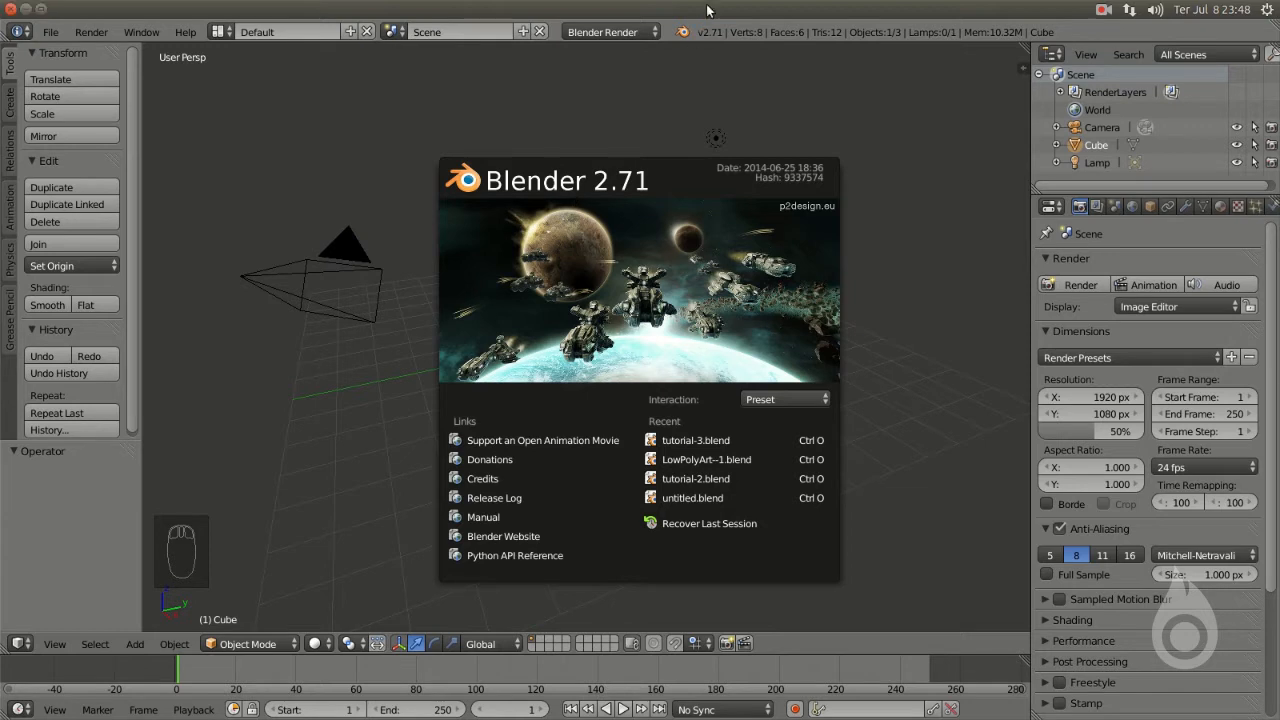
- Dismiss the splash screen and delete the default cube from the scene
left_click(748, 114)
middle_click_drag(544, 229, 614, 326)
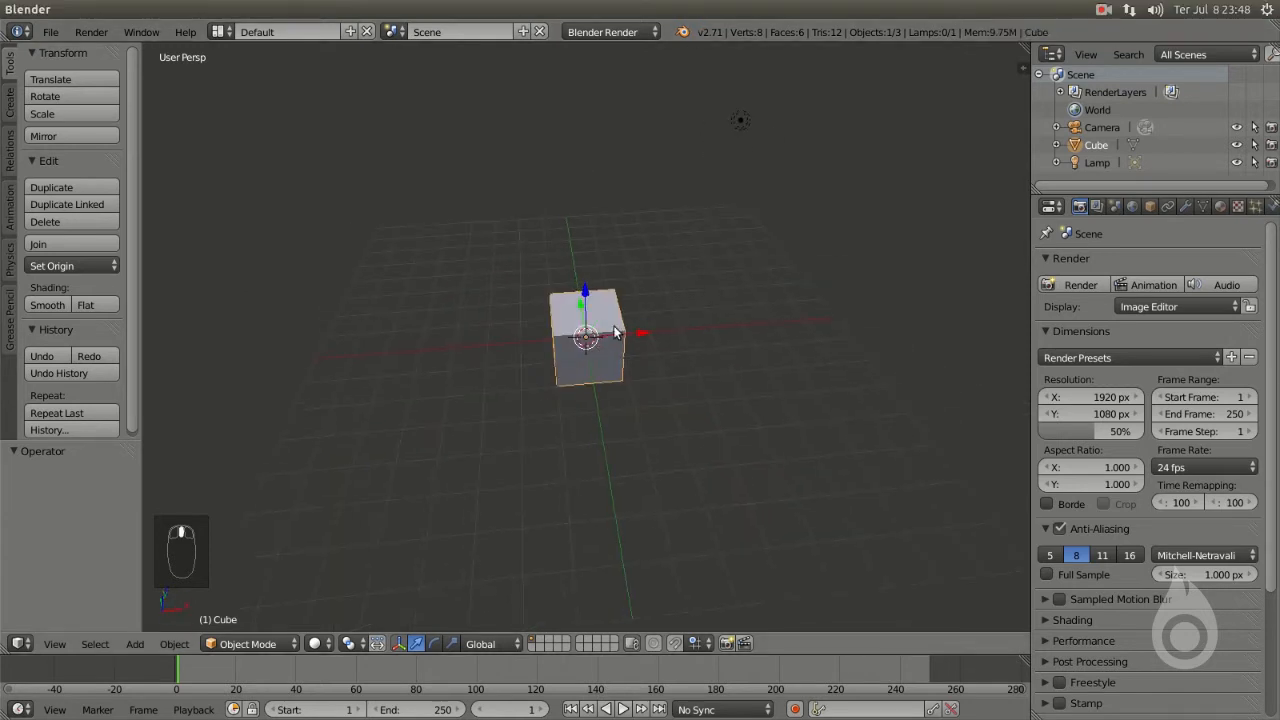
scroll(612, 338, "up", 2)
key("x")
left_click(578, 290)
scroll(584, 308, "down", 3)
middle_click_drag(586, 314, 631, 325)
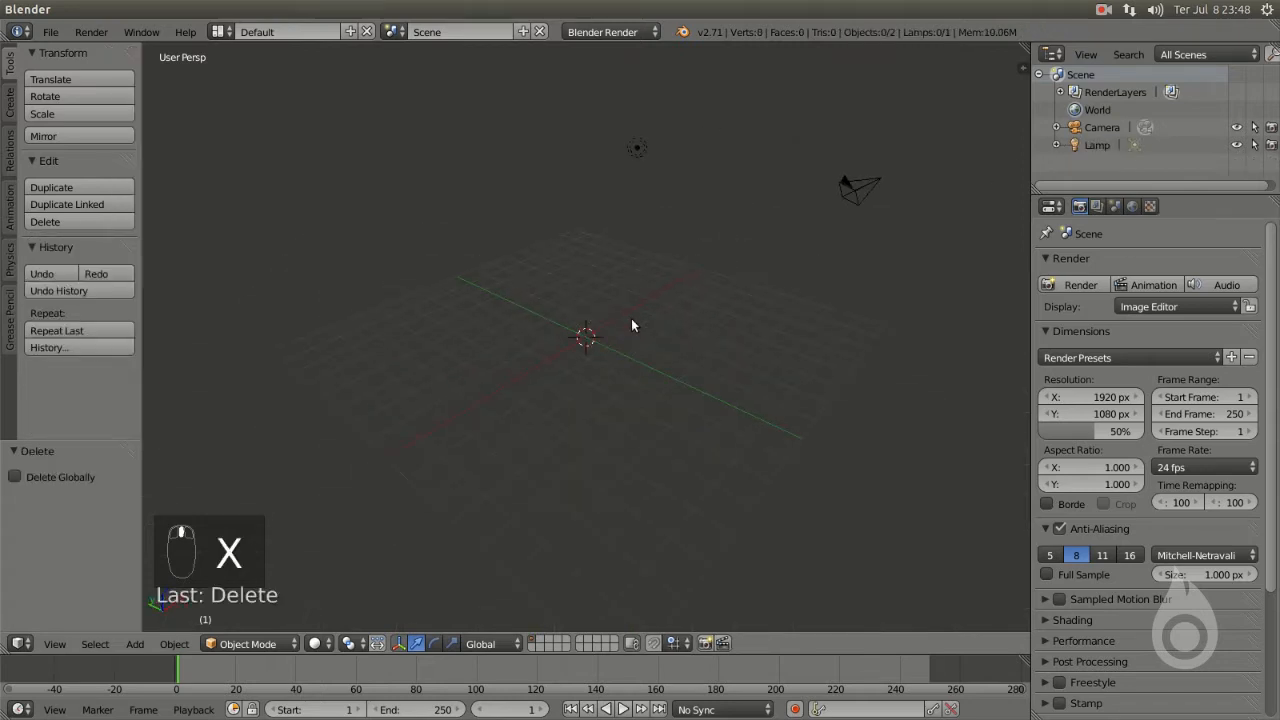
- Add a mesh plane at the centre of the scene
key("shift+a")
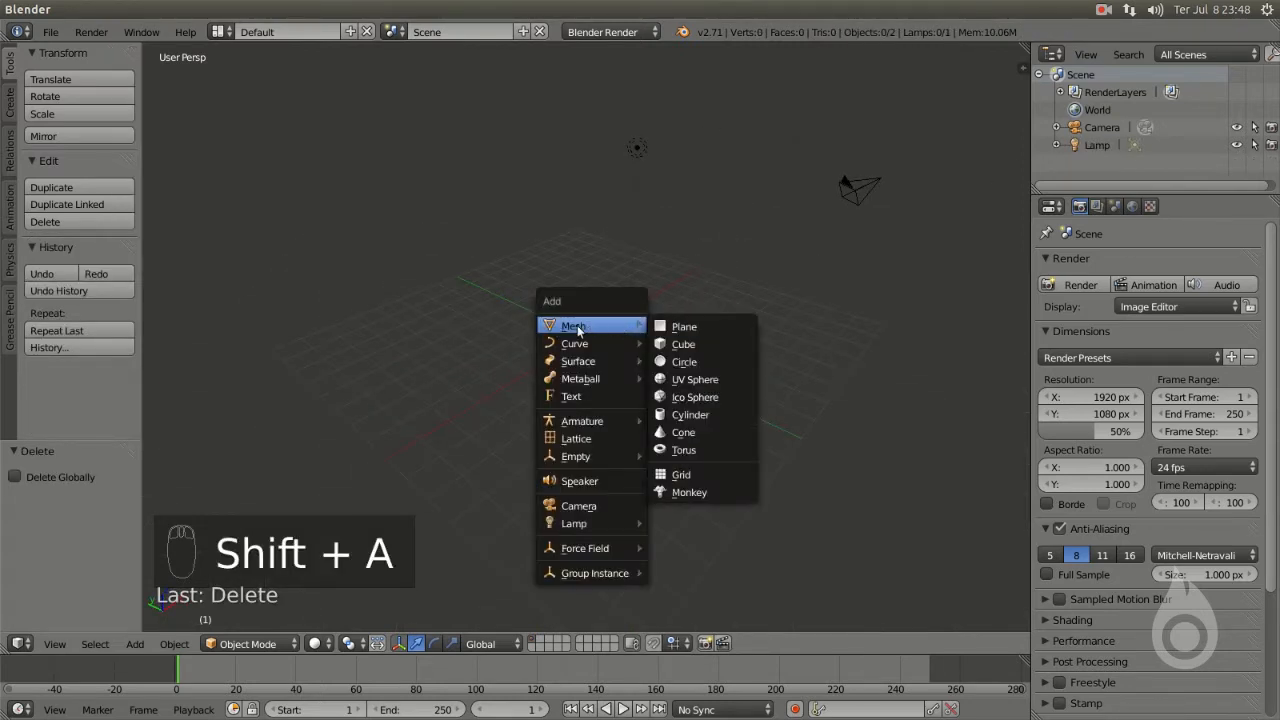
left_click(699, 326)
middle_click_drag(700, 329, 662, 360)
- Scale the plane's geometry by a factor of 5 in Edit Mode and return to Object Mode
key("Tab")
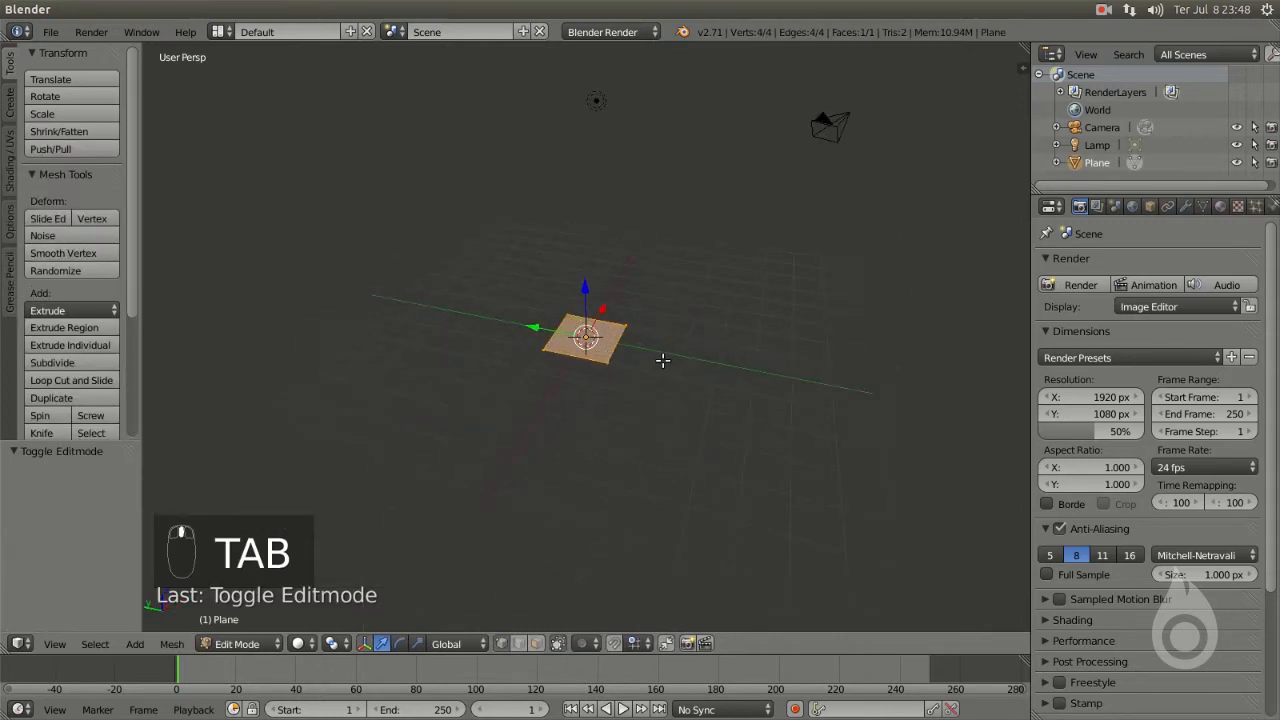
key("s")
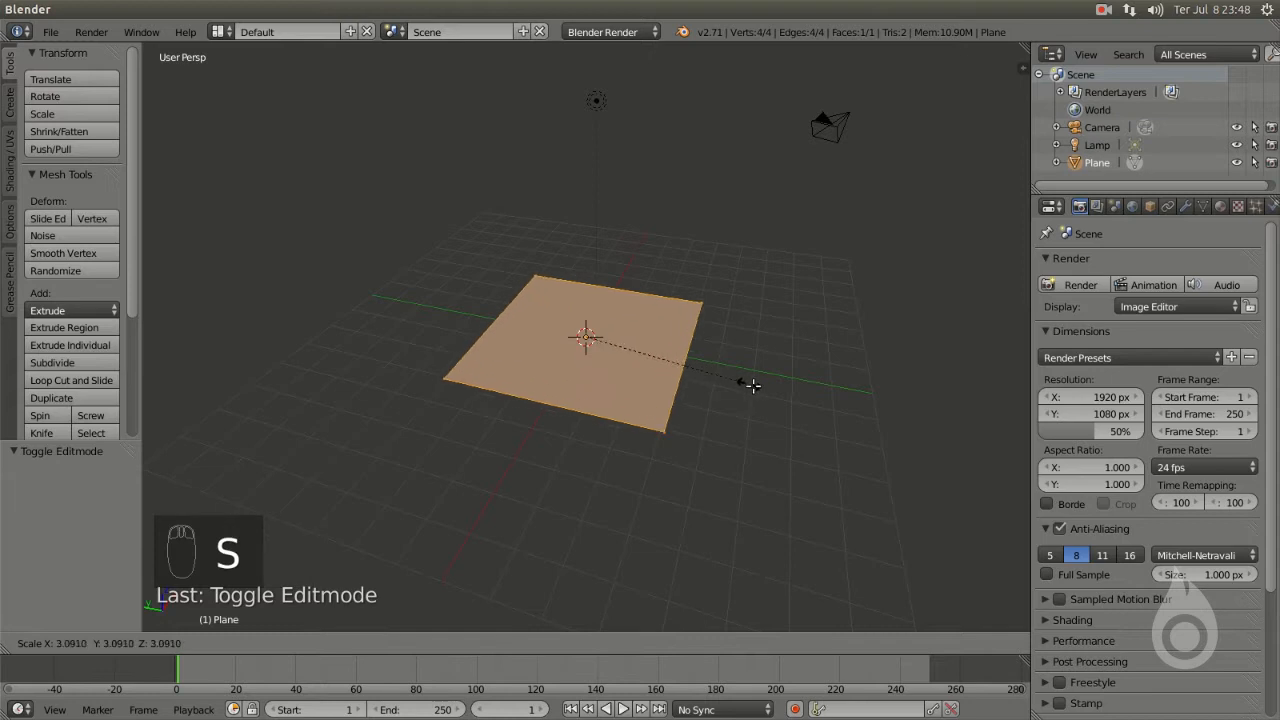
key("5")
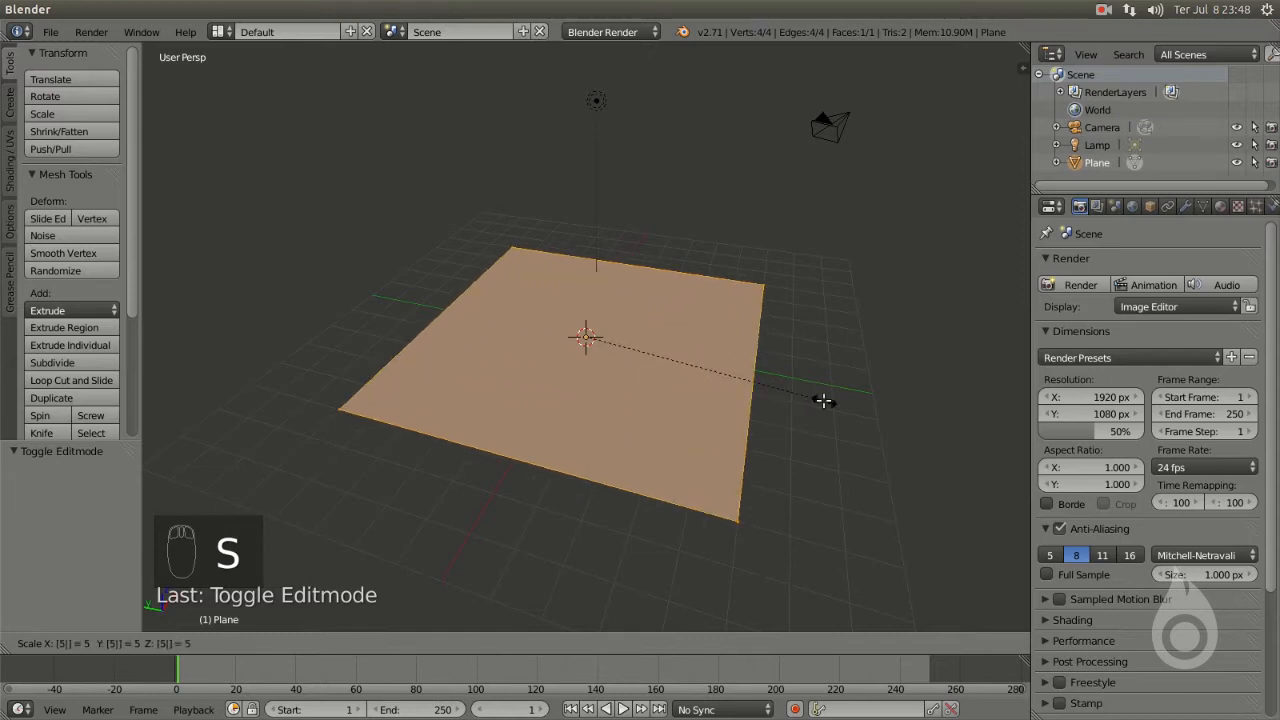
left_click(822, 400)
middle_click_drag(822, 400, 738, 384)
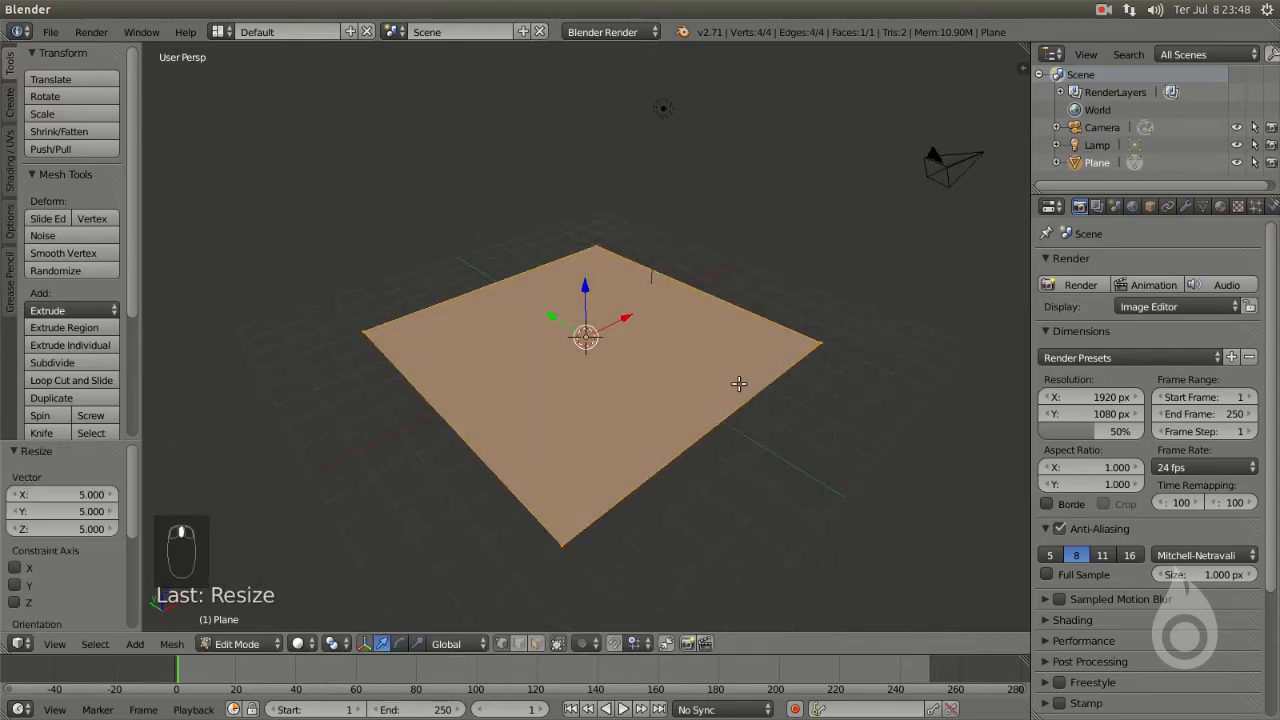
key("Tab")
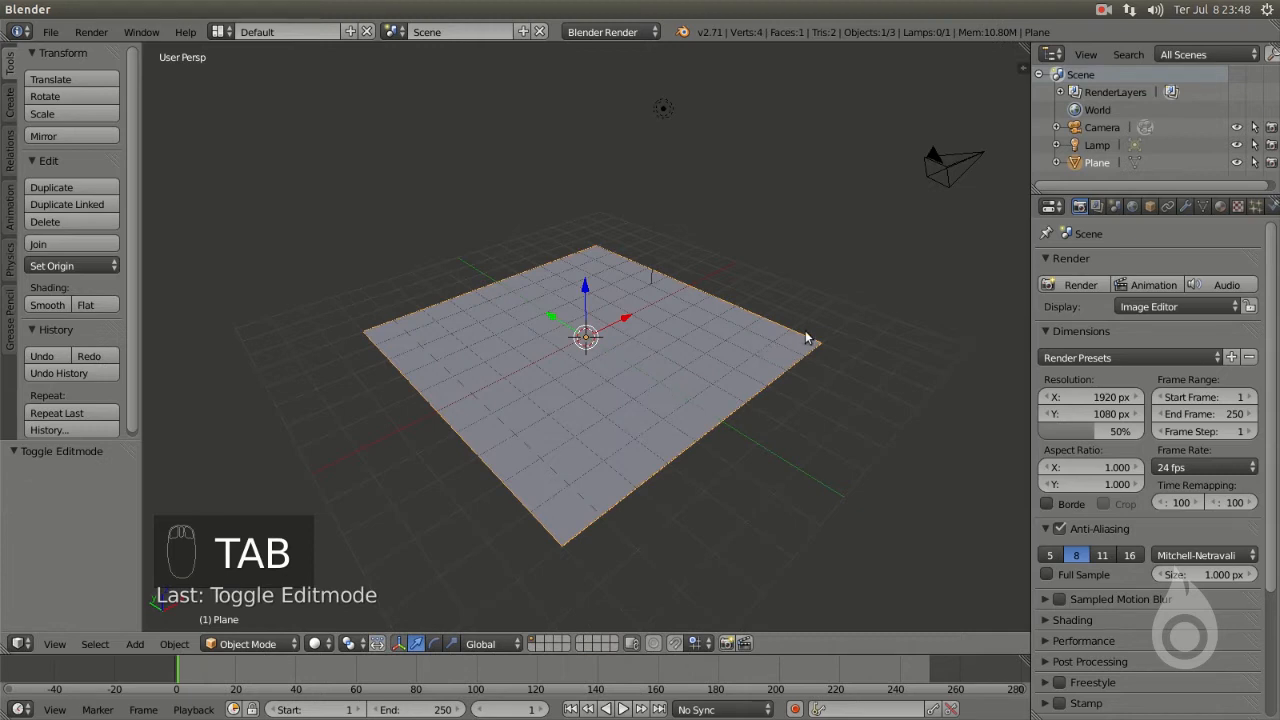
- Add a Subdivision Surface modifier to the plane with 6 view and 6 render subdivisions
left_click(1185, 206)
left_click(1133, 266)
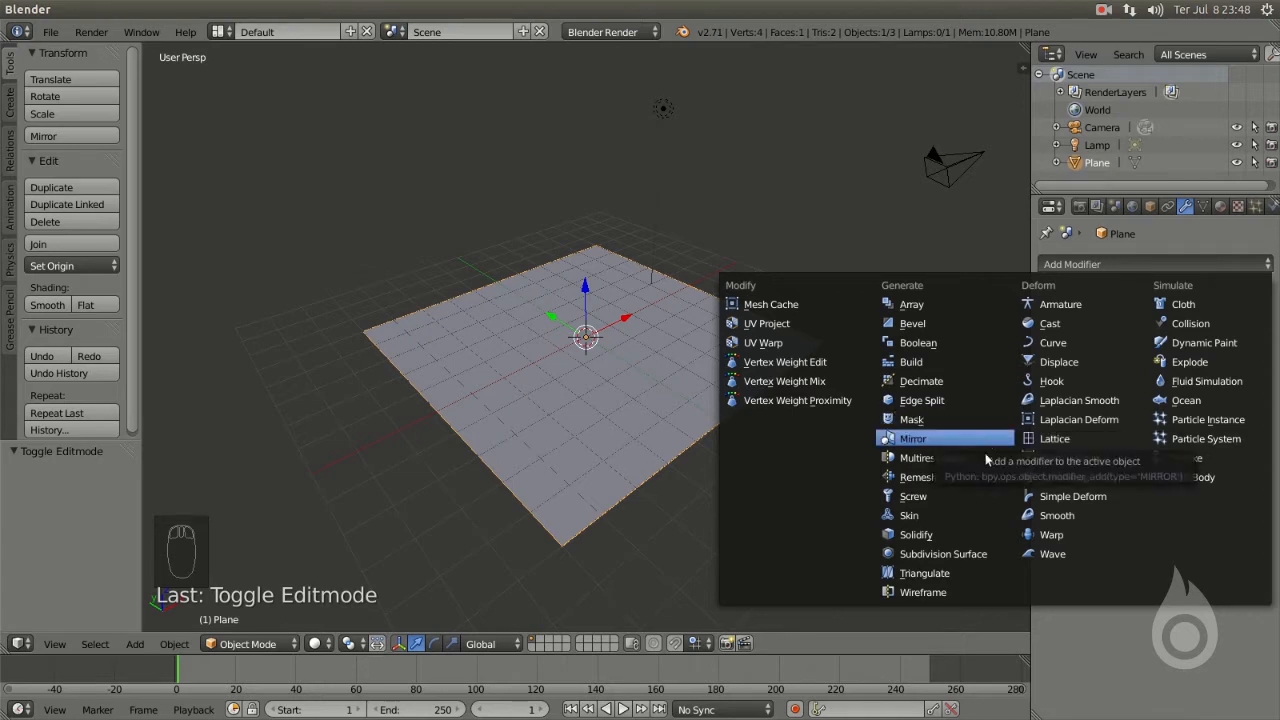
left_click(950, 554)
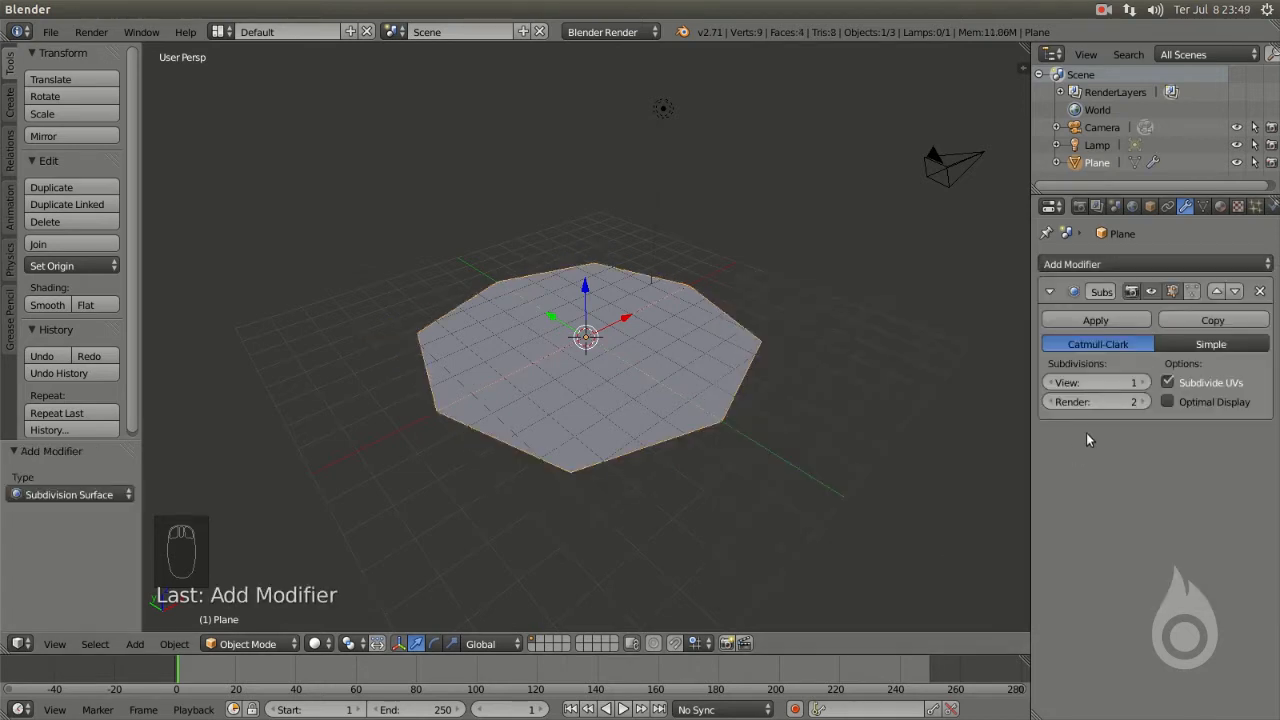
left_click(1142, 384)
left_click(1142, 384)
left_click(1142, 384)
left_click(1142, 384)
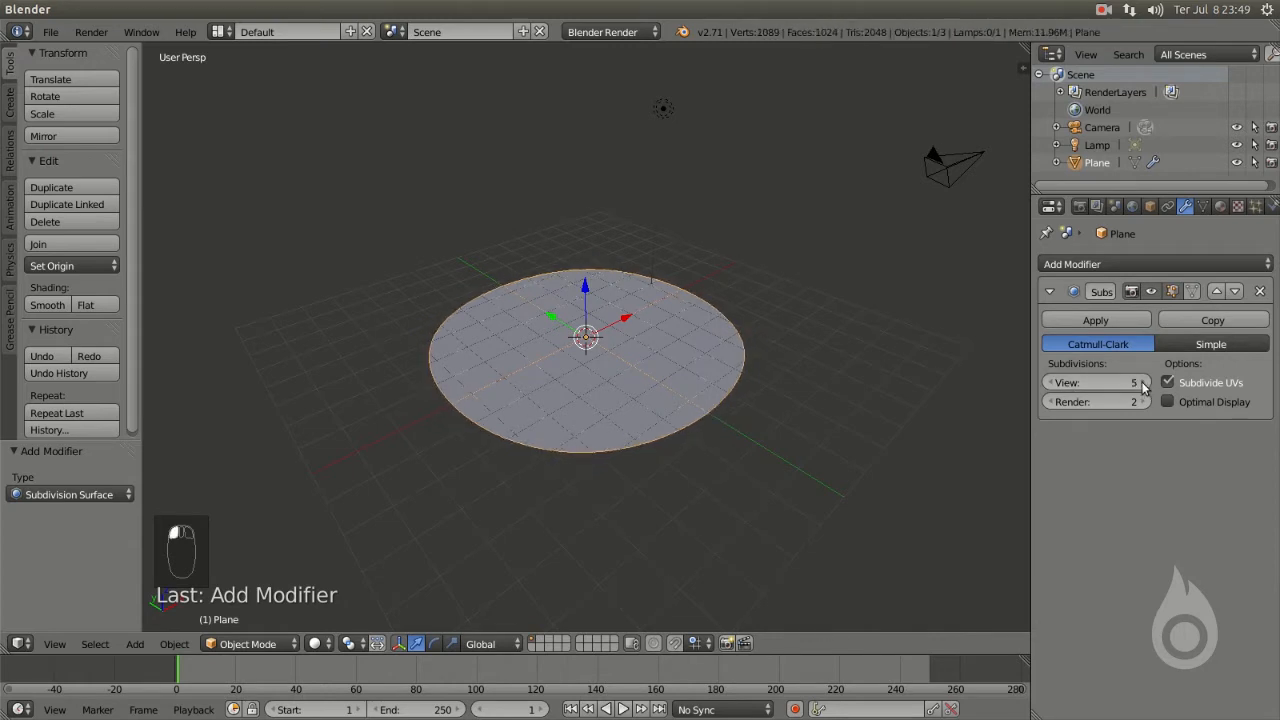
left_click(1144, 402)
left_click(1144, 402)
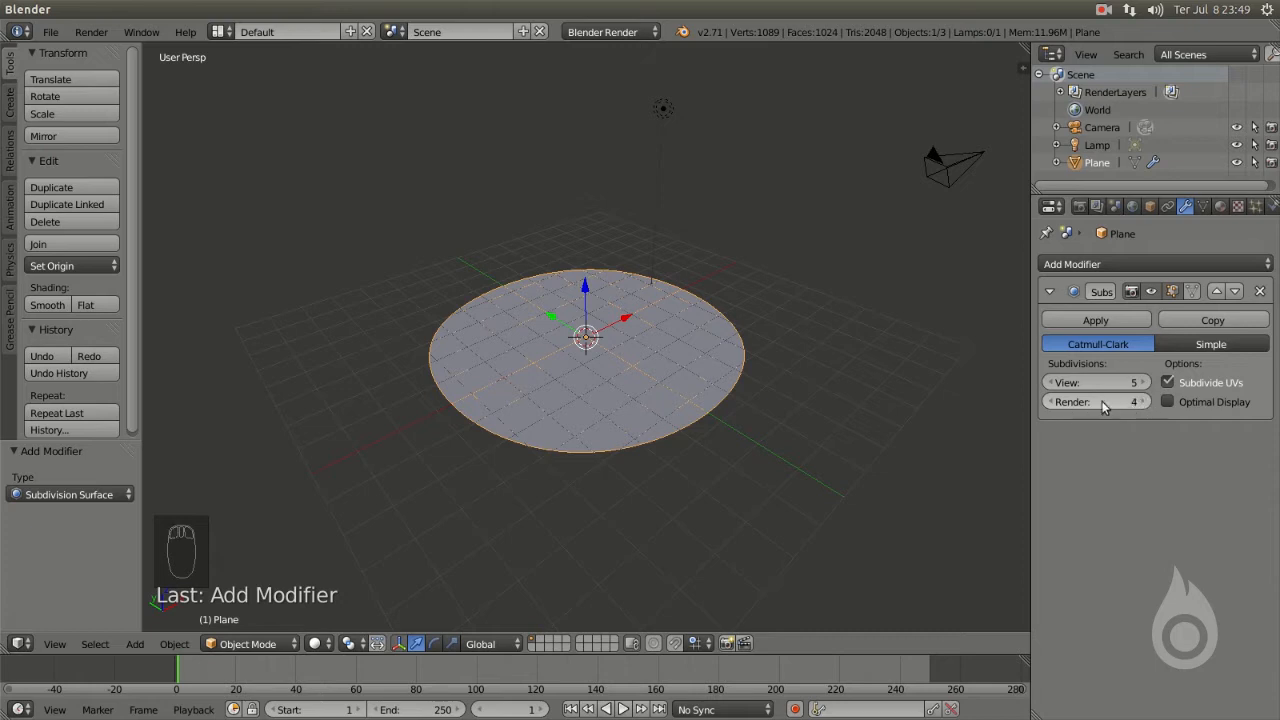
left_click(1143, 403)
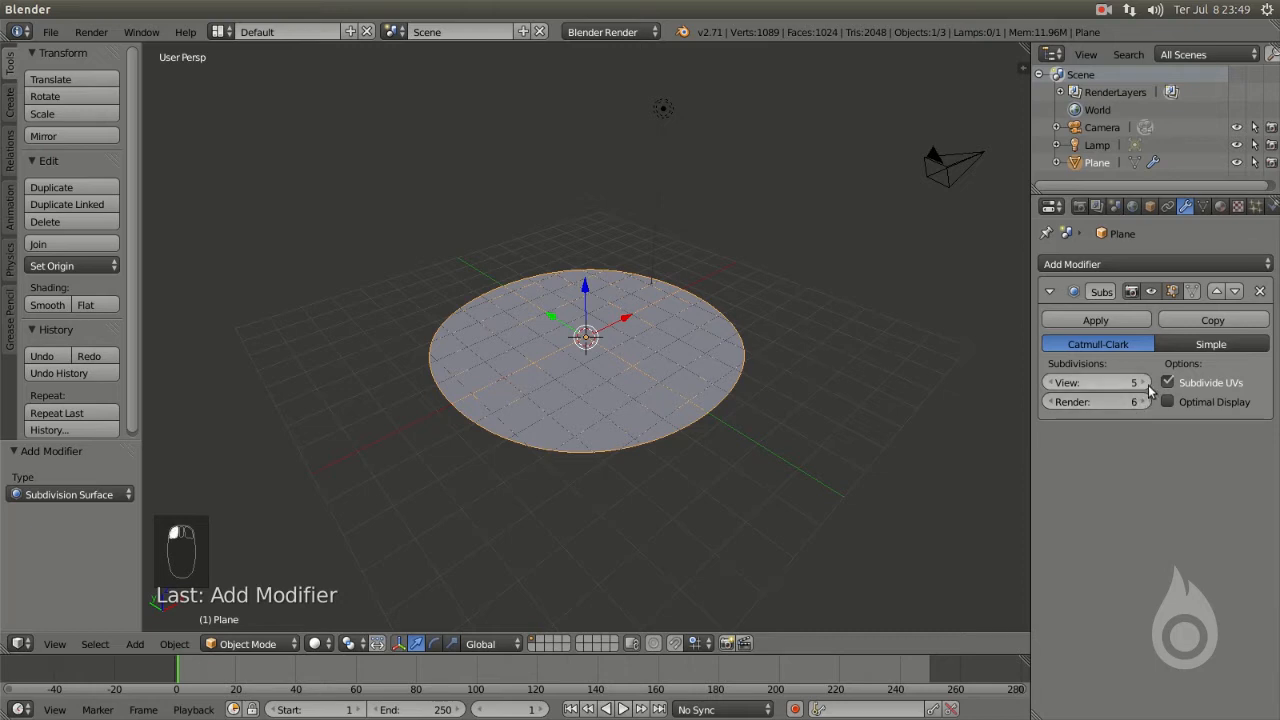
left_click(1143, 384)
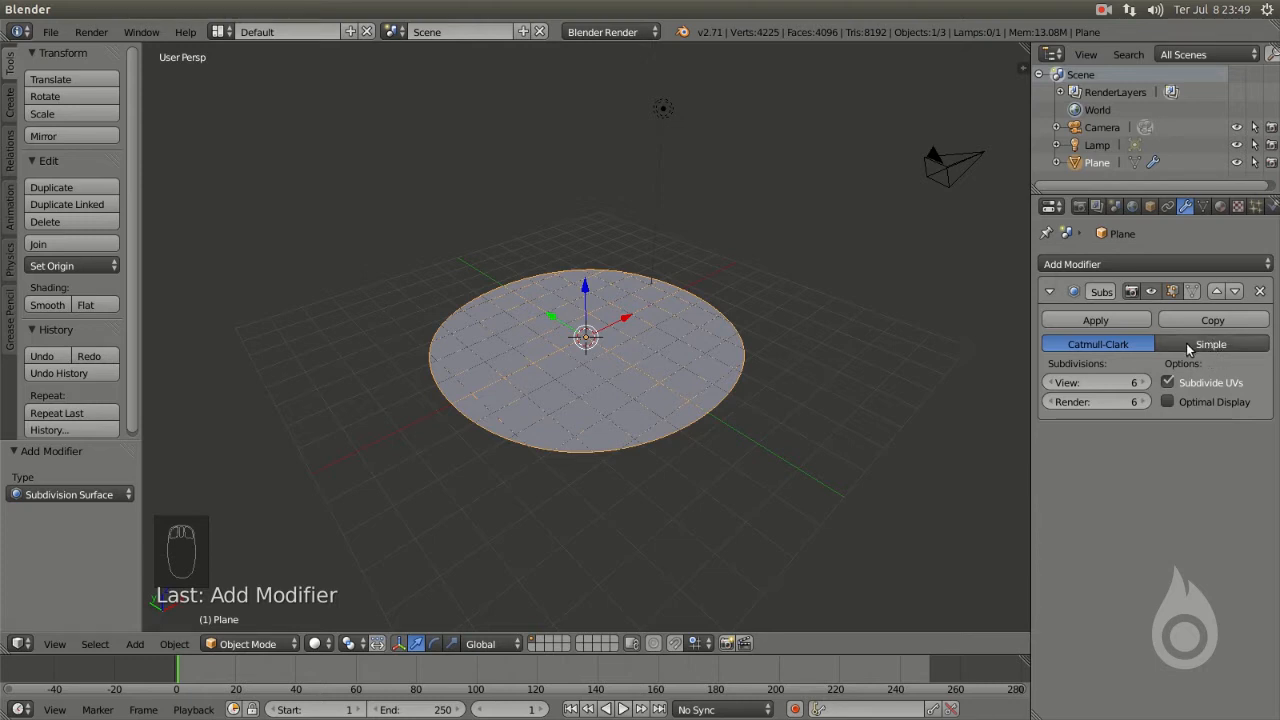
- Set the subdivision type to Simple and inspect the plane's mesh density in wireframe display before returning to solid
left_click(1189, 347)
key("z")
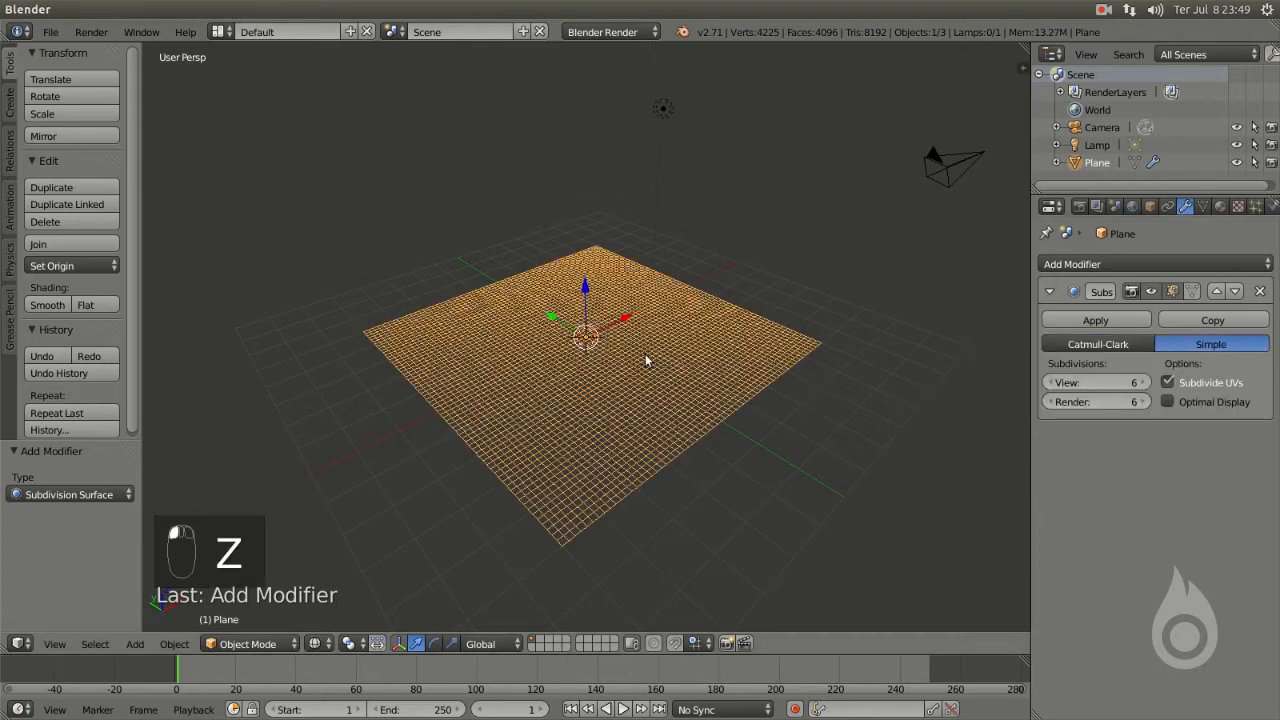
scroll(667, 360, "up", 5)
scroll(768, 391, "down", 3)
middle_click_drag(718, 323, 656, 396)
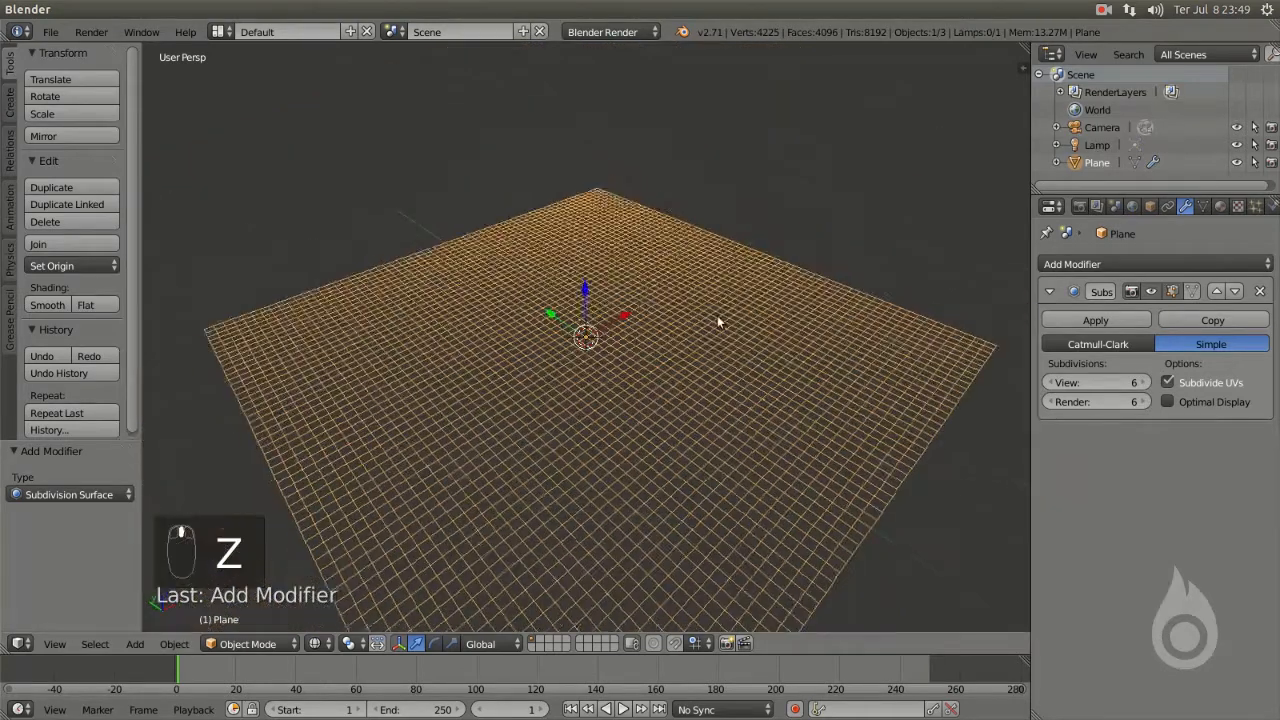
key("z")
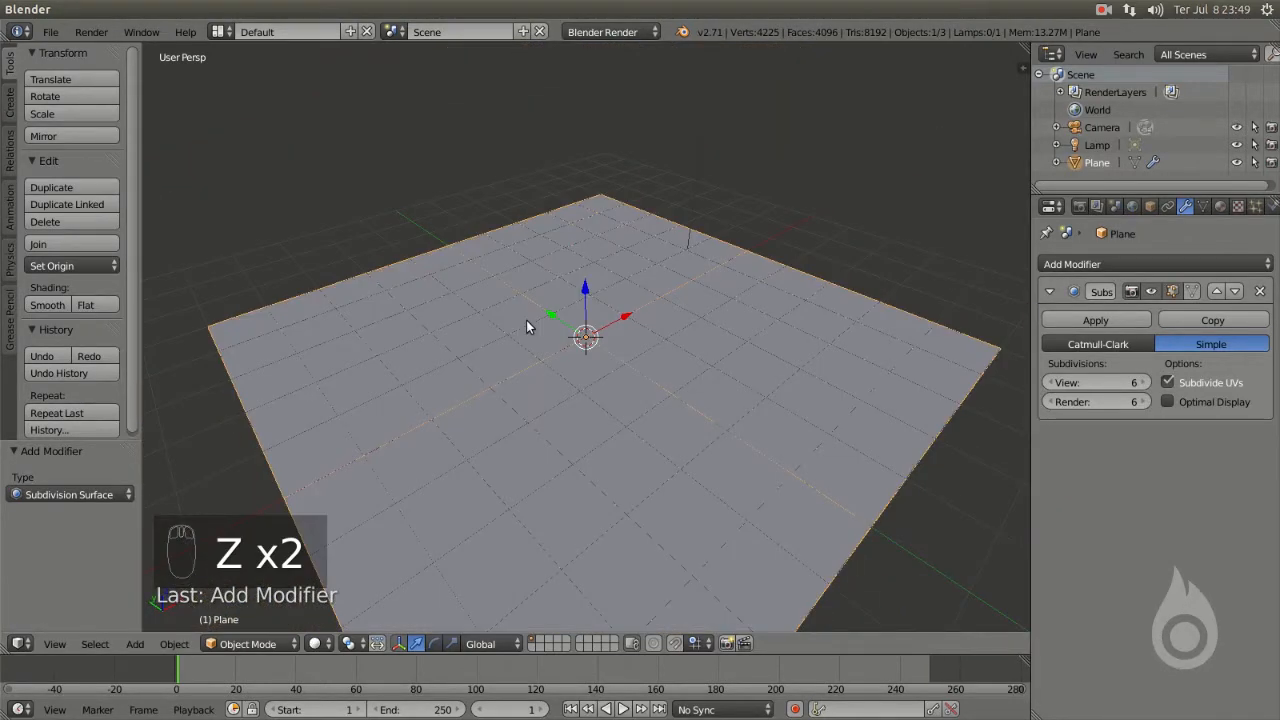
- Add a Solidify modifier to the plane and give it a thickness of about 0.66
left_click(1094, 263)
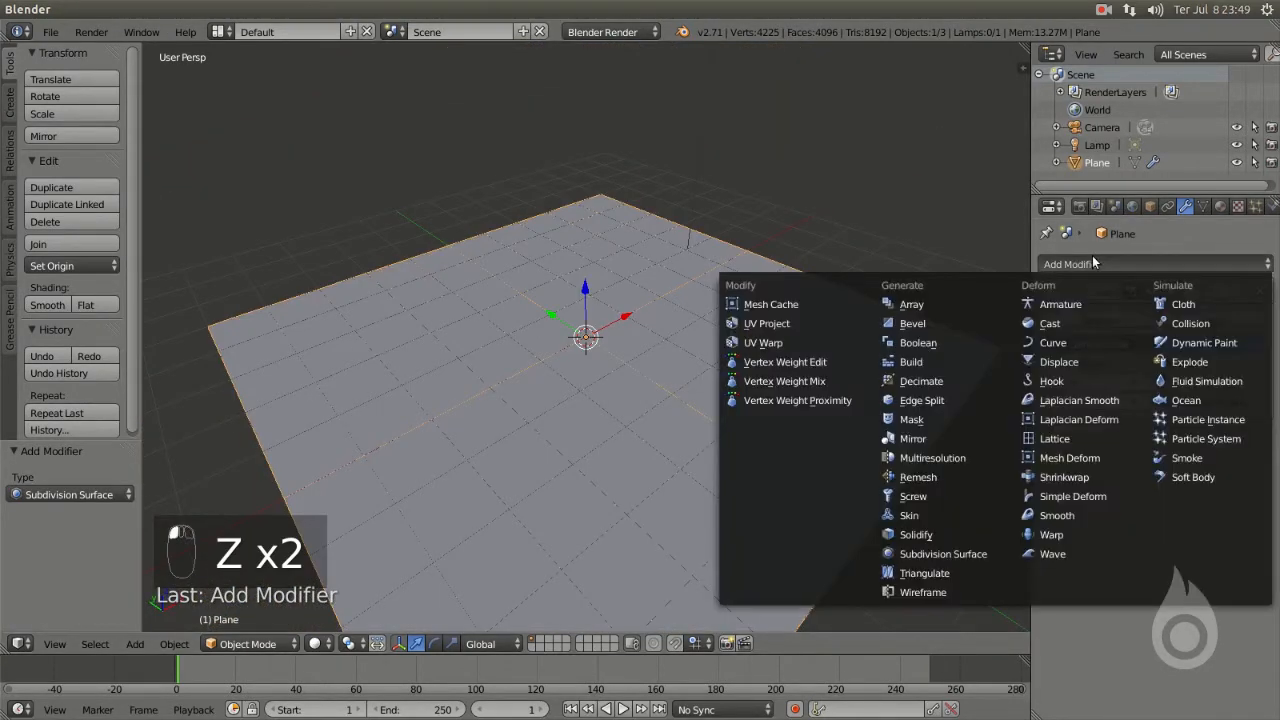
left_click(943, 535)
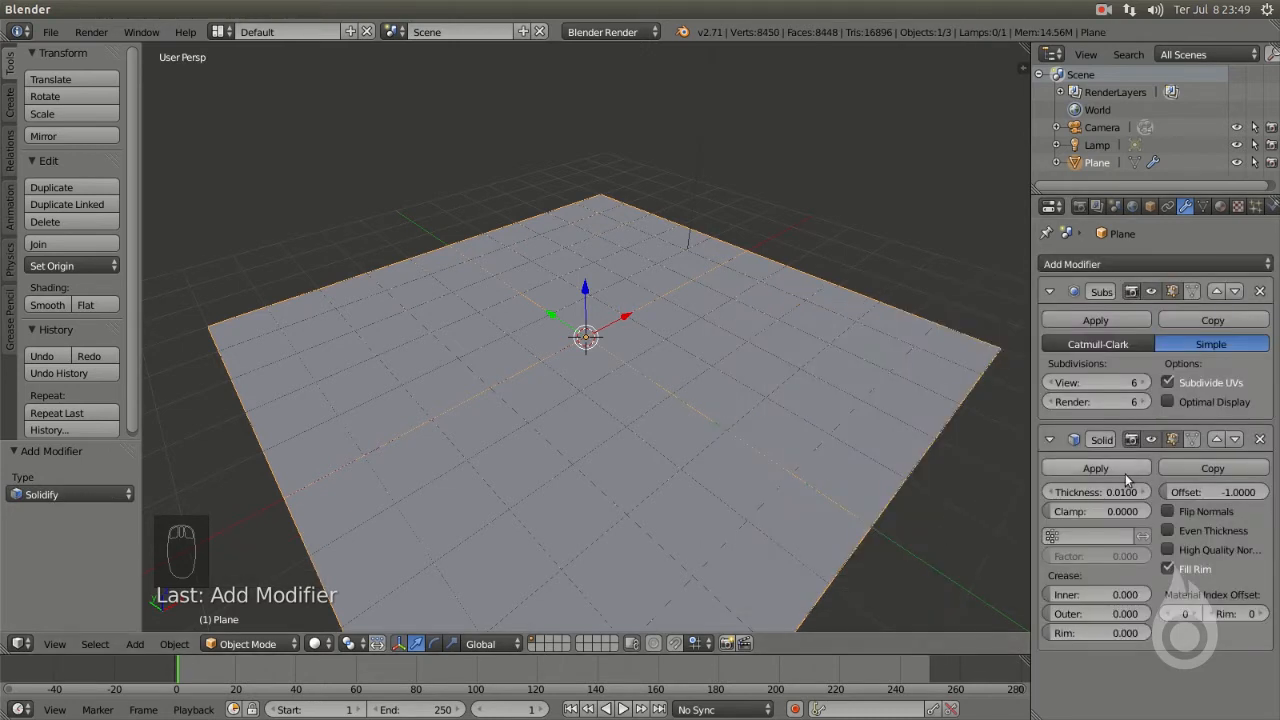
scroll(809, 541, "down", 2)
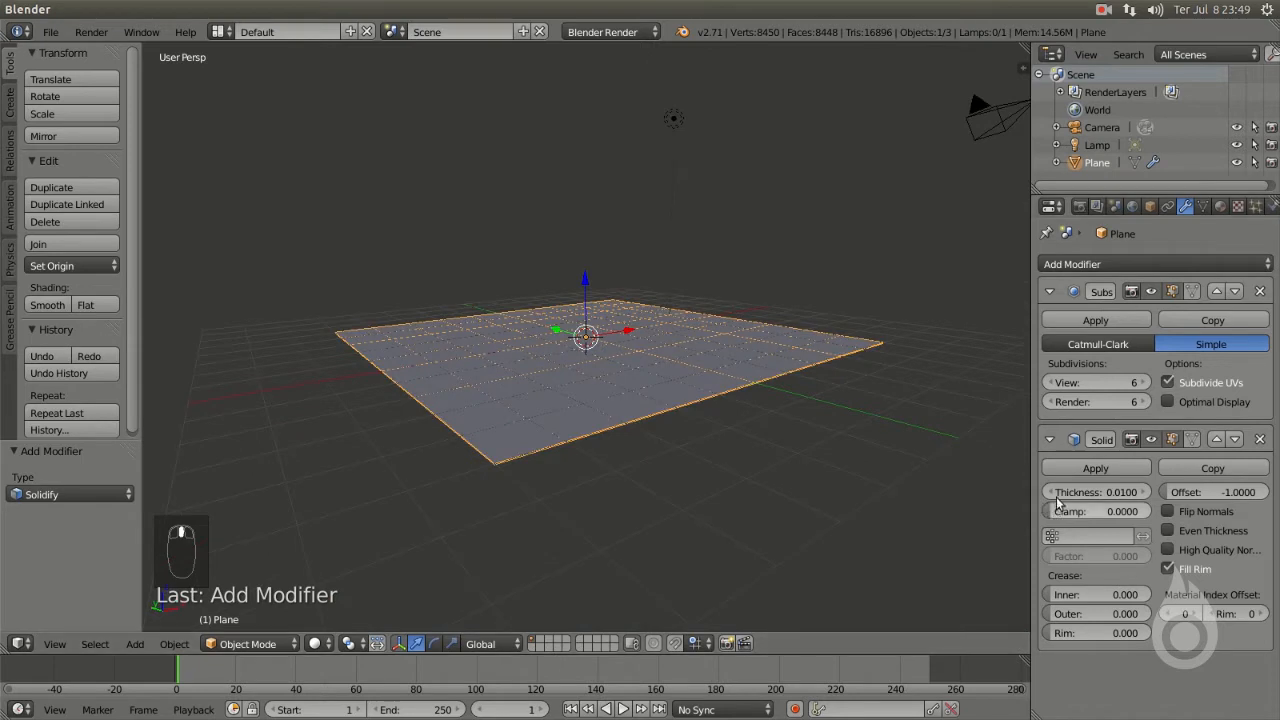
left_click_drag(1097, 492, 1168, 492)
scroll(767, 421, "down", 4)
middle_click_drag(767, 421, 670, 401)
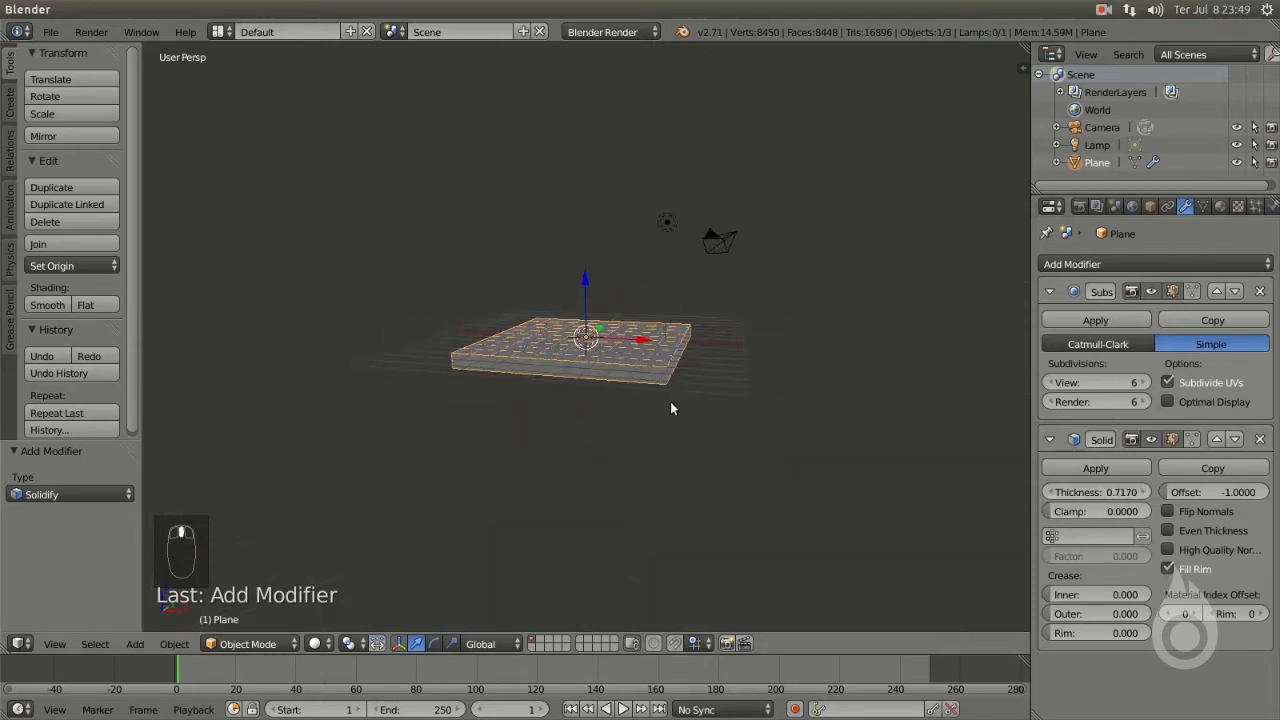
scroll(692, 408, "up", 2)
middle_click_drag(650, 335, 713, 392)
scroll(747, 390, "up", 2)
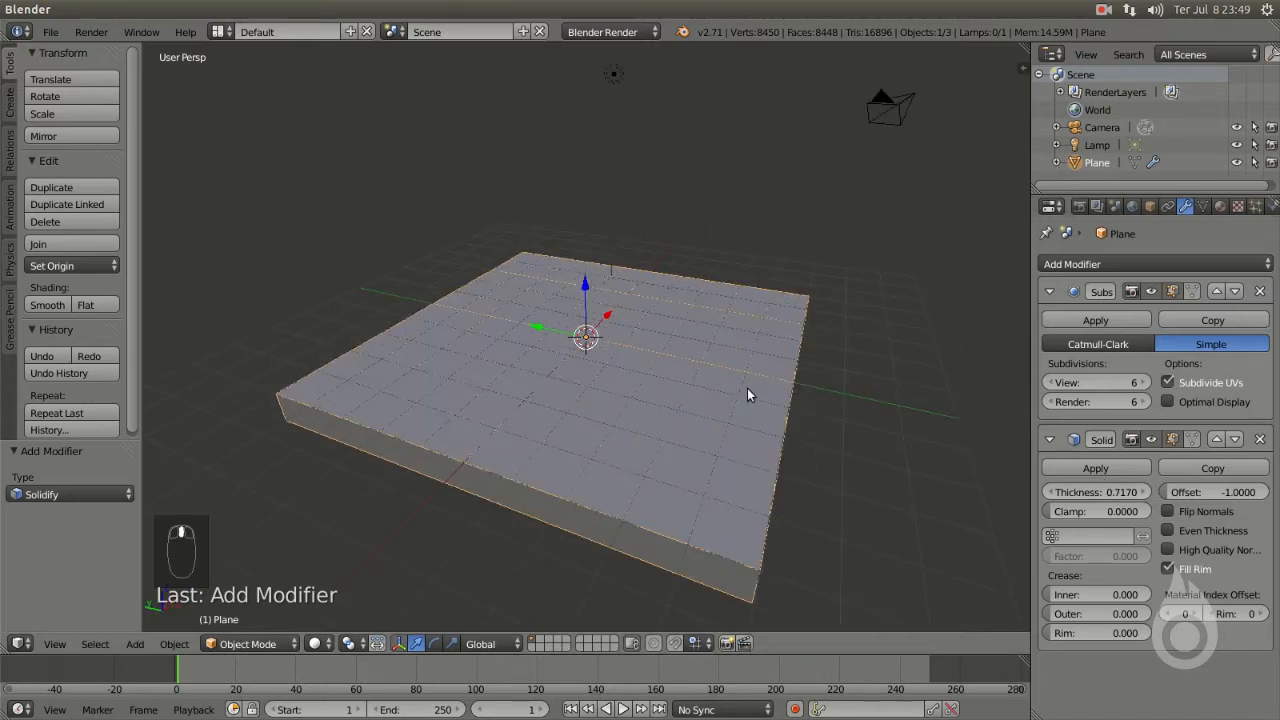
middle_click_drag(843, 463, 848, 435)
left_click_drag(1100, 492, 1070, 492)
middle_click_drag(780, 330, 664, 413)
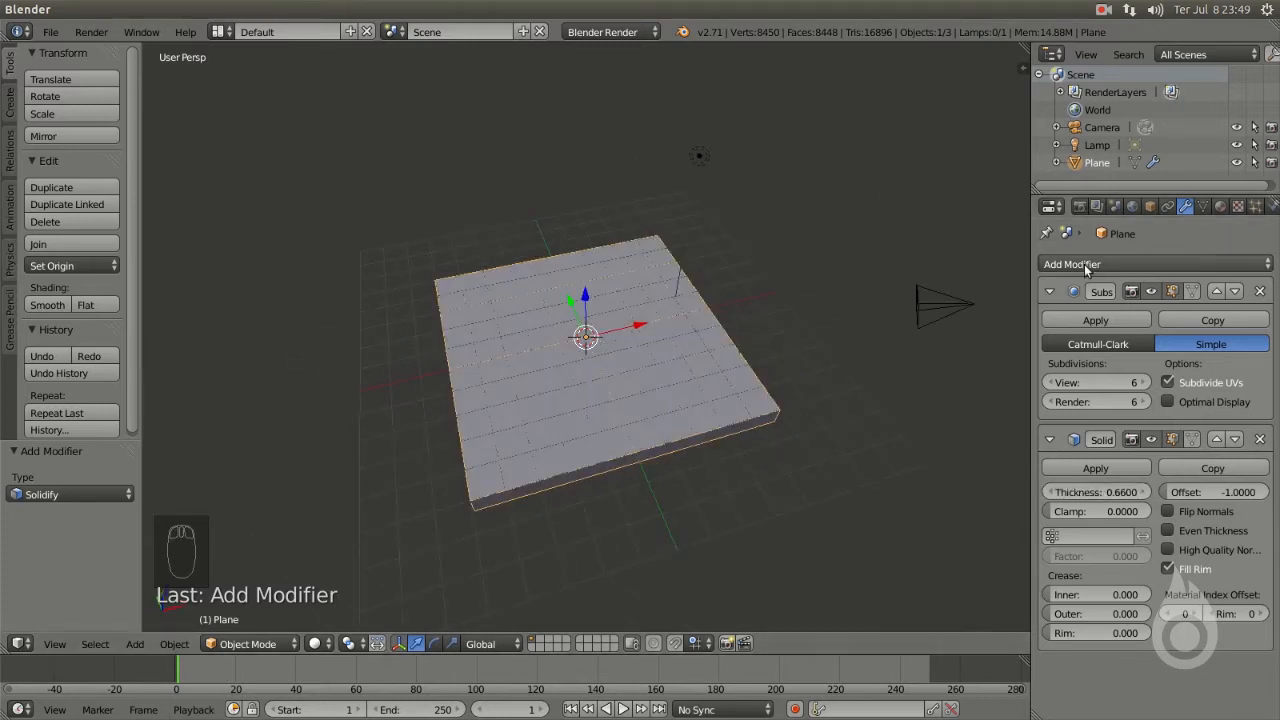
- Add a Triangulate modifier to the slab and collapse the settings of all three modifiers
left_click(1085, 265)
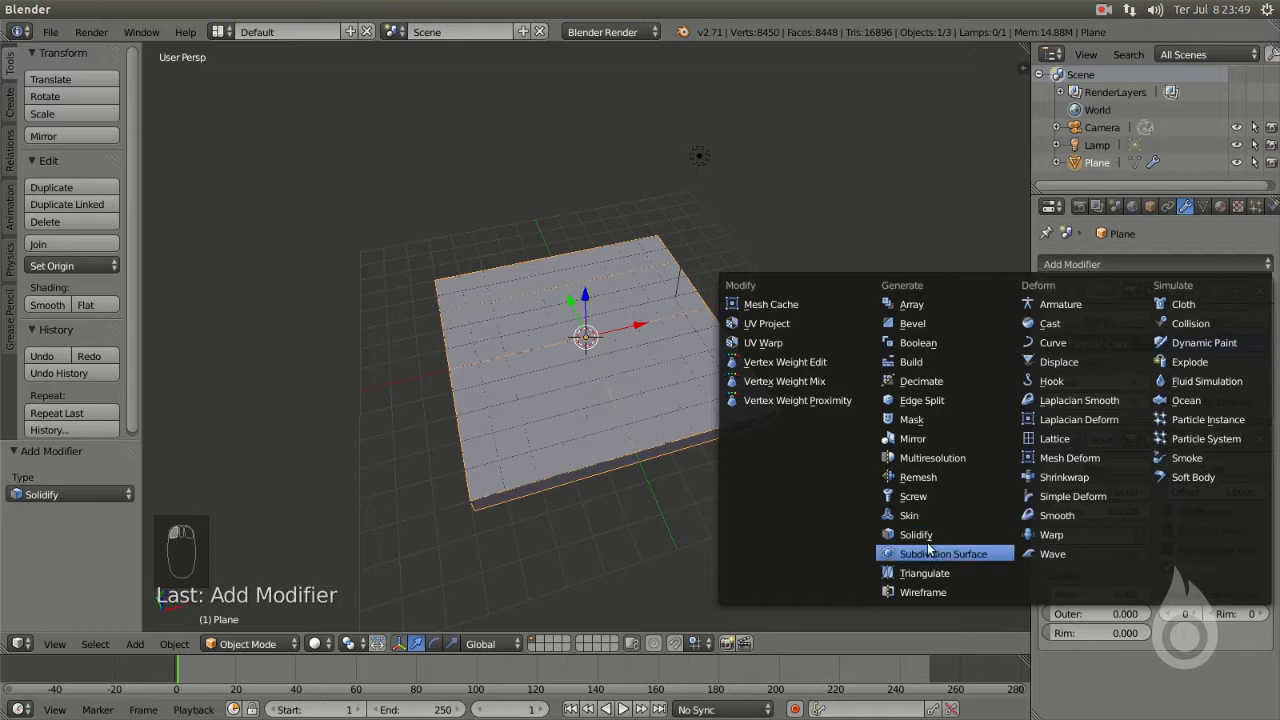
left_click(935, 574)
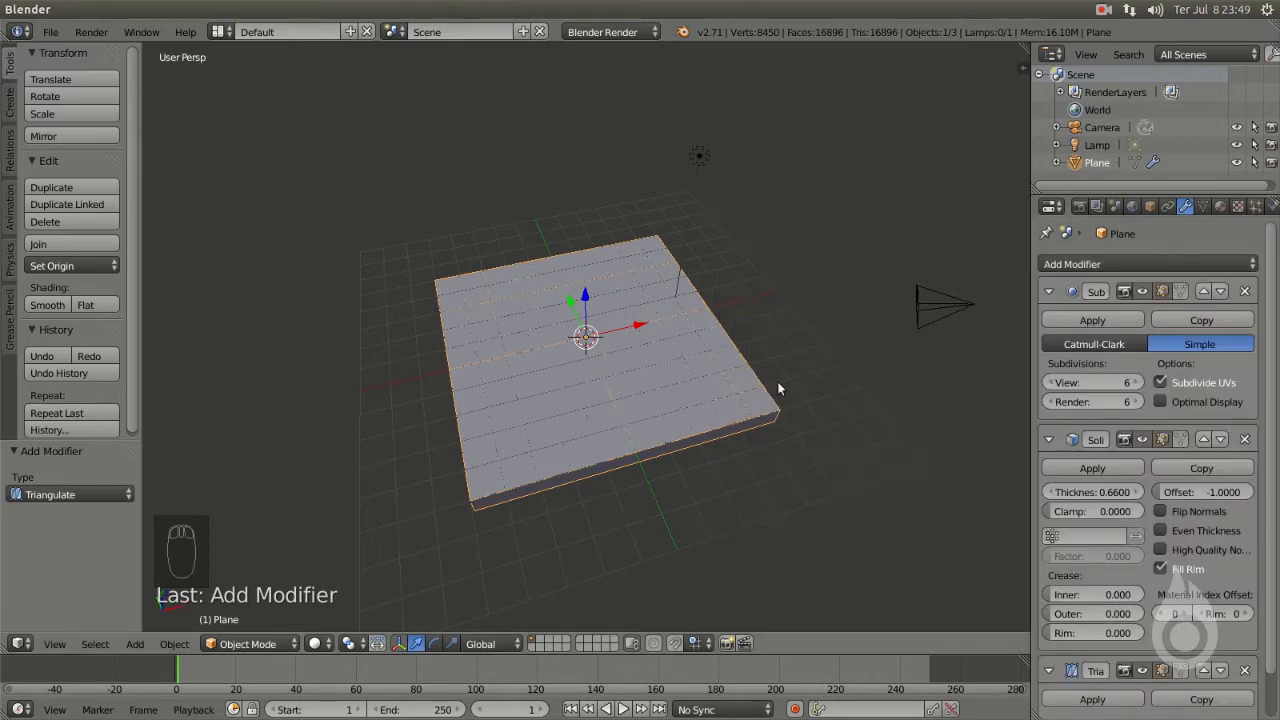
left_click(1049, 291)
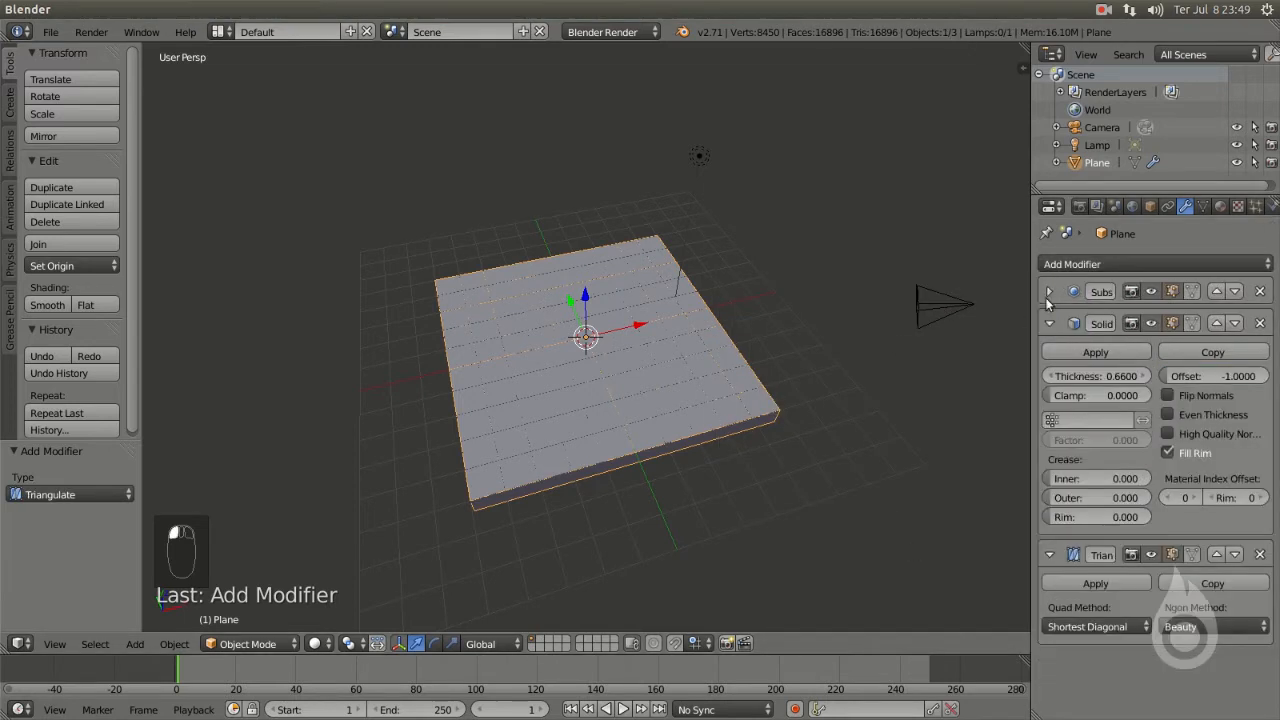
left_click(1049, 323)
left_click(1049, 355)
- Add a Displace modifier to the slab and assign it a new texture
left_click(1140, 262)
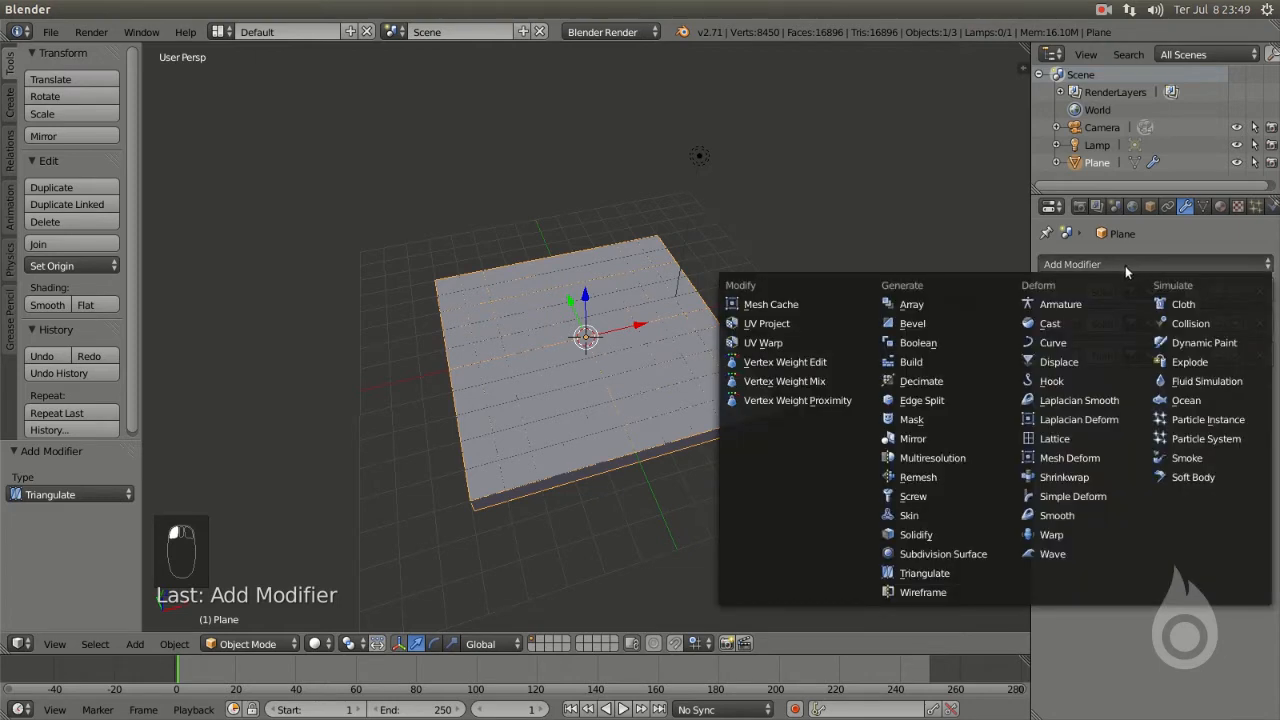
left_click(1057, 365)
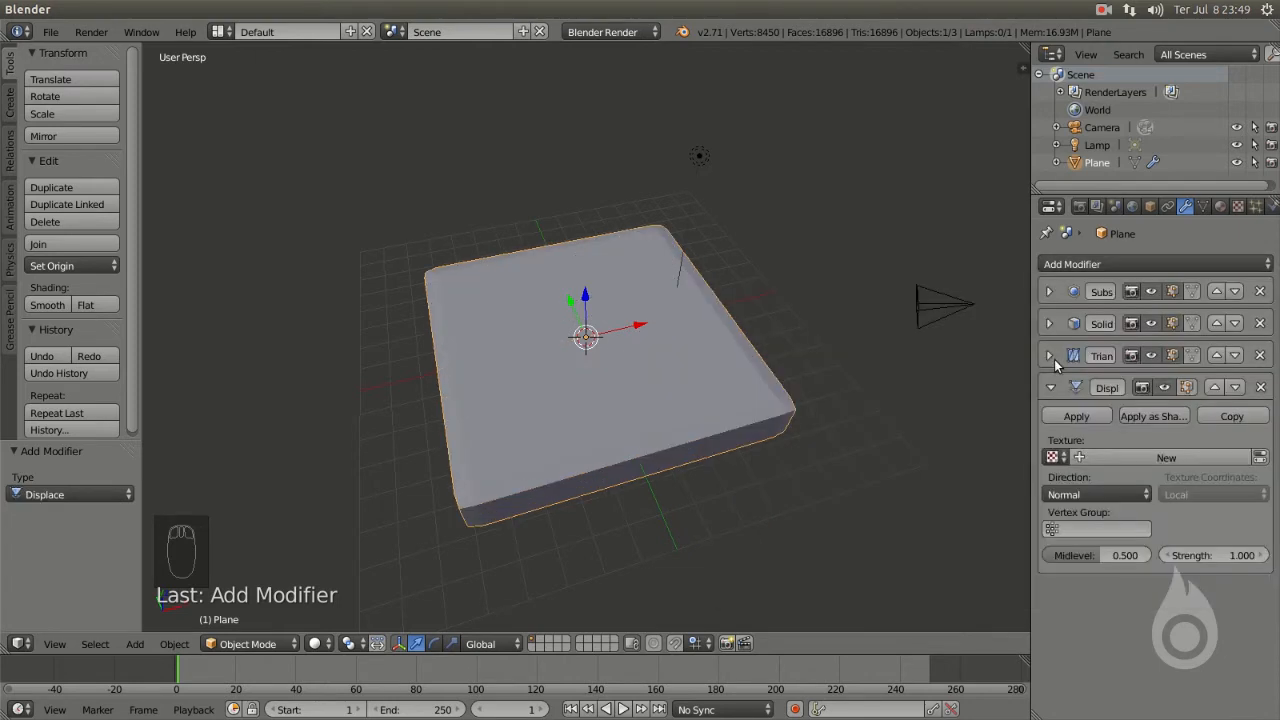
left_click(1160, 461)
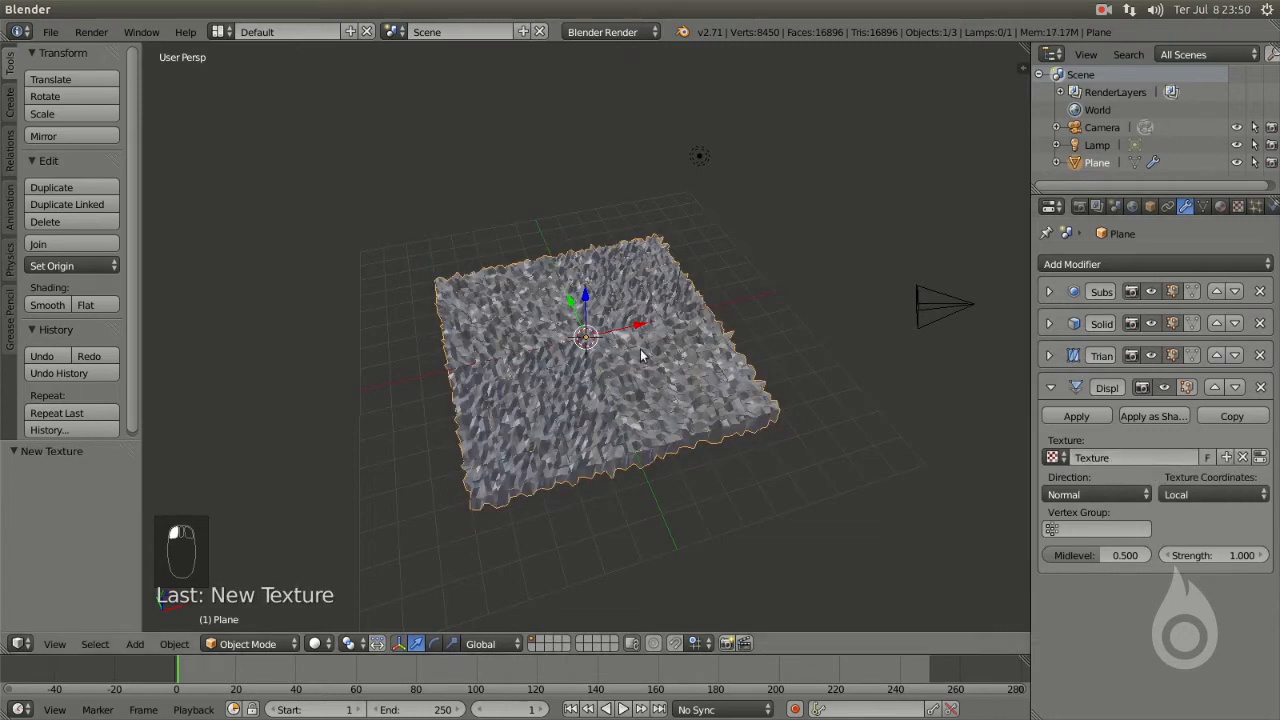
scroll(537, 303, "up", 3)
middle_click_drag(537, 303, 640, 296)
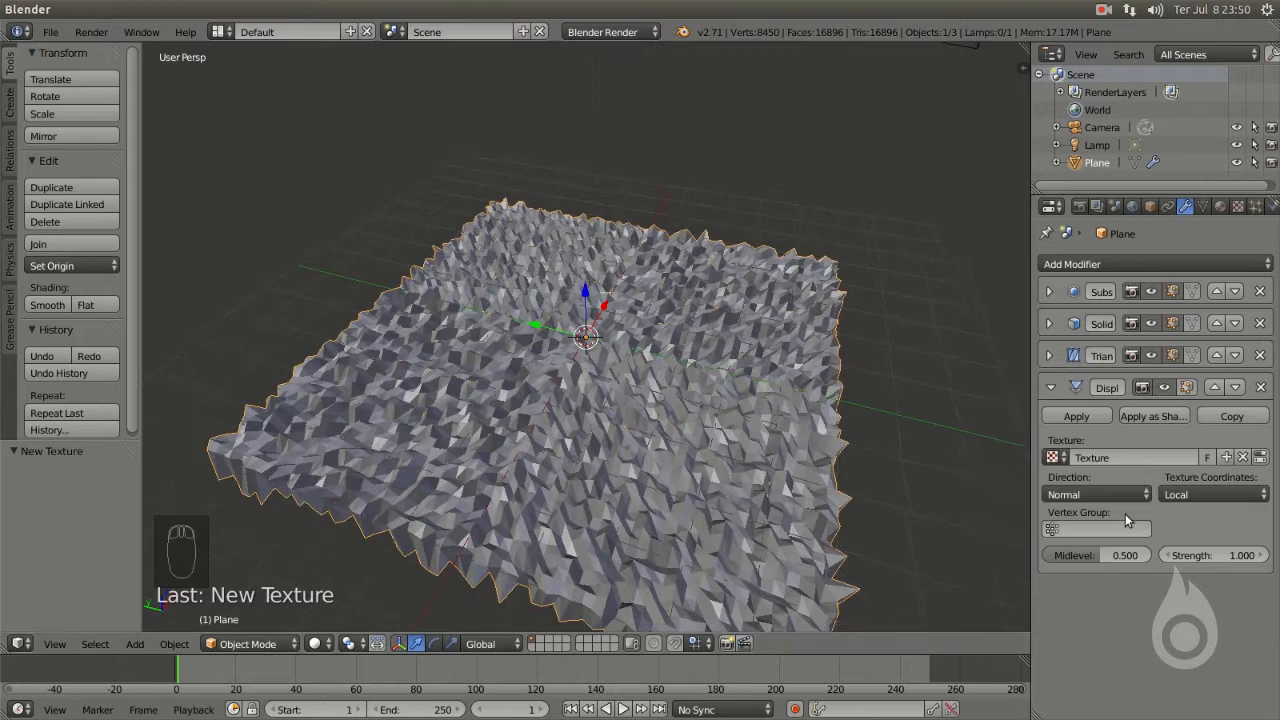
- Lower the Displace modifier's strength to about 0.19 and inspect the surface relief
mouse_move(1233, 556)
left_mouse_down()
mouse_move(1180, 556)
mouse_move(1262, 556)
mouse_move(1190, 556)
mouse_move(1209, 556)
left_mouse_up()
middle_click_drag(976, 330, 936, 338)
left_click_drag(1260, 566, 1251, 566)
middle_click_drag(869, 390, 836, 362)
scroll(724, 362, "up", 4)
middle_click_drag(684, 255, 460, 200)
scroll(605, 232, "down", 5)
scroll(580, 270, "down", 2)
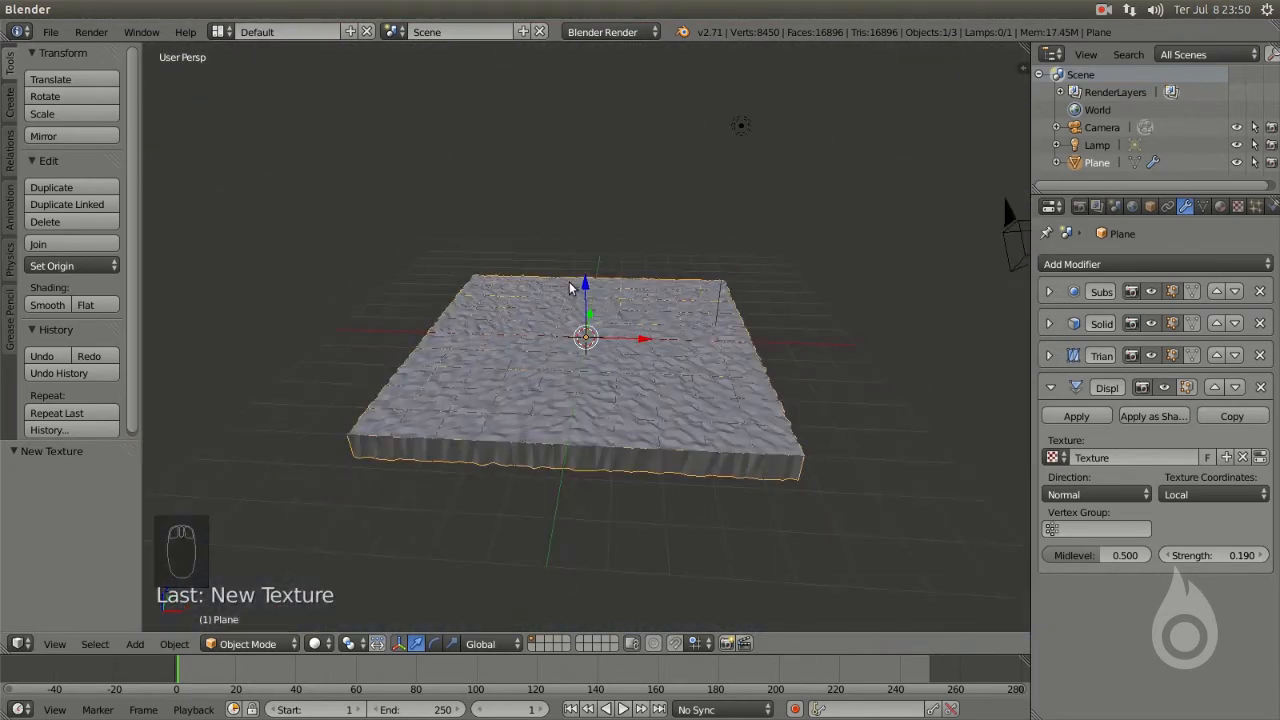
- Fly the camera backward and tilt it until the whole slab fits in frame, at about X 21.5, Y -20.5, Z 13.6
key("KP_0")
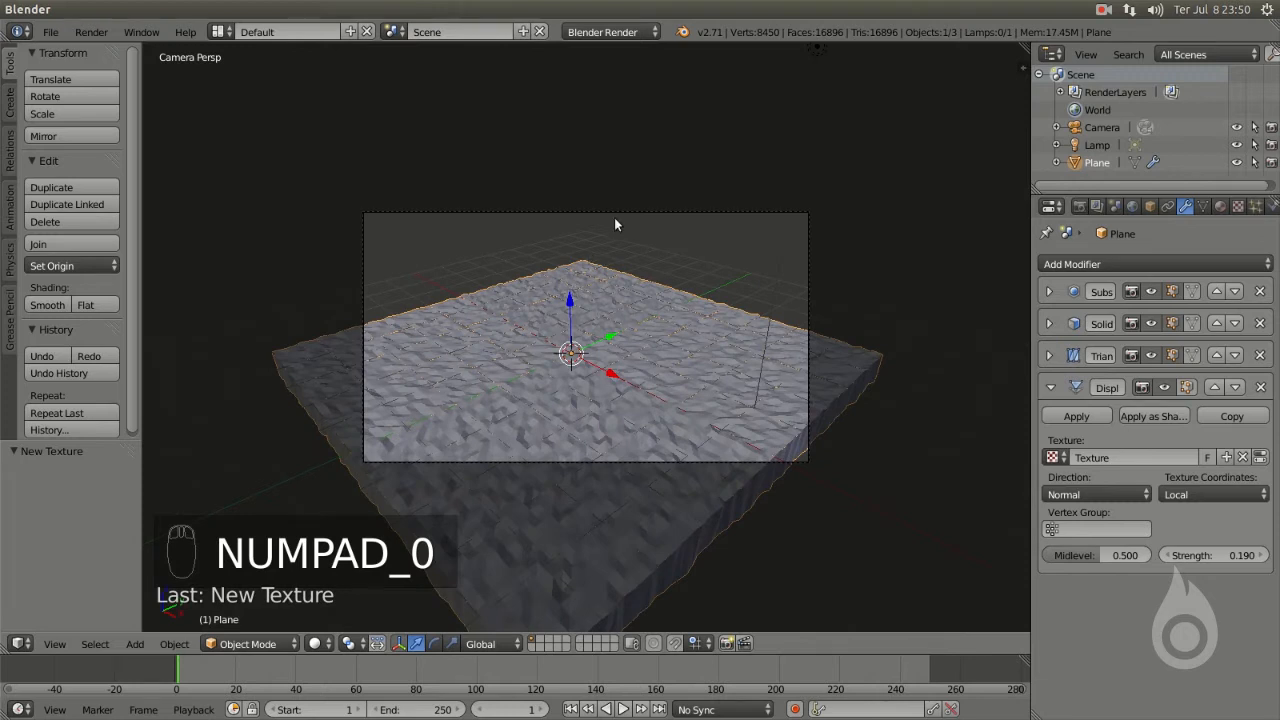
right_click(615, 224)
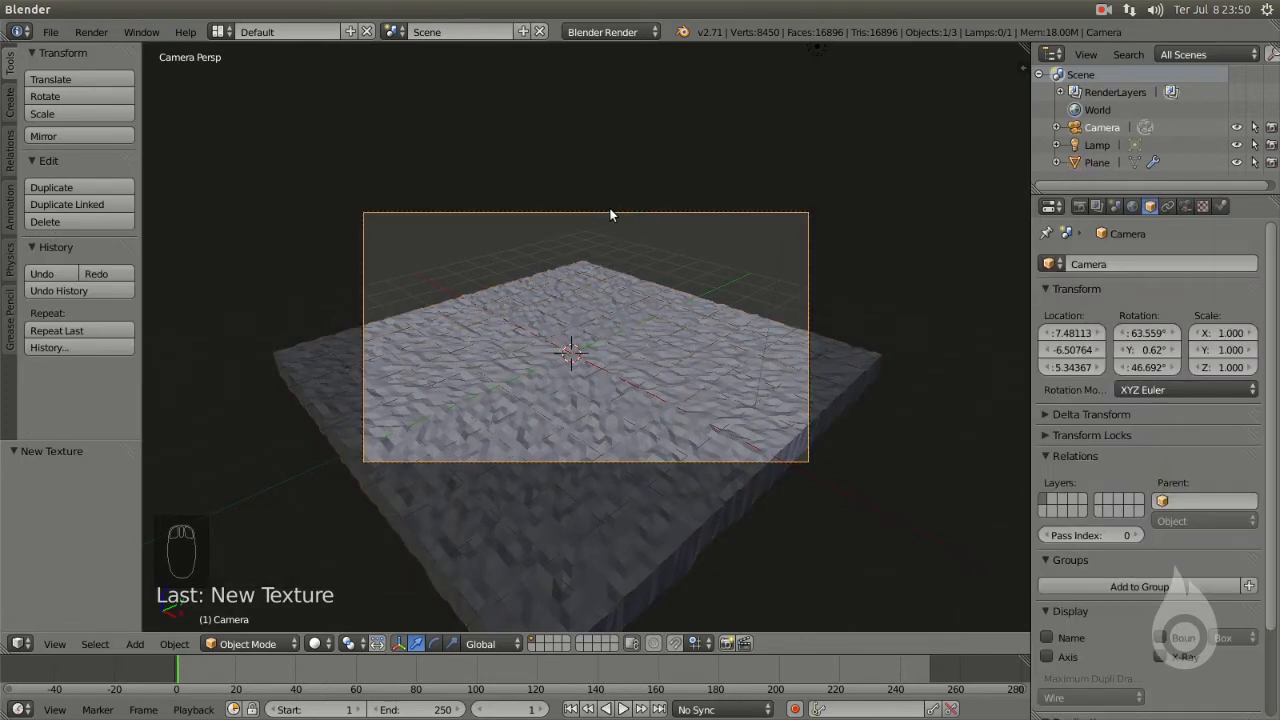
key("shift+f")
key("s")
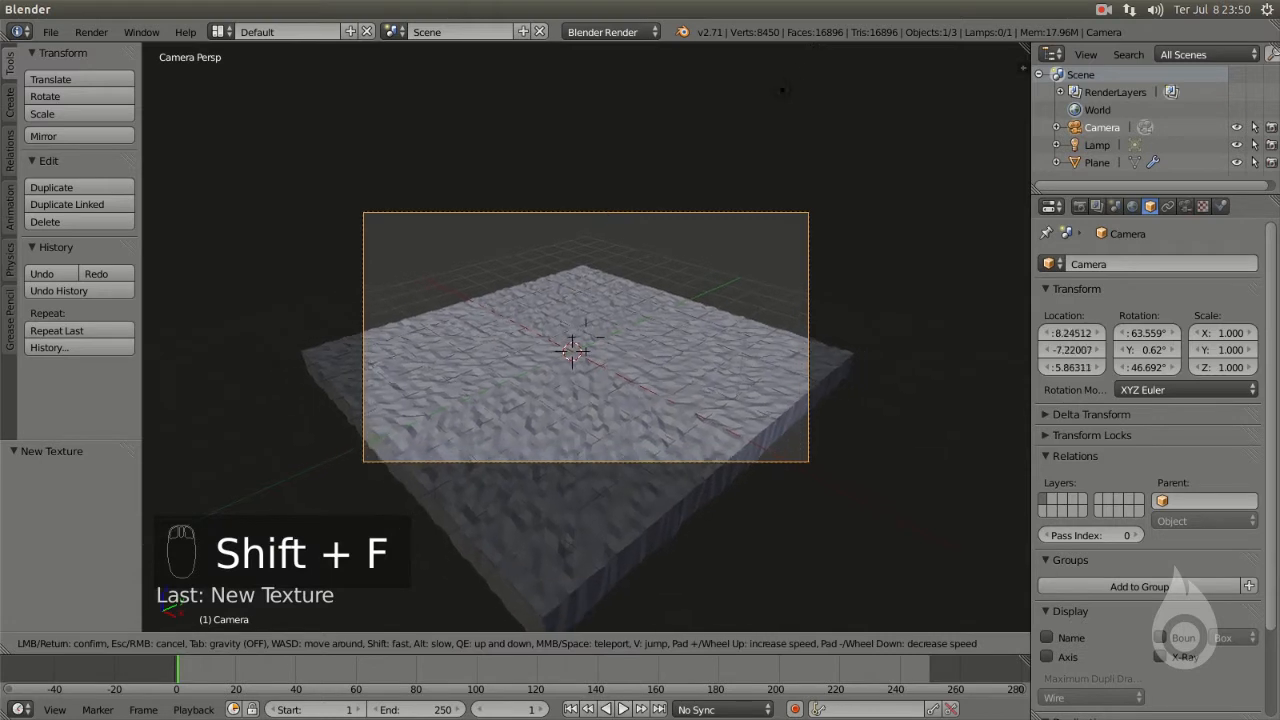
key("s")
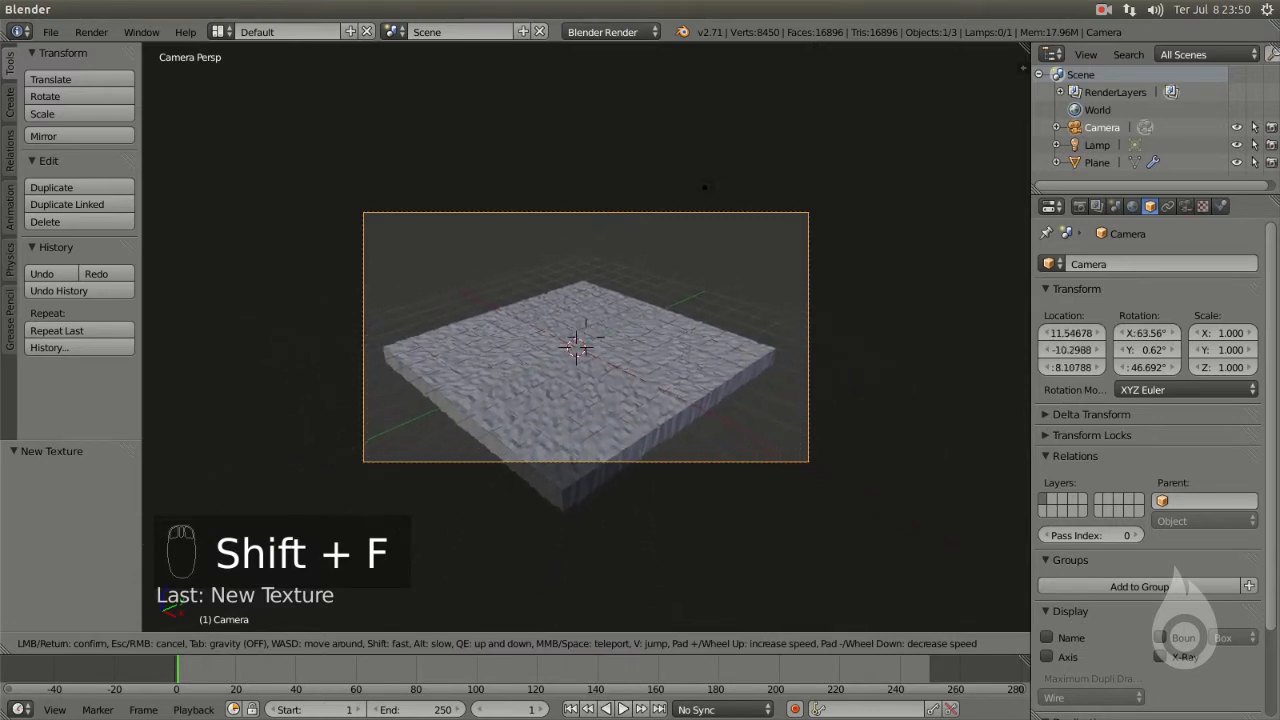
key("s")
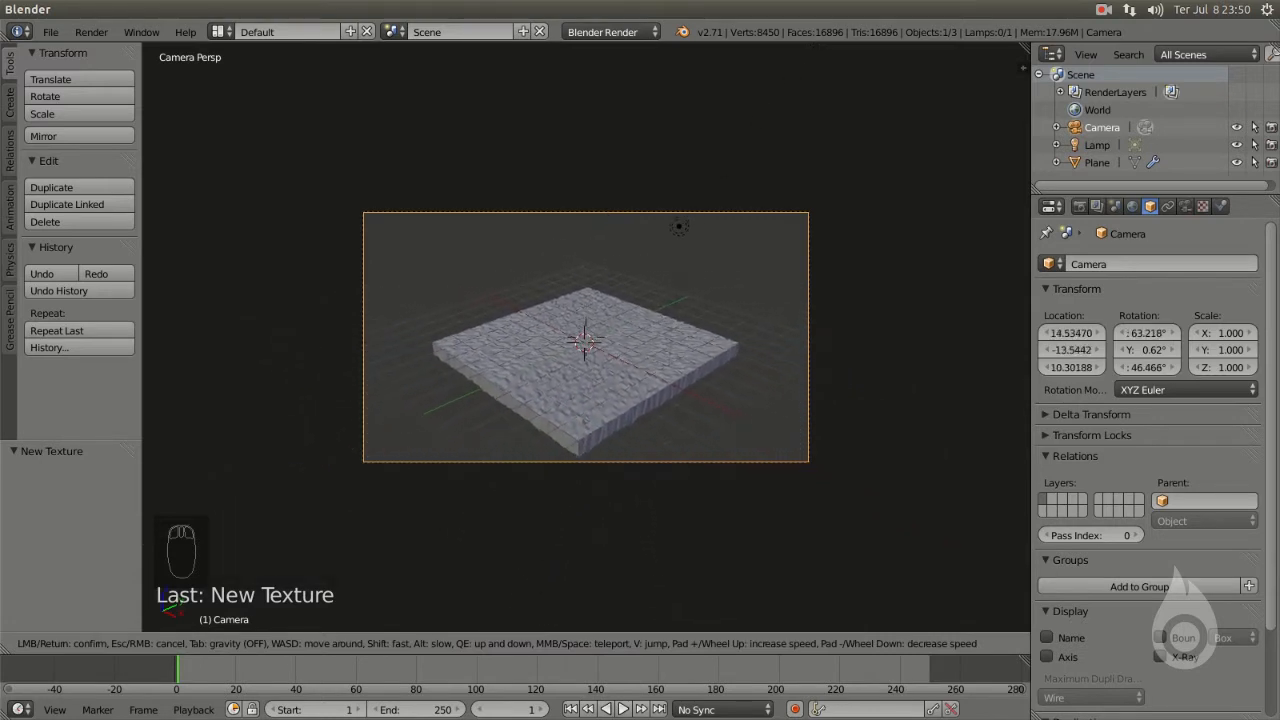
key("s")
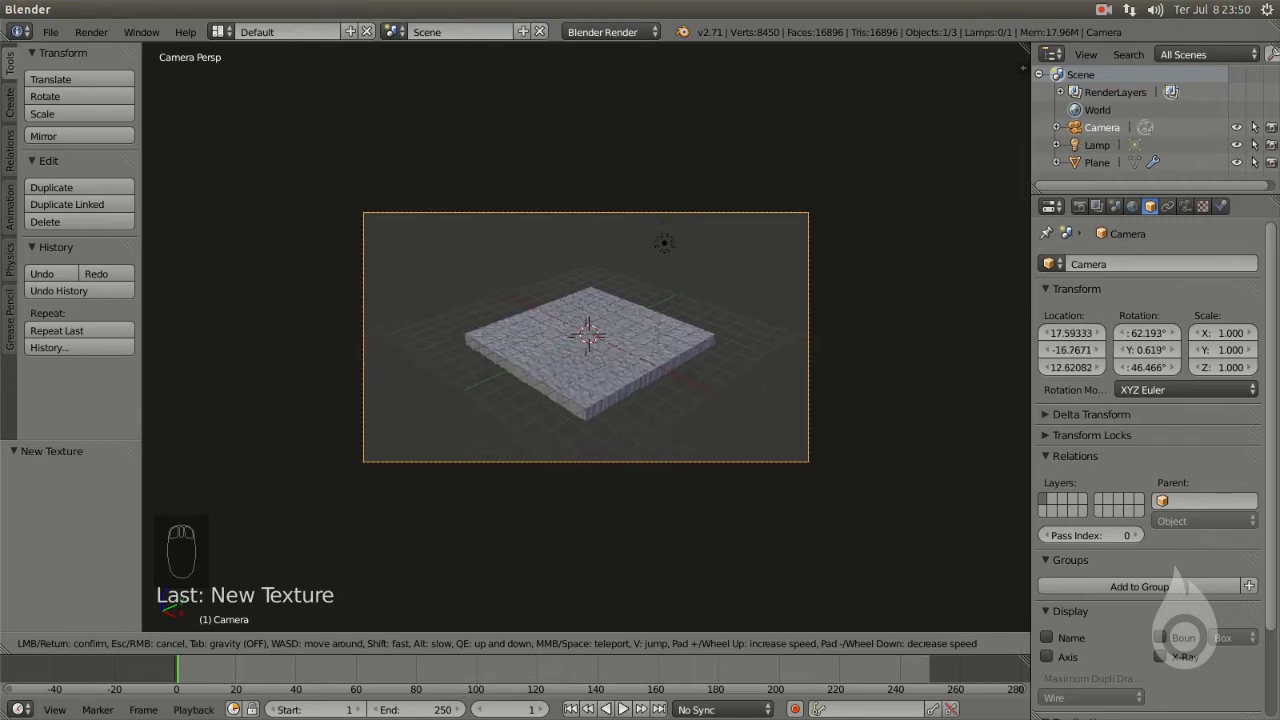
key("s")
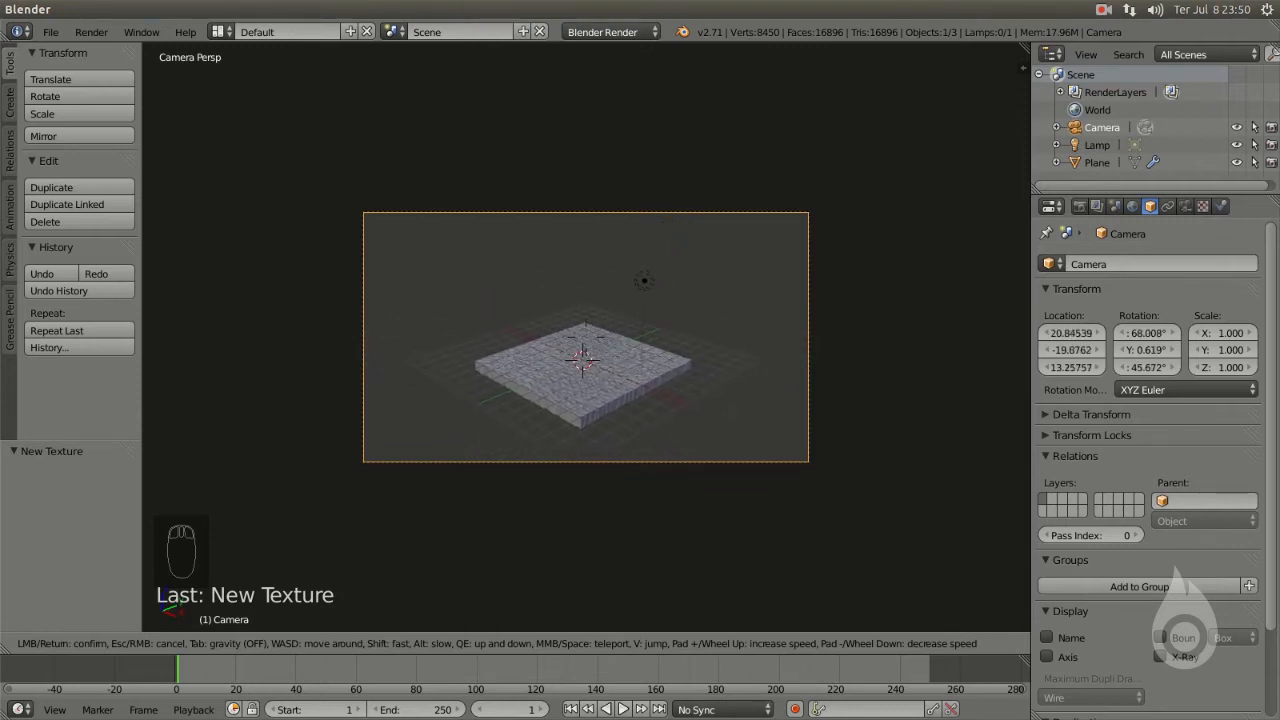
key("w")
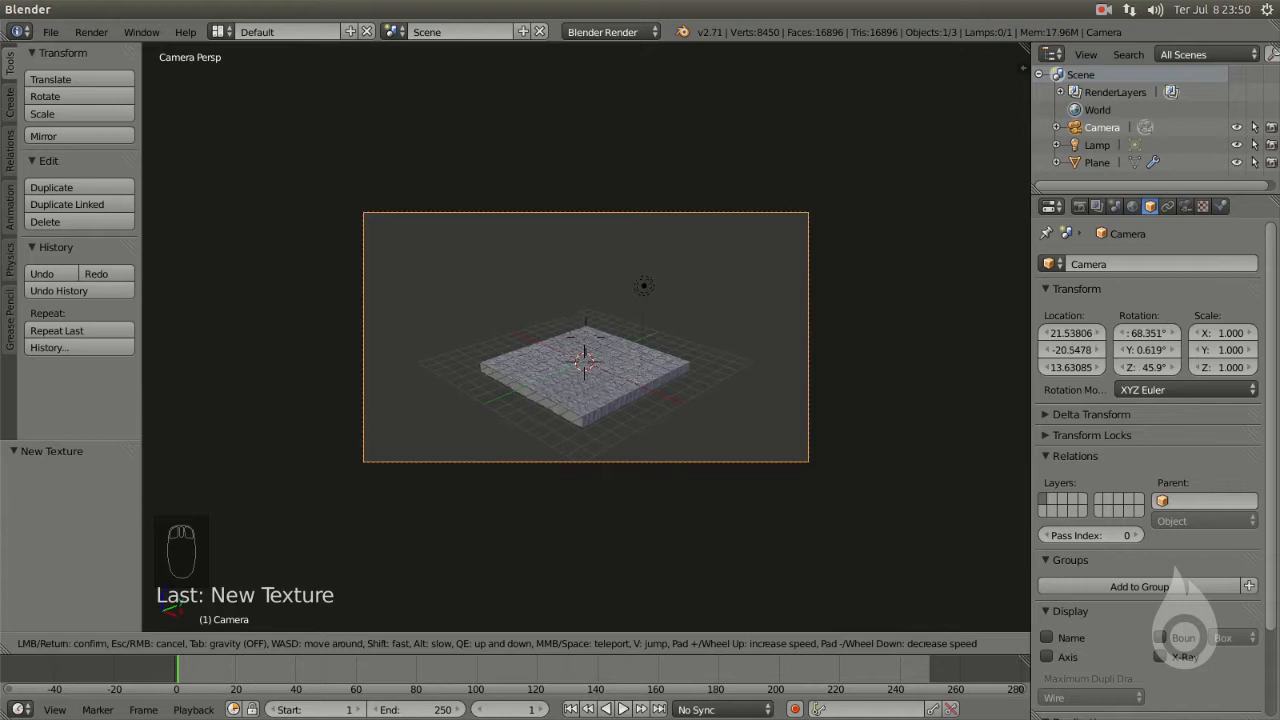
left_click(584, 362)
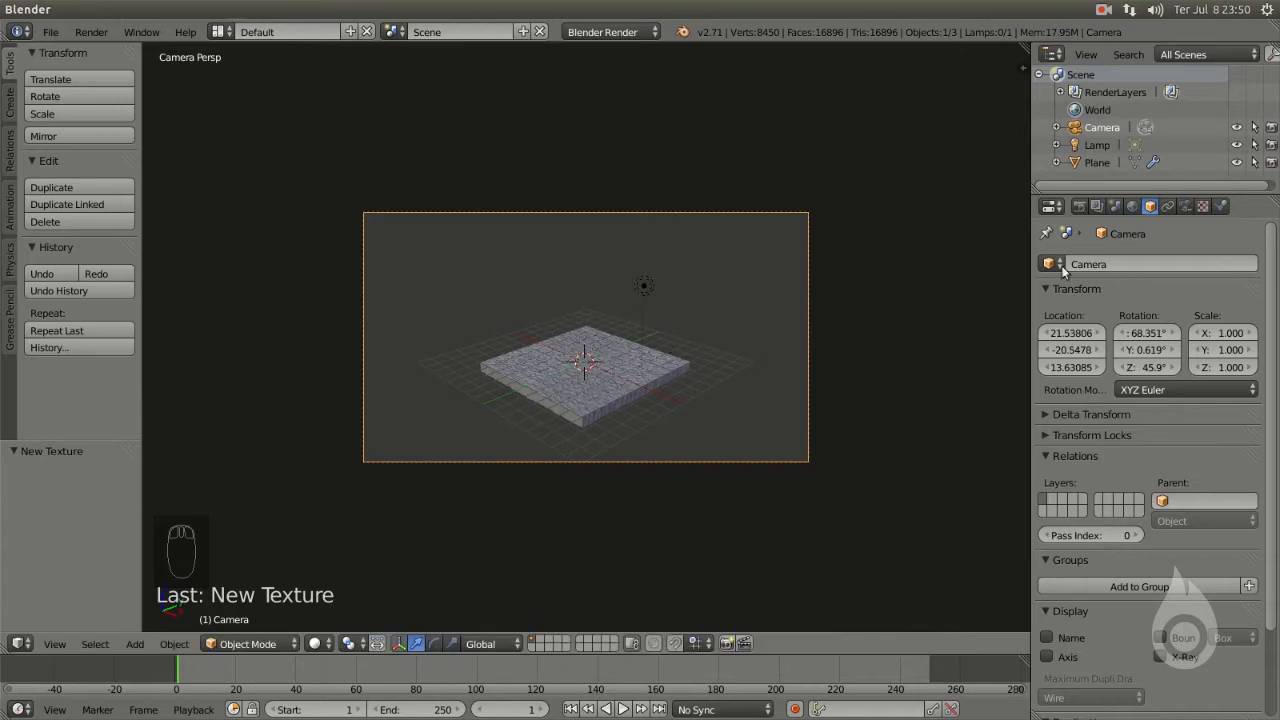
- Set the render resolution to 1080 px horizontally and 1920 px vertically for a portrait frame
left_click(1078, 206)
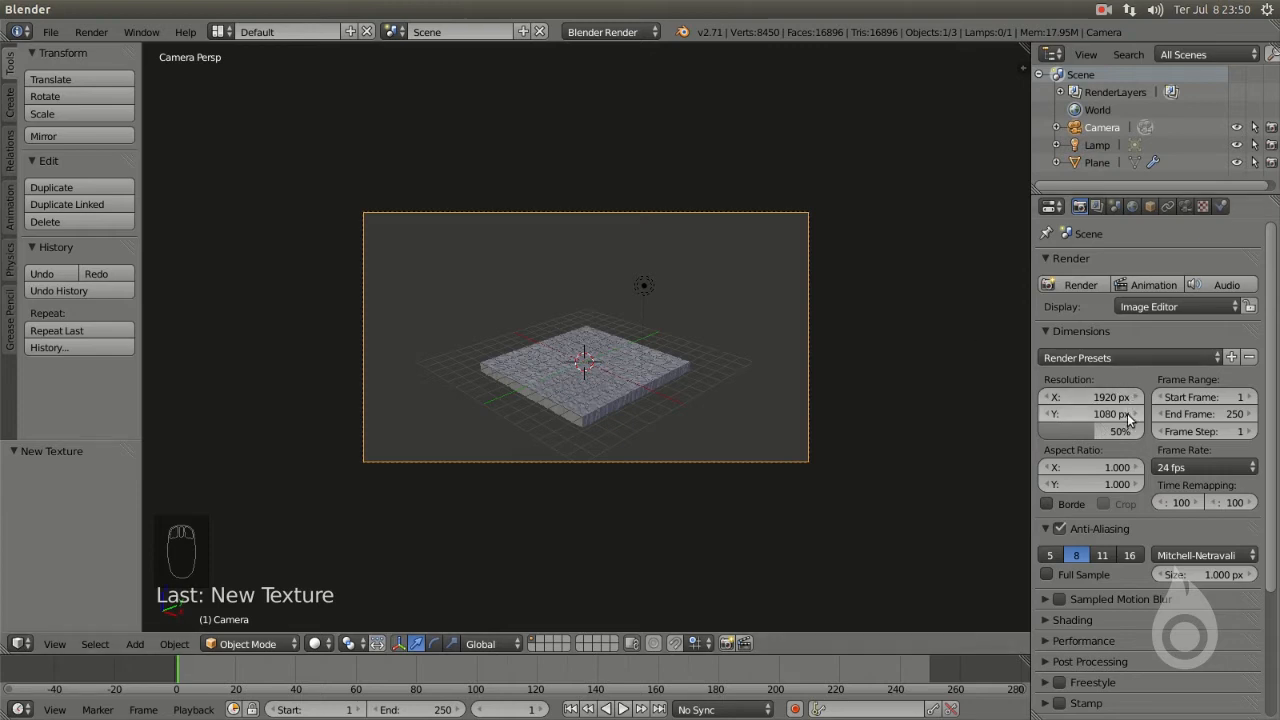
left_click(1098, 399)
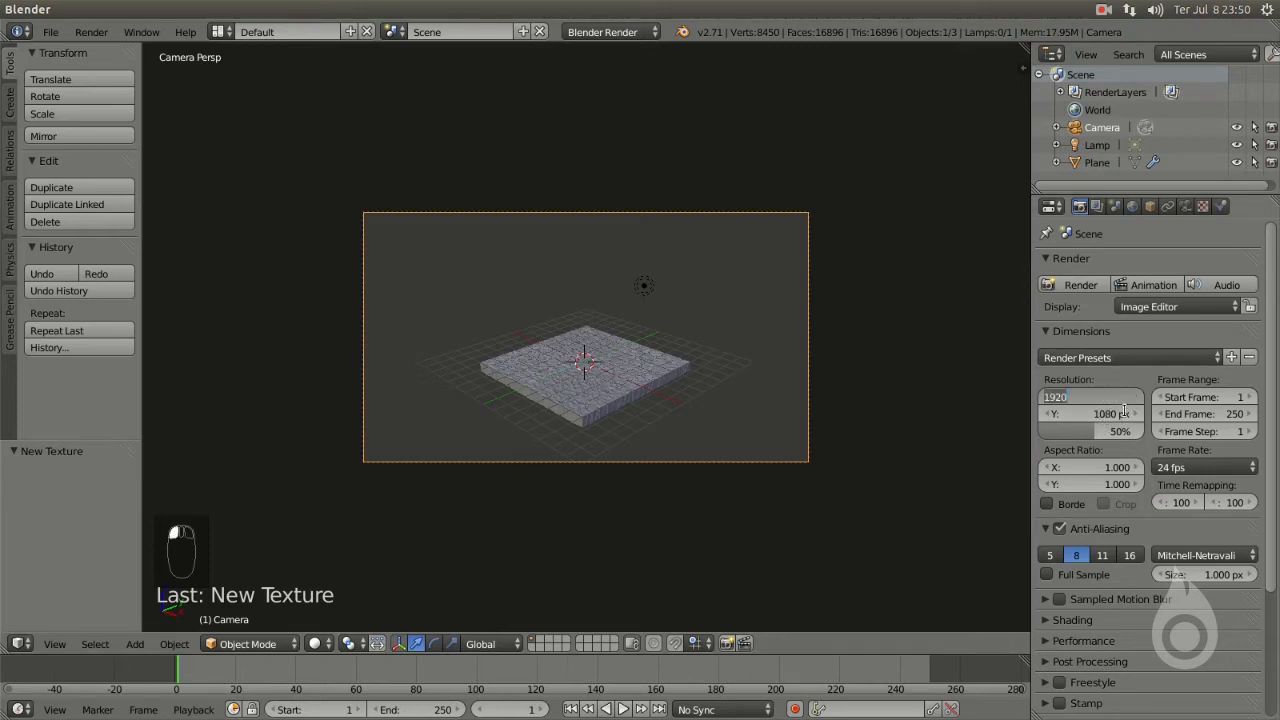
type("1080")
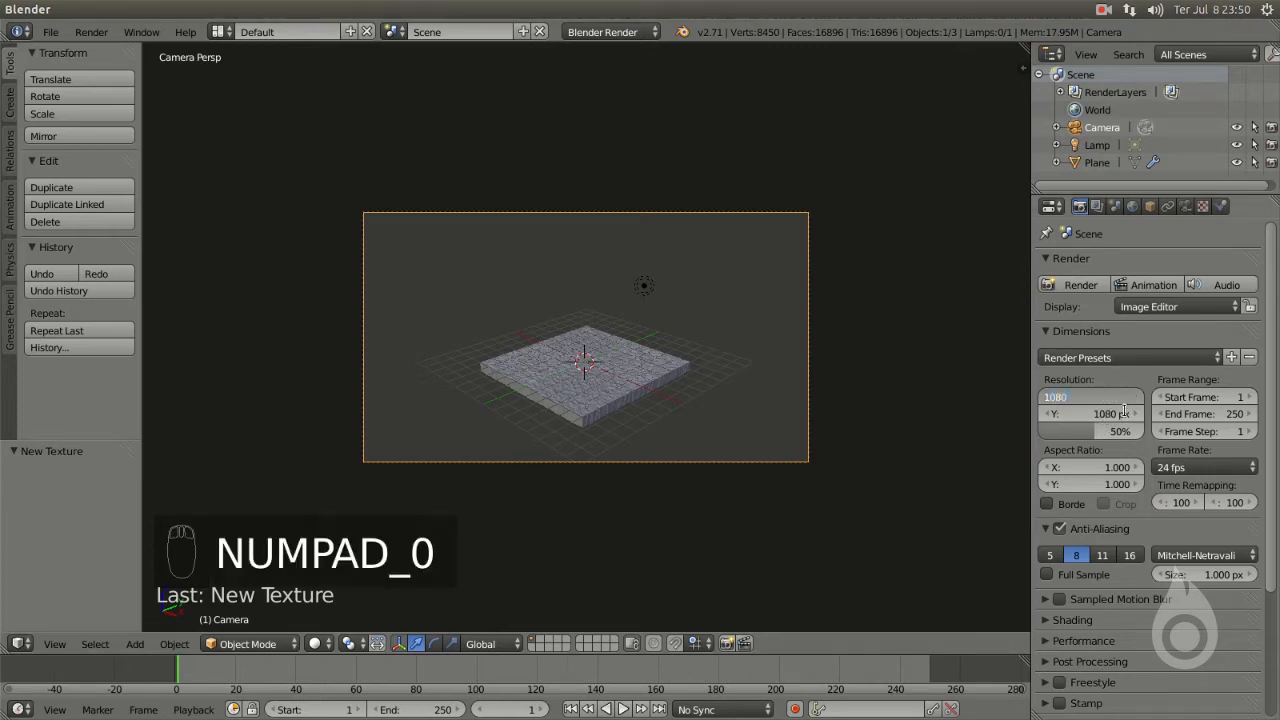
left_click(1123, 412)
left_click(1107, 414)
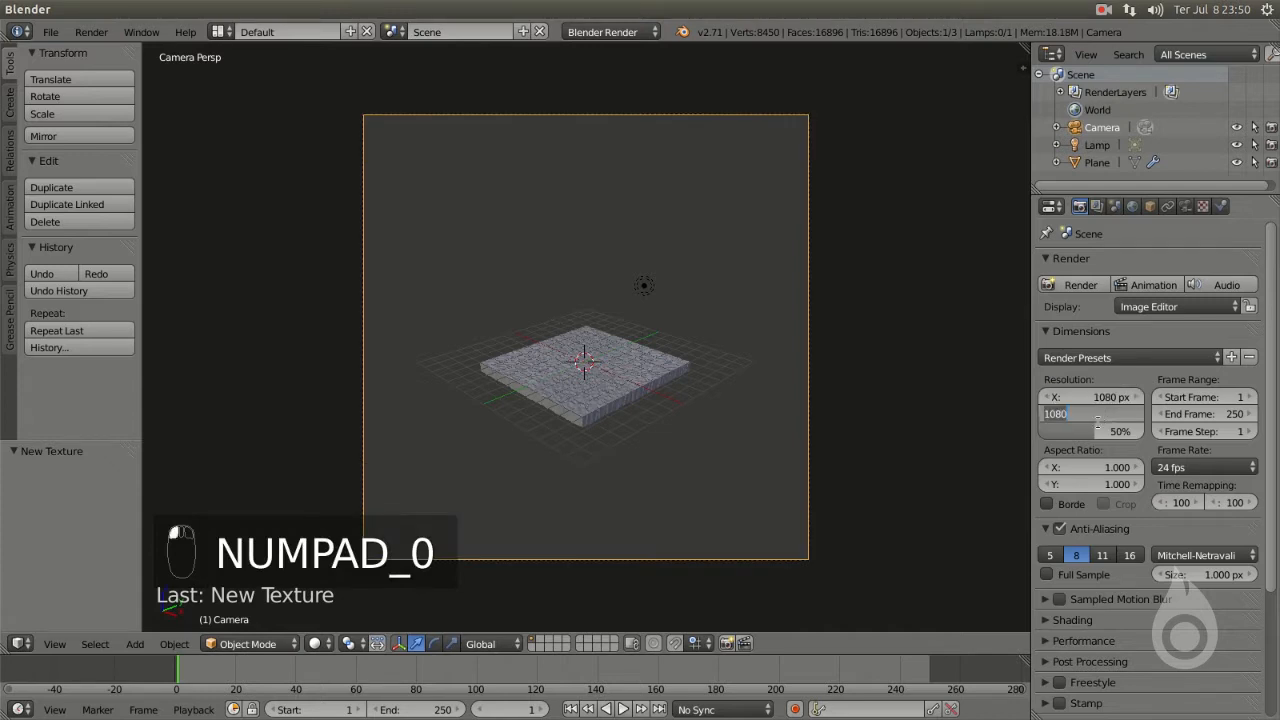
type("1920")
key("Return")
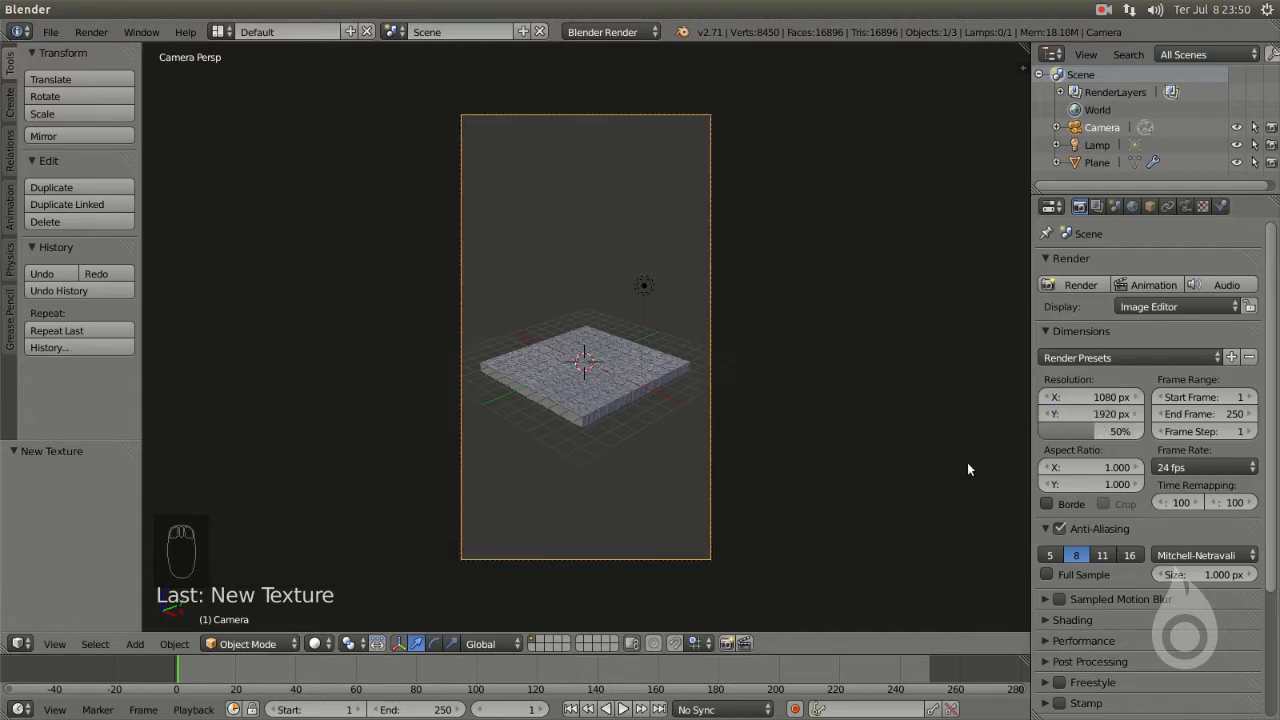
- Reduce the vertical render resolution to 1380 px
left_click_drag(1113, 418, 978, 418)
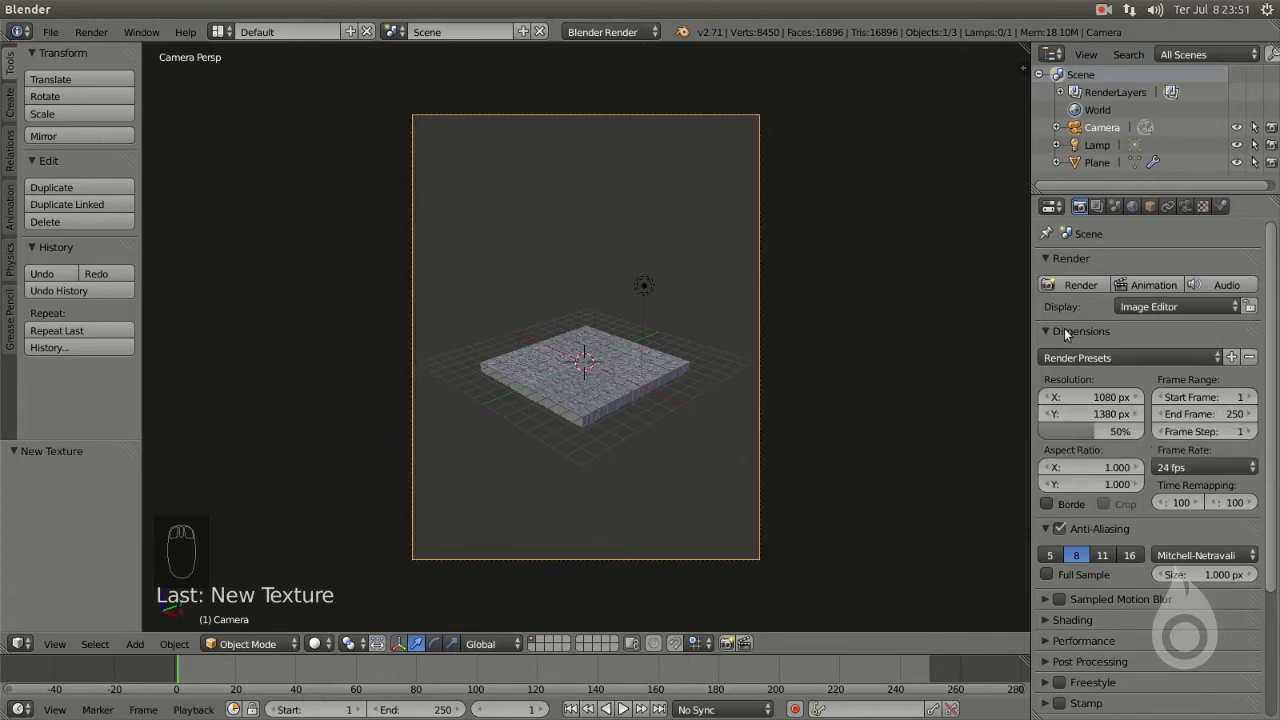
scroll(818, 376, "up", 2)
scroll(818, 376, "down", 2)
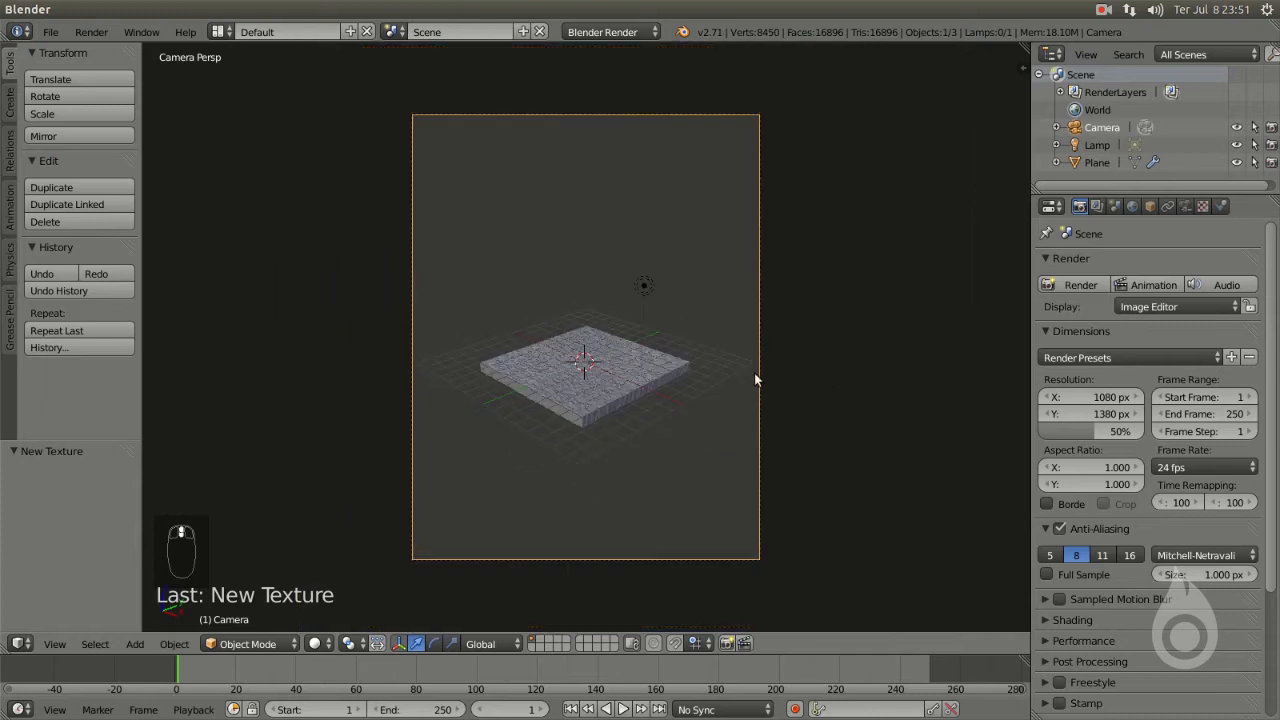
- Reduce the slab's Solidify thickness to about 0.49
right_click(636, 392)
scroll(660, 385, "up", 3)
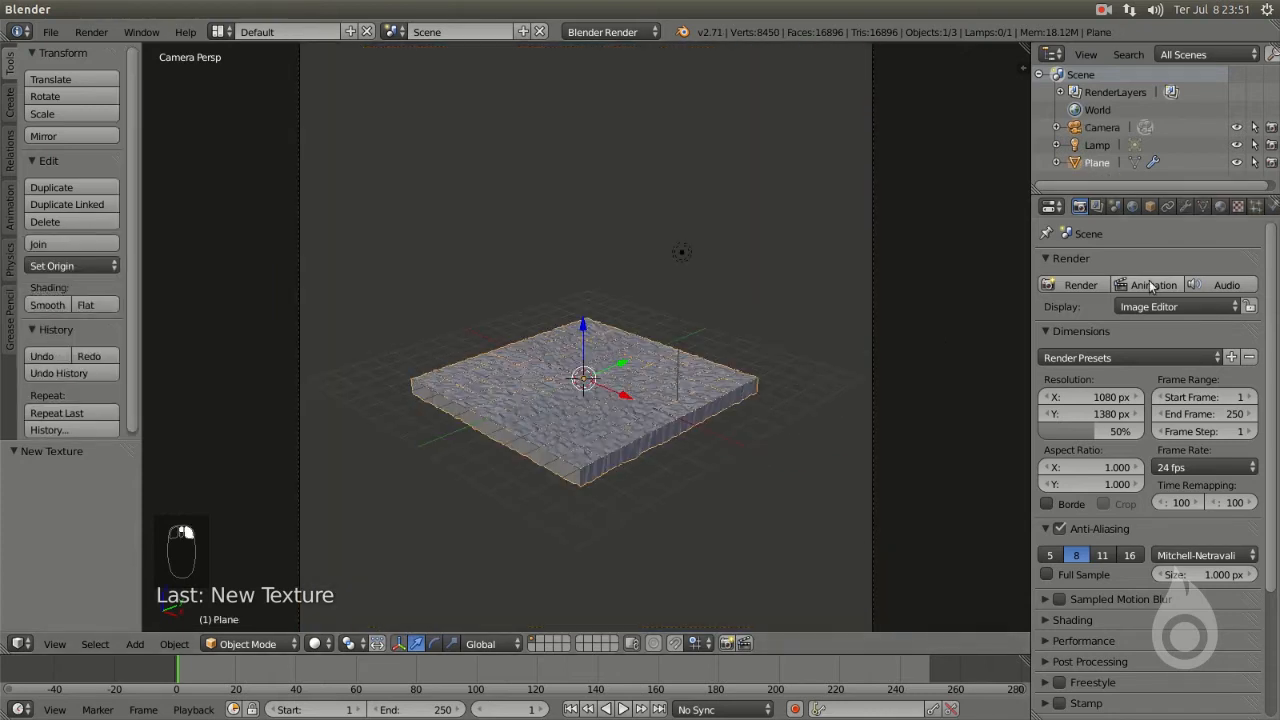
left_click(1186, 206)
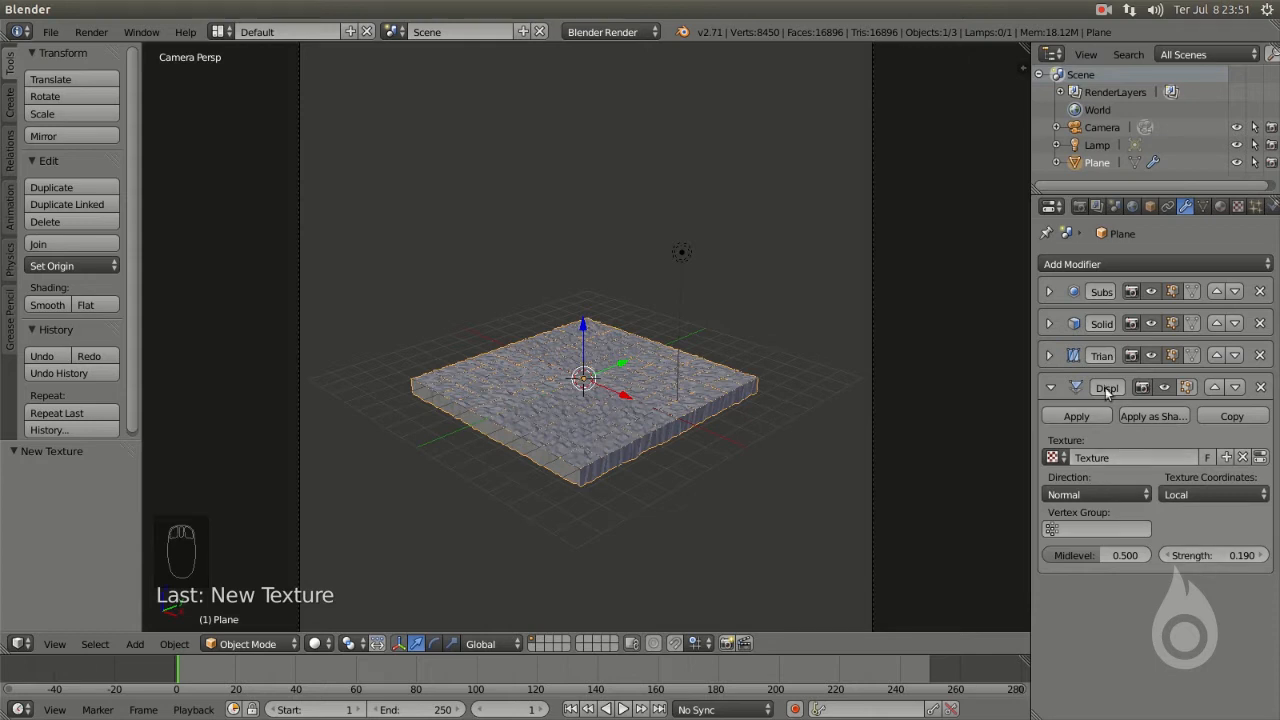
left_click(1049, 324)
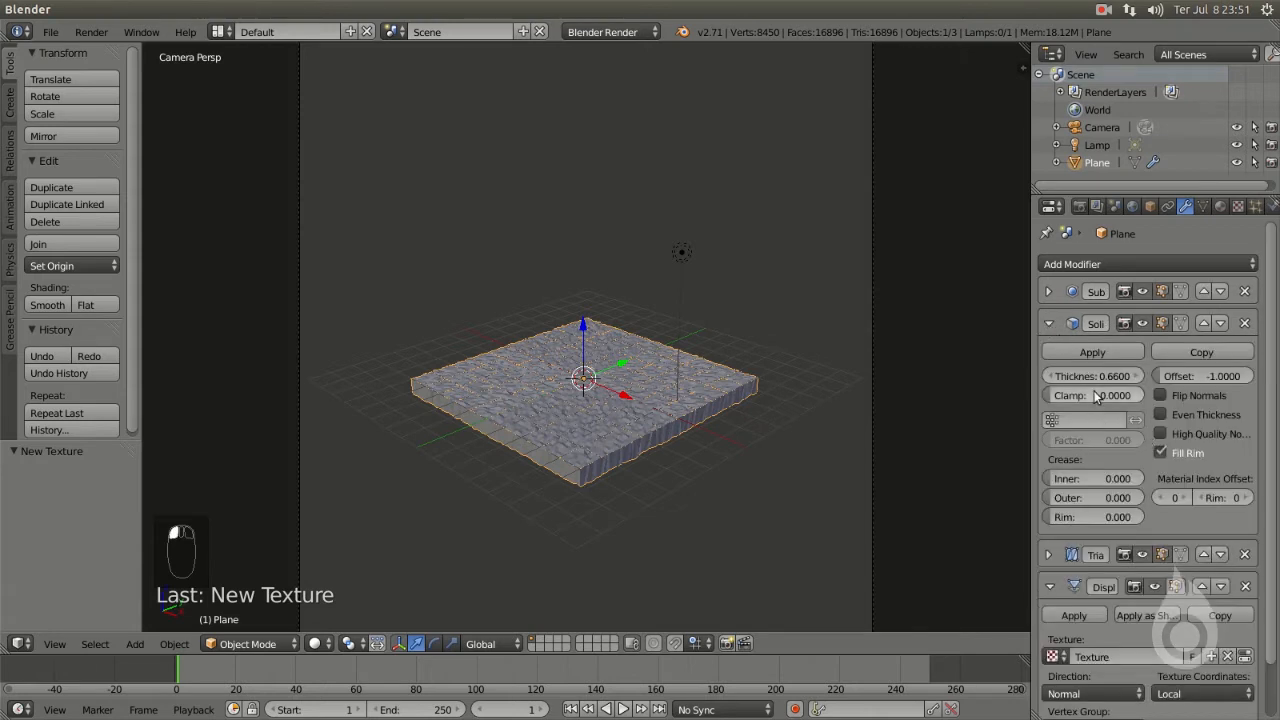
left_click_drag(1092, 376, 1072, 376)
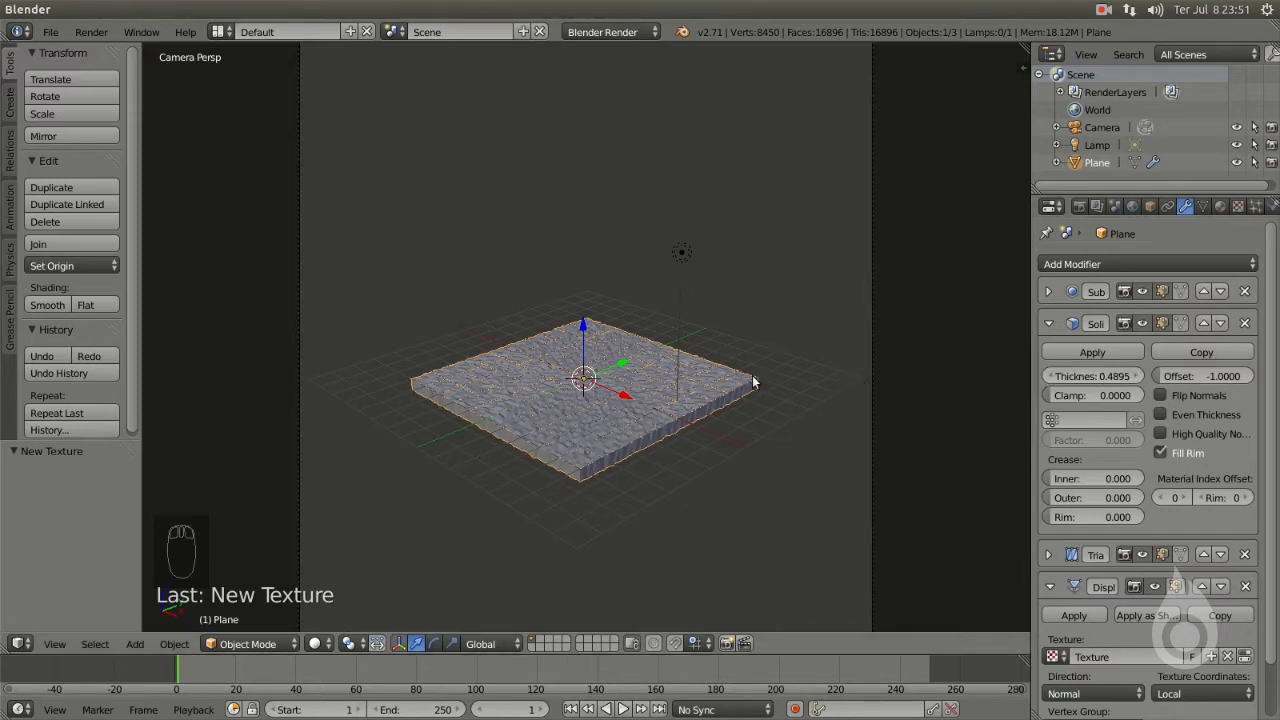
- Duplicate the slab and lower the copy about 0.46 along Z so it sits directly beneath the original
key("KP_1")
key("shift+d")
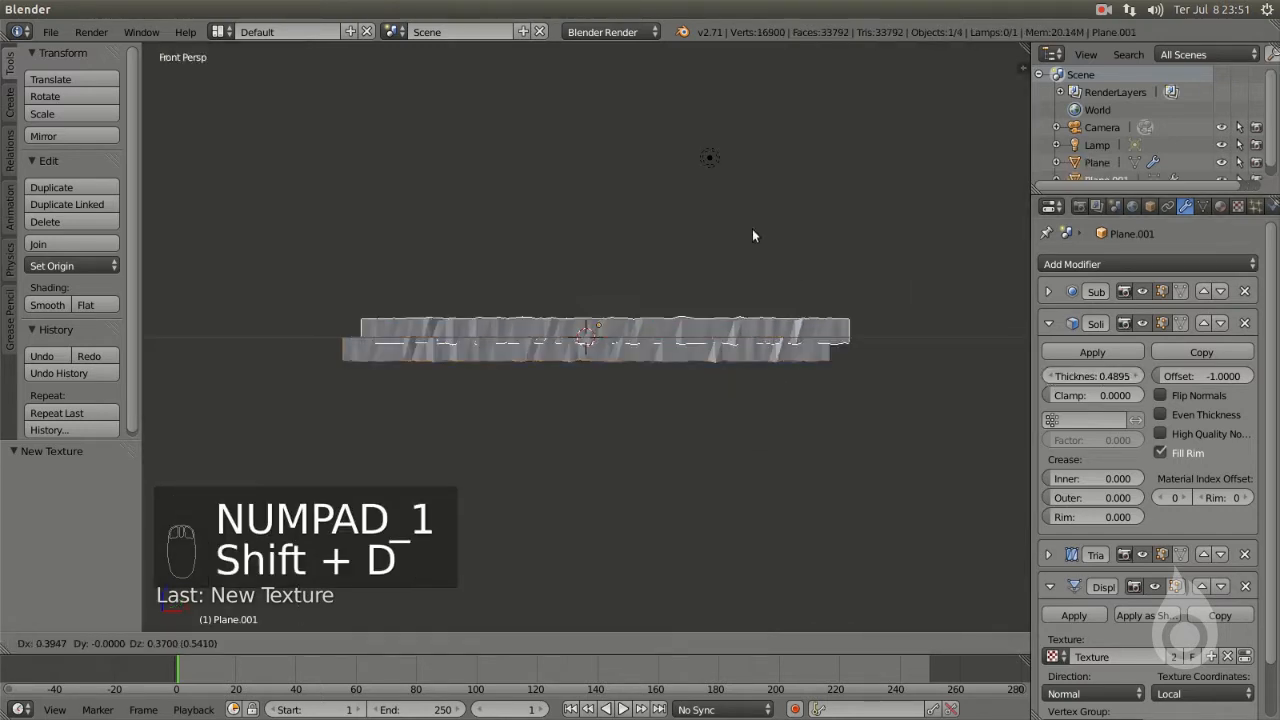
right_click(770, 263)
mouse_move(588, 279)
left_mouse_down()
mouse_move(589, 320)
mouse_move(586, 293)
left_mouse_up()
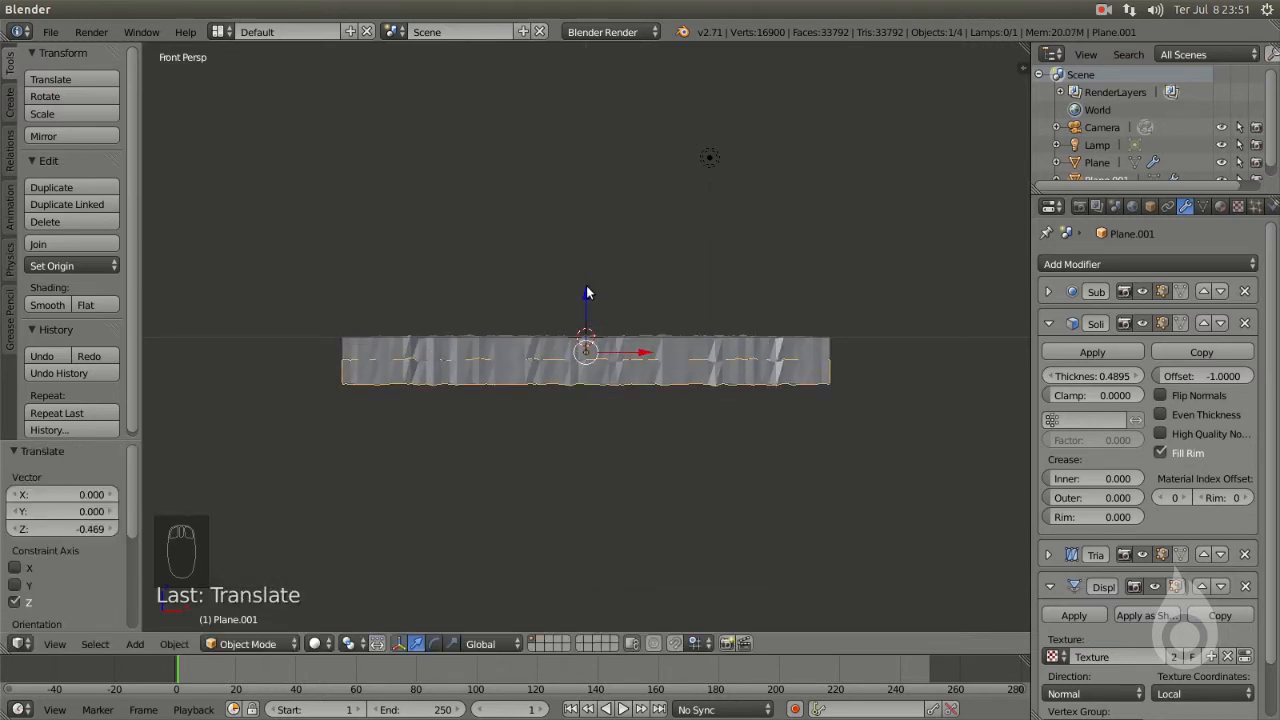
key("KP_5")
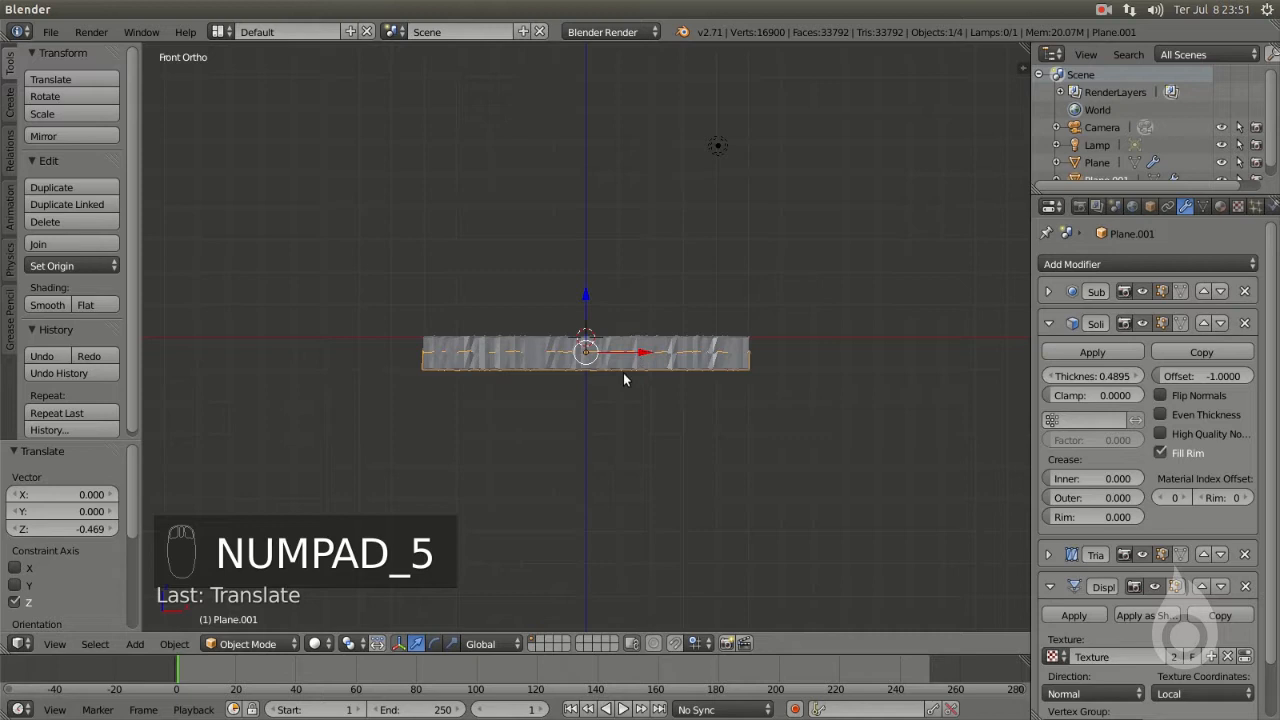
scroll(623, 390, "up", 3)
mouse_move(576, 242)
left_mouse_down()
mouse_move(577, 260)
mouse_move(589, 235)
left_mouse_up()
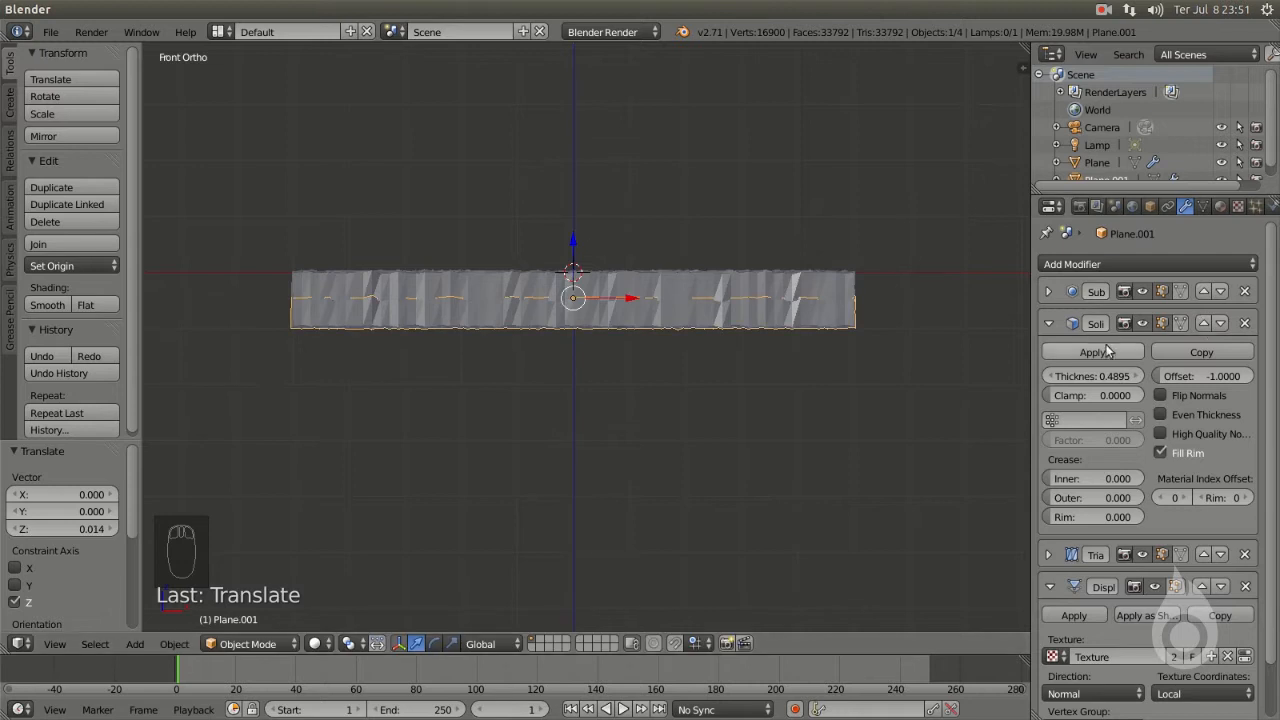
- Increase the lower slab's Solidify thickness to about 1.13 and check it through the camera
left_click_drag(1116, 376, 1230, 376)
middle_click_drag(783, 313, 714, 376)
key("KP_0")
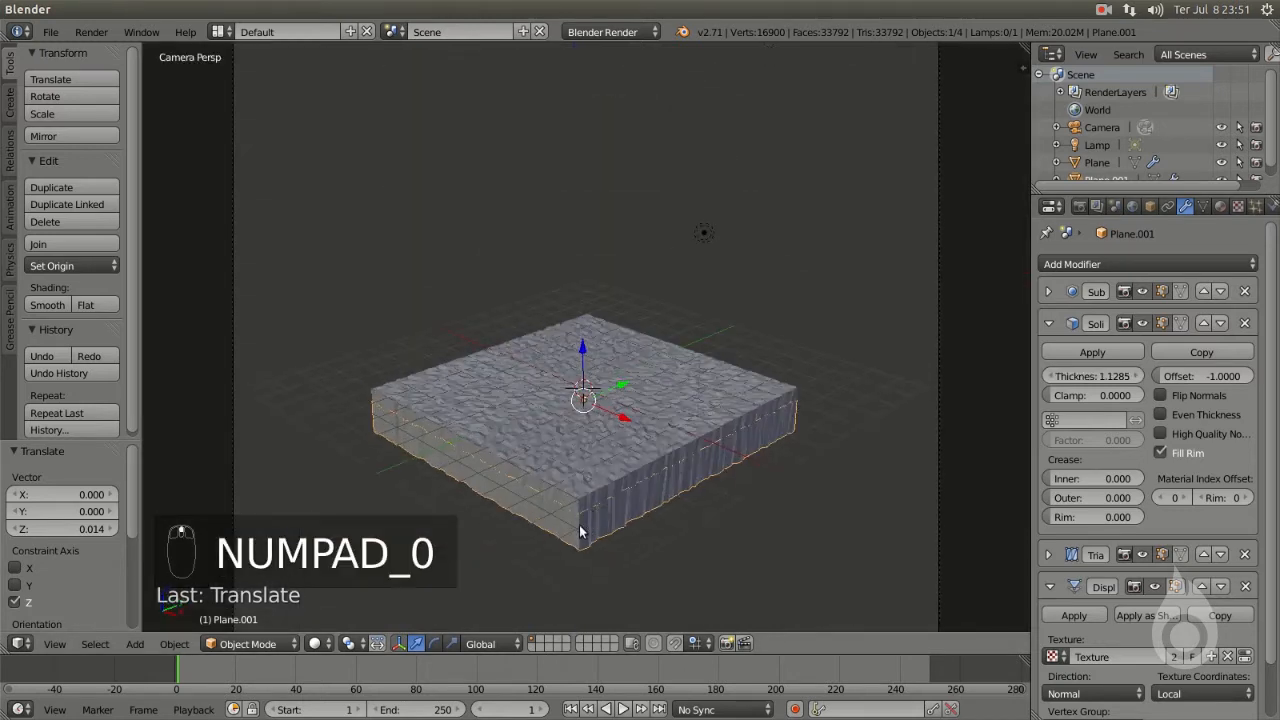
- Duplicate the thin upper slab and move the copy about 1.58 down along Z, beneath the thick slab
key("KP_1")
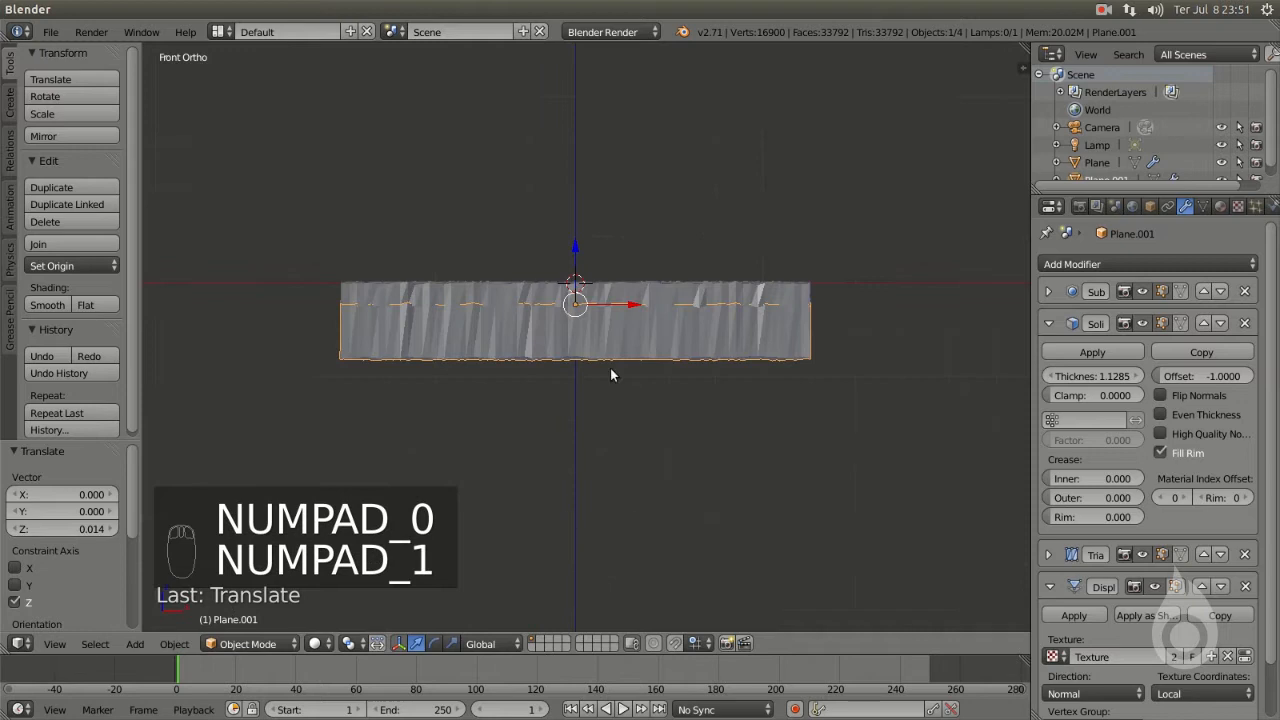
right_click(609, 290)
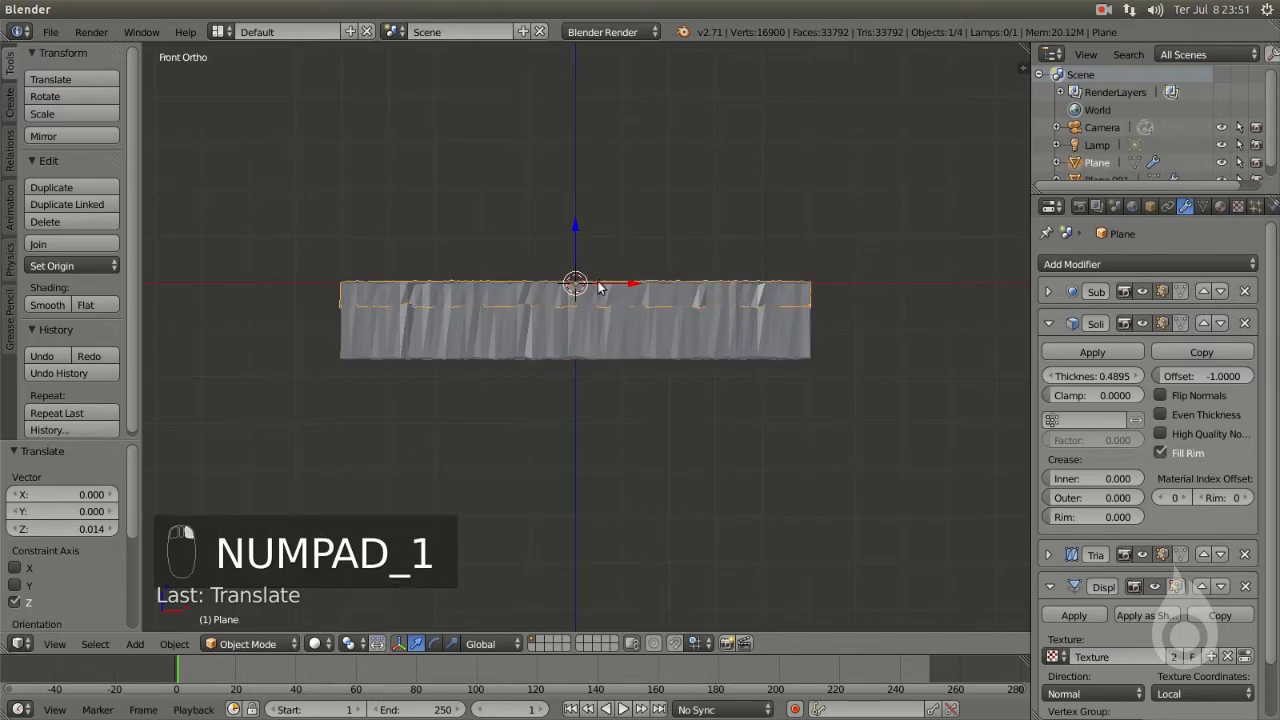
key("shift+d")
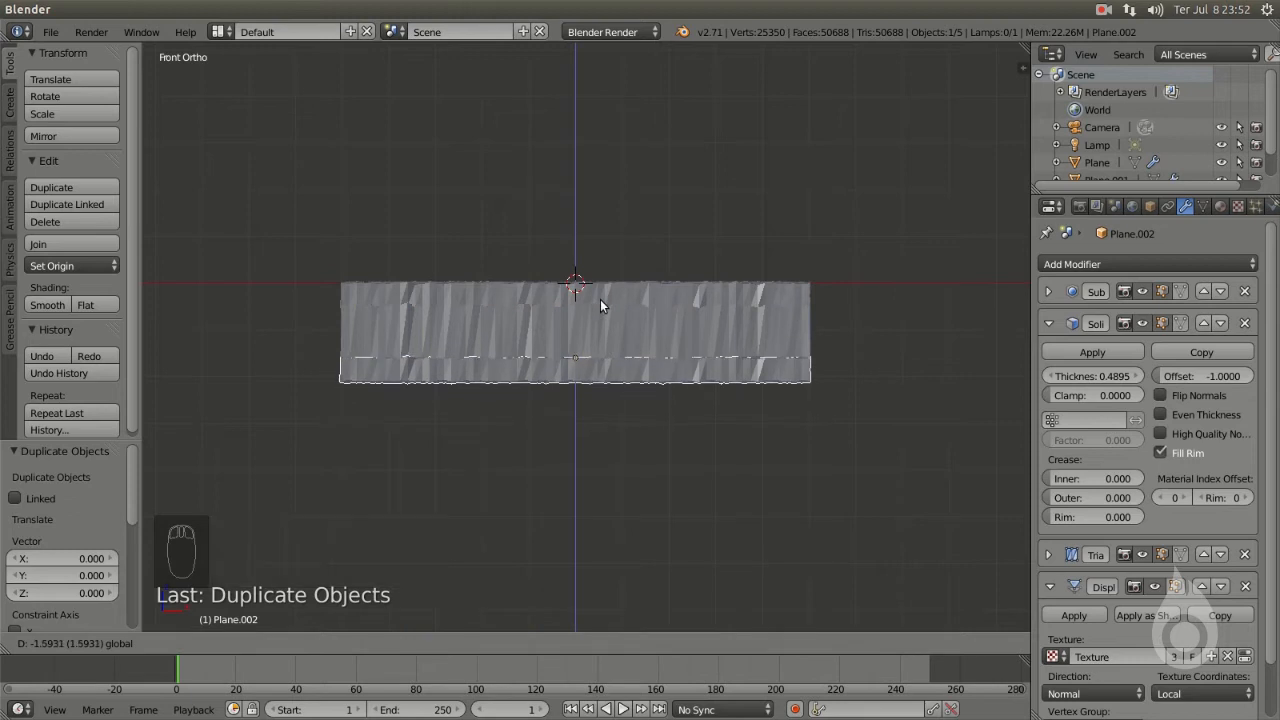
left_click(600, 299)
middle_click_drag(717, 364, 808, 302)
- Duplicate the thick slab and move the copy about 1.59 down along Z to form the lowest layer of the stack
right_click(713, 389)
middle_click_drag(677, 380, 631, 357)
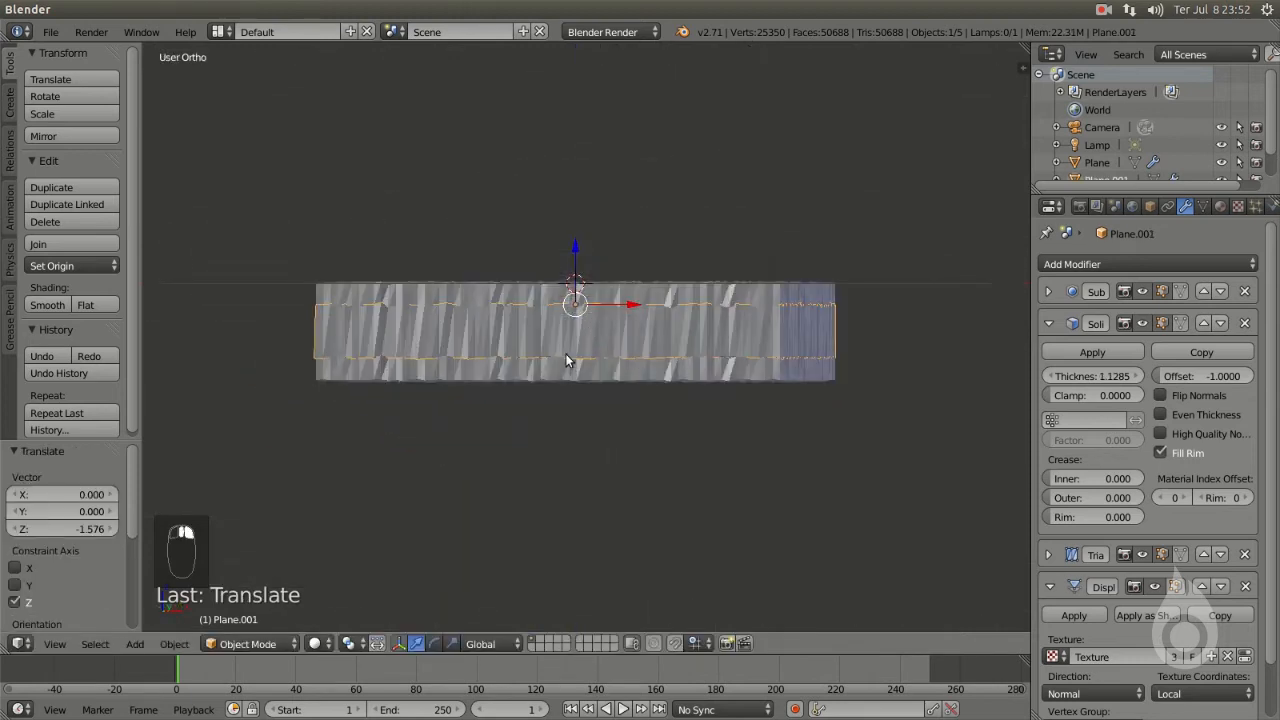
key("shift+d")
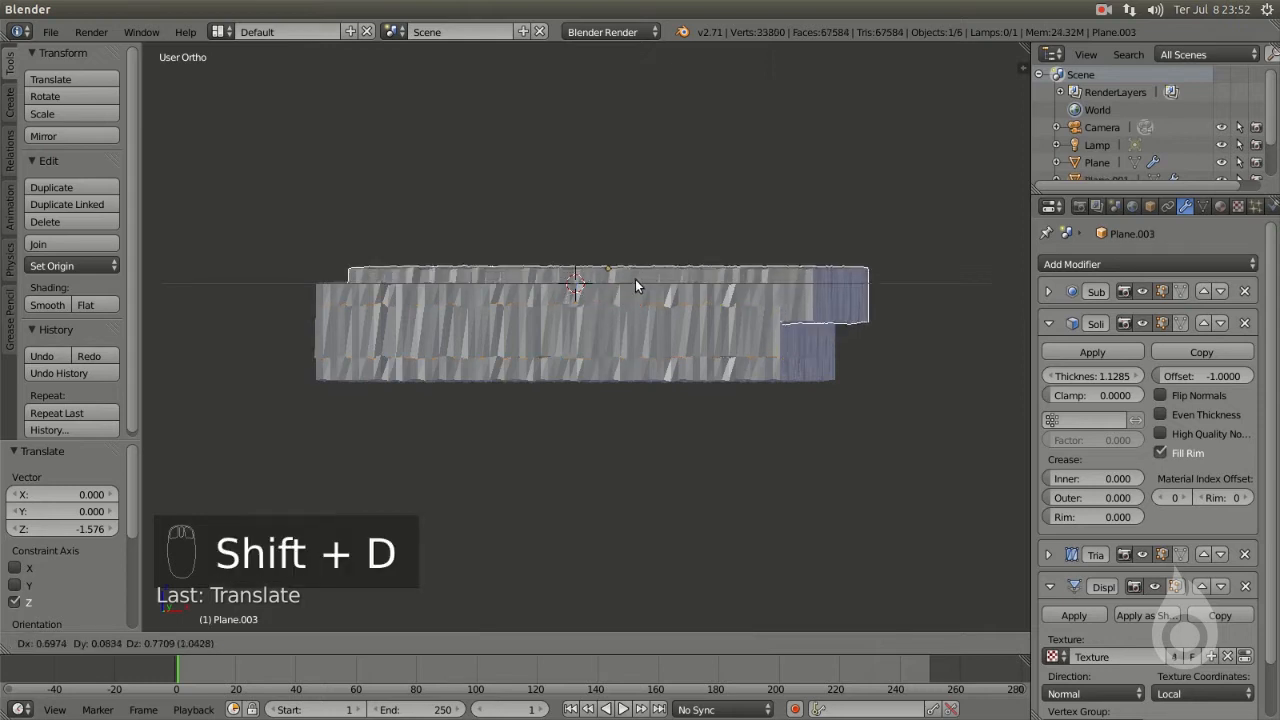
right_click(635, 279)
left_click_drag(586, 252, 604, 309)
mouse_move(691, 323)
middle_mouse_down()
mouse_move(633, 311)
mouse_move(679, 340)
mouse_move(691, 316)
middle_mouse_up()
- Examine the stacked layers by selecting them individually from different angles, and check the whole block through the camera
right_click(564, 330)
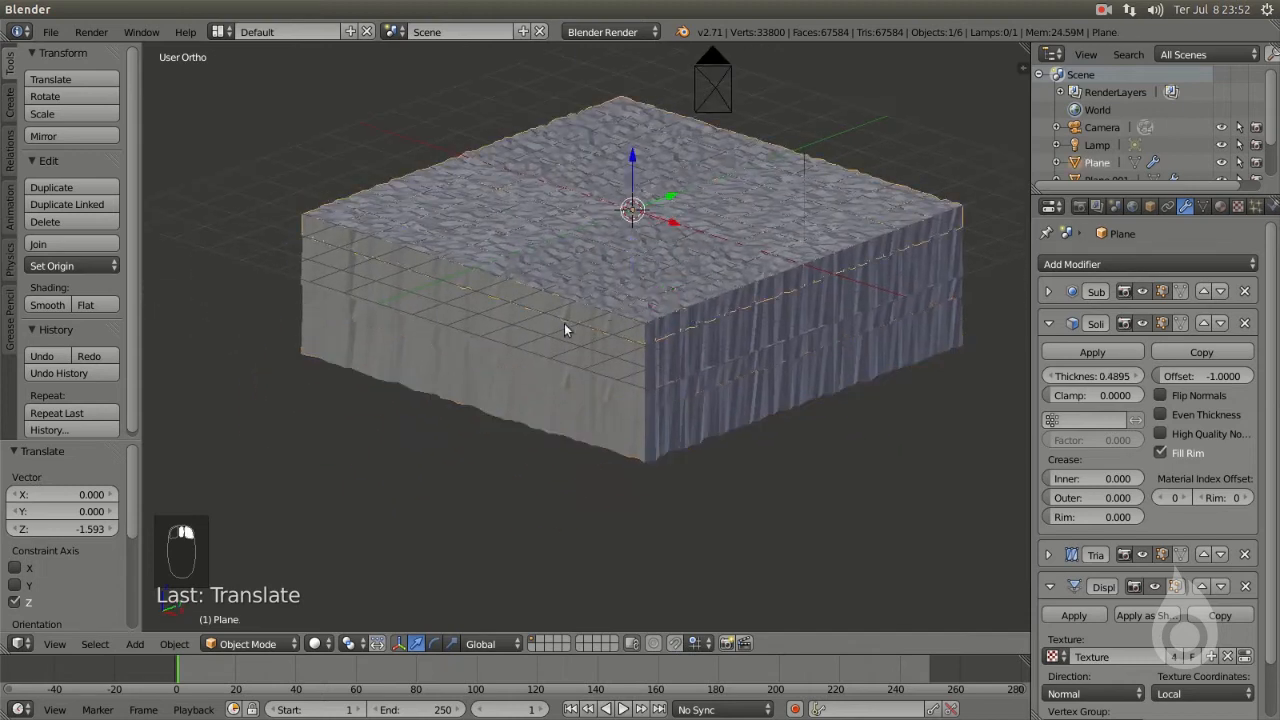
right_click(605, 353)
middle_click_drag(603, 318, 694, 297)
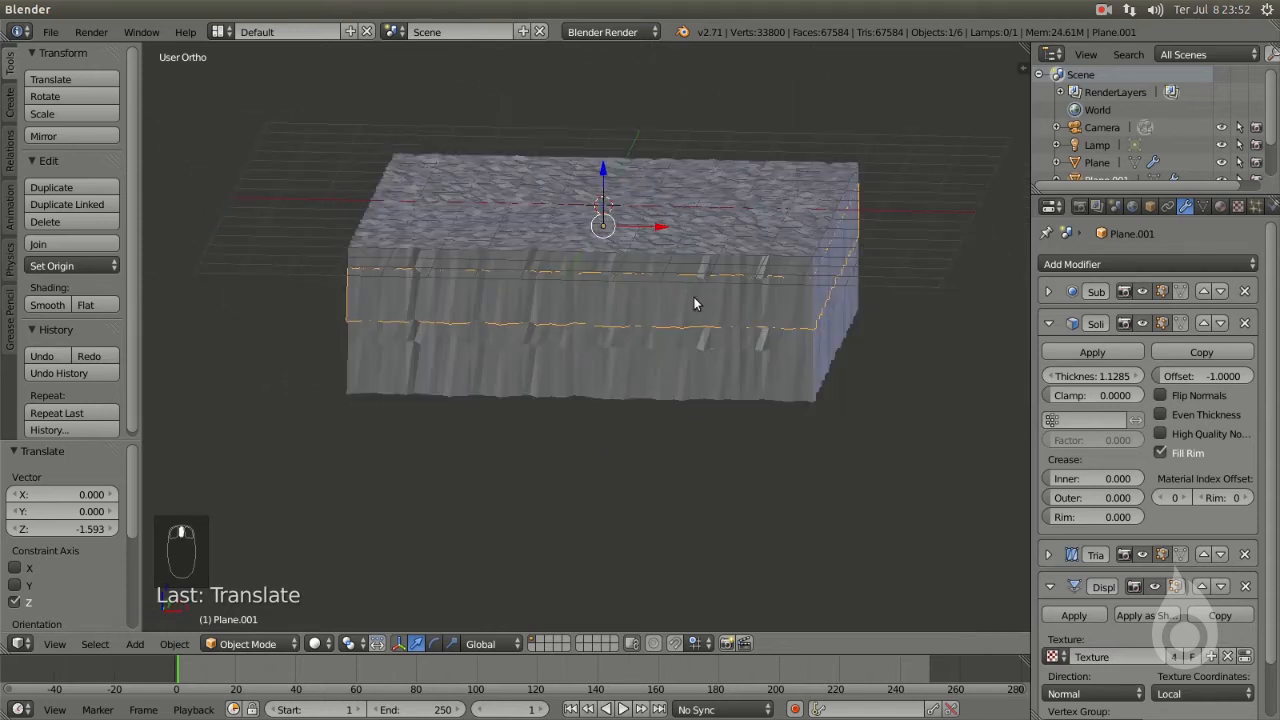
right_click(676, 355)
middle_click_drag(680, 374, 645, 378)
right_click(650, 403)
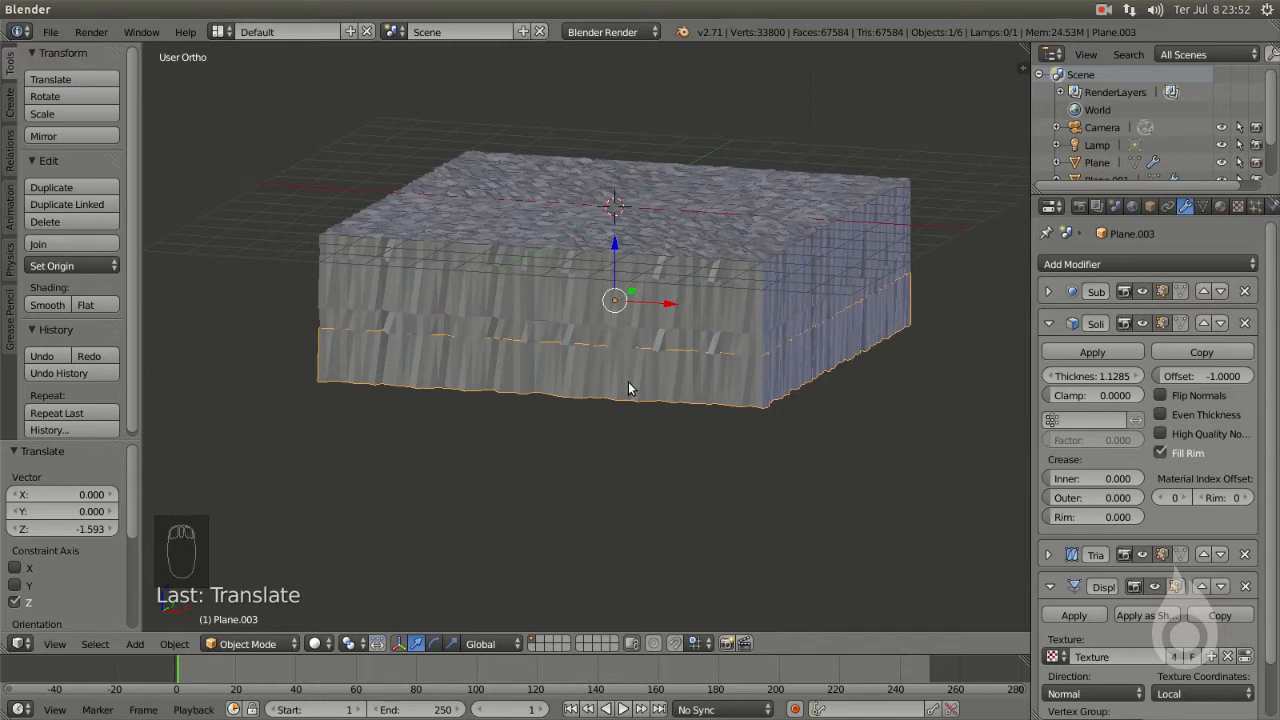
middle_click_drag(702, 291, 678, 377)
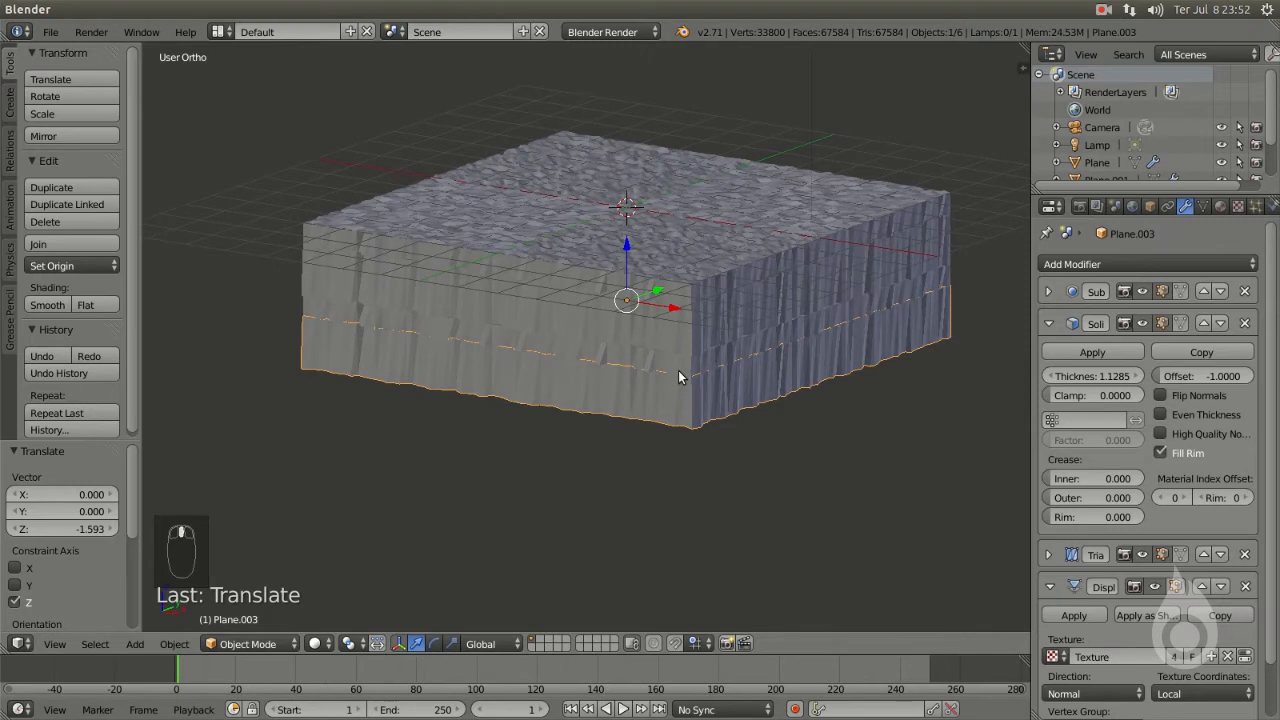
scroll(678, 377, "down", 3)
middle_click_drag(677, 337, 655, 316)
key("KP_5")
key("KP_0")
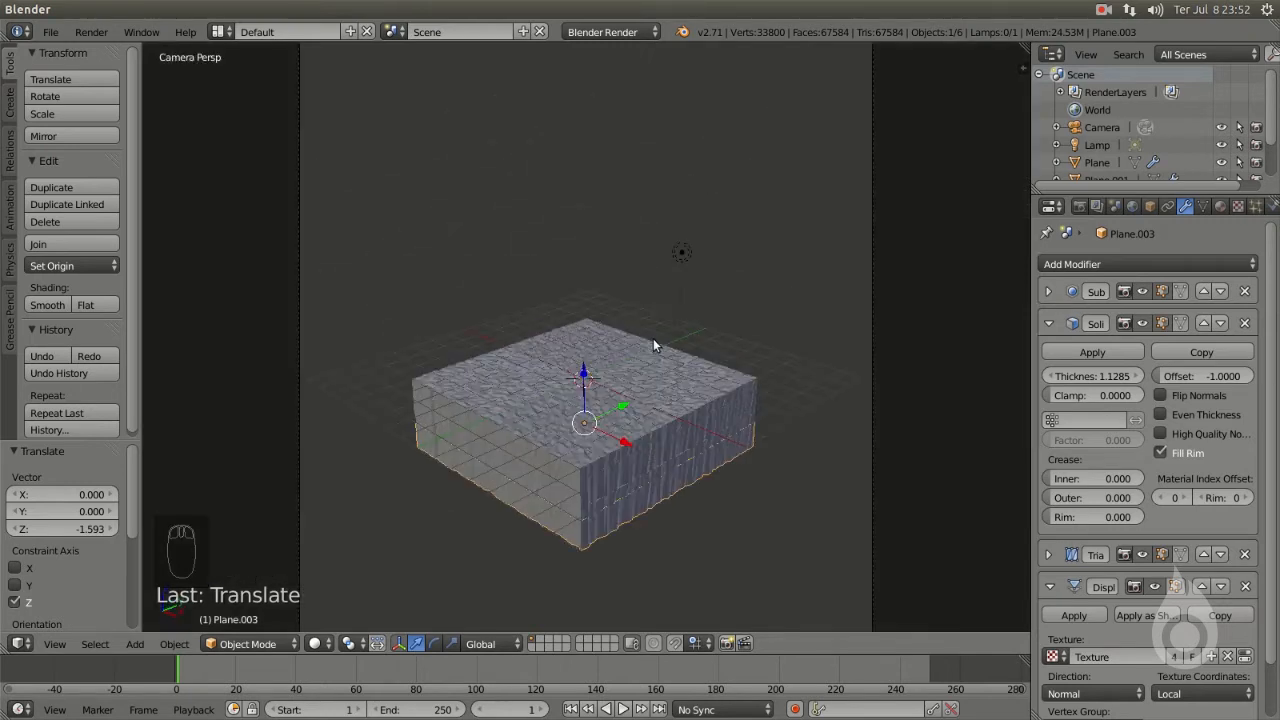
- Select the top slab and rename it Terra in the outliner
right_click(612, 381)
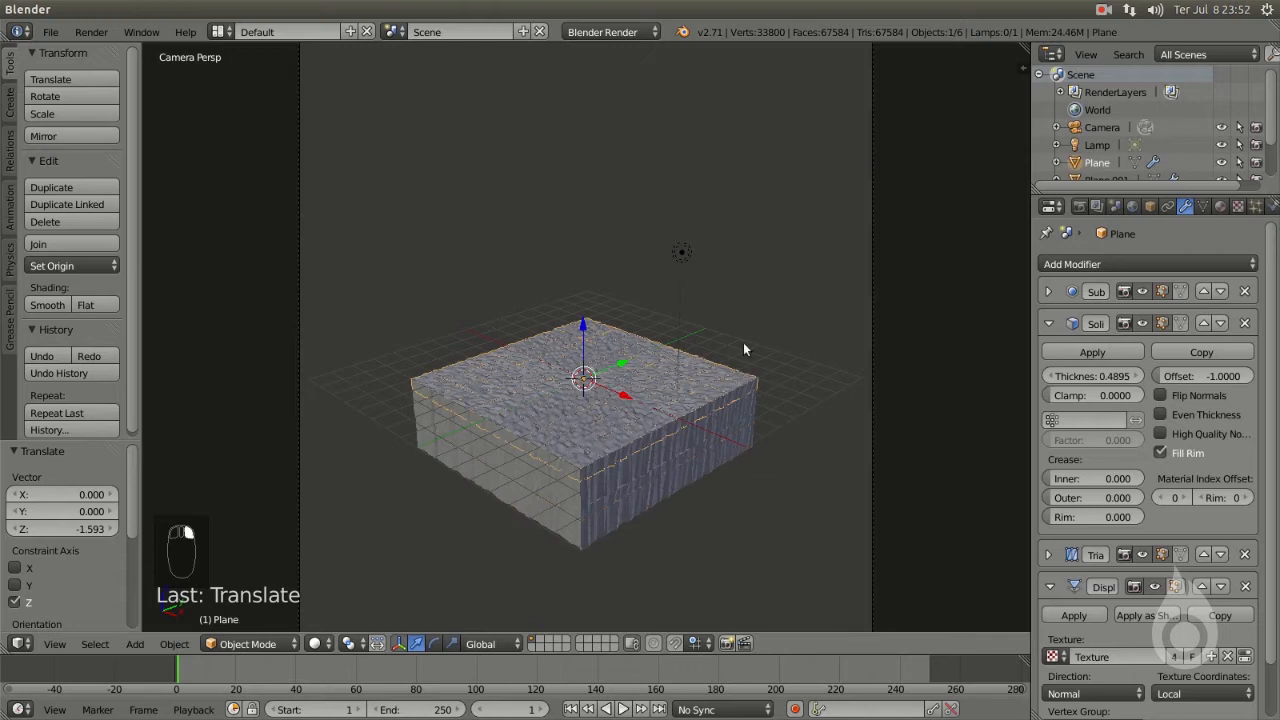
double_click(1097, 164)
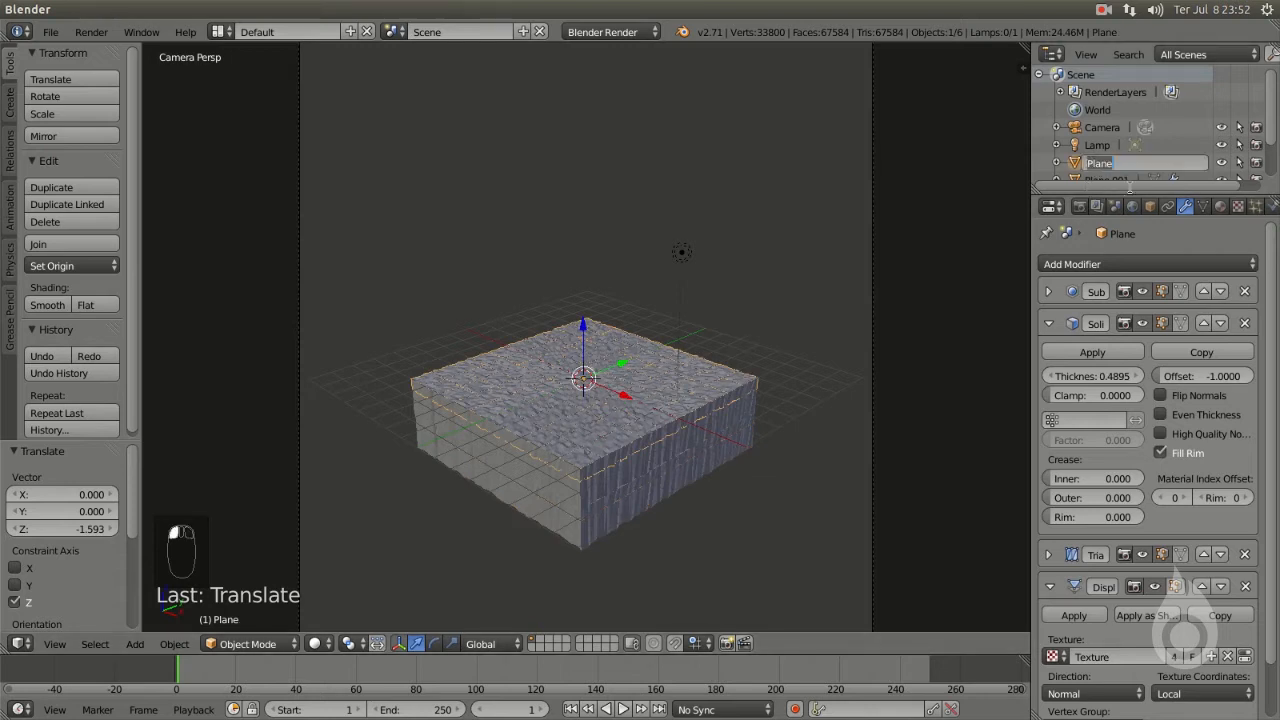
type("Terra")
key("Return")
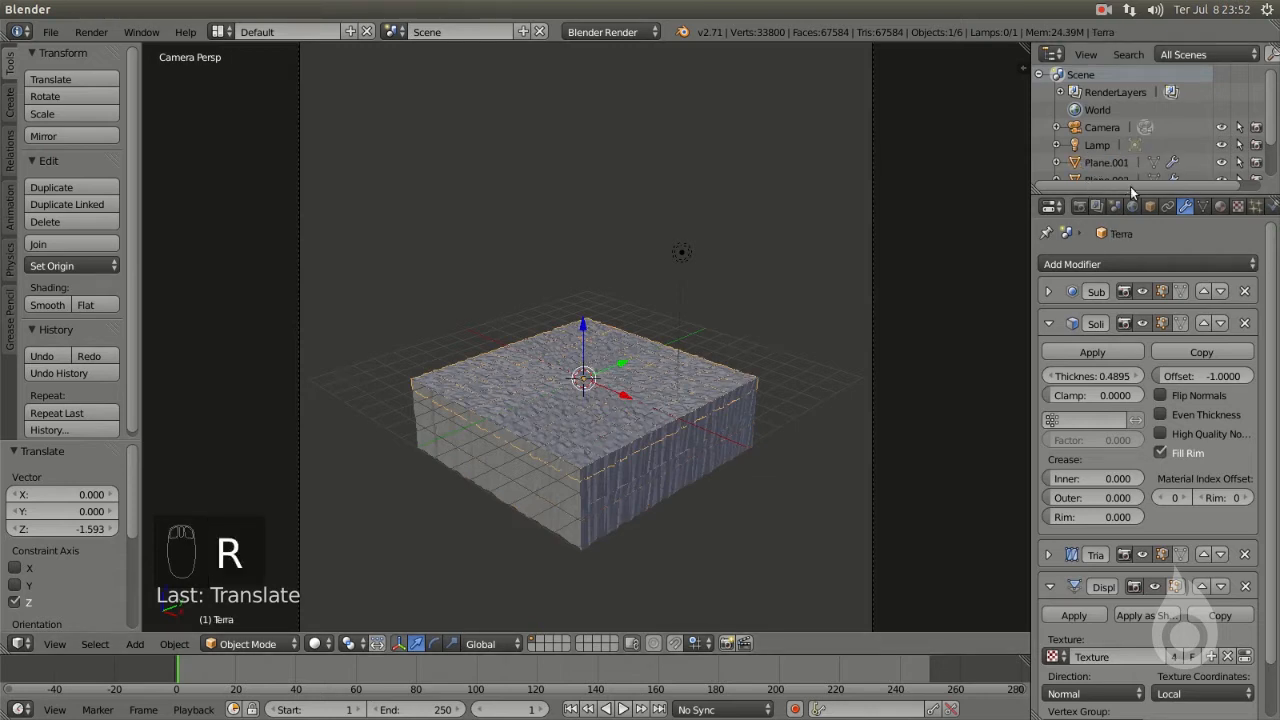
- Lower the Terra slab's Subdivision Surface view level to 4 and apply that modifier
scroll(665, 410, "up", 4)
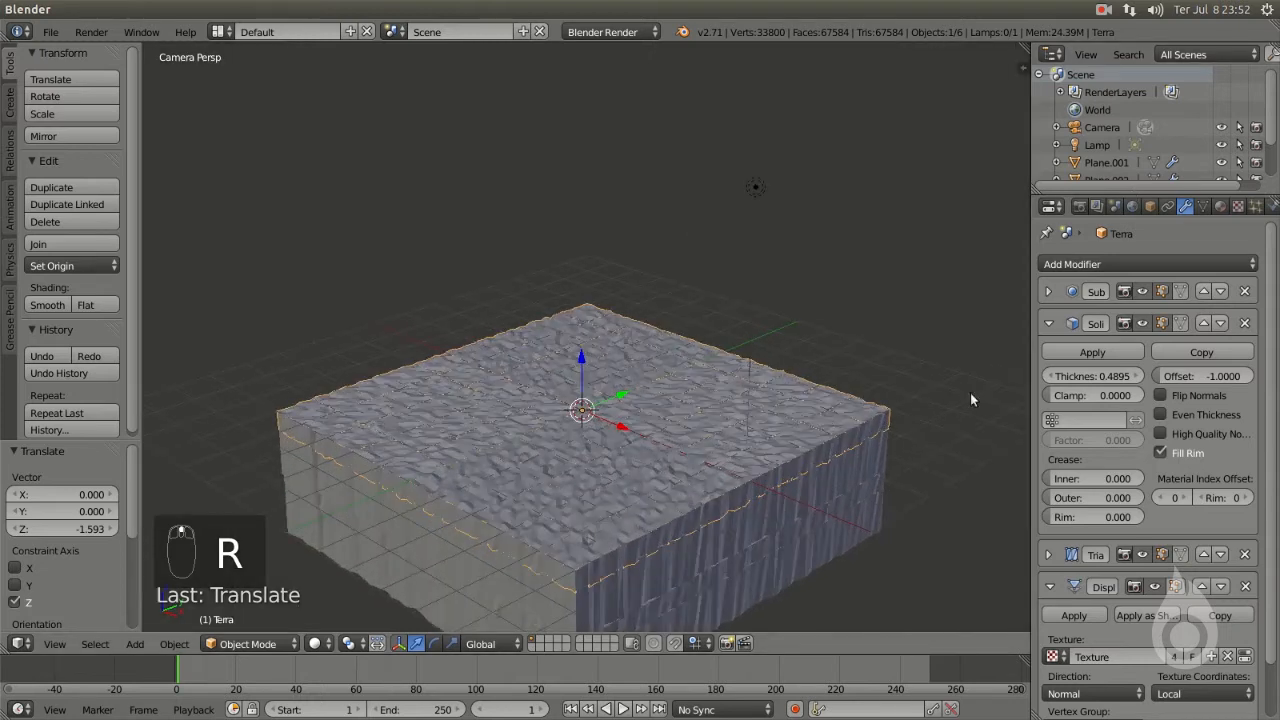
left_click(1048, 322)
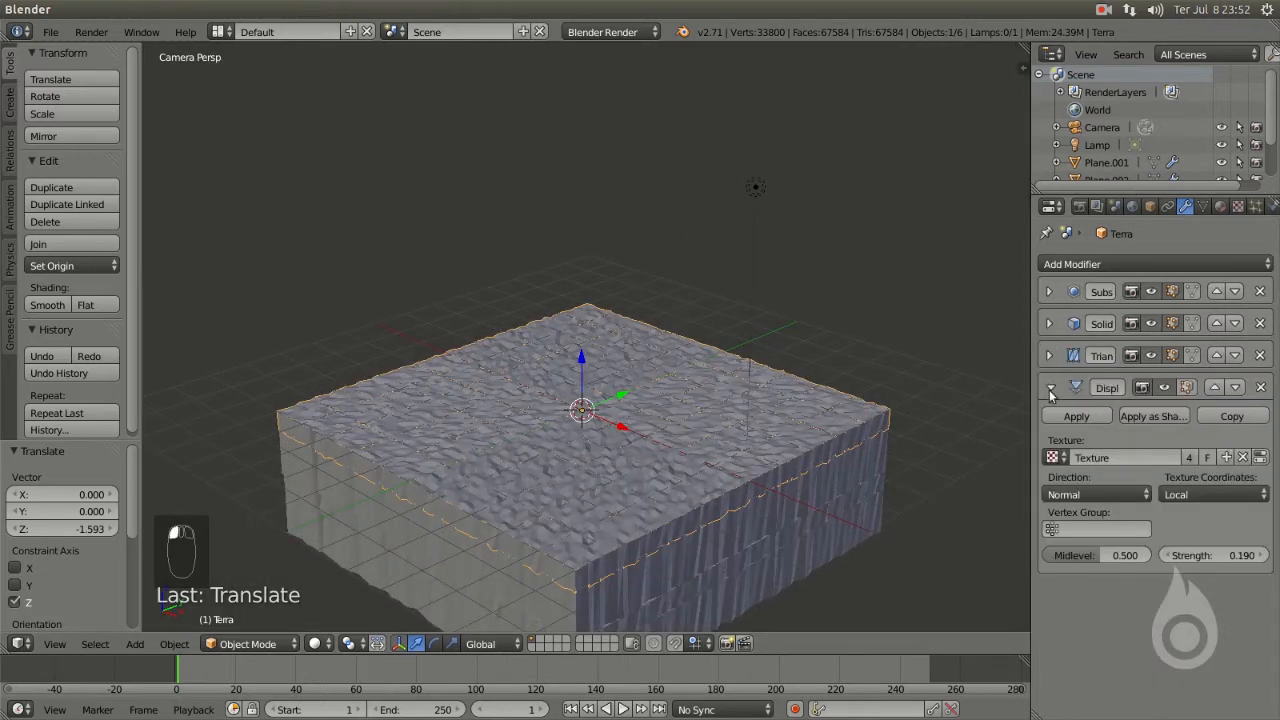
left_click(1049, 388)
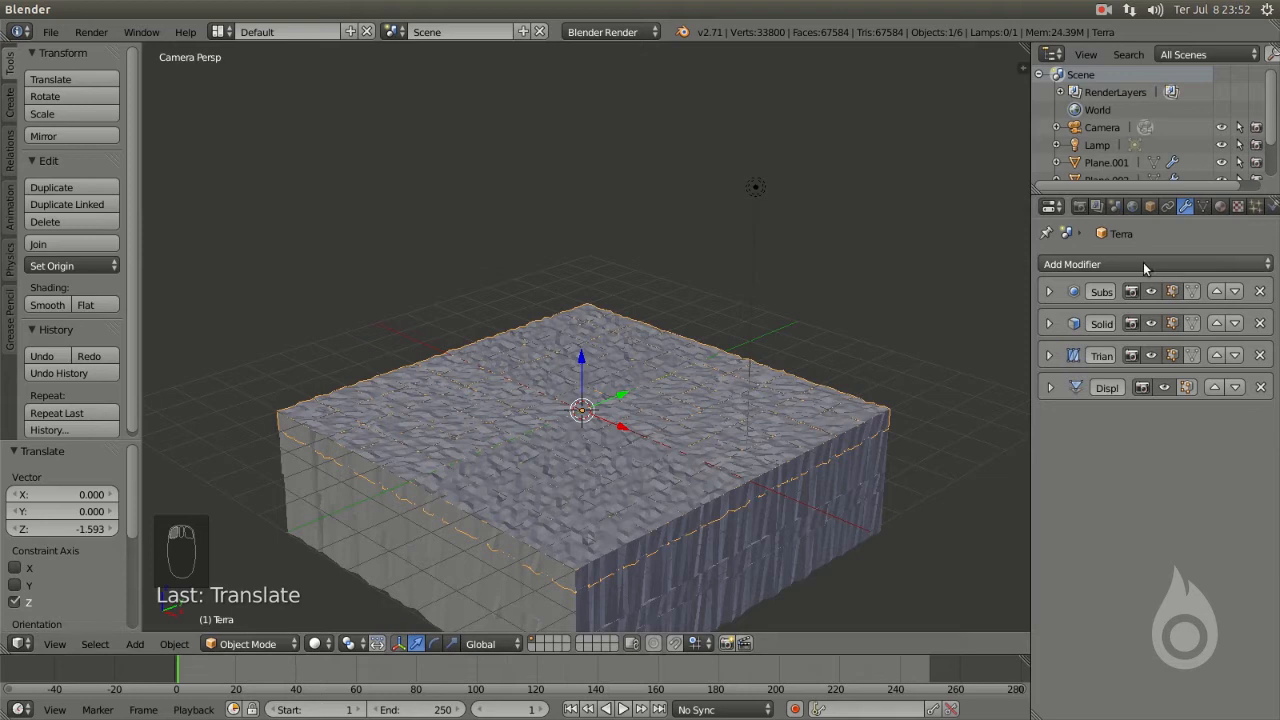
left_click(1050, 291)
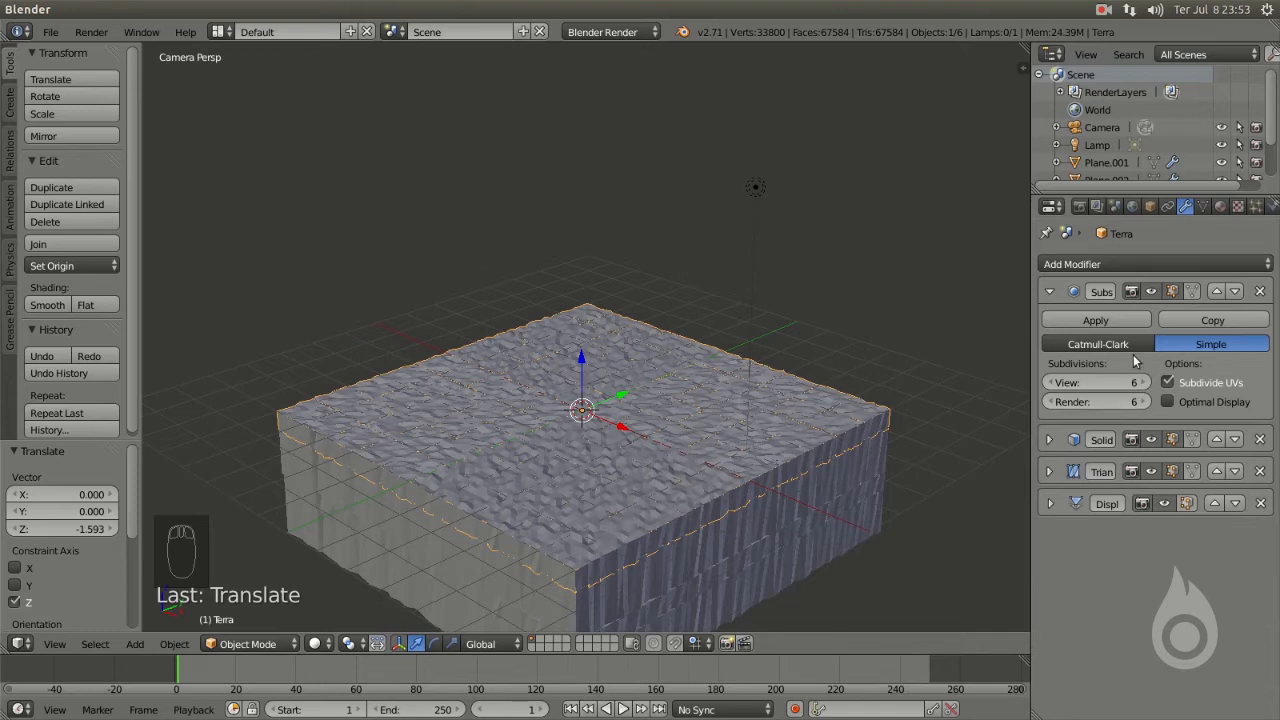
left_click(1050, 383)
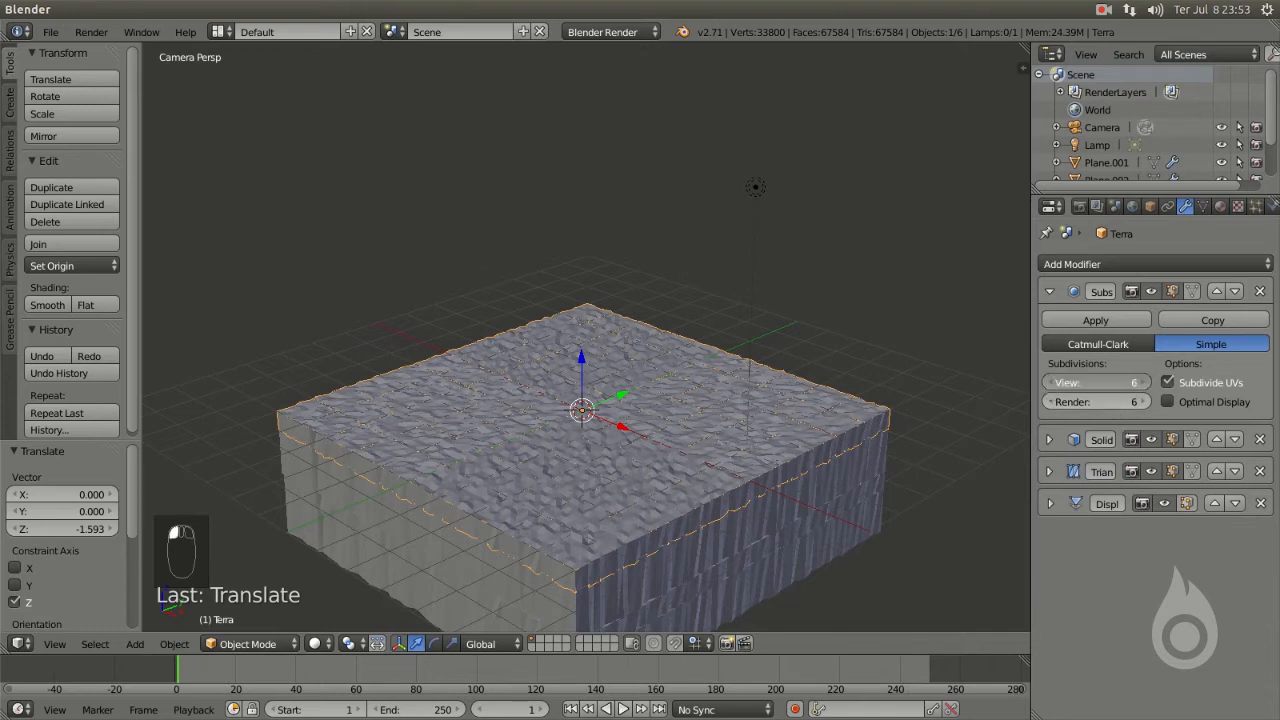
left_click(1049, 384)
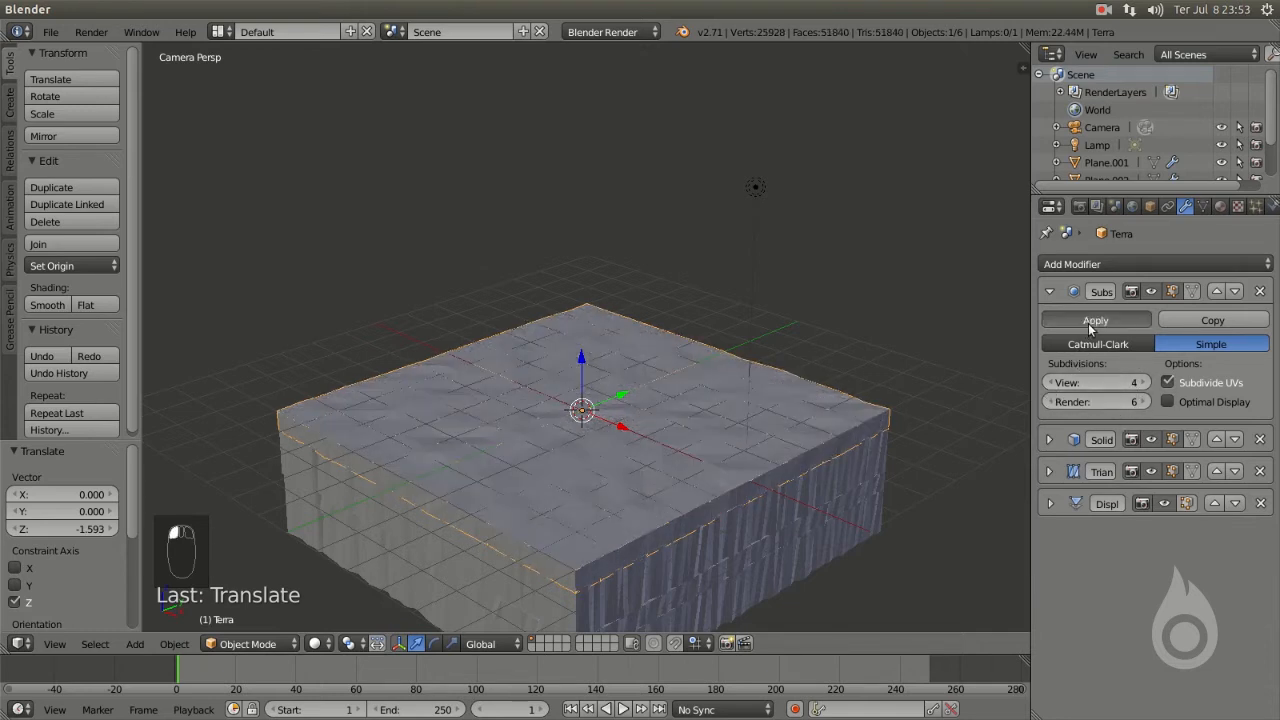
left_click(1094, 322)
- Add a new Subdivision Surface modifier at the start of Terra's modifier stack, set to Simple with view level 2
left_click(1095, 266)
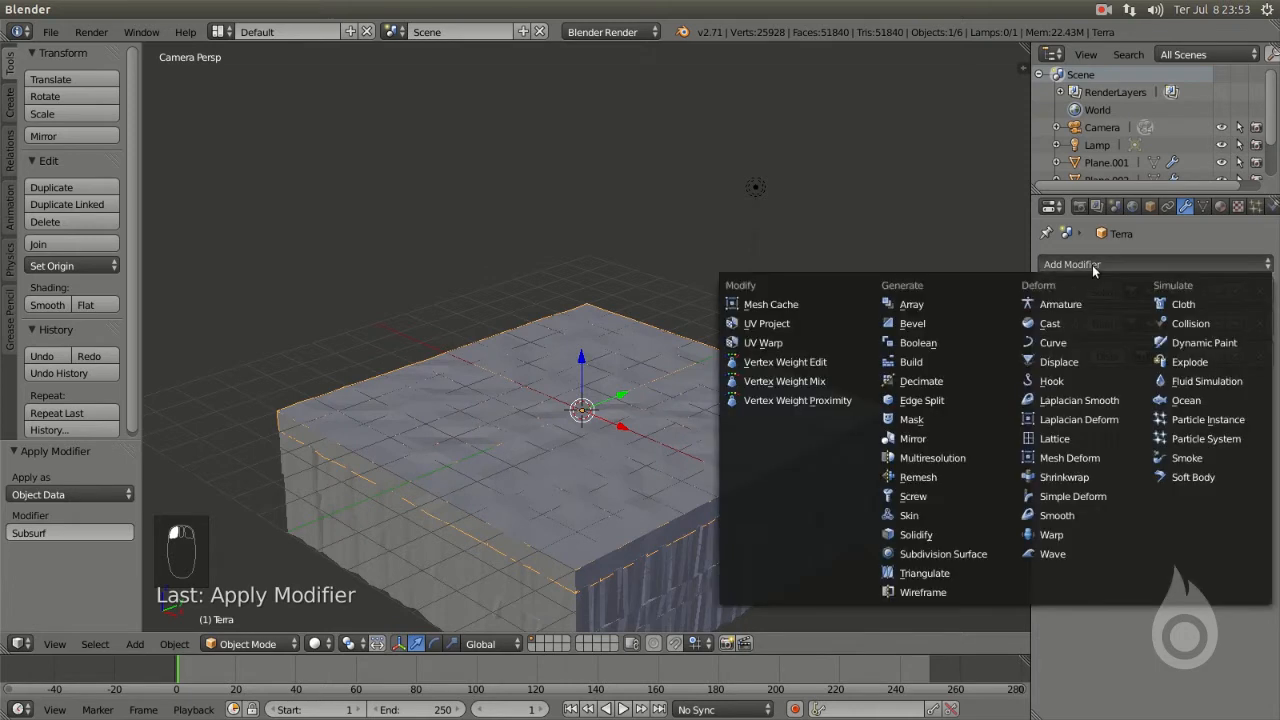
left_click(953, 554)
left_click(1216, 388)
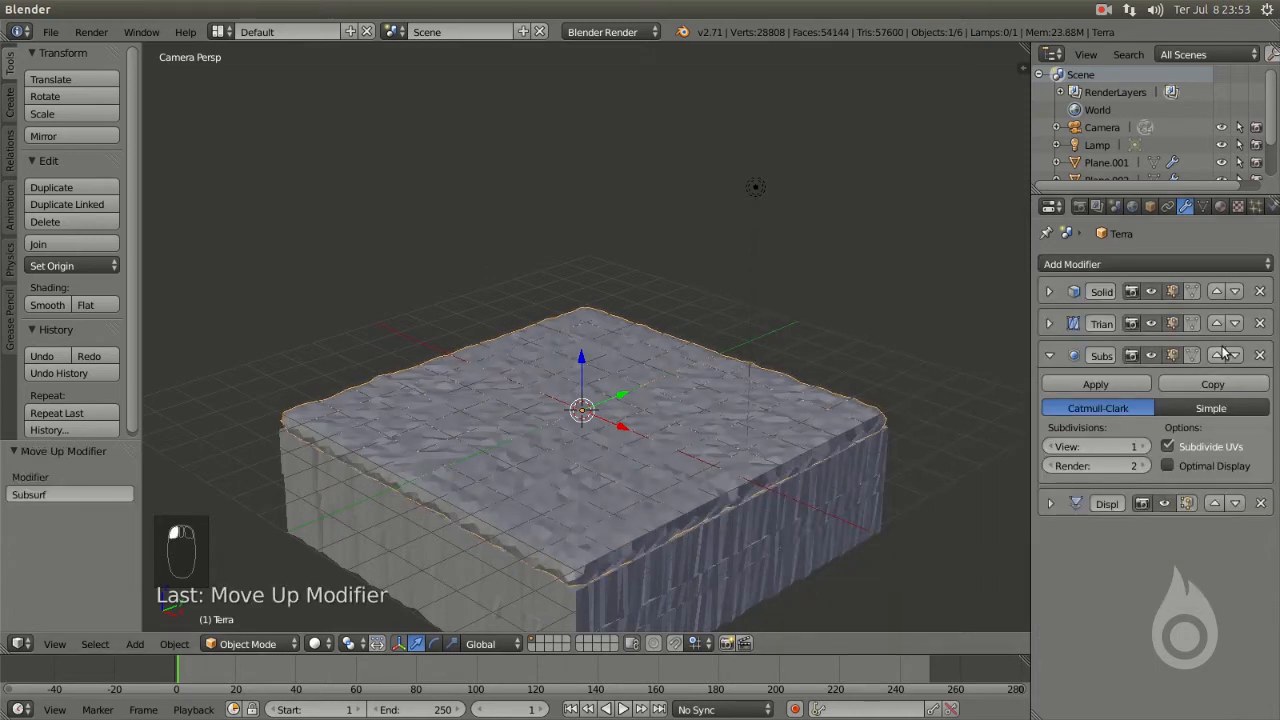
left_click(1216, 355)
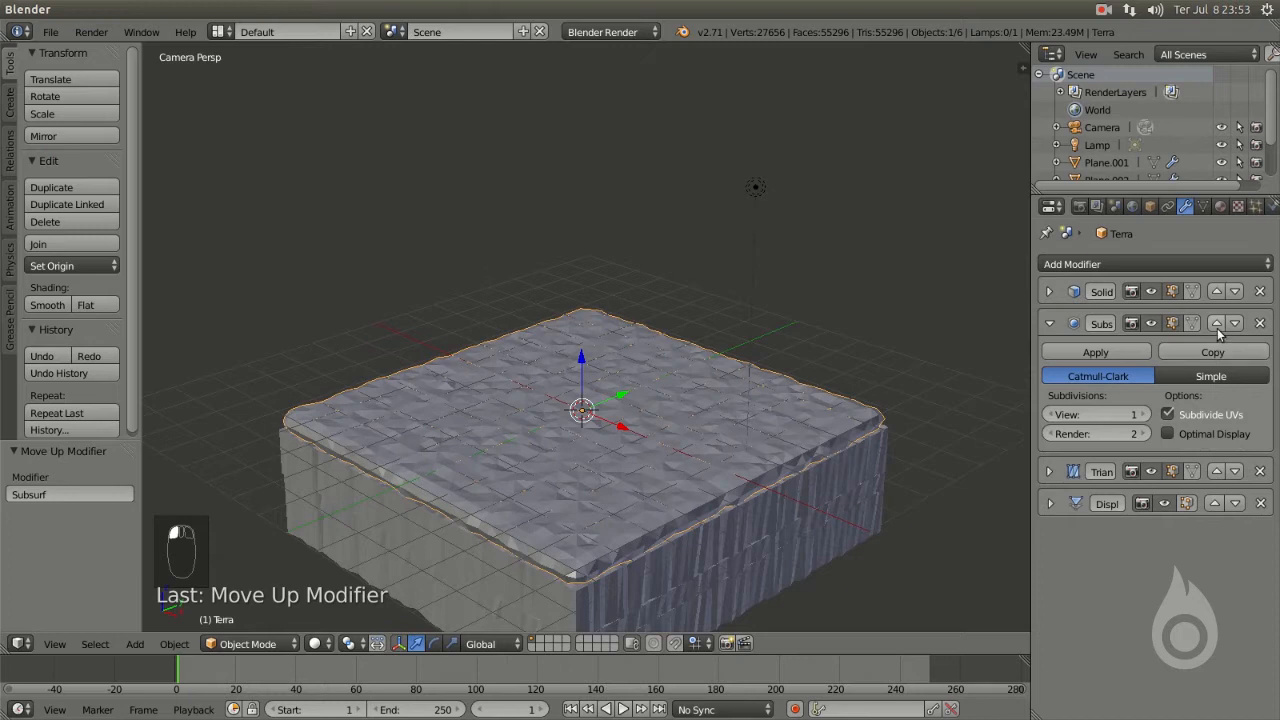
left_click(1216, 323)
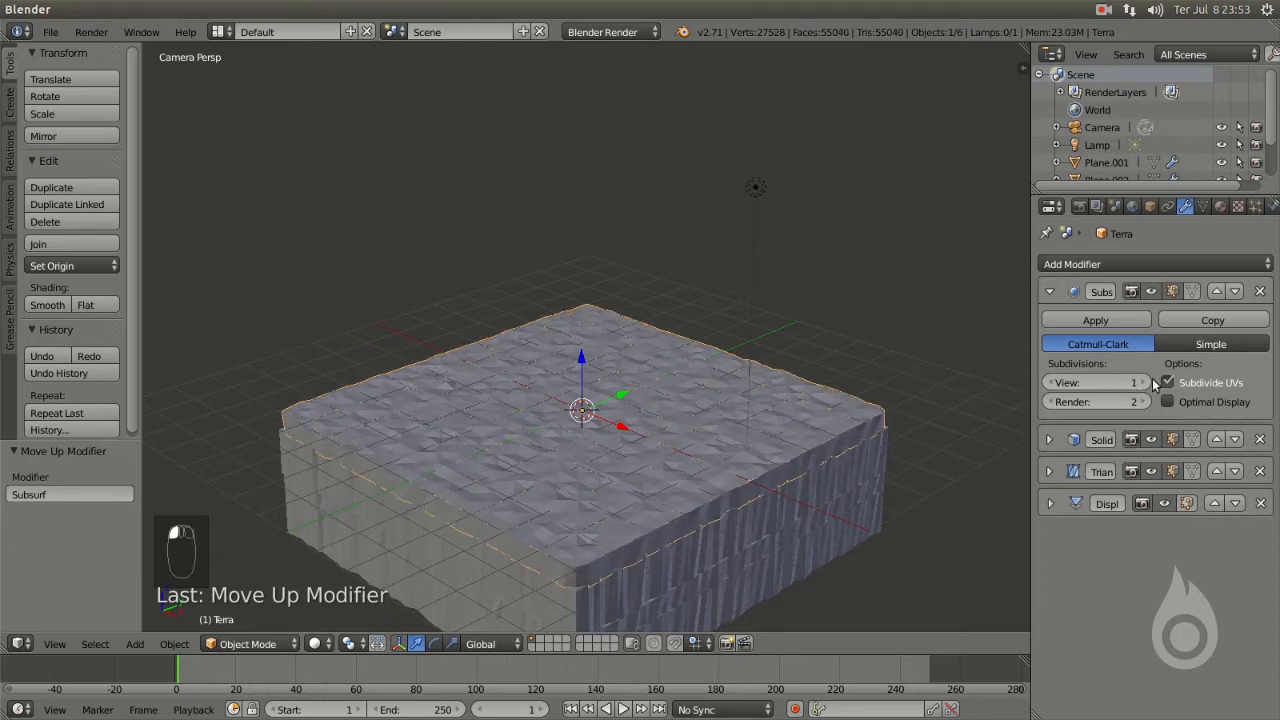
left_click(1146, 383)
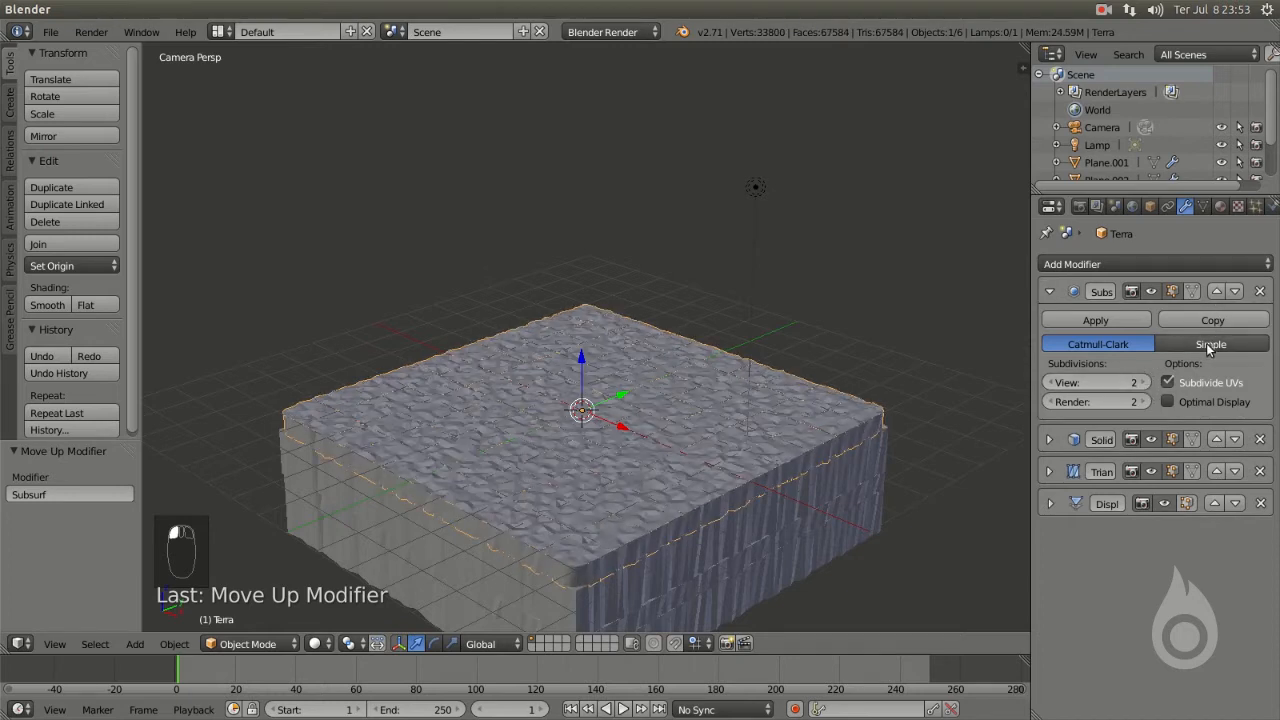
left_click(1231, 349)
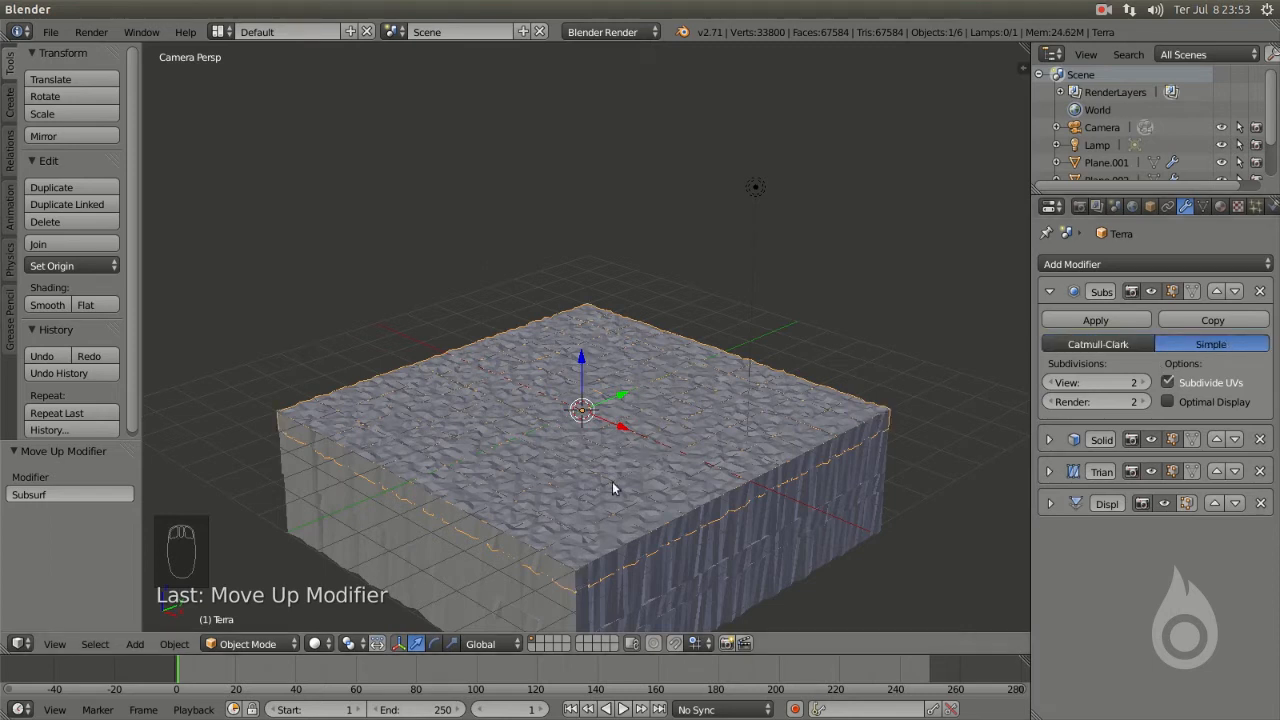
key("Tab")
middle_click_drag(540, 433, 395, 405)
scroll(714, 434, "up", 4)
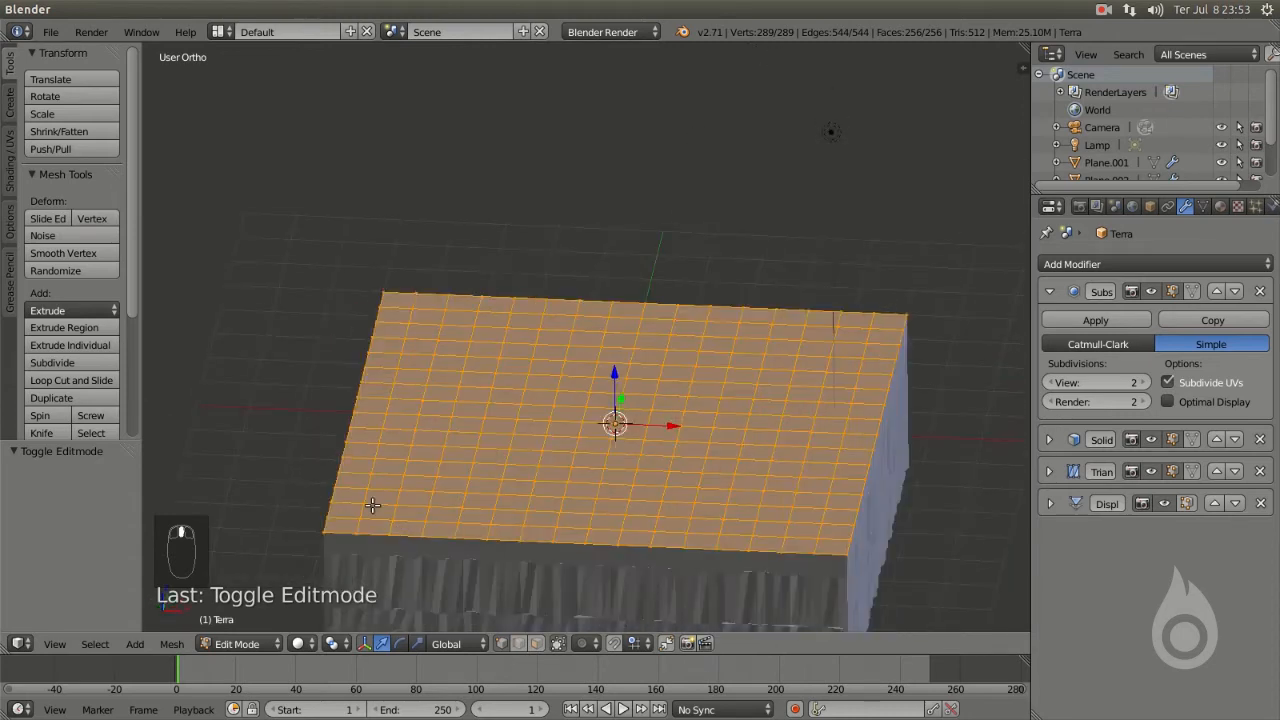
right_click(329, 535)
middle_click_drag(329, 535, 357, 346)
key("g")
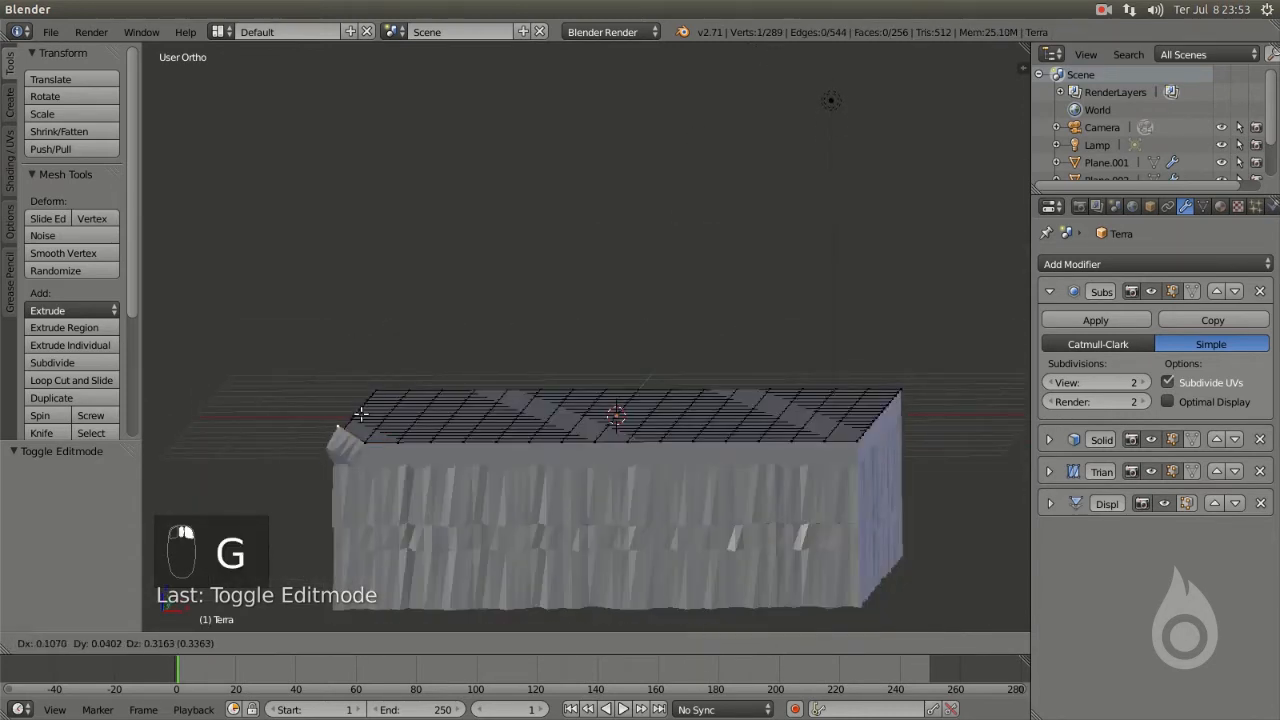
left_click(343, 373)
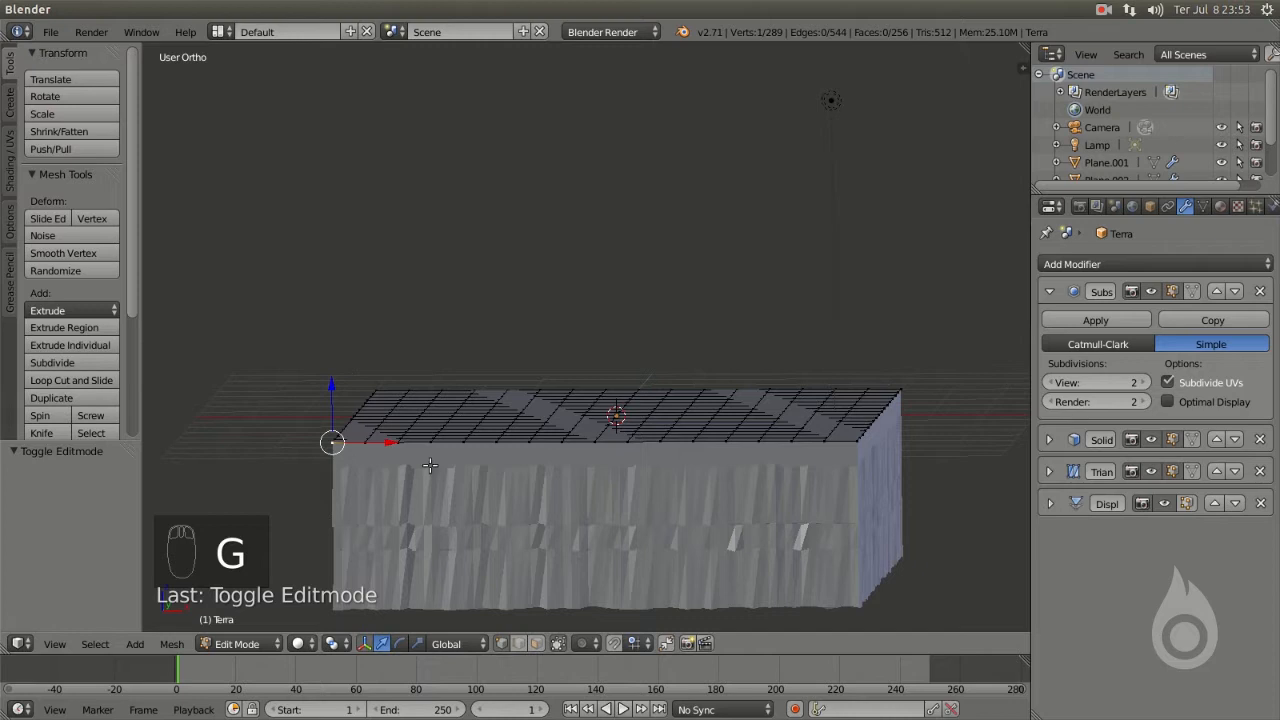
middle_click_drag(462, 473, 551, 501)
key("Tab")
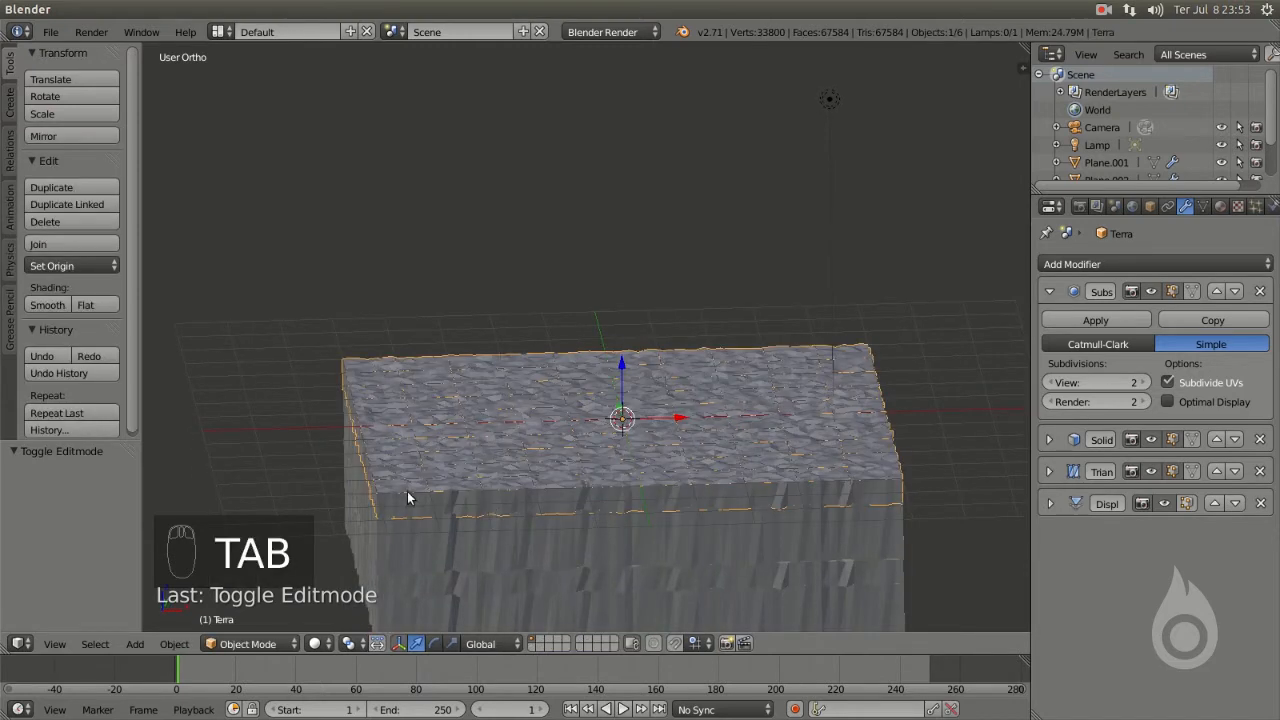
- Apply Terra's Solidify modifier and expand the Triangulate modifier's settings
left_click(1049, 439)
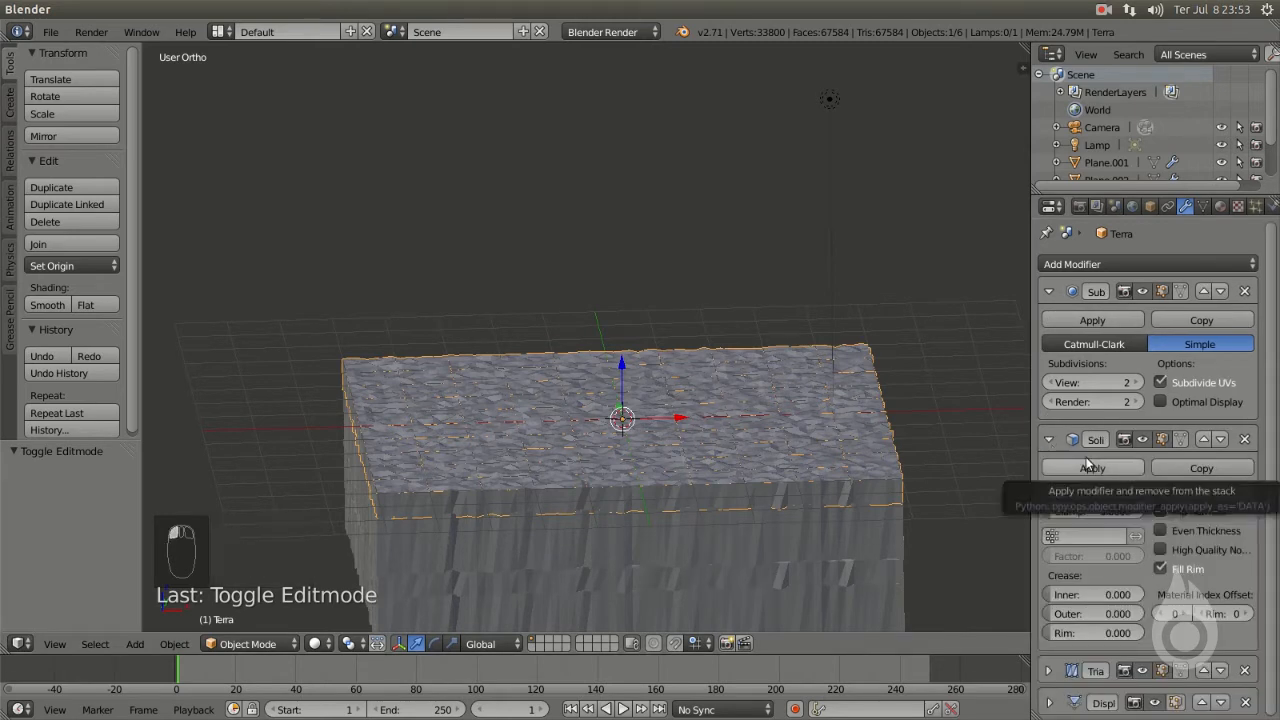
left_click(1090, 468)
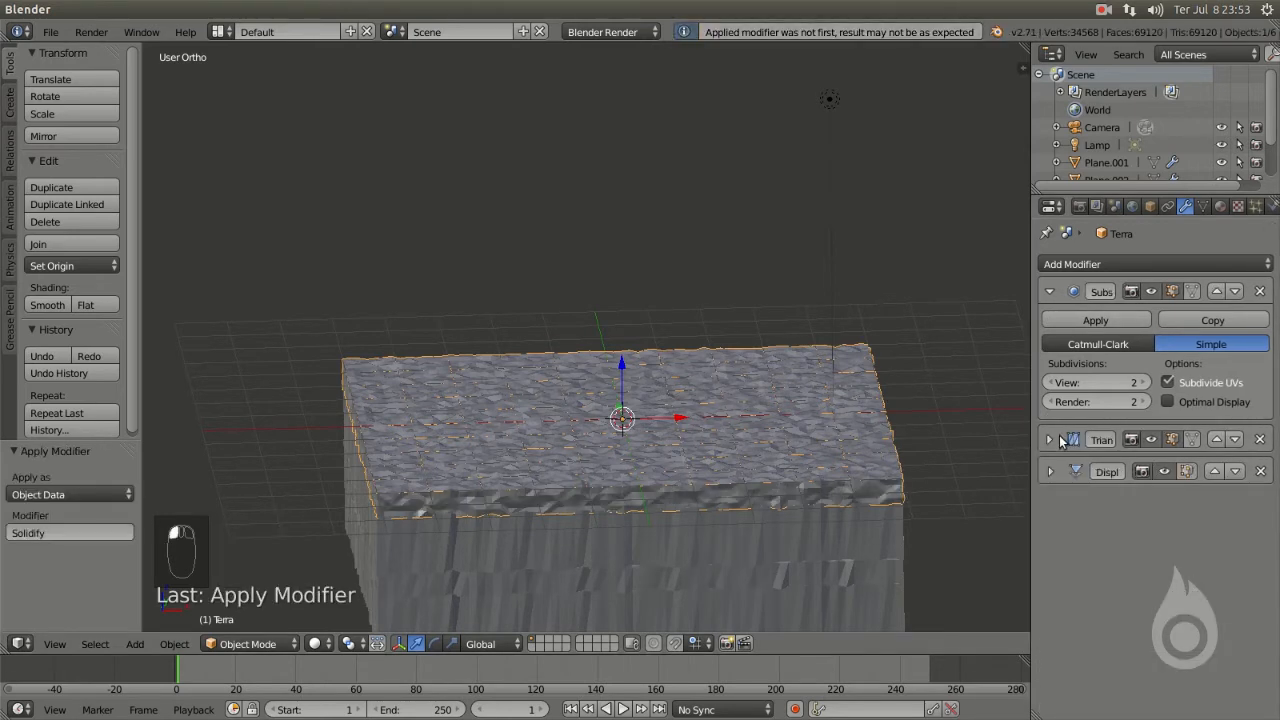
middle_click_drag(765, 478, 765, 505)
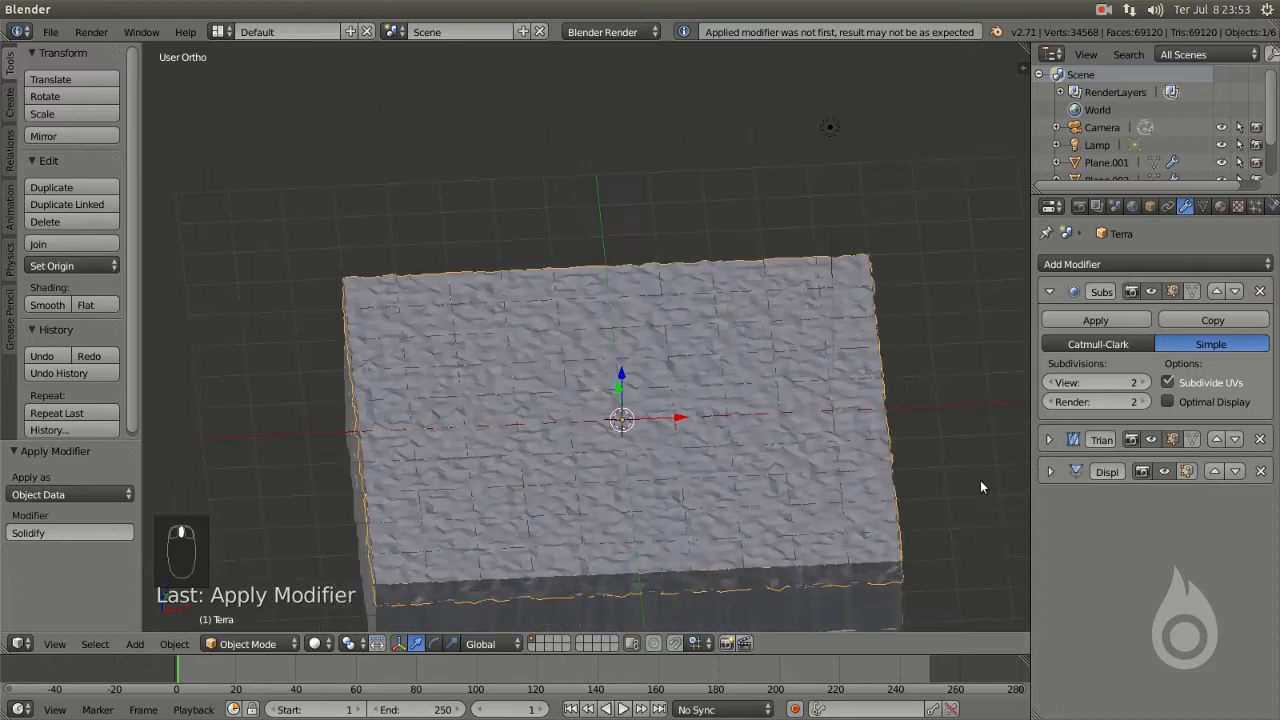
left_click(1050, 440)
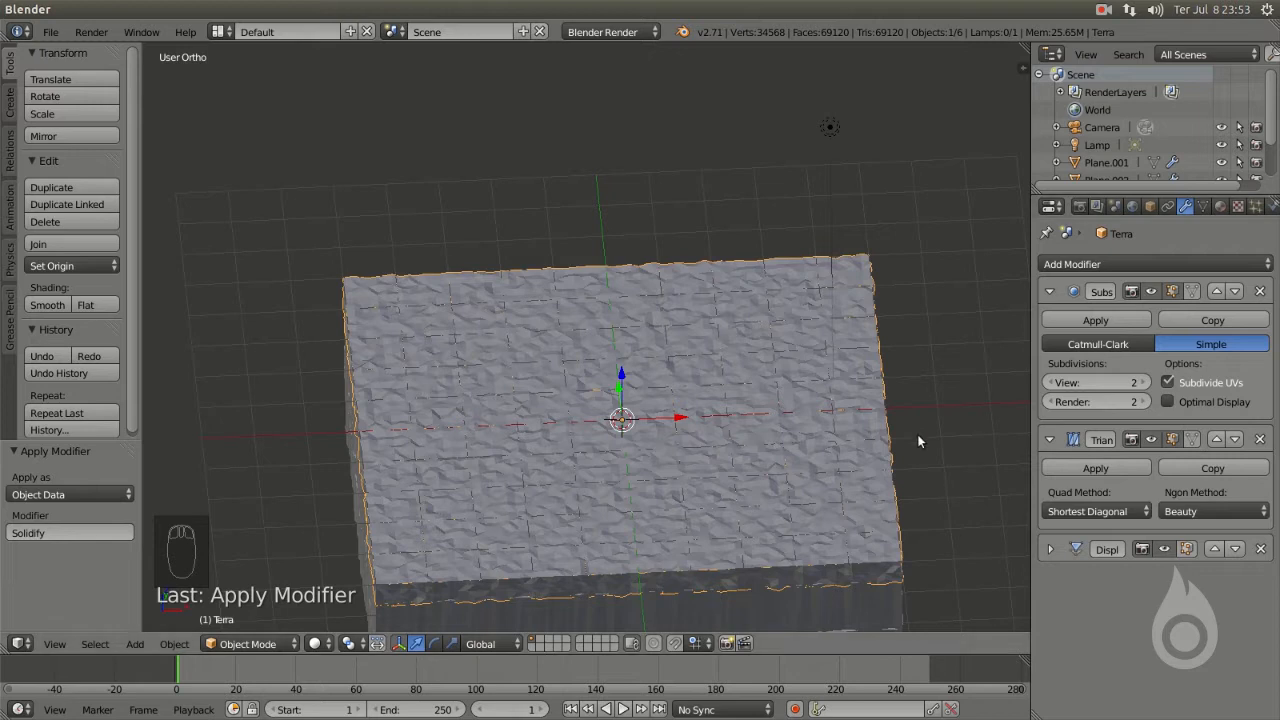
- Hide the slab's lower layer of vertices in Edit Mode, box-selecting them in wireframe front view
middle_click_drag(1000, 440, 528, 468)
key("Tab")
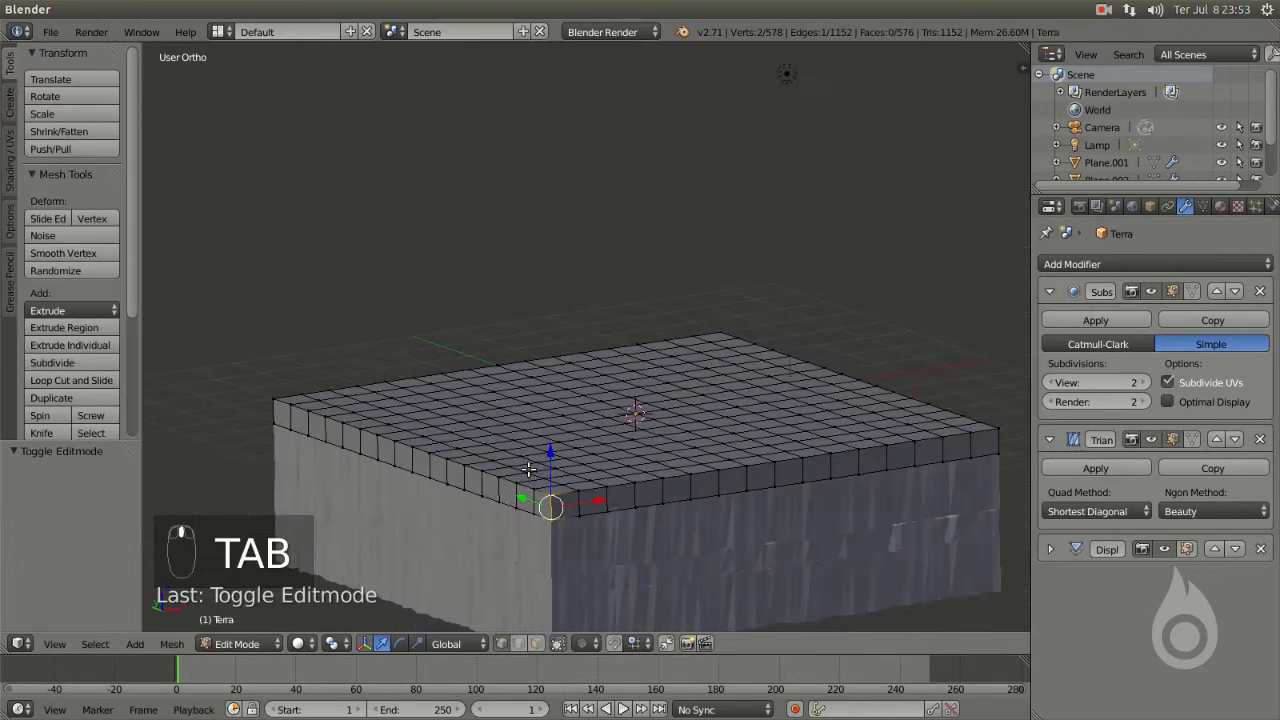
key("KP_1")
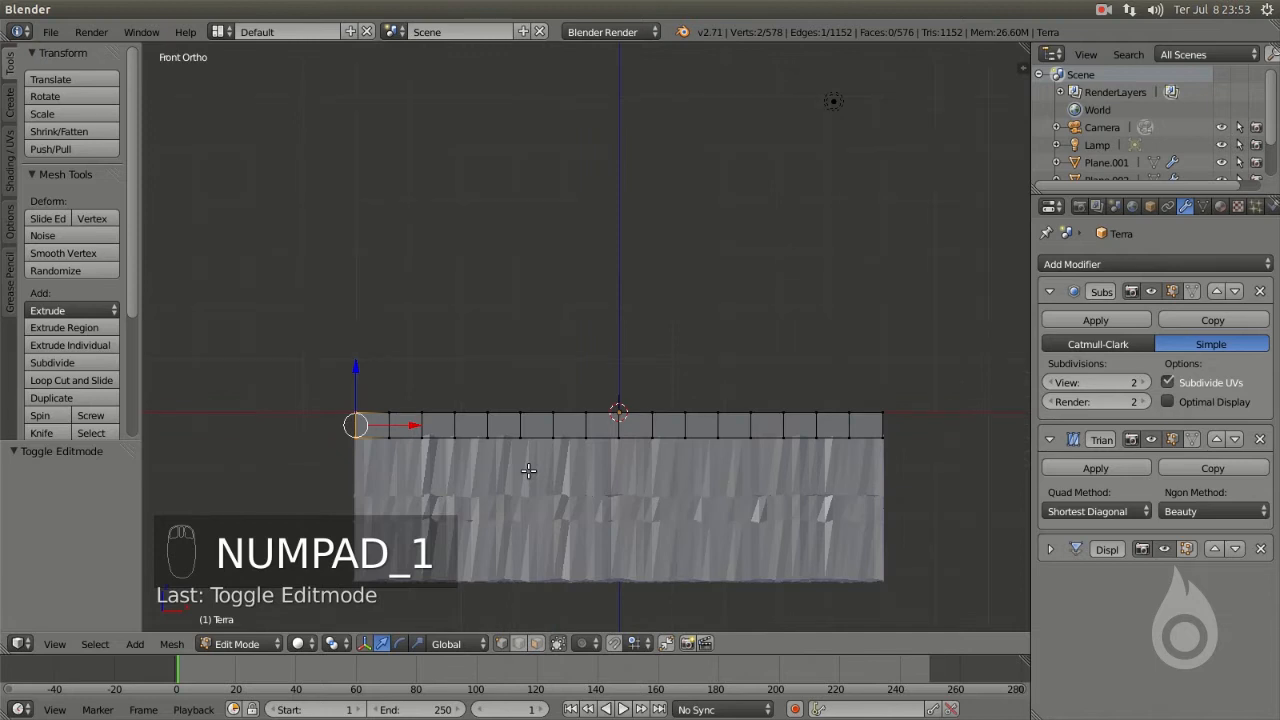
key("z")
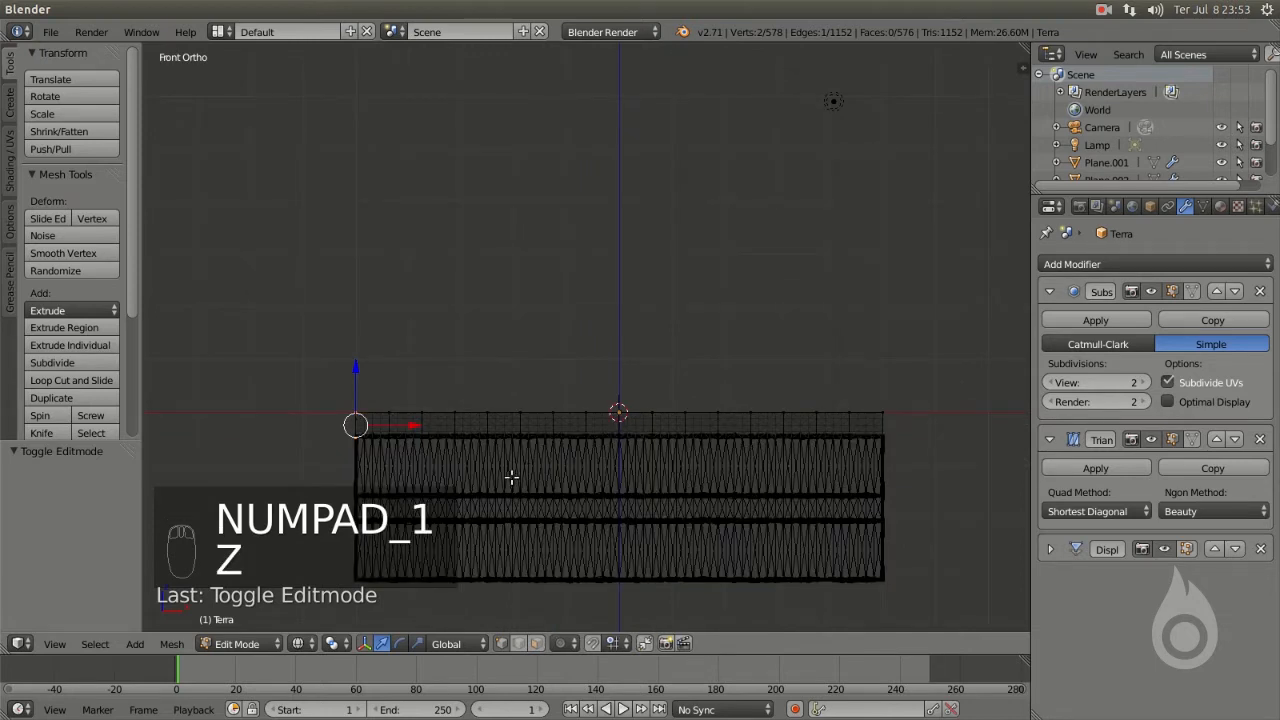
key("a")
key("a")
key("a")
key("a")
key("b")
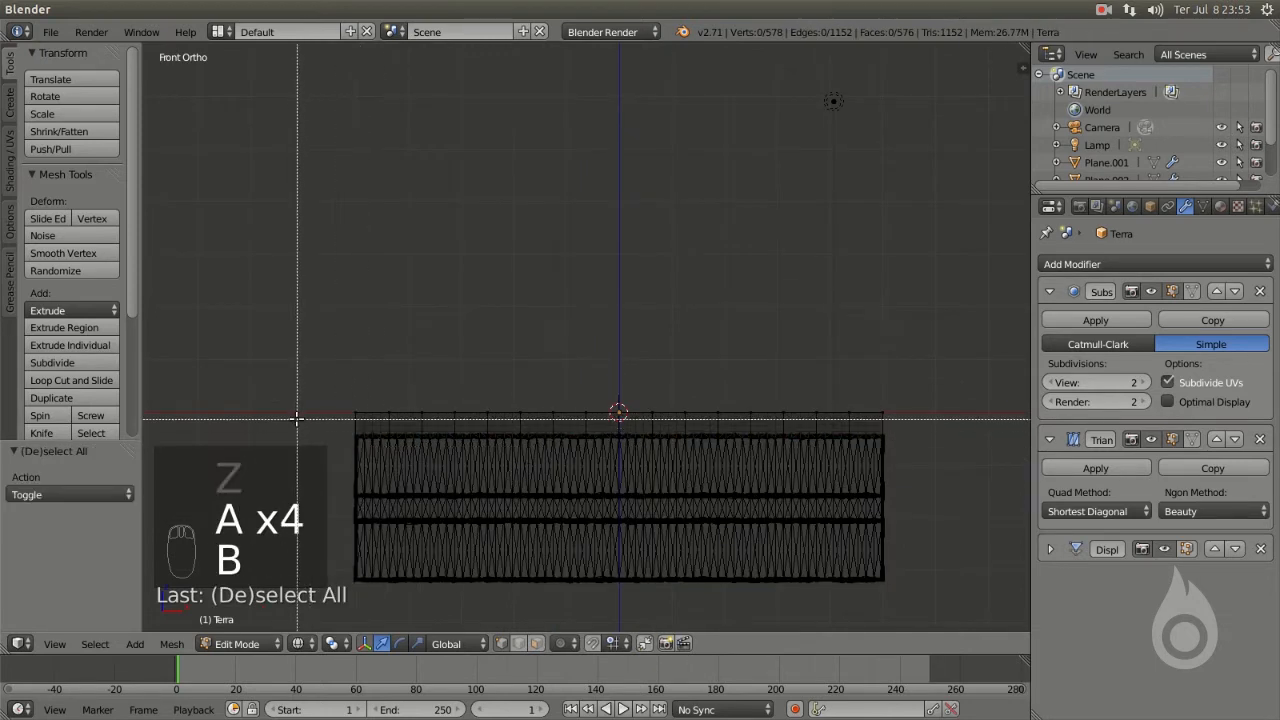
left_click_drag(296, 418, 948, 562)
key("h")
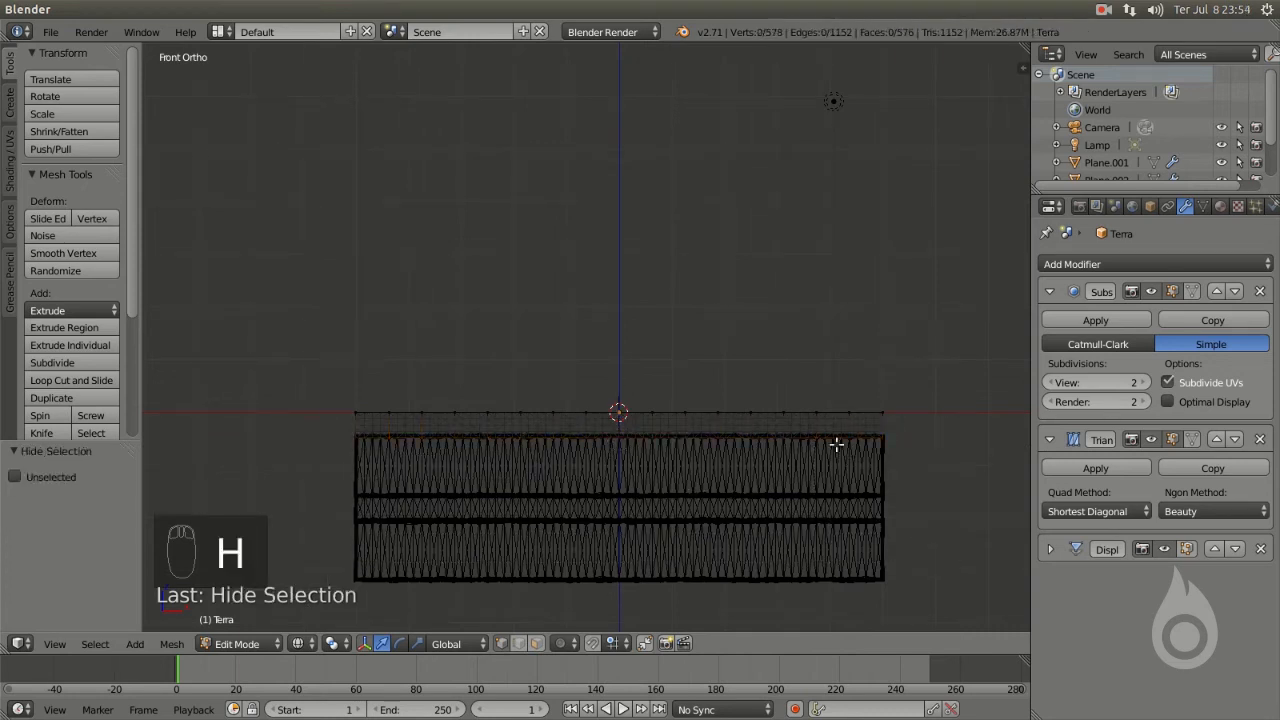
- Select the three corner vertices of the slab's upper surface farthest from the camera and enable proportional editing
mouse_move(786, 329)
middle_mouse_down()
mouse_move(777, 354)
mouse_move(672, 440)
middle_mouse_up()
key("z")
scroll(672, 440, "up", 2)
right_click(391, 432)
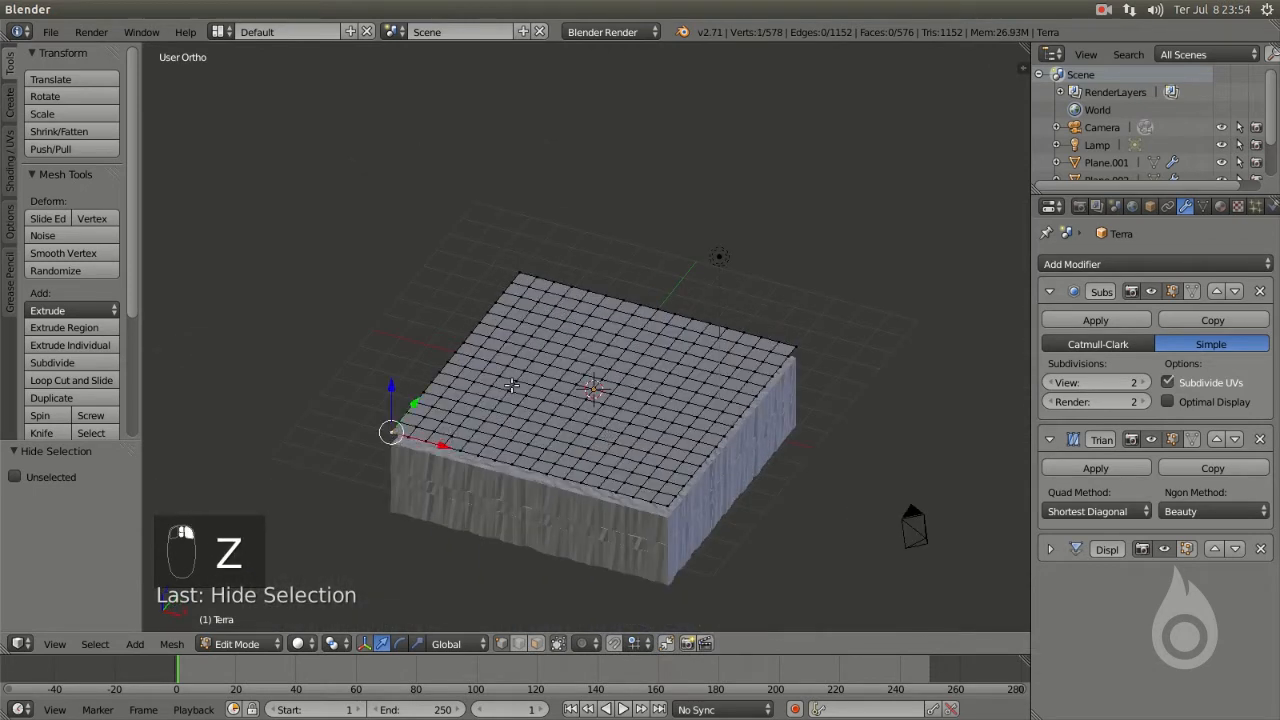
right_click(520, 271, "shift")
right_click(797, 339, "shift")
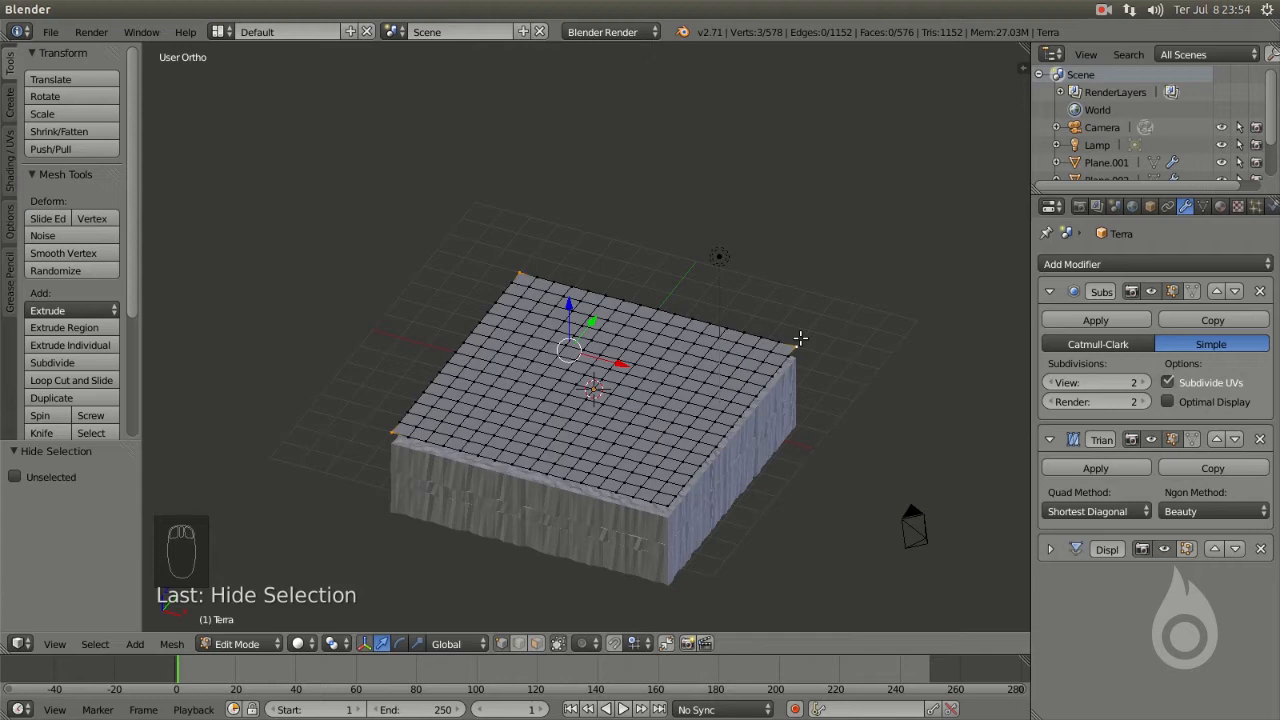
key("o")
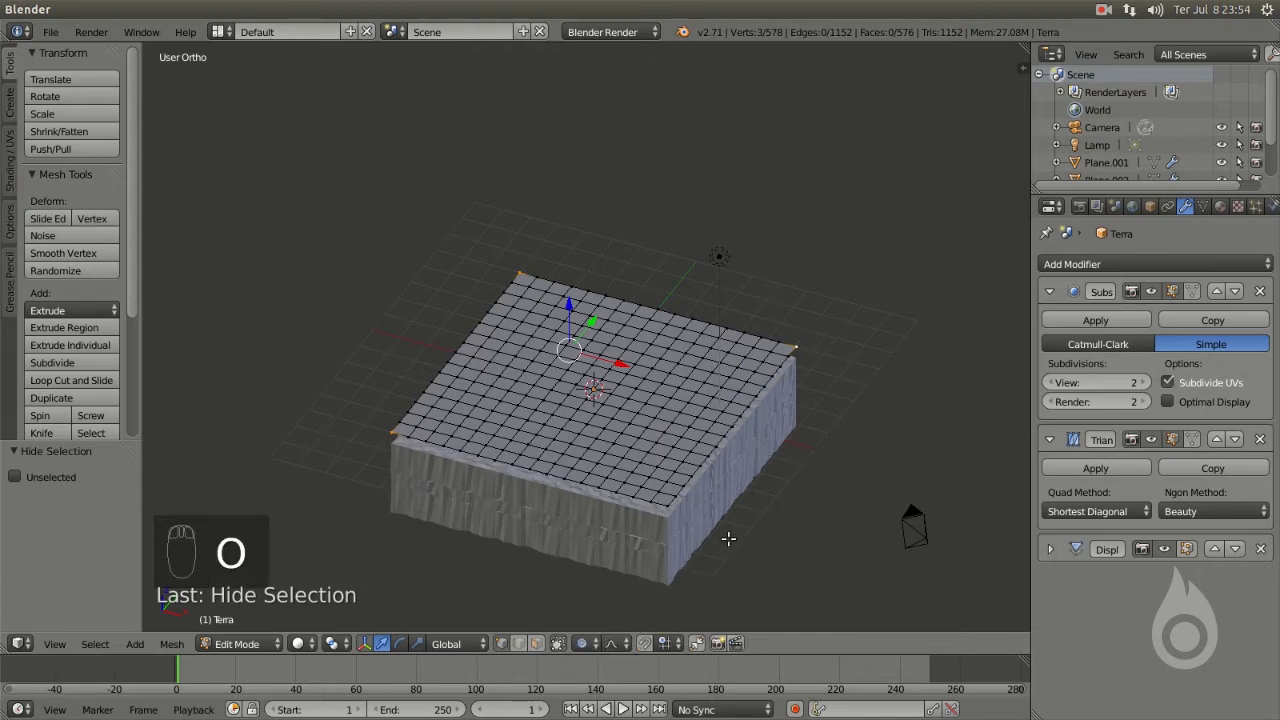
key("KP_0")
scroll(677, 418, "down", 2)
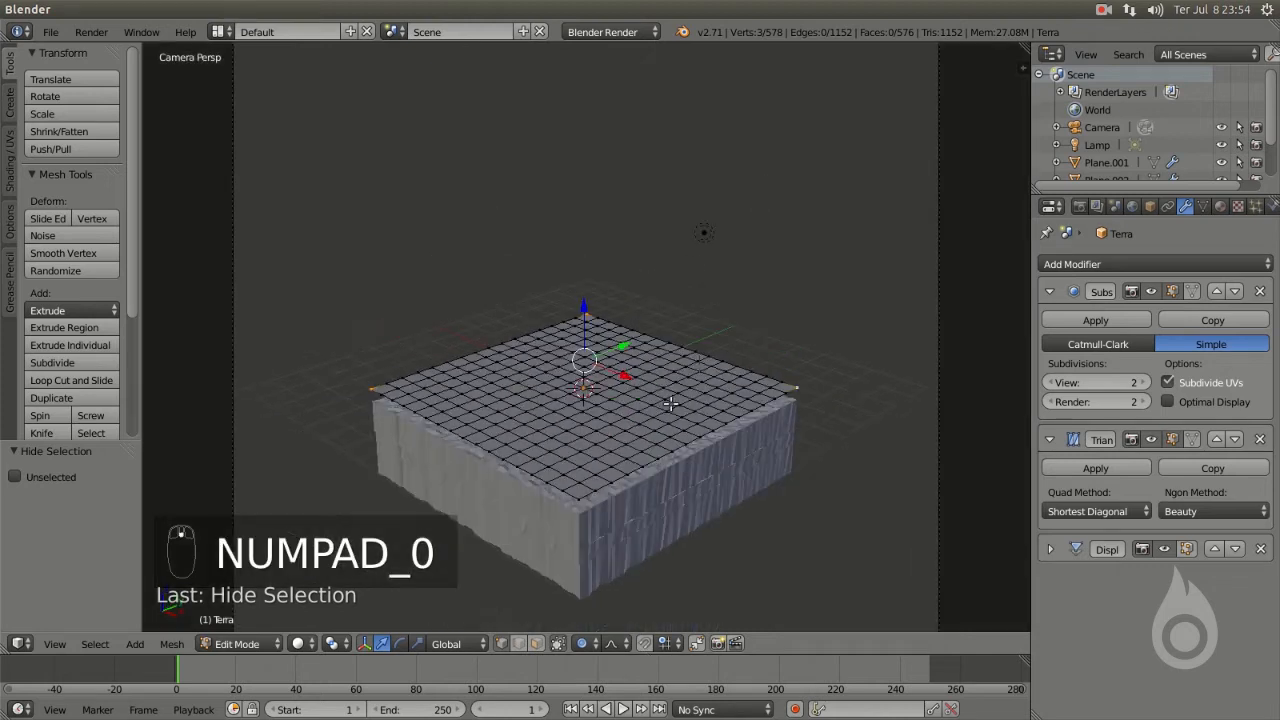
middle_click_drag(679, 351, 704, 375, "shift")
left_click_drag(606, 332, 649, 250)
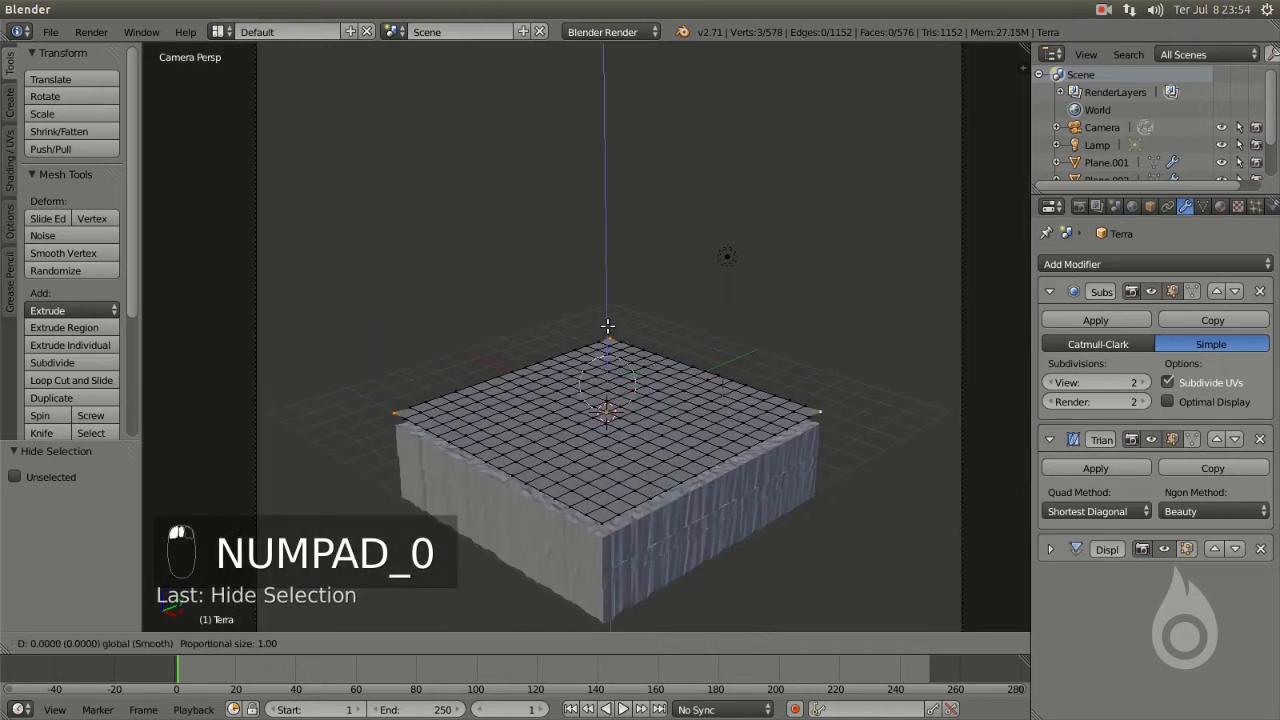
scroll(629, 289, "down", 8)
scroll(630, 285, "down", 4)
right_click(650, 260)
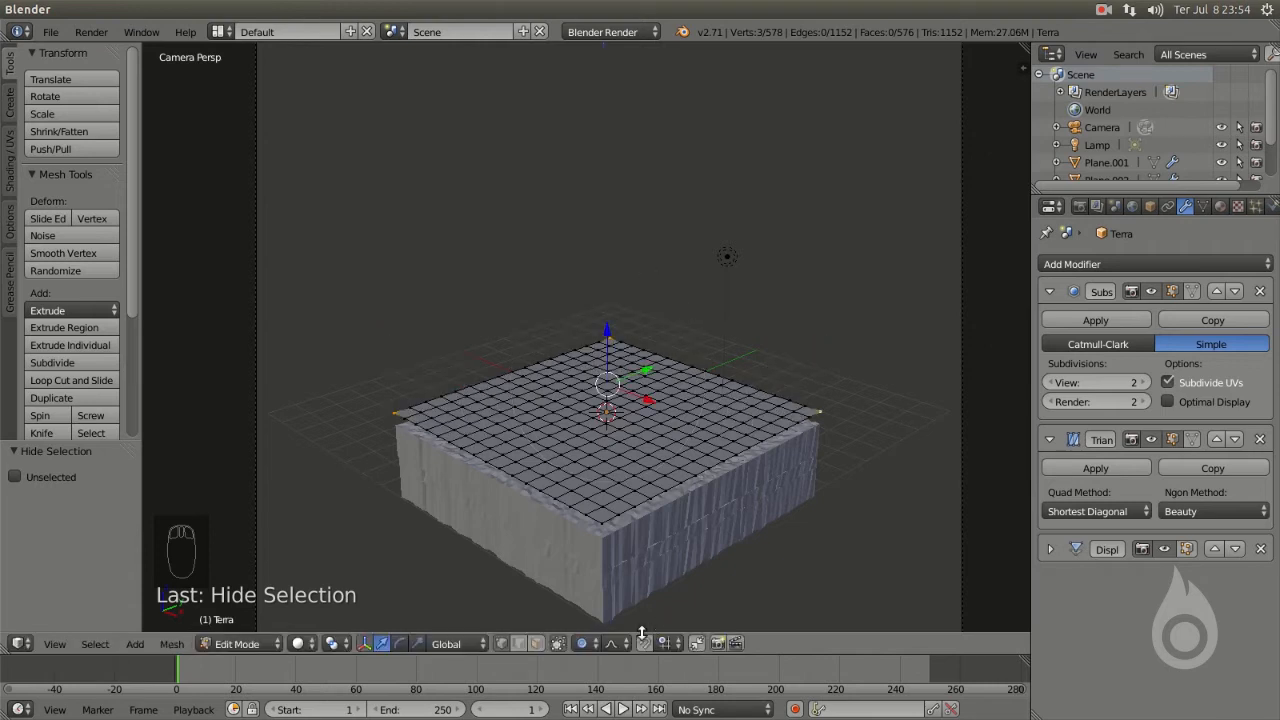
- Set the proportional editing falloff to Sharp and raise the three selected corner vertices along Z
left_click(612, 643)
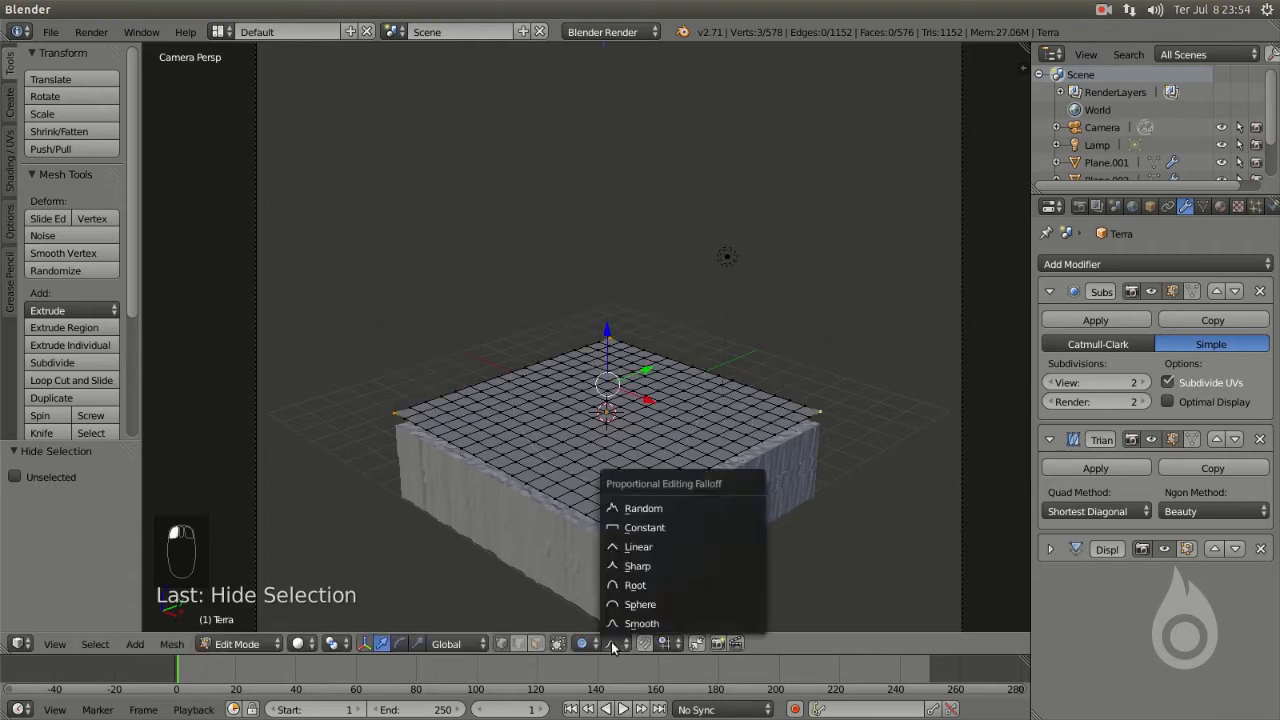
left_click(660, 567)
left_click_drag(606, 338, 630, 312)
scroll(631, 296, "up", 2)
scroll(629, 303, "down", 1)
- Select only the terrain's leftmost corner vertex in camera view and raise it a further 1.235 or so along Z
right_click(835, 385, "shift")
left_click_drag(521, 300, 514, 285)
right_click(607, 306, "shift")
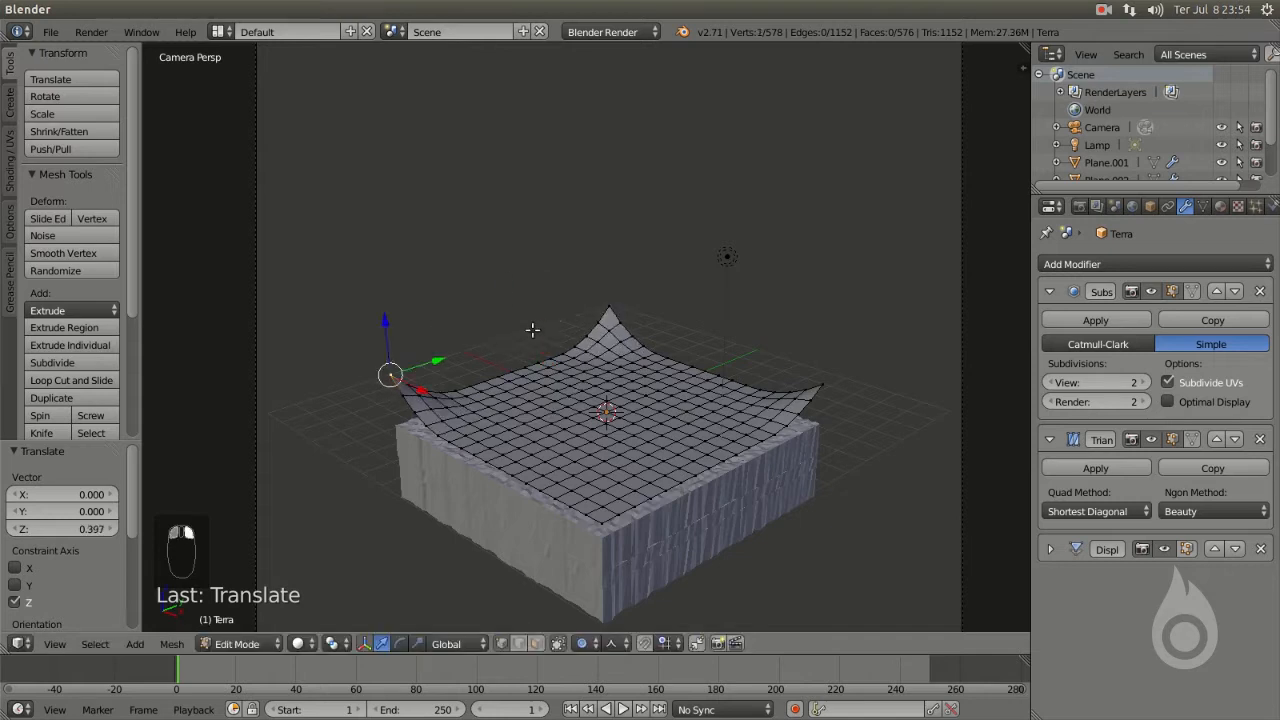
left_click_drag(395, 323, 410, 287)
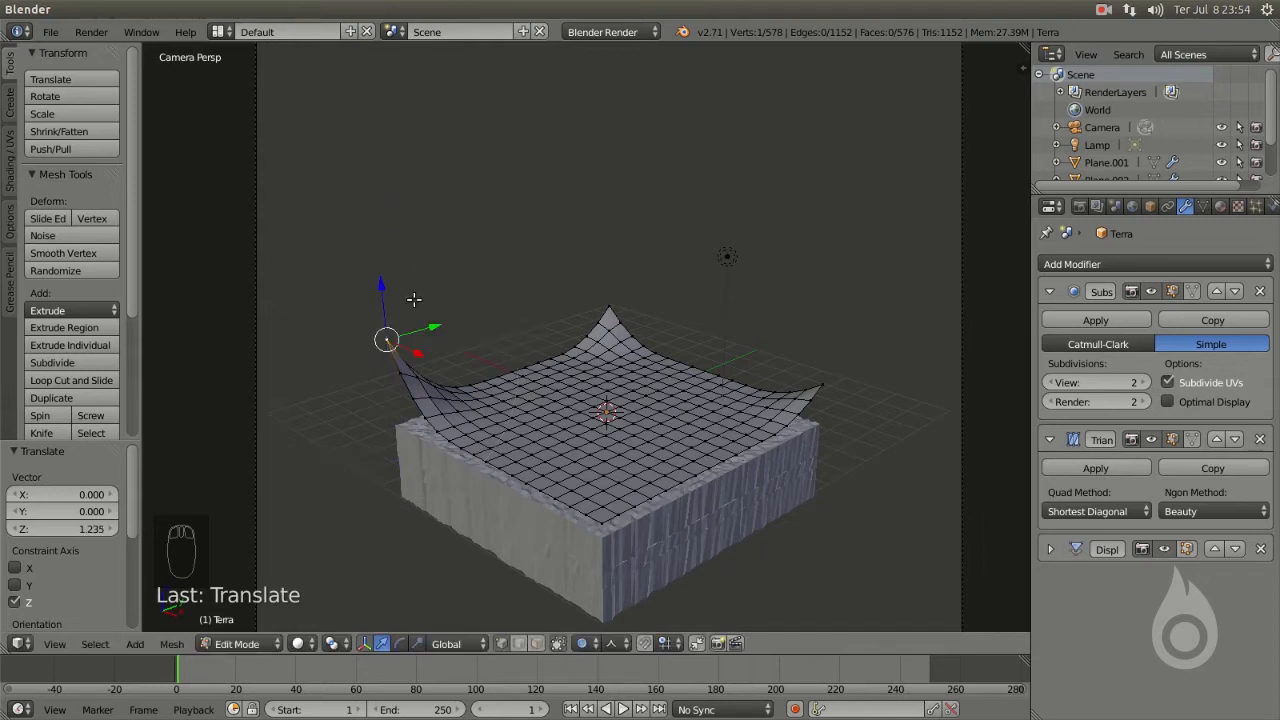
- Reveal the hidden lower vertices of Terra, deselect everything and return to Object Mode
key("alt+h")
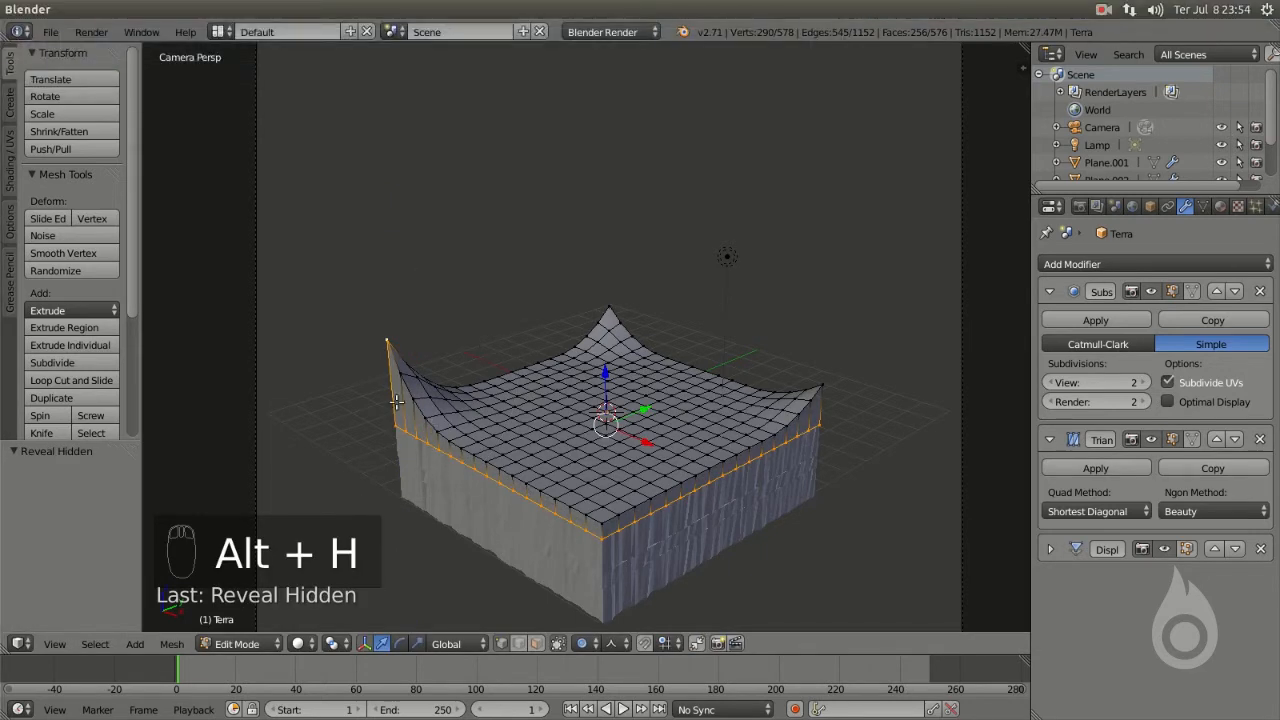
key("a")
middle_click_drag(533, 461, 550, 440)
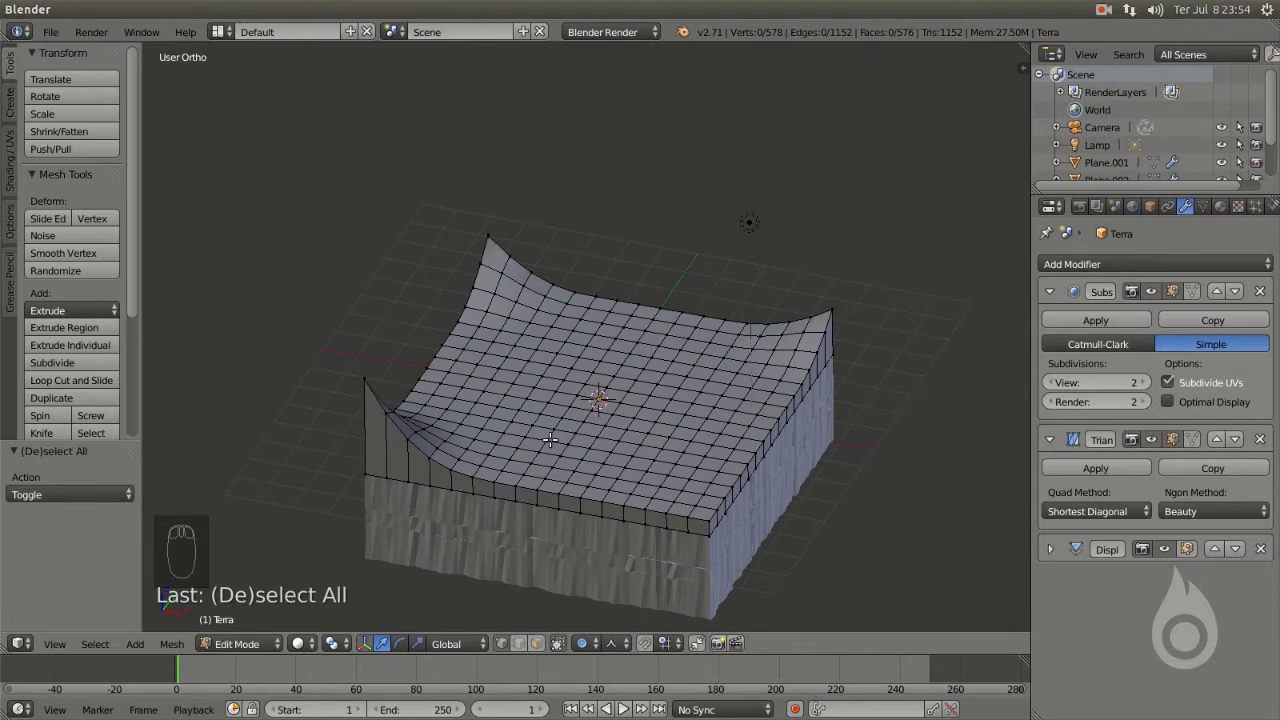
key("Tab")
- Deselect all objects, place the 3D cursor in top view near the terrain's raised lower-left corner, and add a plane there
middle_click_drag(607, 423, 453, 373)
key("a")
key("a")
left_click(454, 374)
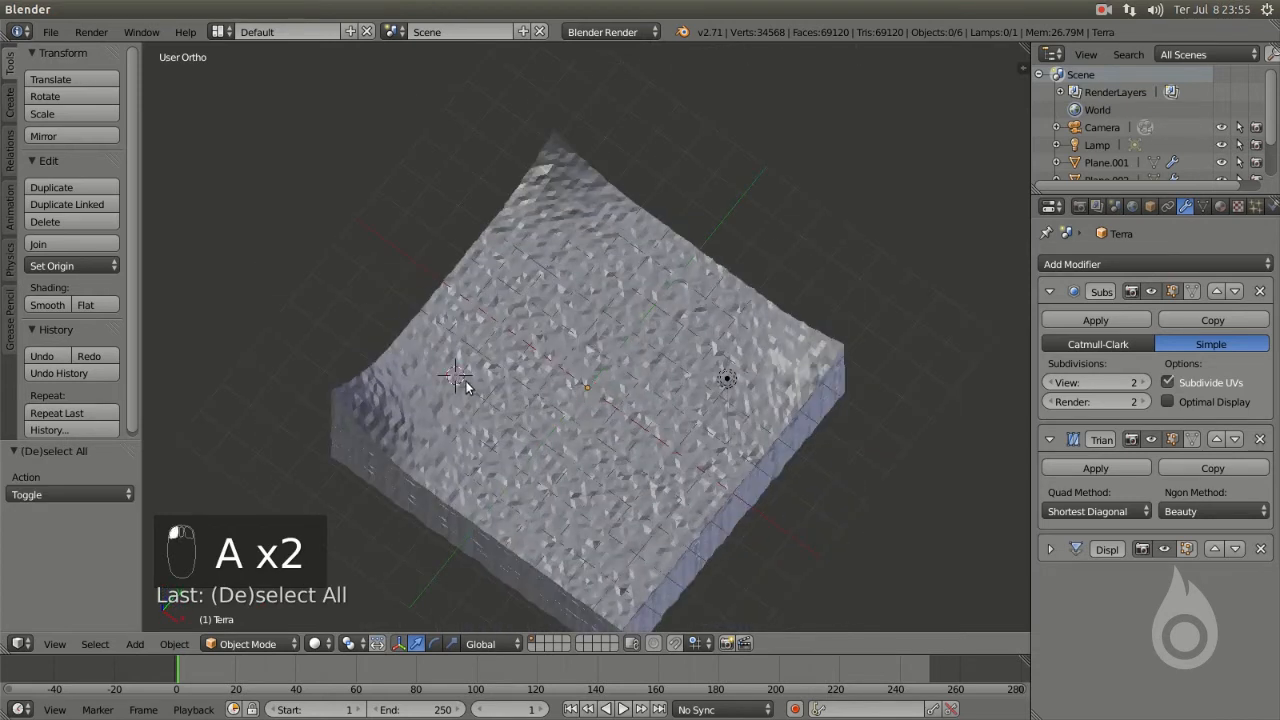
key("KP_7")
middle_click_drag(466, 383, 540, 380, "shift")
left_click(545, 352)
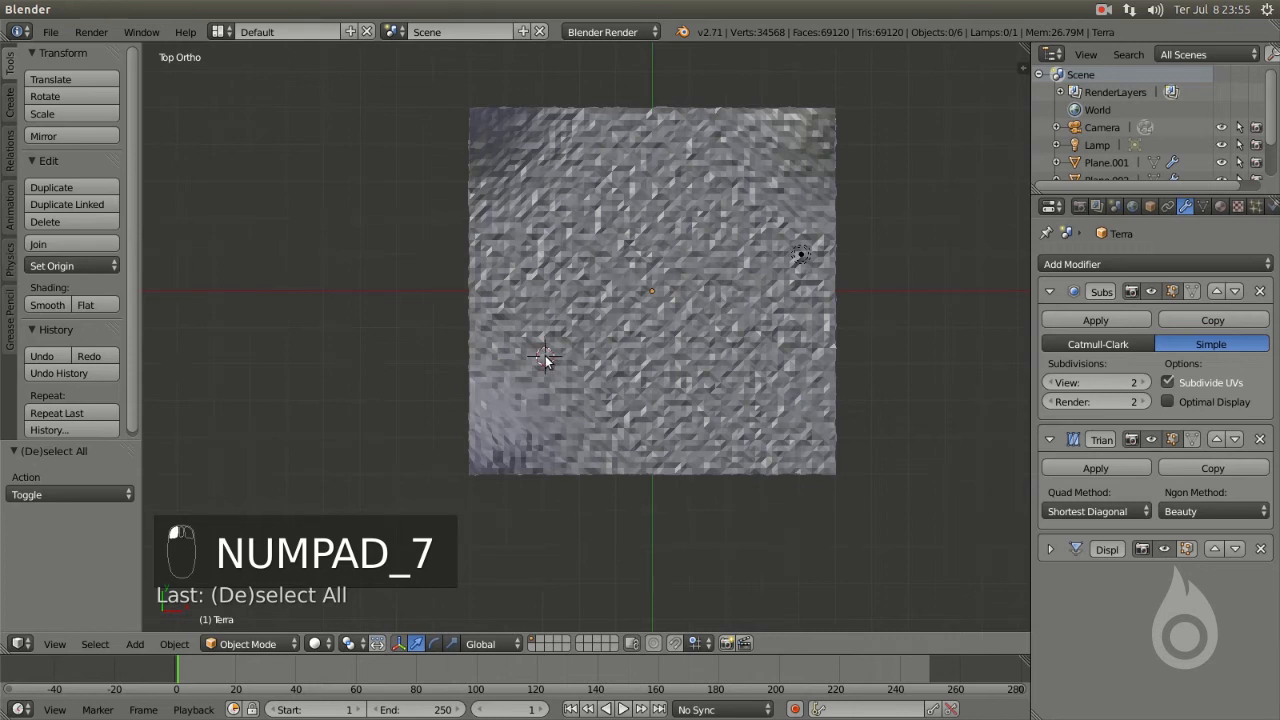
key("shift+a")
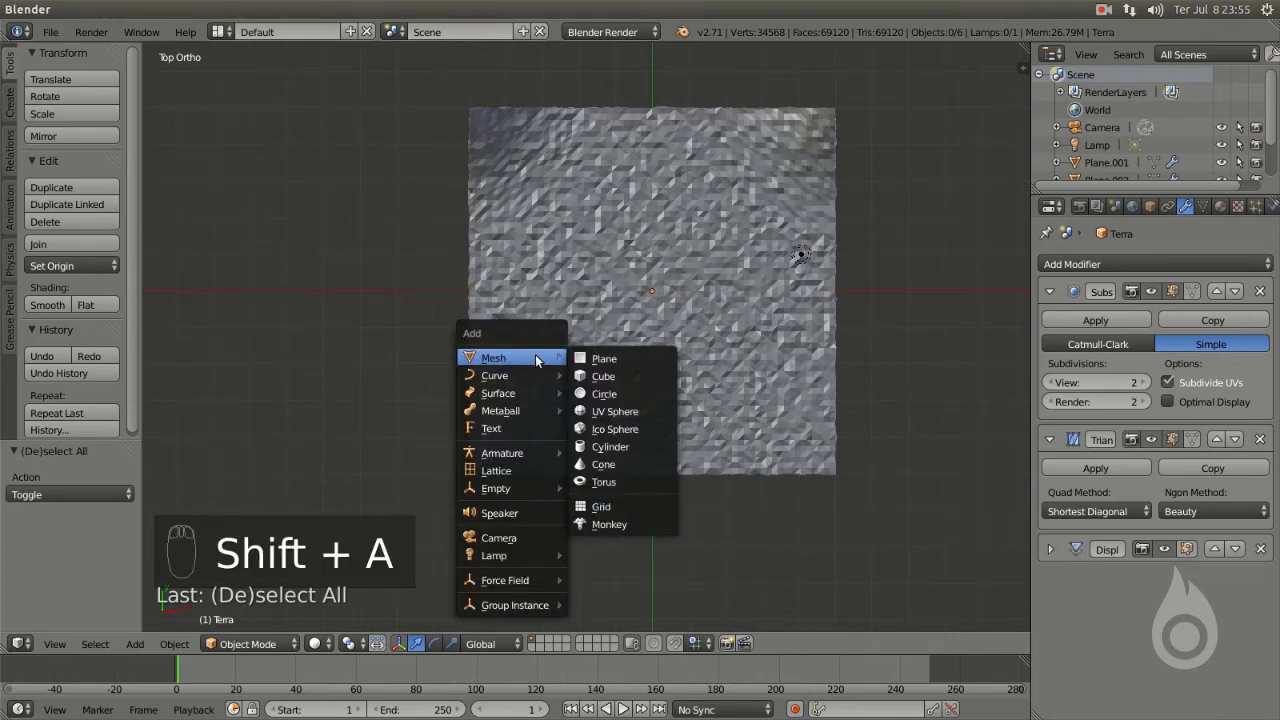
left_click(602, 359)
- Scale the plane's mesh up to cover about a quarter of the terrain, and move the plane 0.394 along X in Object Mode
key("Tab")
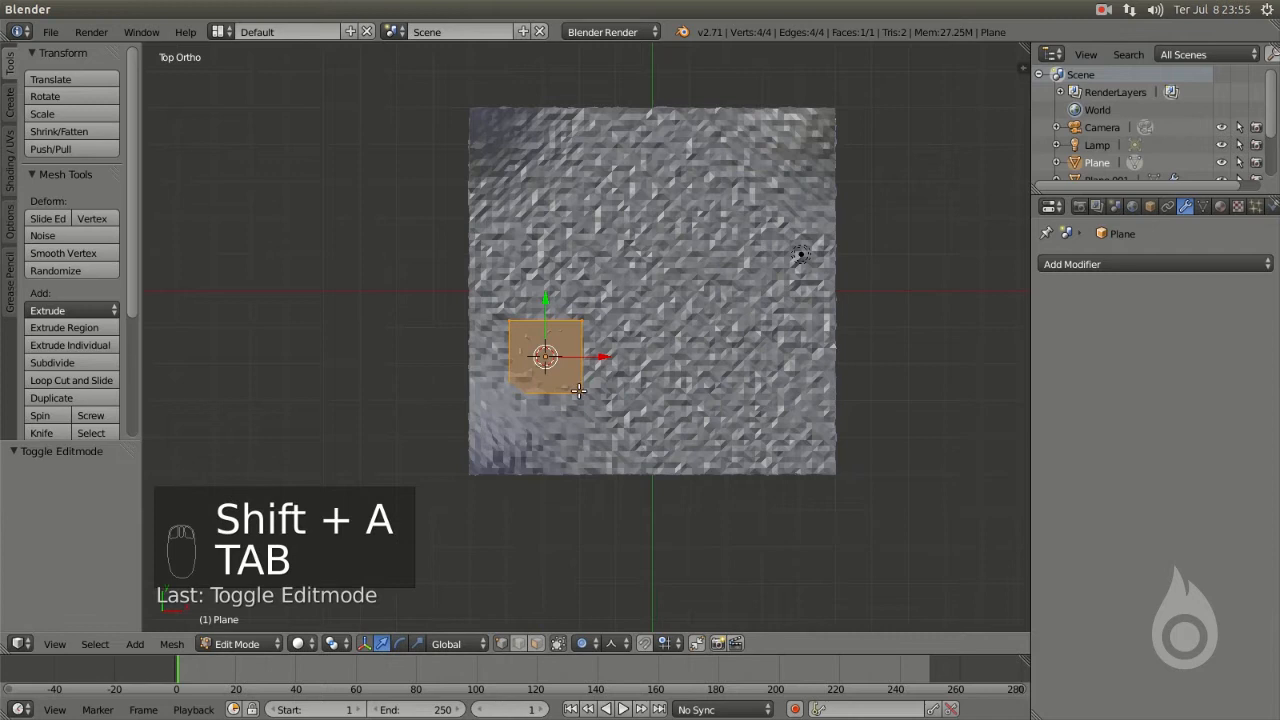
key("s")
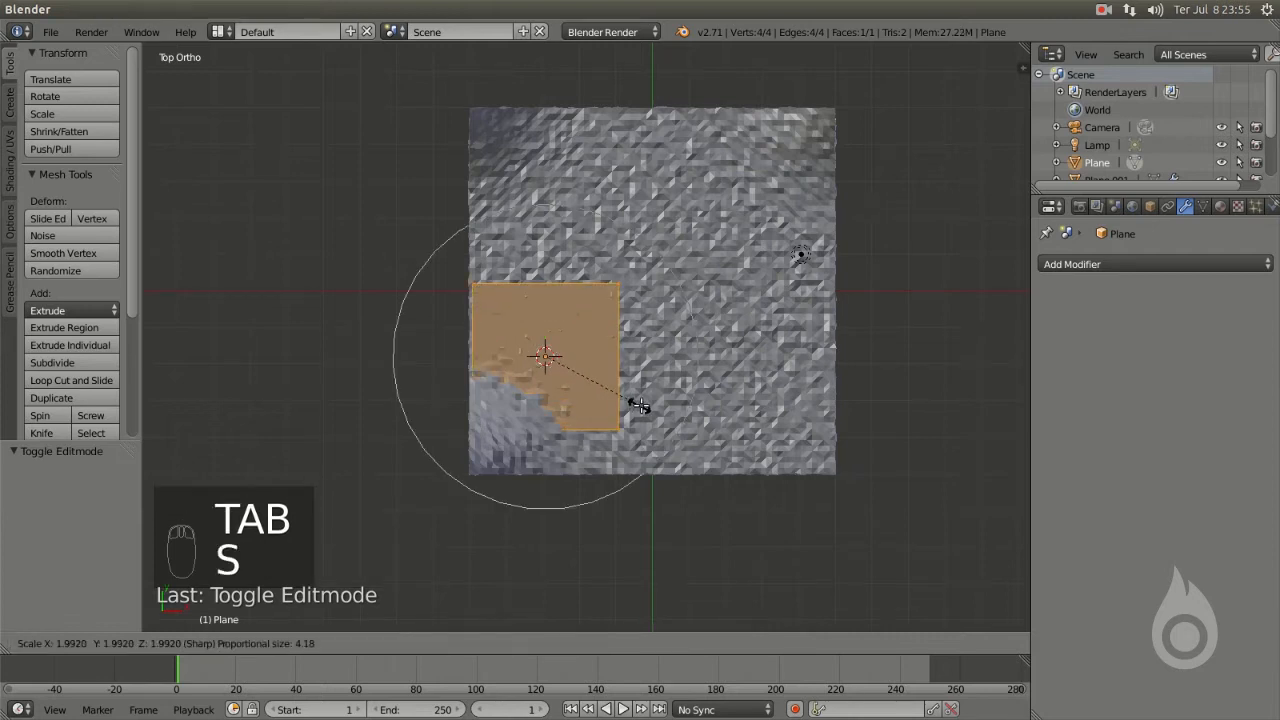
left_click(672, 411)
left_click_drag(604, 358, 618, 360)
key("Tab")
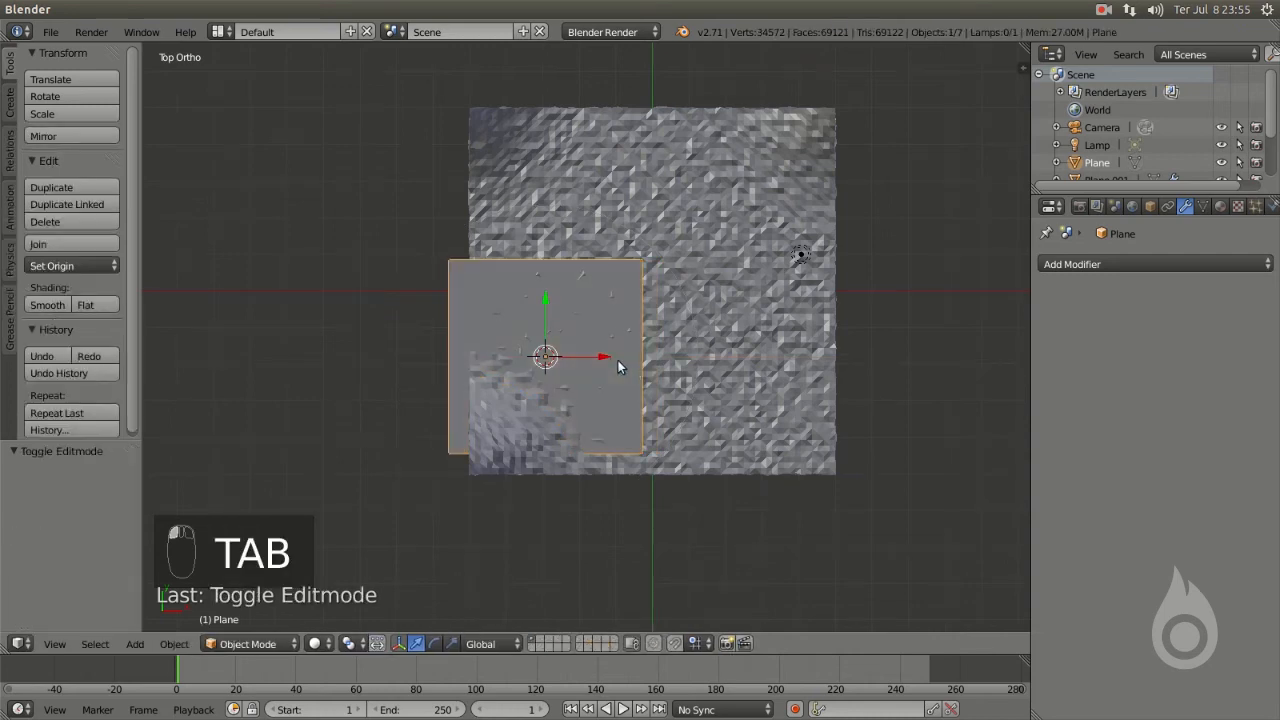
left_click(614, 363)
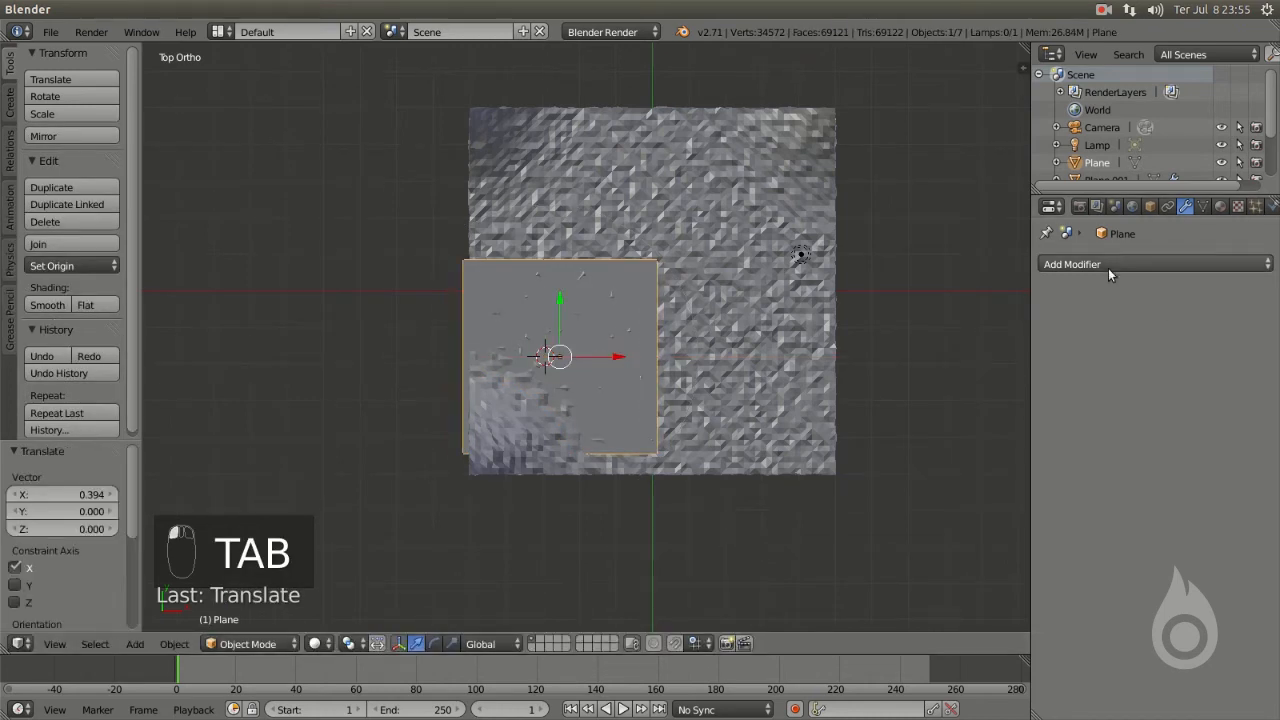
- Add a Subdivision Surface modifier to the plane with Catmull-Clark and view level 5, checking the mesh density in wireframe
left_click(1108, 266)
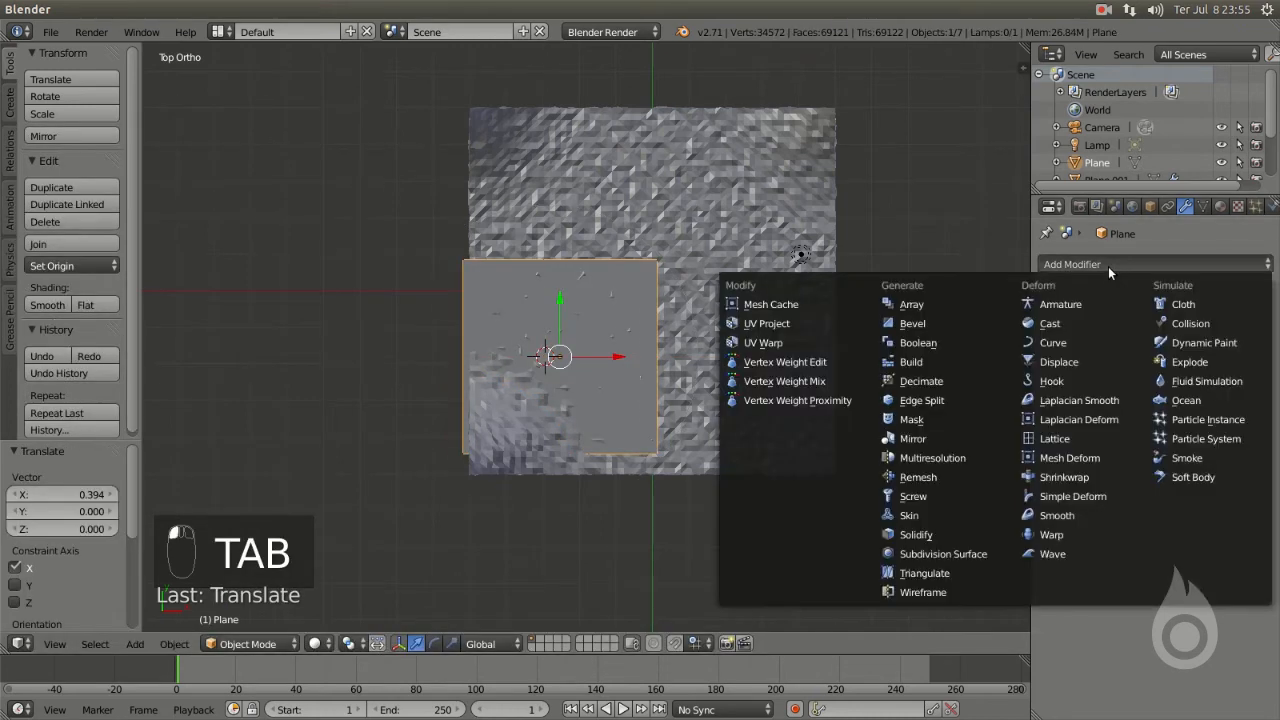
left_click(961, 555)
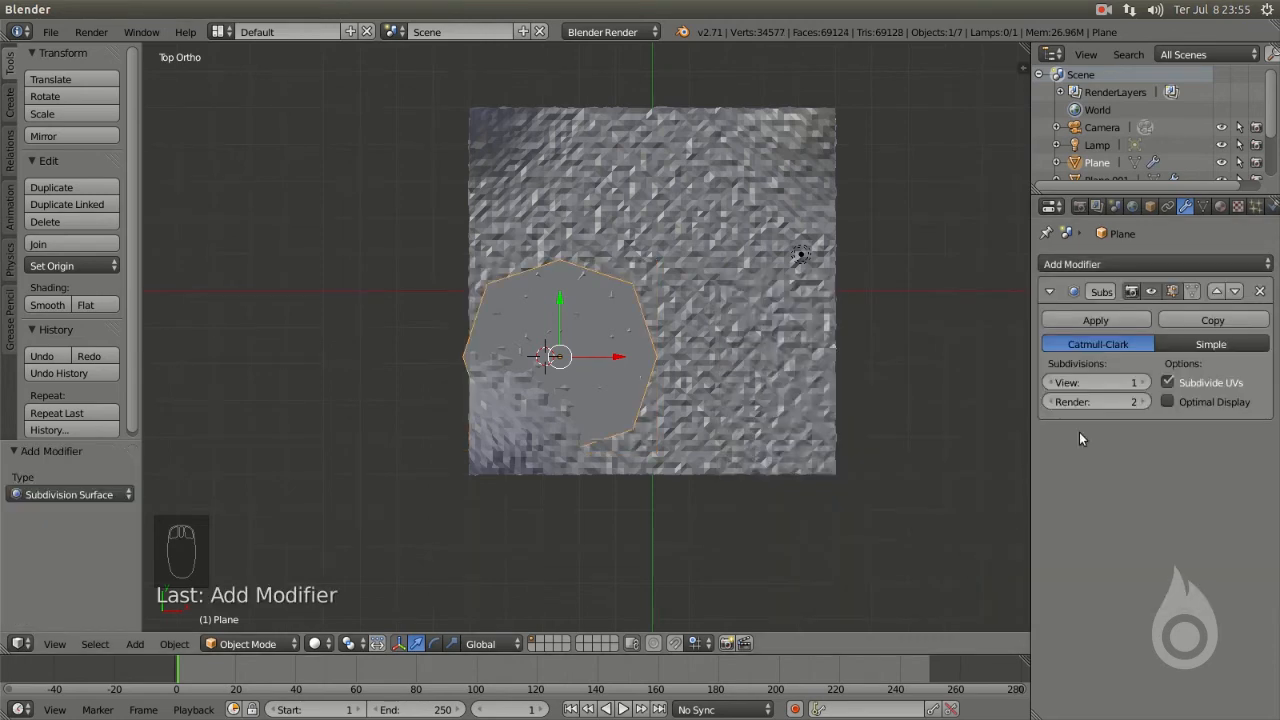
left_click(1143, 383)
left_click(1143, 383)
left_click(1143, 383)
left_click(1143, 383)
left_click(1143, 383)
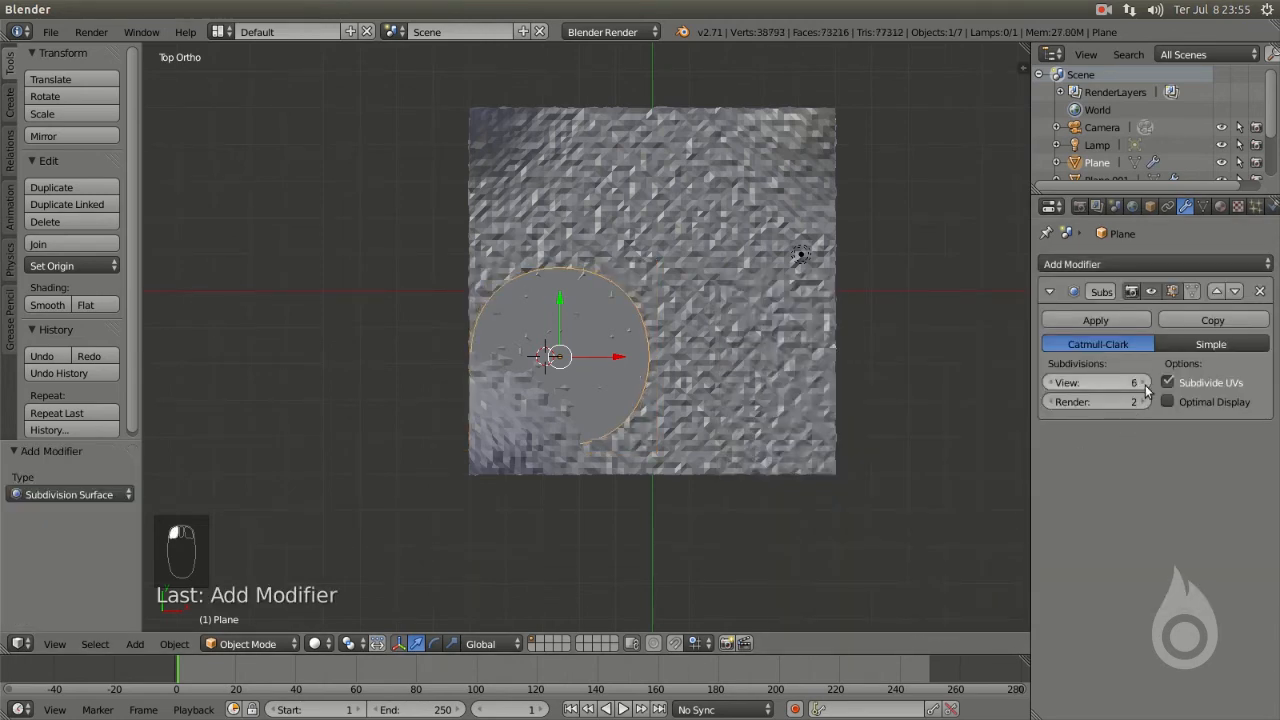
key("z")
scroll(612, 346, "up", 7)
scroll(606, 357, "down", 4)
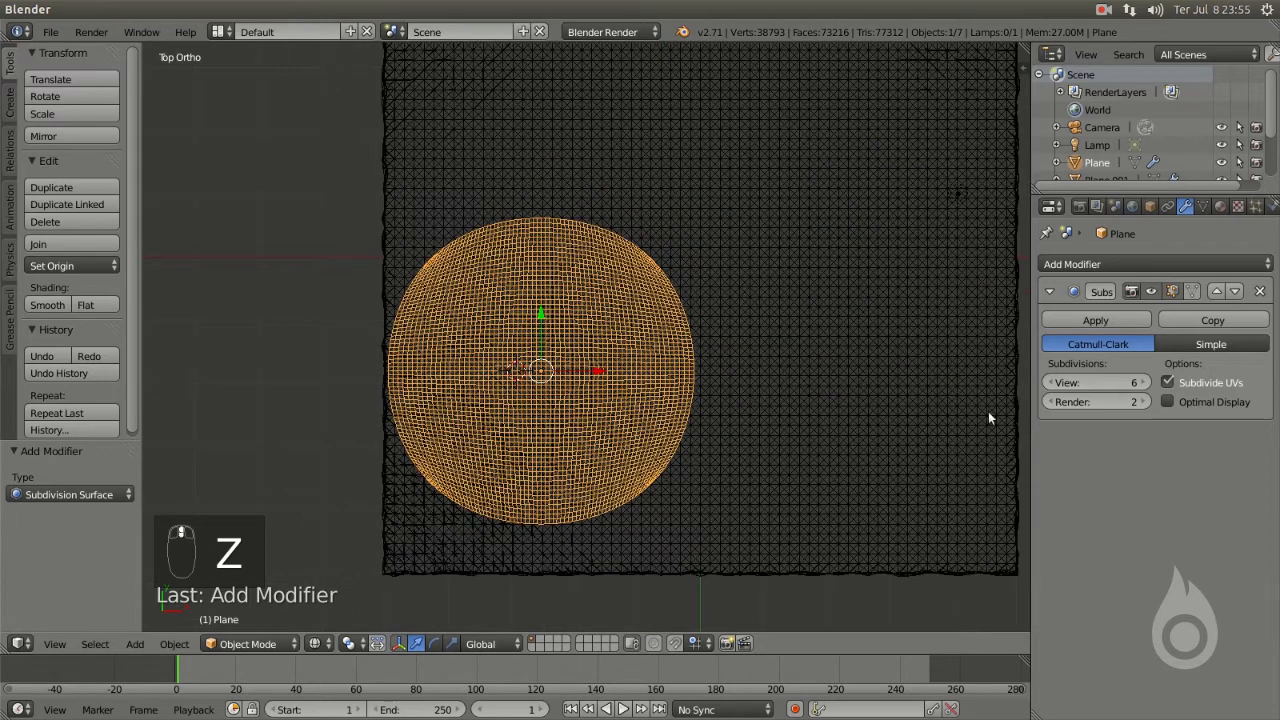
left_click(1050, 384)
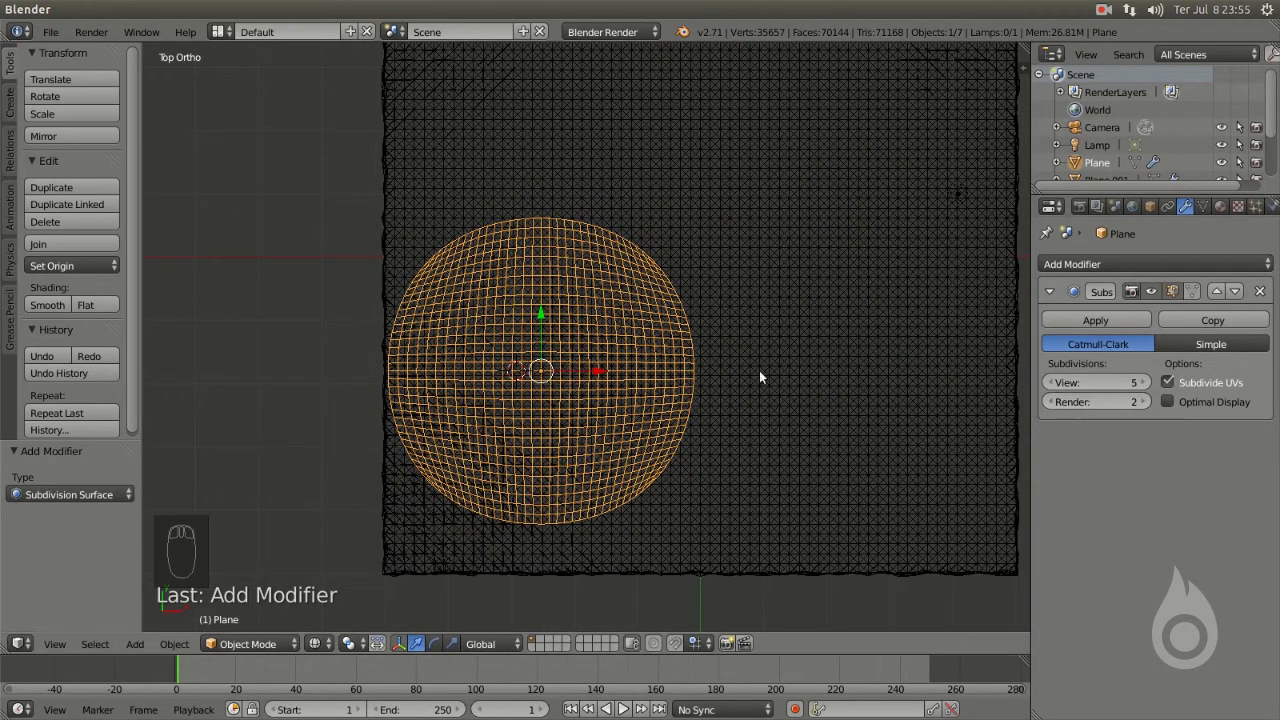
- Apply the plane's Subdivision Surface modifier
scroll(800, 364, "down", 4)
middle_click_drag(769, 354, 661, 290)
scroll(682, 338, "up", 4)
scroll(702, 386, "down", 4)
middle_click_drag(703, 388, 693, 360)
scroll(693, 358, "up", 3)
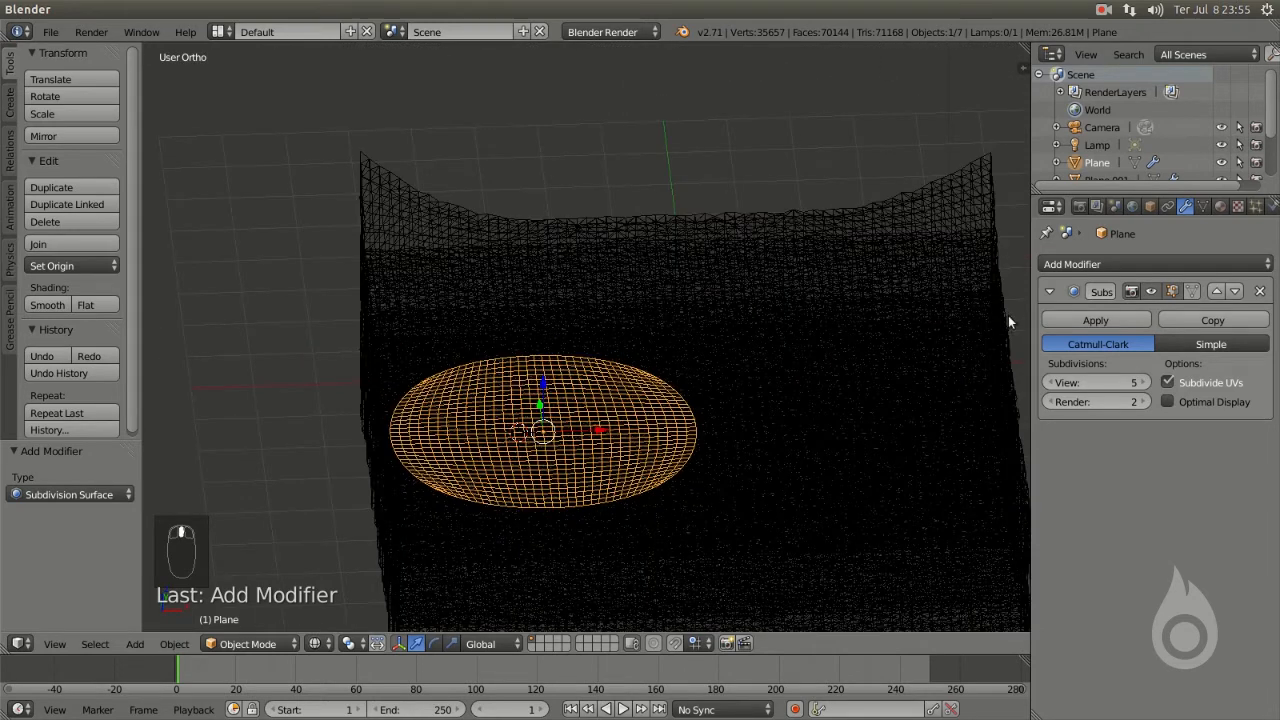
left_click(1094, 318)
- Select the centre vertex of the subdivided disc in Edit Mode and set the proportional editing falloff to Random
middle_click_drag(675, 362, 657, 474)
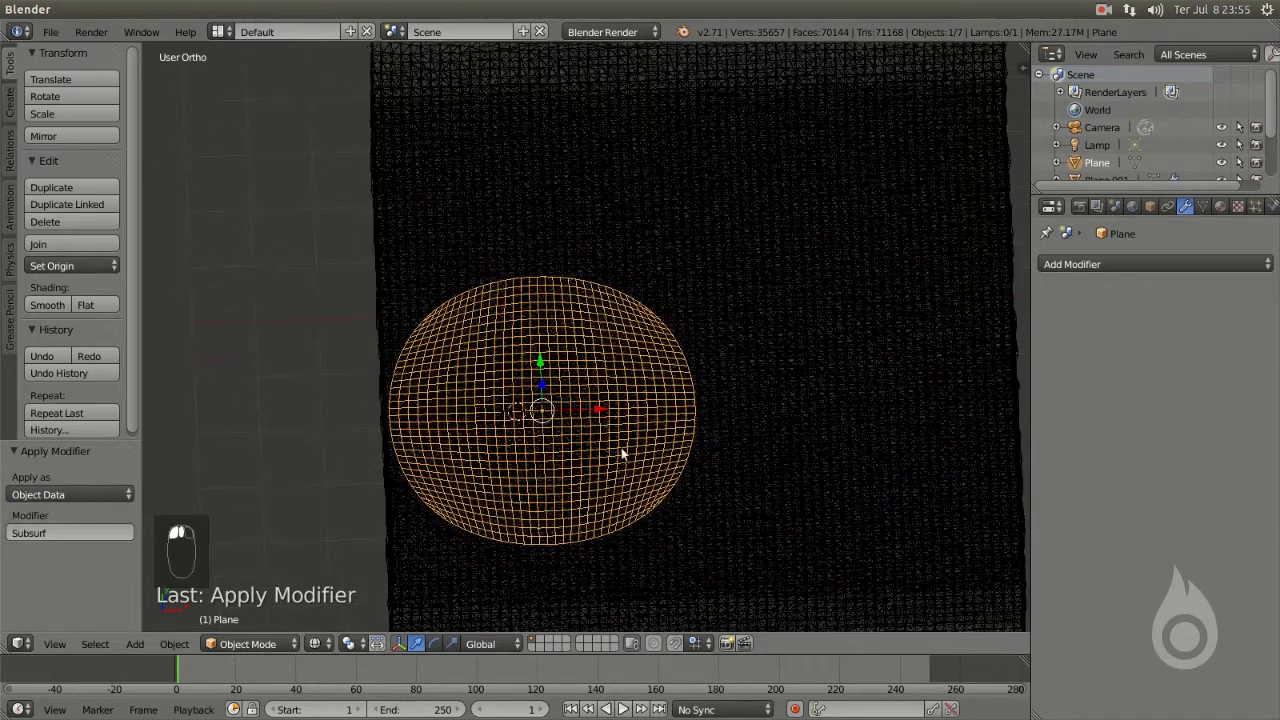
scroll(640, 466, "up", 2)
key("Tab")
right_click(521, 443)
key("z")
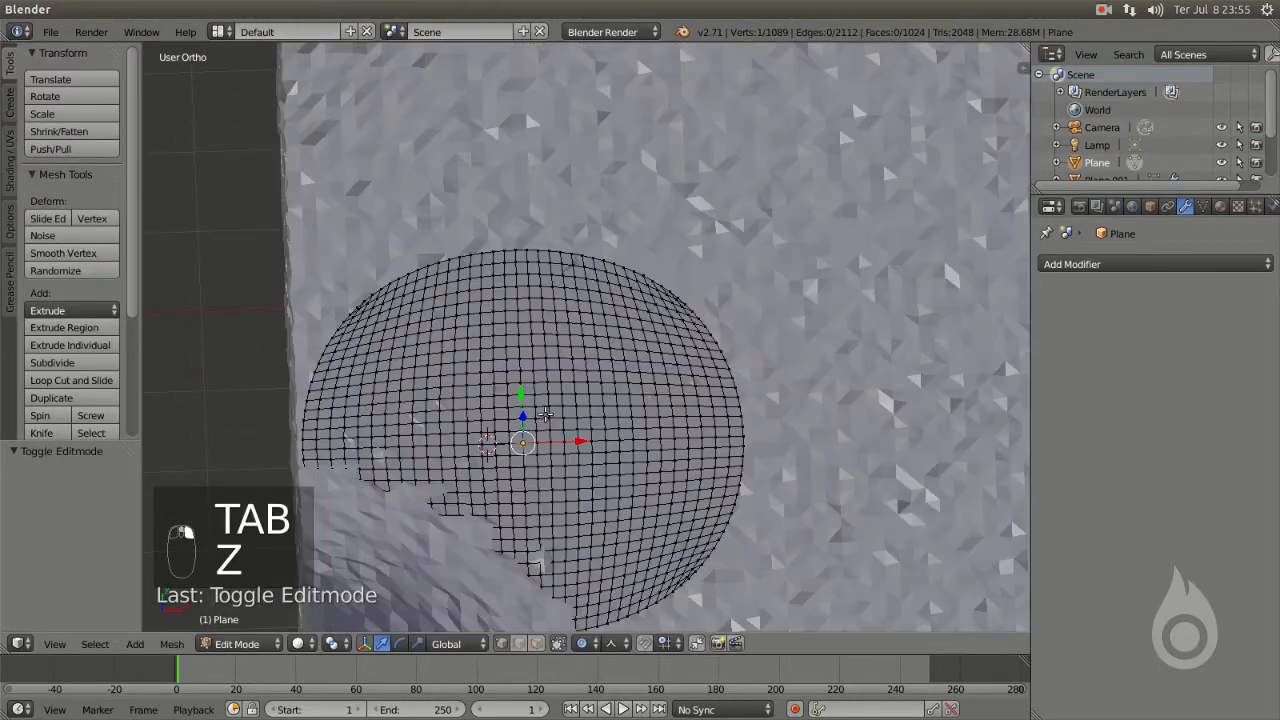
left_click(619, 645)
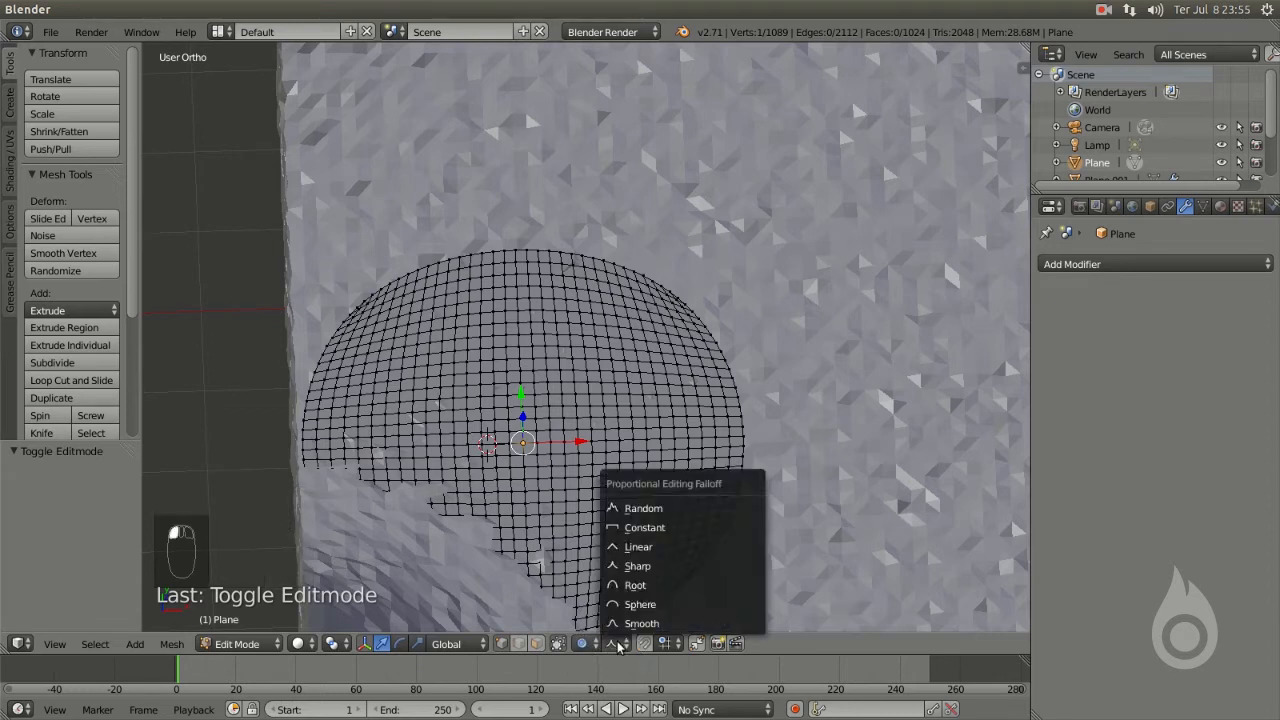
left_click(637, 513)
- Raise the disc's centre vertex 5.416 along Z with a proportional size of about 2.36 to form a jagged mountain
scroll(639, 585, "down", 3)
middle_click_drag(606, 422, 531, 379)
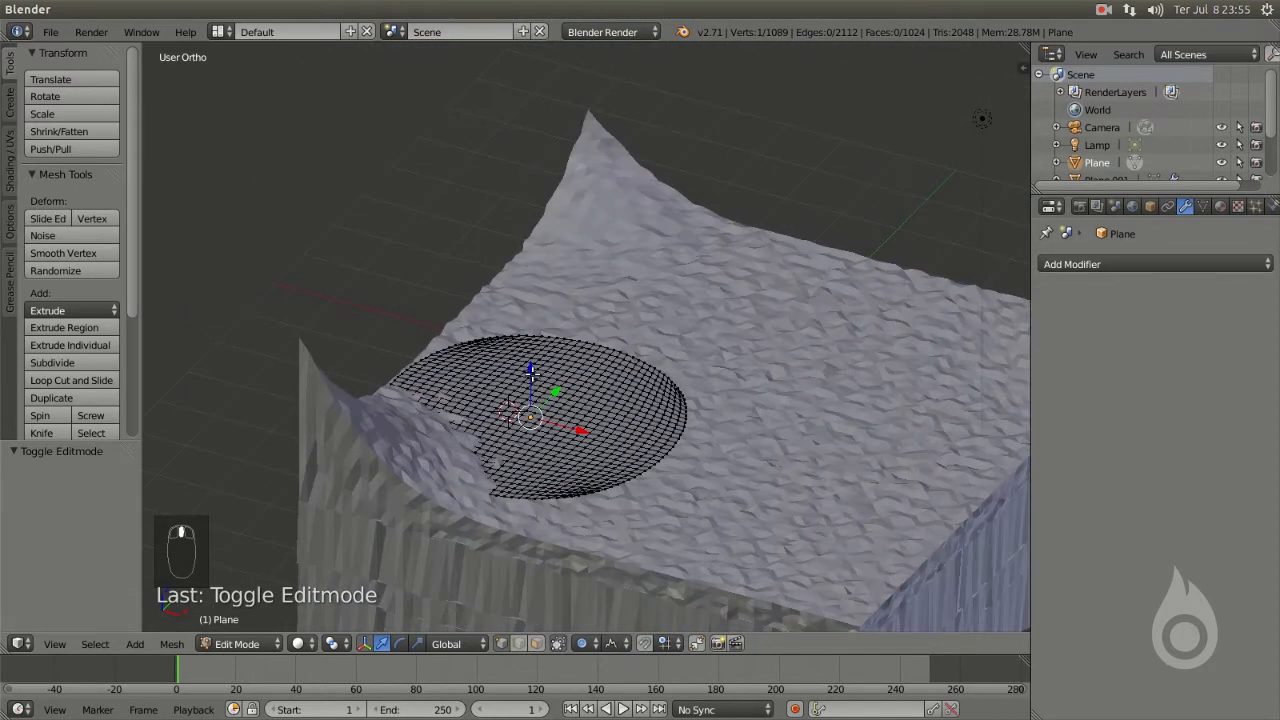
key("g")
key("z")
scroll(518, 265, "up", 6)
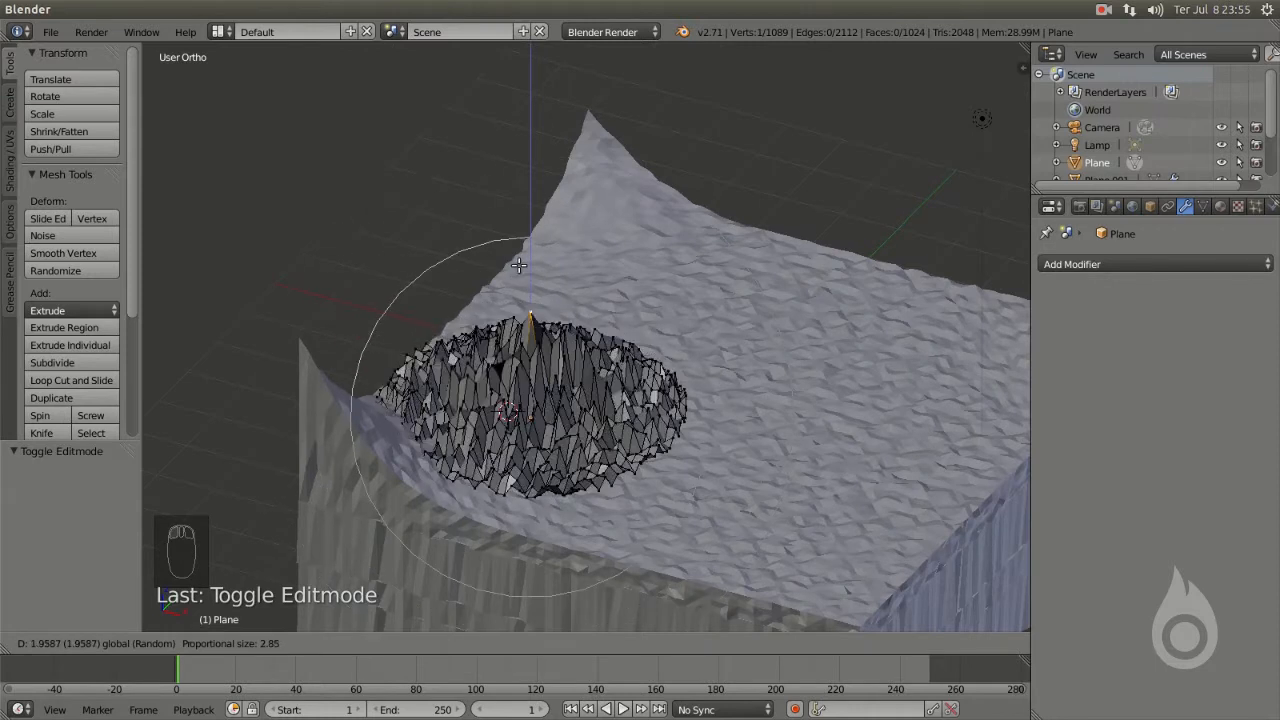
scroll(515, 218, "up", 2)
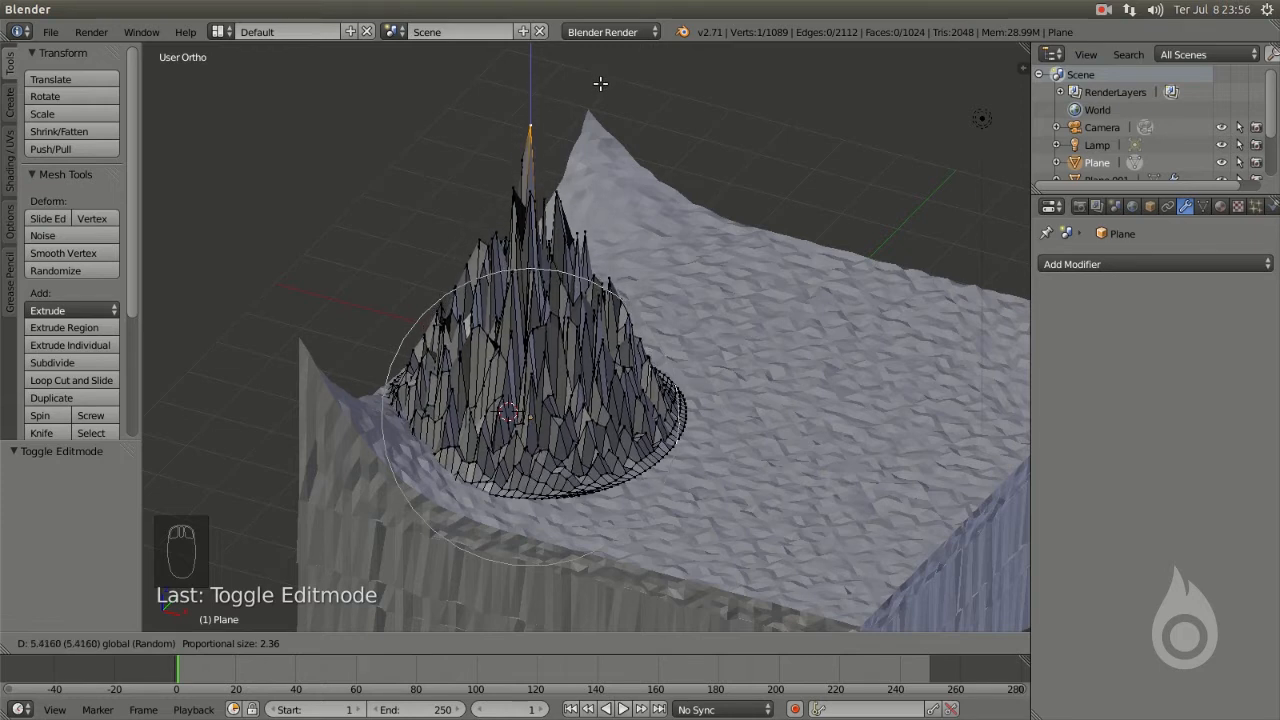
left_click(600, 83)
- Raise the mountain's peak vertex further along Z in camera view with proportional editing, and return to Object Mode
key("KP_0")
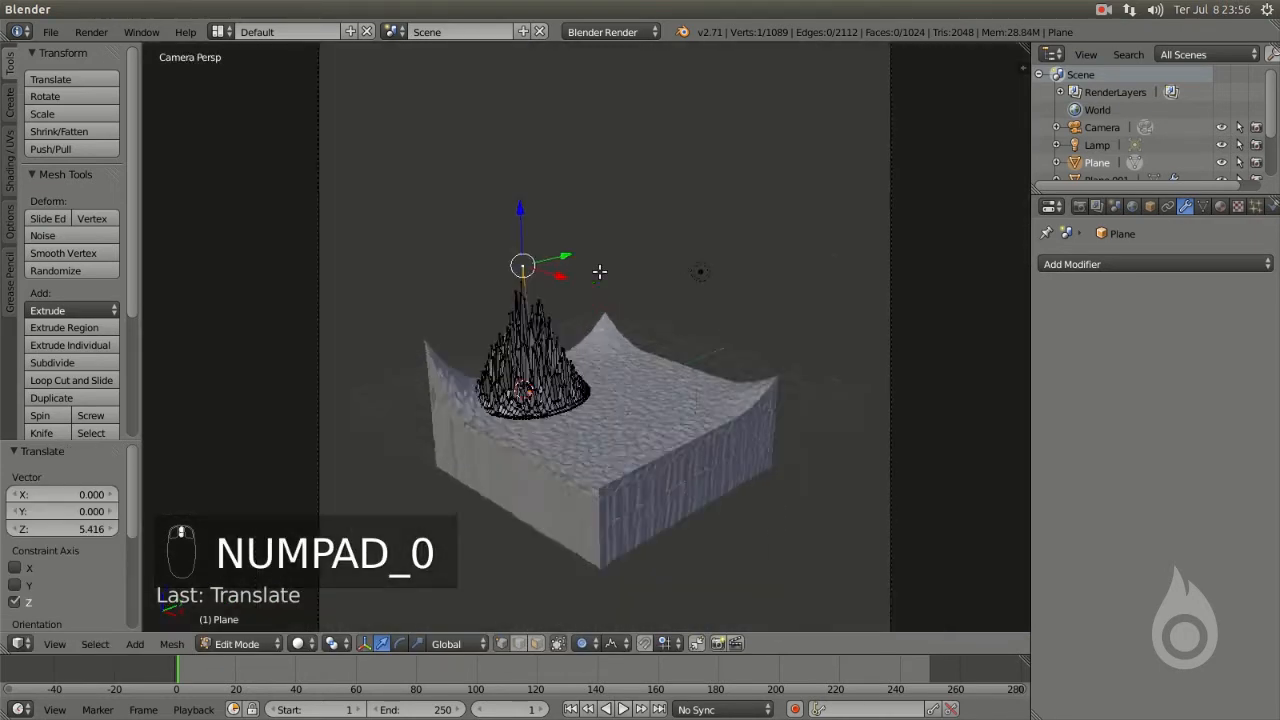
scroll(555, 266, "up", 2)
left_click_drag(474, 164, 482, 141)
scroll(480, 142, "down", 2)
left_click_drag(493, 197, 515, 156)
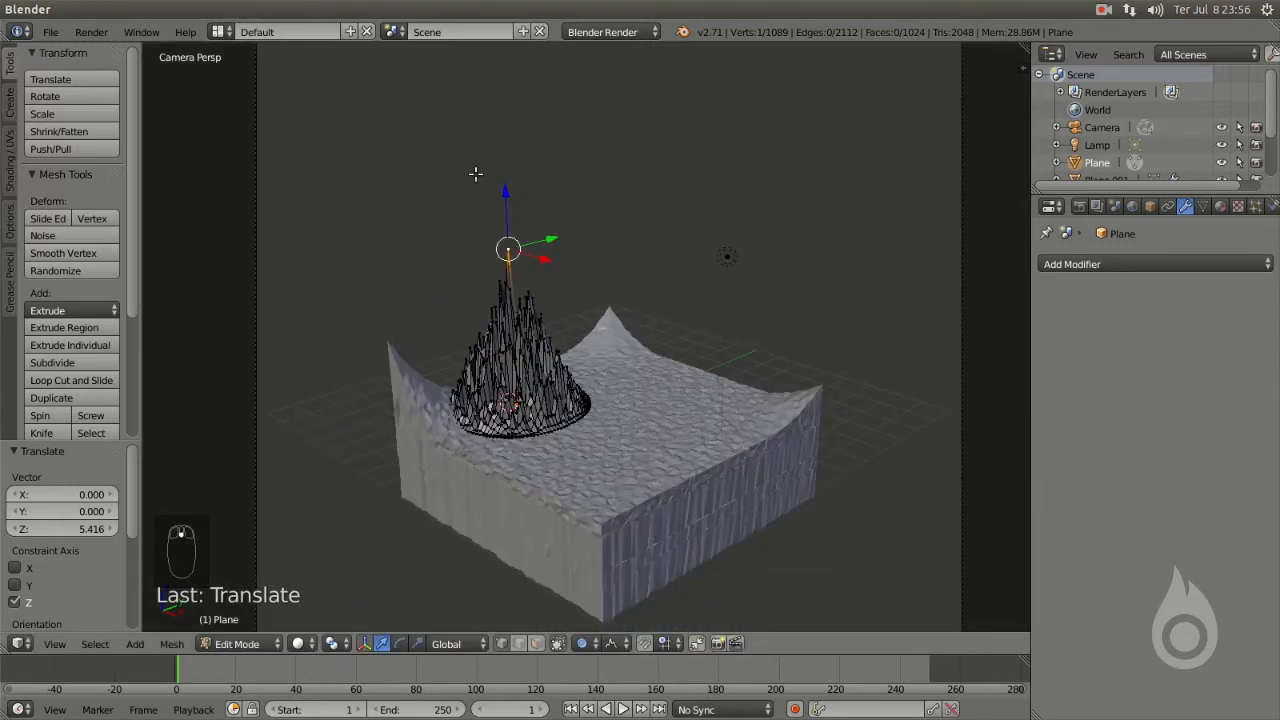
scroll(513, 175, "down", 4)
scroll(514, 159, "down", 3)
key("Tab")
- Sink the mountain 0.234 along Z into the terrain and shift it -0.198 along X
scroll(530, 350, "up", 3)
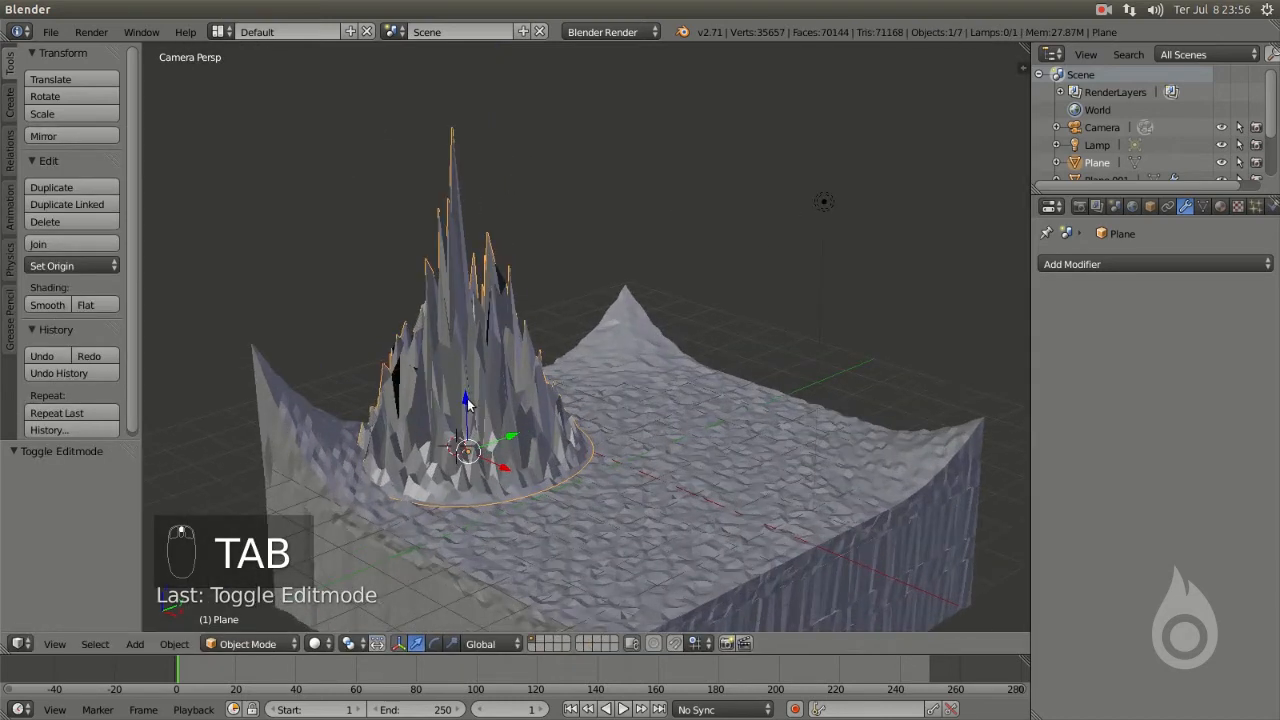
key("g")
key("z")
left_click(498, 424)
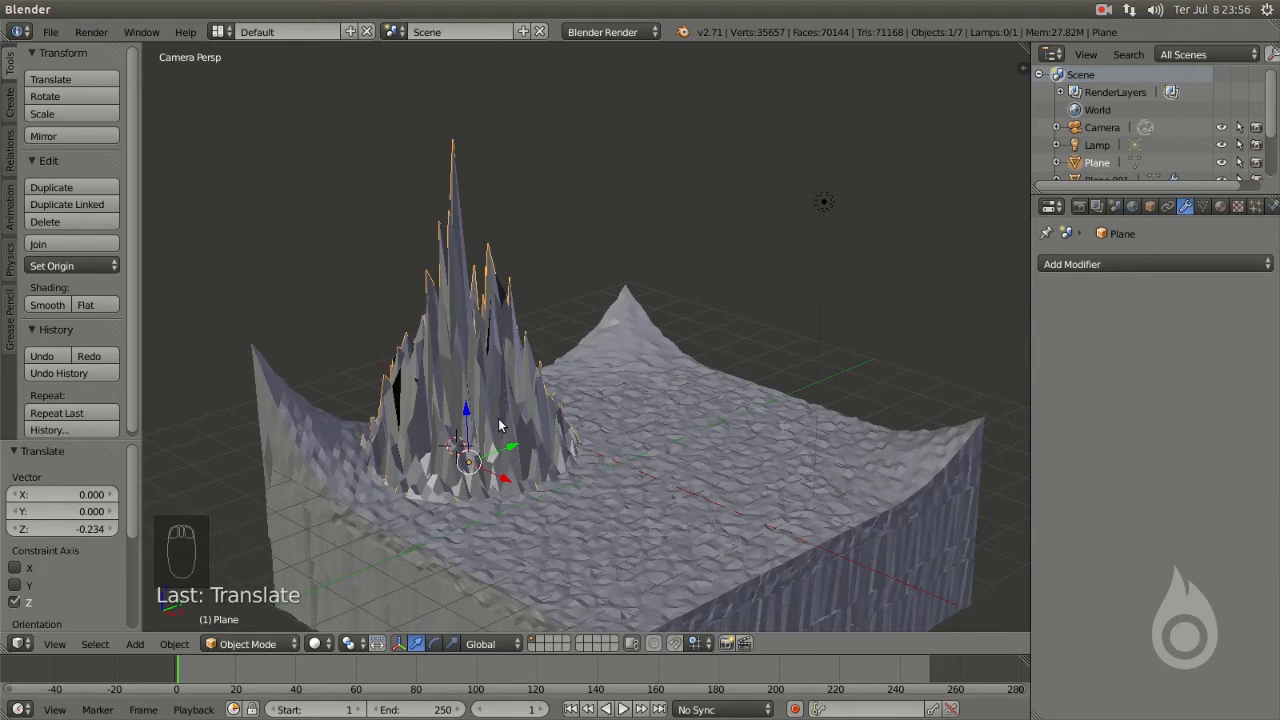
scroll(645, 427, "down", 1)
mouse_move(525, 463)
left_mouse_down()
mouse_move(530, 415)
mouse_move(512, 451)
left_mouse_up()
- Select the slab Plane.002 below the terrain and inspect its base mesh in wireframe Edit Mode
middle_click_drag(678, 456, 862, 324)
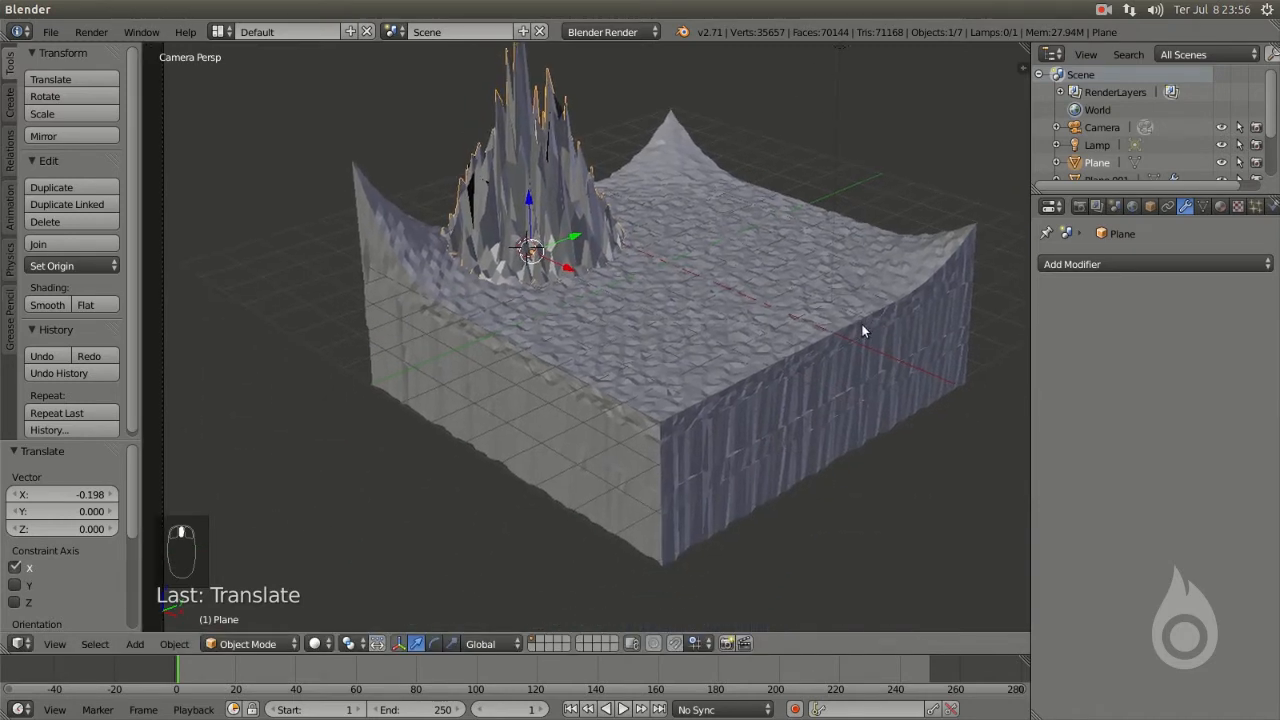
right_click(589, 468)
key("z")
key("z")
key("Tab")
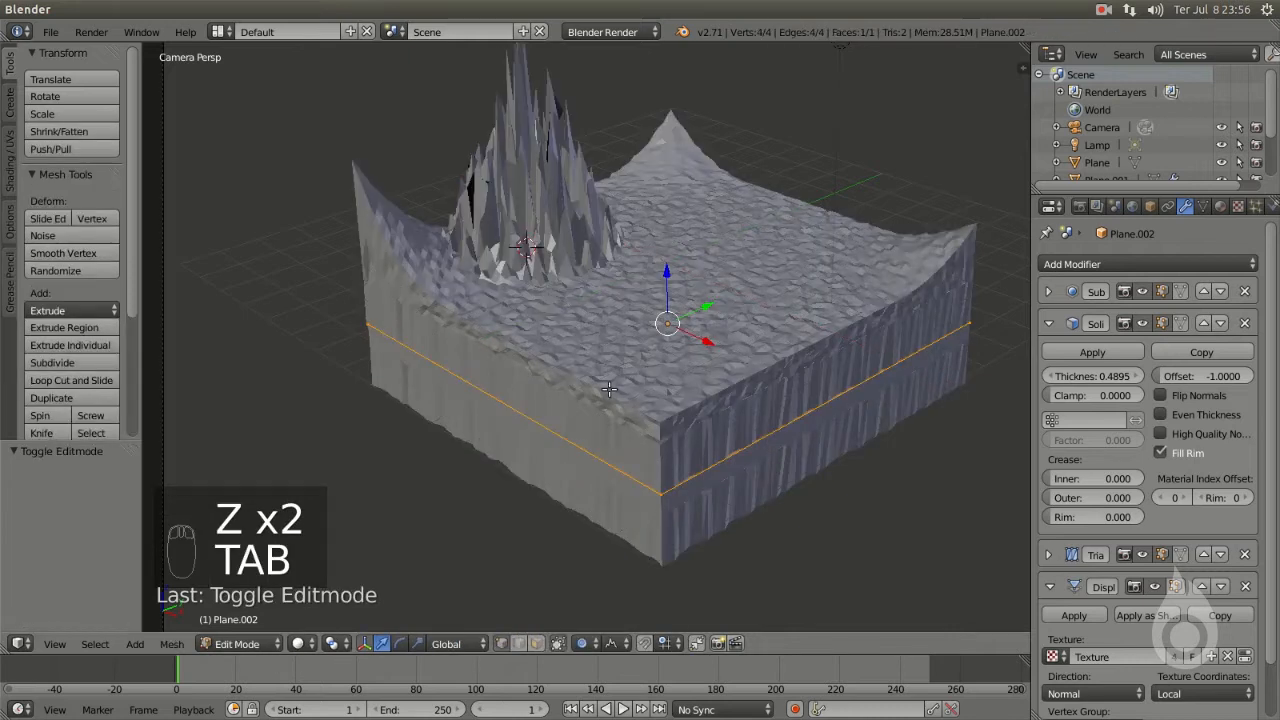
key("z")
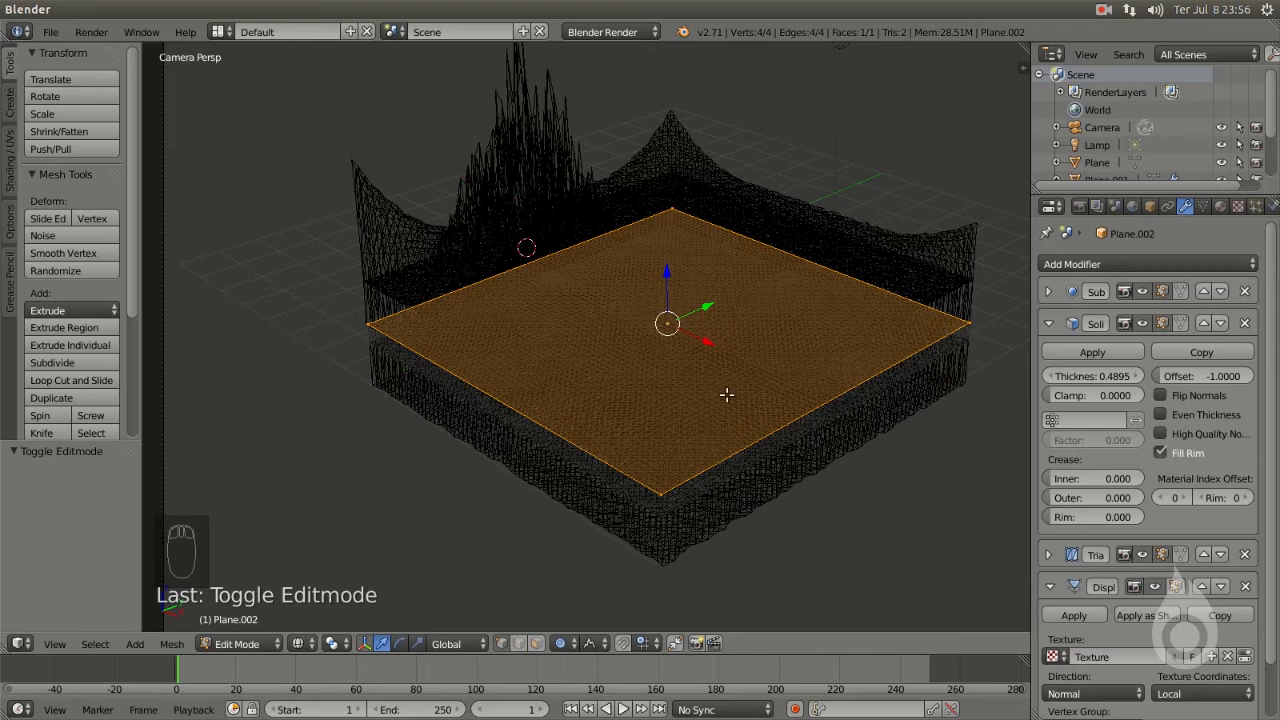
key("Tab")
key("z")
- Set the view level of Plane.002's Subdivision Surface modifier to 4 and apply the modifier
left_click(1048, 291)
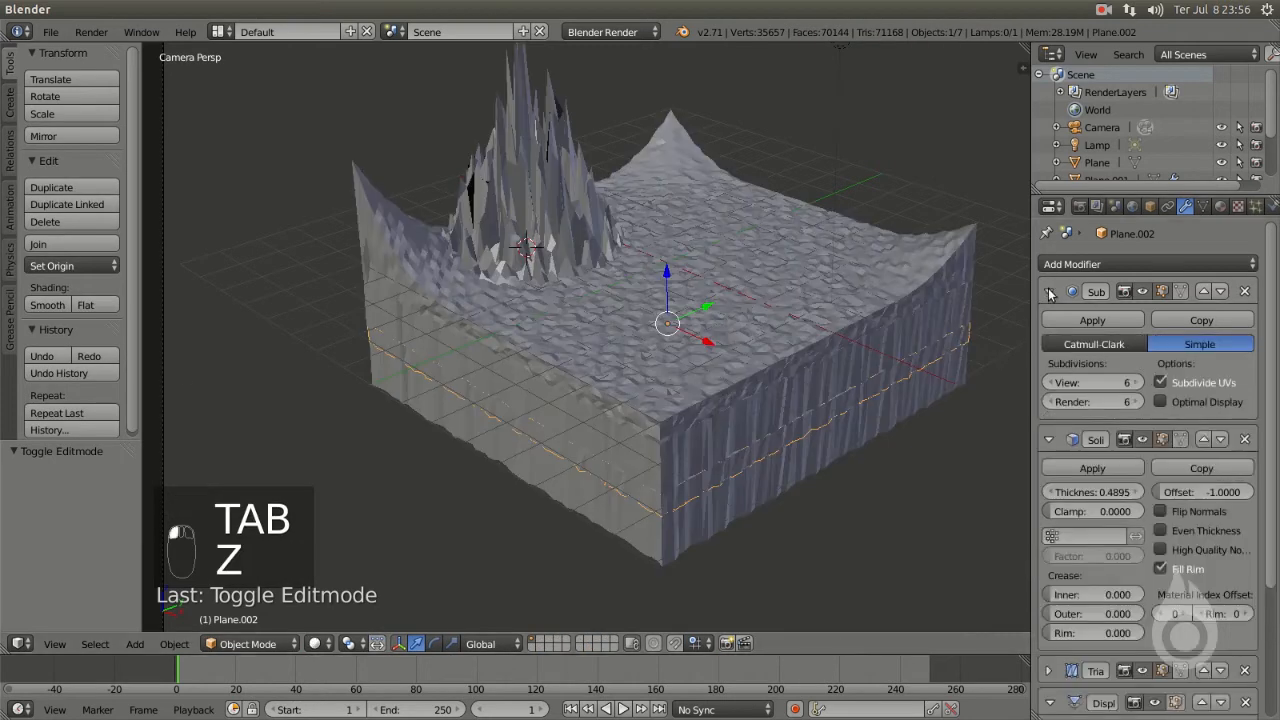
left_click(1048, 383)
left_click(1048, 383)
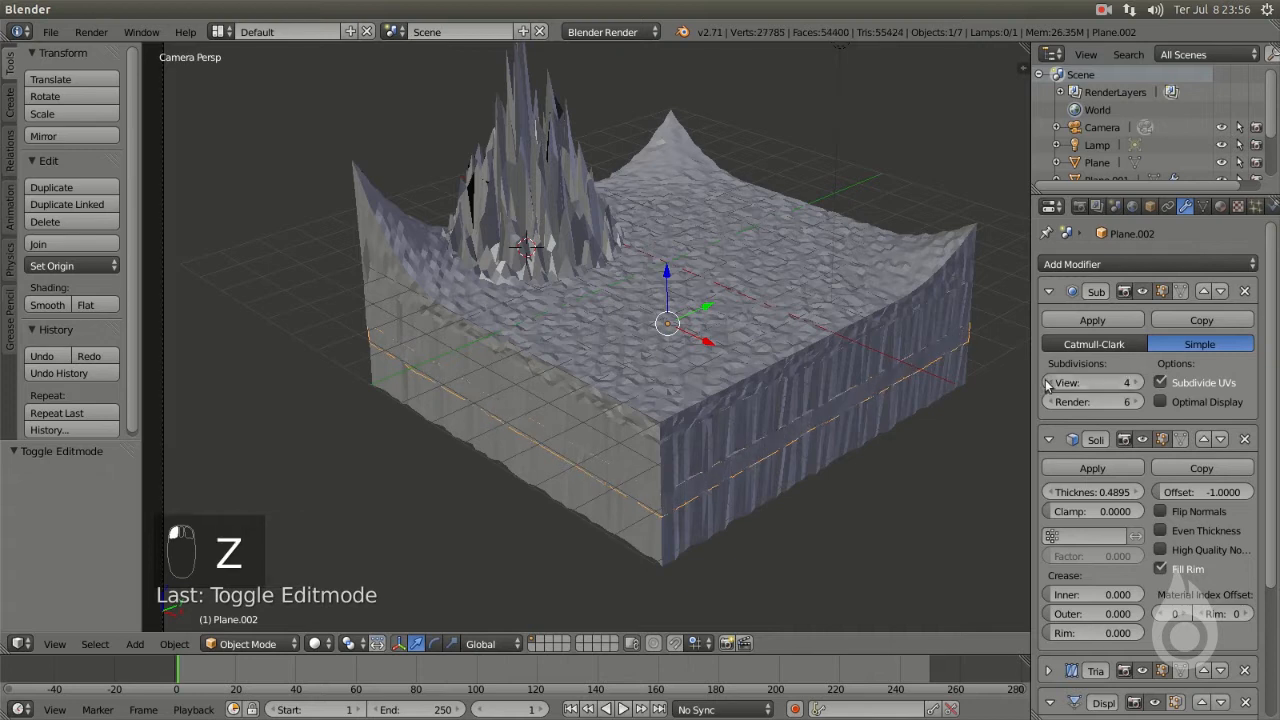
left_click(1092, 320)
- Add a new Subdivision Surface modifier to Plane.002 and set its view subdivisions to 2
left_click(1095, 264)
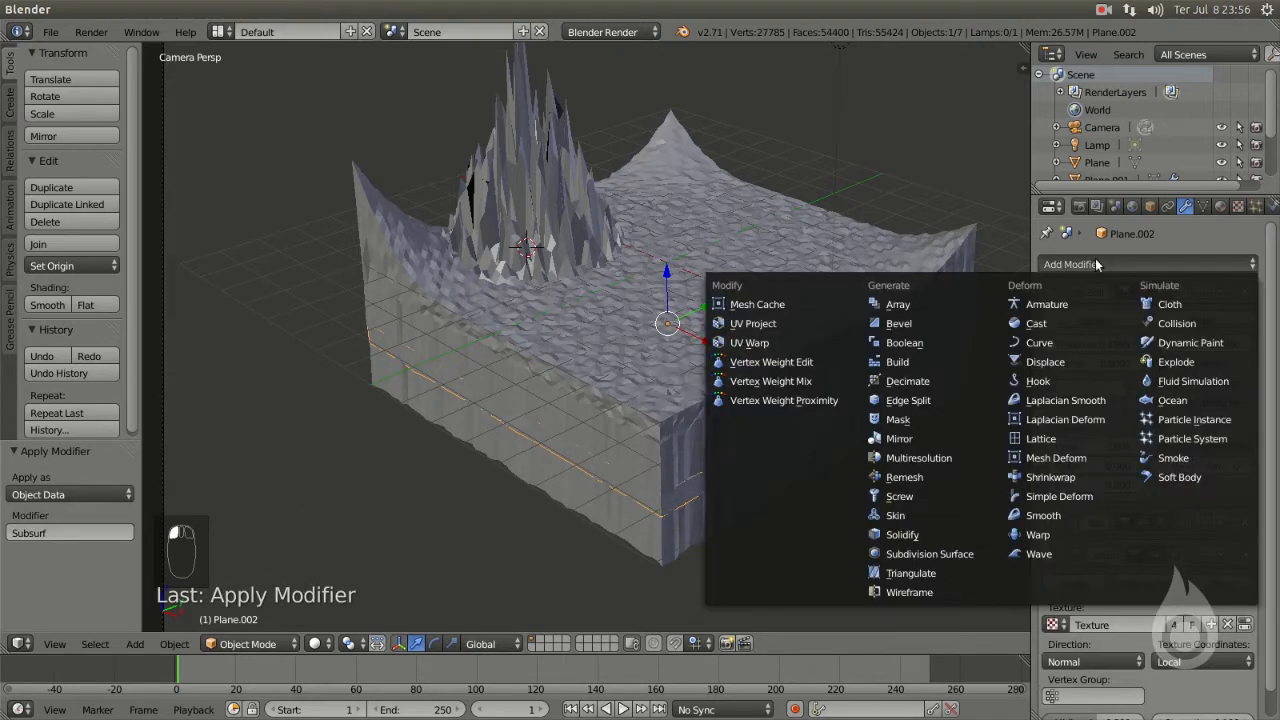
left_click(971, 554)
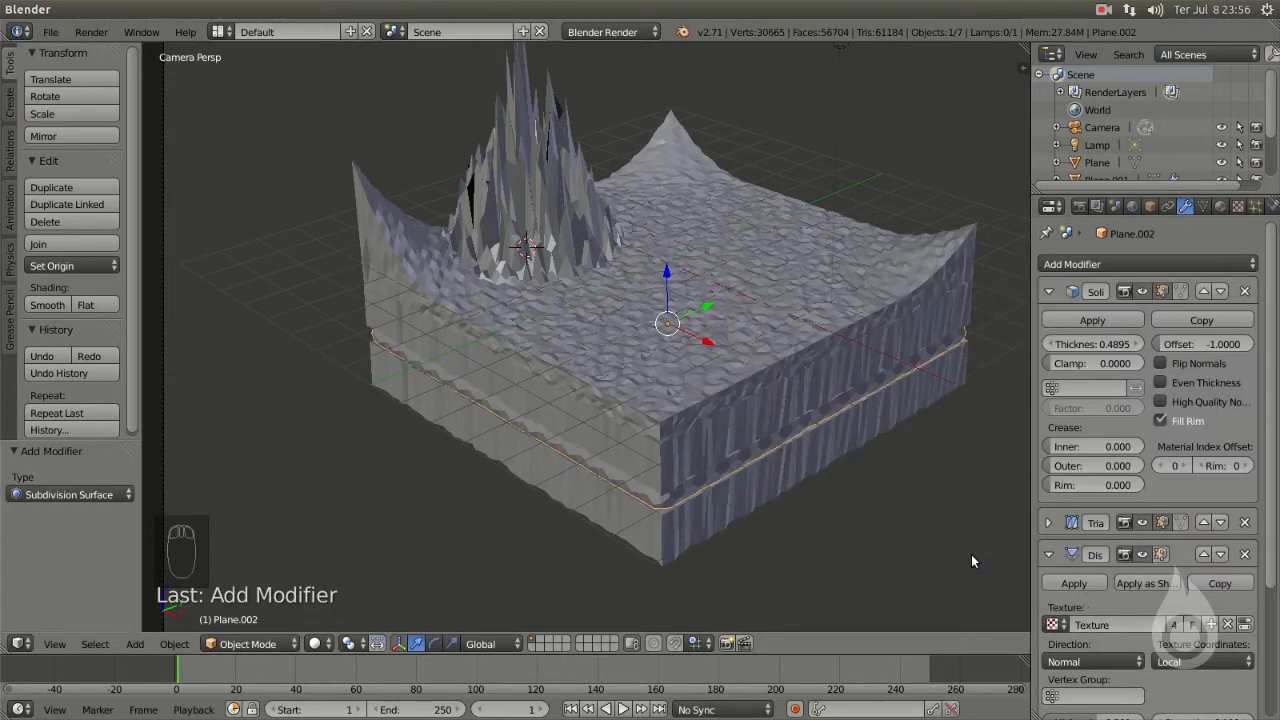
left_click(1050, 292)
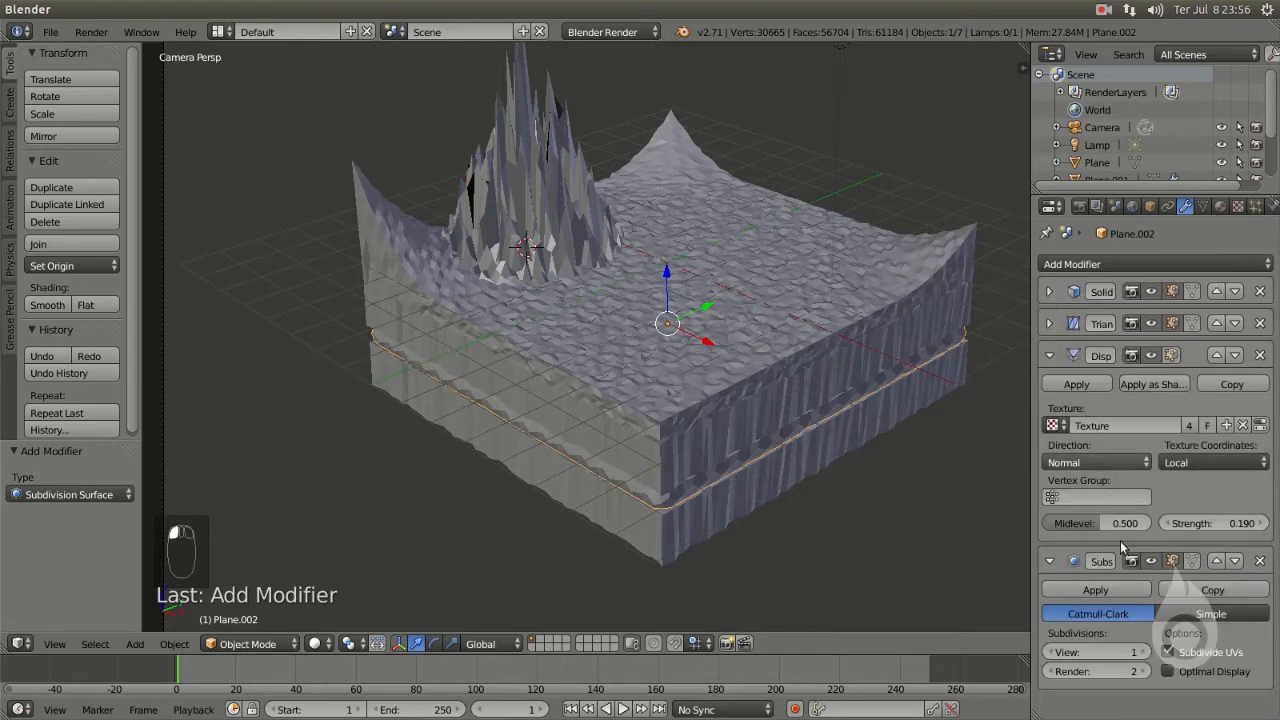
left_click(1049, 355)
left_click(1146, 479)
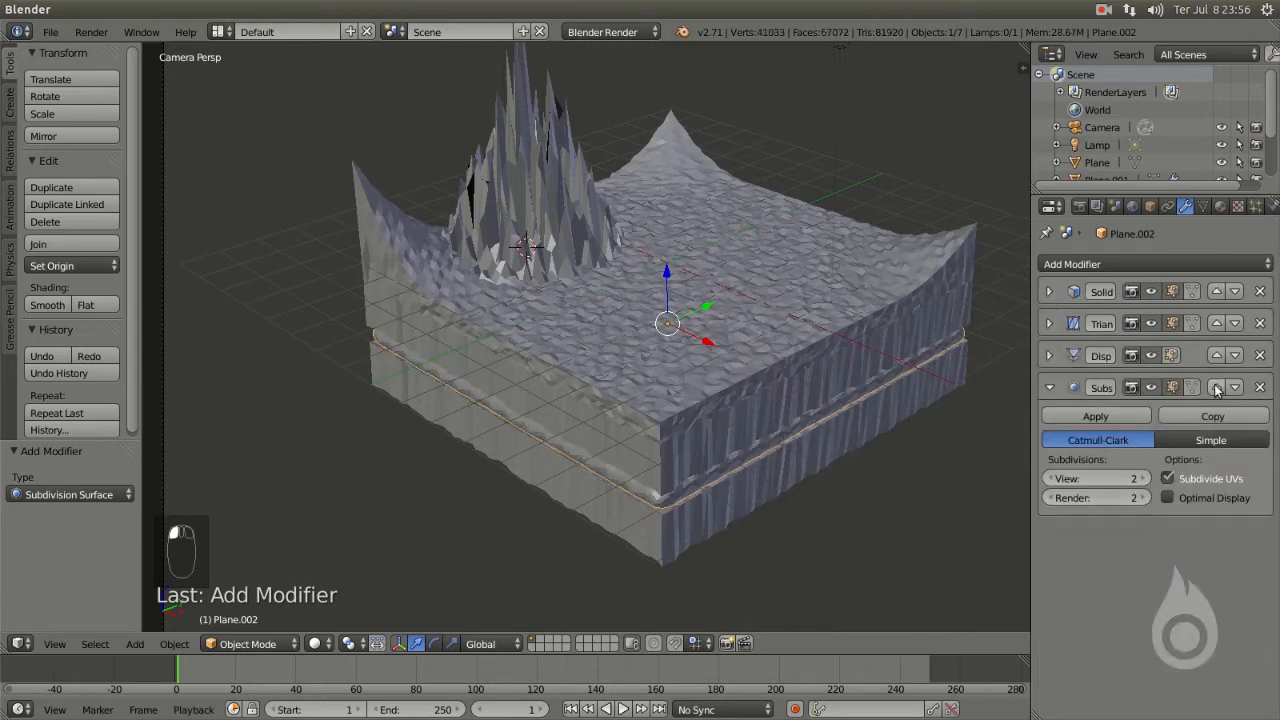
- Move the new Subdivision Surface modifier to the start of the modifier stack and set its subdivision type to Simple
left_click(1216, 388)
left_click(1216, 355)
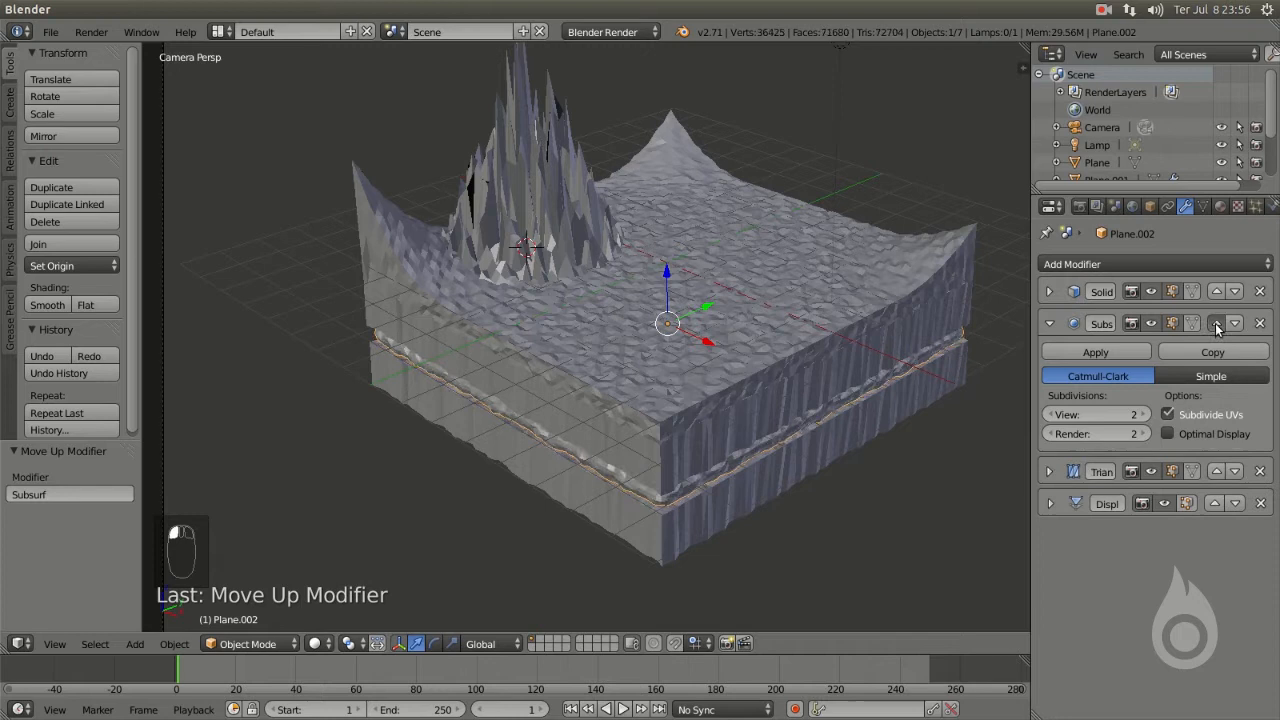
left_click(1216, 323)
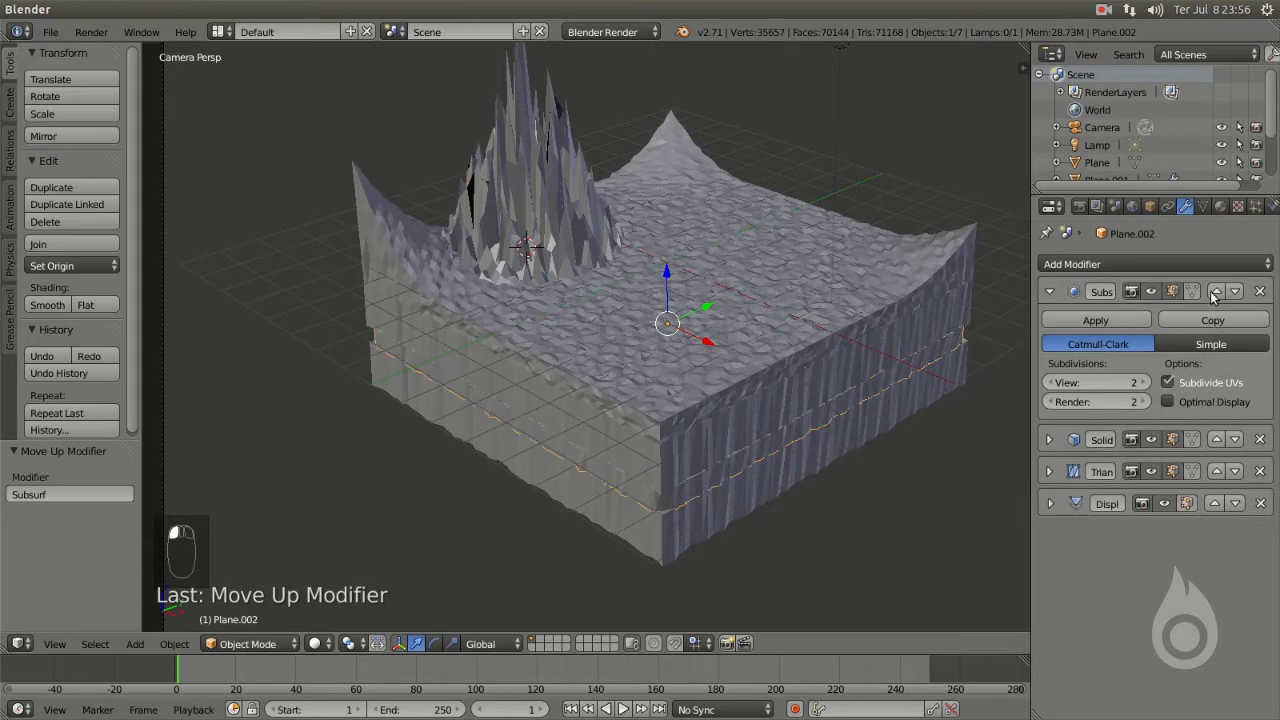
left_click(1205, 344)
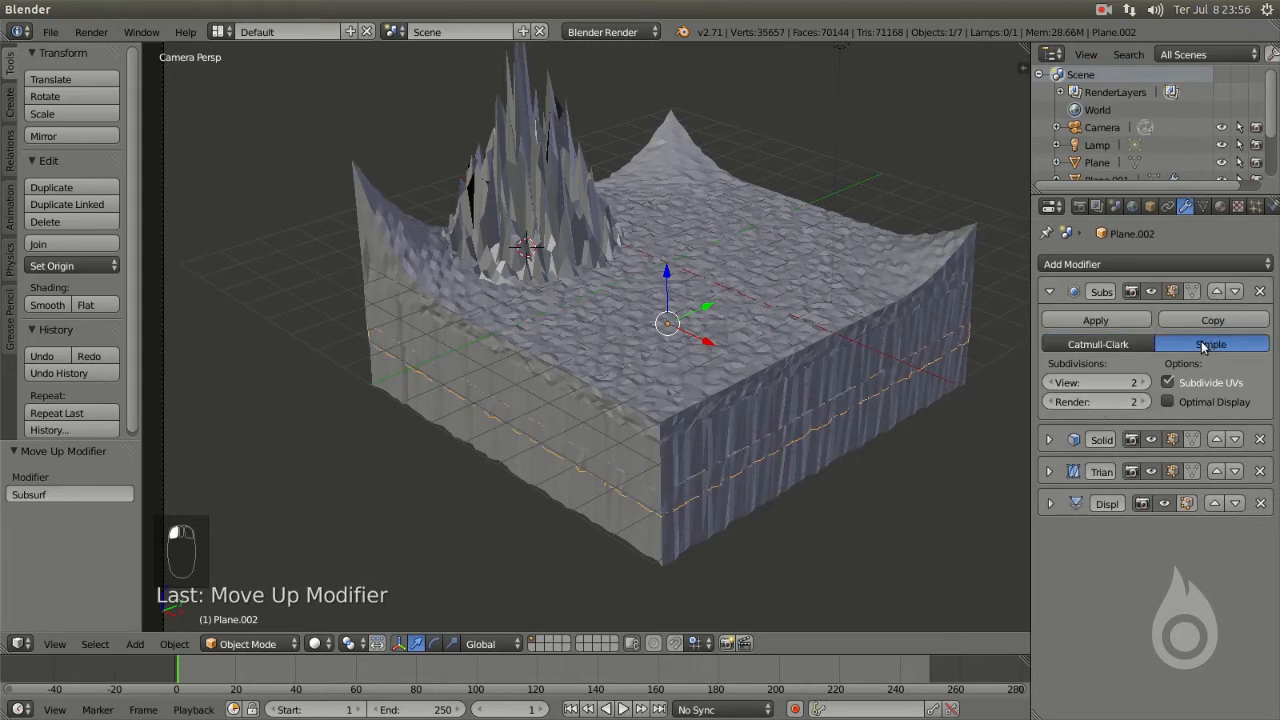
left_click(1098, 344)
left_click(1215, 345)
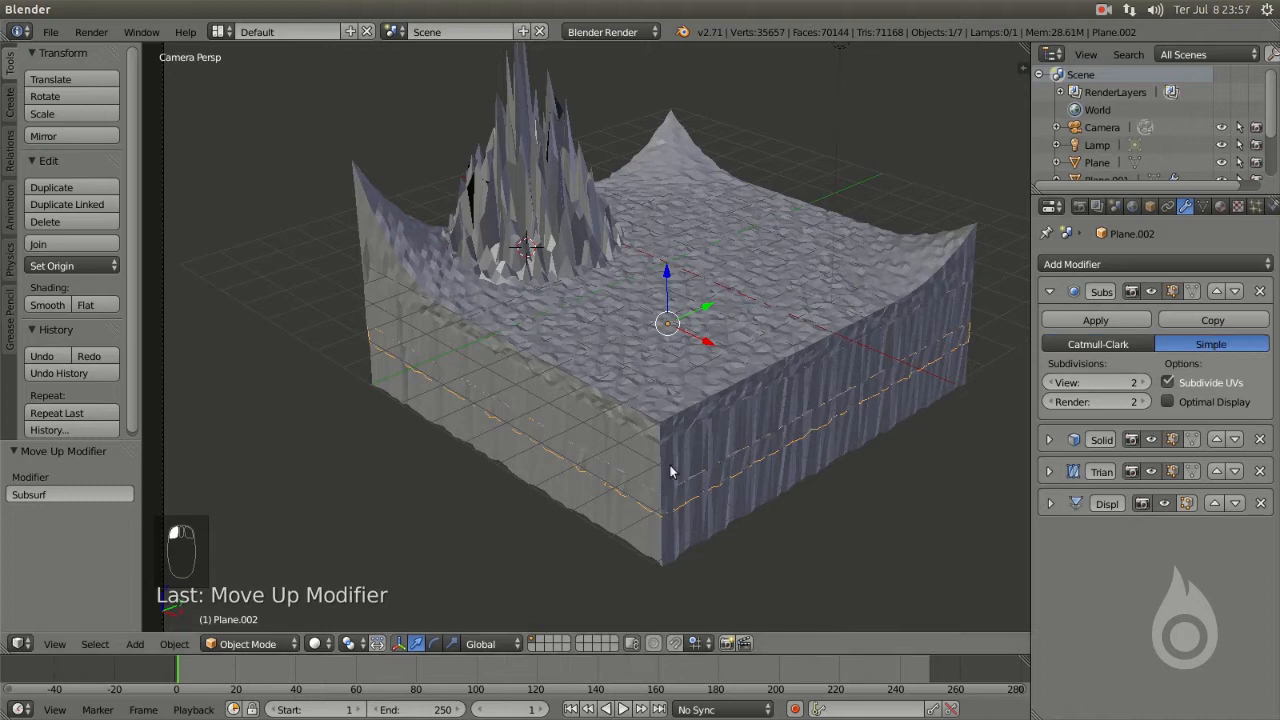
- In Edit Mode, select five neighbouring vertices along the front border of Plane.002's base mesh
key("Tab")
right_click(532, 423)
right_click(559, 437, "shift")
right_click(591, 457, "shift")
right_click(597, 461, "shift")
key("z")
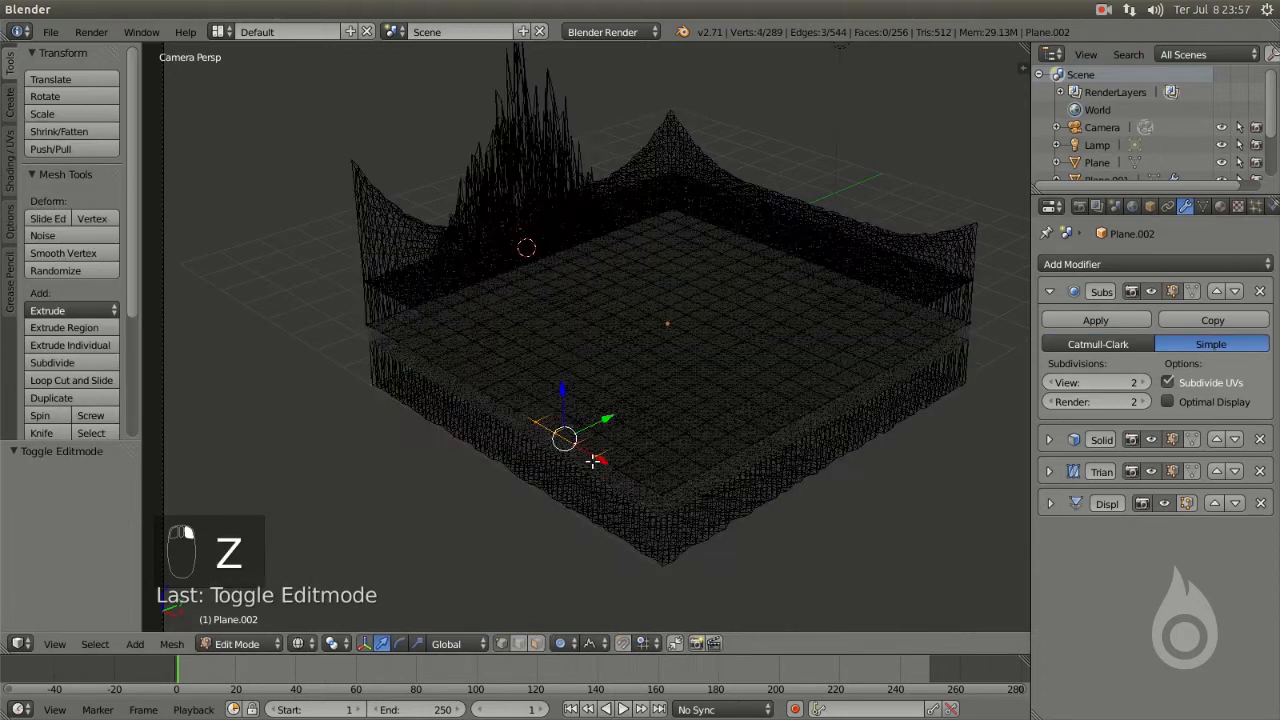
right_click(536, 427)
right_click(554, 431, "shift")
right_click(577, 444, "shift")
right_click(586, 451, "shift")
right_click(599, 459, "shift")
key("z")
key("x")
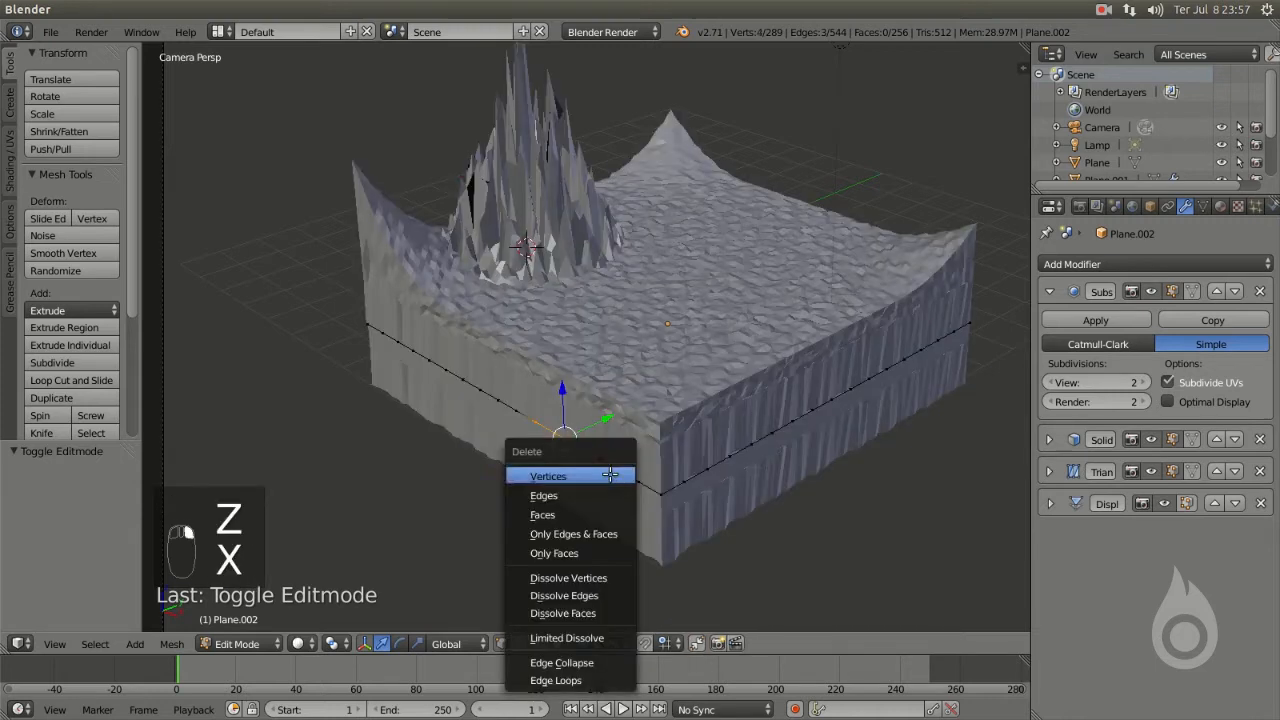
right_click(512, 410, "shift")
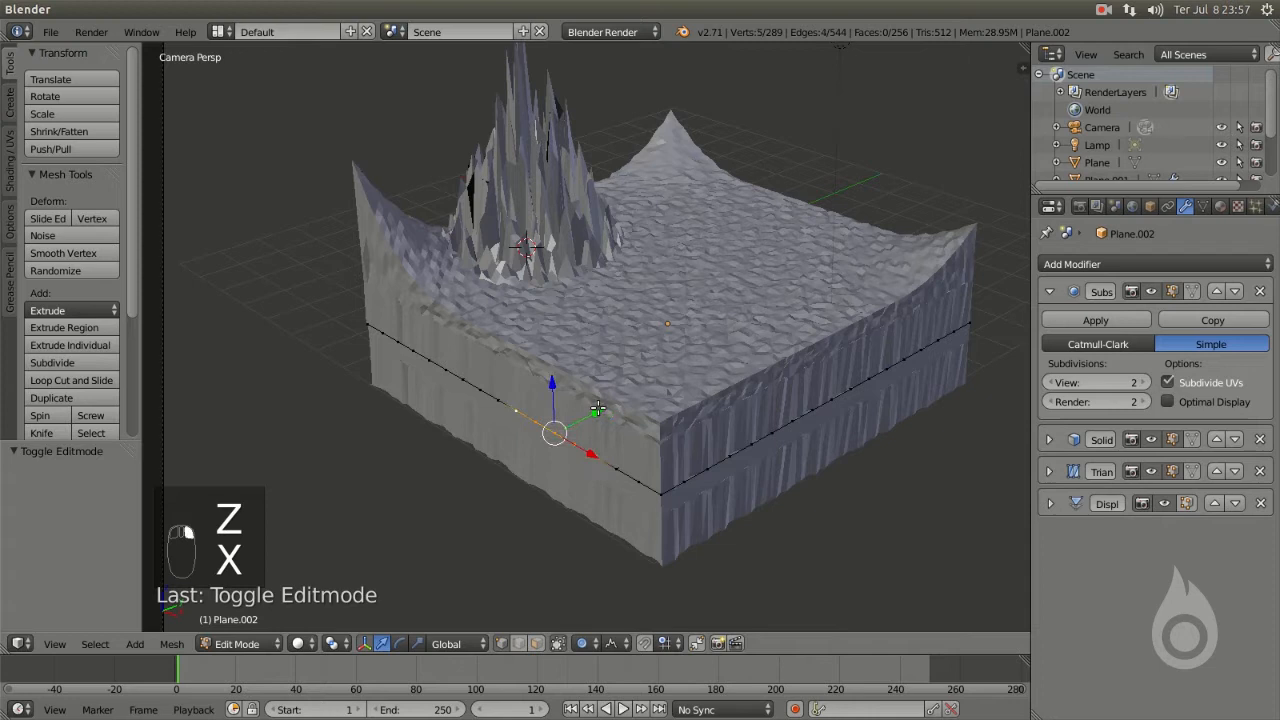
- In right view, extrude the selected edges outward by Y -0.544, Z -0.203, and again by Y -0.304, Z -0.633
key("KP_3")
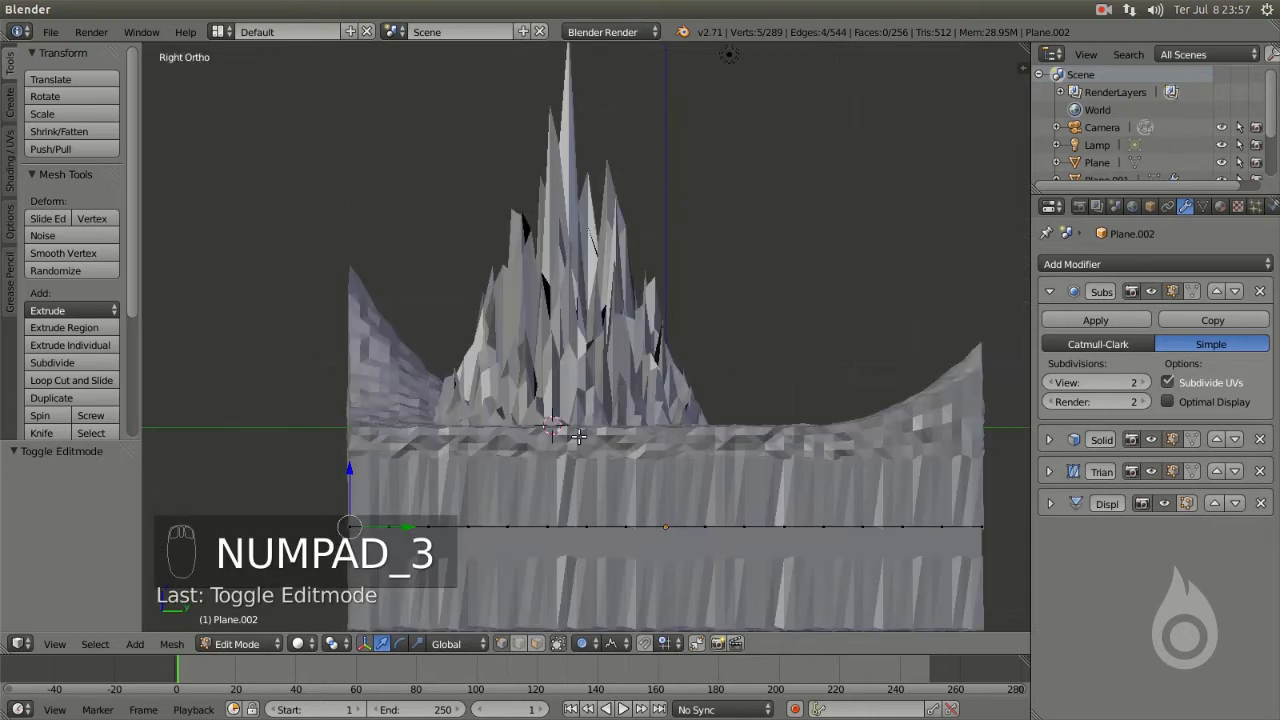
middle_click_drag(578, 435, 736, 323, "shift")
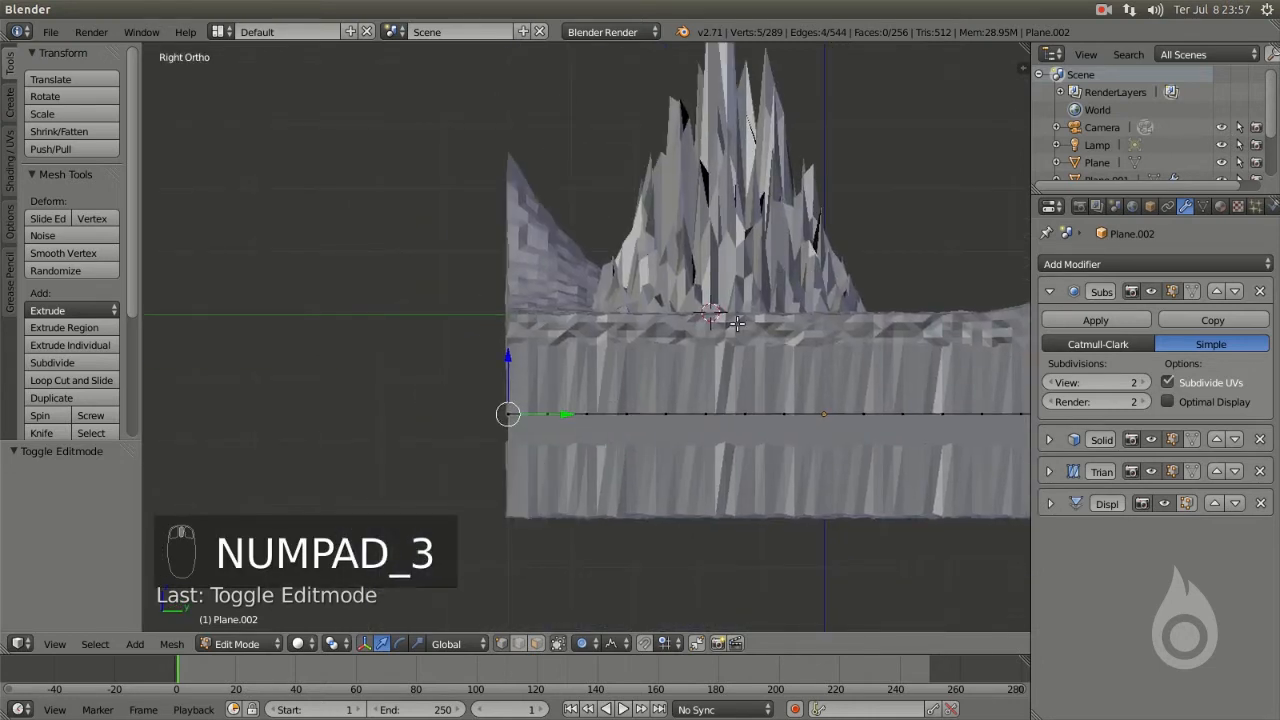
key("e")
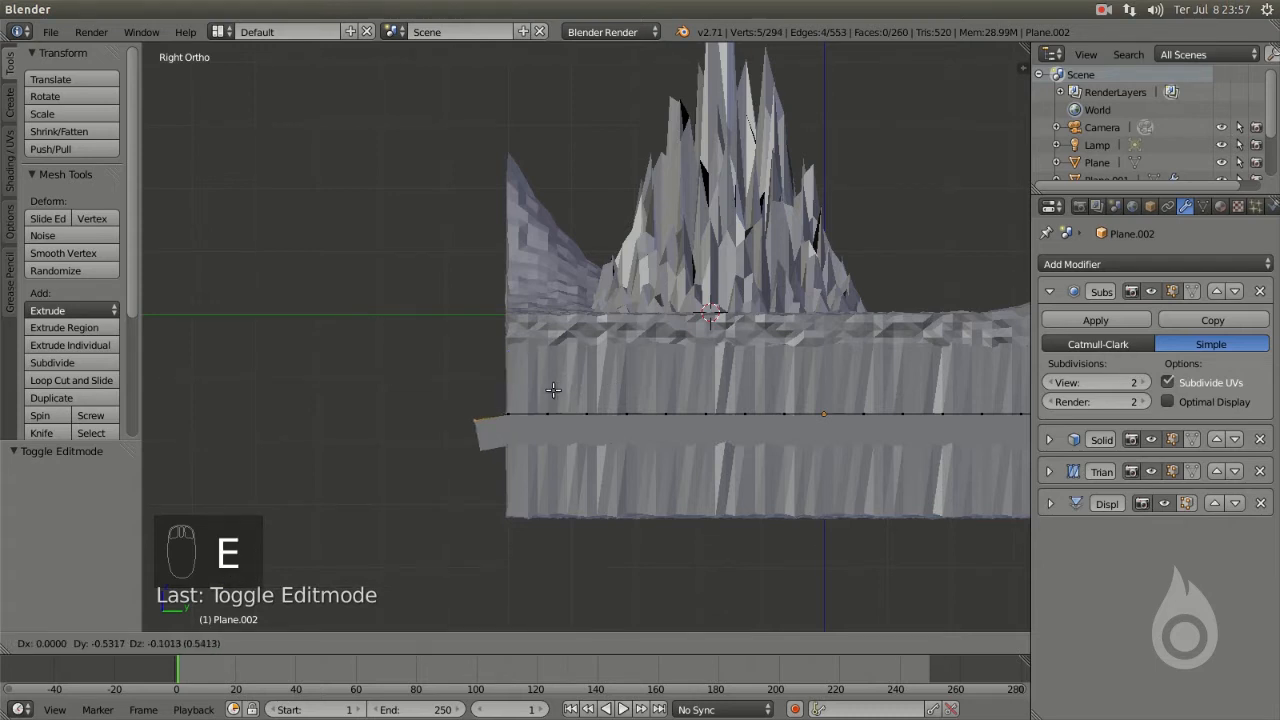
left_click(552, 397)
key("e")
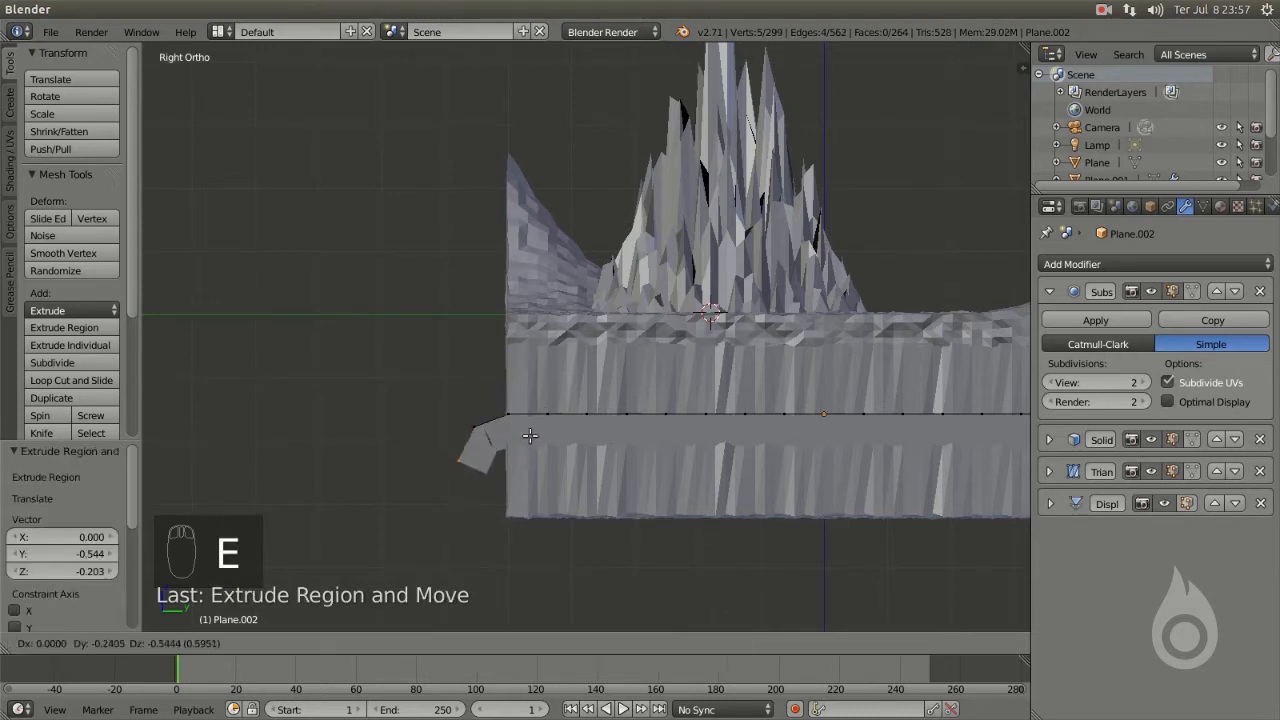
left_click(527, 440)
- Extrude the end edges downward by -3.304 along Z and -0.013 along Y to form a hanging strip
middle_click_drag(527, 440, 542, 286, "shift")
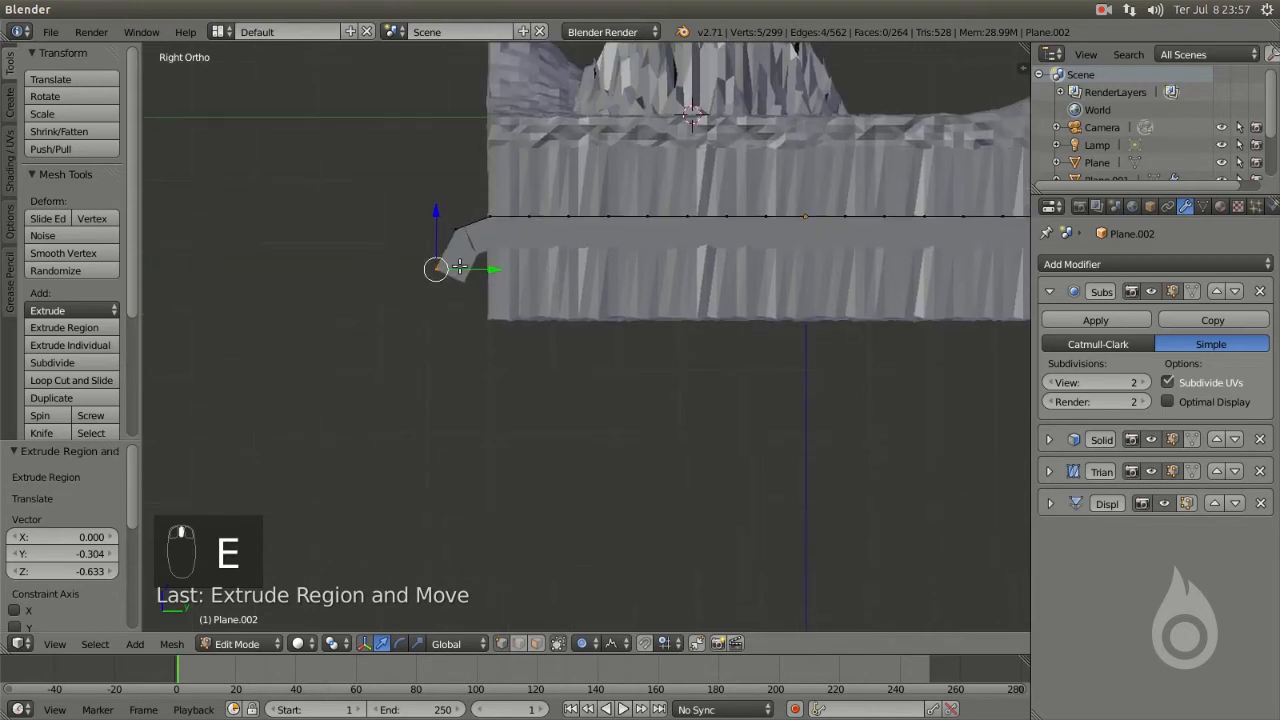
key("e")
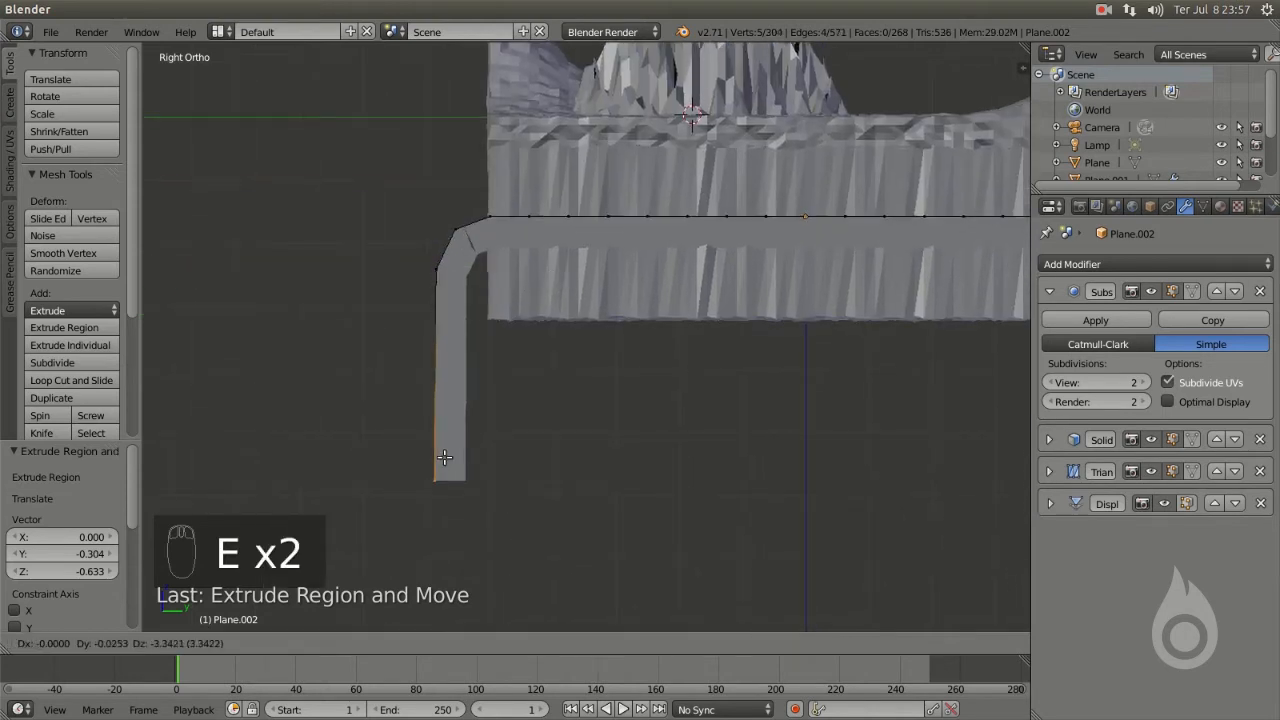
left_click(446, 457)
- Turn off proportional editing and scale the hanging strip's bottom edge to 0.598
middle_click_drag(446, 457, 789, 511)
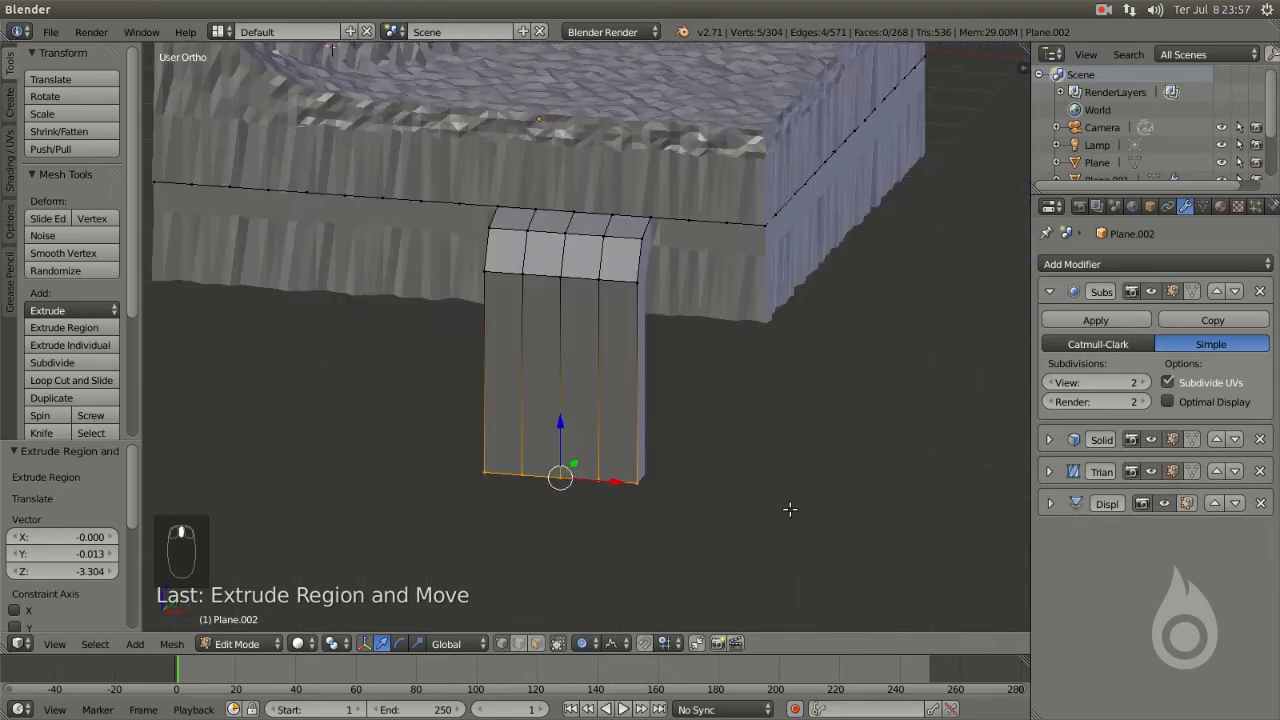
key("s")
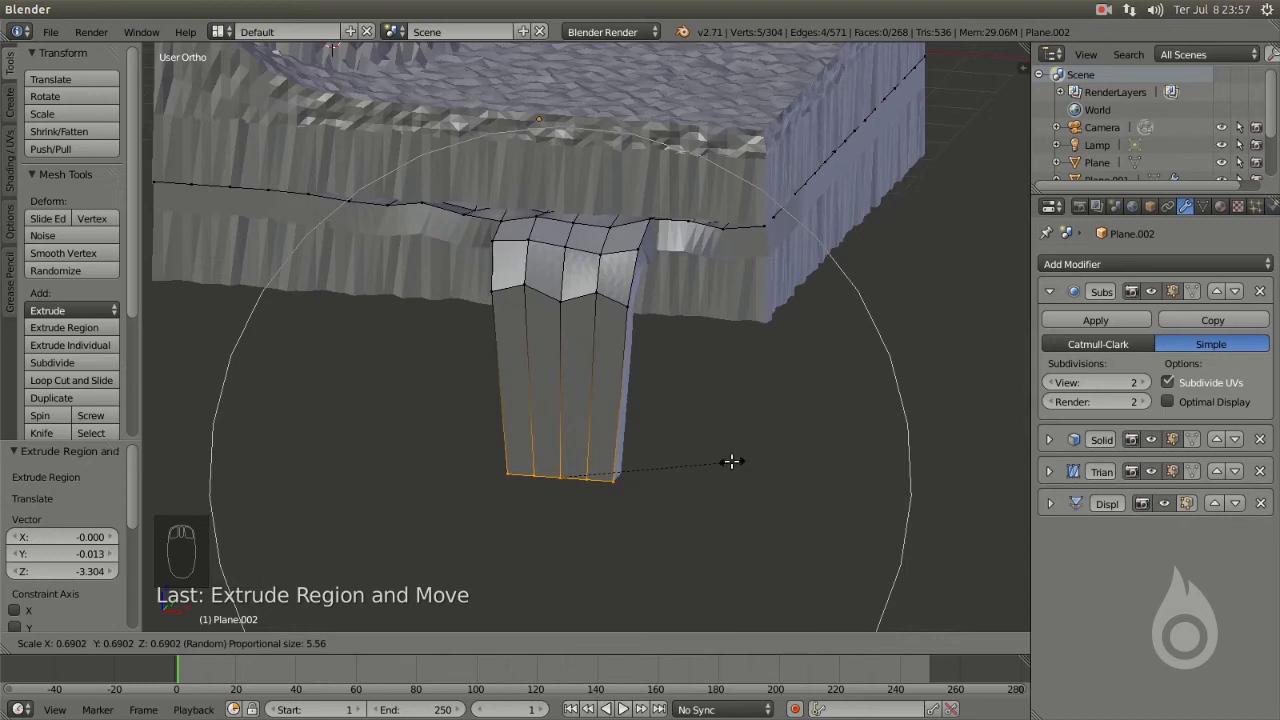
right_click(731, 461)
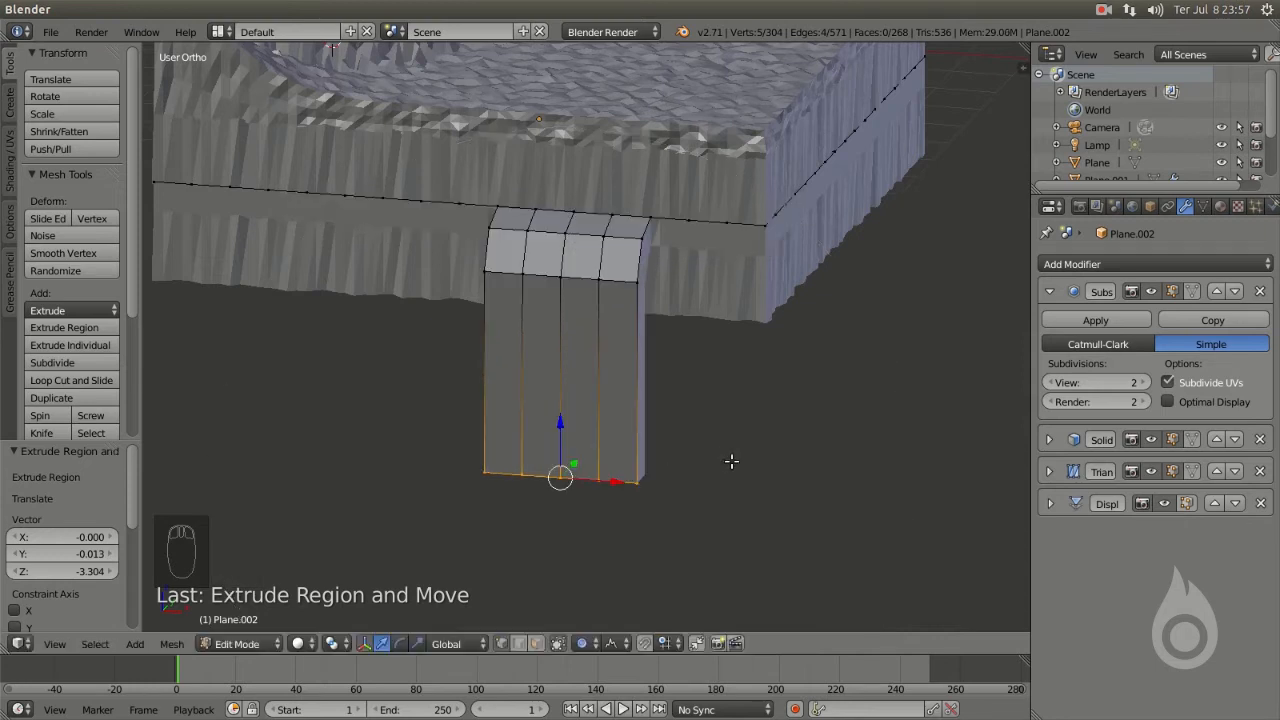
key("o")
key("s")
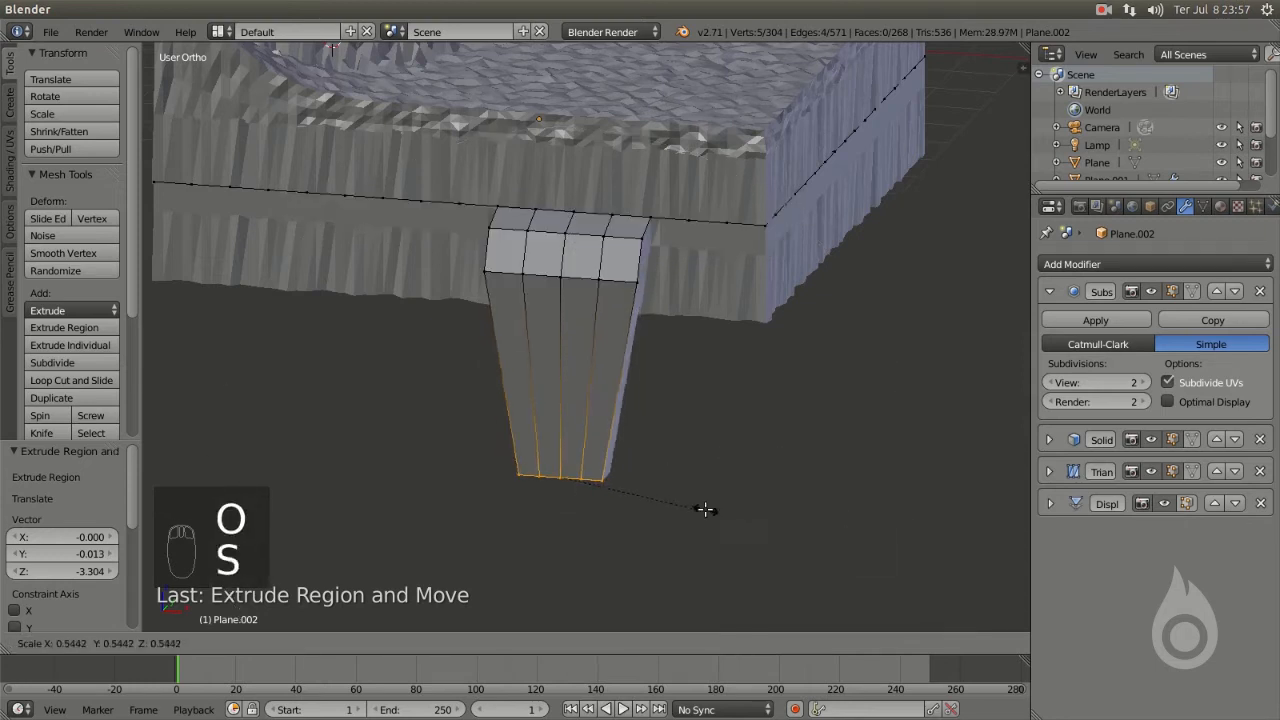
left_click(728, 514)
- Scale the edge loop below the strip's bend to 0.827, narrow the loop above it slightly, and return to Object Mode
right_click(588, 281, "alt")
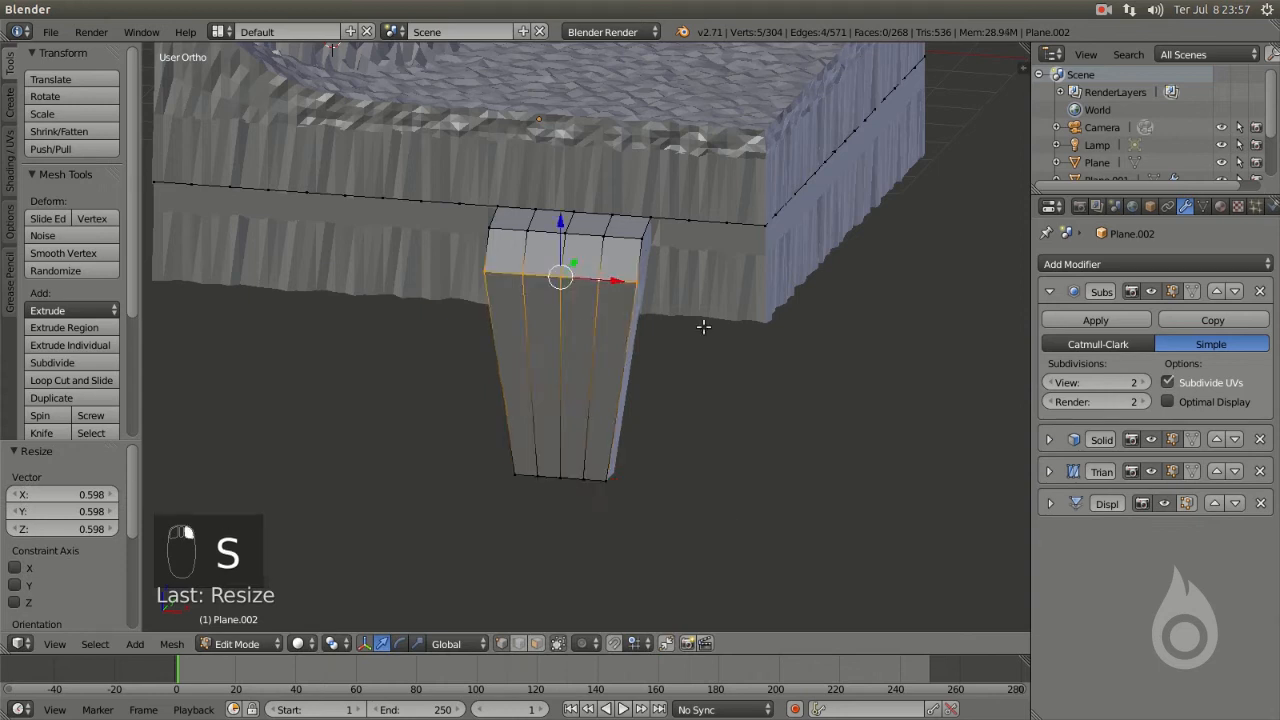
key("s")
left_click(737, 357)
right_click(597, 240, "alt")
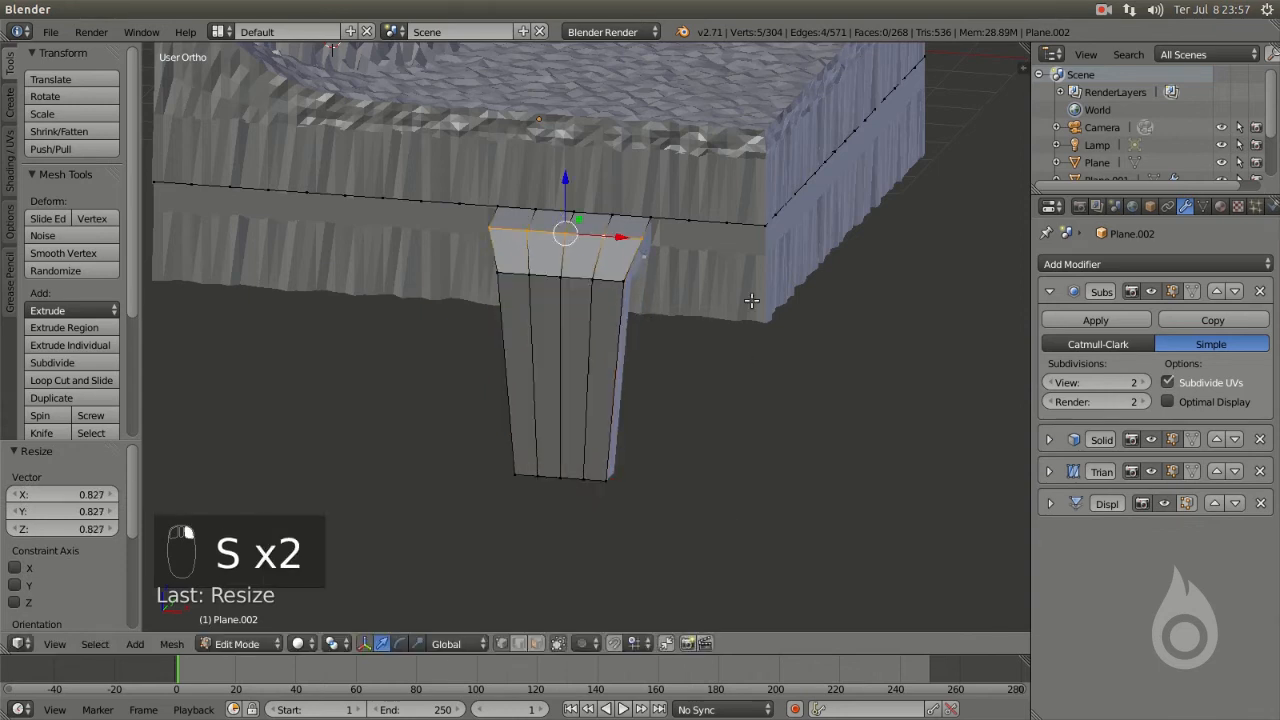
key("s")
left_click(730, 298)
key("Tab")
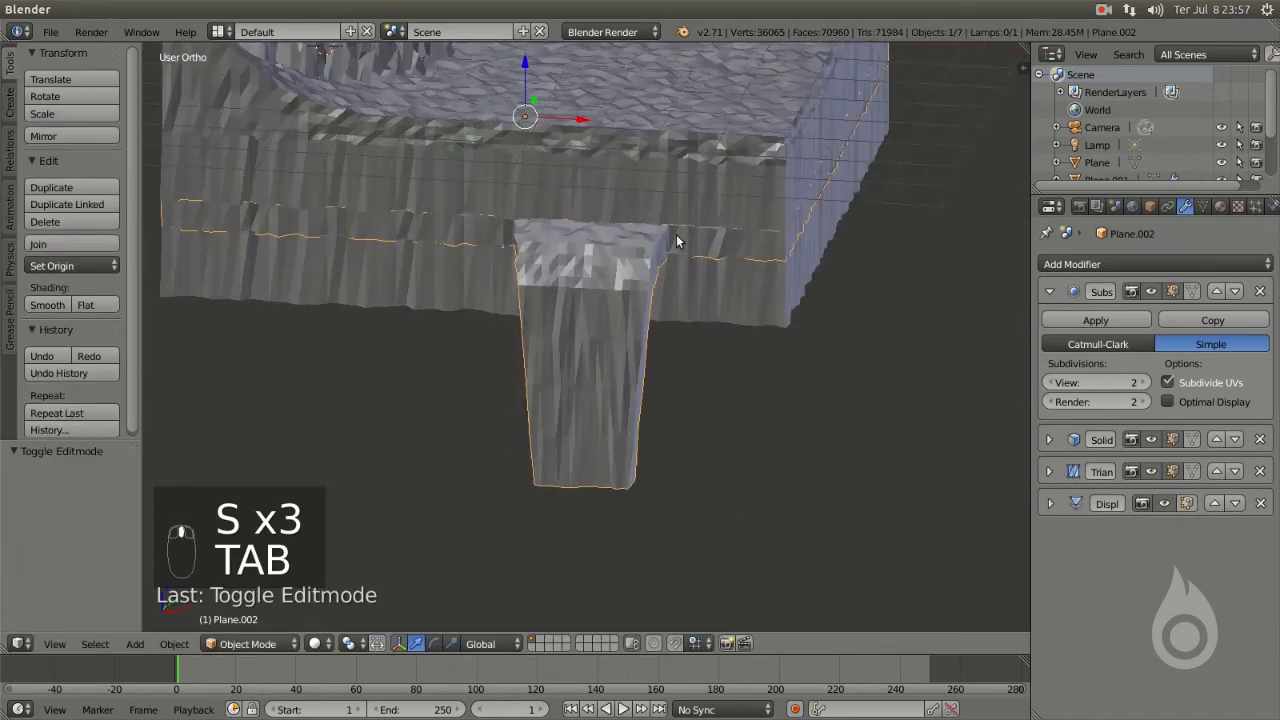
- Lengthen the hanging strip by moving its bottom edge loop down along Z, and return to Object Mode
middle_click_drag(687, 303, 562, 408)
scroll(731, 383, "down", 4)
scroll(562, 408, "up", 2)
key("Tab")
right_click(552, 448, "alt")
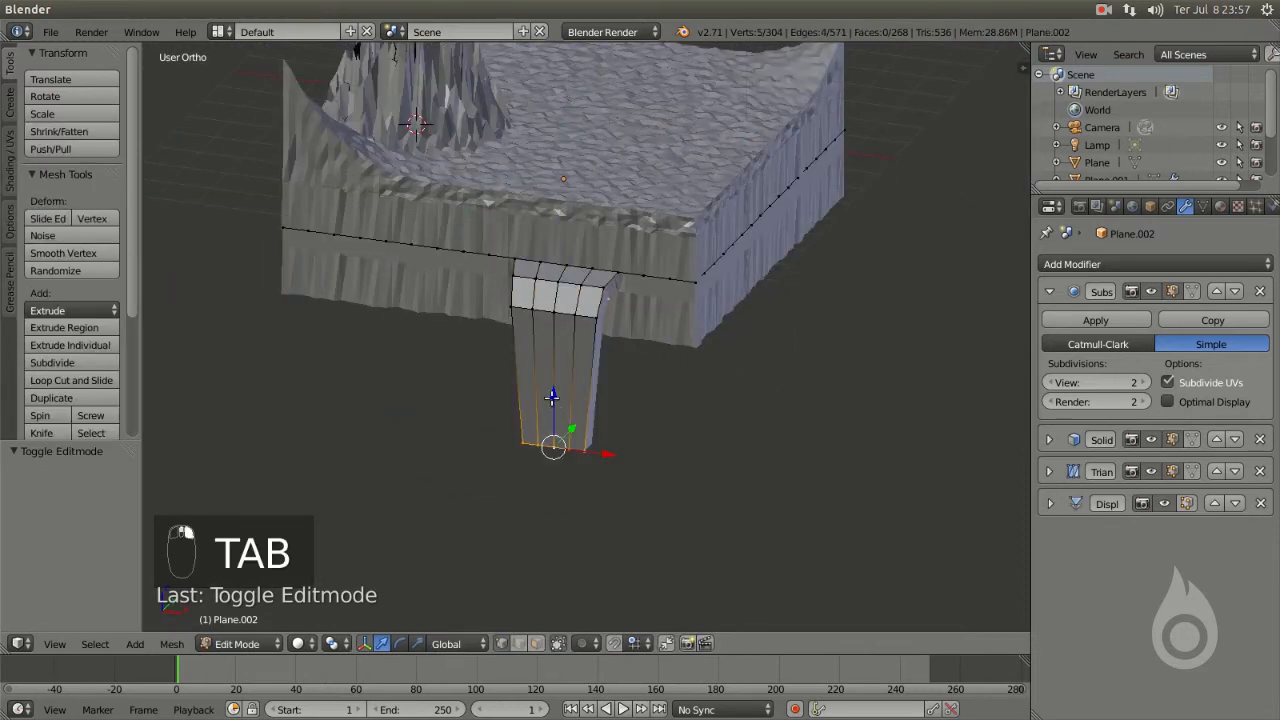
key("g")
key("z")
left_click(548, 458)
key("Tab")
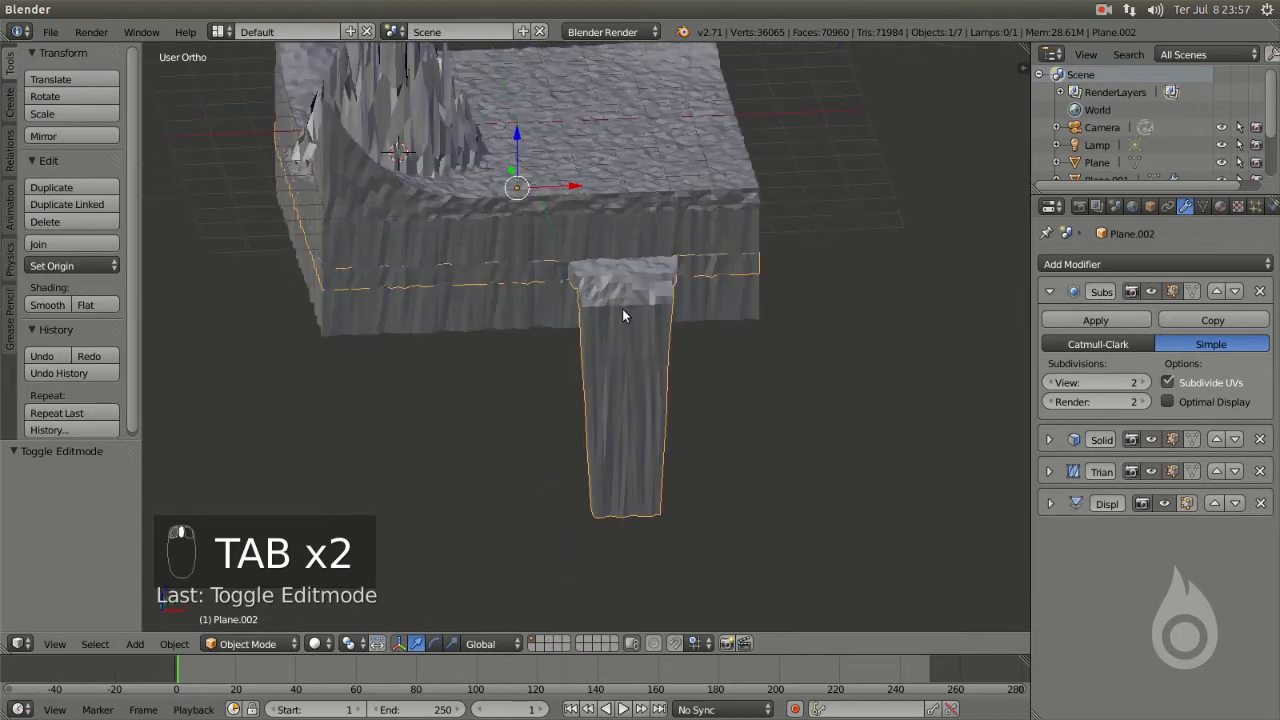
- In wireframe Edit Mode, circle-select the hanging strip together with the adjoining patch of Plane.002's surface
scroll(679, 388, "down", 3)
middle_click_drag(679, 388, 657, 365)
scroll(657, 365, "up", 2)
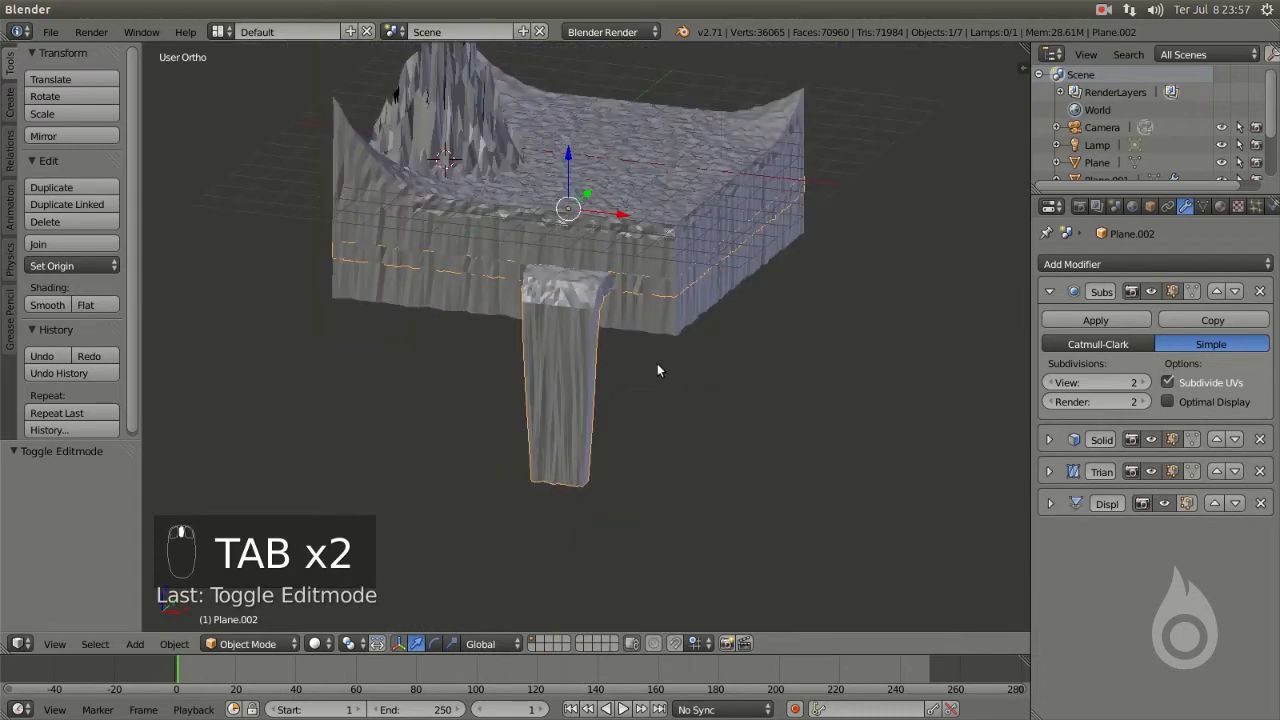
key("Tab")
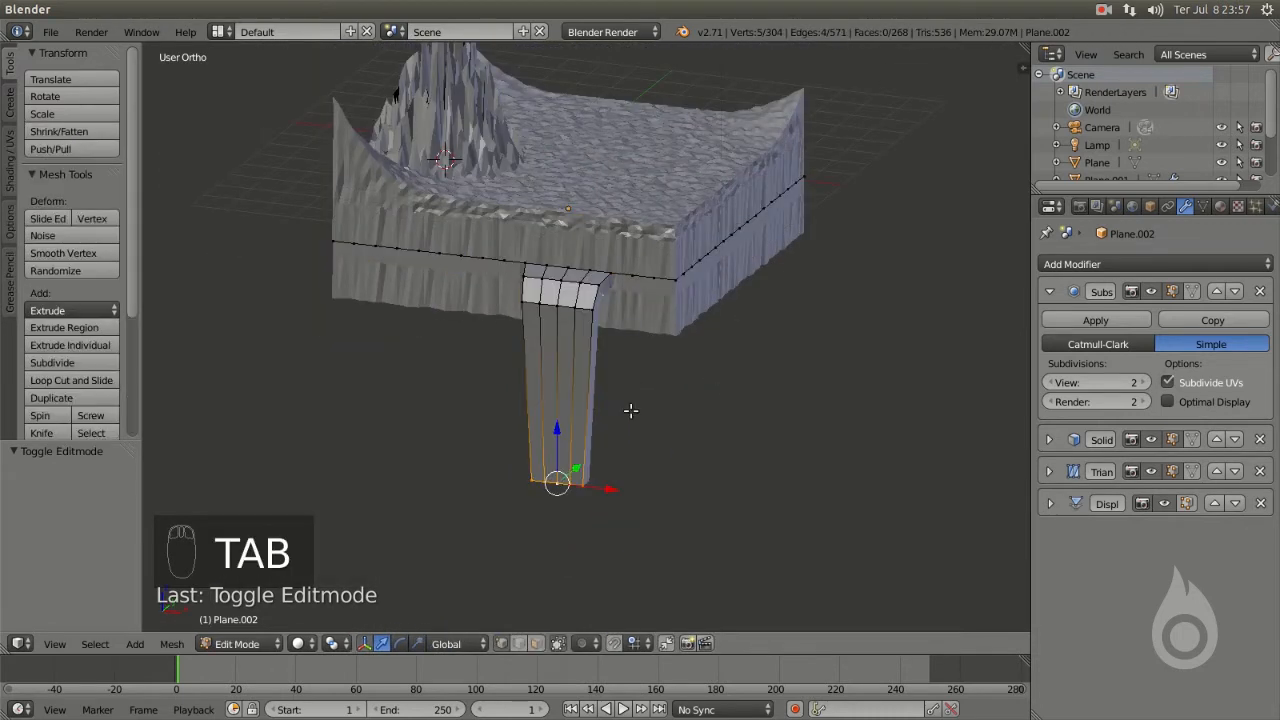
middle_click_drag(630, 410, 574, 391)
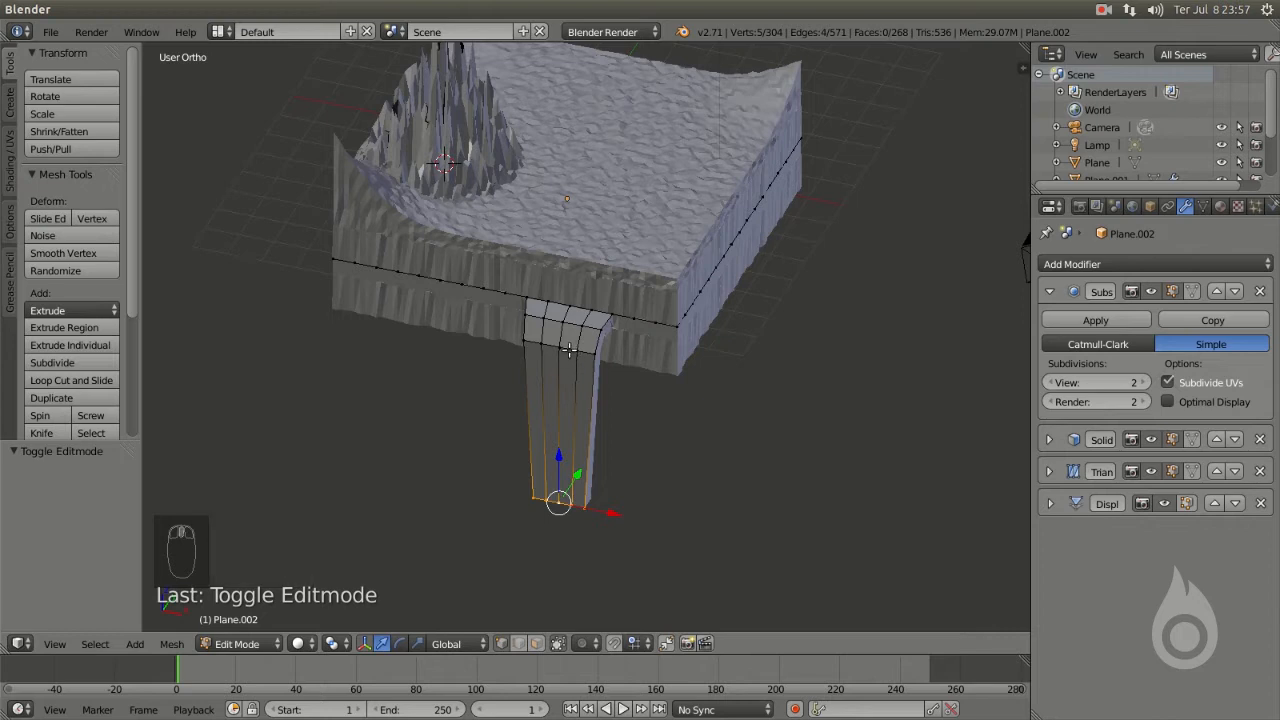
key("l")
scroll(590, 360, "up", 5)
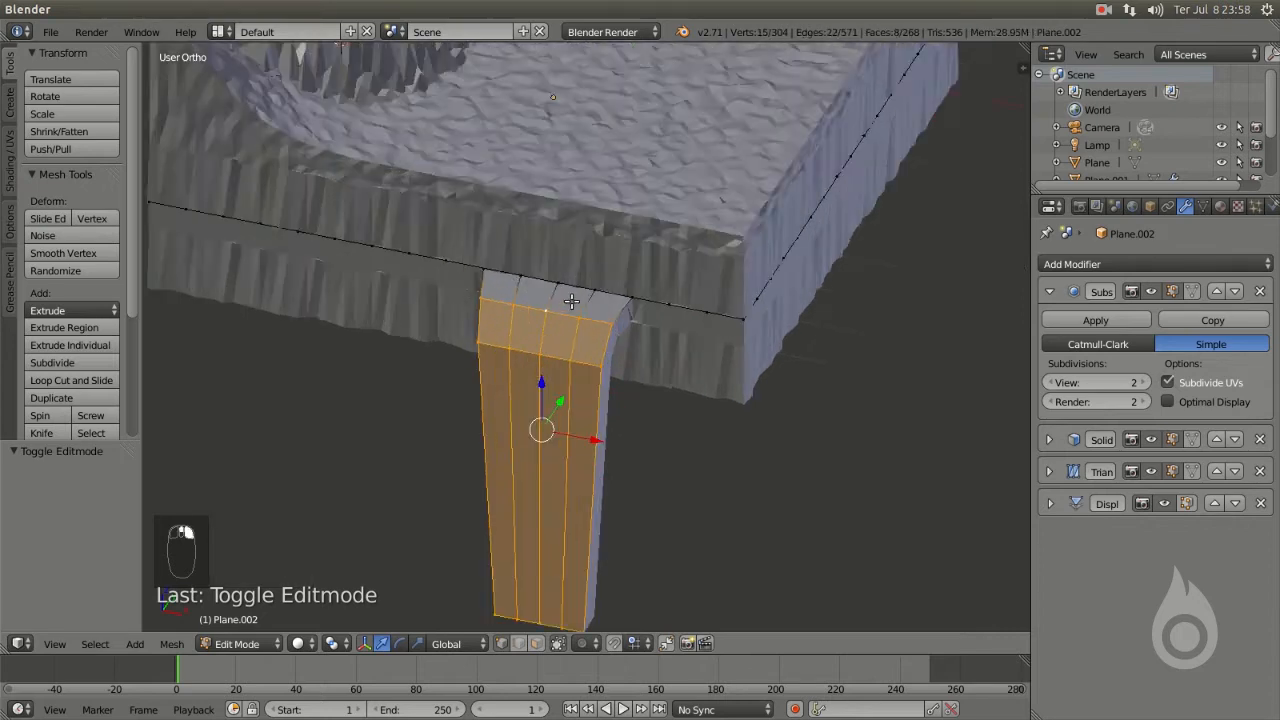
key("z")
middle_click_drag(600, 365, 589, 420)
key("c")
scroll(584, 431, "down", 3)
mouse_move(584, 431)
left_mouse_down()
mouse_move(543, 443)
mouse_move(551, 386)
mouse_move(651, 429)
mouse_move(569, 347)
mouse_move(586, 451)
mouse_move(606, 316)
mouse_move(534, 369)
mouse_move(550, 415)
left_mouse_up()
right_click(609, 383)
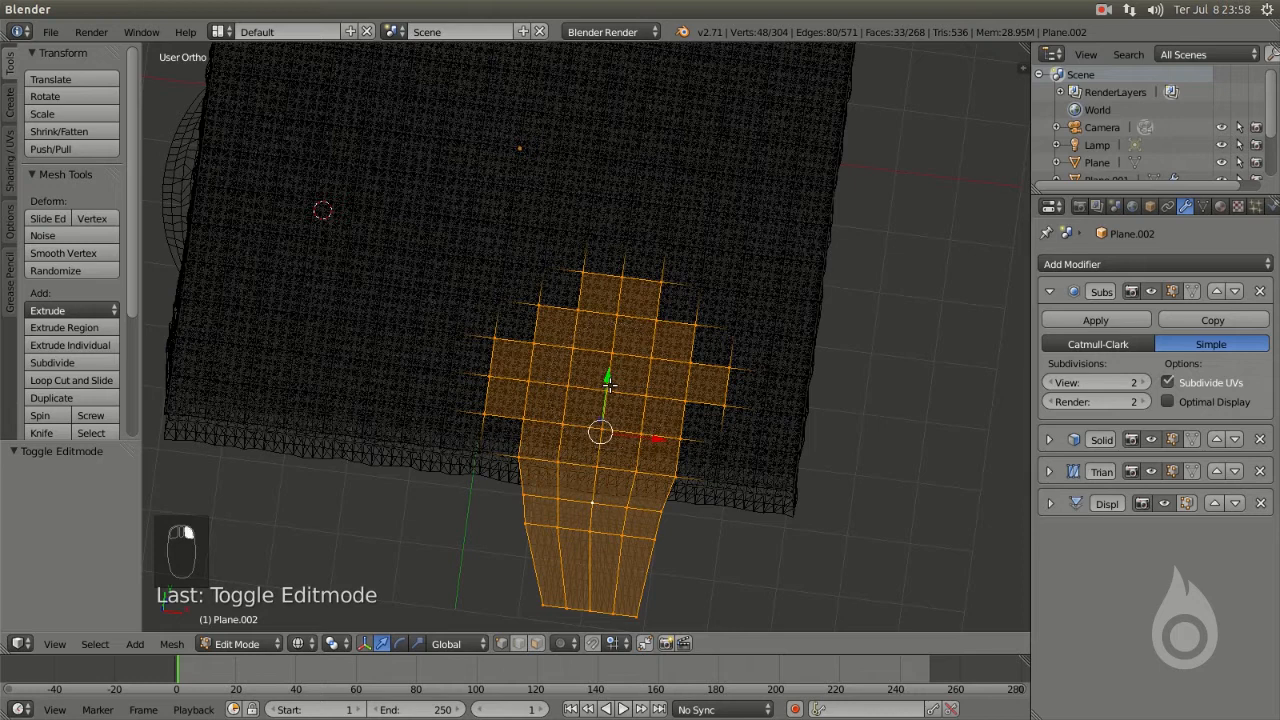
- Switch to face select mode and extend the circle selection over more faces of the adjoining surface patch
key("ctrl+Tab")
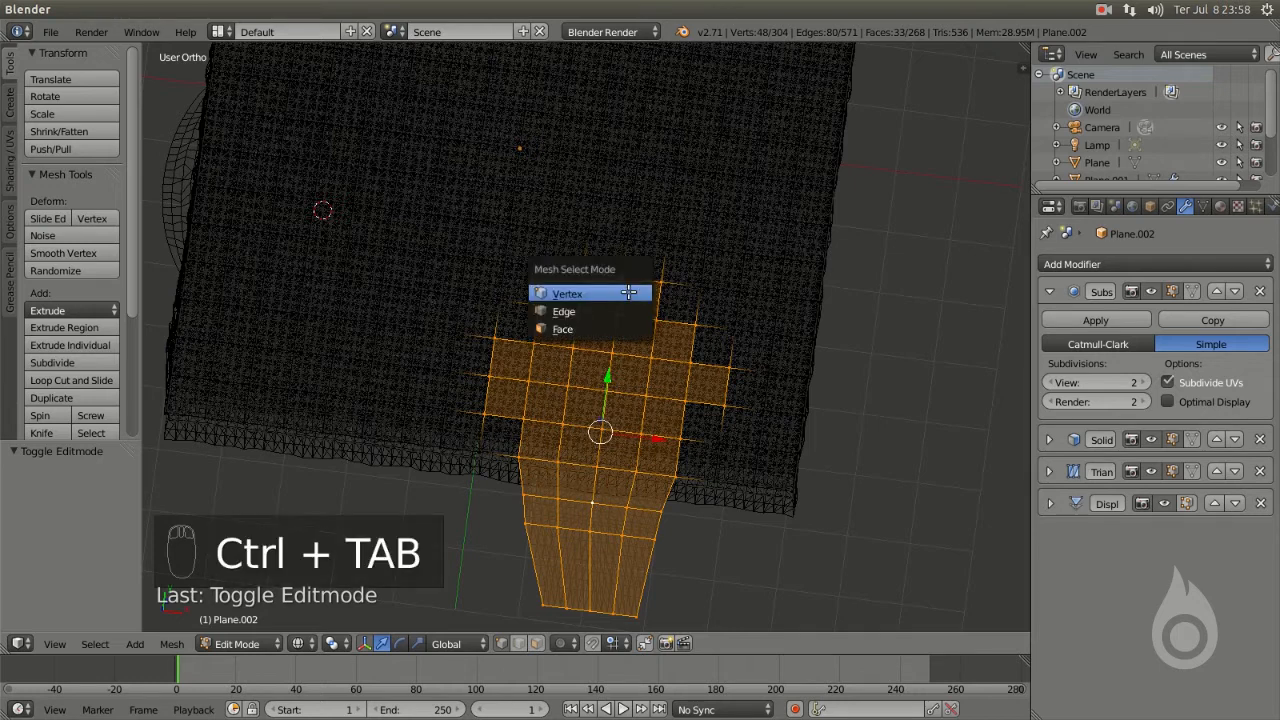
left_click(563, 328)
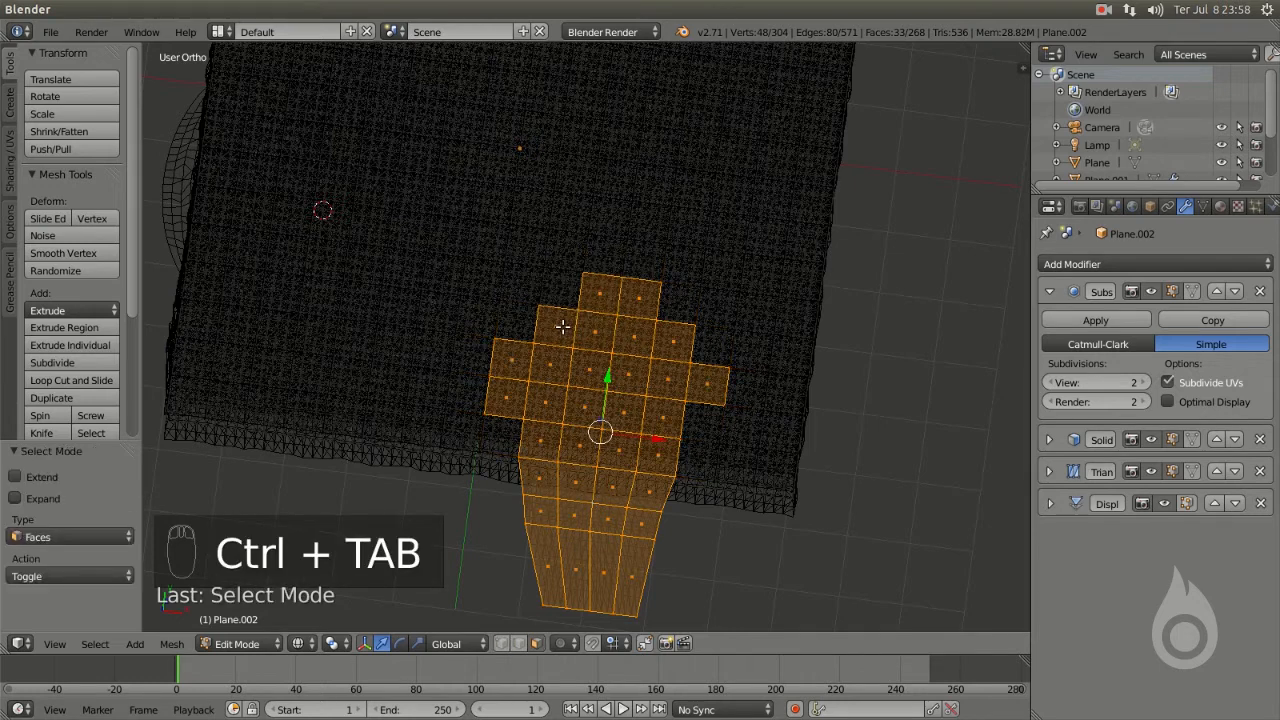
key("c")
mouse_move(545, 430)
left_mouse_down()
mouse_move(557, 314)
mouse_move(543, 457)
mouse_move(645, 400)
mouse_move(643, 418)
mouse_move(663, 343)
mouse_move(651, 300)
mouse_move(569, 277)
mouse_move(510, 340)
mouse_move(530, 295)
mouse_move(694, 287)
mouse_move(683, 243)
mouse_move(686, 368)
mouse_move(645, 371)
mouse_move(631, 357)
left_mouse_up()
scroll(632, 357, "down", 4)
- Duplicate the selected strip and surface faces in place, in solid shading
key("z")
middle_click_drag(632, 357, 598, 225)
scroll(620, 260, "up", 2)
middle_click_drag(676, 300, 663, 331)
key("z")
key("z")
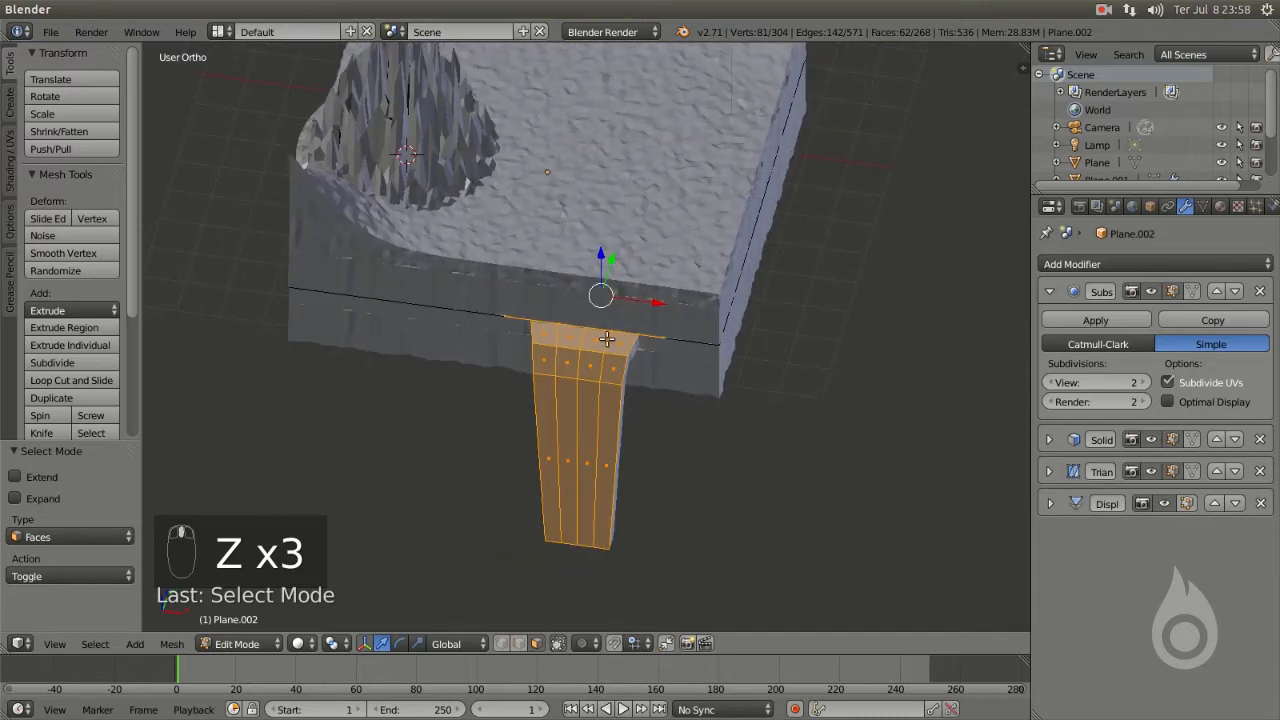
key("shift+d")
right_click(604, 250)
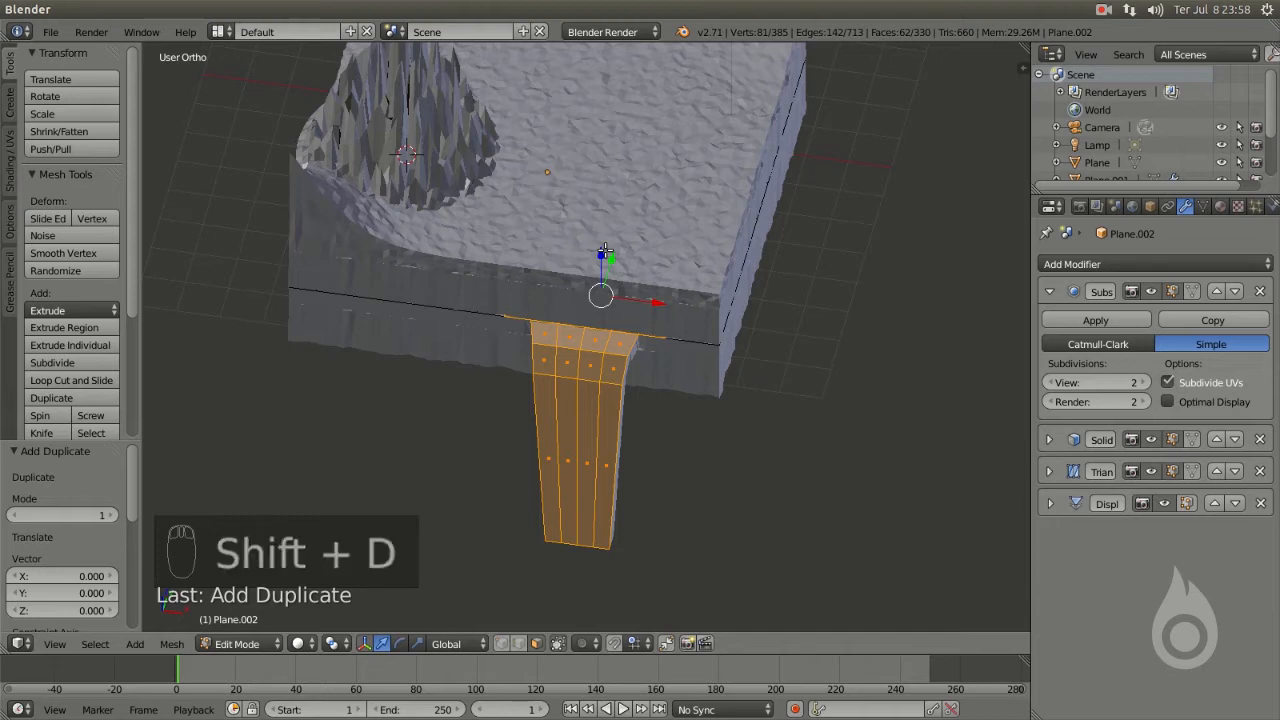
- Separate the duplicated strip and surface faces into their own object and return to Object Mode with it selected
key("p")
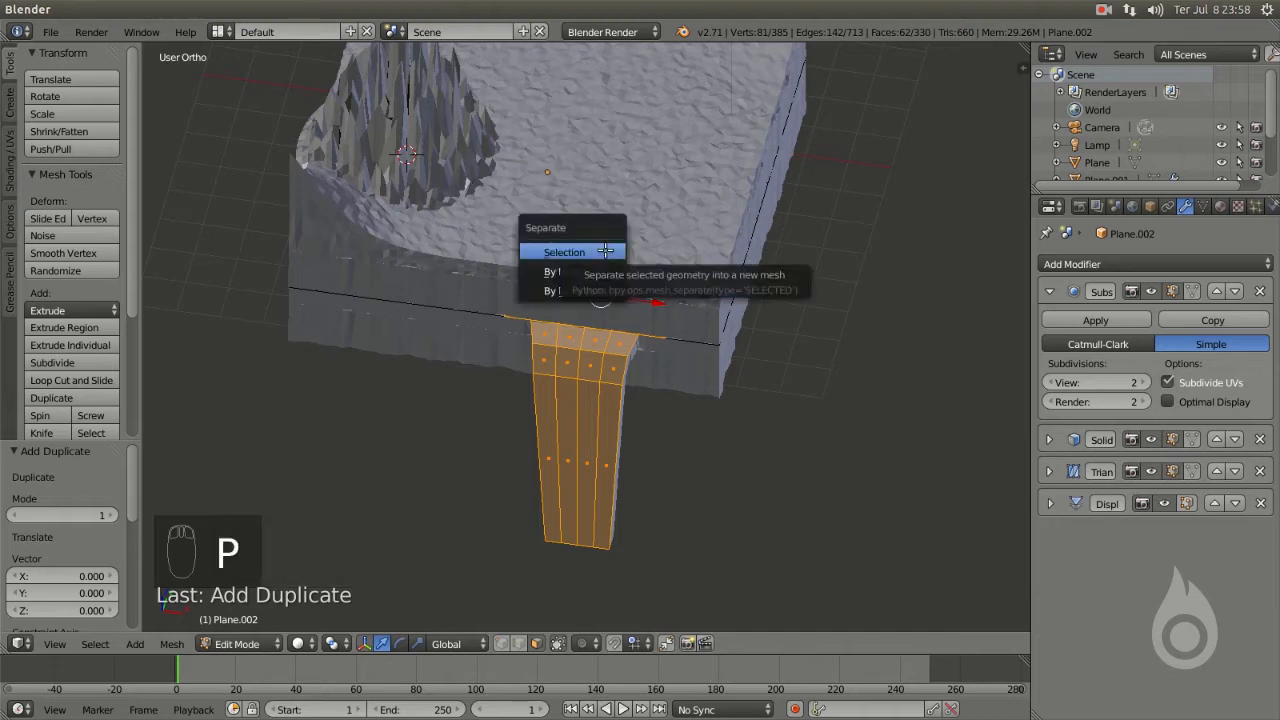
left_click(605, 251)
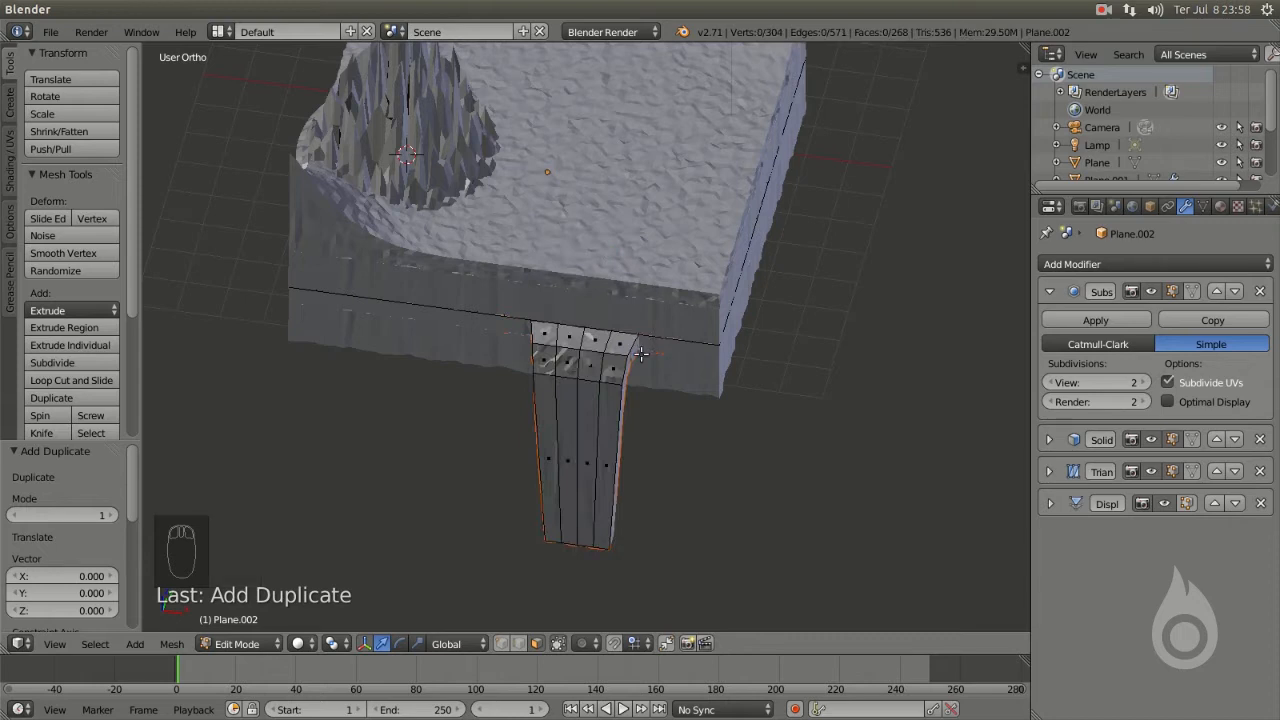
key("Tab")
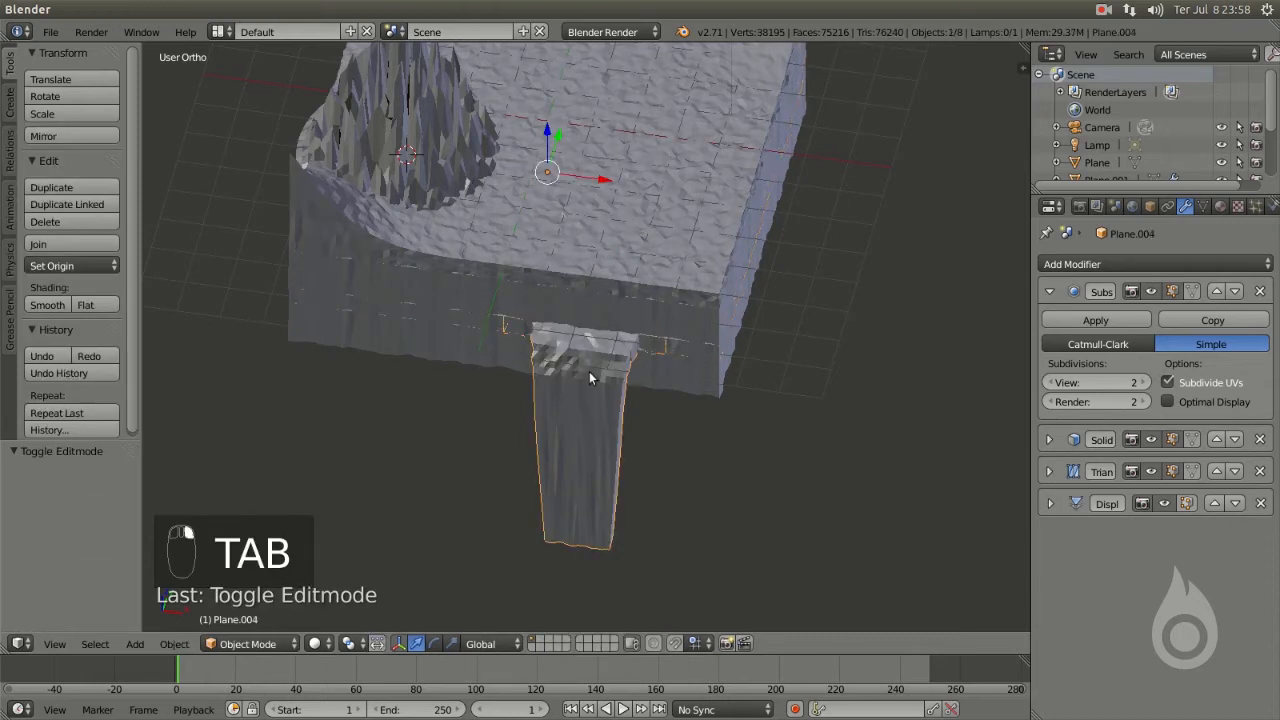
key("g")
right_click(952, 363)
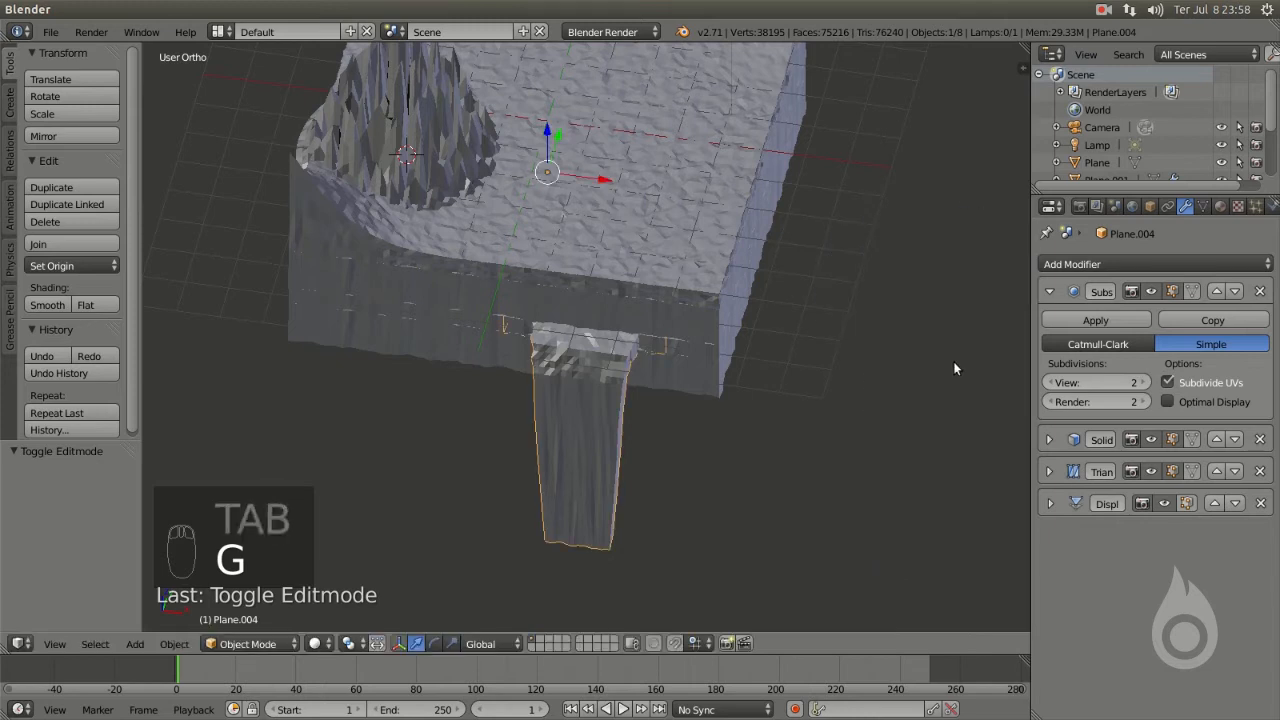
- In top view, rotate the separated strip object by -90° and place it with its strip overhanging the block's +X side
key("KP_7")
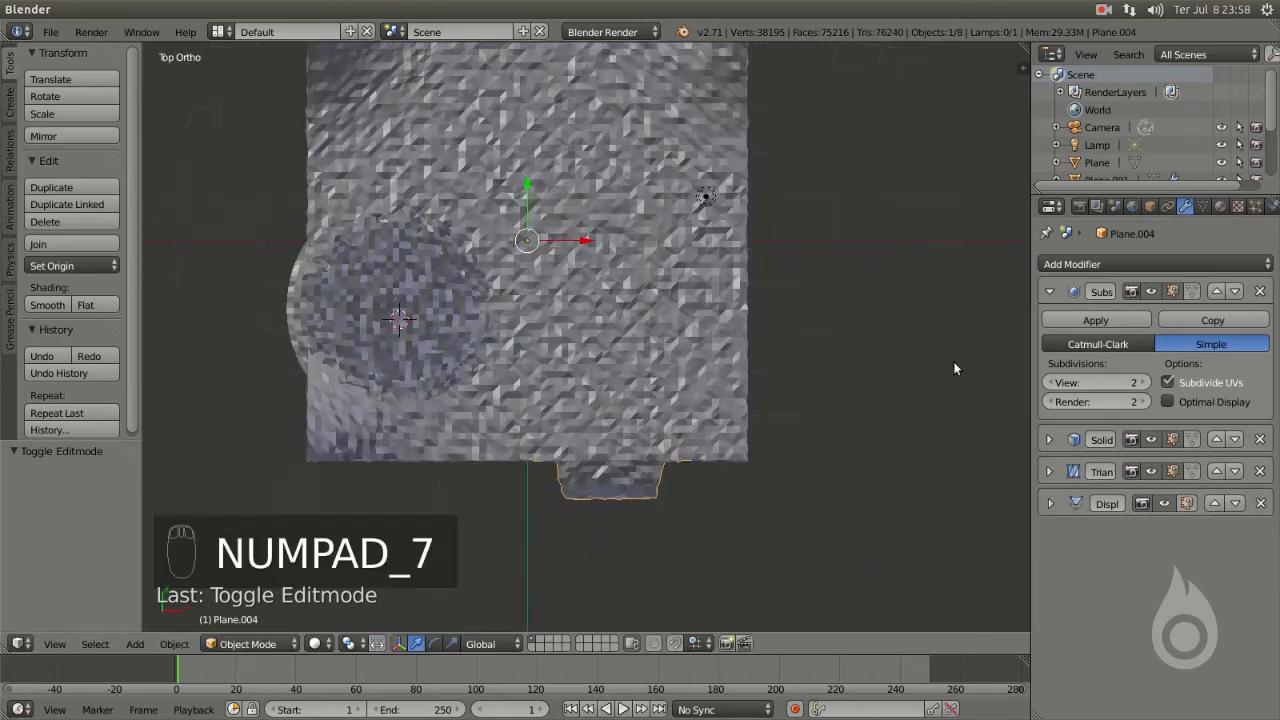
scroll(883, 385, "up", 1)
key("g")
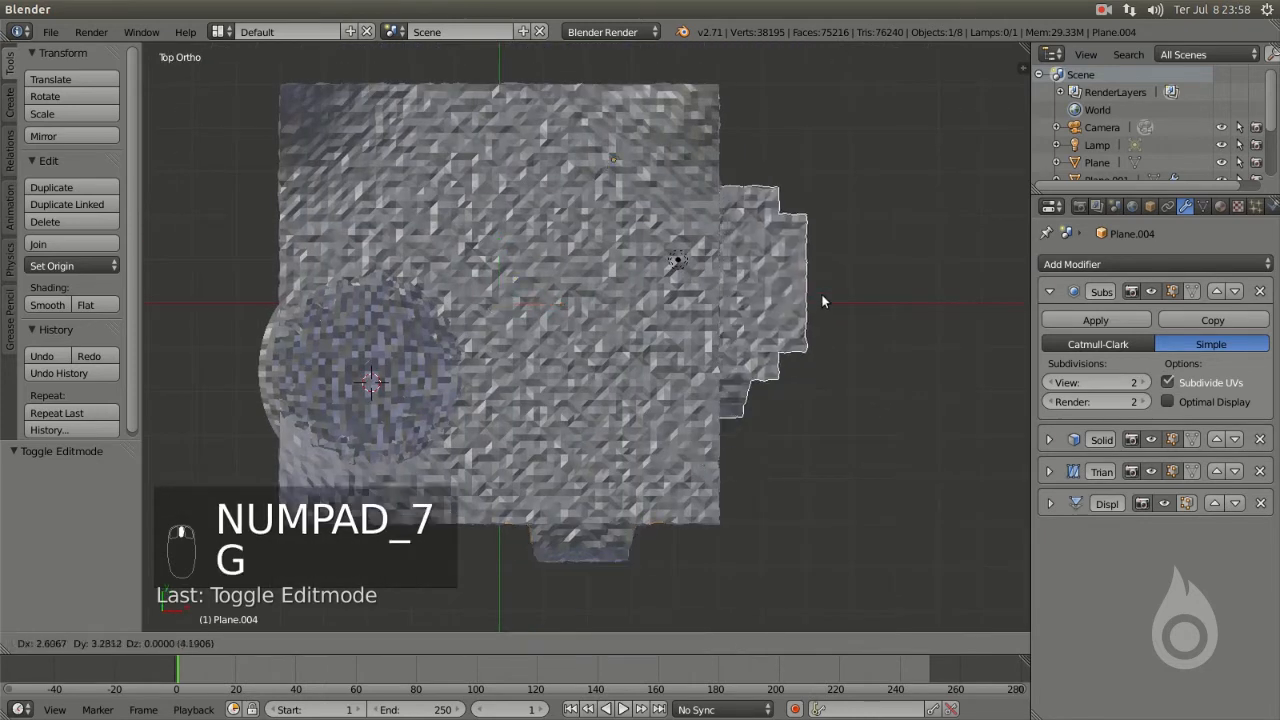
left_click(777, 244)
key("r")
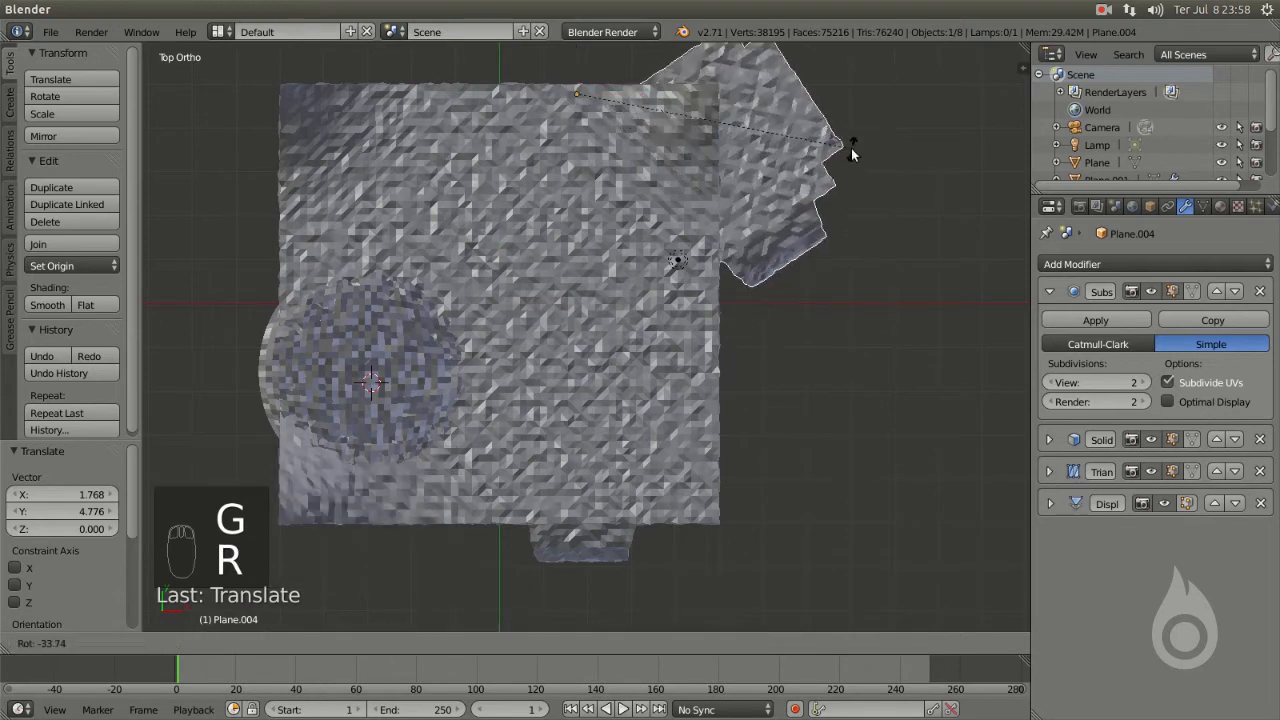
key("minus")
key("9")
key("0")
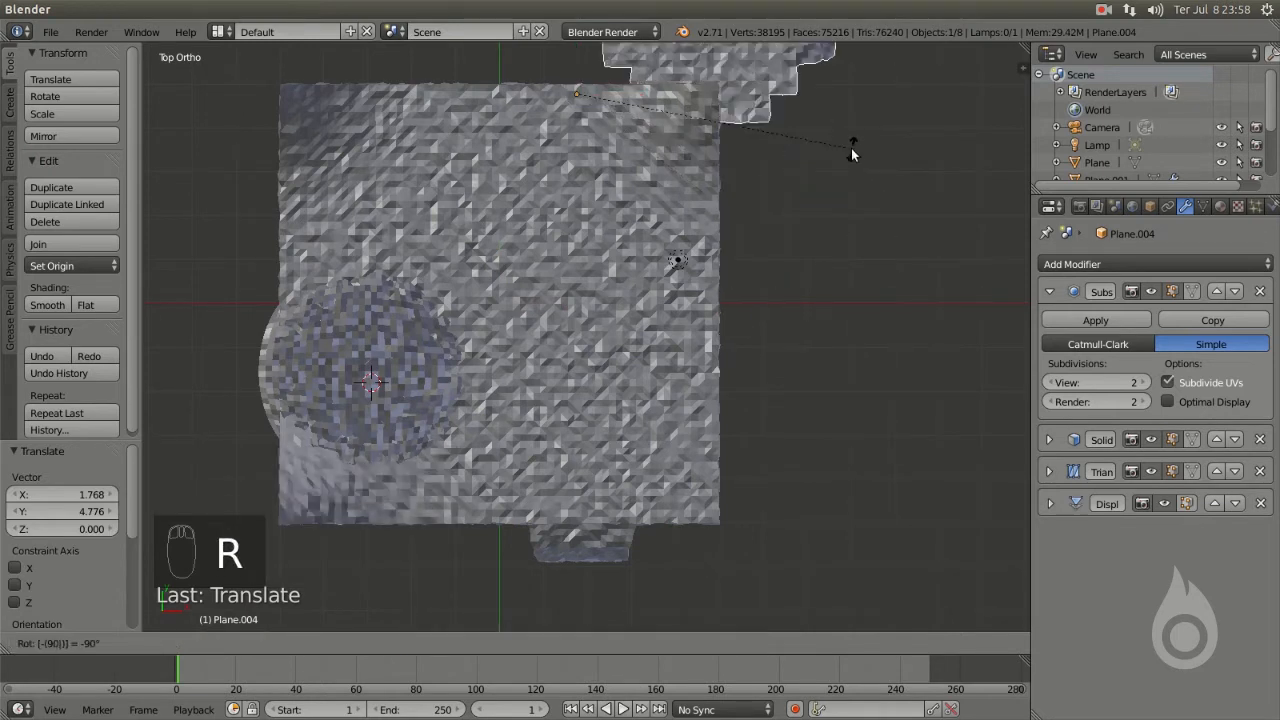
left_click(851, 148)
key("g")
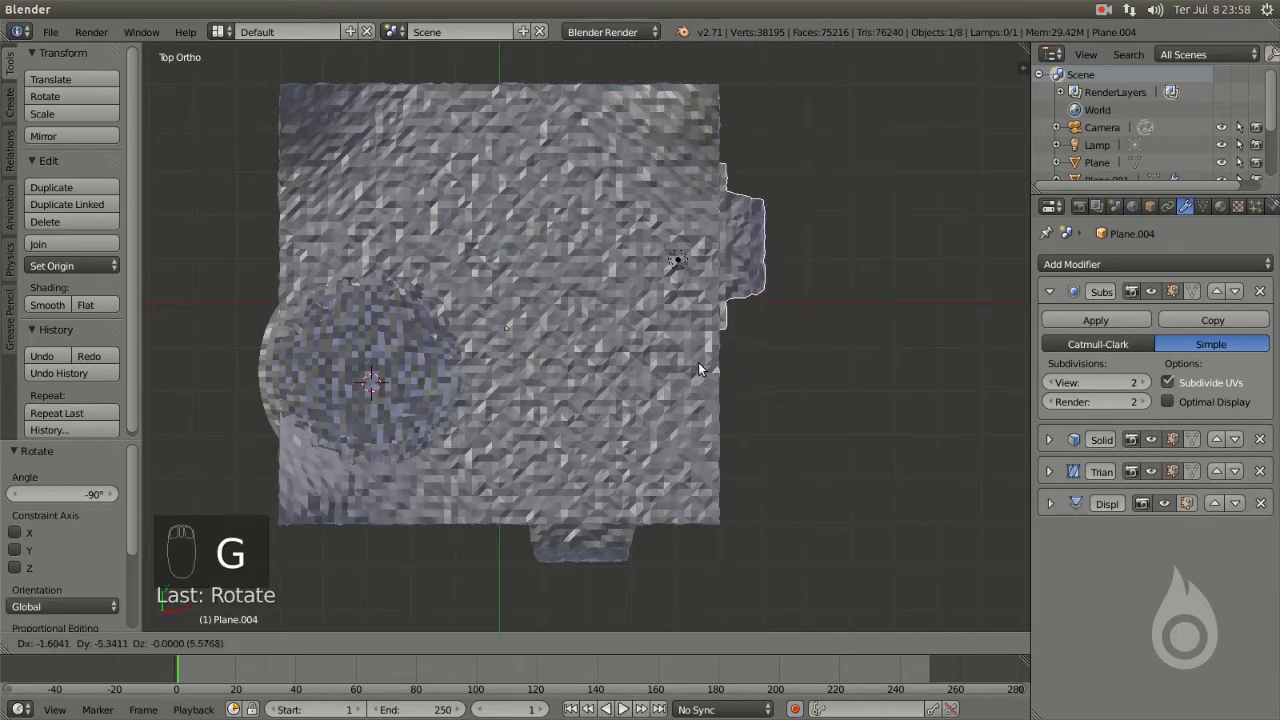
left_click(695, 364)
- Raise the rotated strip object about 1.586 along Z, up to the surface of the top slab
key("KP_3")
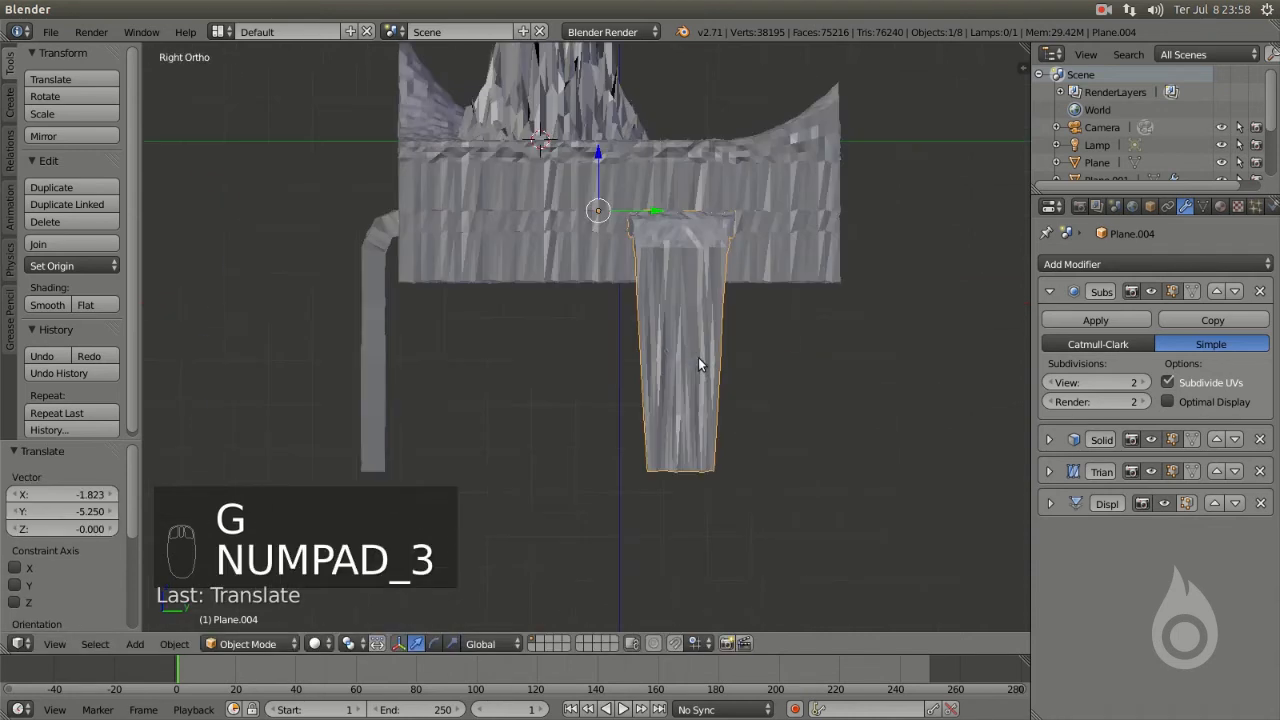
middle_click_drag(664, 277, 619, 414, "shift")
left_click_drag(556, 304, 572, 226)
scroll(619, 282, "up", 2)
middle_click_drag(619, 282, 633, 346)
scroll(650, 360, "up", 2)
scroll(790, 308, "down", 3)
middle_click_drag(773, 307, 682, 363)
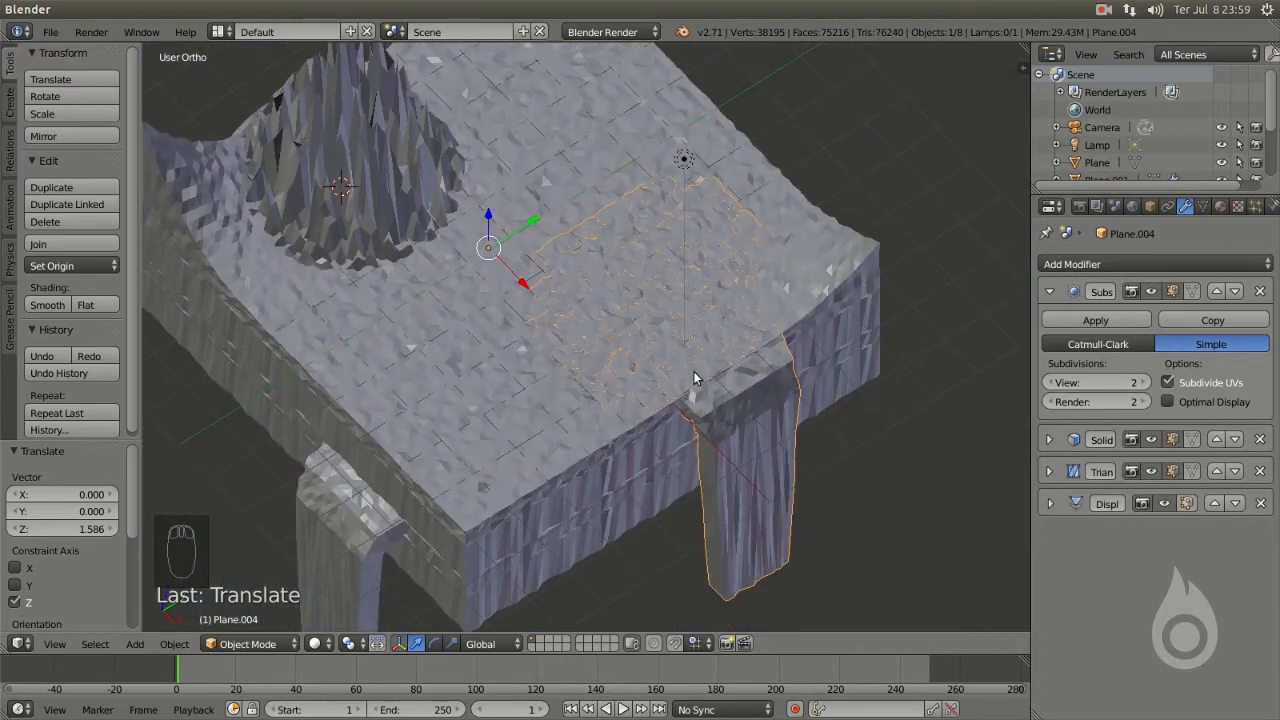
- In Edit Mode on Terra, select four scattered surface faces over the patch that leads to the raised strip
right_click(398, 372)
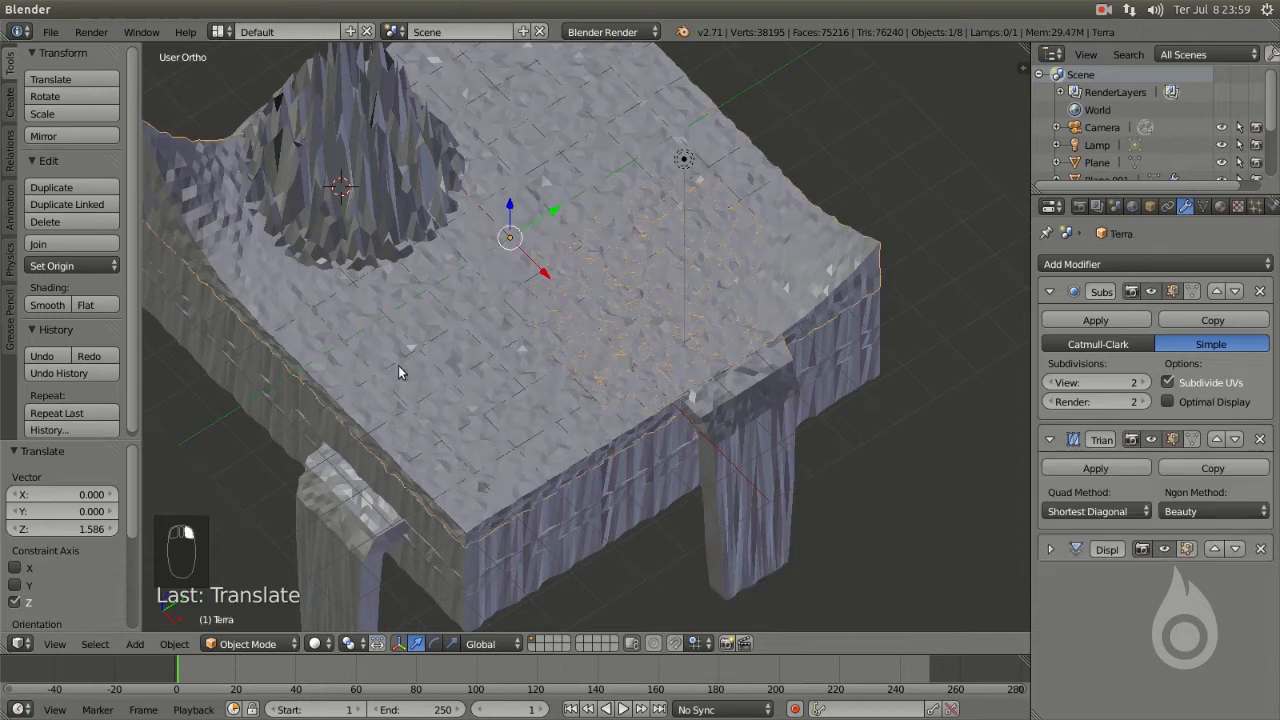
key("Tab")
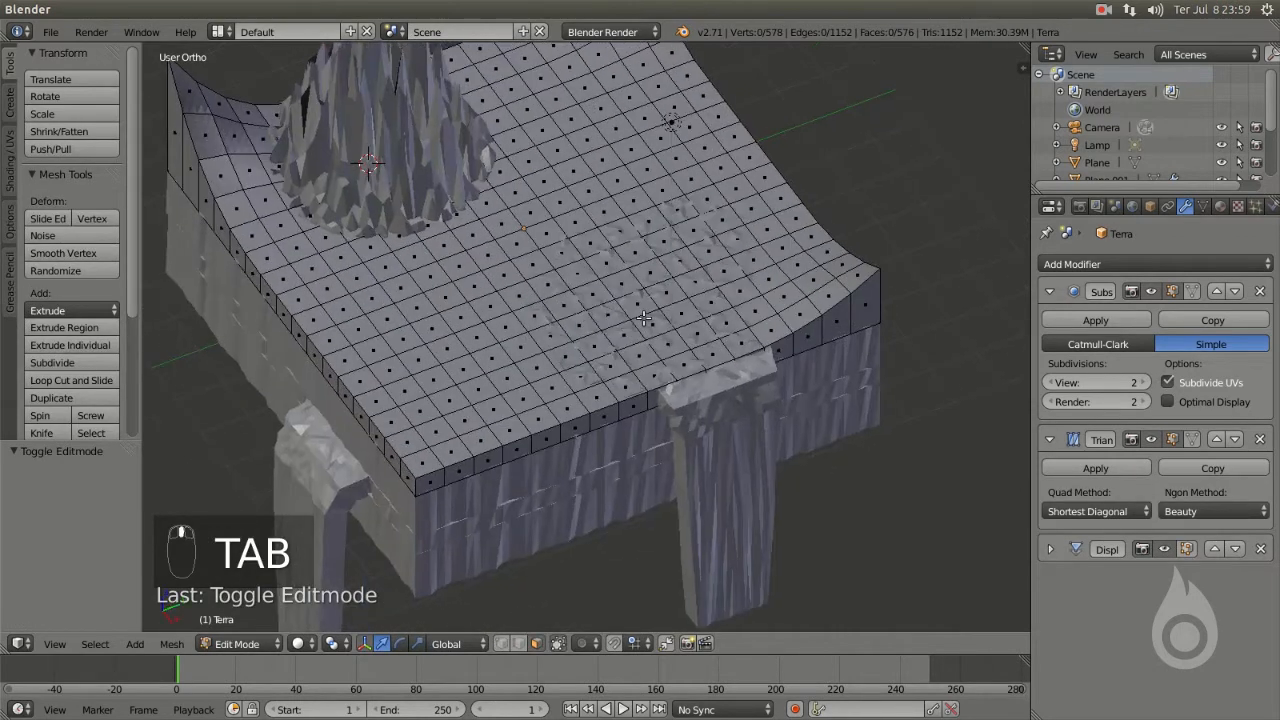
right_click(640, 304)
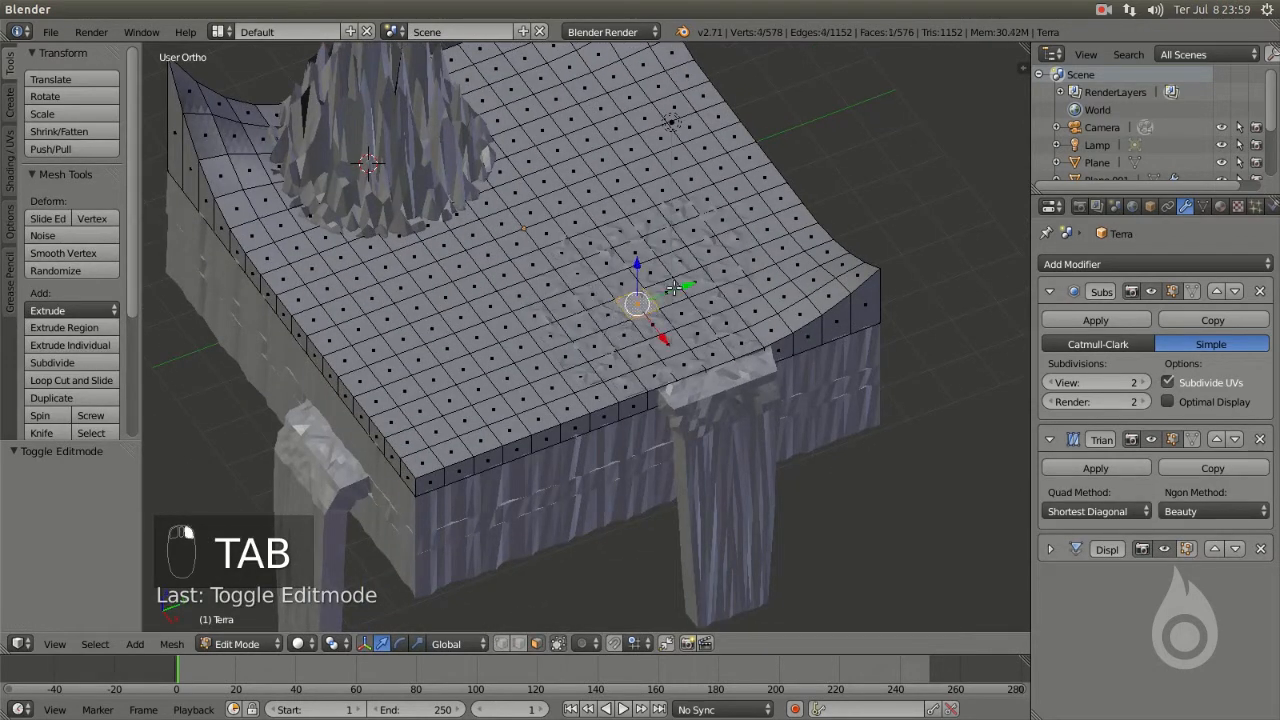
middle_click_drag(706, 332, 700, 344)
right_click(697, 348, "shift")
right_click(713, 300, "shift")
right_click(672, 258, "shift")
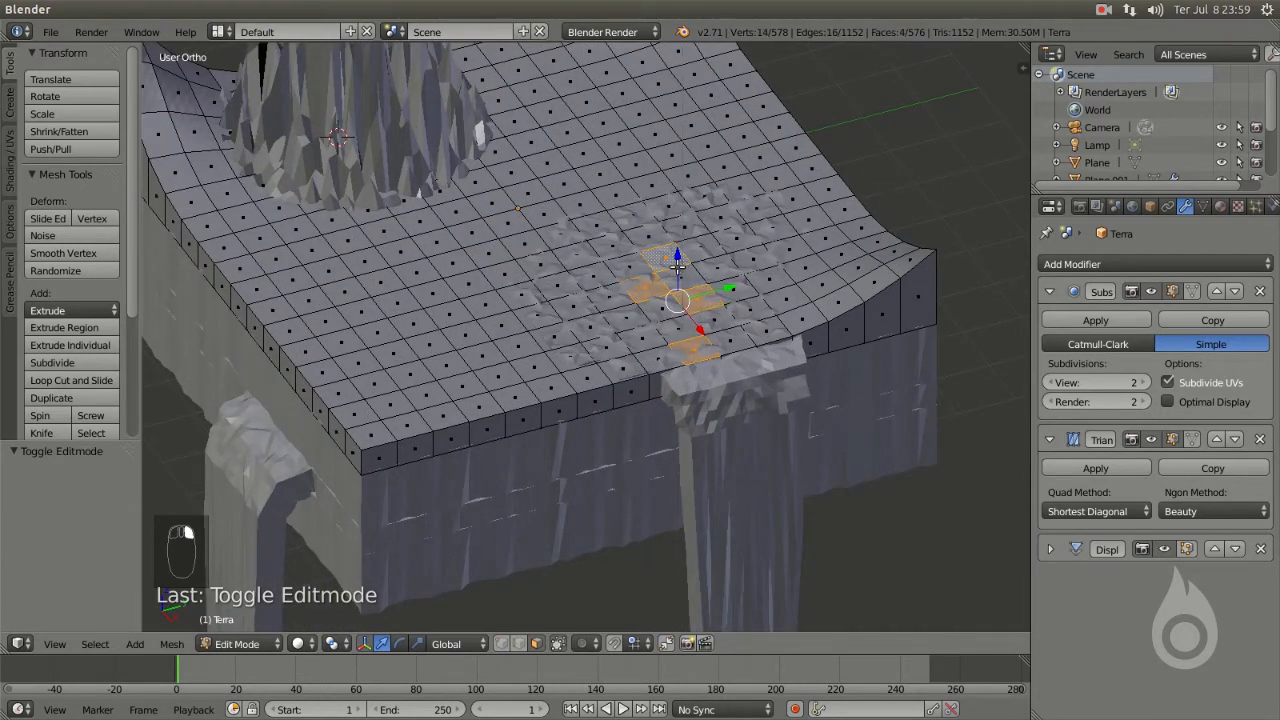
- Lower the selected Terra faces along Z using proportional editing with Smooth falloff, and return to Object Mode
key("o")
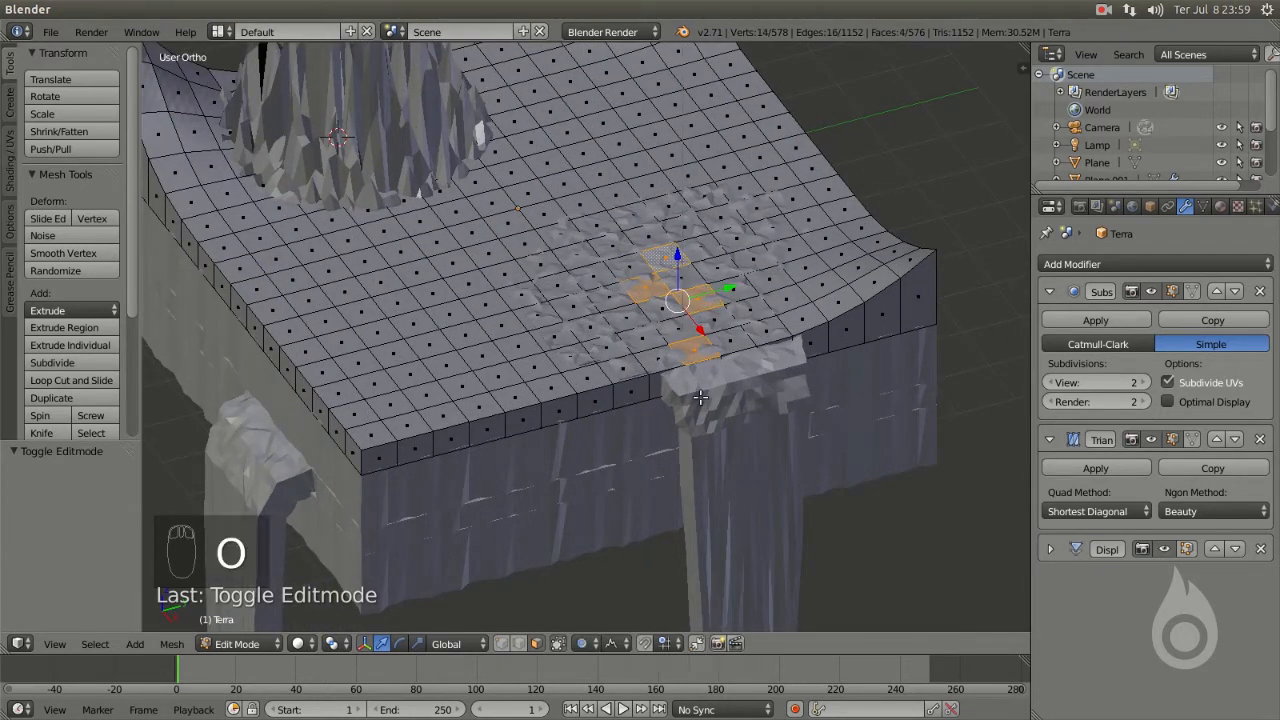
left_click(614, 644)
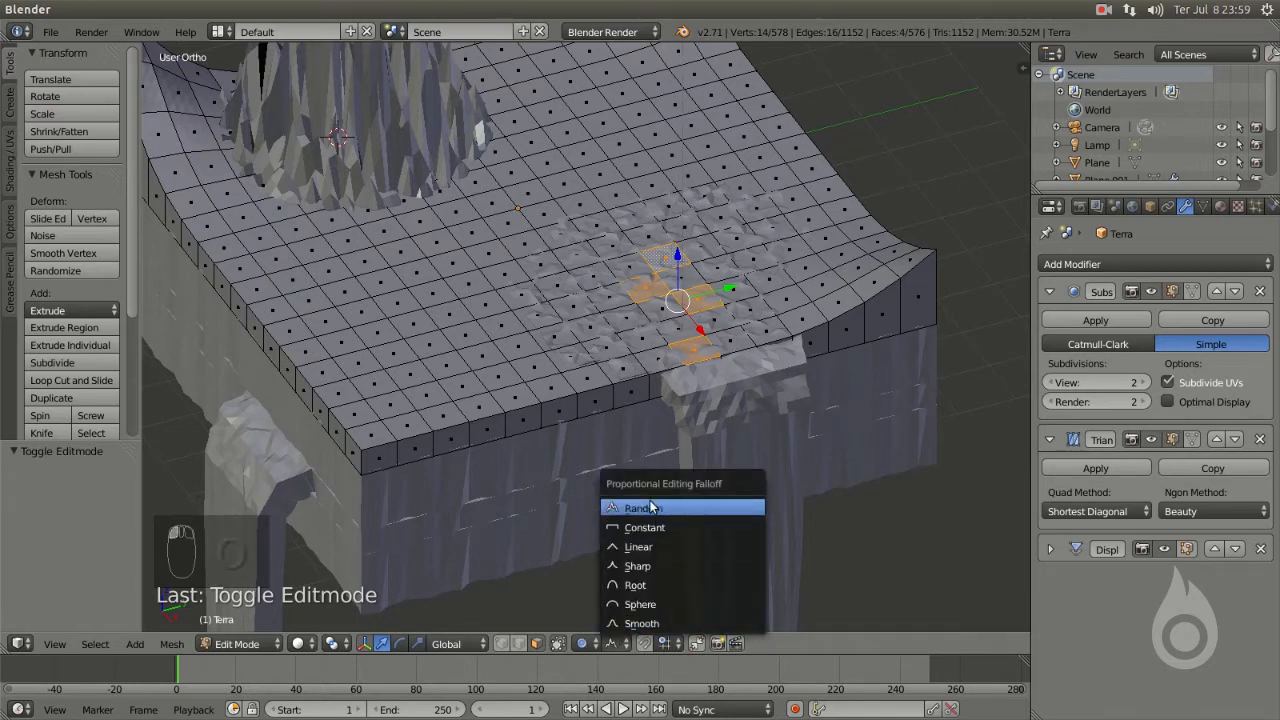
left_click(650, 620)
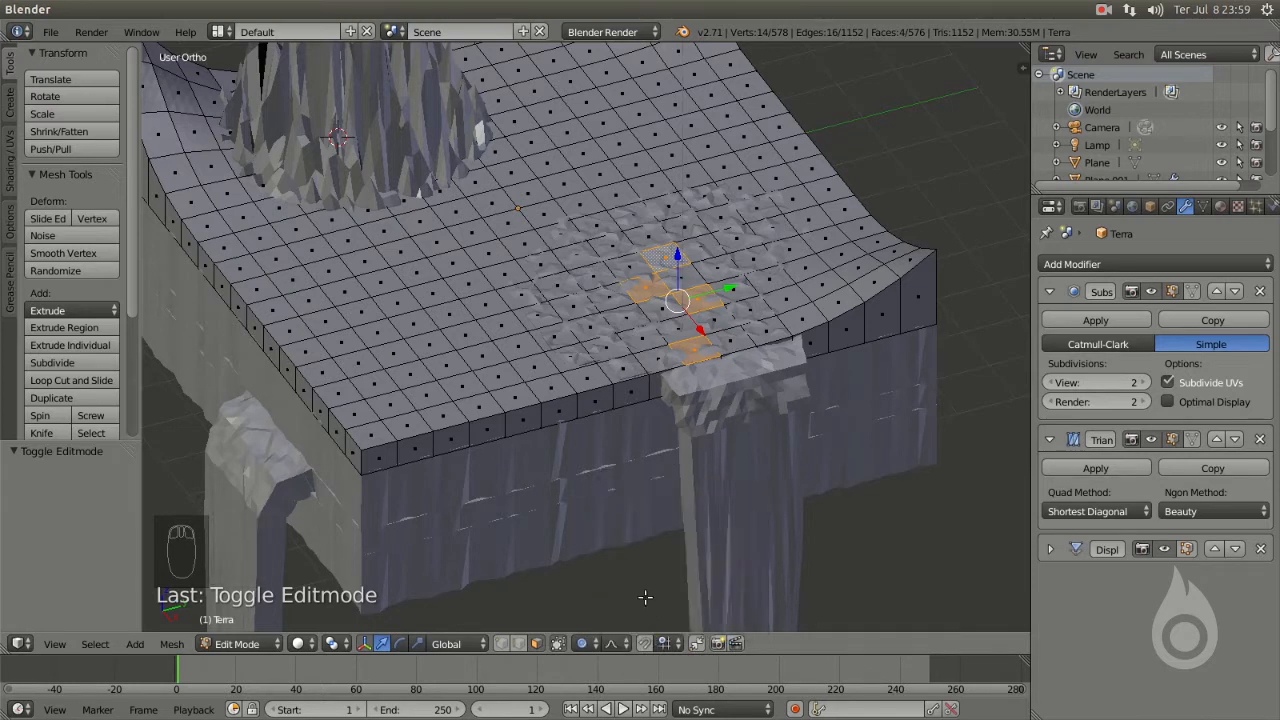
middle_click_drag(681, 273, 681, 248)
left_click_drag(680, 236, 678, 248)
scroll(680, 244, "up", 9)
middle_click_drag(678, 248, 657, 329)
key("Tab")
scroll(657, 328, "down", 8)
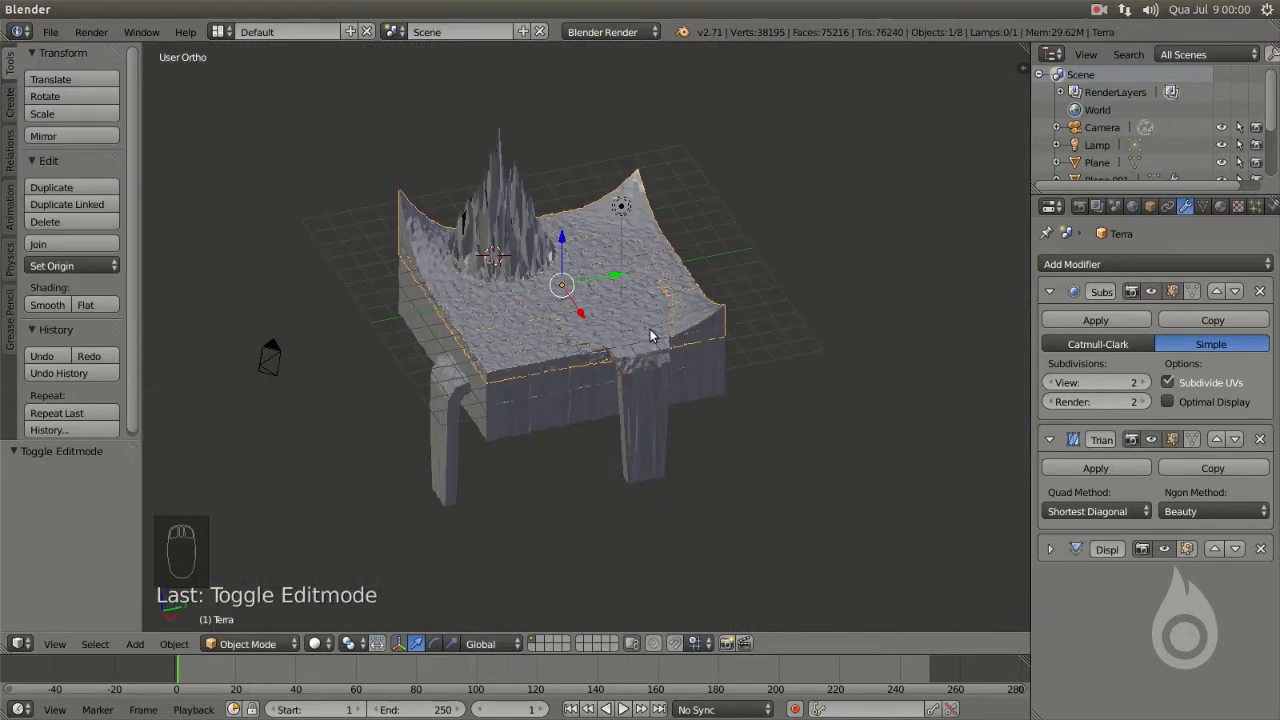
- Rename the middle slab, Plane.001, as Terra-2
scroll(531, 405, "up", 8)
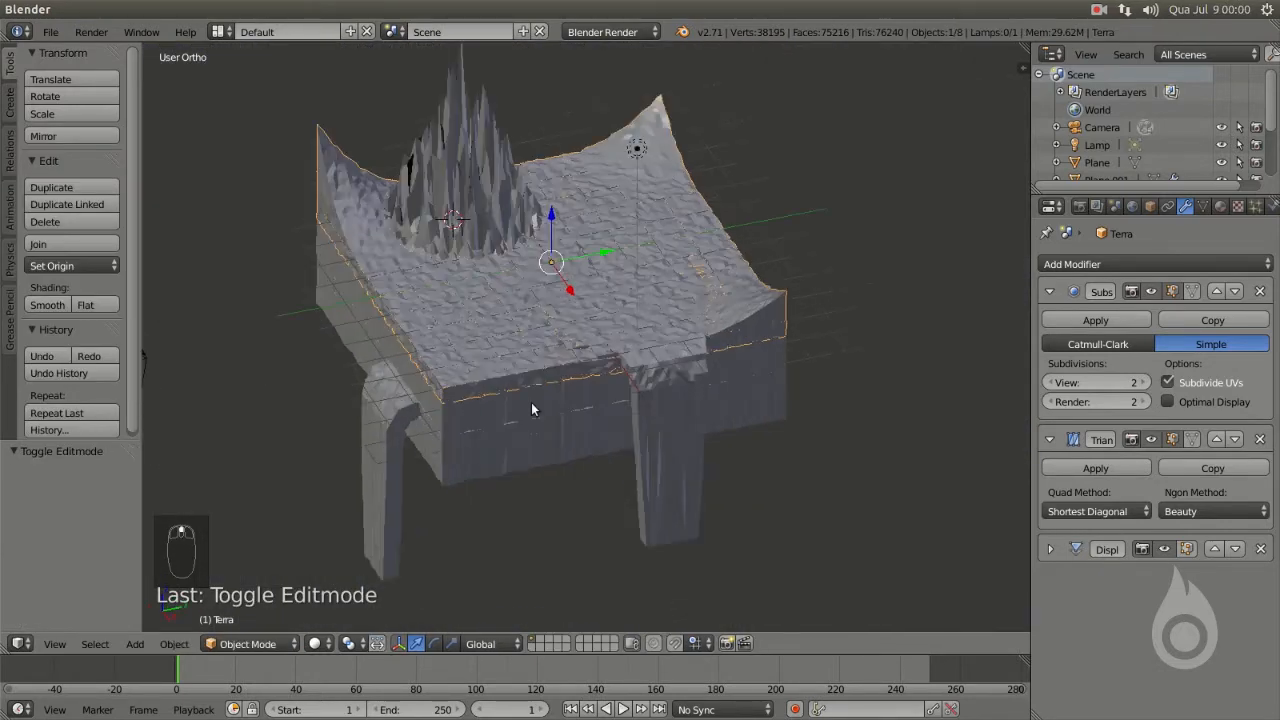
middle_click_drag(634, 396, 638, 391, "ctrl")
middle_click_drag(592, 455, 773, 346, "shift")
middle_click_drag(650, 322, 661, 318)
right_click(660, 320)
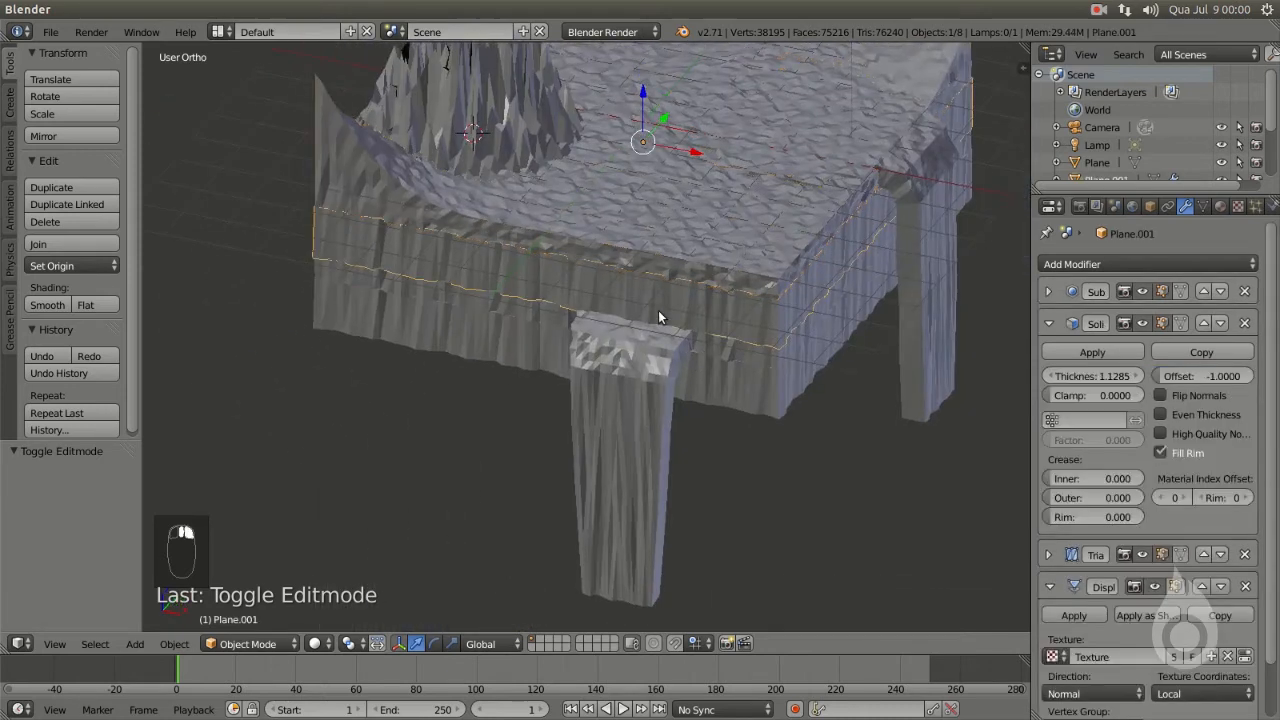
scroll(1108, 140, "down", 1)
double_click(1108, 153)
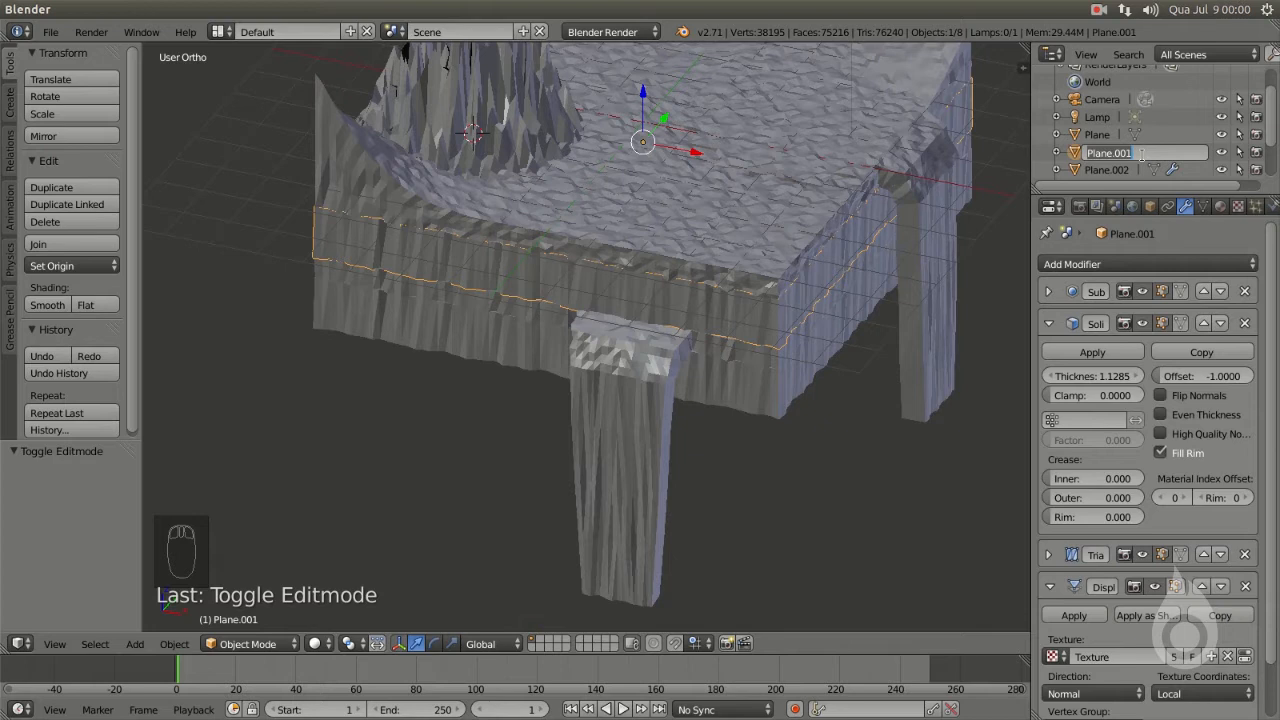
type("Ter")
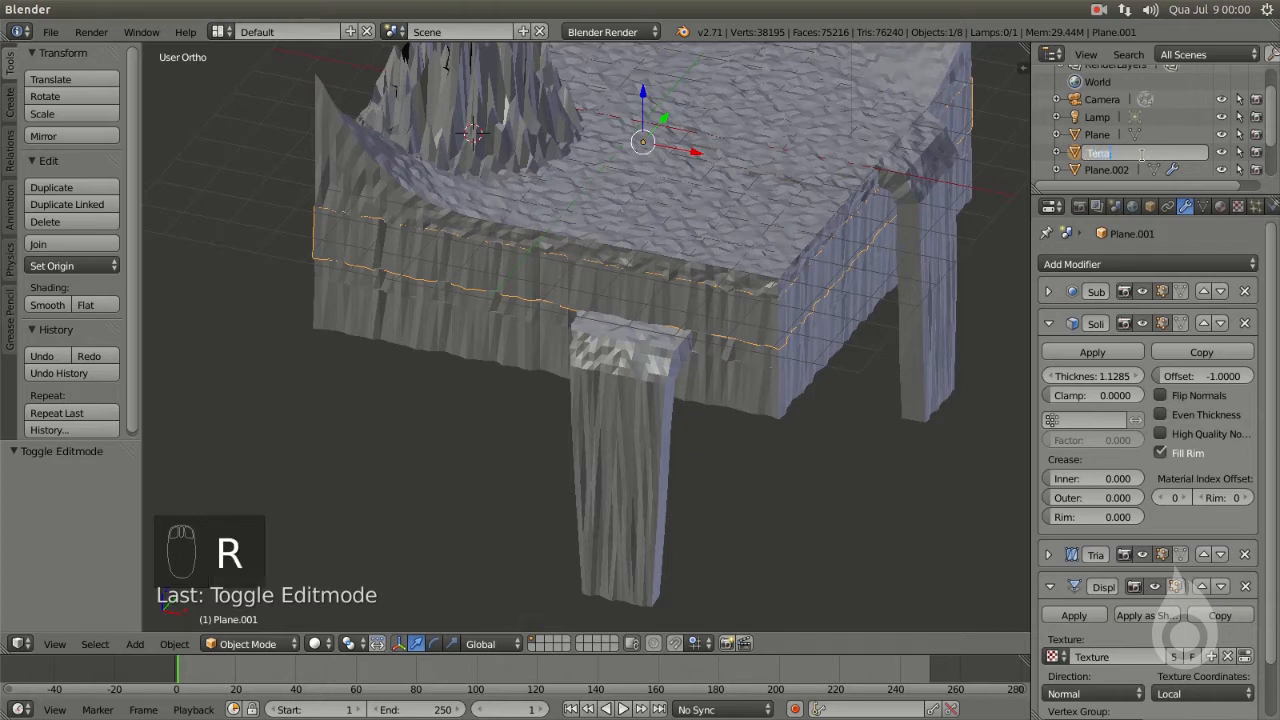
type("ra-2")
key("Return")
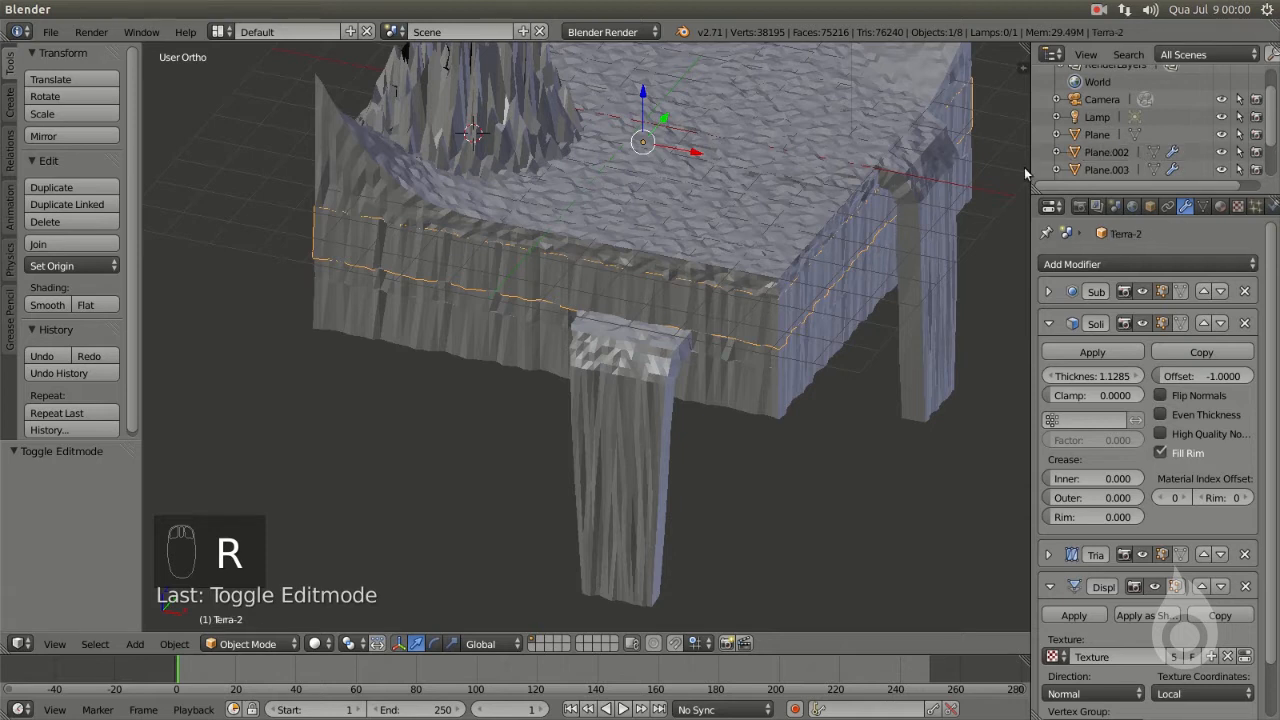
- Rename the bottom slab, Plane.003, as Lava
right_click(761, 381)
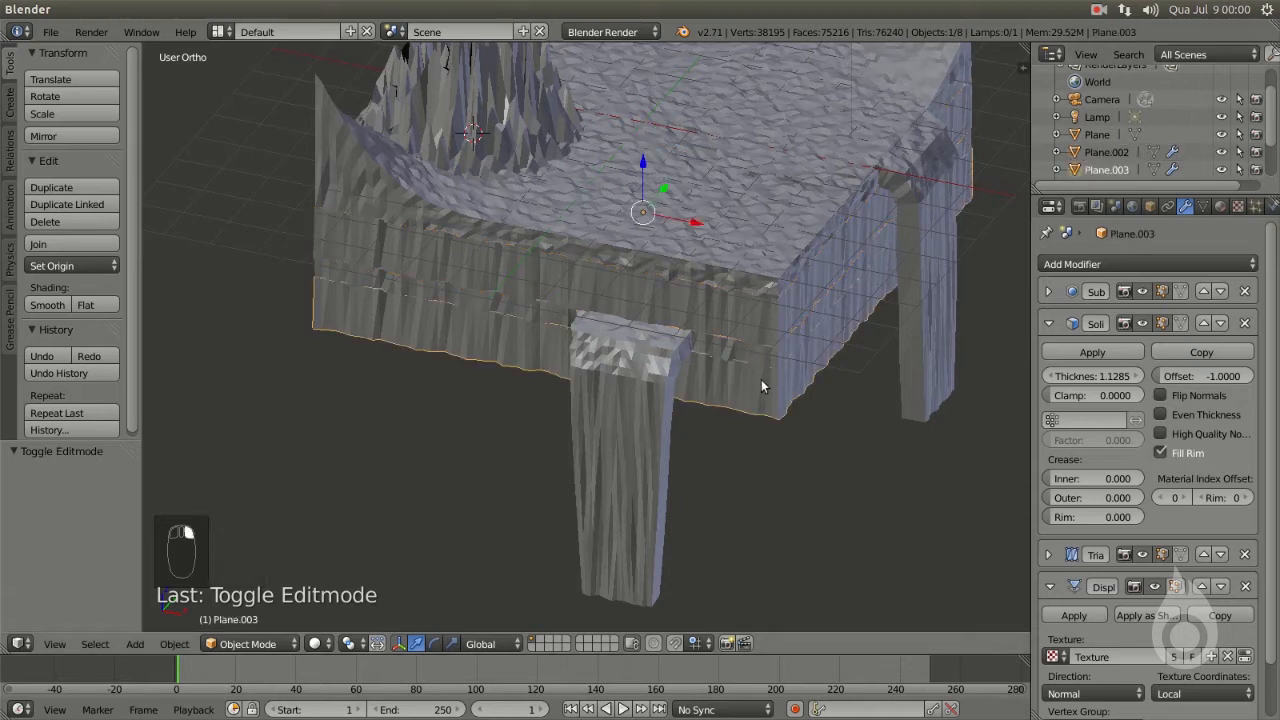
double_click(1111, 171)
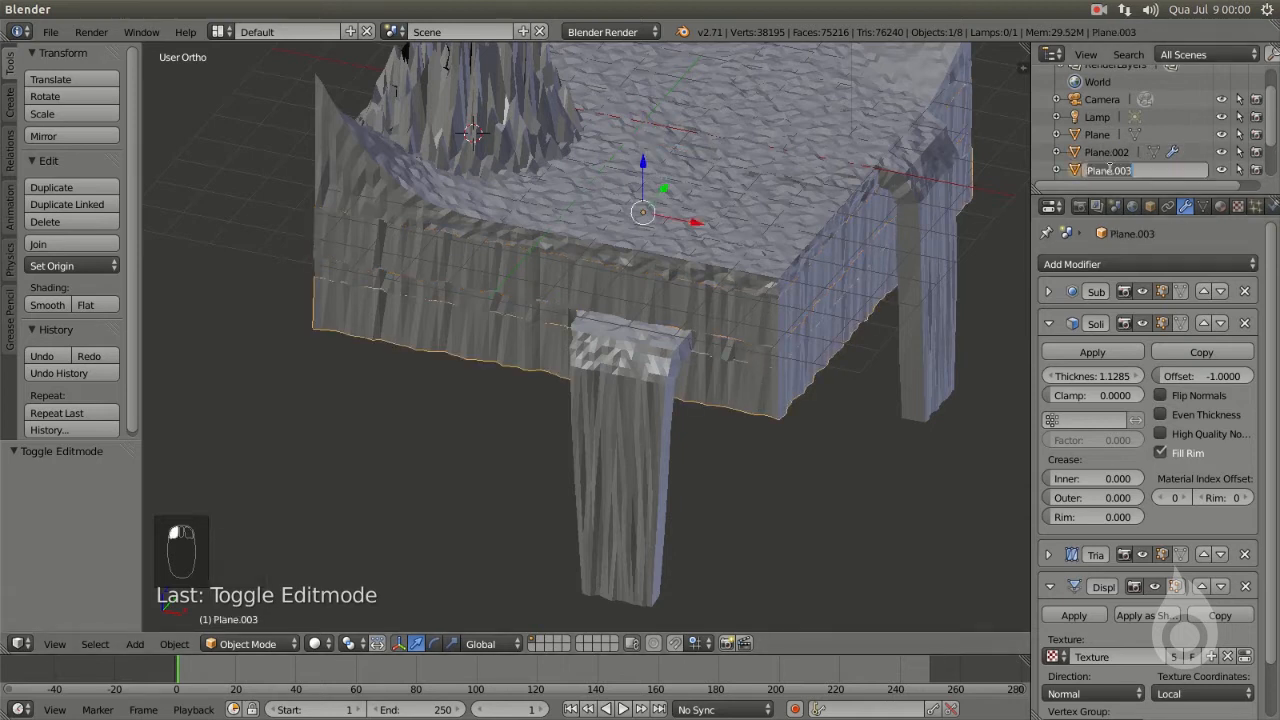
type("Lava")
key("Return")
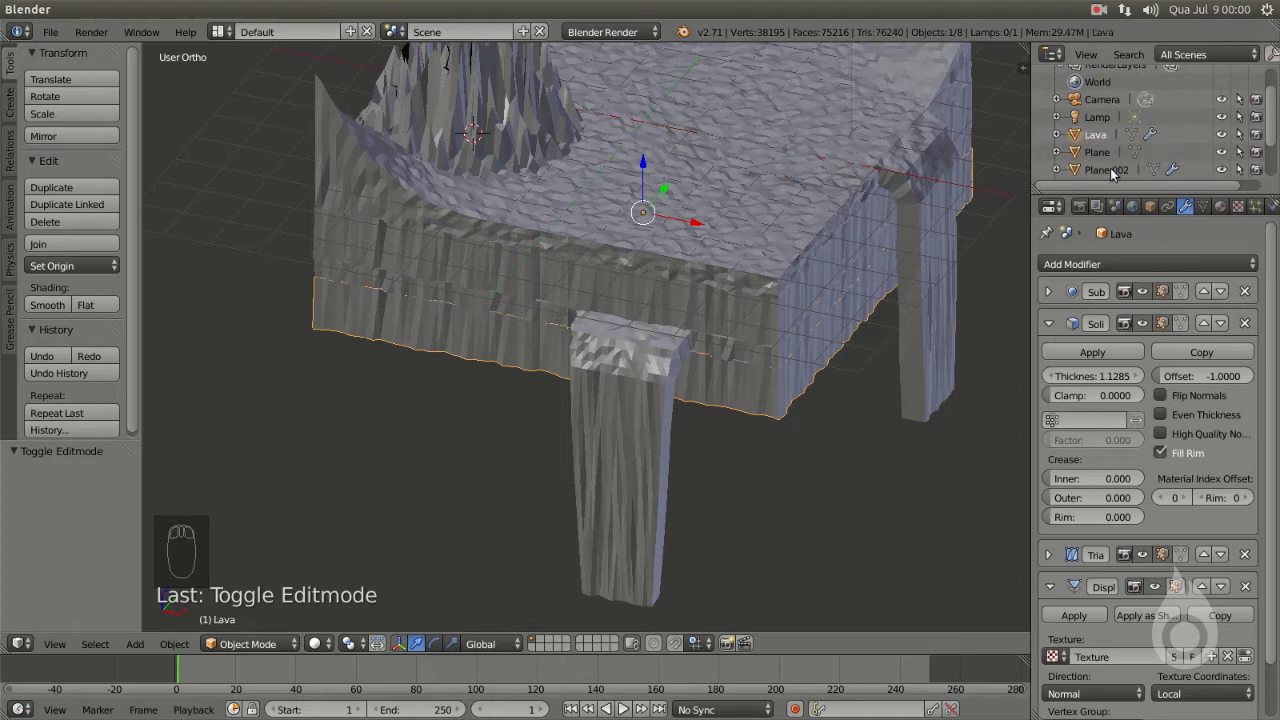
- Select Terra-2 and set the view subdivisions of its Subdivision Surface modifier to 4
middle_click_drag(812, 382, 708, 288)
right_click(708, 288)
left_click(1048, 291)
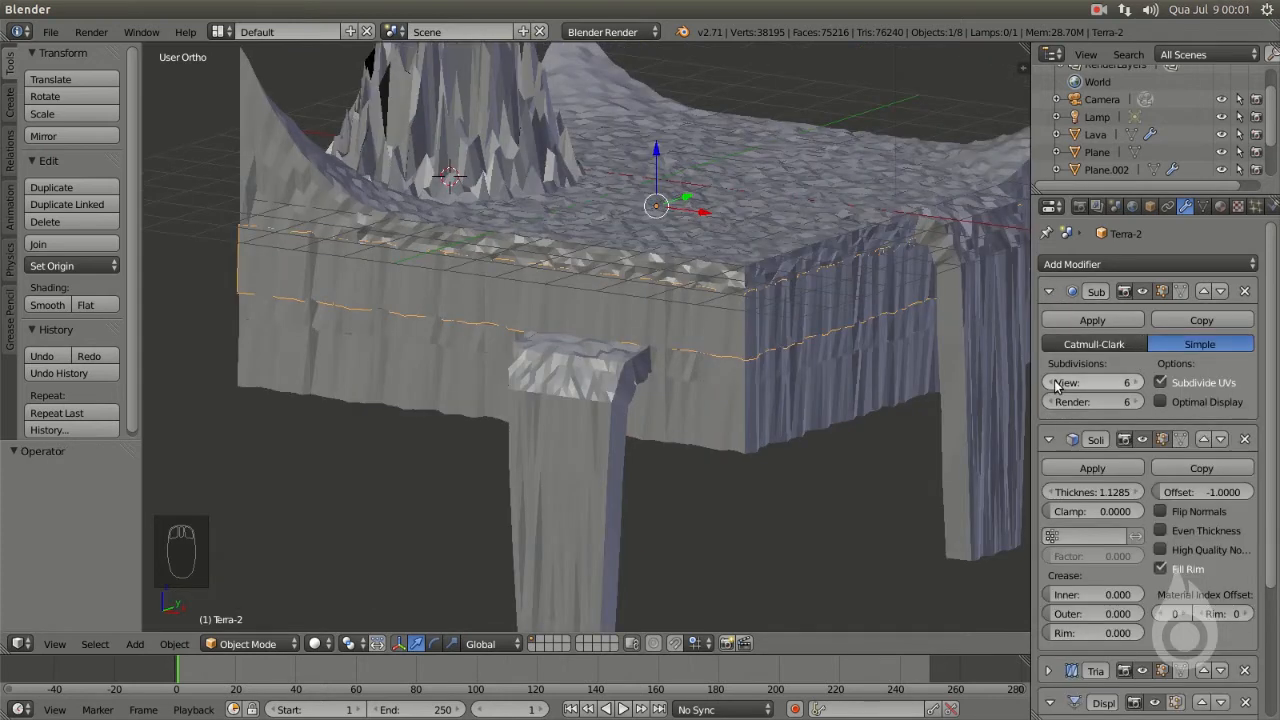
left_click(1057, 383)
left_click(1057, 383)
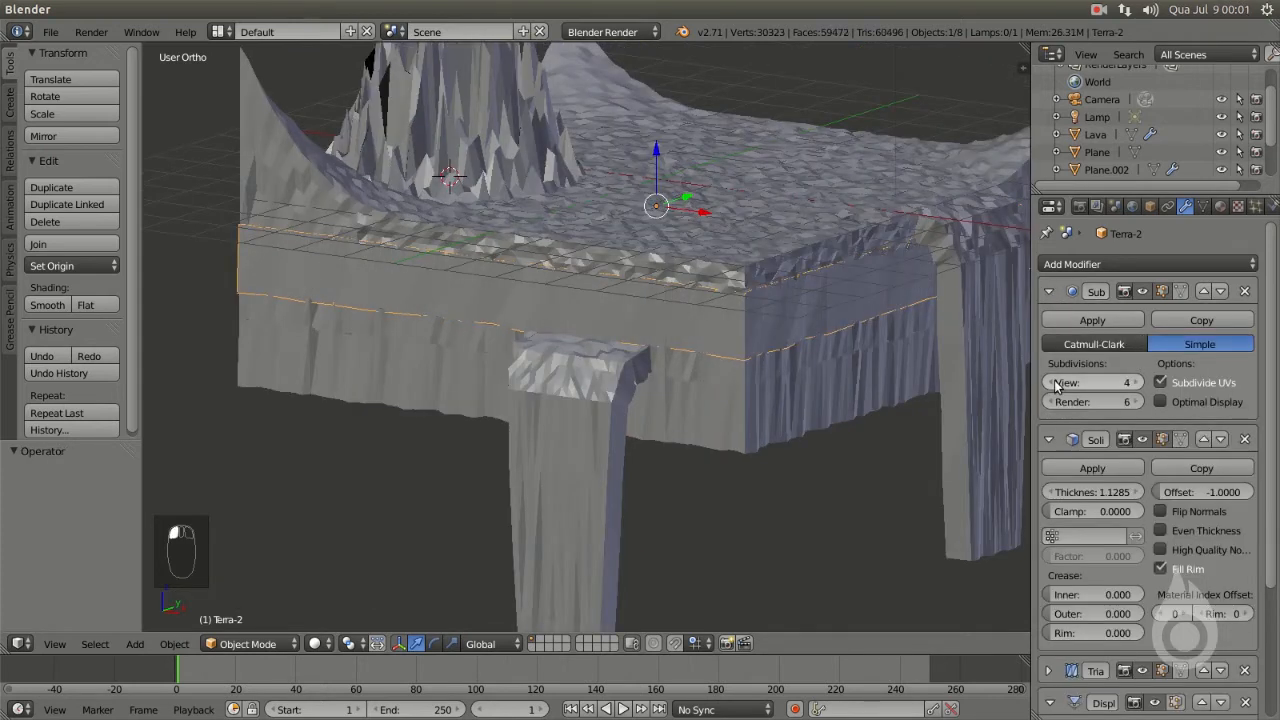
- Inspect Terra-2 in wireframe, return to solid shading and apply its Subdivision Surface modifier
key("z")
mouse_move(760, 257)
middle_mouse_down()
mouse_move(769, 329)
mouse_move(774, 289)
mouse_move(820, 294)
mouse_move(838, 264)
middle_mouse_up()
key("z")
left_click(1116, 321)
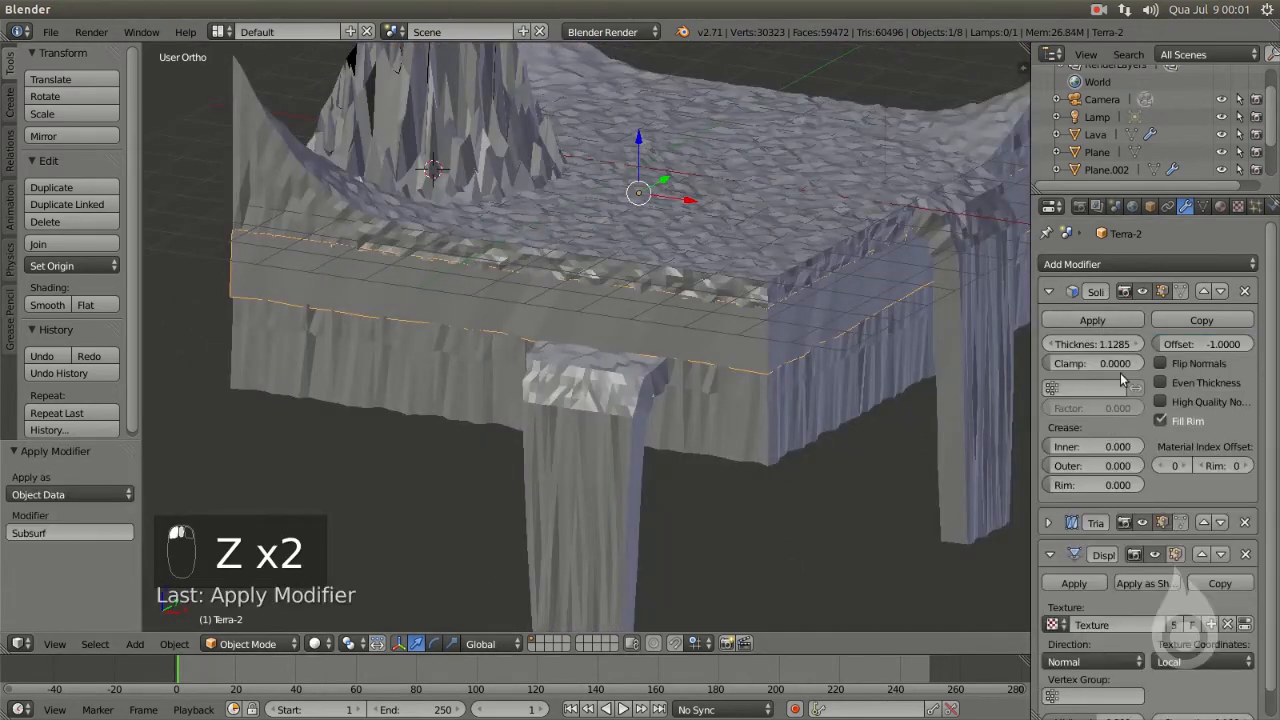
- Add a Simple Subdivision Surface modifier with view level 2 to Terra-2, and apply its Solidify modifier
left_click(1109, 261)
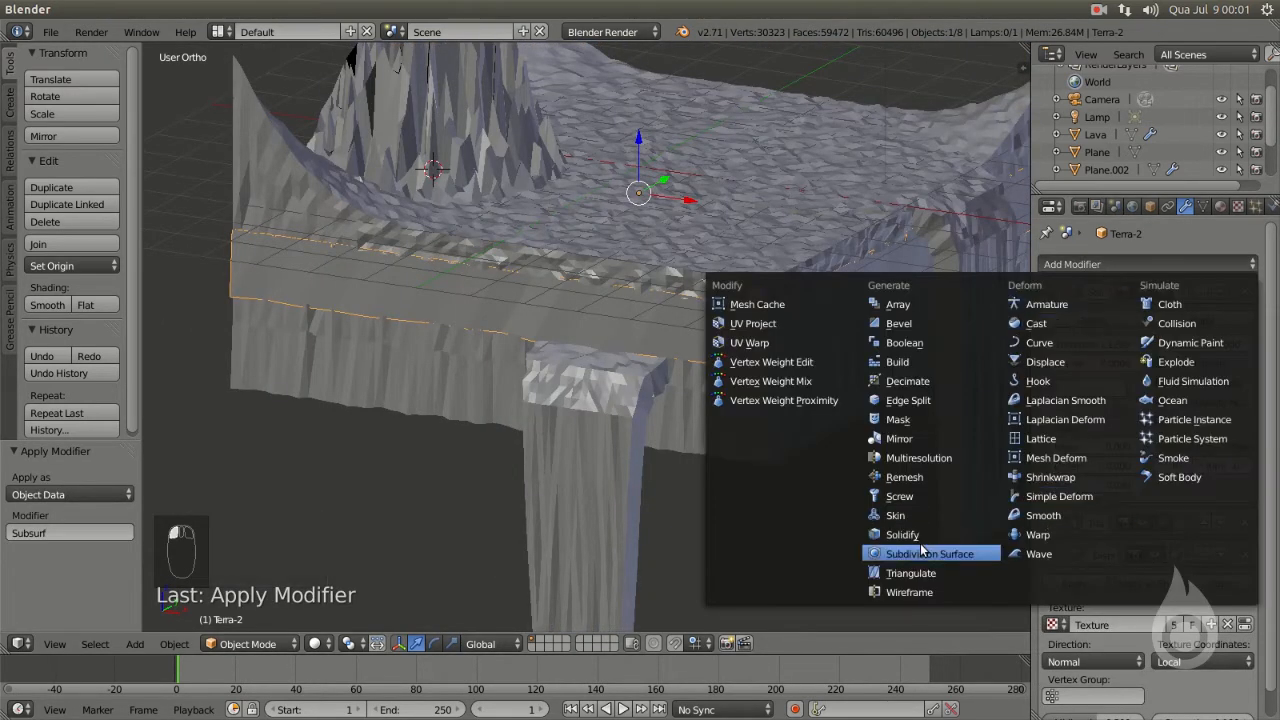
left_click(942, 556)
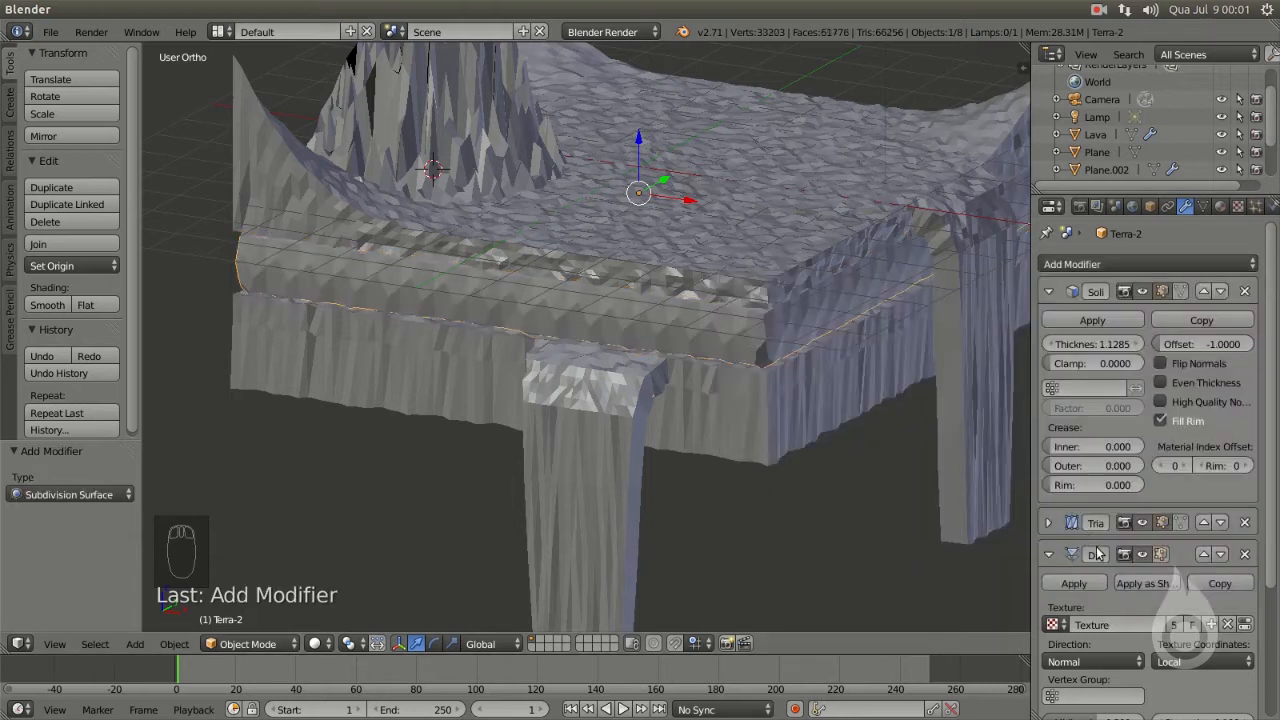
left_click(1051, 290)
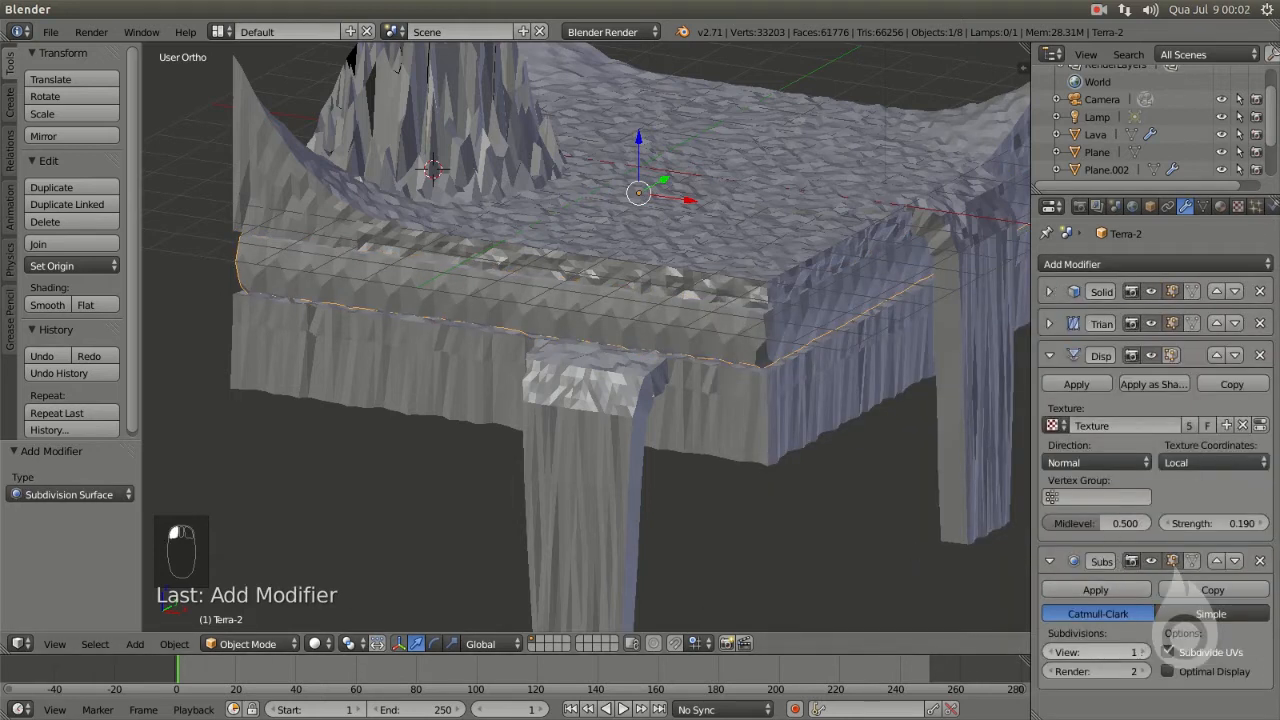
left_click(1145, 652)
left_click(1210, 613)
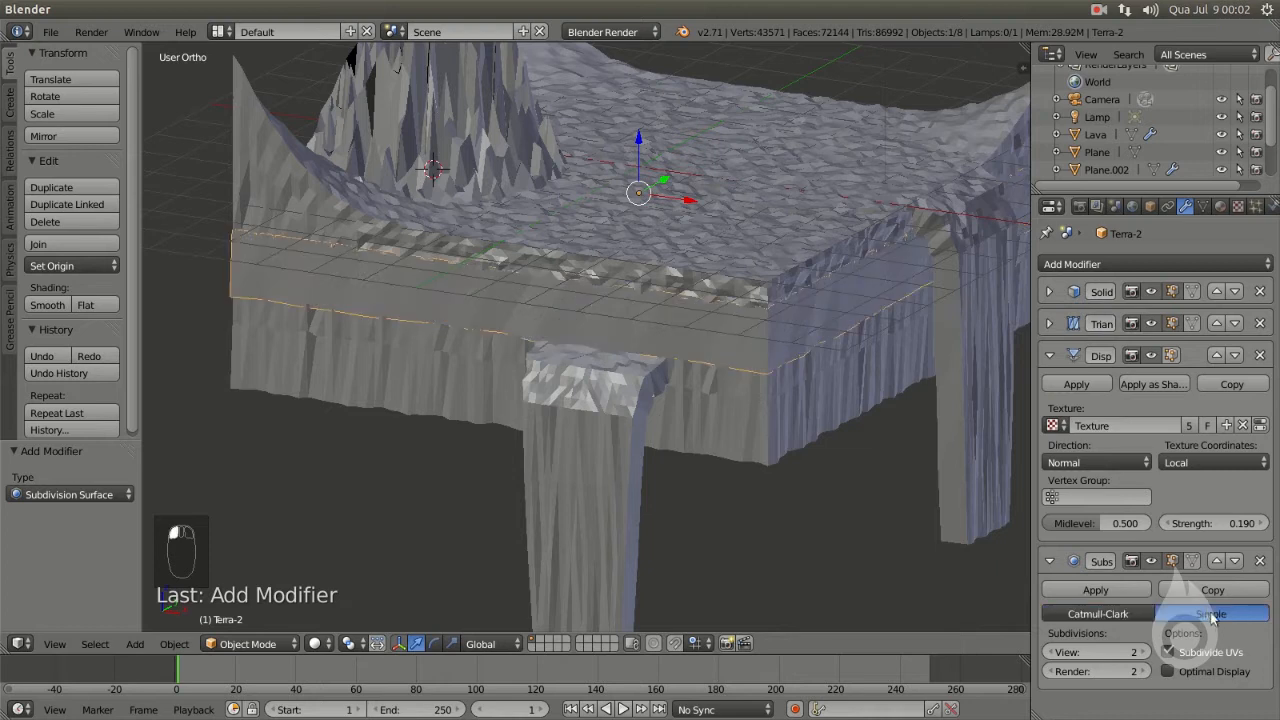
left_click(1049, 291)
left_click(1078, 323)
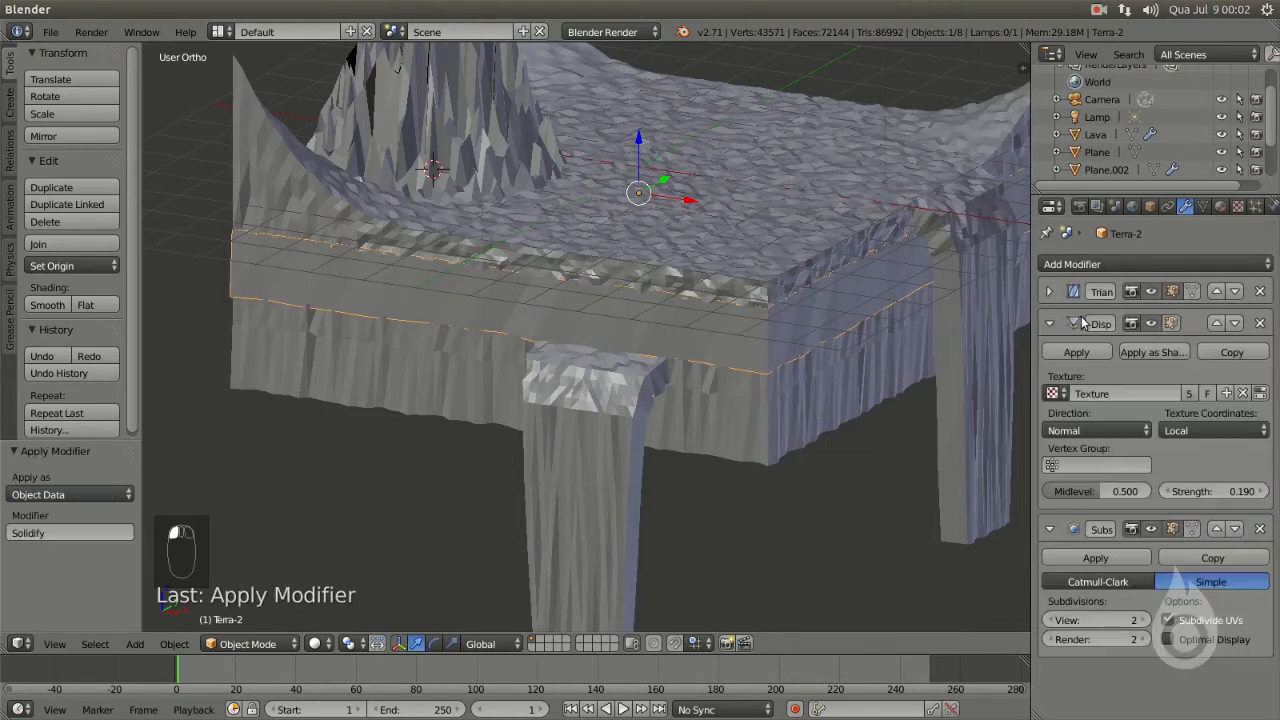
- Move Terra-2's Simple Subdivision Surface modifier above its Displace and Triangulate modifiers
left_click(1050, 293)
left_click(1050, 293)
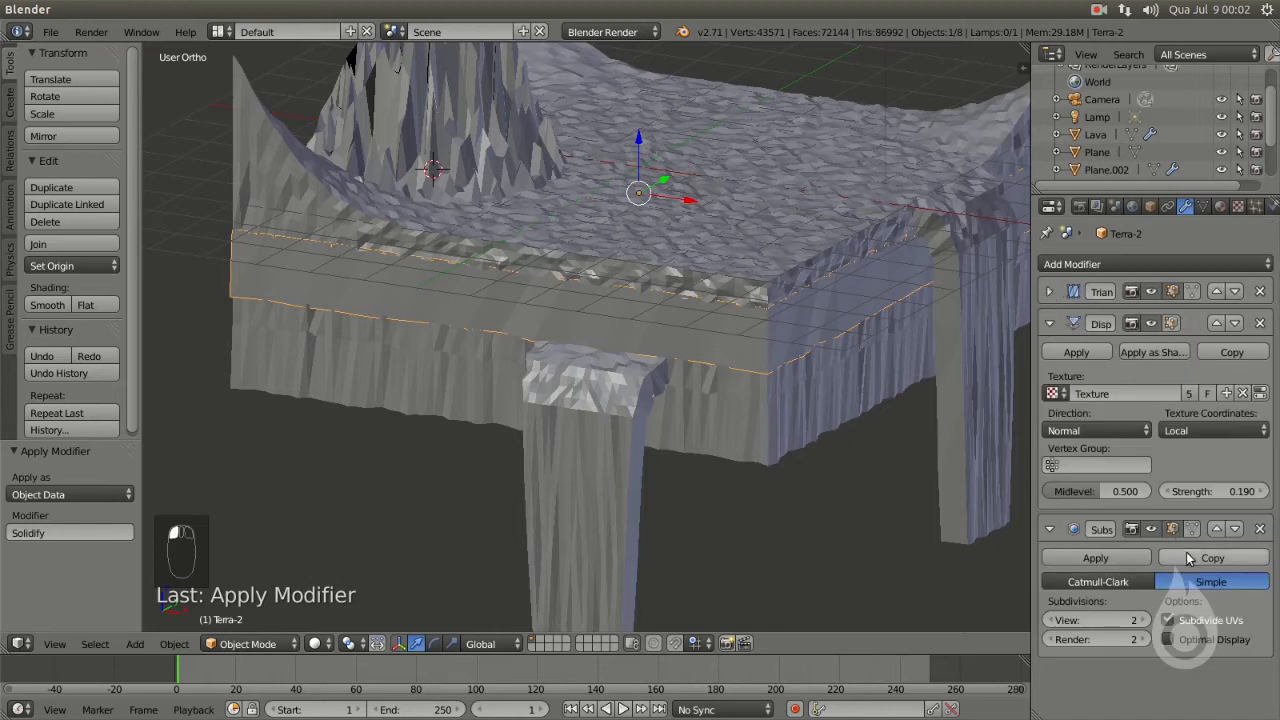
left_click(1217, 529)
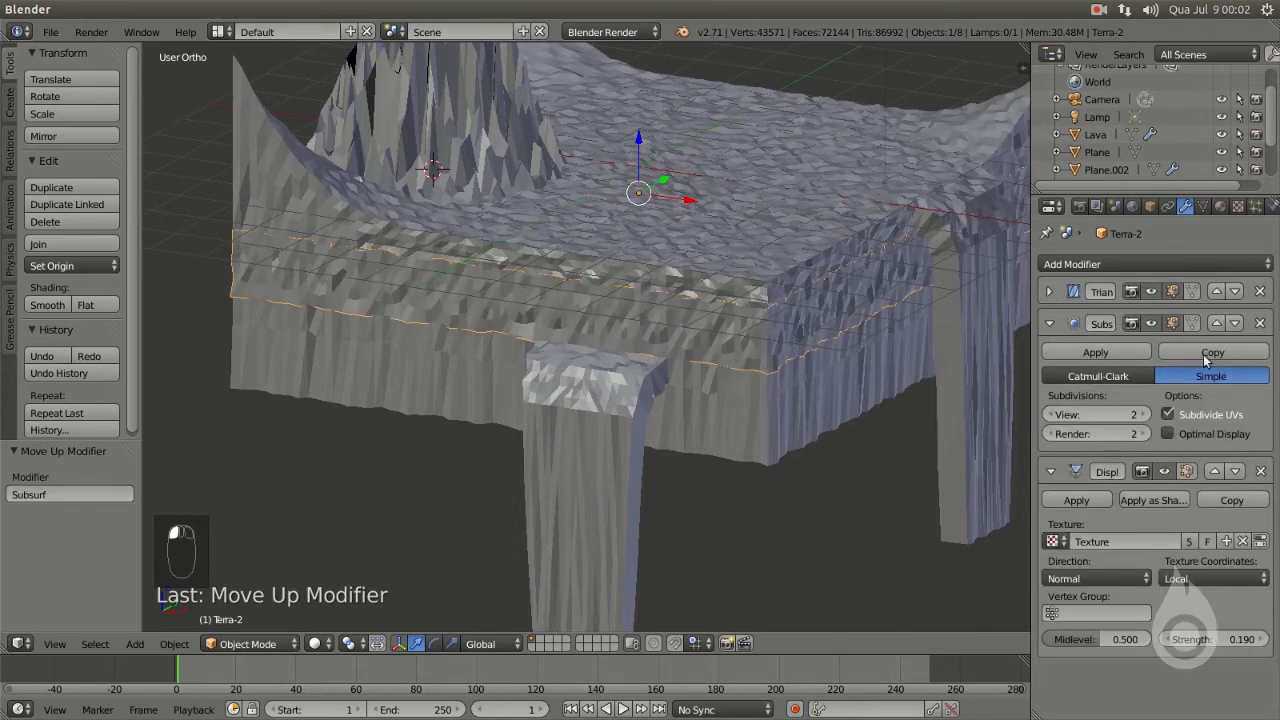
left_click(1216, 323)
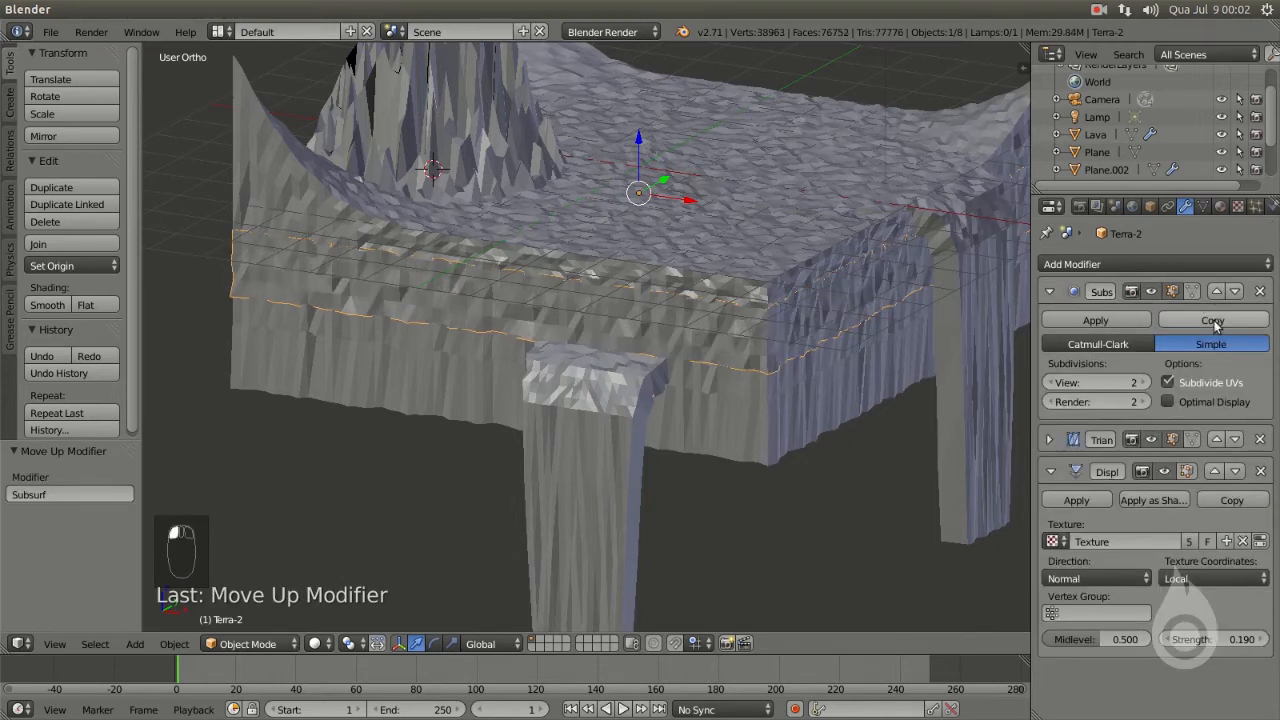
- Set the view subdivisions of Lava's Subdivision Surface modifier to 4, and apply that modifier and the Solidify modifier
middle_click_drag(789, 327, 726, 407)
right_click(913, 376)
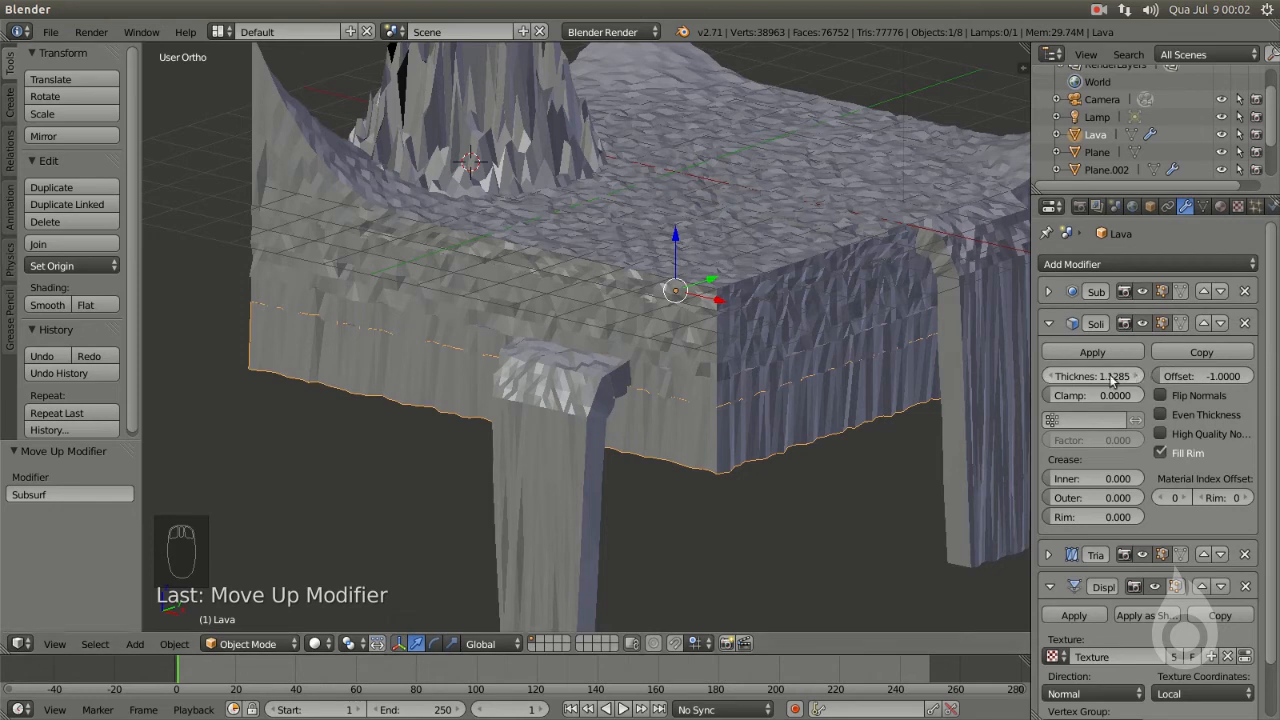
left_click(1049, 291)
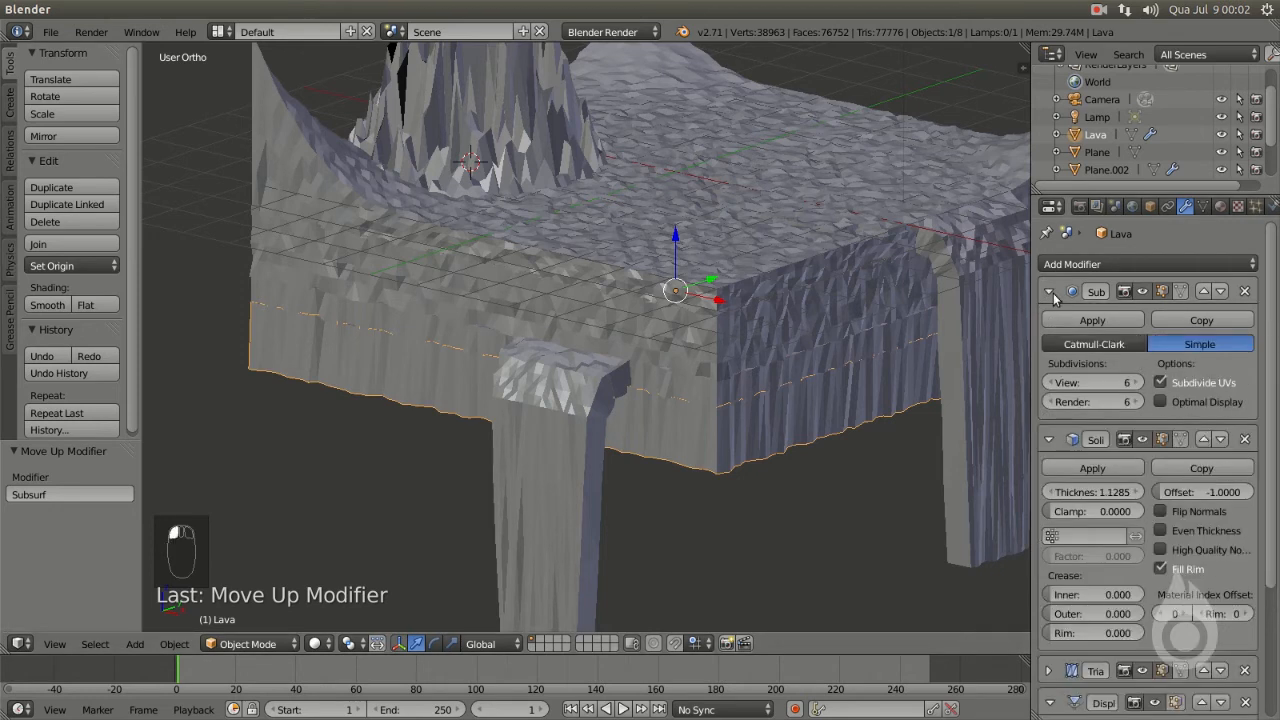
left_click(1090, 382)
type("4")
key("Return")
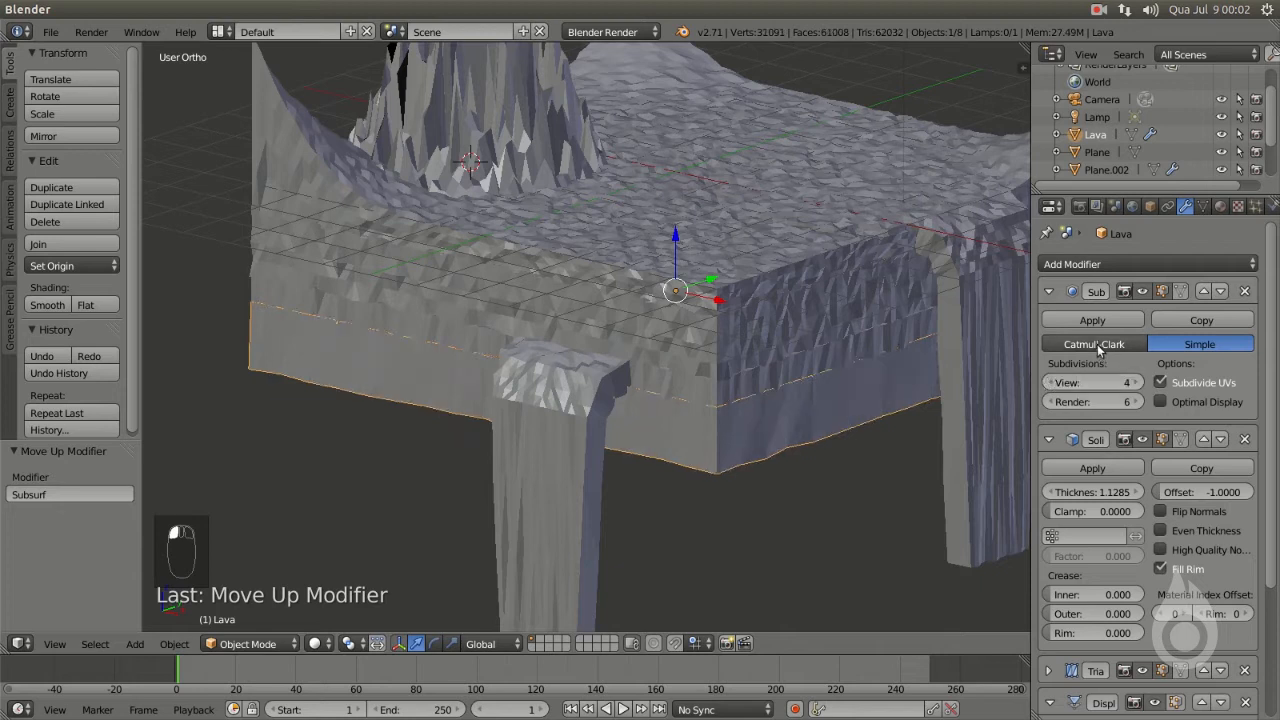
left_click(1094, 322)
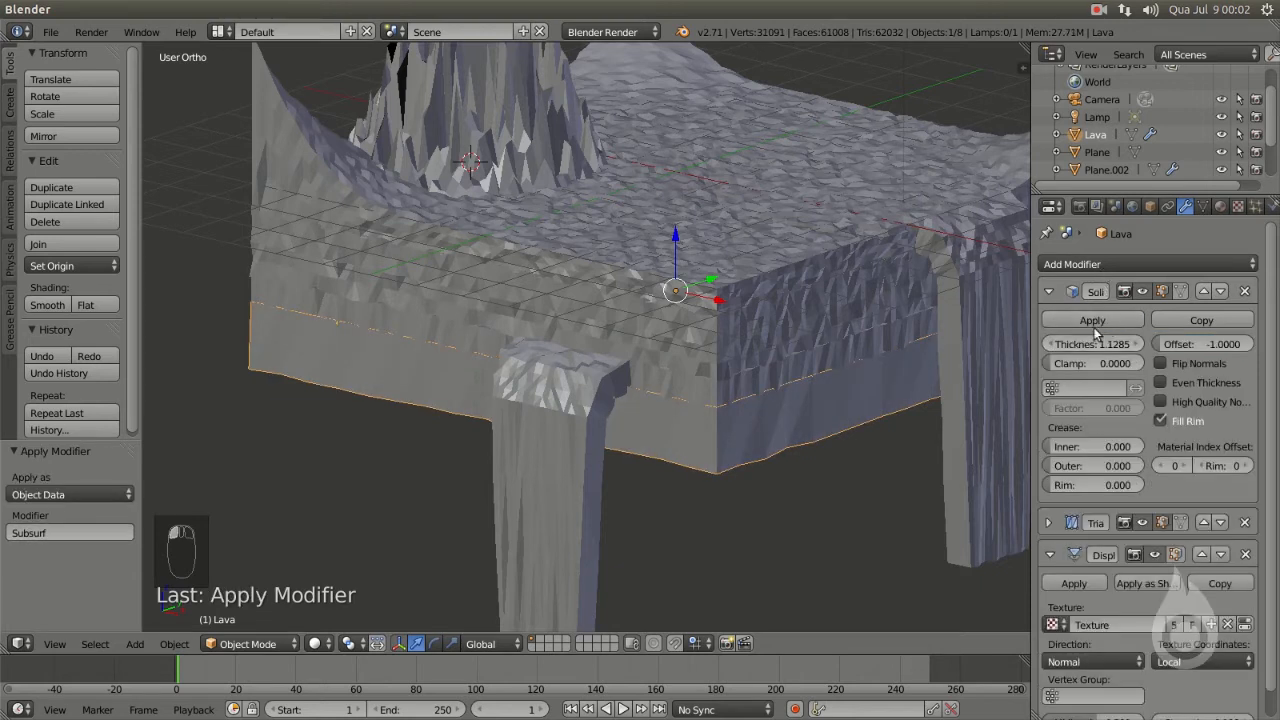
left_click(1101, 319)
- Add a Simple Subdivision Surface modifier with view level 2 to Lava and move it above Triangulate and Displace
left_click(1100, 264)
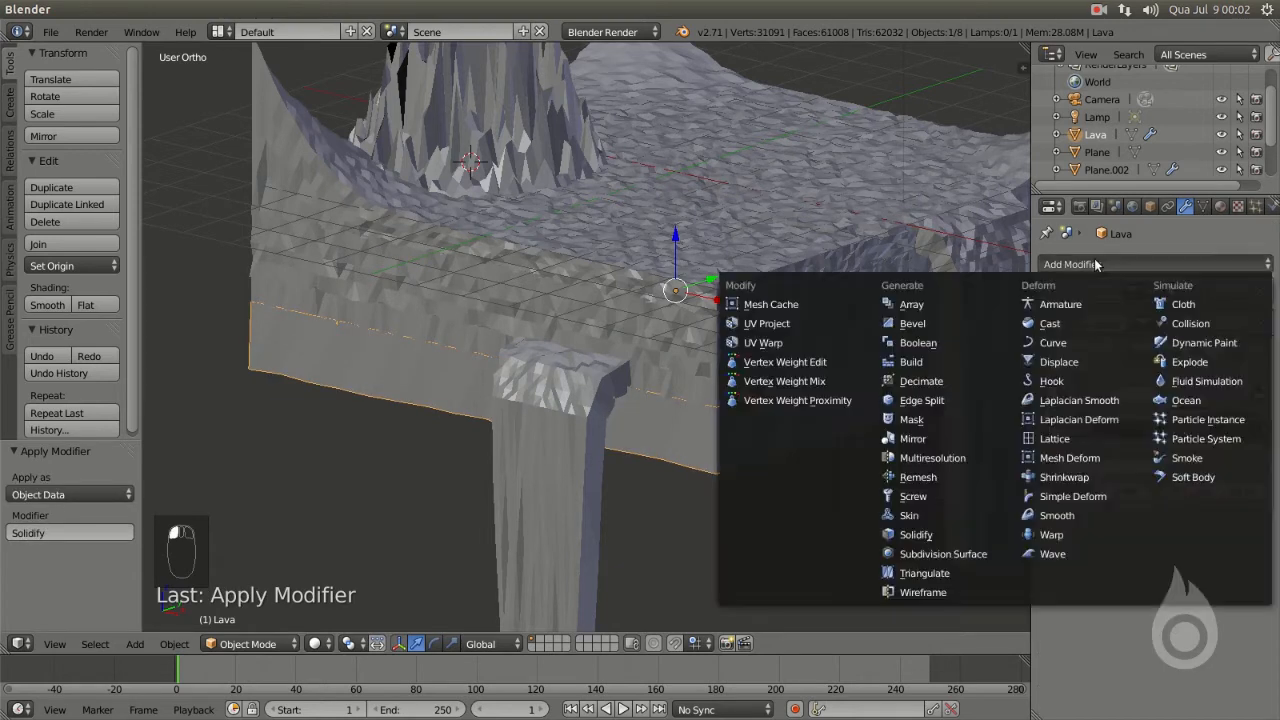
left_click(950, 555)
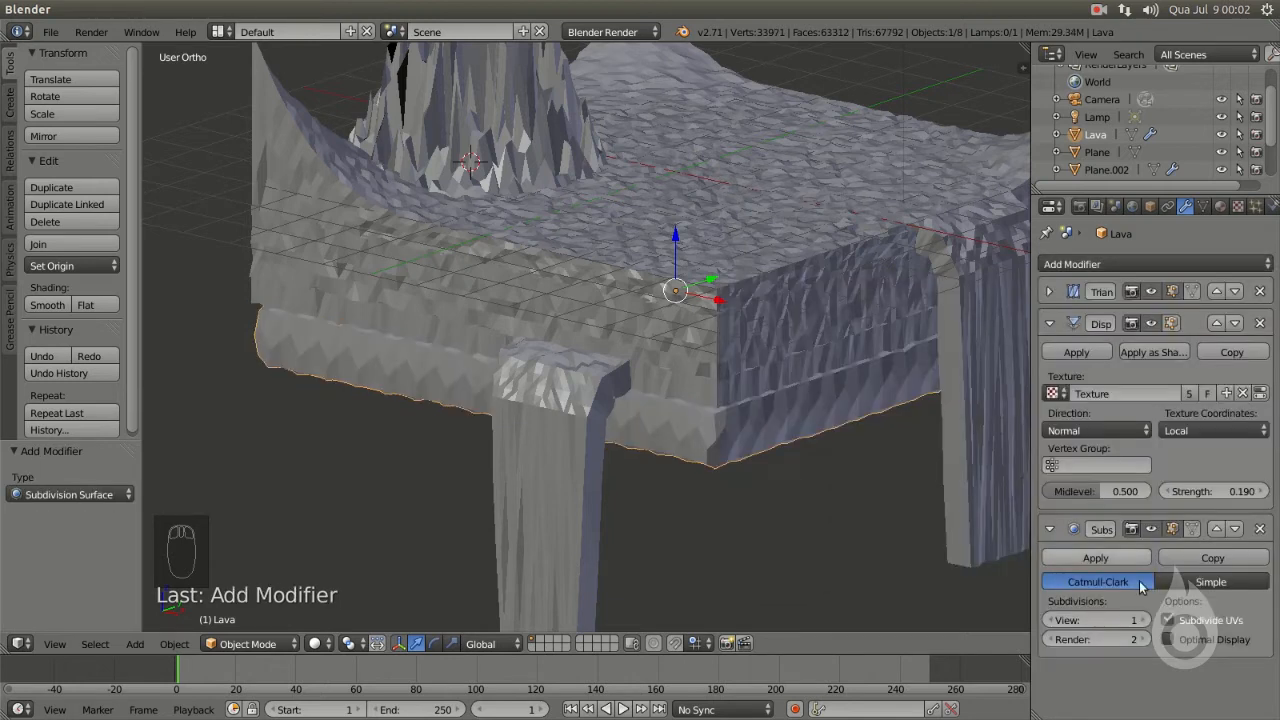
left_click(1210, 582)
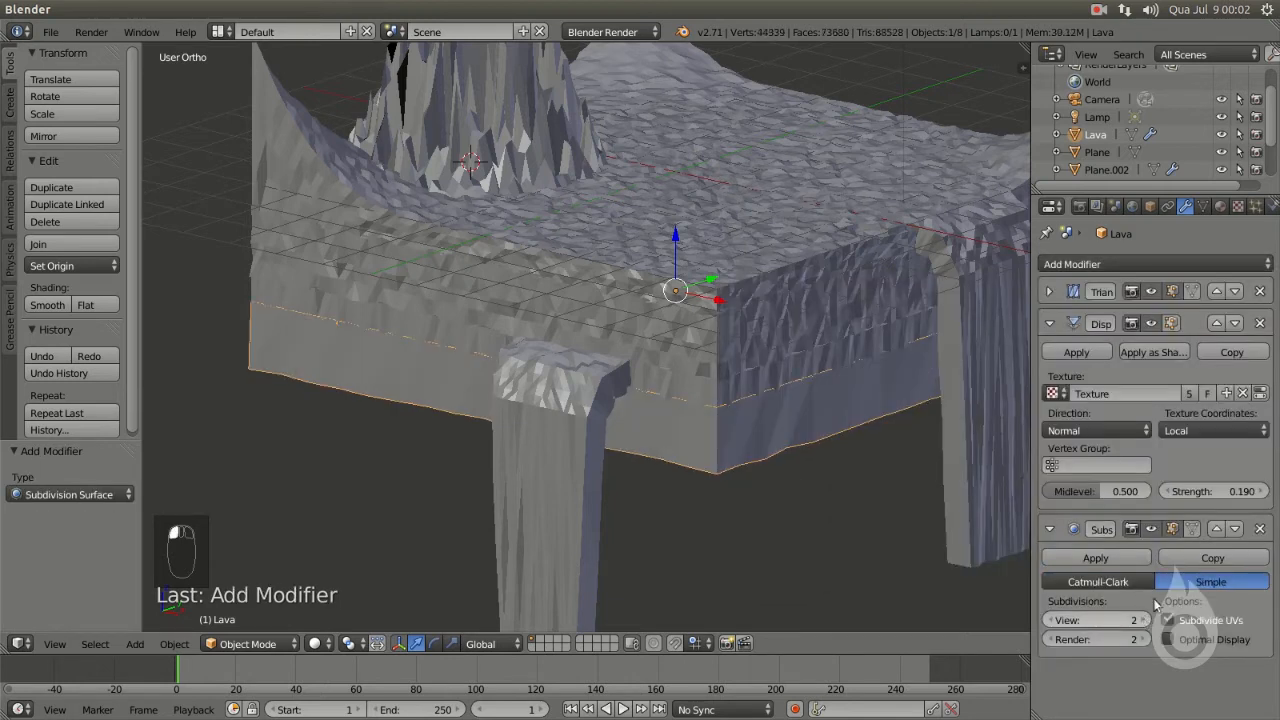
left_click(1217, 529)
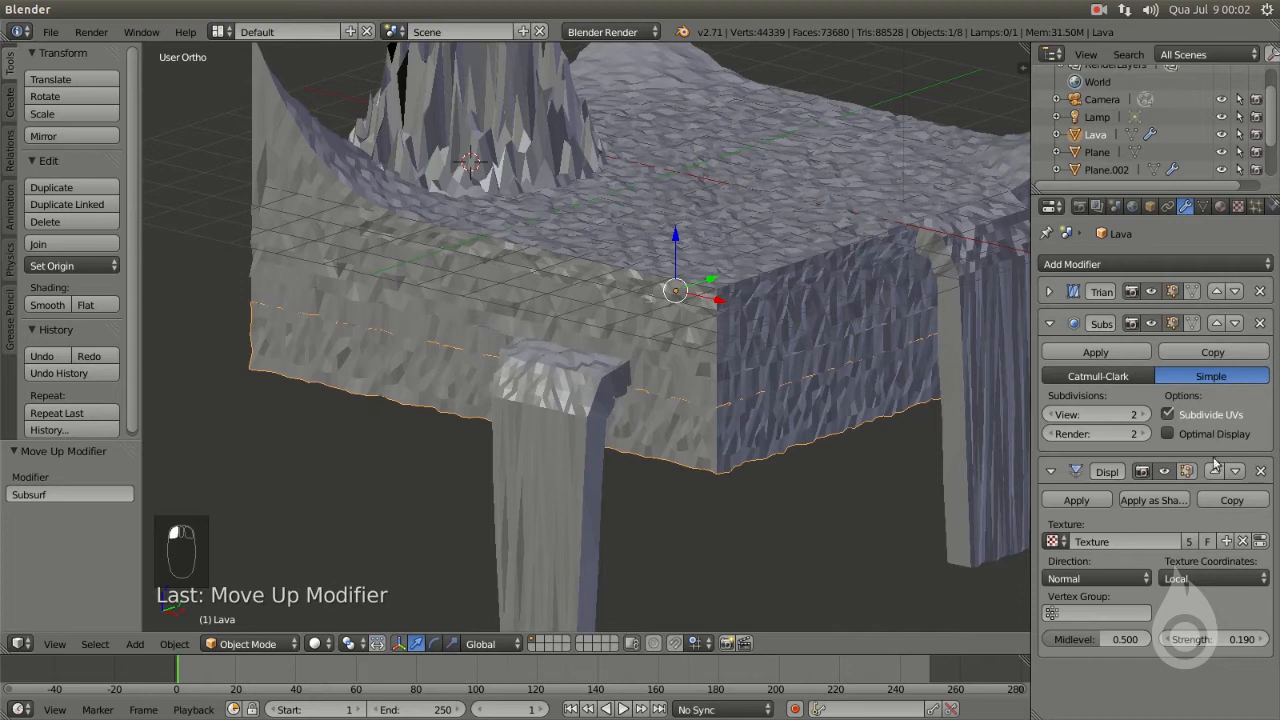
left_click(1214, 325)
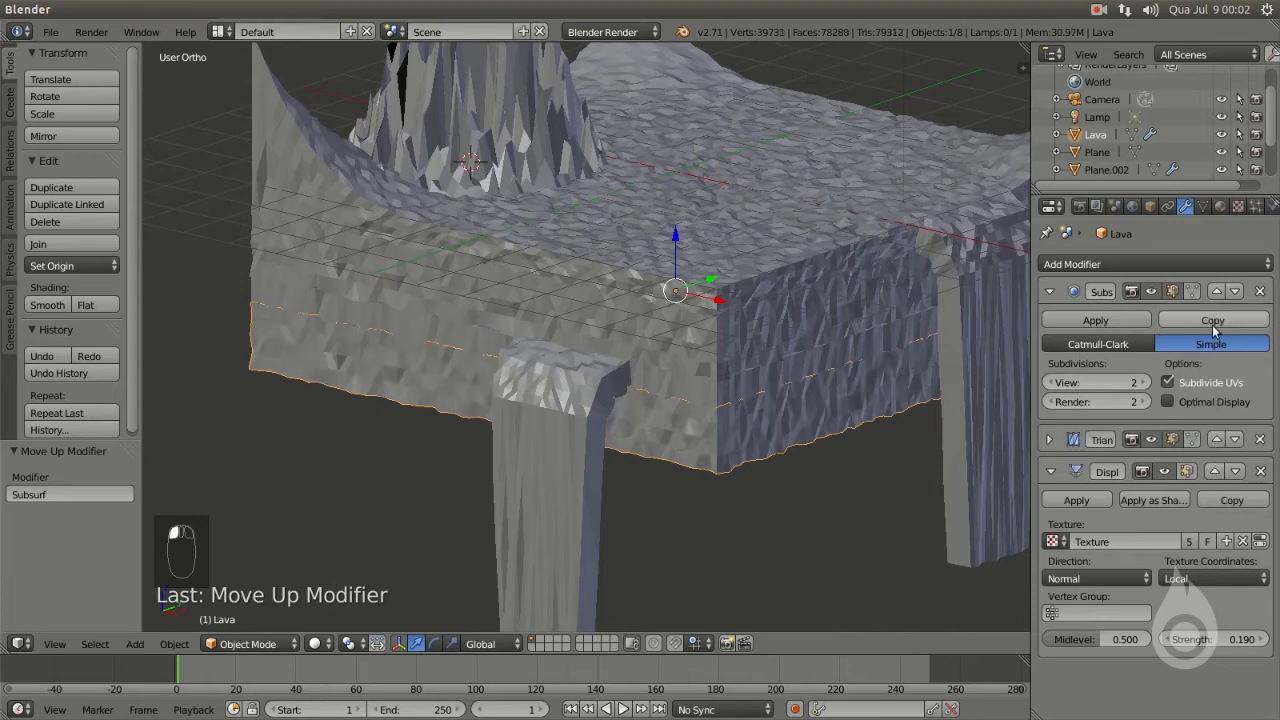
- Switch to an empty scene layer and snap the 3D cursor to the center
middle_click_drag(723, 357, 767, 351)
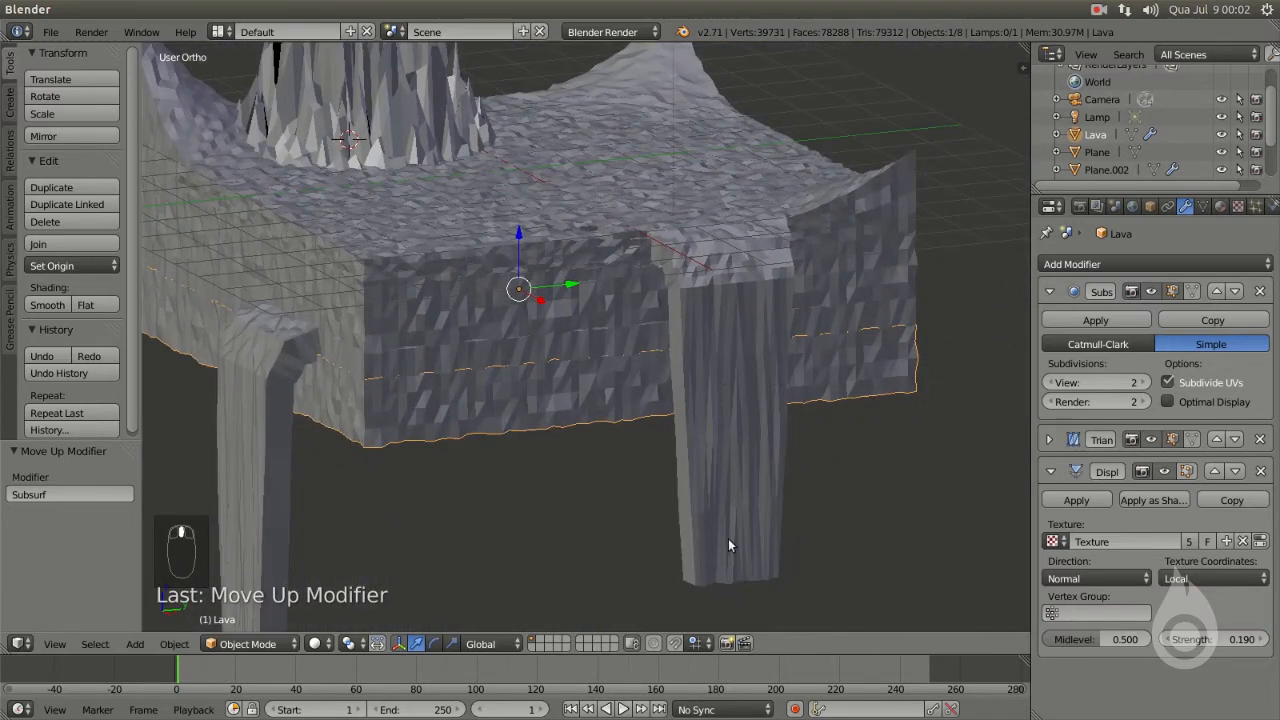
mouse_move(714, 388)
middle_mouse_down()
mouse_move(471, 434)
mouse_move(714, 410)
middle_mouse_up()
scroll(782, 325, "down", 3)
middle_click_drag(782, 325, 734, 363)
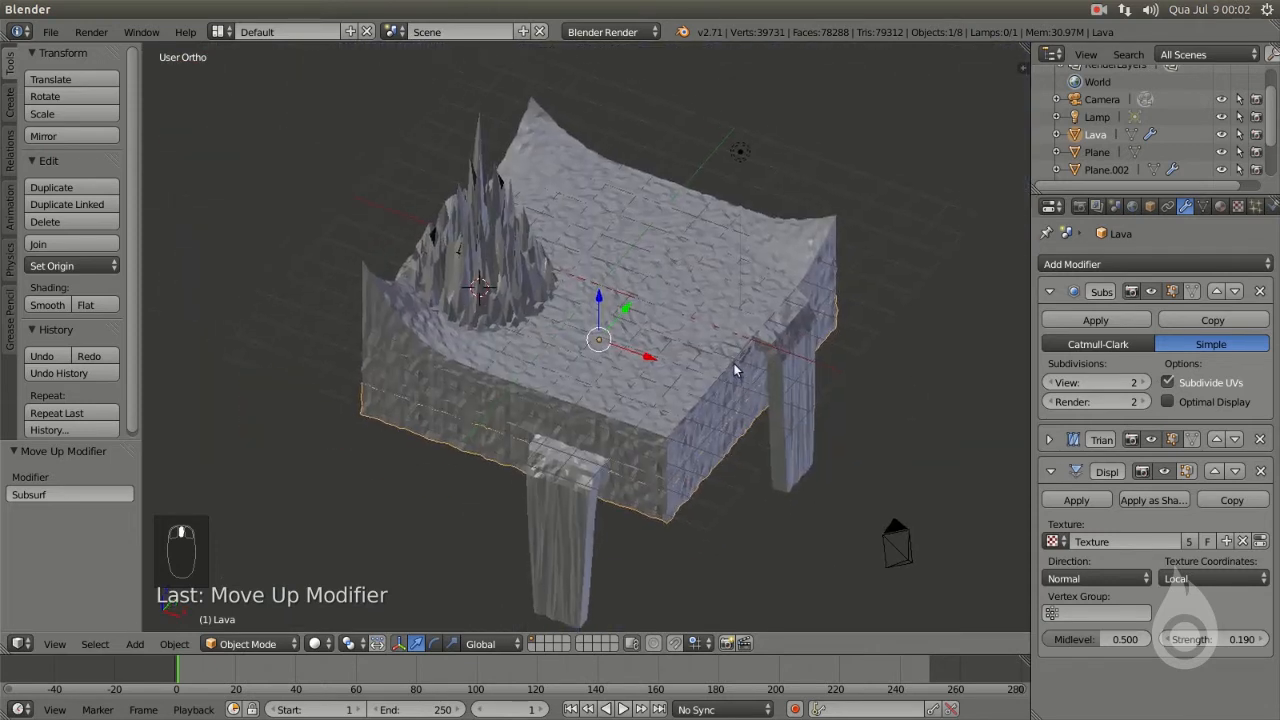
left_click(539, 638)
middle_click_drag(565, 370, 621, 433)
scroll(614, 377, "up", 3)
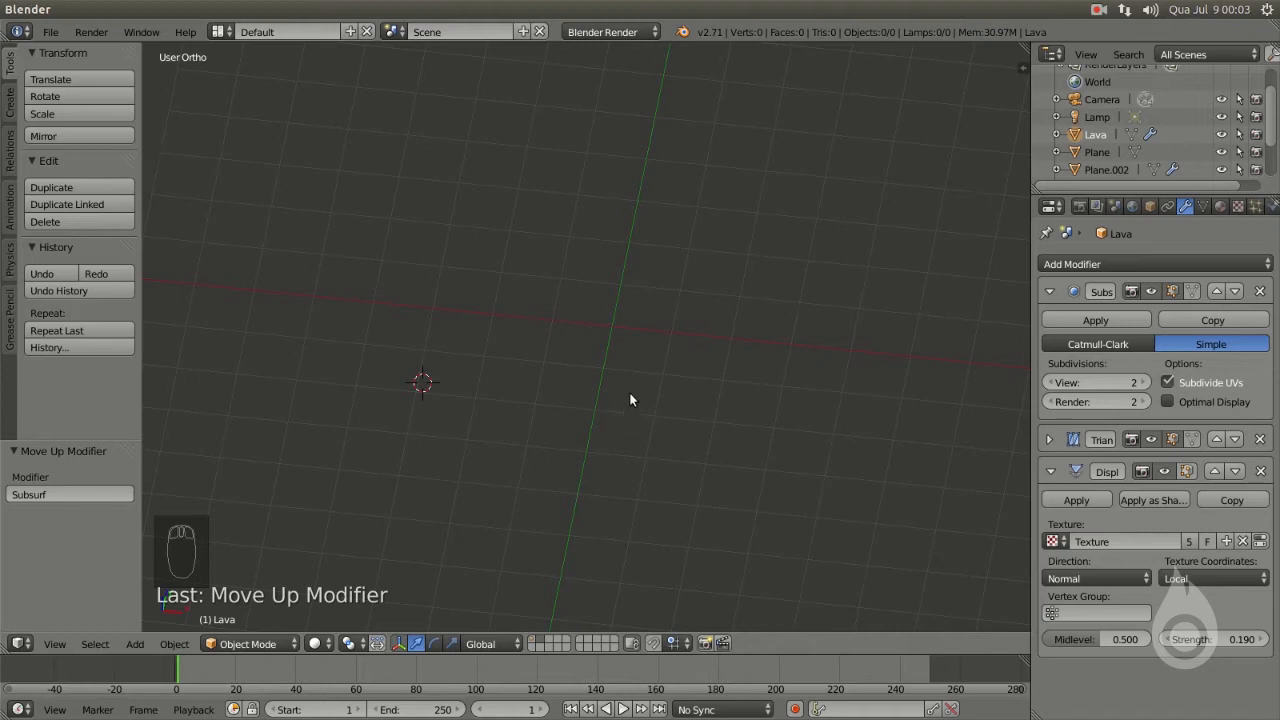
key("shift+s")
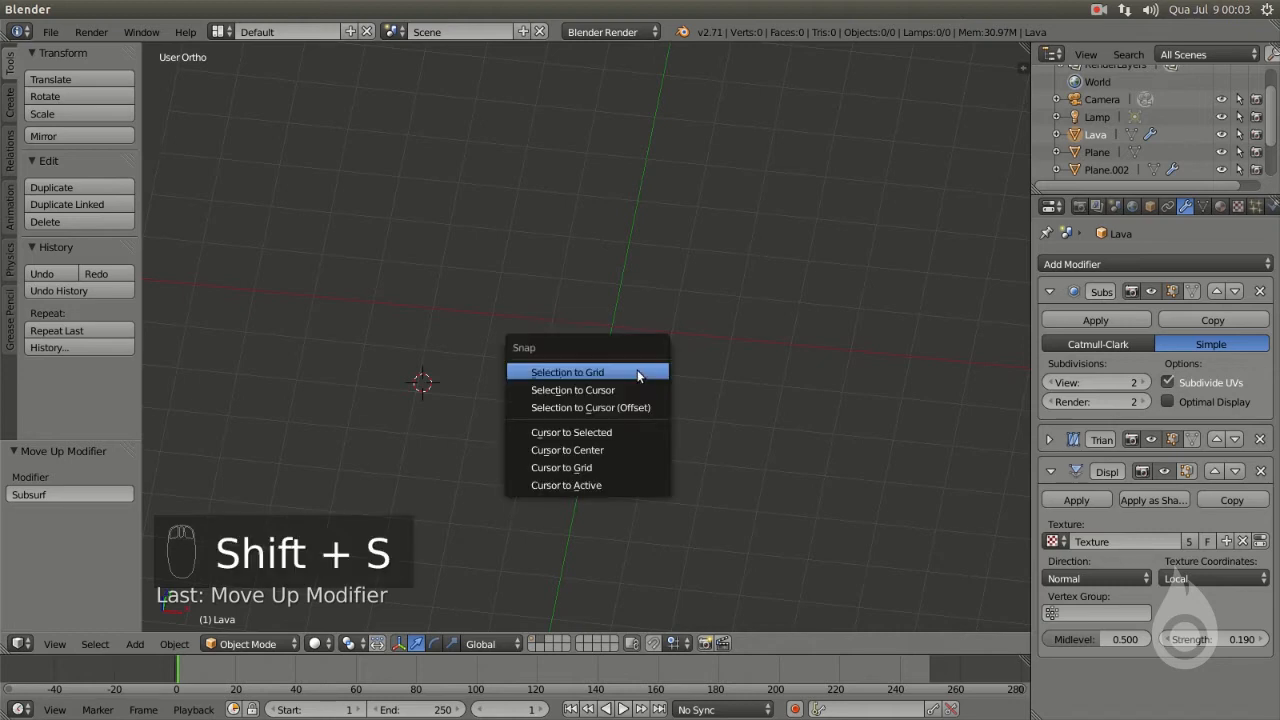
left_click(589, 450)
- Add a mesh cylinder at the center and set its vertex count to 14
middle_click_drag(602, 397, 678, 368)
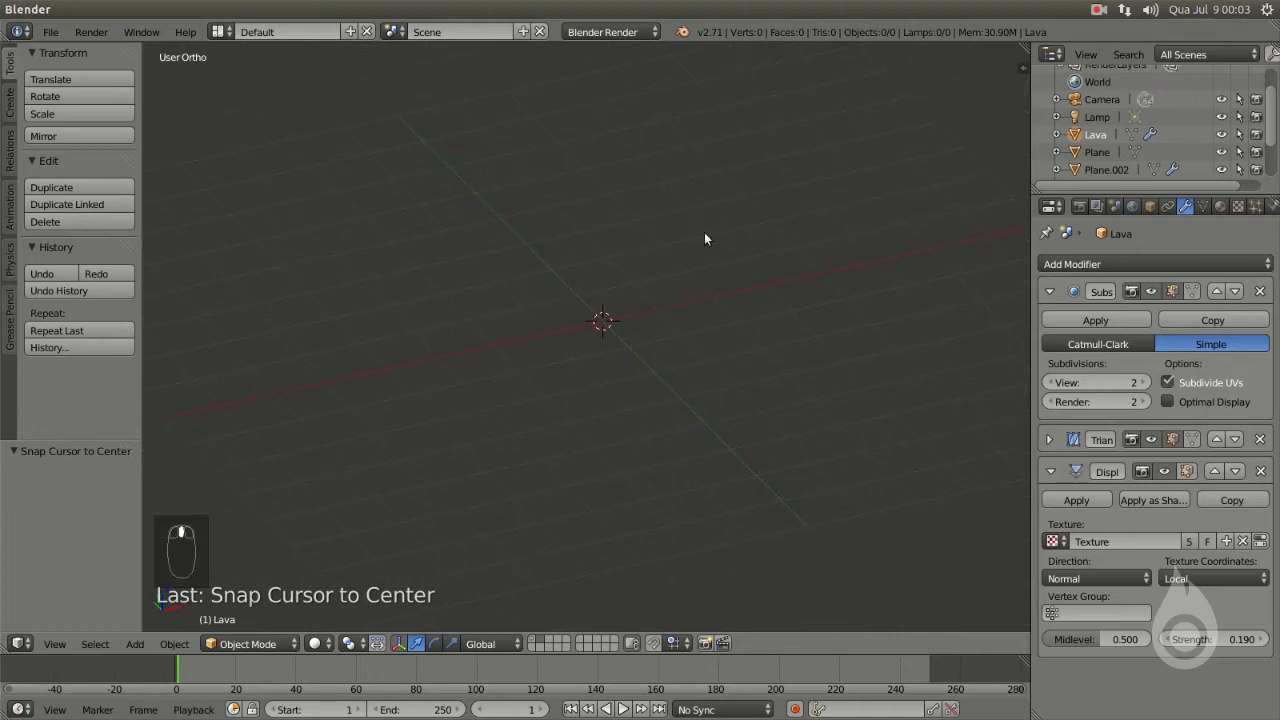
key("shift+a")
mouse_move(766, 254)
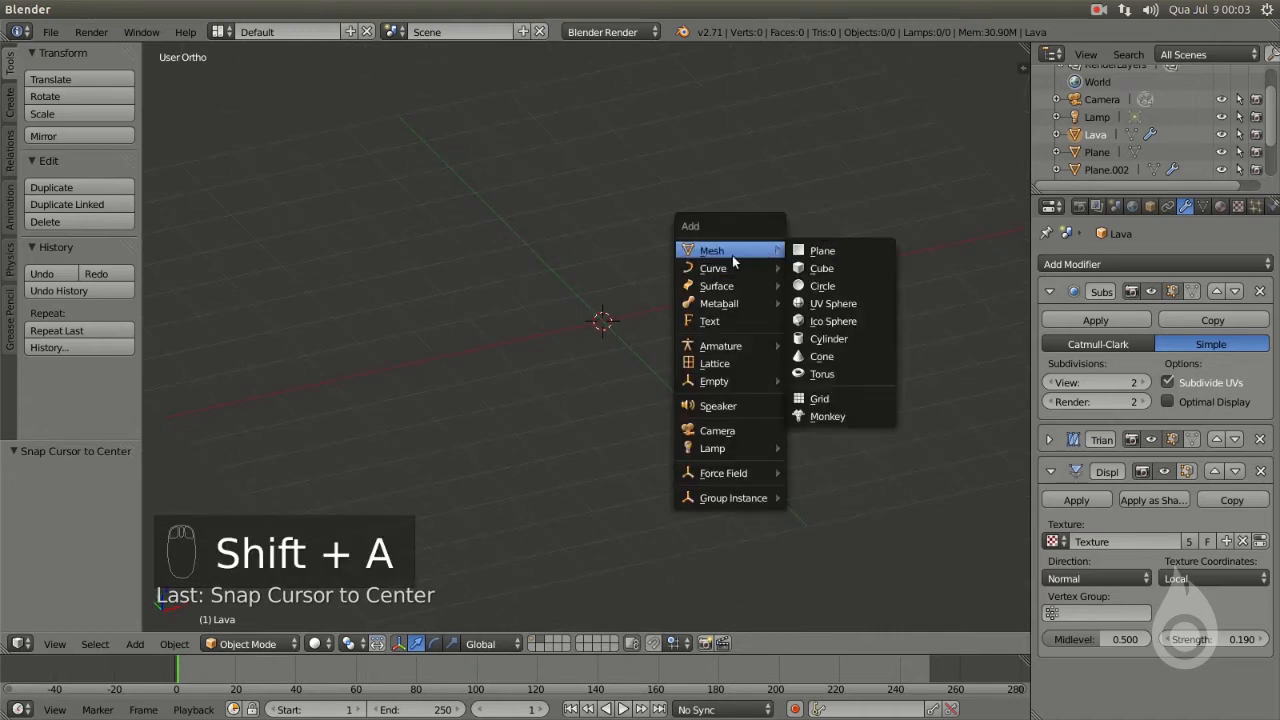
left_click(828, 339)
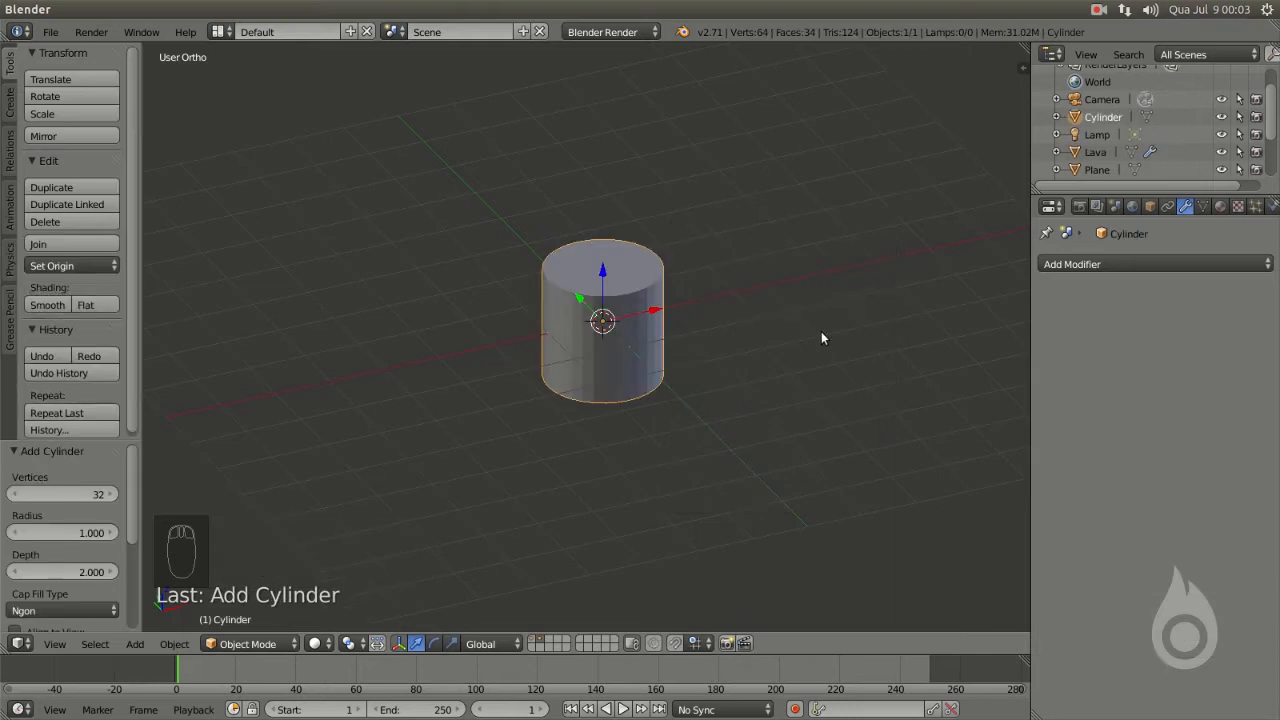
left_click(88, 493)
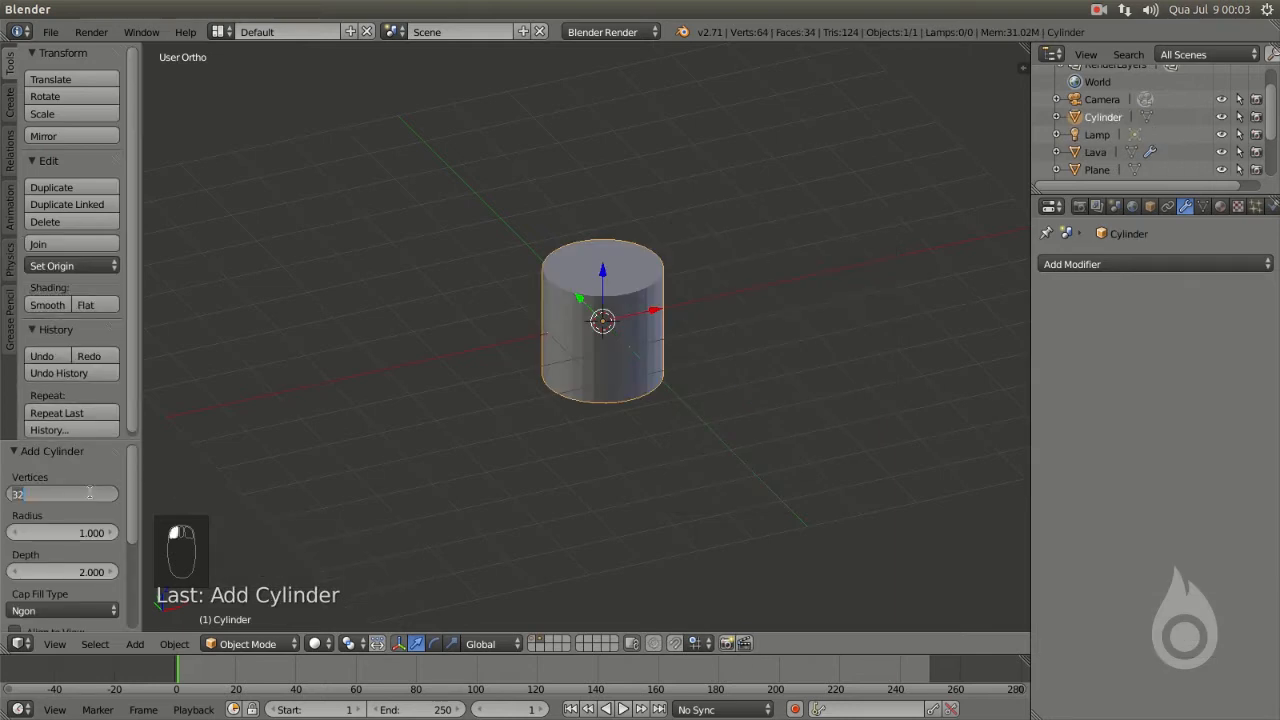
type("12")
key("Return")
middle_click_drag(449, 409, 462, 417)
left_click(110, 494)
left_click(110, 494)
- Set the cylinder's cap fill type to Triangle Fan
middle_click_drag(614, 358, 563, 377)
scroll(40, 520, "down", 4)
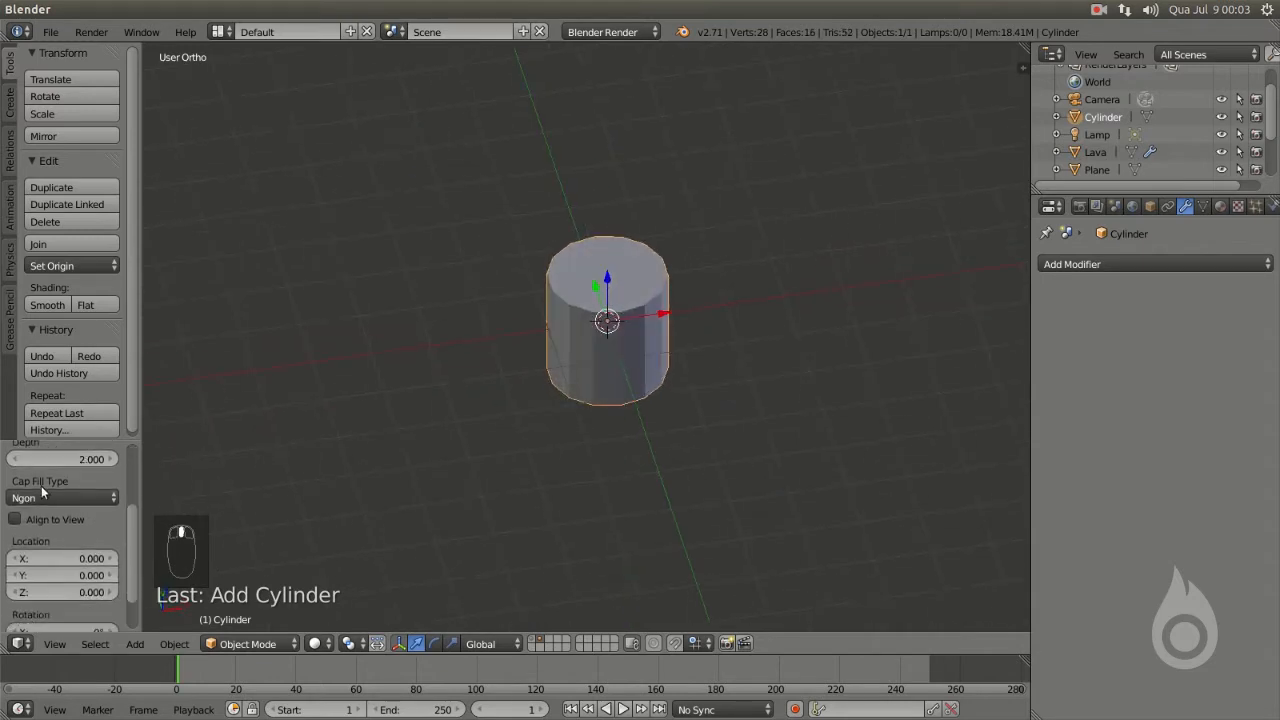
left_click(49, 500)
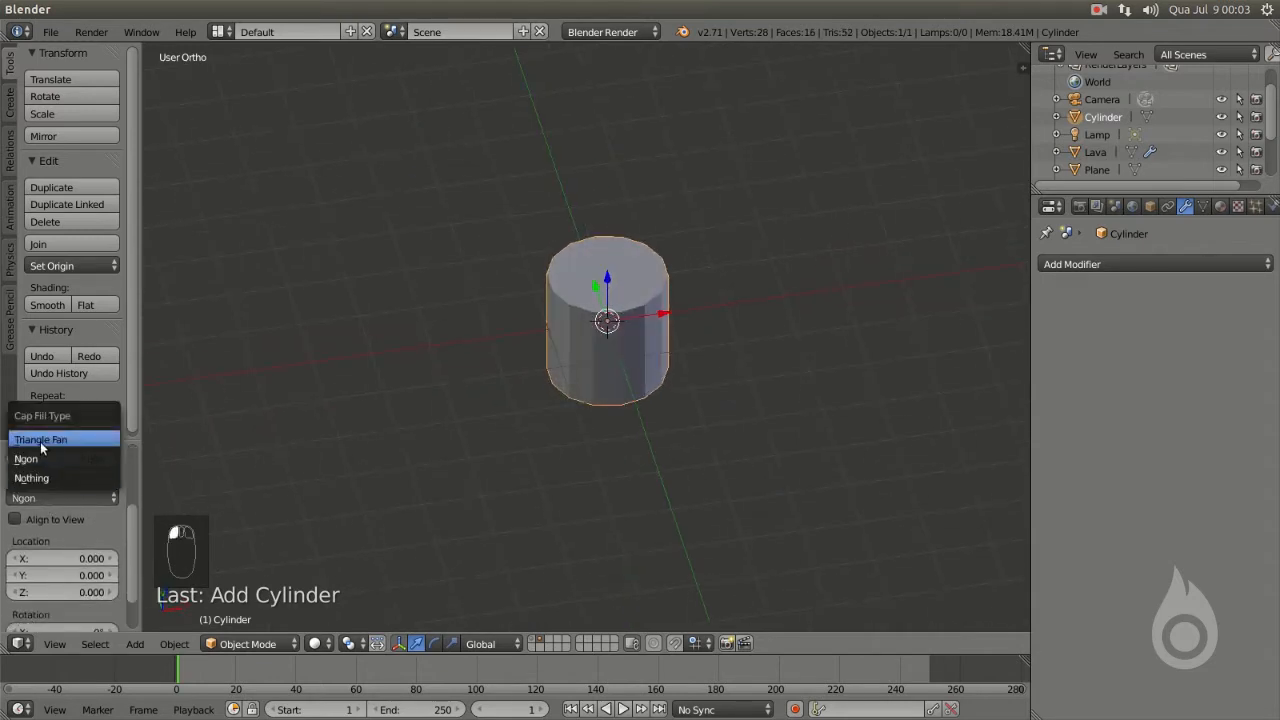
left_click(40, 440)
- Enter Edit Mode with vertex selection and cut a horizontal loop around the cylinder, slid toward its top with factor -0.575
scroll(616, 414, "up", 3)
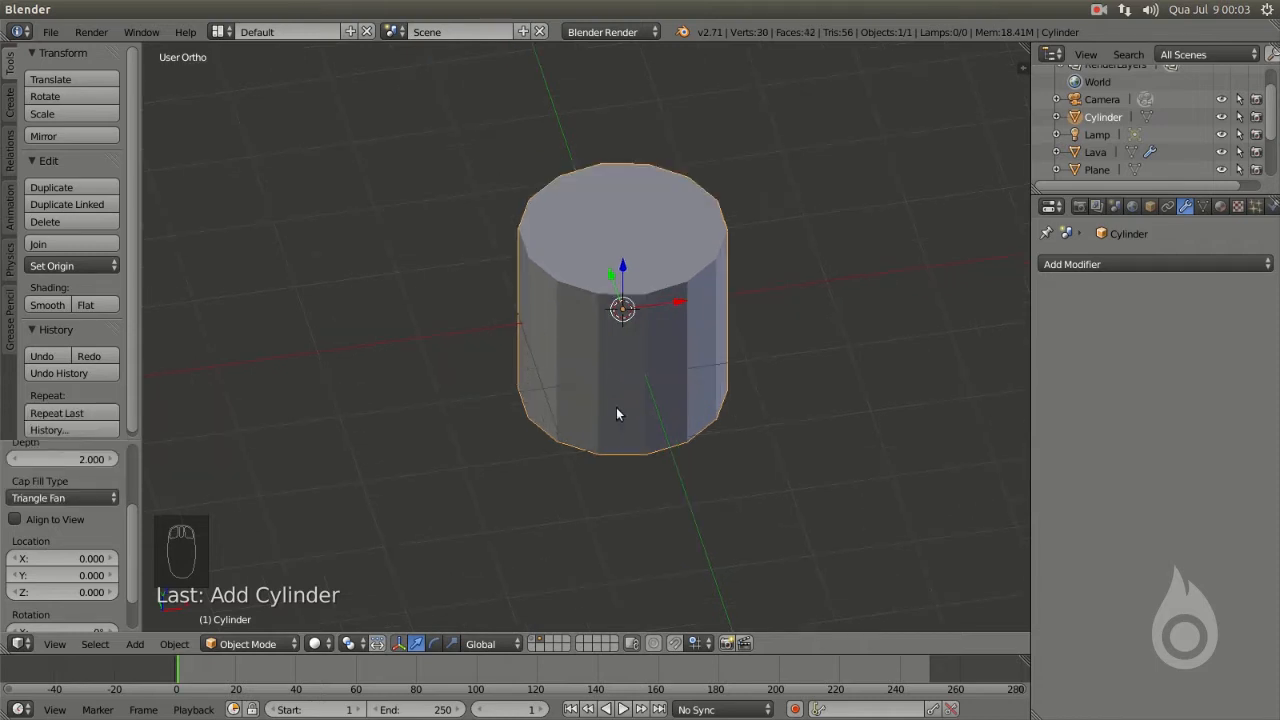
key("Tab")
middle_click_drag(659, 365, 664, 367)
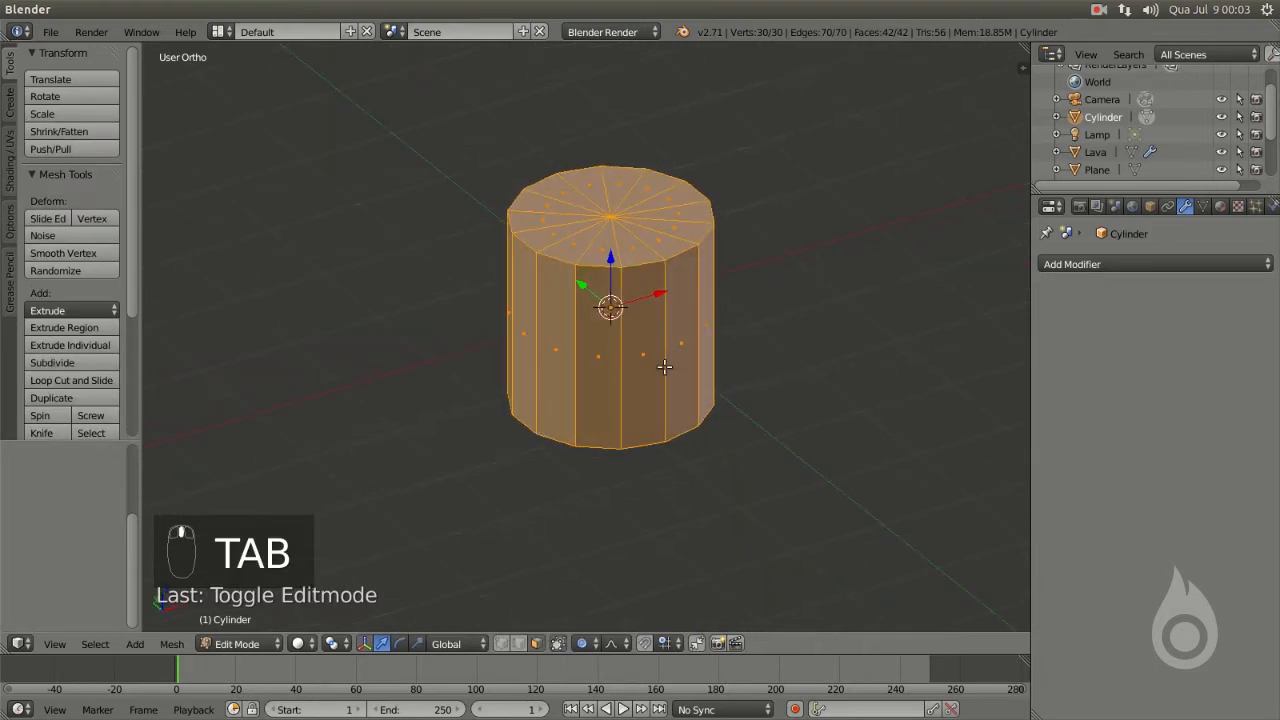
key("ctrl+Tab")
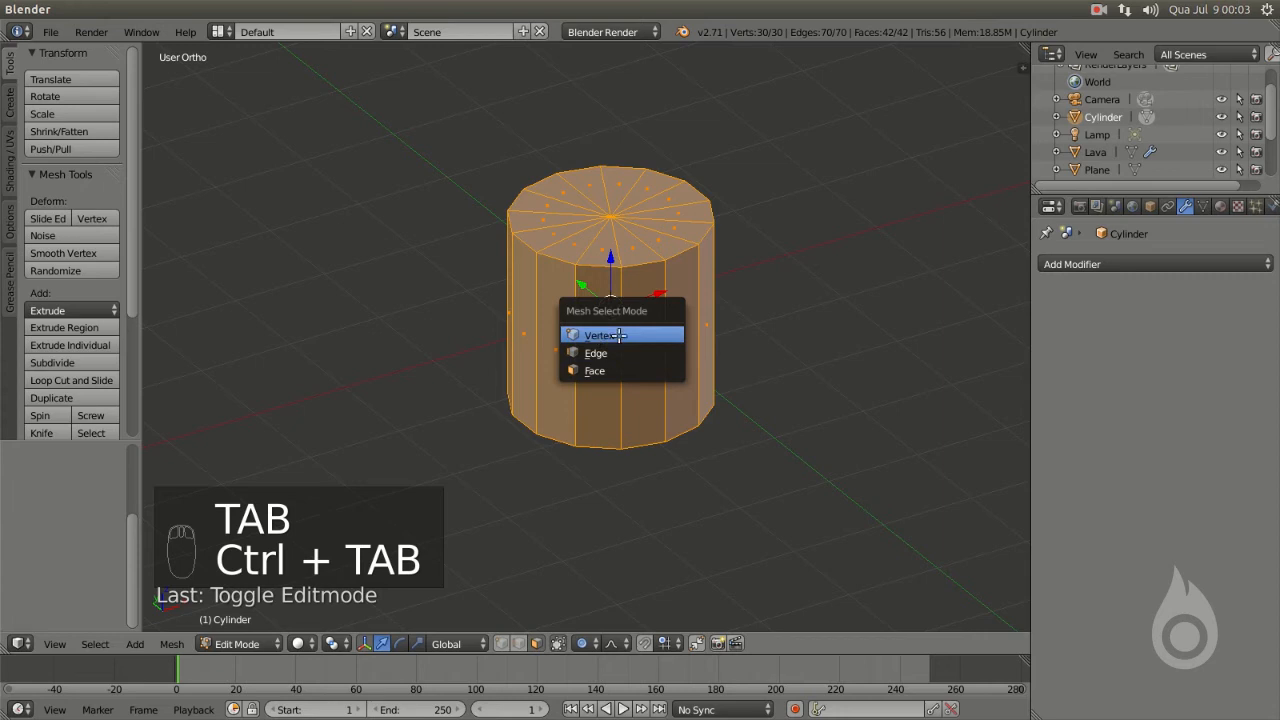
left_click(612, 331)
key("ctrl+r")
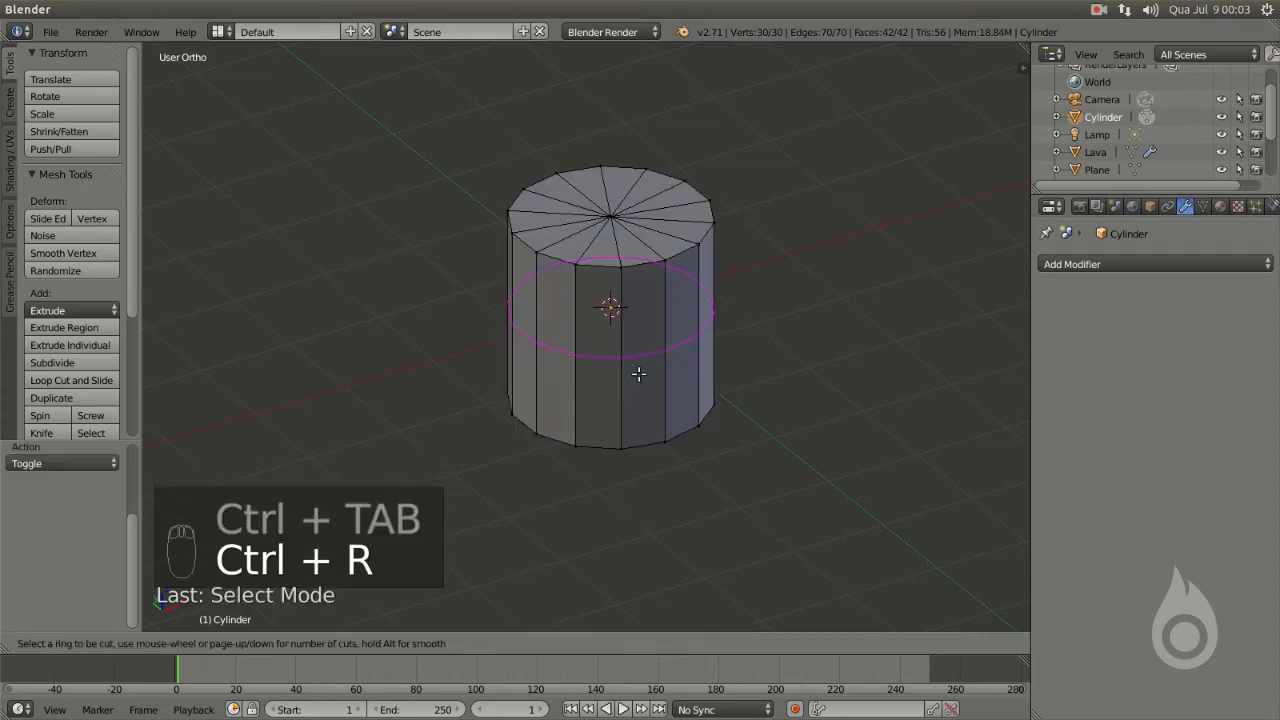
left_click(611, 370)
left_click(638, 298)
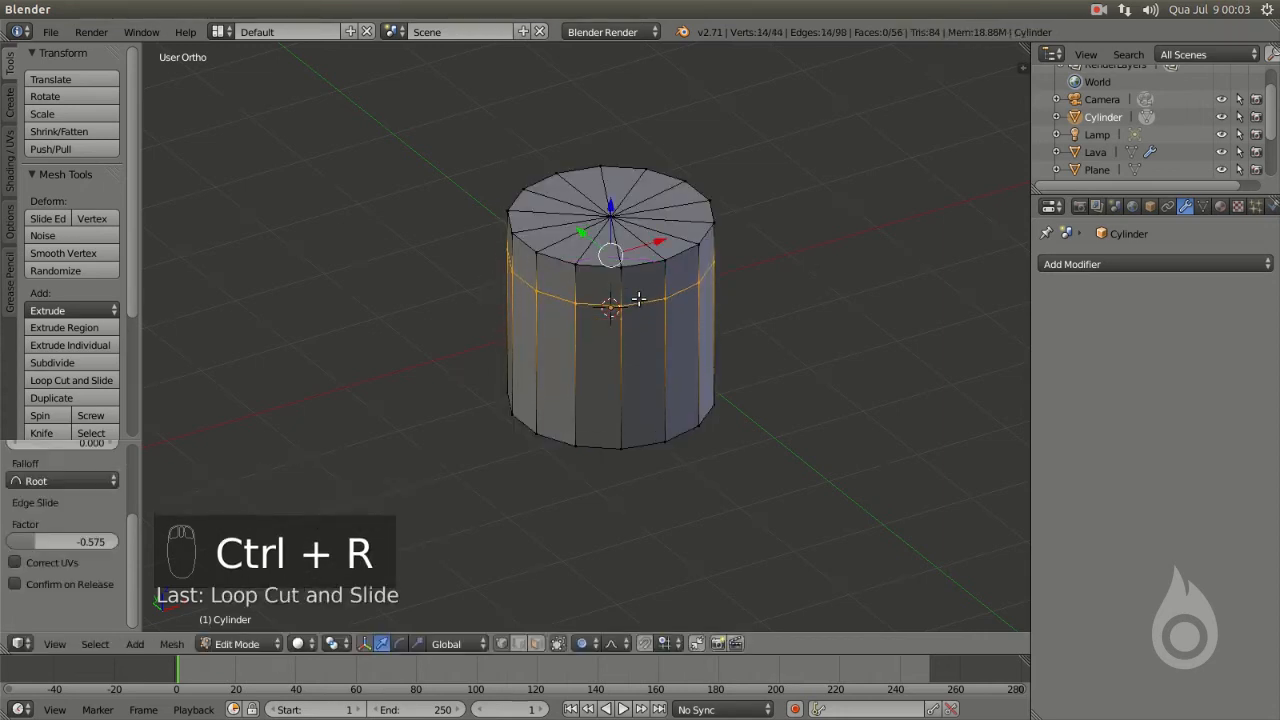
- Select the cylinder's top rim loop, disable proportional editing and scale the loop to 0
right_click(641, 262, "alt")
middle_click_drag(617, 235, 781, 257)
key("s")
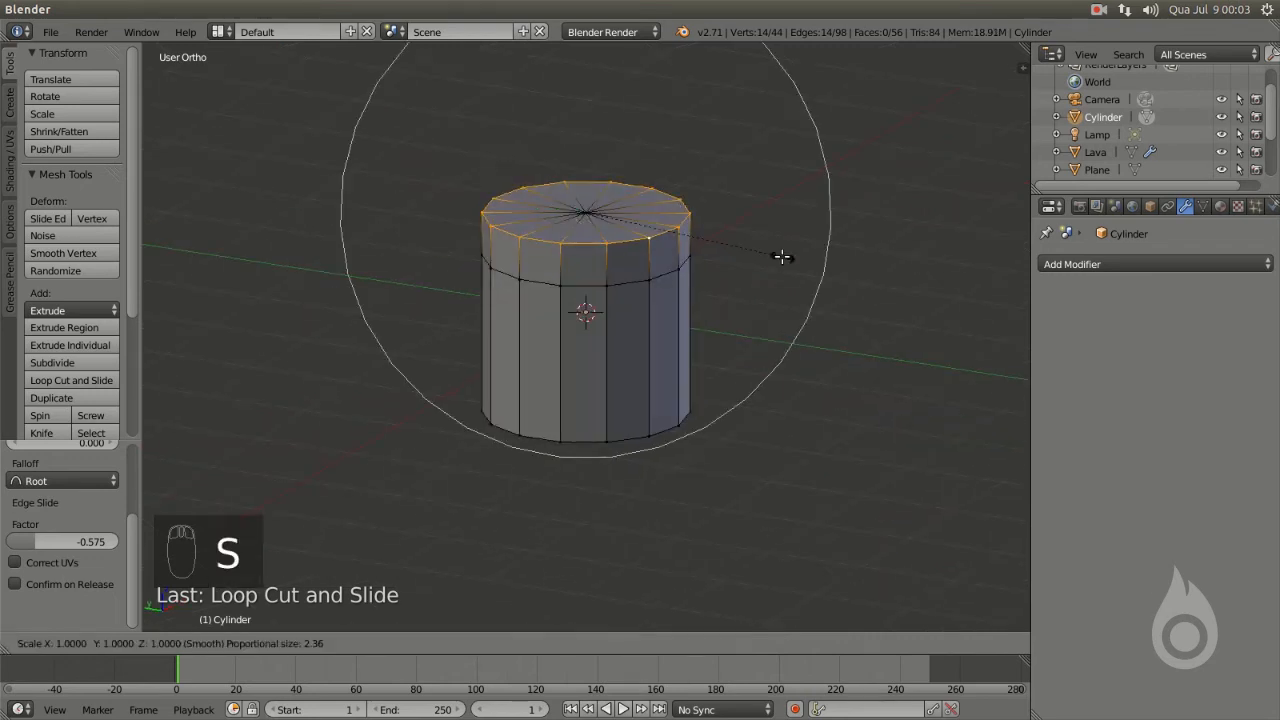
right_click(782, 257)
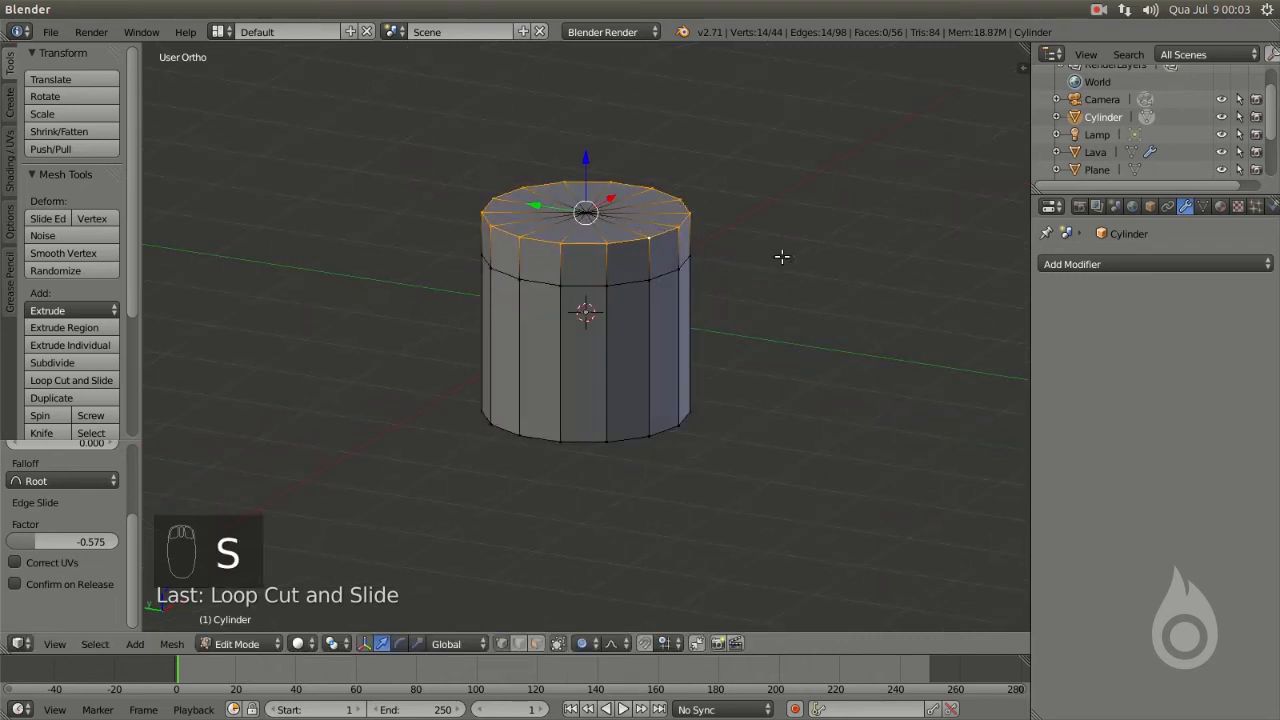
key("o")
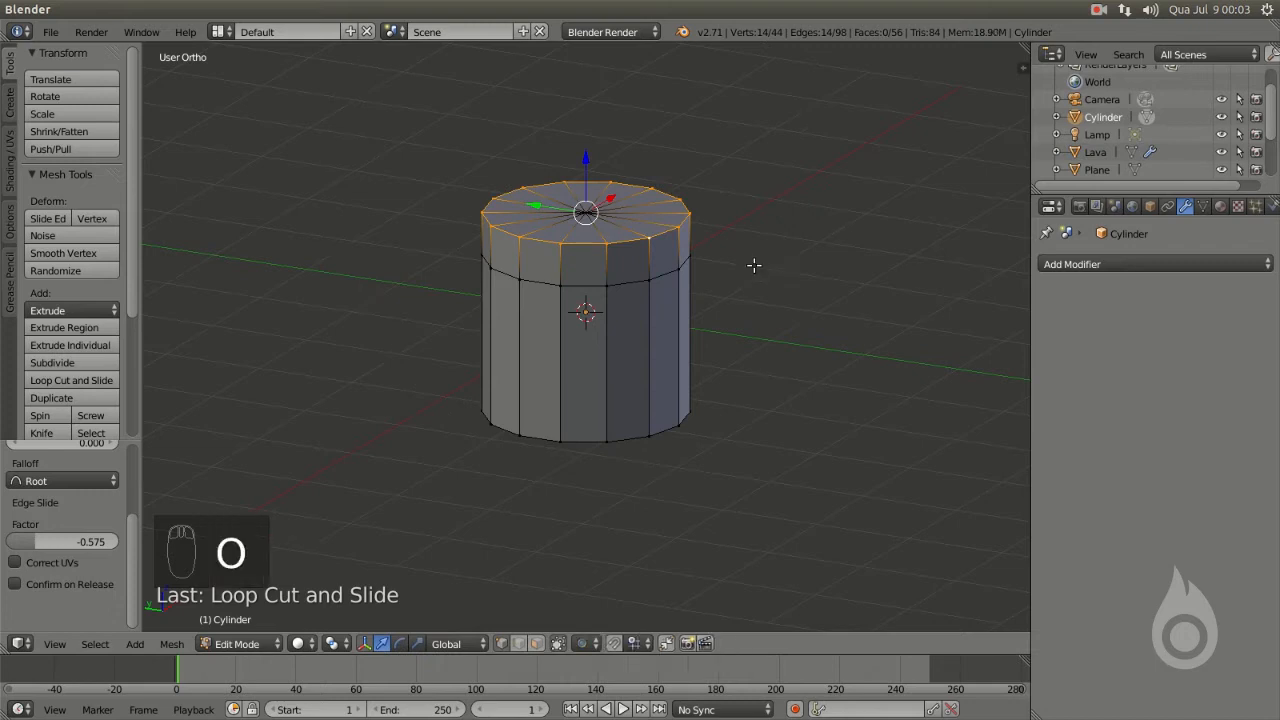
key("s")
key("0")
key("Return")
- Select the overlapping vertices at the cylinder's top center using wireframe view, and remove their doubles
middle_click_drag(642, 243, 666, 334)
scroll(540, 231, "up", 2)
key("z")
middle_click_drag(571, 209, 570, 200)
key("c")
left_click(568, 198)
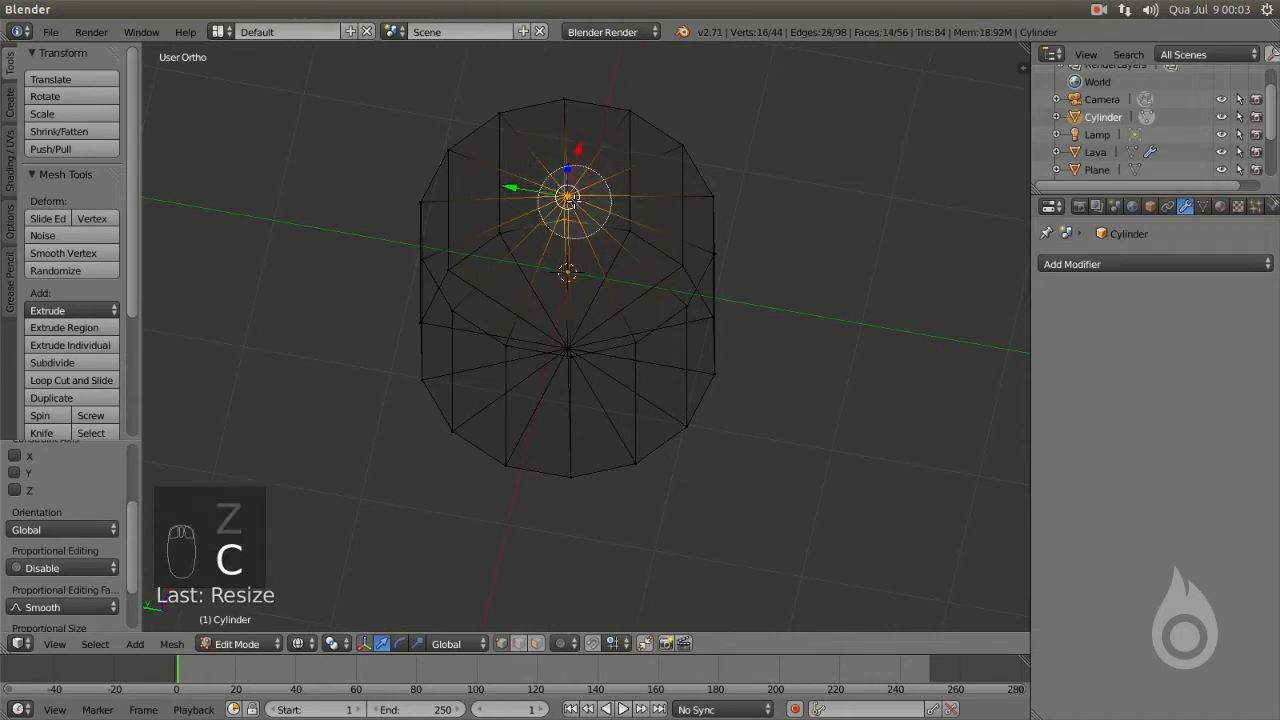
right_click(568, 198)
key("a")
middle_click_drag(568, 198, 748, 283)
key("c")
left_click(552, 200)
right_click(552, 200)
key("z")
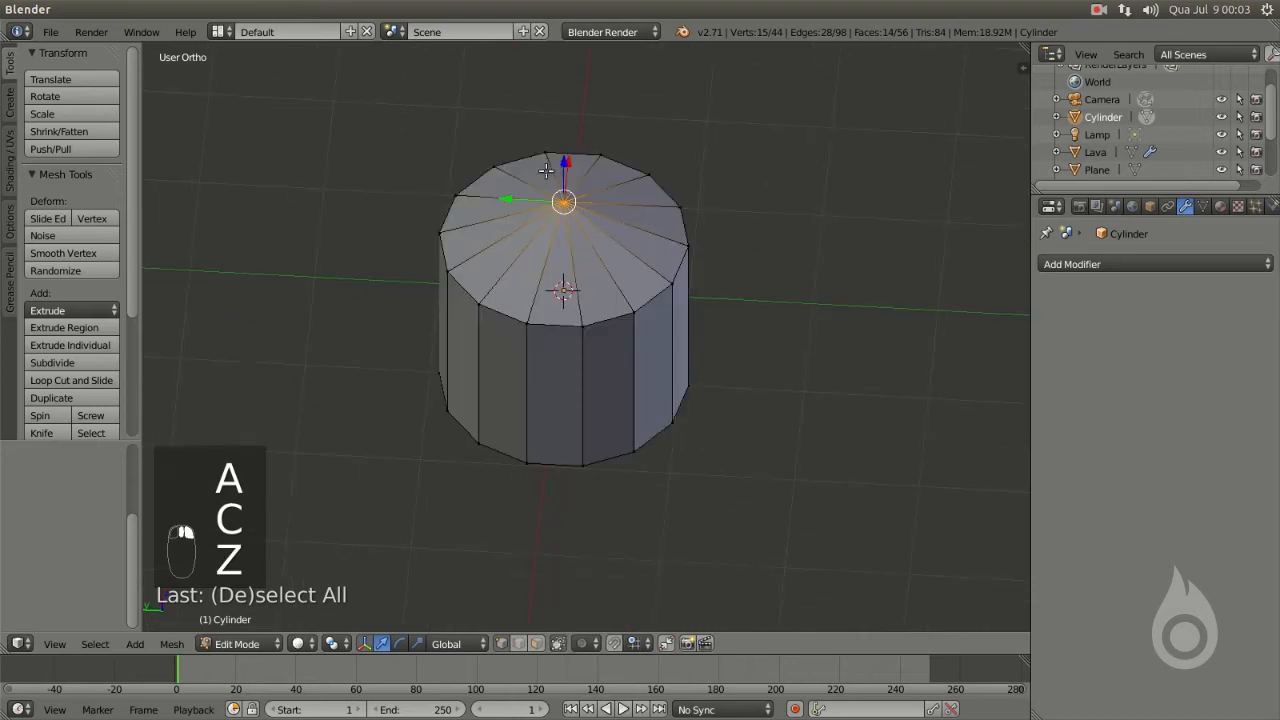
key("w")
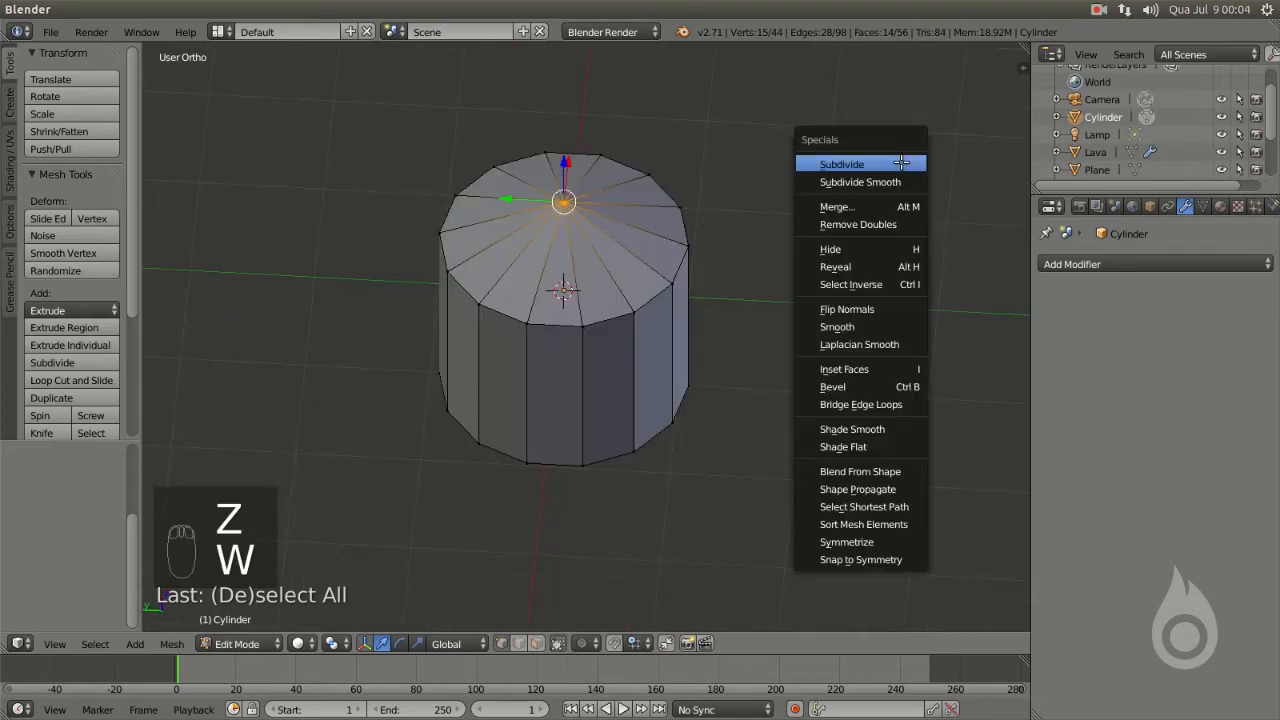
left_click(867, 224)
- Select the edge loop below the peak, scale it inward and raise it slightly to taper the cylinder
middle_click_drag(863, 223, 595, 251)
right_click(618, 163, "alt")
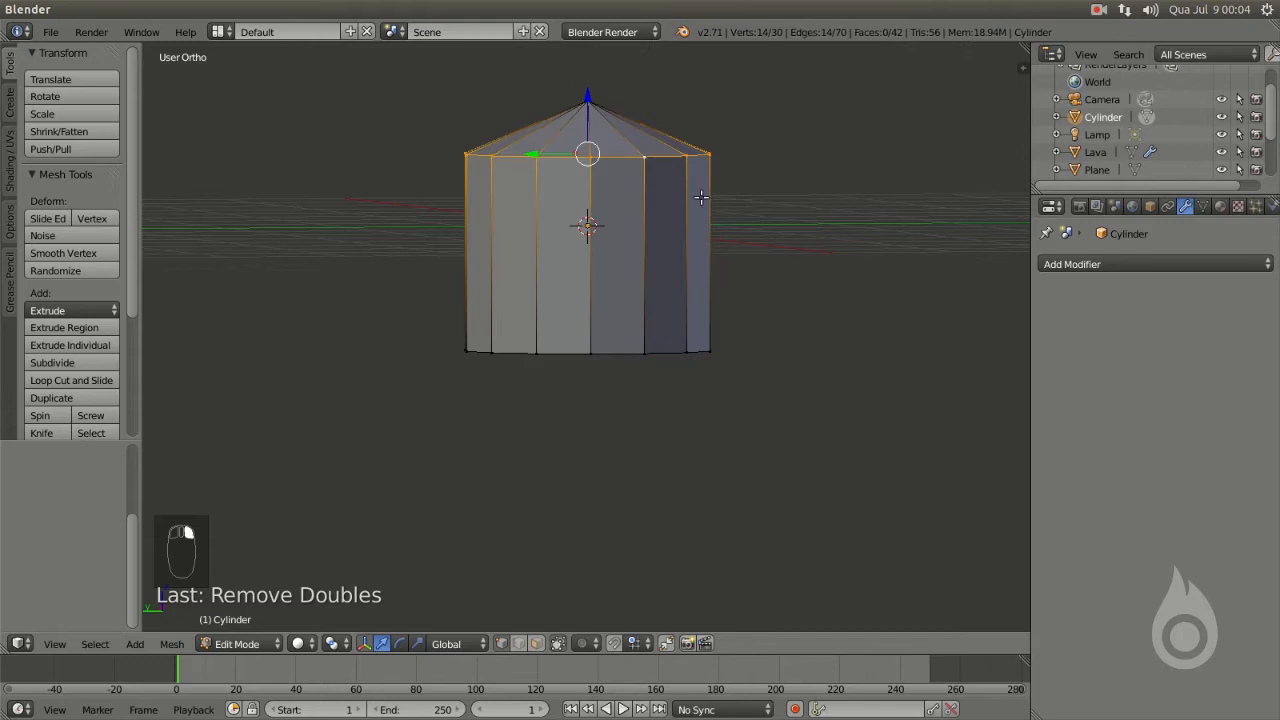
key("s")
left_click(683, 200)
left_click_drag(583, 102, 585, 90)
key("s")
left_click(681, 212)
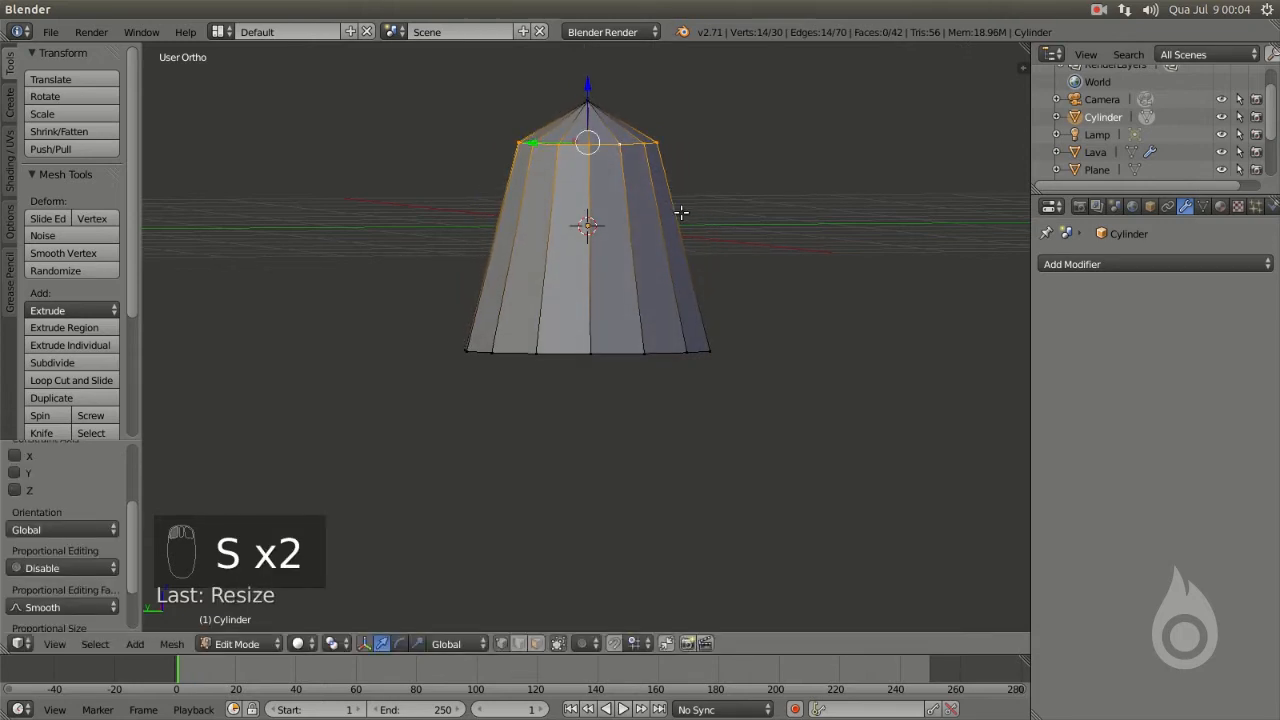
- Cut a centered horizontal loop around the body below the cone, raise it along Z and scale it outward to round the silhouette
key("ctrl+r")
left_click(690, 231)
right_click(690, 231)
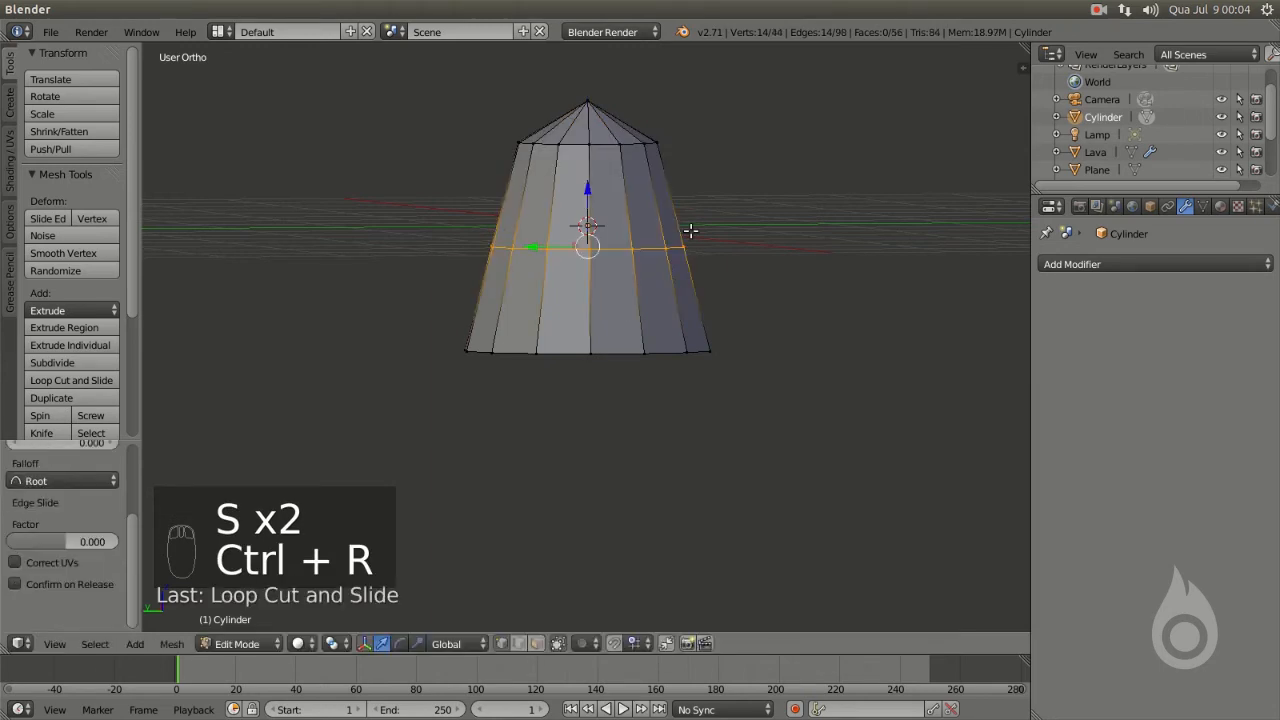
key("s")
left_click(677, 260)
left_click_drag(587, 192, 591, 150)
key("s")
left_click(749, 249)
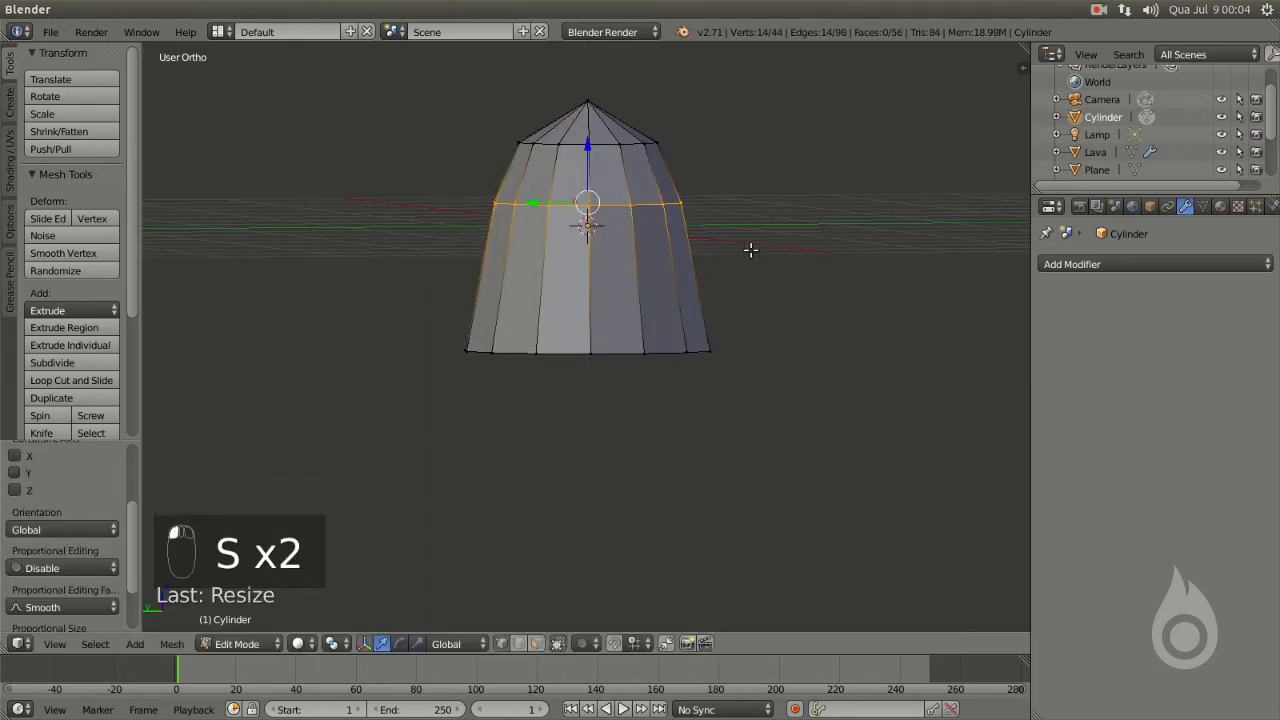
- Cut another loop between the raised loop and the base with factor -0.041, scale it slightly outward and edge-slide it upward
key("ctrl+r")
left_click(635, 286)
left_click(663, 289)
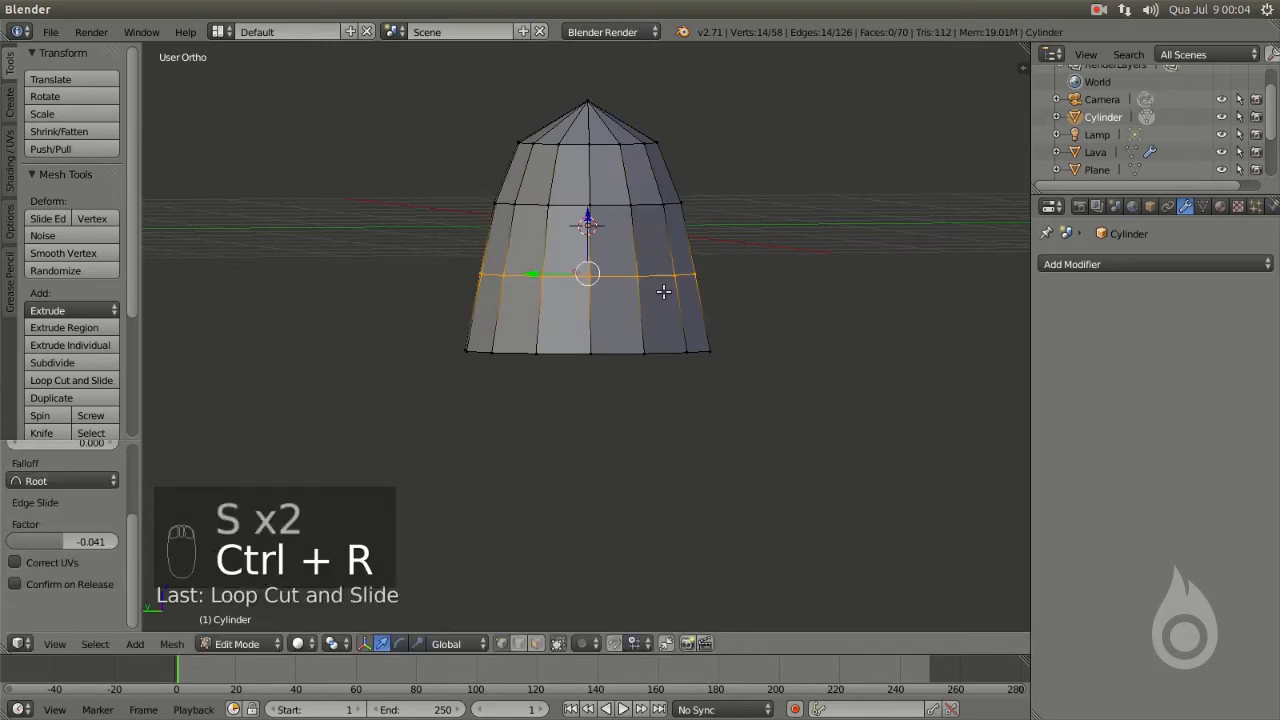
key("s")
left_click(737, 325)
key("g")
key("g")
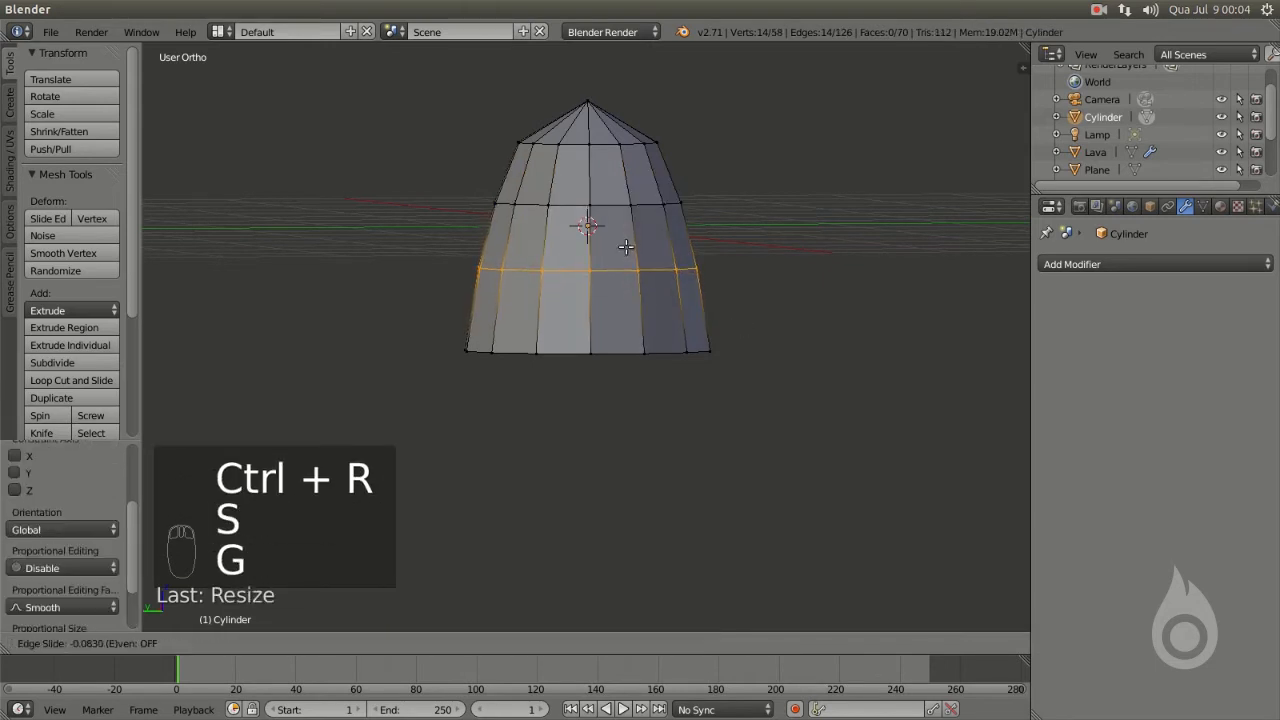
left_click(671, 260)
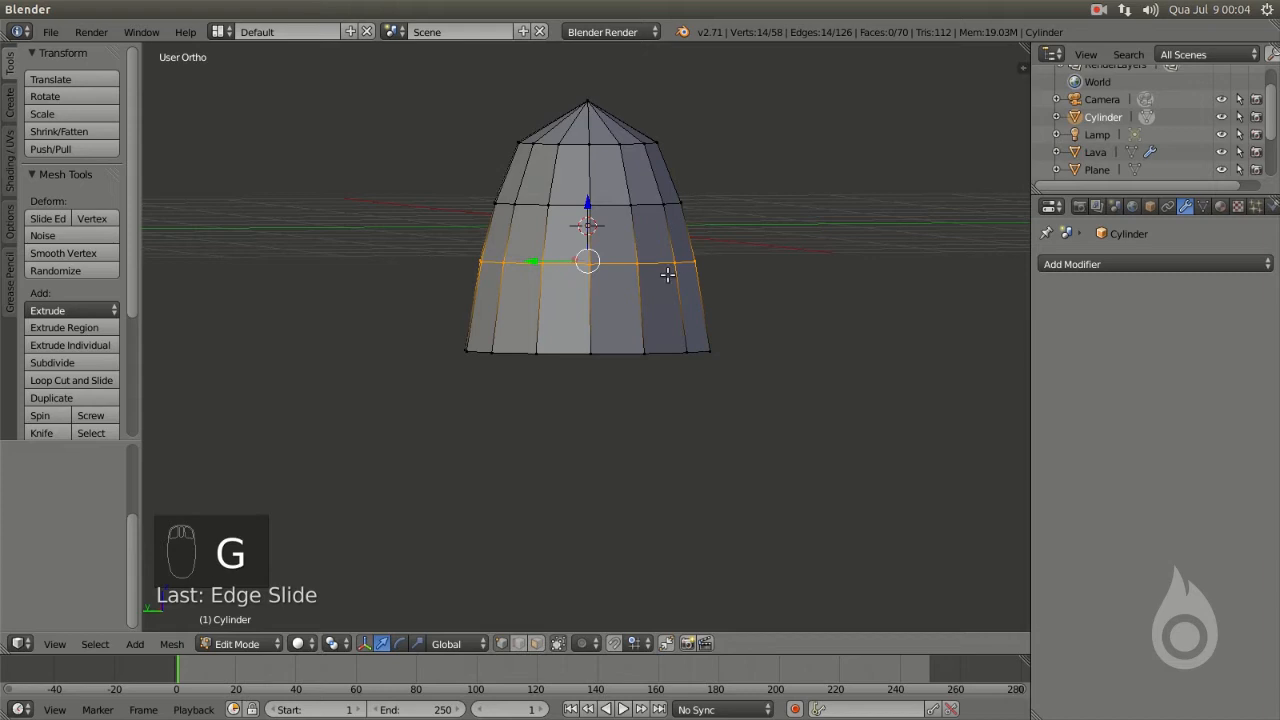
- Cut a loop just above the base with factor 0.019 and adjust its height slightly along Z
key("ctrl+r")
left_click(651, 329)
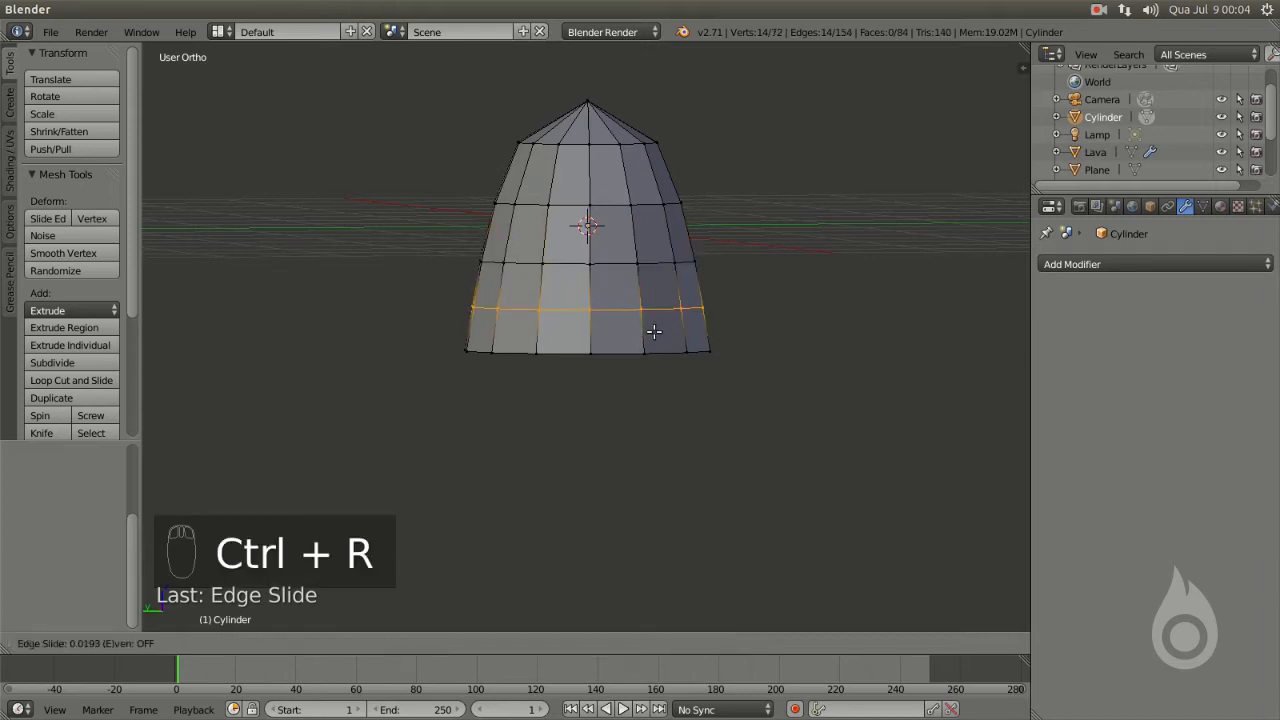
left_click(654, 331)
left_click(594, 267)
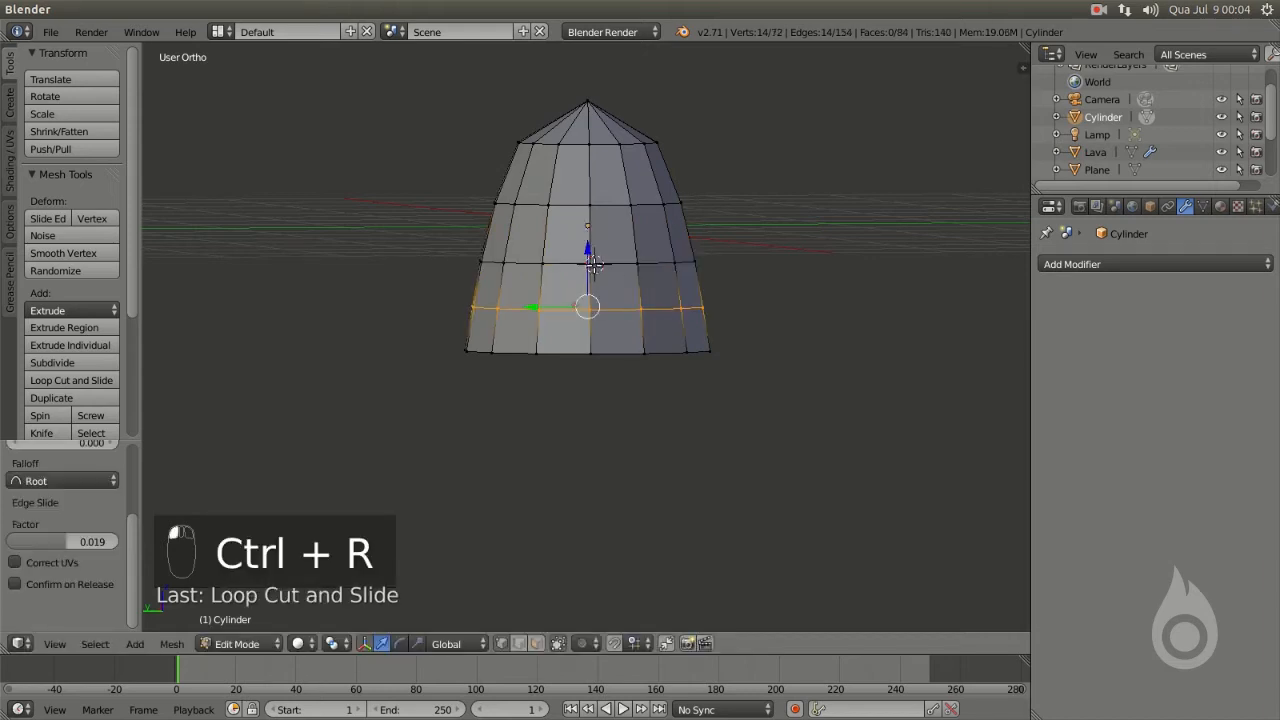
left_click_drag(586, 245, 589, 248)
- Delete the center vertex of the bottom cap to open the underside
middle_click_drag(640, 284, 615, 338)
right_click(608, 334)
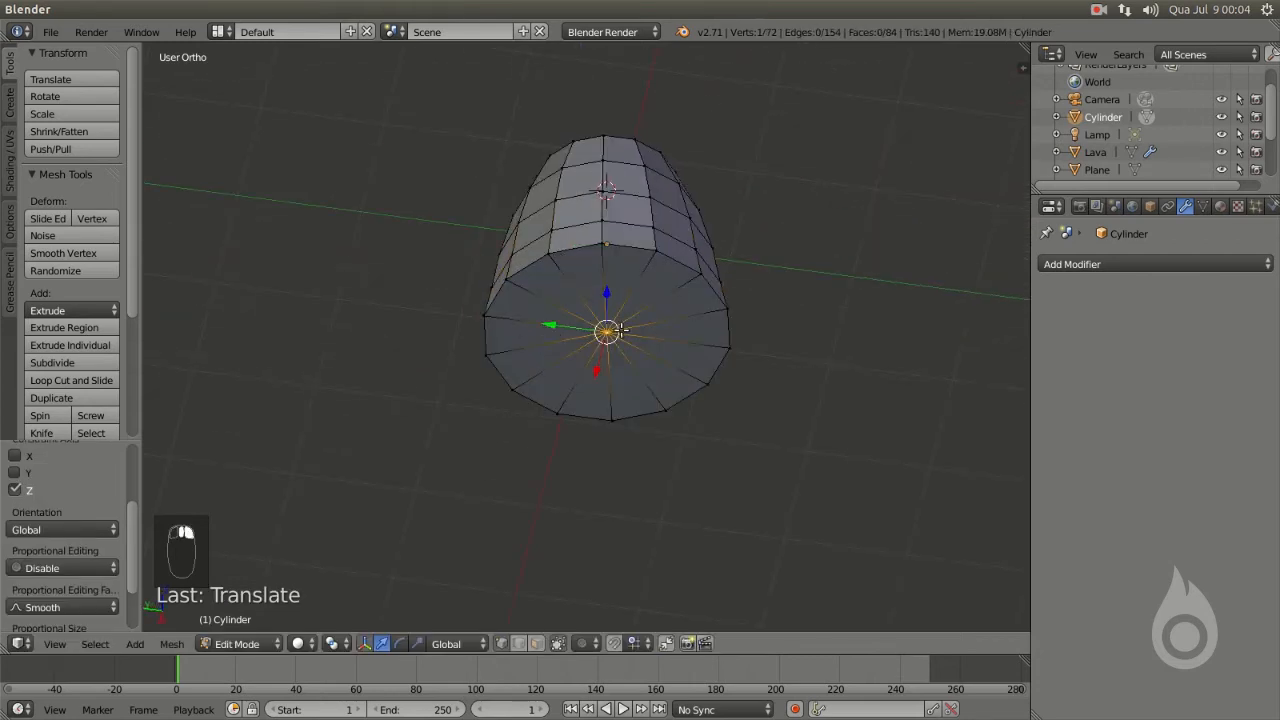
key("x")
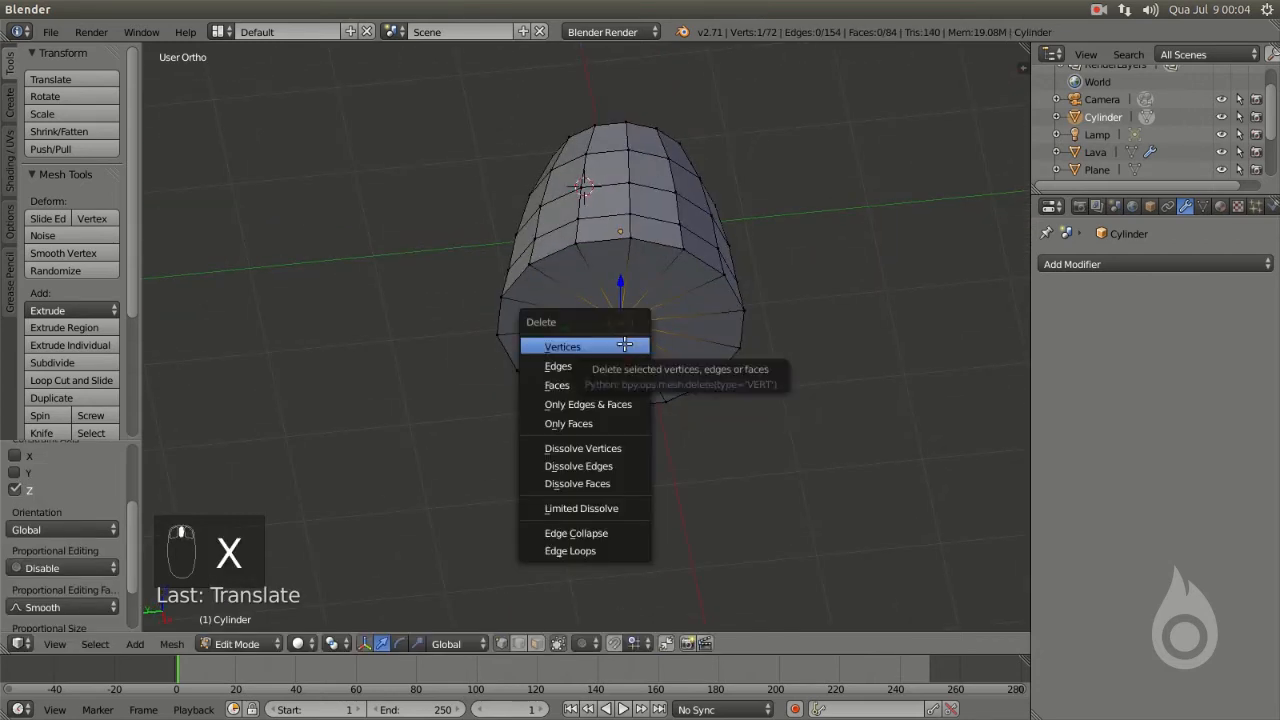
left_click(642, 331)
- Select the bottom rim loop, extrude it in place and scale the new ring inward to leave a small trunk-sized opening
middle_click_drag(642, 329, 627, 335)
right_click(640, 251, "alt")
middle_click_drag(646, 252, 677, 277)
key("e")
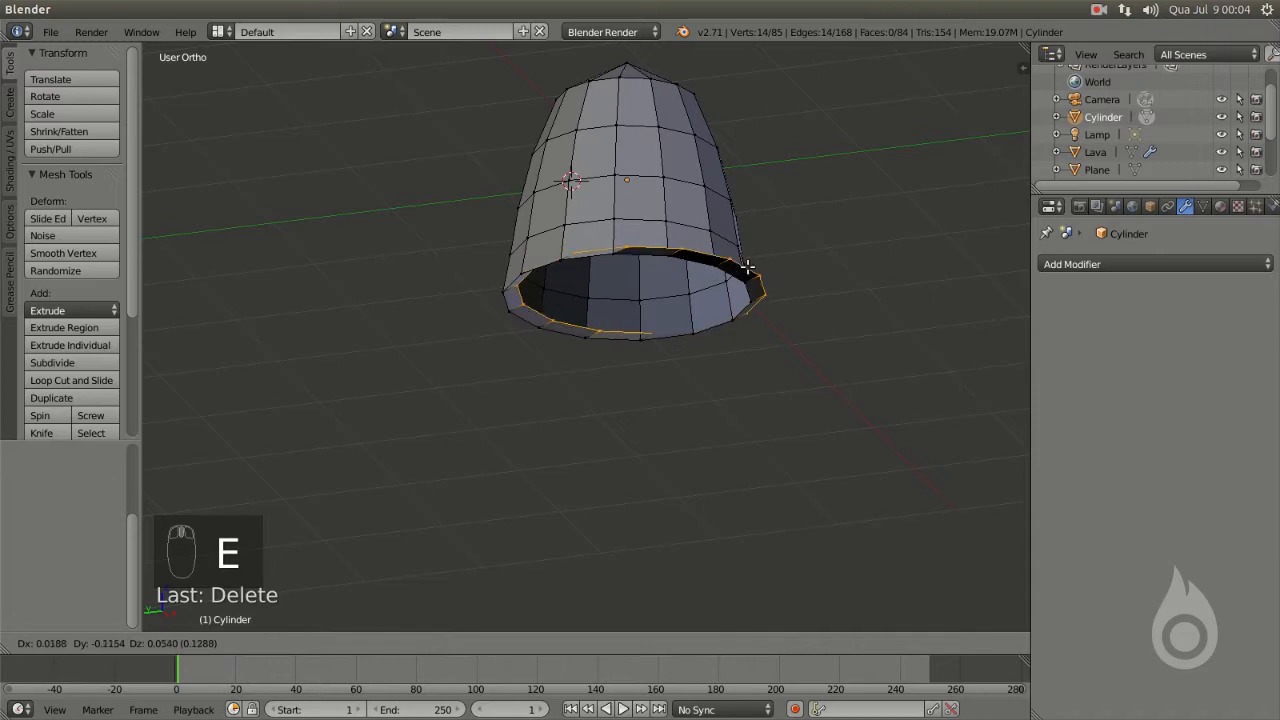
right_click(785, 234)
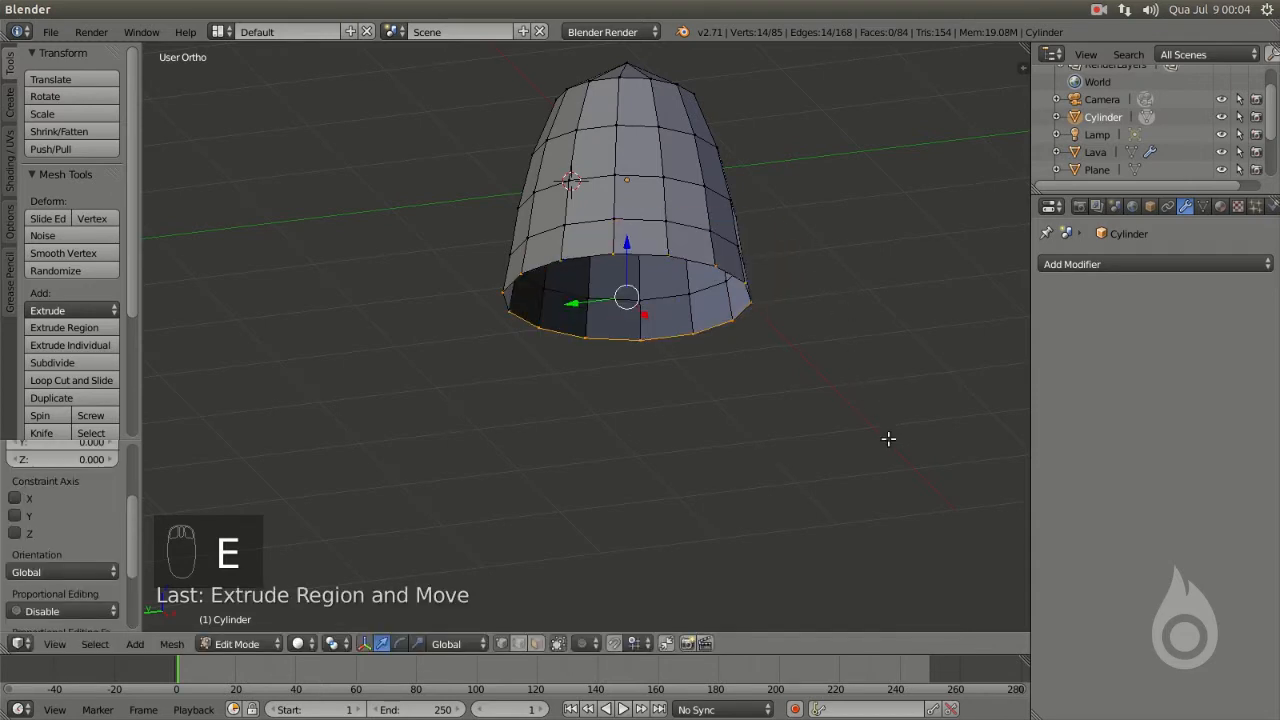
key("s")
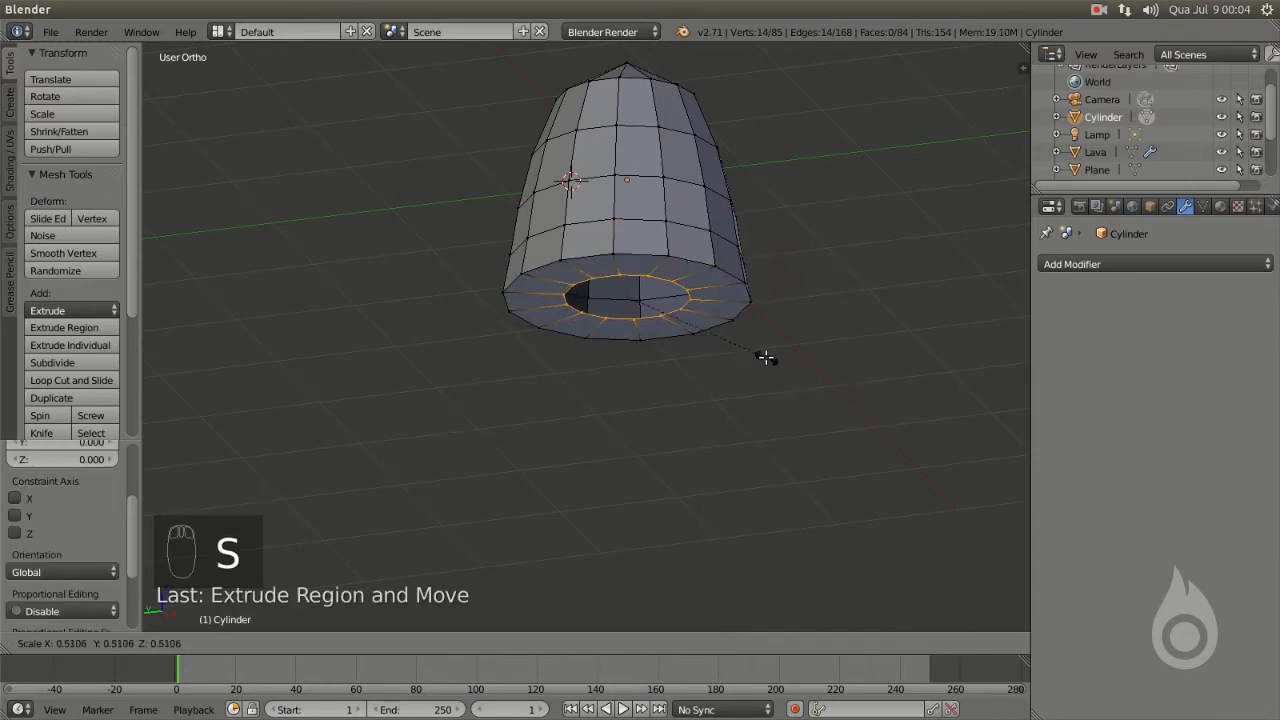
left_click(745, 330)
middle_click_drag(757, 277, 641, 289)
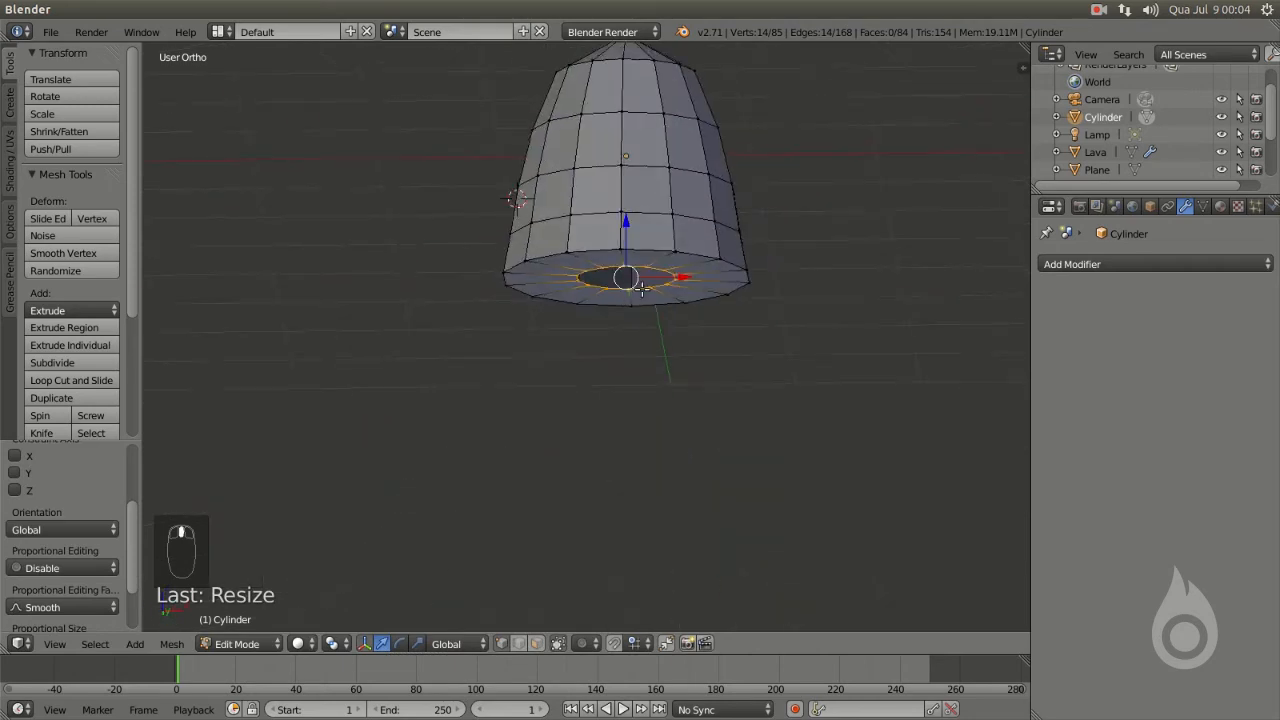
middle_click_drag(780, 354, 794, 337)
key("s")
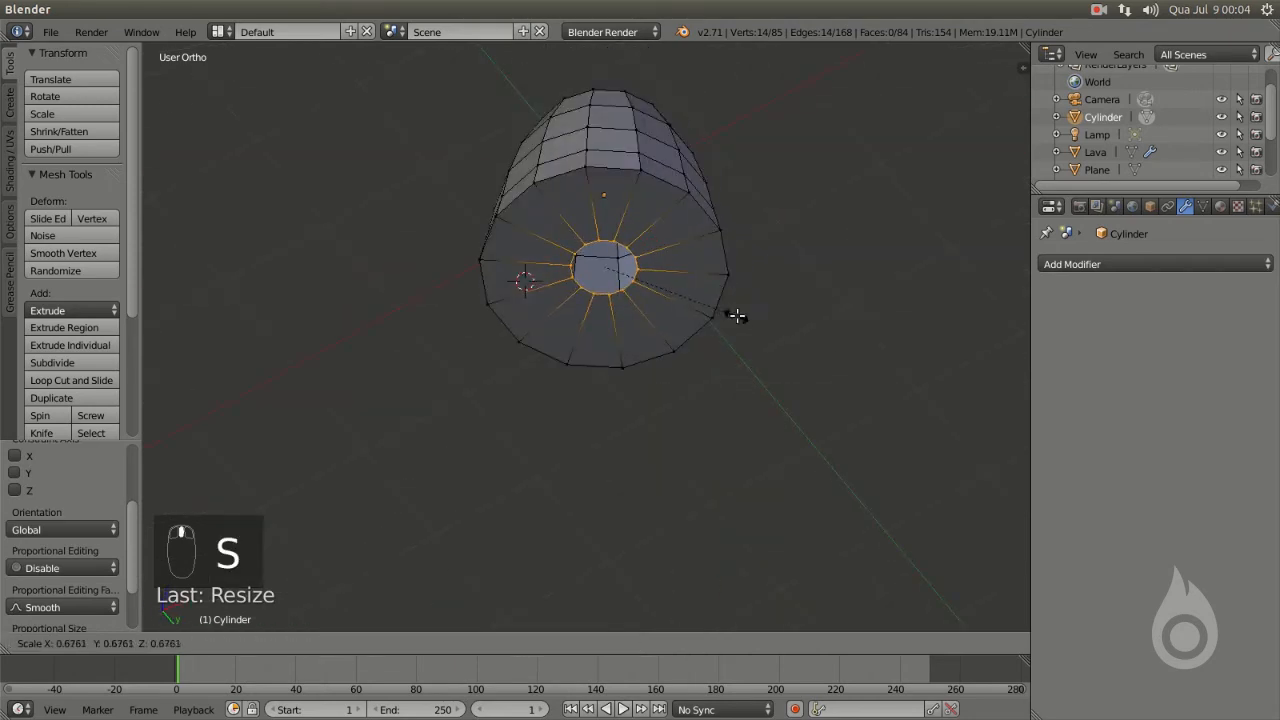
left_click(737, 316)
- Extrude the inner ring straight down along Z to form the trunk, and shorten it slightly by raising its bottom ring
mouse_move(651, 227)
middle_mouse_down()
mouse_move(745, 354)
mouse_move(663, 236)
middle_mouse_up()
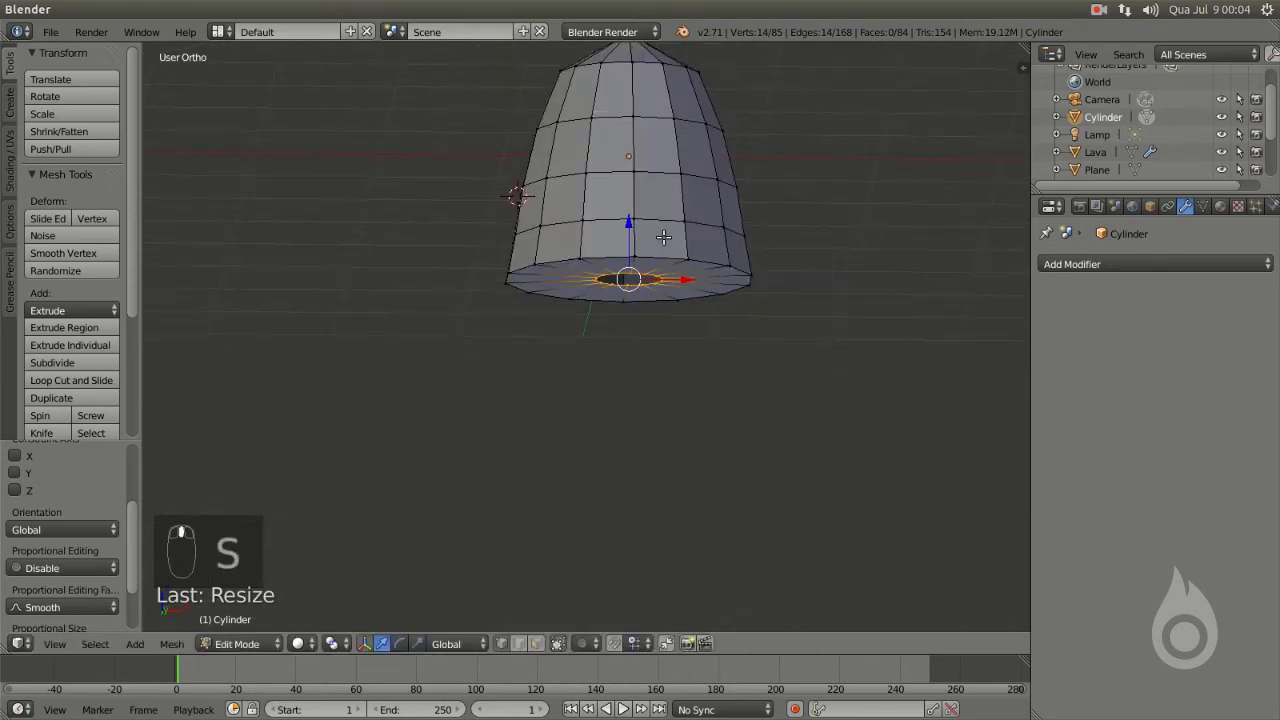
key("e")
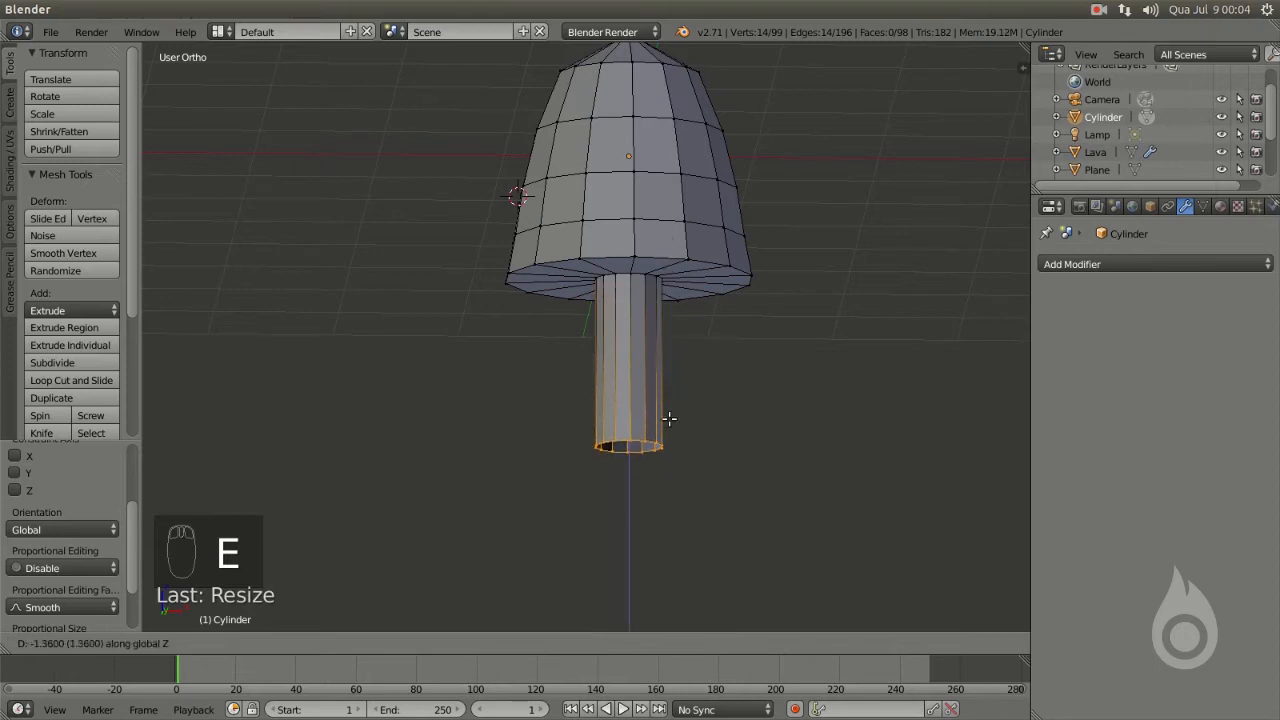
left_click(662, 443)
scroll(677, 340, "down", 3)
middle_click_drag(677, 340, 667, 366)
middle_click_drag(656, 426, 577, 425)
left_click_drag(595, 375, 594, 343)
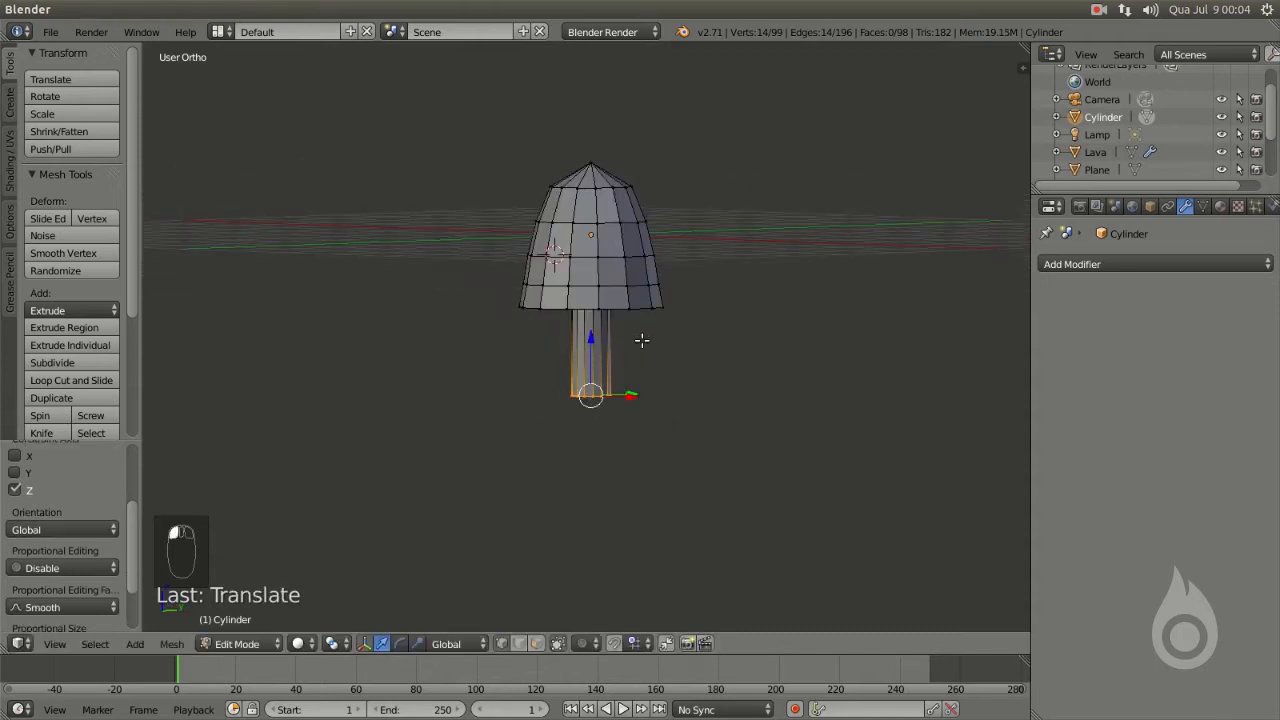
- Select the whole mesh and raise it along Z until the trunk's base sits at the object's origin
middle_click_drag(640, 337, 642, 443, "shift")
key("a")
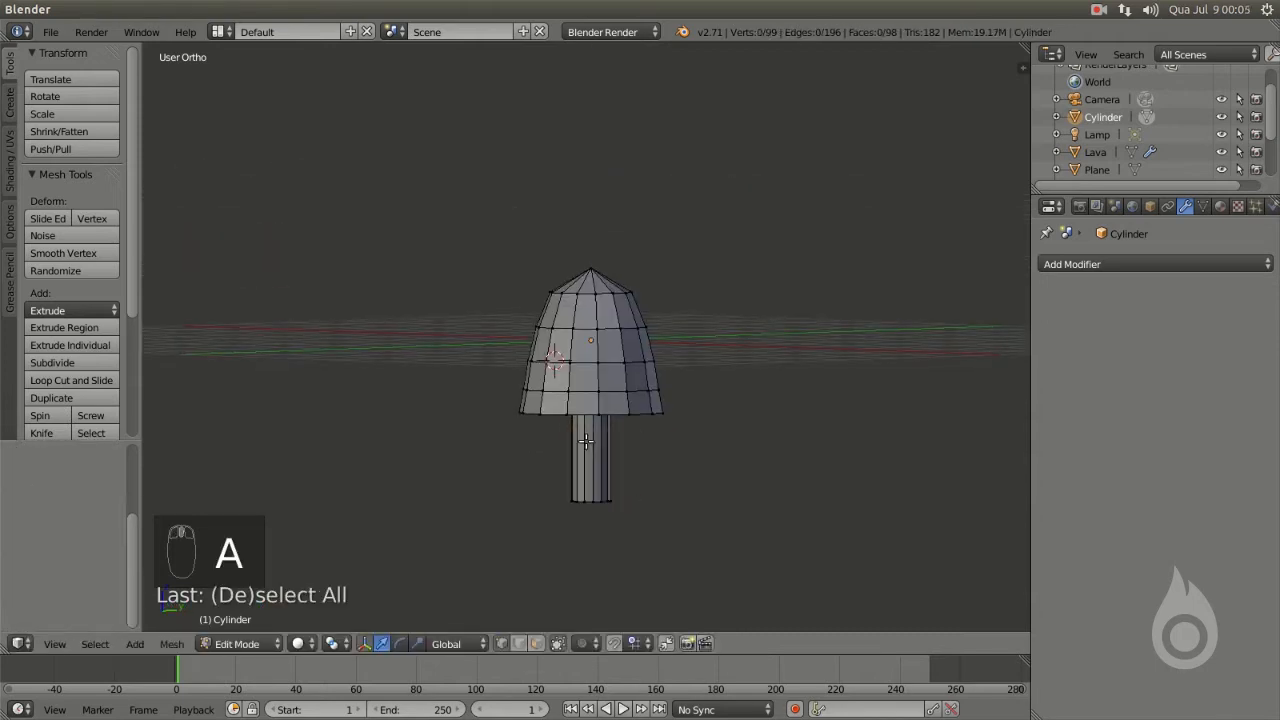
key("a")
key("a")
left_click_drag(592, 342, 603, 160)
scroll(607, 262, "up", 5)
middle_click_drag(609, 283, 605, 339, "shift")
scroll(597, 446, "up", 4)
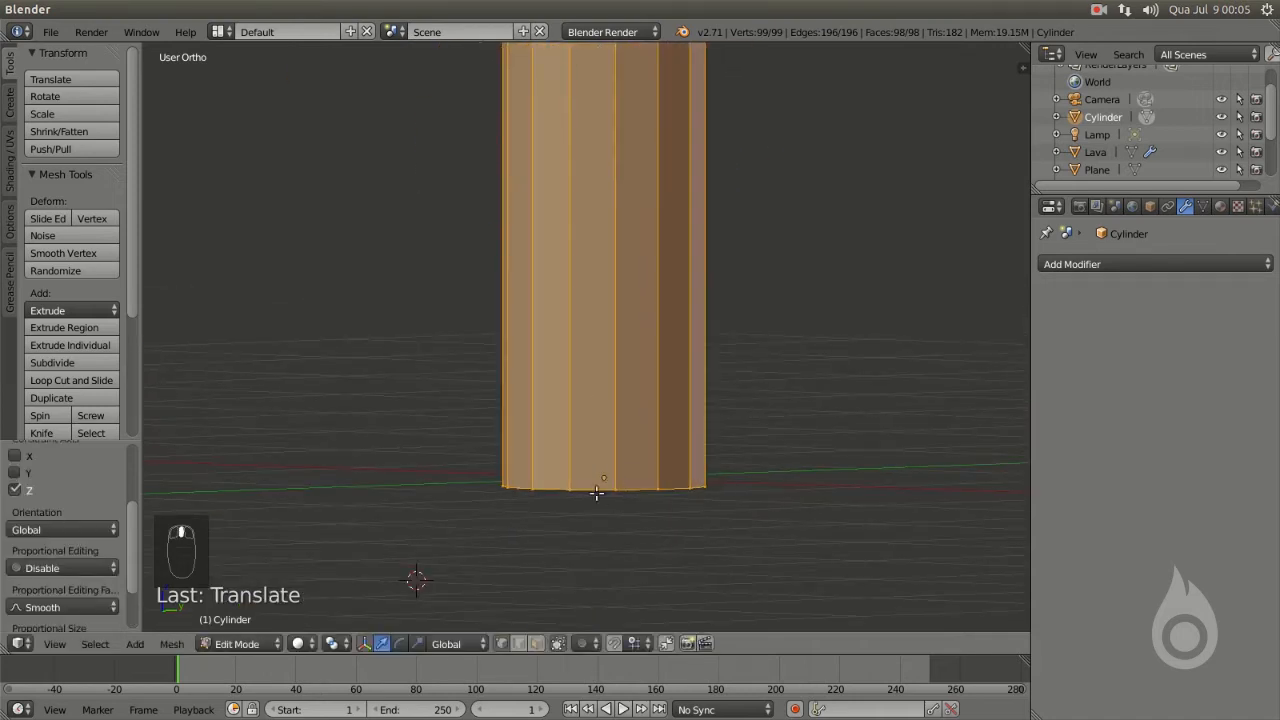
scroll(616, 462, "down", 2)
middle_click_drag(600, 486, 619, 244)
left_click_drag(607, 204, 608, 201)
scroll(640, 274, "down", 4)
- Select the trunk and canopy underside, enable proportional editing and rotate them around Z to twist the canopy into a spiral
middle_click_drag(637, 525, 636, 465)
right_click(595, 478, "alt")
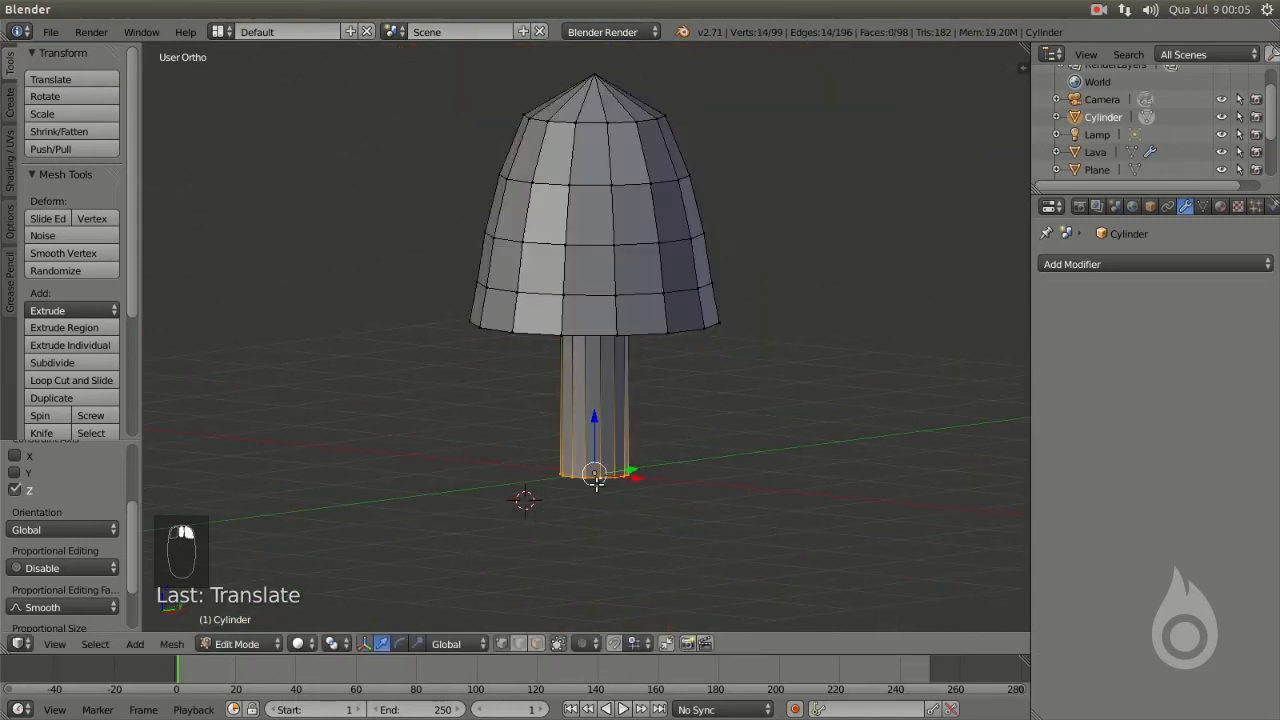
key("ctrl+KP_Add")
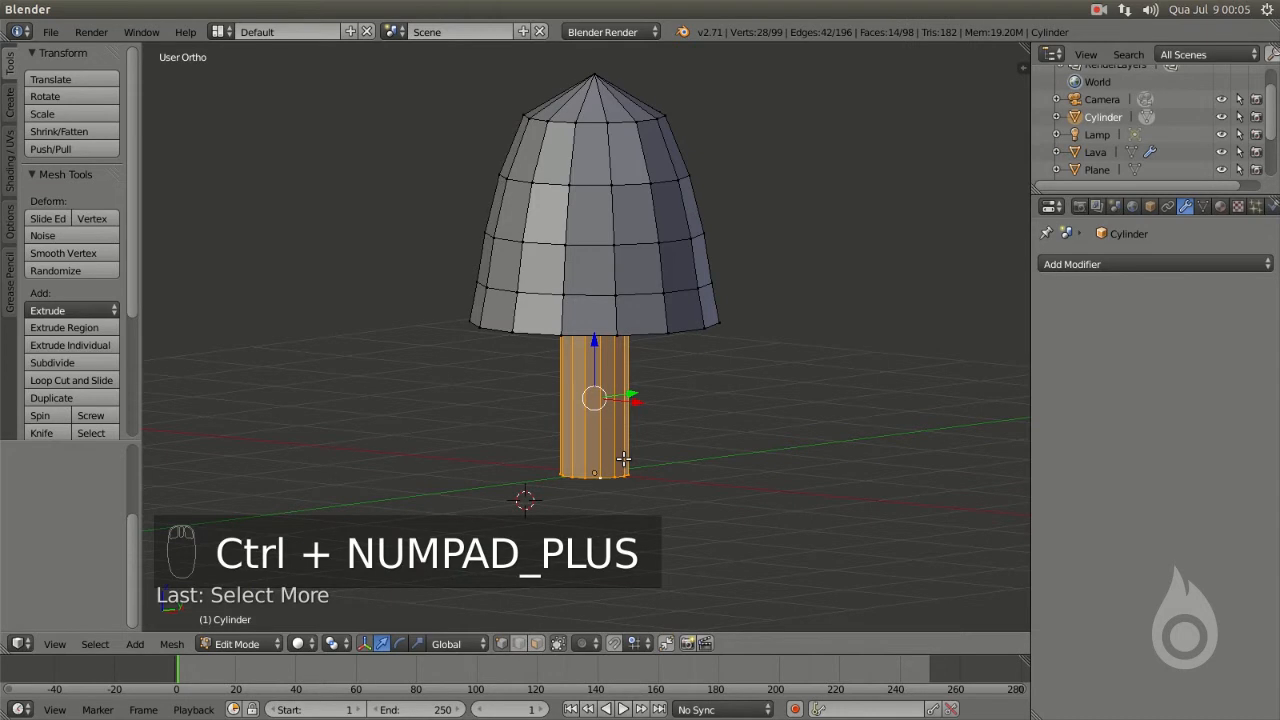
key("ctrl+KP_Add")
middle_click_drag(624, 458, 676, 371)
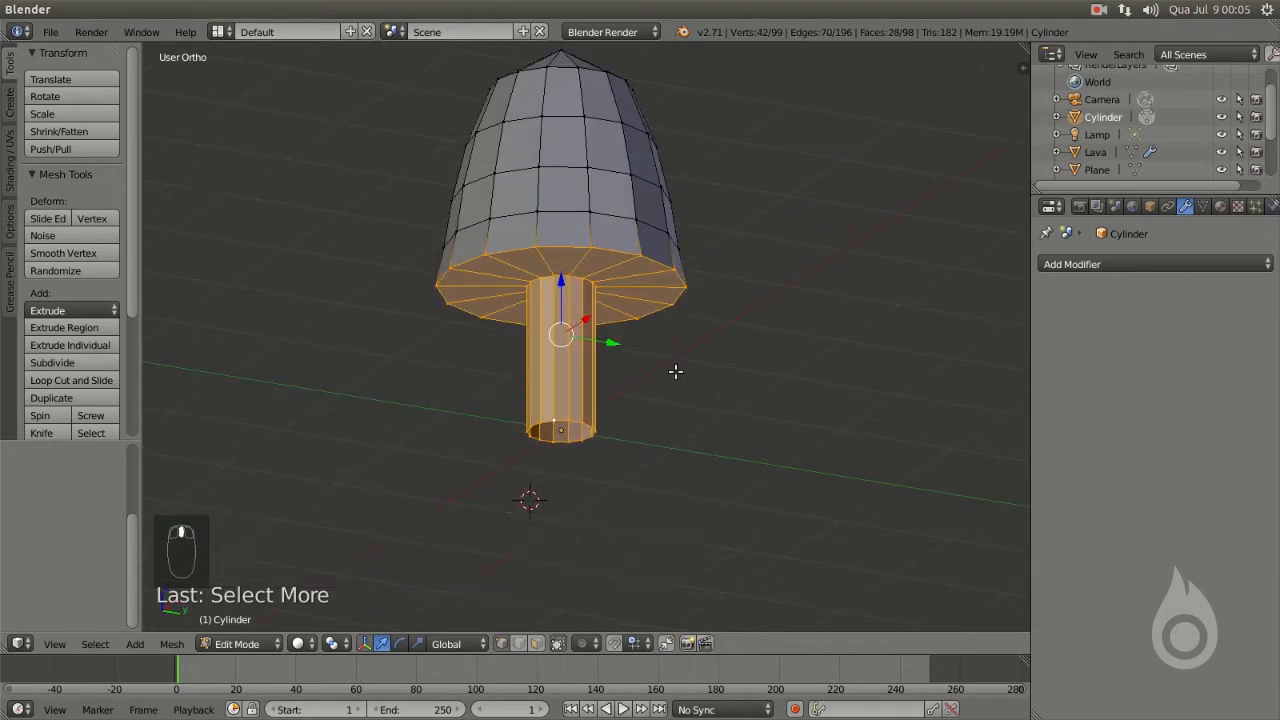
key("o")
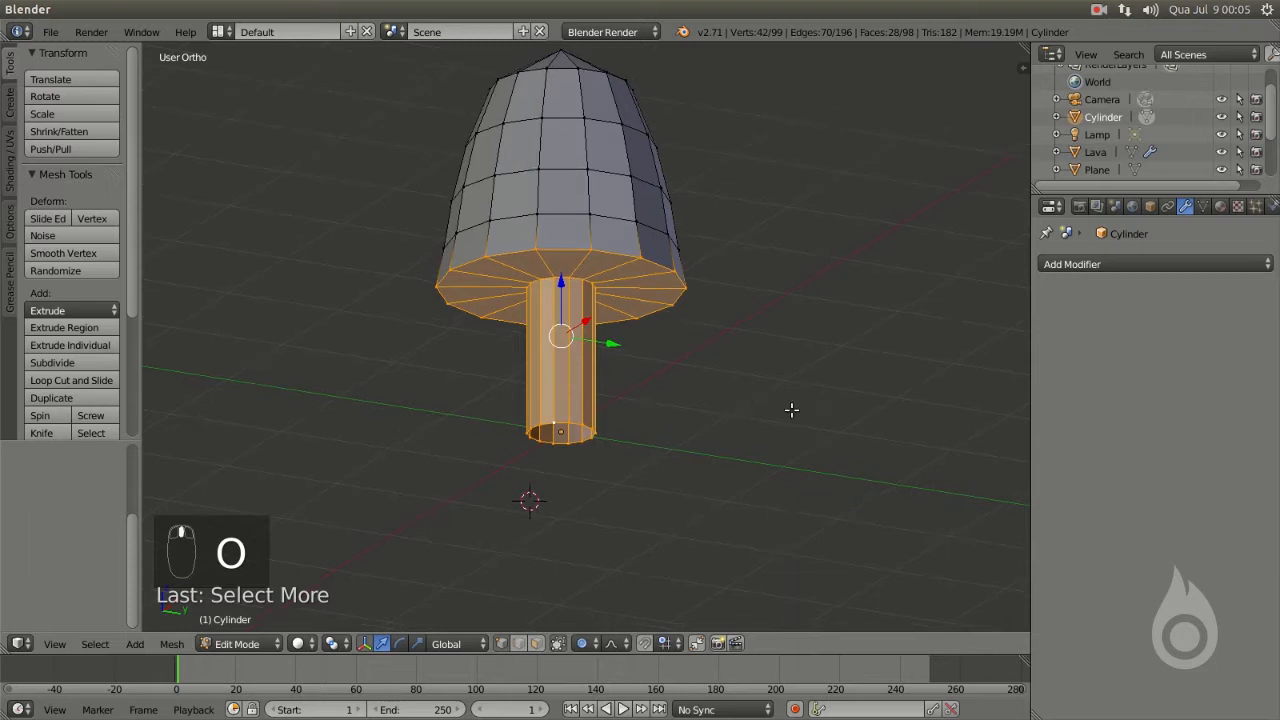
key("r")
key("z")
scroll(680, 280, "up", 1)
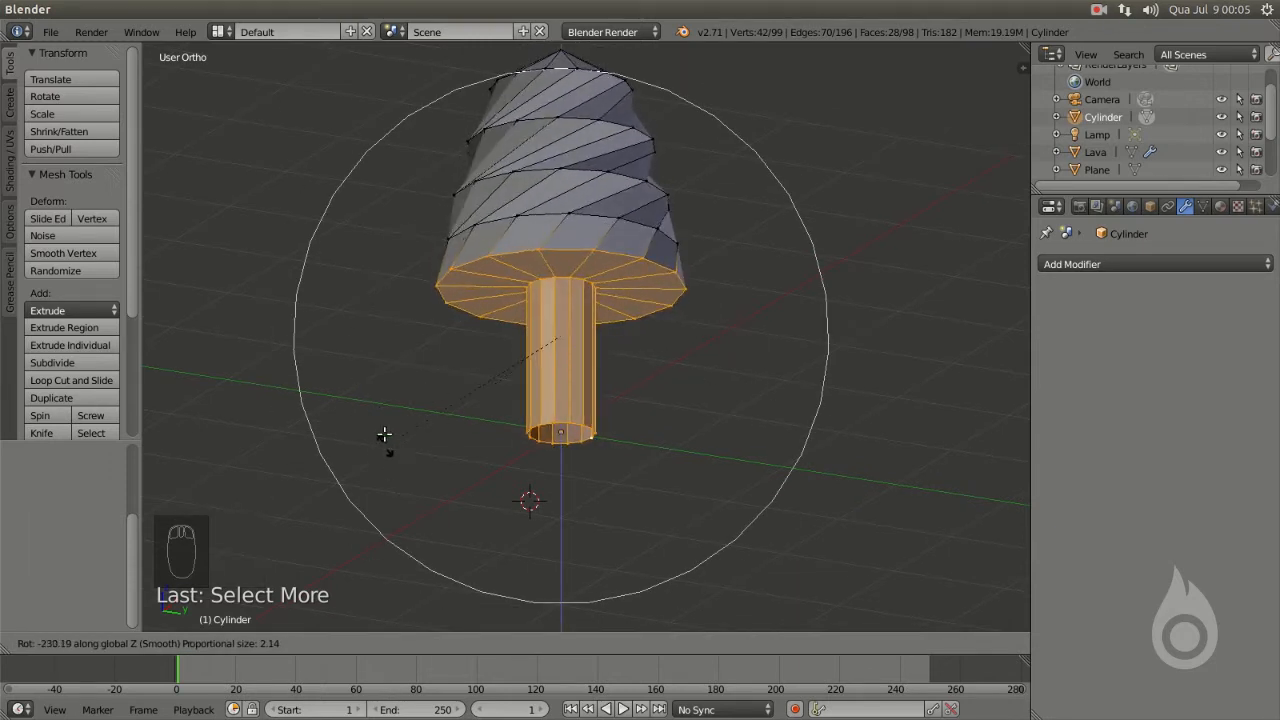
left_click(410, 312)
middle_click_drag(410, 312, 606, 252)
- Return to Object Mode and add a Subdivision Surface modifier to the tree with the Simple algorithm
key("Tab")
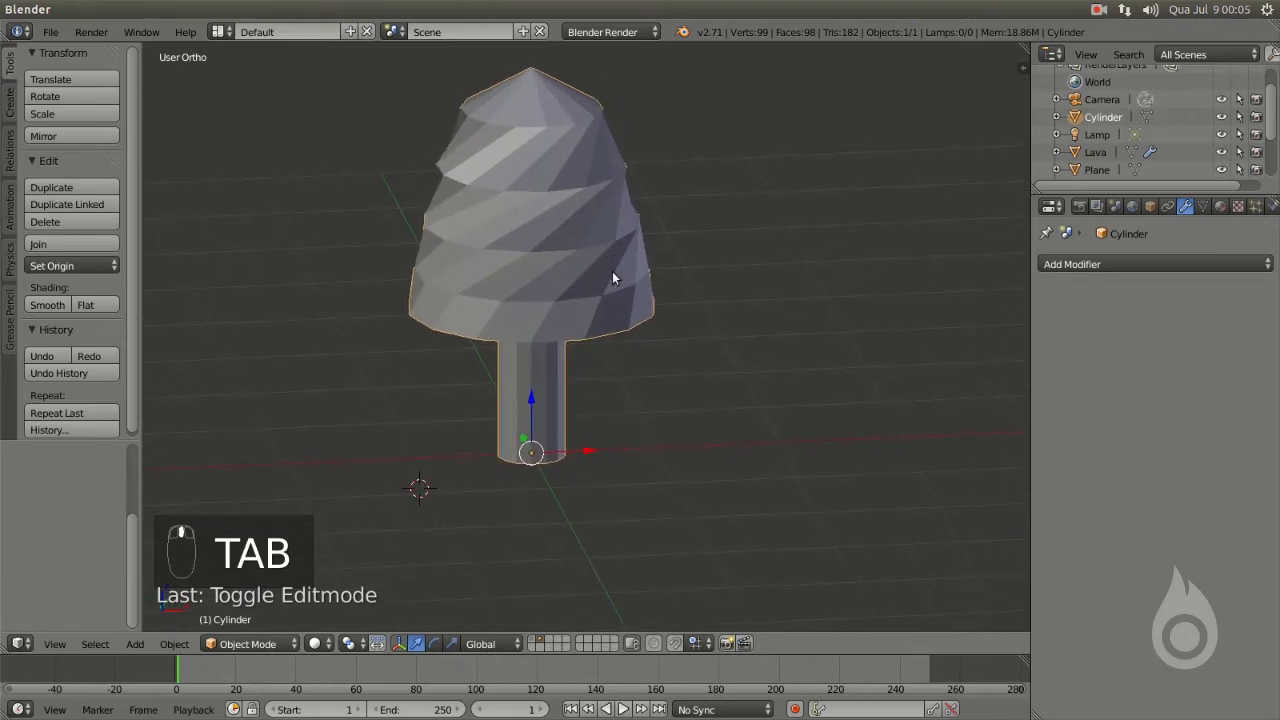
left_click(1081, 265)
left_click(940, 554)
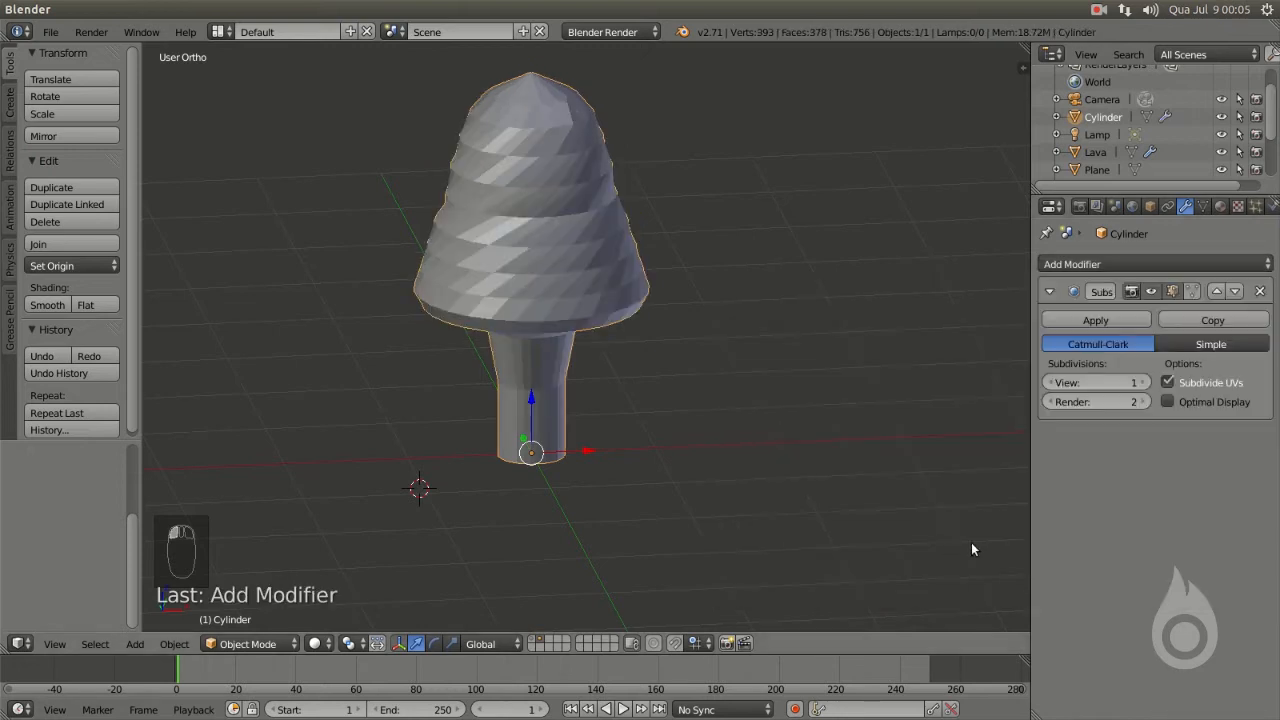
left_click(1212, 344)
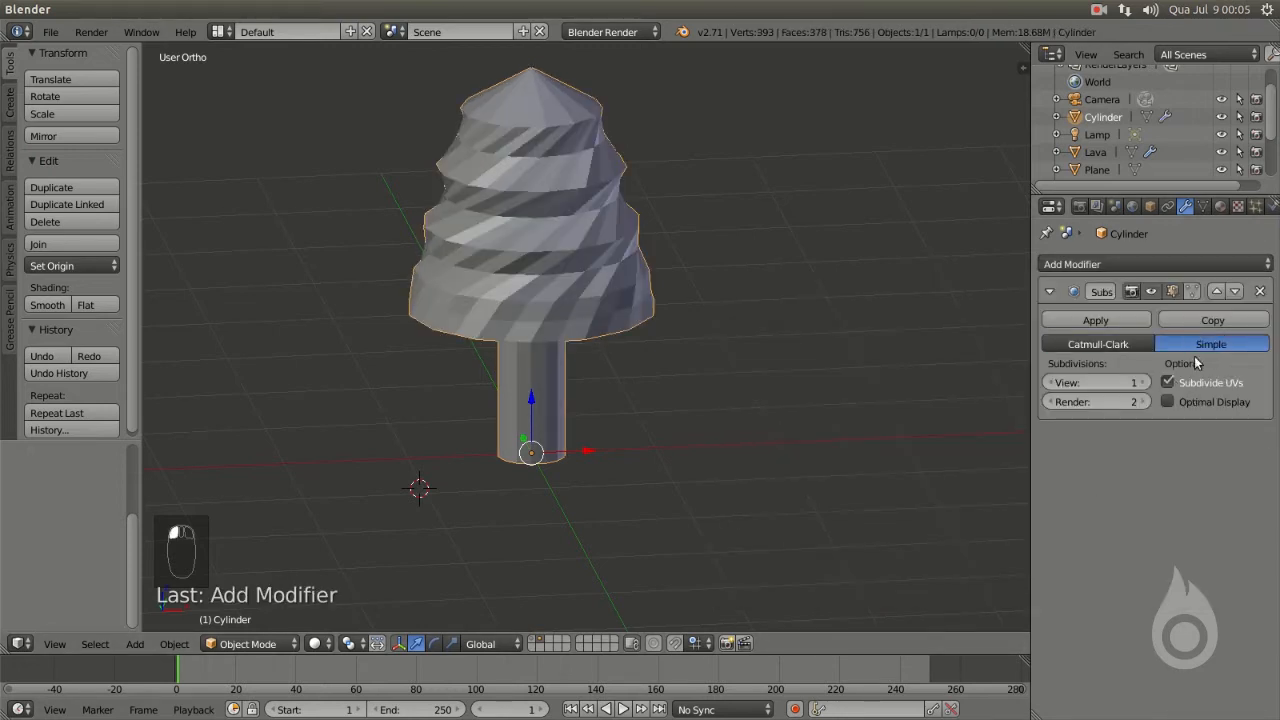
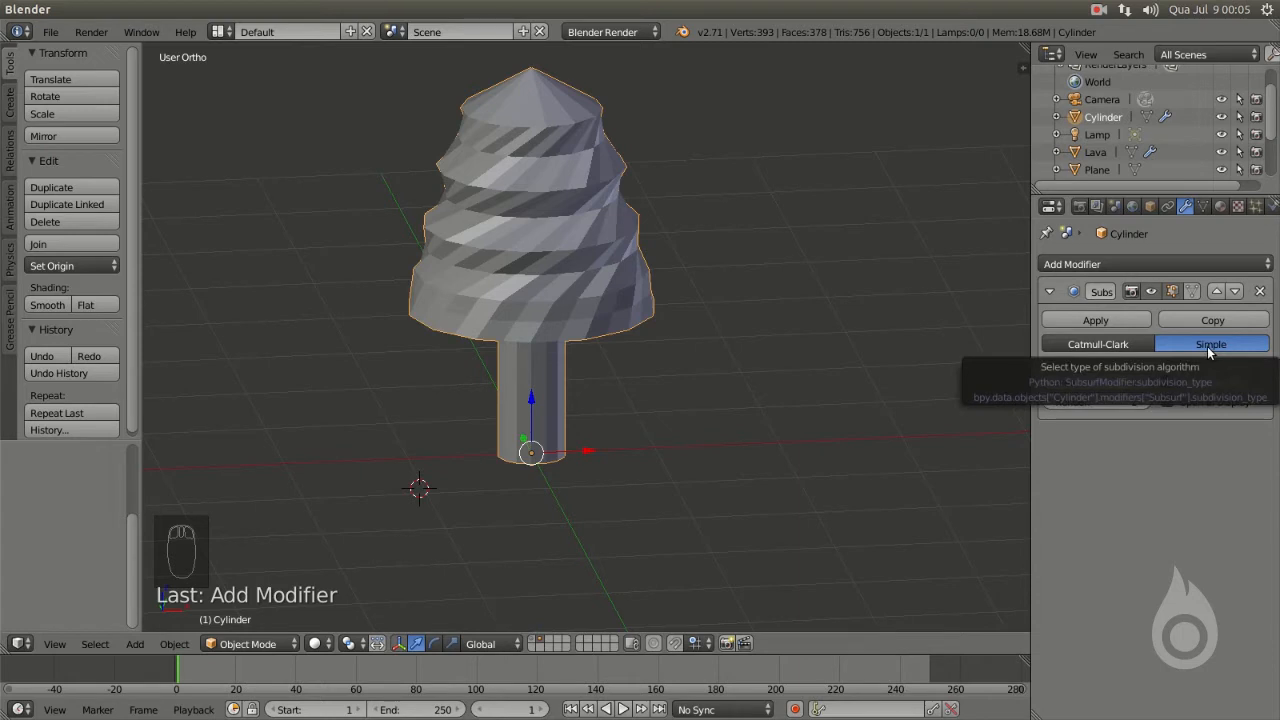
- Add a Displace modifier to the tree and open the list of existing textures for it
left_click(1135, 263)
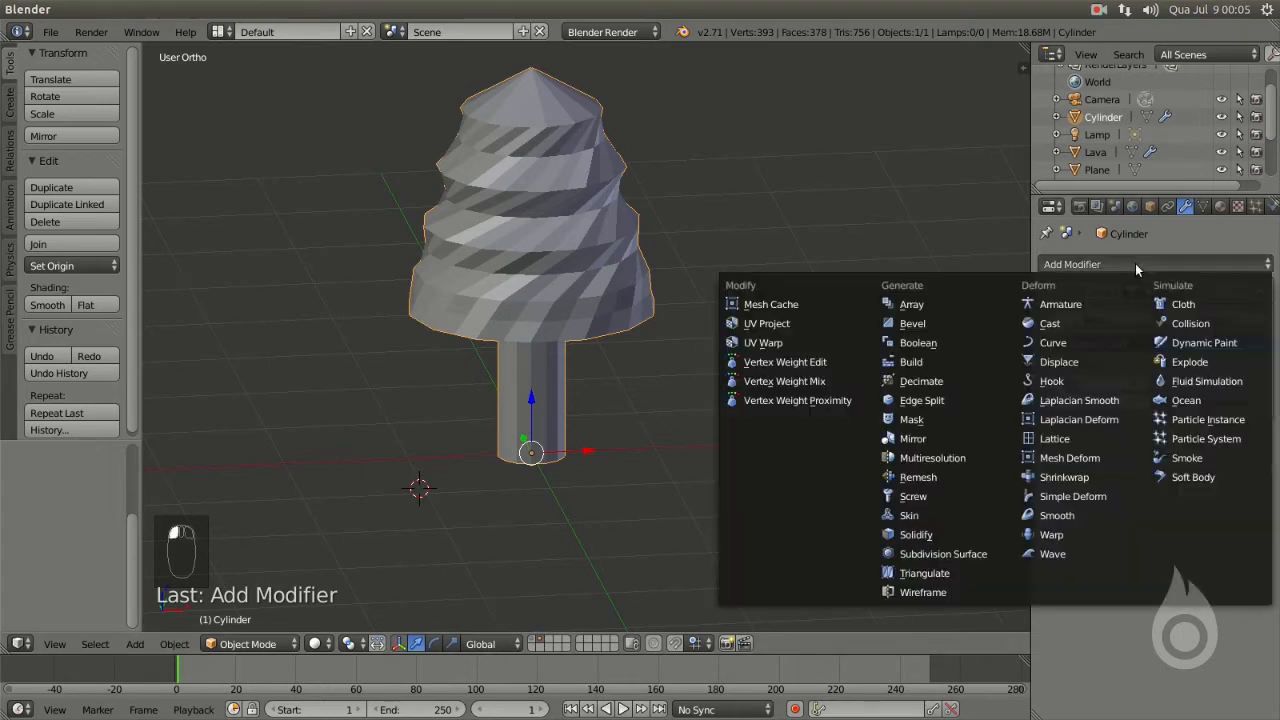
left_click(1070, 362)
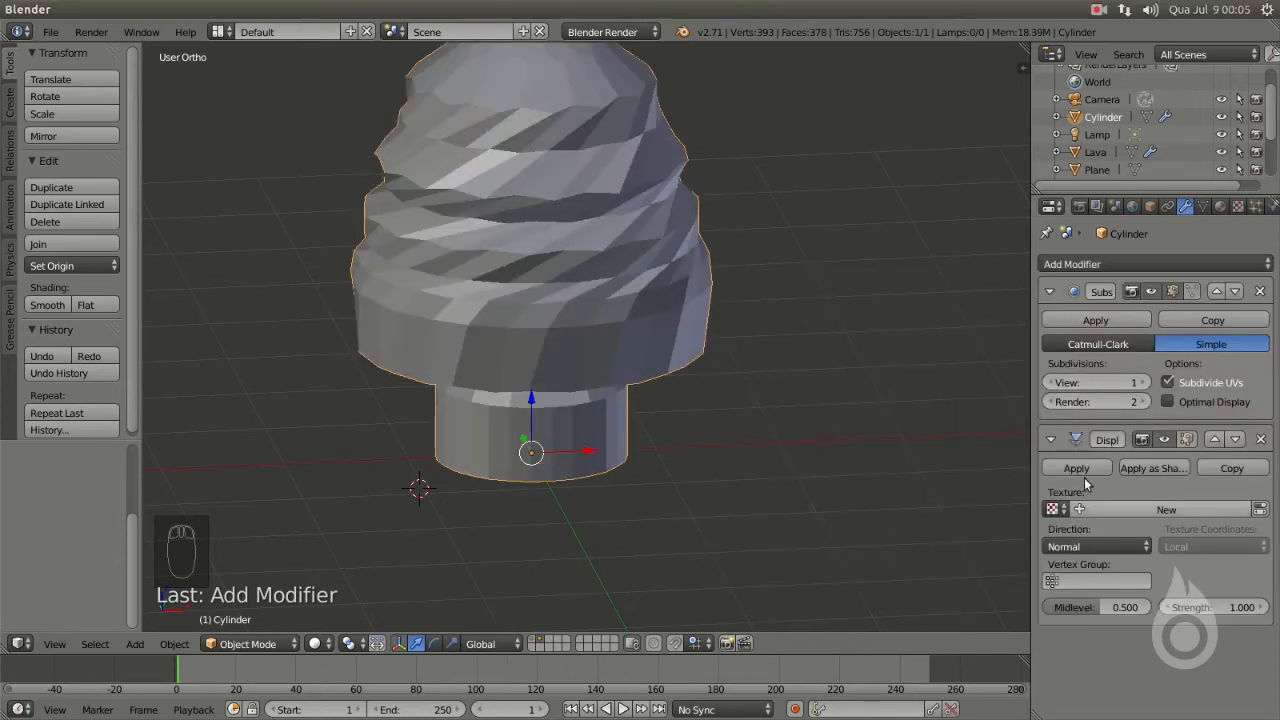
left_click(1052, 510)
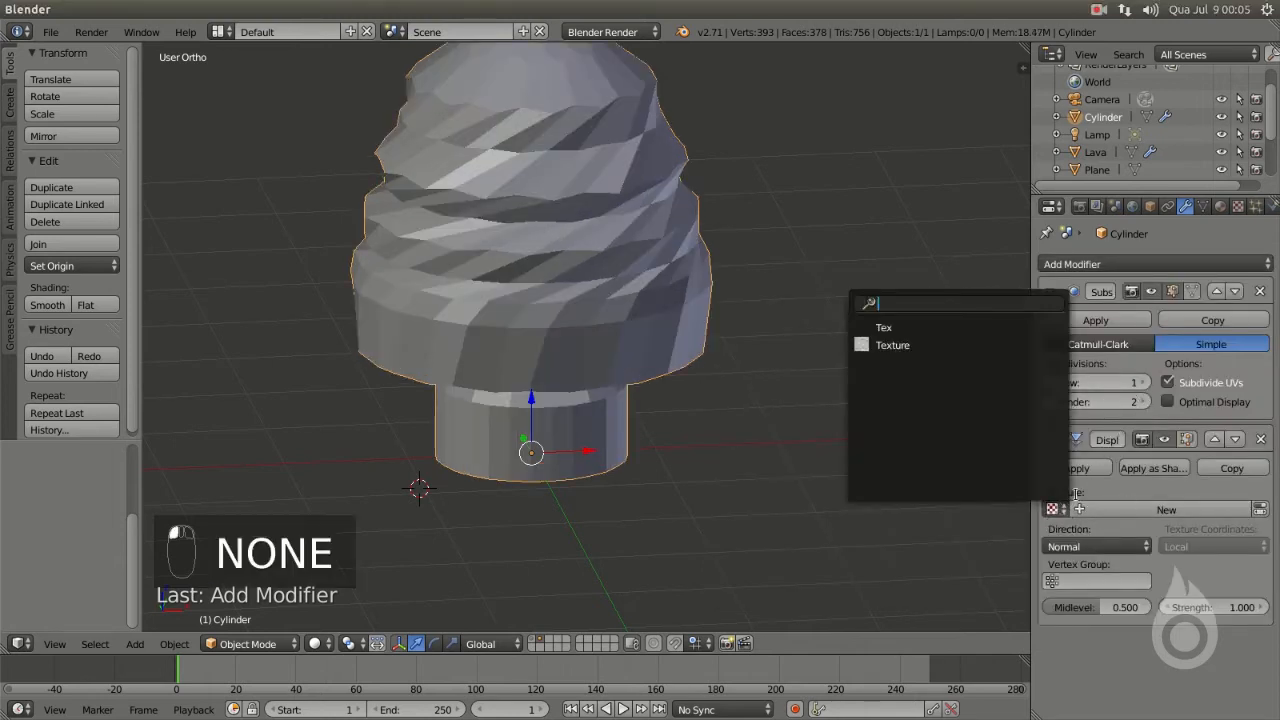
- Assign the existing texture named Texture to the tree's Displace modifier
left_click(912, 346)
middle_click_drag(607, 383, 649, 260)
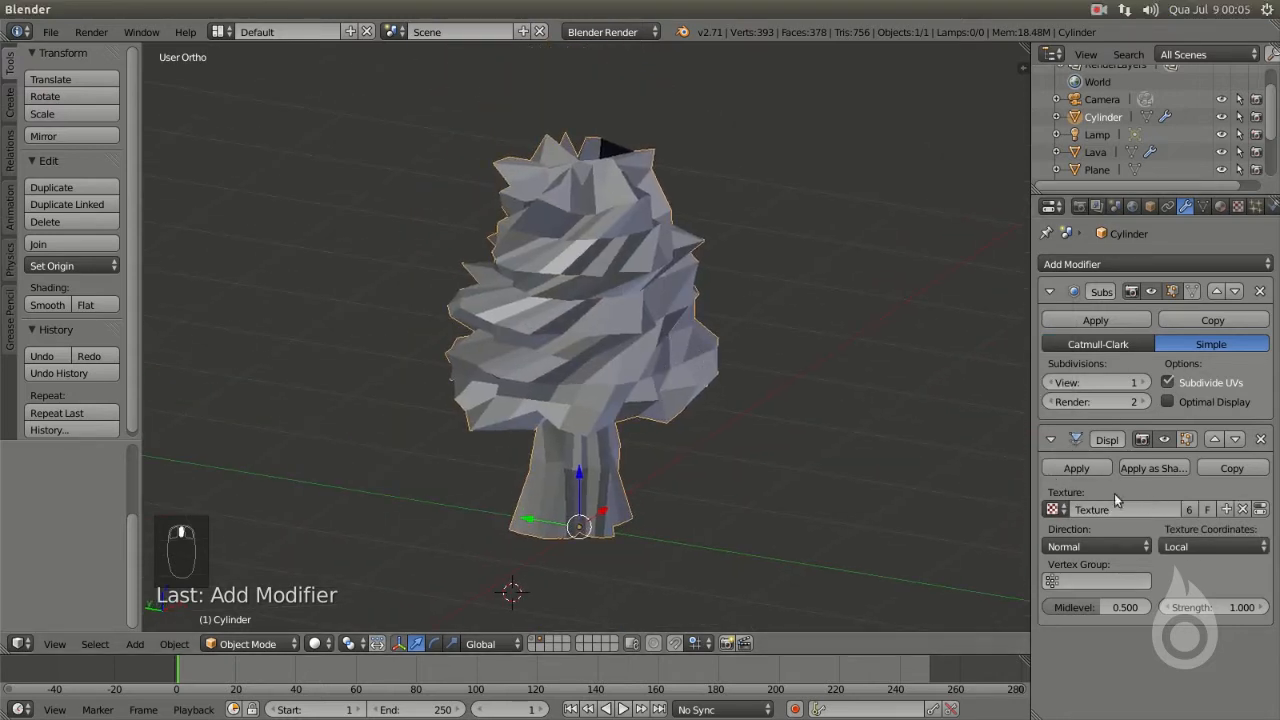
middle_click_drag(790, 285, 654, 285)
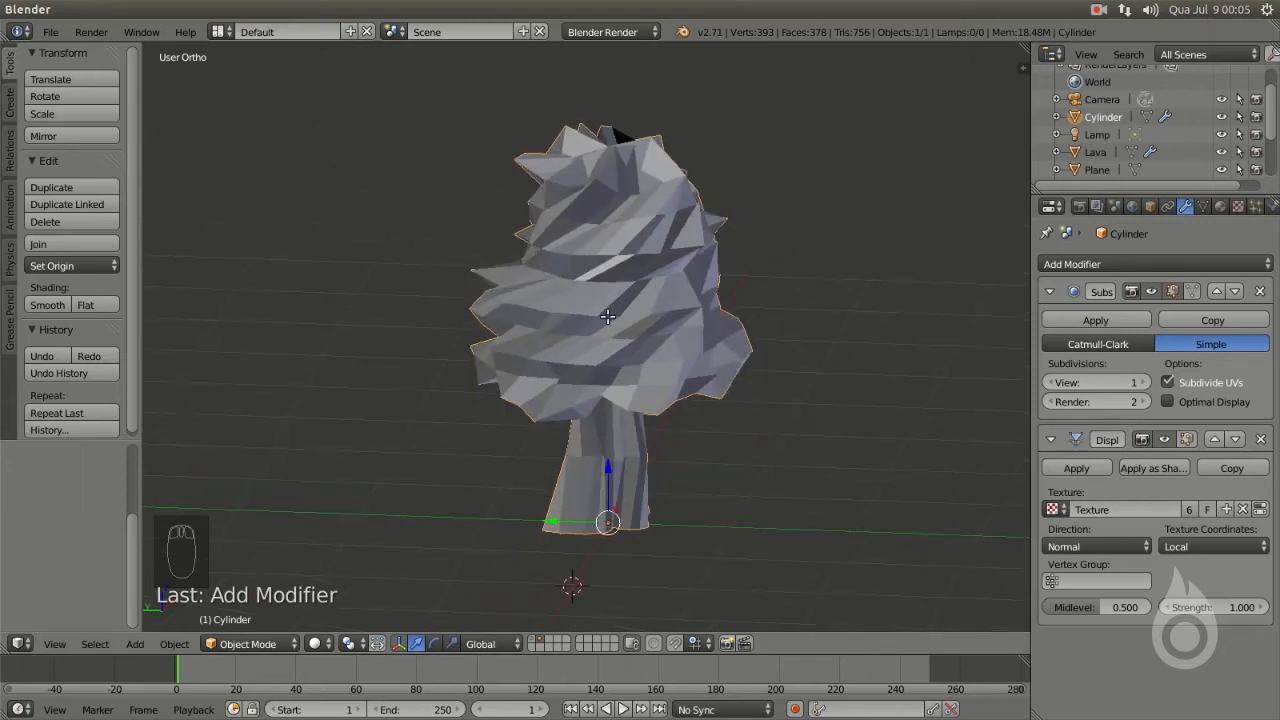
- In Edit Mode, clear the selection and box-select the upper part of the tree's crown through the mesh in wireframe
key("Tab")
middle_click_drag(607, 322, 620, 297)
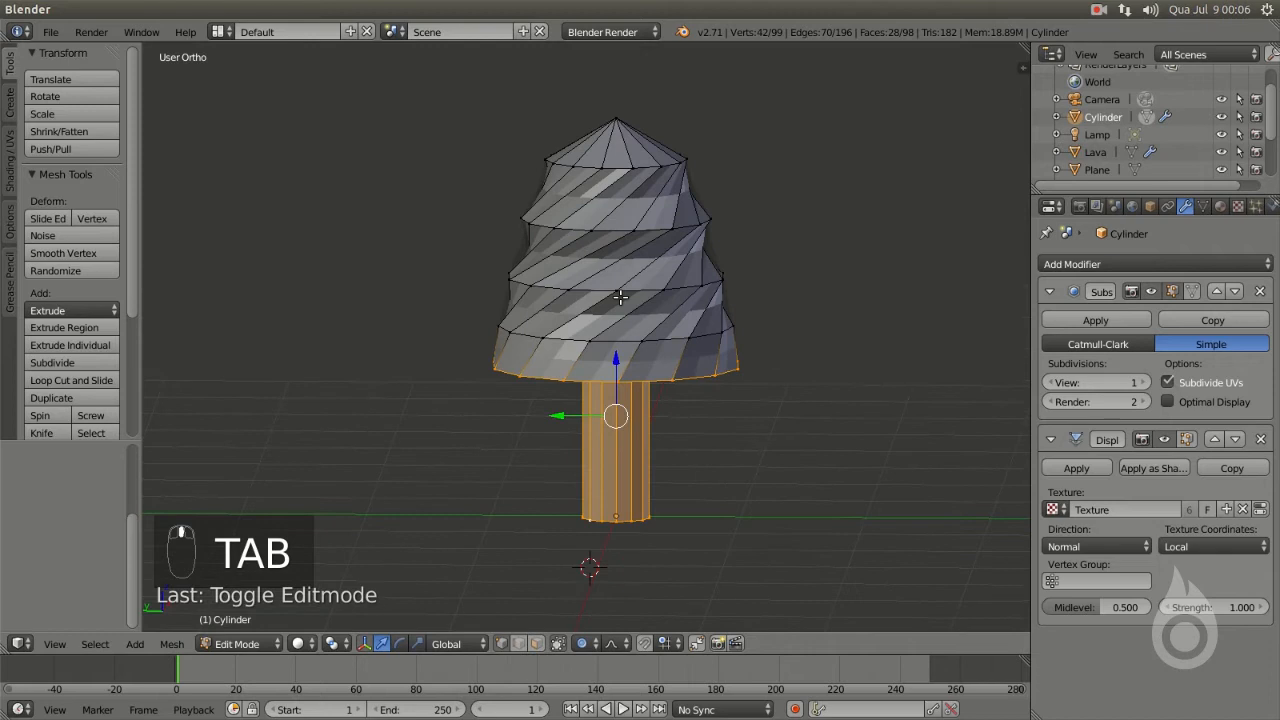
key("z")
key("a")
middle_click_drag(626, 286, 637, 263)
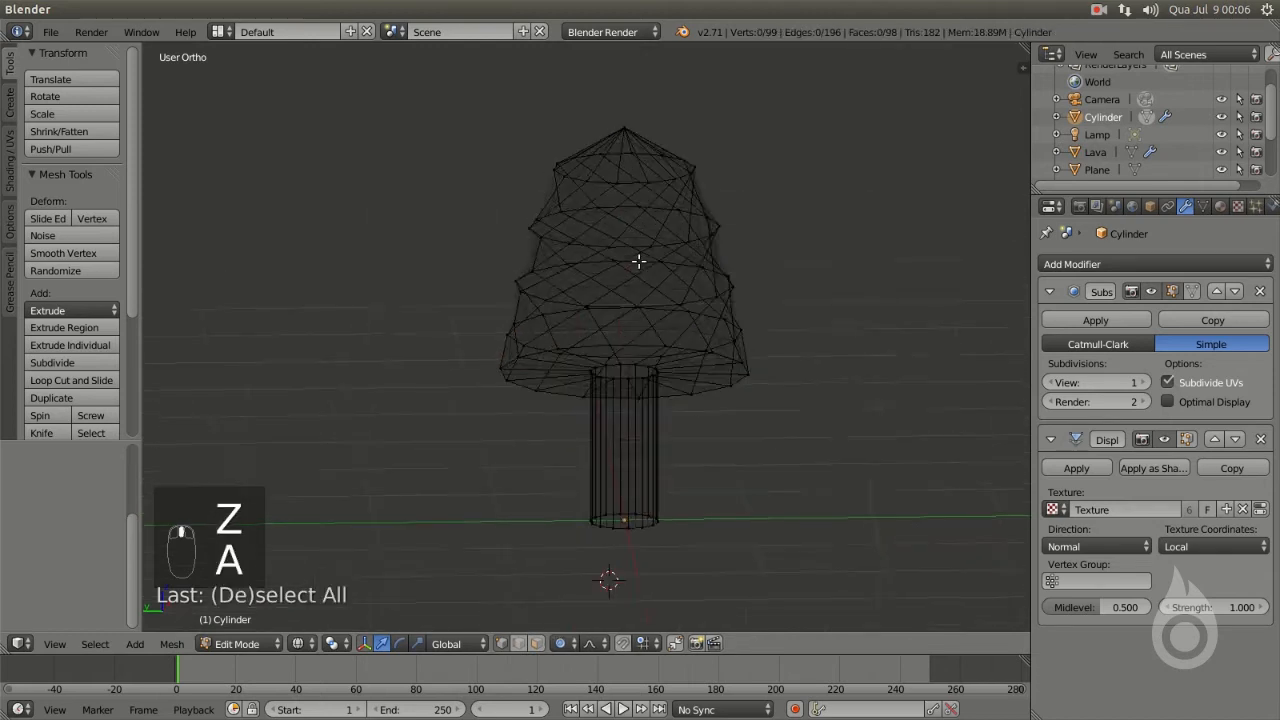
key("b")
mouse_move(492, 104)
left_mouse_down()
mouse_move(596, 249)
mouse_move(737, 314)
mouse_move(771, 306)
left_mouse_up()
- Return to solid shading and grow the selection down to the crown's lower rim, leaving the trunk unselected
key("z")
mouse_move(771, 306)
middle_mouse_down()
mouse_move(710, 292)
mouse_move(737, 269)
mouse_move(571, 291)
mouse_move(582, 323)
mouse_move(541, 319)
middle_mouse_up()
key("z")
key("z")
key("ctrl+KP_Add")
key("ctrl+KP_Add")
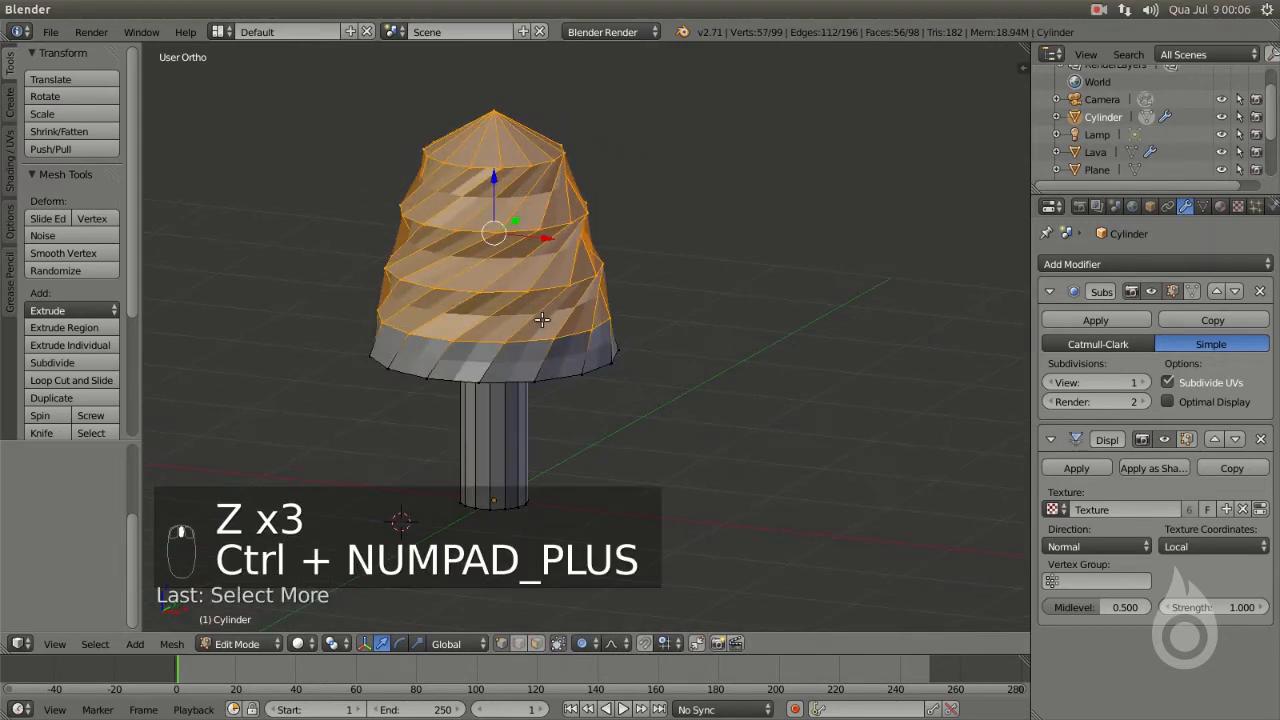
middle_click_drag(566, 240, 738, 259)
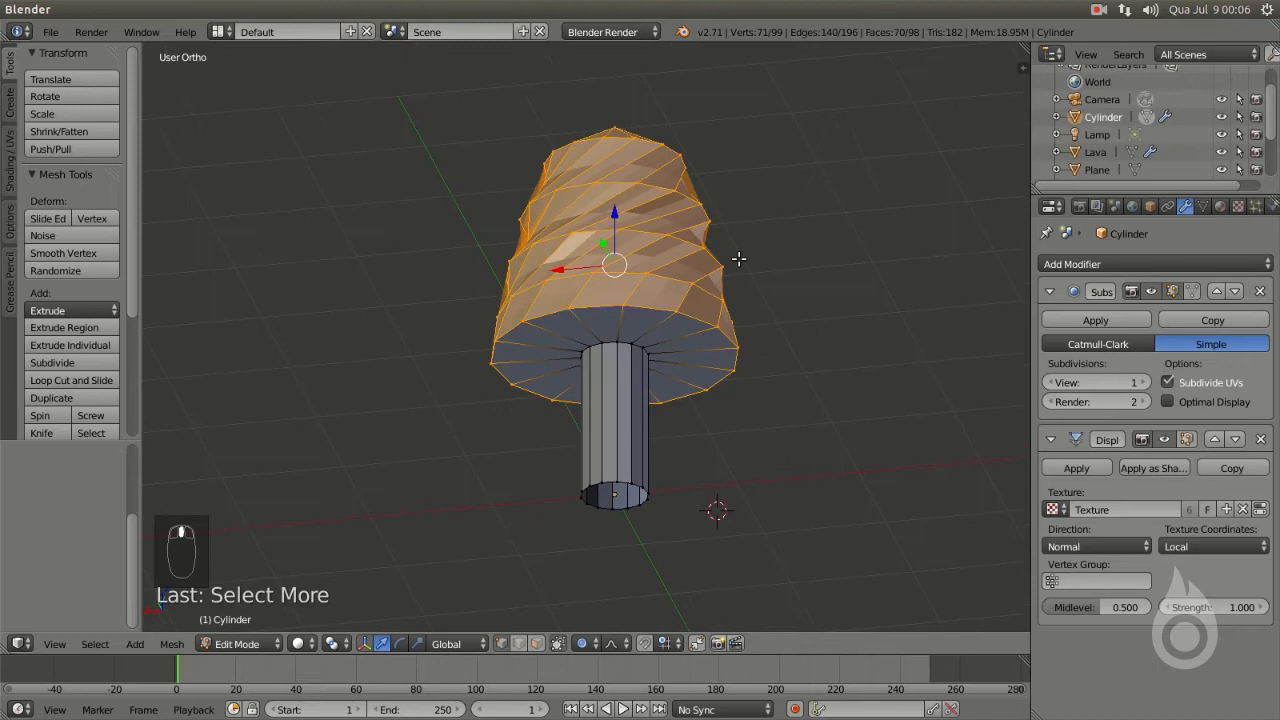
- Assign the selected crown vertices to a new vertex group and rename the group Copa
key("ctrl+g")
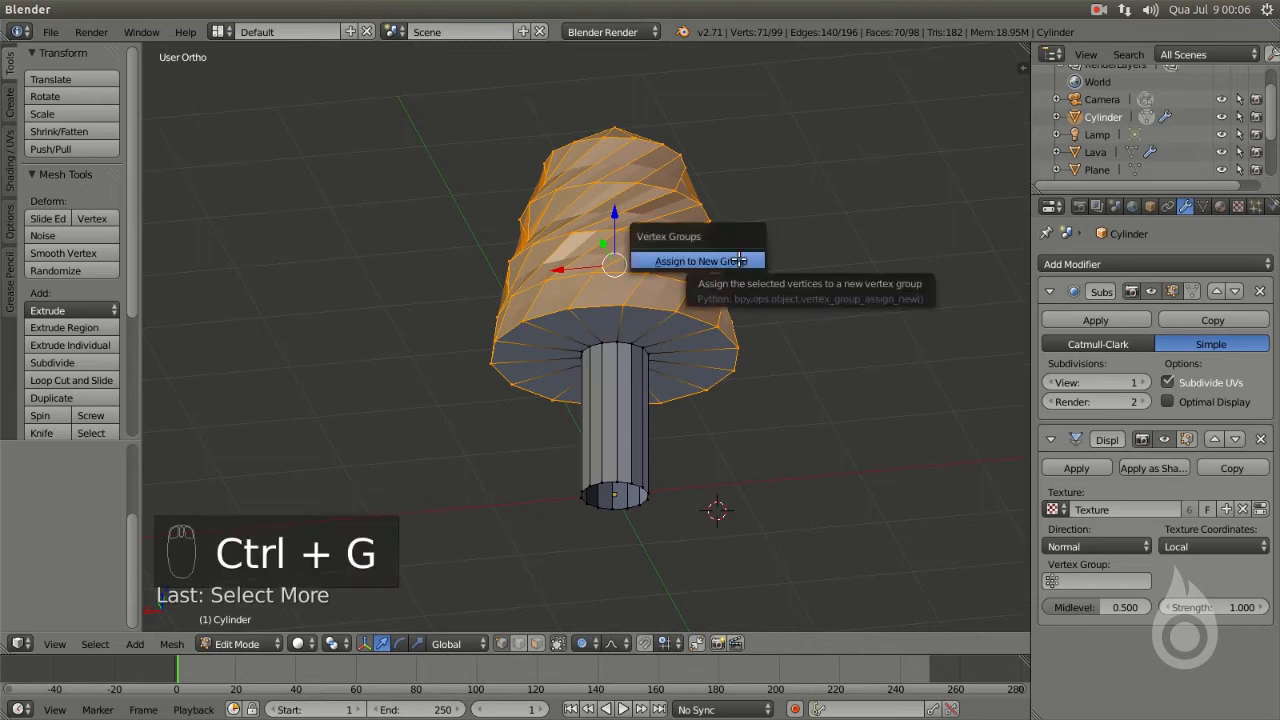
left_click(738, 259)
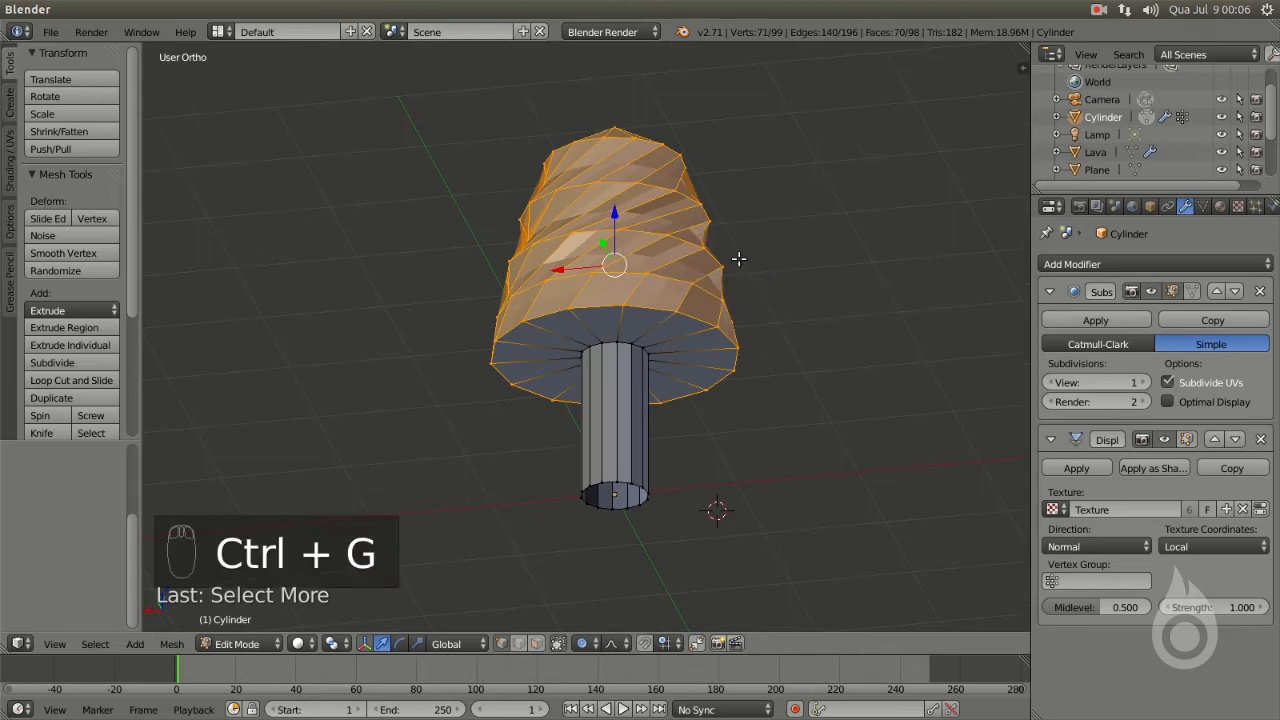
left_click(1202, 206)
double_click(1088, 415)
type("Co")
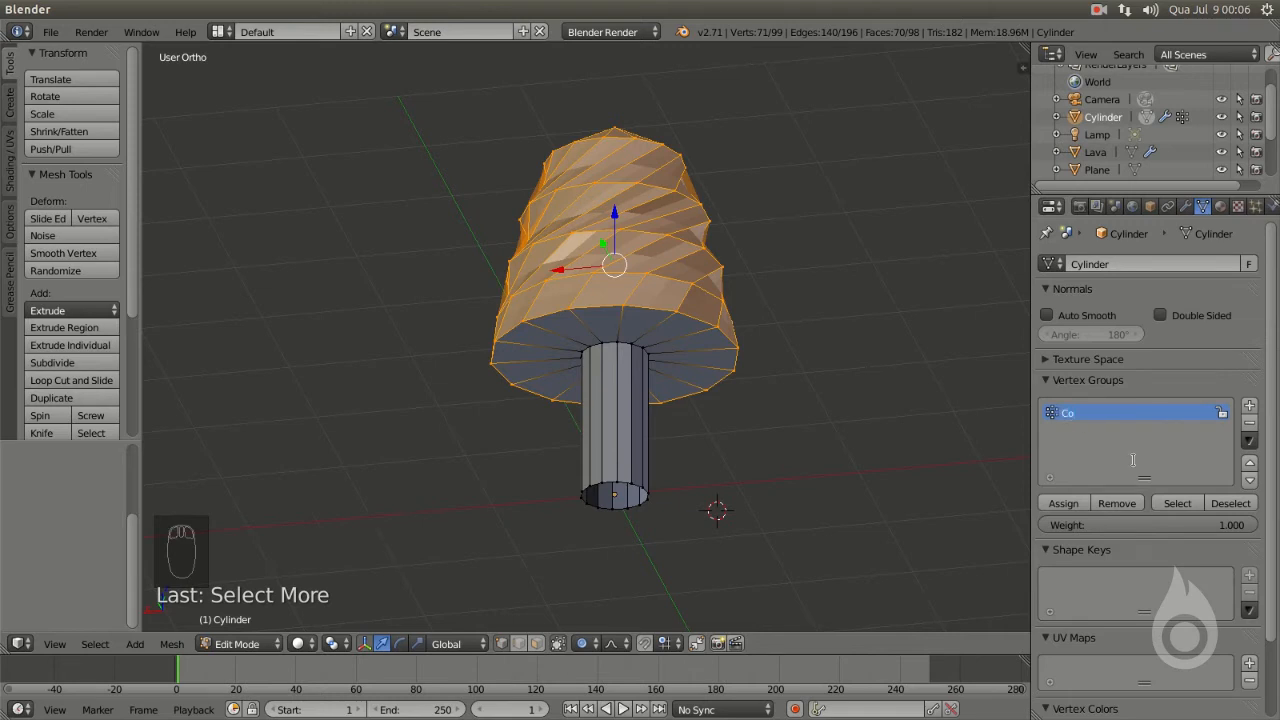
middle_click_drag(900, 420, 814, 323)
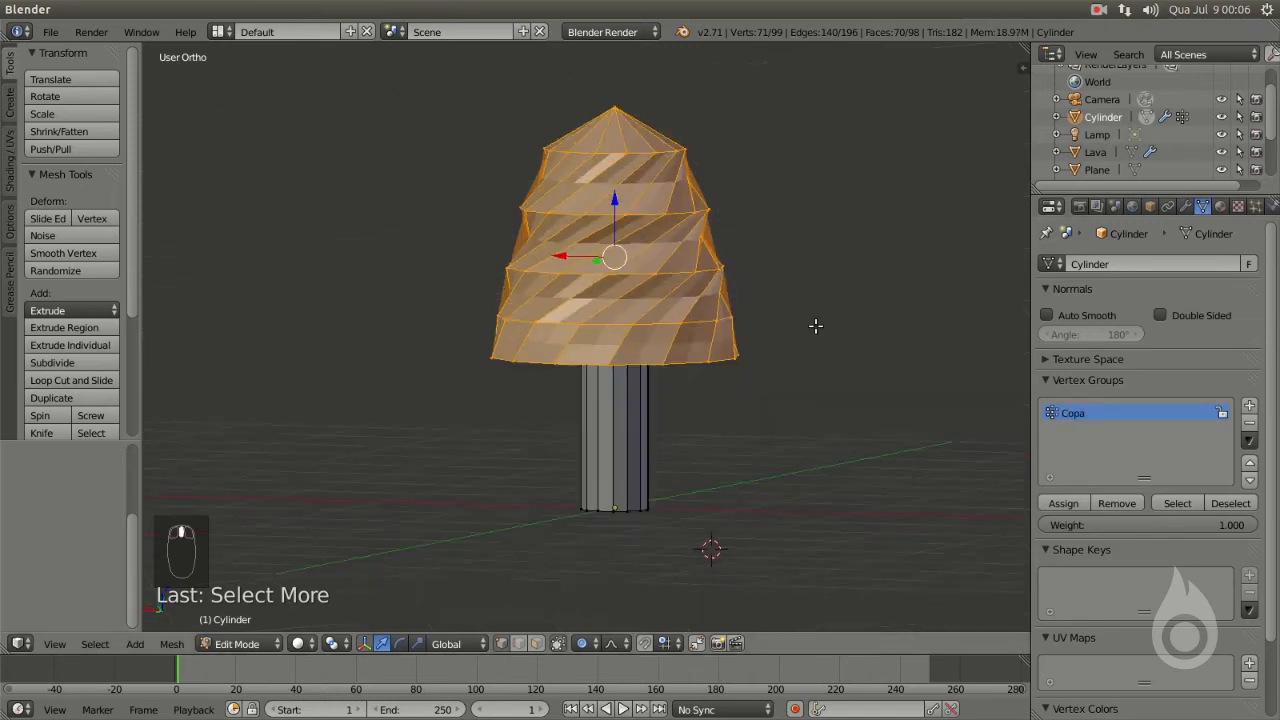
key("Tab")
key("Tab")
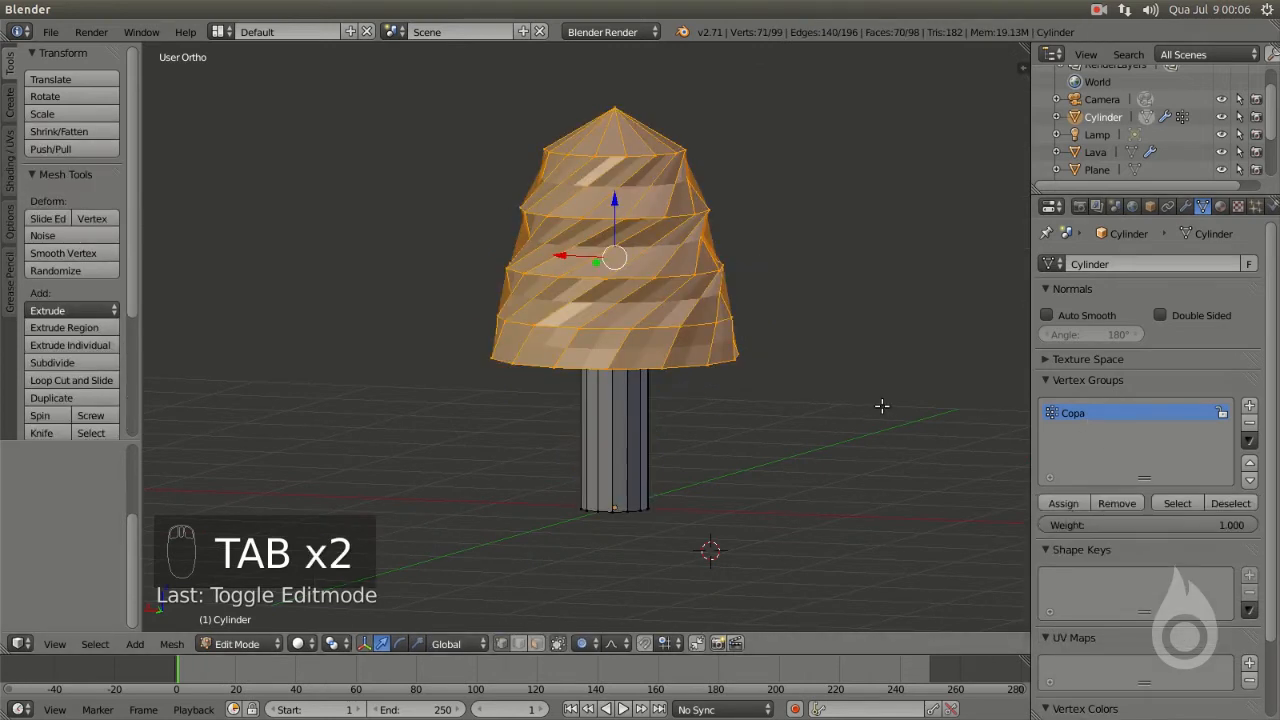
key("Tab")
key("Tab")
- Restrict the tree's Displace modifier to the Copa vertex group and return to Object Mode
left_click(1185, 208)
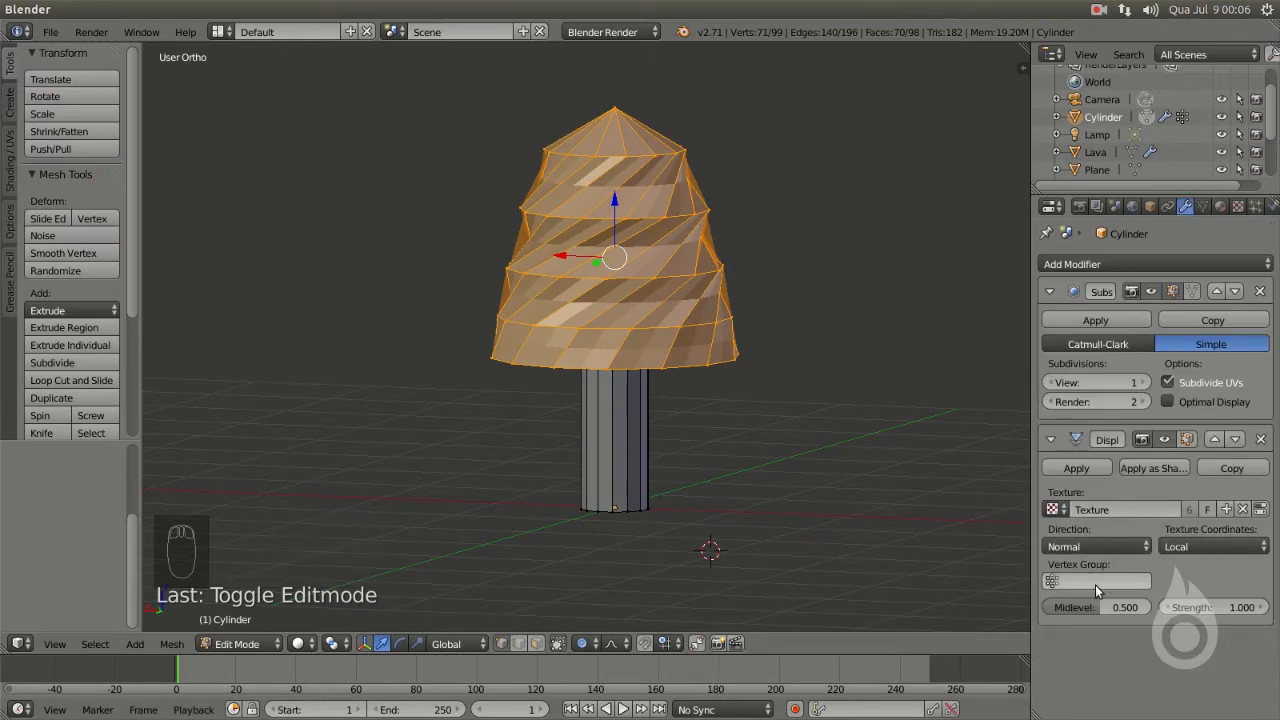
left_click(1050, 580)
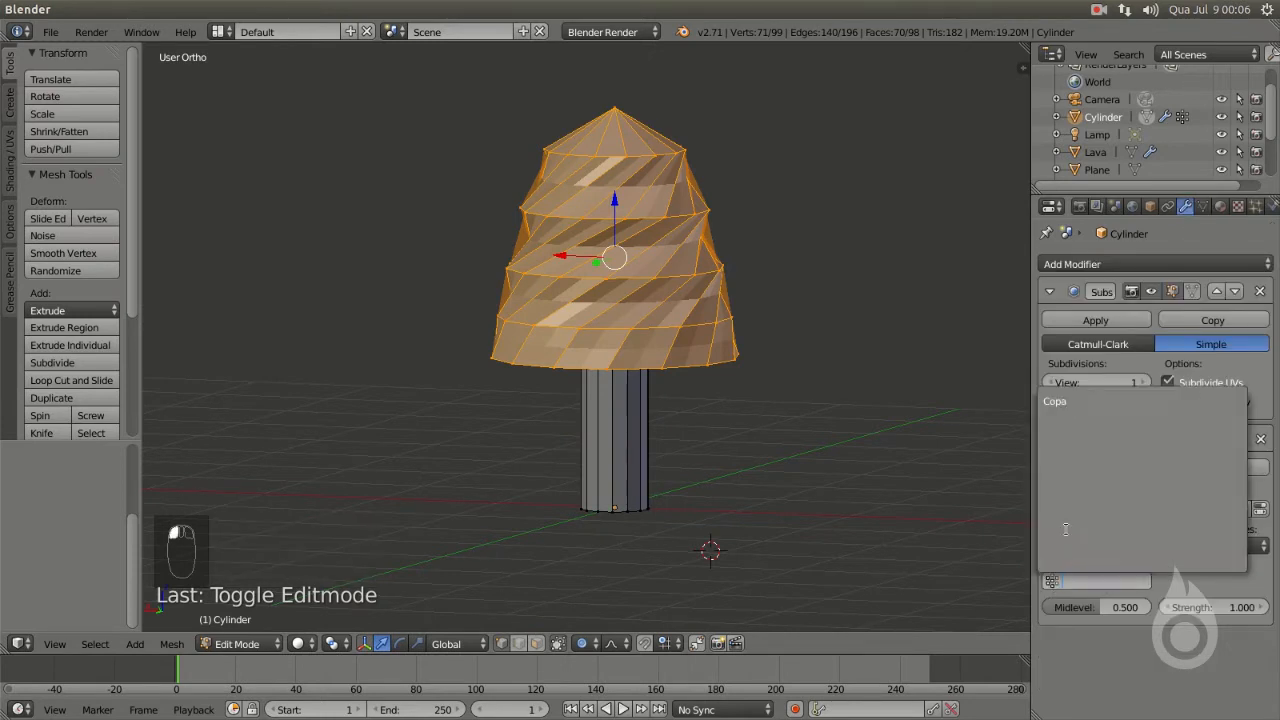
left_click(1071, 402)
key("Tab")
middle_click_drag(737, 442, 643, 488)
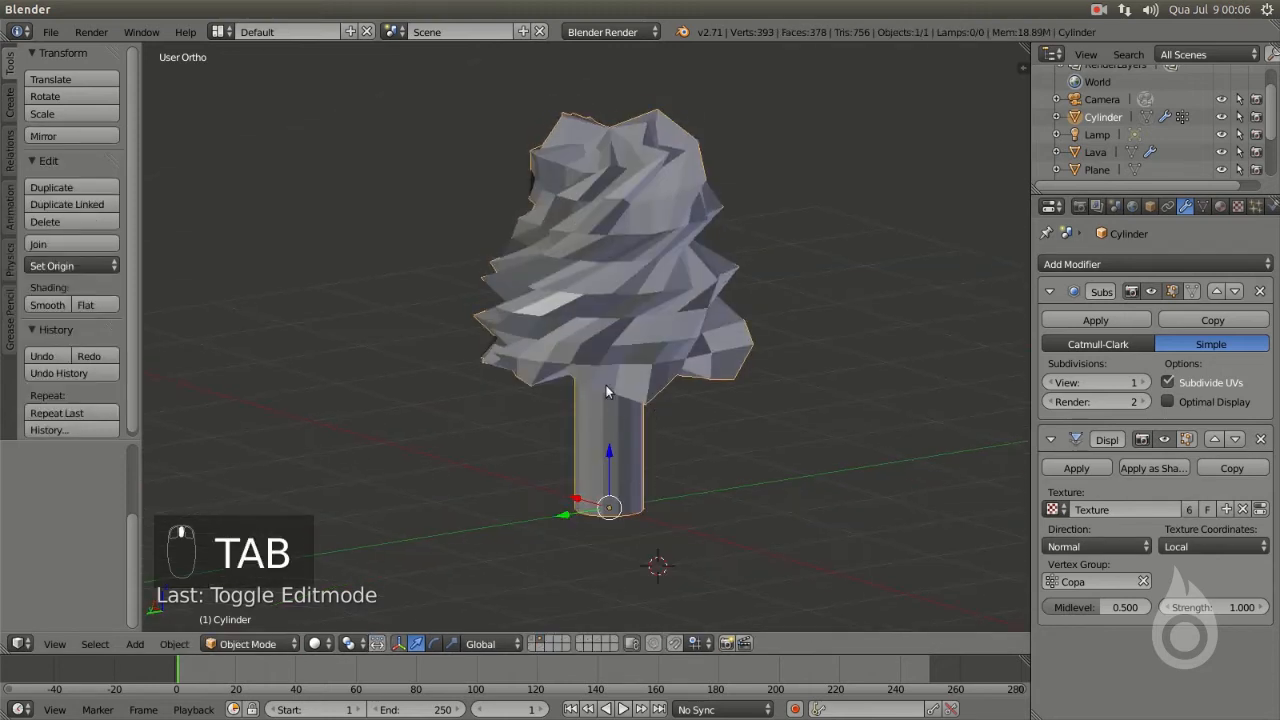
middle_click_drag(605, 386, 651, 410)
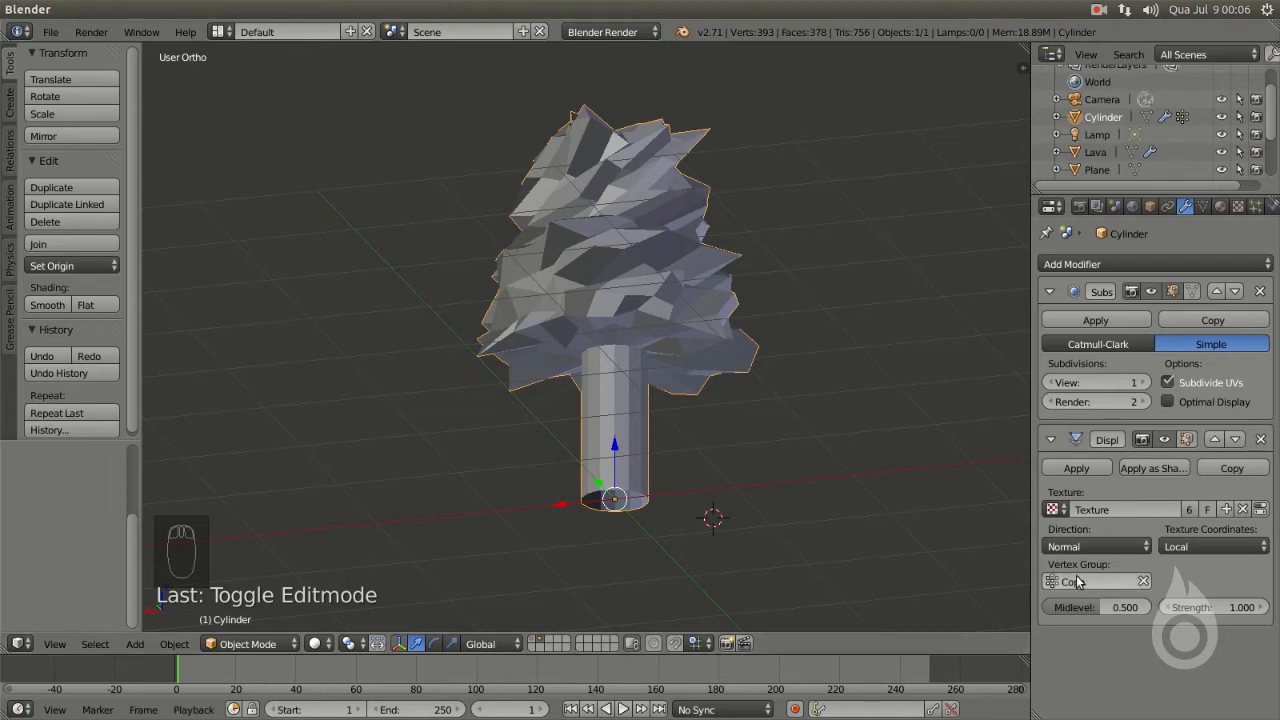
- Set the Displace modifier's strength on the tree to 0.490
left_click_drag(1210, 610, 1150, 610)
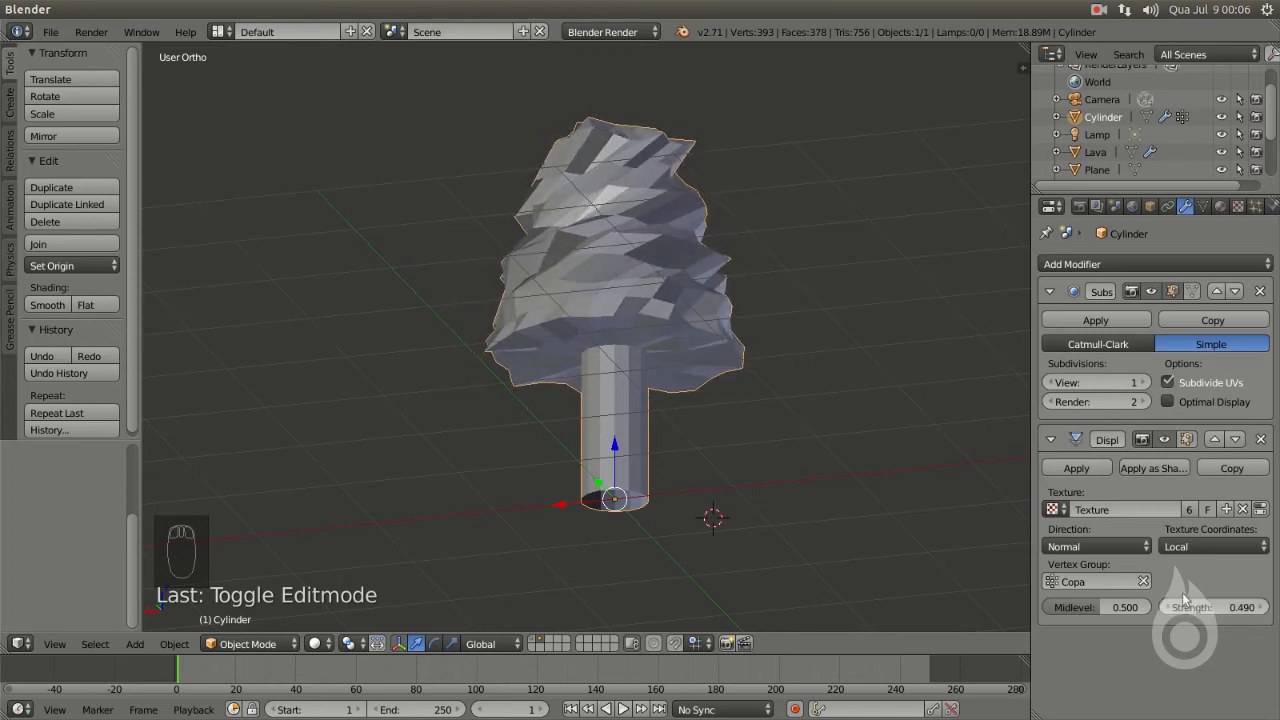
middle_click_drag(640, 430, 698, 430)
middle_click_drag(716, 320, 612, 476)
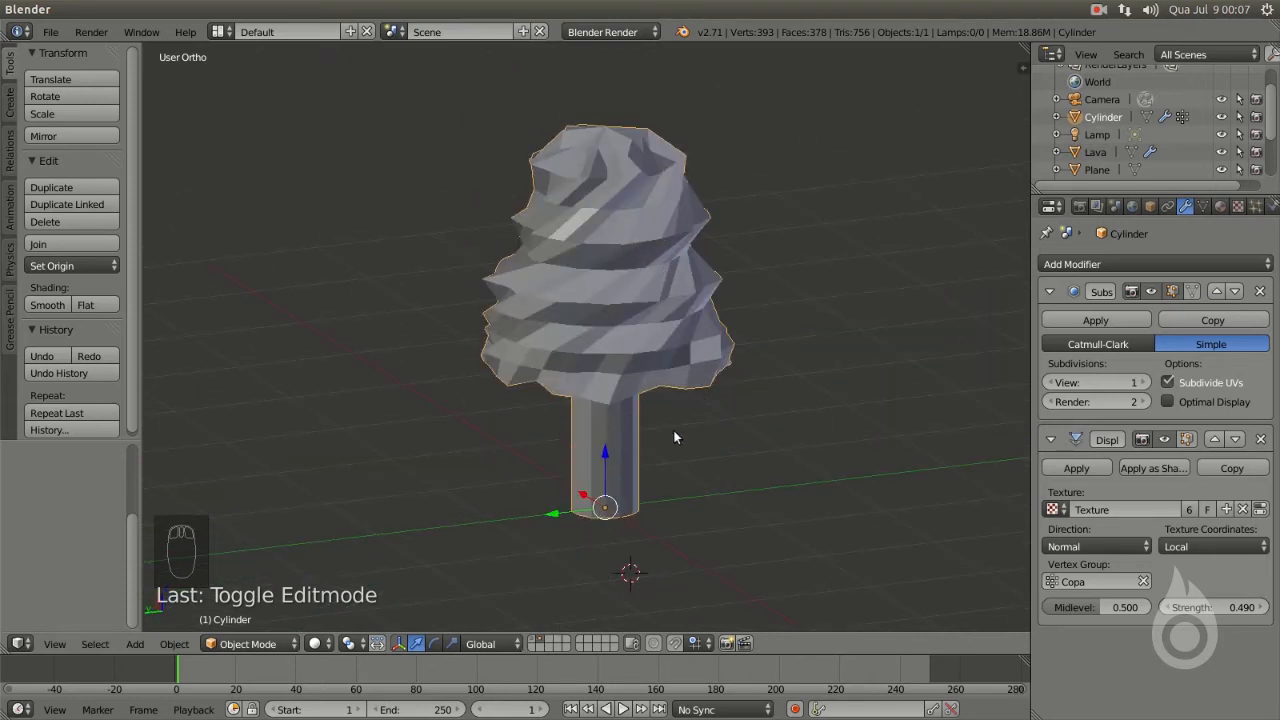
- Rename the tree's Cylinder object to Arvore
double_click(1094, 117)
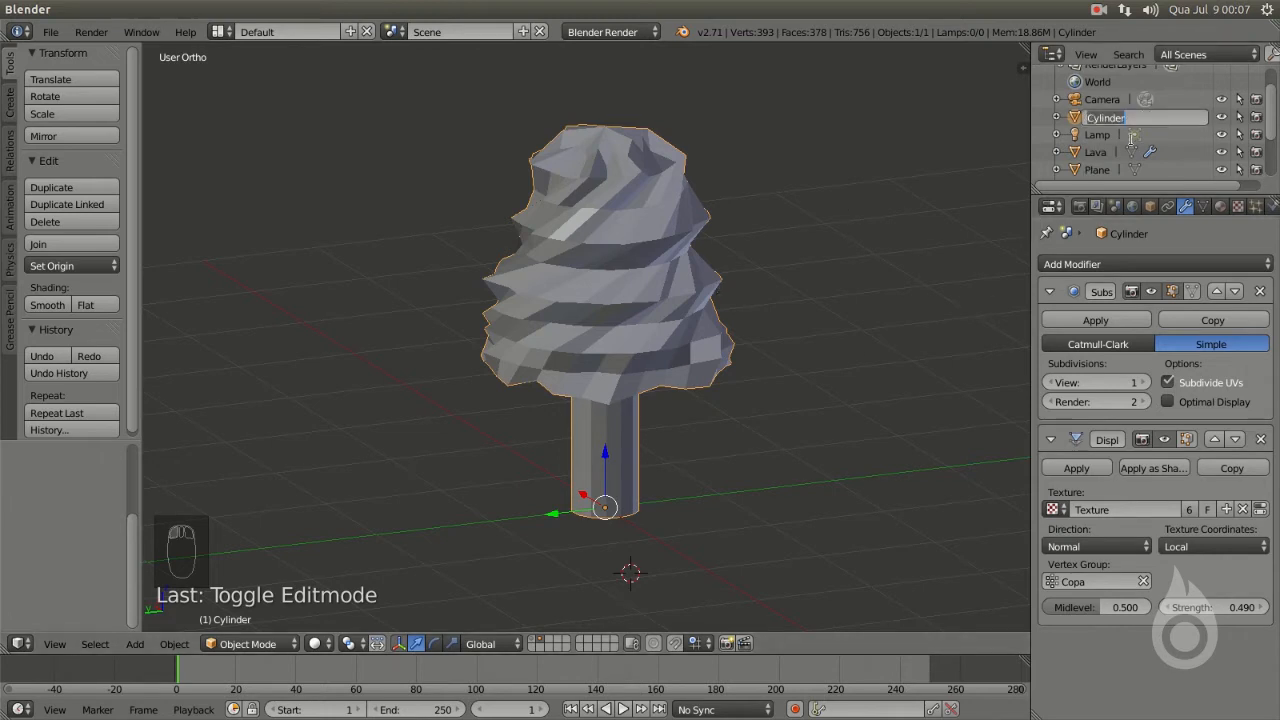
type("Arvore")
key("Return")
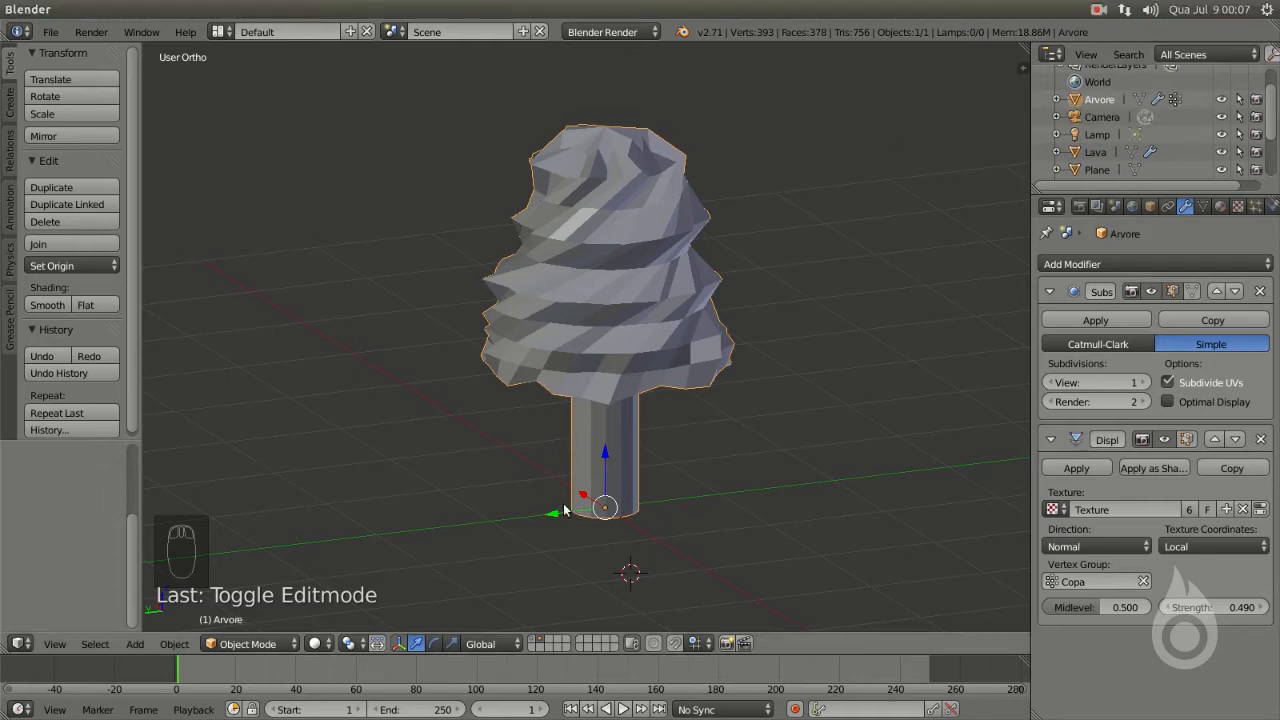
- Show the terrain's layer, select the Terra ground object and apply its Subdivision Surface modifier
left_click(535, 642)
scroll(583, 440, "down", 5)
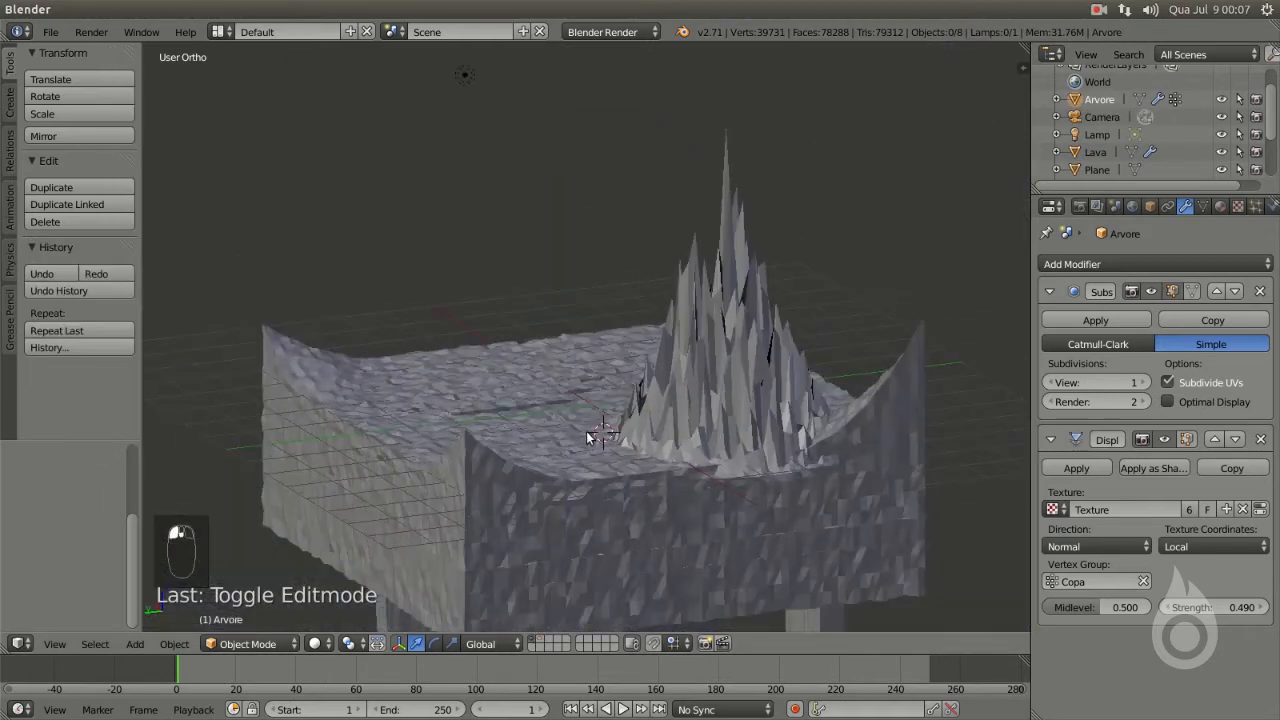
middle_click_drag(421, 459, 634, 236)
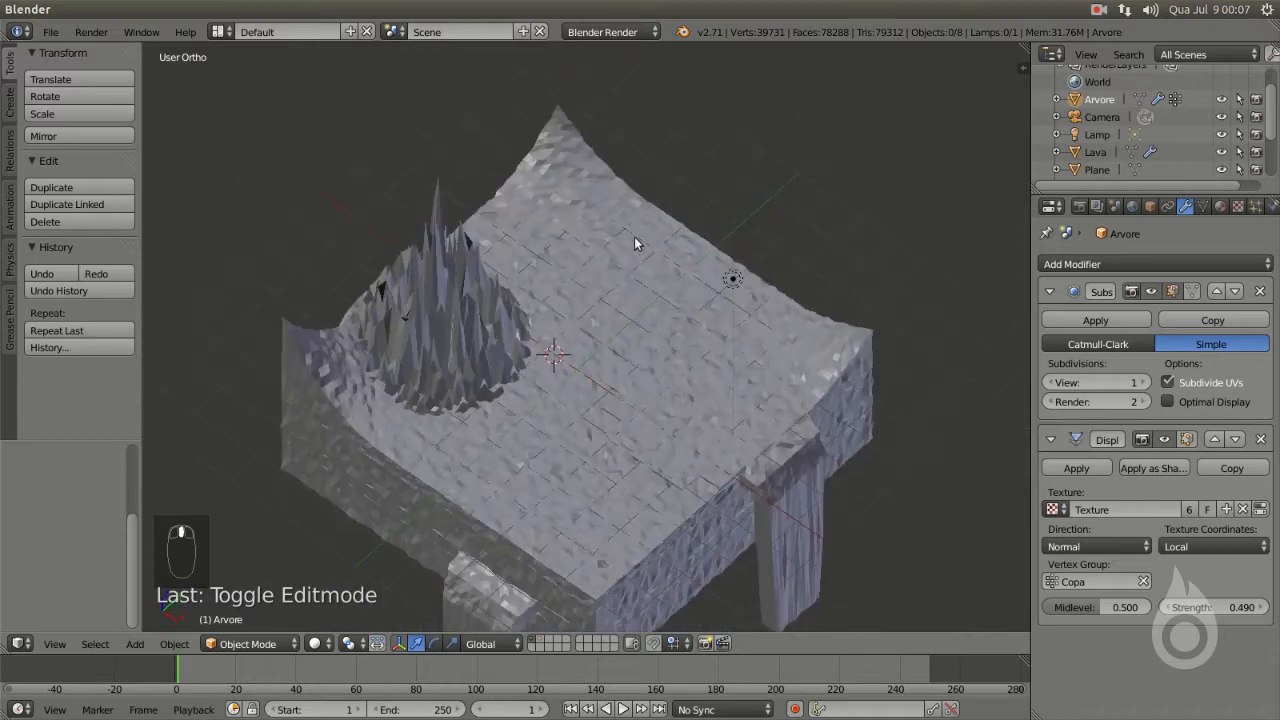
right_click(610, 302)
key("Tab")
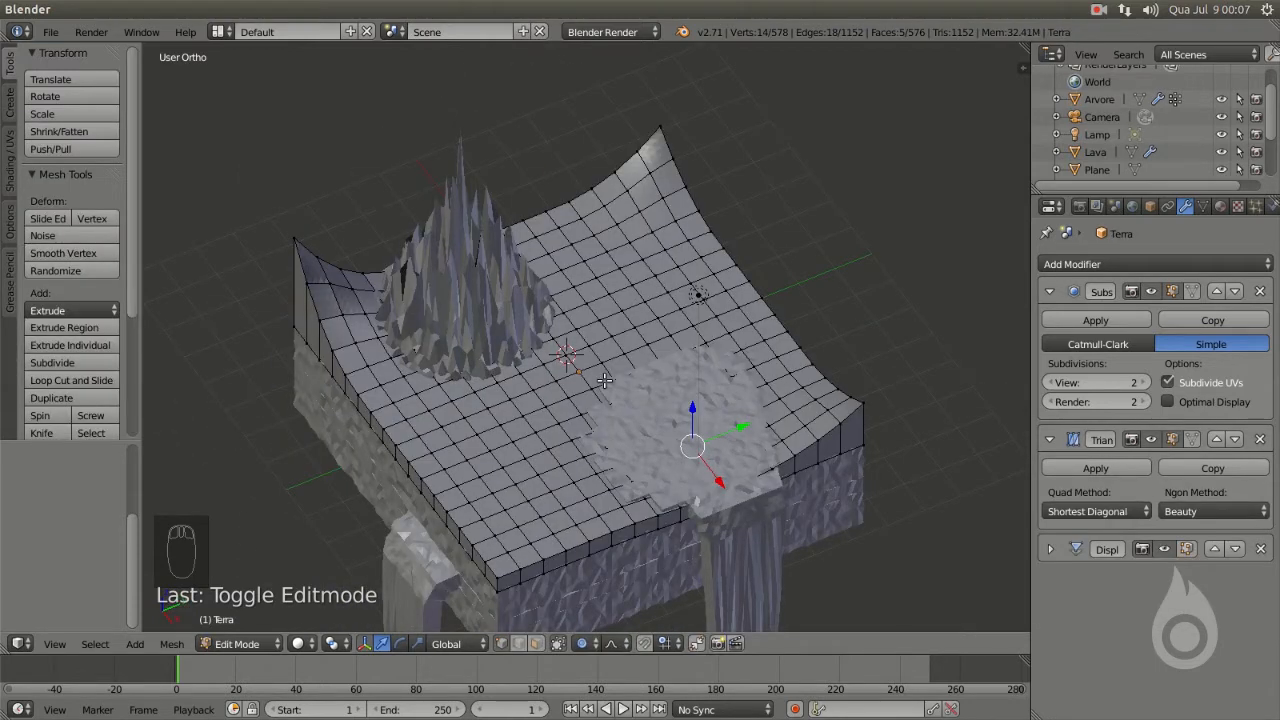
key("Tab")
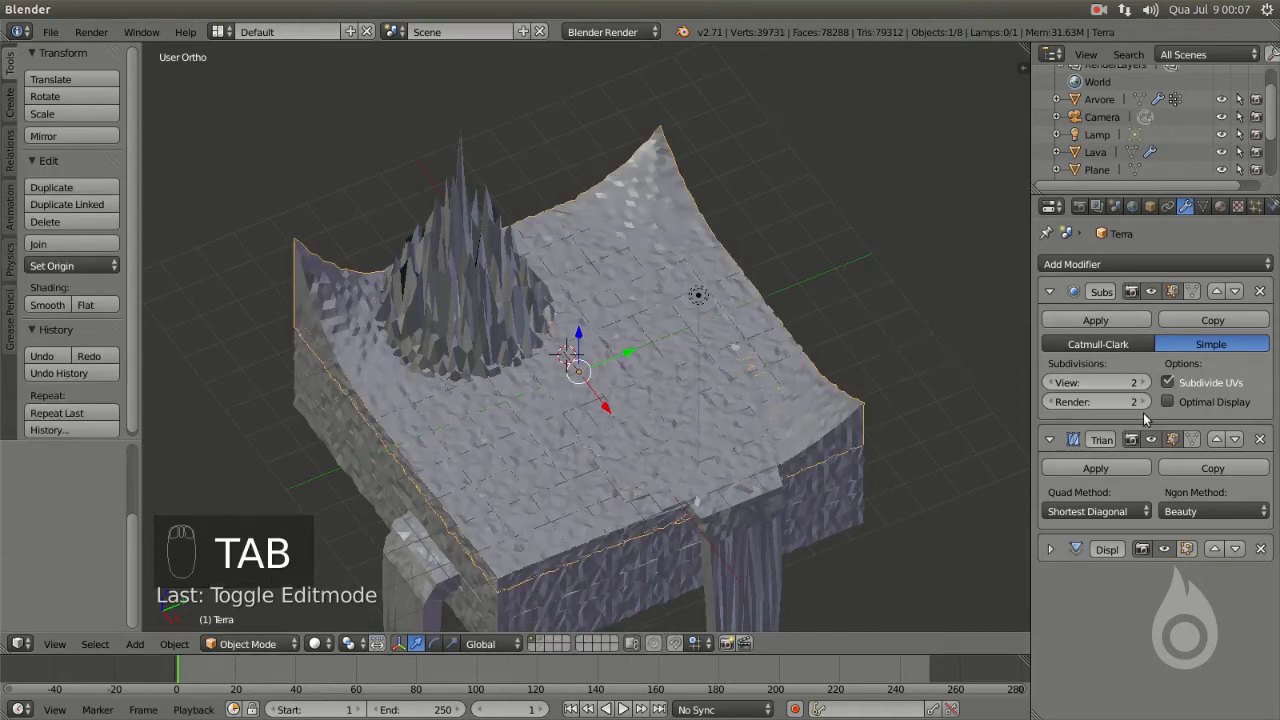
left_click(1095, 320)
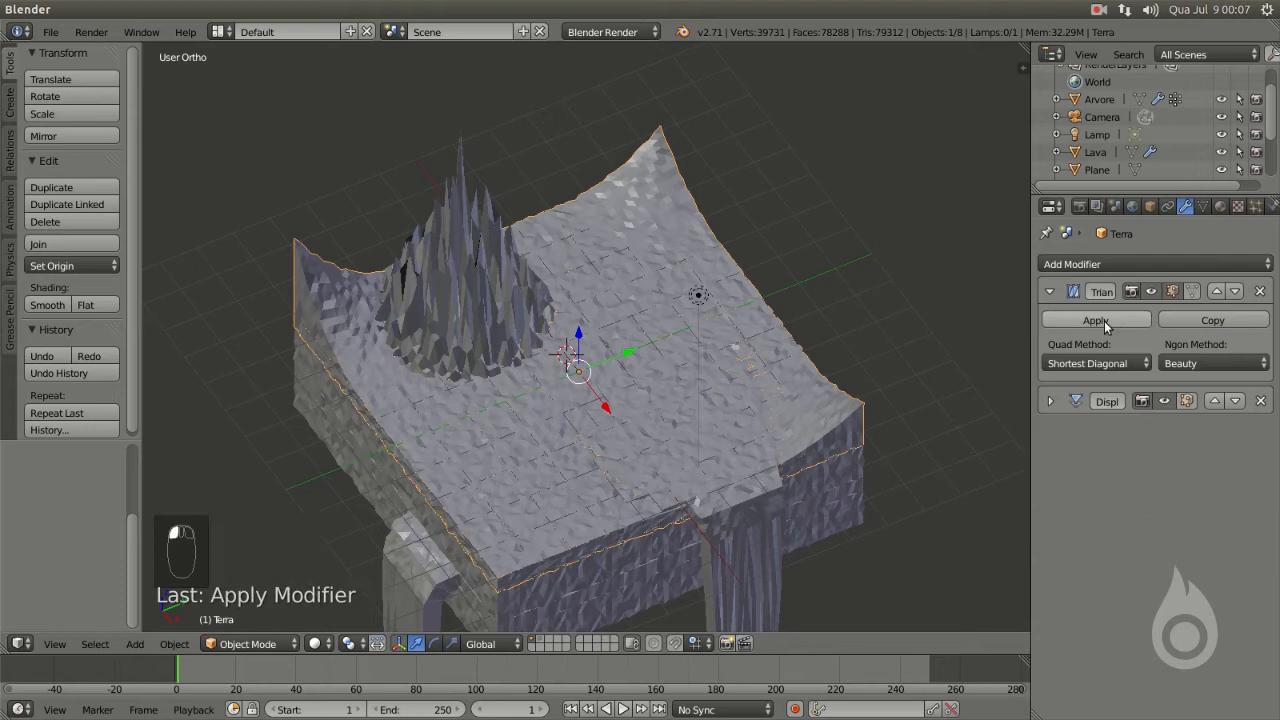
- Put Terra in Weight Paint mode and paint a full-weight patch on the open ground in front of the spiky mountain
left_click(259, 645)
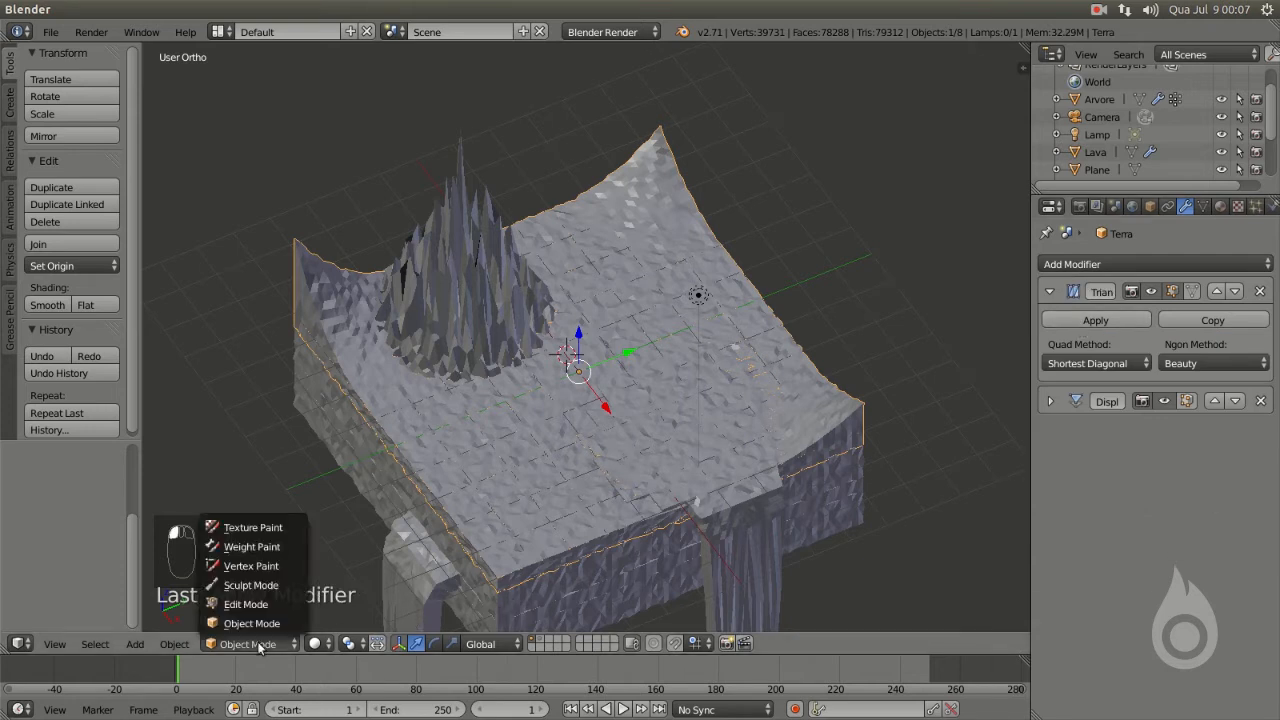
left_click(252, 547)
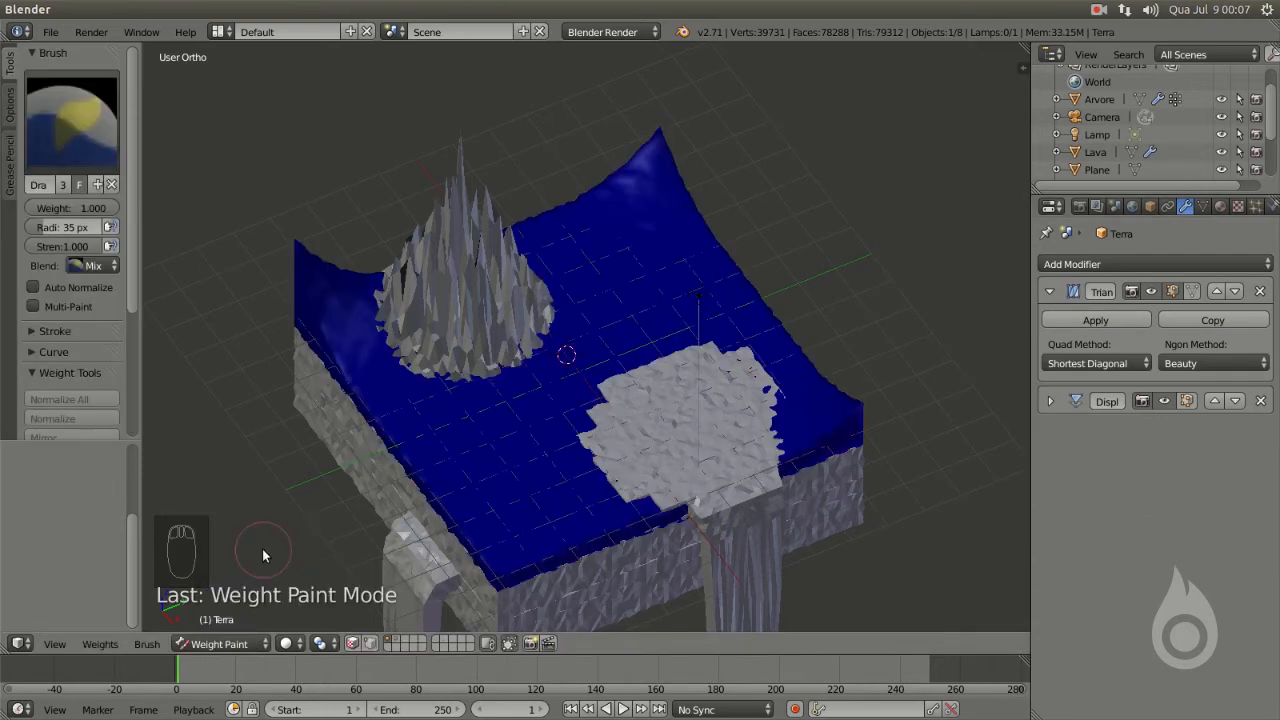
mouse_move(571, 477)
middle_mouse_down()
mouse_move(523, 443)
mouse_move(437, 425)
mouse_move(617, 354)
mouse_move(572, 401)
mouse_move(451, 449)
middle_mouse_up()
left_click_drag(420, 363, 410, 510)
mouse_move(500, 442)
middle_mouse_down()
mouse_move(437, 444)
mouse_move(432, 400)
middle_mouse_up()
mouse_move(430, 356)
left_mouse_down()
mouse_move(440, 360)
mouse_move(383, 452)
mouse_move(312, 474)
mouse_move(335, 490)
mouse_move(429, 489)
mouse_move(417, 486)
mouse_move(430, 422)
left_mouse_up()
mouse_move(420, 467)
left_mouse_down()
mouse_move(477, 329)
mouse_move(457, 406)
mouse_move(396, 421)
mouse_move(385, 330)
mouse_move(428, 248)
mouse_move(338, 454)
left_mouse_up()
- Paint a second full-weight patch over the ground at the raised far corner beyond the mountain
mouse_move(689, 377)
middle_mouse_down()
mouse_move(723, 346)
mouse_move(680, 374)
mouse_move(591, 289)
mouse_move(617, 285)
middle_mouse_up()
mouse_move(617, 285)
left_mouse_down()
mouse_move(580, 192)
mouse_move(491, 265)
mouse_move(434, 286)
mouse_move(562, 255)
mouse_move(480, 294)
mouse_move(643, 360)
mouse_move(705, 362)
mouse_move(570, 258)
mouse_move(651, 334)
mouse_move(622, 306)
left_mouse_up()
mouse_move(578, 182)
left_mouse_down()
mouse_move(760, 420)
mouse_move(634, 350)
mouse_move(574, 277)
left_mouse_up()
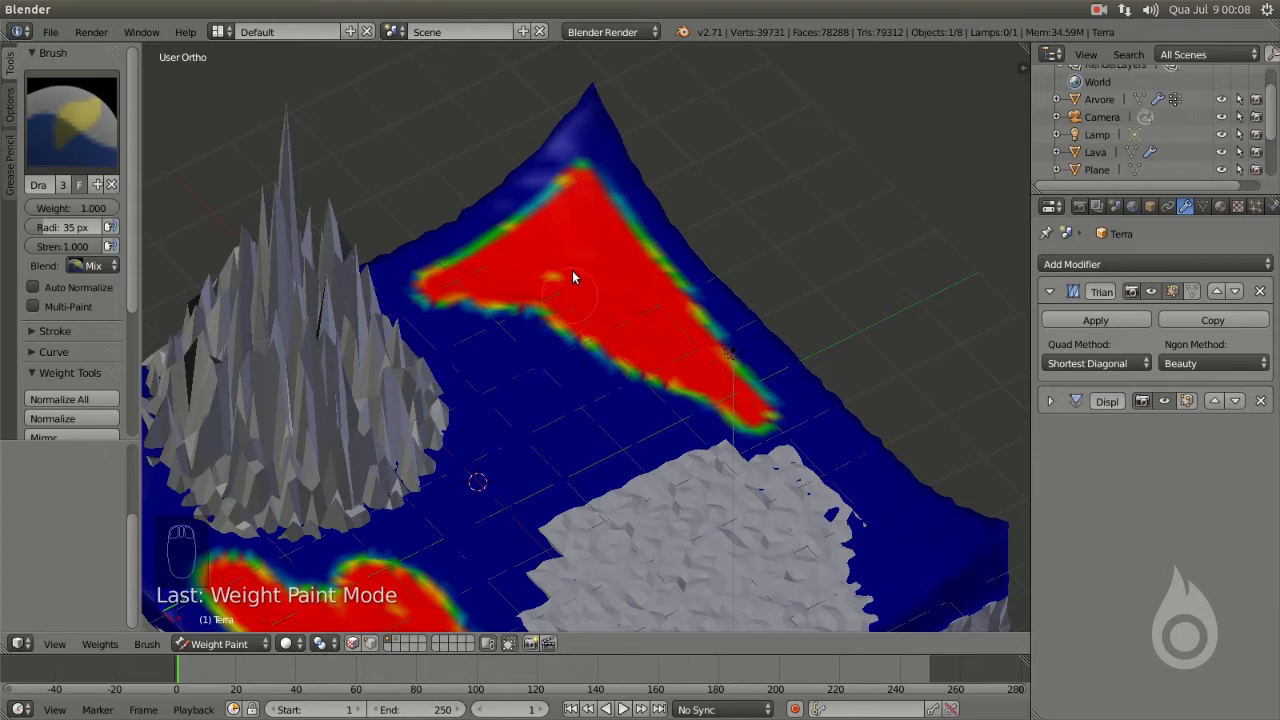
mouse_move(533, 375)
left_mouse_down()
mouse_move(611, 366)
mouse_move(514, 366)
mouse_move(480, 340)
mouse_move(512, 379)
left_mouse_up()
- Paint a full-weight patch on the raised slope in the corner beside the spiky mountain
mouse_move(512, 379)
middle_mouse_down()
mouse_move(656, 447)
mouse_move(367, 368)
middle_mouse_up()
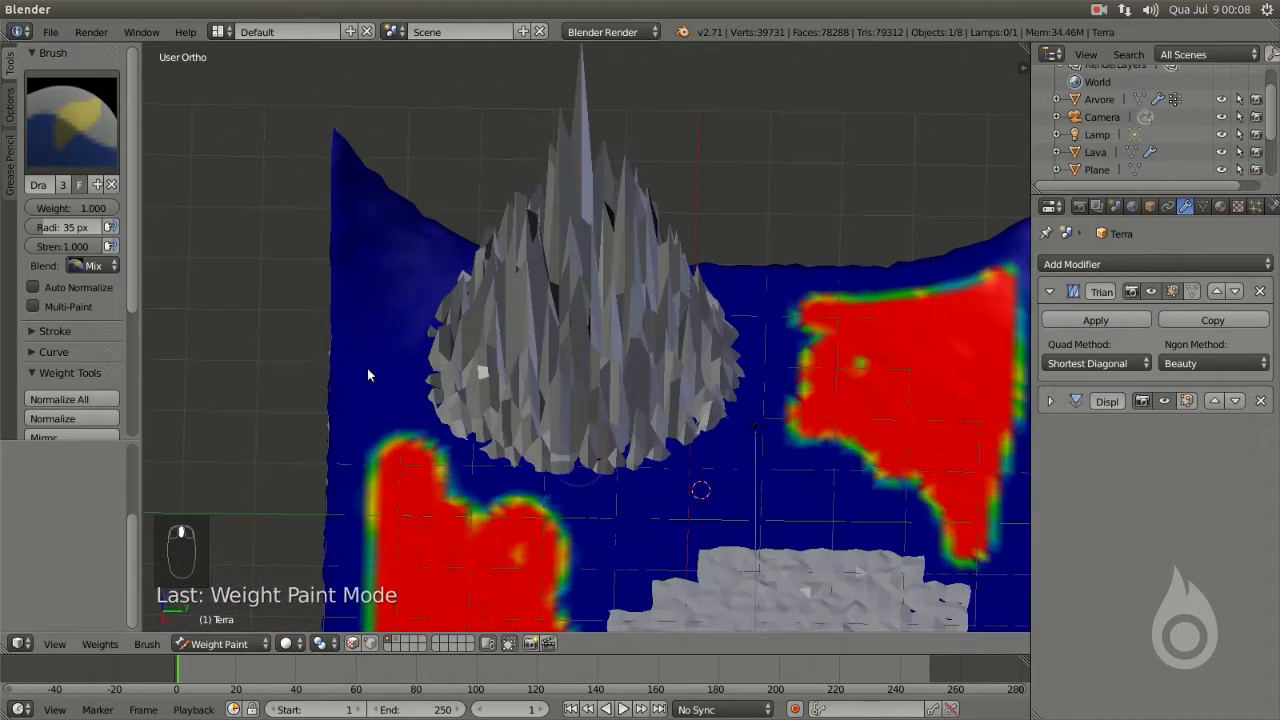
left_click(372, 198)
mouse_move(381, 247)
left_mouse_down()
mouse_move(414, 286)
mouse_move(350, 207)
left_mouse_up()
mouse_move(370, 288)
left_mouse_down()
mouse_move(414, 271)
mouse_move(397, 235)
mouse_move(434, 271)
mouse_move(397, 342)
left_mouse_up()
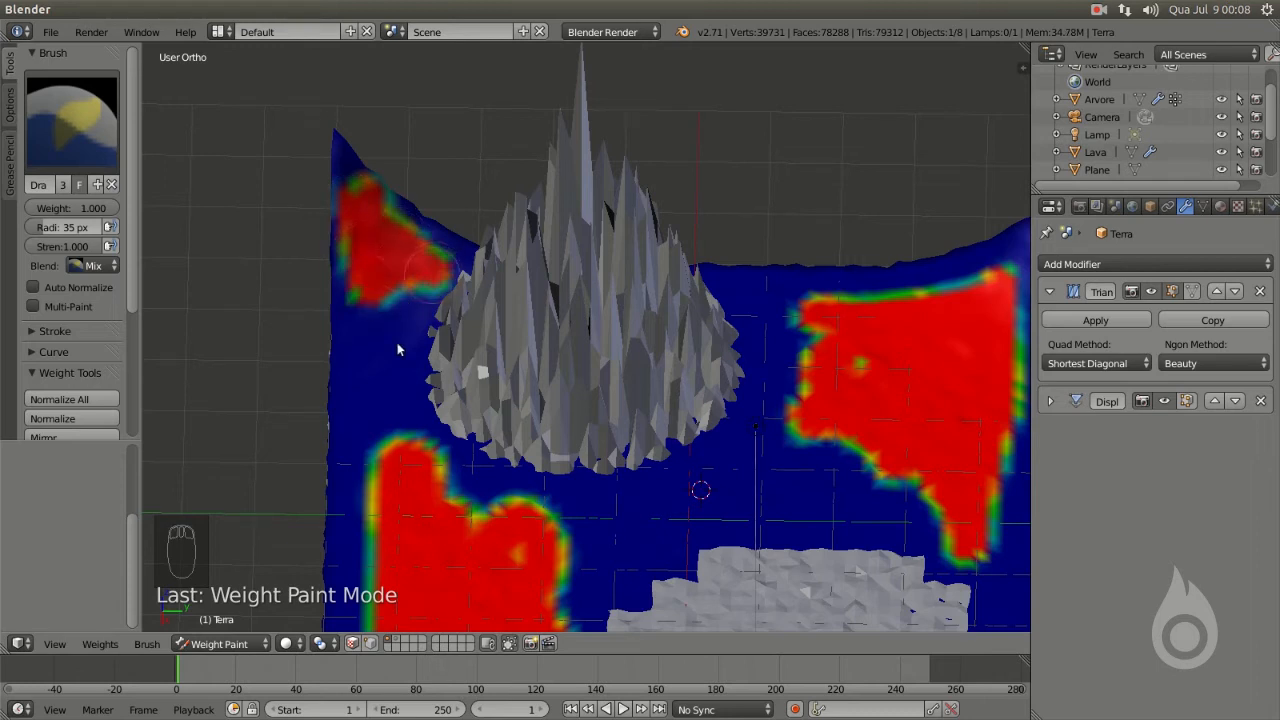
- Extend the front weight patch toward the terrain's center and its near corner, and return Terra to Object Mode
middle_click_drag(366, 309, 556, 407)
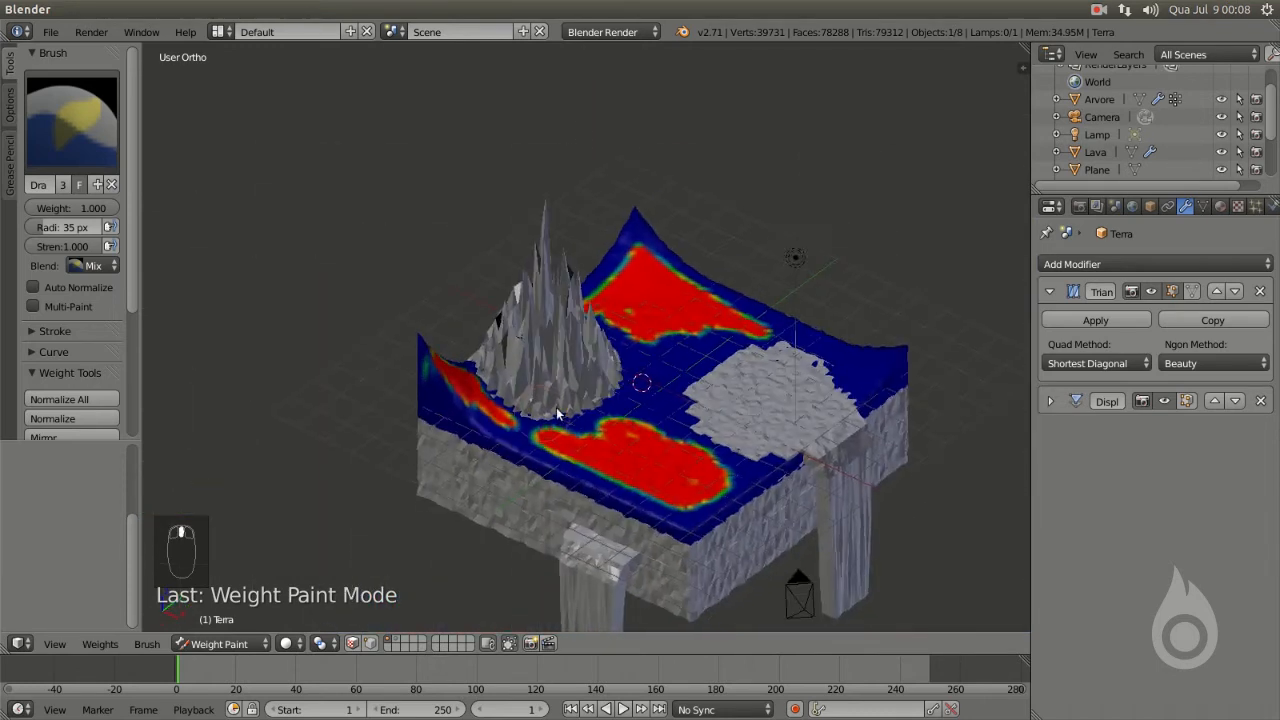
scroll(594, 419, "up", 4)
left_click_drag(605, 455, 569, 469)
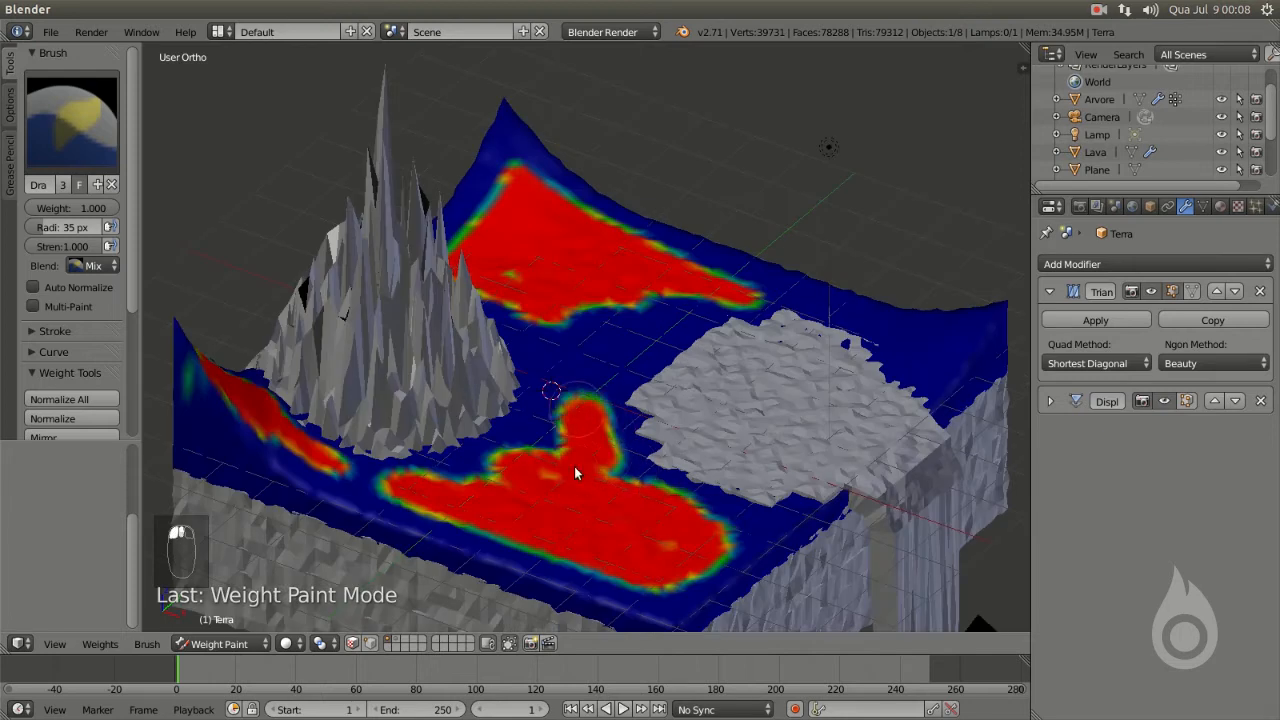
mouse_move(690, 573)
left_mouse_down()
mouse_move(686, 586)
mouse_move(537, 551)
mouse_move(560, 535)
left_mouse_up()
middle_click_drag(628, 462, 617, 490)
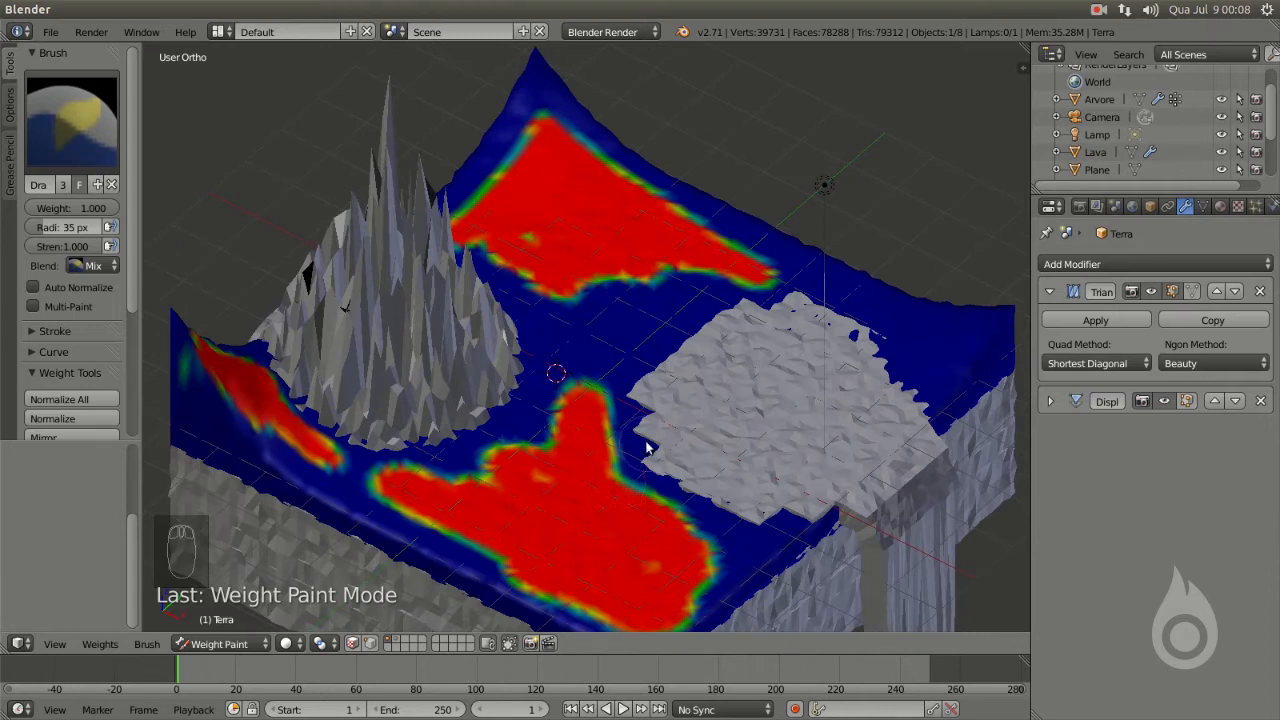
scroll(645, 430, "down", 3)
scroll(630, 390, "up", 3)
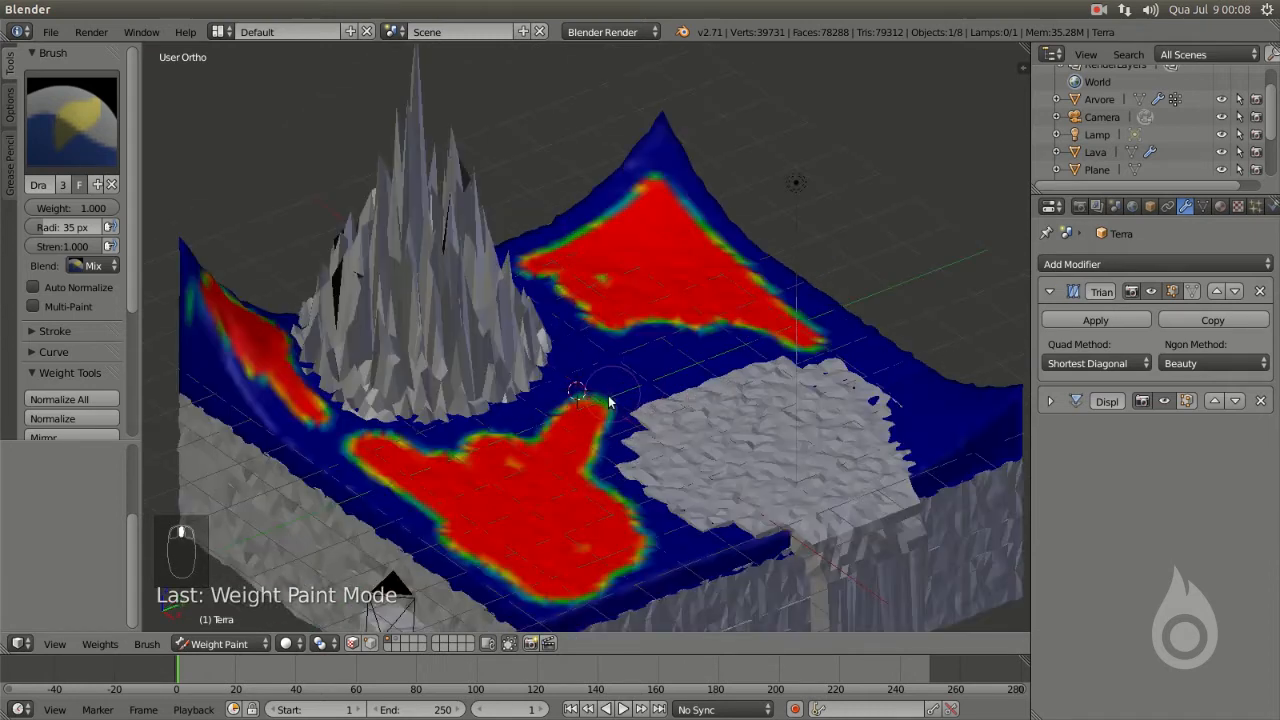
middle_click_drag(536, 411, 587, 507)
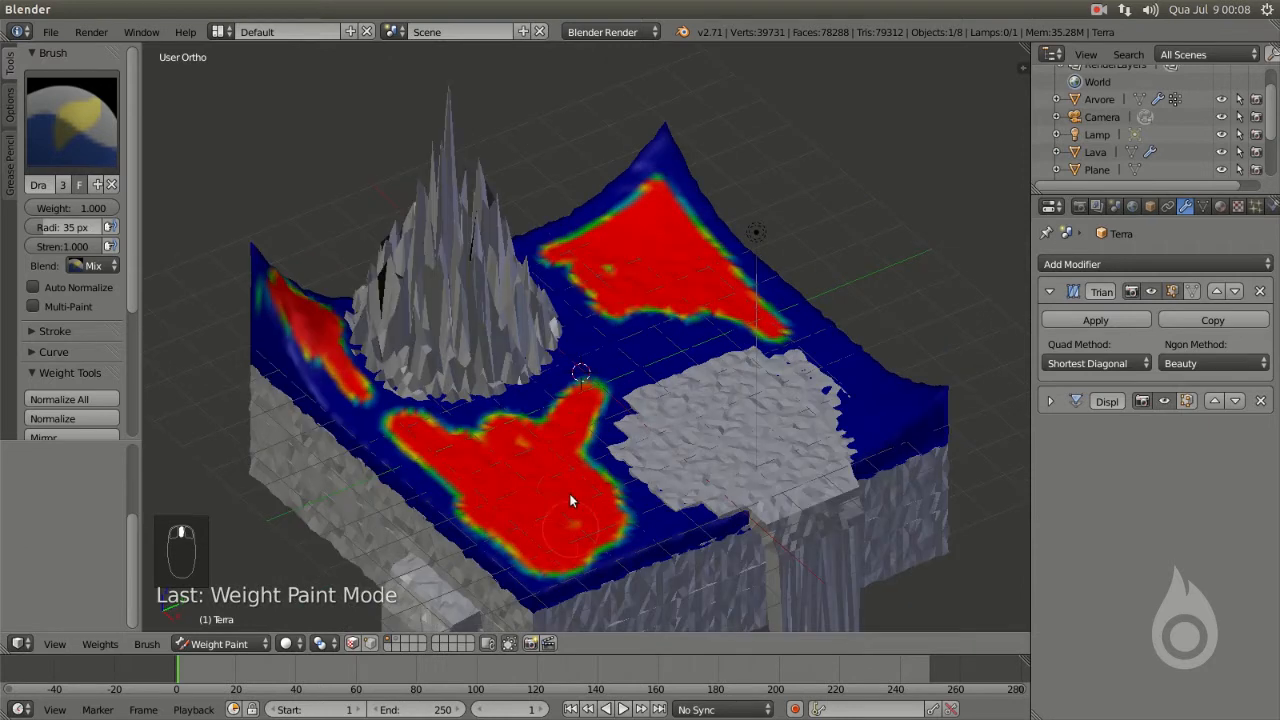
left_click(240, 645)
left_click(238, 618)
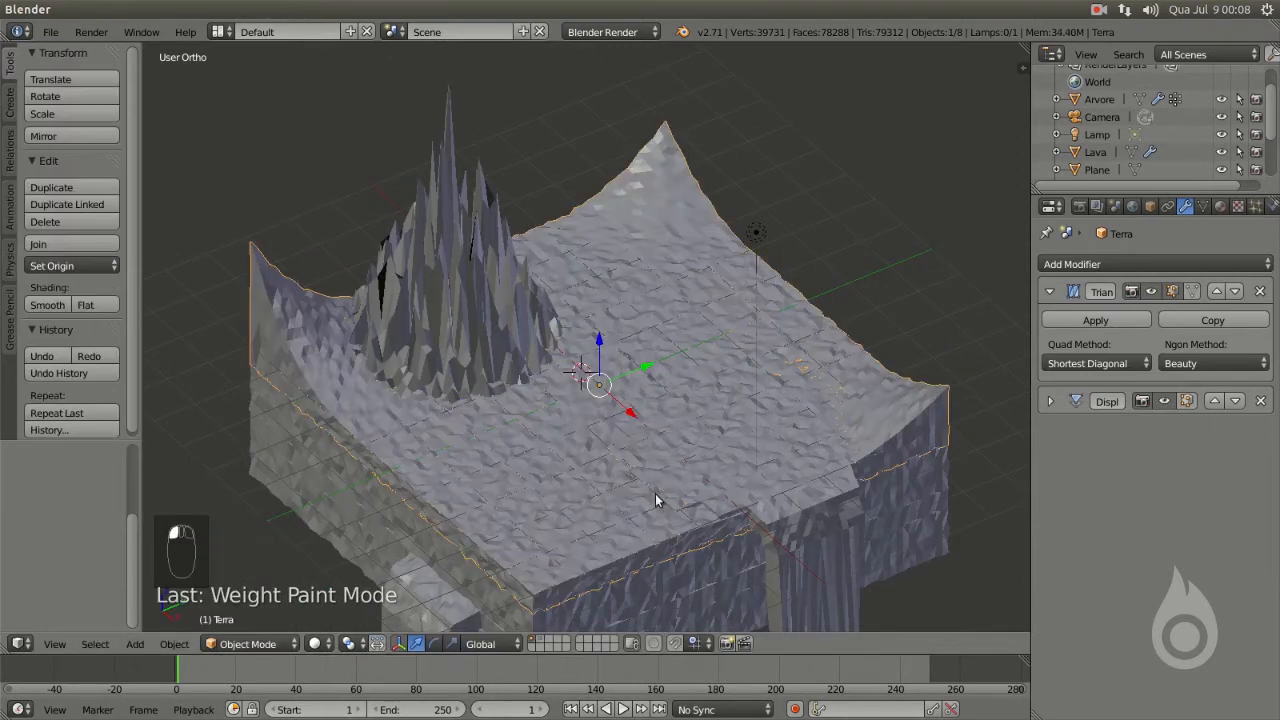
- Add a new particle system to Terra and set its type to Hair
left_click(1255, 206)
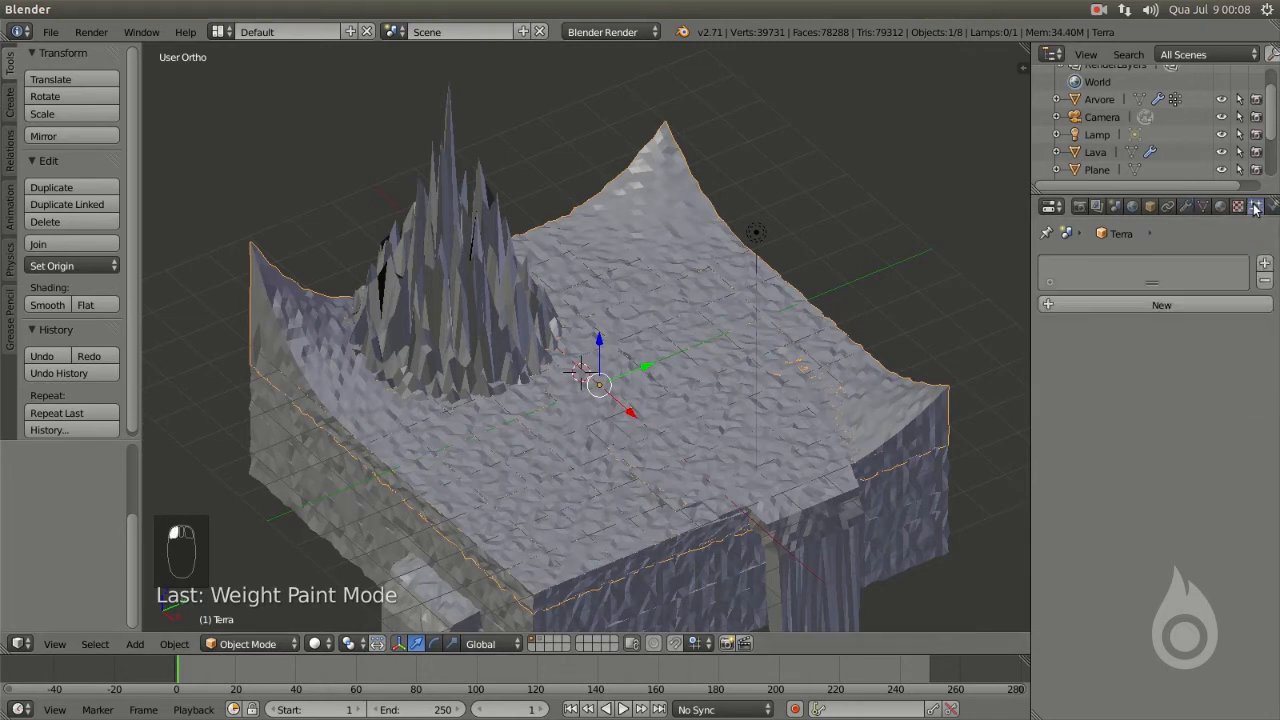
left_click(1188, 305)
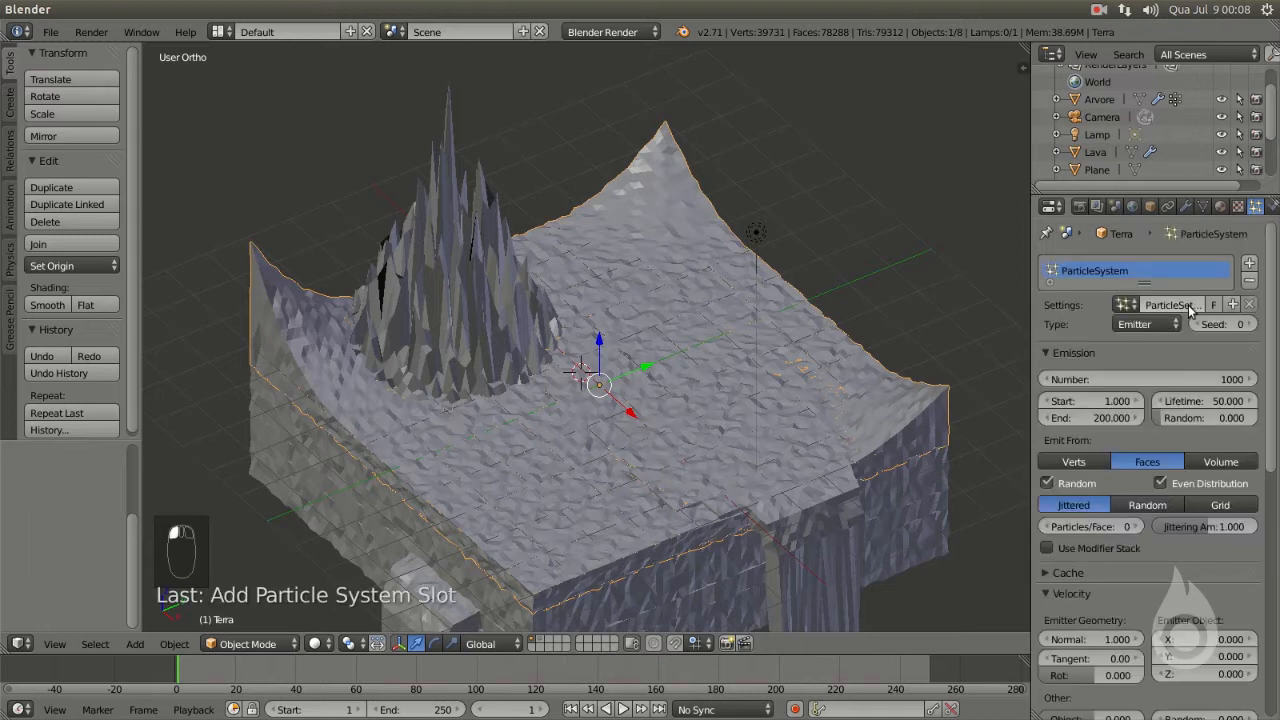
left_click(1125, 324)
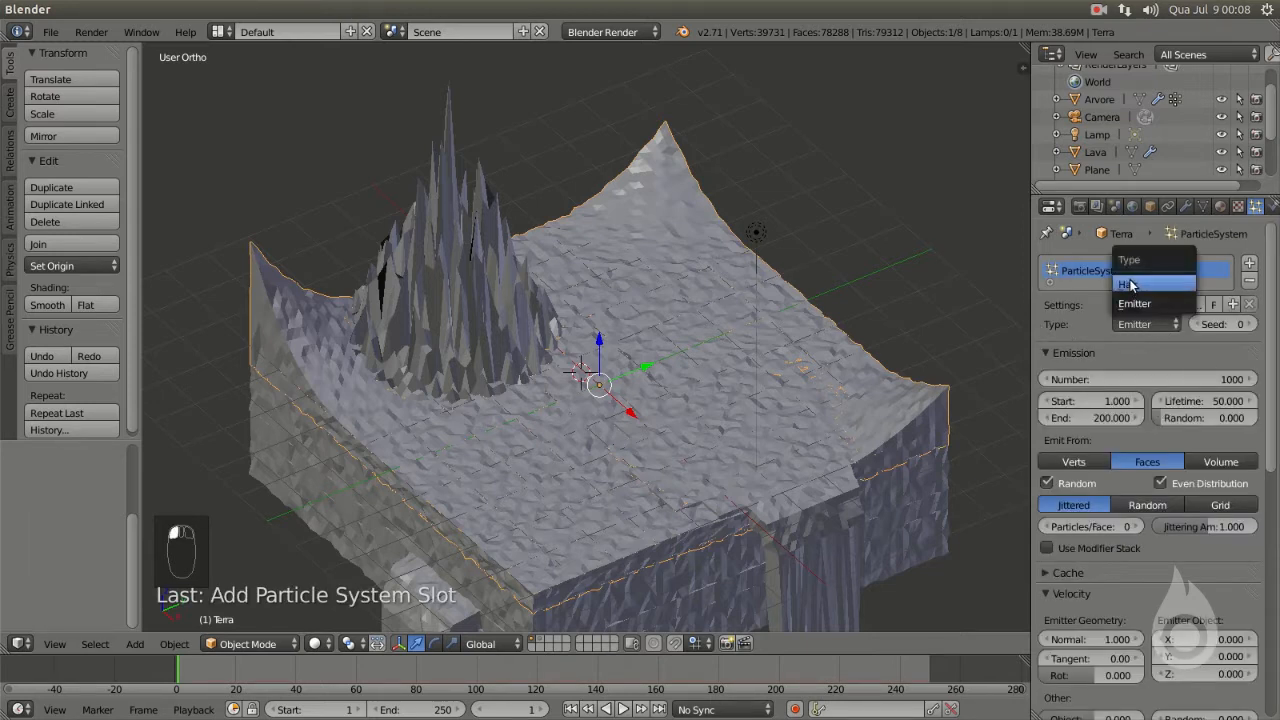
left_click(1135, 284)
middle_click_drag(763, 369, 738, 443)
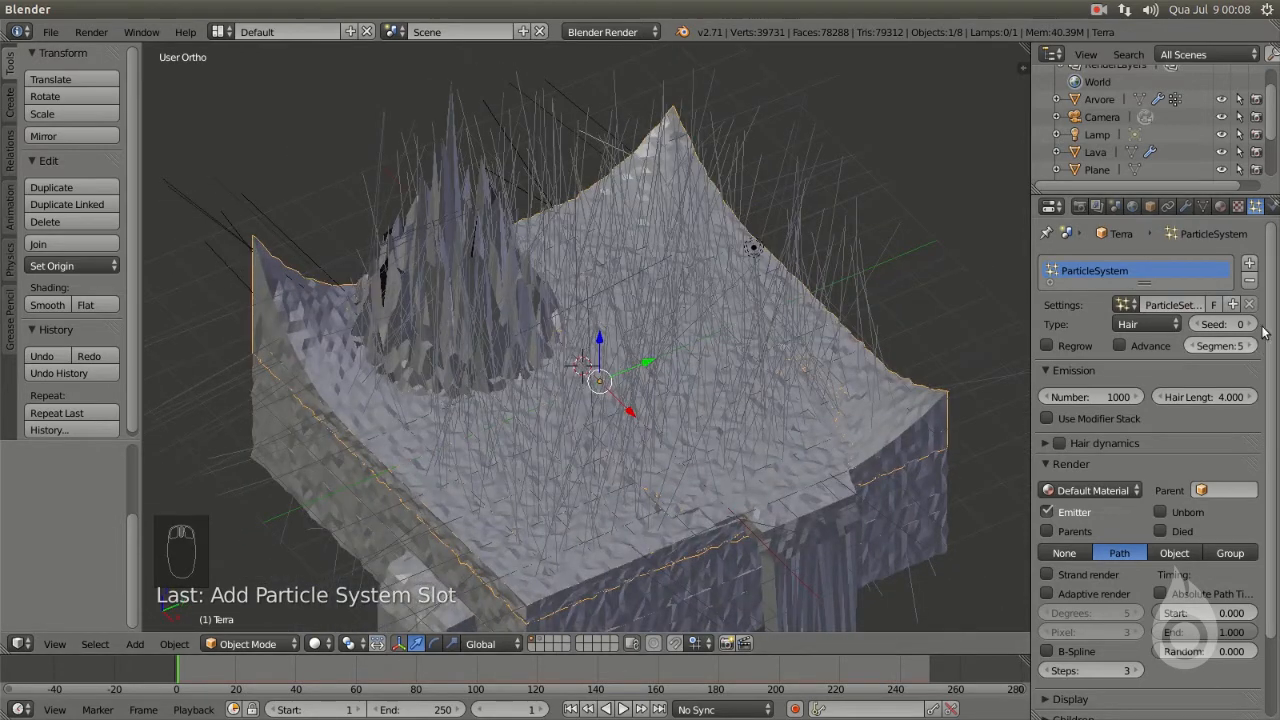
- Restrict the hair particles' density to the painted vertex group named Group
scroll(1258, 516, "down", 3)
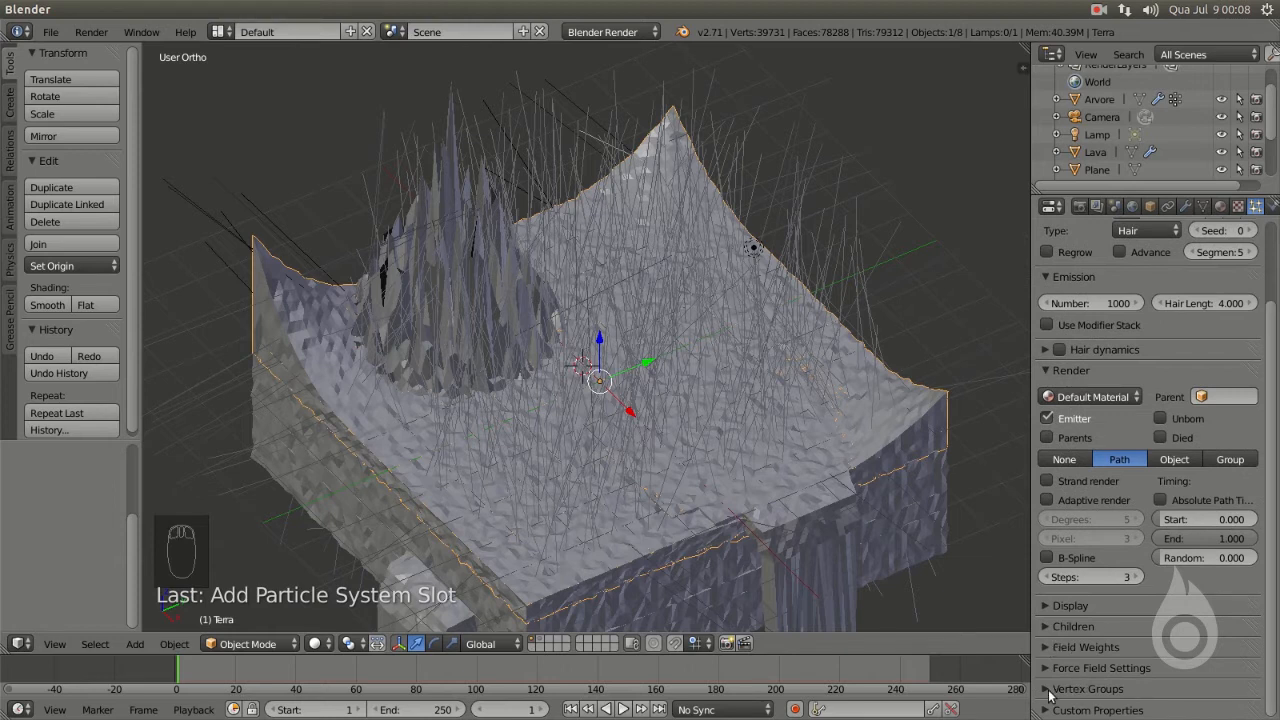
left_click(1088, 690)
scroll(1090, 690, "down", 5)
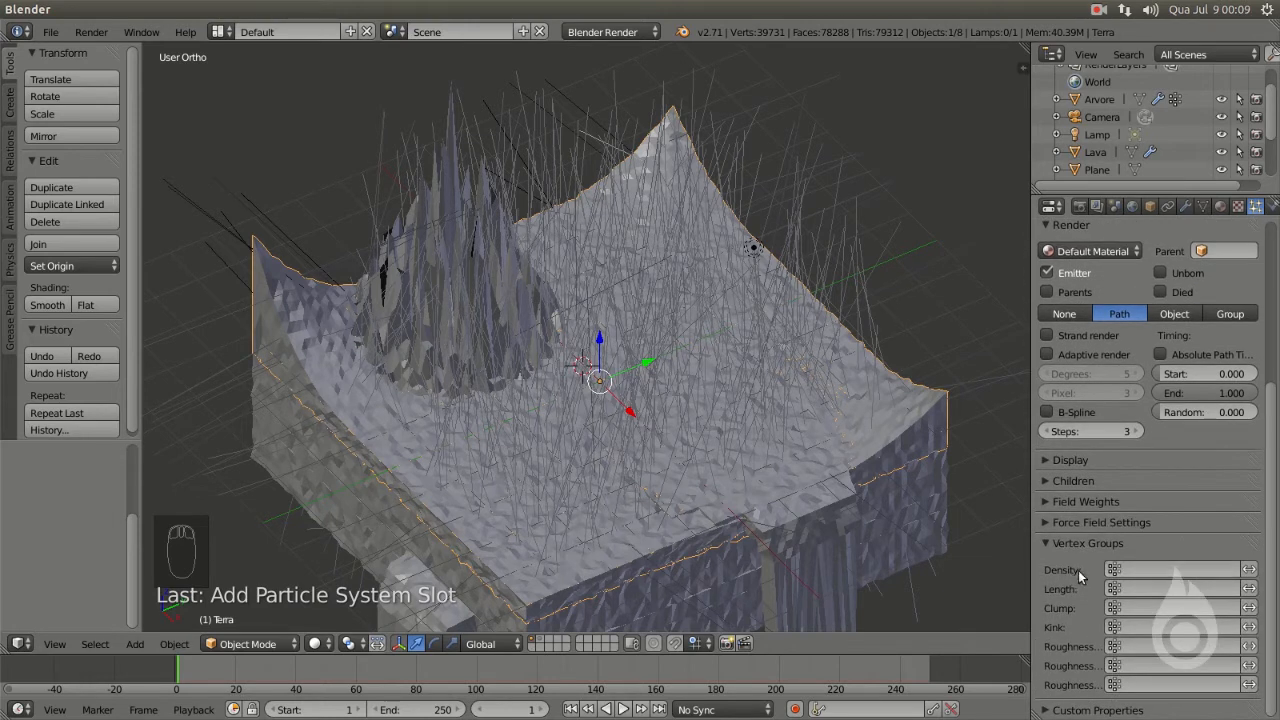
left_click(1113, 570)
left_click(1090, 387)
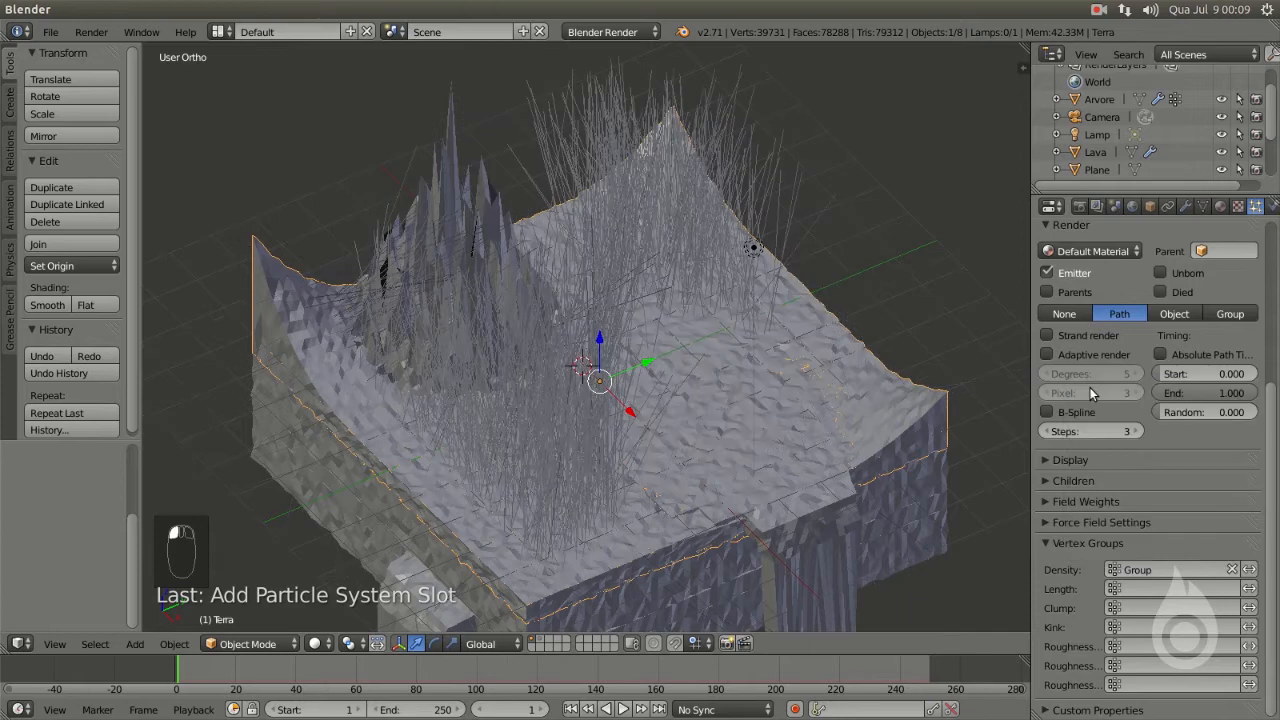
middle_click_drag(567, 497, 475, 447)
middle_click_drag(729, 342, 424, 316)
middle_click_drag(676, 410, 1174, 428)
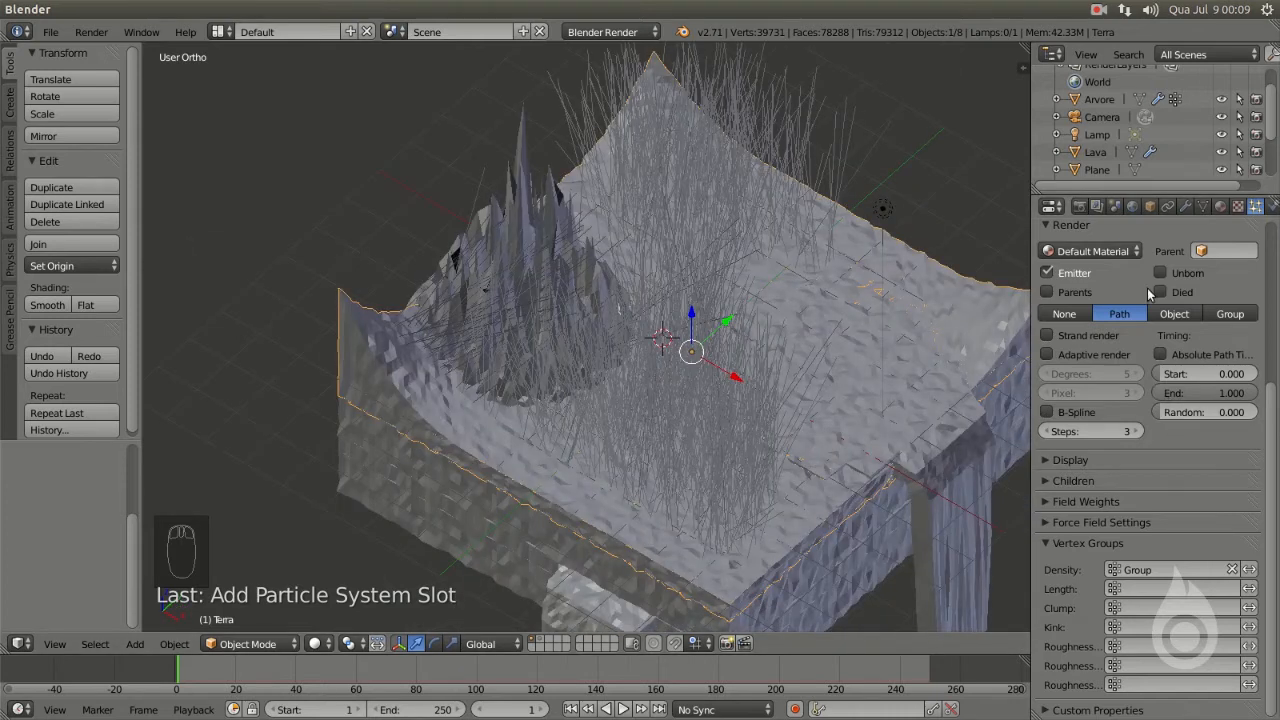
- Render the hair particles as an object, using Arvore as the dupli object
scroll(1151, 306, "up", 4)
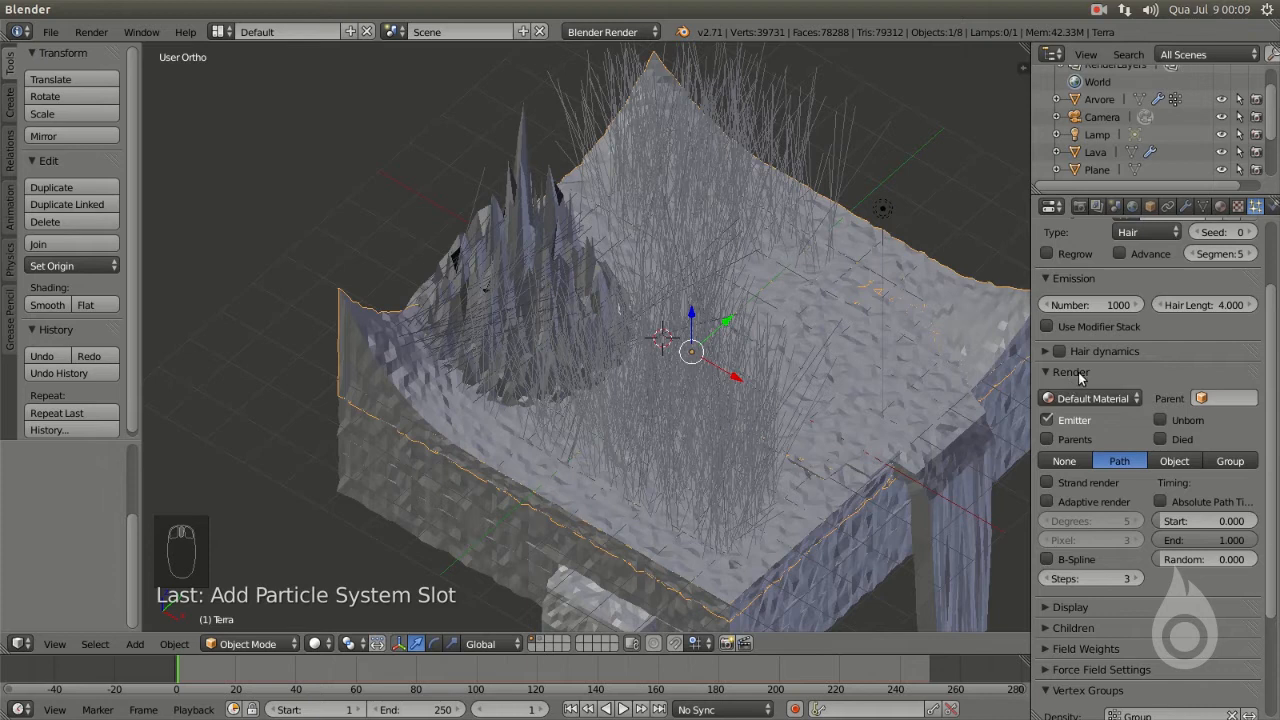
left_click(1175, 461)
middle_click_drag(958, 434, 1027, 429)
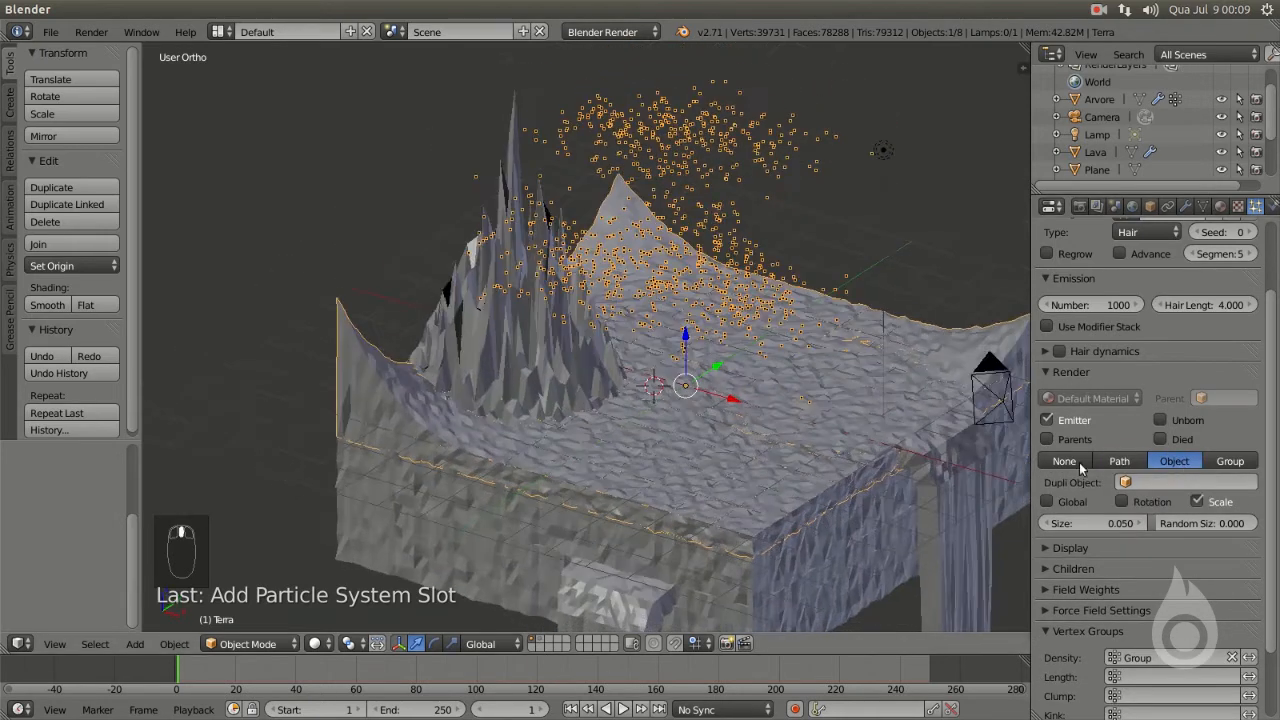
left_click(1141, 483)
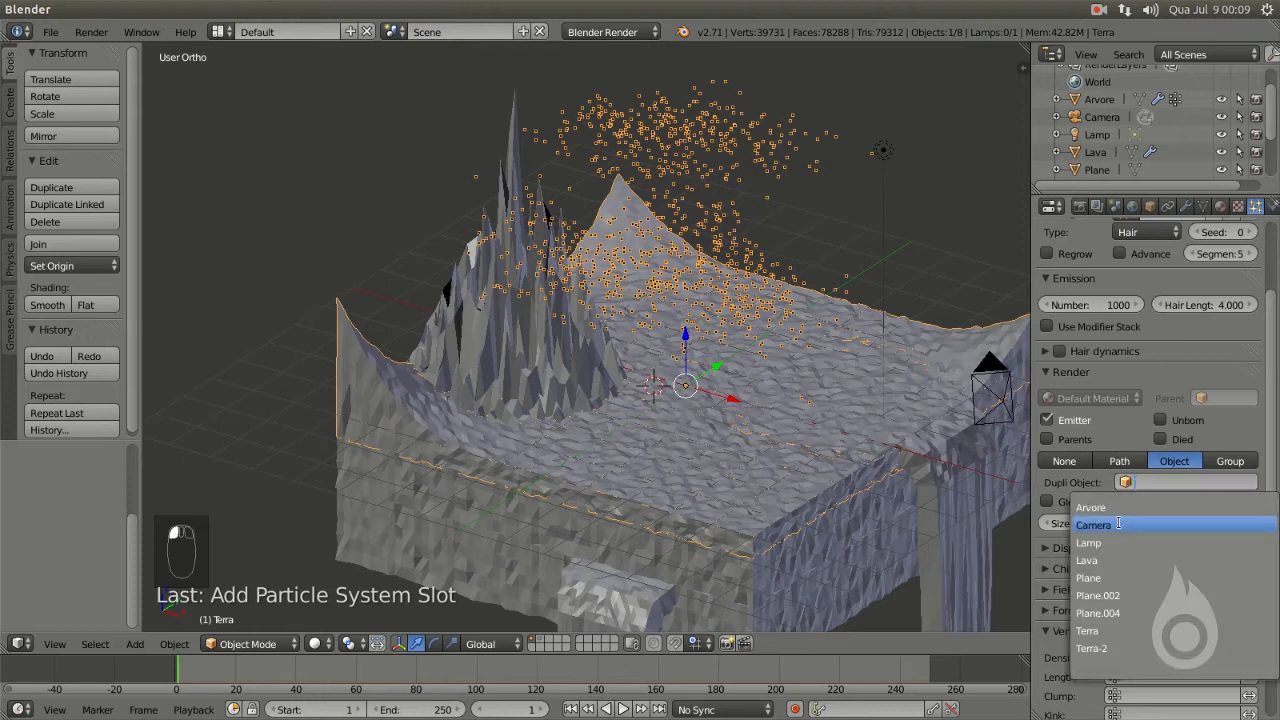
left_click(1100, 508)
scroll(693, 424, "up", 6)
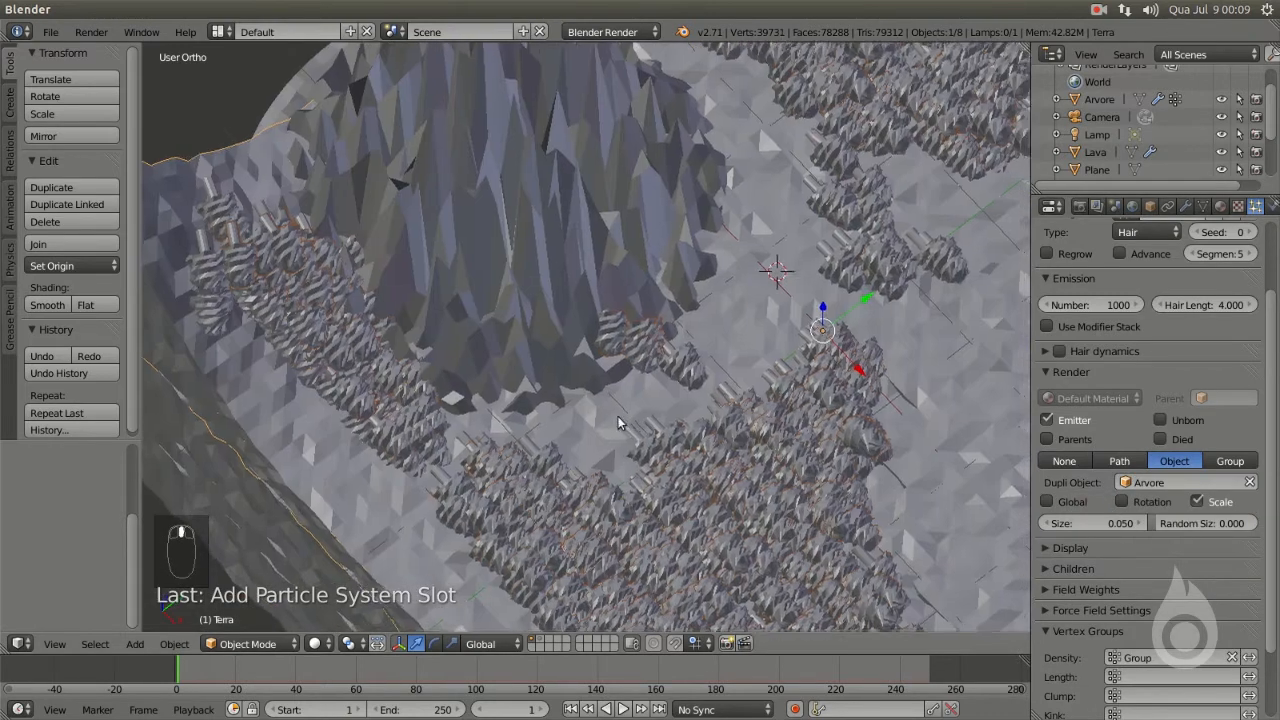
middle_click_drag(618, 423, 466, 345, "shift")
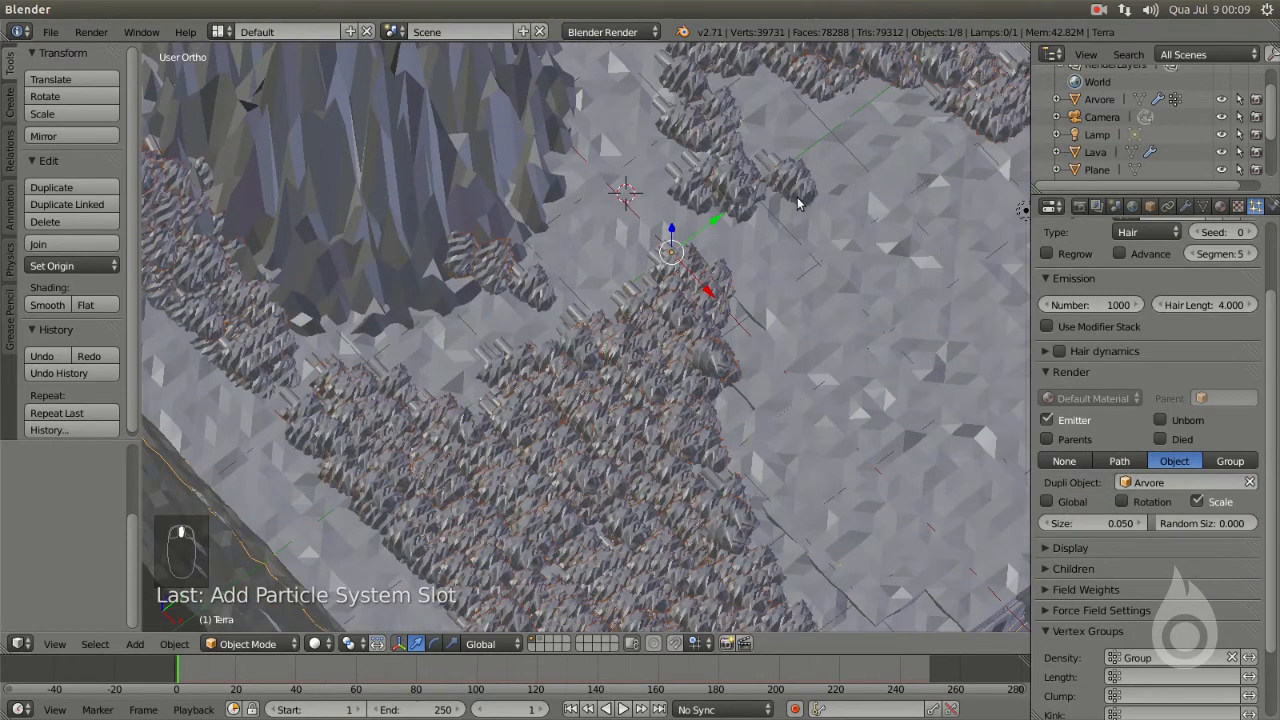
scroll(798, 203, "down", 8)
scroll(734, 286, "up", 9)
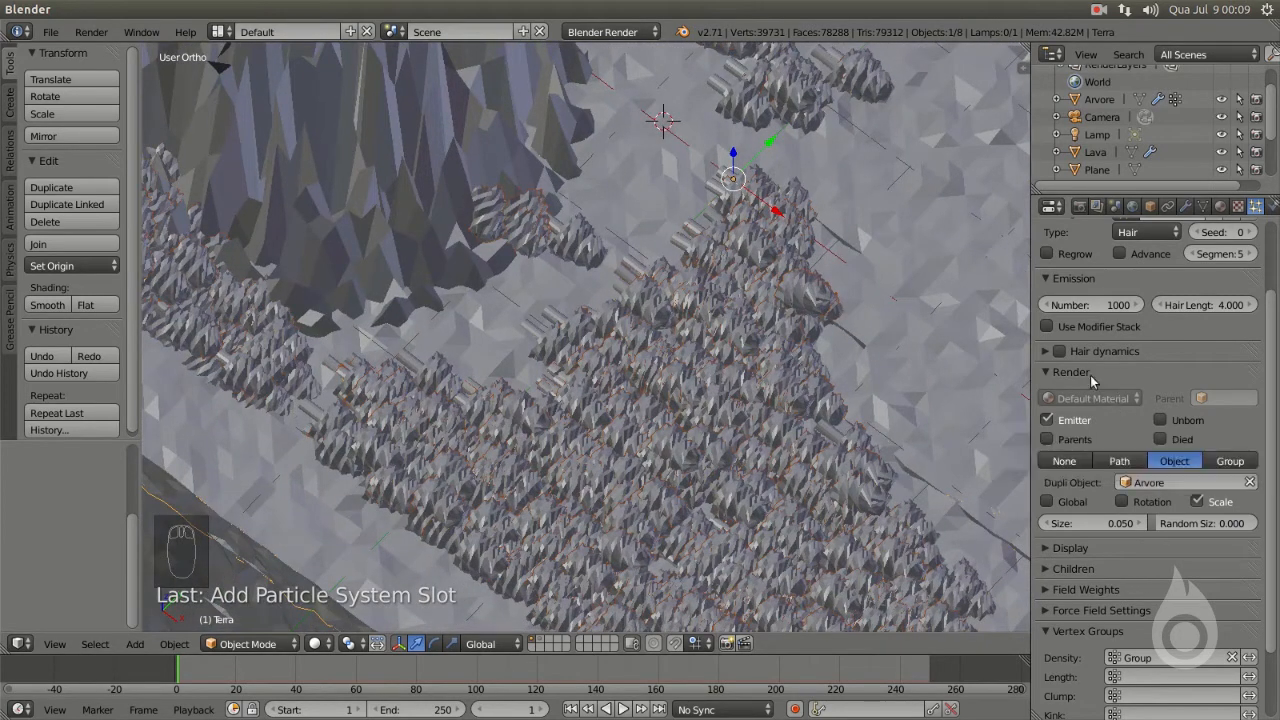
- Turn on the advanced hair settings, enable particle rotation, and set the initial orientation to None so the trees stand upright
left_click(1120, 254)
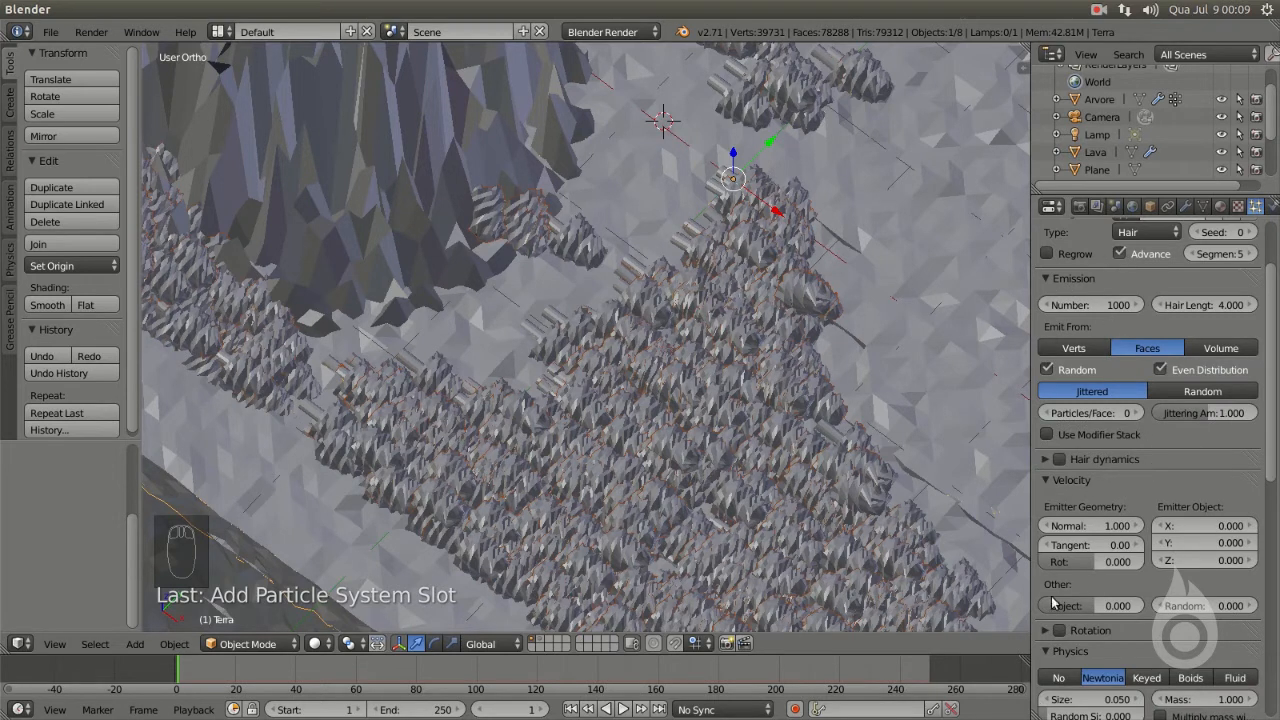
scroll(1100, 404, "down", 5)
left_click(1046, 404)
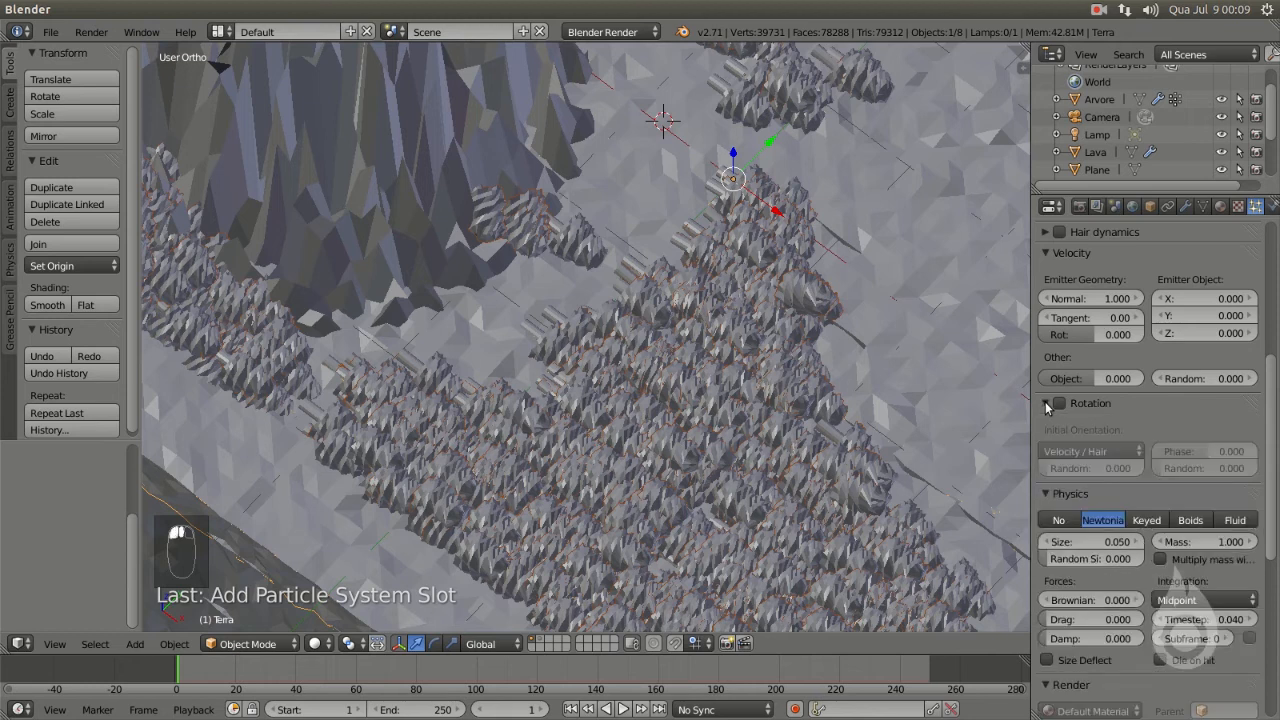
left_click(1059, 404)
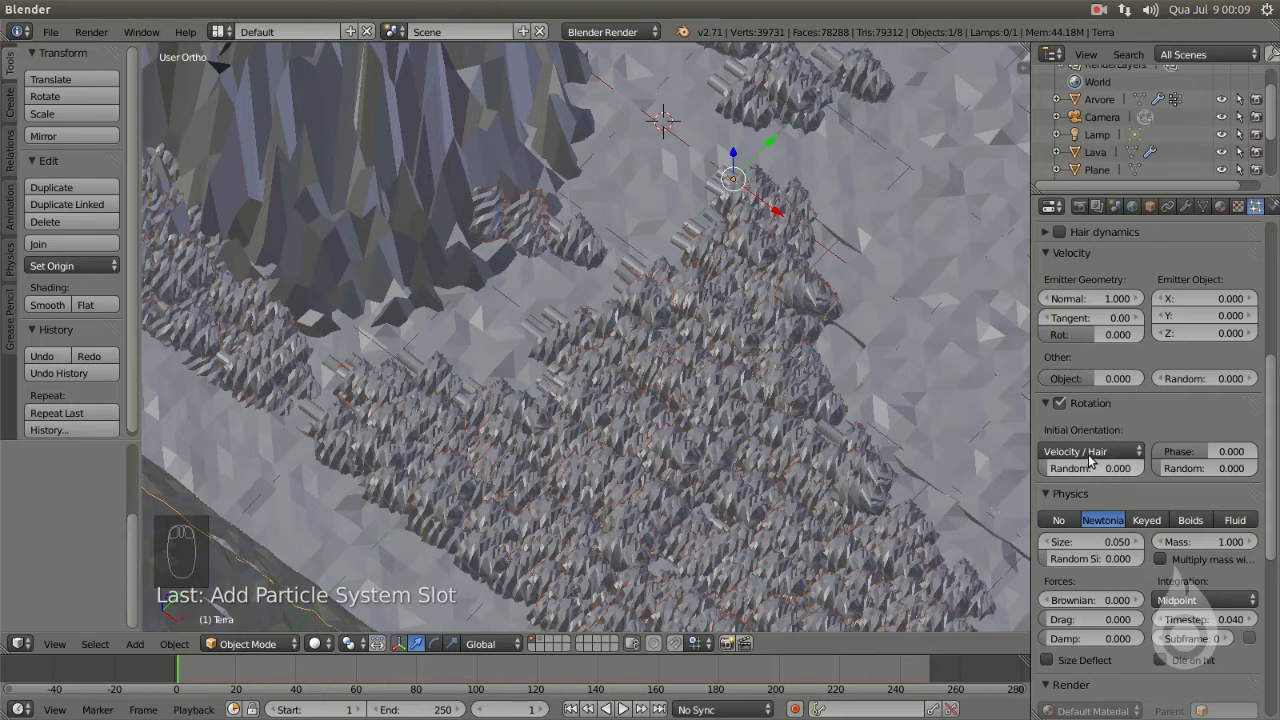
left_click(1101, 450)
left_click(1082, 431)
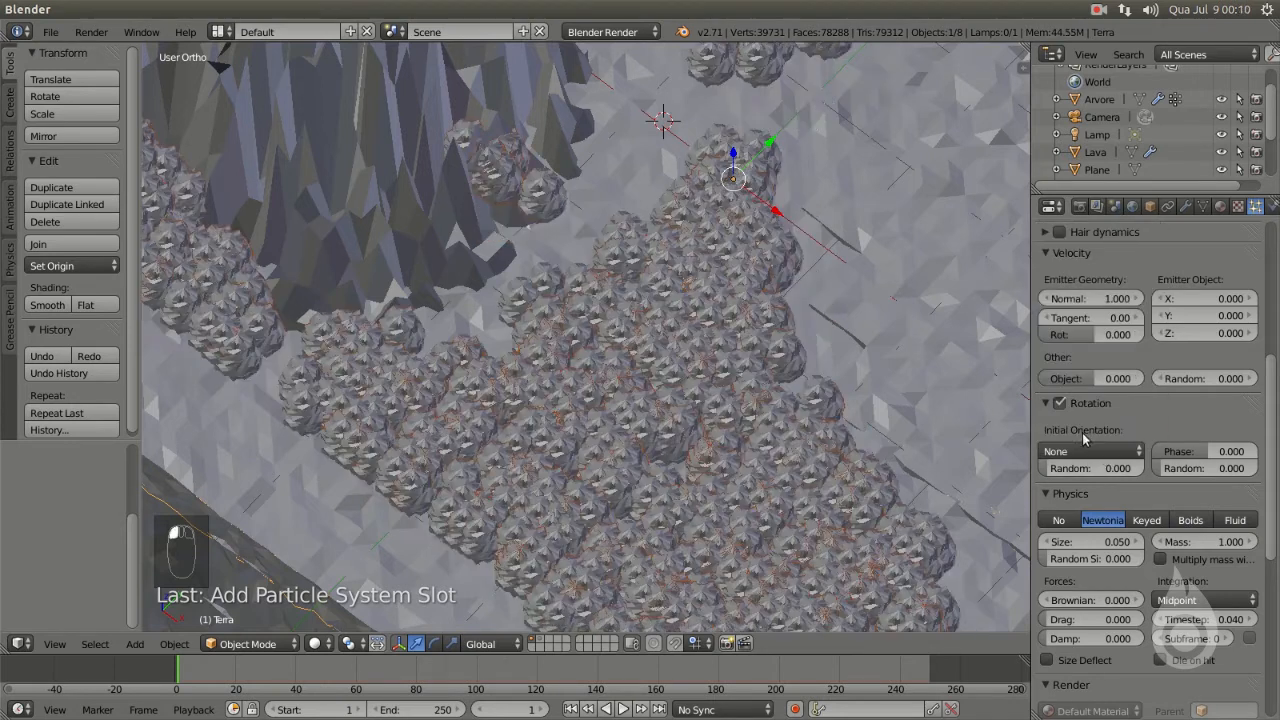
middle_click_drag(806, 376, 735, 320)
scroll(668, 458, "up", 4)
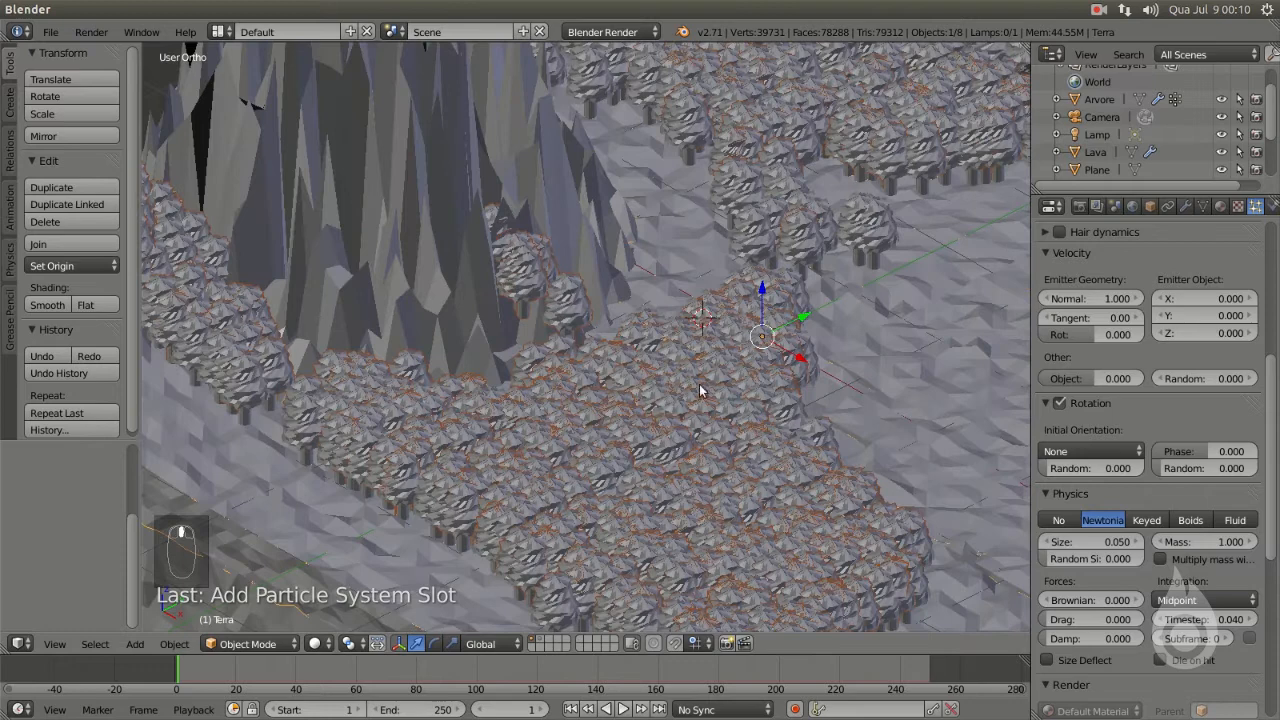
middle_click_drag(696, 450, 684, 244, "shift")
middle_click_drag(670, 303, 697, 318)
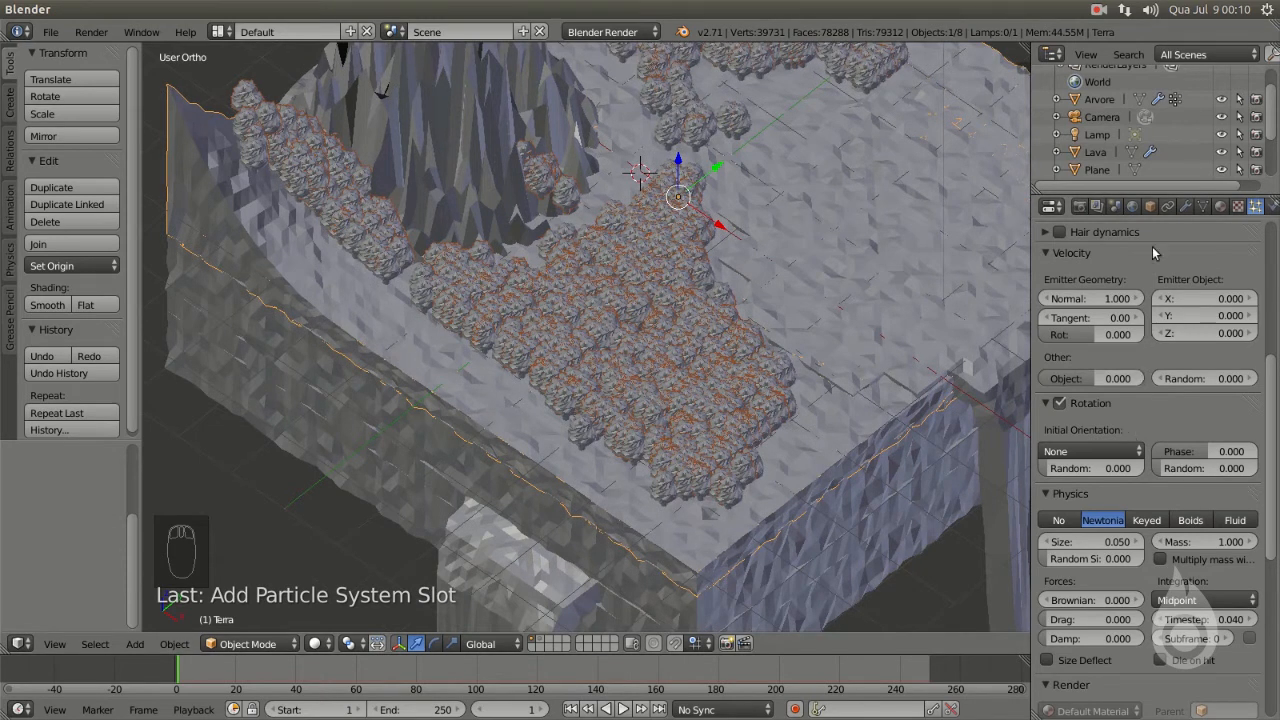
- Switch the particle emission's distribution from Jittered to Random
scroll(1152, 253, "up", 5)
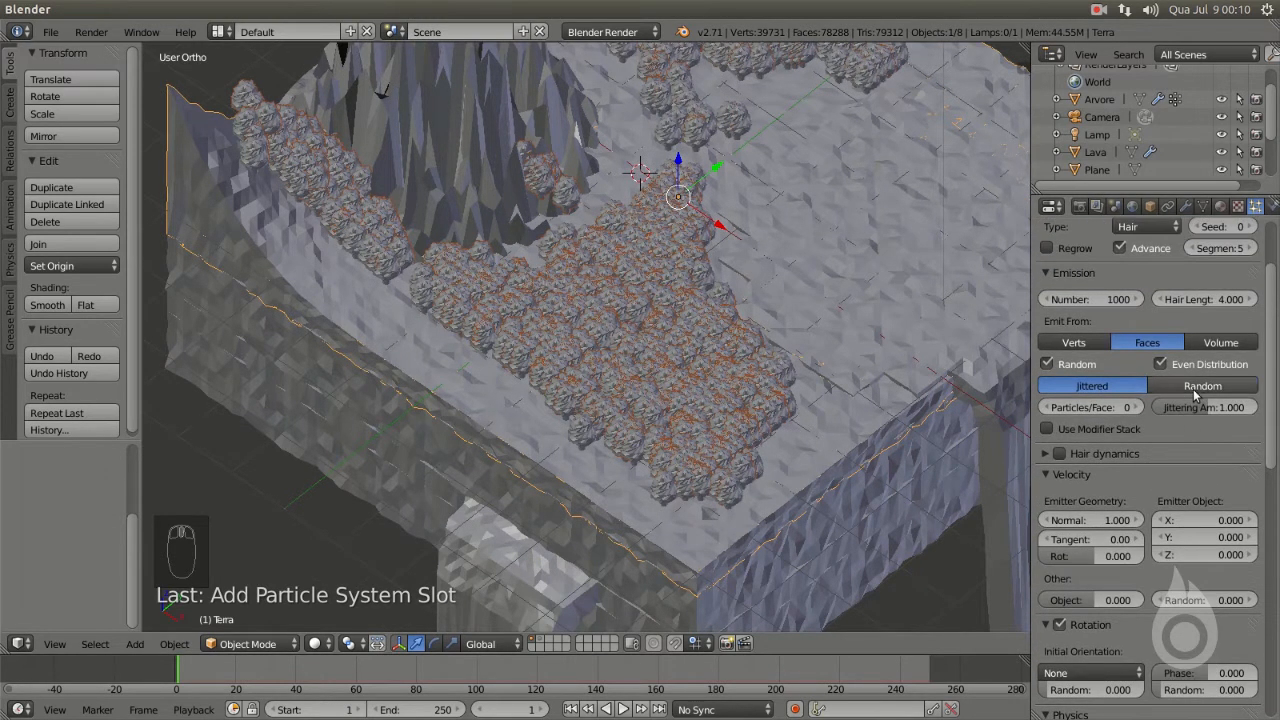
left_click(1195, 390)
middle_click_drag(798, 345, 673, 374)
middle_click_drag(760, 252, 617, 340, "shift")
scroll(680, 288, "down", 2)
middle_click_drag(680, 288, 836, 291)
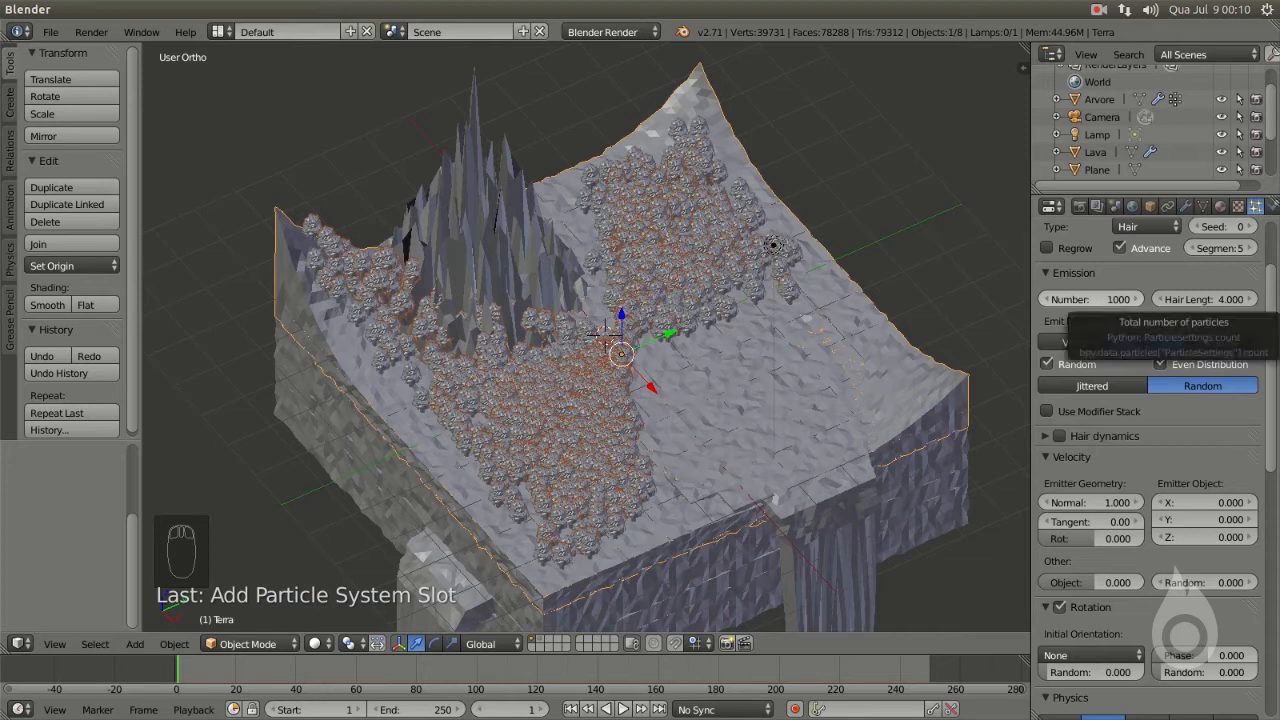
- Try particle counts of 800 and 500 for the forest's emission
left_click(1128, 303)
type("80")
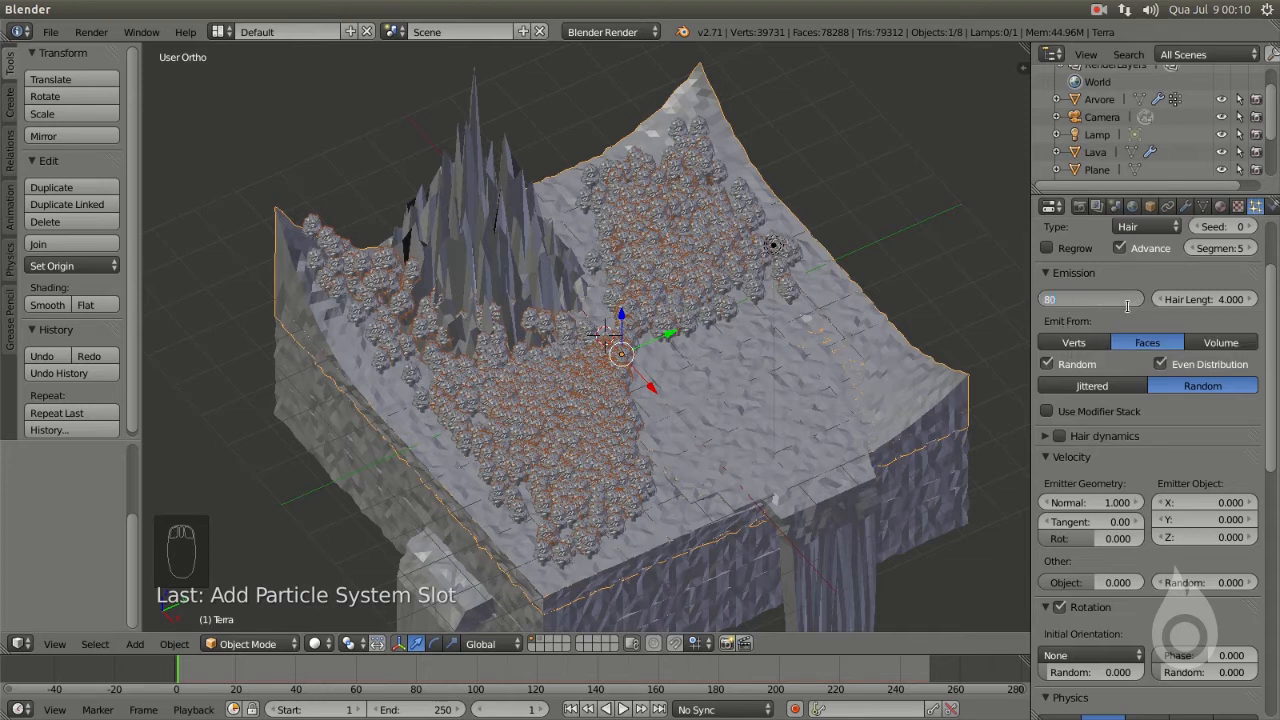
type("0")
key("Return")
left_click(1115, 300)
type("500")
key("Return")
middle_click_drag(660, 463, 662, 417)
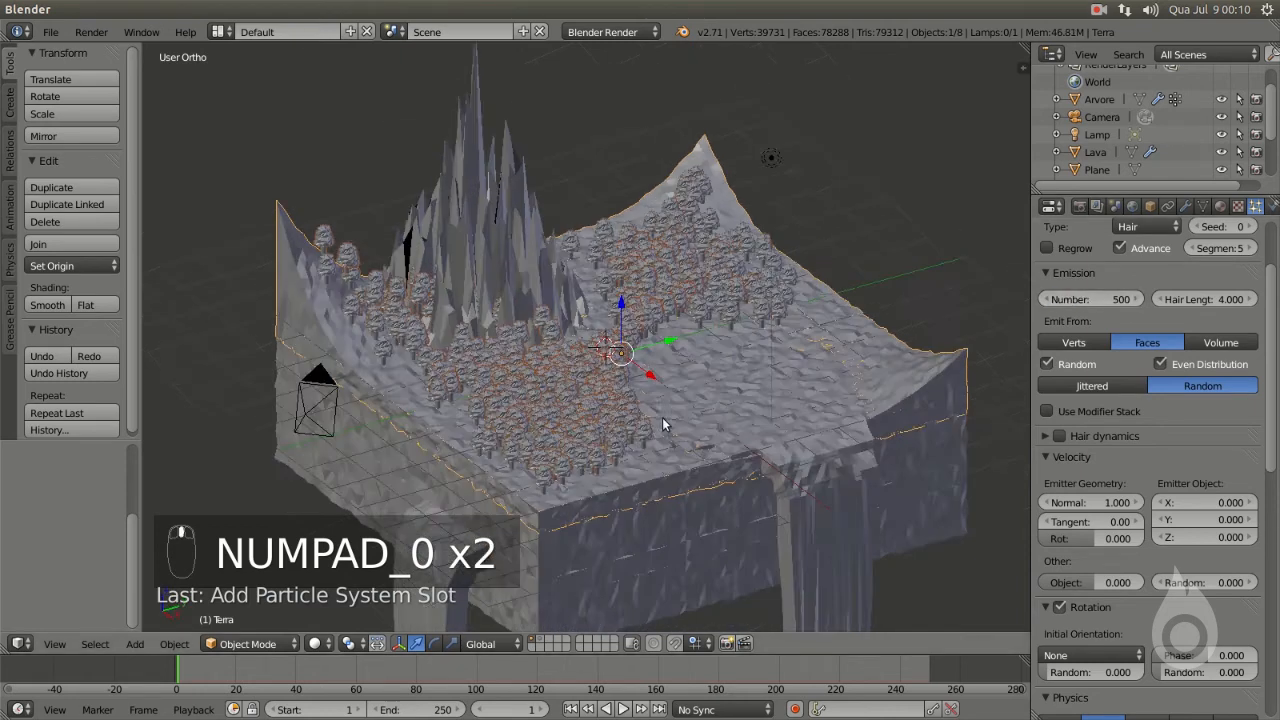
middle_click_drag(781, 417, 797, 369, "shift")
scroll(797, 369, "up", 1)
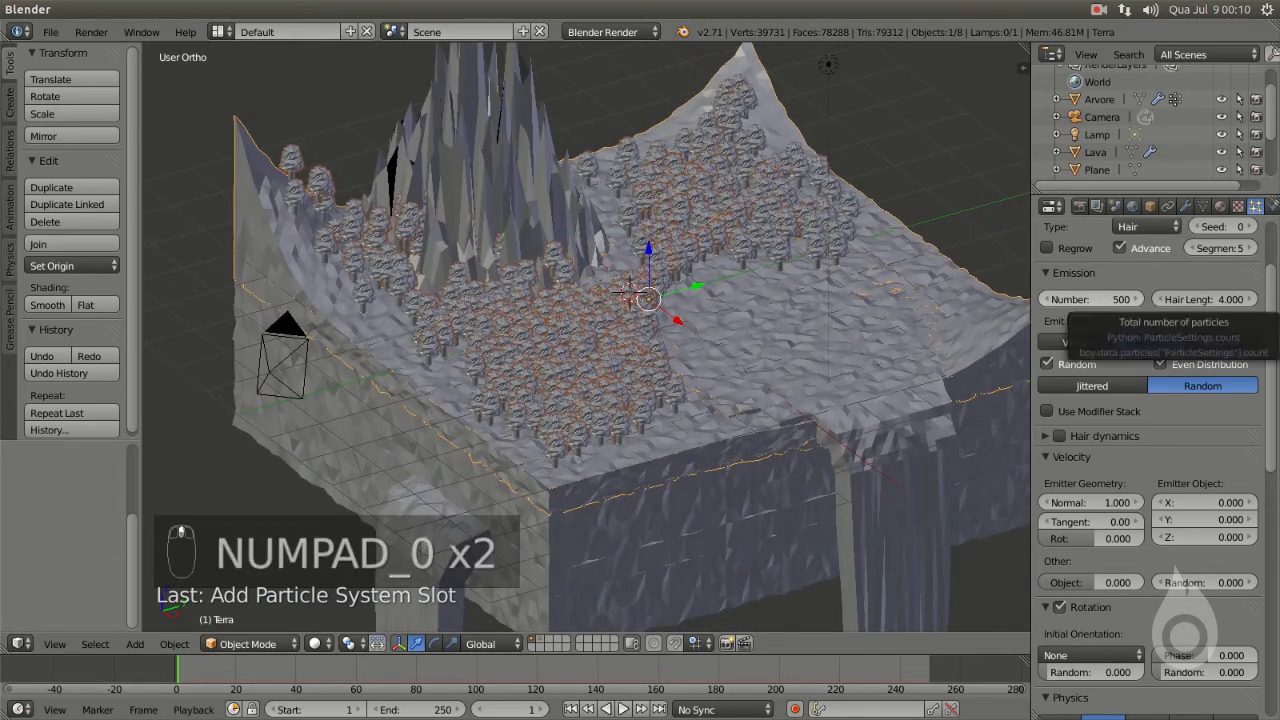
- Set the forest's emission number to 800 particles
left_click(1102, 297)
type("800")
key("Return")
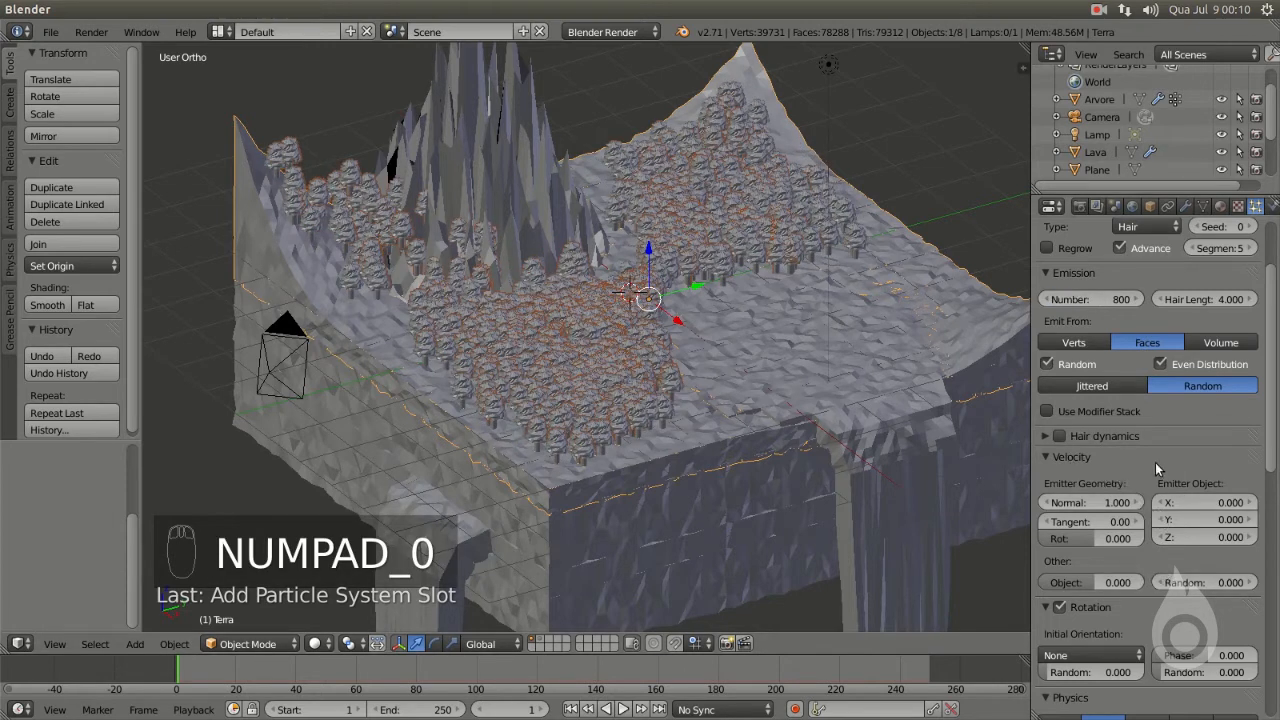
- Set the particles' physics size to 0.030 to make the trees smaller
scroll(1161, 402, "down", 4)
scroll(1161, 402, "down", 9)
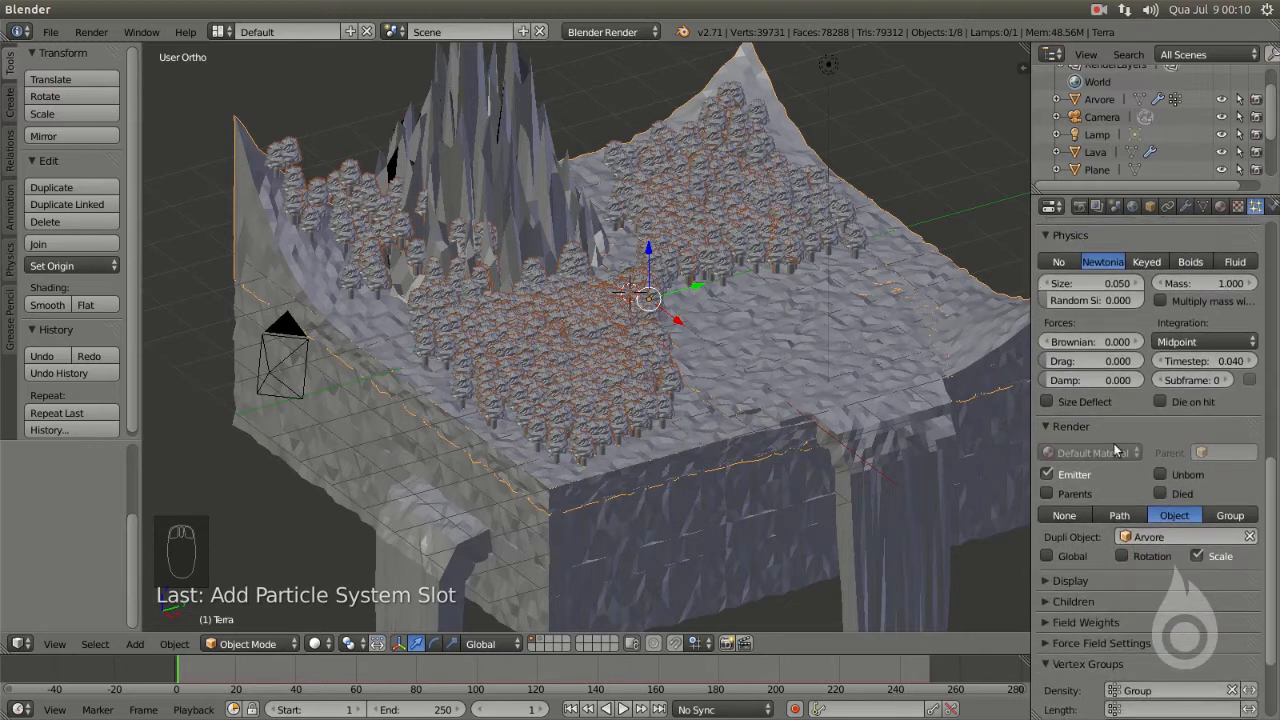
scroll(1100, 320, "up", 2)
left_click(1100, 364)
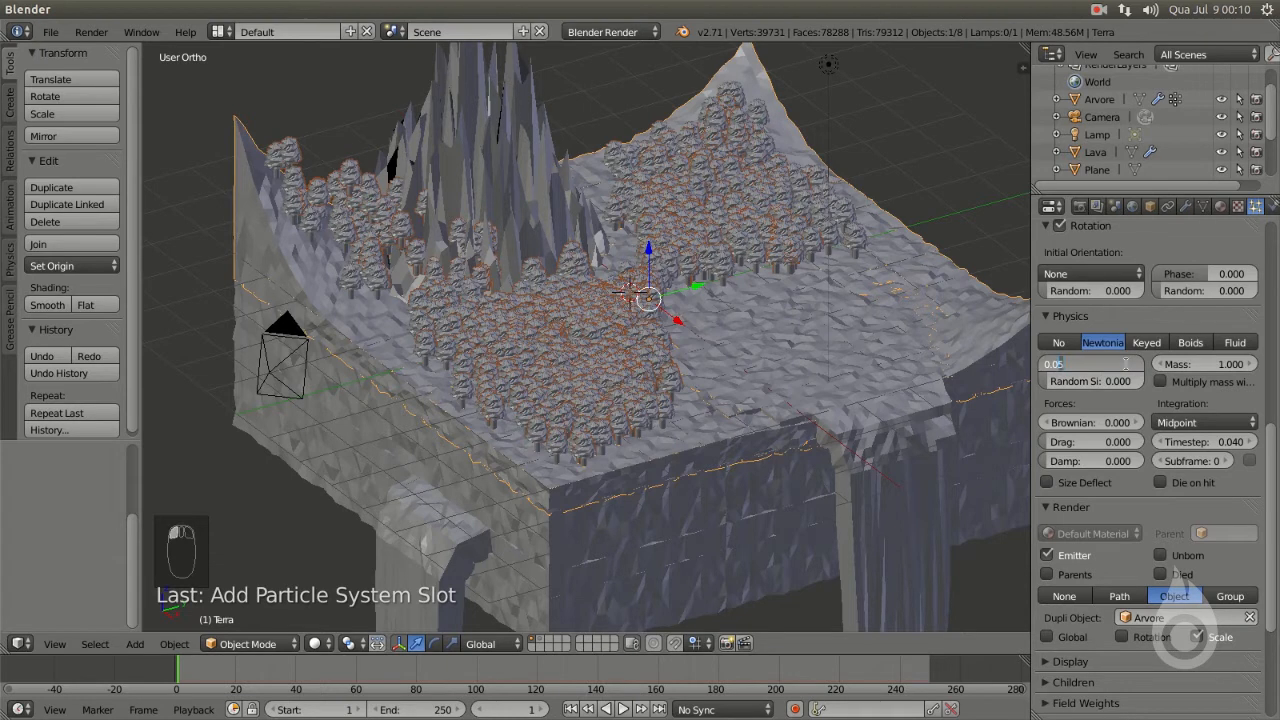
key("Return")
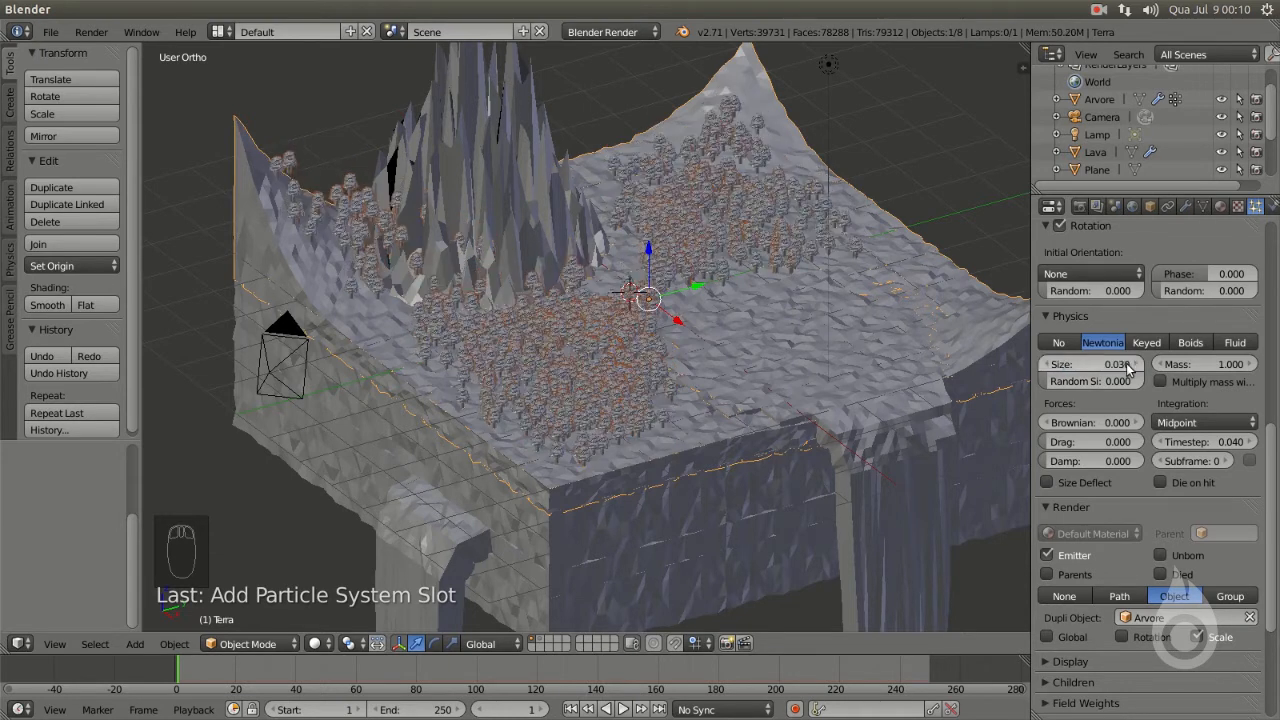
mouse_move(913, 326)
middle_mouse_down()
mouse_move(897, 377)
mouse_move(905, 340)
middle_mouse_up()
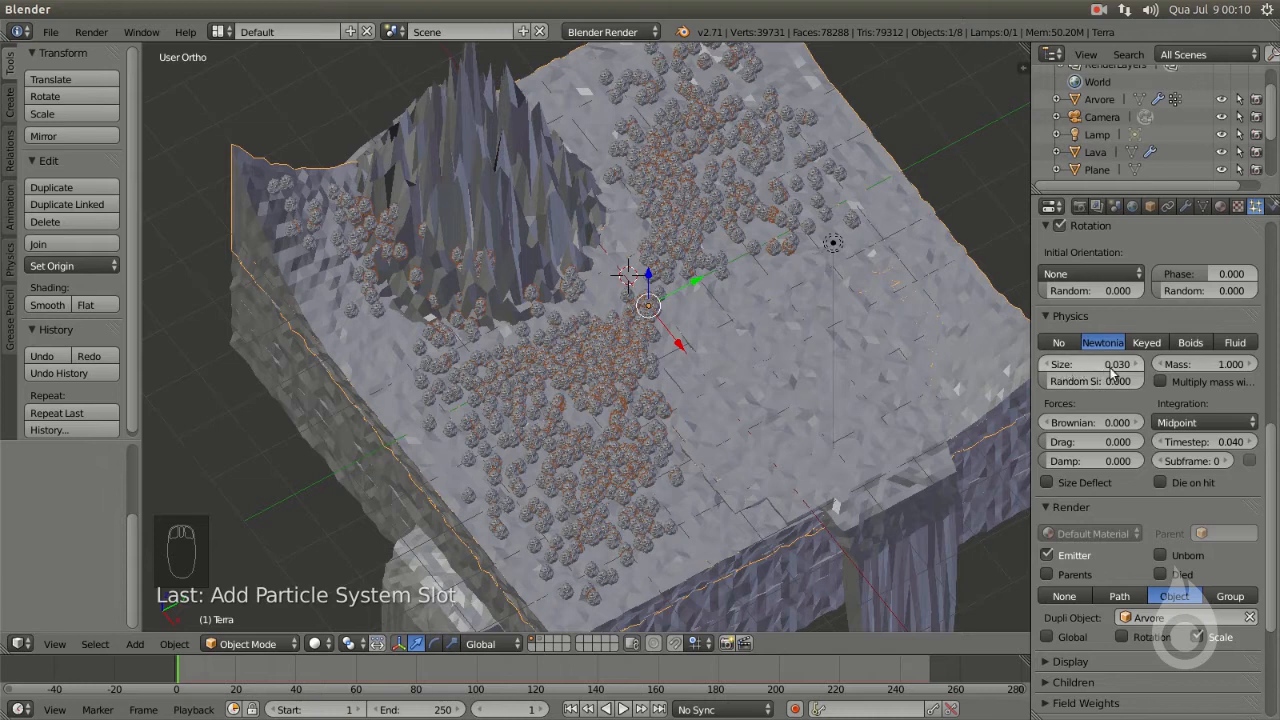
- Examine the forest's tree size and spread around the mountain through the scene camera, keeping Terra selected
key("KP_0")
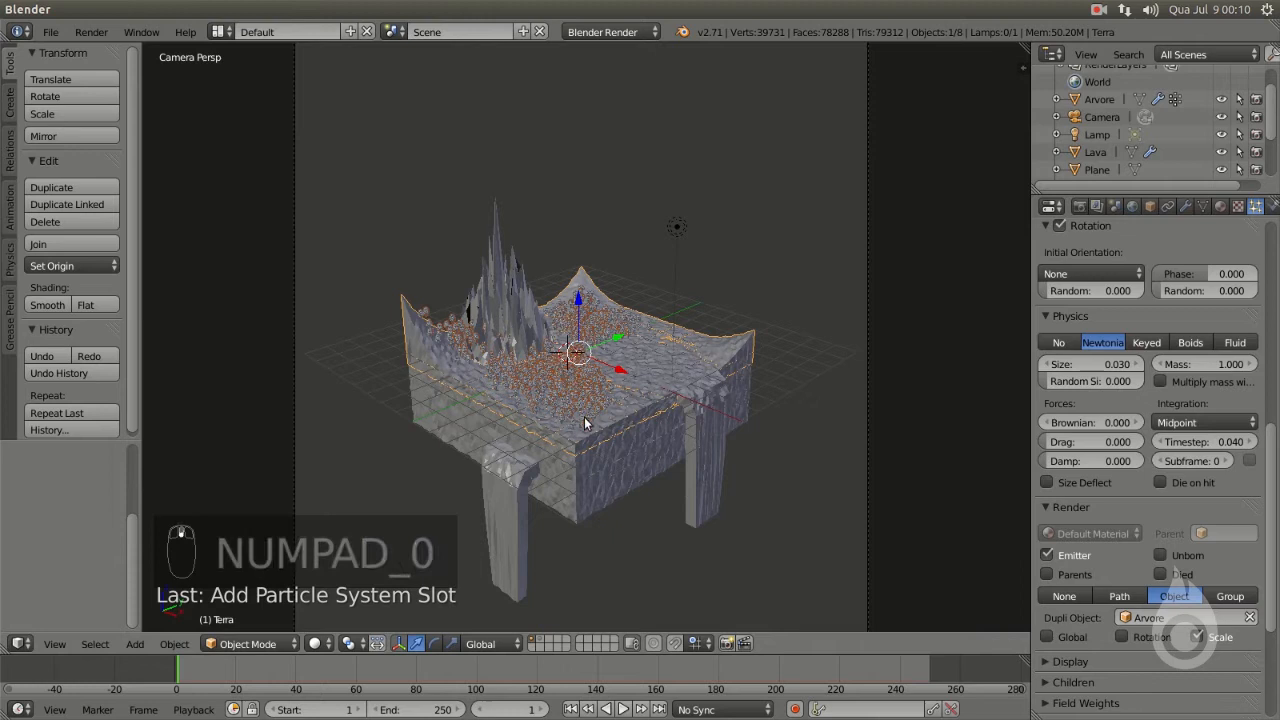
scroll(584, 417, "up", 3)
scroll(585, 423, "up", 5)
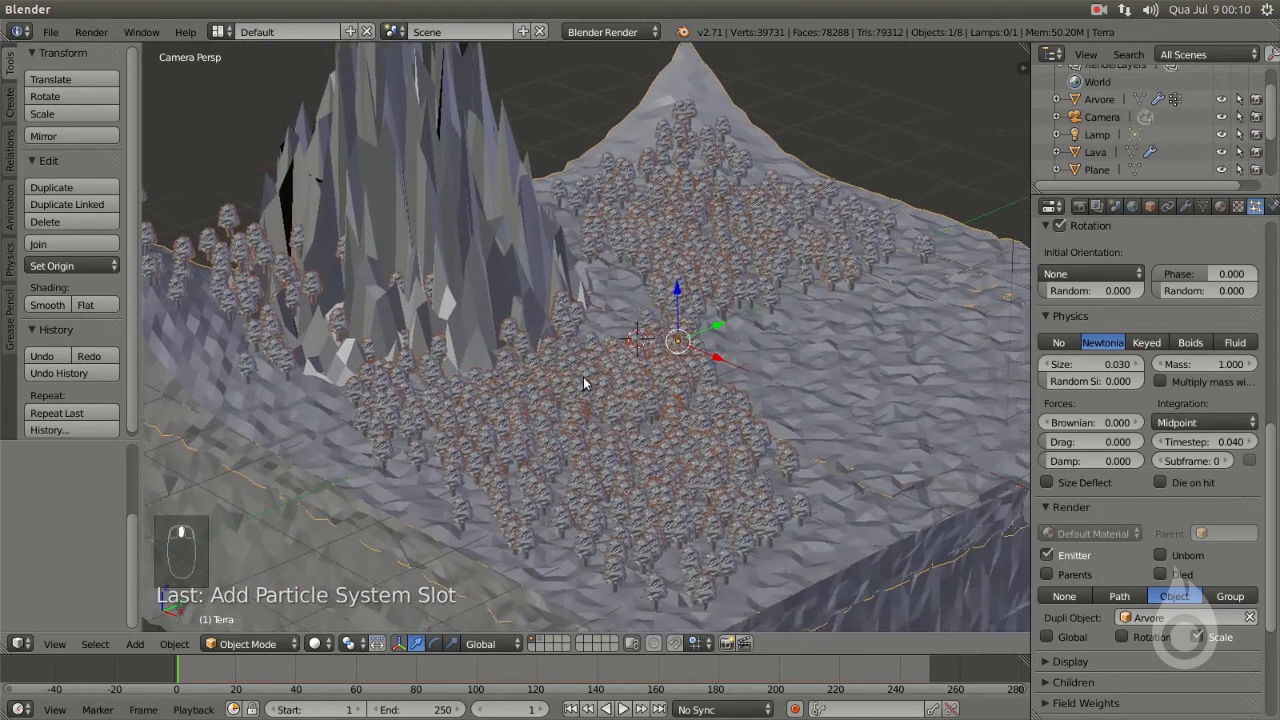
middle_click_drag(583, 377, 679, 378, "shift")
middle_click_drag(285, 383, 549, 403)
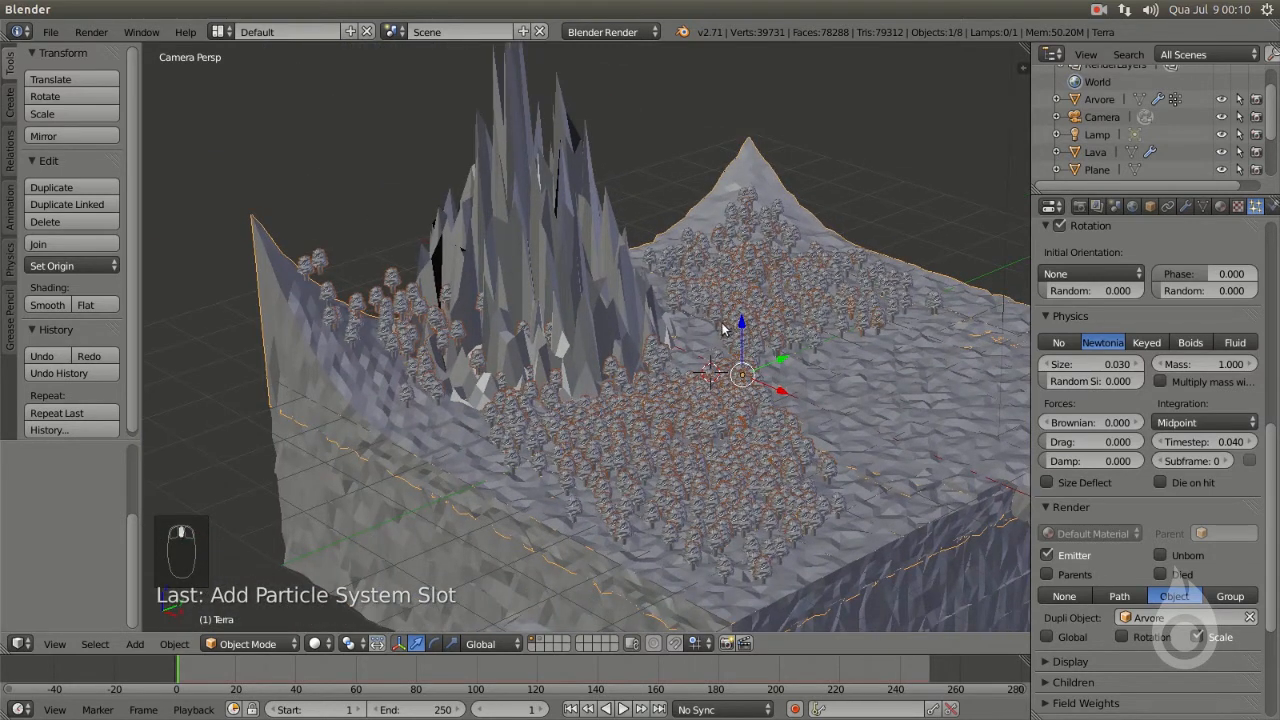
left_click(700, 338)
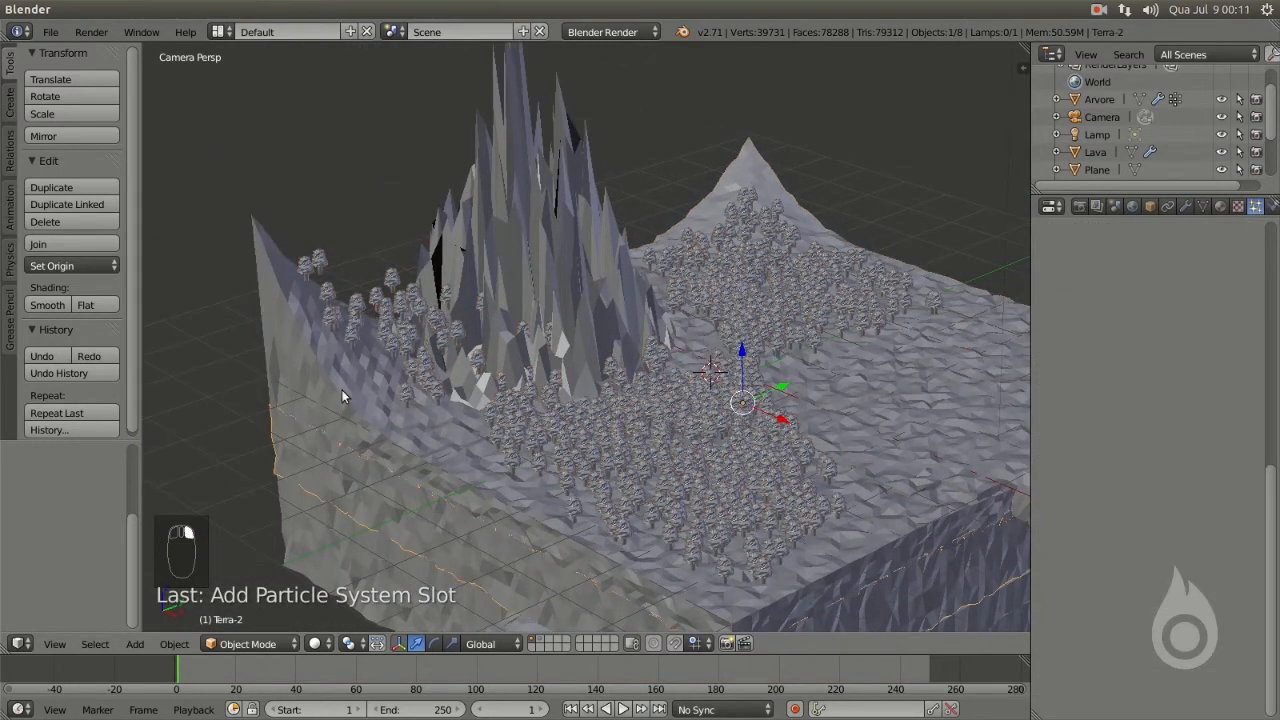
right_click(345, 339)
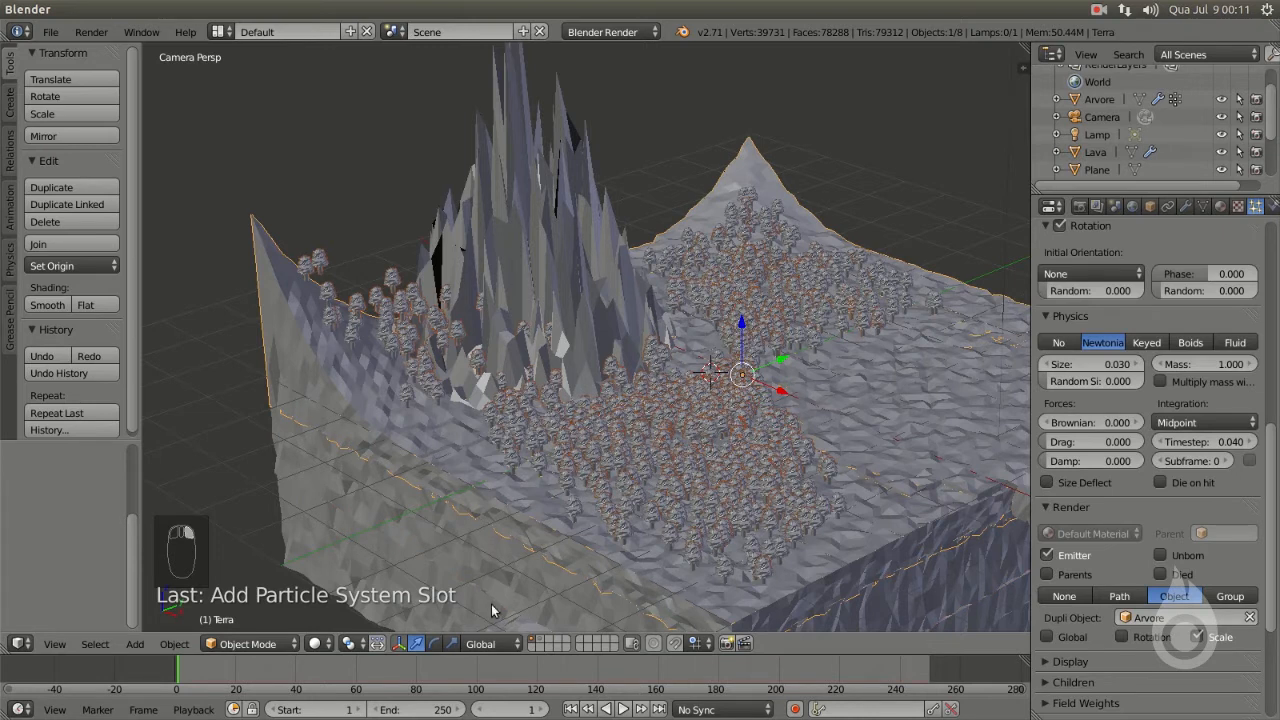
- Put Terra in Weight Paint mode and choose the Subtract brush
left_click(270, 643)
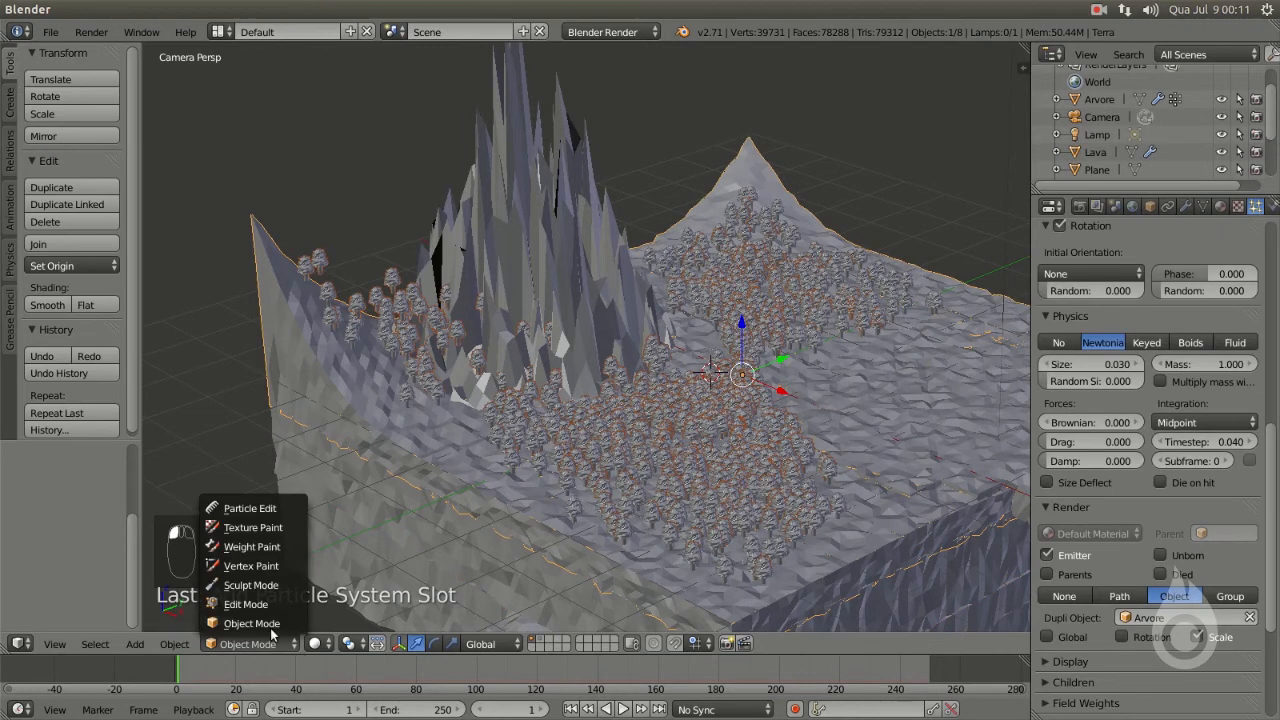
left_click(263, 547)
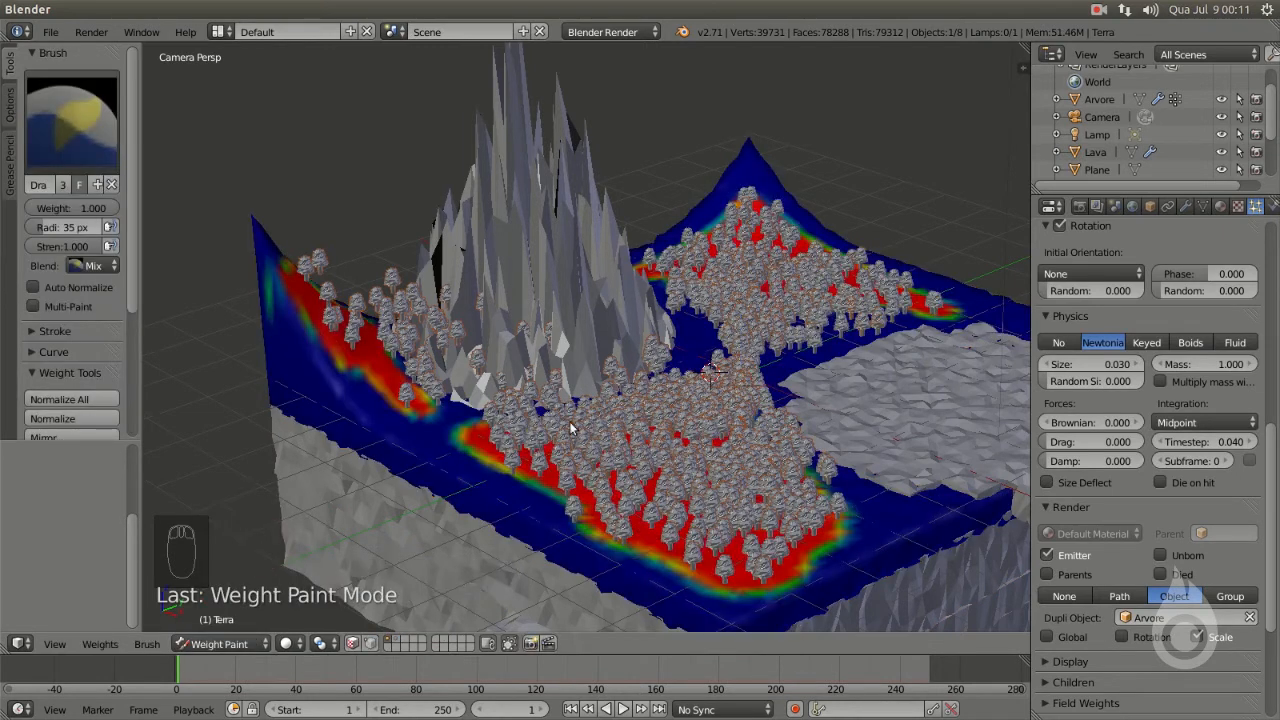
middle_click_drag(571, 428, 543, 461)
scroll(545, 458, "up", 10)
middle_click_drag(557, 335, 562, 449)
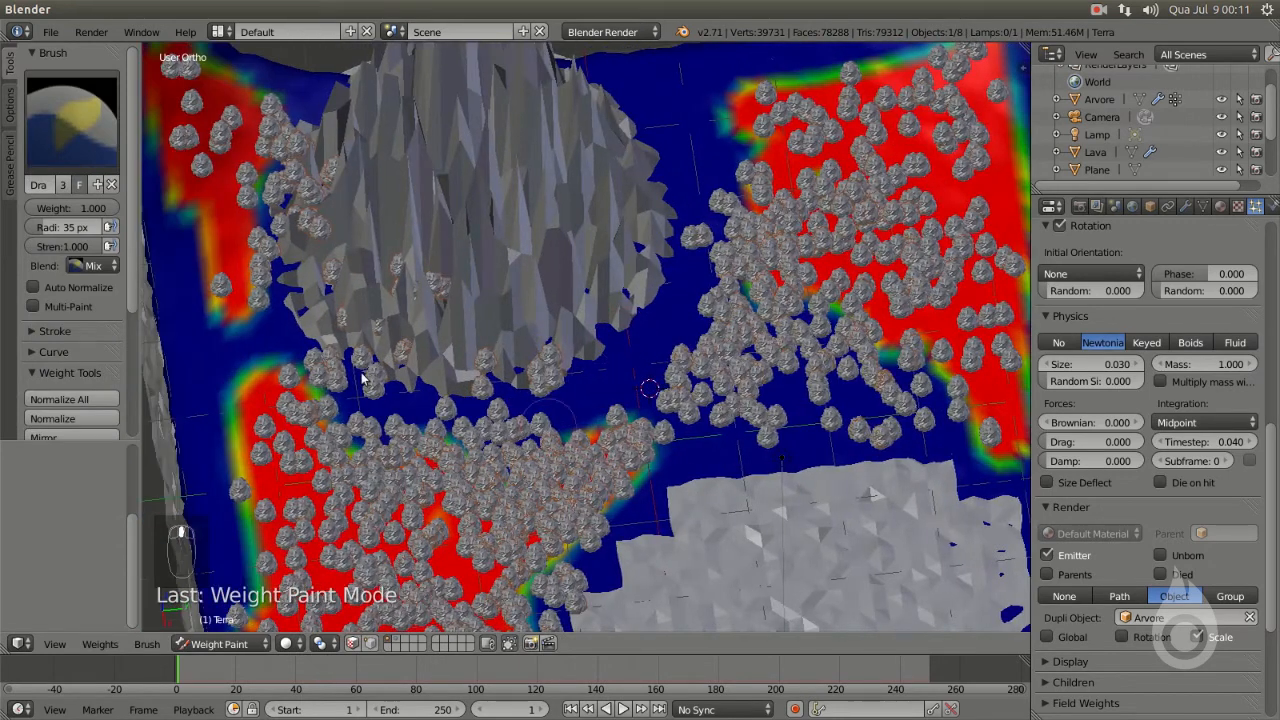
left_click(68, 121)
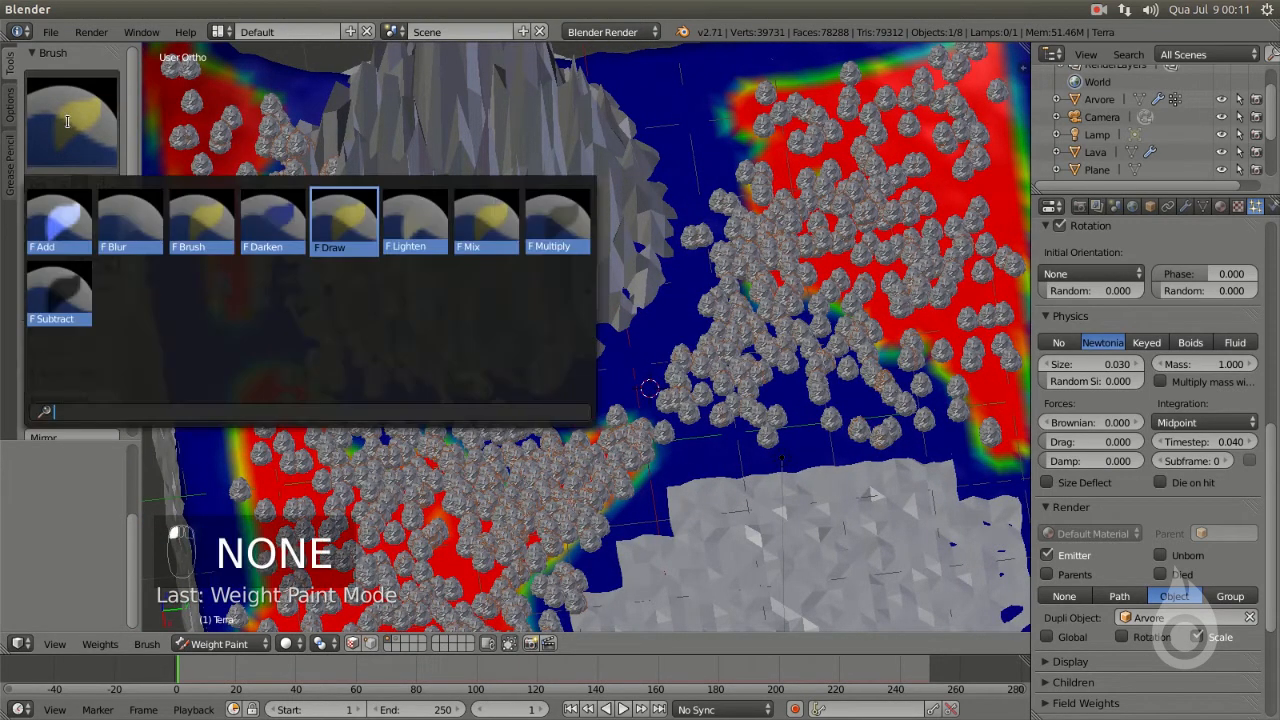
left_click(68, 296)
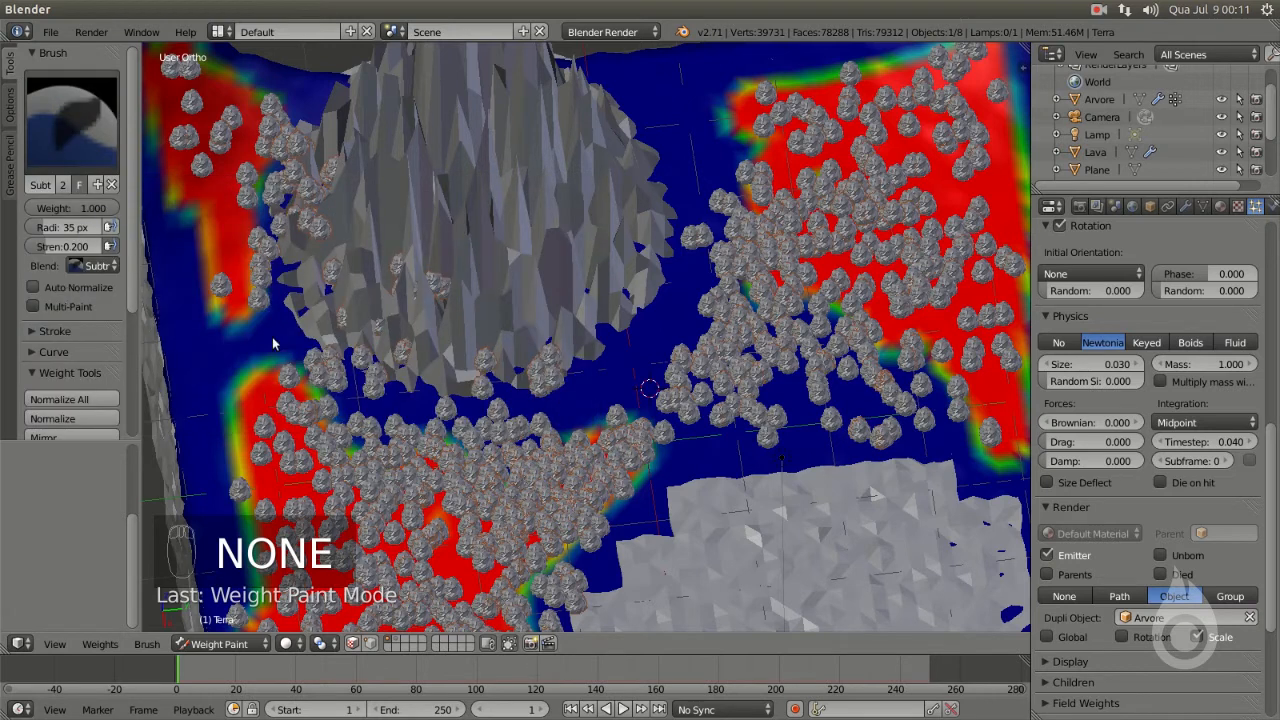
- Subtract weight from Terra's painted forest area at the corner nearest the foot of the volcano
left_click(298, 404)
left_click_drag(298, 404, 310, 421)
left_click_drag(293, 396, 330, 426)
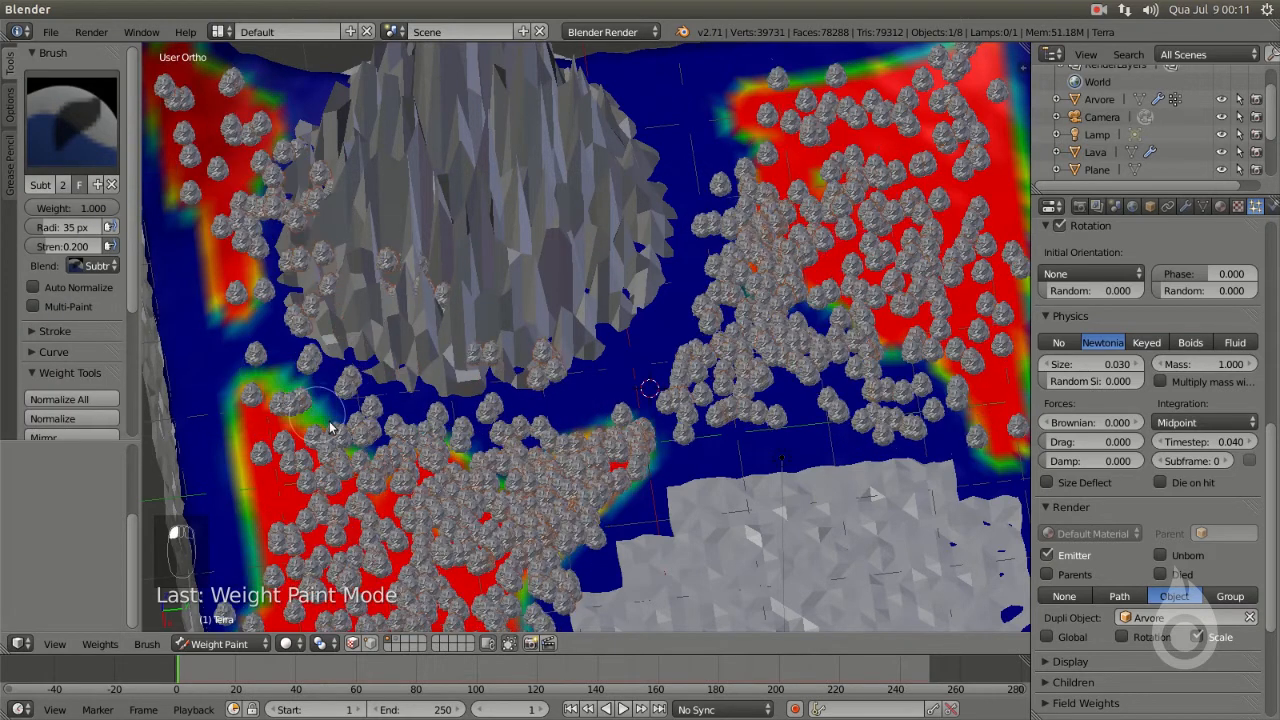
scroll(549, 321, "down", 3)
middle_click_drag(550, 321, 606, 291)
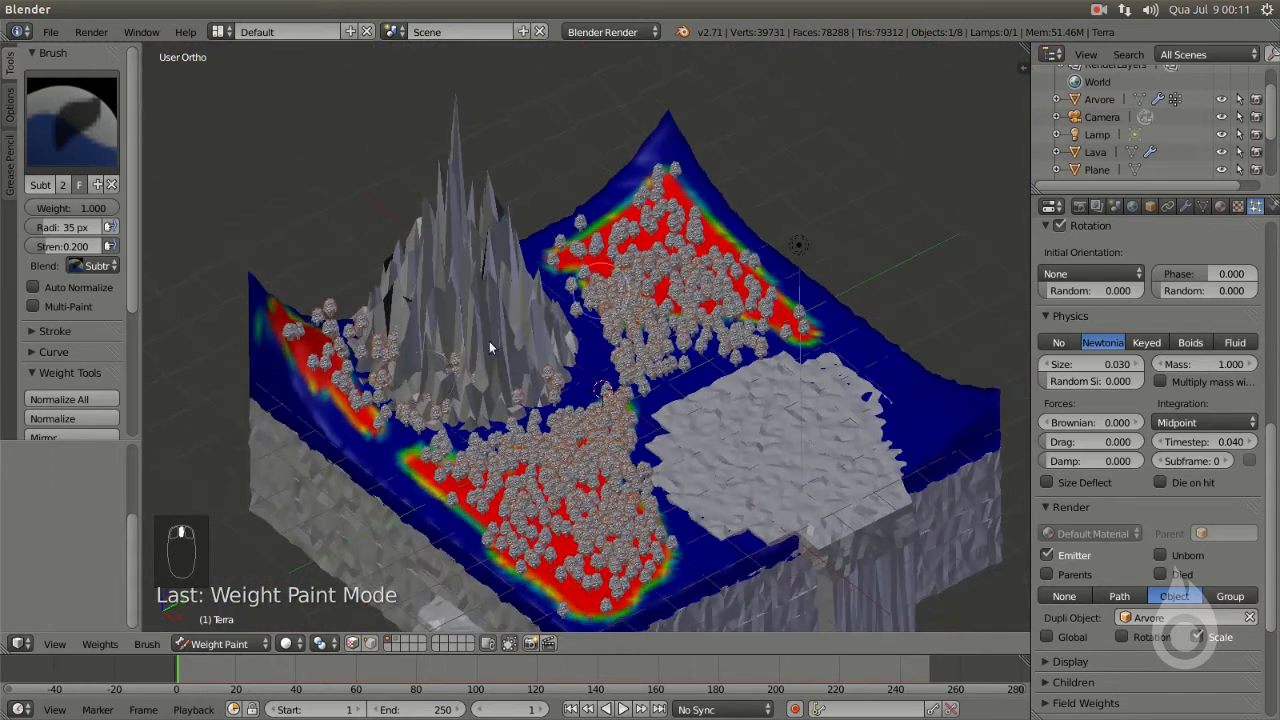
mouse_move(396, 416)
left_mouse_down()
mouse_move(375, 421)
mouse_move(440, 418)
left_mouse_up()
scroll(440, 418, "up", 4)
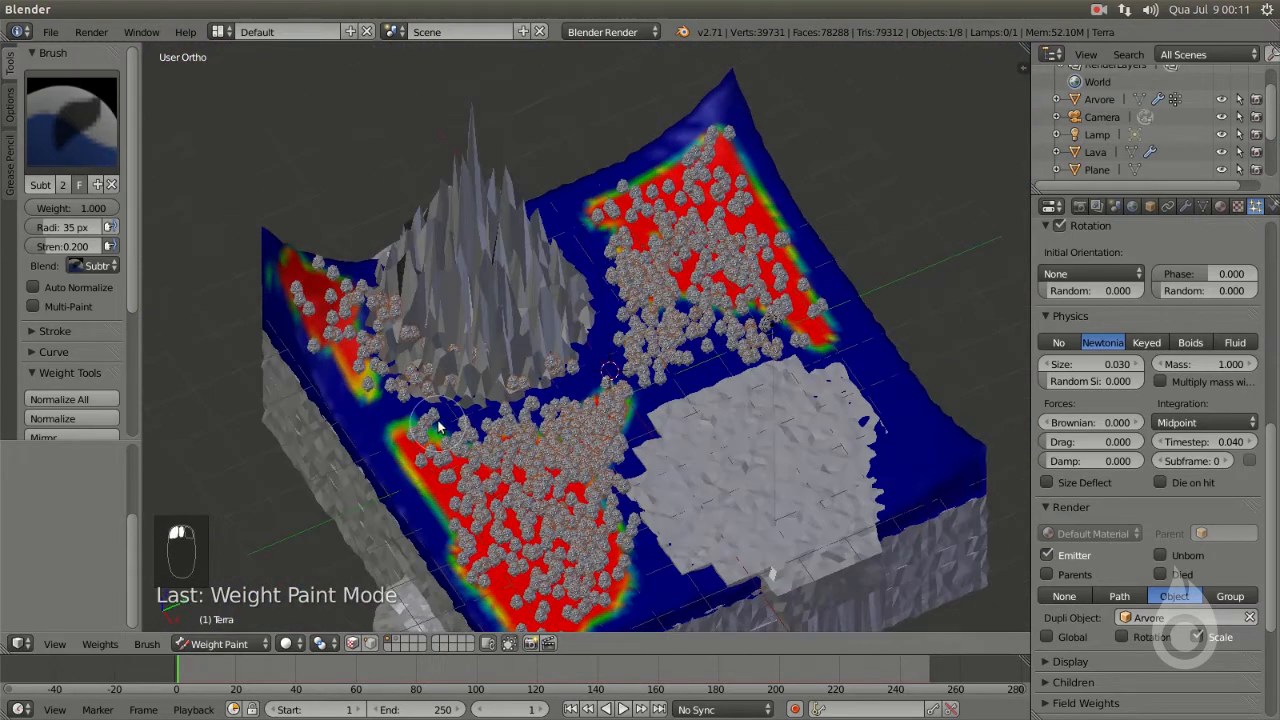
- Return Terra to Object Mode and deselect everything
left_click(71, 118)
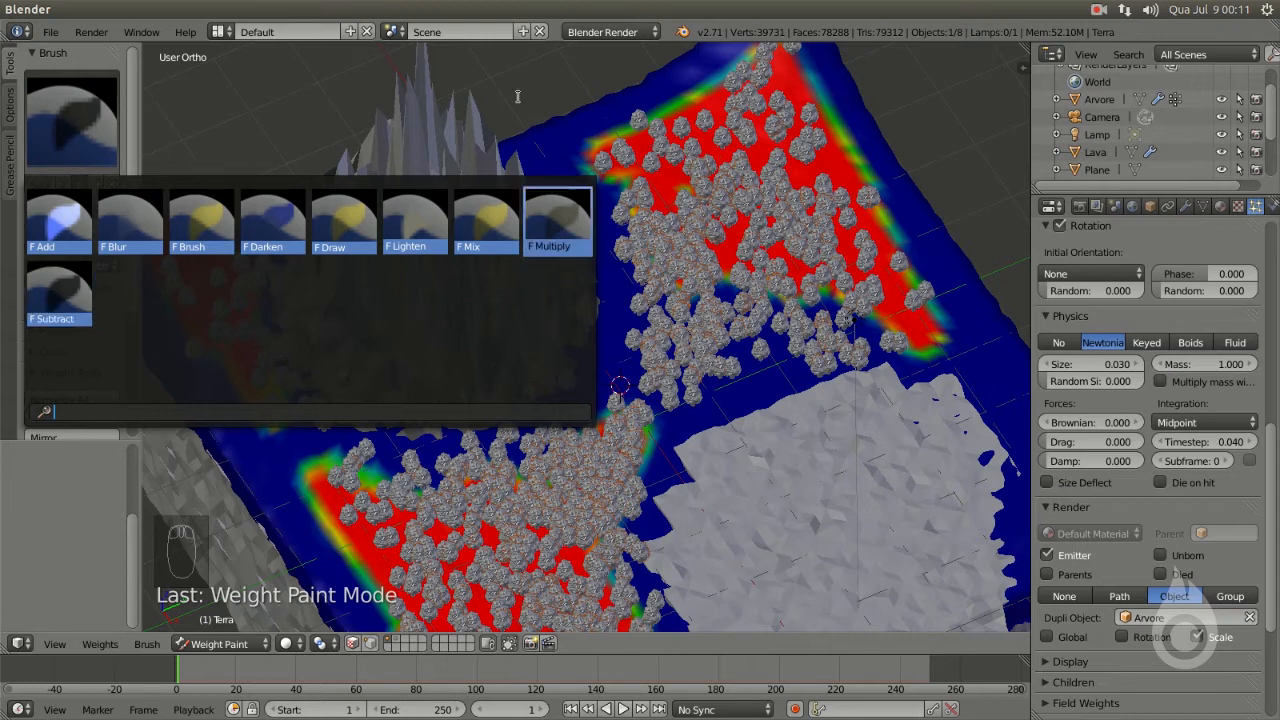
left_click(222, 647)
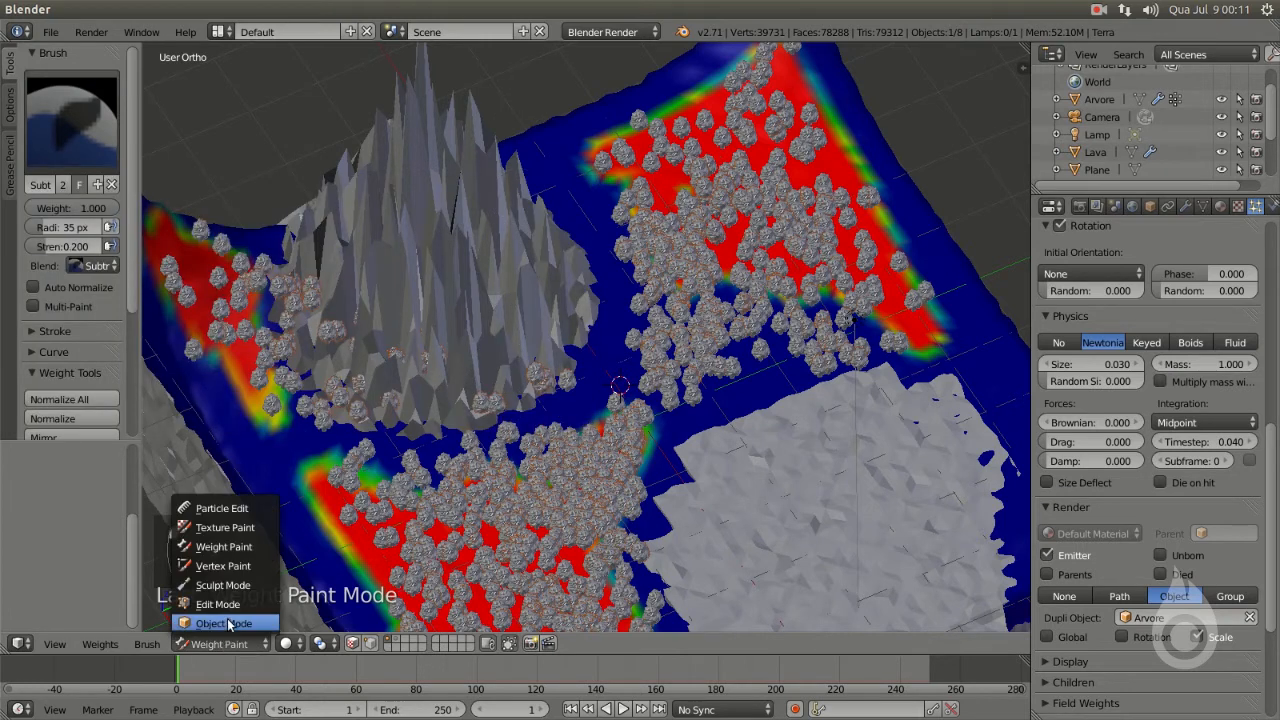
left_click(235, 620)
scroll(450, 420, "down", 5)
middle_click_drag(457, 379, 500, 289)
scroll(630, 270, "down", 2)
key("a")
- Add an ico sphere at the 3D cursor outside the island, working in the top view
key("KP_7")
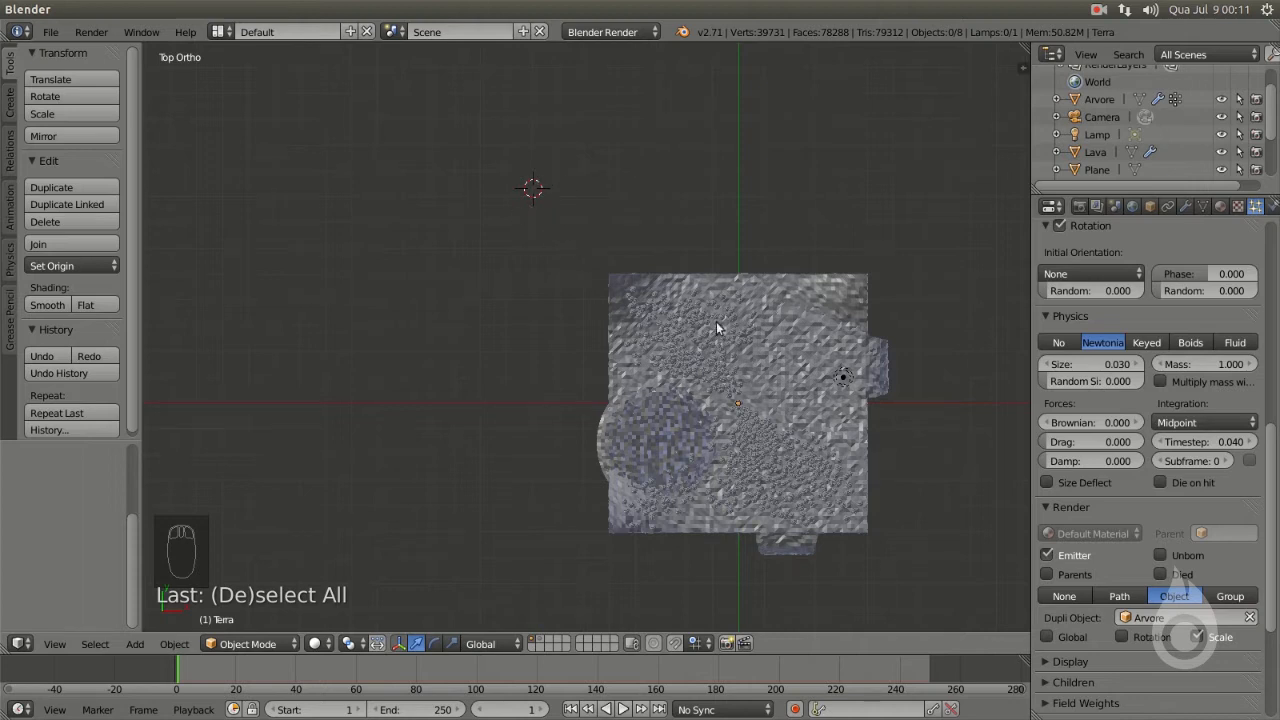
scroll(716, 327, "down", 6)
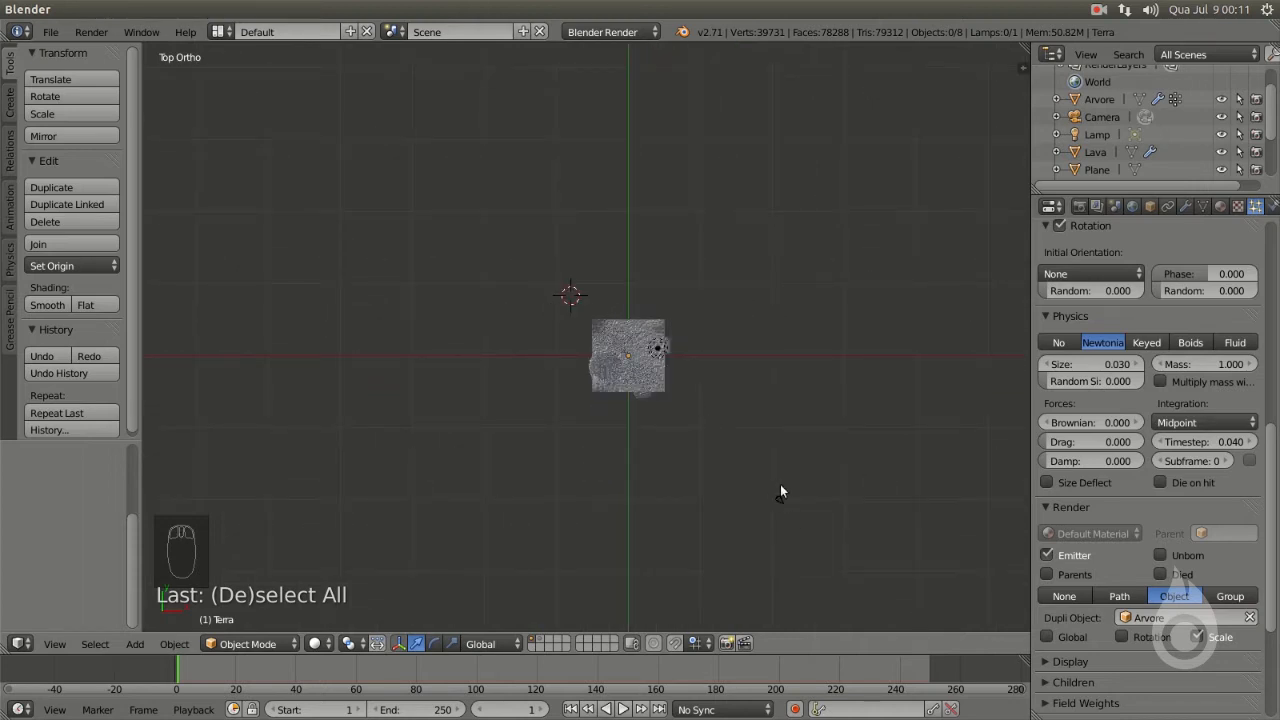
scroll(720, 349, "up", 5)
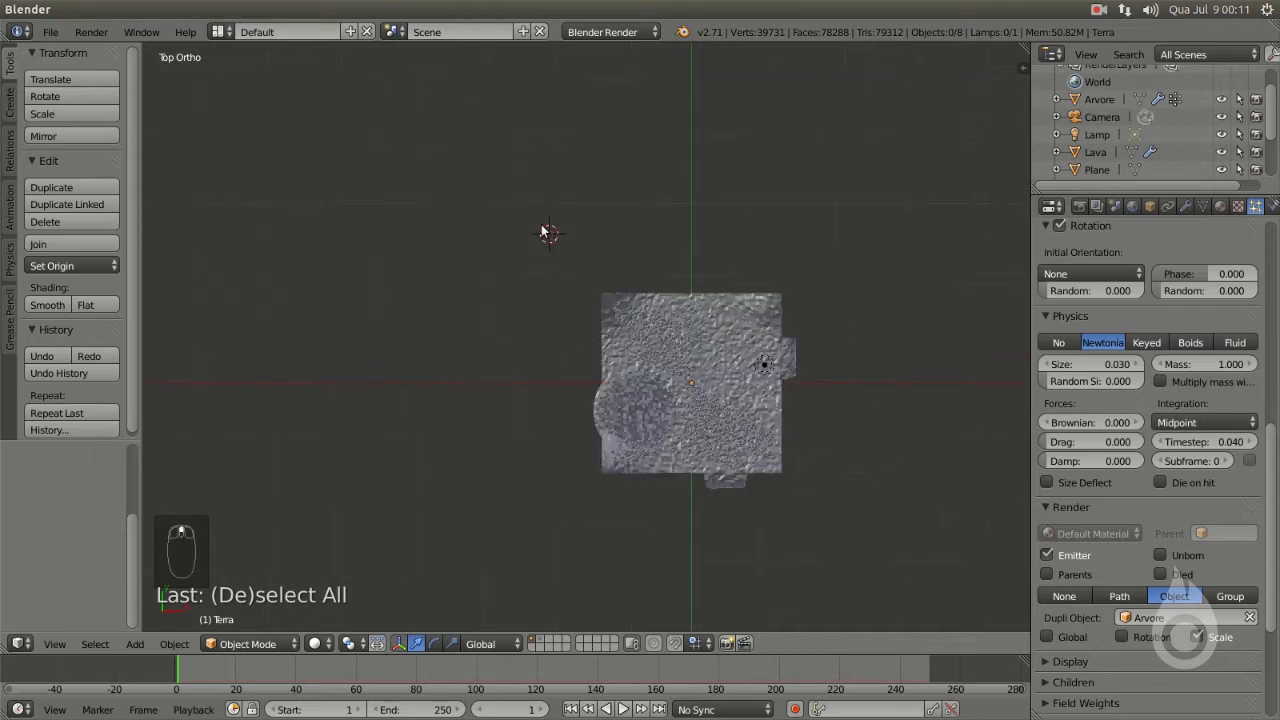
key("shift+a")
mouse_move(498, 228)
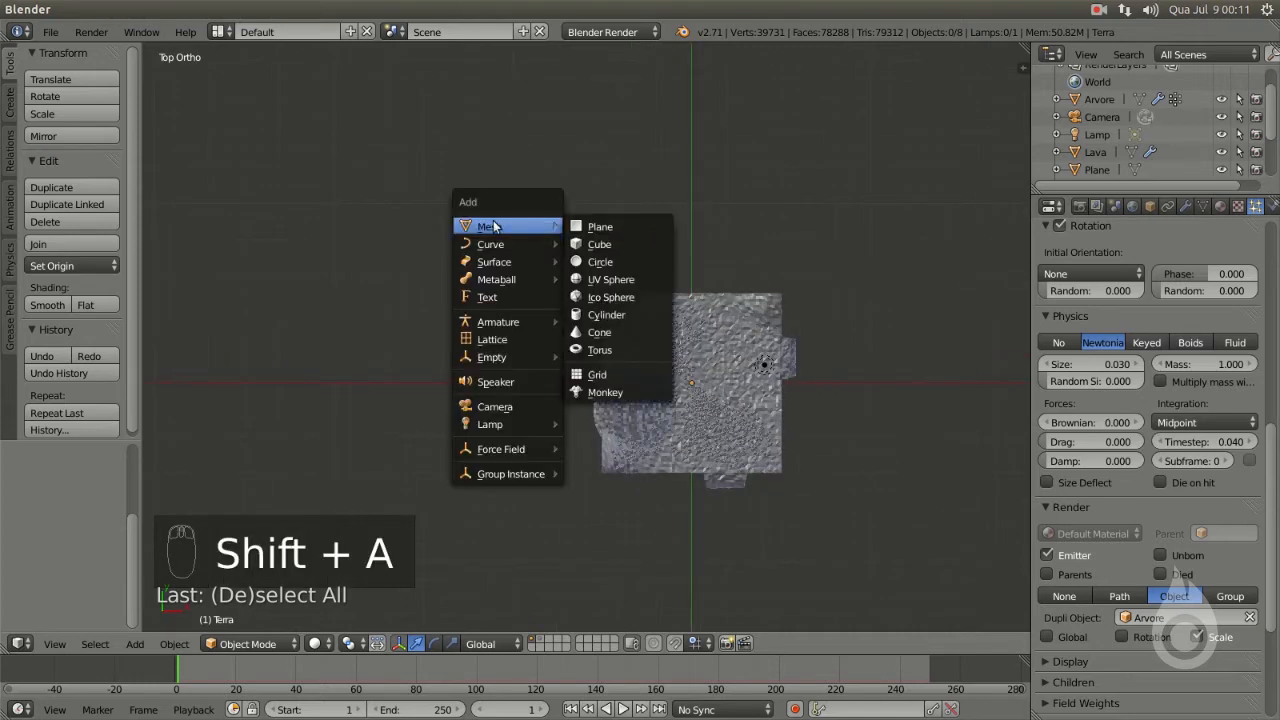
left_click(624, 302)
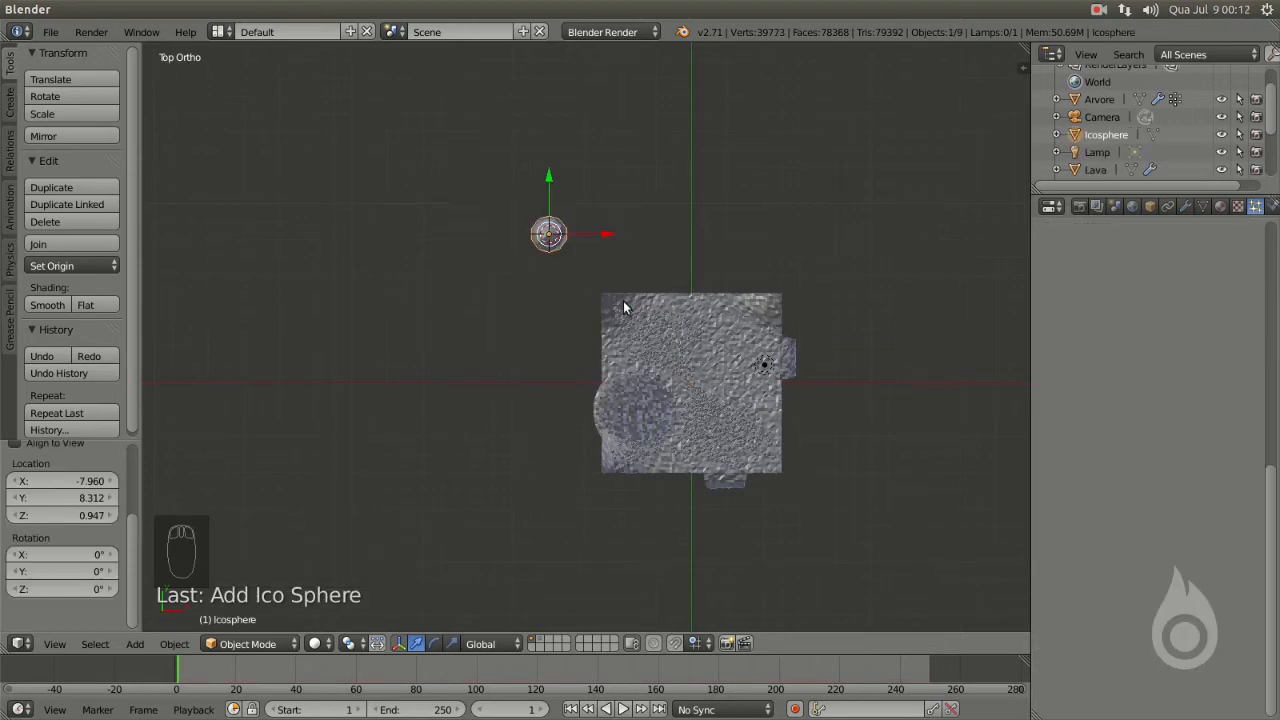
- Raise the ico sphere about 4.6 units along Z above the island and enlarge it, judging through the scene camera
key("KP_0")
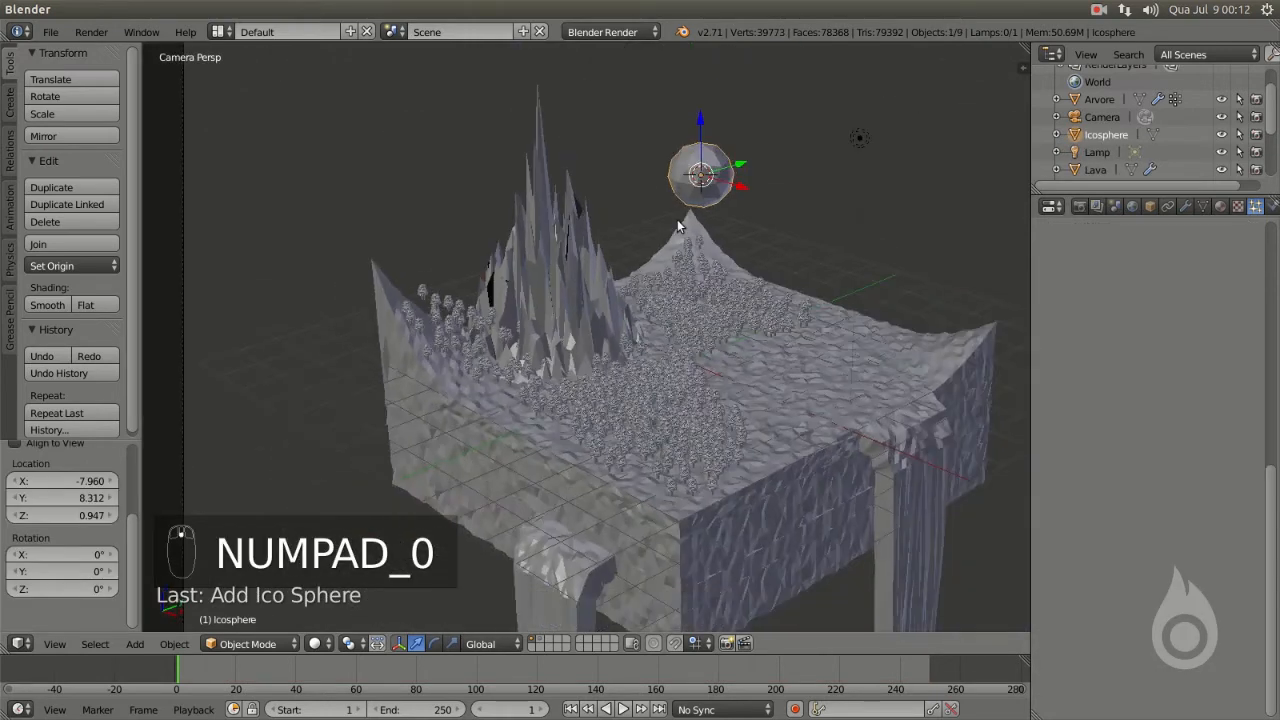
scroll(678, 223, "down", 2)
middle_click_drag(661, 242, 638, 285, "shift")
left_click_drag(614, 250, 615, 181)
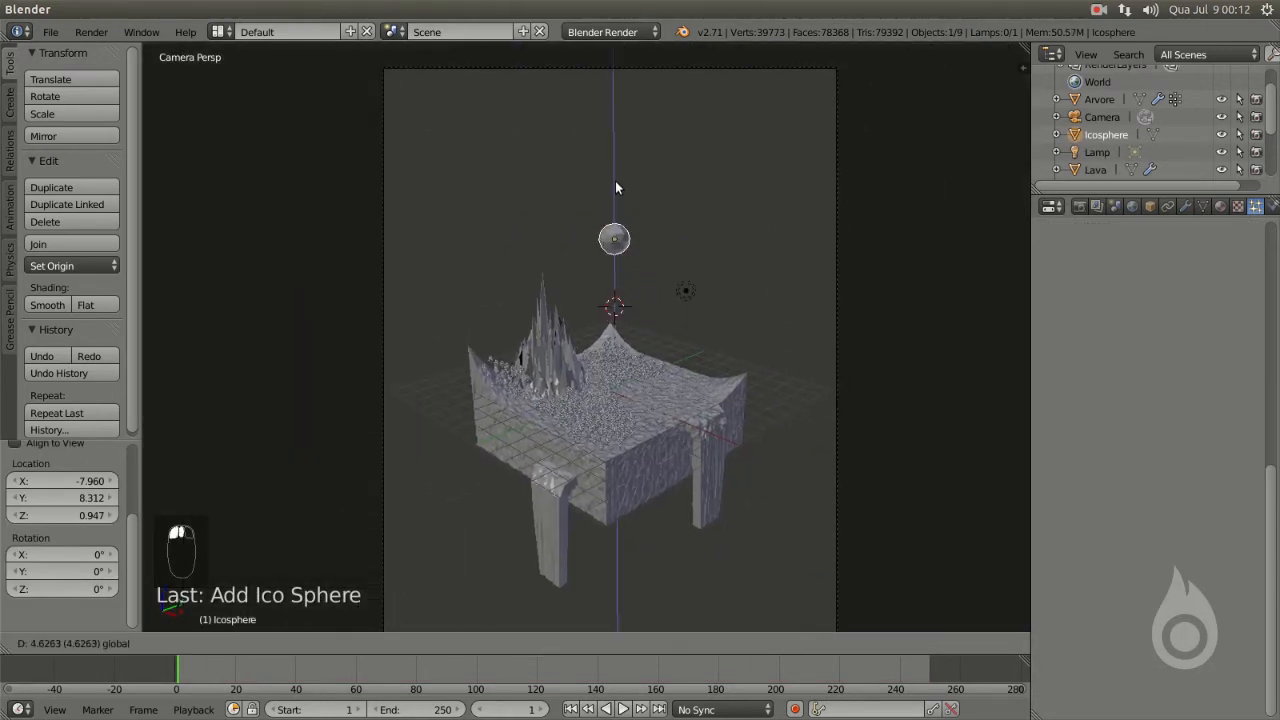
key("s")
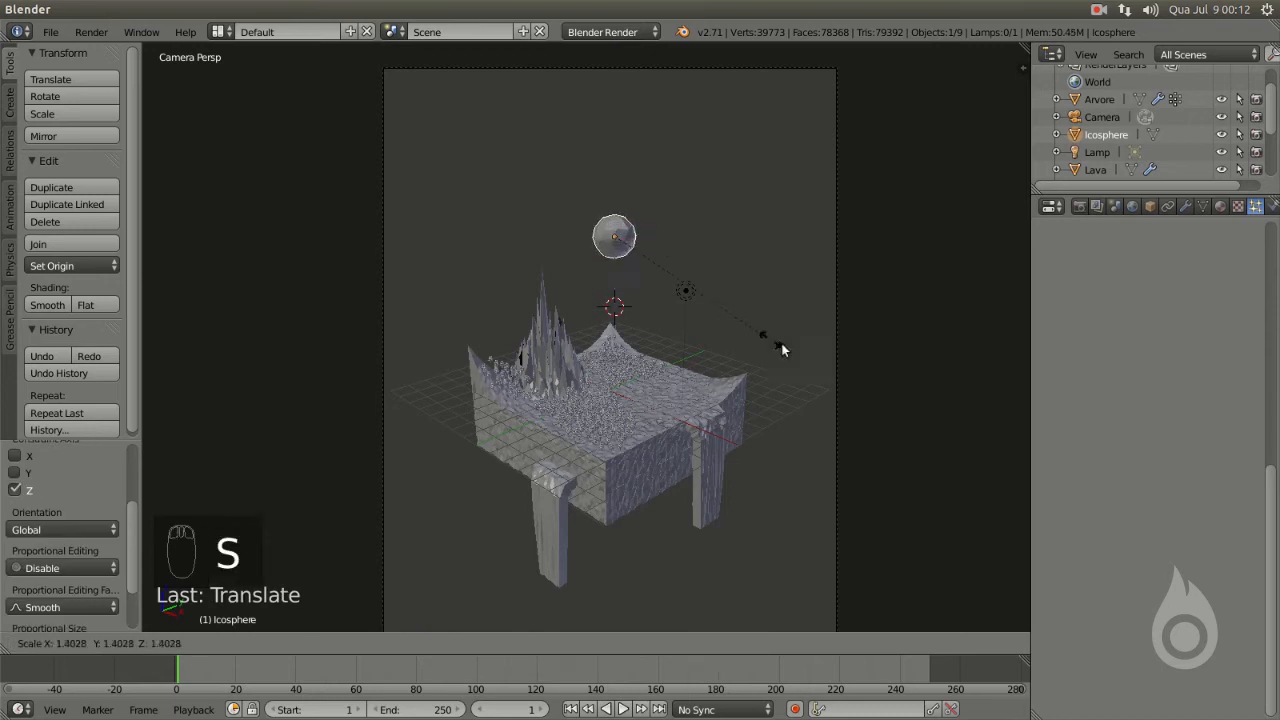
left_click(851, 375)
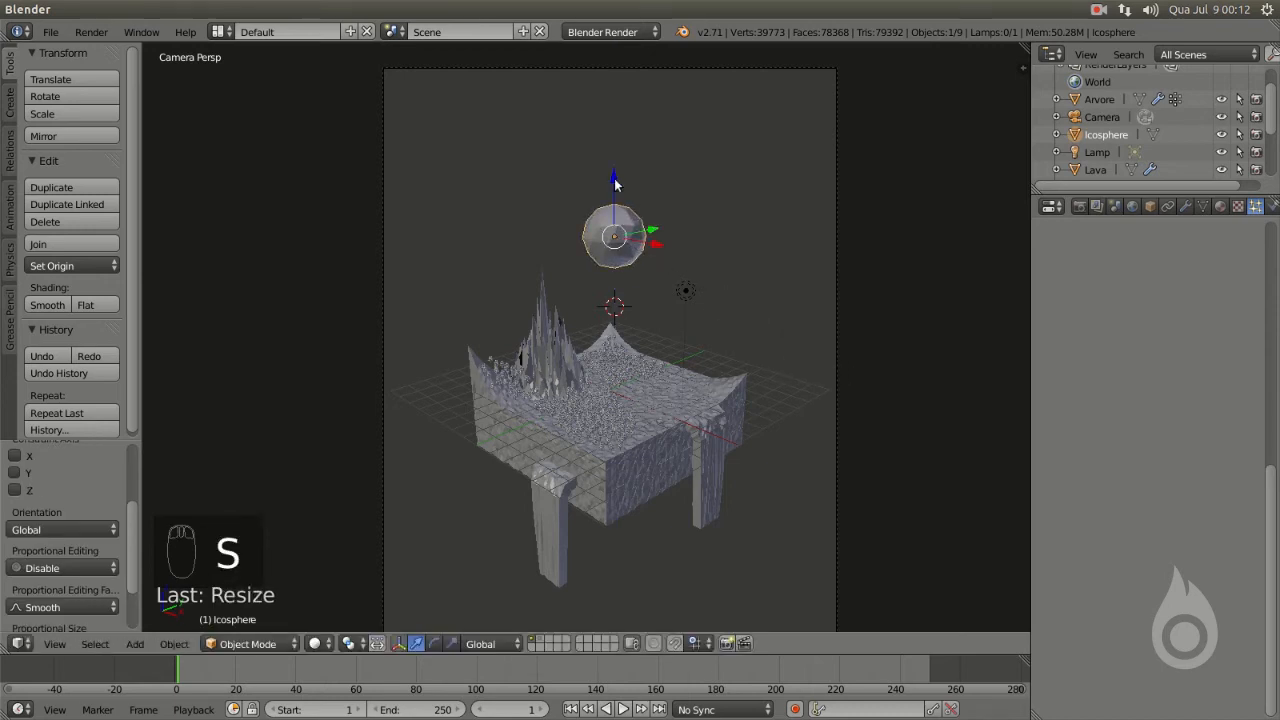
- Nudge the ico sphere slightly higher, shrink it a little and shift it slightly toward the volcano side
left_click_drag(614, 182, 614, 174)
key("s")
left_click(755, 303)
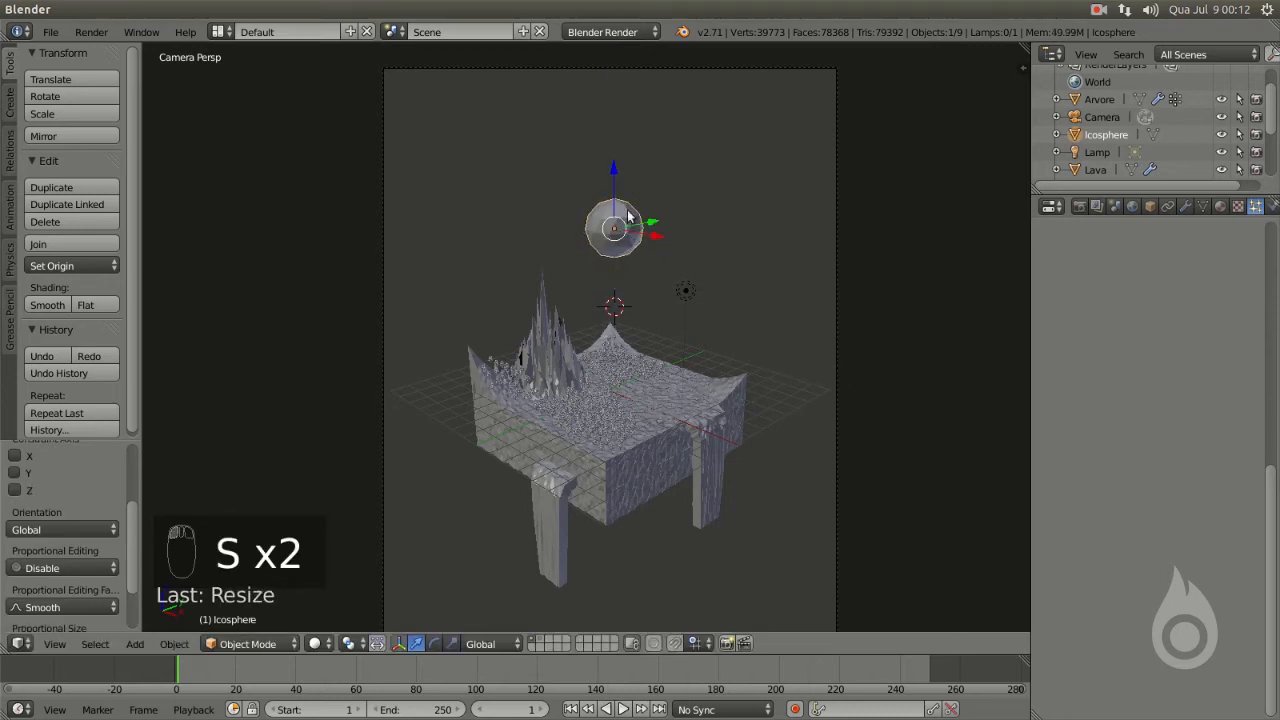
key("g")
left_click(622, 213)
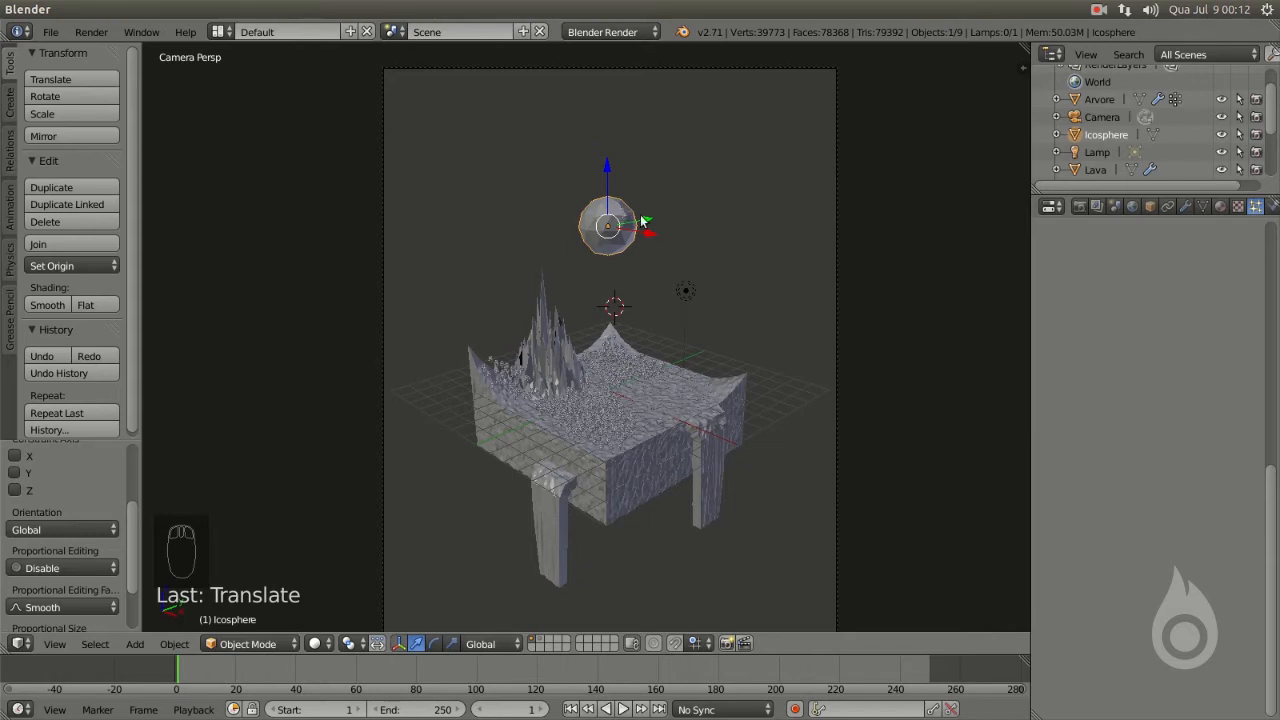
- Rename the ico sphere as Lua
double_click(1100, 136)
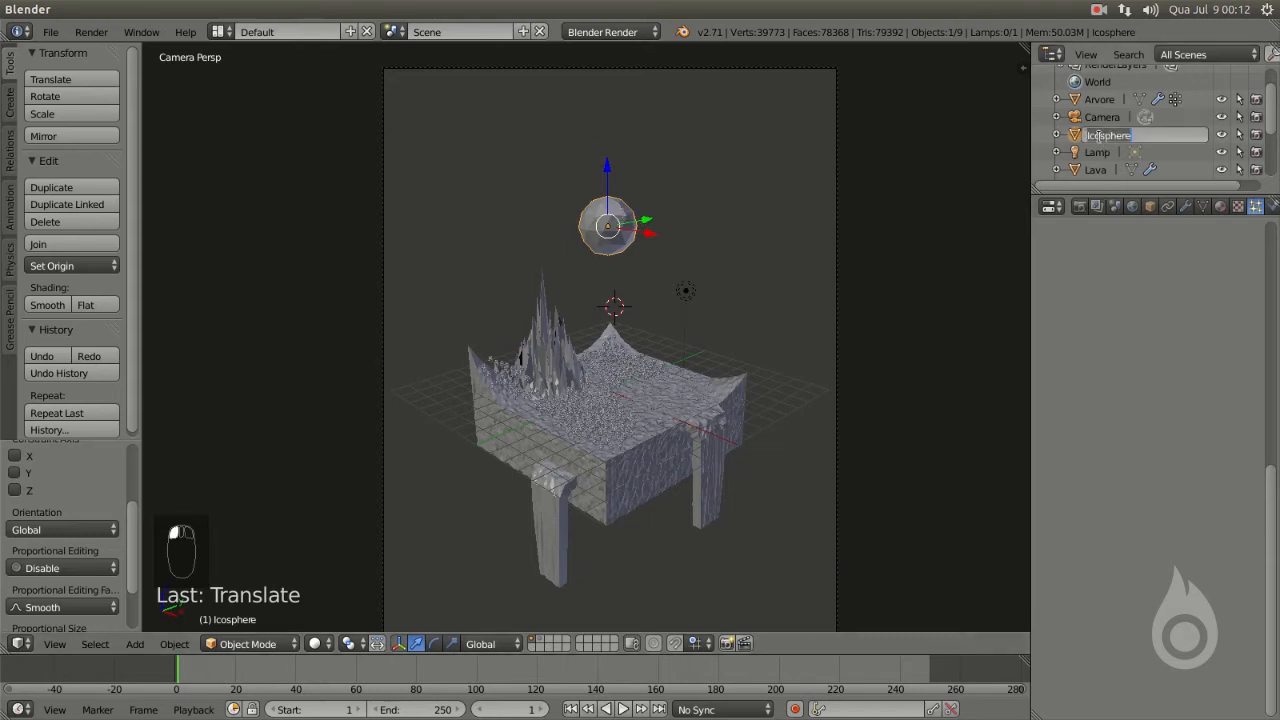
type("Lua")
key("Return")
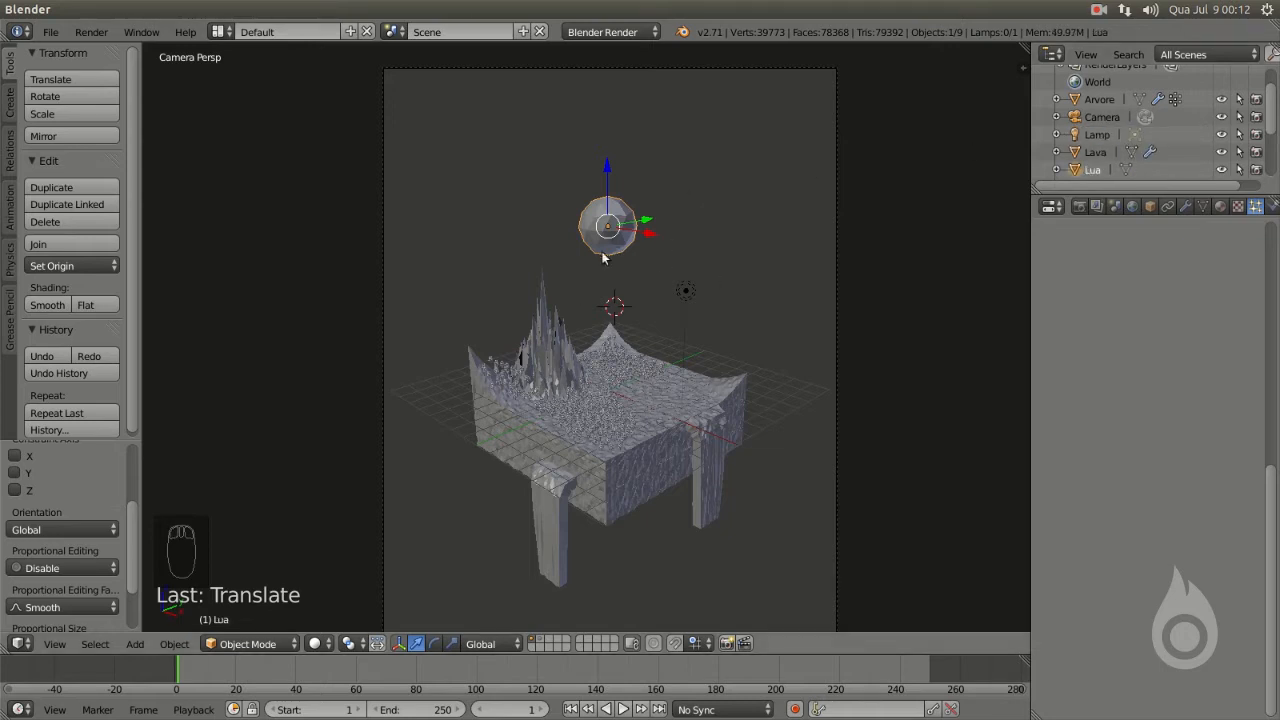
- Duplicate Lua and move the copy along X in the front view to a spot above the island
key("shift+d")
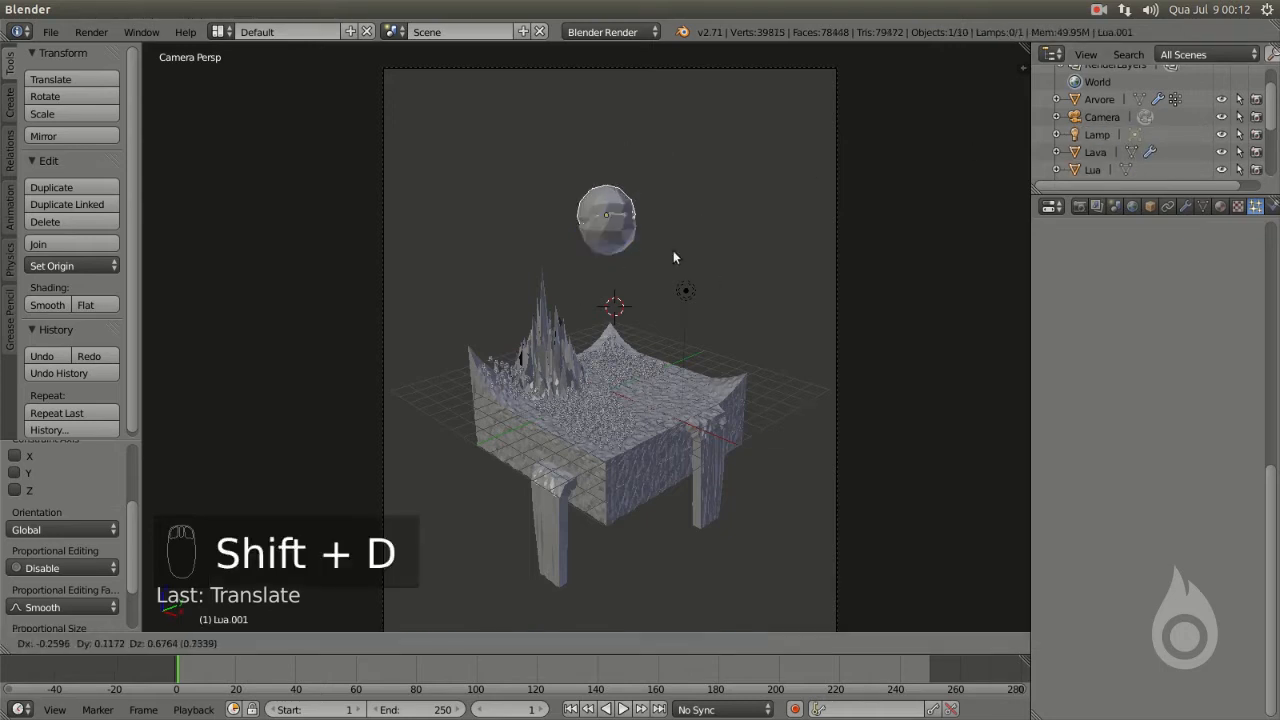
left_click(725, 251)
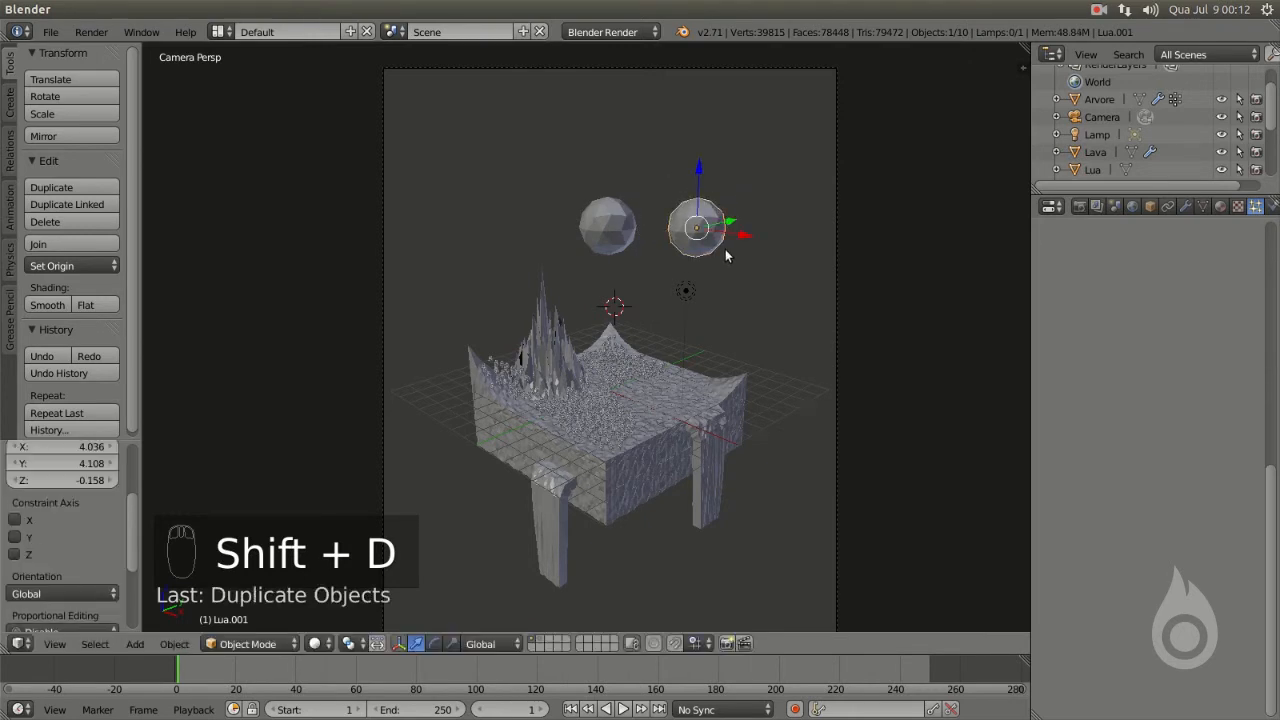
key("KP_1")
scroll(734, 270, "up", 5)
middle_click_drag(637, 279, 395, 261, "shift")
left_click_drag(481, 197, 767, 238)
- Rename the duplicated sphere as Nuvem
scroll(1113, 150, "down", 3)
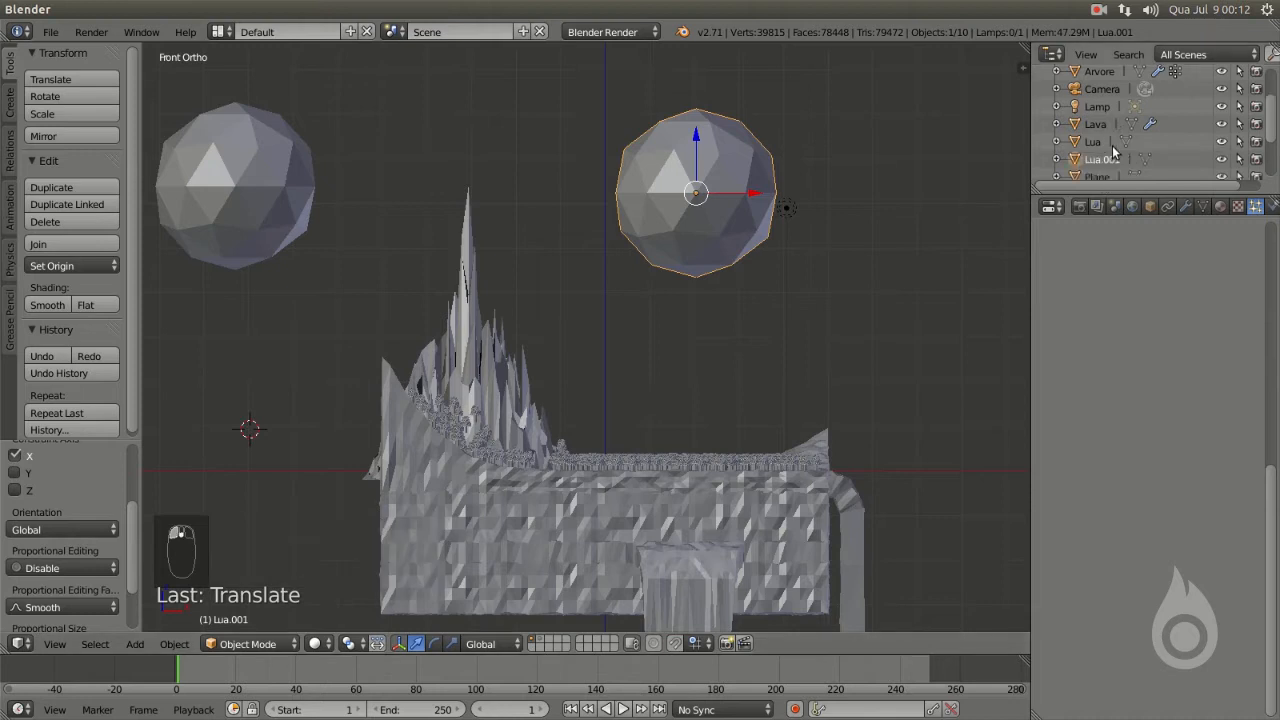
scroll(1116, 150, "up", 1)
double_click(1104, 111)
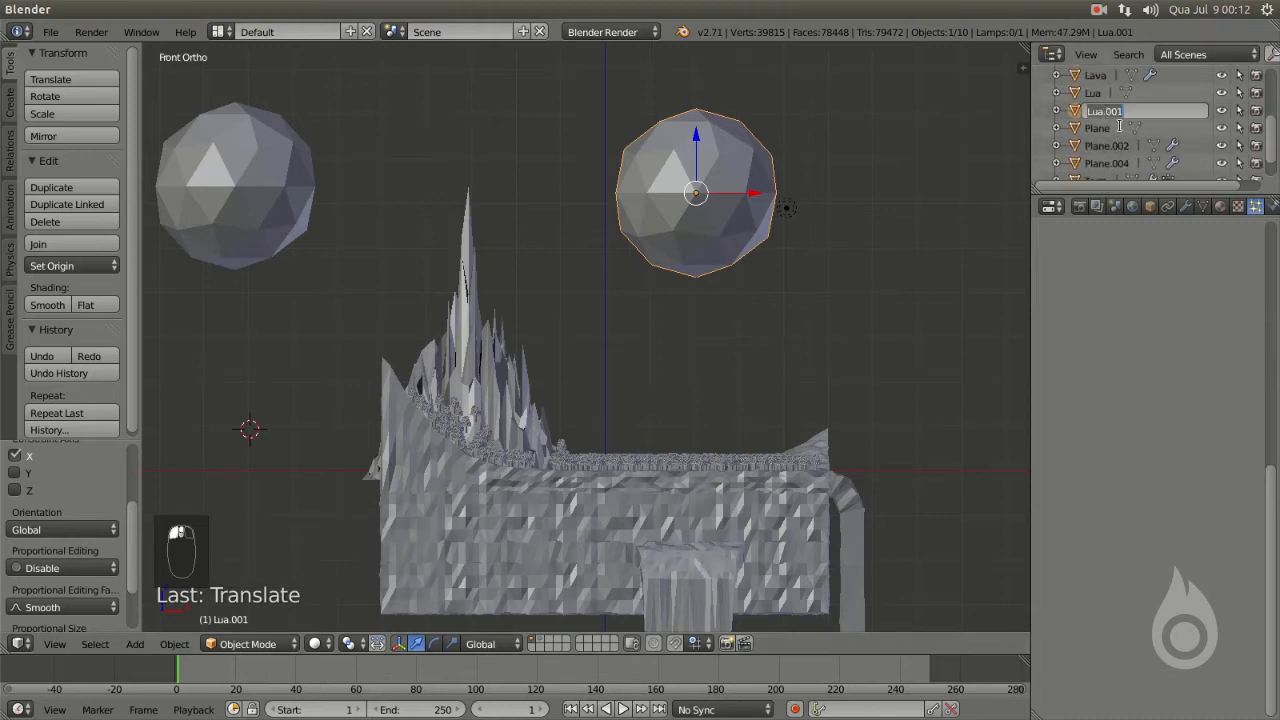
key("Return")
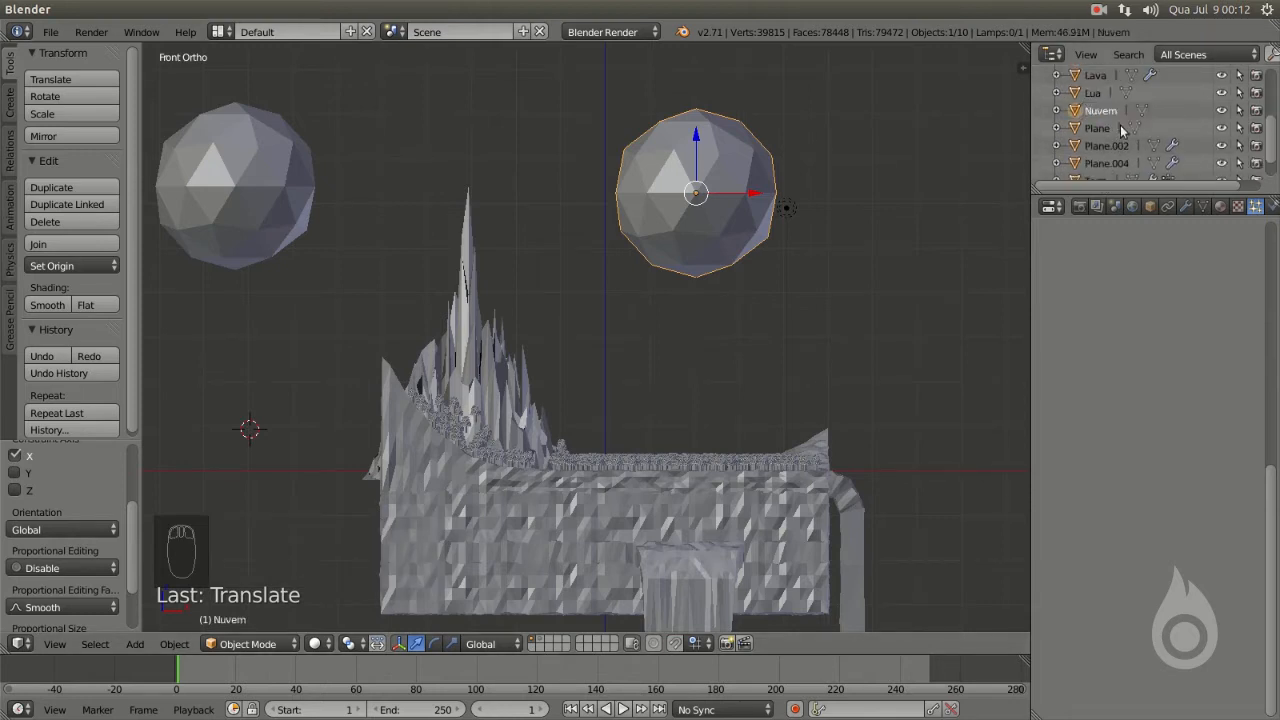
- Scale down the whole Nuvem mesh in Edit Mode
middle_click_drag(783, 222, 694, 298, "shift")
key("Tab")
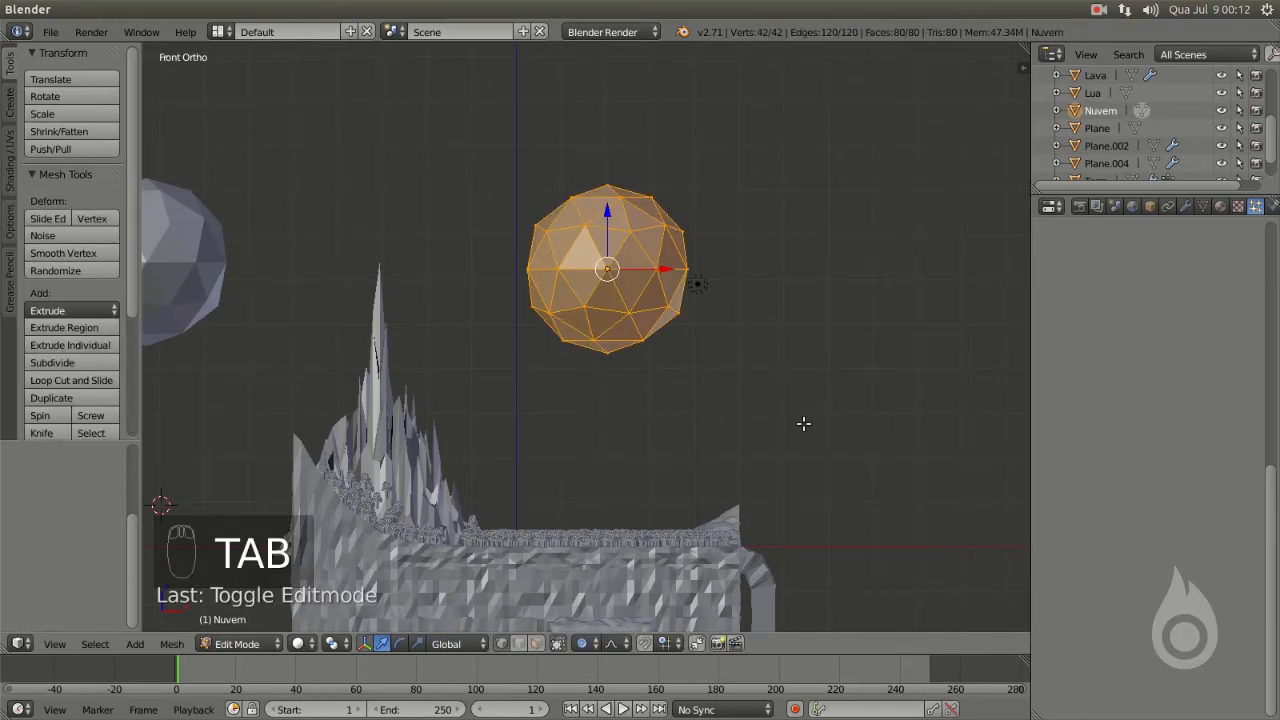
key("s")
left_click(692, 305)
- Pull Nuvem's lower side vertices outward in both X directions with proportional editing at size 0.83, flattening the sphere into a cloud
scroll(610, 283, "up", 4)
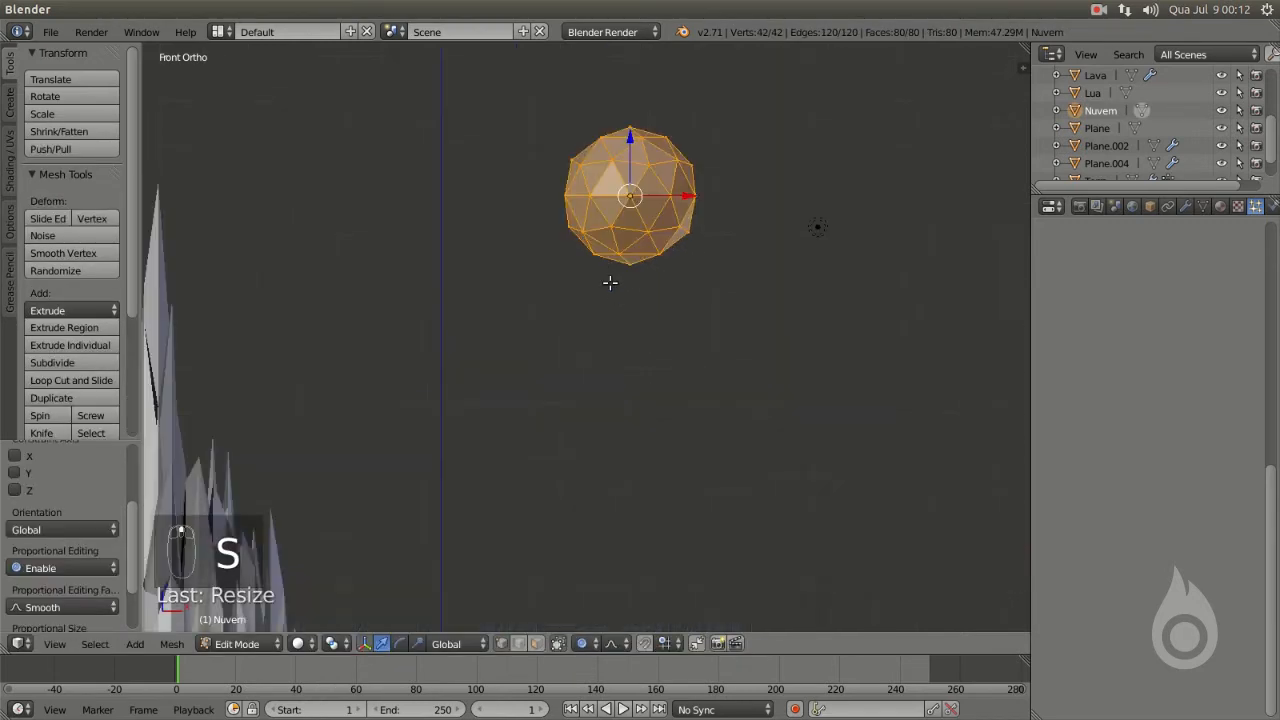
middle_click_drag(610, 283, 546, 385, "shift")
right_click(503, 328)
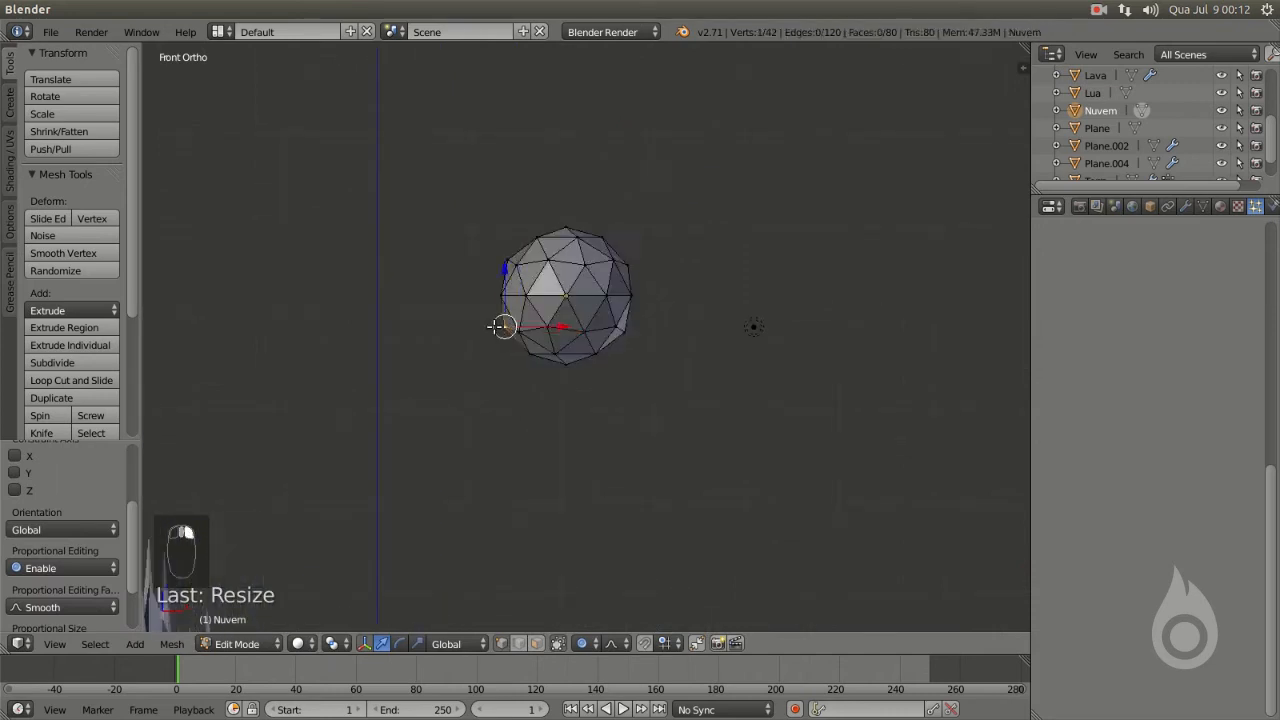
key("g")
scroll(500, 360, "up", 3)
left_click(500, 362)
right_click(624, 333)
key("g")
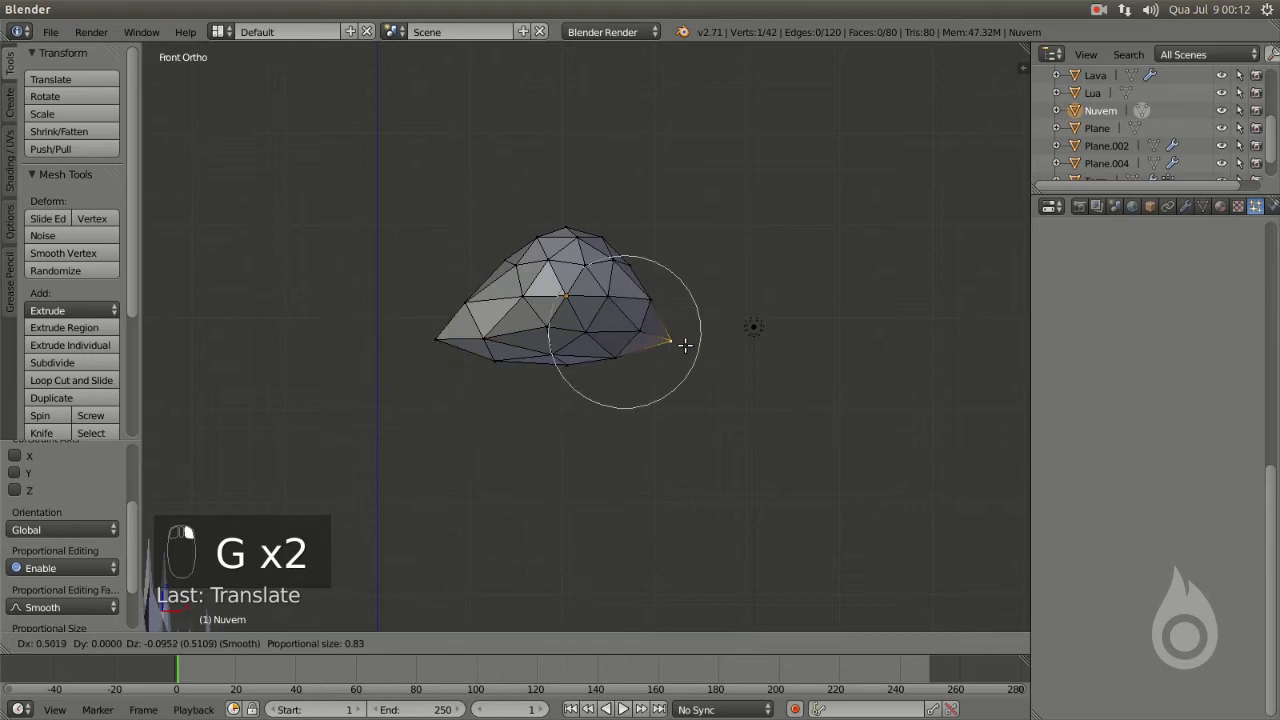
left_click(683, 345)
- Shift a lower front vertex of Nuvem toward negative X with proportional editing
right_click(542, 333)
key("g")
left_click(508, 342)
right_click(483, 343)
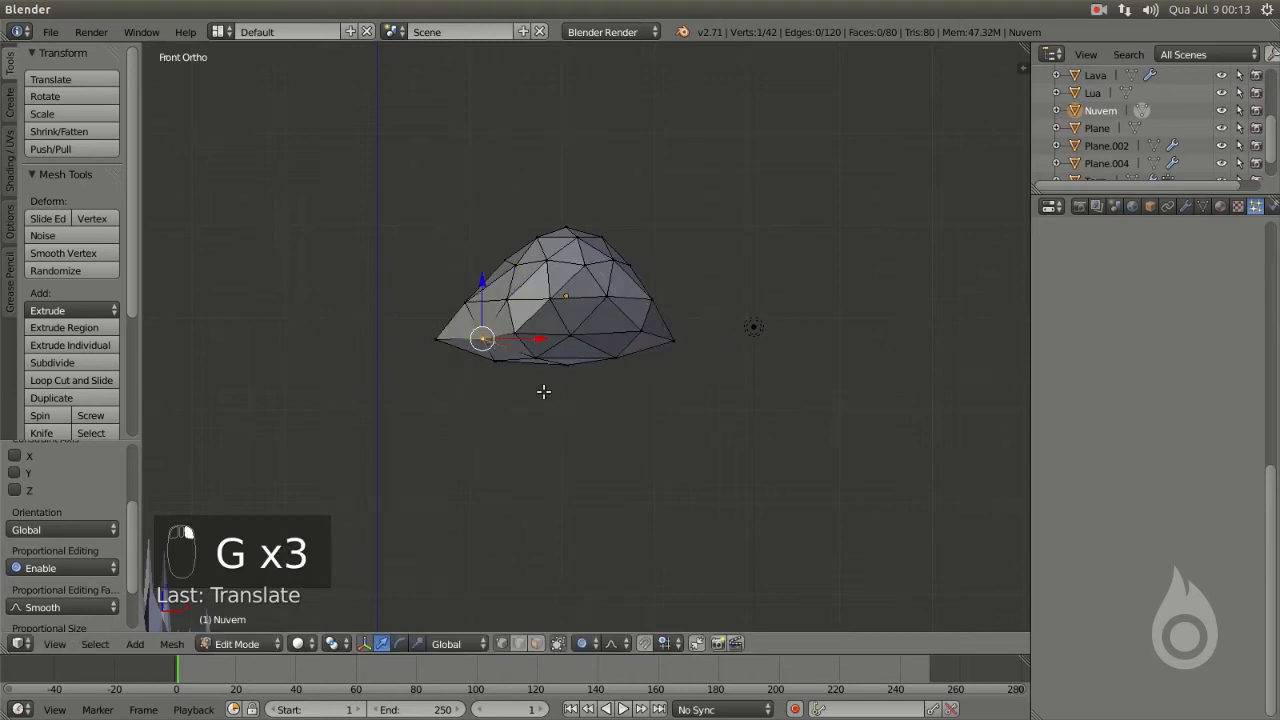
- Pull a lower Nuvem vertex outward toward positive Y and slightly down, using proportional editing at size 0.83
middle_click_drag(531, 356, 574, 446)
scroll(500, 316, "down", 6)
middle_click_drag(471, 263, 531, 380, "shift")
key("KP_3")
scroll(530, 390, "up", 4)
middle_click_drag(672, 357, 426, 268, "shift")
scroll(600, 325, "up", 5)
middle_click_drag(990, 507, 500, 267, "shift")
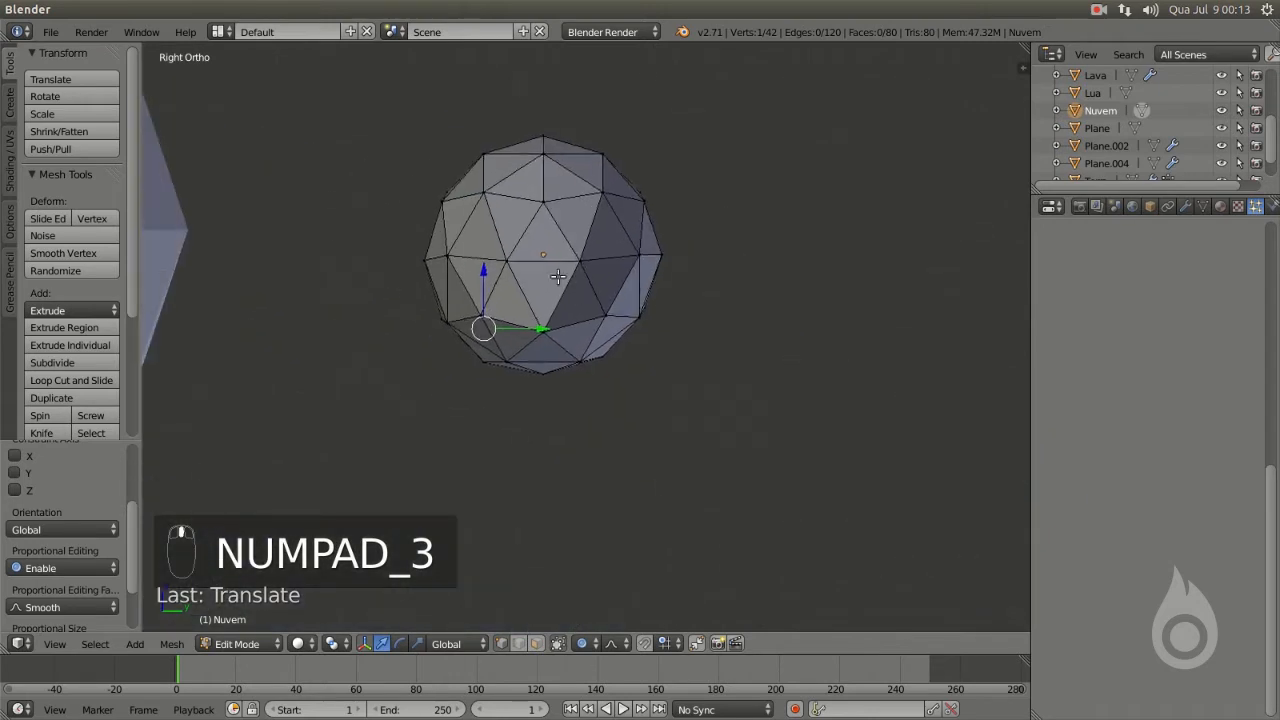
right_click(647, 309)
key("g")
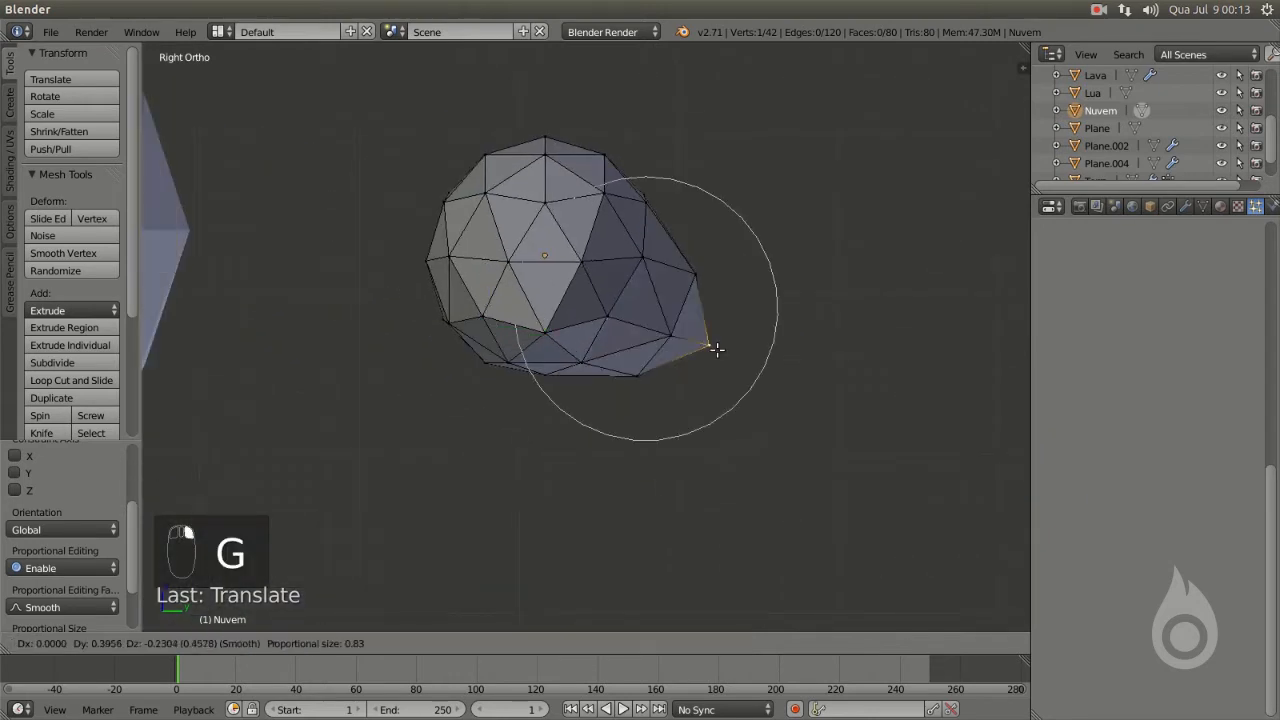
left_click(714, 349)
- Pull two lower vertices on Nuvem's negative Y side outward and down with proportional editing
right_click(443, 317)
key("g")
left_click(380, 365)
right_click(443, 328)
right_click(475, 318)
key("g")
left_click(450, 343)
- Pull a lower rim vertex of Nuvem outward with proportional editing and refine its position from a second angle
middle_click_drag(453, 341, 682, 410)
middle_click_drag(535, 339, 569, 357)
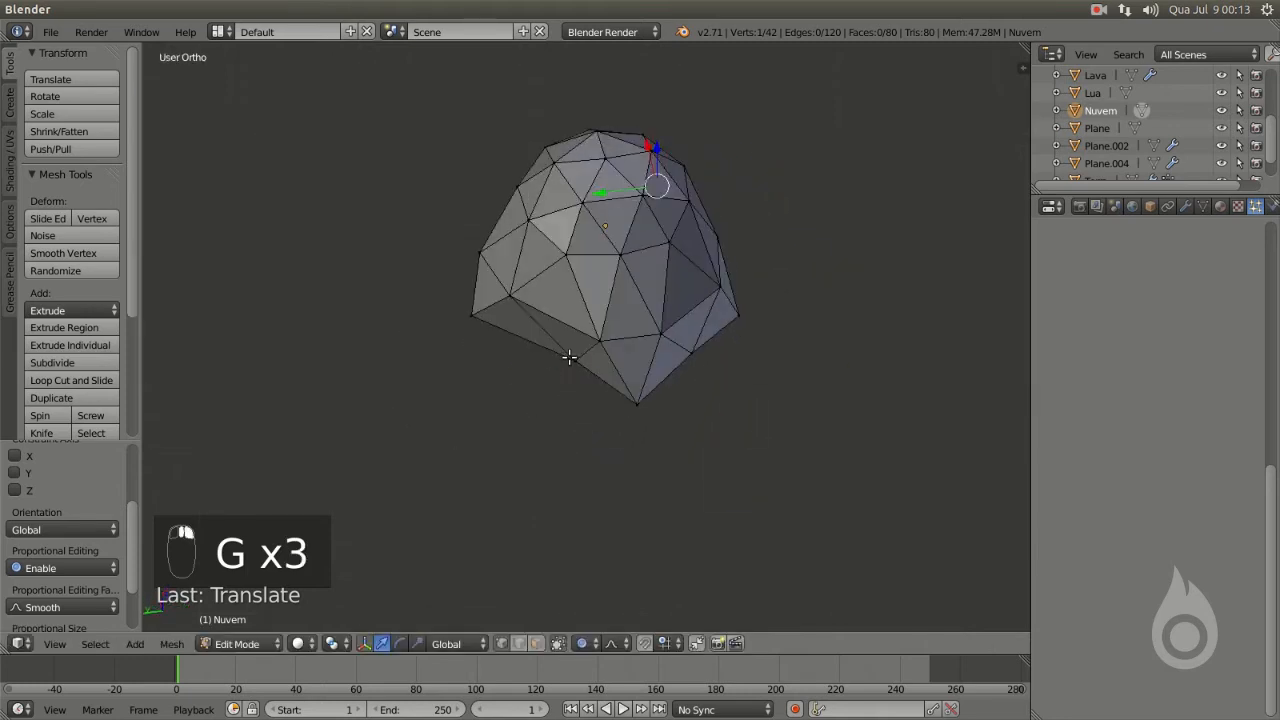
right_click(570, 358)
key("g")
left_click(535, 363)
scroll(463, 327, "down", 3)
middle_click_drag(463, 327, 676, 345)
scroll(549, 356, "up", 3)
scroll(549, 361, "down", 2)
middle_click_drag(549, 361, 522, 388)
key("g")
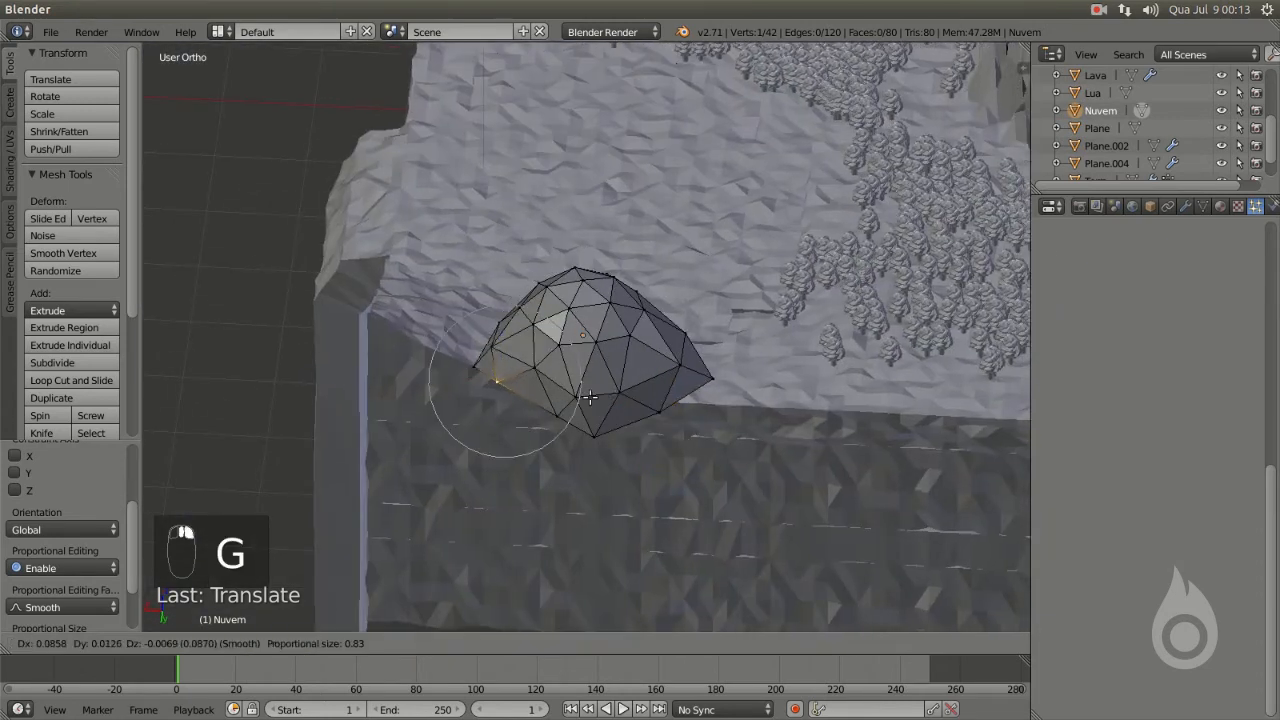
left_click(479, 380)
- Pull another lower rim vertex of Nuvem outward, then shift the rim about 0.48 toward negative Y
right_click(561, 421)
middle_click_drag(479, 380, 500, 404)
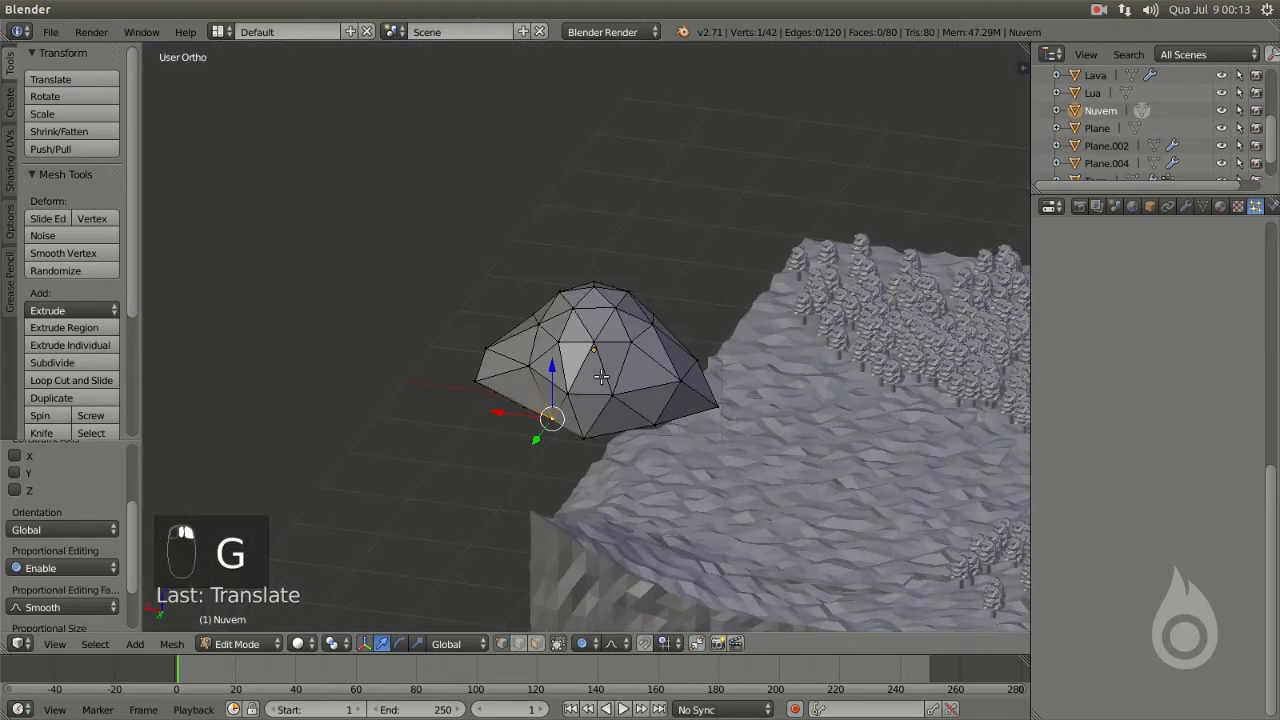
key("g")
left_click(530, 418)
scroll(691, 432, "down", 2)
middle_click_drag(691, 432, 622, 394)
scroll(716, 408, "up", 2)
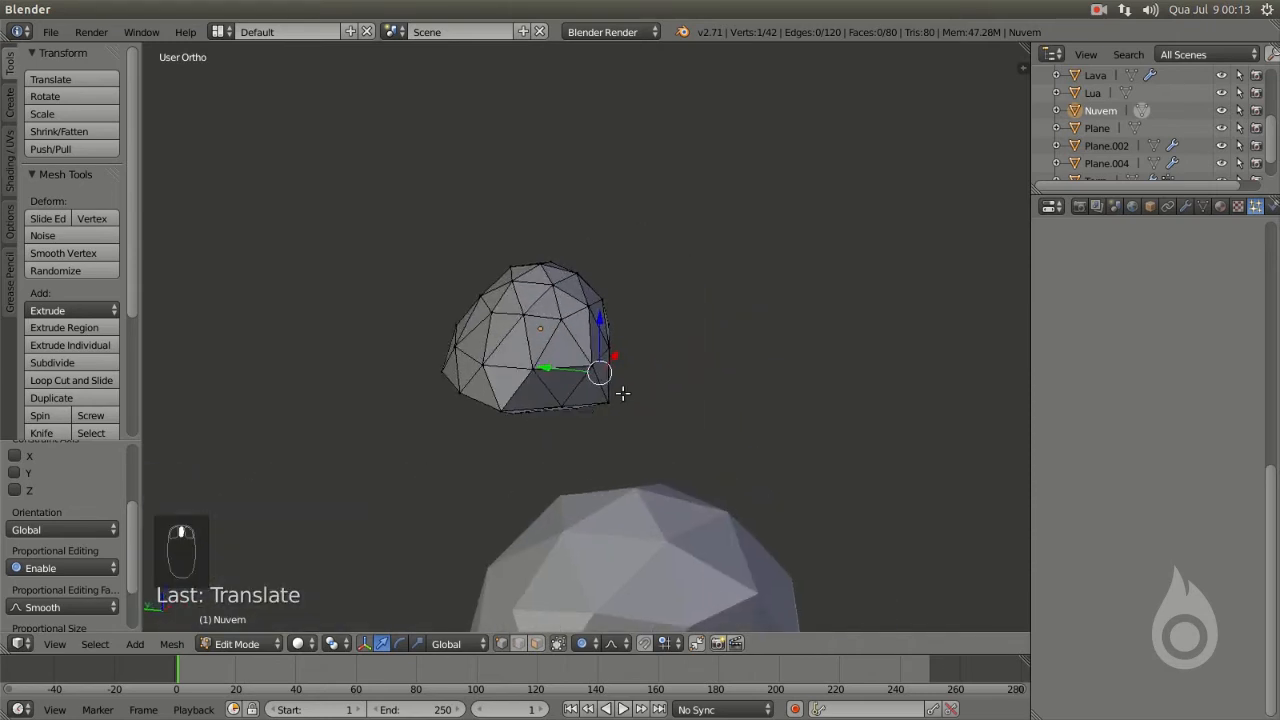
key("g")
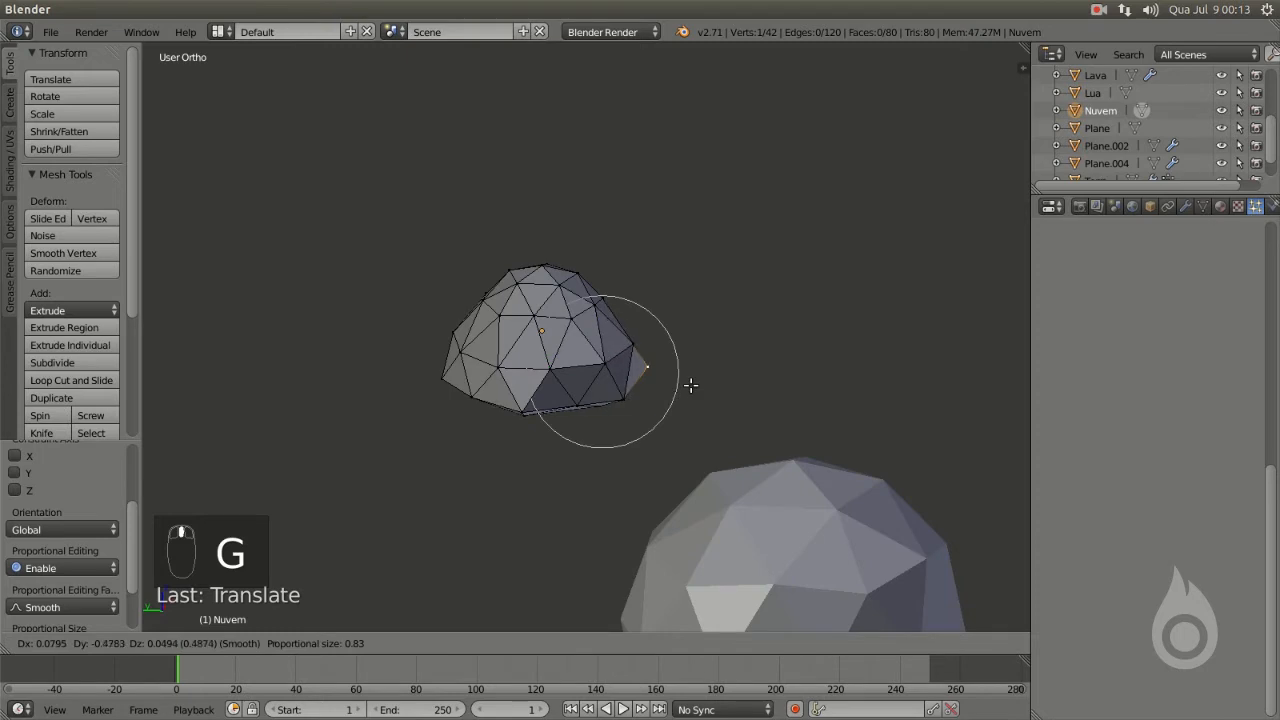
left_click(690, 385)
- Move two upper vertices of Nuvem outward with proportional editing to make the top of the lump irregular
middle_click_drag(643, 363, 680, 357)
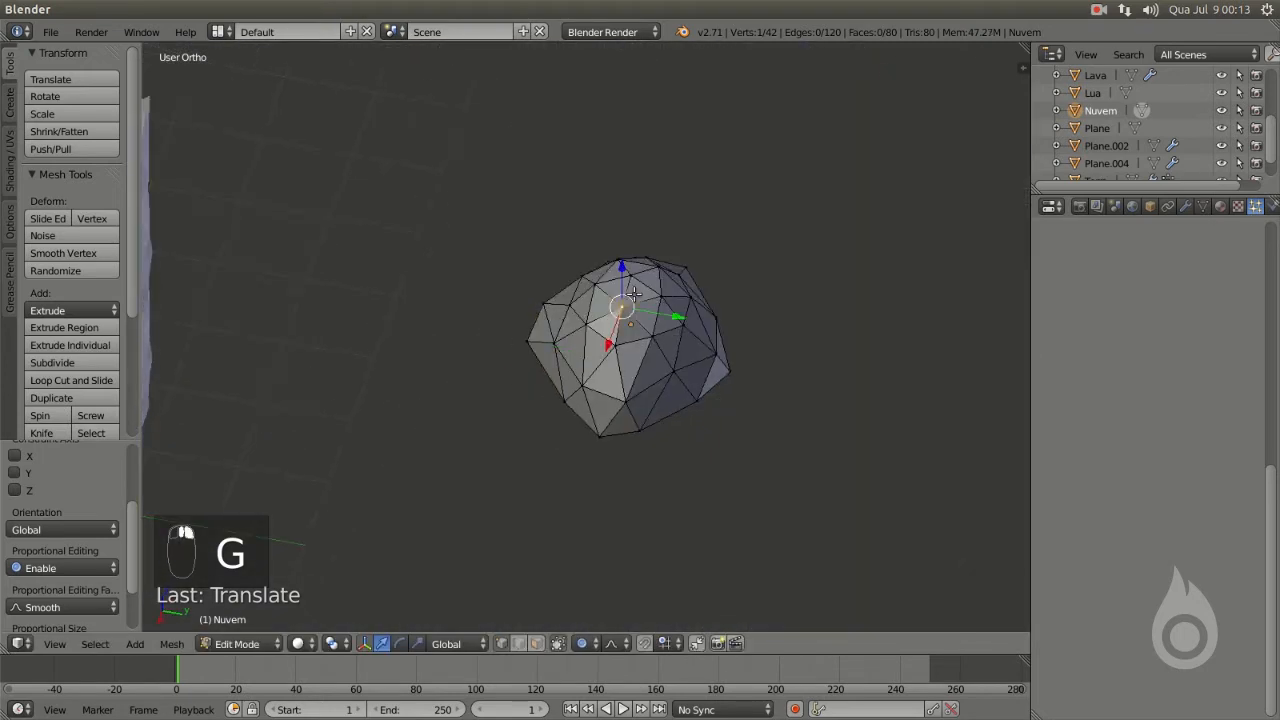
middle_click_drag(634, 285, 686, 256)
key("g")
left_click(692, 243)
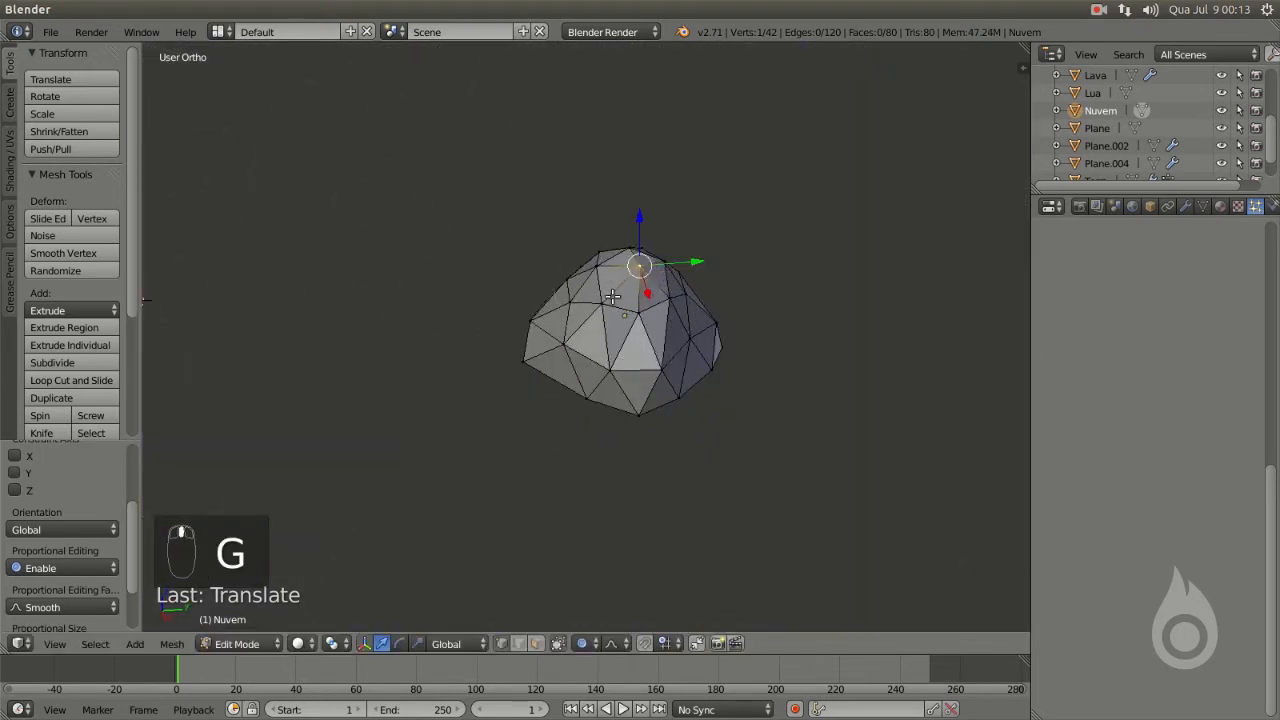
middle_click_drag(502, 290, 648, 299)
right_click(507, 279)
key("g")
left_click(474, 282)
- Select the entire Nuvem mesh and duplicate it within Edit Mode
scroll(520, 305, "down", 3)
mouse_move(556, 322)
middle_mouse_down()
mouse_move(616, 314)
mouse_move(550, 310)
middle_mouse_up()
scroll(616, 314, "up", 3)
key("a")
key("a")
key("shift+d")
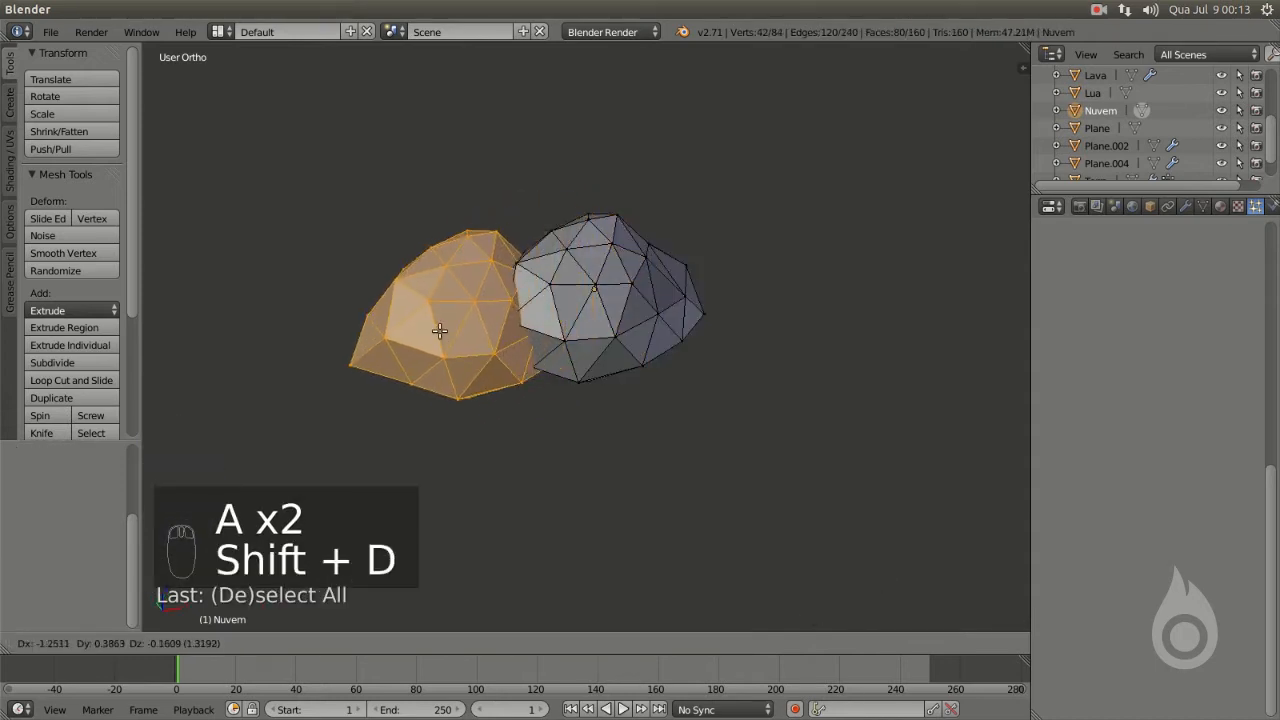
right_click(400, 332)
key("g")
right_click(397, 337)
- Turn off proportional editing and position the duplicated lump against the original's negative X side, slightly overlapping it
scroll(537, 380, "down", 4)
scroll(539, 385, "up", 2)
scroll(650, 353, "up", 2)
key("o")
key("g")
left_click(471, 337)
key("g")
middle_click_drag(527, 309, 563, 369)
left_click(512, 308)
key("g")
left_click(538, 368)
- Stretch the duplicated lump along X and shift it along Y relative to the original lump
key("s")
key("x")
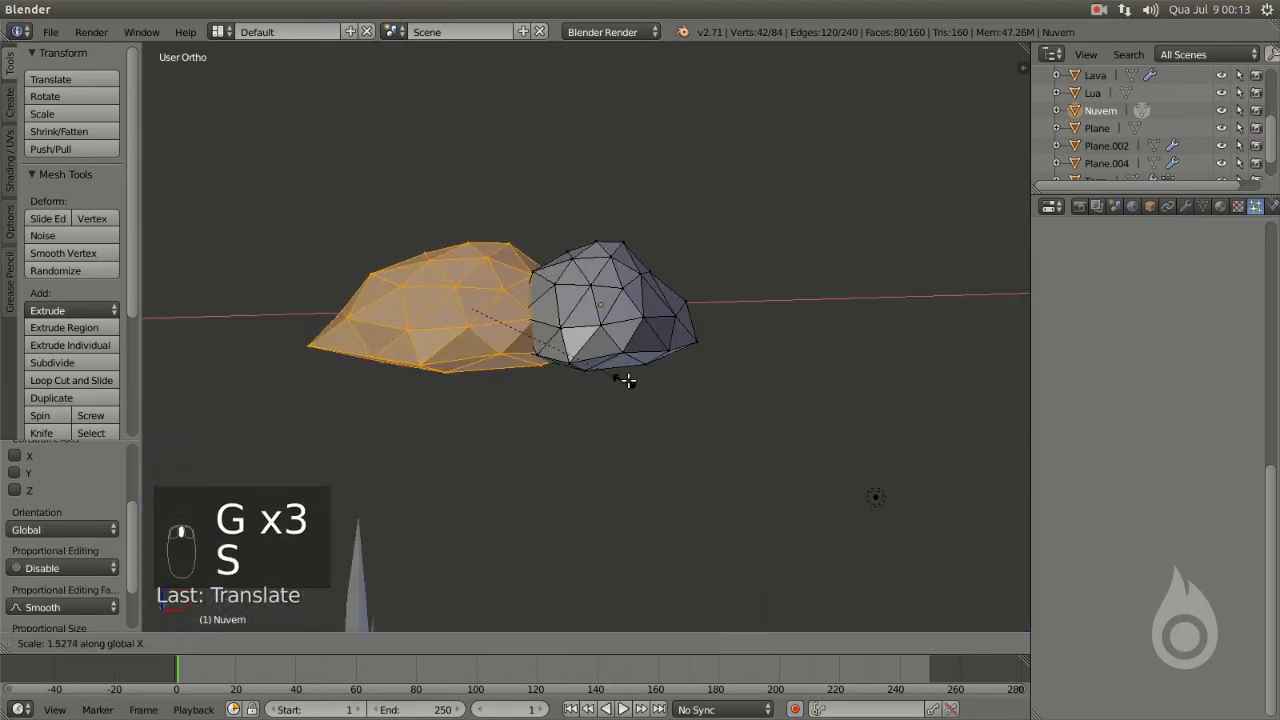
left_click(654, 380)
middle_click_drag(654, 380, 530, 272)
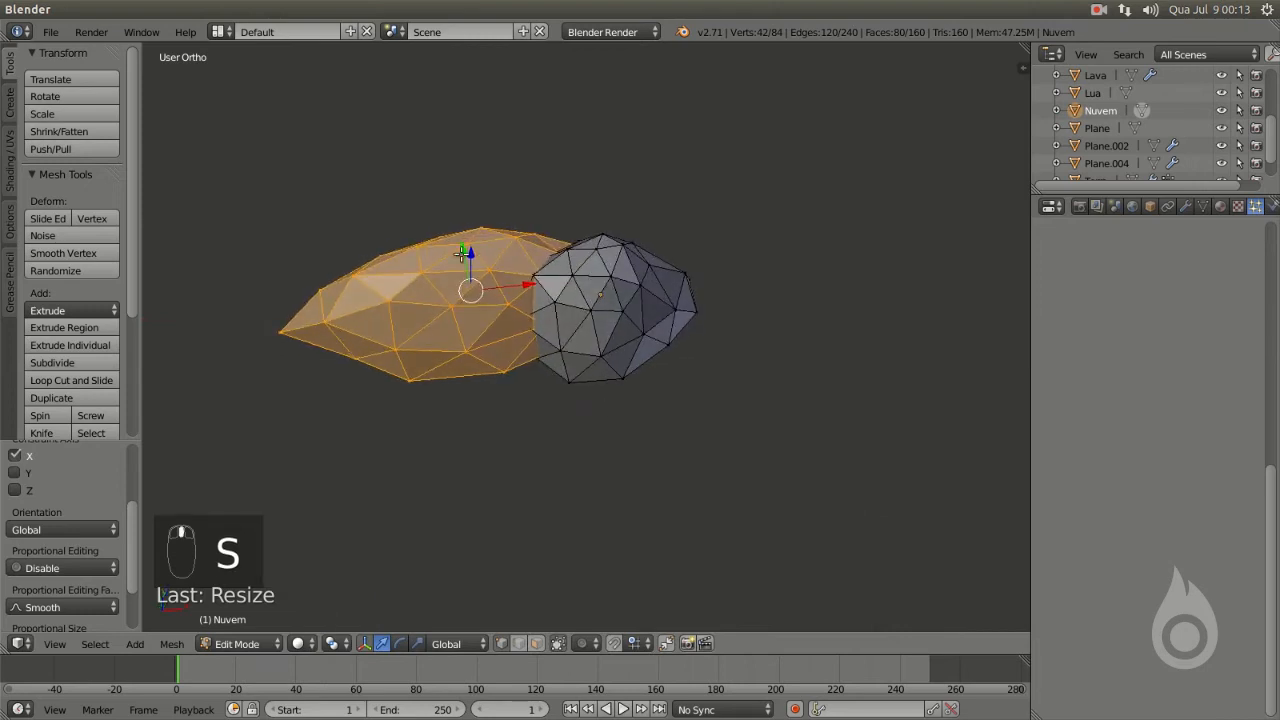
key("g")
key("y")
left_click(497, 286)
- Duplicate the stretched lump and place the copy on the positive X side of the central lump
key("shift+d")
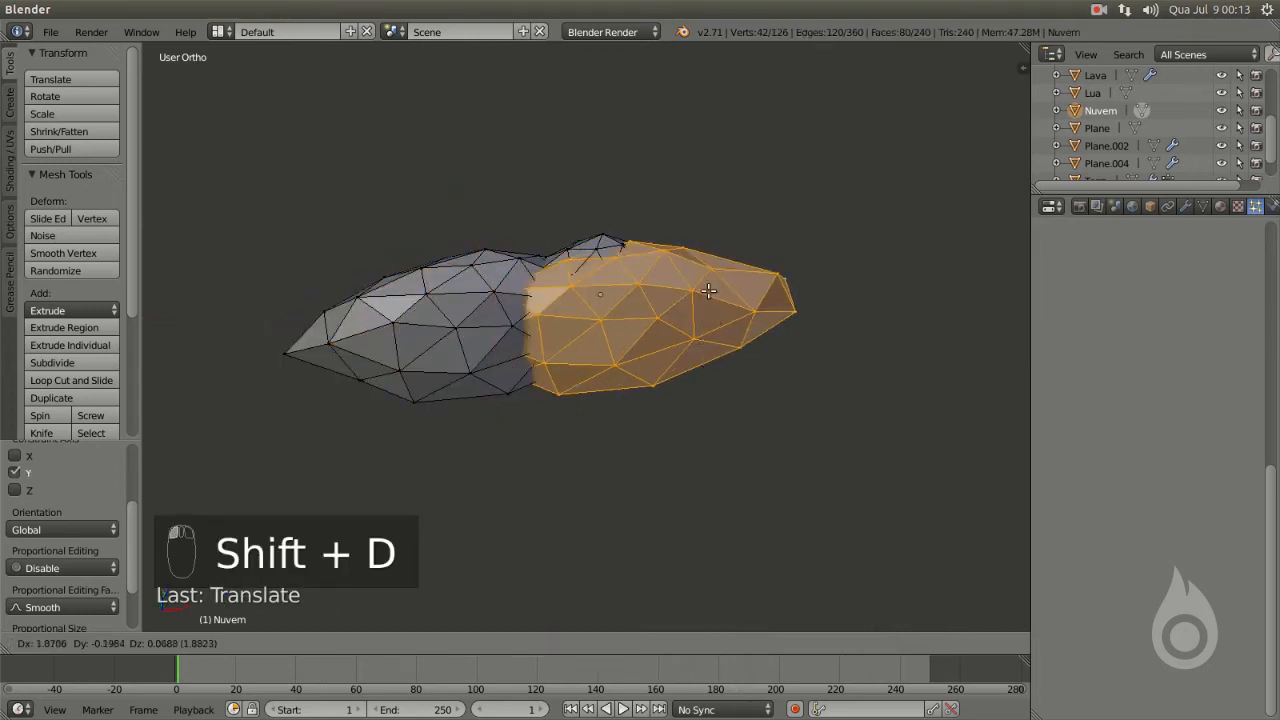
left_click(740, 372)
middle_click_drag(740, 372, 728, 243)
left_click_drag(777, 299, 823, 298)
middle_click_drag(818, 300, 719, 414)
- Enable proportional editing and reshape the new positive X lump by moving two of its vertices
key("o")
right_click(719, 415)
key("g")
scroll(724, 440, "down", 8)
left_click(727, 442)
right_click(877, 383)
key("g")
left_click(849, 375)
middle_click_drag(848, 374, 793, 314)
- Raise two upper vertices near the joints between the cloud's lumps with proportional editing, and return to Object Mode
right_click(542, 291)
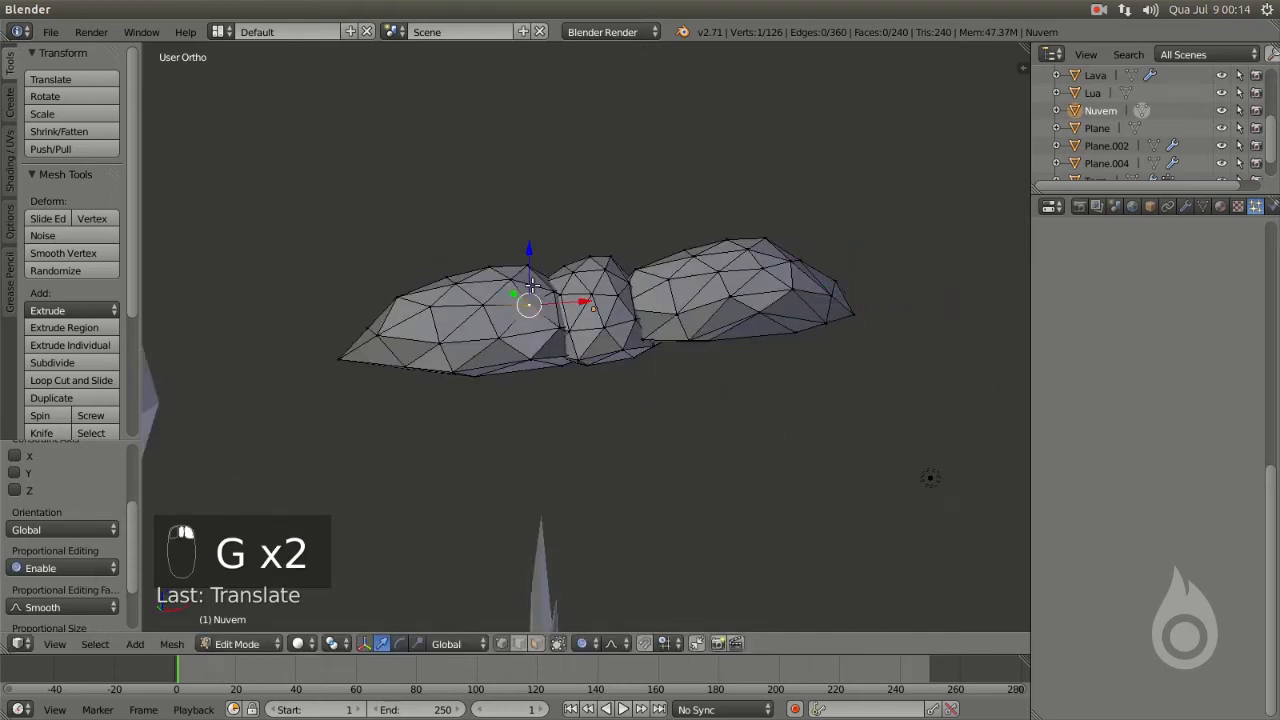
key("g")
left_click(555, 257)
right_click(641, 282)
key("g")
left_click(650, 247)
key("Tab")
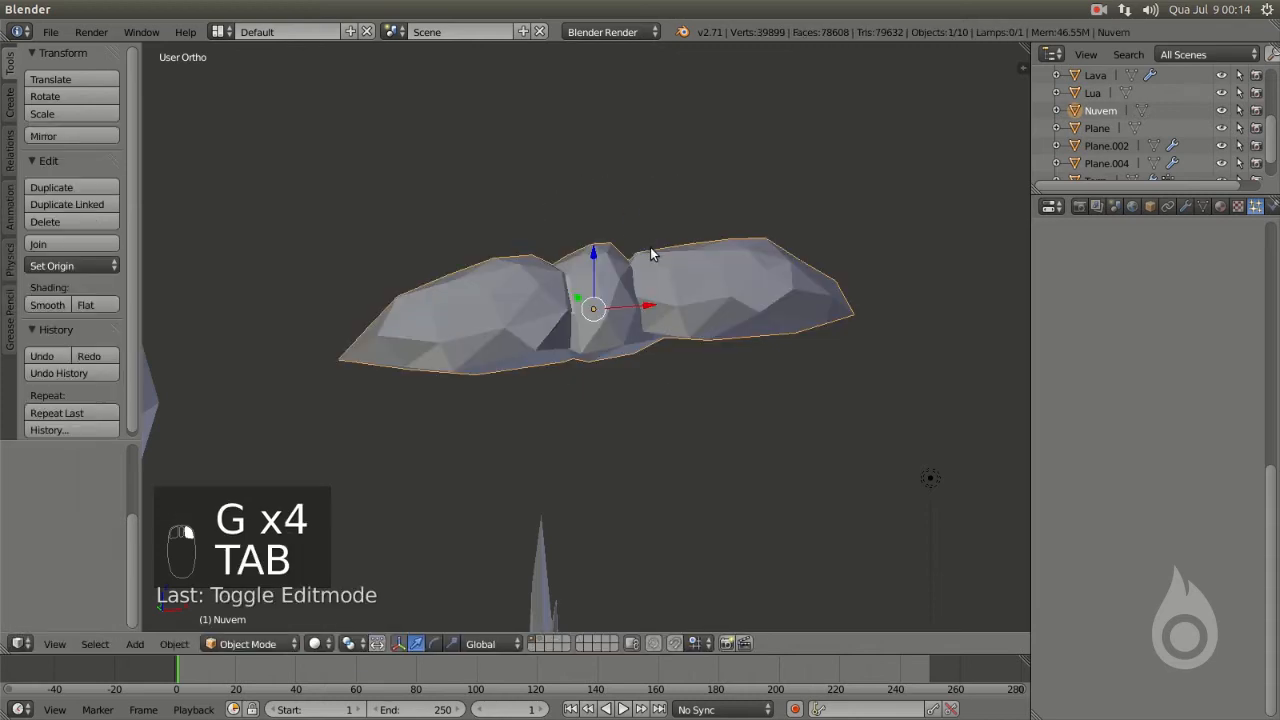
- Scale Nuvem down to about a third in front view and lower it closer above the island
scroll(650, 254, "down", 4)
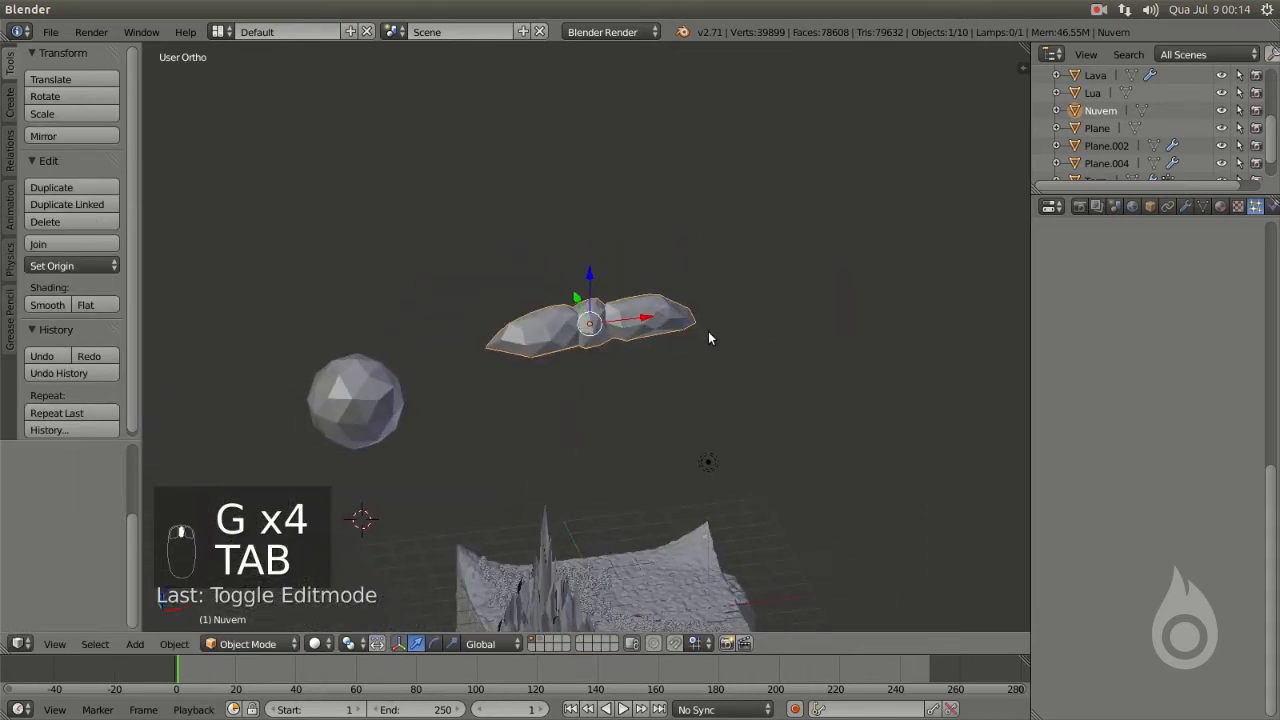
key("KP_1")
scroll(688, 381, "up", 1)
key("s")
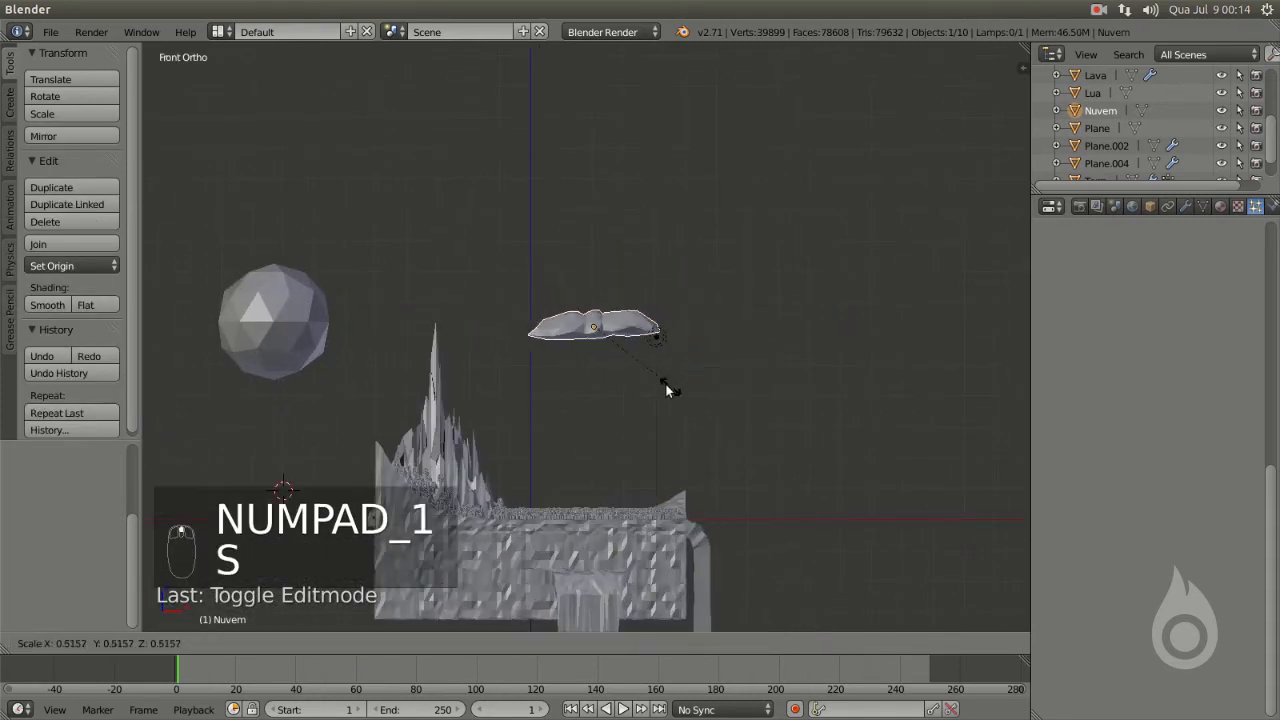
left_click(645, 366)
key("g")
left_click(669, 453)
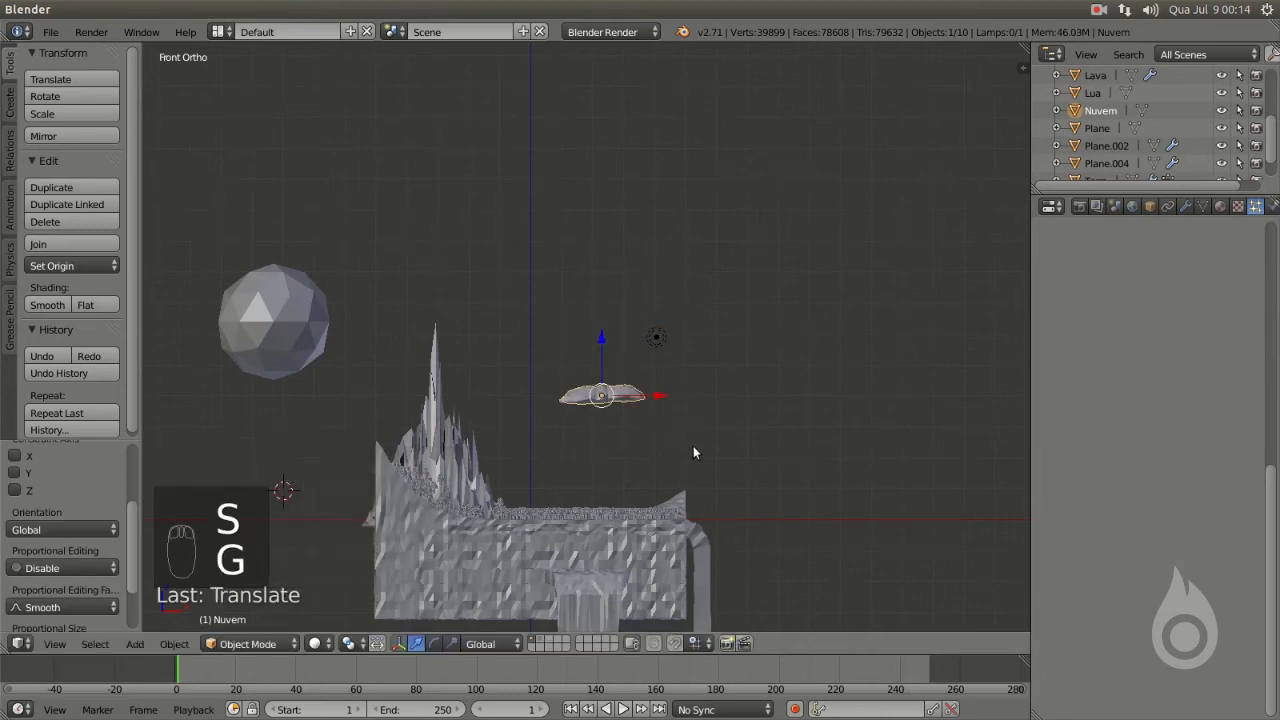
- Adjust Nuvem's rotation in front view so the cloud lies nearly level above the terrain
key("r")
right_click(690, 454)
key("r")
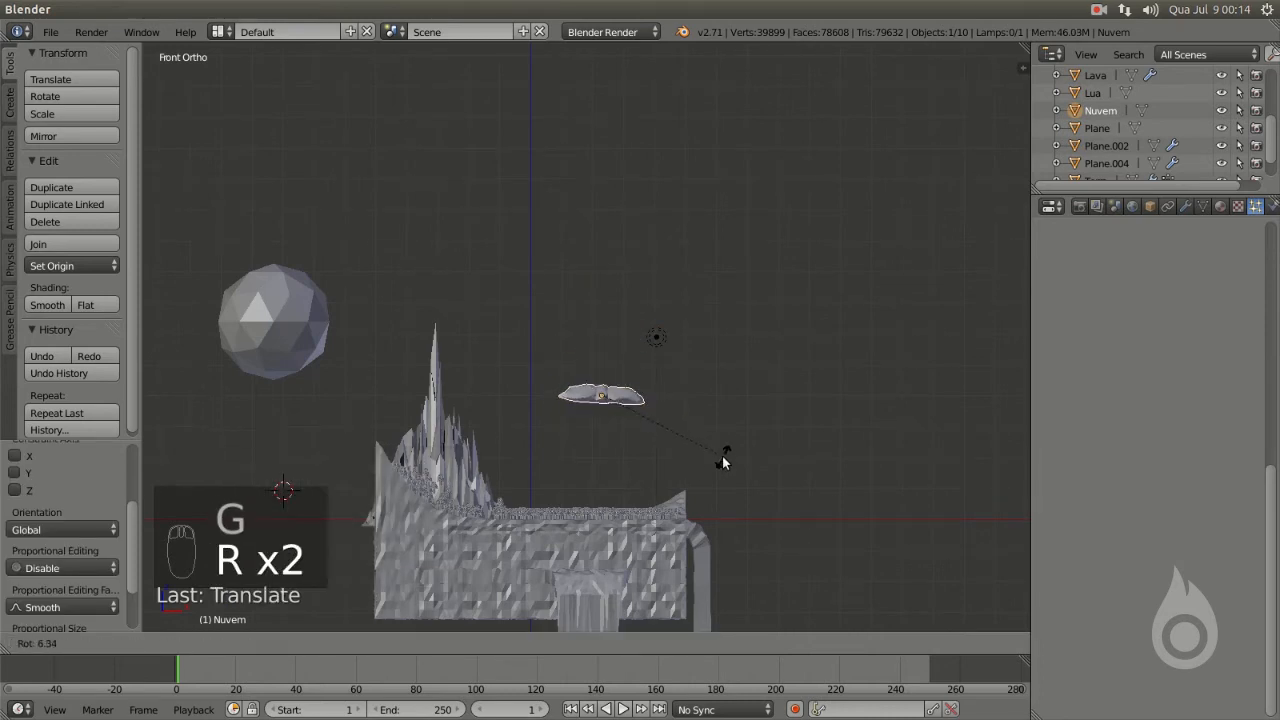
left_click(730, 448)
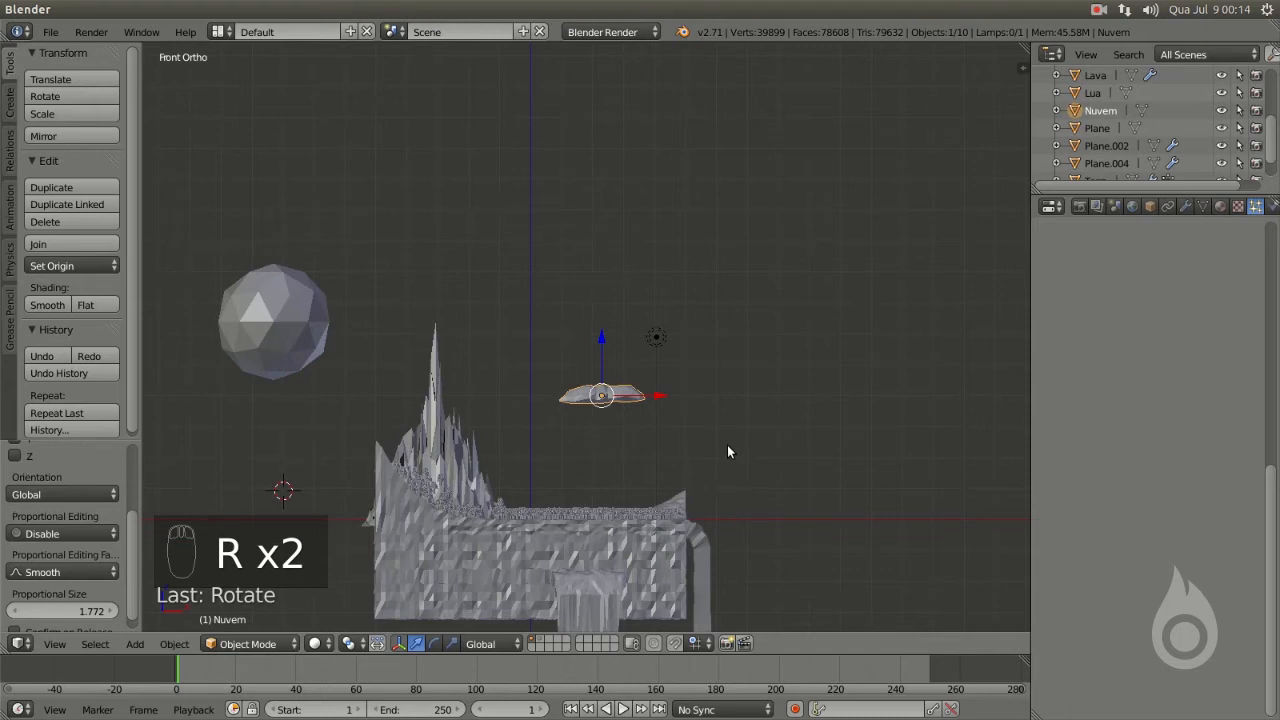
scroll(600, 385, "up", 4)
middle_click_drag(643, 459, 690, 370, "shift")
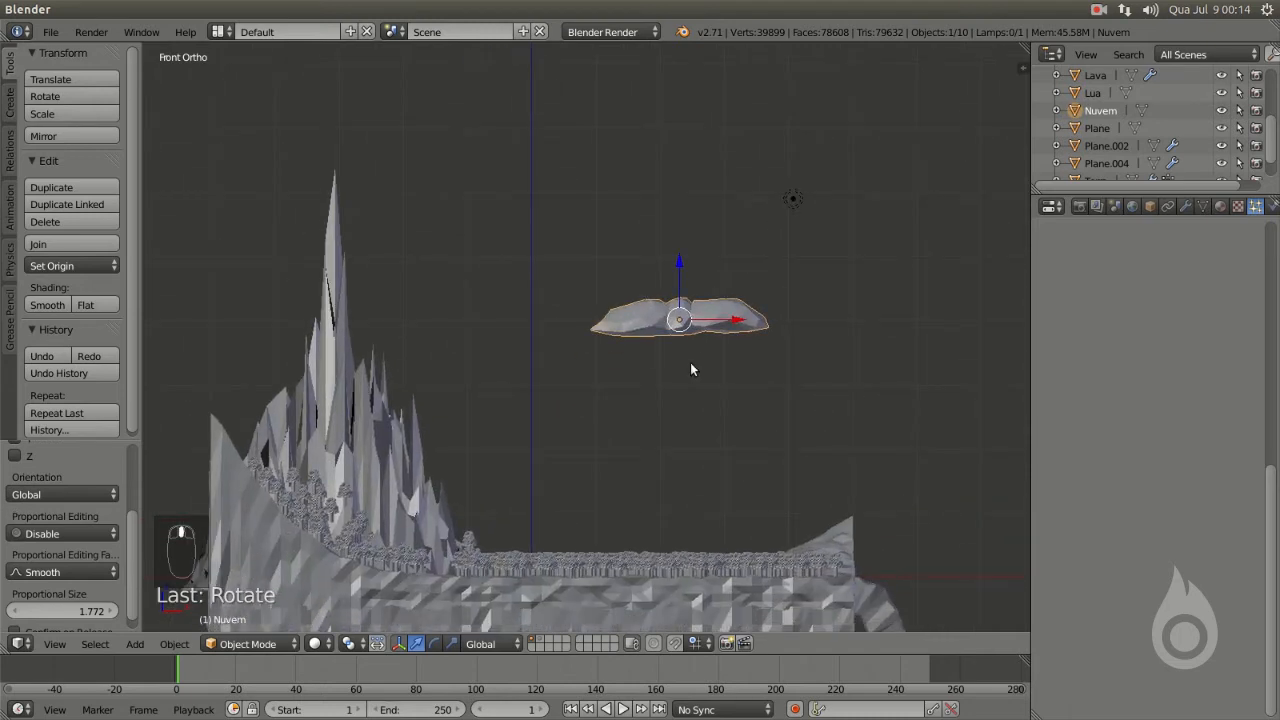
middle_click_drag(655, 405, 674, 371, "shift")
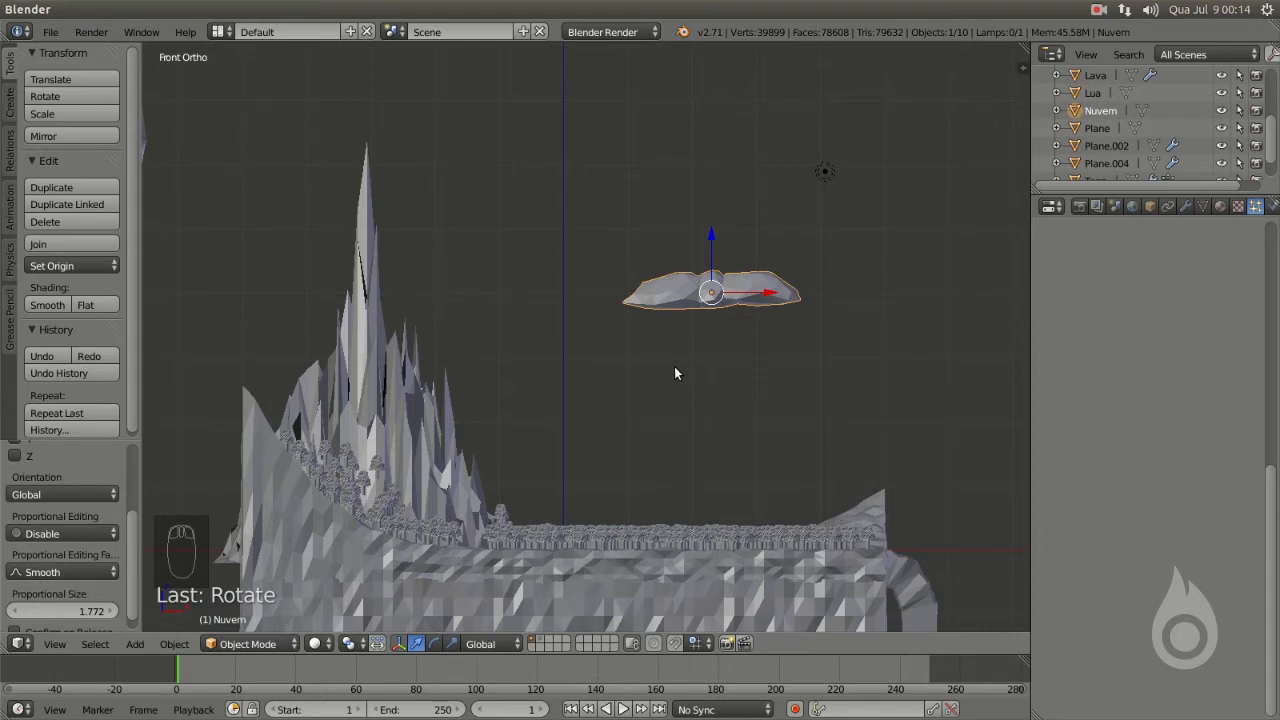
- Move Nuvem along Y to just behind the island's rear edge and place a linked duplicate about 3.76 toward negative X
key("KP_0")
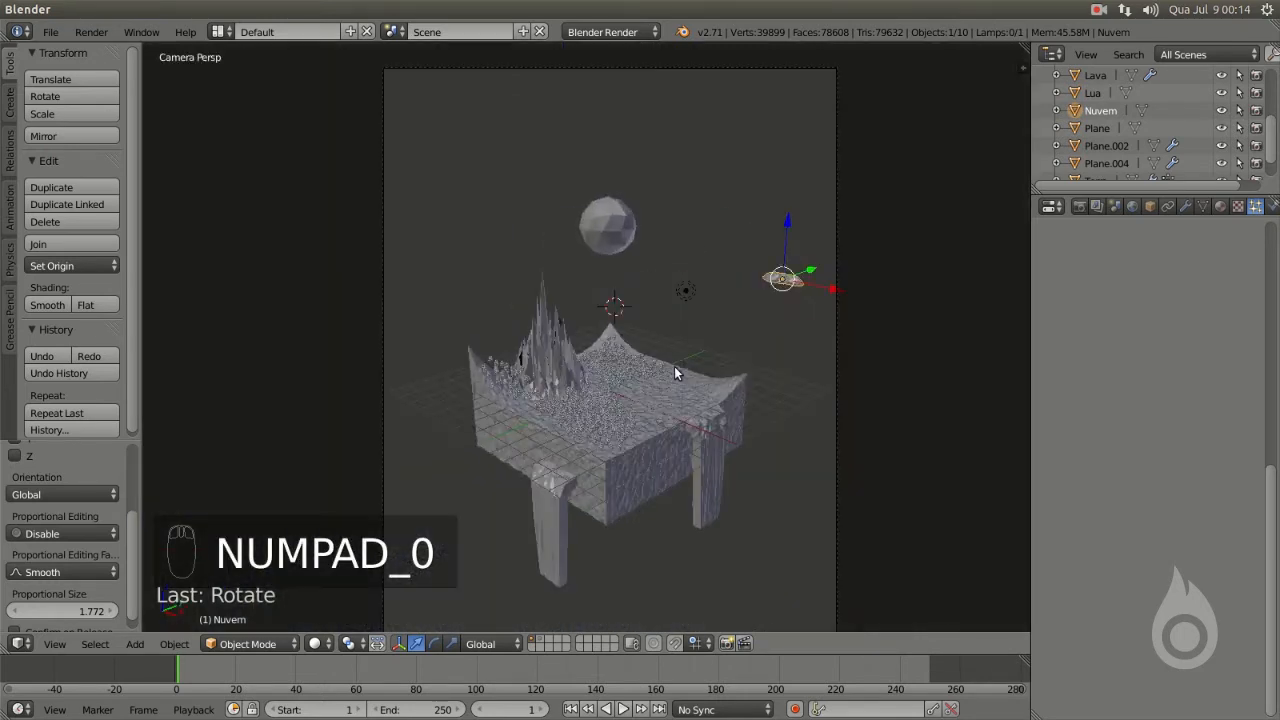
left_click_drag(811, 271, 731, 291)
key("KP_7")
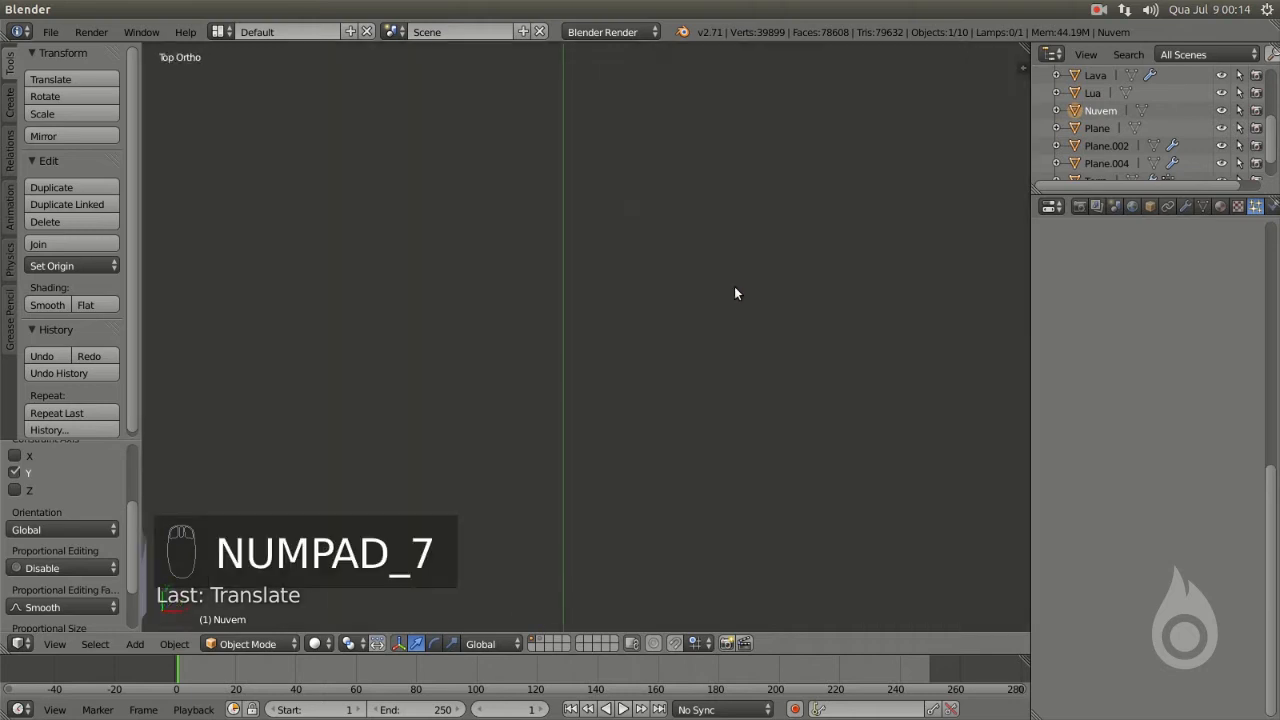
left_click_drag(700, 230, 712, 212)
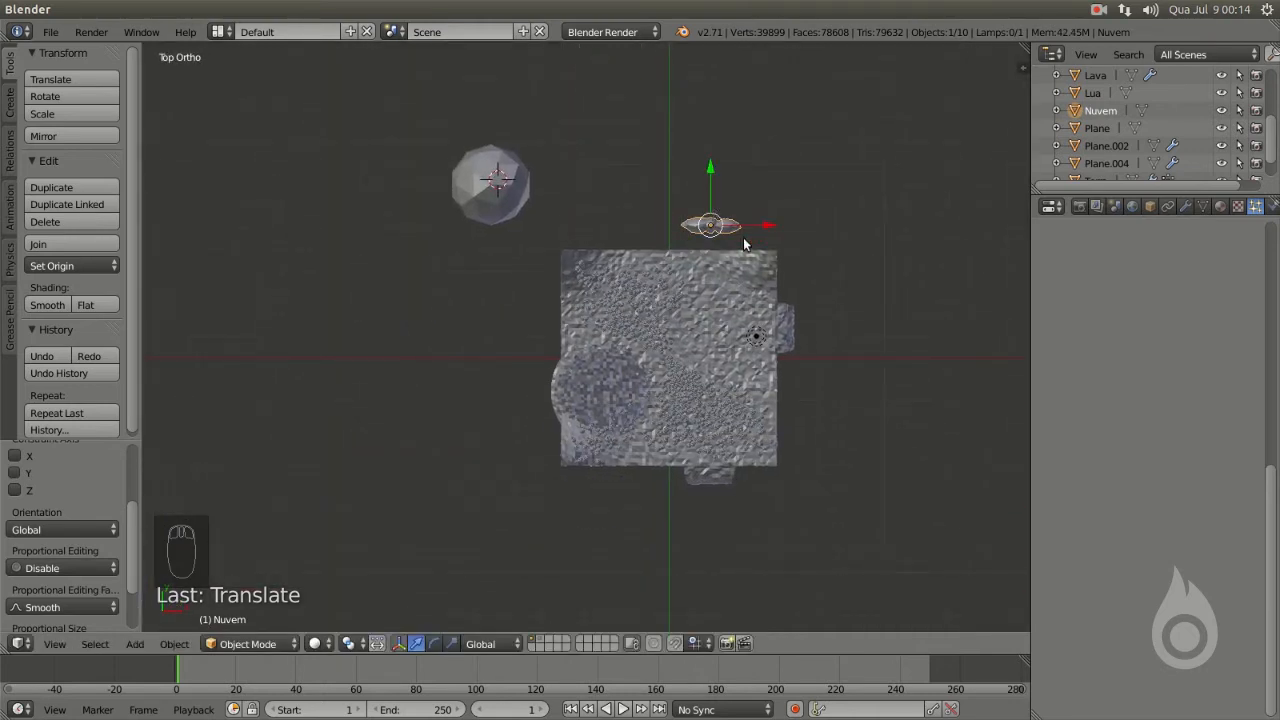
key("alt+d")
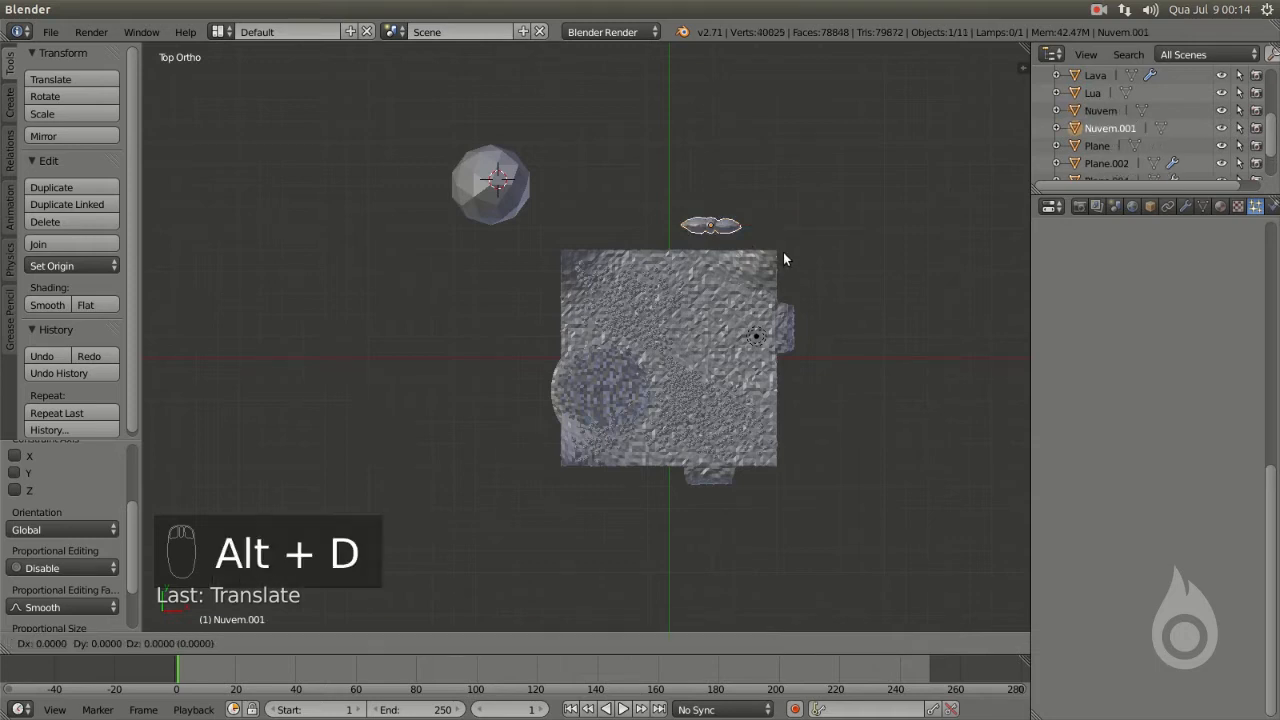
left_click(702, 252)
- Place two linked cloud duplicates along the island's negative X side, turned about 90 degrees and spaced about 2.83 apart in Y
key("alt+d")
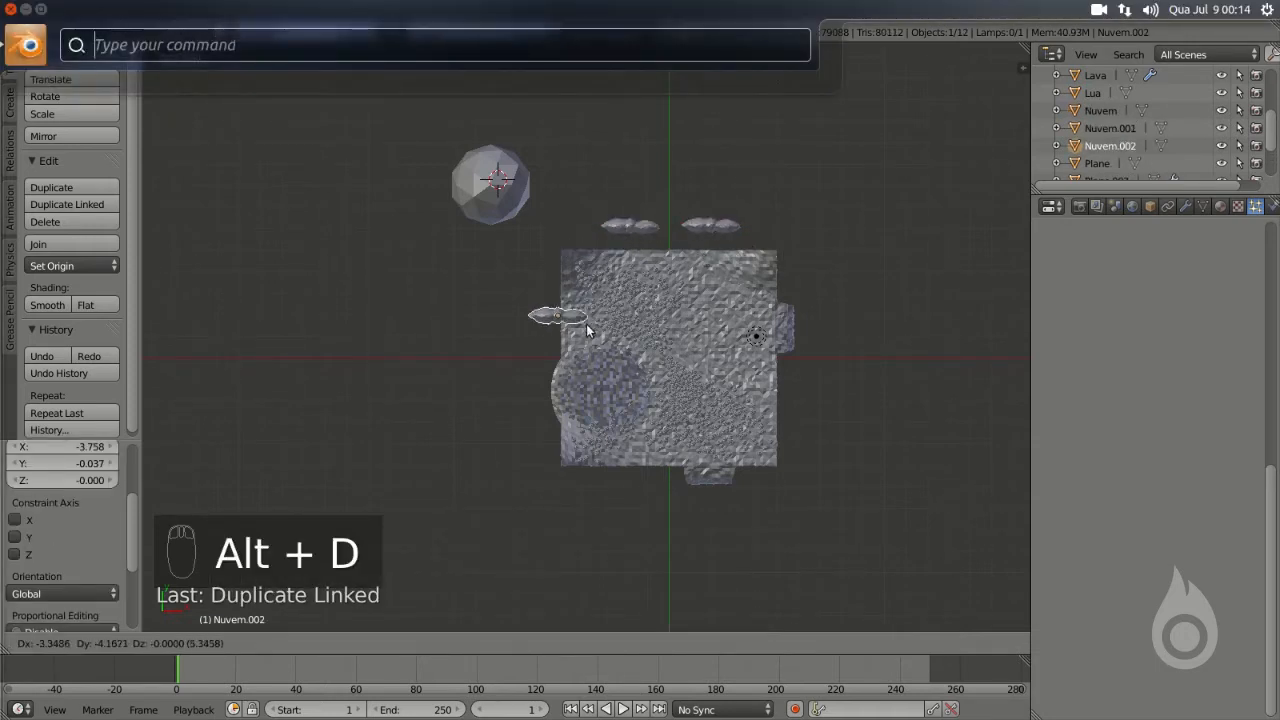
left_click(555, 366)
key("r")
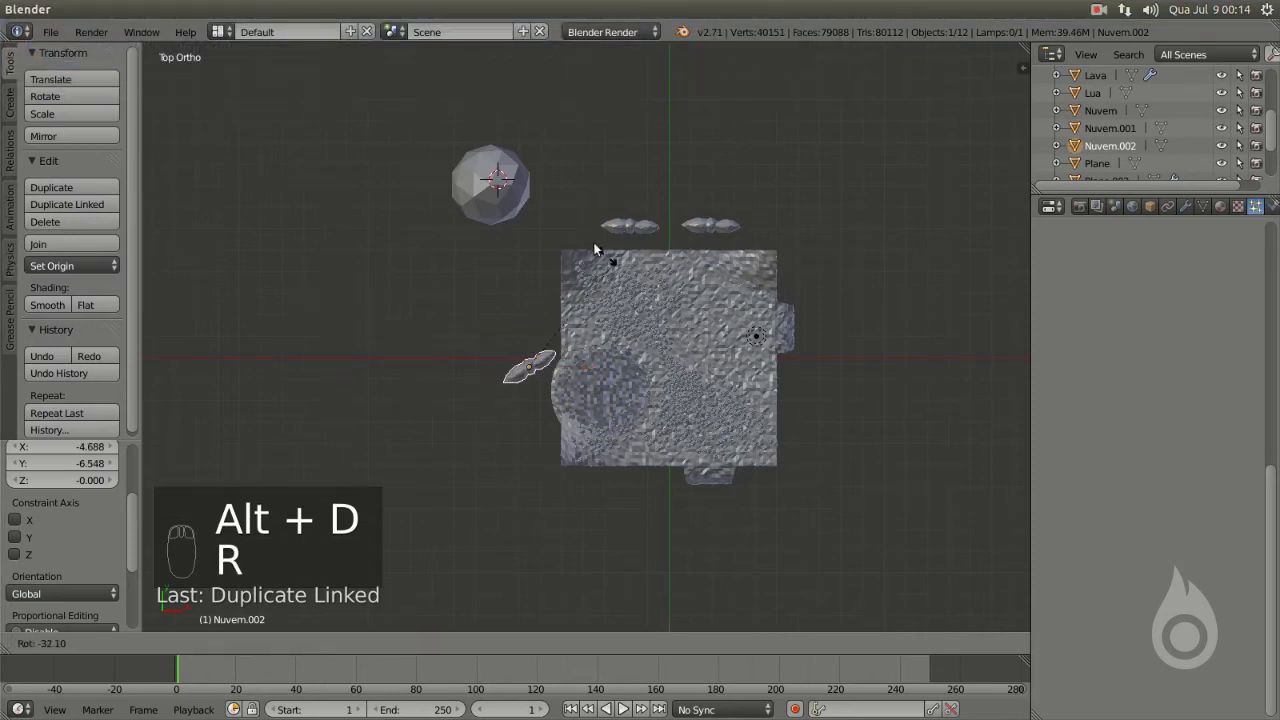
left_click(545, 350)
key("g")
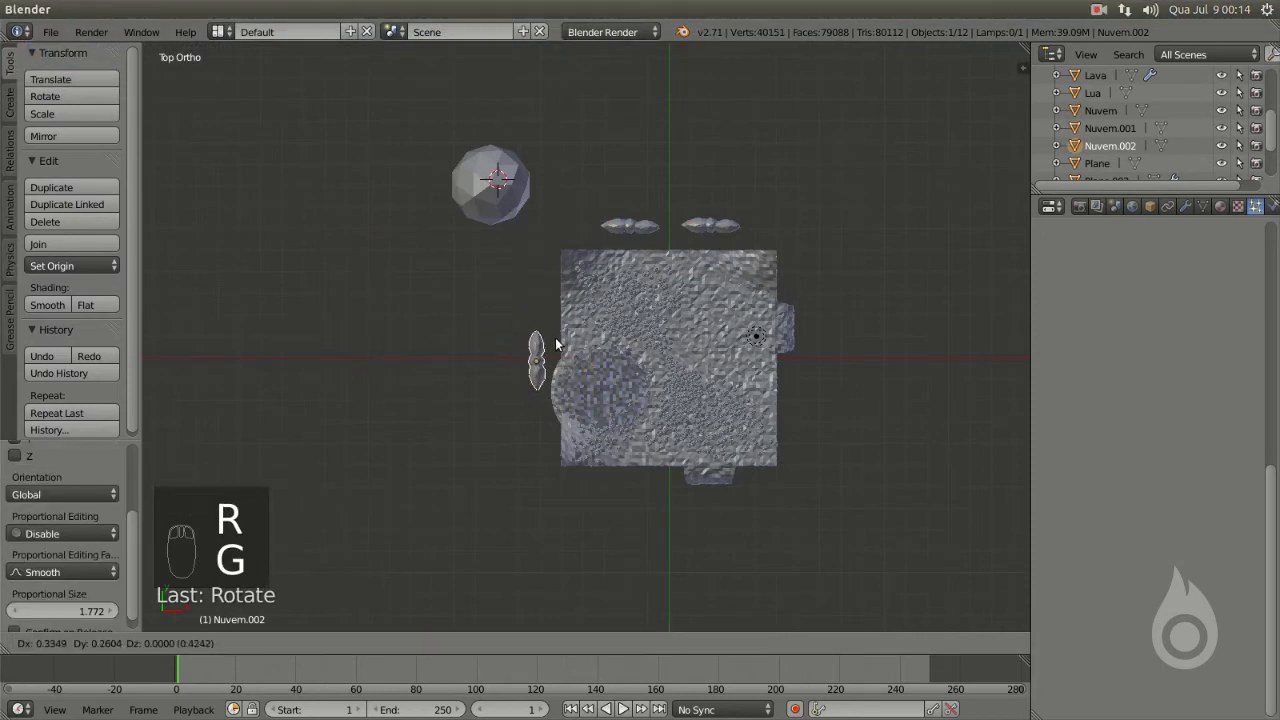
left_click(556, 346)
key("r")
left_click(622, 346)
key("alt+d")
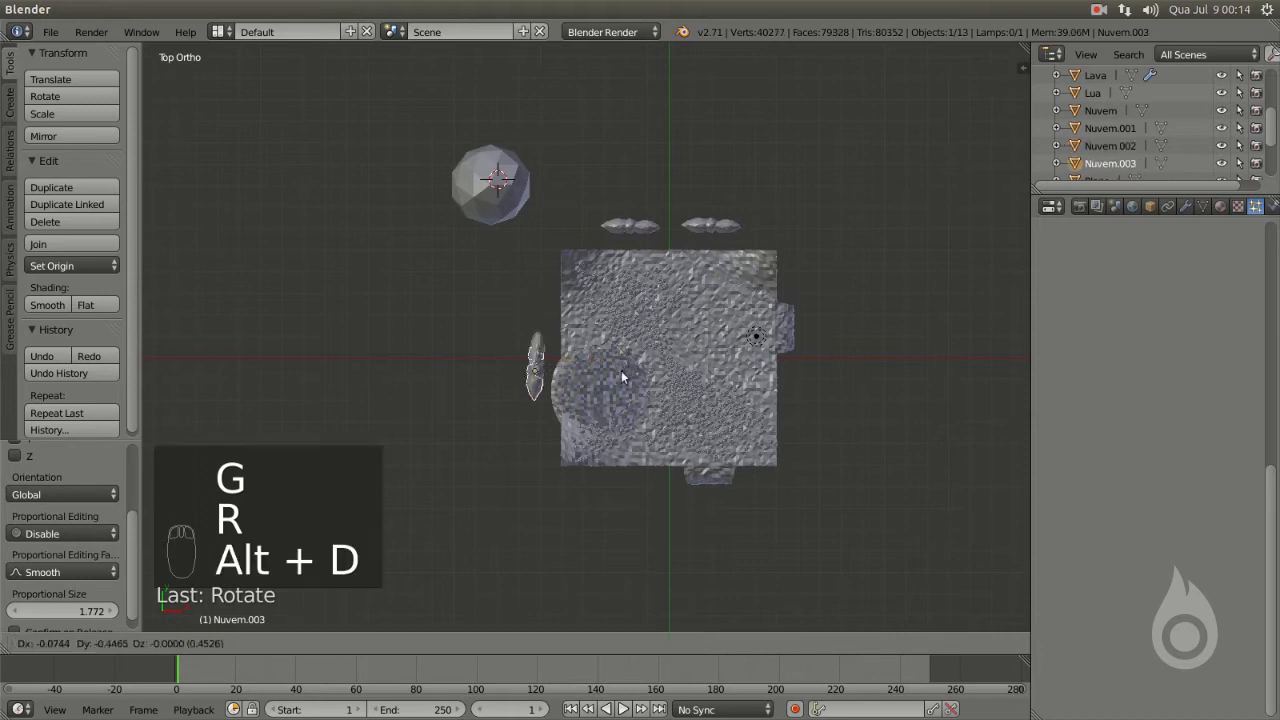
left_click(621, 401)
- Fine-tune the clouds in camera view, lowering one beside the volcano and repositioning the clouds behind the island
key("KP_0")
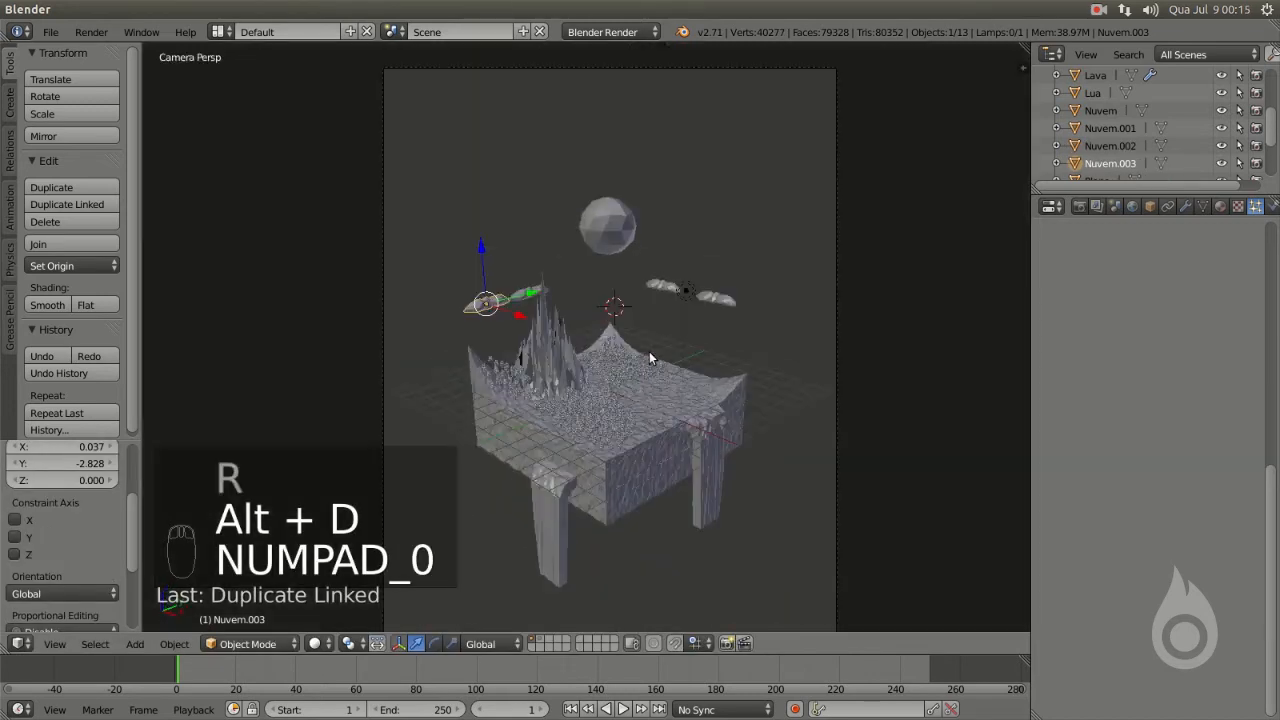
scroll(646, 350, "up", 2)
right_click(487, 266)
left_click_drag(490, 211, 489, 220)
right_click(705, 251)
left_click_drag(709, 206, 772, 241)
left_click_drag(748, 284, 752, 278)
right_click(790, 275)
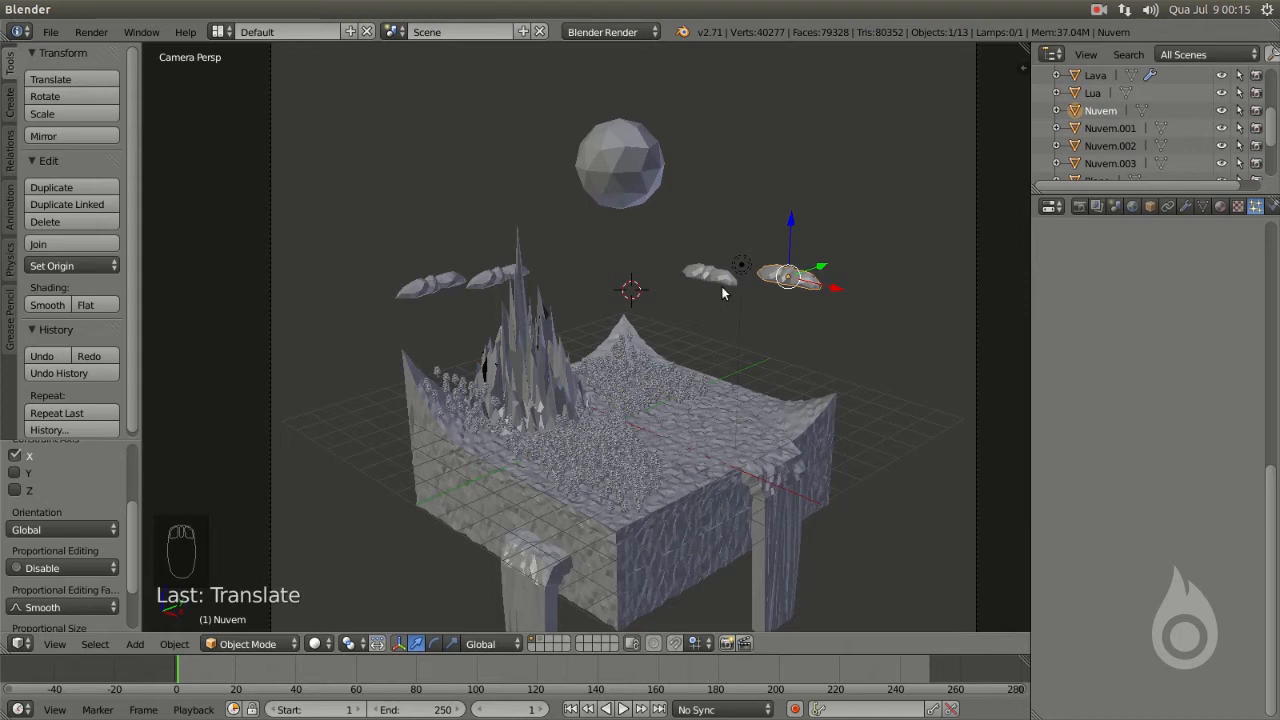
- Place the 3D cursor in top view beyond the moon, opposite the camera, at about X -19.9, Y 19.5
scroll(721, 286, "down", 4)
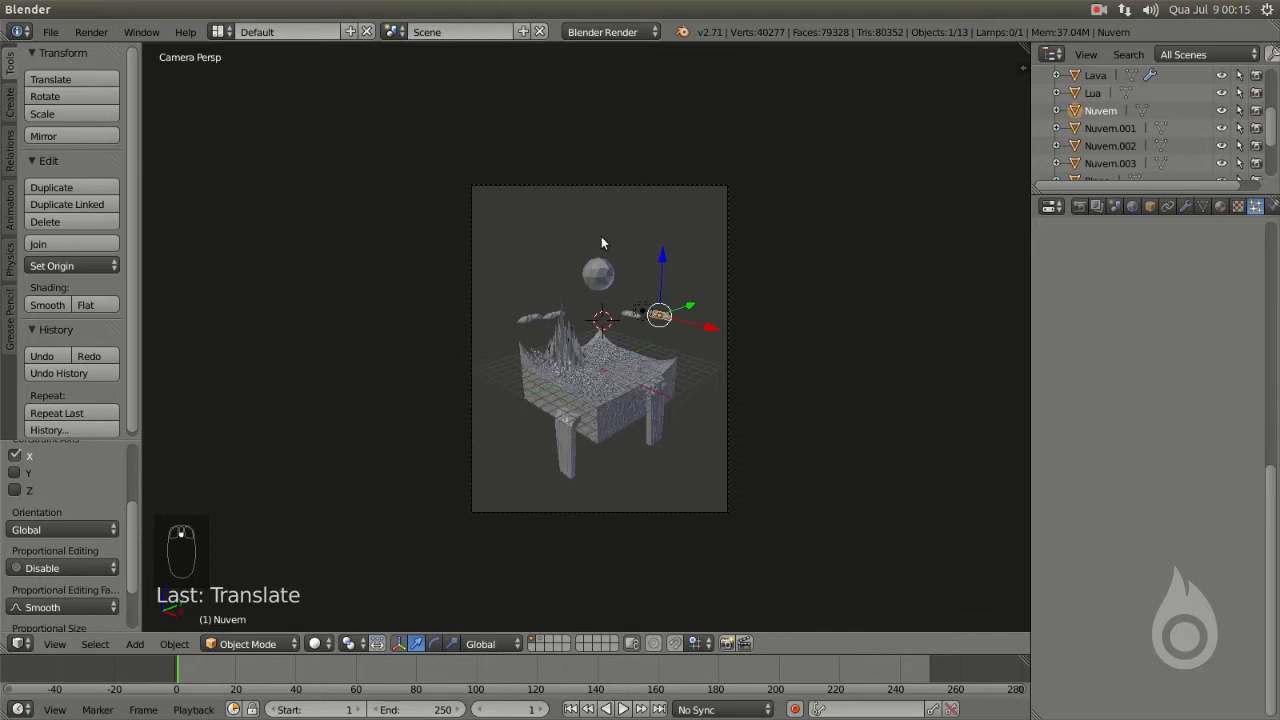
scroll(628, 298, "up", 2)
left_click(604, 309)
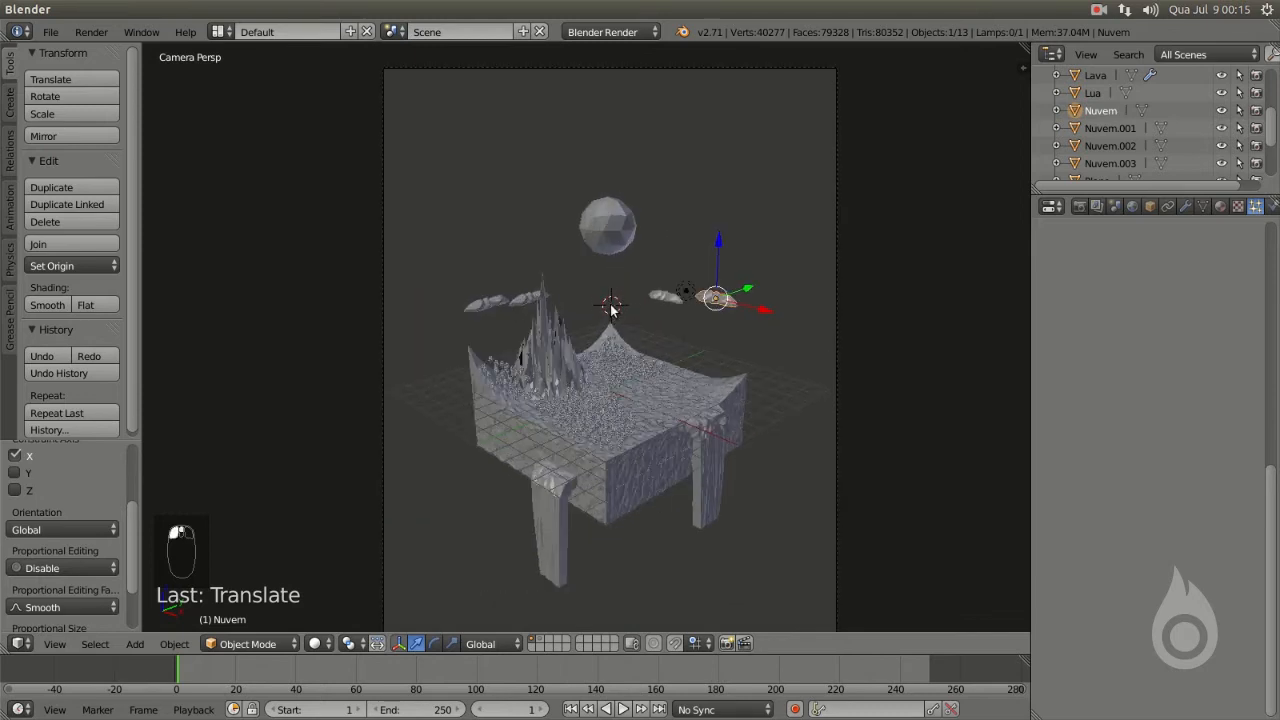
key("KP_7")
scroll(581, 252, "down", 3)
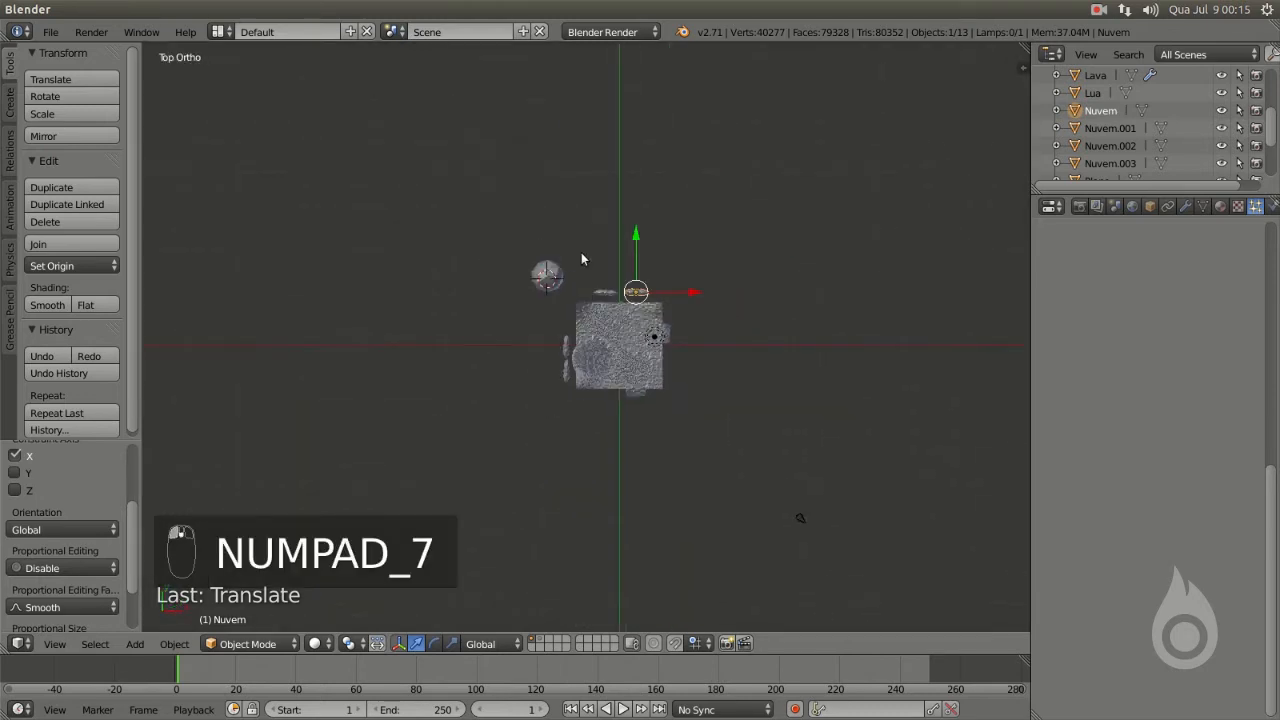
left_click(480, 247)
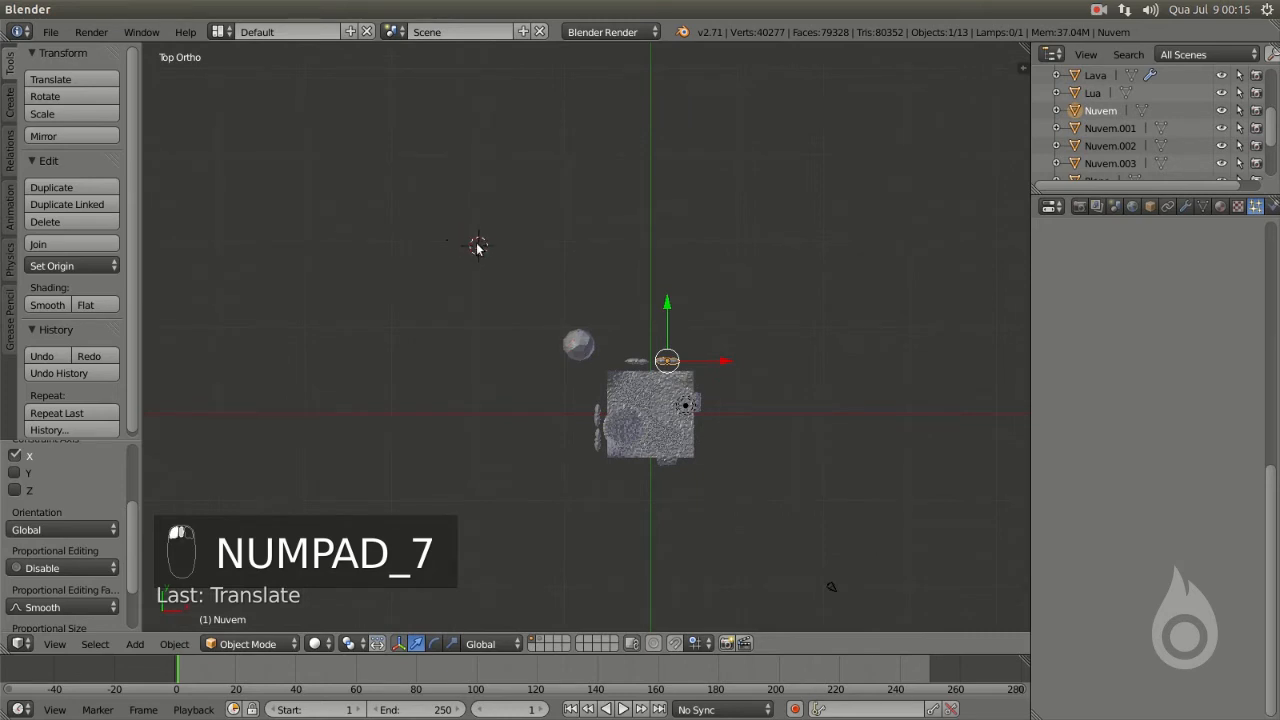
scroll(723, 471, "down", 3)
scroll(676, 447, "up", 2)
mouse_move(789, 545)
left_mouse_down()
mouse_move(502, 264)
mouse_move(510, 278)
left_mouse_up()
mouse_move(527, 301)
right_mouse_down()
mouse_move(806, 549)
mouse_move(526, 323)
mouse_move(770, 530)
right_mouse_up()
key("d")
key("d")
key("d")
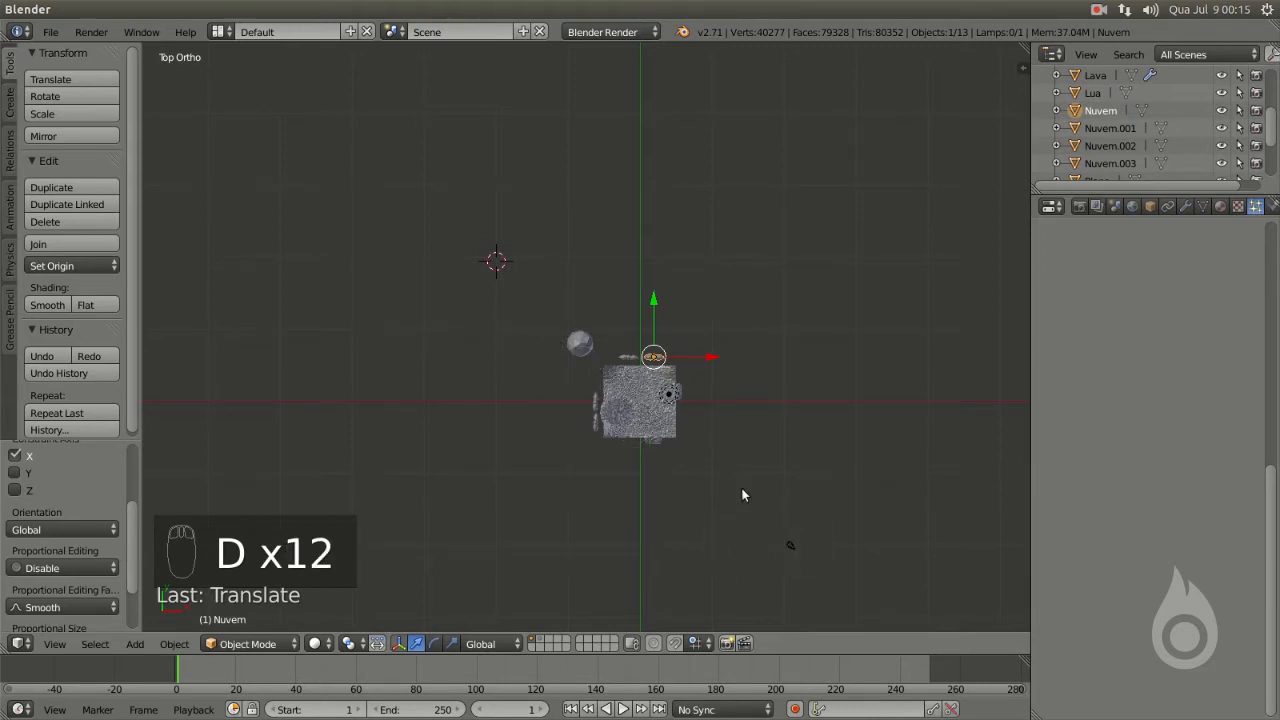
- Add a plane mesh at the 3D cursor behind the moon
scroll(511, 283, "up", 1)
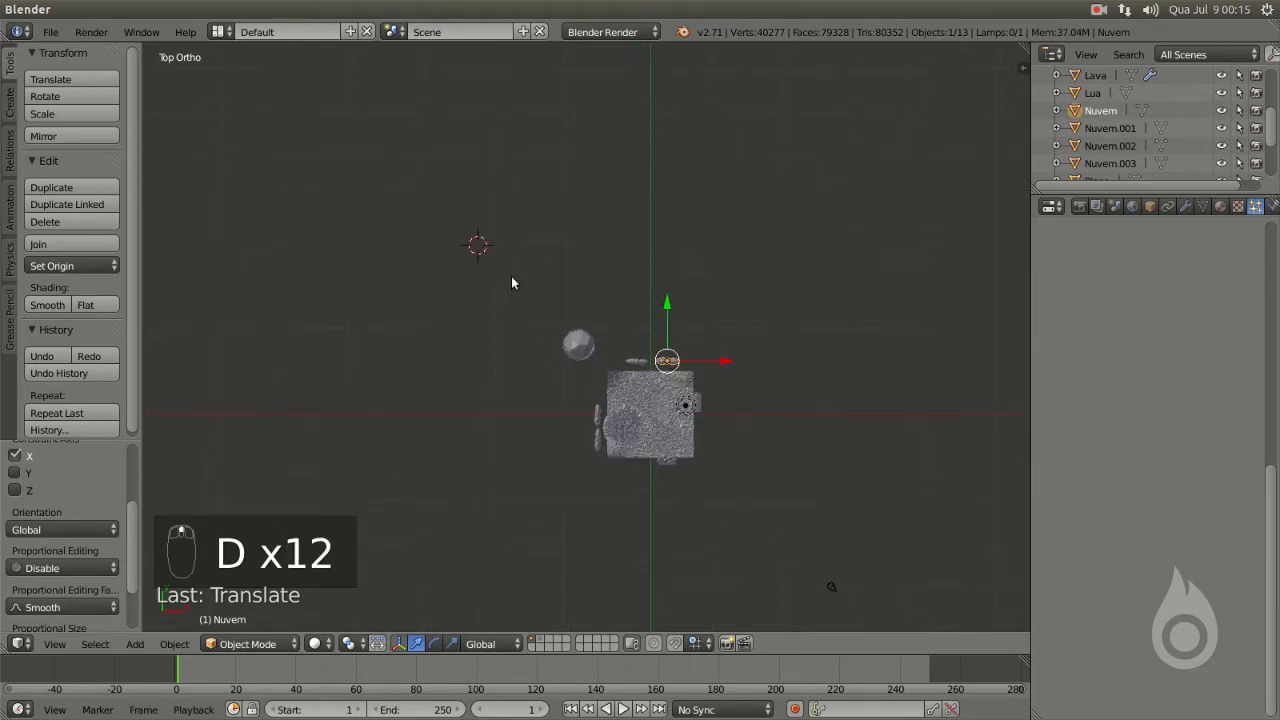
scroll(511, 283, "up", 1)
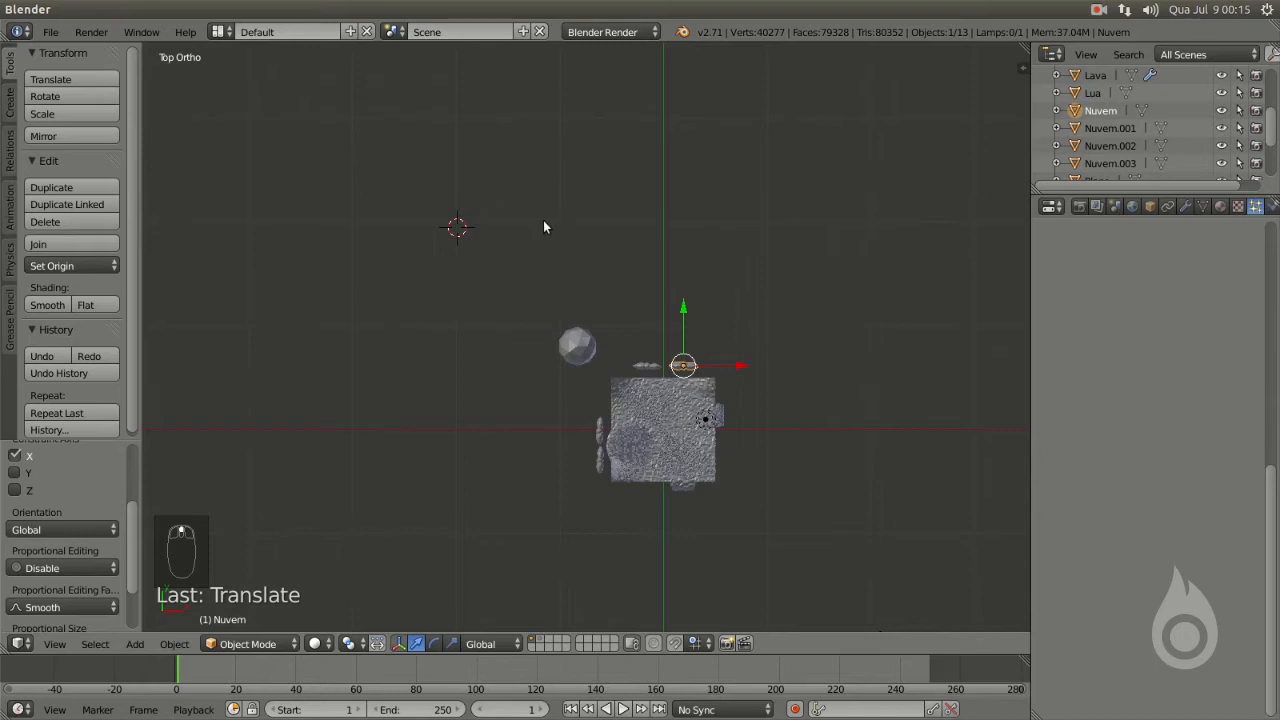
key("shift+a")
mouse_move(739, 150)
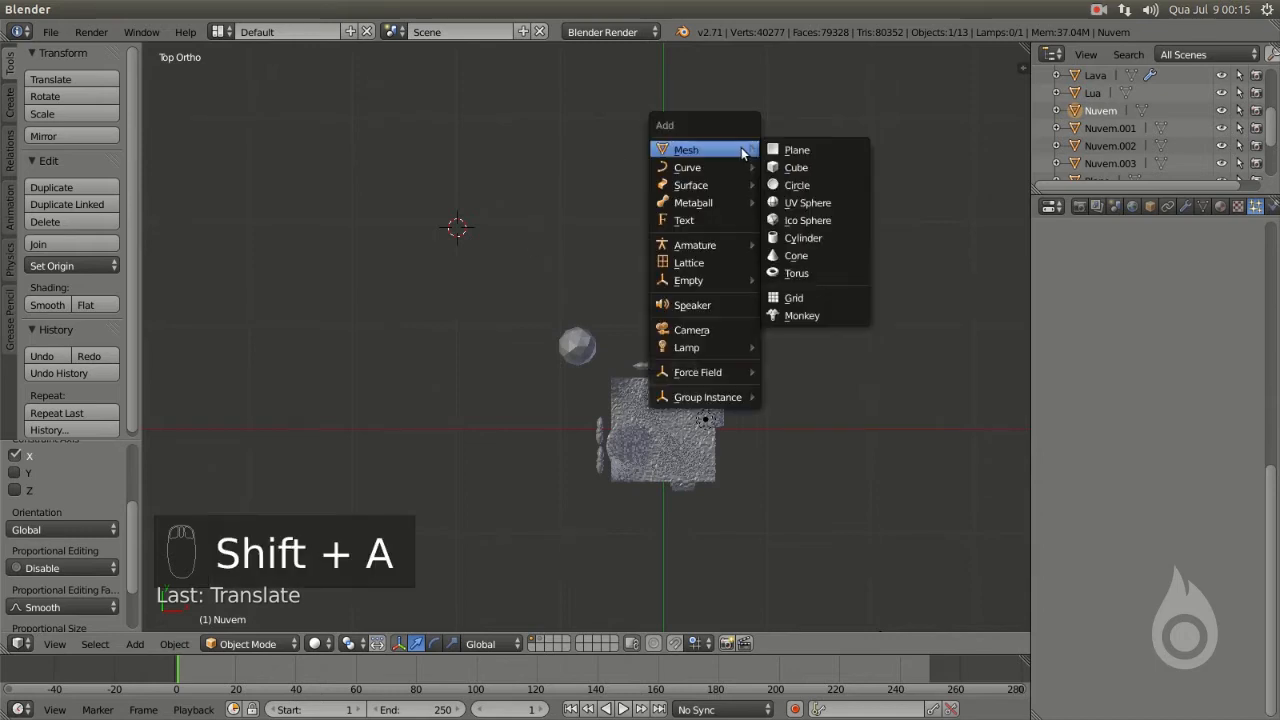
left_click(809, 152)
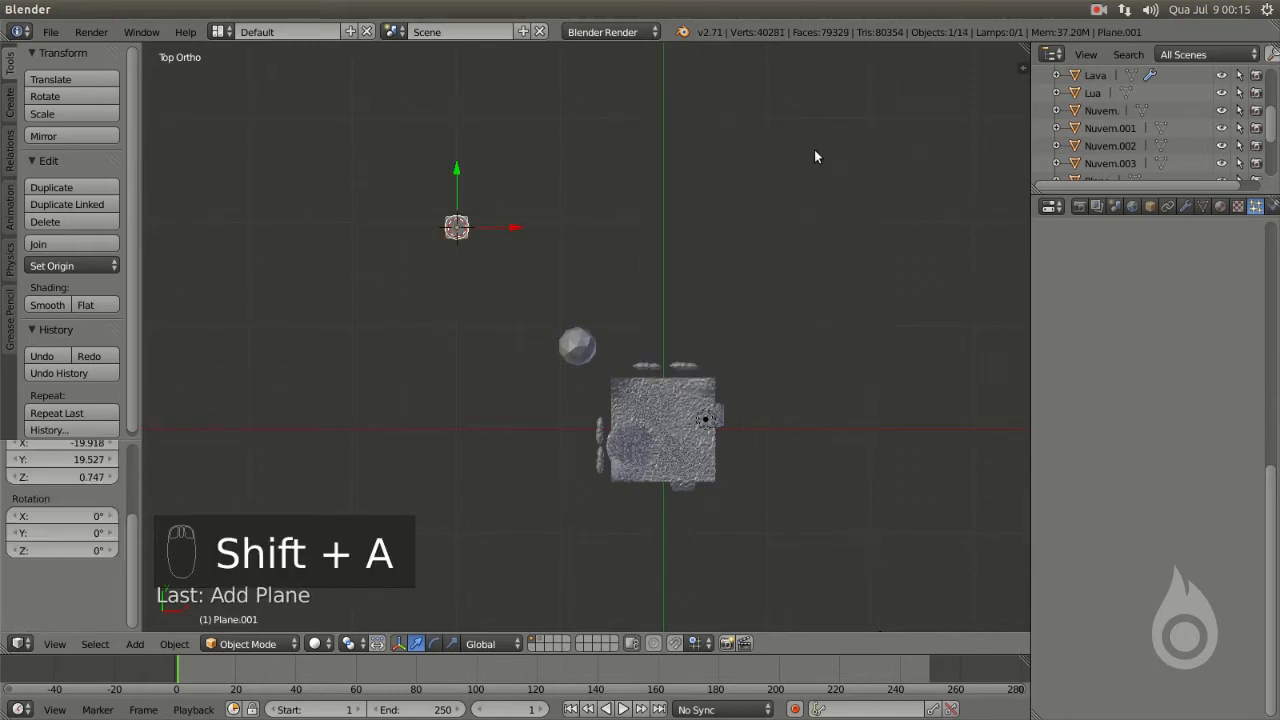
- Rotate the new plane freely in camera view until it stands upright facing the camera
key("KP_0")
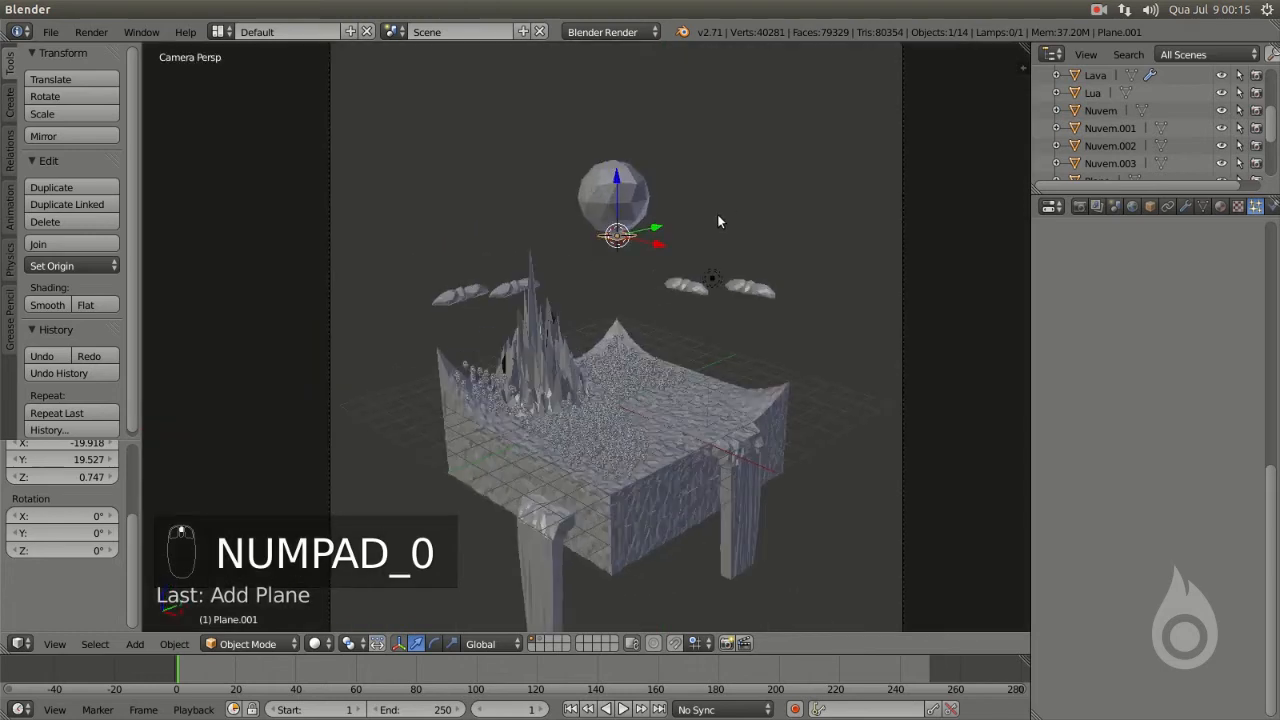
scroll(717, 221, "up", 4)
scroll(654, 229, "down", 1)
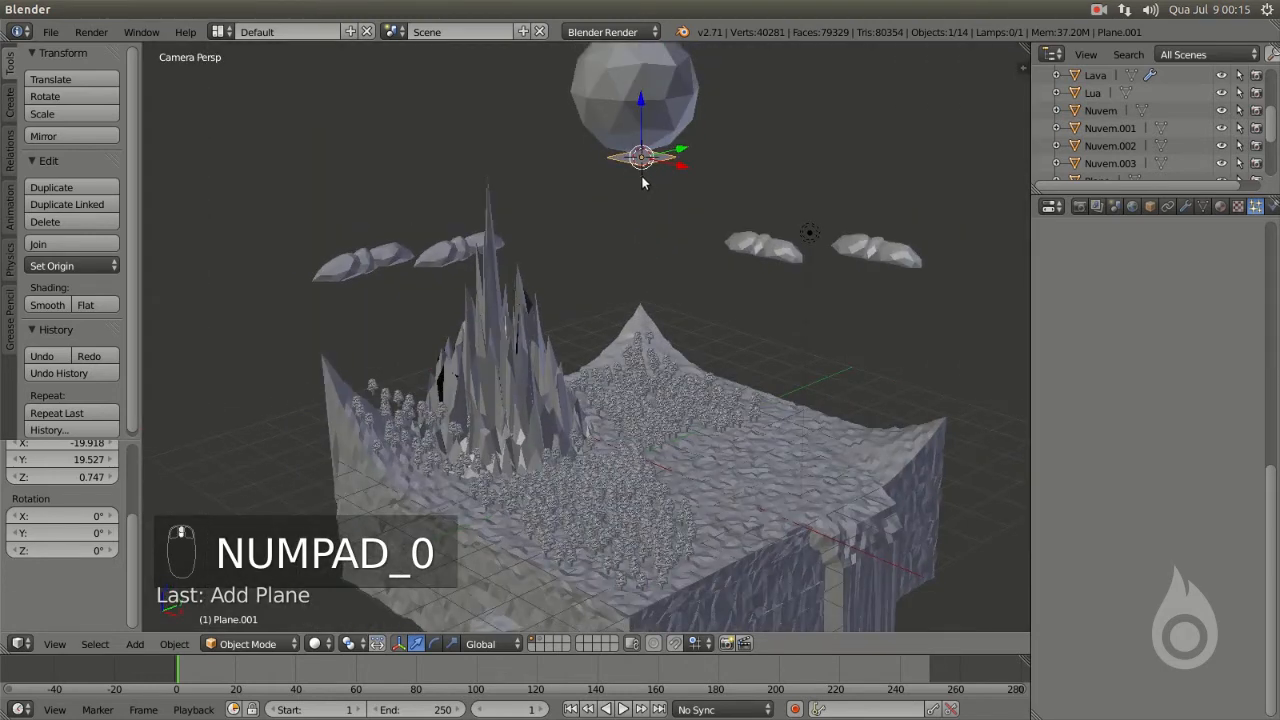
key("r")
key("r")
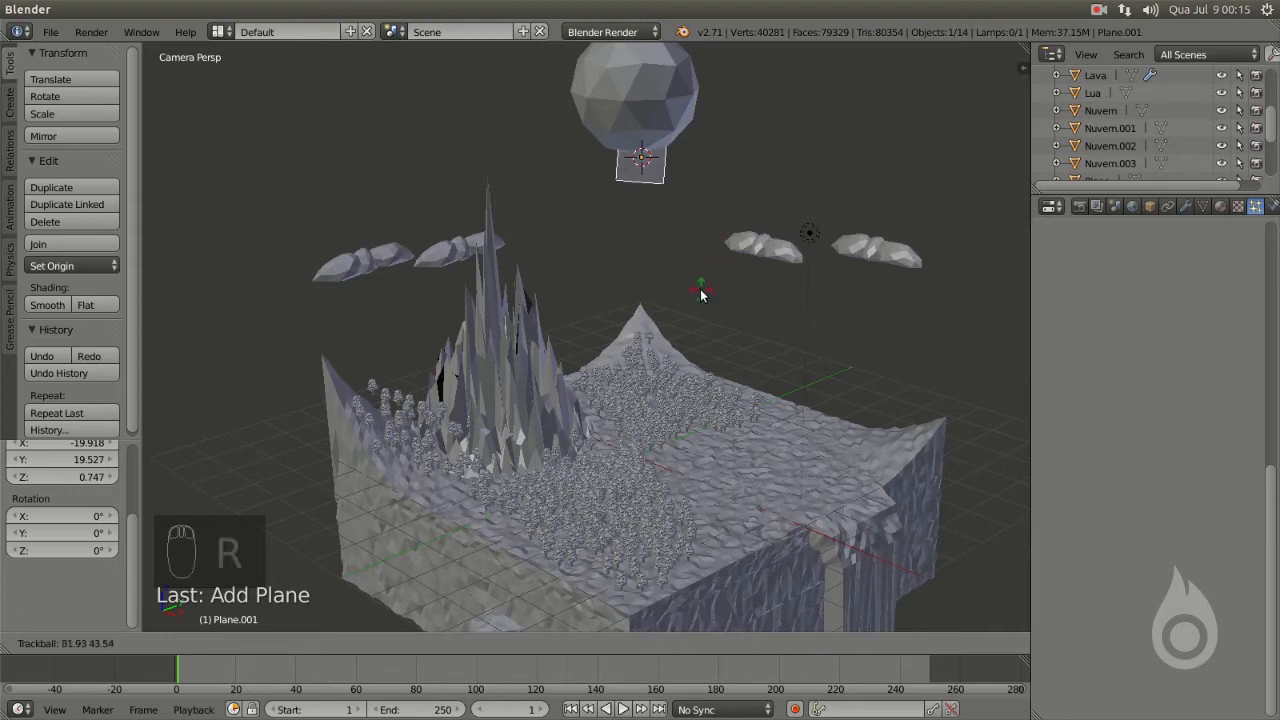
left_click(710, 289)
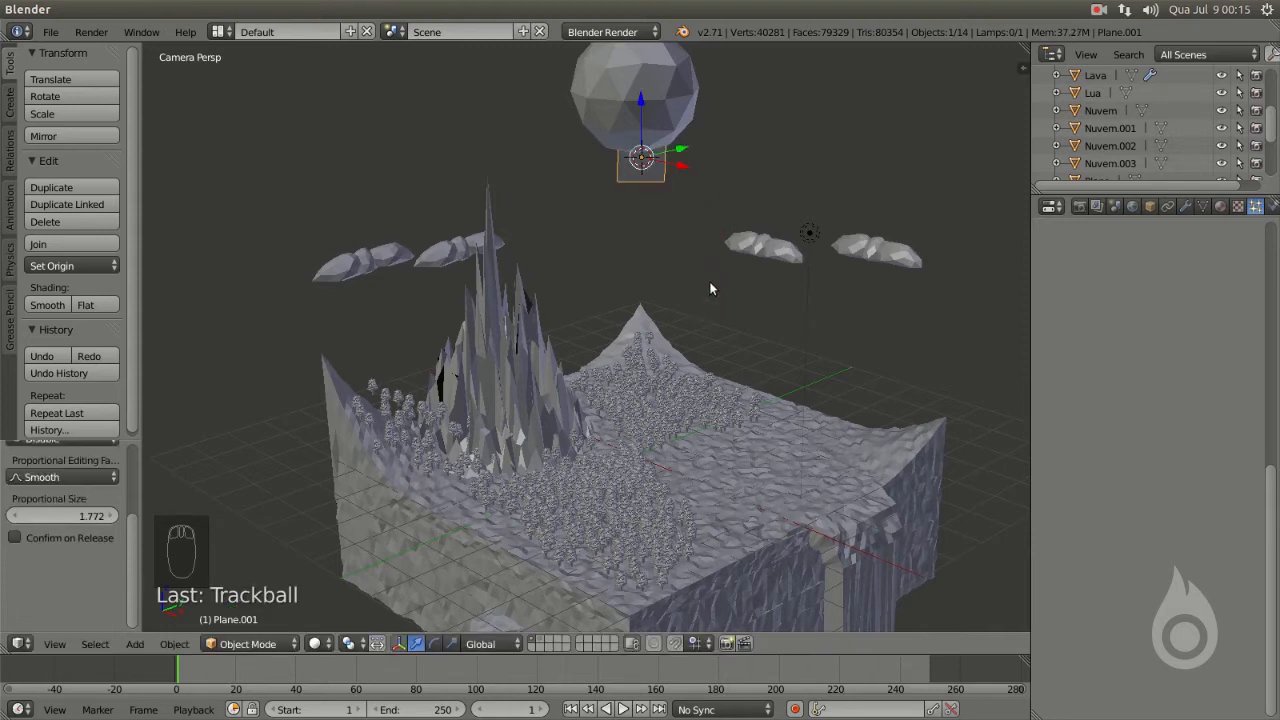
- Scale the plane's mesh up in Edit Mode until it covers most of the camera frame as a backdrop
scroll(670, 238, "down", 3)
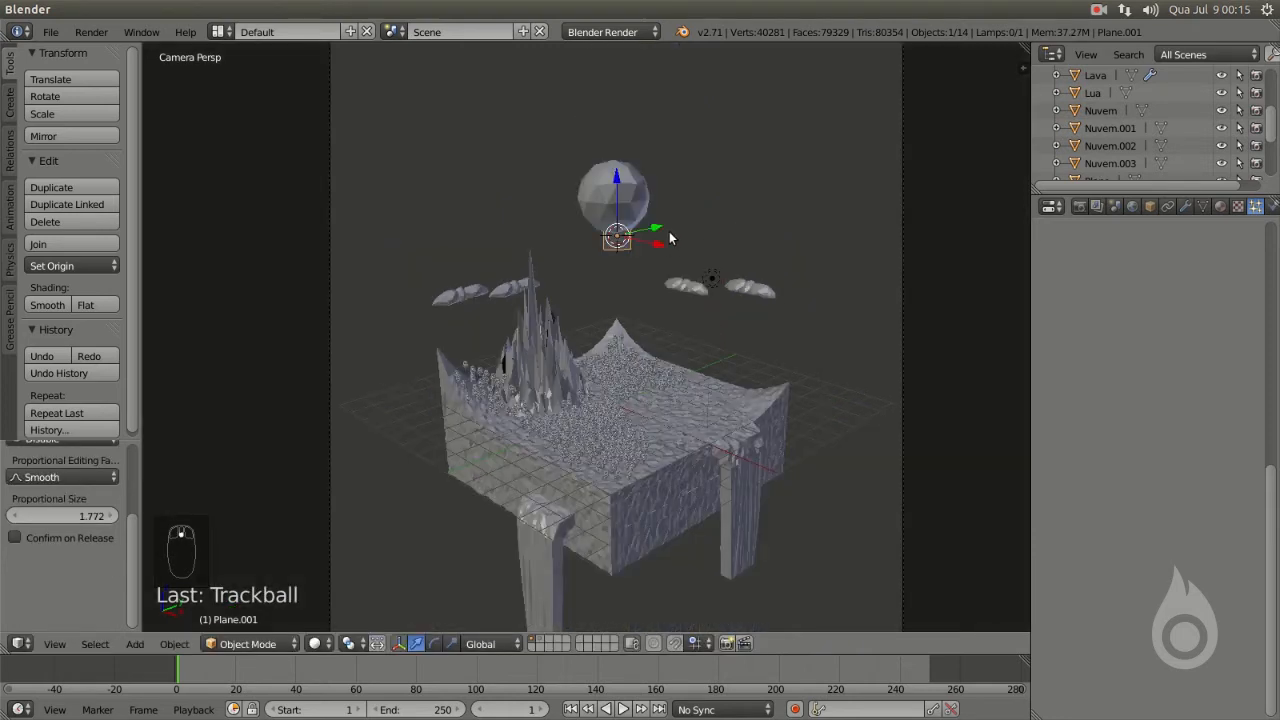
scroll(670, 238, "down", 2)
key("Tab")
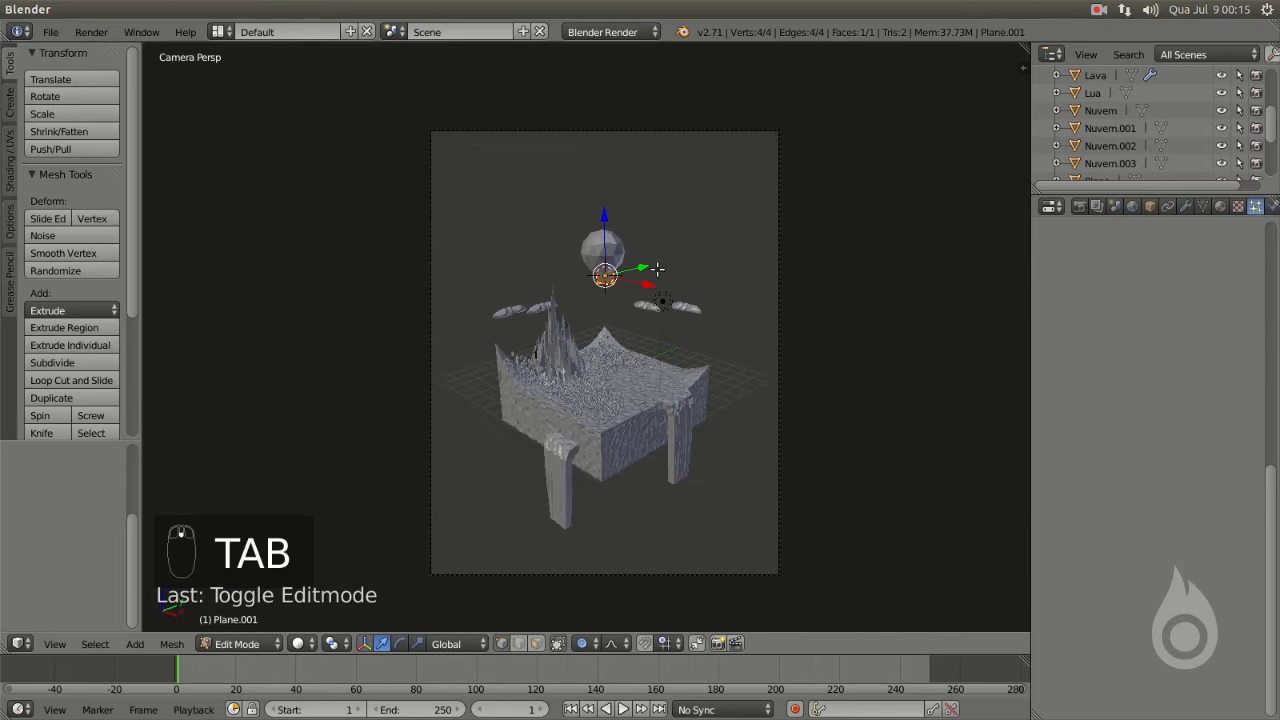
key("s")
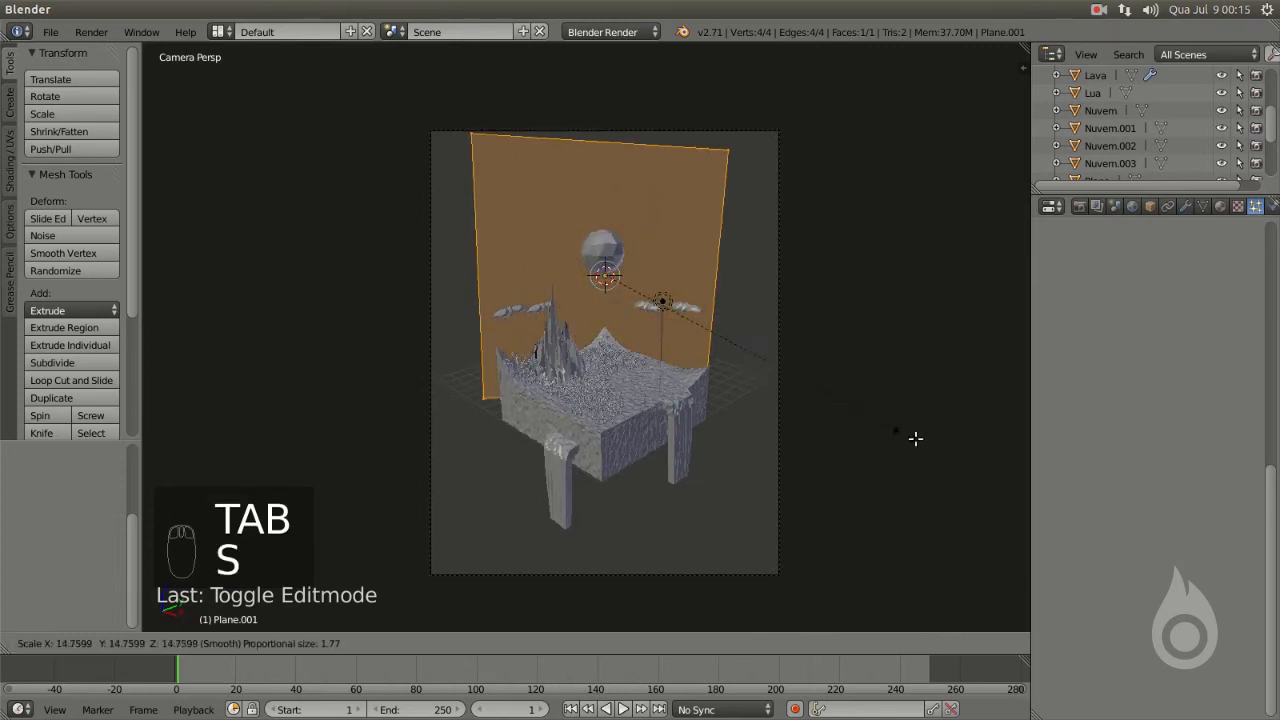
left_click(987, 457)
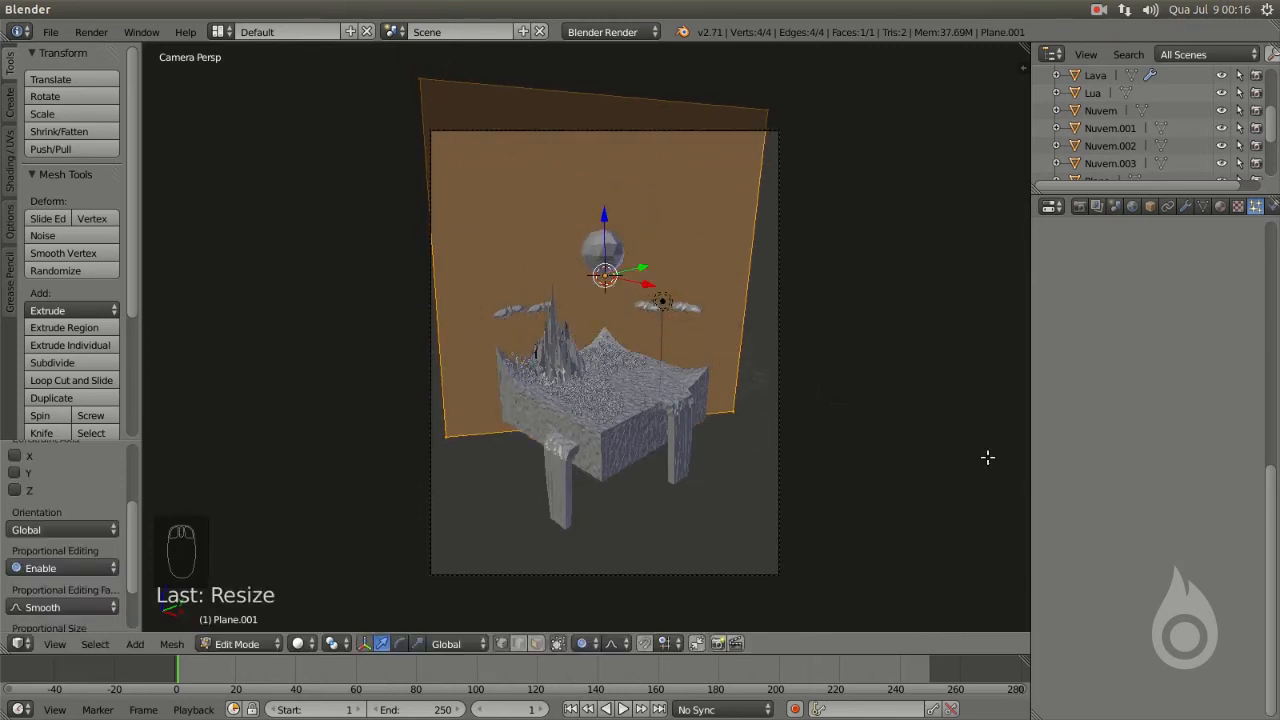
- Move the backdrop plane's two lower vertices down and outward beyond the lower corners of the camera frame
right_click(731, 409)
key("g")
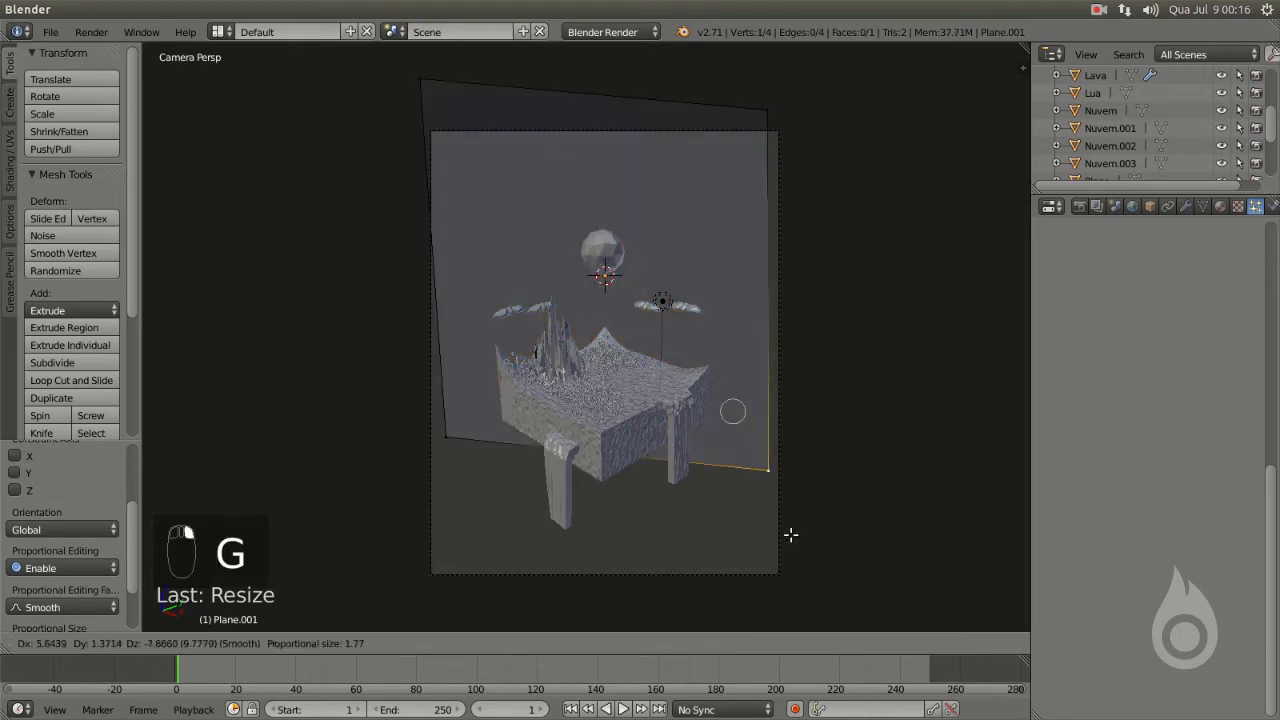
left_click(809, 586)
key("g")
right_click(443, 437)
right_click(445, 437)
key("g")
left_click(420, 588)
- Move the backdrop plane's two upper vertices to just outside the upper corners of the camera frame
right_click(425, 92)
key("g")
left_click(449, 162)
key("g")
left_click(778, 118)
right_click(778, 118)
key("g")
left_click(795, 127)
- Fine-tune the backdrop's lower vertices around the camera frame, leave Edit Mode and check the plane from another angle
right_click(795, 545)
key("g")
left_click(786, 586)
right_click(423, 583)
key("g")
left_click(433, 540)
key("Tab")
middle_click_drag(434, 543, 461, 301)
key("KP_0")
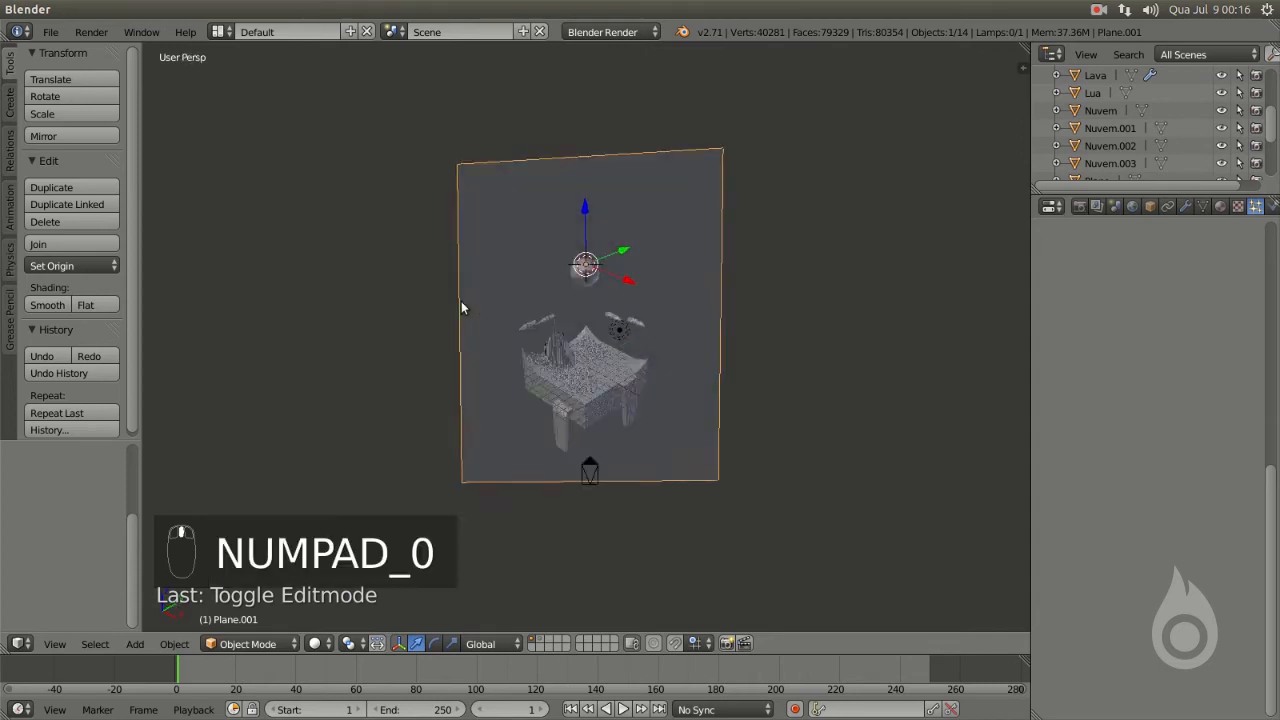
- Rename the backdrop object Plane.001 as Fundo
scroll(670, 347, "up", 4)
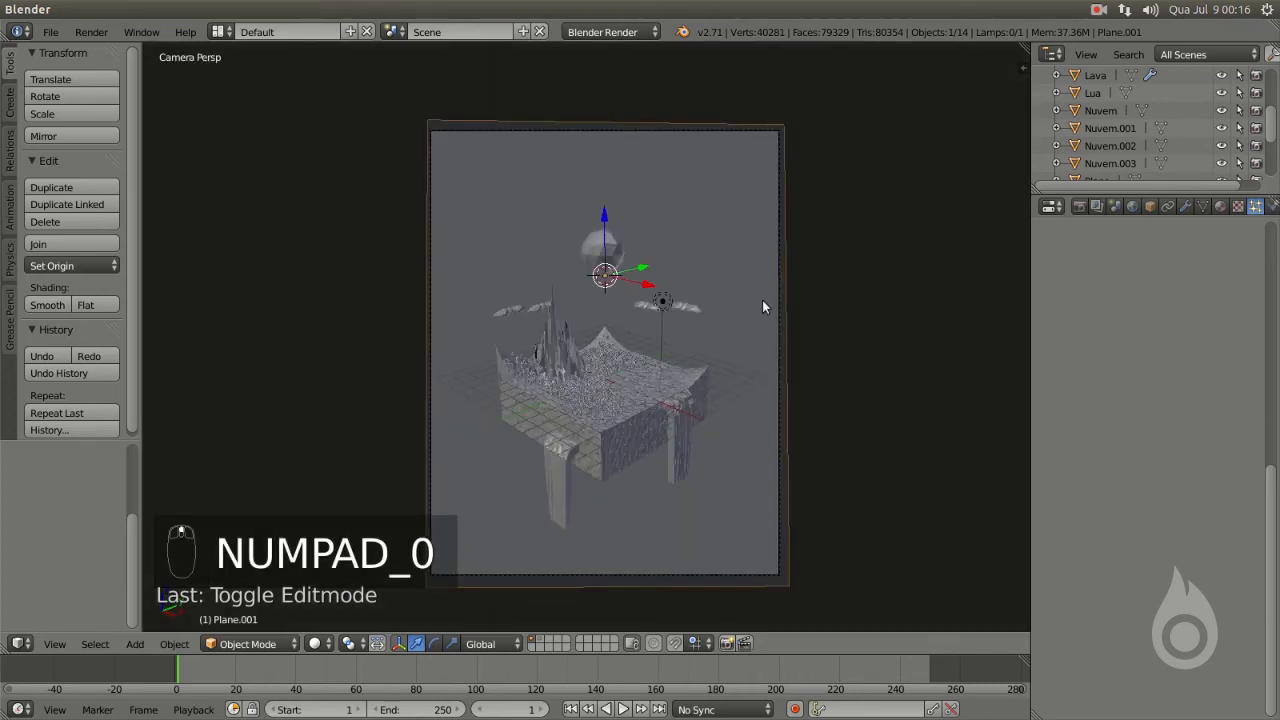
scroll(1151, 127, "down", 3)
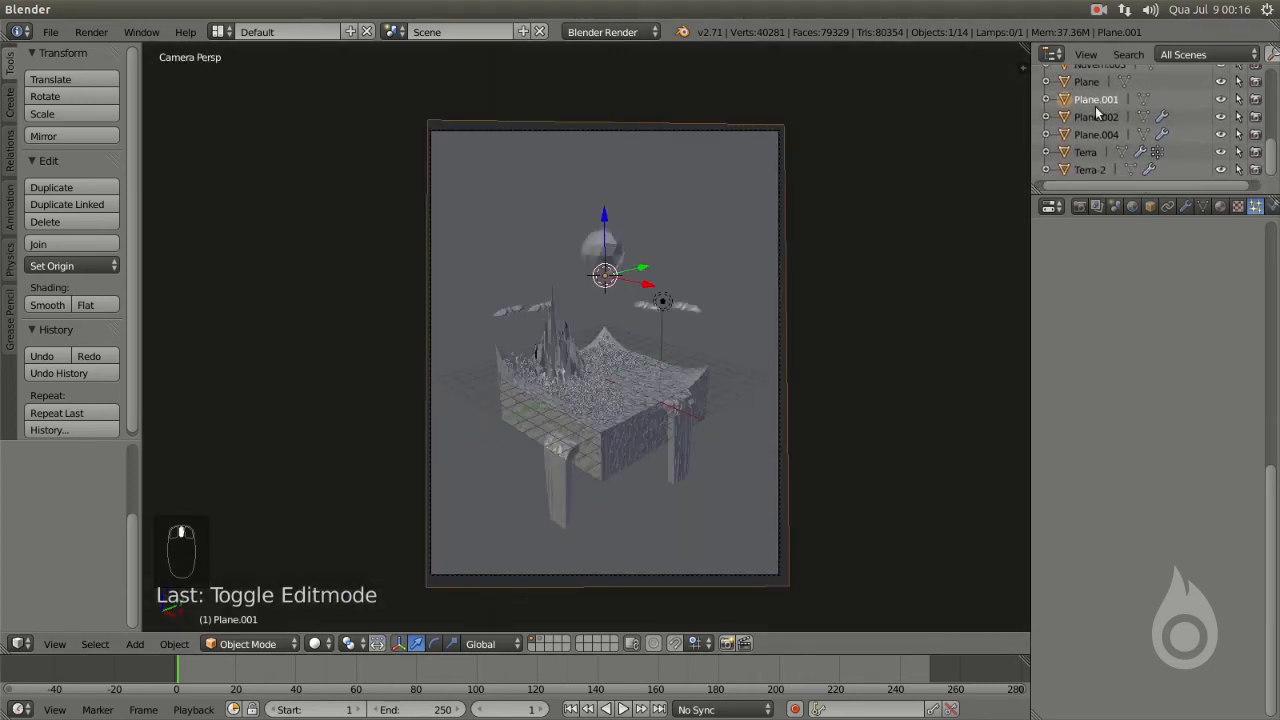
double_click(1097, 100)
key("BackSpace")
type("Fund")
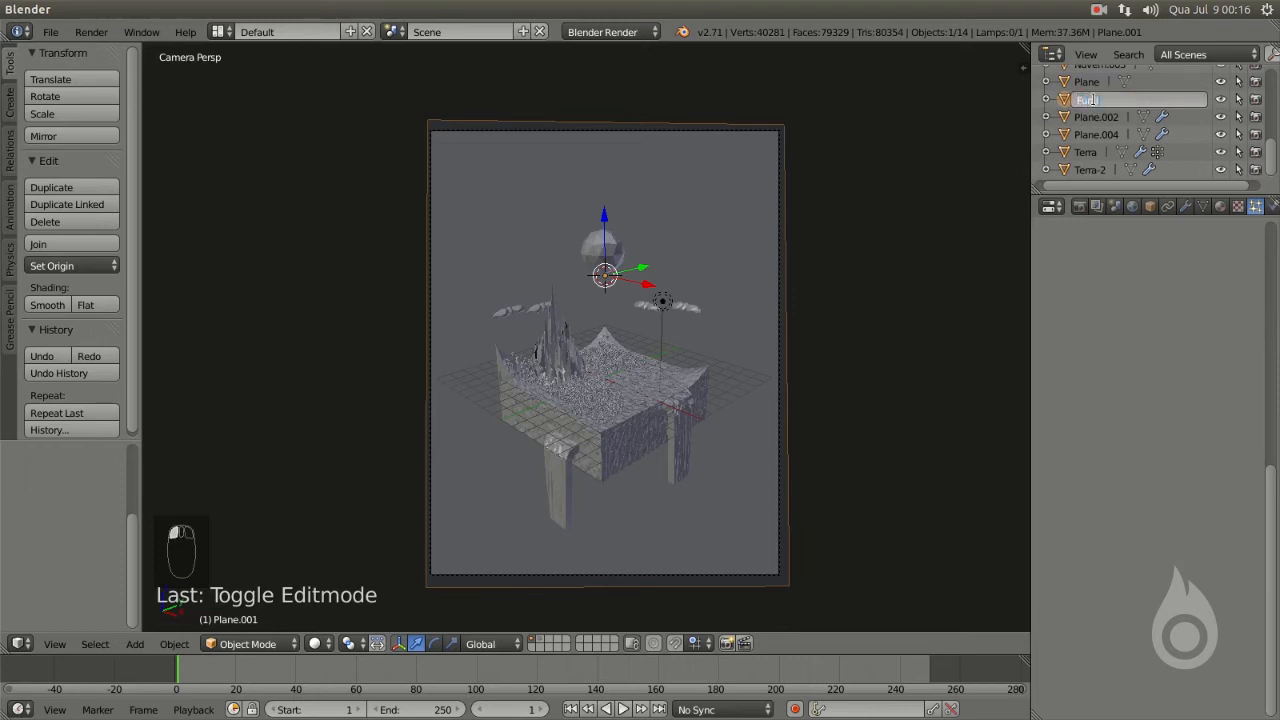
type("o")
key("Return")
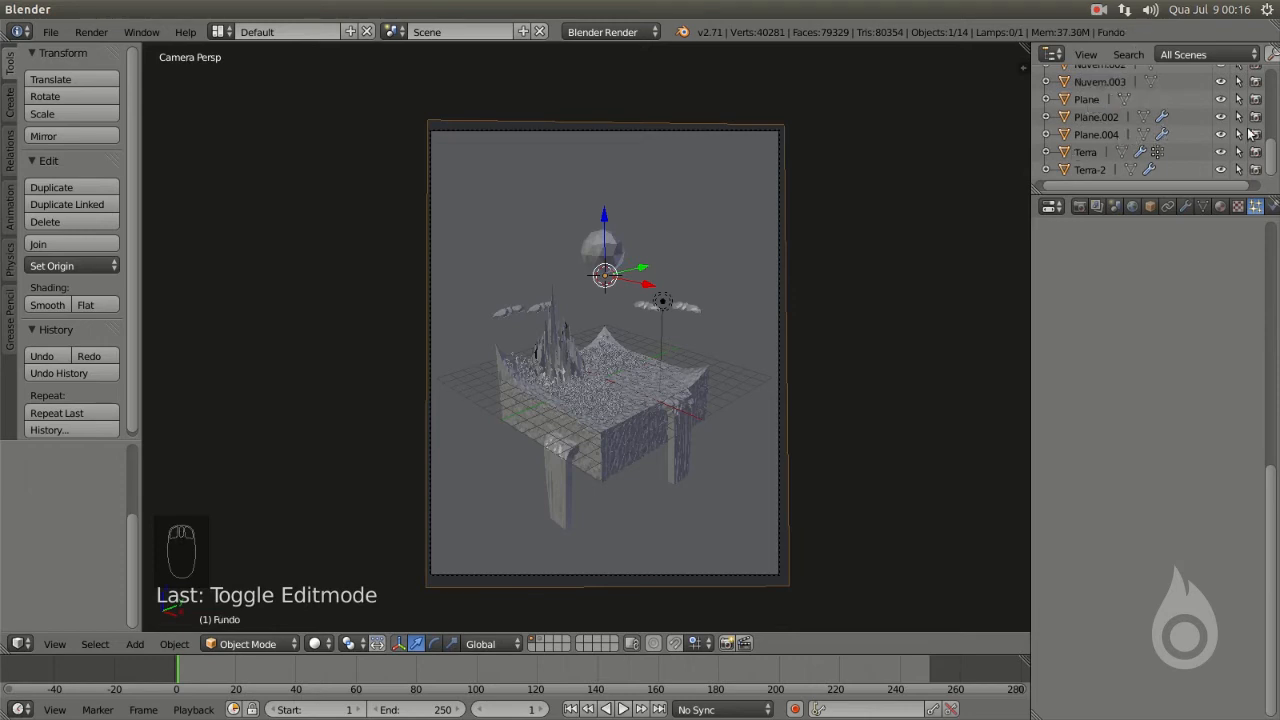
- Add a new particle system to Fundo and set its type to Hair
left_click_drag(1270, 152, 1265, 105)
scroll(1143, 146, "down", 5)
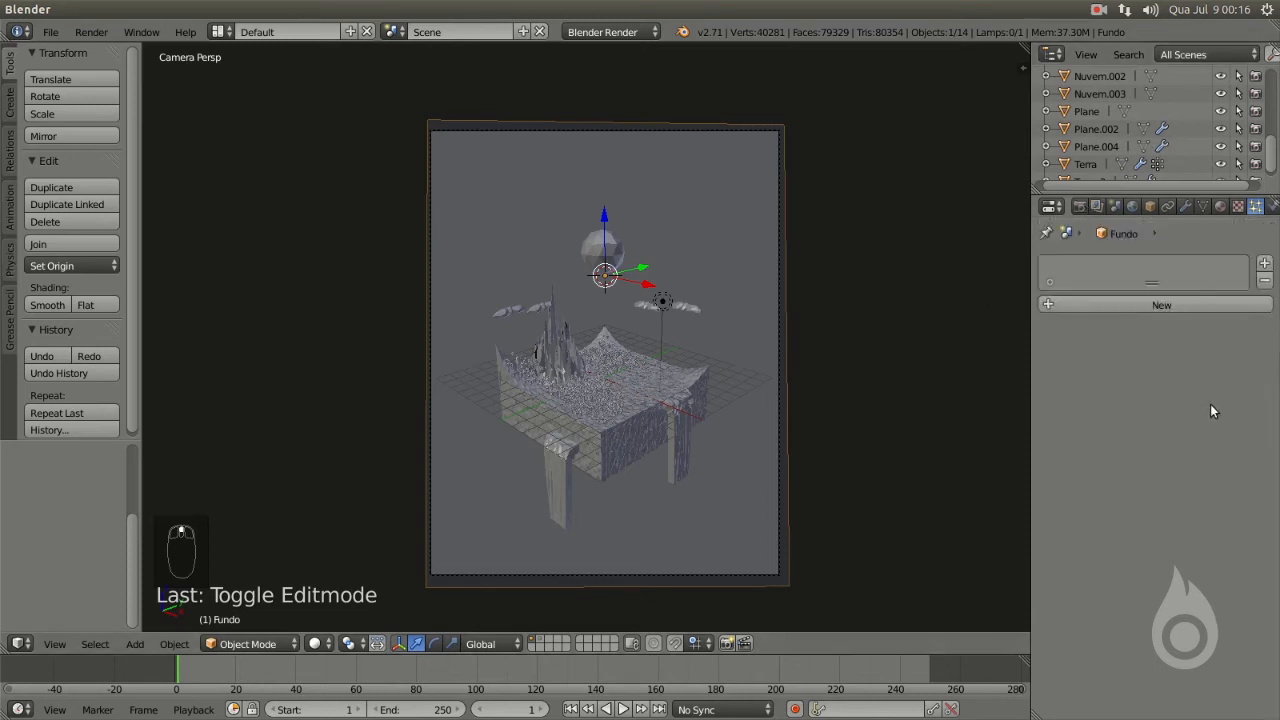
left_click(1157, 304)
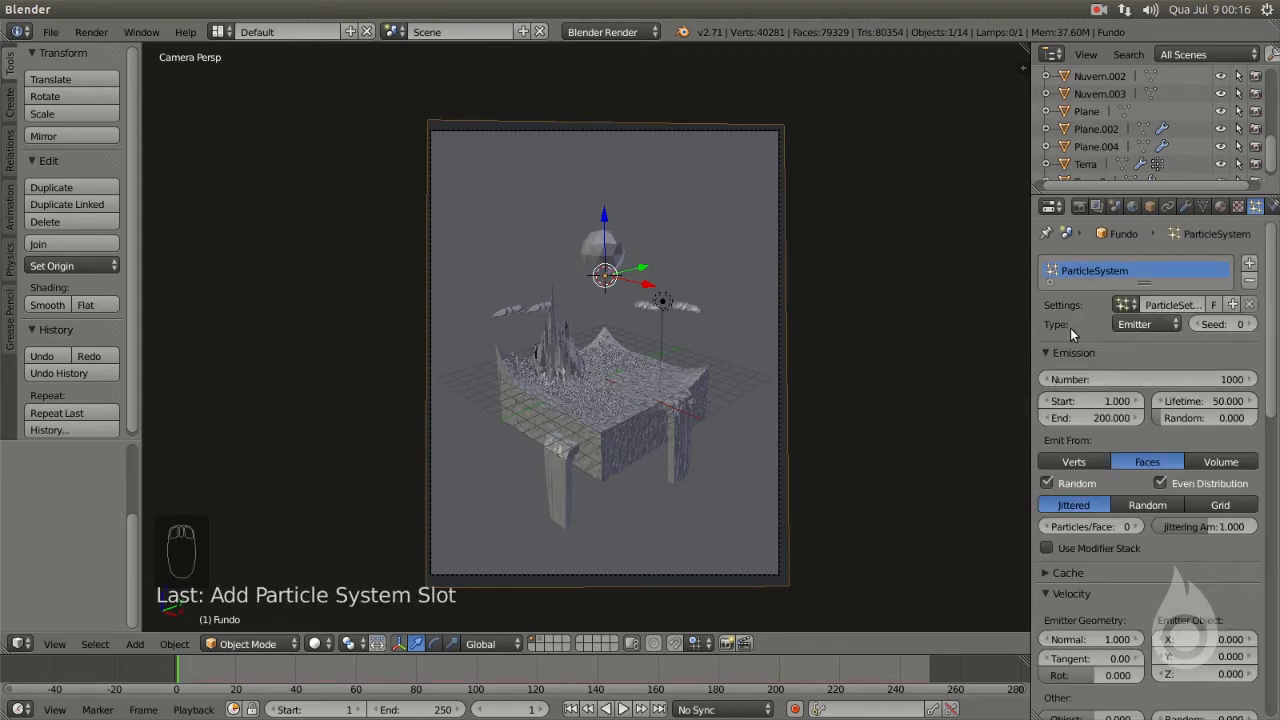
left_click(1141, 325)
left_click(1141, 289)
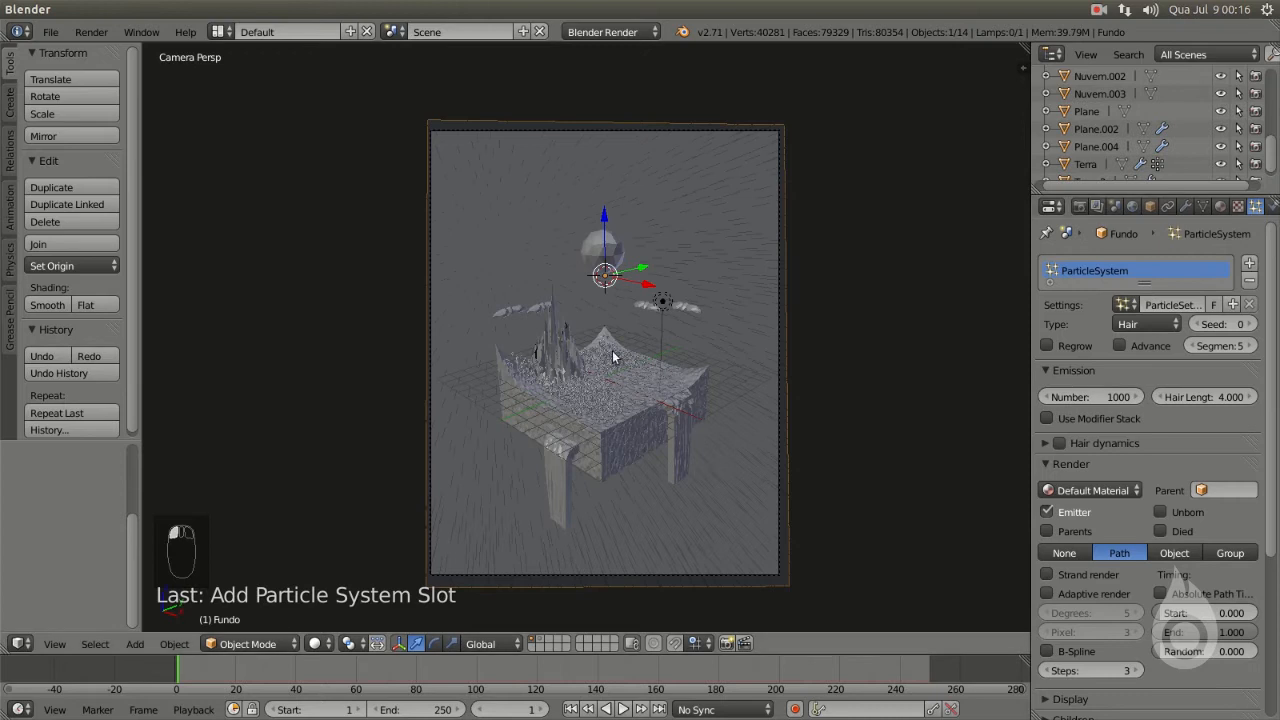
- Render Fundo's particles as Object, using Lua as the duplicated object
scroll(581, 337, "up", 2)
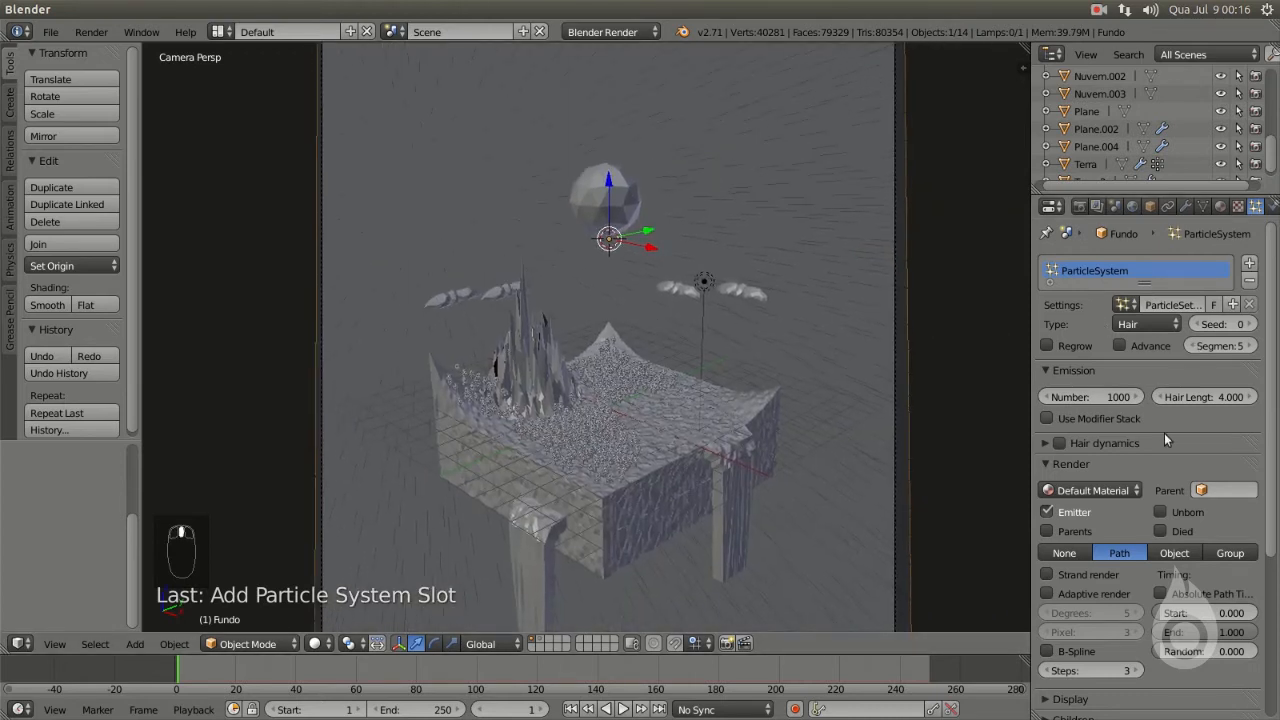
scroll(1270, 288, "down", 5)
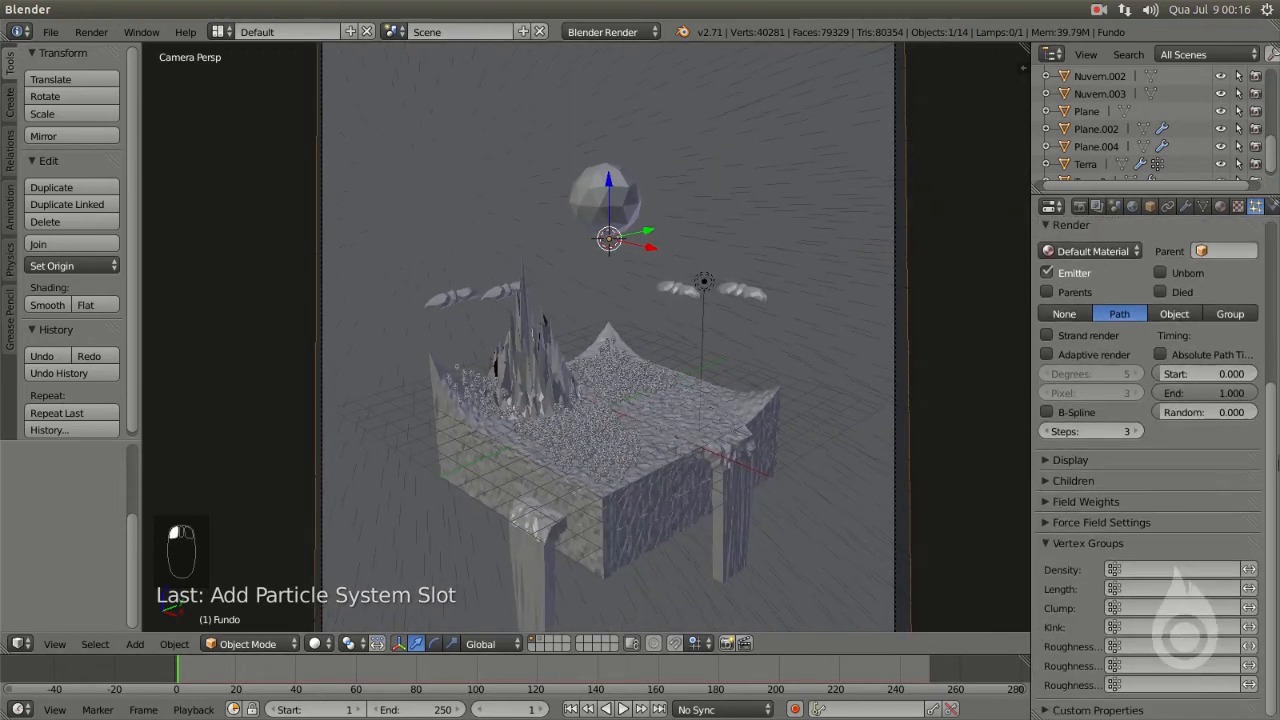
scroll(1095, 388, "up", 2)
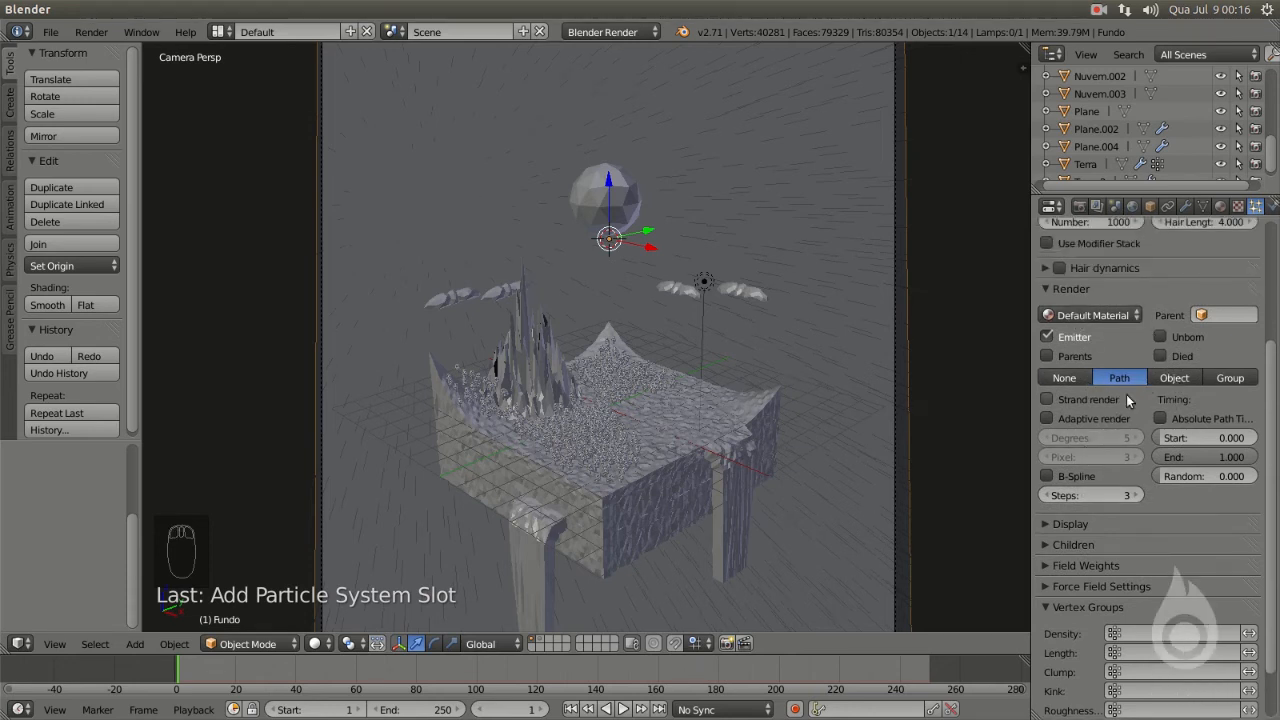
left_click(1172, 377)
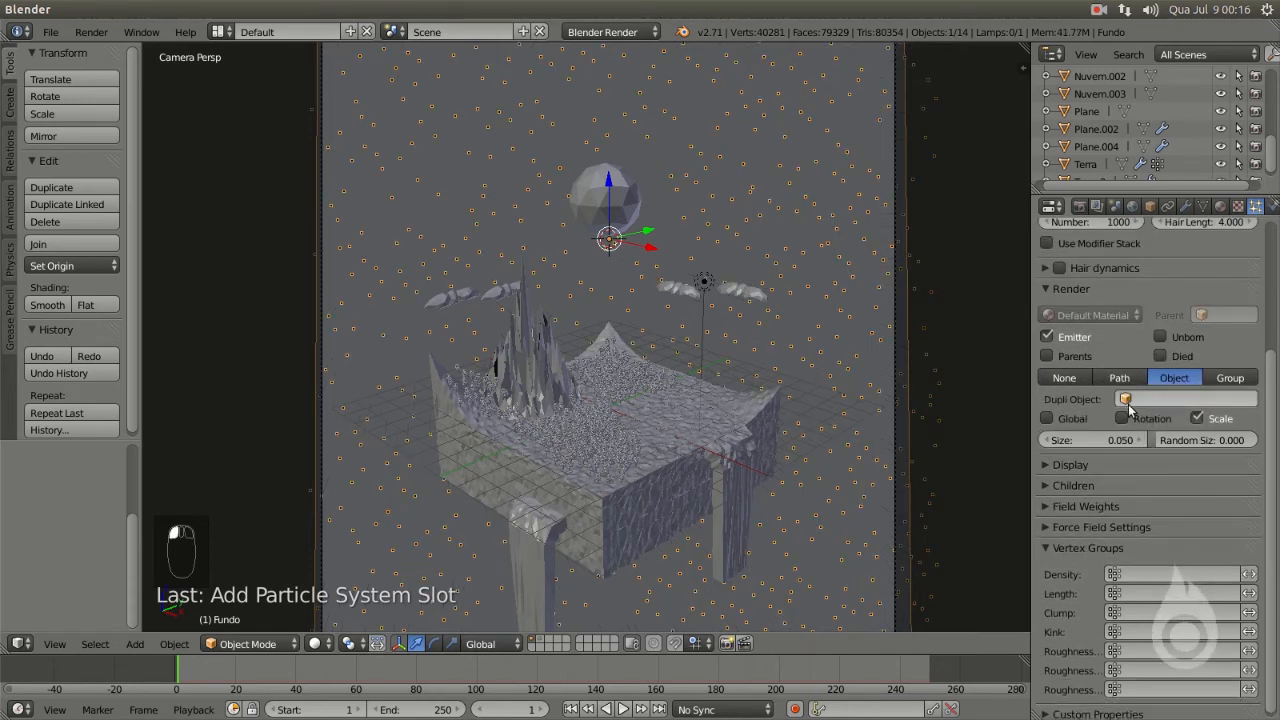
left_click(1127, 400)
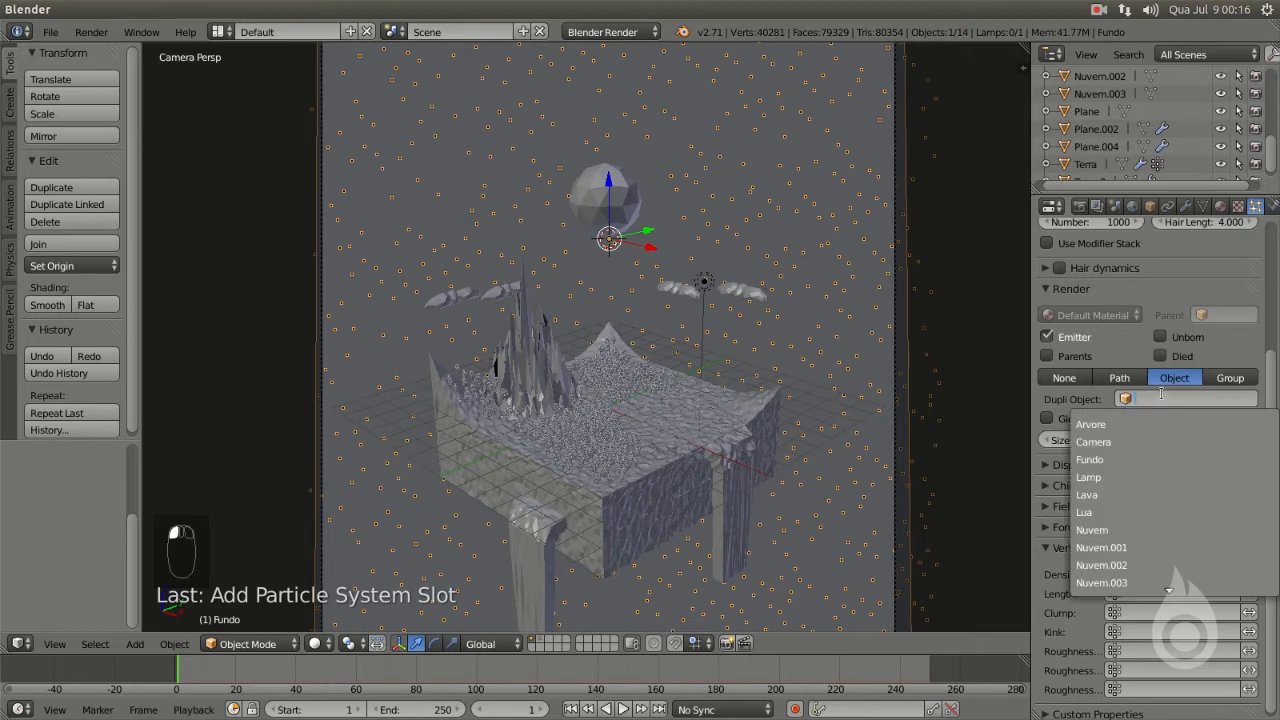
type("lua")
key("Return")
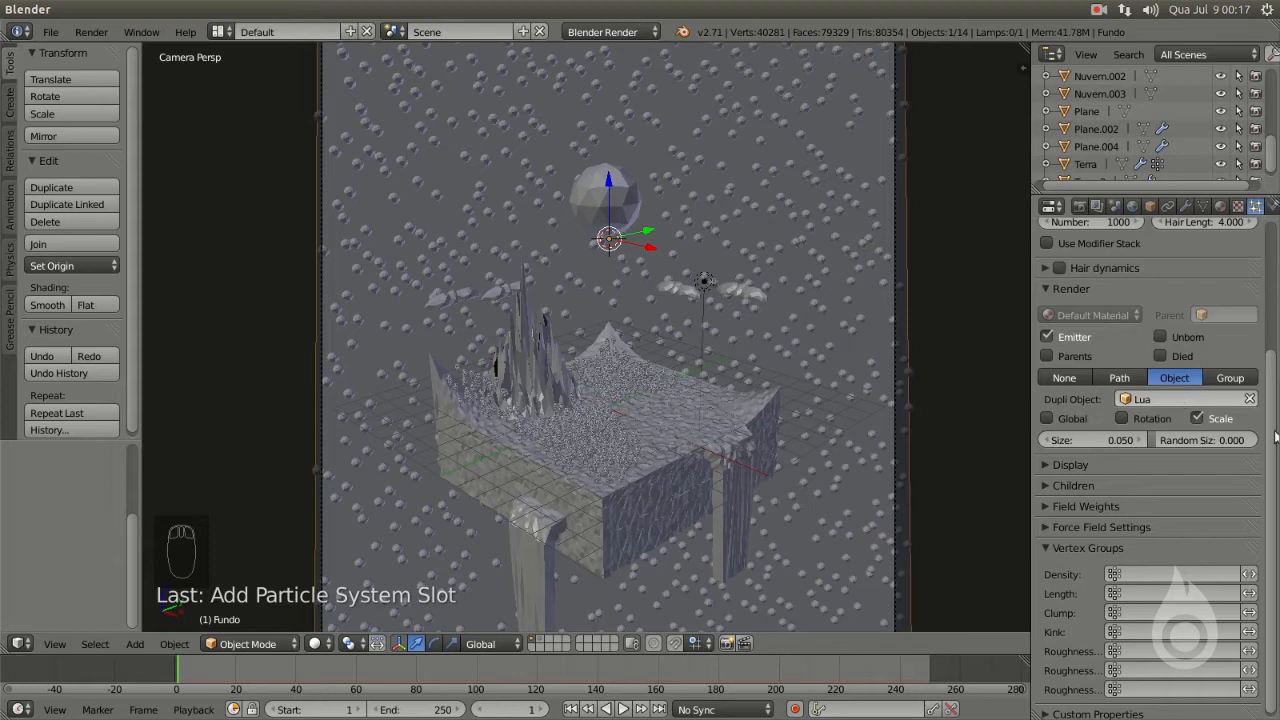
left_click_drag(1270, 453, 1275, 318)
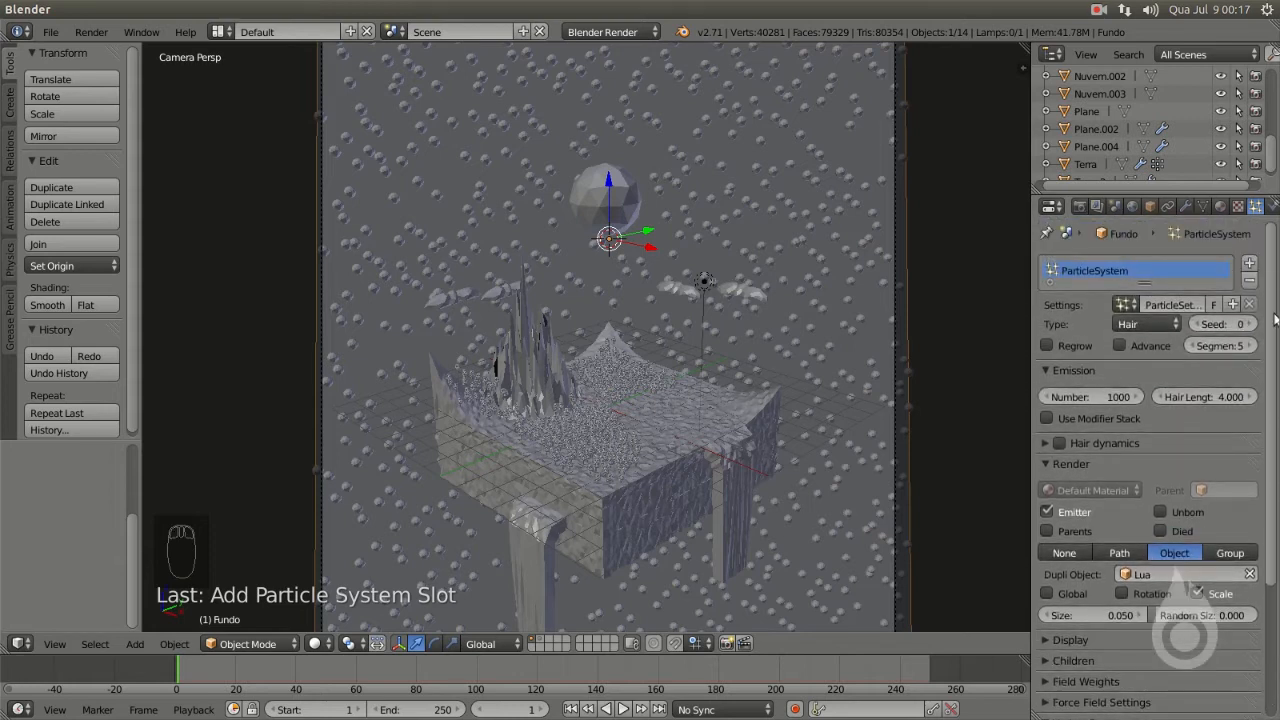
left_click_drag(1275, 318, 1277, 350)
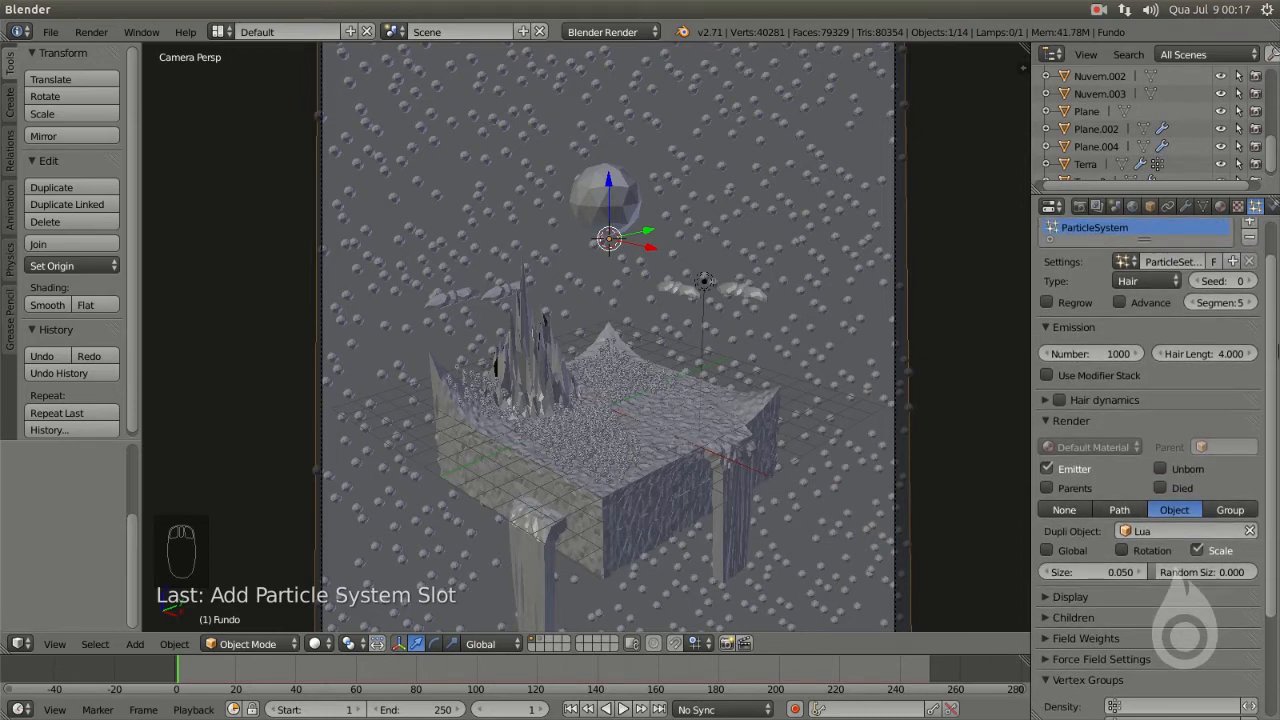
mouse_move(1277, 350)
left_mouse_down()
mouse_move(1277, 412)
mouse_move(1277, 368)
left_mouse_up()
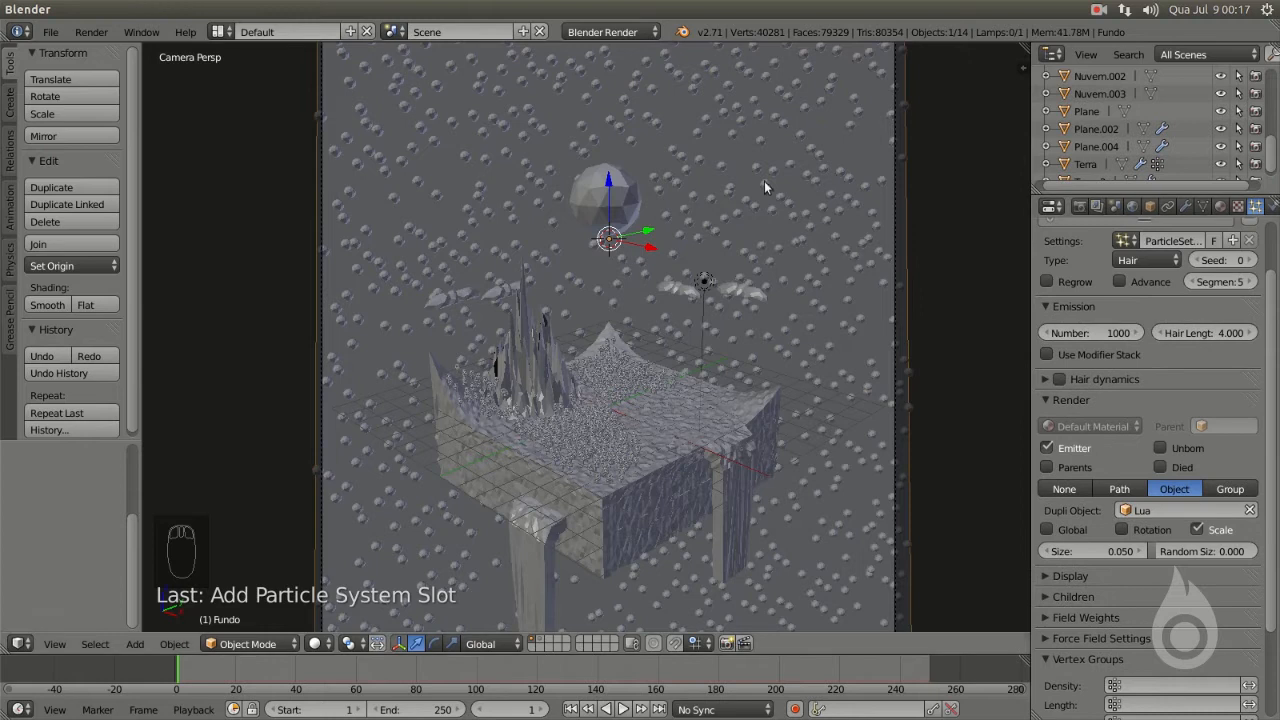
- Try sizes of 0.02 and 0.03 for Fundo's star particles
scroll(1188, 394, "down", 4)
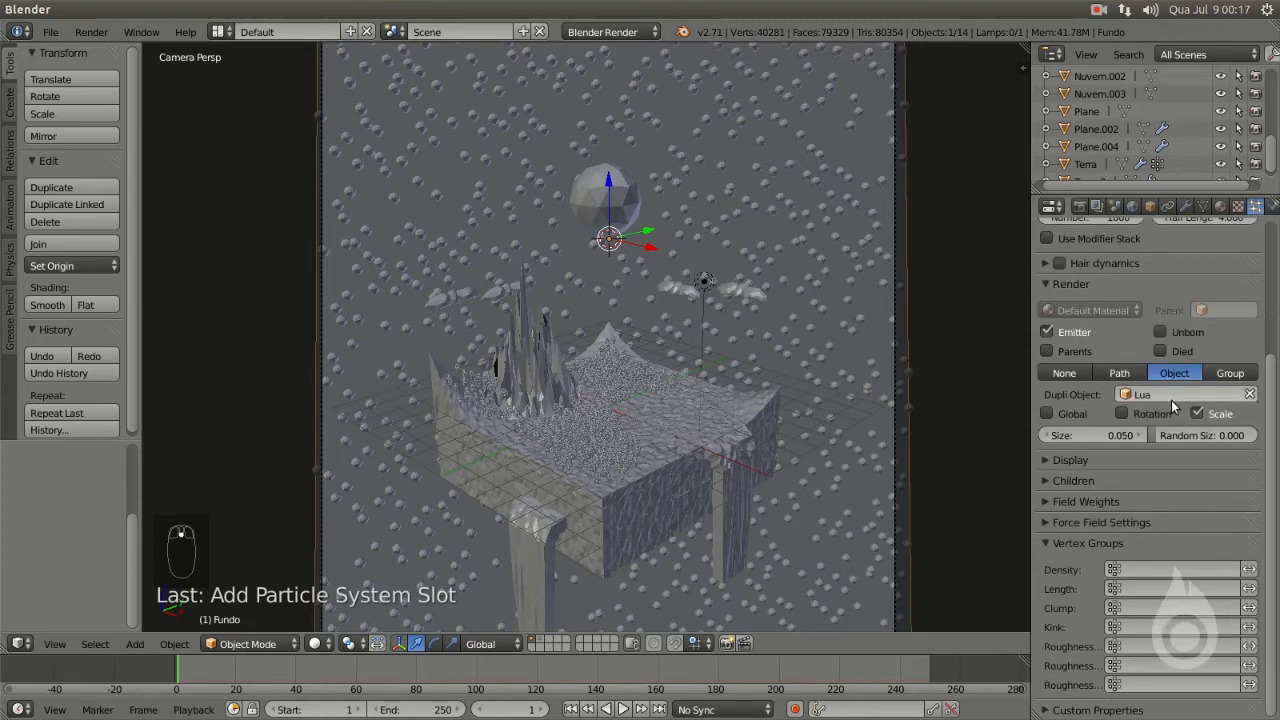
left_click(1110, 435)
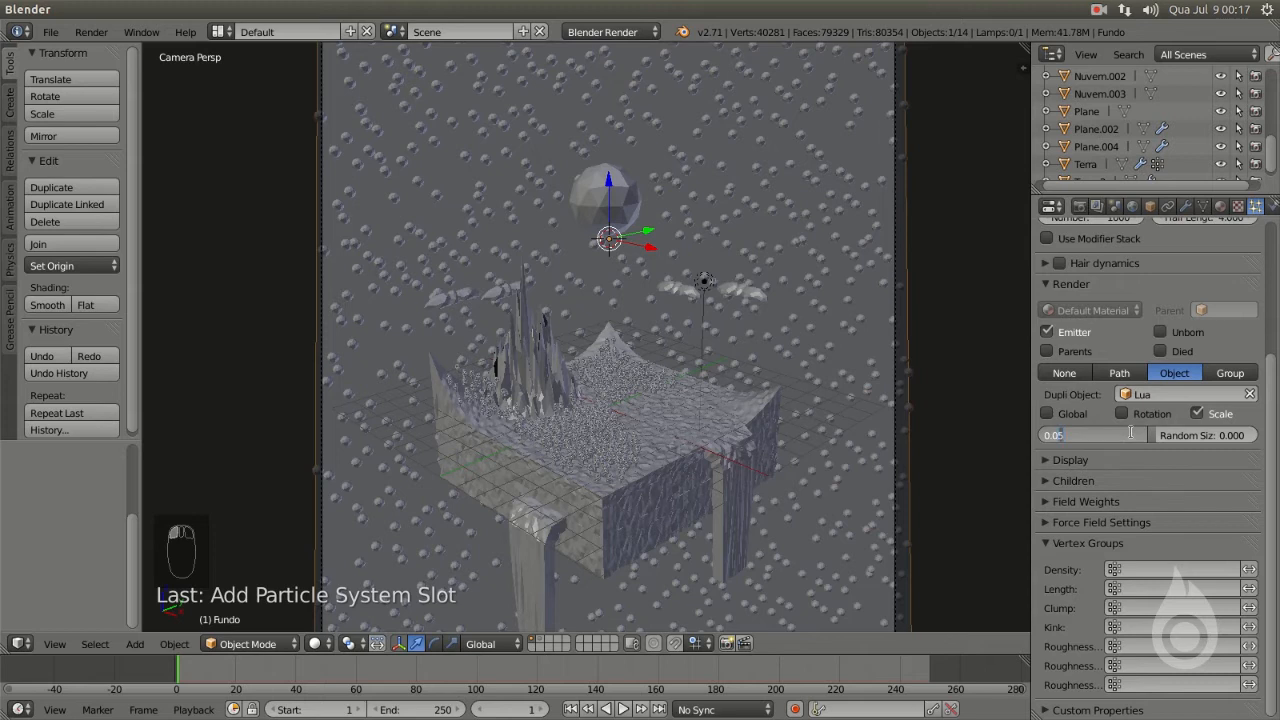
key("BackSpace")
type("2")
key("Return")
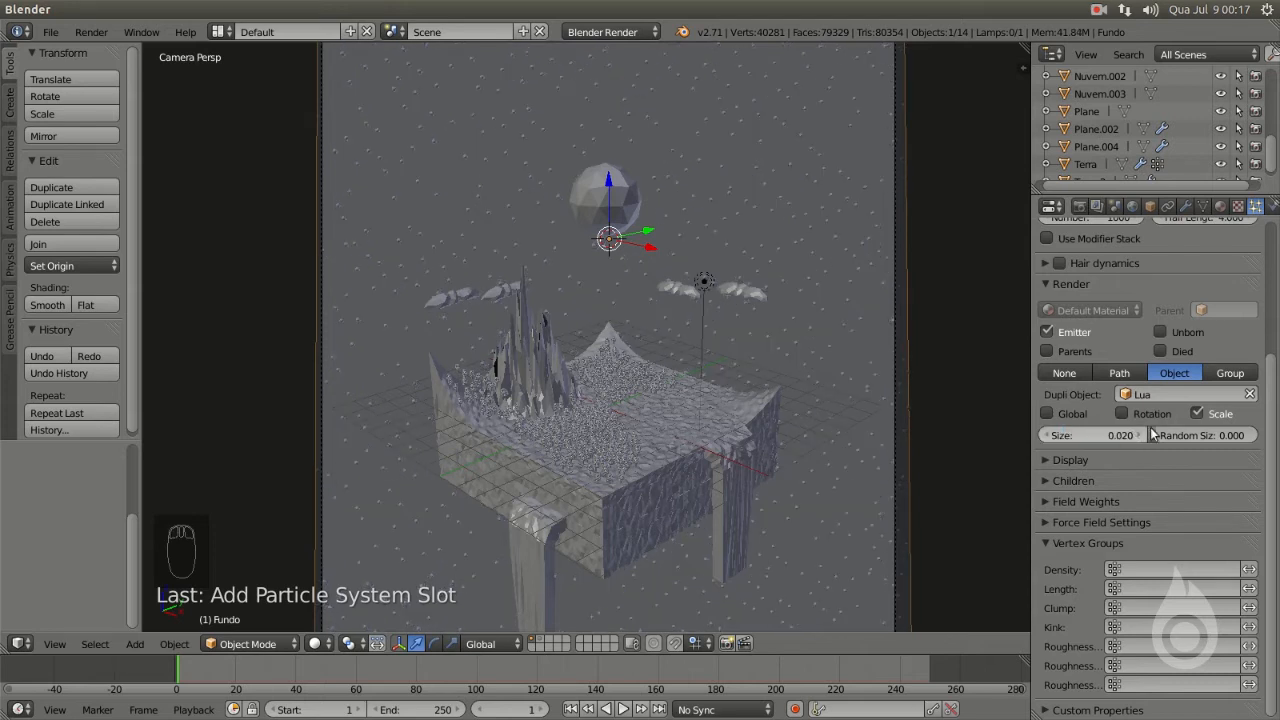
left_click(1124, 440)
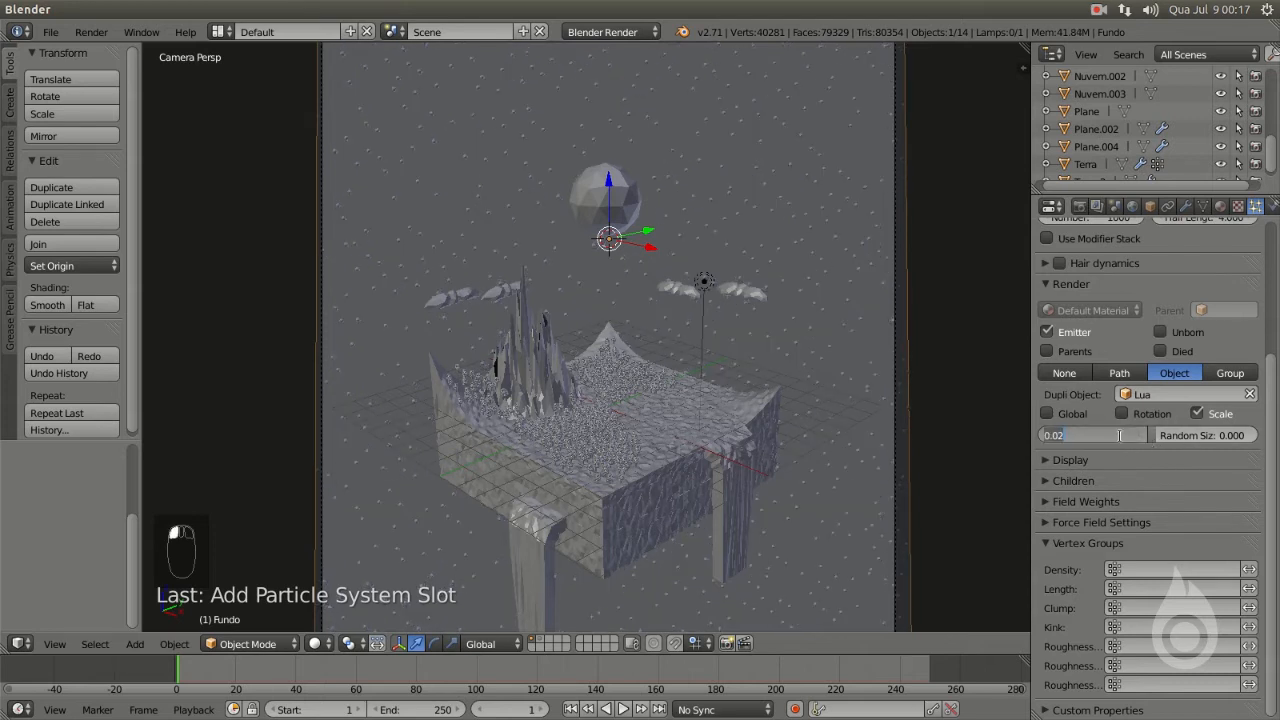
key("Return")
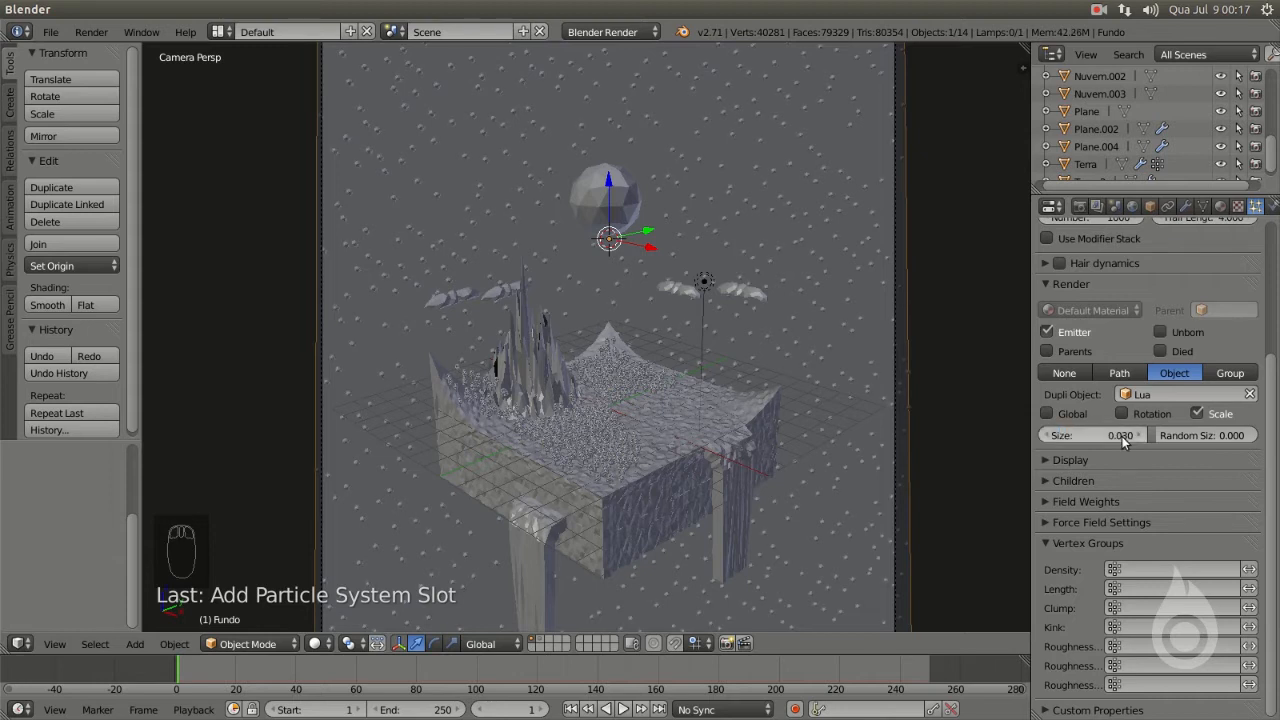
- Set the star particles' size to 0.02 and their random size to about 0.803
left_click_drag(1185, 434, 1237, 434)
left_click(1116, 435)
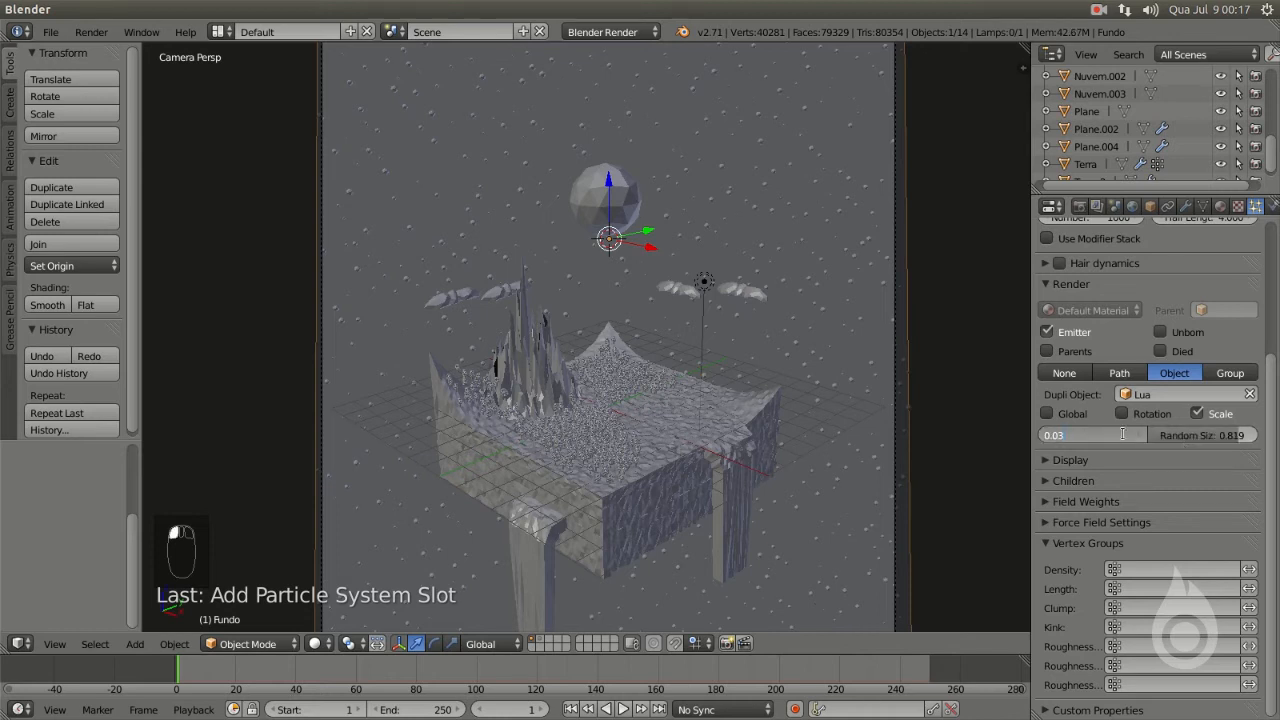
key("Return")
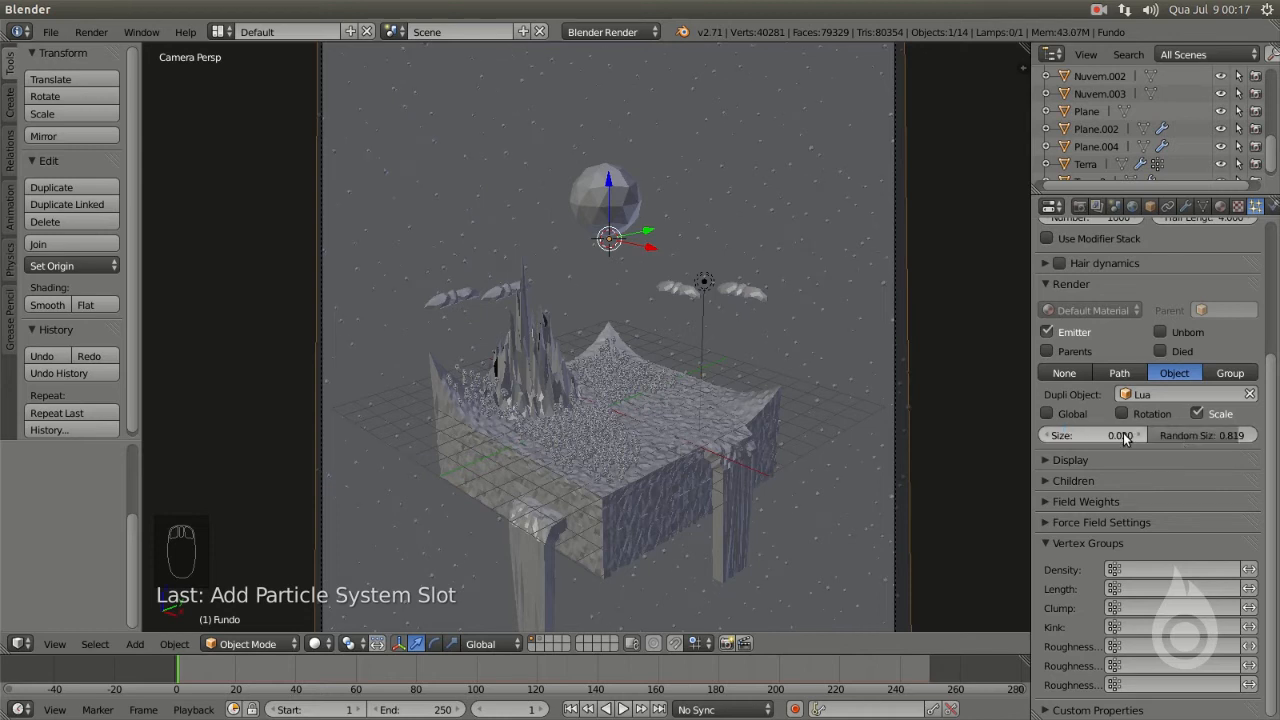
left_click_drag(1221, 440, 1240, 440)
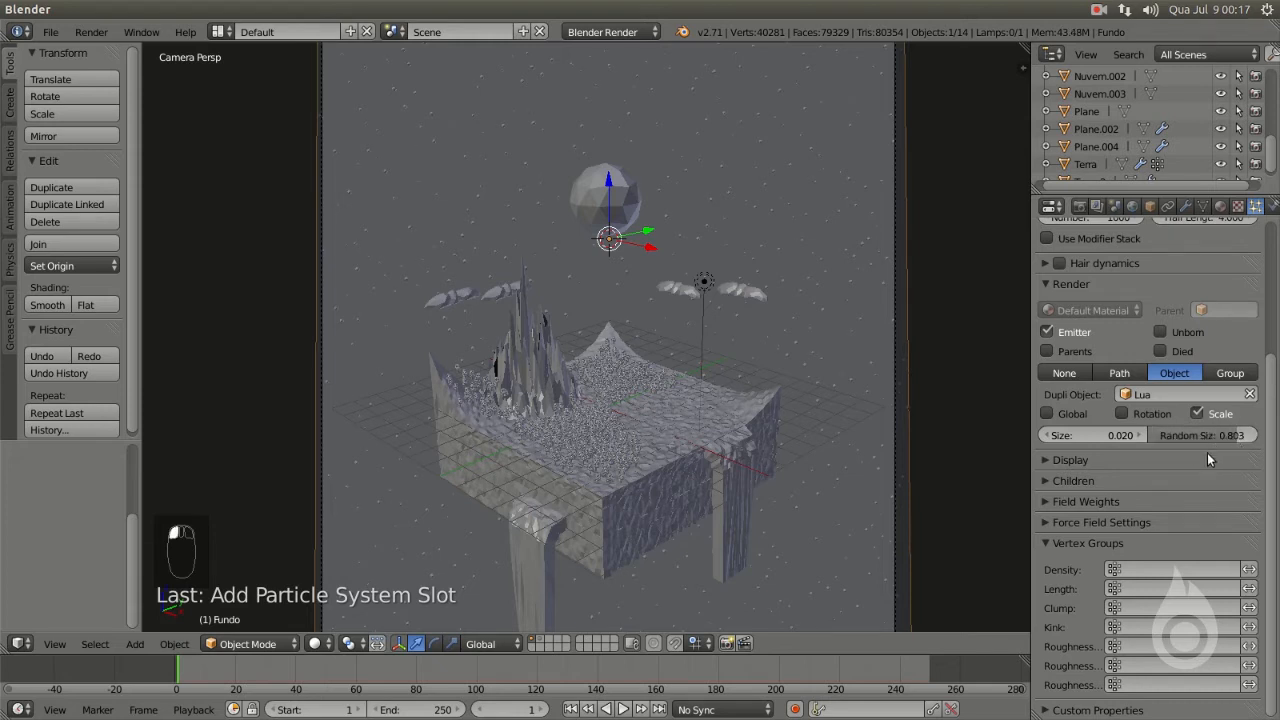
- Enable Fundo's advanced hair settings and set the particle distribution to Random
scroll(1276, 445, "up", 5)
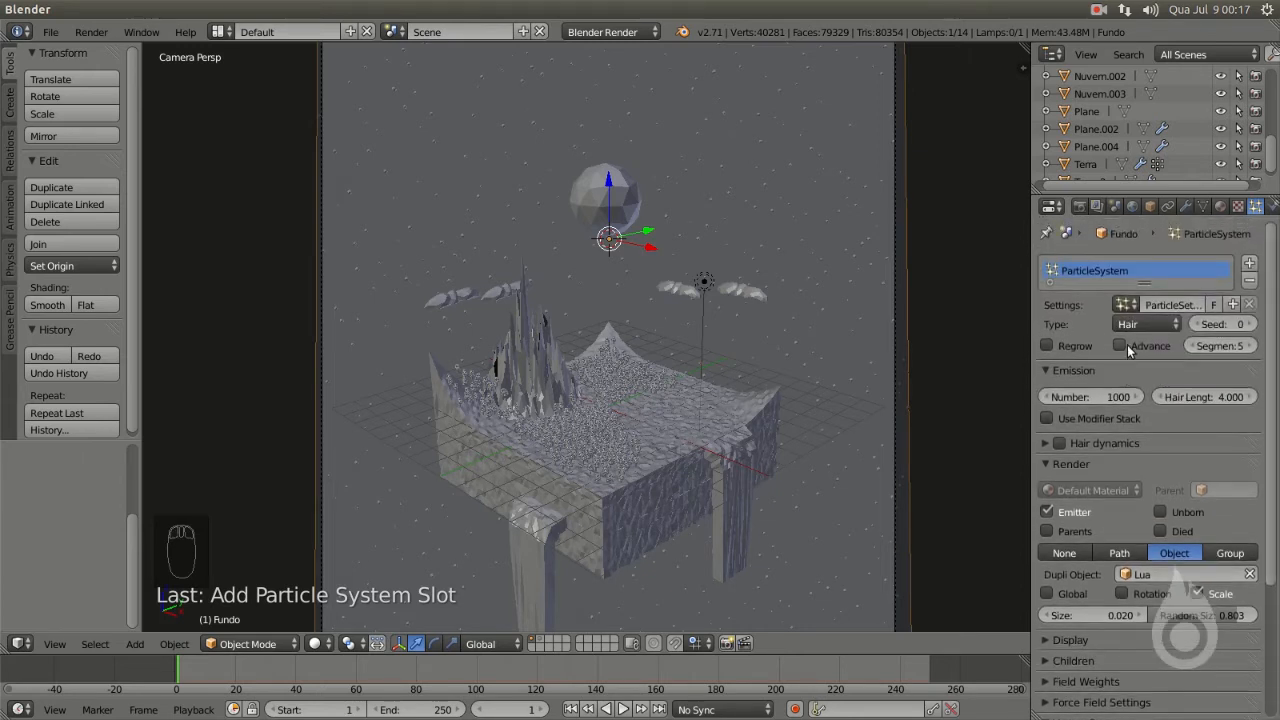
left_click(1122, 345)
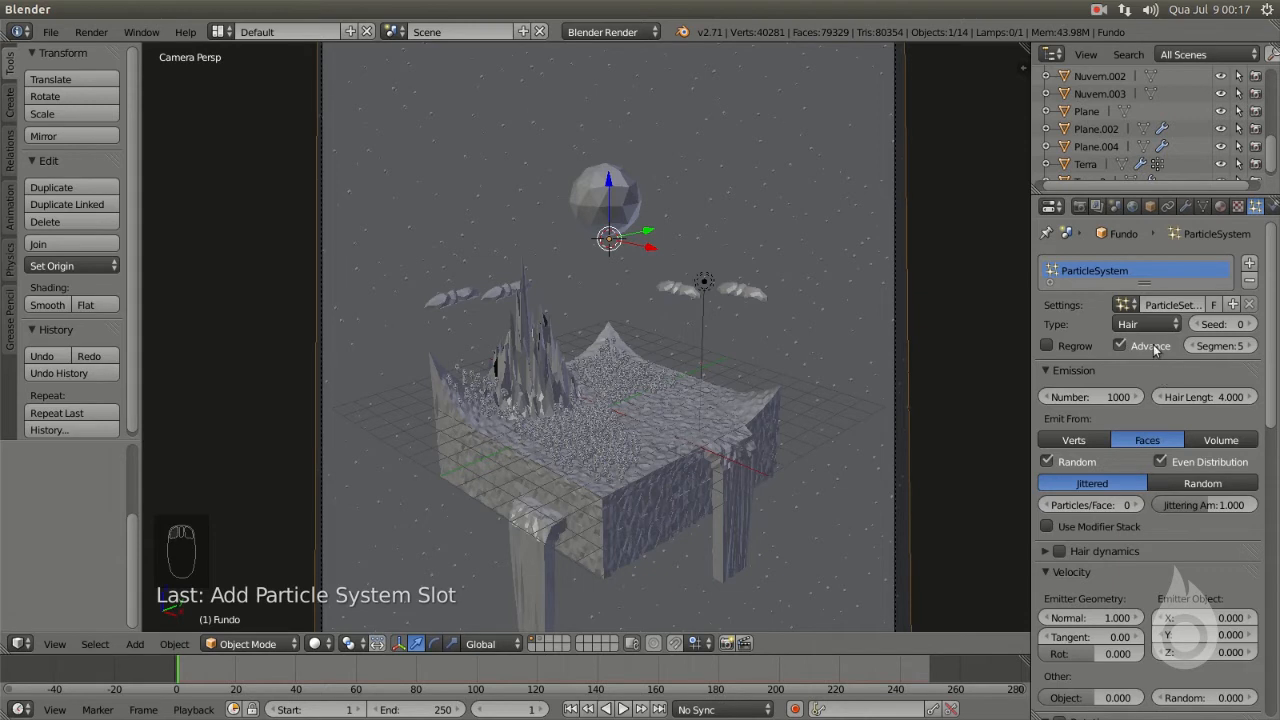
left_click(1191, 482)
left_click(1109, 485)
left_click(1178, 486)
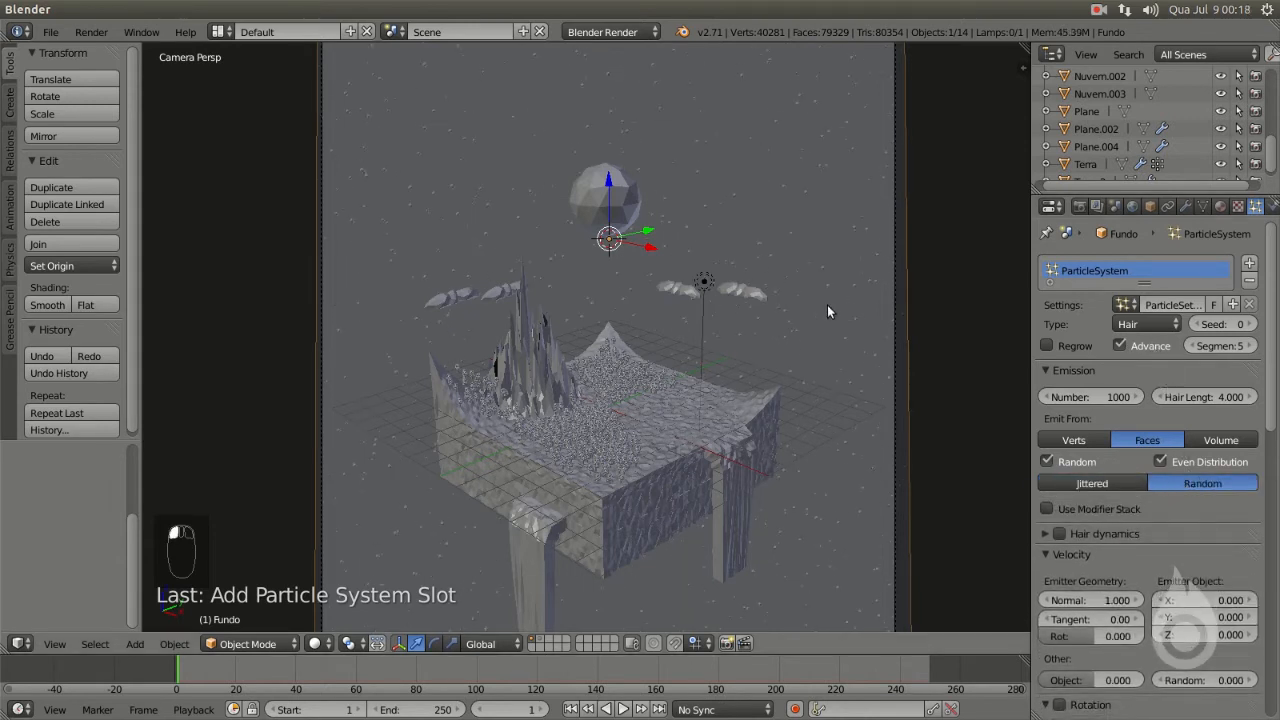
- Clear the selection and examine the scattered stars and the island from several angles
scroll(805, 300, "down", 4)
scroll(770, 290, "up", 3)
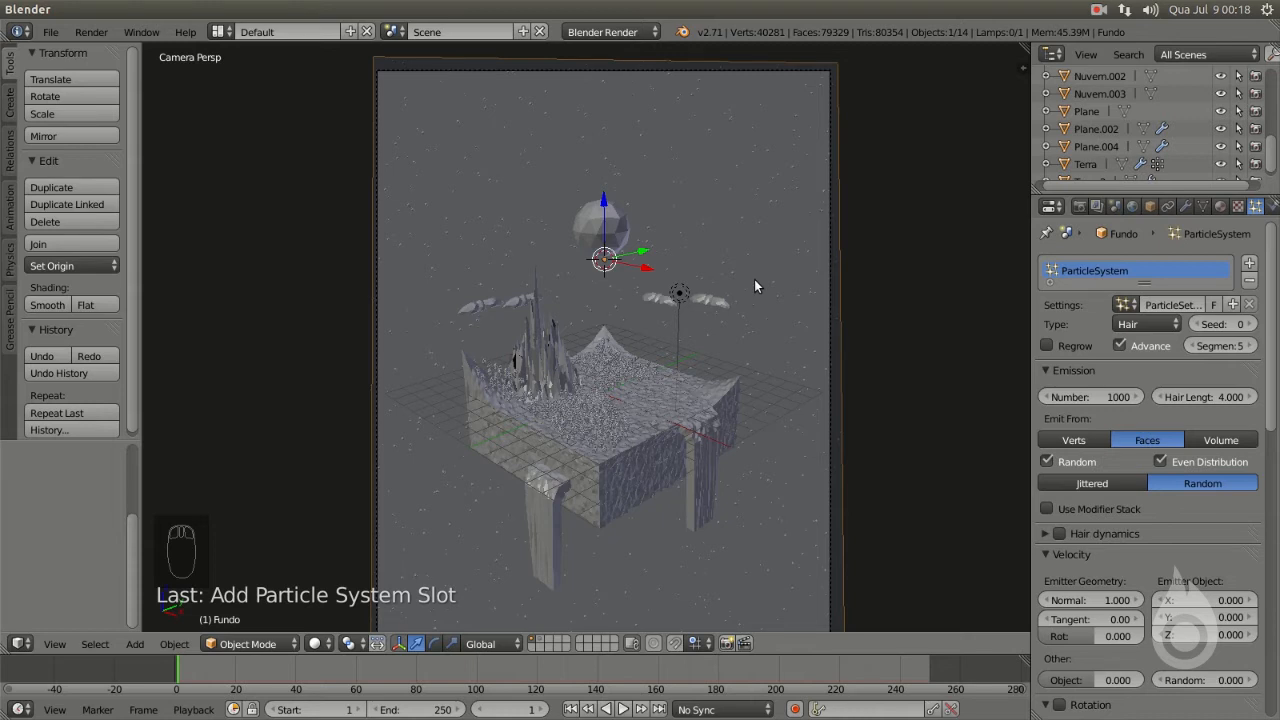
key("KP_1")
middle_click_drag(759, 293, 625, 300)
key("a")
key("a")
scroll(603, 378, "up", 4)
middle_click_drag(620, 360, 631, 441)
scroll(631, 400, "up", 3)
middle_click_drag(630, 362, 677, 372)
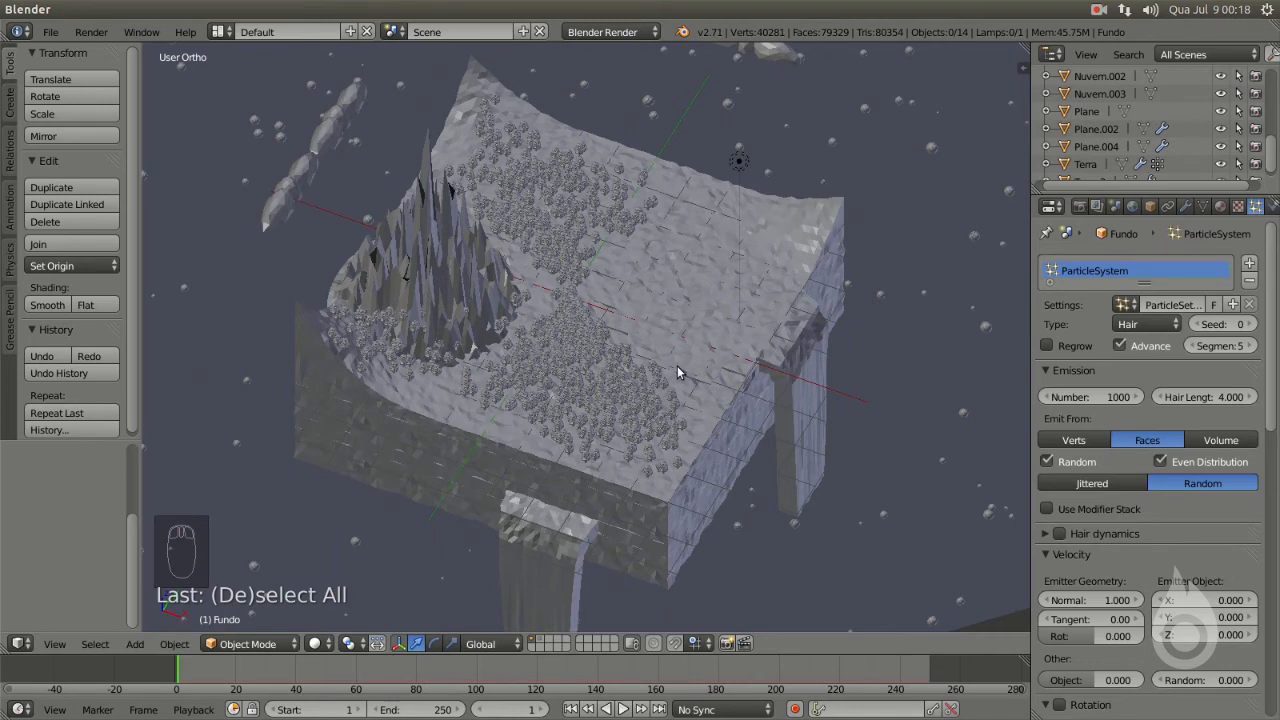
- Select Terra and the Nuvem cloud in turn to review the terrain, waterfalls and clouds up close
right_click(486, 423)
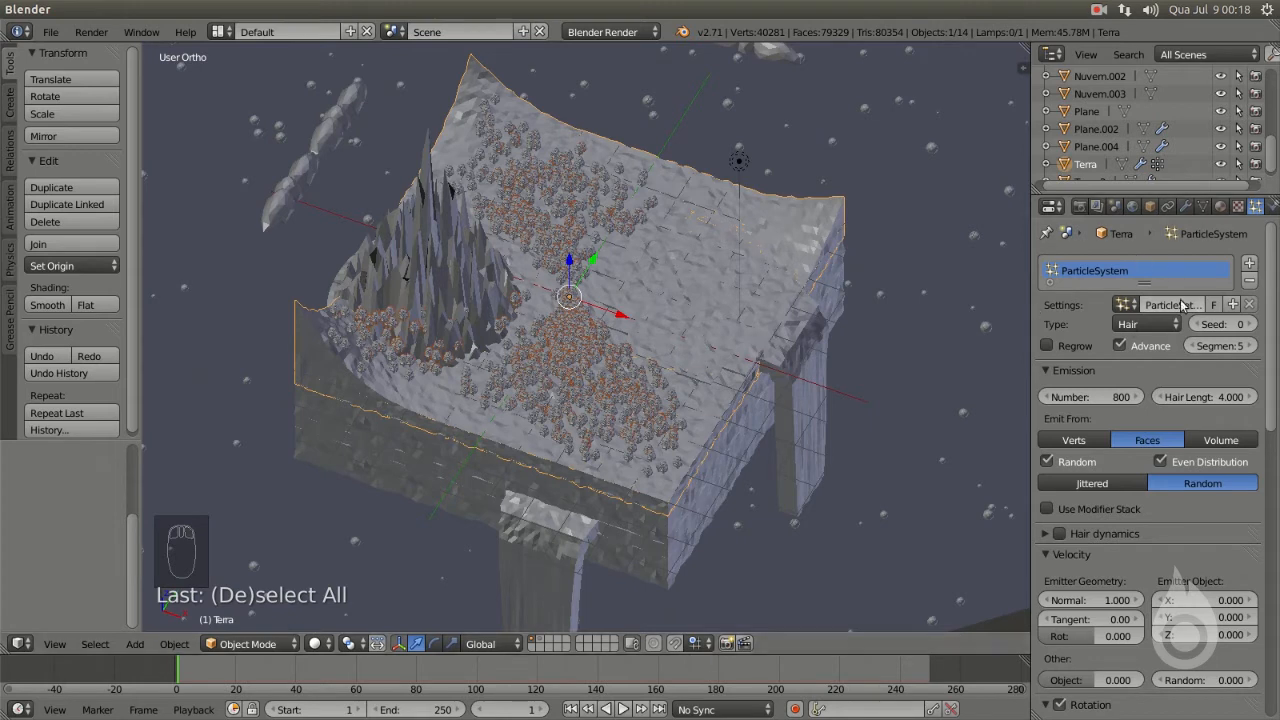
scroll(488, 372, "down", 2)
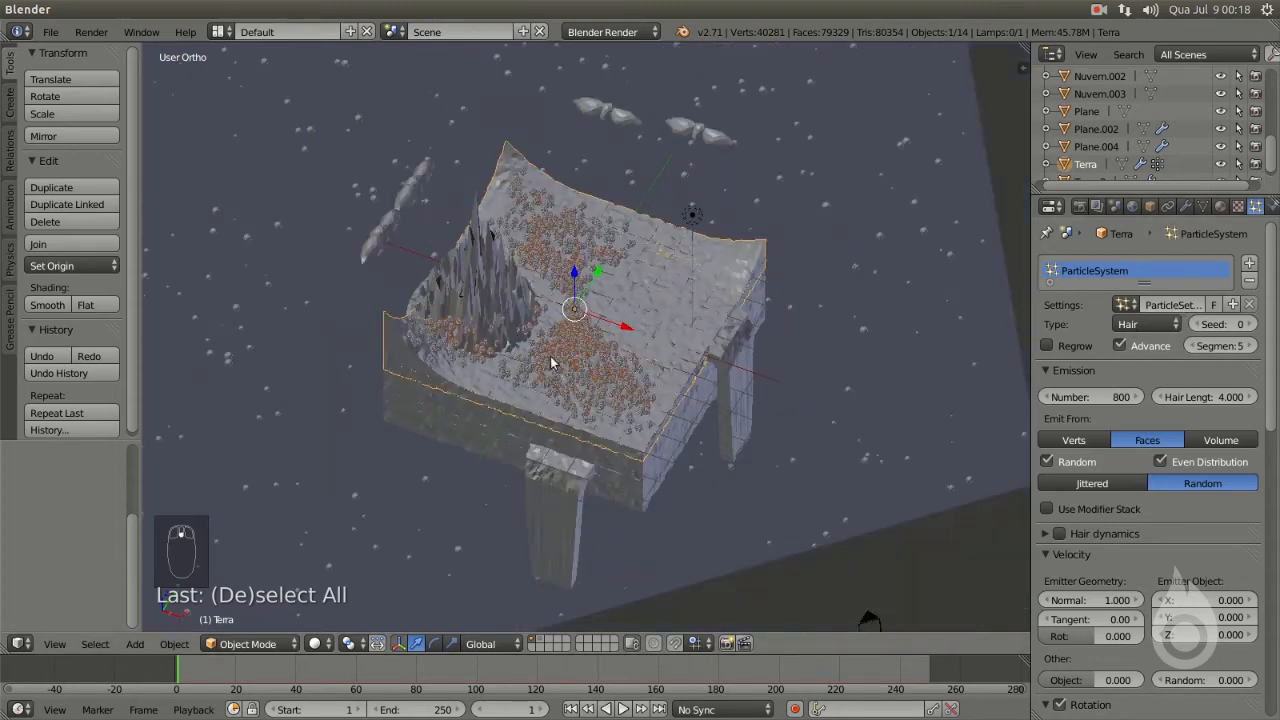
middle_click_drag(634, 306, 659, 78)
scroll(686, 126, "up", 2)
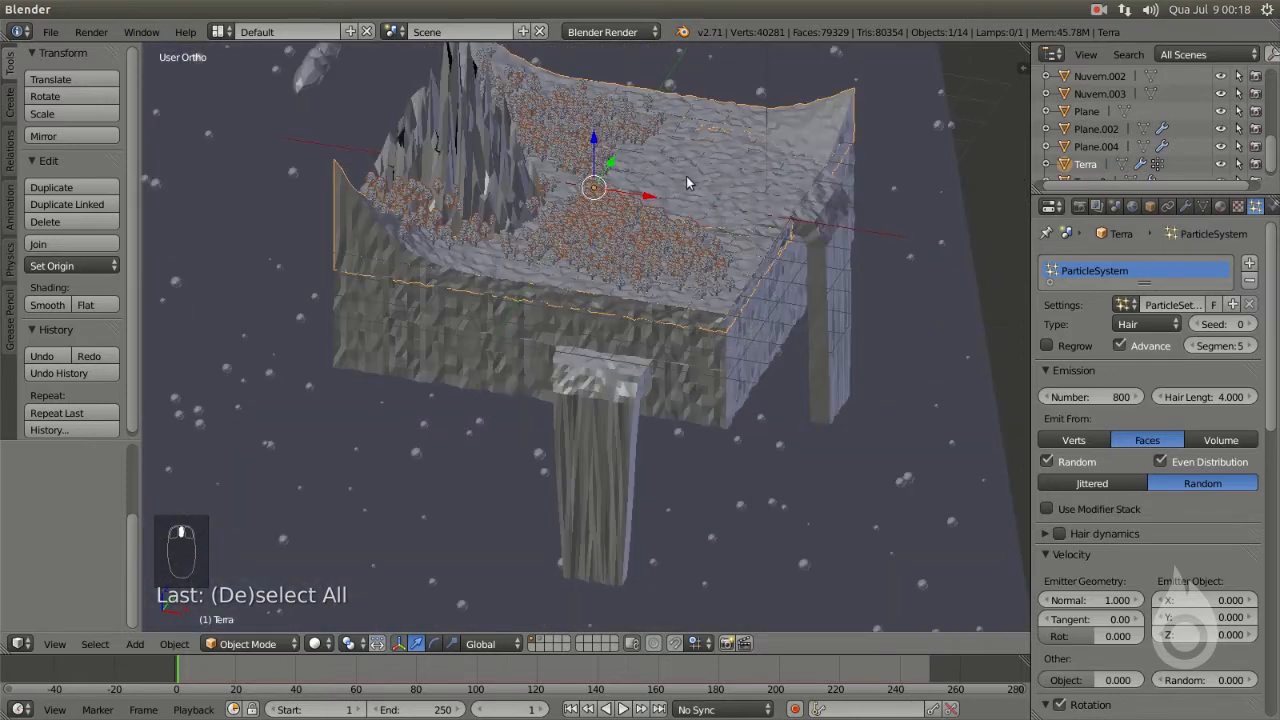
middle_click_drag(689, 123, 677, 343)
scroll(694, 207, "up", 2)
right_click(700, 293)
middle_click_drag(617, 317, 604, 355)
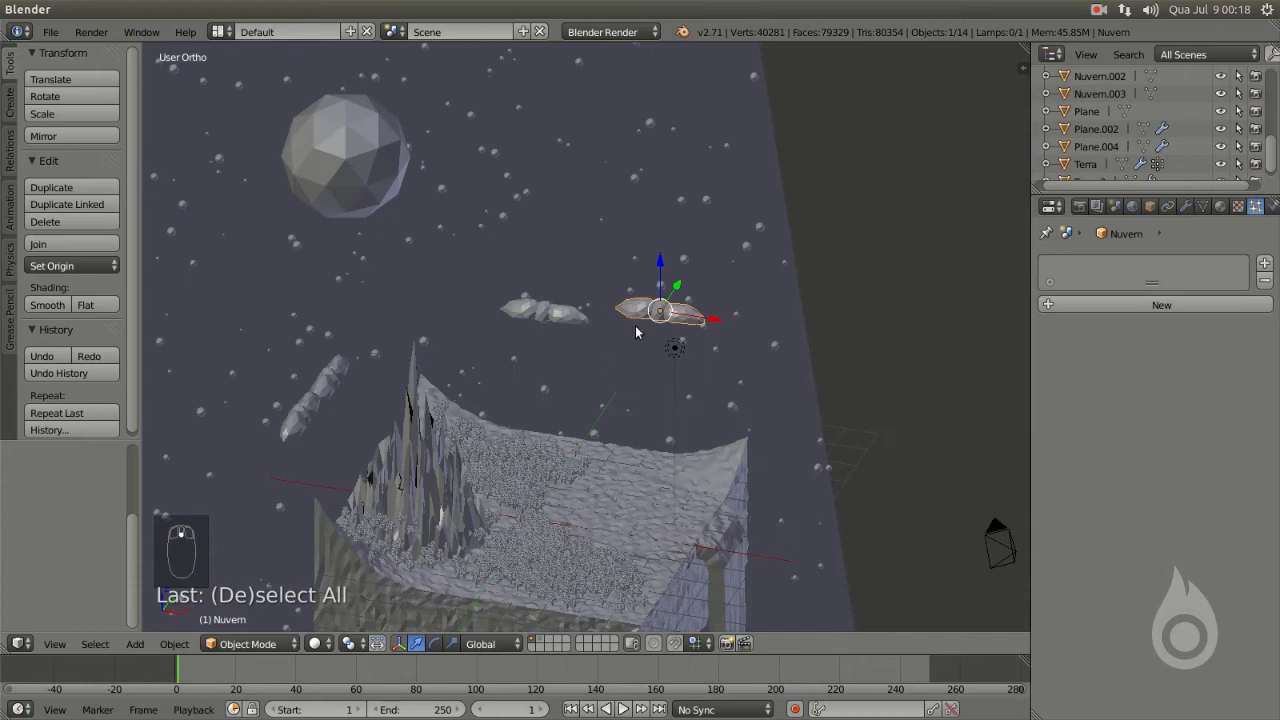
scroll(589, 321, "up", 3)
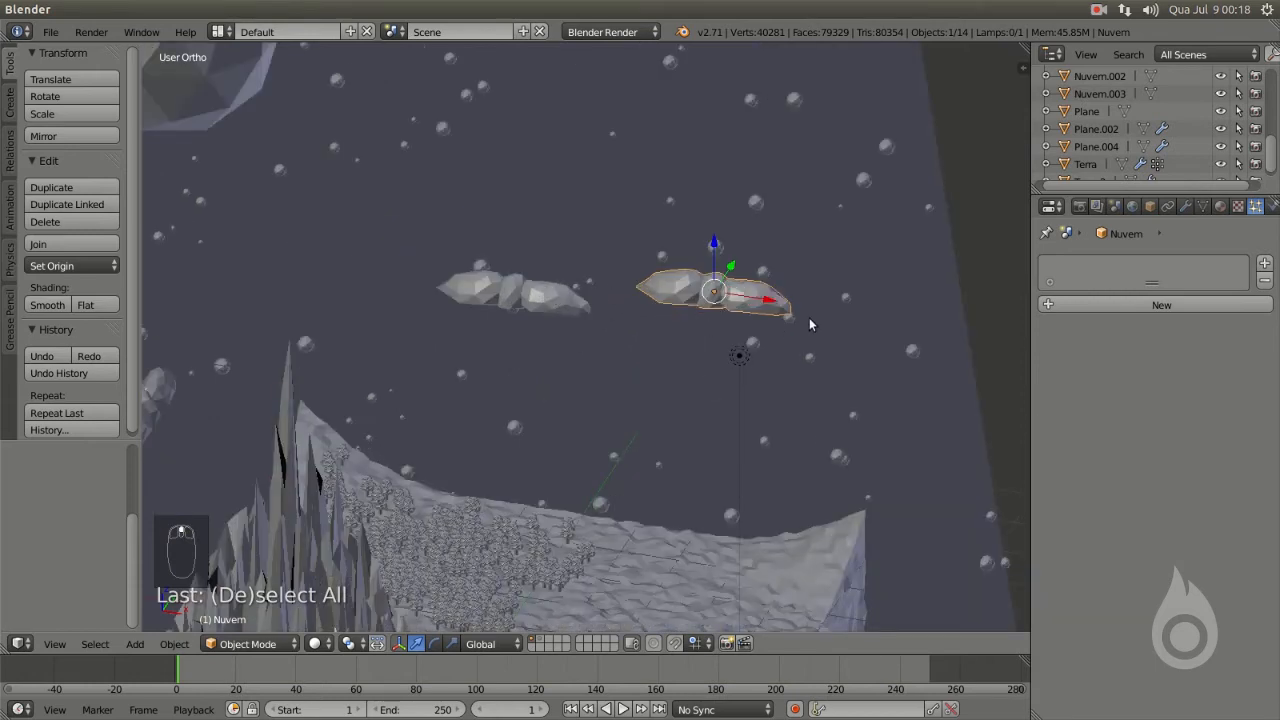
scroll(730, 385, "down", 3)
middle_click_drag(641, 479, 654, 355, "shift")
- Examine the low-poly trees scattered over the terrain at close range
scroll(620, 418, "up", 8)
middle_click_drag(602, 451, 664, 141, "shift")
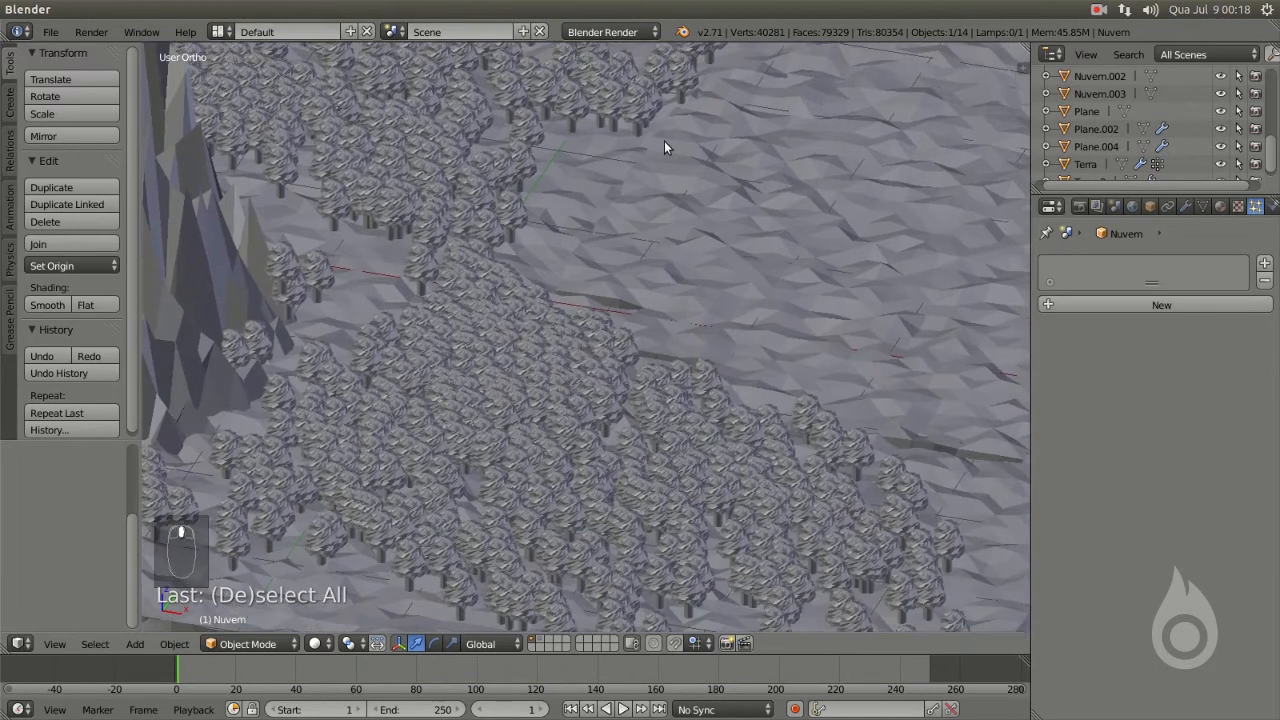
scroll(548, 379, "up", 4)
middle_click_drag(548, 379, 628, 95, "shift")
scroll(599, 327, "up", 2)
middle_click_drag(599, 327, 630, 115, "shift")
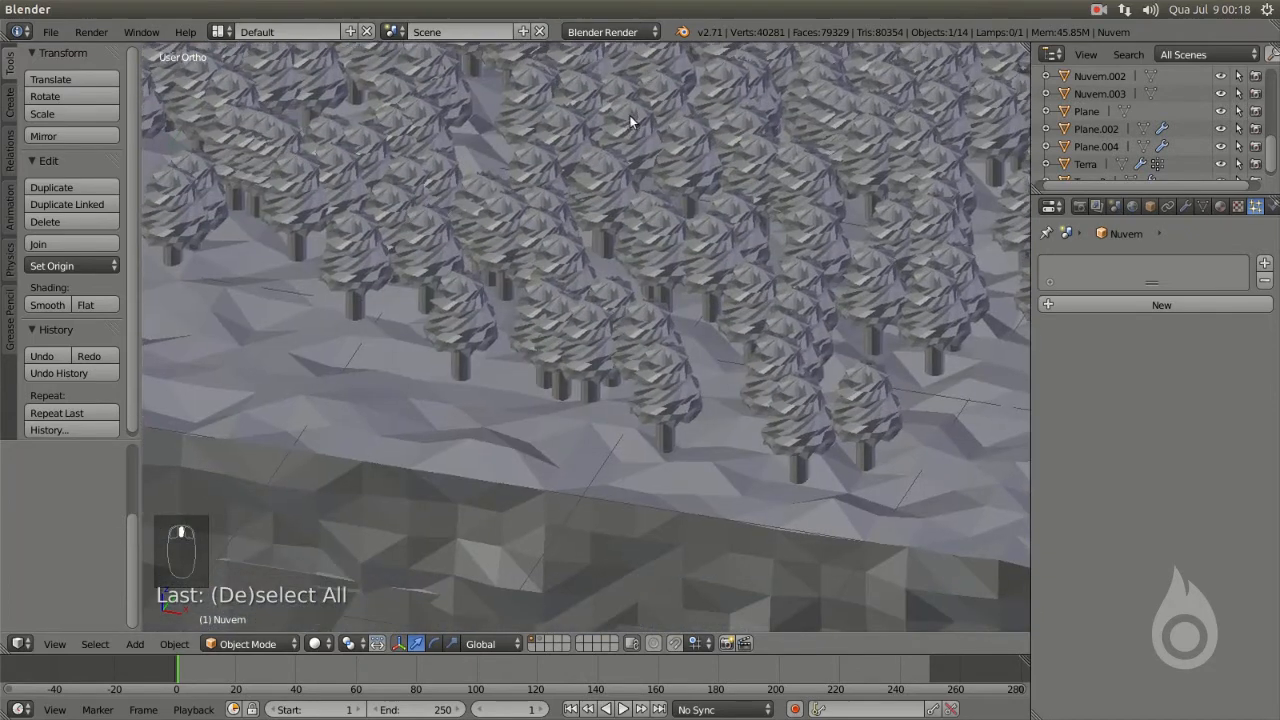
scroll(634, 402, "up", 3)
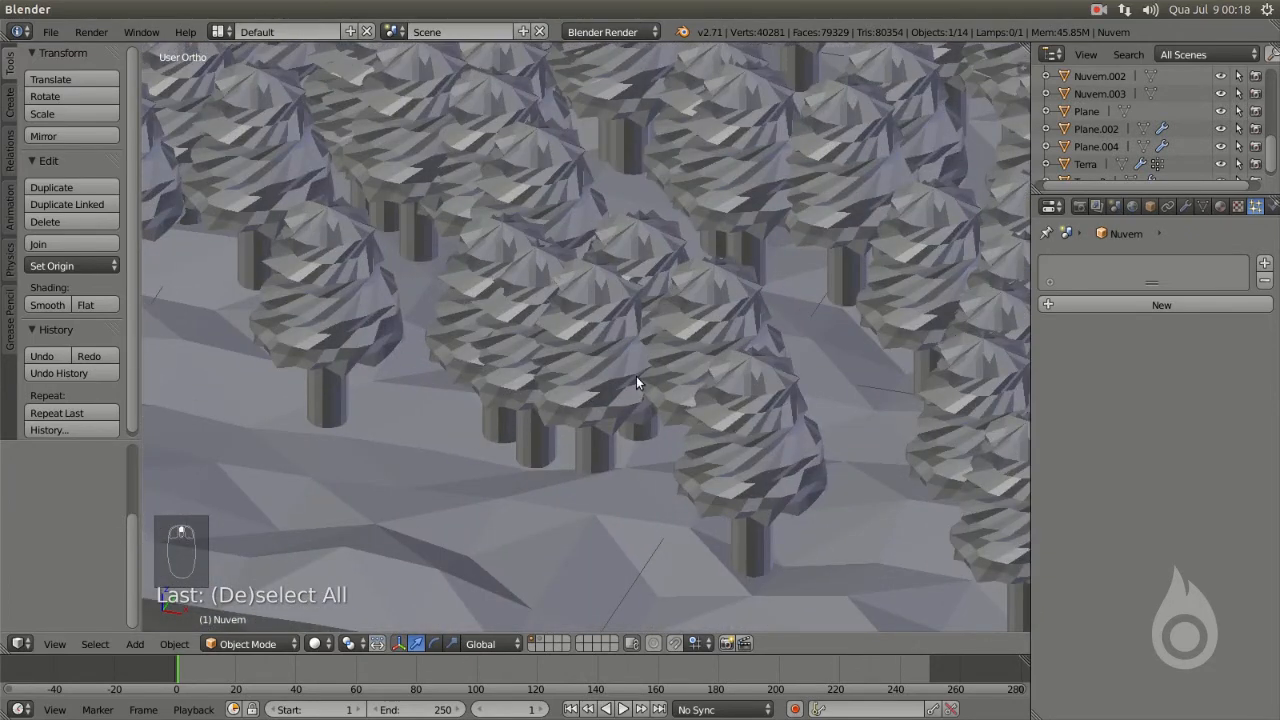
scroll(636, 376, "down", 5)
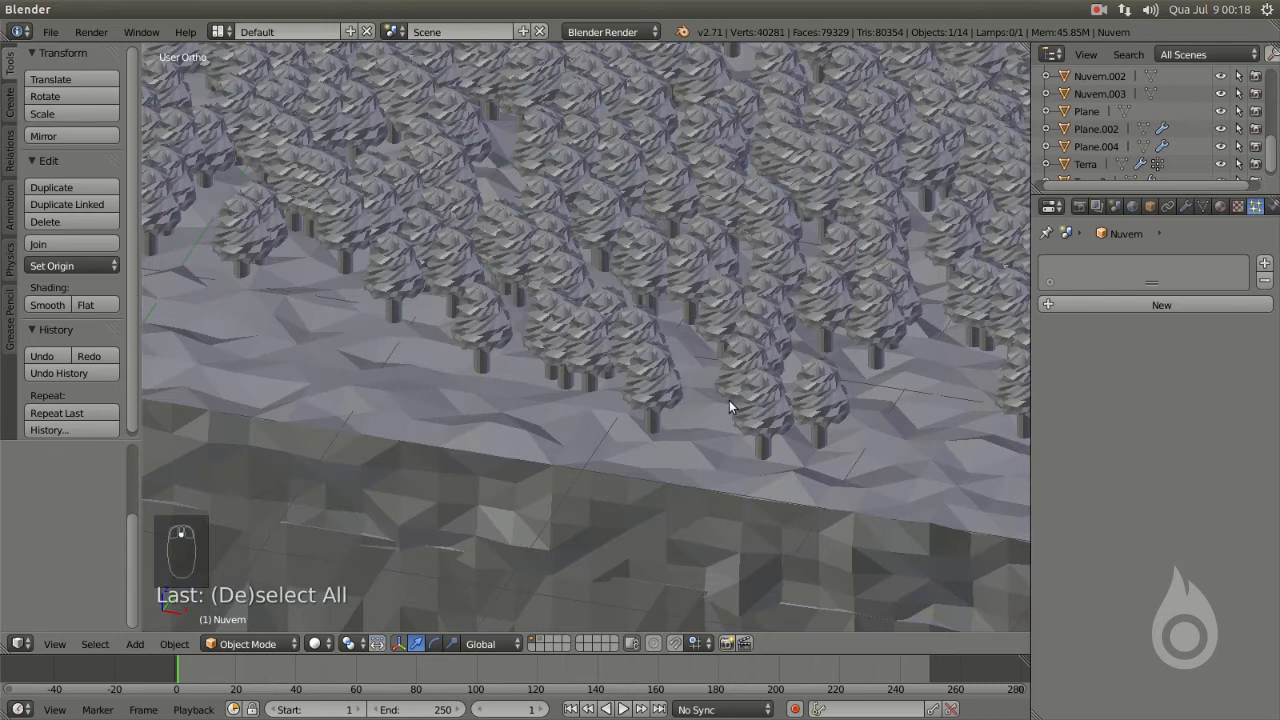
scroll(729, 400, "down", 8)
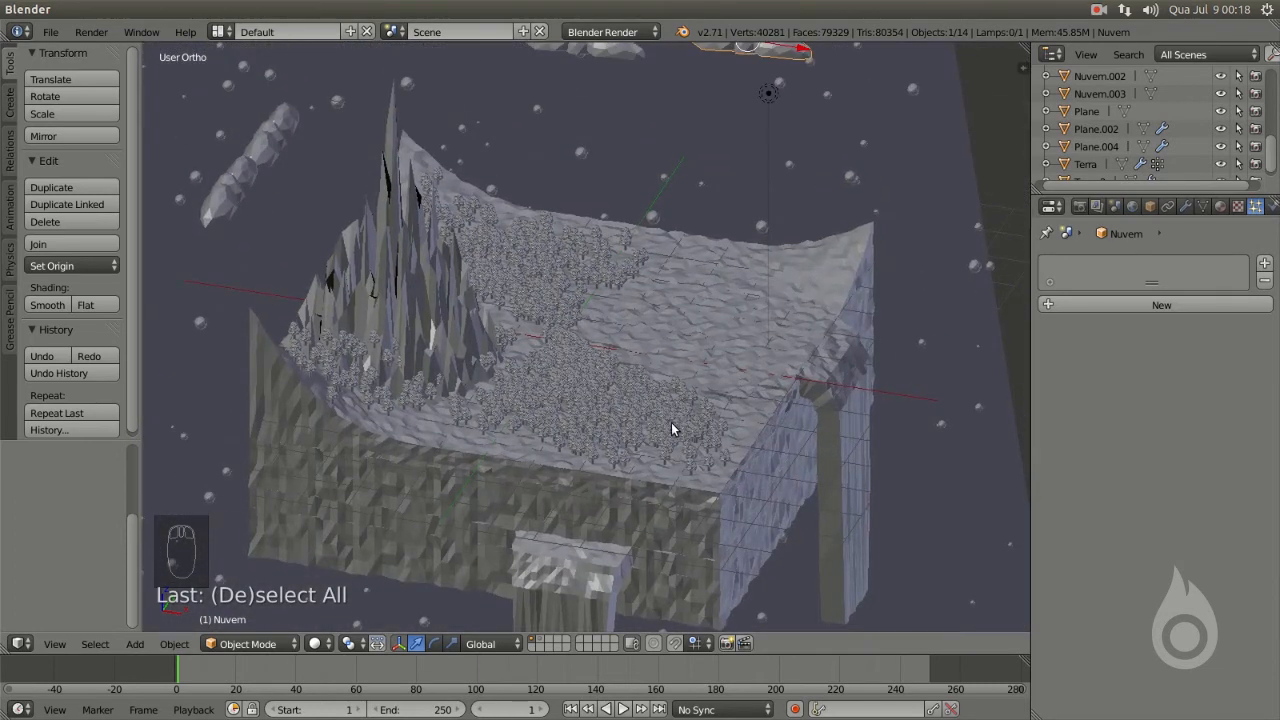
- Review the whole scene against the star backdrop and select the moon Lua
scroll(671, 425, "down", 3)
scroll(671, 422, "up", 5)
scroll(665, 413, "down", 5)
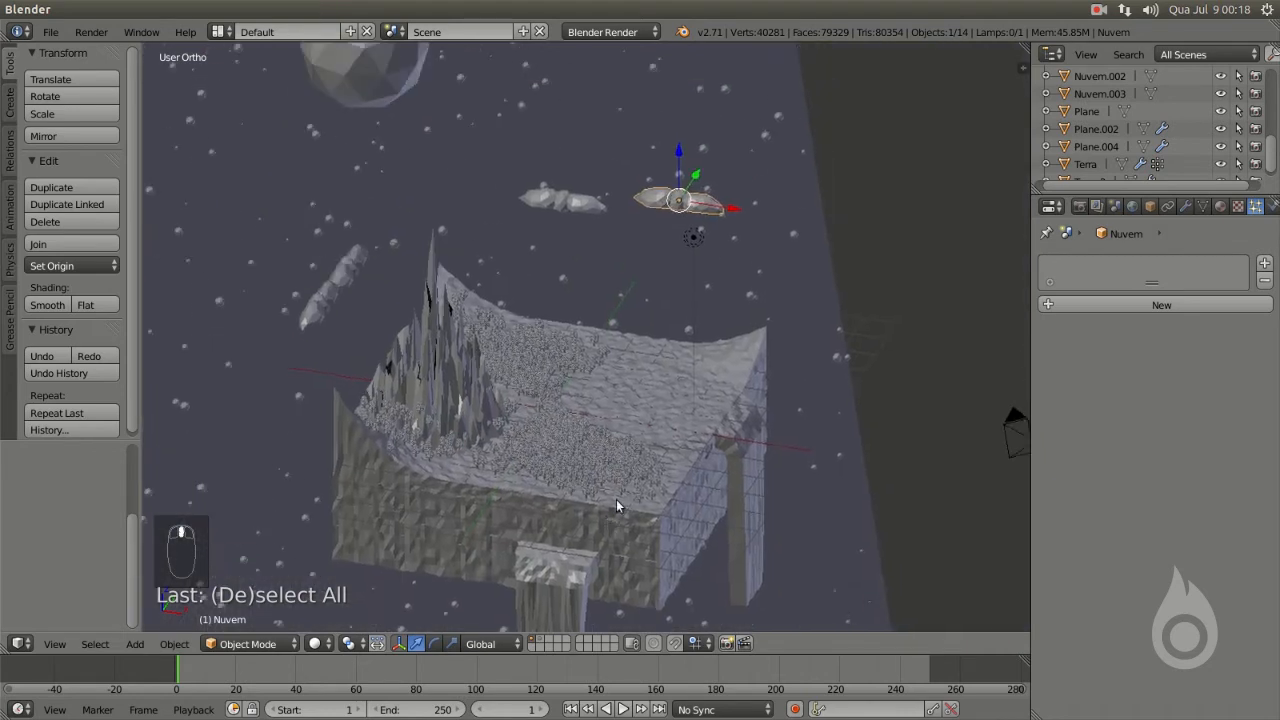
scroll(622, 485, "down", 4)
middle_click_drag(728, 401, 639, 413)
middle_click_drag(514, 312, 654, 400, "shift")
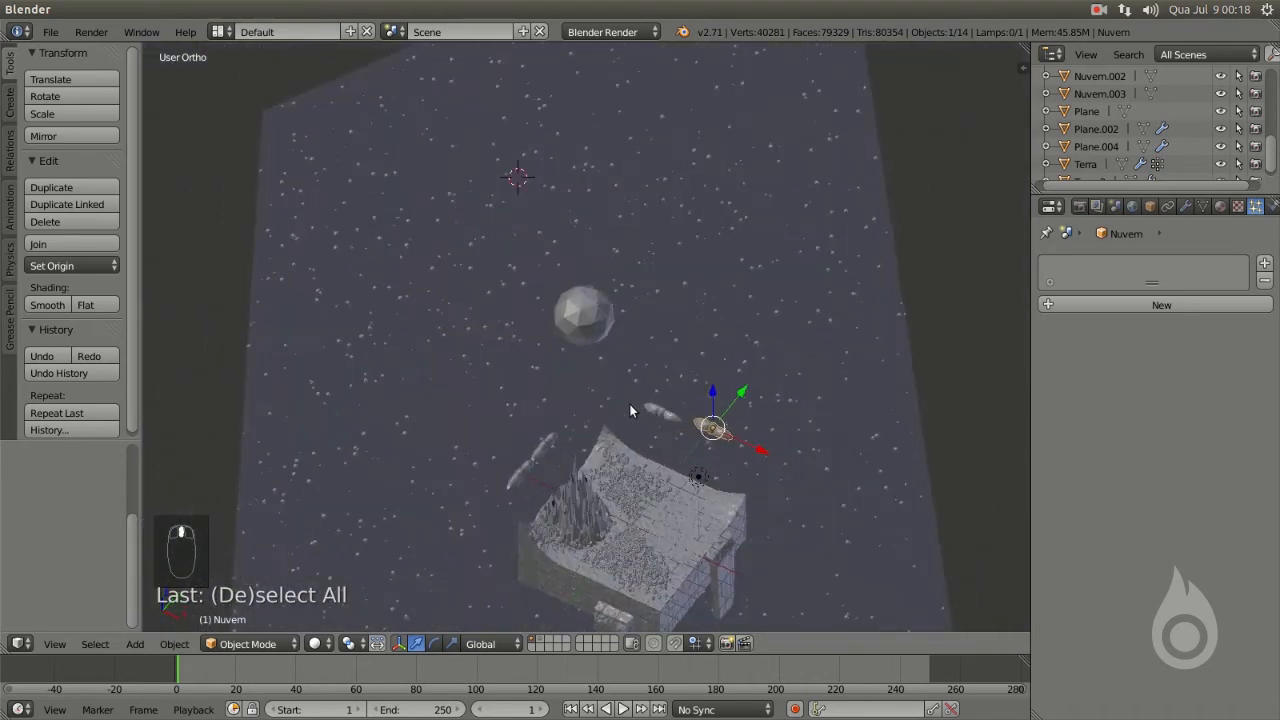
right_click(583, 332)
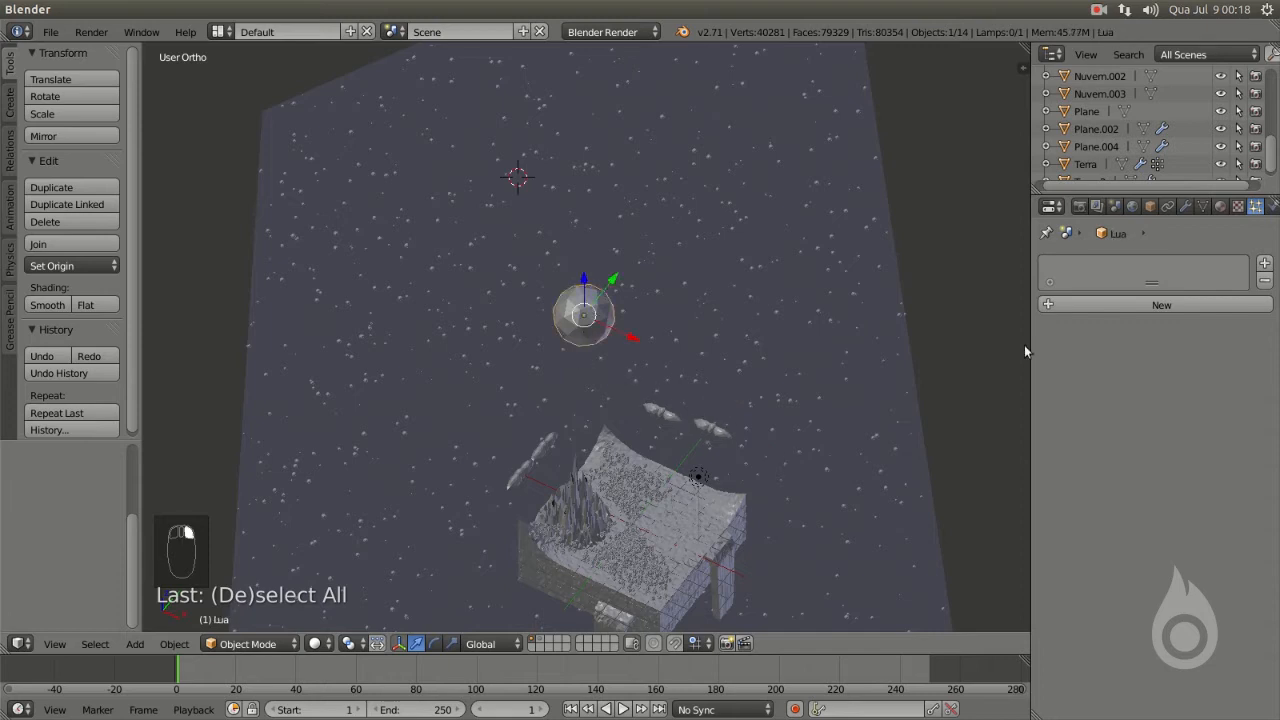
- Select Terra, show its modifier stack and inspect the triangulated surface up close
right_click(633, 522)
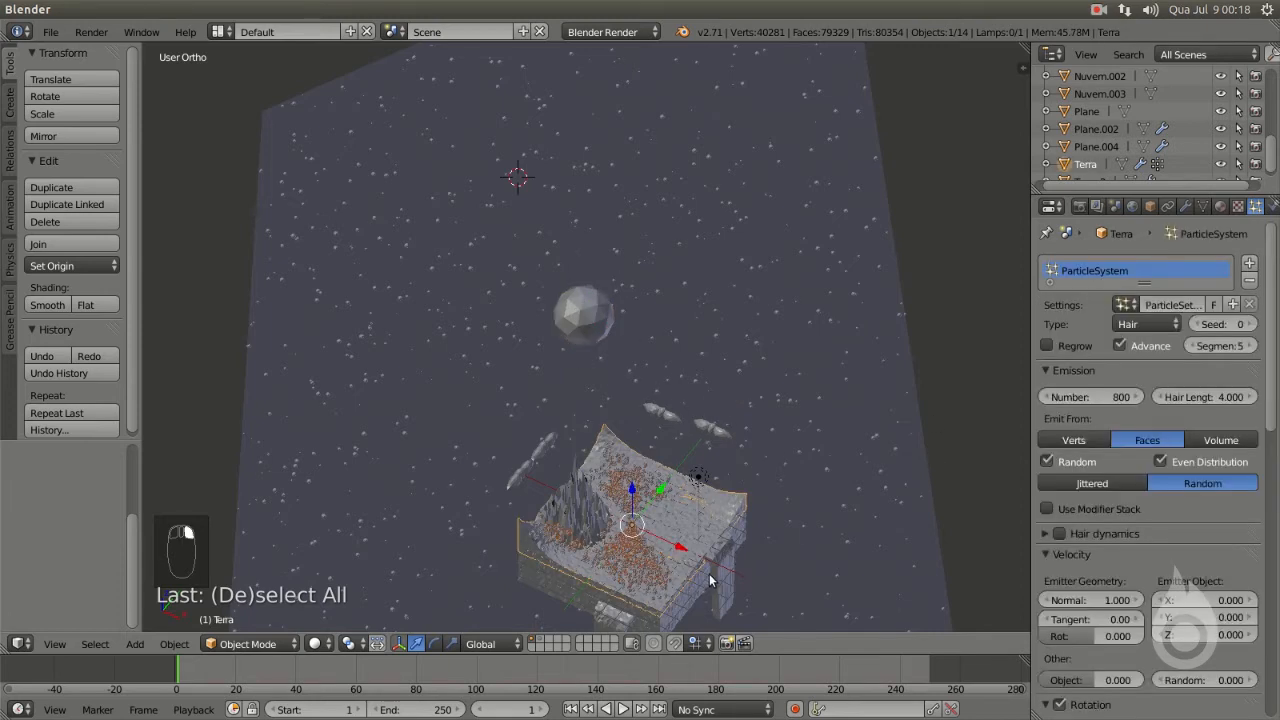
scroll(677, 403, "up", 4)
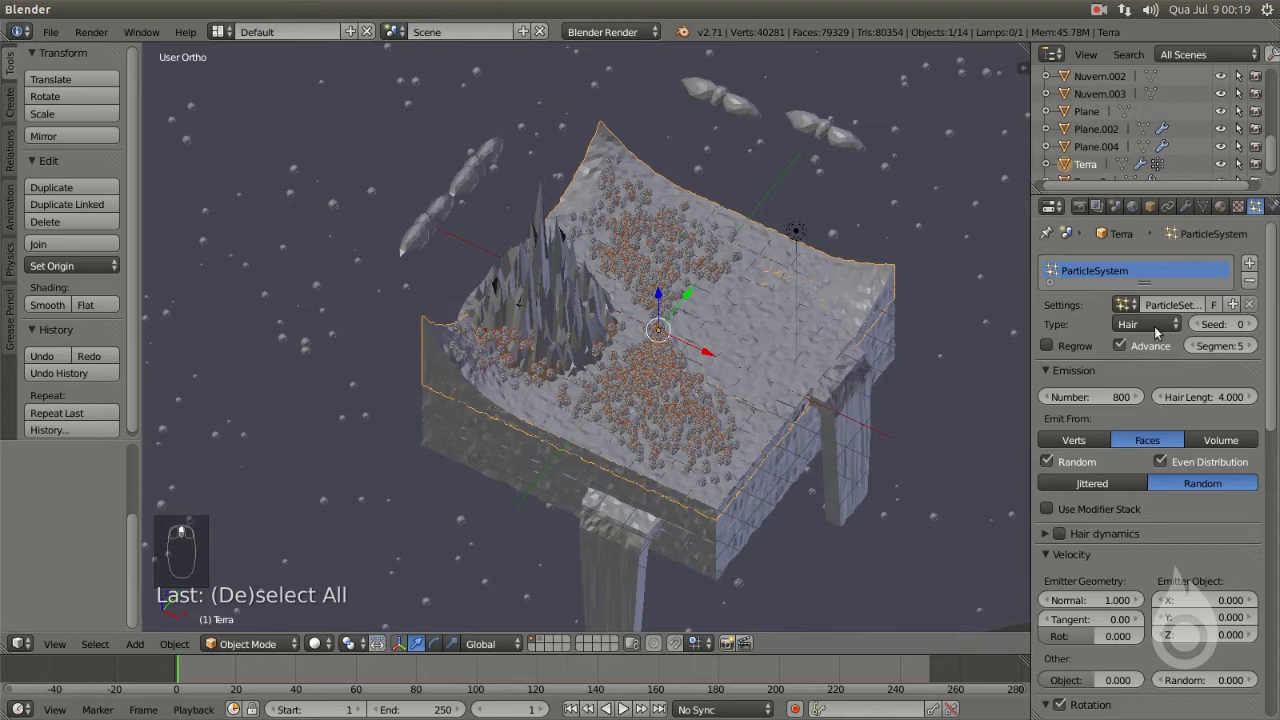
left_click(1203, 206)
left_click(1186, 207)
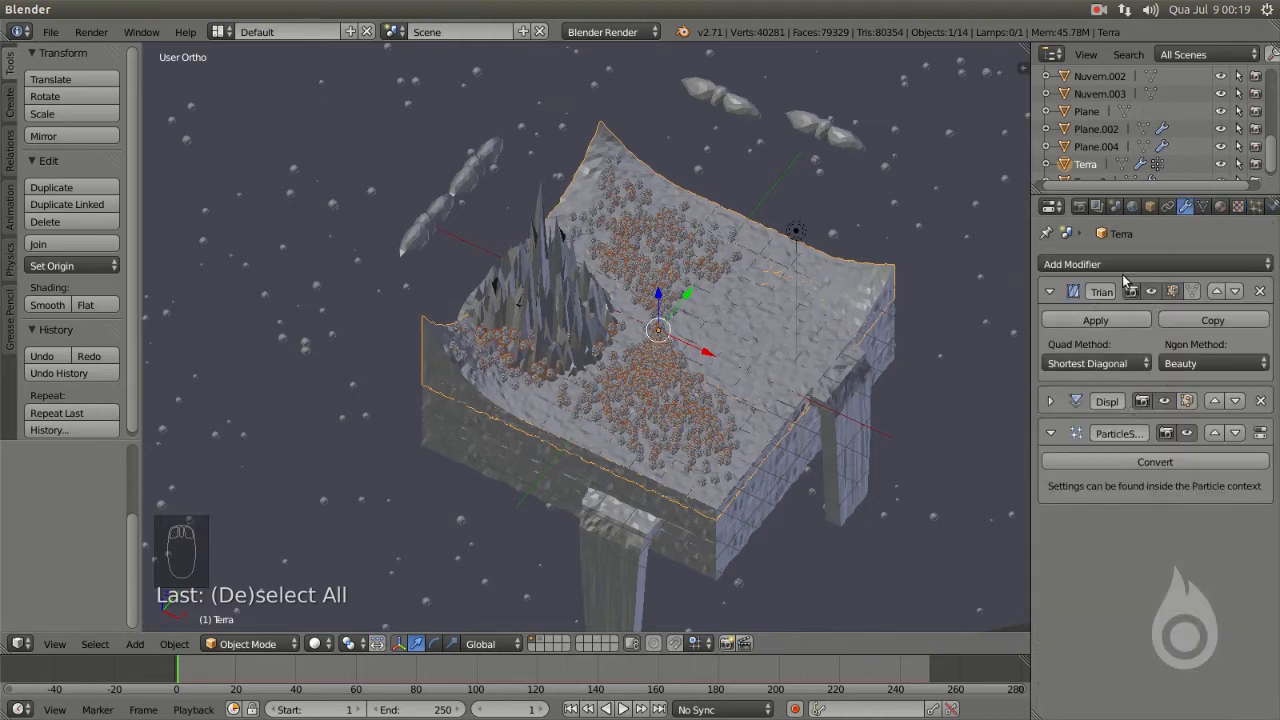
left_click(1082, 299)
left_click(1082, 299)
scroll(797, 358, "up", 4)
middle_click_drag(773, 384, 673, 384, "shift")
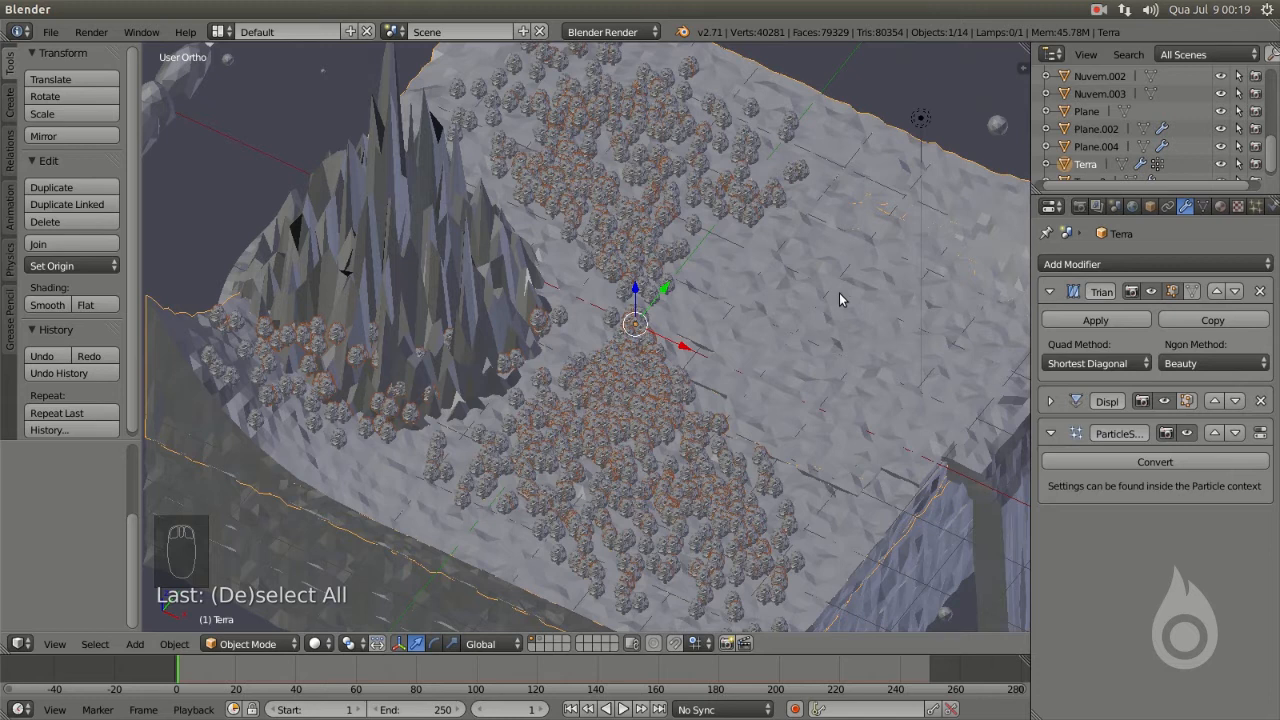
- Toggle the Displace modifier's viewport visibility off and on to compare Terra's surface, ending with an overview of the scene
left_click(1162, 404)
left_click(1162, 404)
left_click(1162, 404)
left_click(1163, 404)
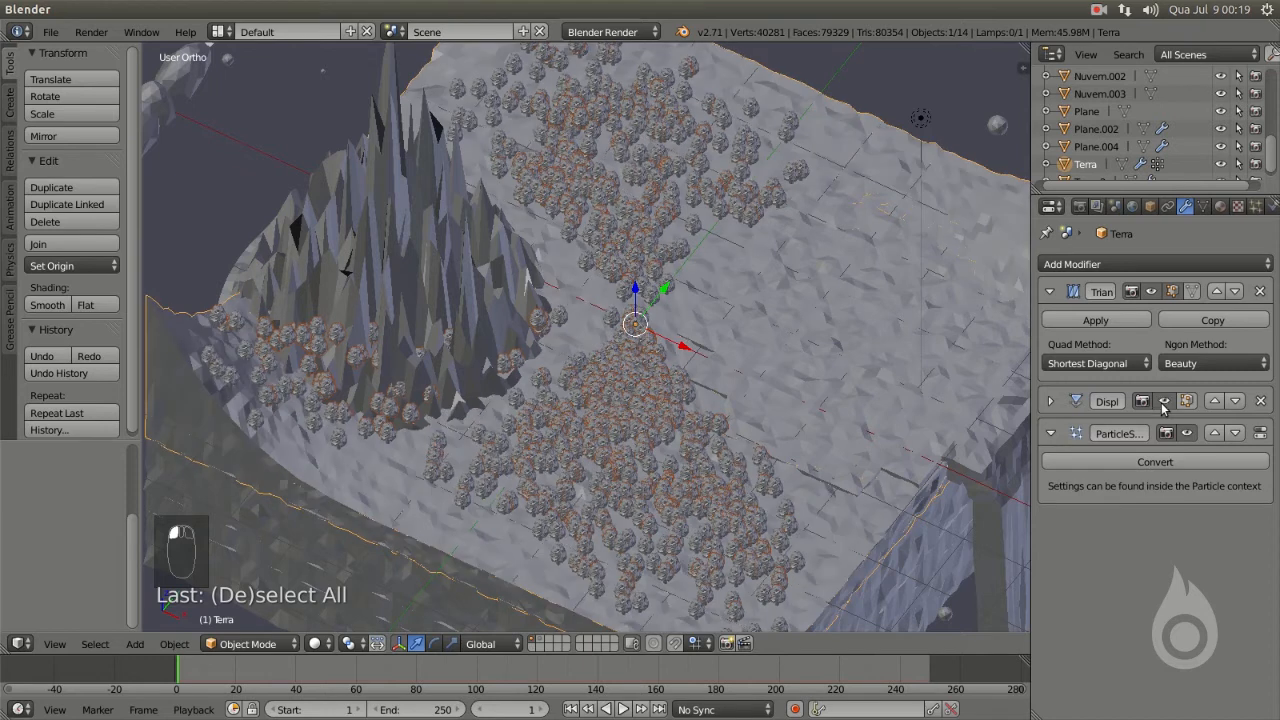
left_click(1162, 404)
left_click(1162, 404)
scroll(782, 323, "down", 5)
mouse_move(717, 354)
middle_mouse_down()
mouse_move(787, 309)
mouse_move(711, 338)
middle_mouse_up()
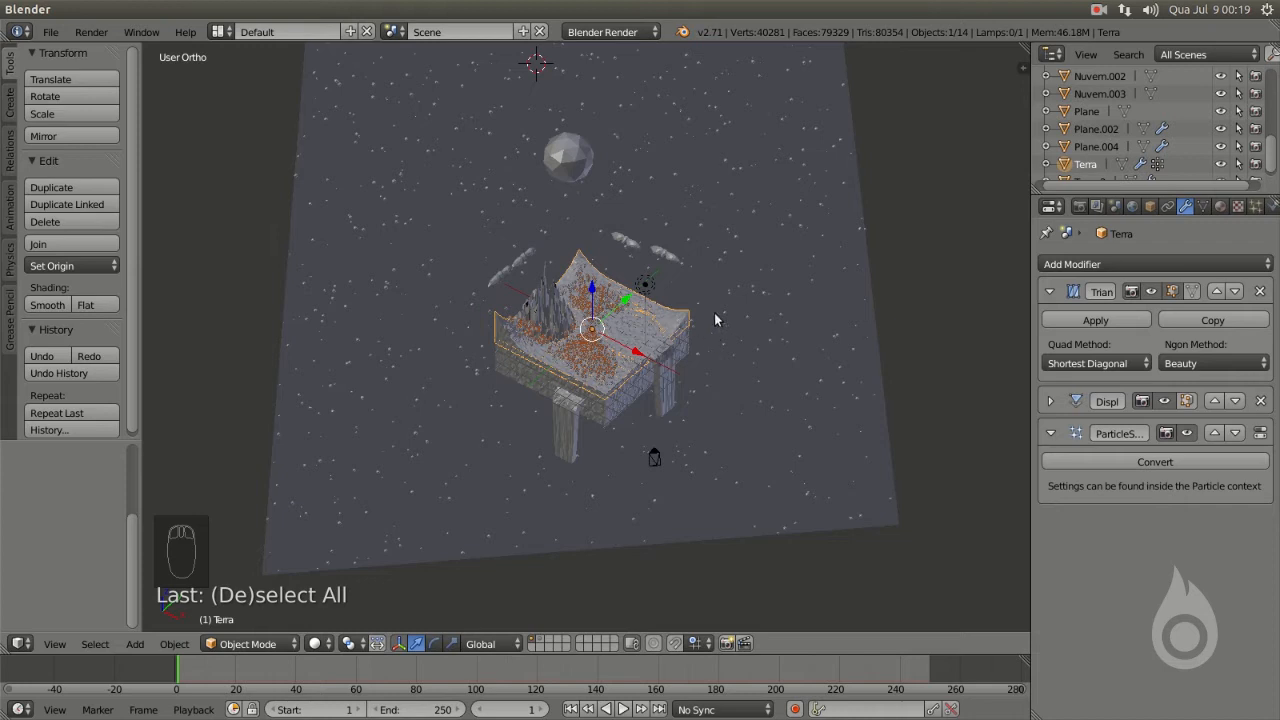
middle_click_drag(753, 195, 746, 286)
- Save the scene as a new file named tutorial-4.blend in the Tutorial folder
key("ctrl+shift+s")
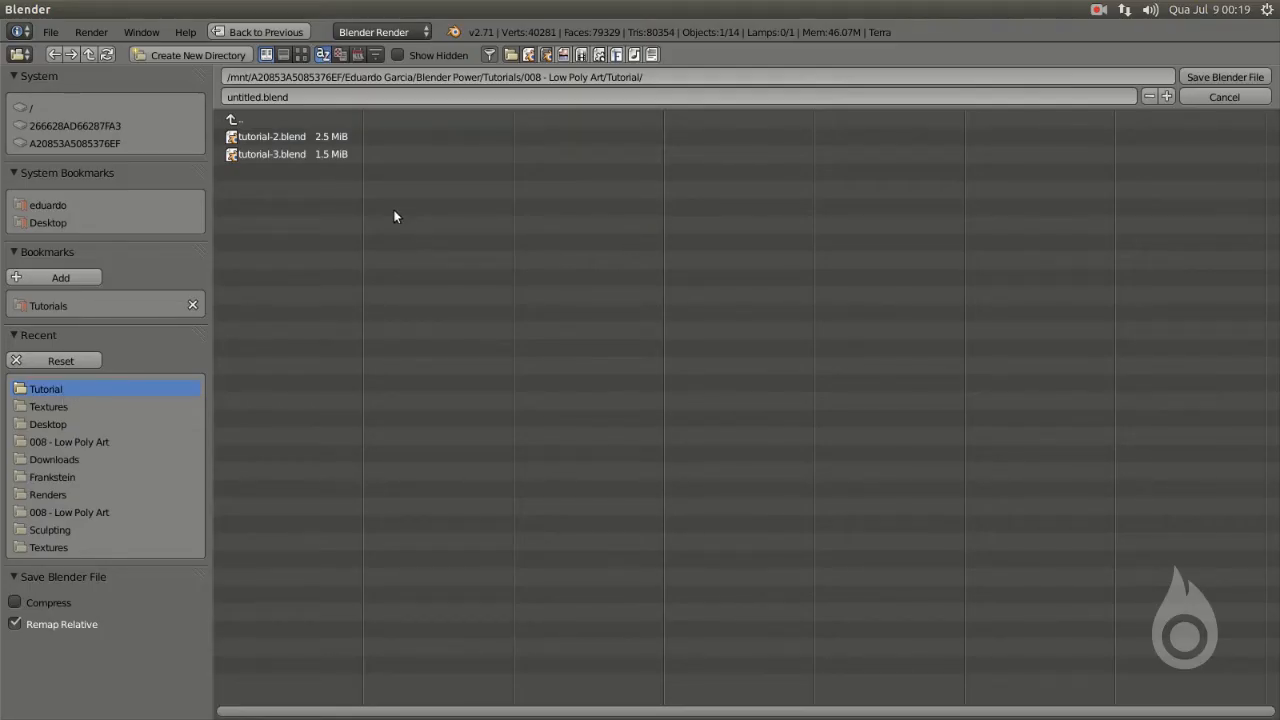
left_click(270, 154)
left_click(1166, 96)
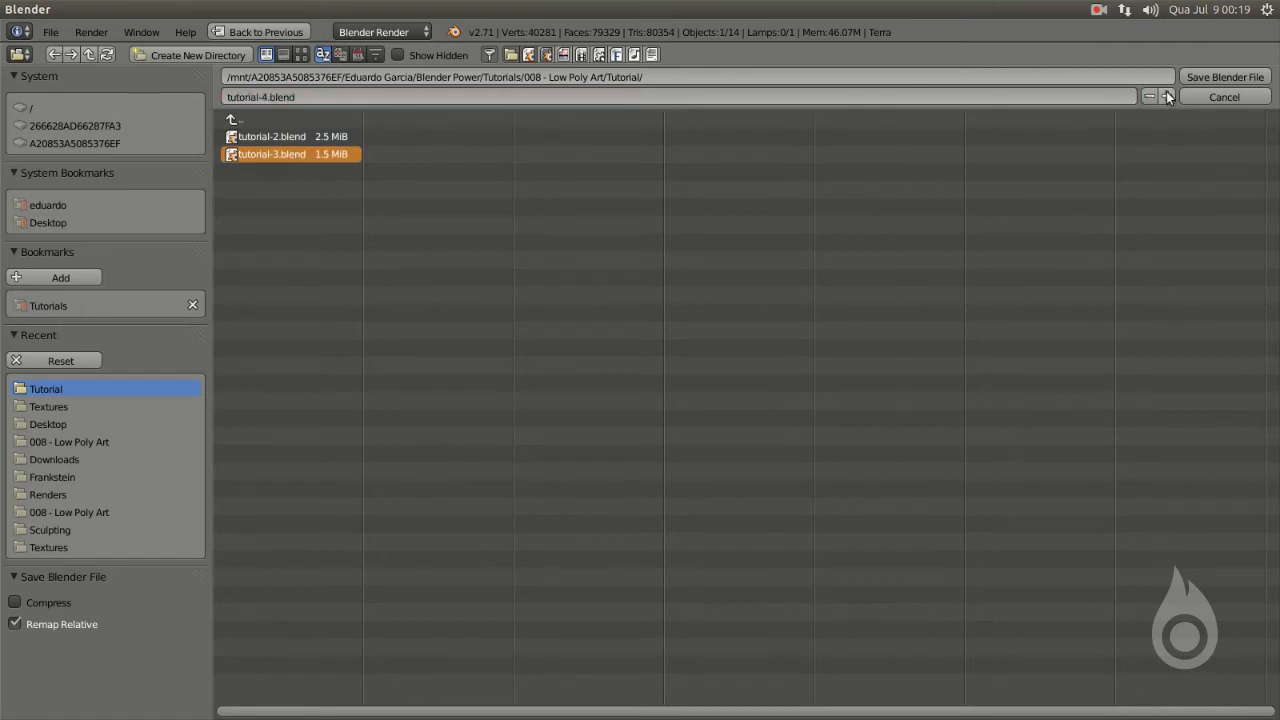
left_click(1220, 77)
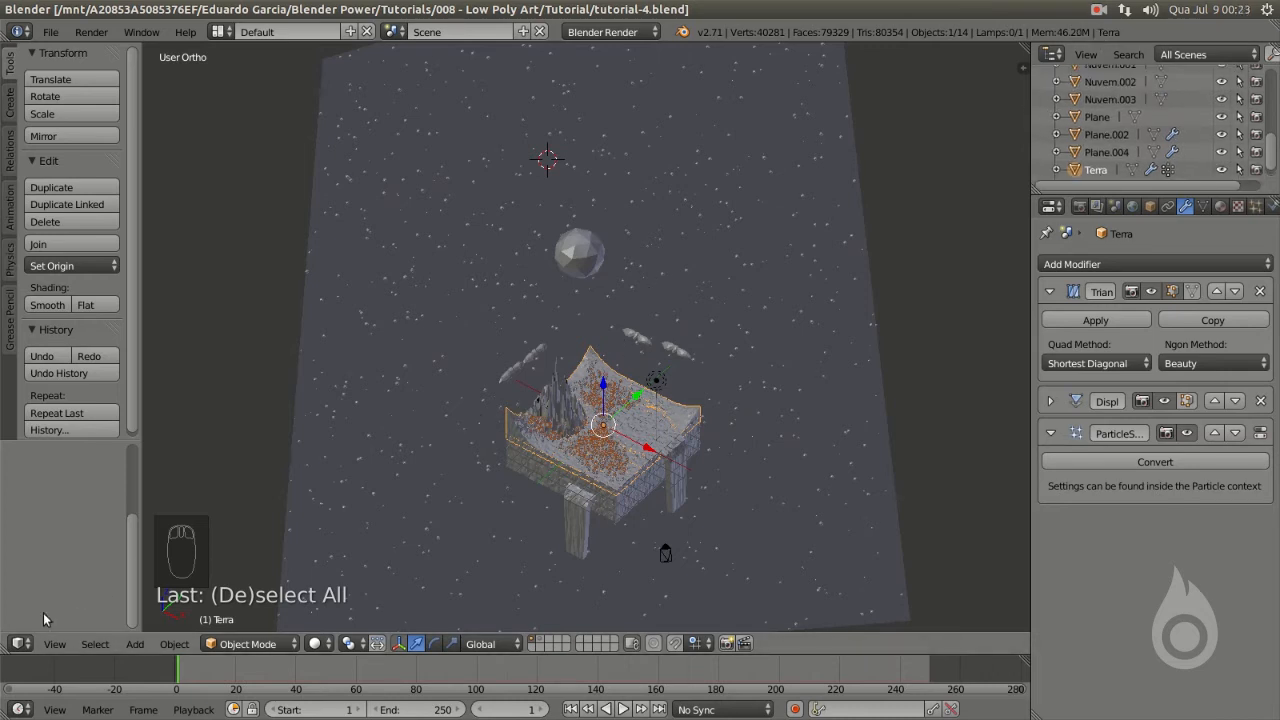
- Remove the timeline area and split the 3D view into two side-by-side viewports with the tool shelf hidden
left_click_drag(8, 654, 36, 666)
left_click_drag(6, 713, 491, 684)
key("t")
key("t")
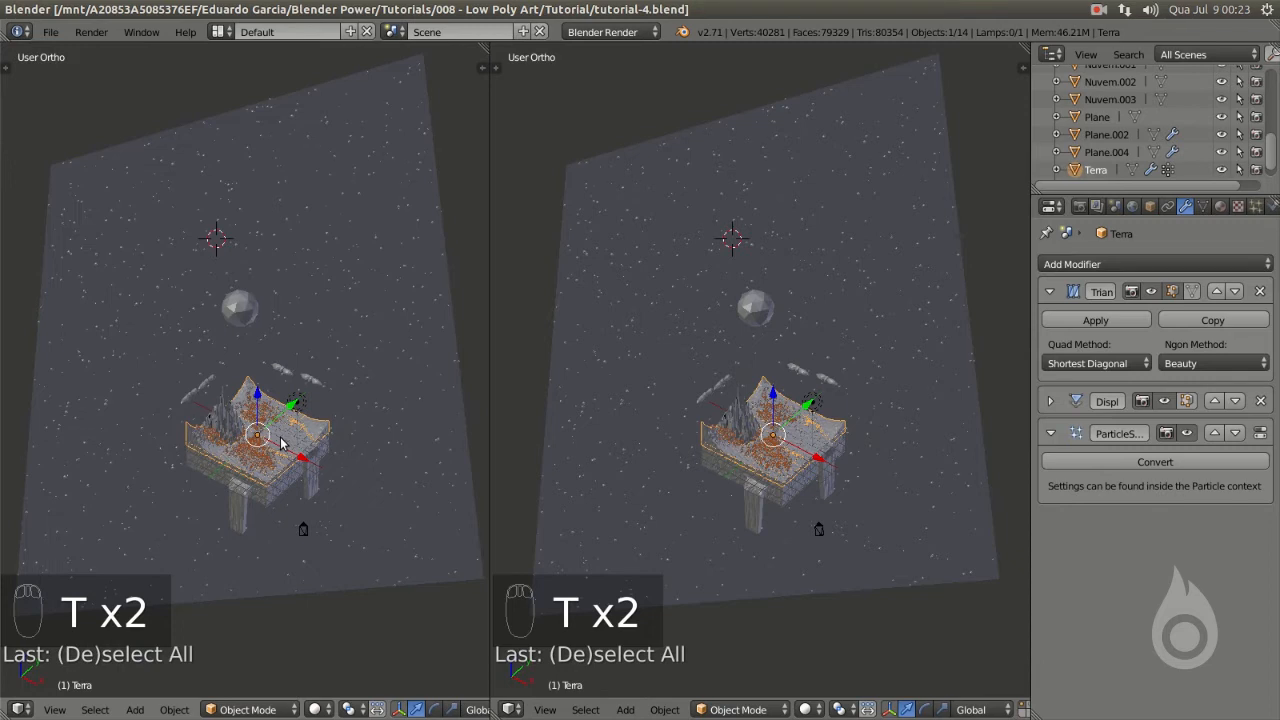
- Switch the render engine to Cycles Render and show the camera's view in the second viewport
left_click(610, 32)
left_click(600, 89)
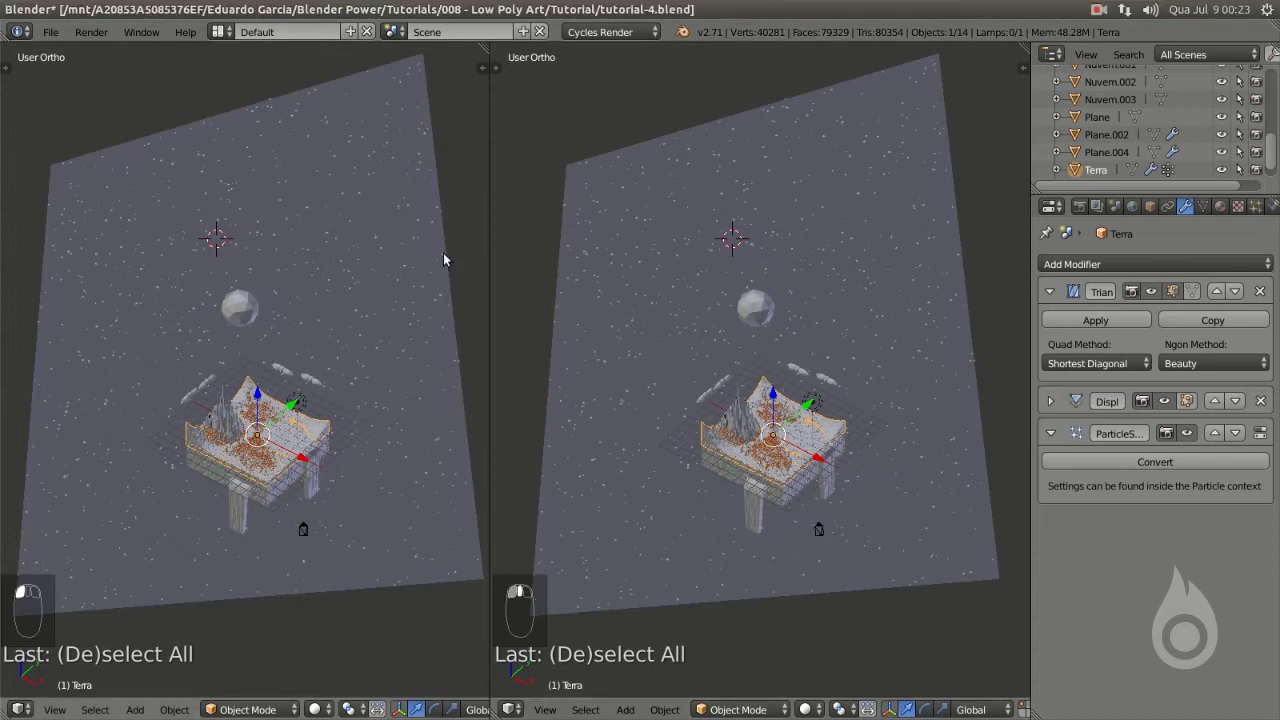
middle_click_drag(392, 323, 440, 271, "shift")
scroll(807, 416, "up", 4)
key("KP_0")
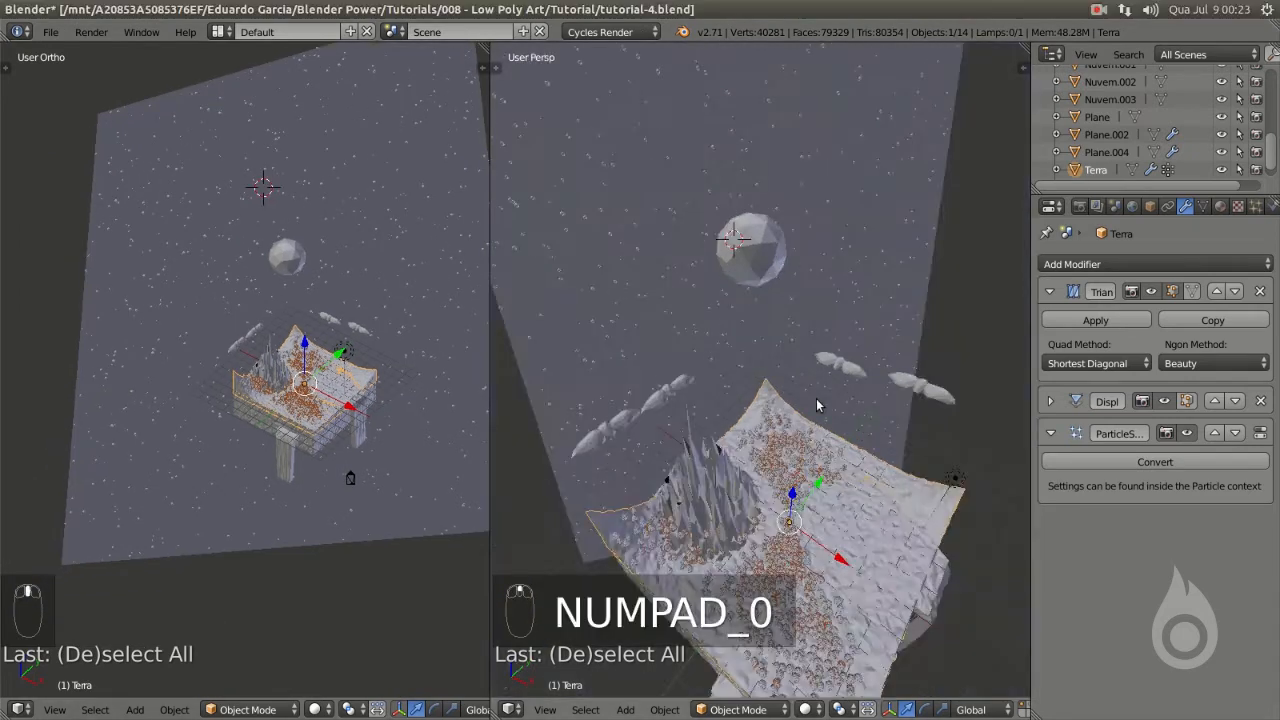
key("KP_0")
key("KP_0")
scroll(816, 405, "up", 5)
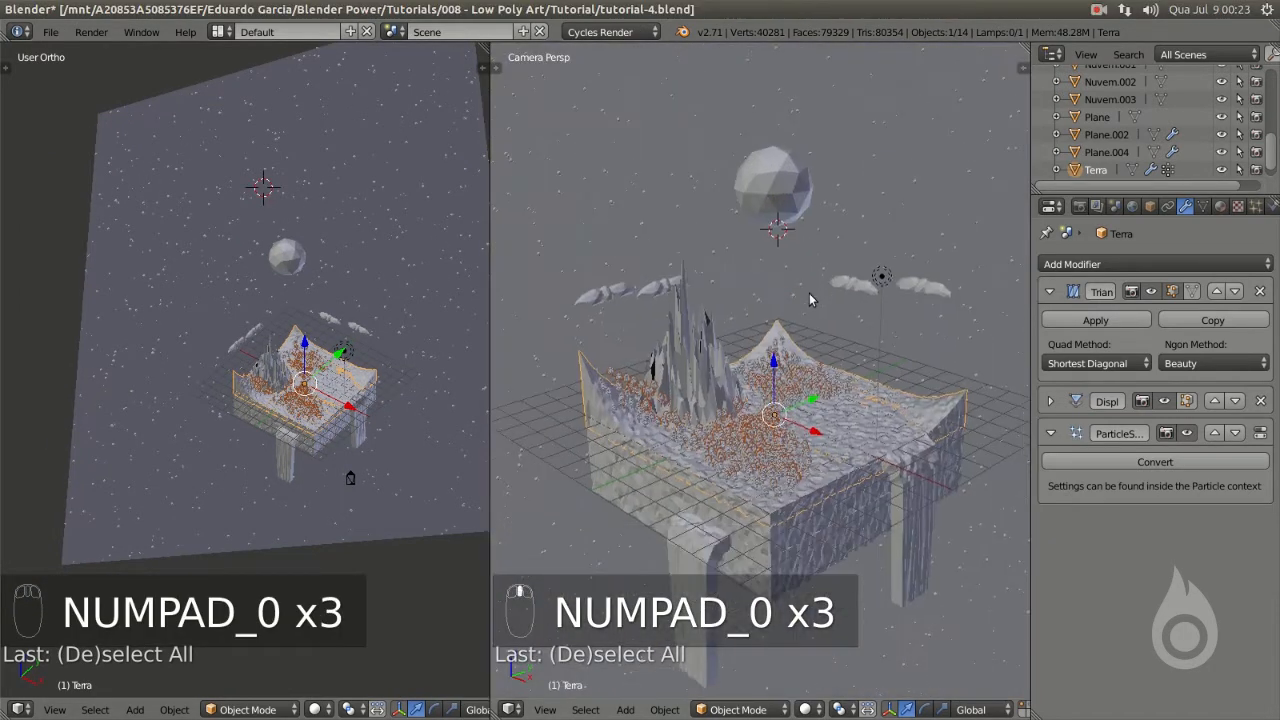
- Select the existing lamp above the island and change its type to Sun
middle_click_drag(238, 341, 346, 357)
scroll(347, 350, "up", 4)
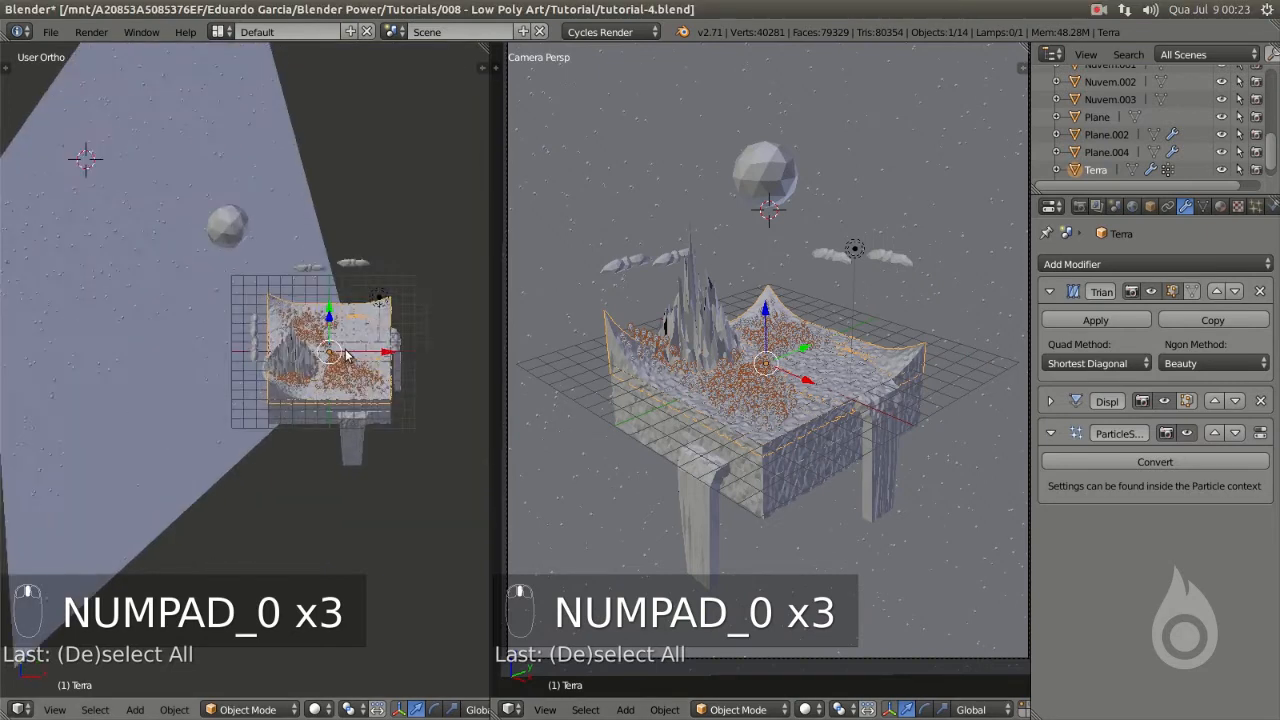
middle_click_drag(405, 318, 352, 290, "shift")
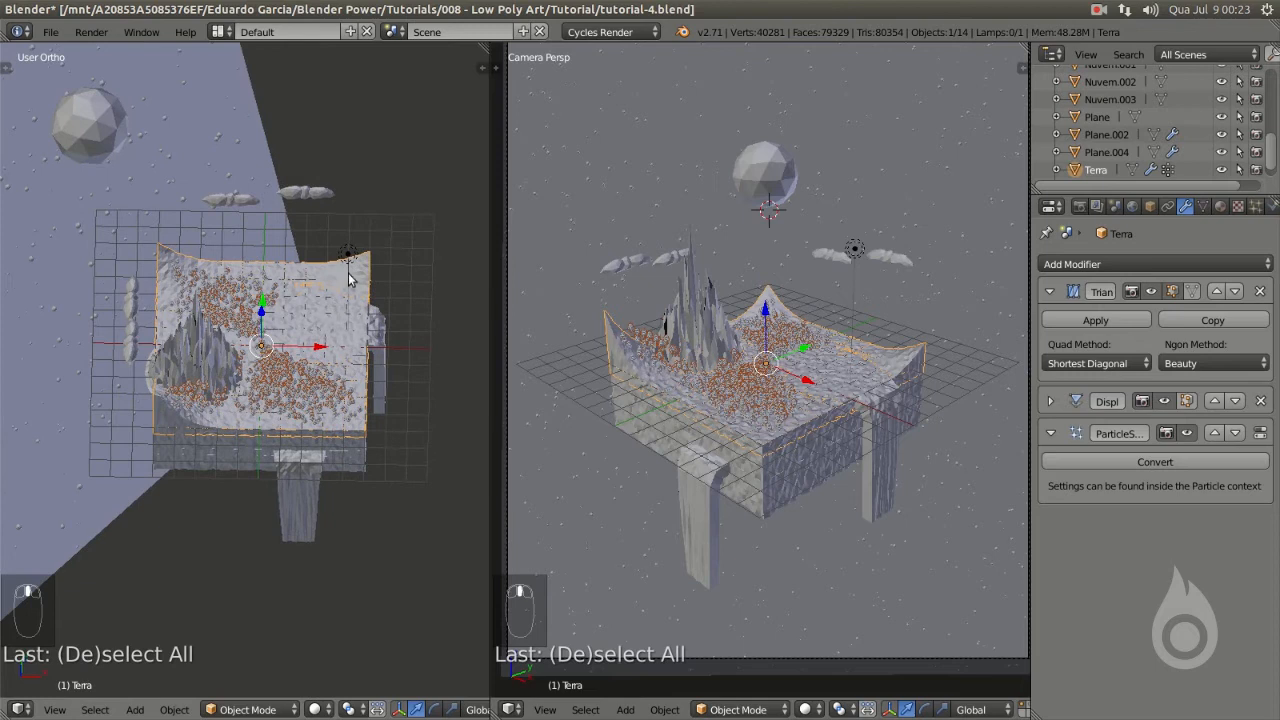
right_click(349, 254)
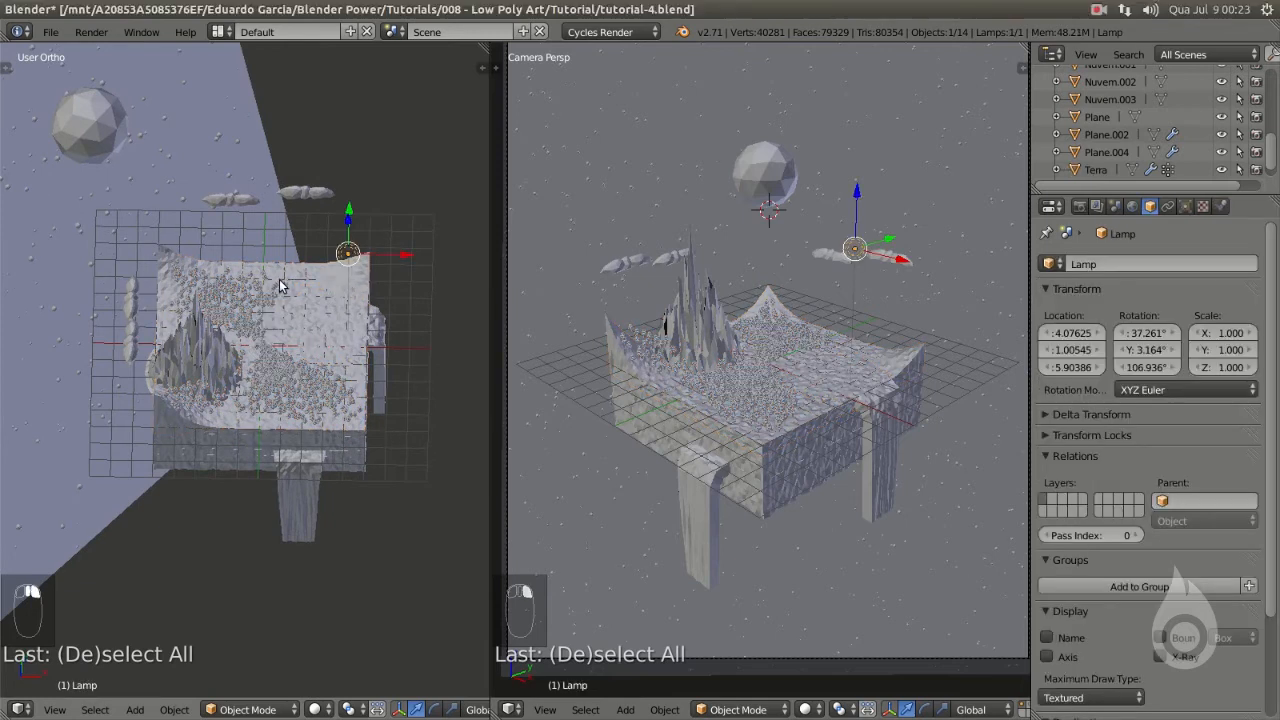
left_click(1185, 206)
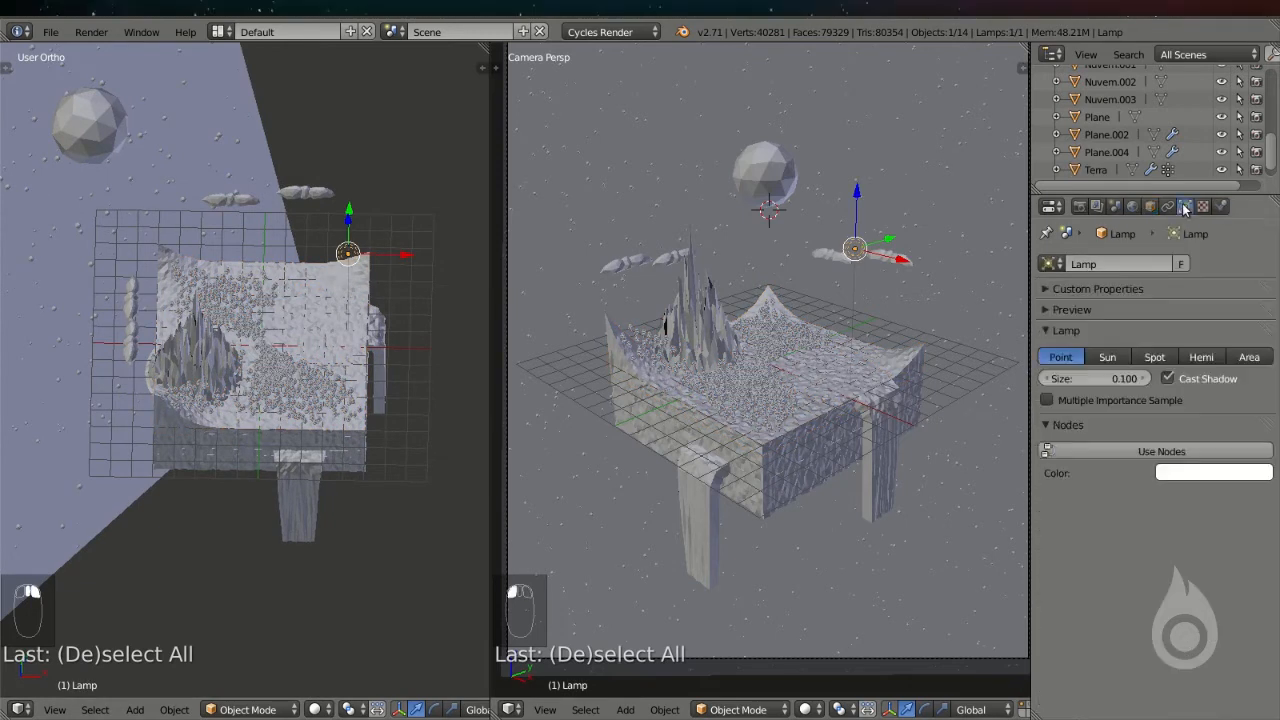
left_click(1107, 362)
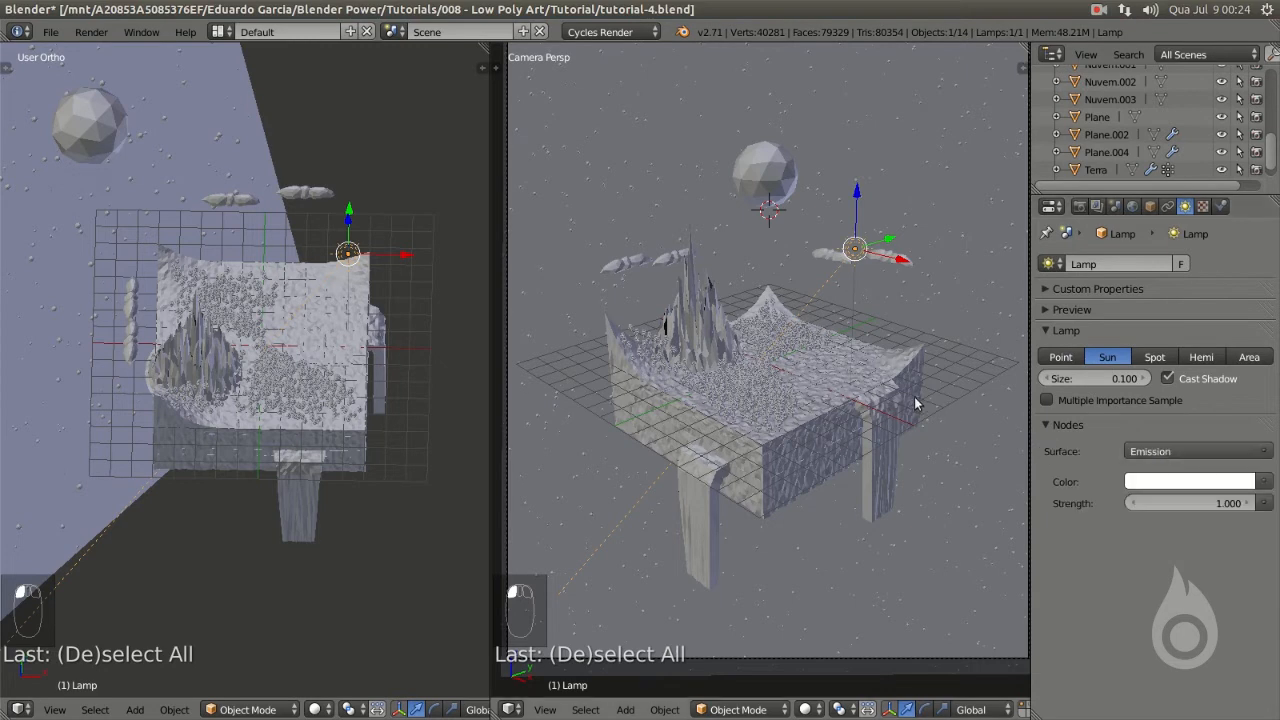
- Move the sun lamp outward, away from the island on the side opposite the volcano
middle_click_drag(368, 280, 353, 268)
scroll(333, 315, "down", 3)
middle_click_drag(333, 315, 374, 337)
scroll(333, 330, "down", 2)
key("g")
left_click(415, 292)
scroll(469, 380, "up", 2)
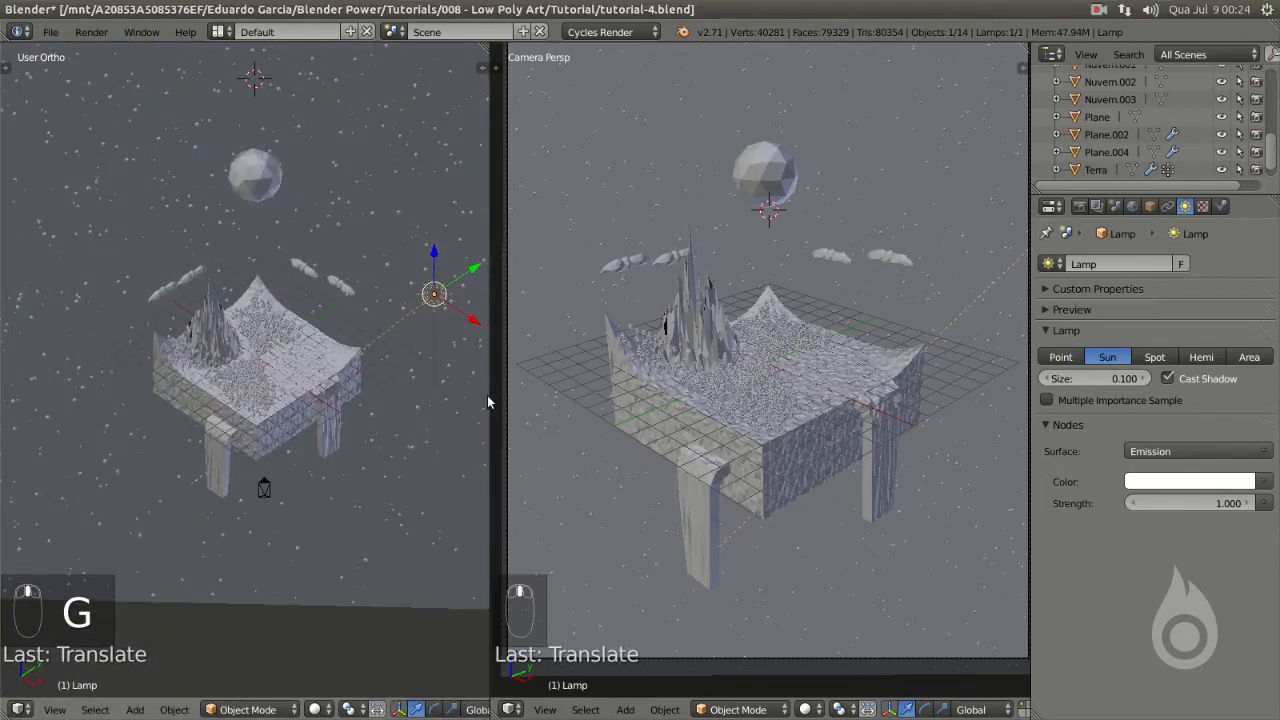
- Enlarge the working viewport, duplicate the sun lamp and move the copy, in top view, to the volcano side of the island
left_click_drag(490, 402, 789, 400)
scroll(585, 368, "down", 2)
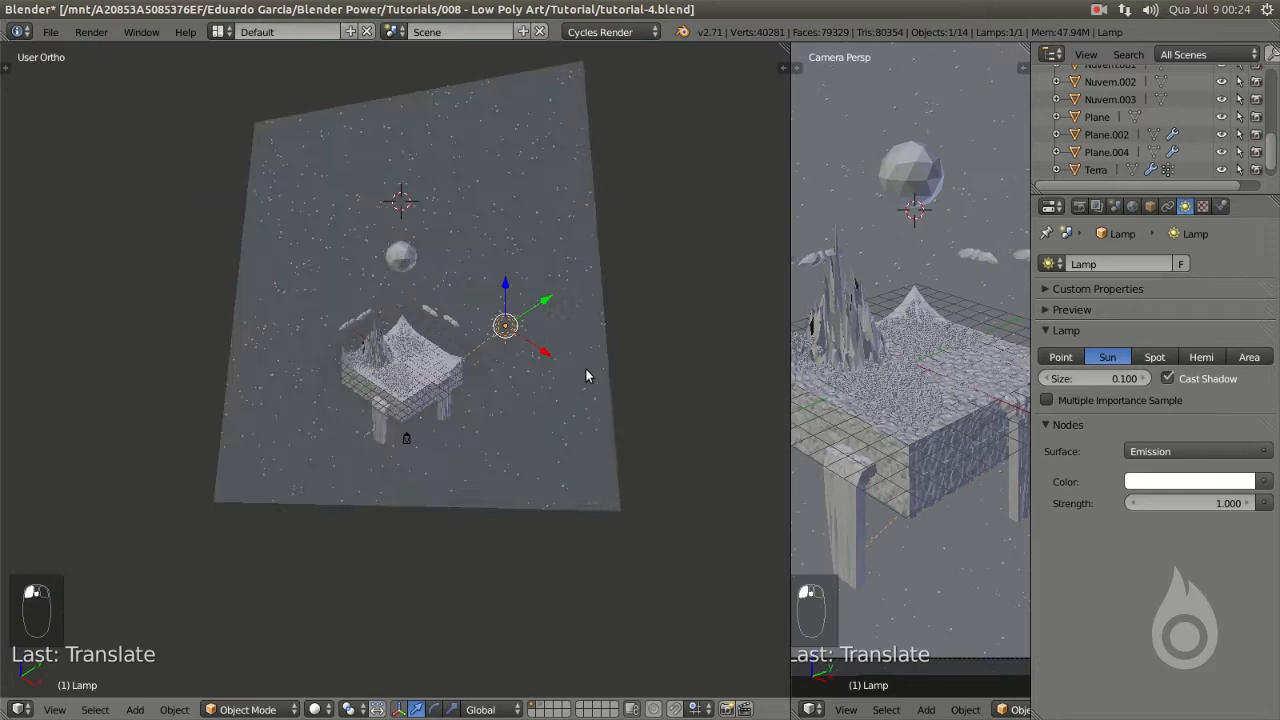
middle_click_drag(586, 369, 477, 356)
key("shift+d")
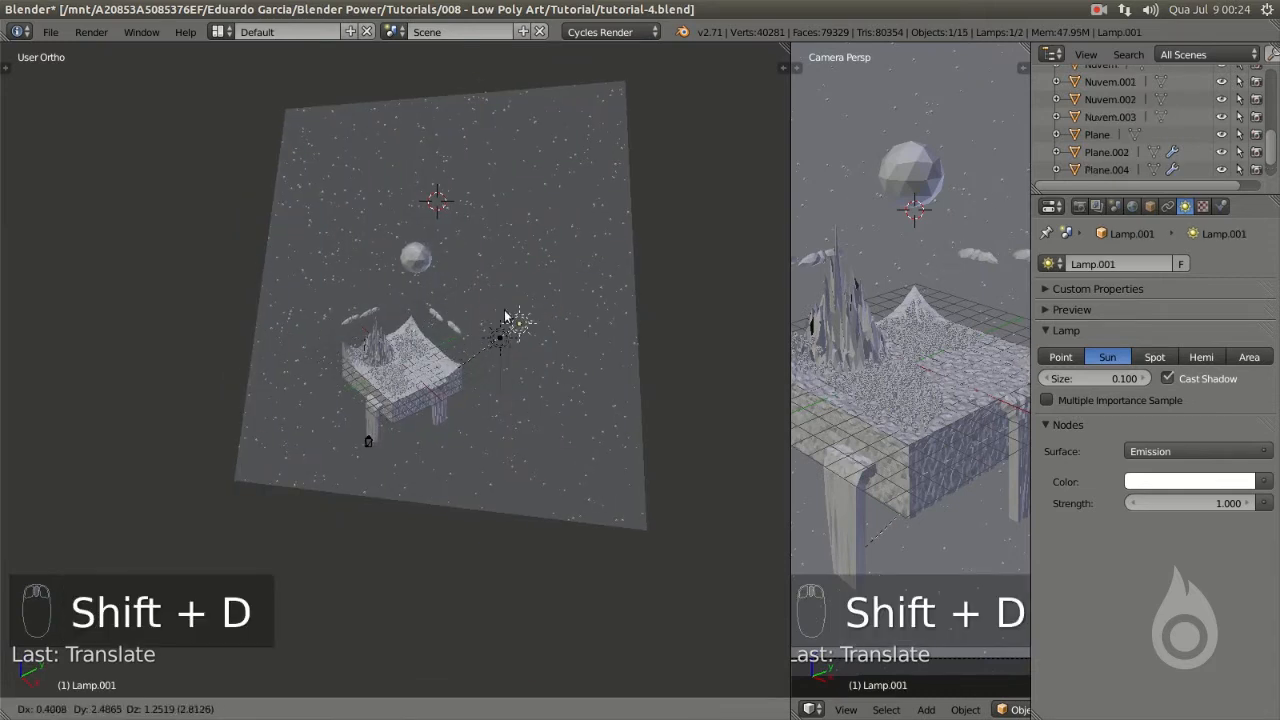
right_click(514, 312)
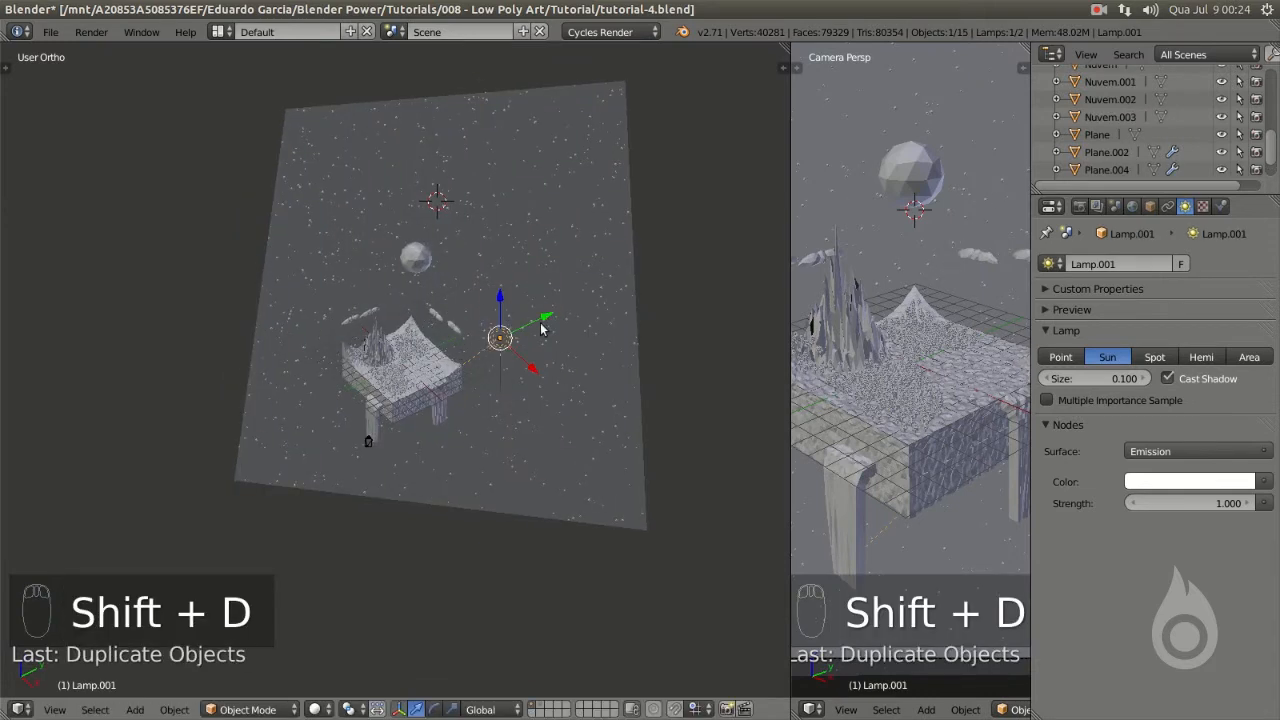
key("KP_7")
key("g")
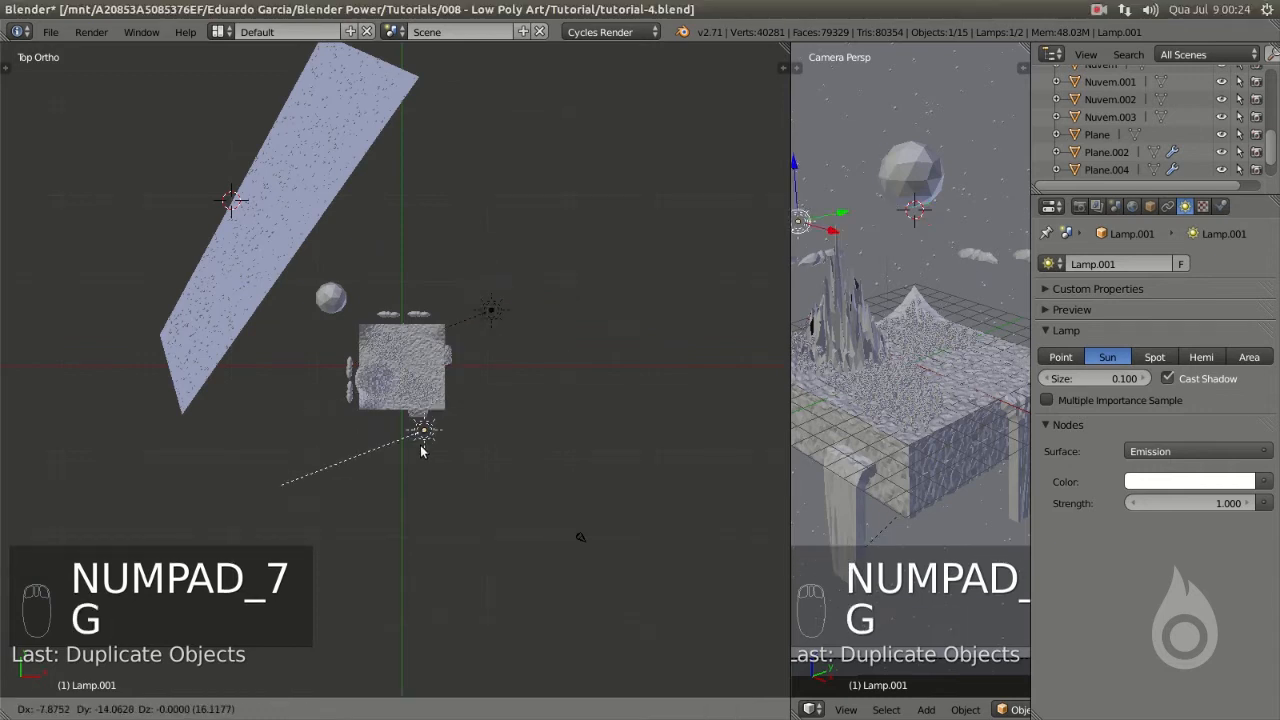
left_click(383, 457)
- Rotate the duplicated lamp in top view to aim across the island and shift it slightly outward
key("r")
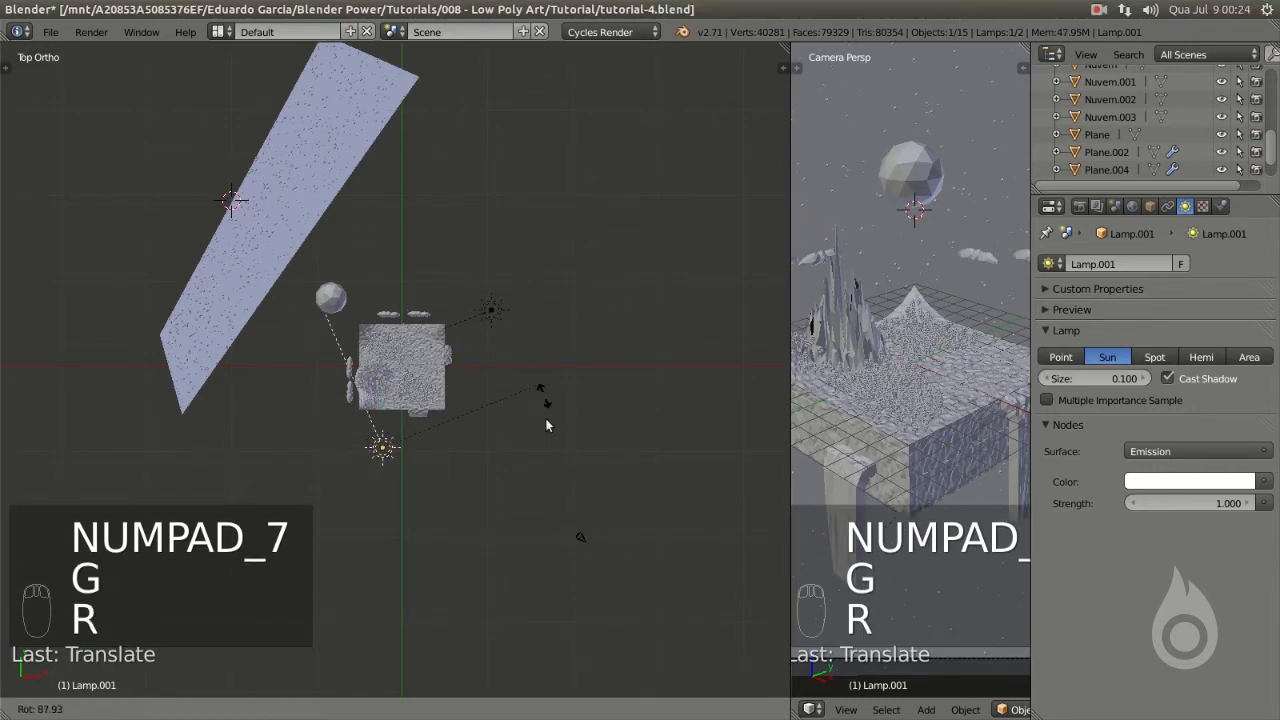
left_click(470, 536)
key("g")
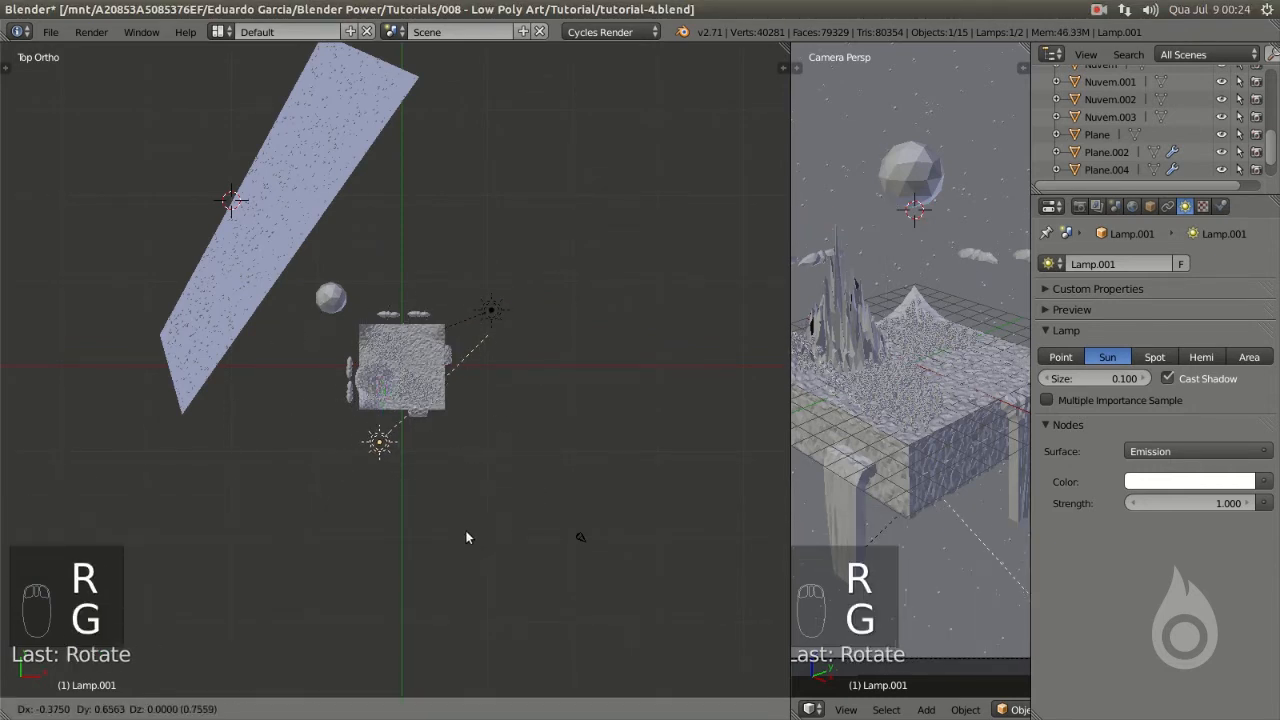
left_click(450, 522)
scroll(414, 466, "up", 2)
middle_click_drag(414, 466, 445, 296)
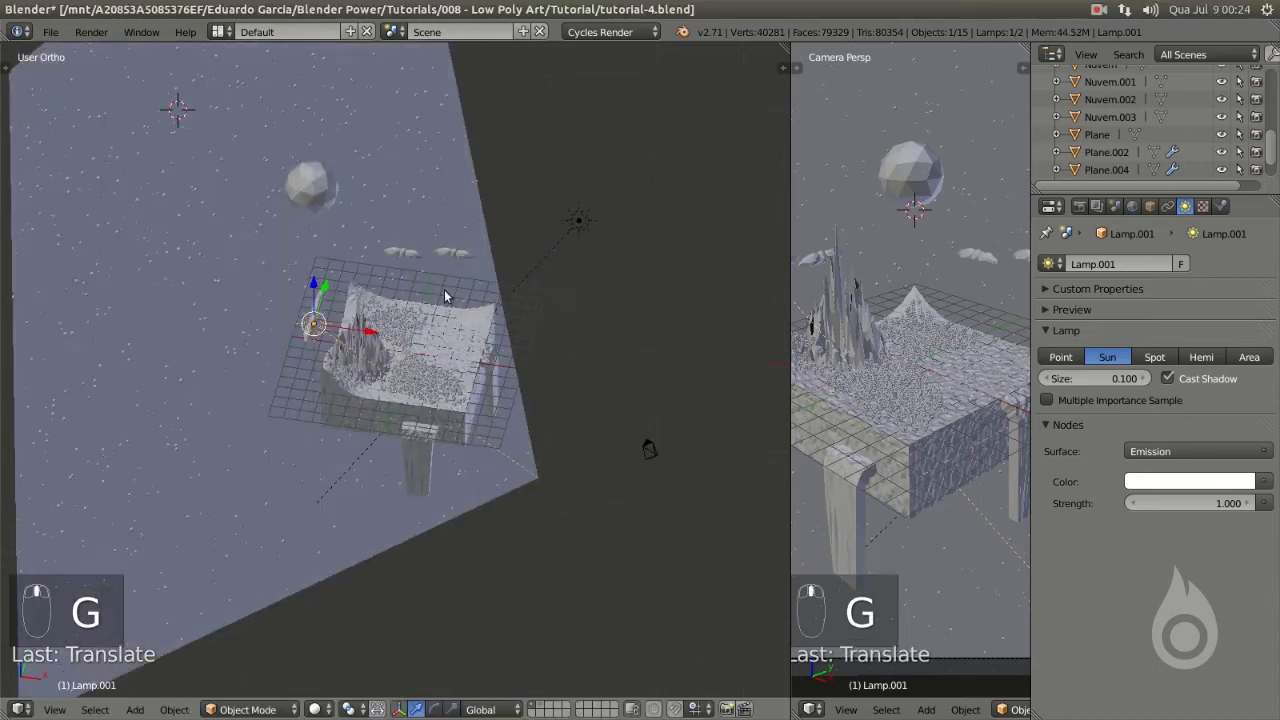
- Change the duplicated lamp to an Area lamp with a Square shape and a size of 10
left_click(1255, 360)
scroll(360, 370, "up", 7)
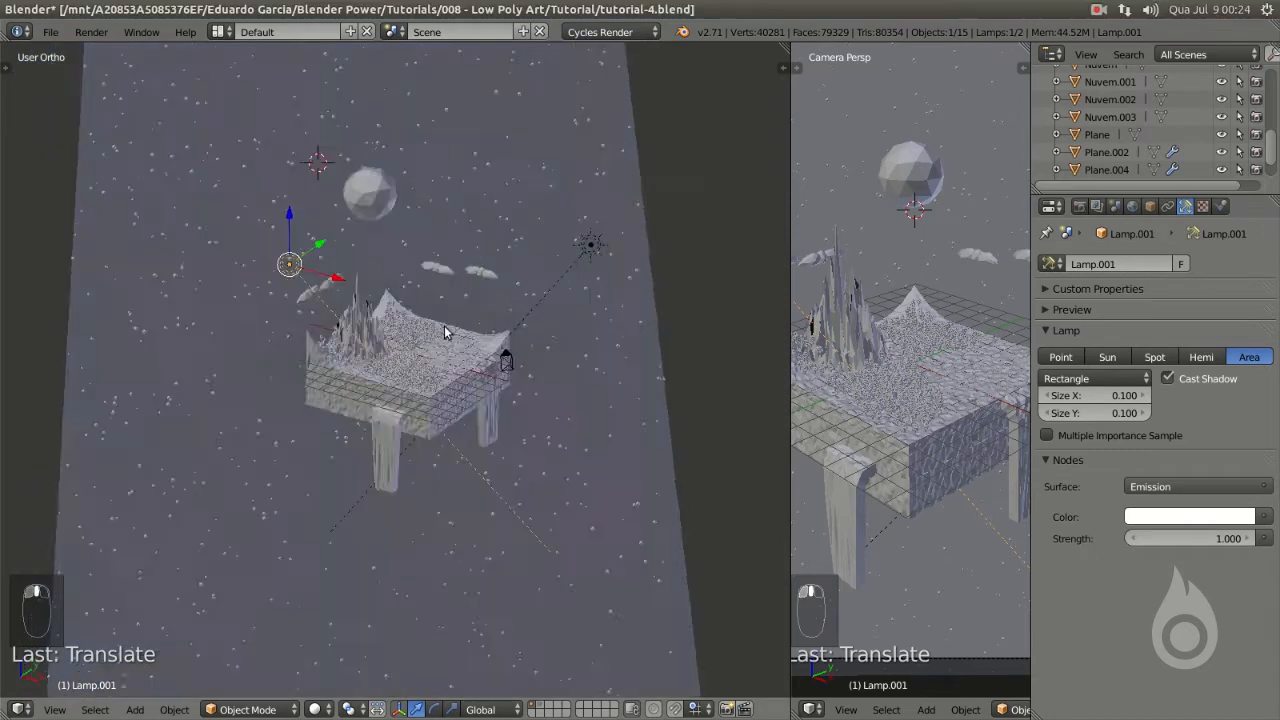
middle_click_drag(373, 196, 396, 268)
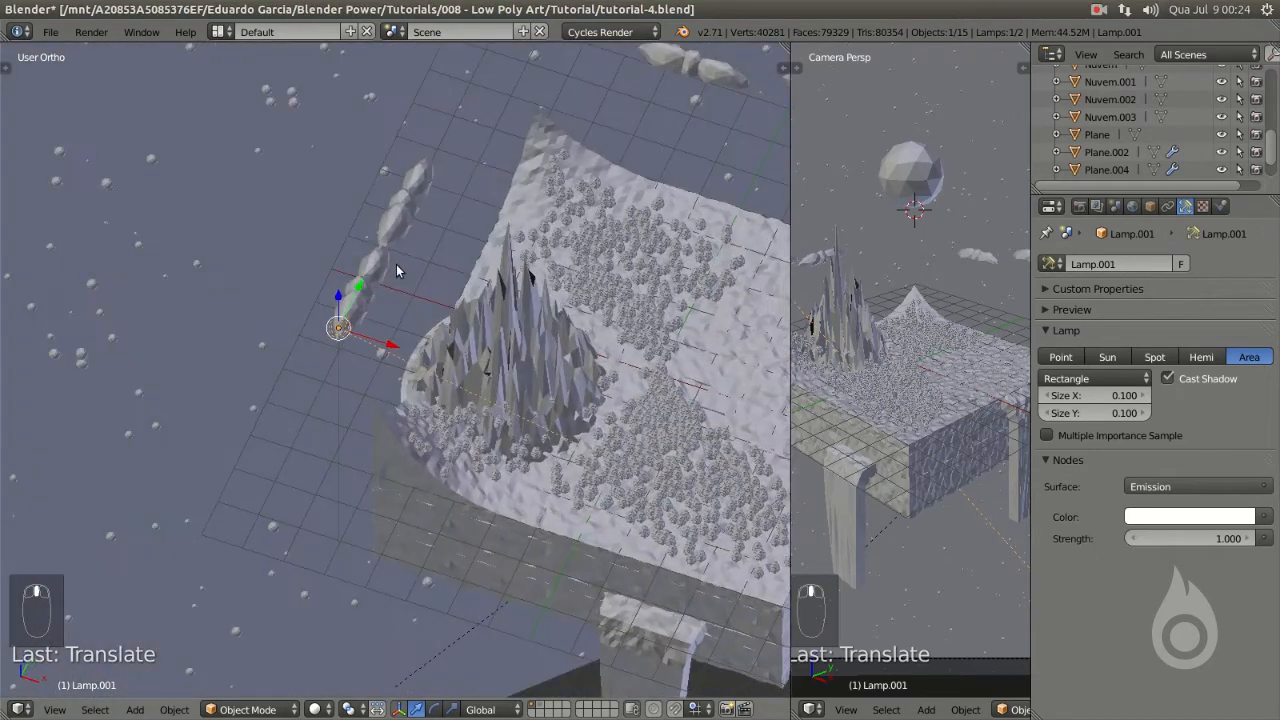
left_click(1102, 382)
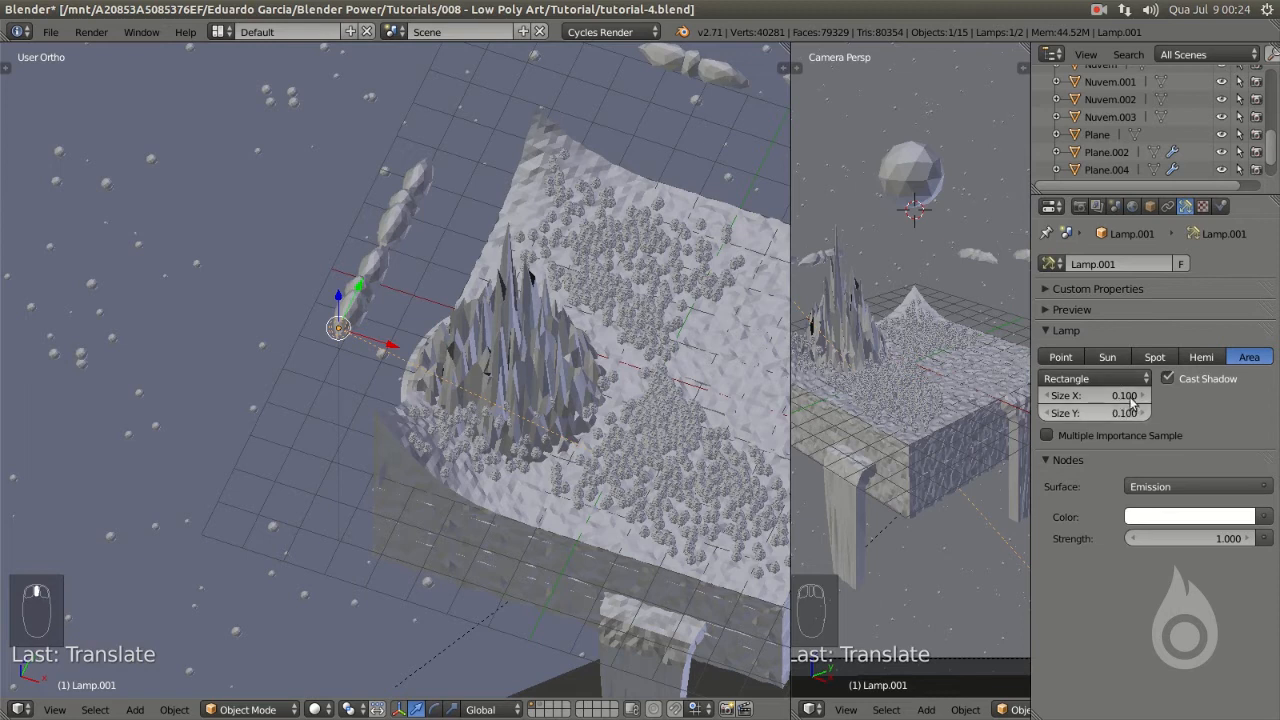
left_click(1092, 379)
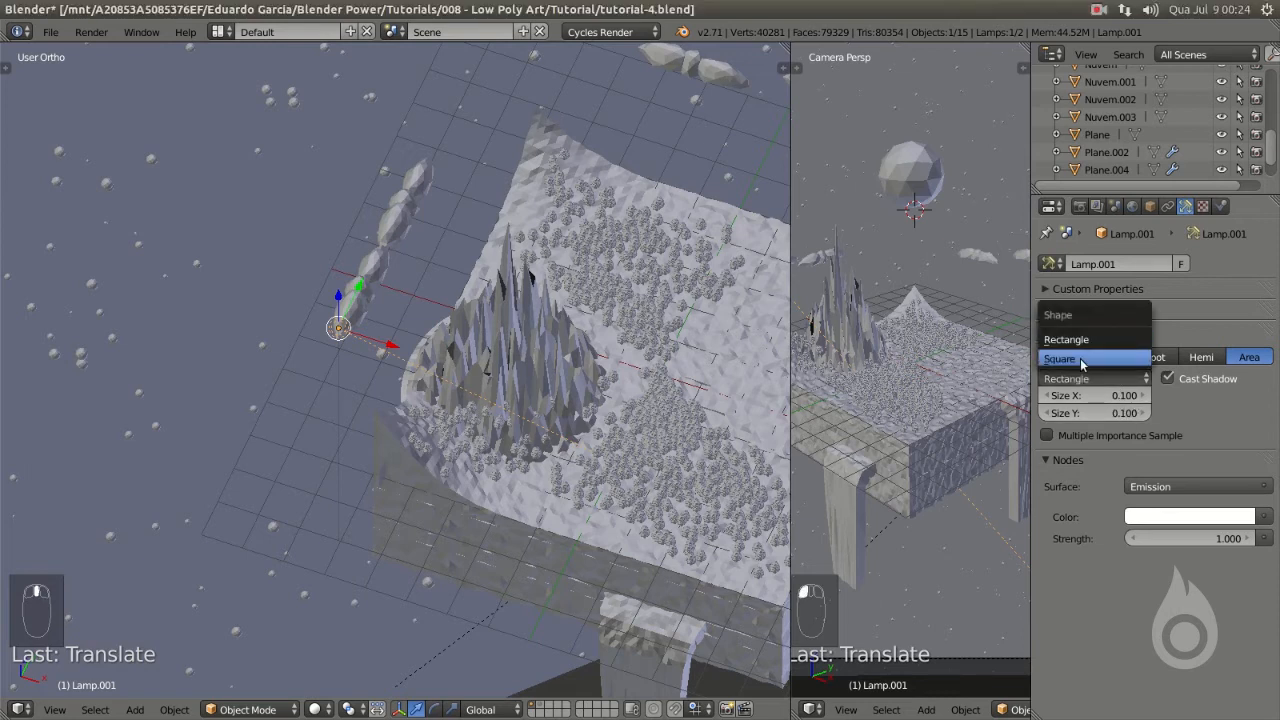
left_click(1079, 362)
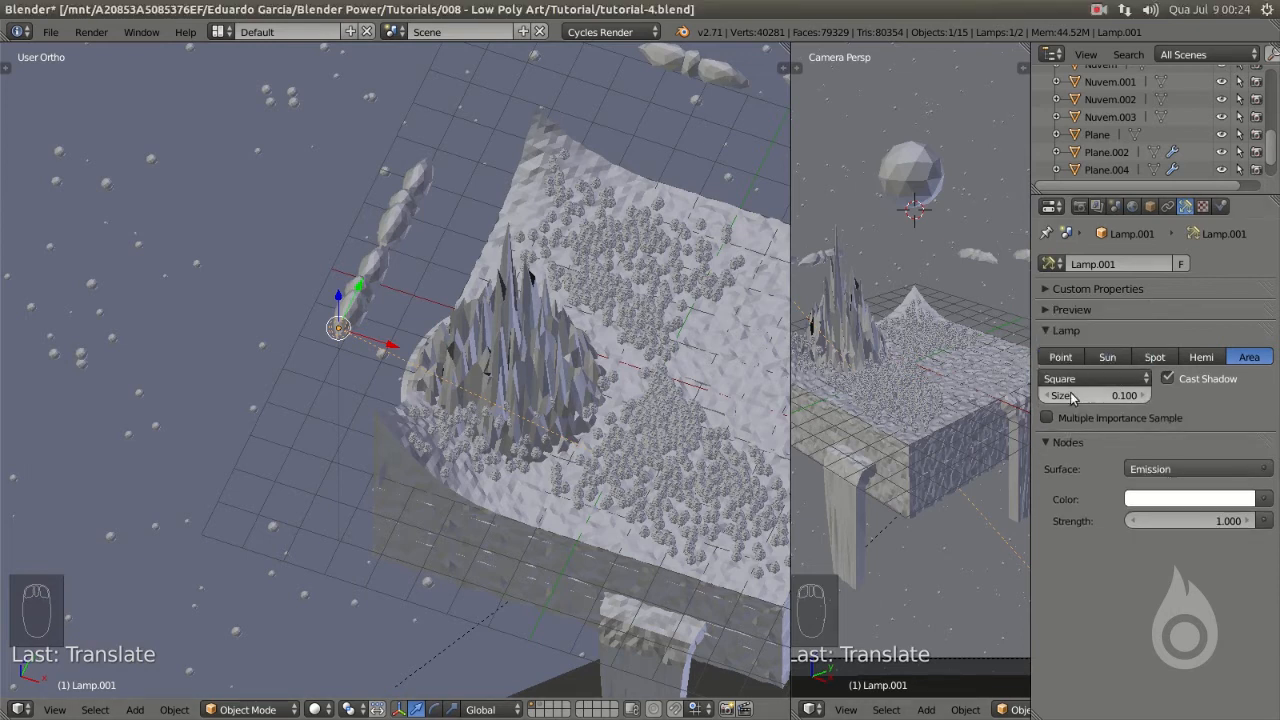
left_click(1120, 394)
type("10")
key("Return")
- Tilt the area lamp upright beside the volcano so that it faces the island, and nudge it into position
scroll(540, 342, "down", 5)
mouse_move(538, 340)
middle_mouse_down()
mouse_move(506, 331)
mouse_move(460, 239)
mouse_move(381, 215)
mouse_move(544, 300)
mouse_move(523, 272)
mouse_move(525, 318)
middle_mouse_up()
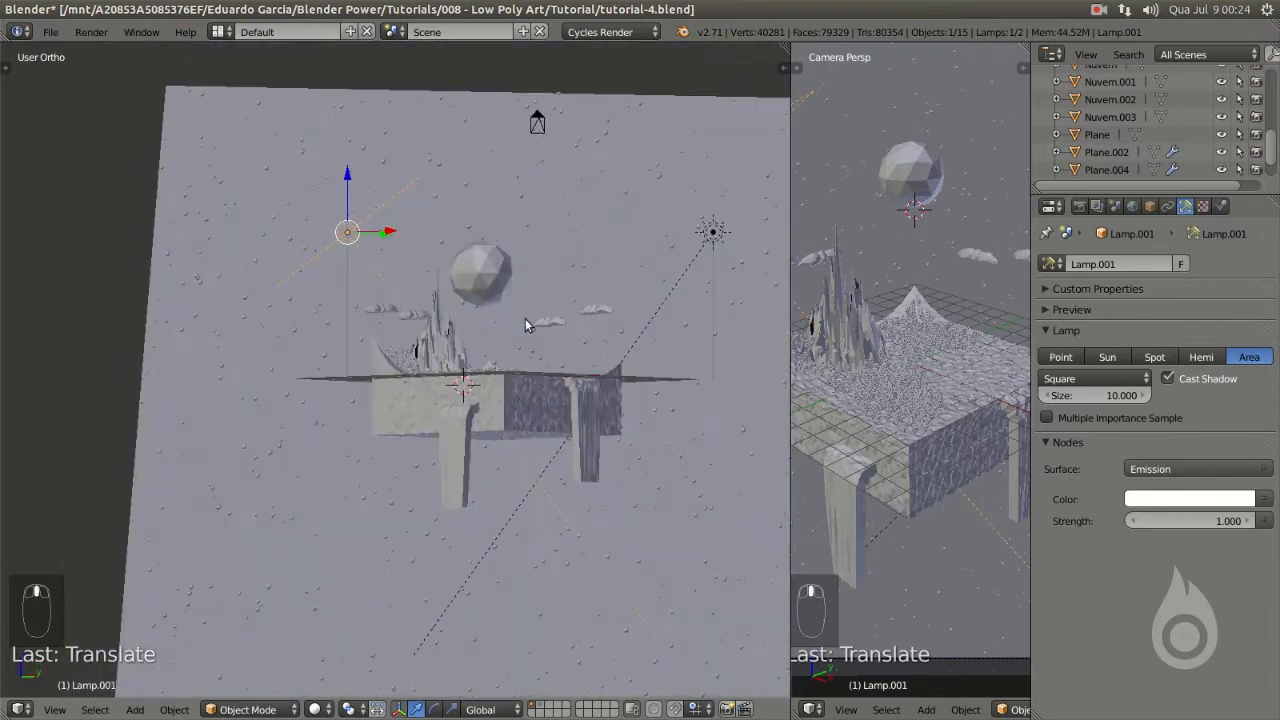
key("r")
left_click(630, 270)
key("g")
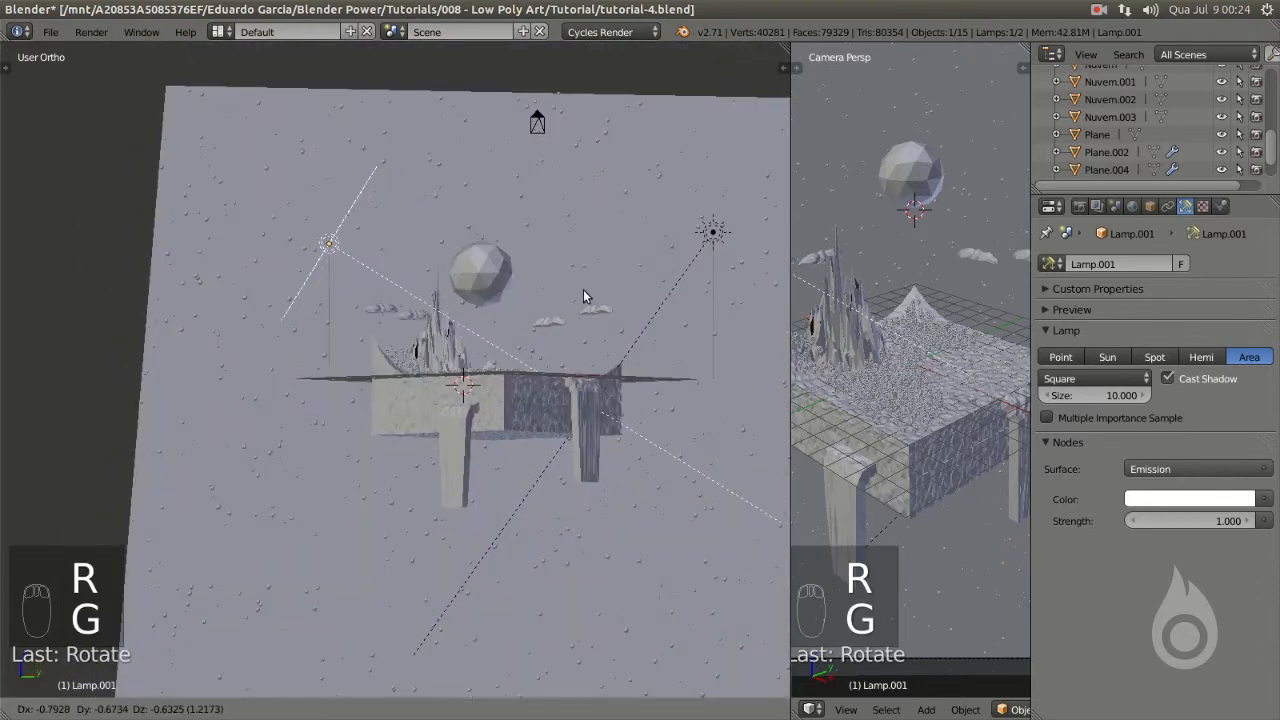
left_click(578, 298)
key("r")
left_click(604, 318)
middle_click_drag(604, 318, 486, 394)
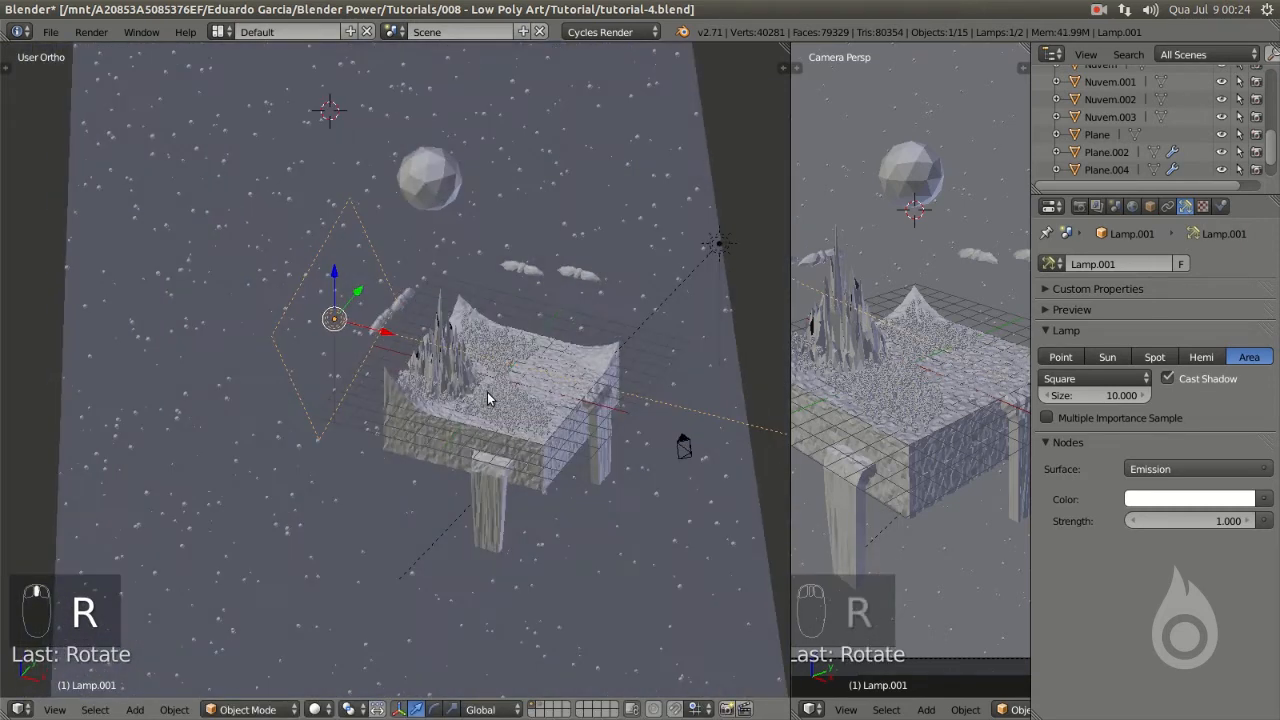
- Widen the camera viewport, fit the camera frame in it and set a render border just inside the frame
left_click_drag(789, 437, 663, 437)
key("Home")
scroll(800, 418, "down", 1)
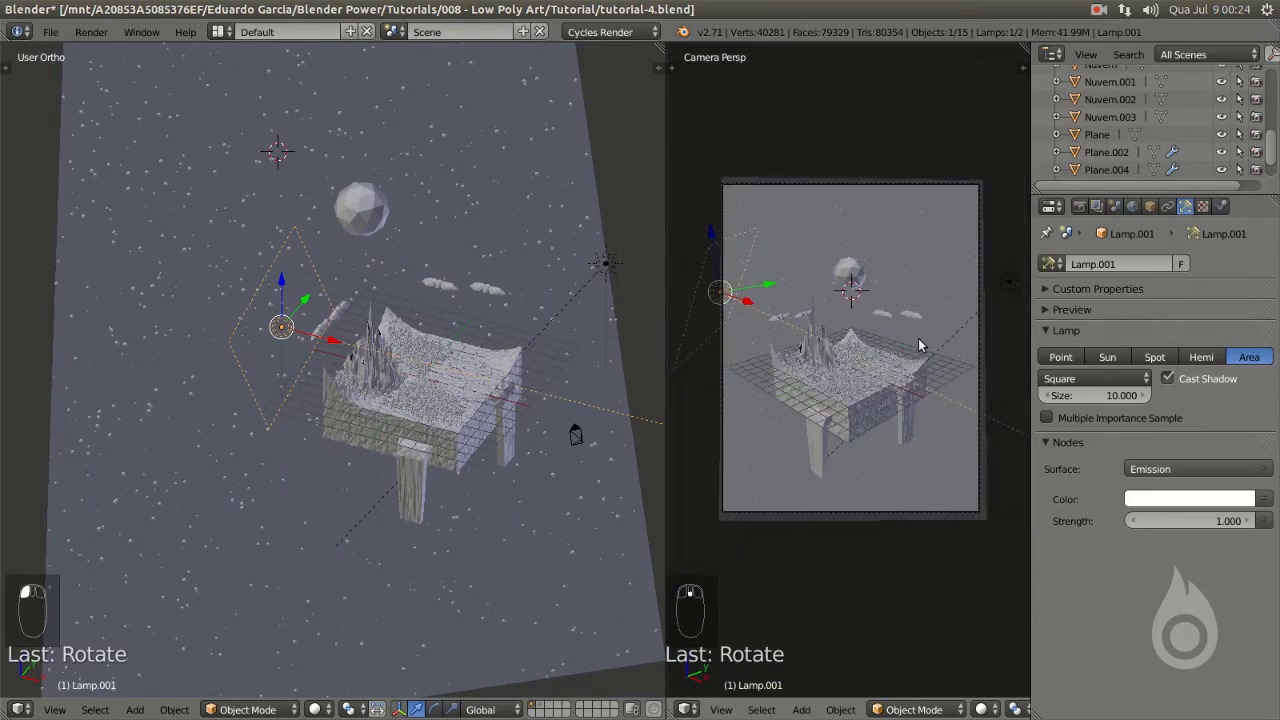
key("ctrl+b")
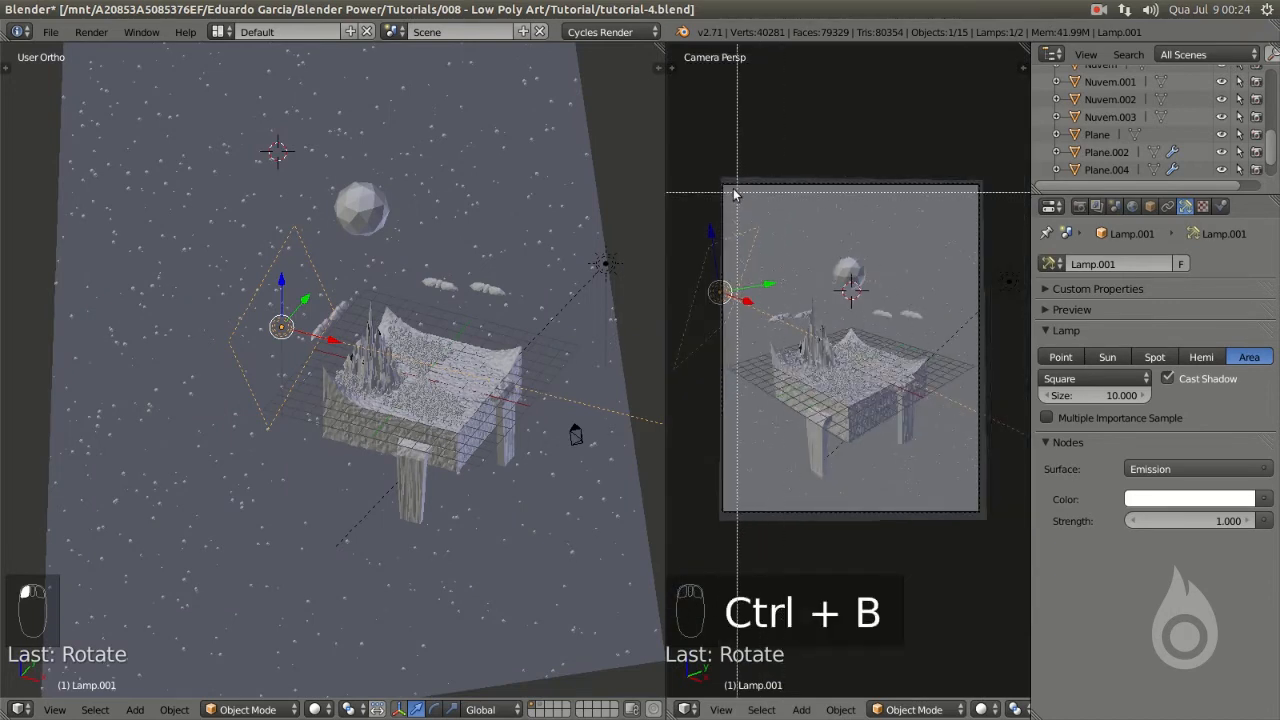
mouse_move(729, 187)
left_mouse_down()
mouse_move(970, 470)
mouse_move(973, 507)
left_mouse_up()
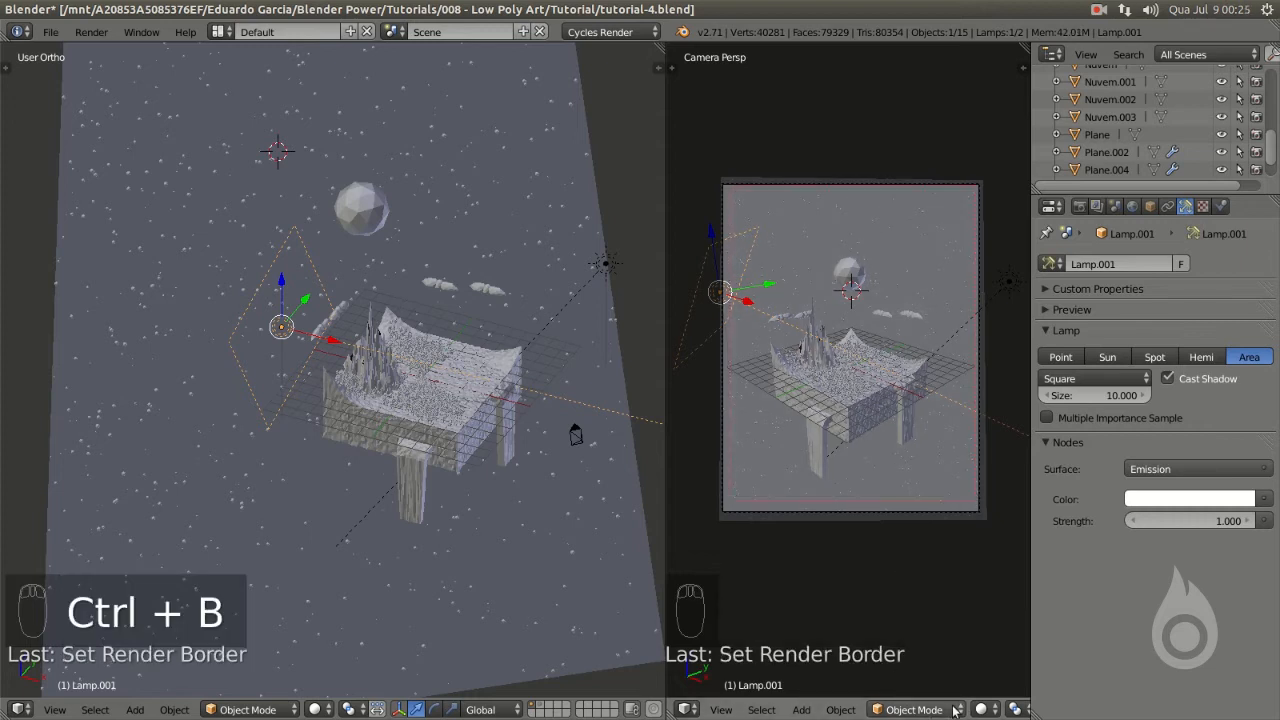
- Display the camera viewport with Rendered shading and fit the camera frame to the view
middle_click_drag(958, 709, 838, 709)
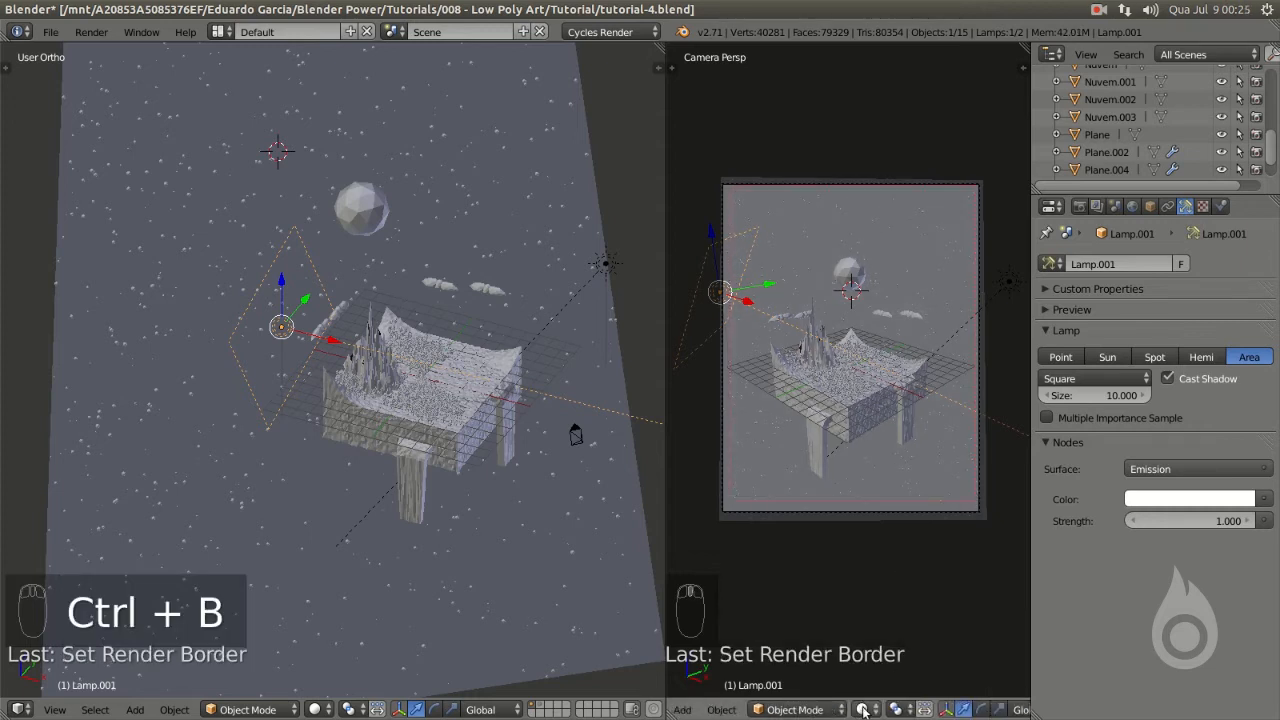
left_click(864, 710)
left_click(907, 594)
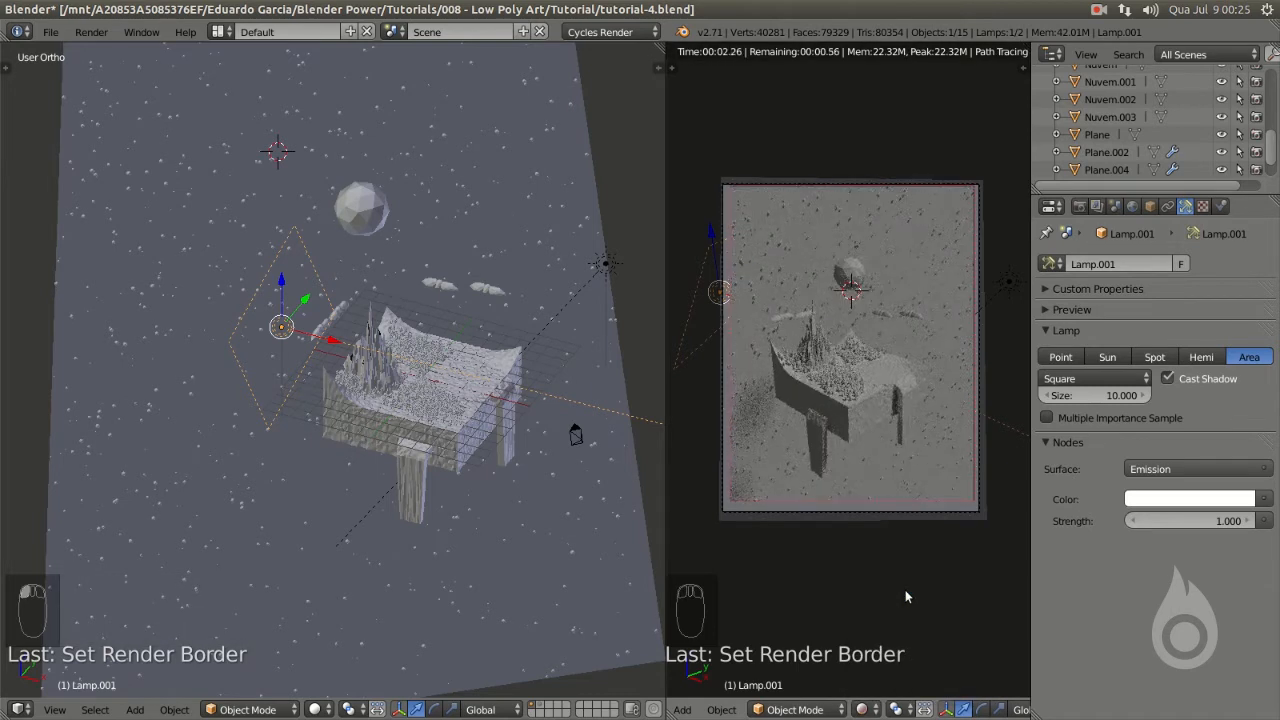
key("Home")
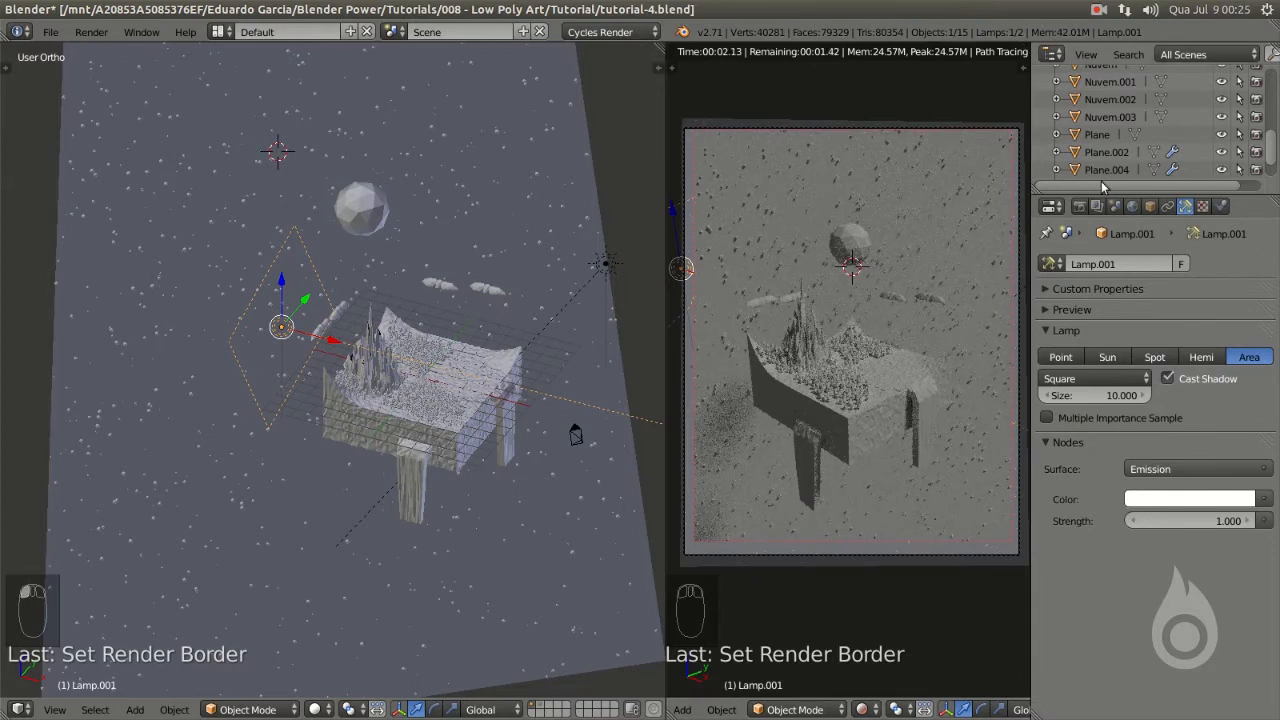
- Enable nodes for the world surface and darken the background color to nearly black
left_click(1132, 206)
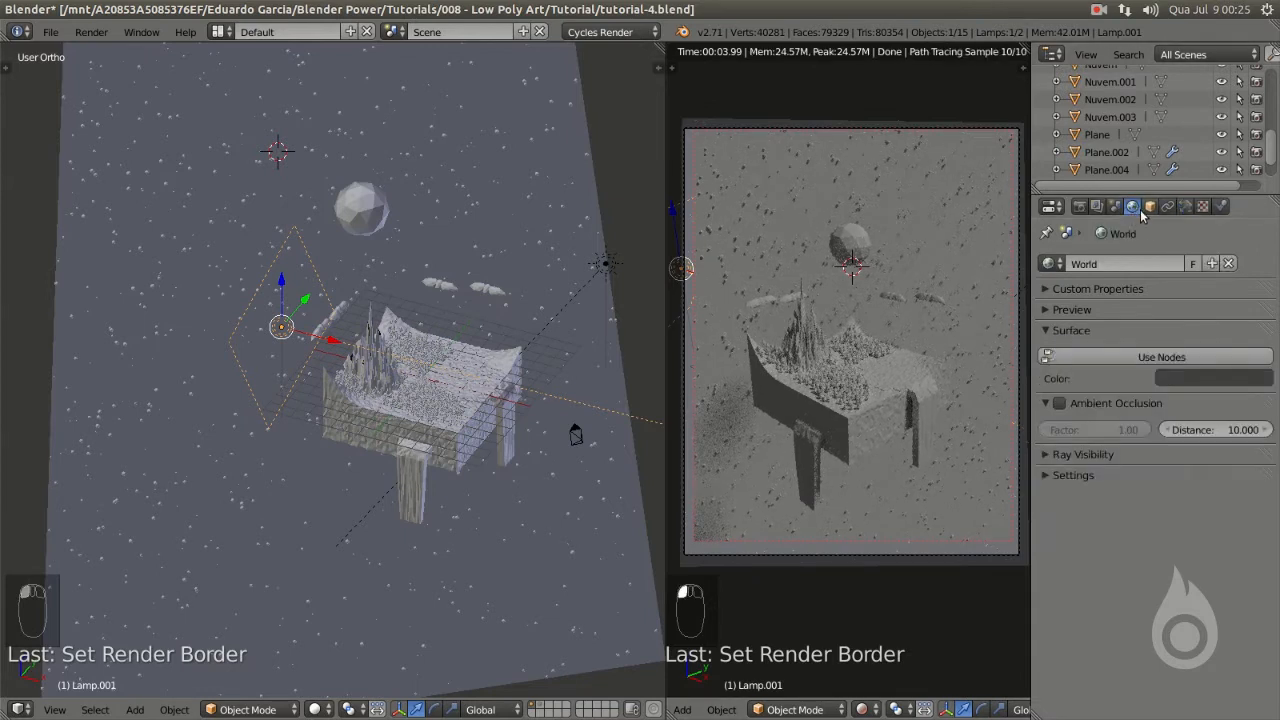
left_click(1157, 358)
left_click(1188, 388)
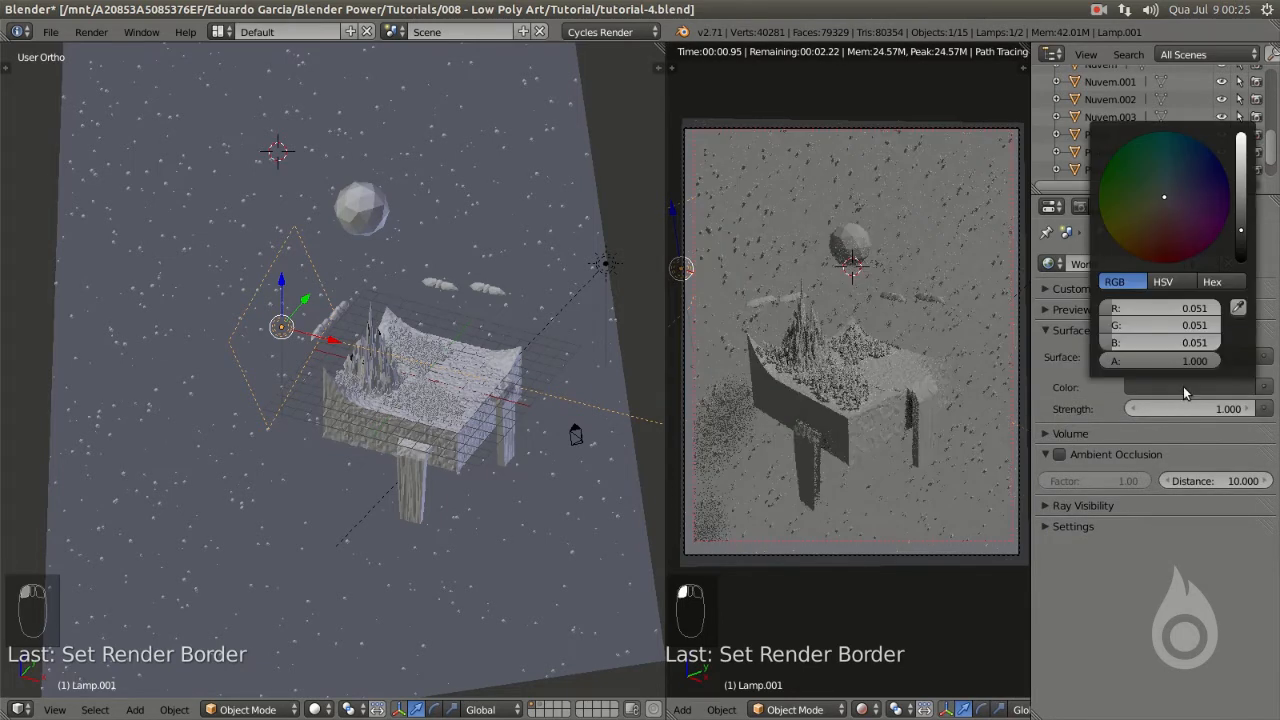
left_click(1241, 255)
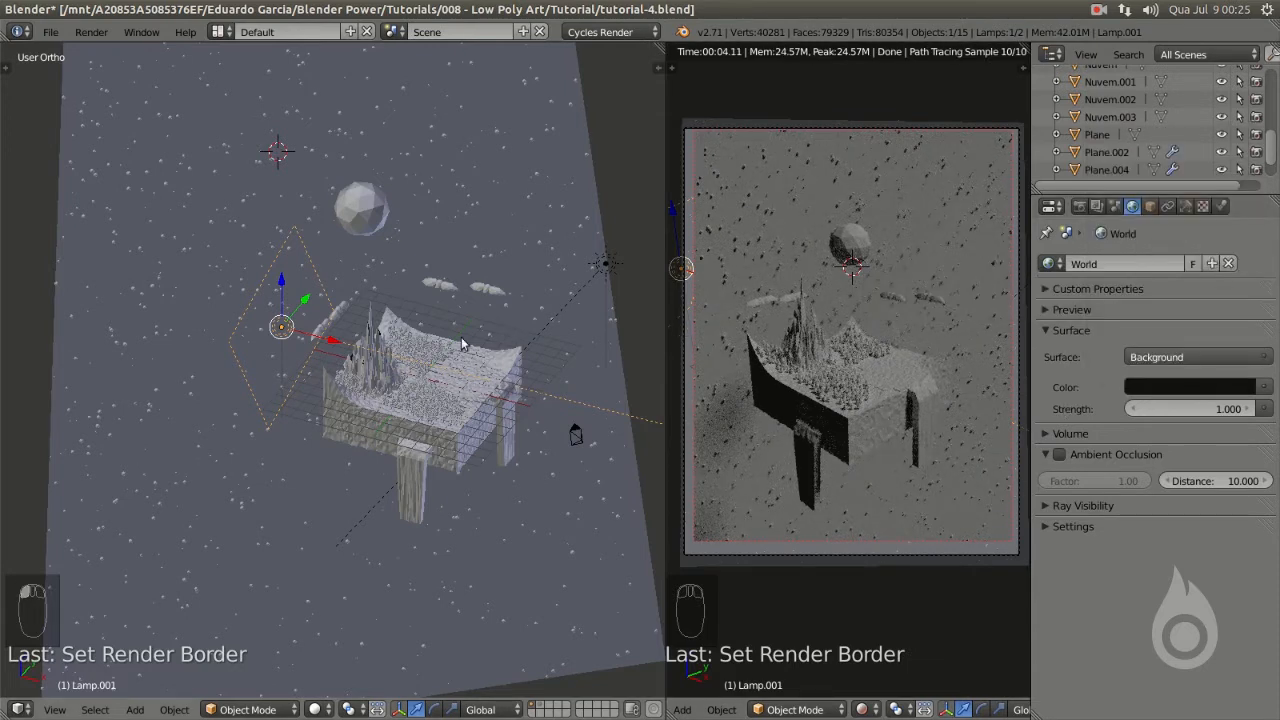
middle_click_drag(392, 336, 300, 350)
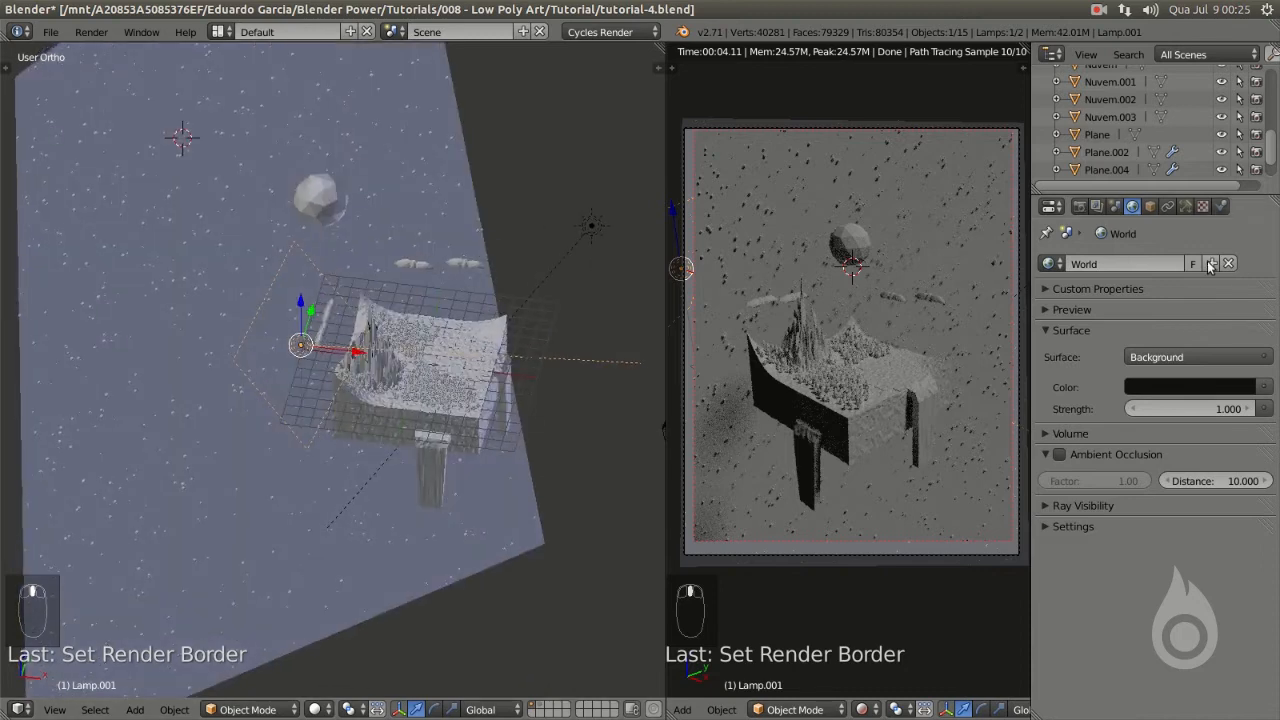
- Set the area lamp's emission strength to 10
left_click(1186, 207)
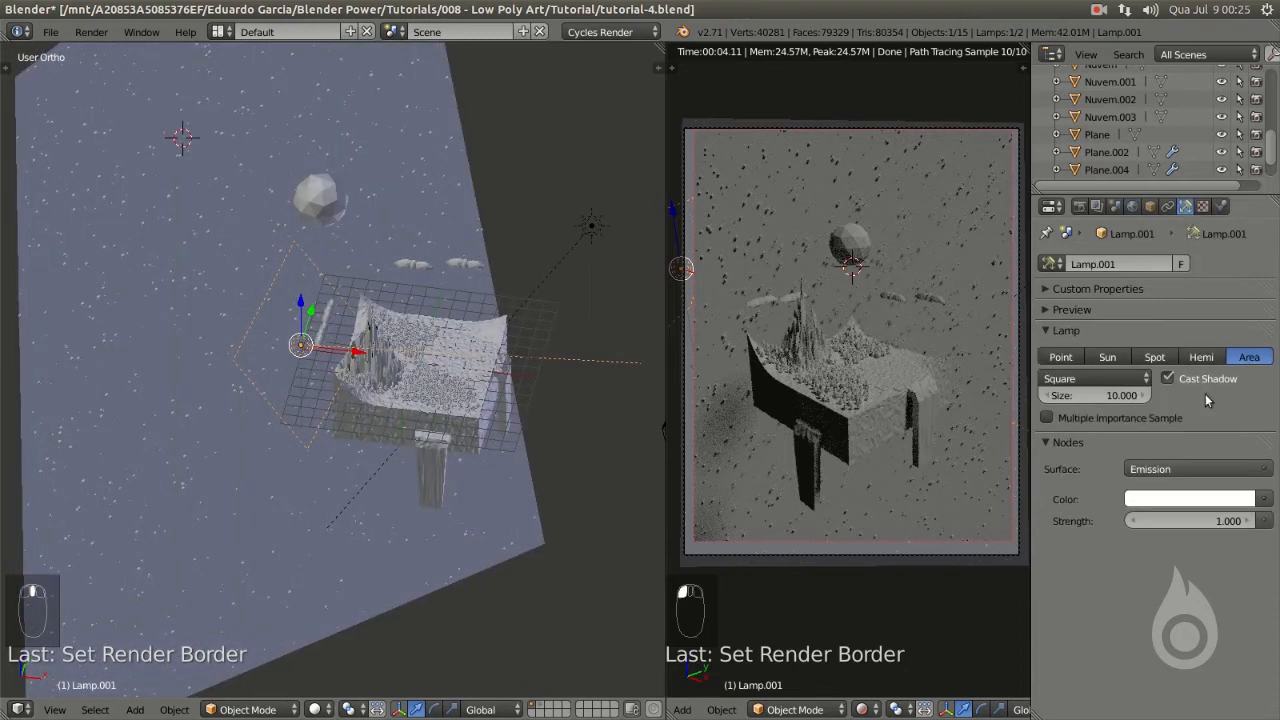
left_click(1215, 521)
type("10")
key("Return")
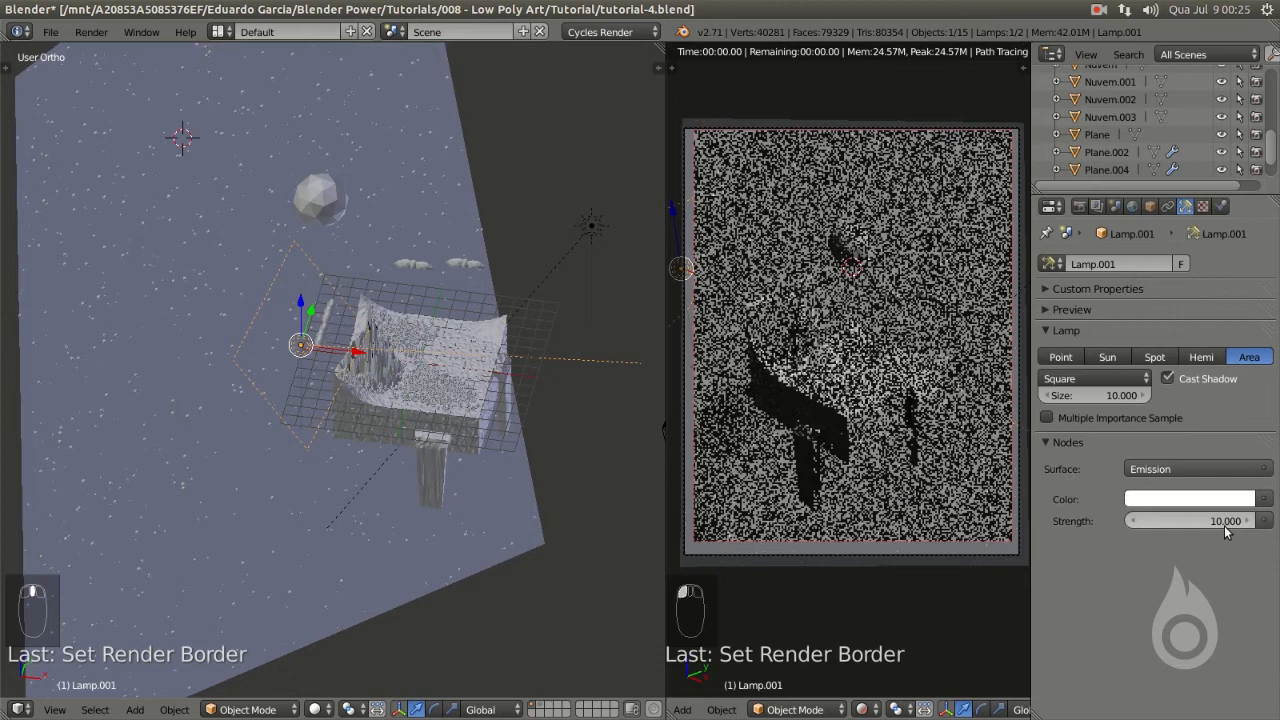
- Reposition the area lamp beside the island and set its emission strength to 100
middle_click_drag(402, 378, 226, 356)
key("g")
left_click(238, 284)
left_click(1237, 525)
type("1000")
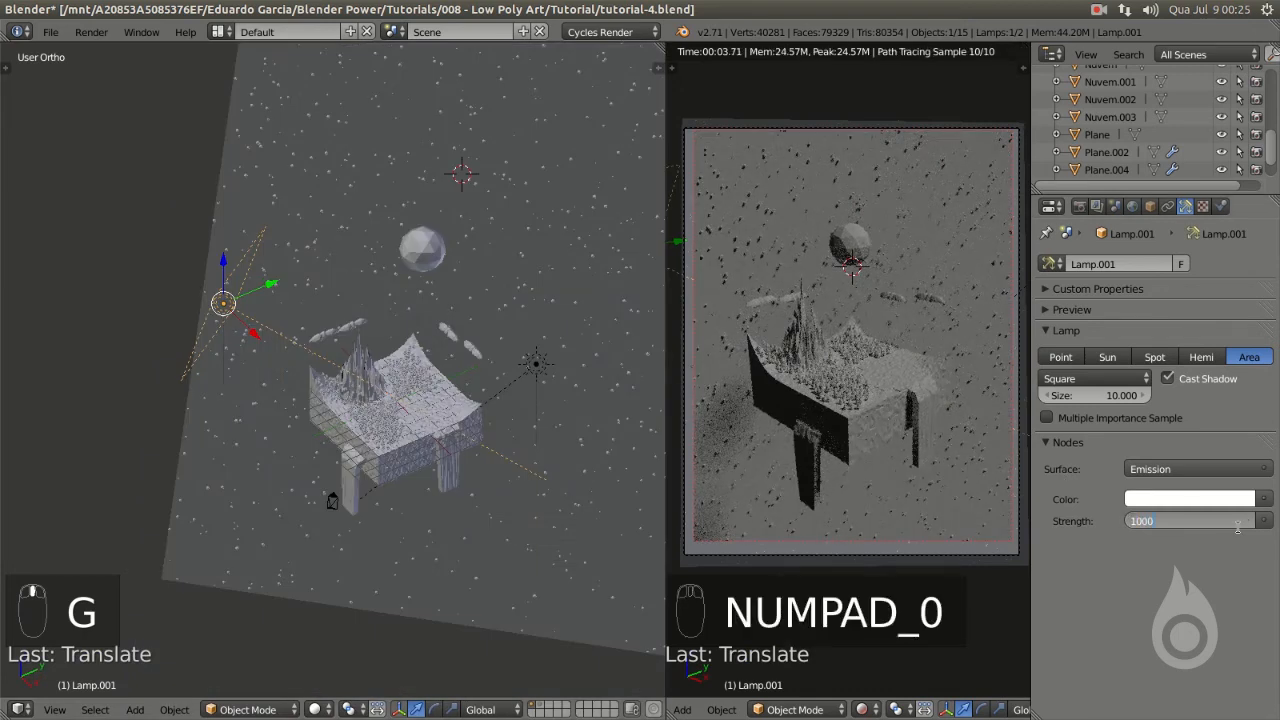
key("Return")
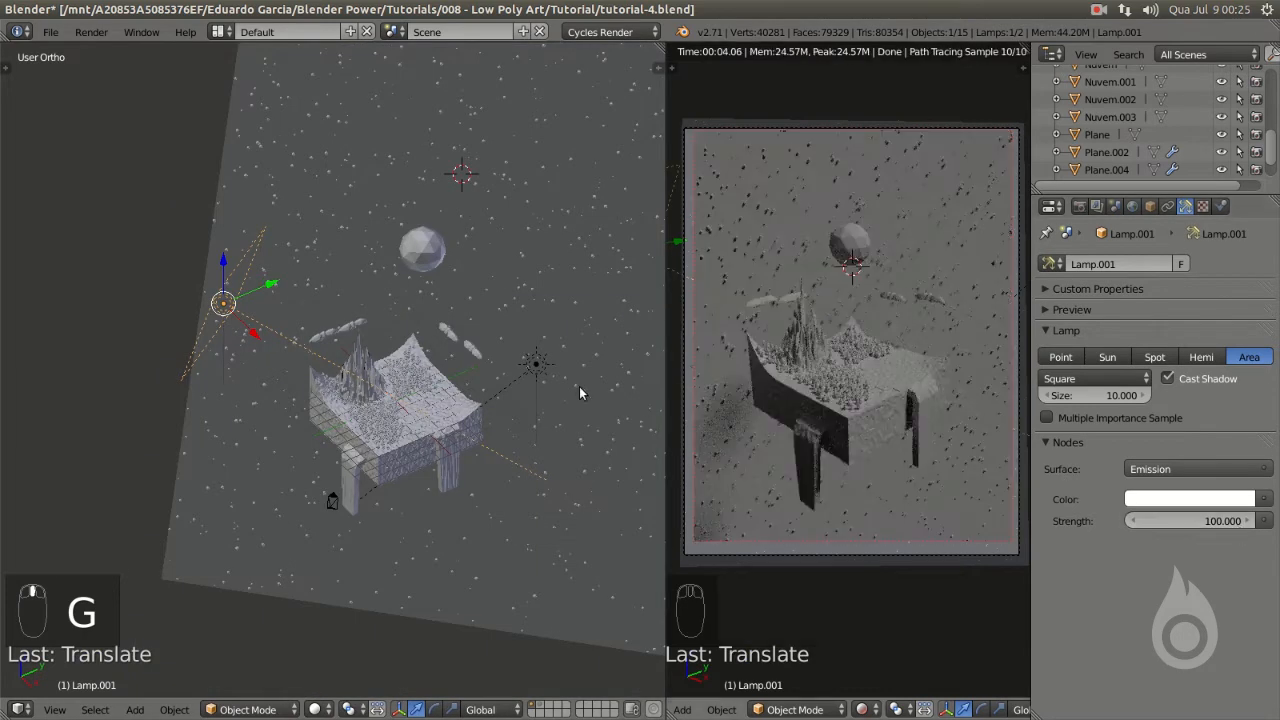
- Try an emission strength of 5 on the sun lamp and settle on 3
right_click(536, 363)
left_click(1171, 503)
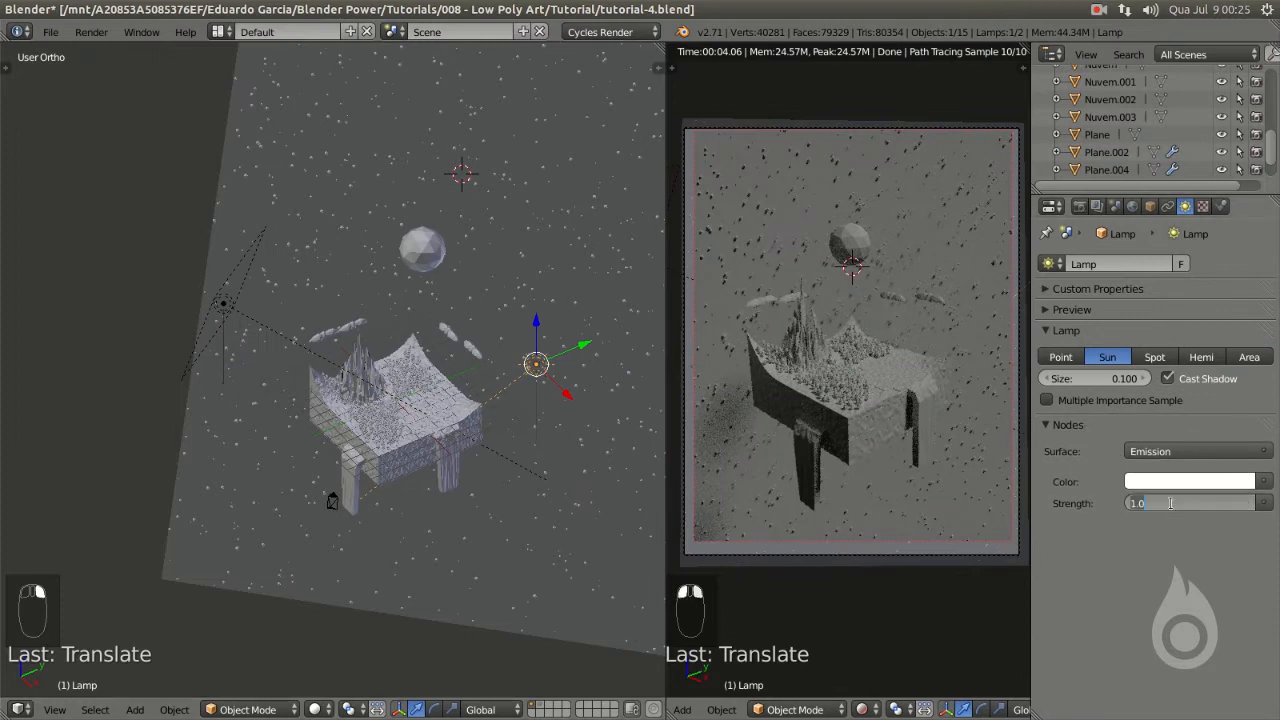
type("5")
key("Return")
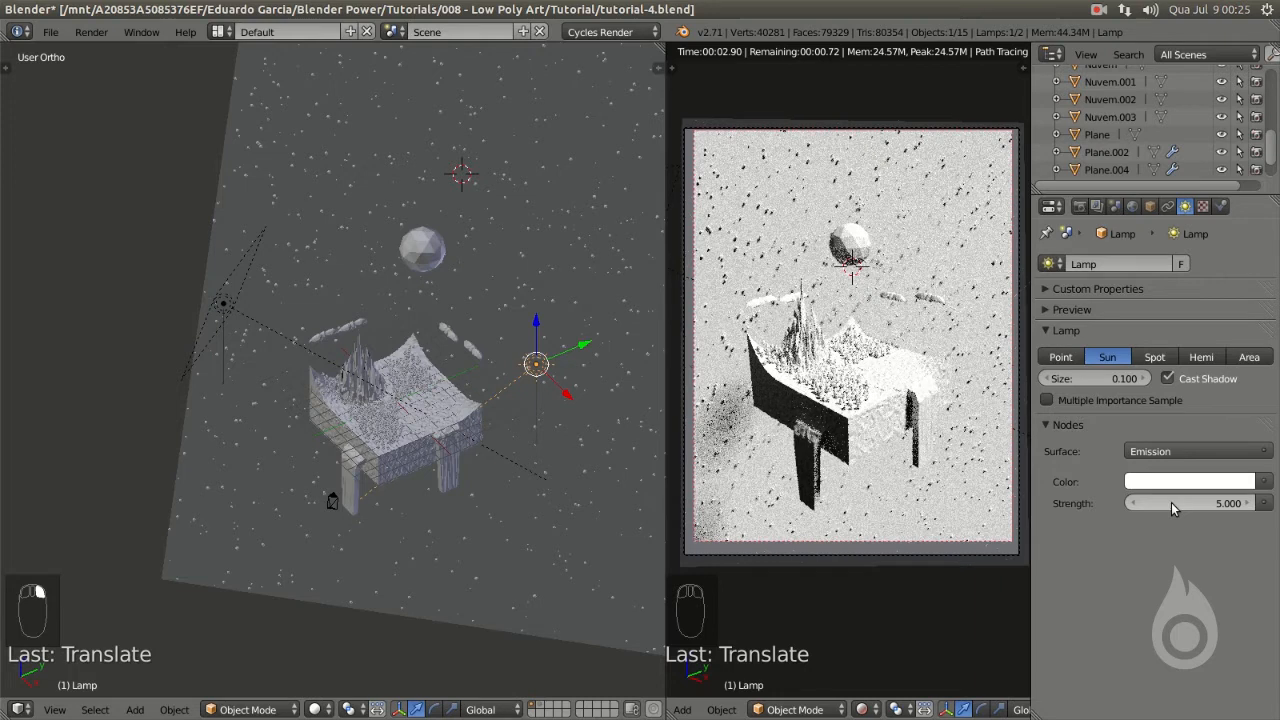
left_click(1197, 507)
type("3")
key("Return")
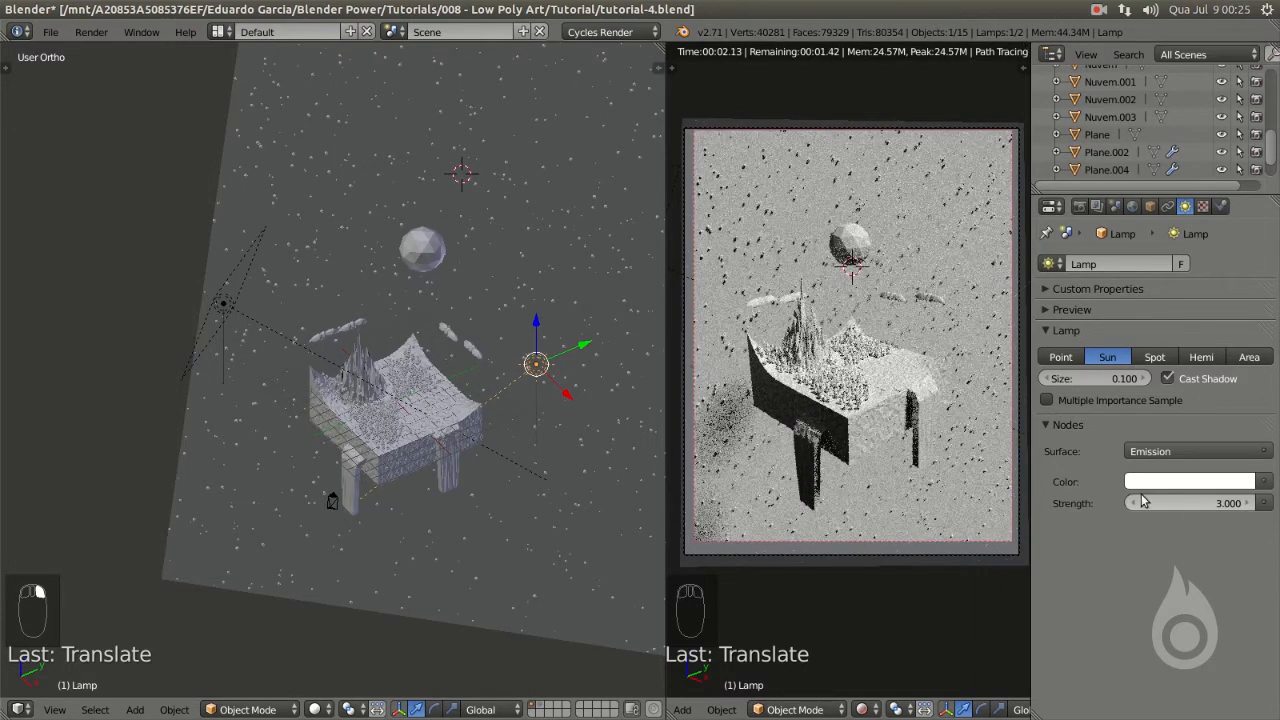
- Set the emission strength of the area lamp beside the volcano to 500
middle_click_drag(364, 364, 498, 342)
right_click(310, 336)
middle_click_drag(444, 377, 366, 374)
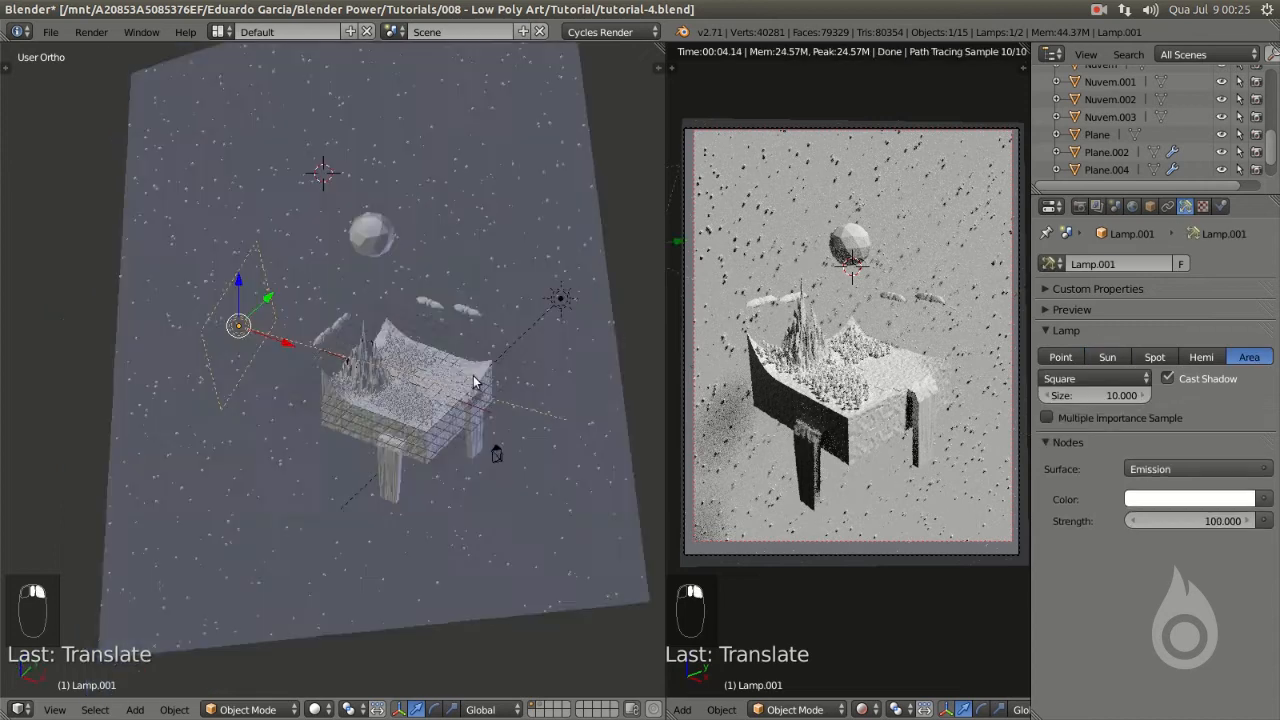
left_click(1174, 521)
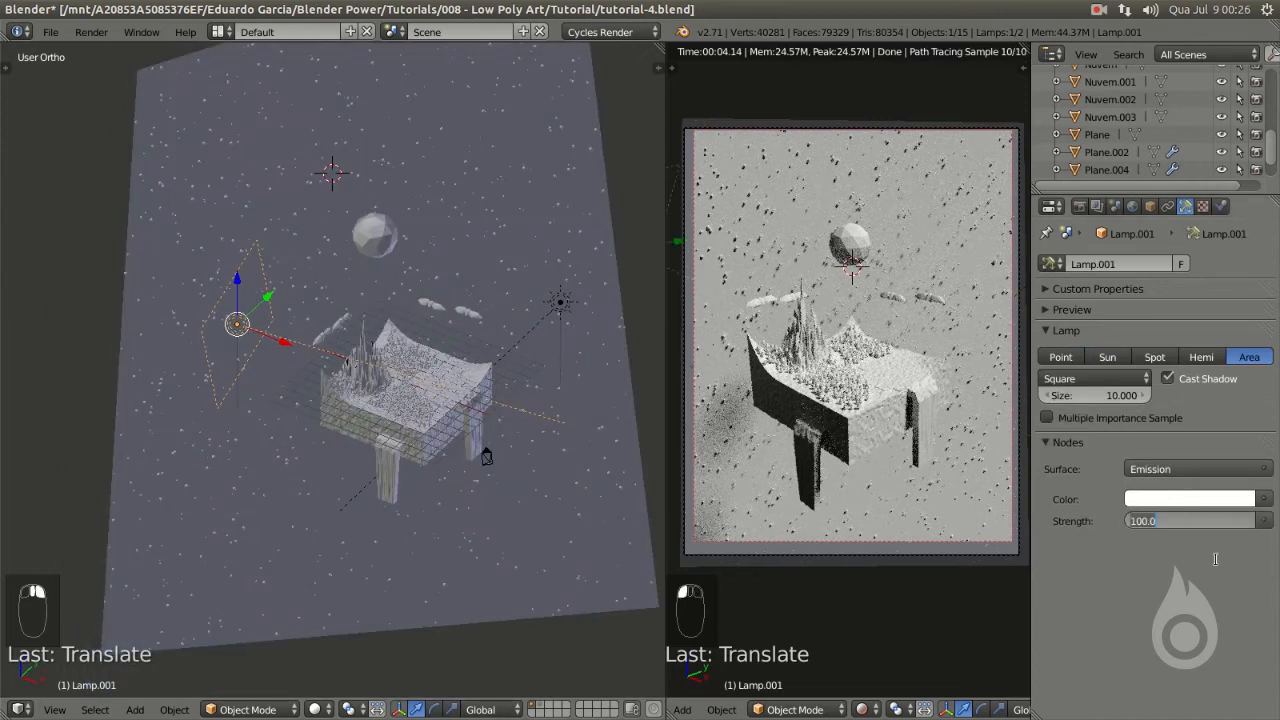
type("500")
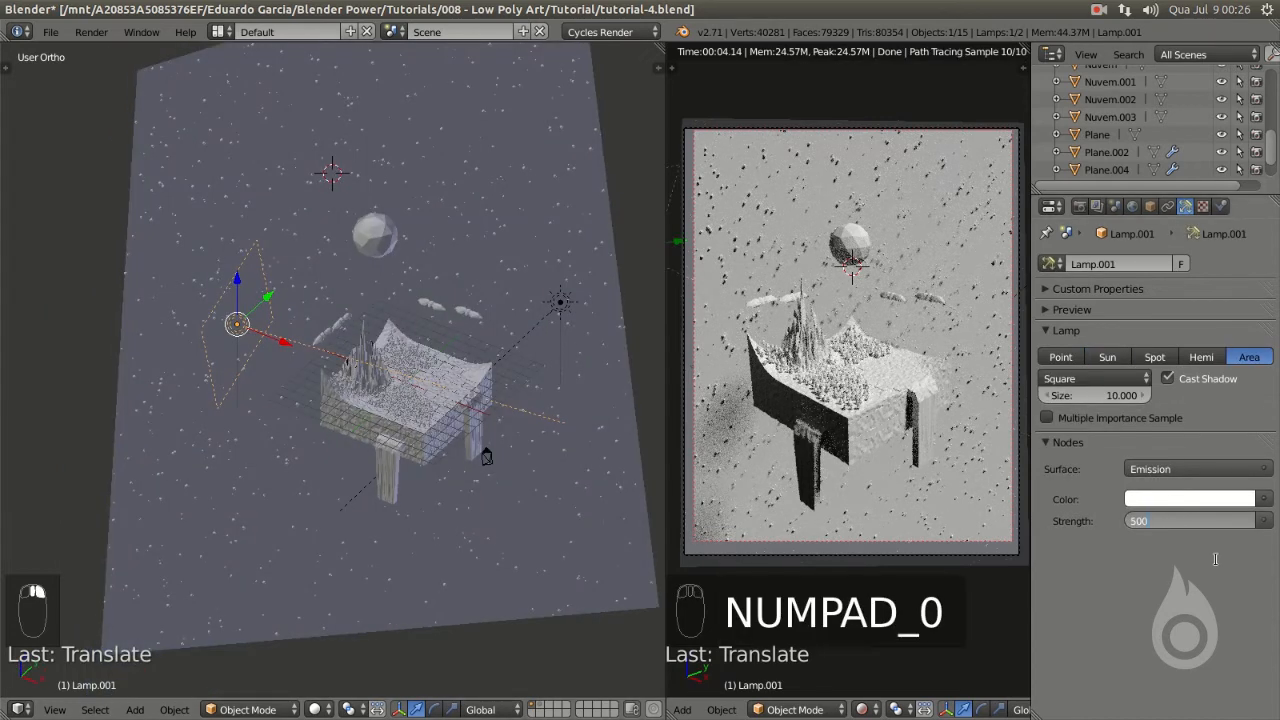
key("Return")
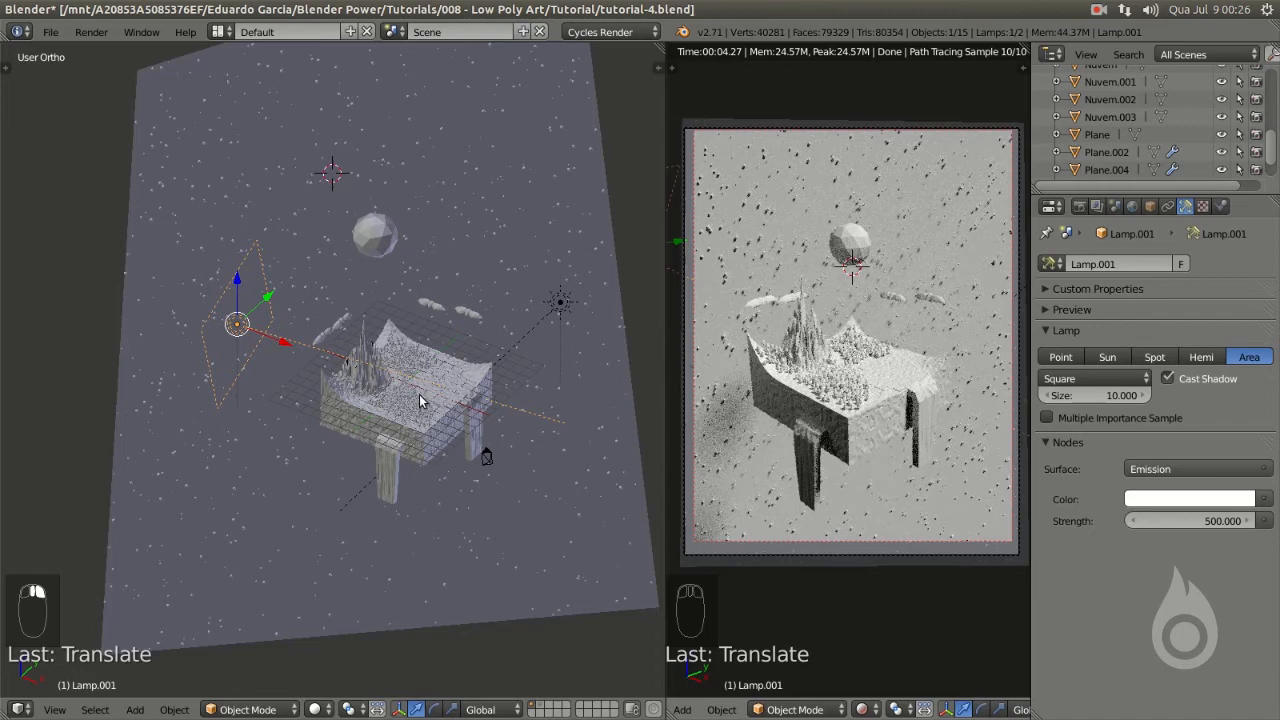
- Scale up the area lamp so its light covers more of the island's side
middle_click_drag(263, 363, 380, 368)
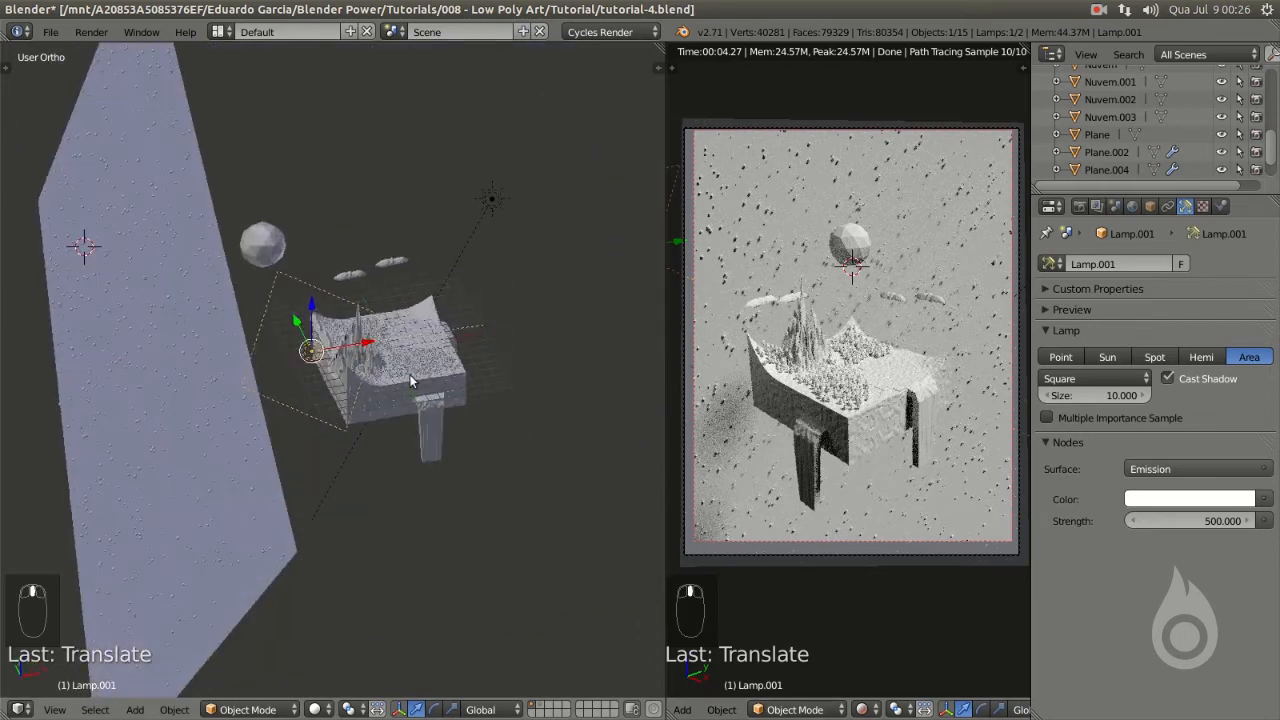
key("s")
left_click(502, 396)
middle_click_drag(502, 396, 418, 404)
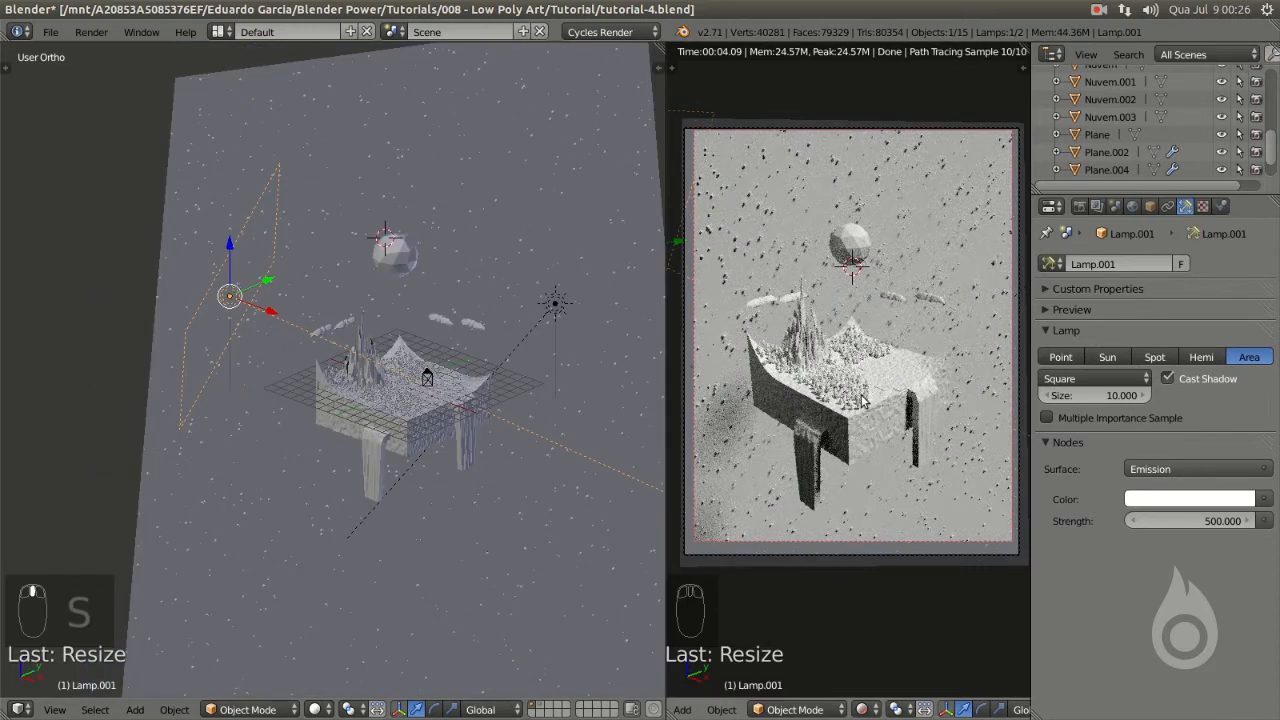
- Enlarge the camera preview and redraw the render border around the moon and the island
scroll(863, 400, "up", 2)
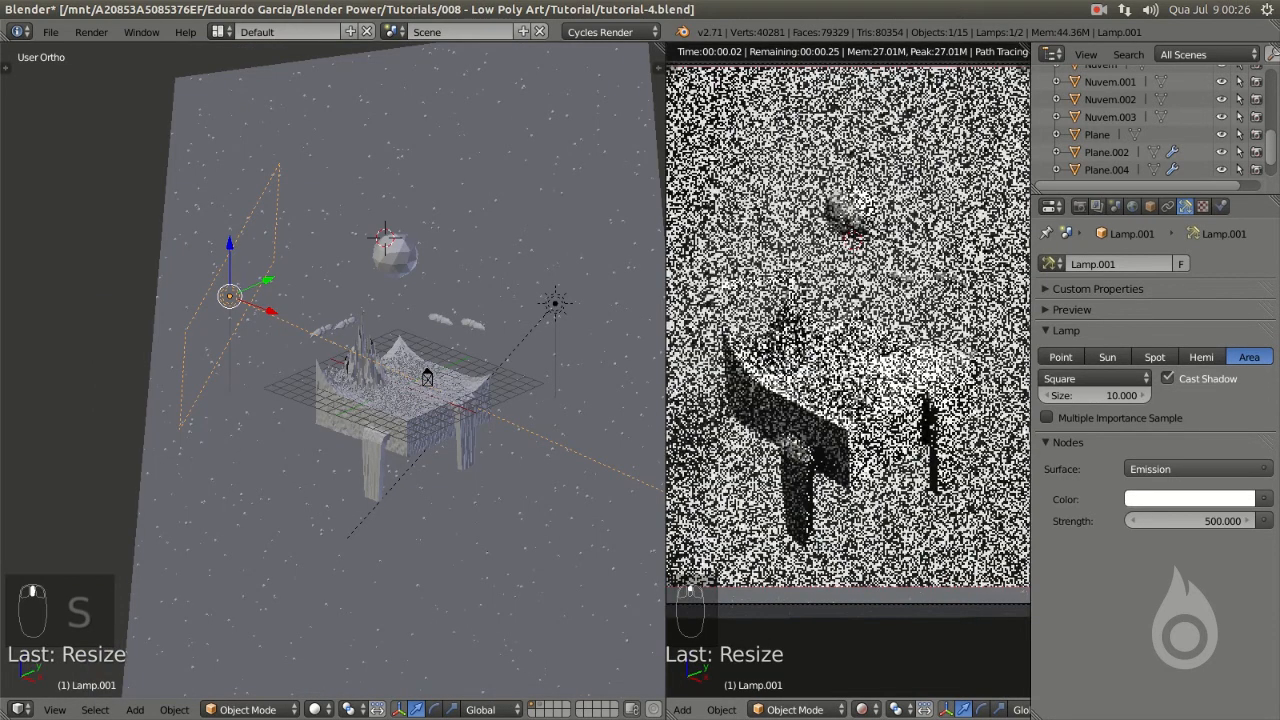
key("ctrl+b")
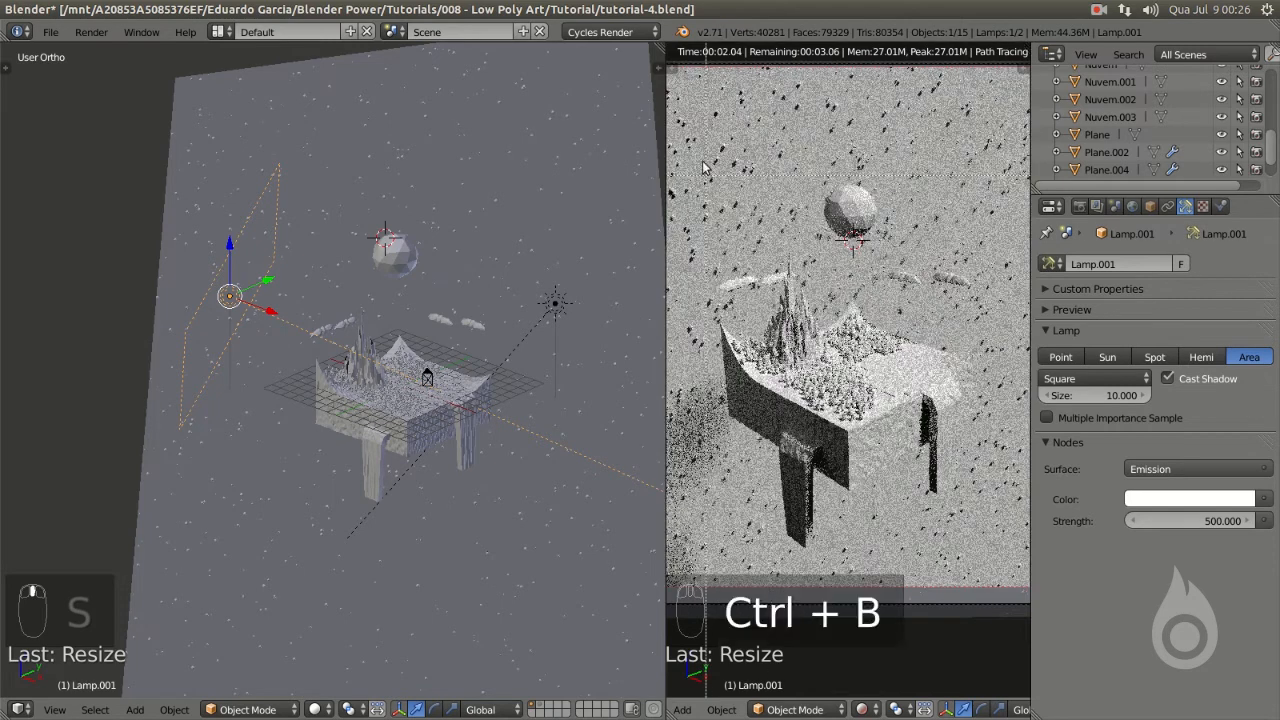
left_click_drag(685, 142, 1001, 567)
scroll(925, 497, "up", 2)
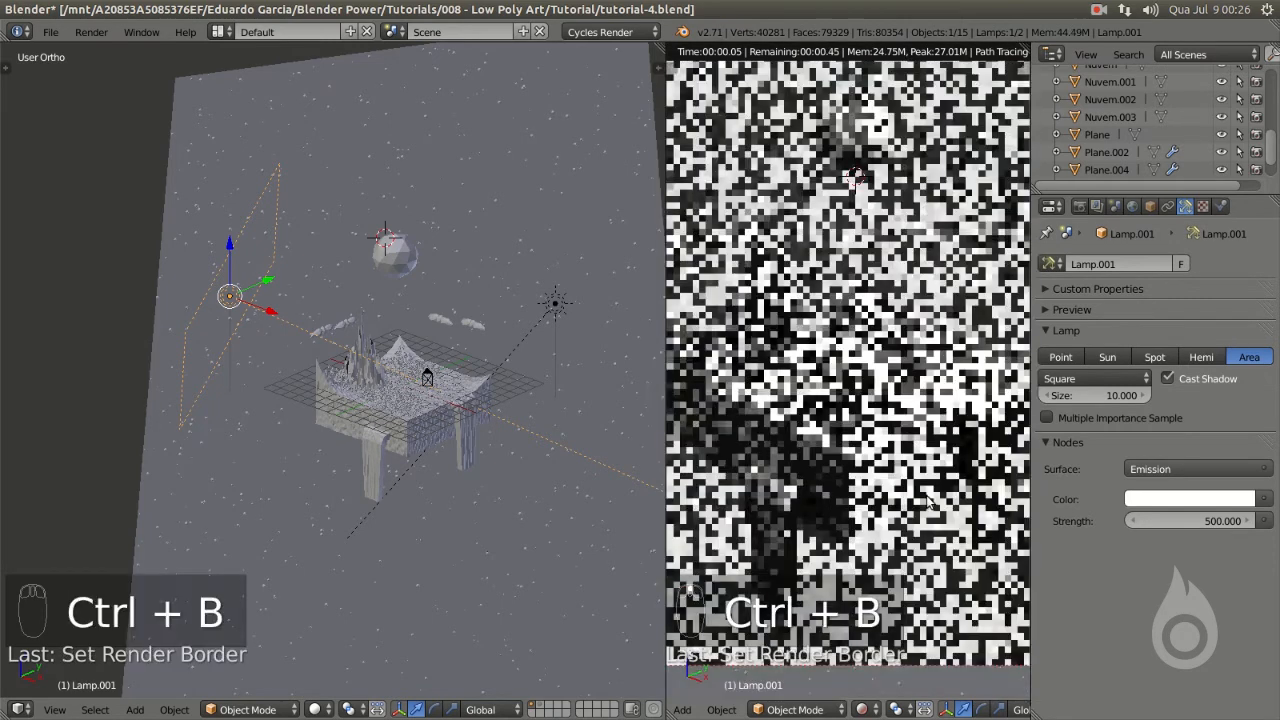
- Examine how the sun and the area lamp are placed around the island and how they light the rendered preview
right_click(555, 303)
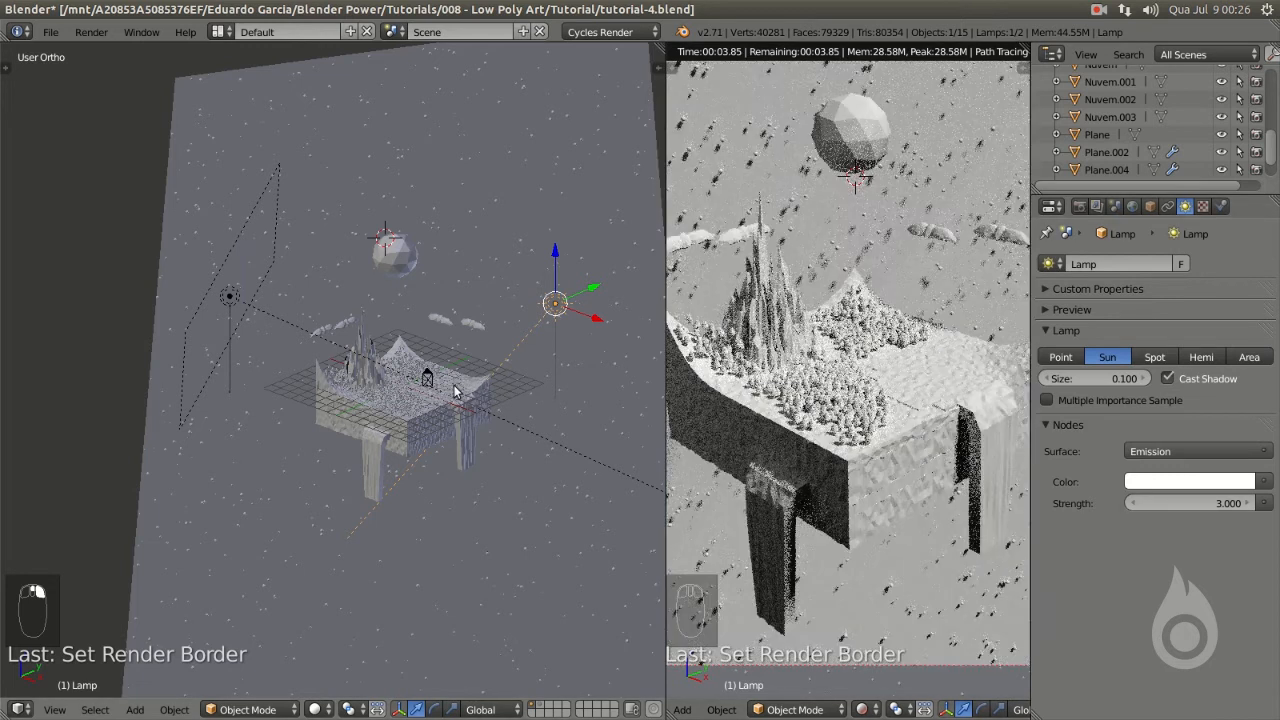
middle_click_drag(269, 402, 268, 363)
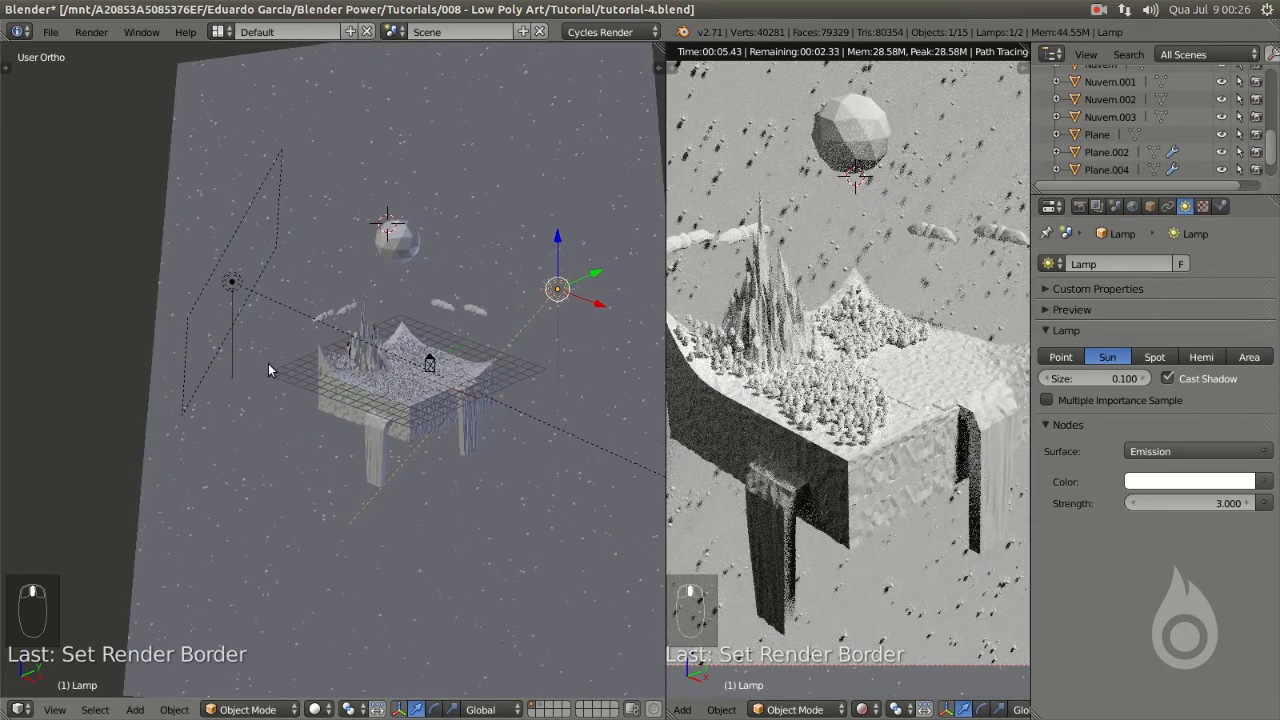
right_click(231, 283)
scroll(240, 299, "down", 2)
middle_click_drag(318, 300, 640, 410)
scroll(370, 352, "up", 1)
scroll(370, 352, "up", 1)
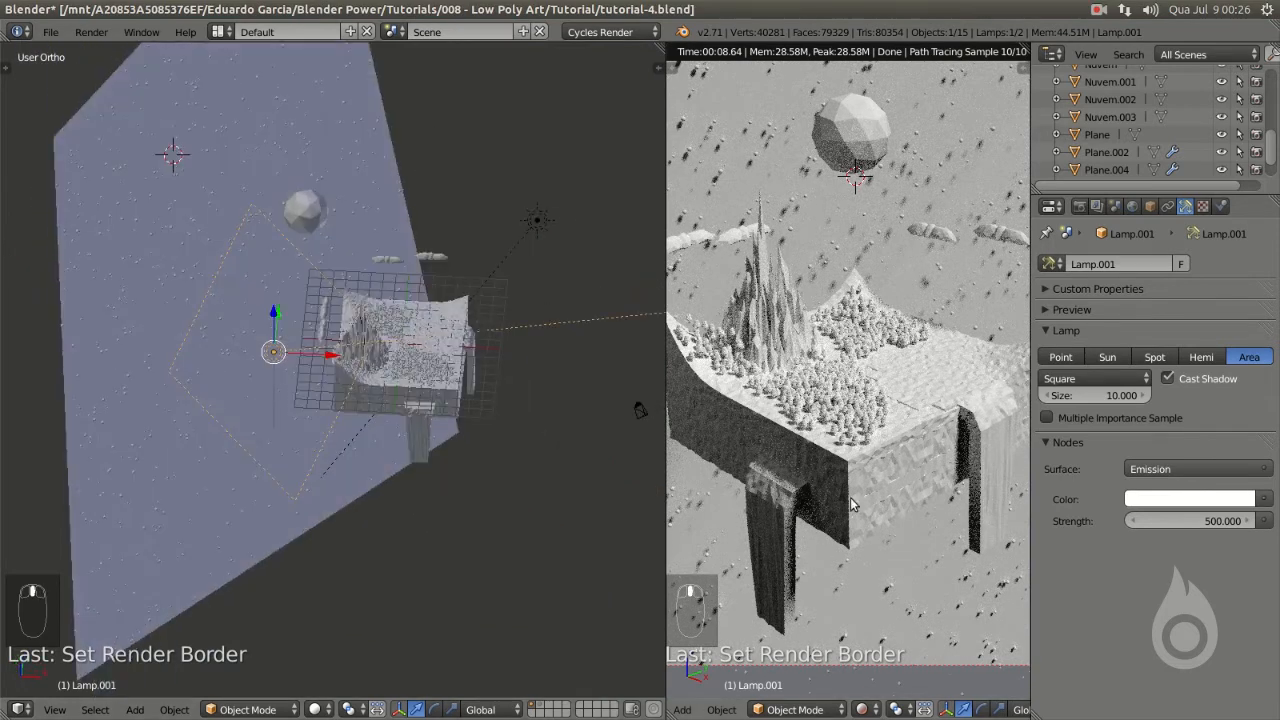
middle_click_drag(458, 386, 281, 374)
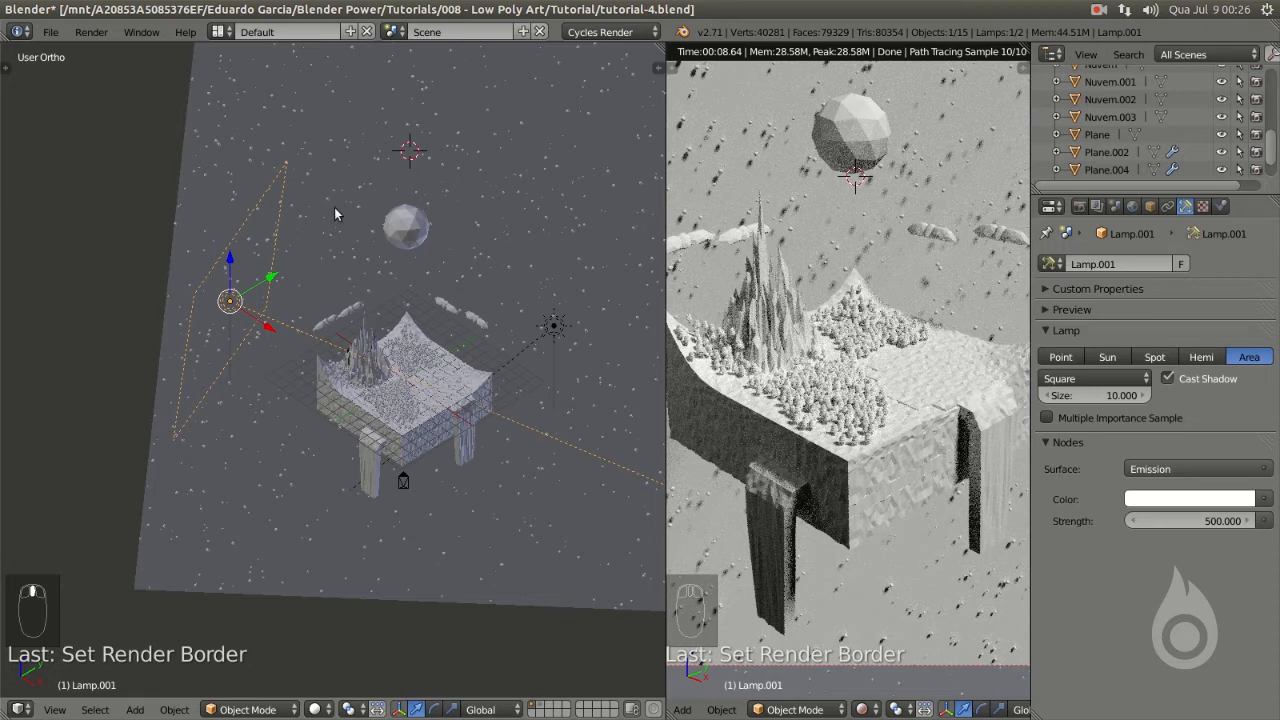
- Turn off Emitter rendering in the particle system of the Fundo background plane so only its star particles render
scroll(391, 248, "down", 2)
middle_click_drag(391, 250, 431, 265, "shift")
right_click(431, 247)
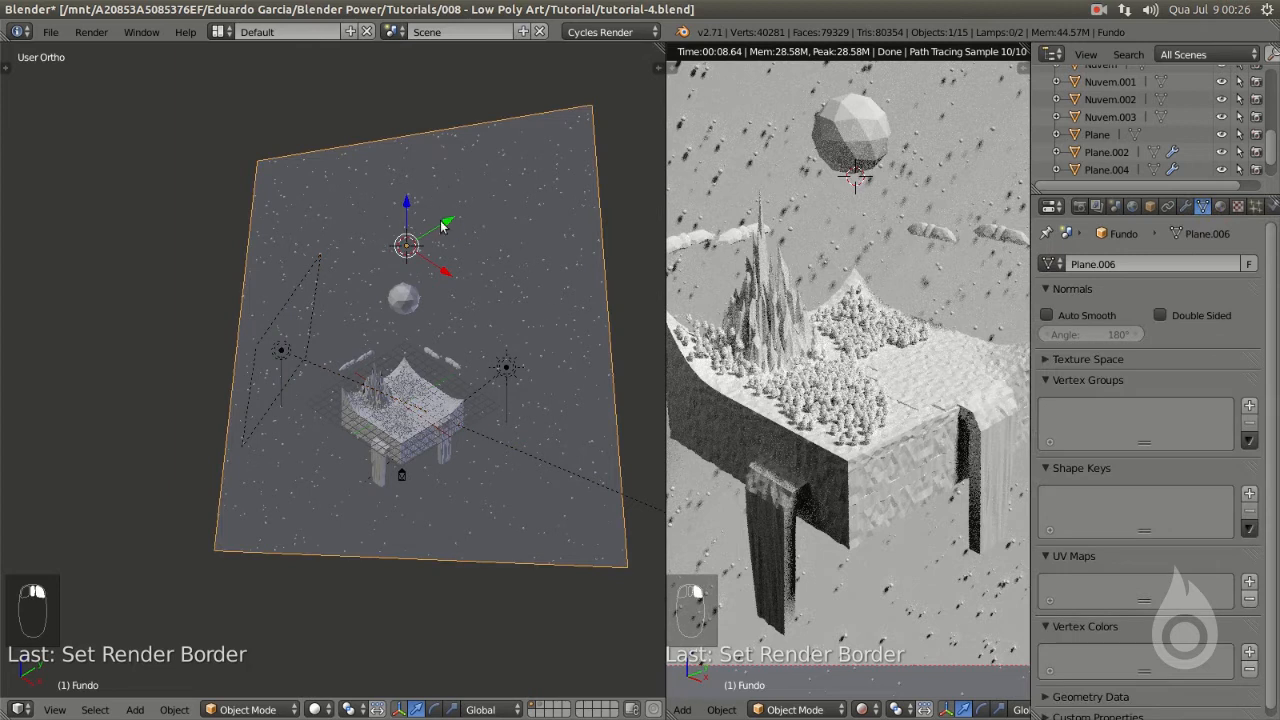
middle_click_drag(413, 243, 590, 270)
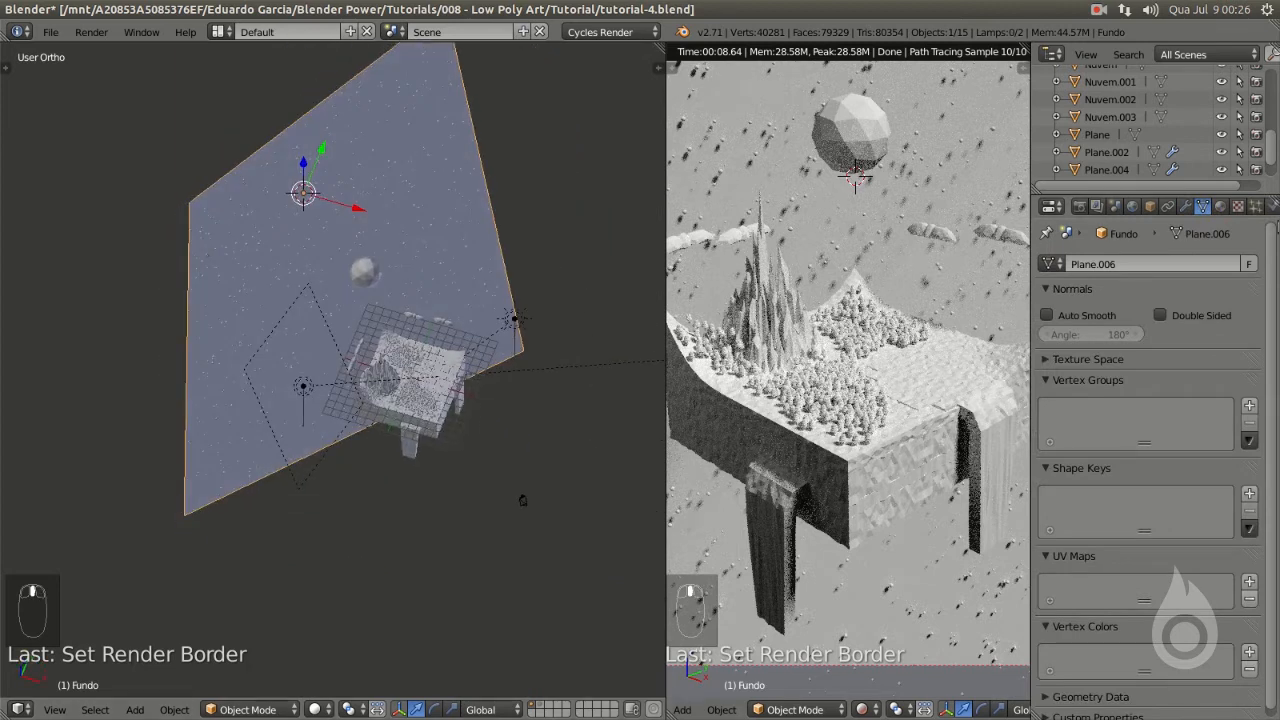
left_click(1256, 206)
left_click_drag(1276, 232, 1276, 458)
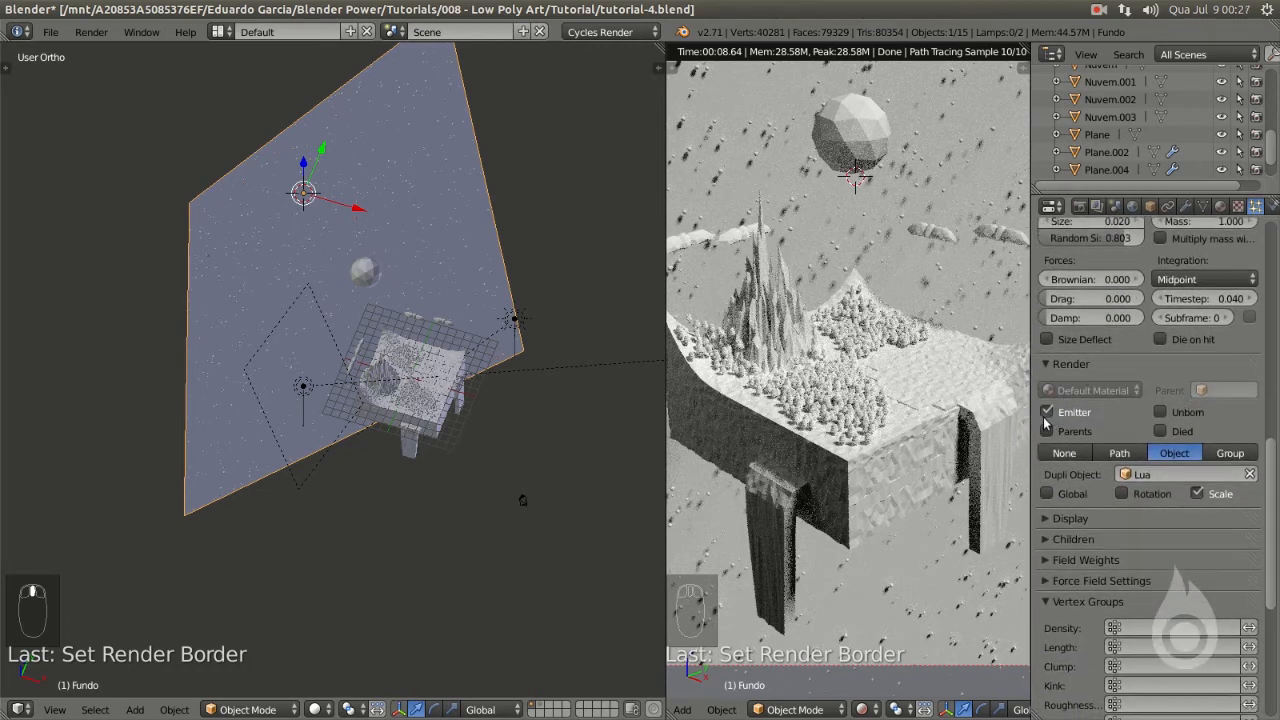
left_click(1047, 412)
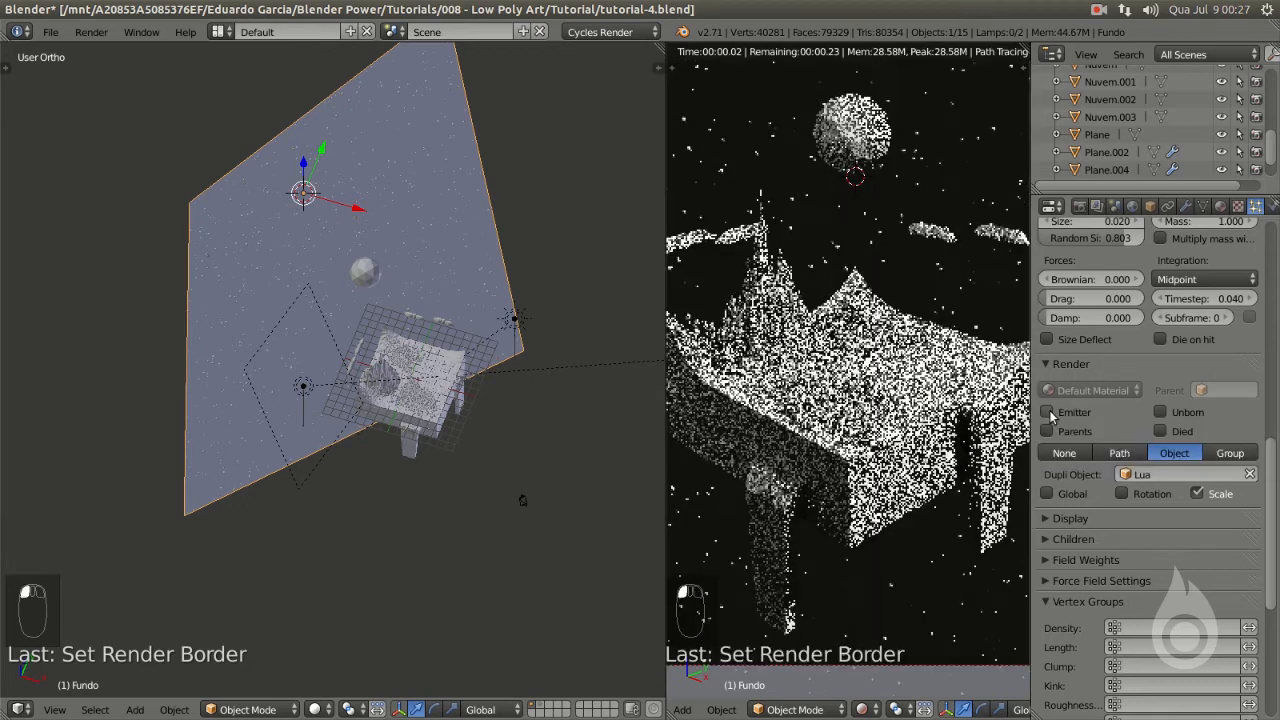
scroll(906, 289, "down", 1)
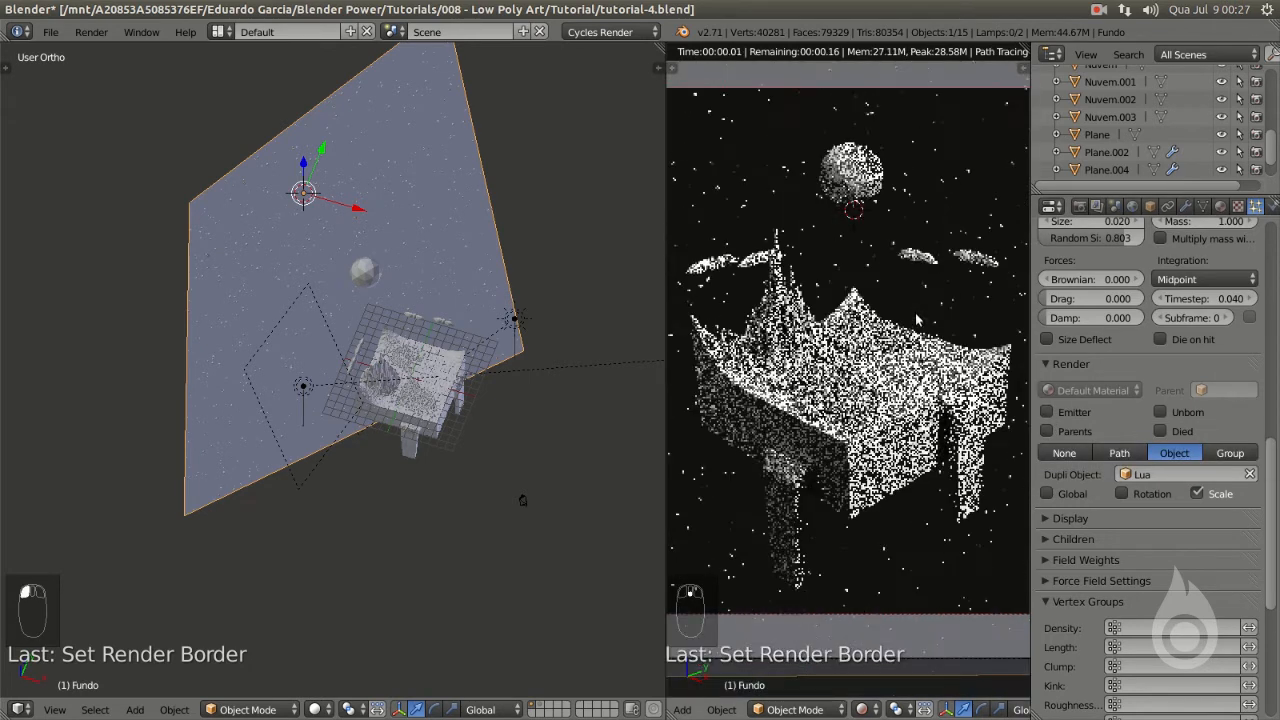
scroll(916, 319, "down", 1)
scroll(916, 319, "up", 1)
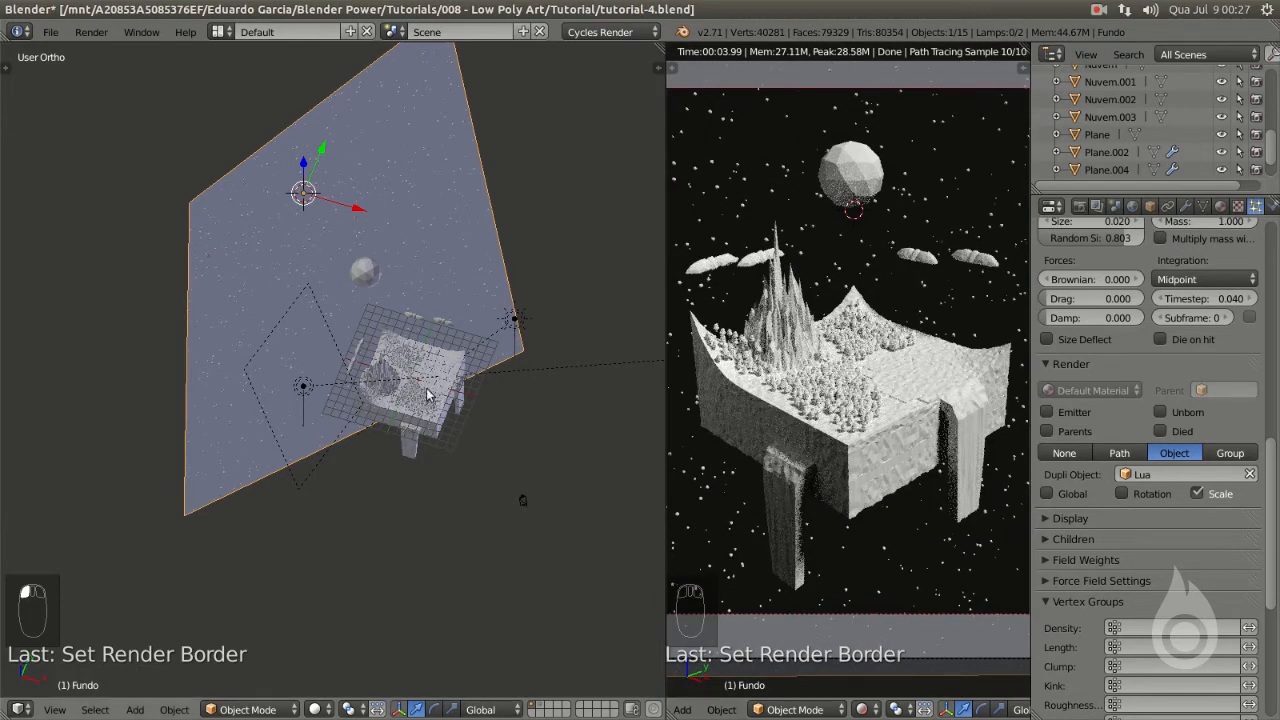
- Select the island's Terra mesh and add a new material to it
scroll(423, 400, "up", 6)
middle_click_drag(471, 436, 380, 401, "shift")
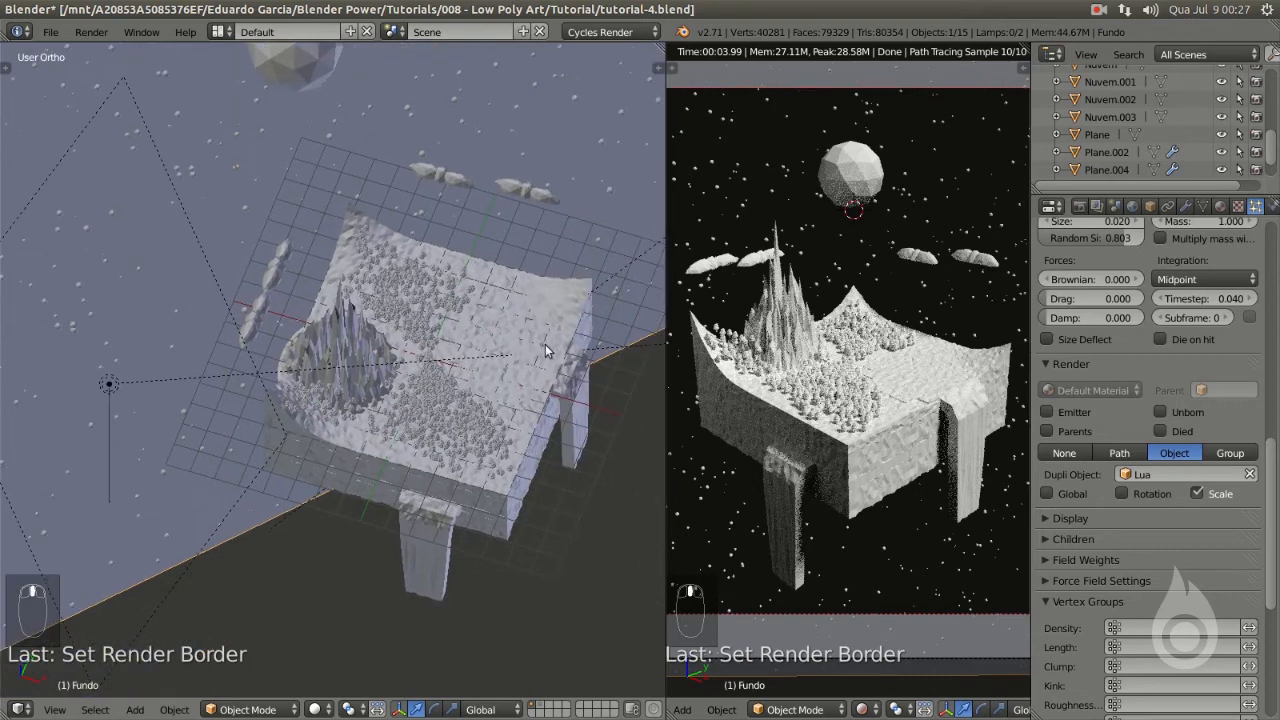
right_click(487, 420)
right_click(351, 439)
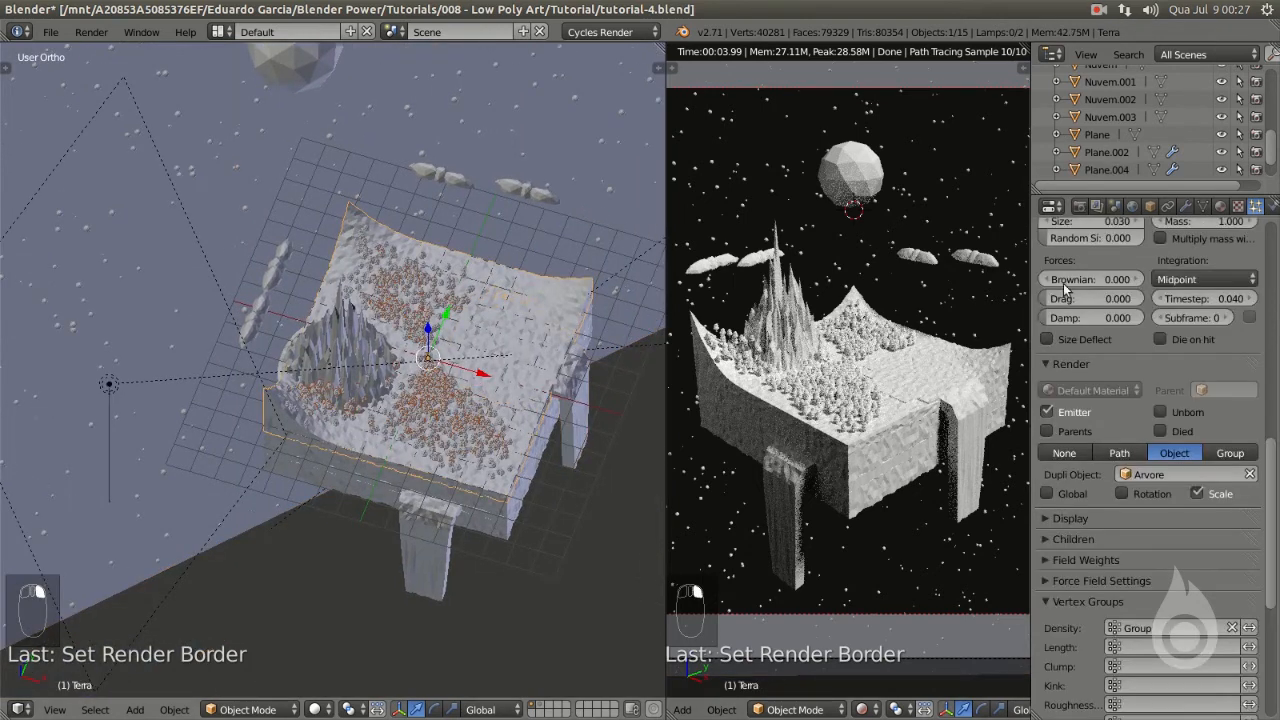
left_click(1219, 205)
left_click(1134, 321)
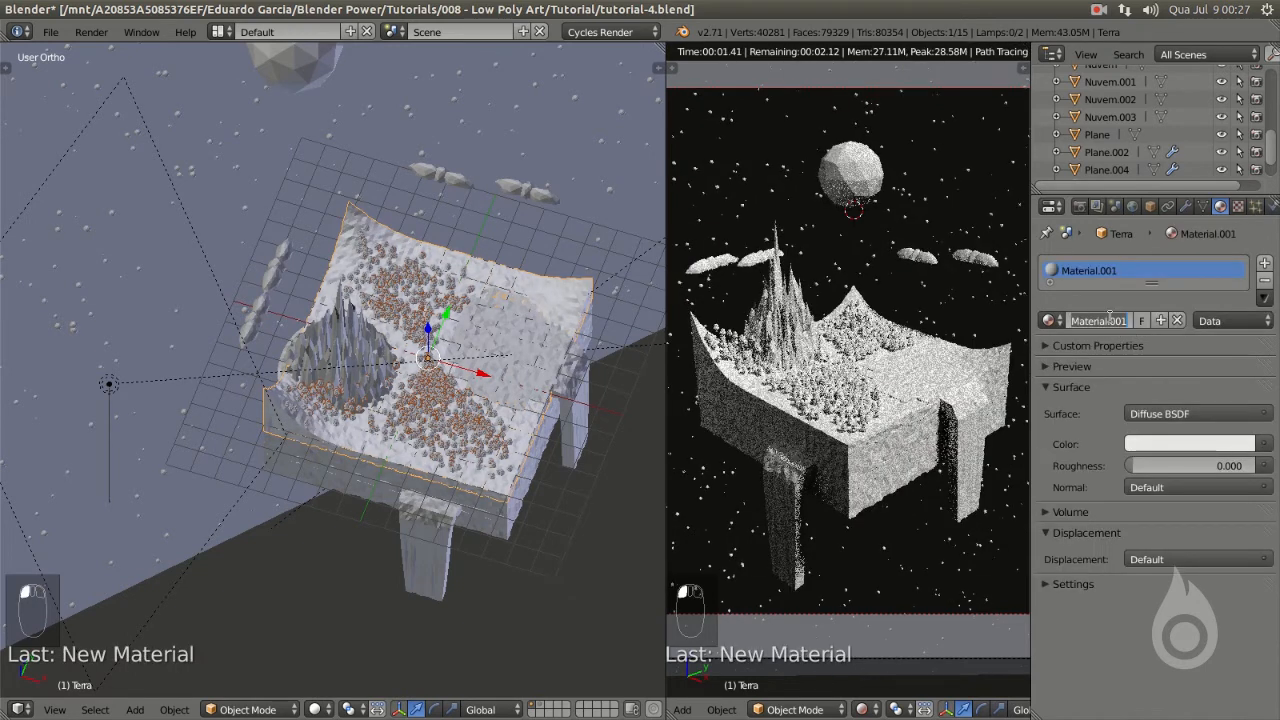
- Name the terrain object's new material Terra
type("Terra")
key("Return")
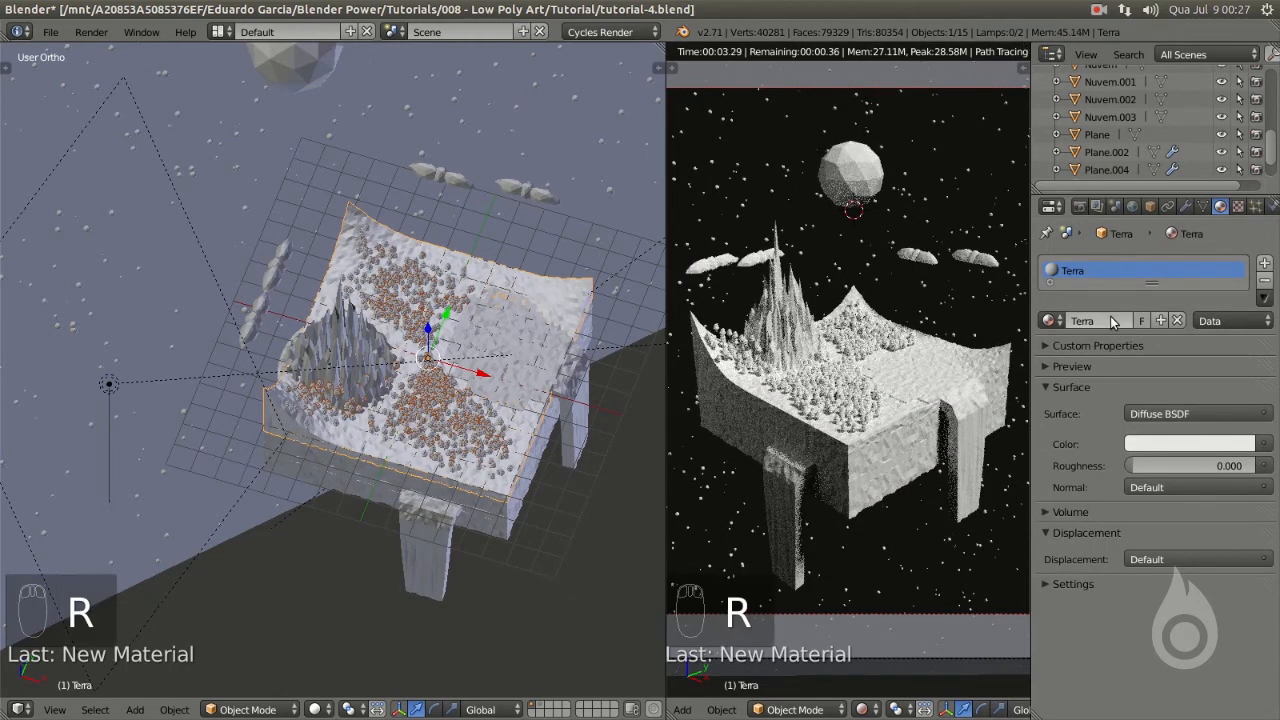
- Split the large 3D view into upper and lower halves and turn the lower half into a Node Editor
left_click_drag(8, 712, 45, 394)
left_click(20, 709)
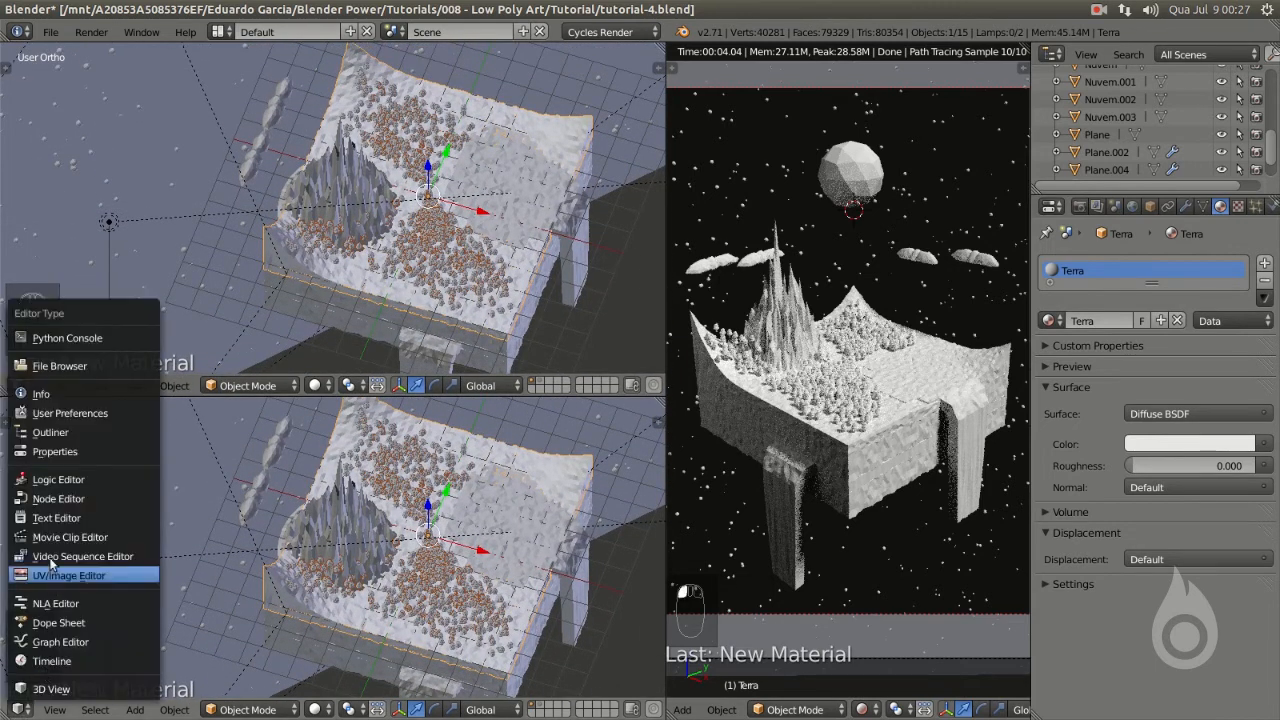
left_click(52, 502)
scroll(230, 537, "up", 8)
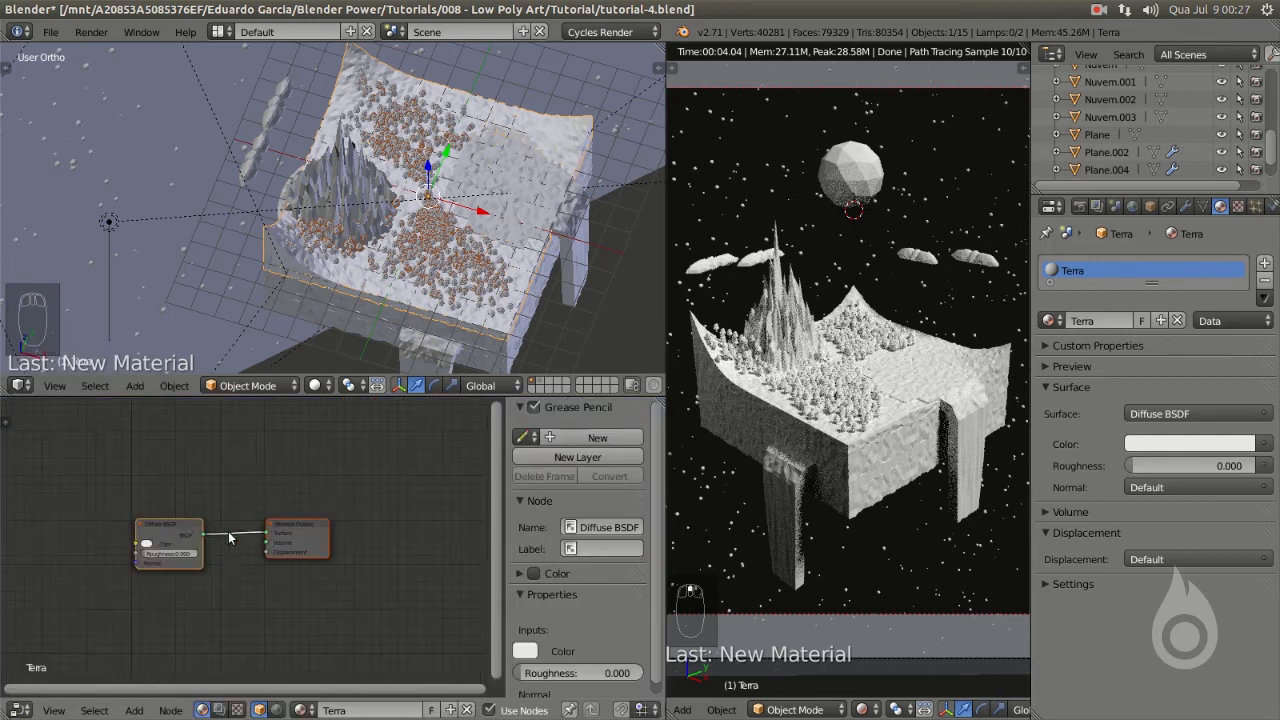
middle_click_drag(233, 543, 264, 510)
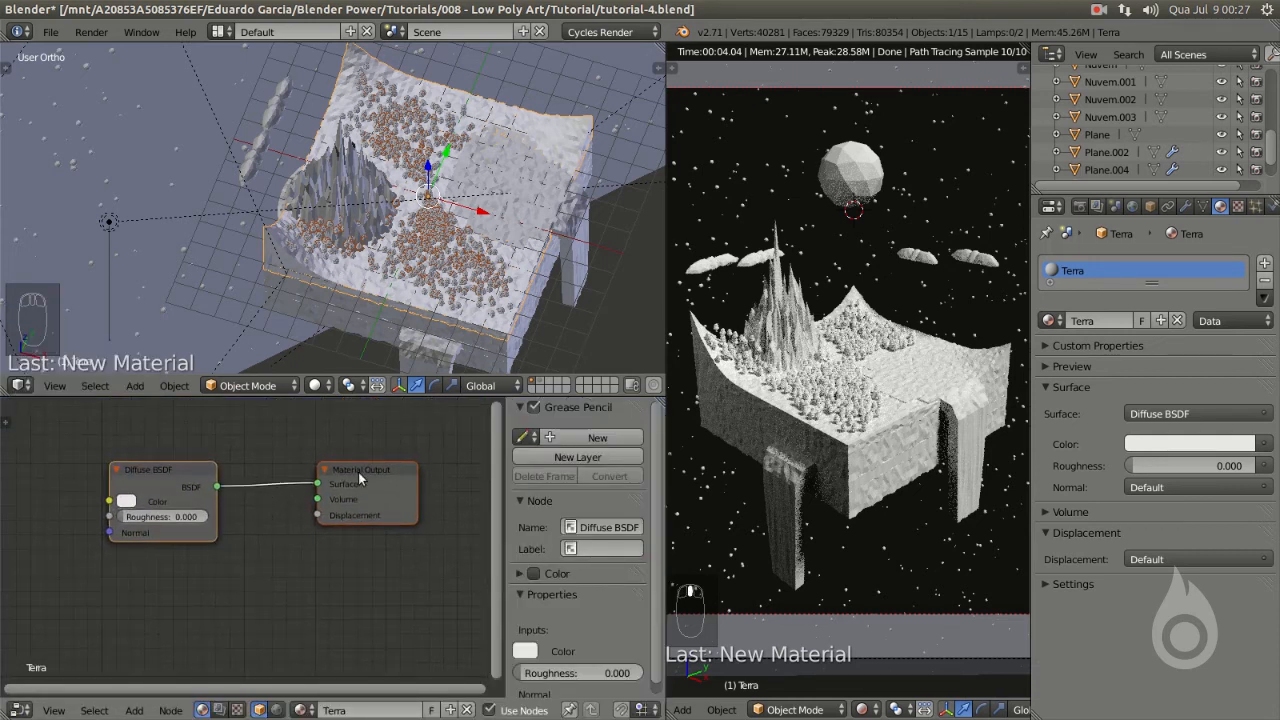
- Insert a Mix Shader between the Diffuse BSDF and Material Output nodes, and space the nodes apart
left_click_drag(358, 472, 388, 510)
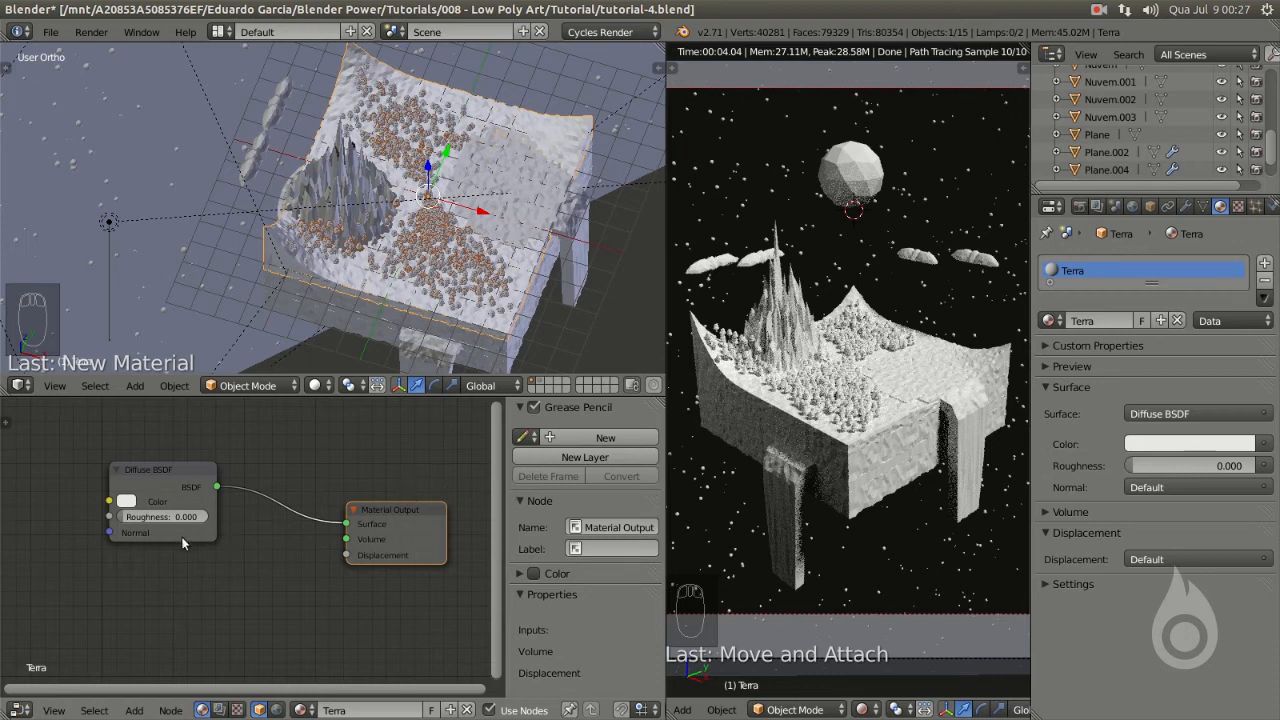
middle_click_drag(197, 533, 189, 511)
left_click(155, 465)
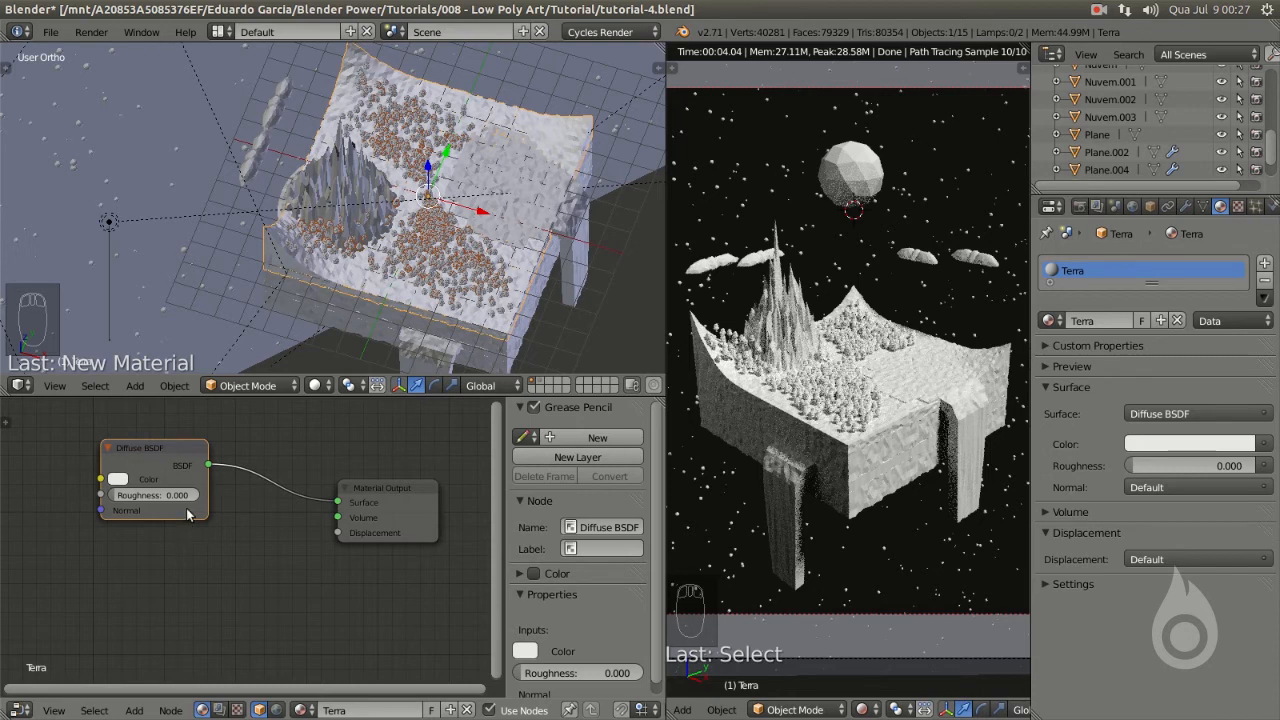
key("shift+a")
mouse_move(165, 565)
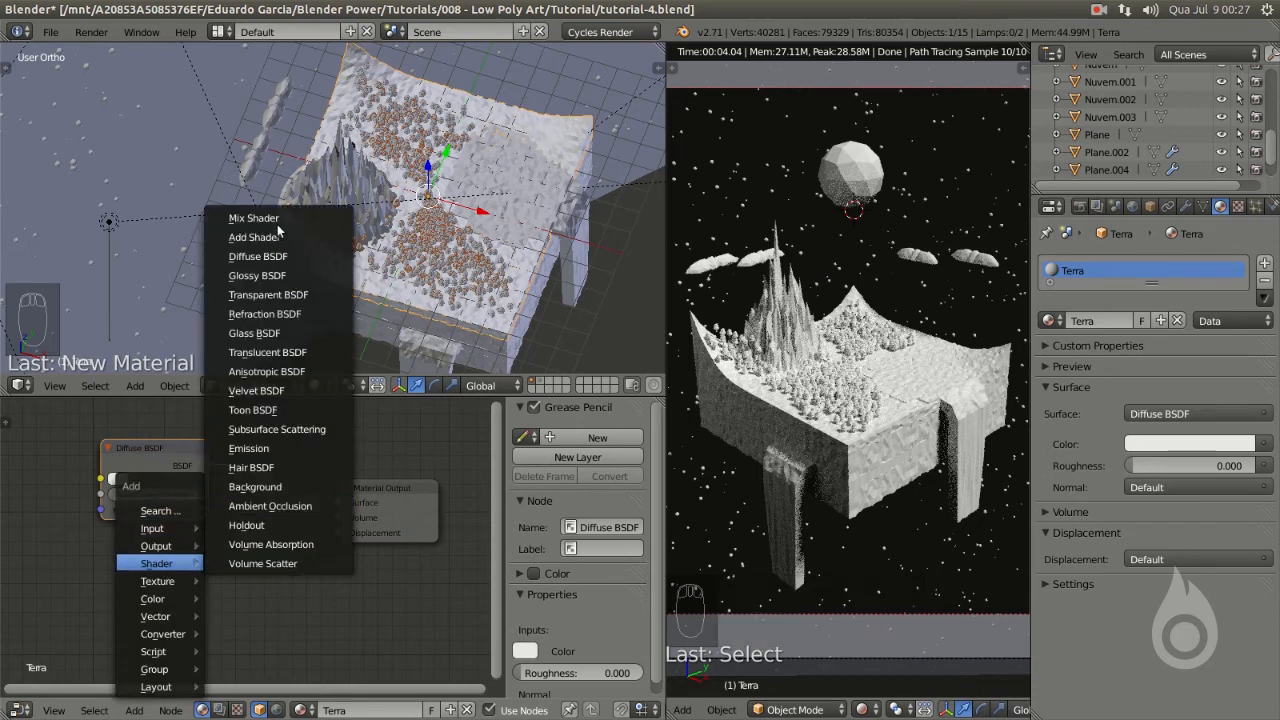
left_click(262, 218)
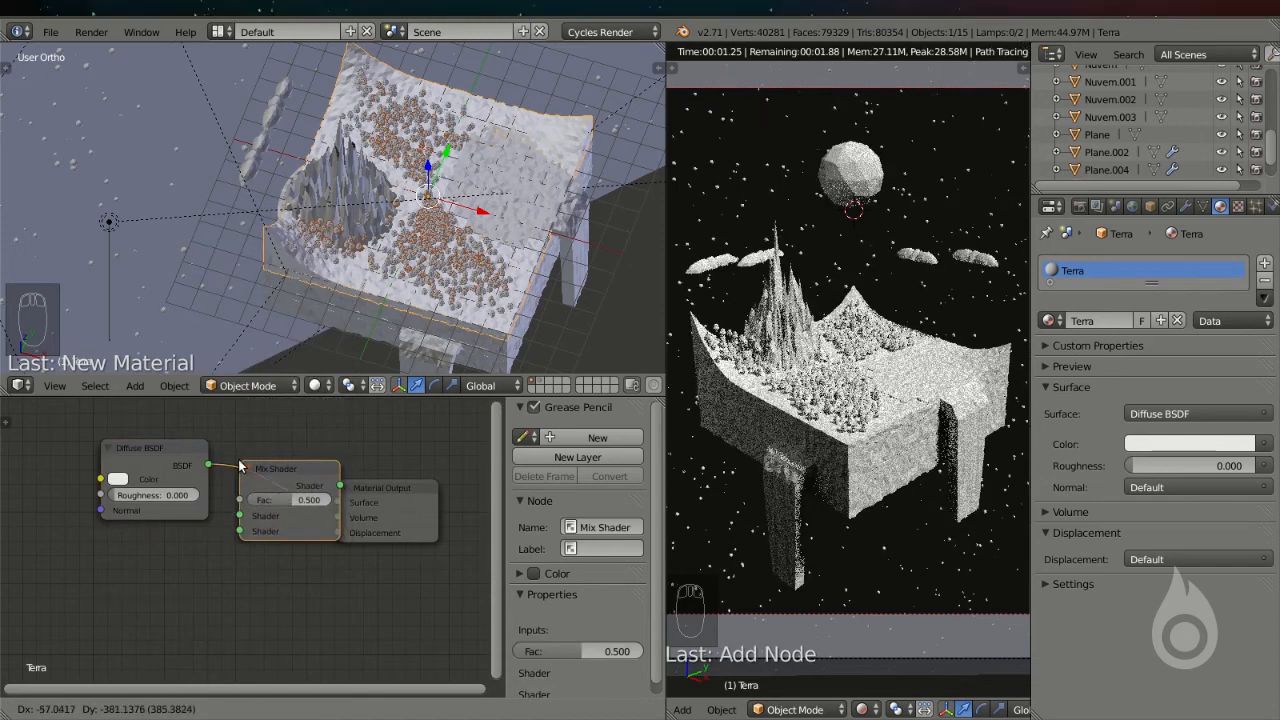
left_click(353, 522)
middle_click_drag(353, 522, 402, 497)
left_click_drag(418, 475, 456, 475)
left_click_drag(212, 433, 169, 439)
- Add a Glossy BSDF below the Diffuse BSDF and connect its output to the Mix Shader's second Shader input
key("shift+a")
mouse_move(189, 497)
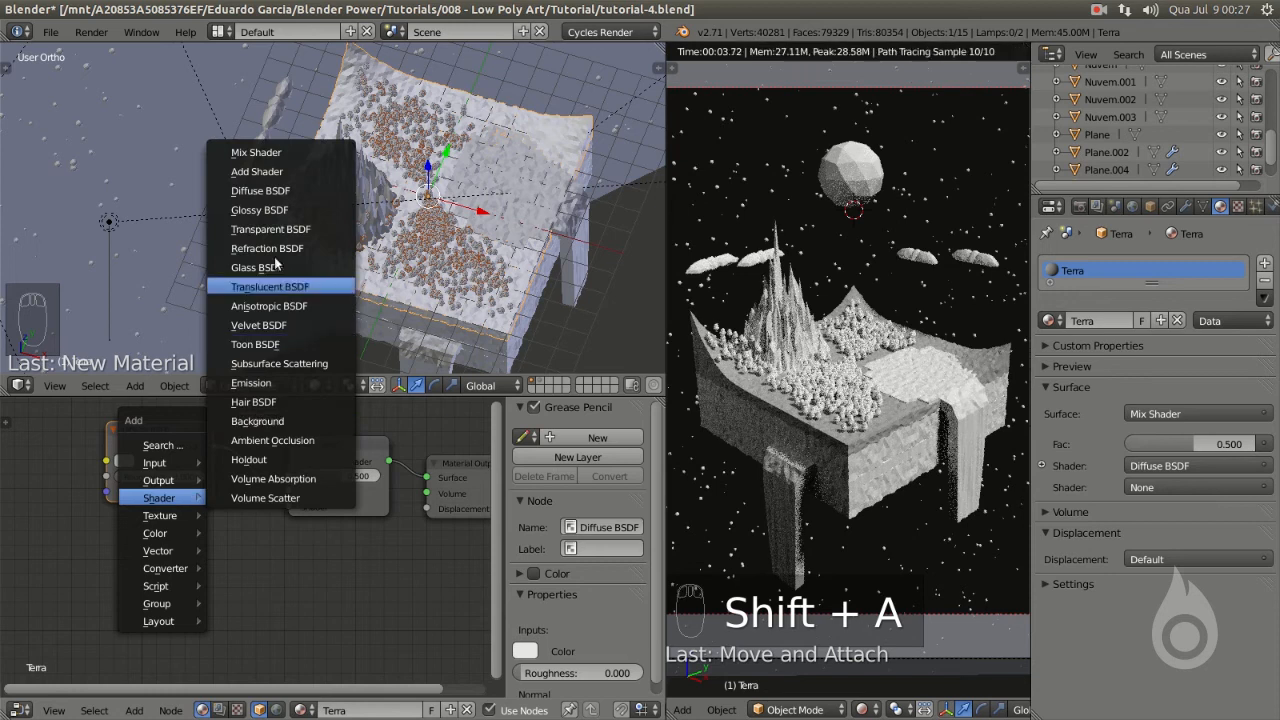
left_click(259, 210)
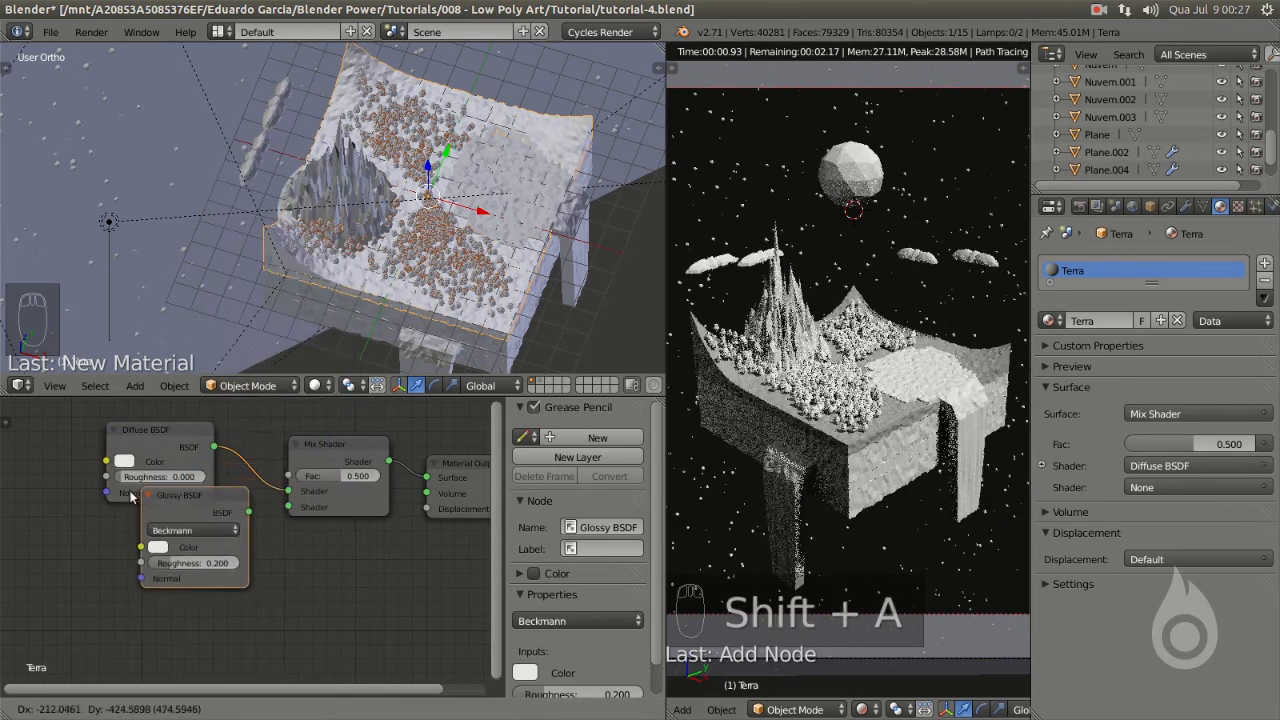
left_click(95, 536)
left_click_drag(204, 551, 289, 506)
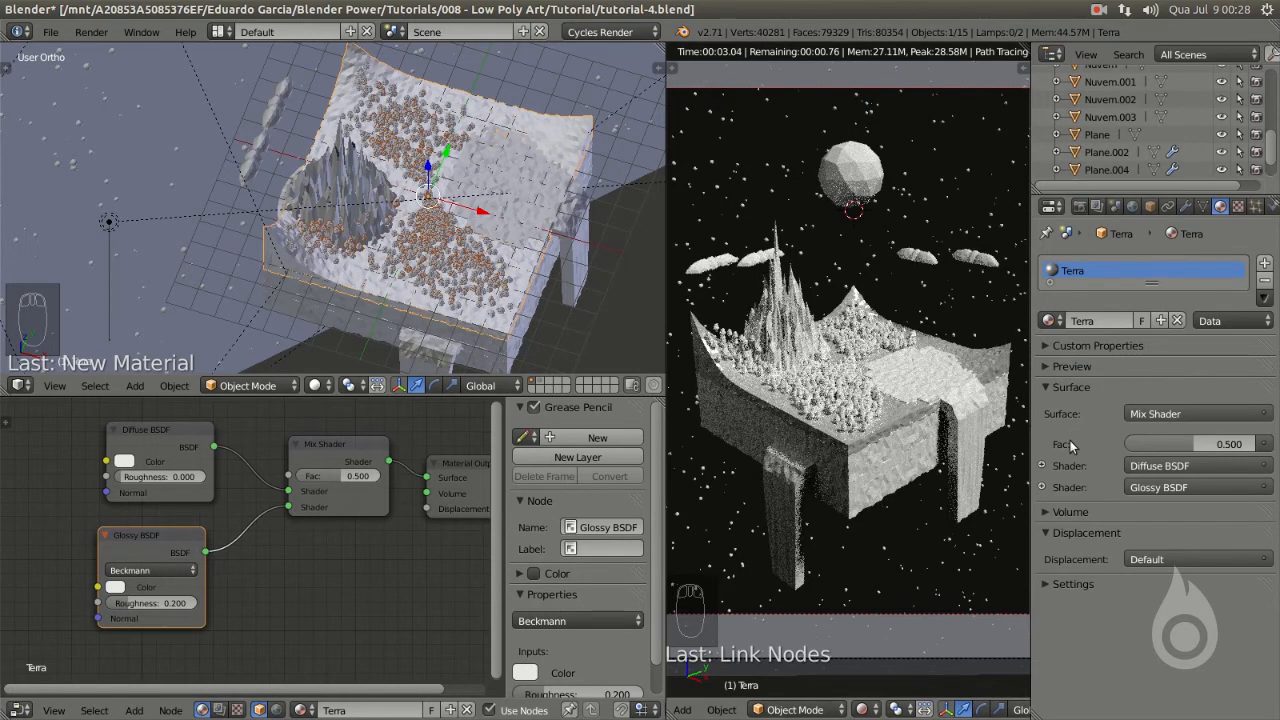
- Show the material preview and lower the Mix Shader's Fac to 0.074
left_click(1046, 366)
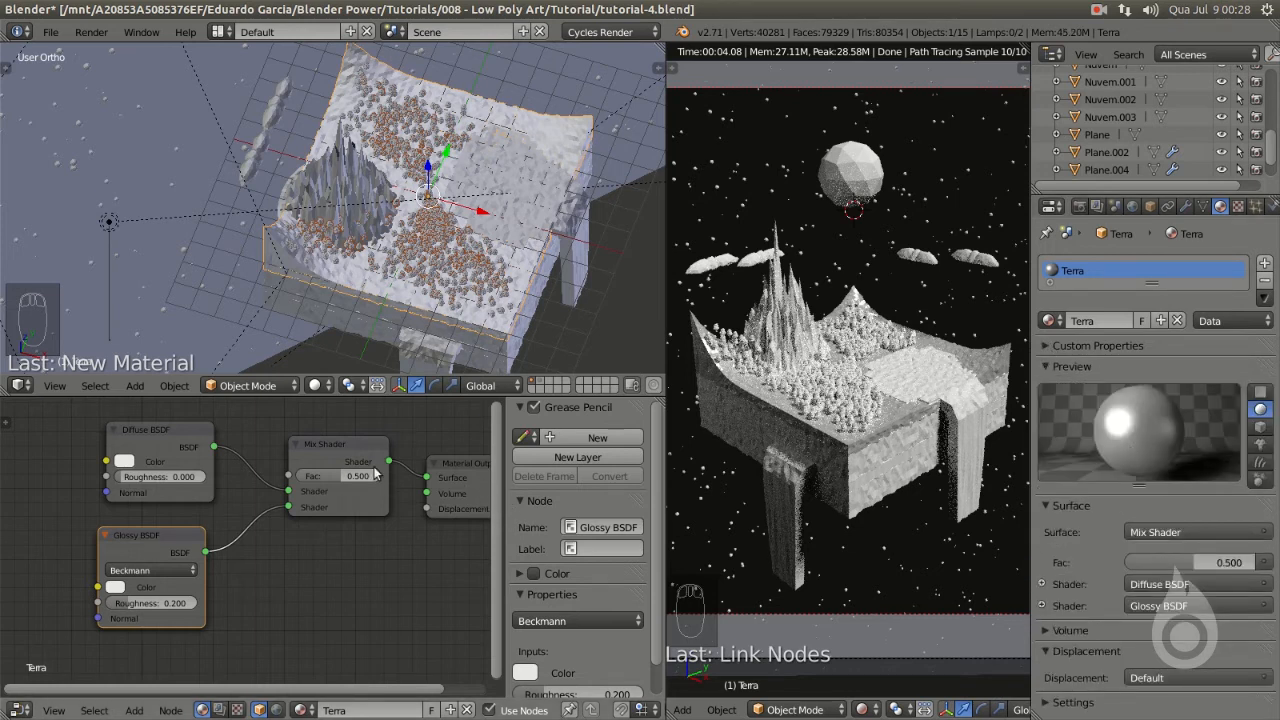
mouse_move(355, 480)
left_mouse_down()
mouse_move(320, 481)
mouse_move(334, 481)
left_mouse_up()
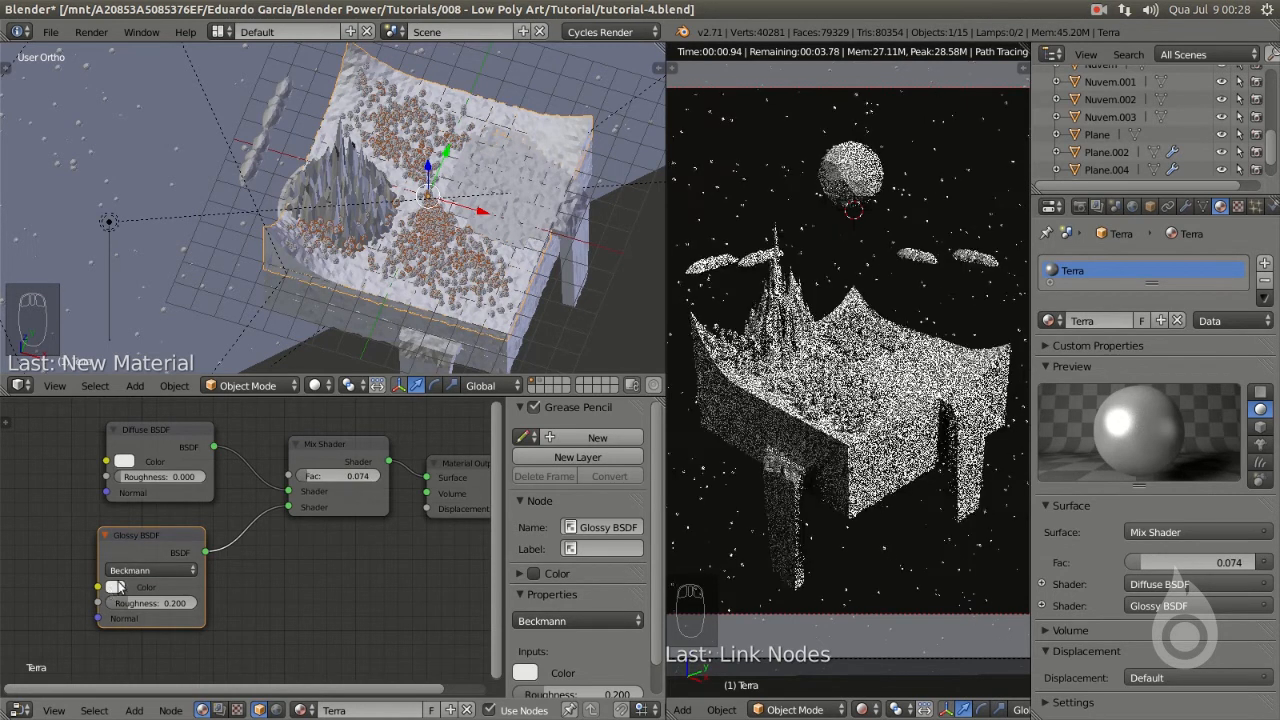
- Brighten the colours of both the Diffuse BSDF and the Glossy BSDF to pure white
left_click(124, 462)
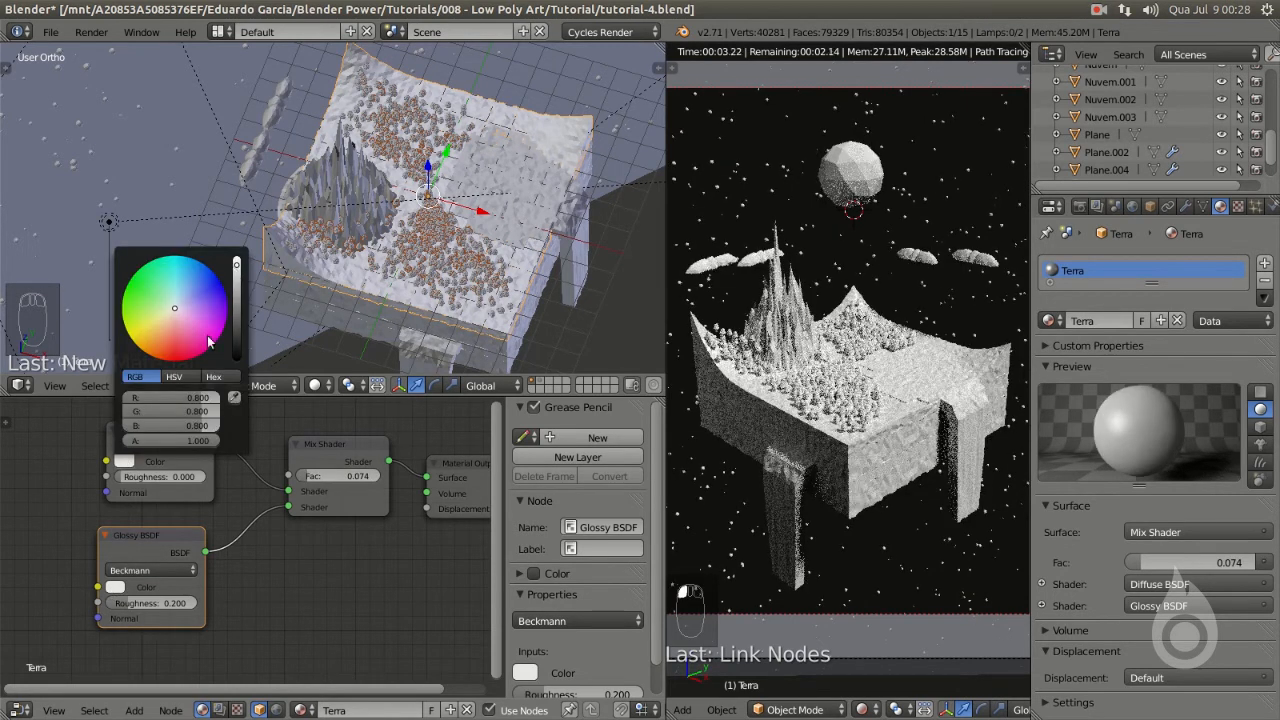
left_click_drag(237, 265, 237, 268)
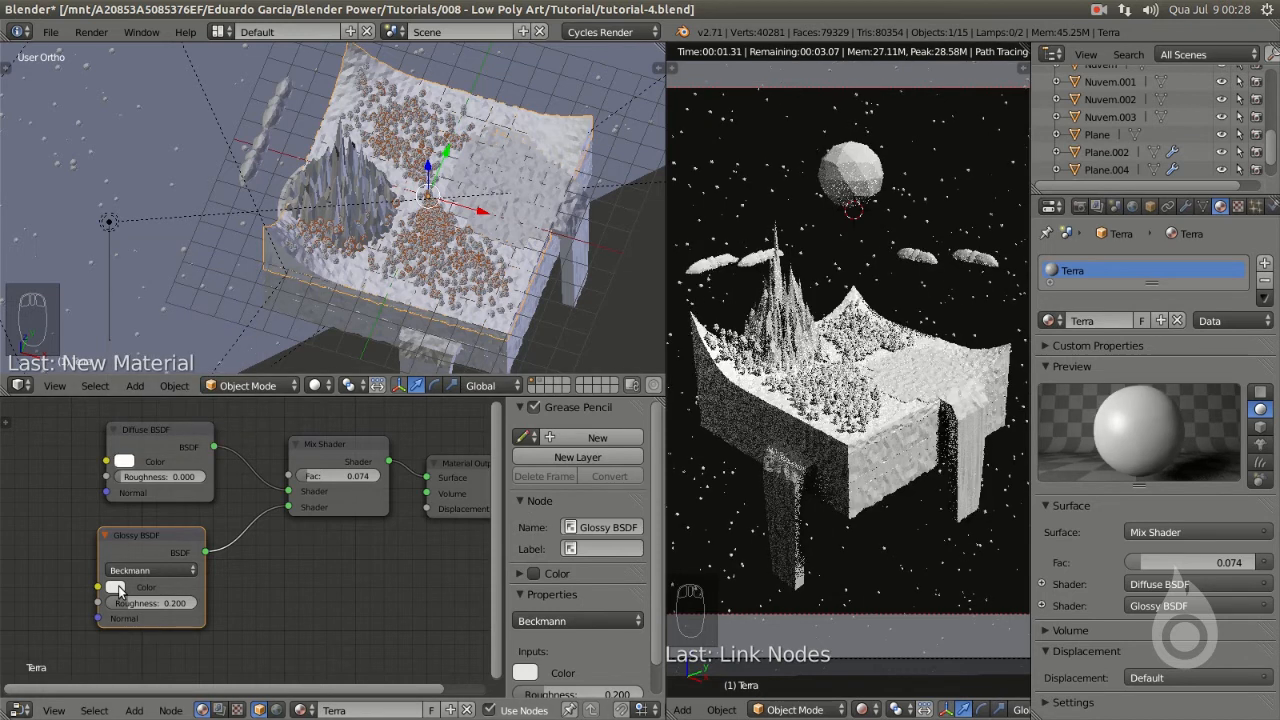
left_click(116, 588)
left_click(229, 392)
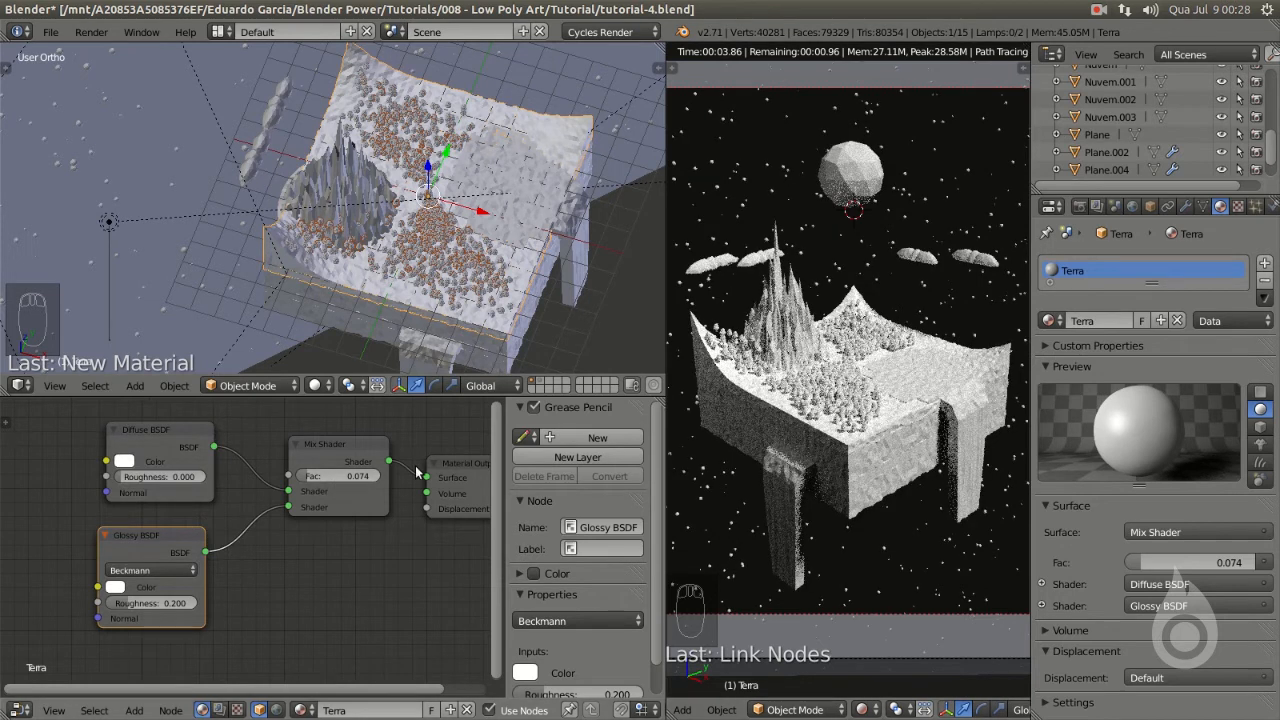
- Mute and unmute the Mix Shader node to compare the material with and without the glossy component
left_click_drag(322, 490, 312, 492)
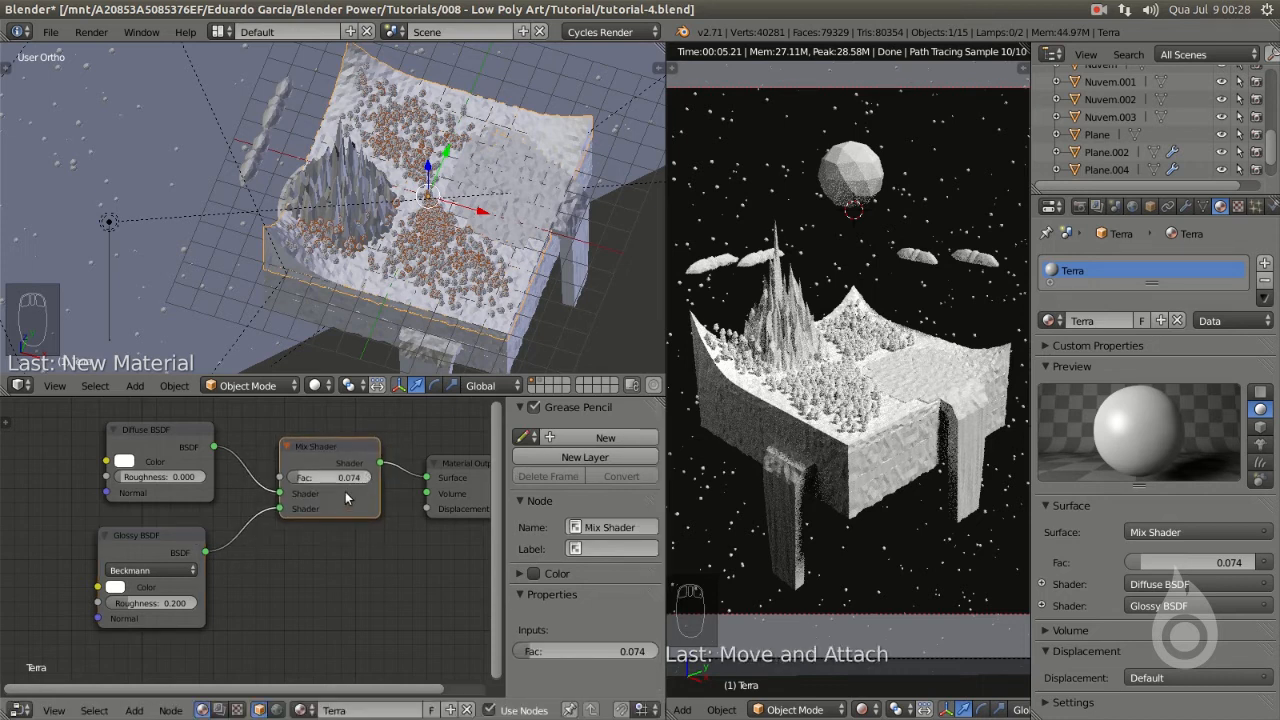
key("m")
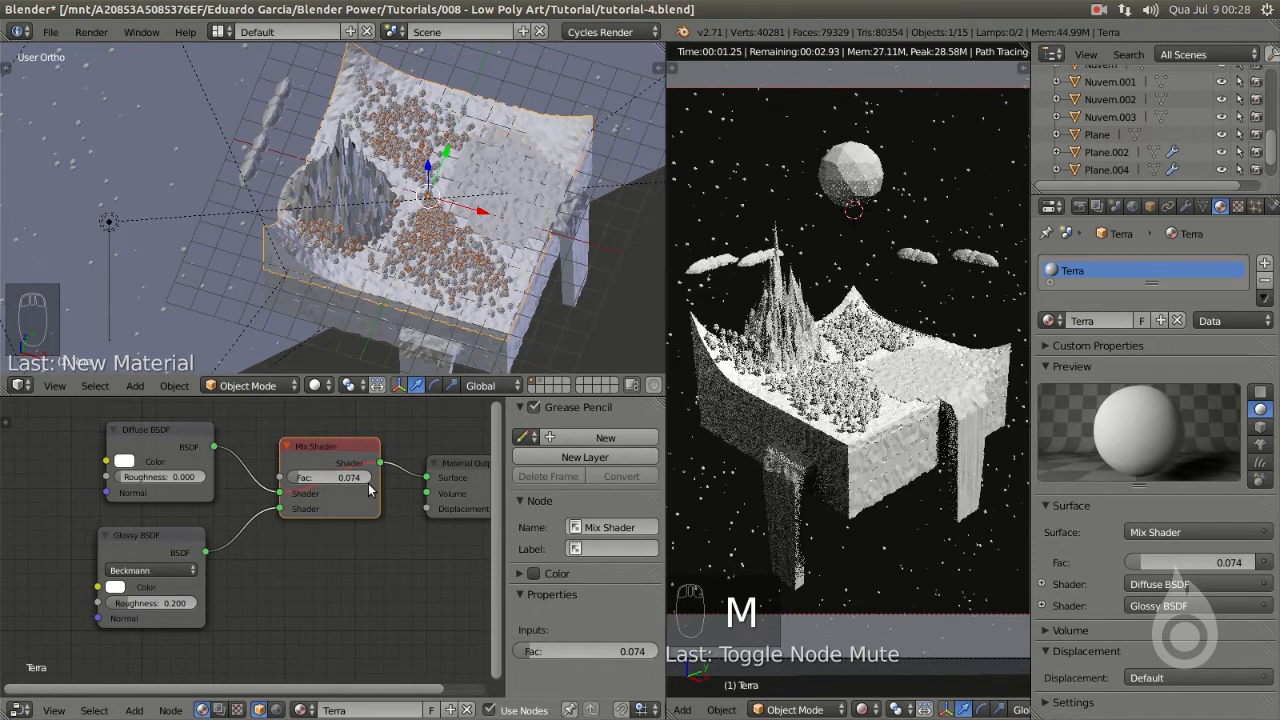
key("m")
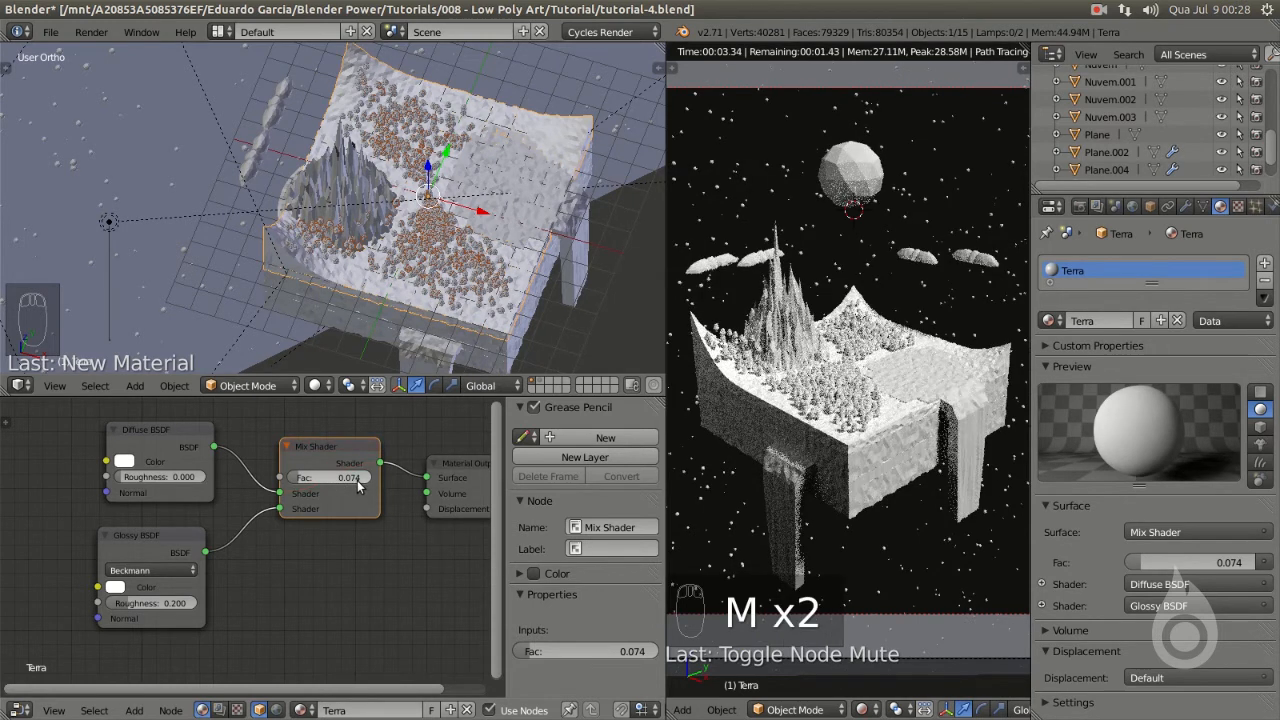
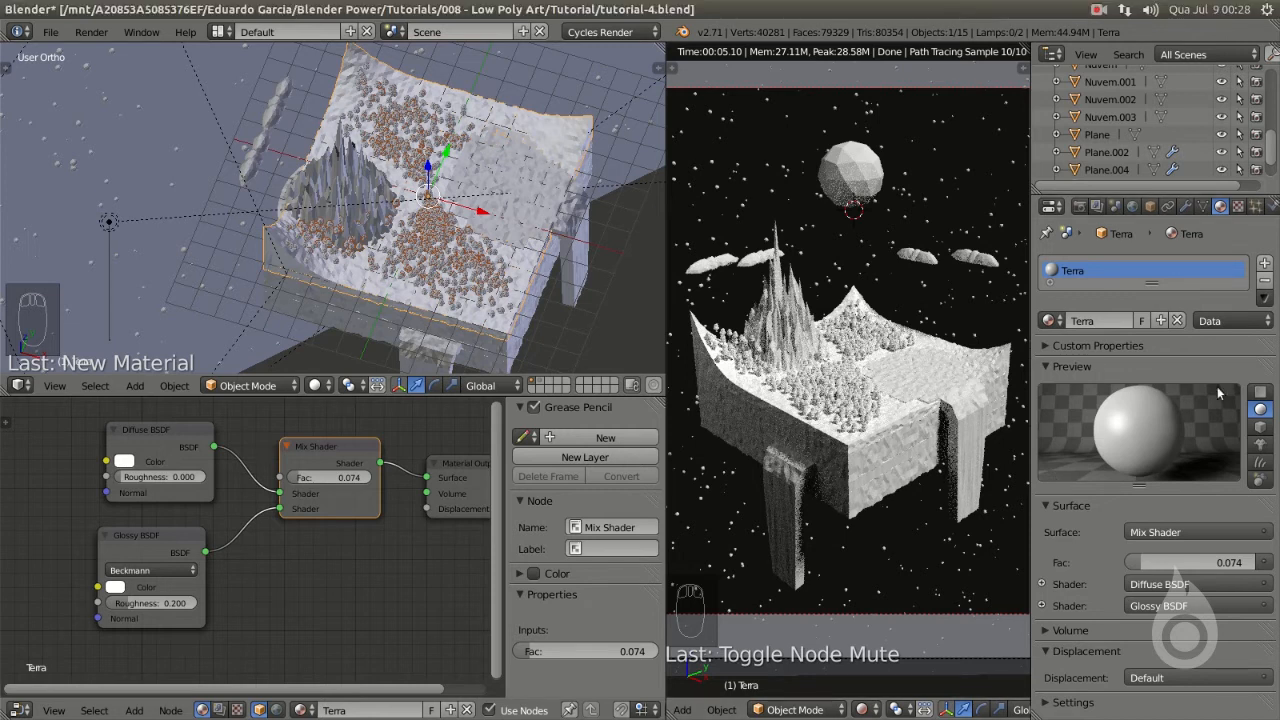
- Set Terra's Diffuse BSDF colour to a slightly darkened green with H 0.400, S 0.678 and V 0.765
left_click(124, 462)
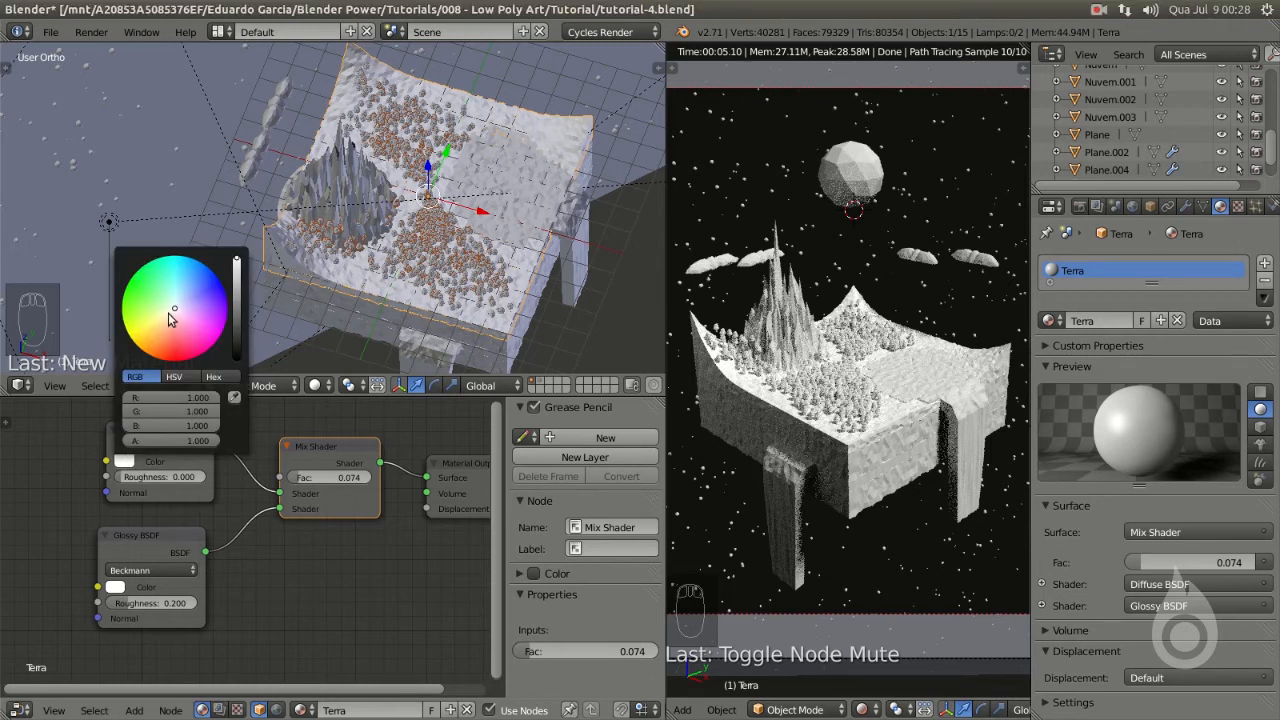
left_click(154, 285)
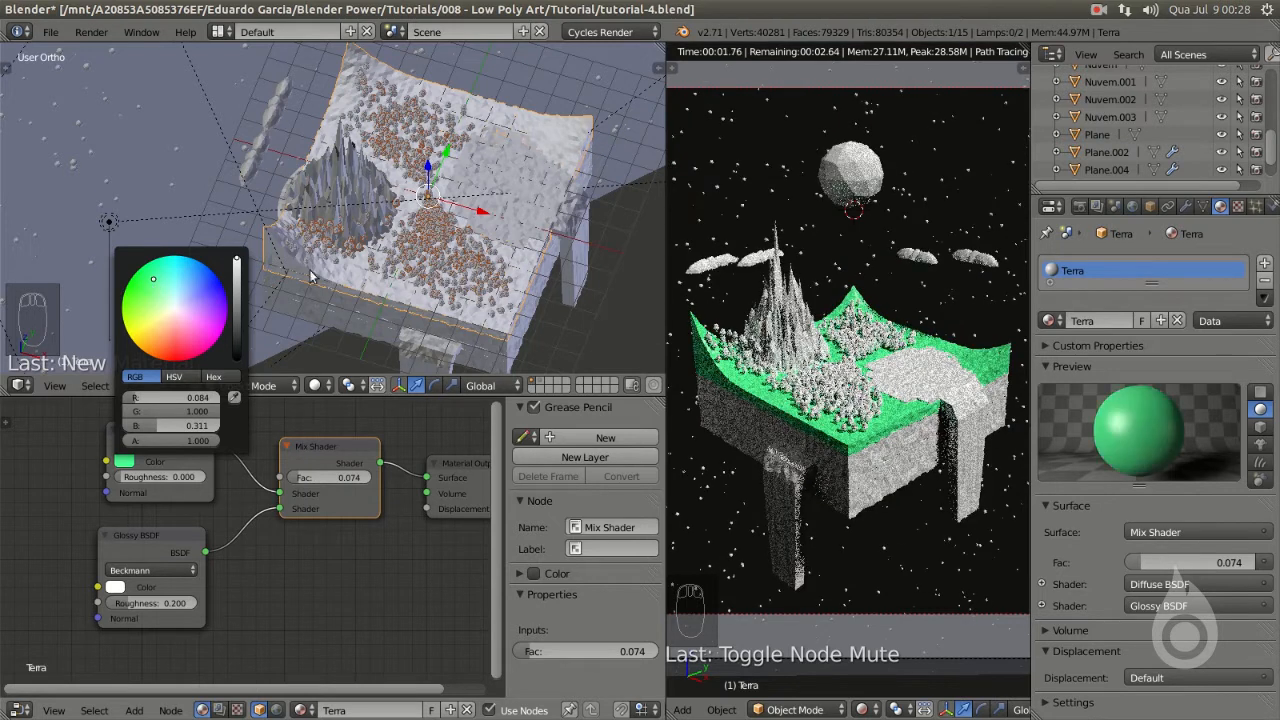
left_click(124, 461)
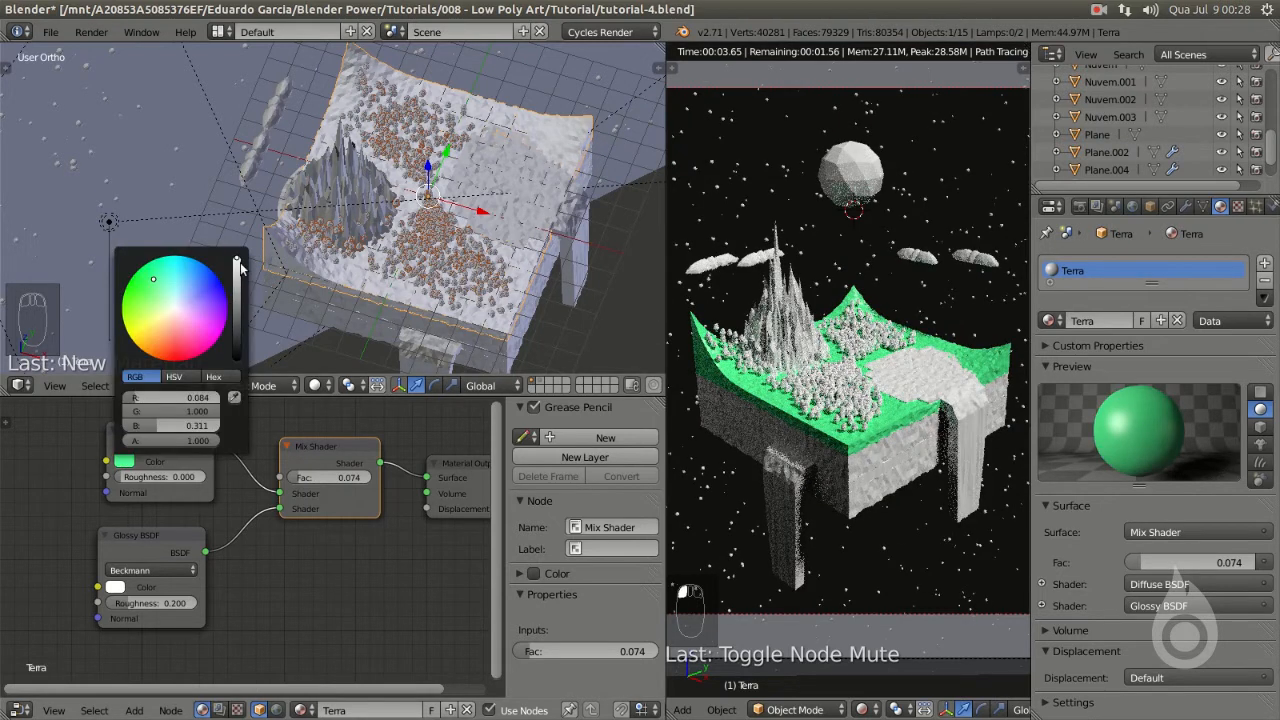
left_click(237, 286)
left_click_drag(239, 270, 241, 276)
left_click(188, 376)
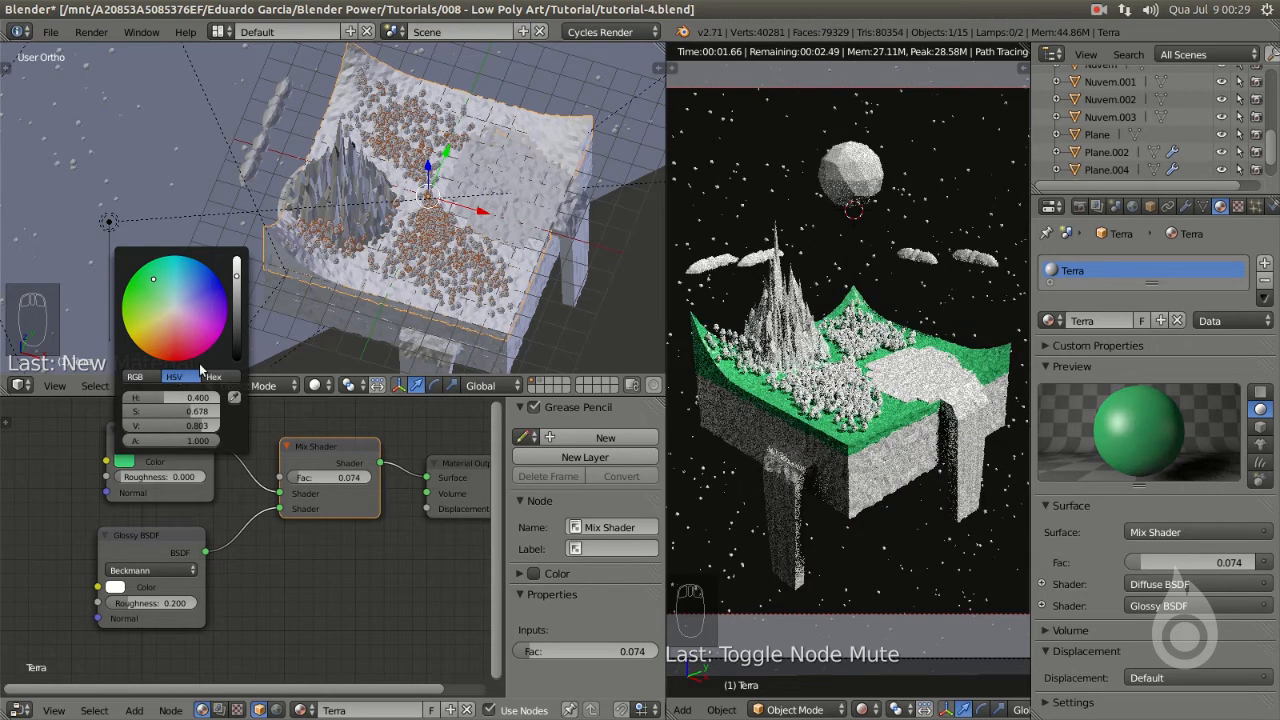
left_click_drag(237, 276, 237, 284)
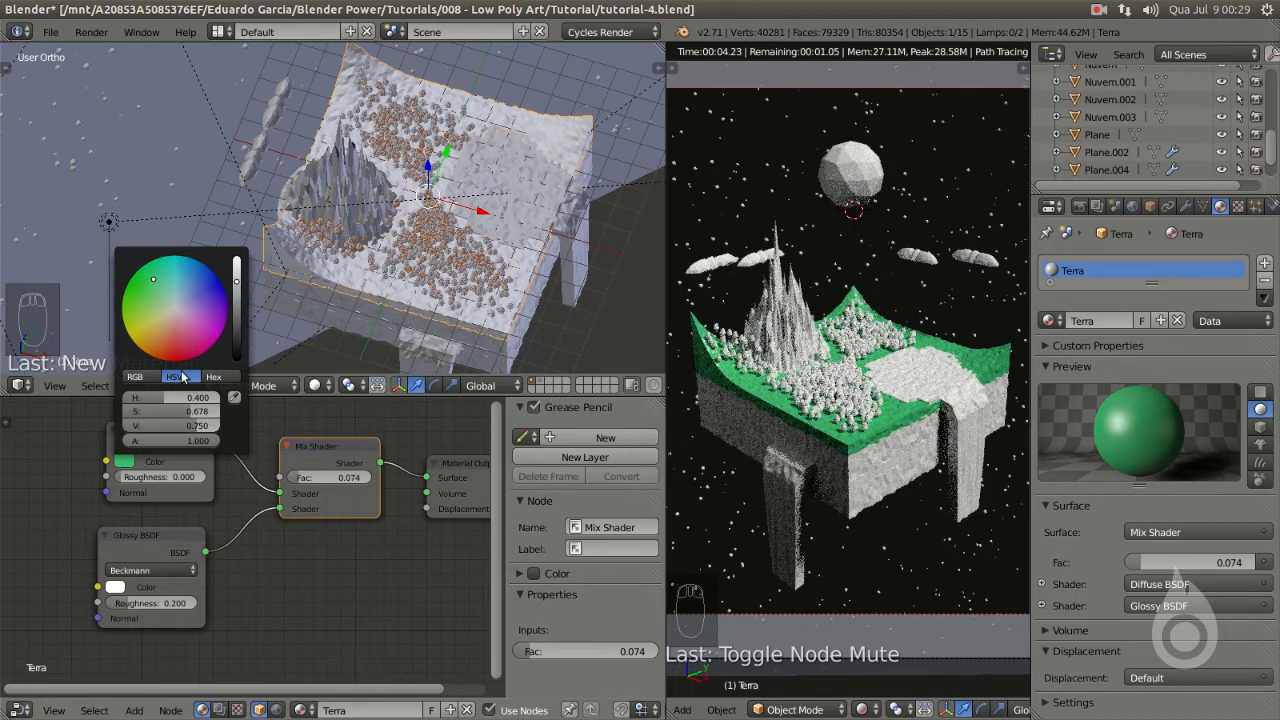
left_click_drag(236, 283, 238, 293)
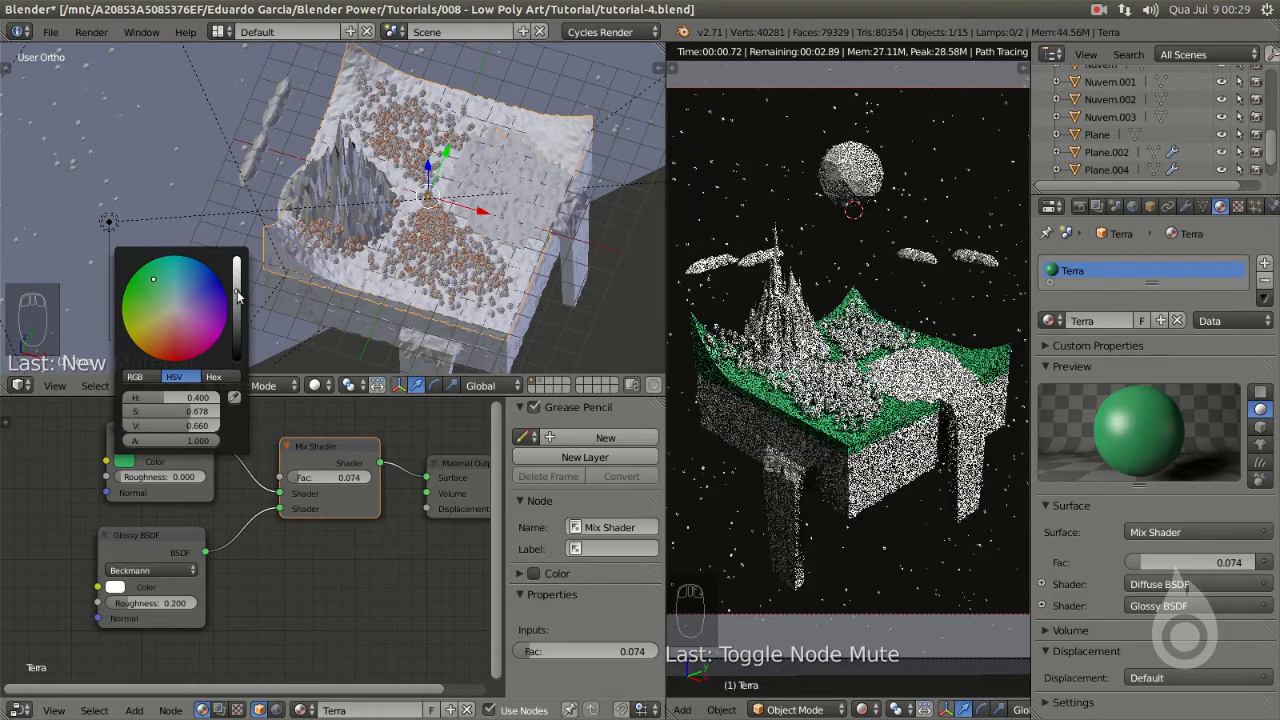
left_click_drag(236, 293, 236, 285)
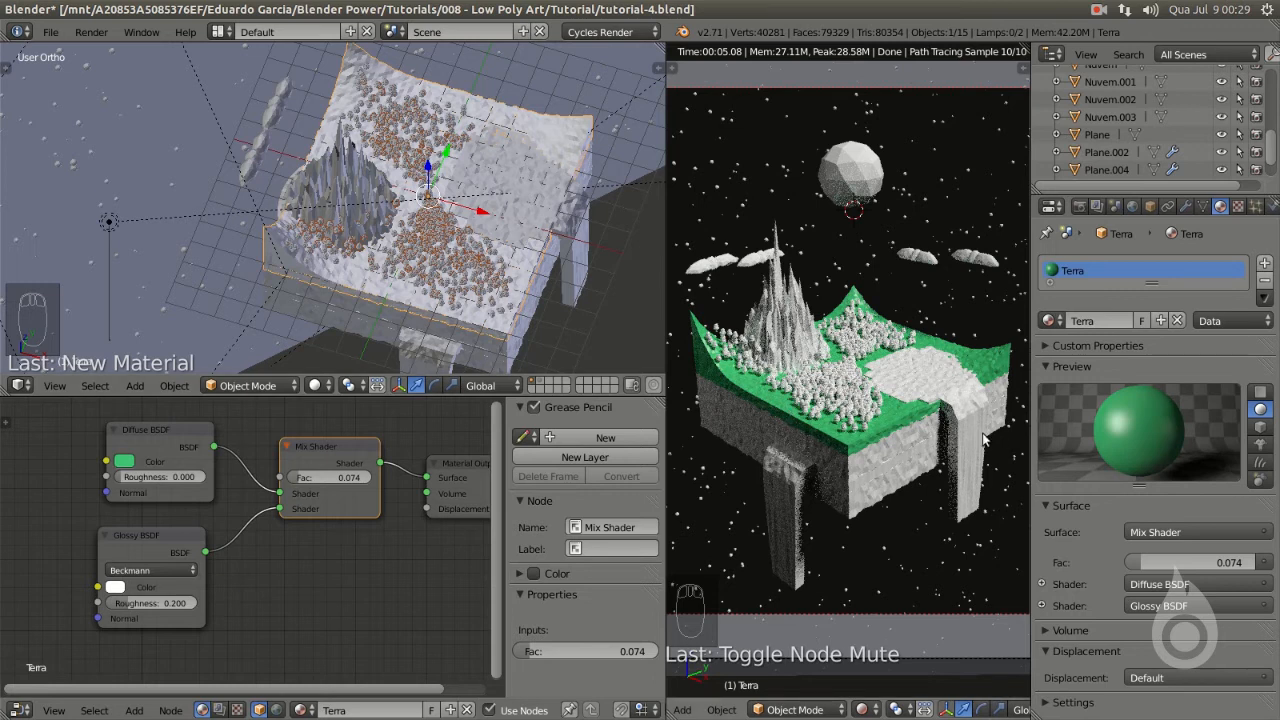
- Assign the Terra material to the second terrain layer, Terra-2, and make it a single-user copy
middle_click_drag(603, 345, 434, 212)
right_click(408, 220)
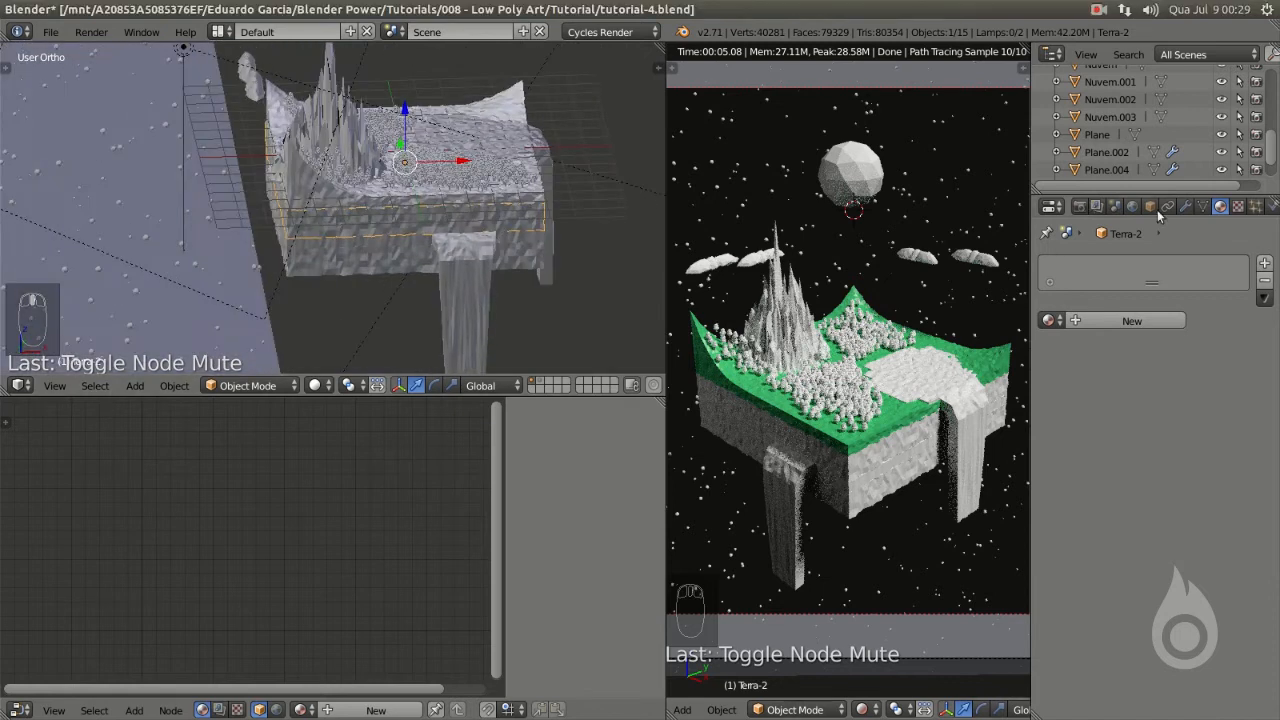
left_click(1050, 321)
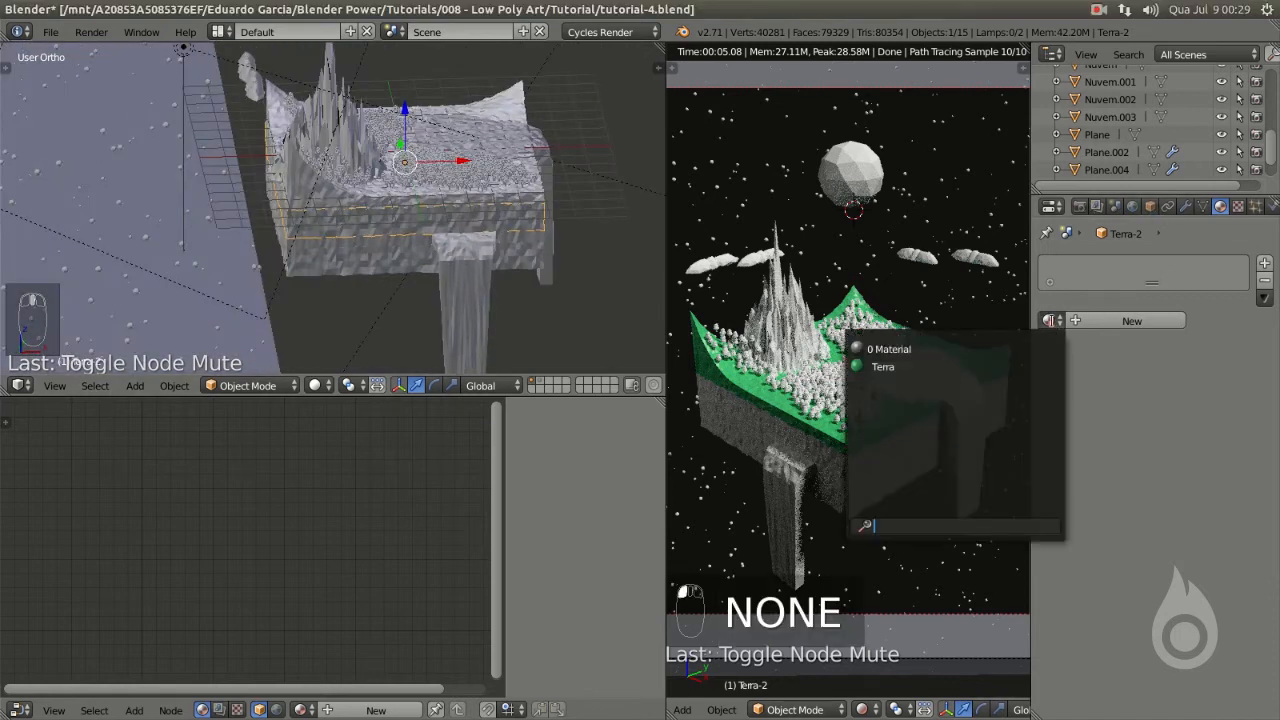
left_click(909, 368)
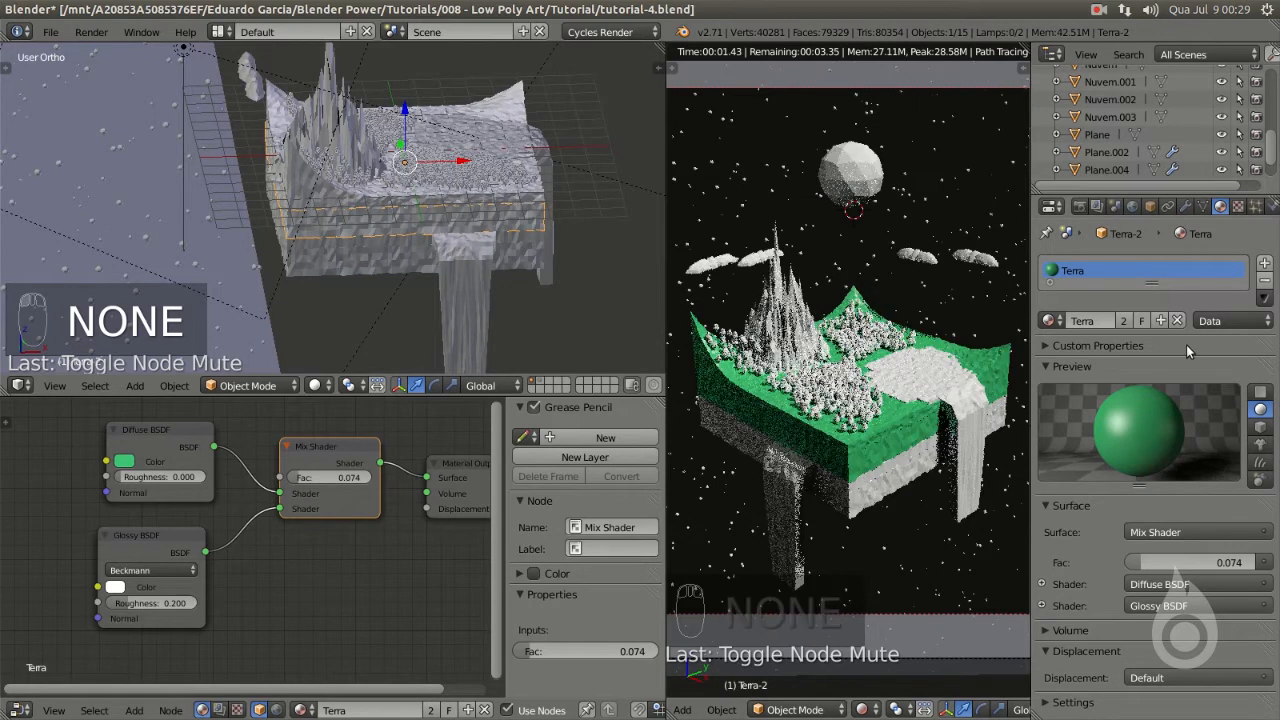
left_click(1124, 320)
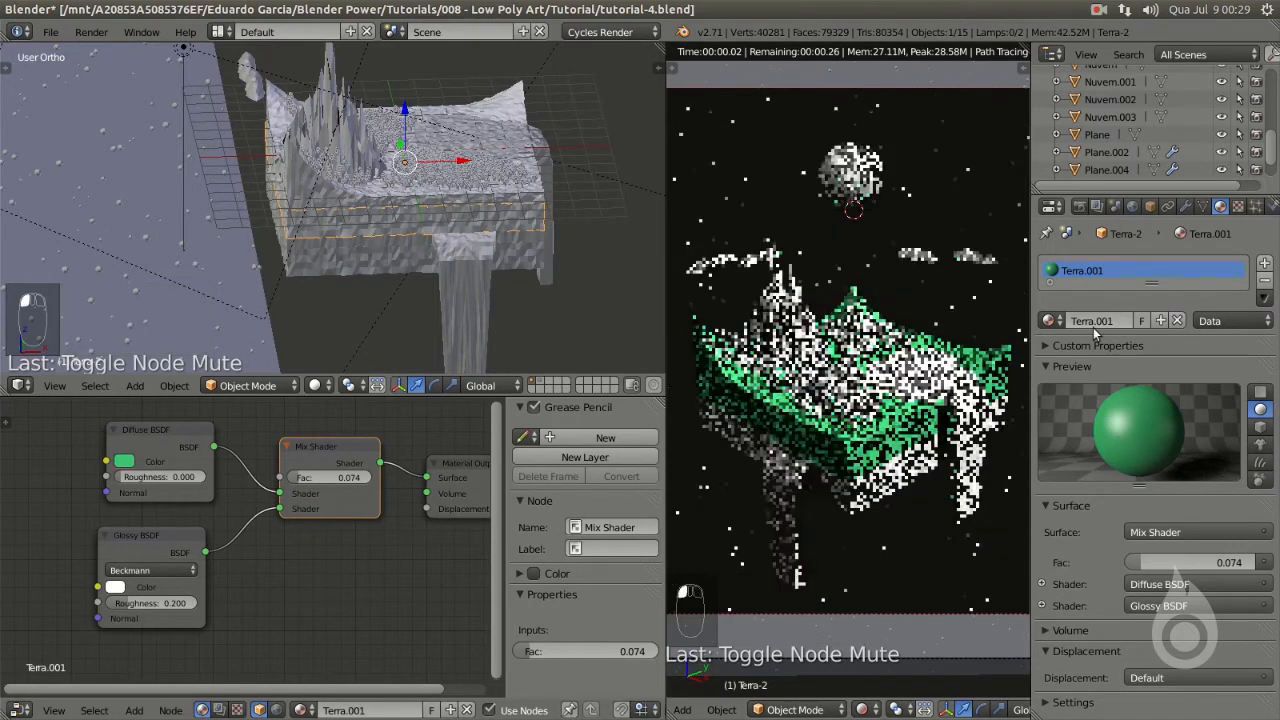
- Rename the second layer's copied material to Terra-2
left_click(1128, 320)
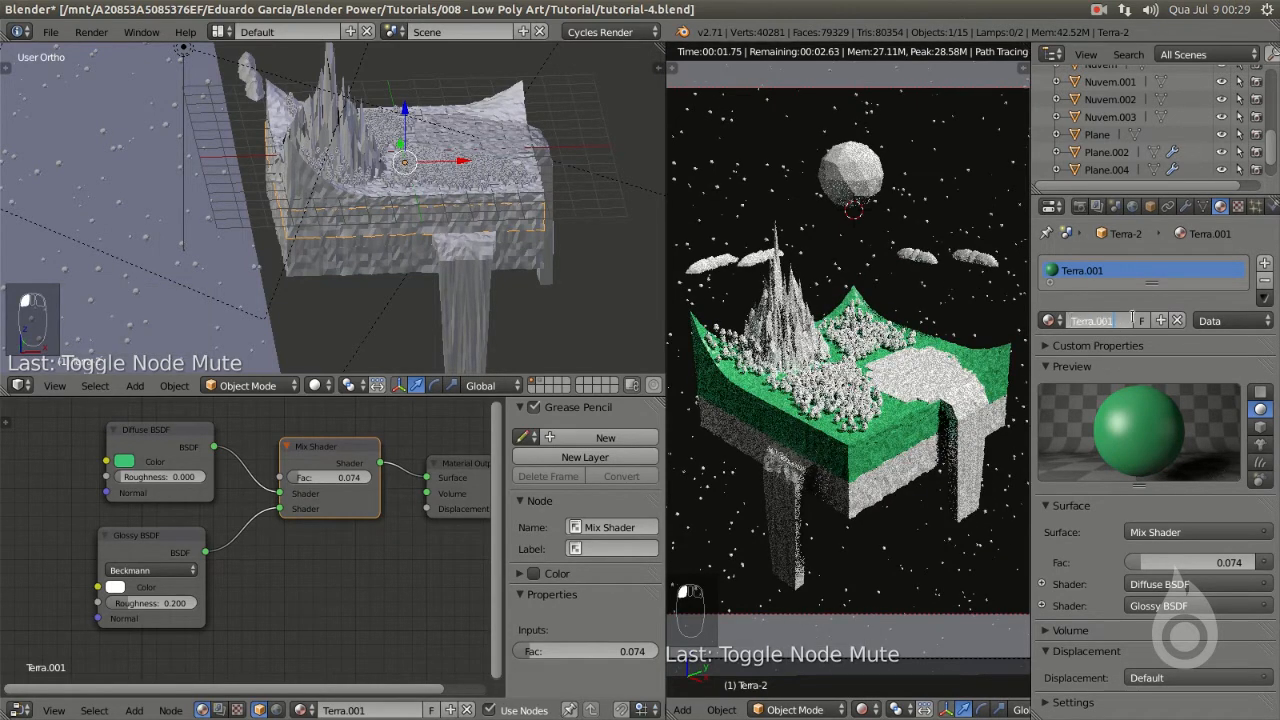
key("BackSpace")
key("BackSpace")
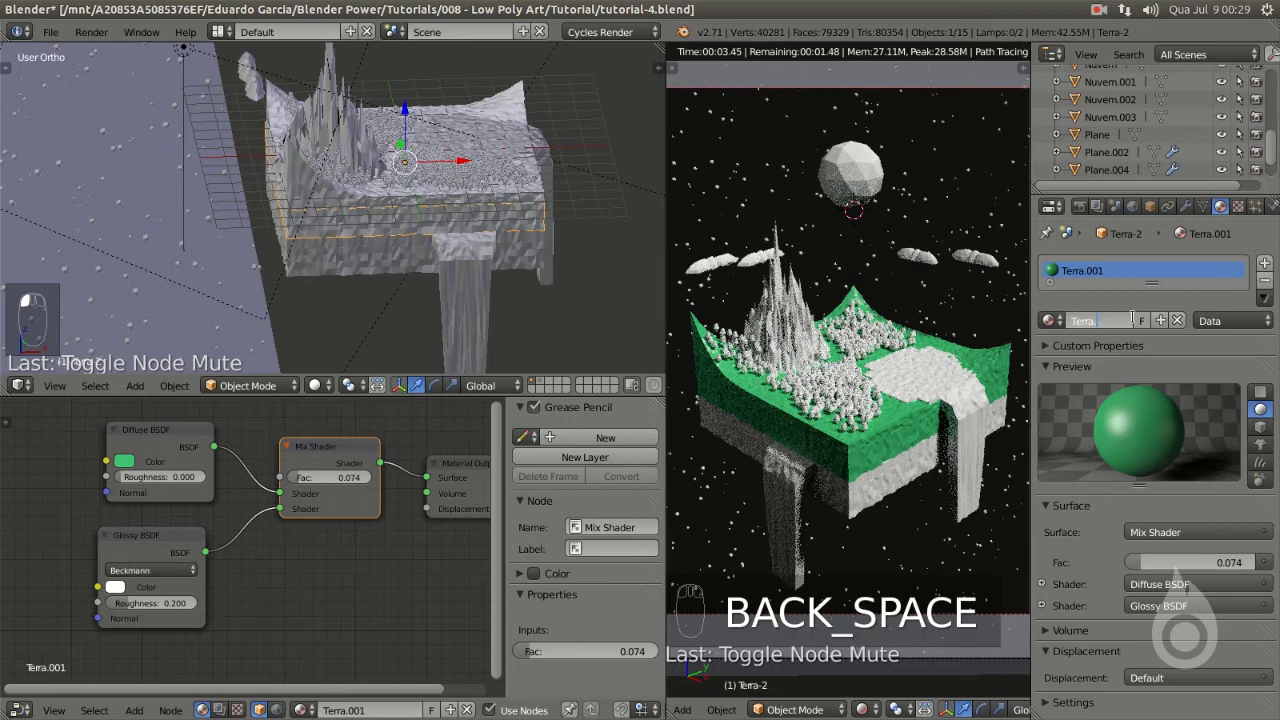
type("-2")
key("Return")
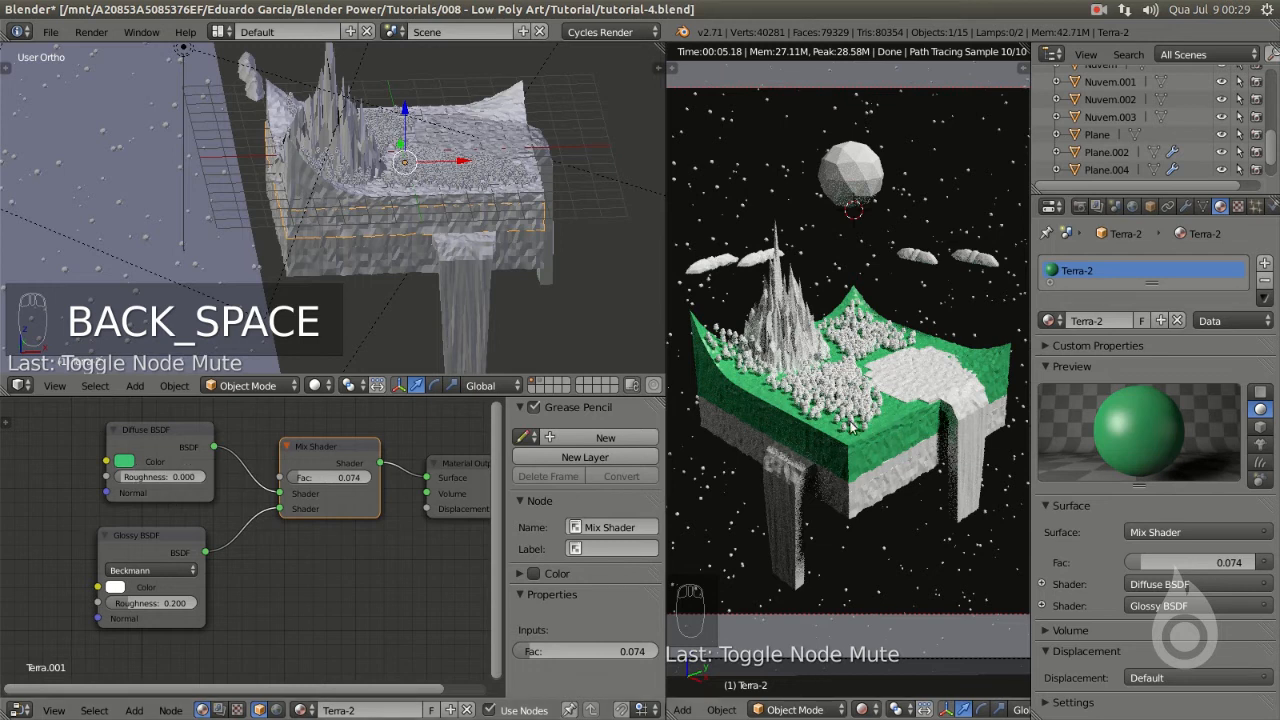
- Set Terra-2's Diffuse BSDF colour to a muted brown with H 0.043, S 0.362 and V 0.599
left_click(129, 462)
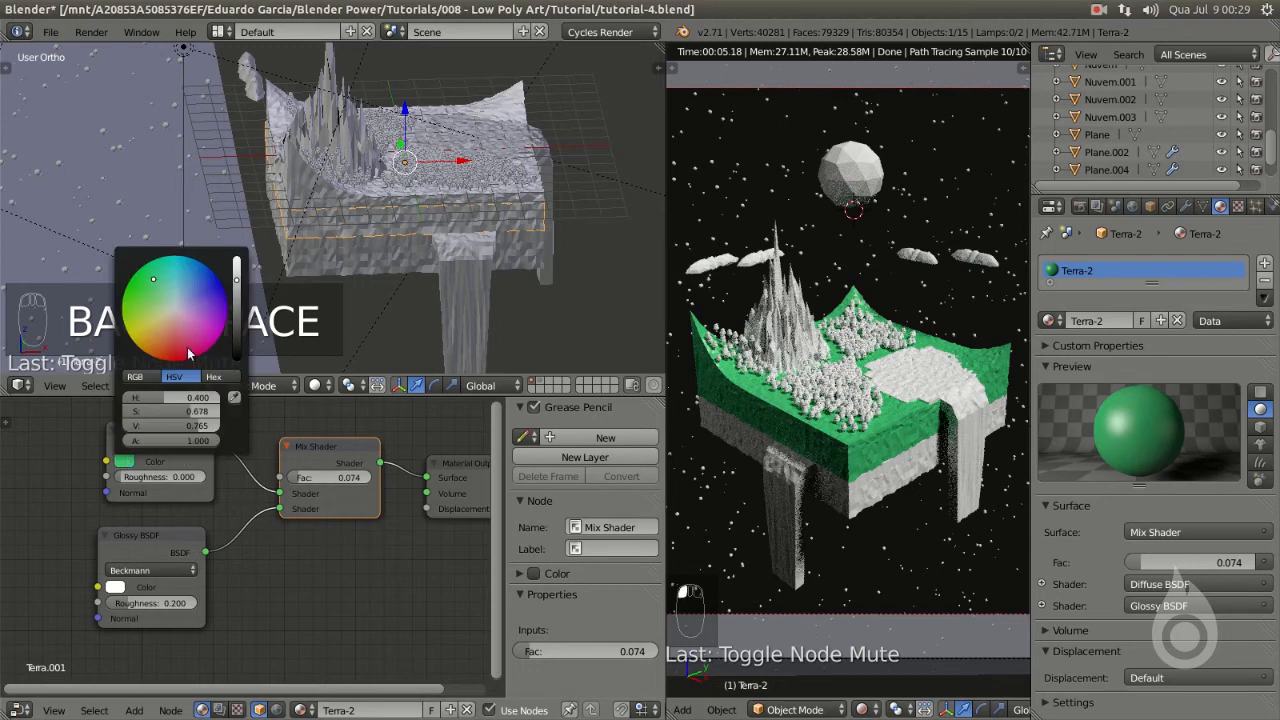
left_click_drag(165, 341, 168, 354)
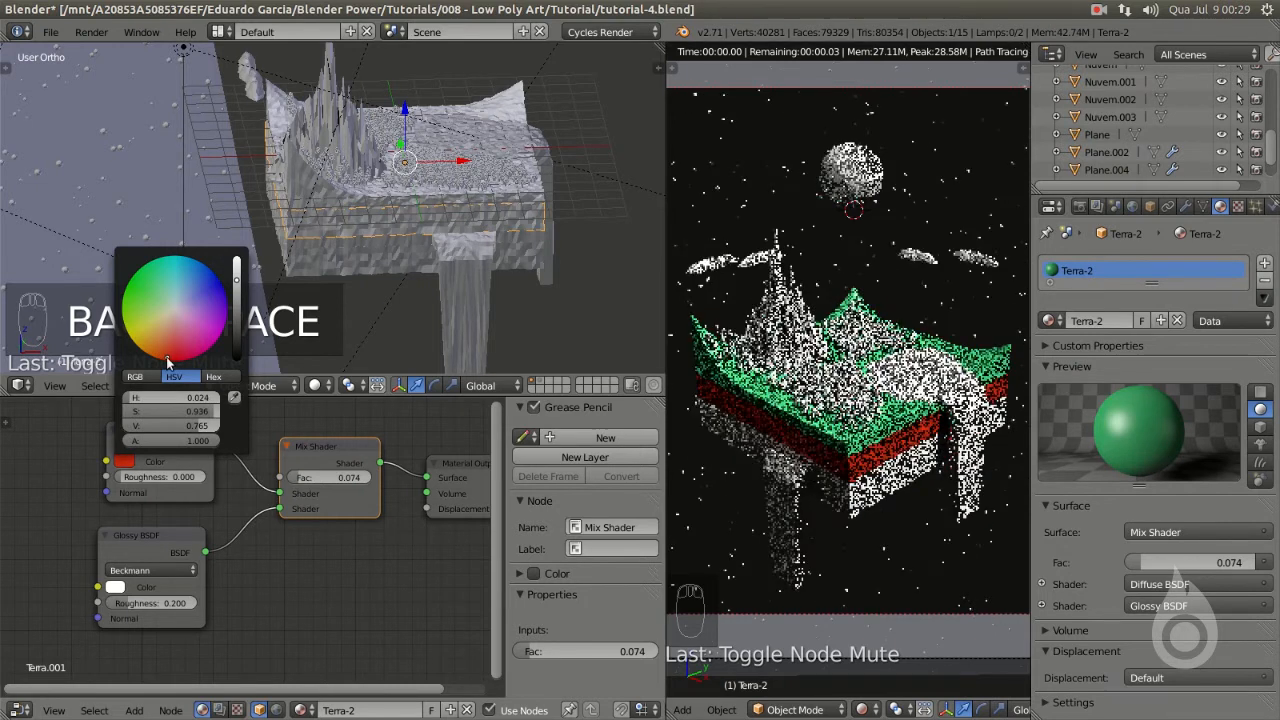
left_click_drag(237, 280, 237, 320)
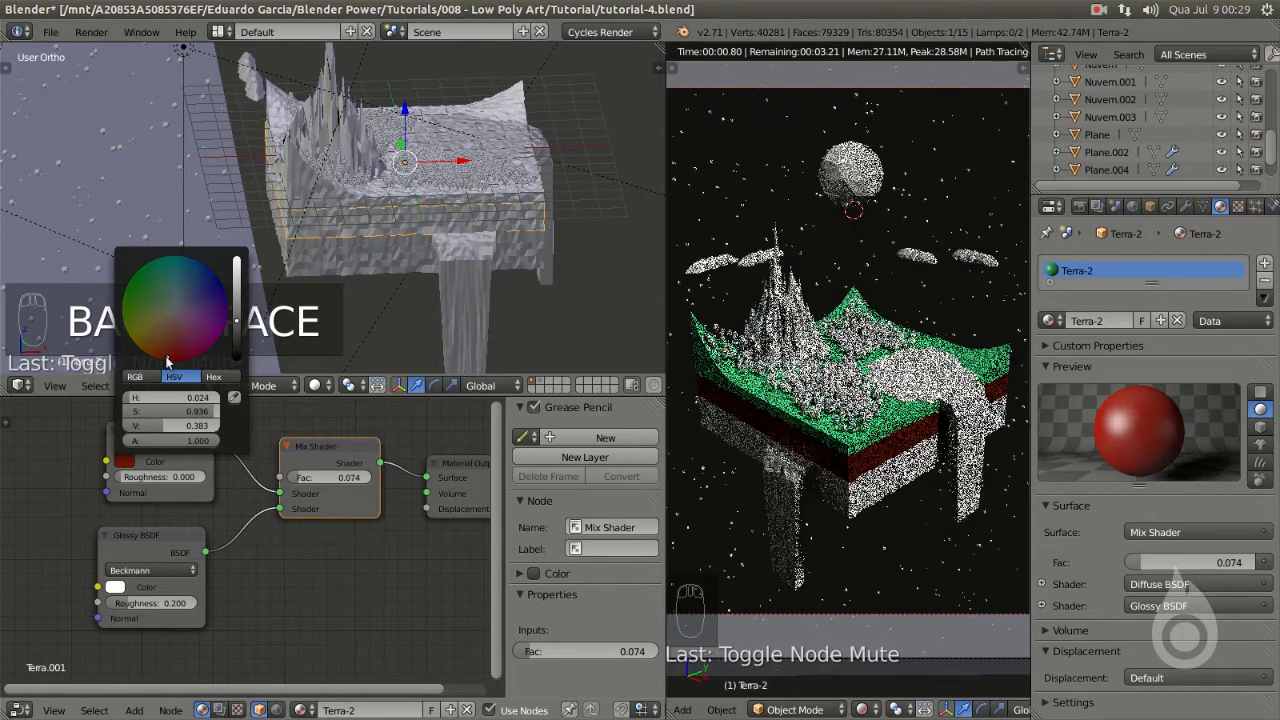
left_click_drag(167, 355, 163, 352)
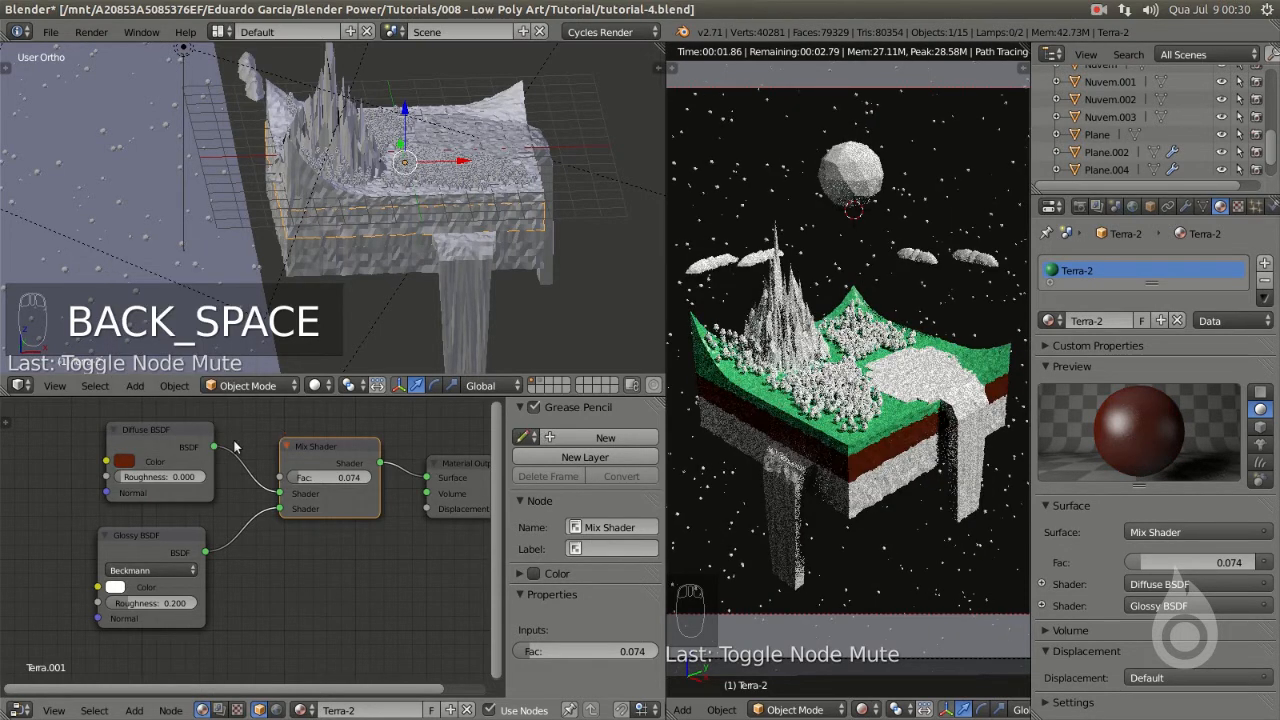
left_click(125, 464)
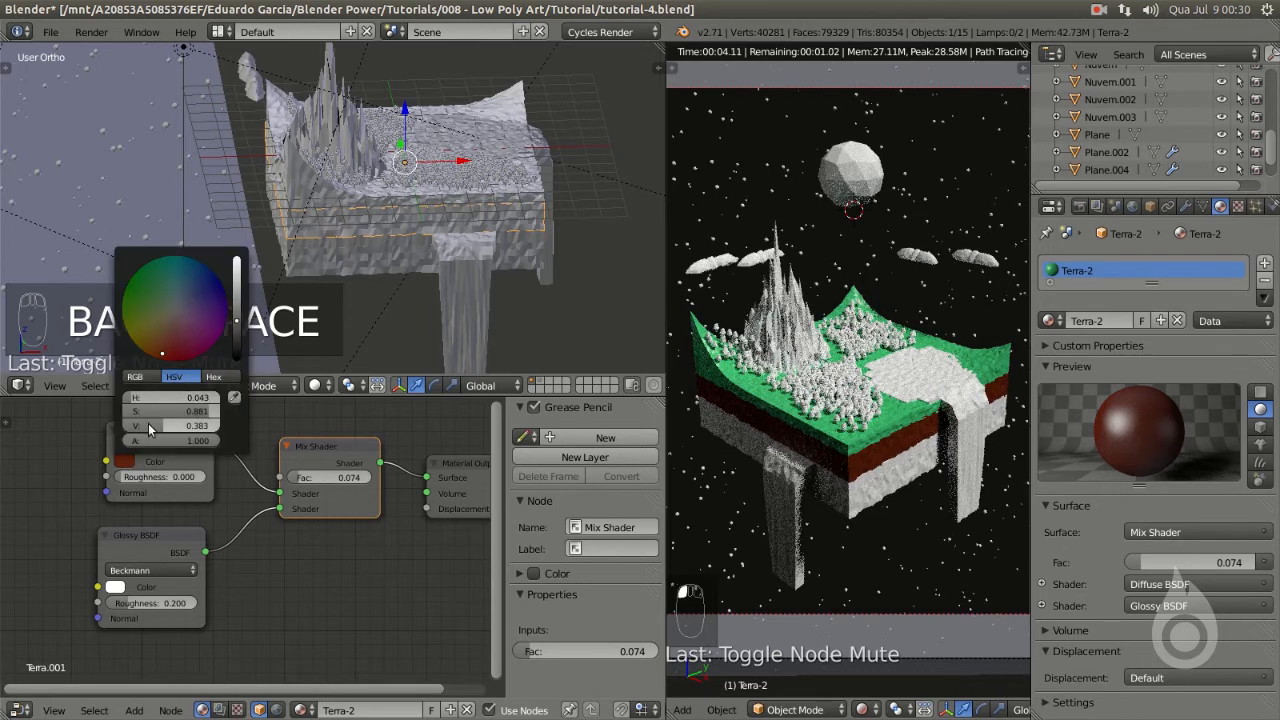
mouse_move(149, 429)
left_mouse_down()
mouse_move(200, 429)
mouse_move(146, 412)
mouse_move(159, 411)
left_mouse_up()
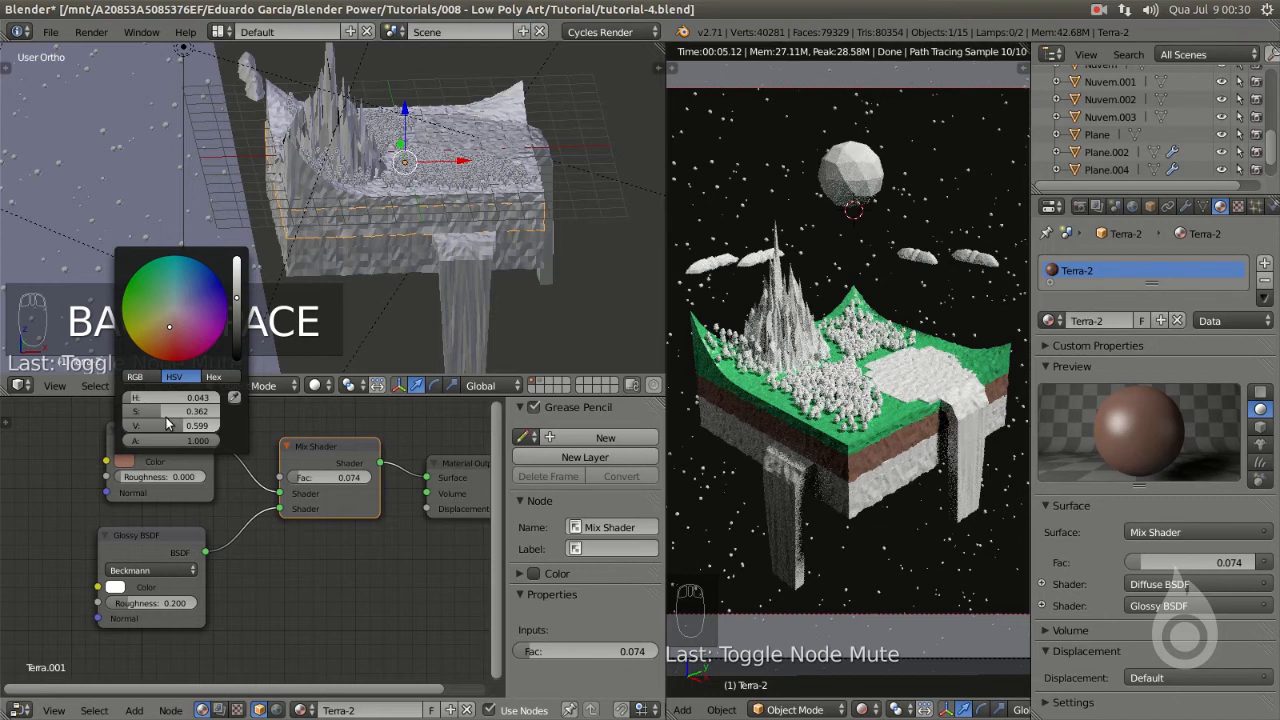
- Select the layer below Terra-2 that includes the front waterfall and rename the object to agua
right_click(456, 256)
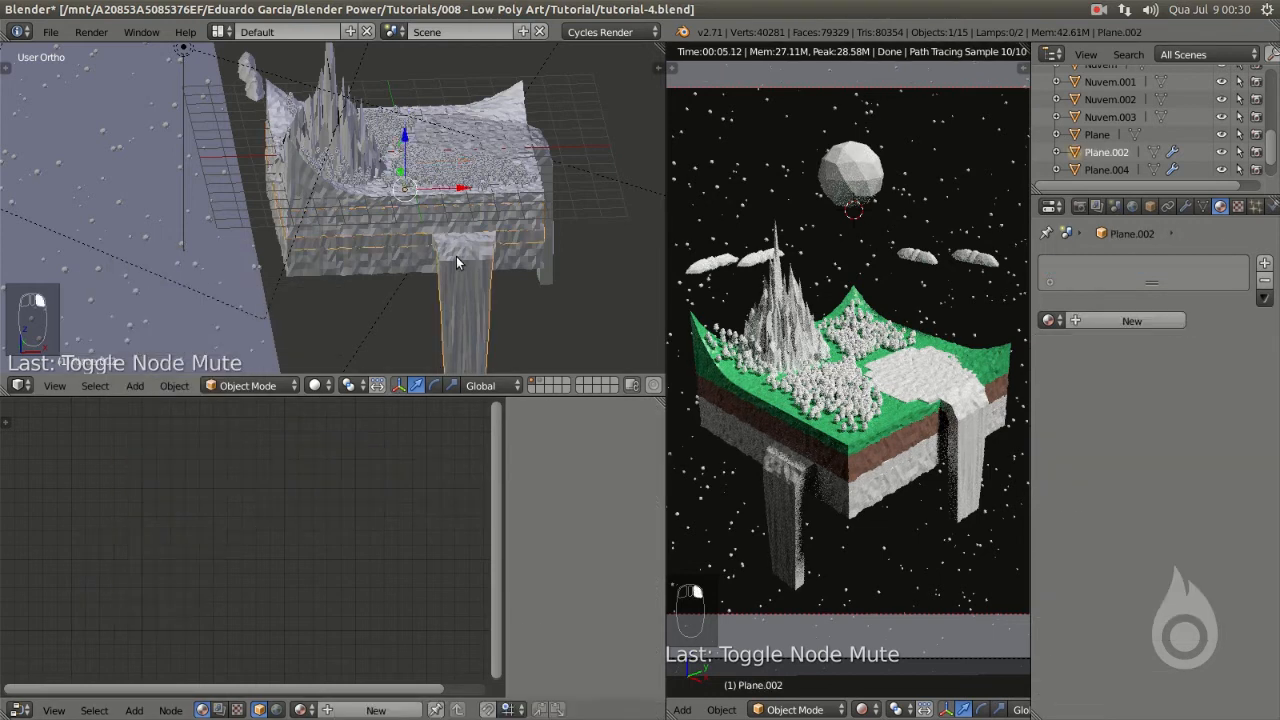
double_click(1108, 153)
type("ag")
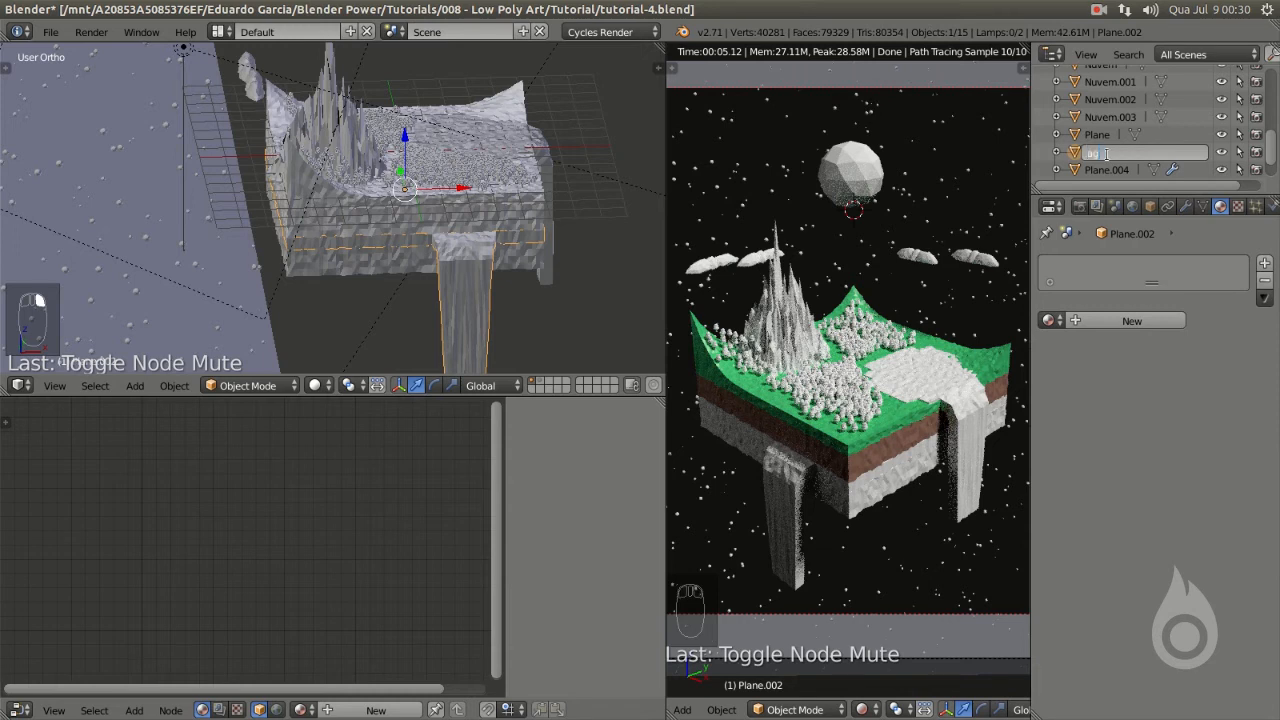
type("ua")
key("Return")
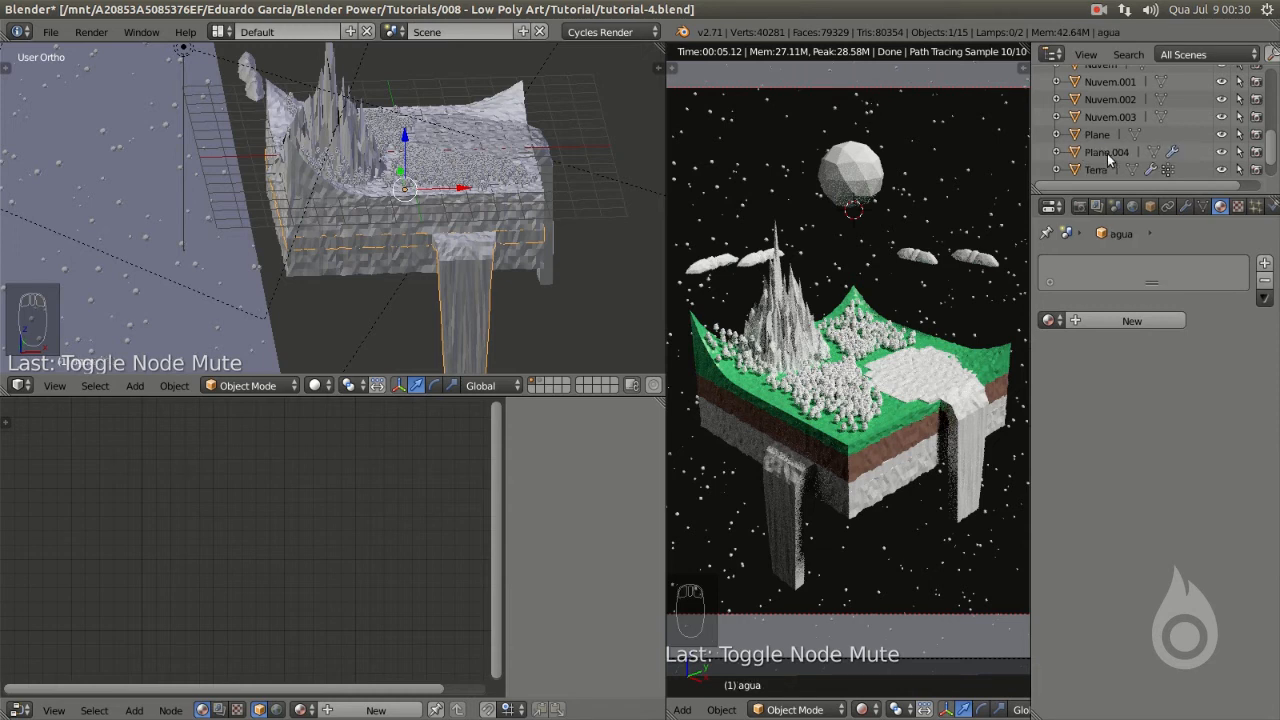
- Assign the Terra material to the agua object, make it a single-user copy and name it Agua
left_click(1049, 320)
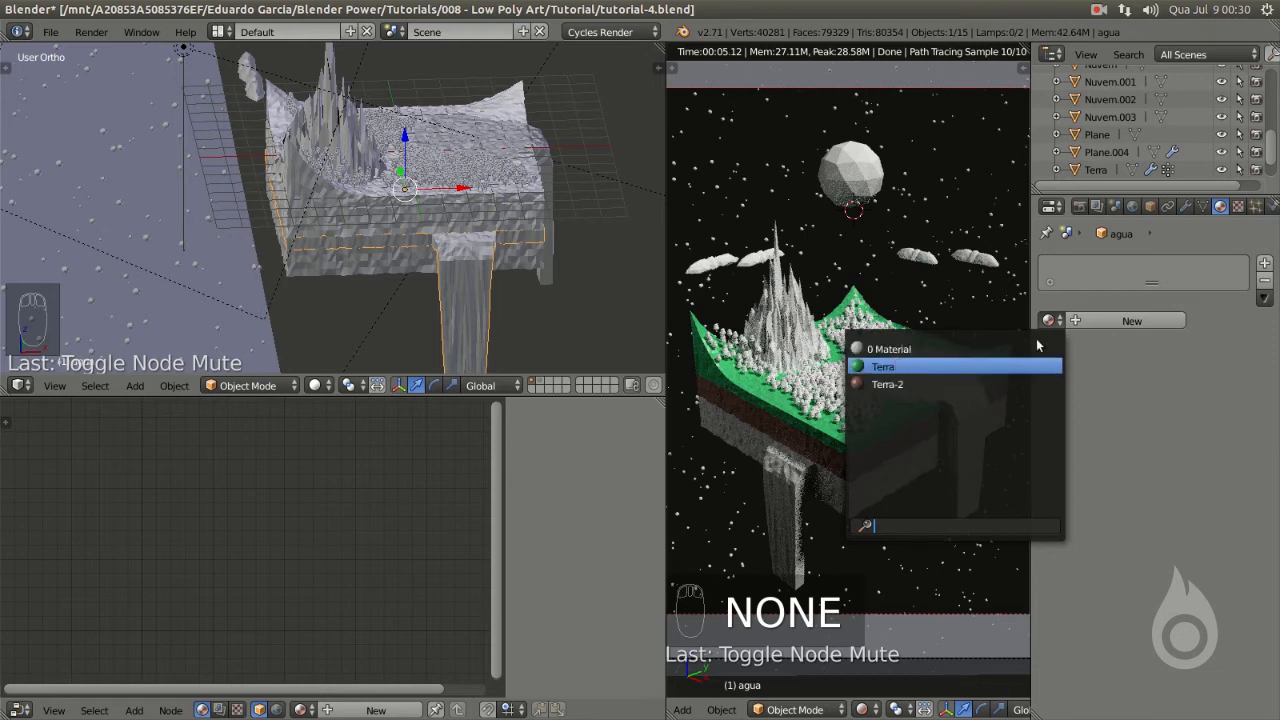
key("Return")
left_click(1129, 326)
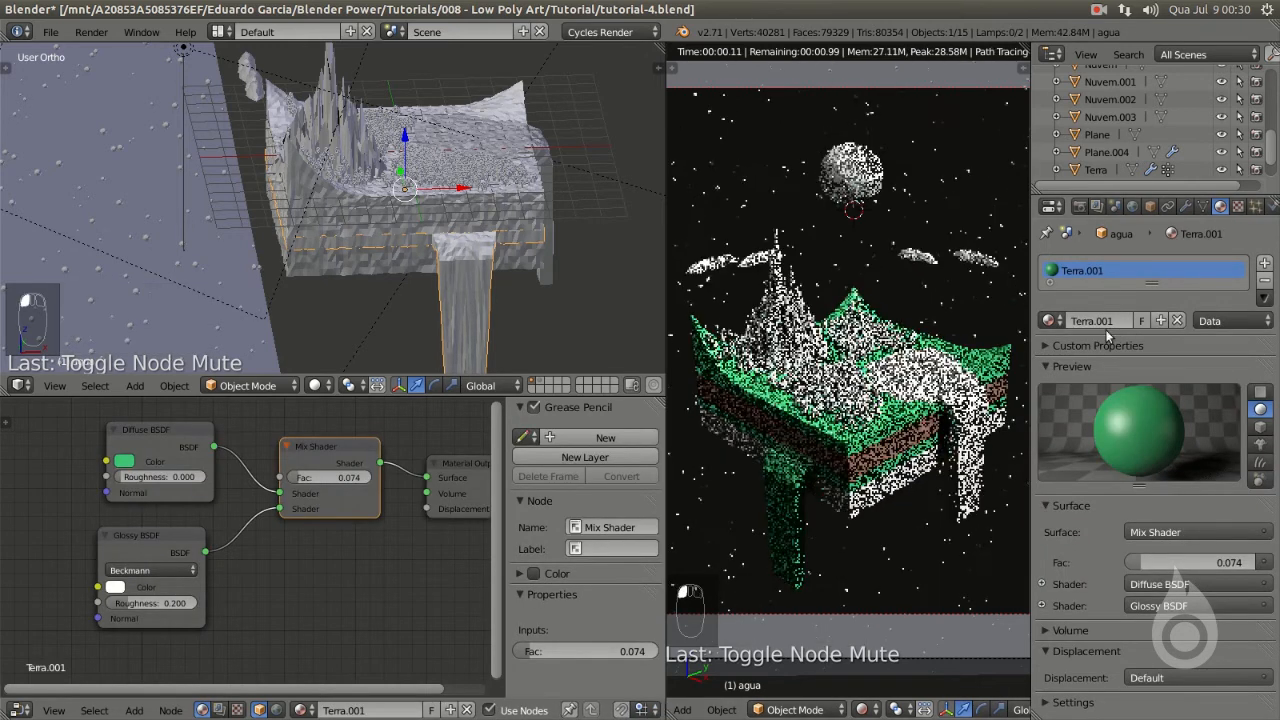
double_click(1109, 320)
type("Ag")
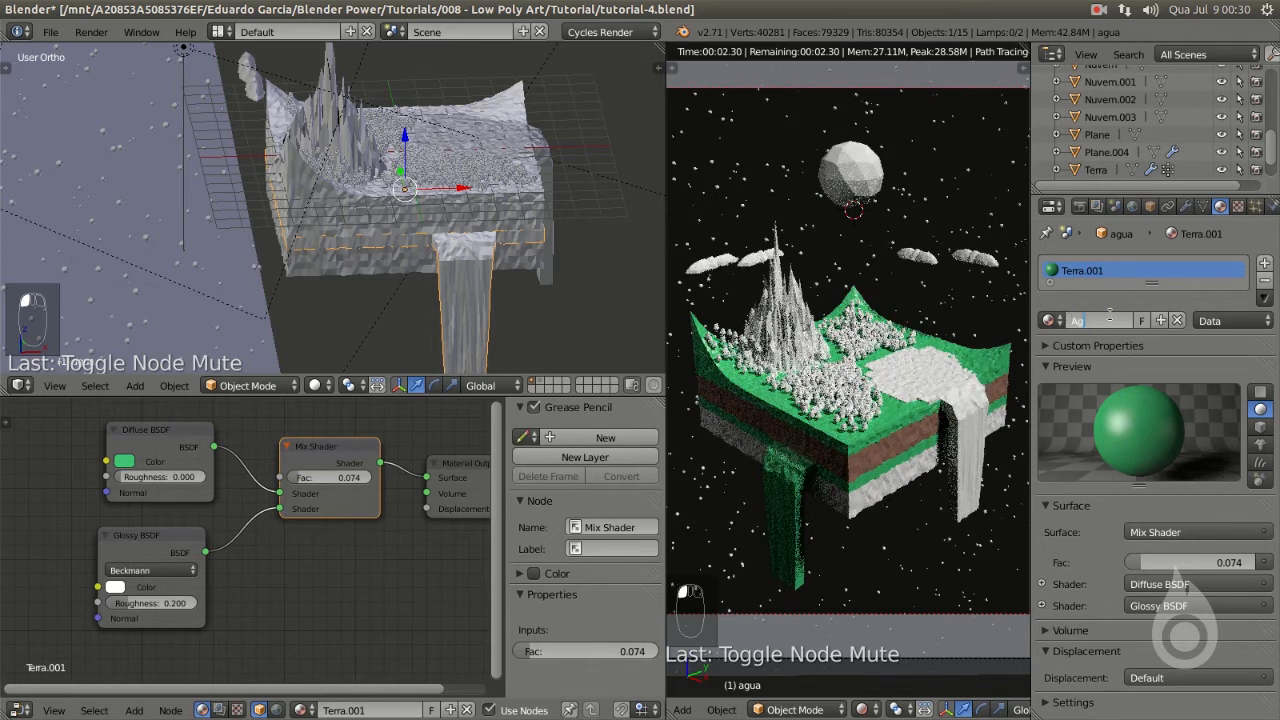
type("ua")
key("Return")
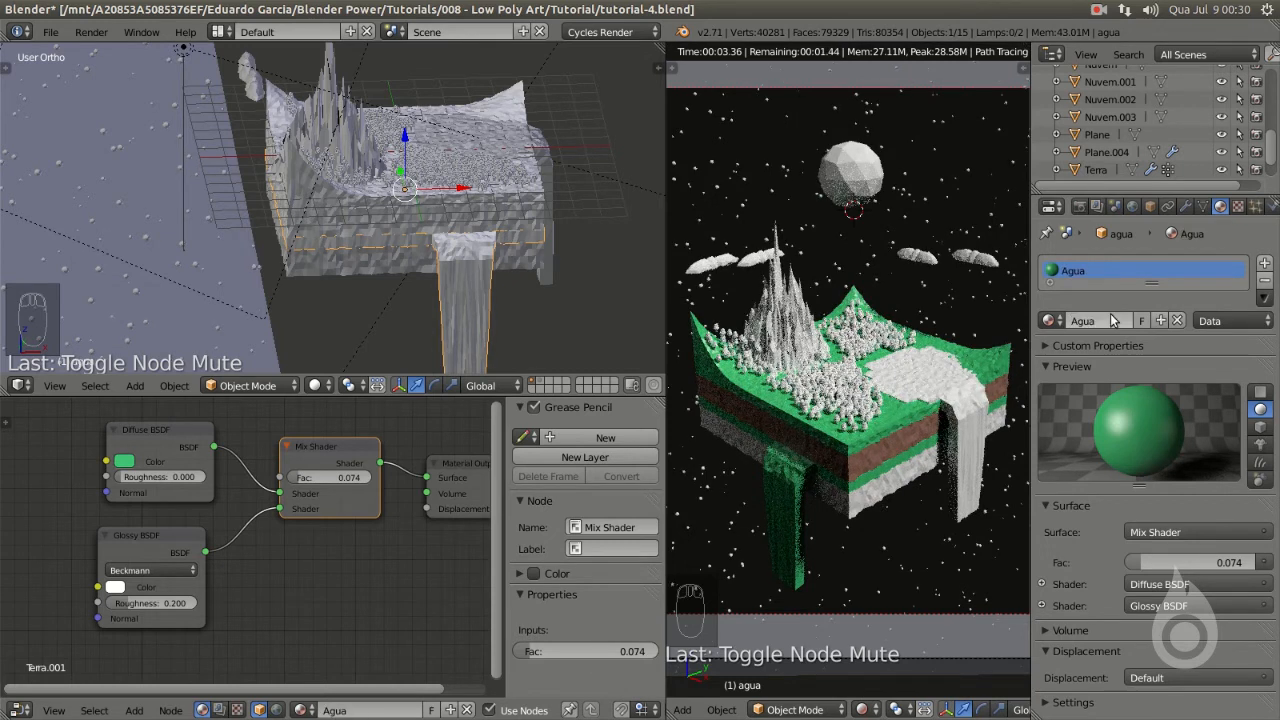
- Set Agua's Diffuse BSDF colour to blue with H 0.558, S 0.733 and V 0.765, and its Mix Shader factor to 0.295
left_click(133, 462)
left_click(180, 272)
left_click_drag(183, 272, 188, 271)
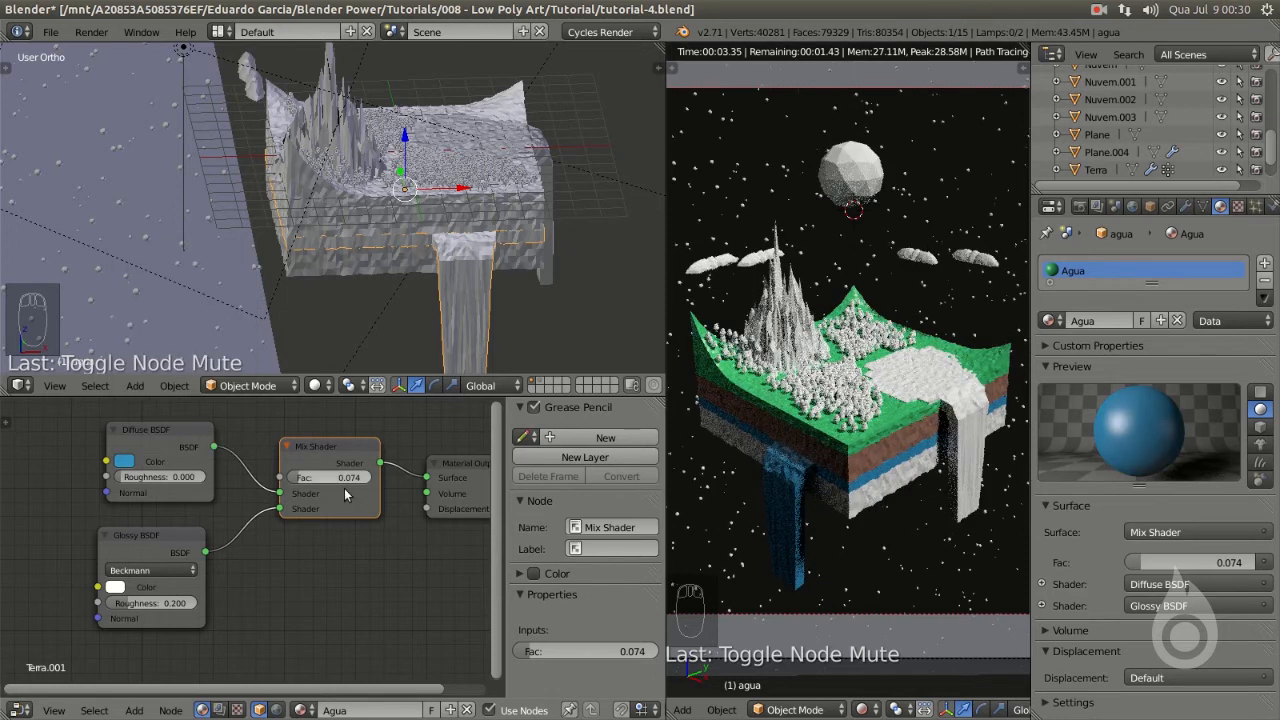
left_click_drag(307, 485, 326, 484)
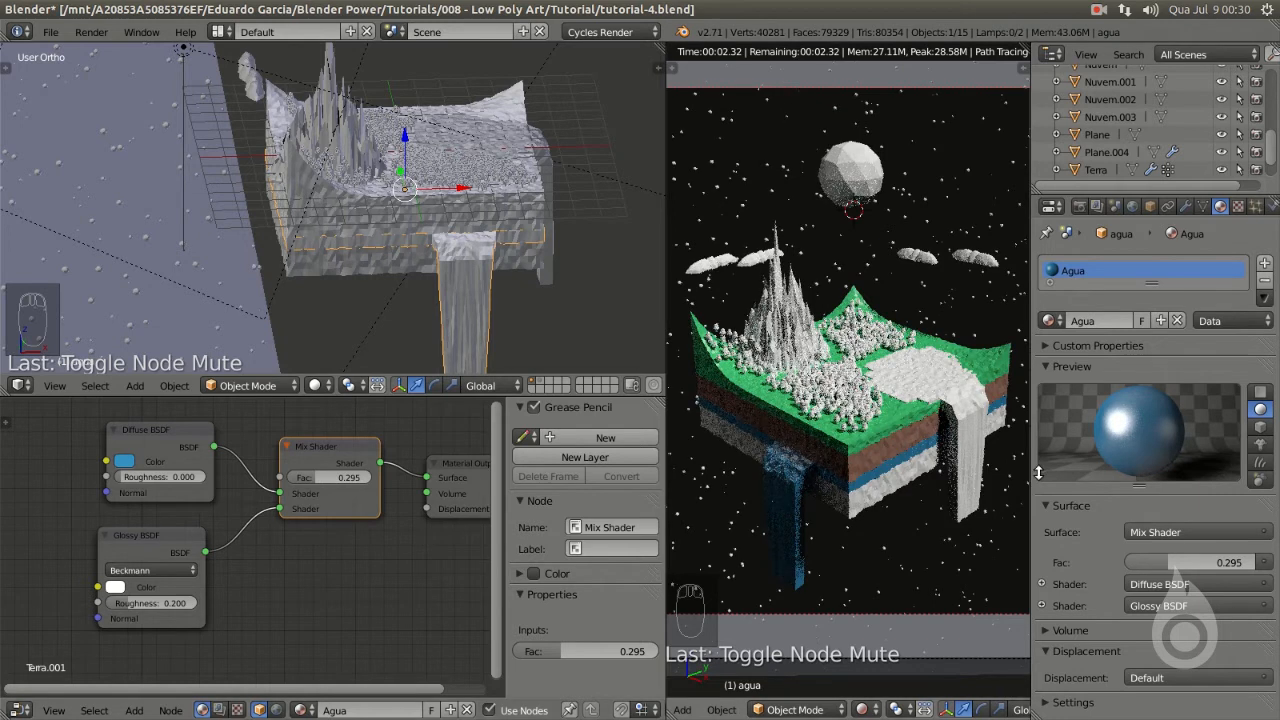
- Assign the Agua material to the lake and side waterfall object, Plane.004
middle_click_drag(635, 308, 612, 183)
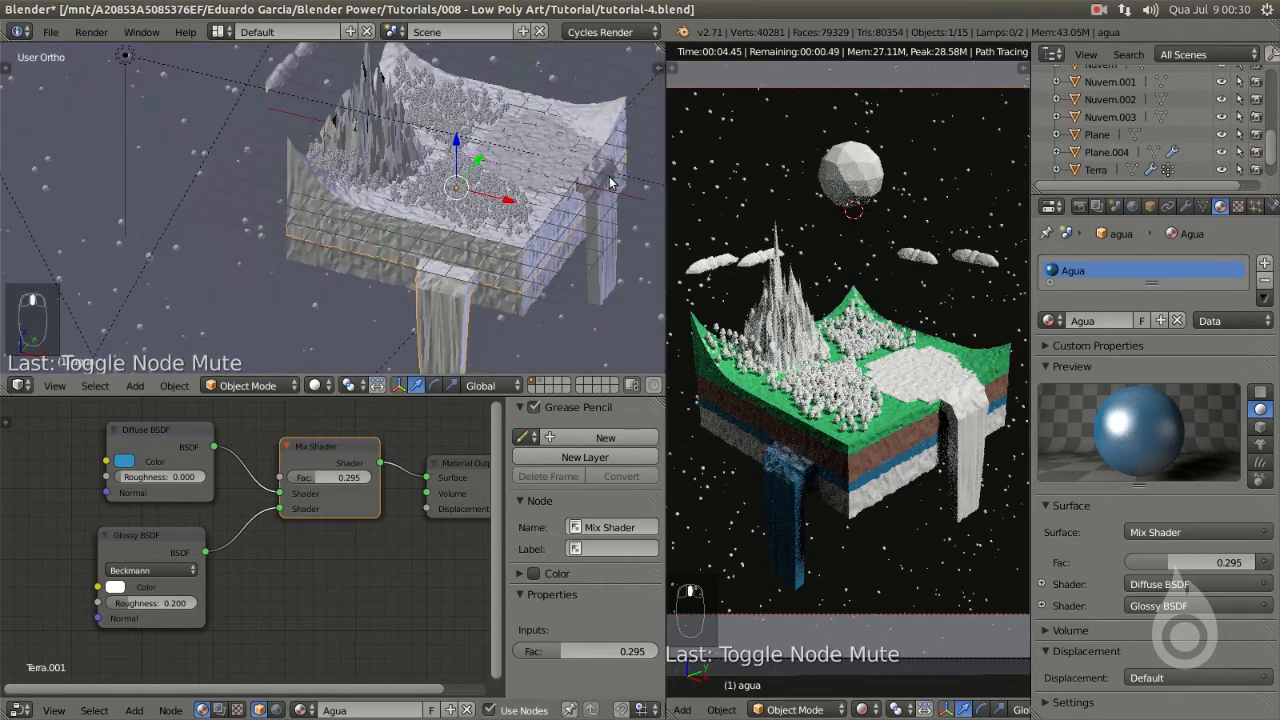
right_click(610, 183)
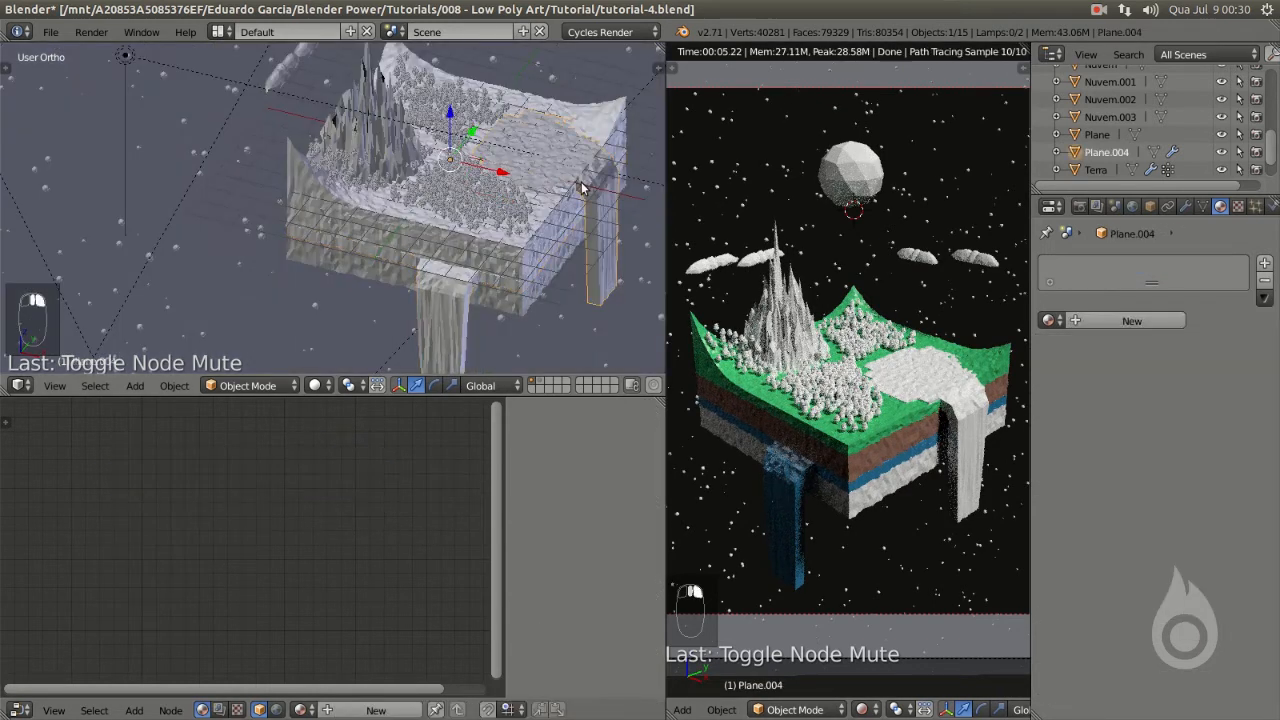
left_click(1047, 320)
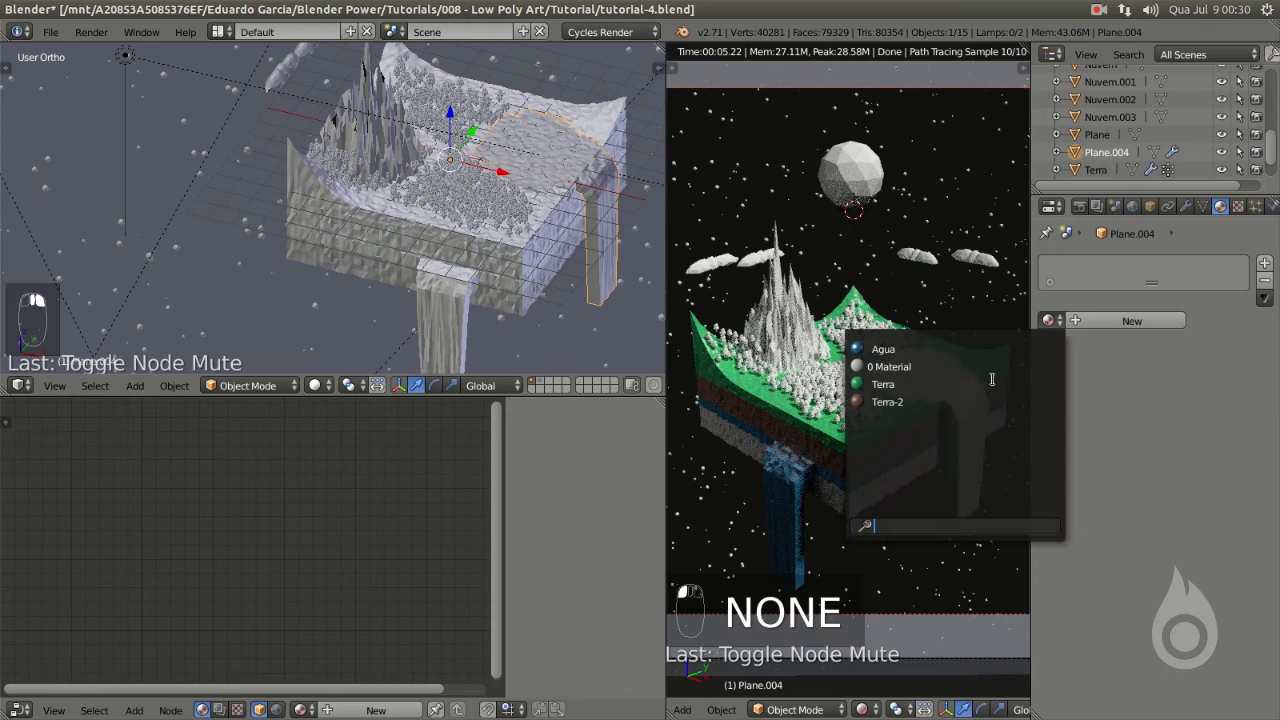
left_click(909, 349)
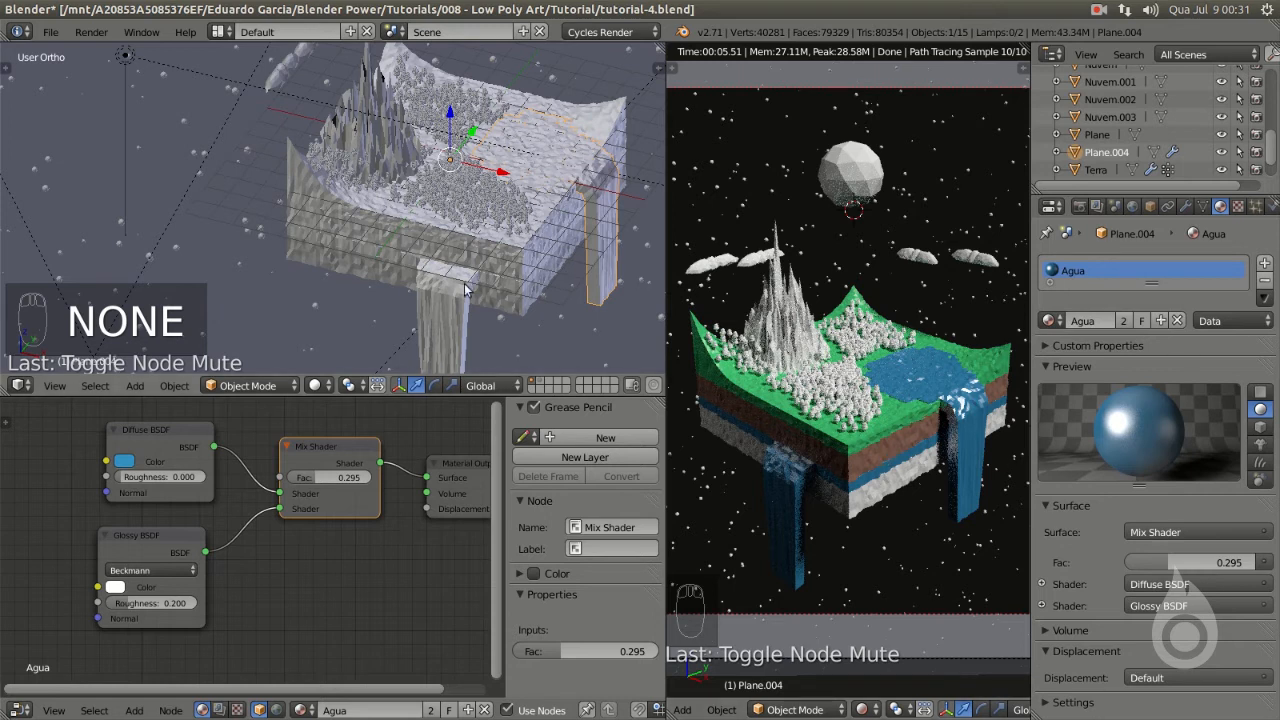
- Assign the Agua material to the lowest layer, Lava, make it a single-user copy and rename it Lava
right_click(350, 281)
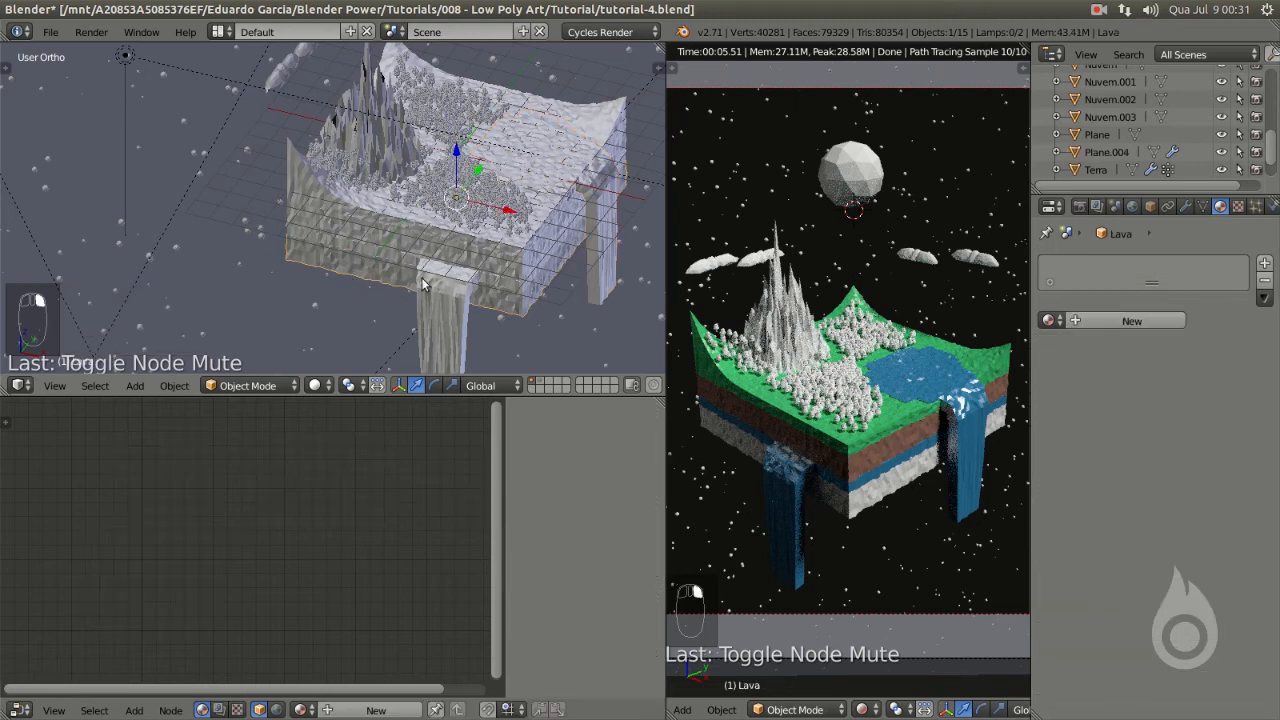
left_click(1058, 320)
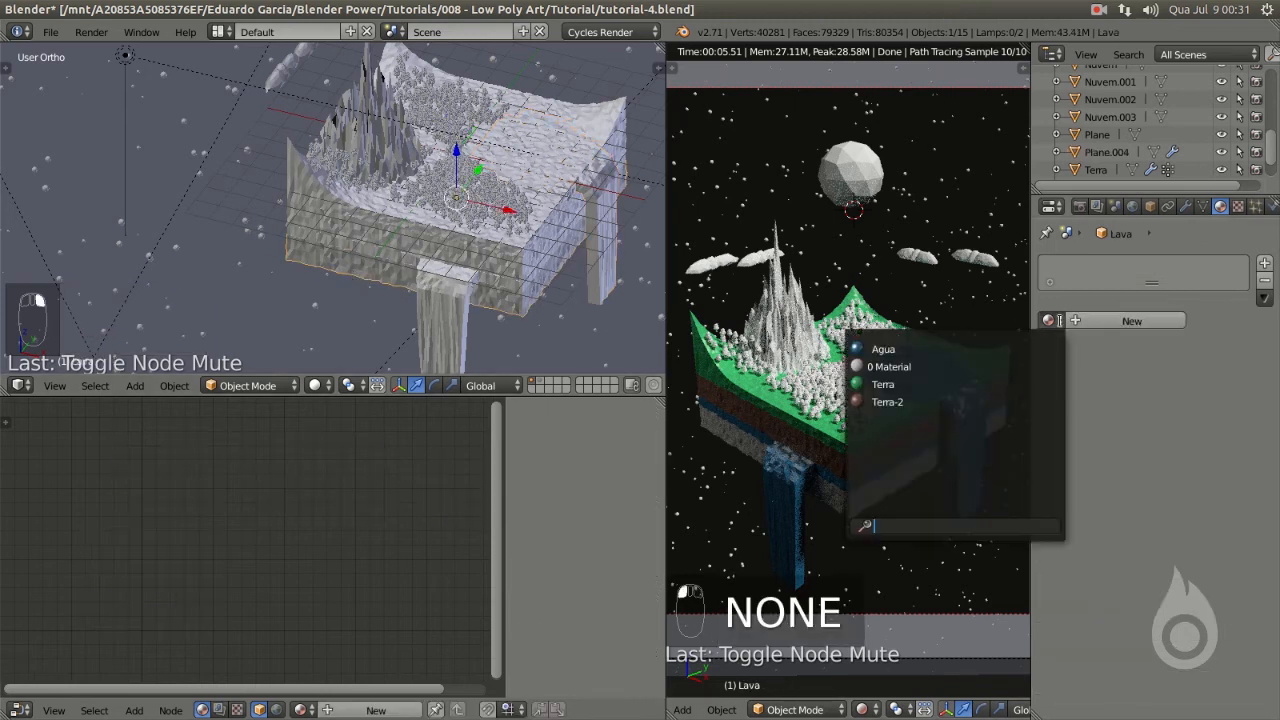
left_click(882, 349)
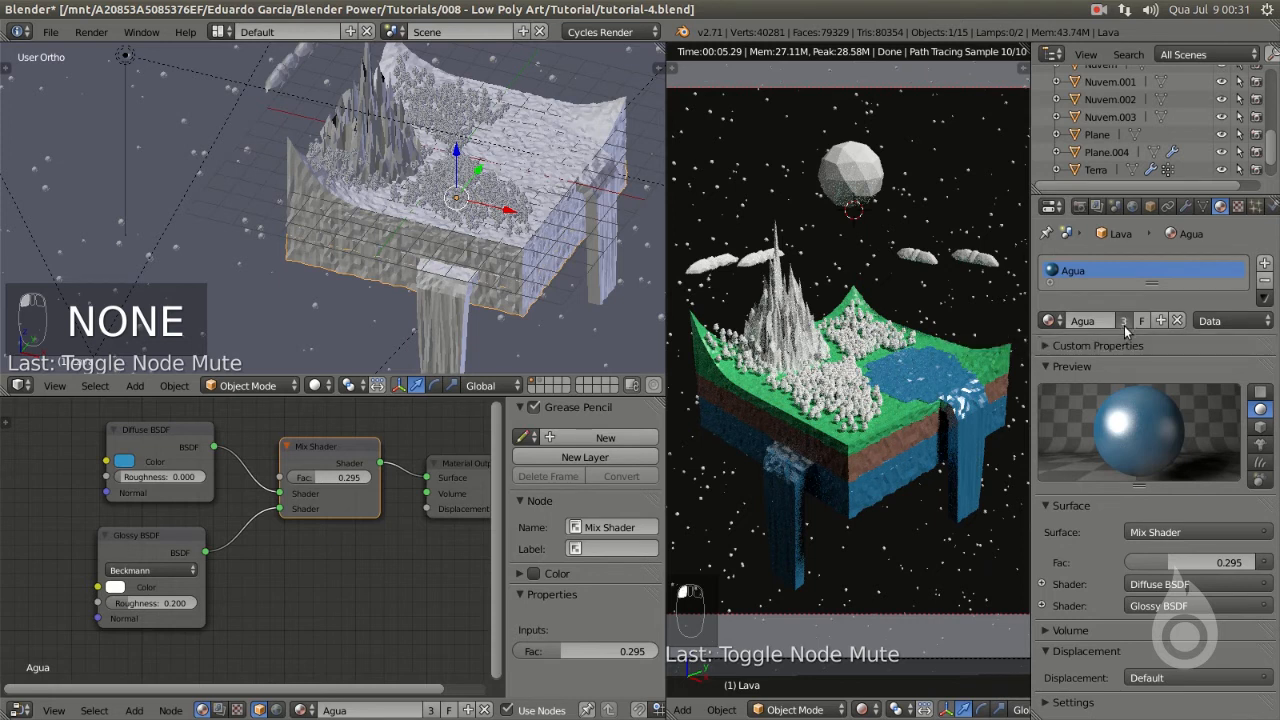
left_click(1125, 321)
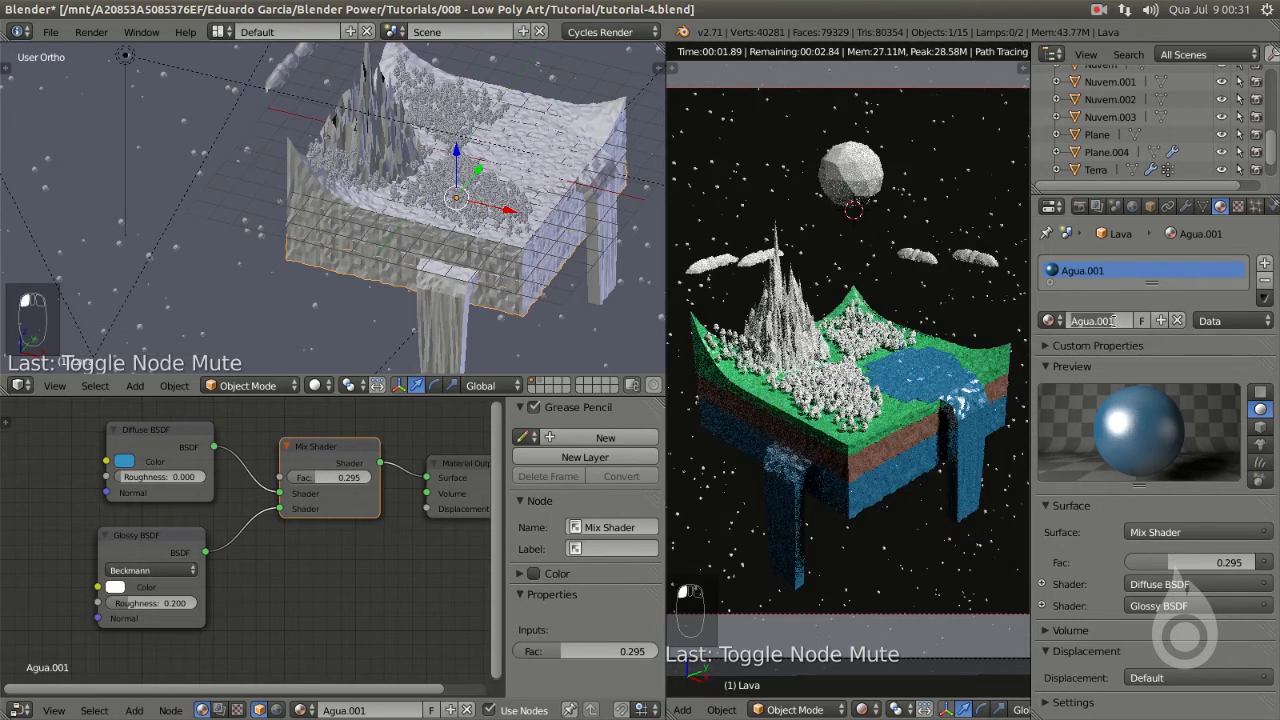
left_click(1113, 321)
type("Lava")
key("Return")
- Set Lava's diffuse colour to dark orange and glossy colour to bright orange, with a Mix Shader factor of 0.393
left_click(124, 461)
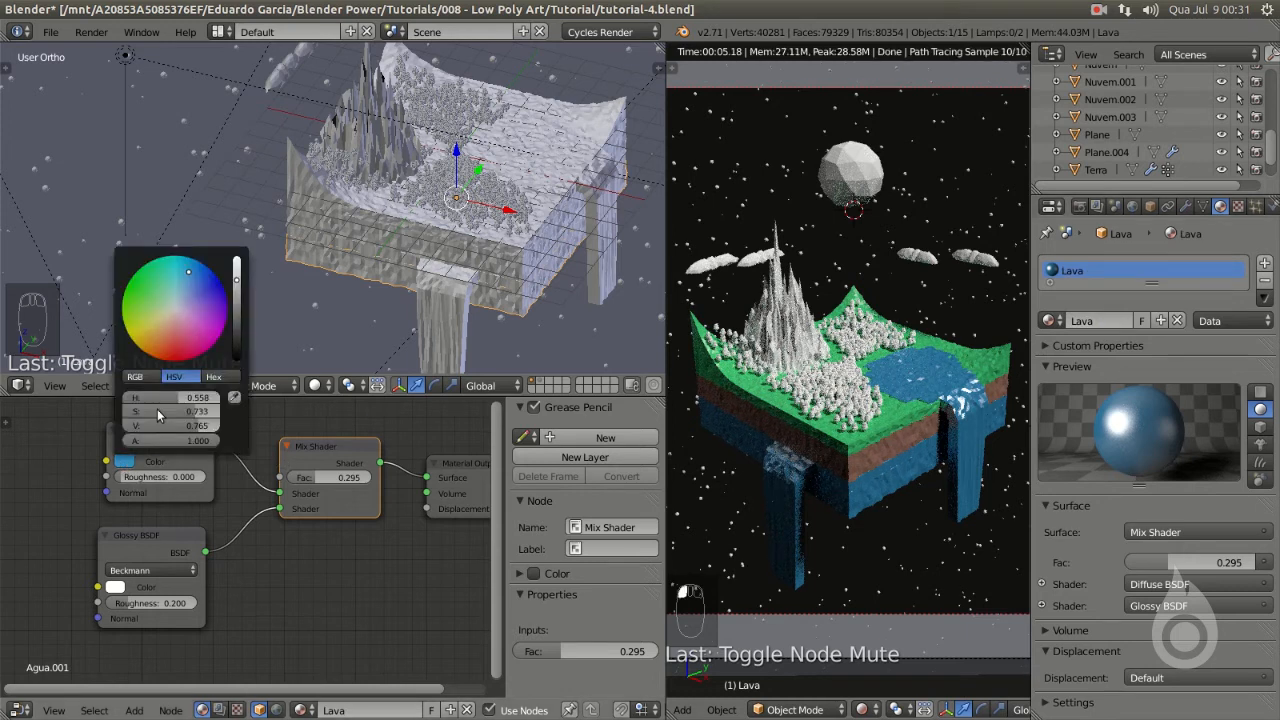
left_click_drag(163, 333, 159, 351)
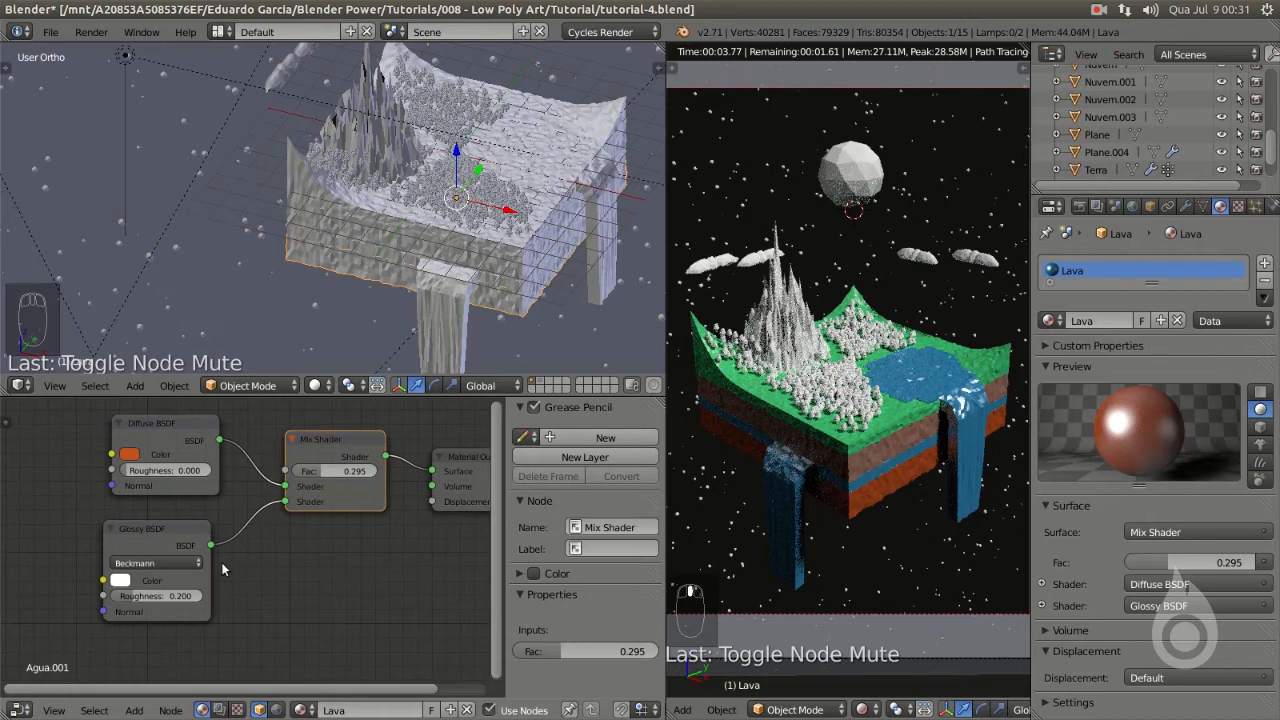
left_click(120, 580)
left_click_drag(171, 434, 149, 471)
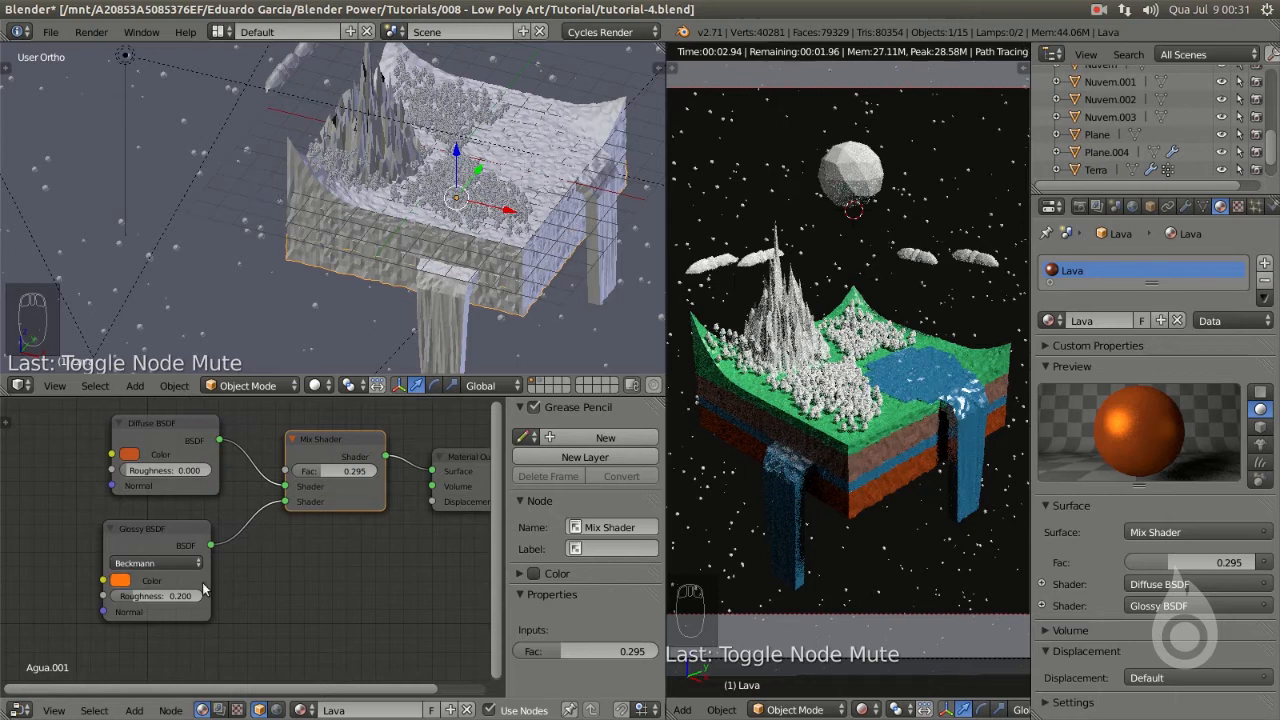
left_click_drag(335, 470, 358, 547)
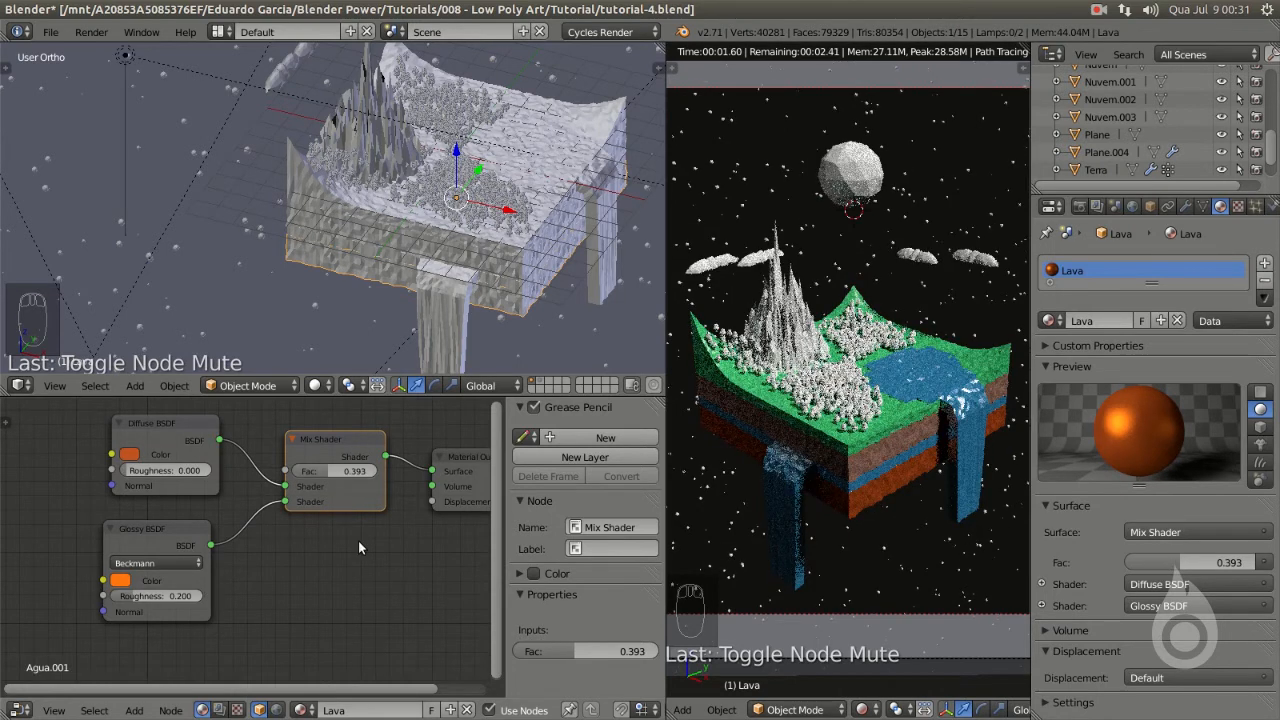
- Move Lava's Material Output node away and insert a second Mix Shader between it and the first Mix Shader
middle_click_drag(343, 562, 102, 555)
left_click_drag(240, 465, 465, 527)
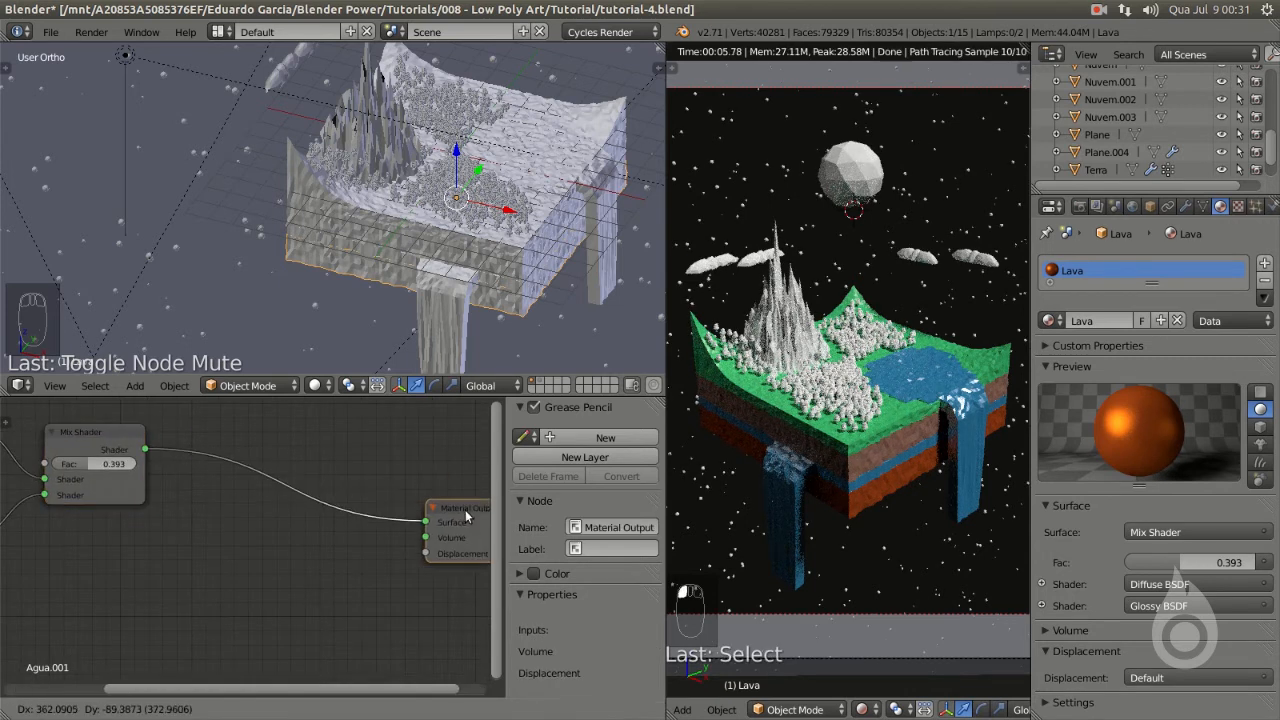
key("shift+a")
mouse_move(353, 485)
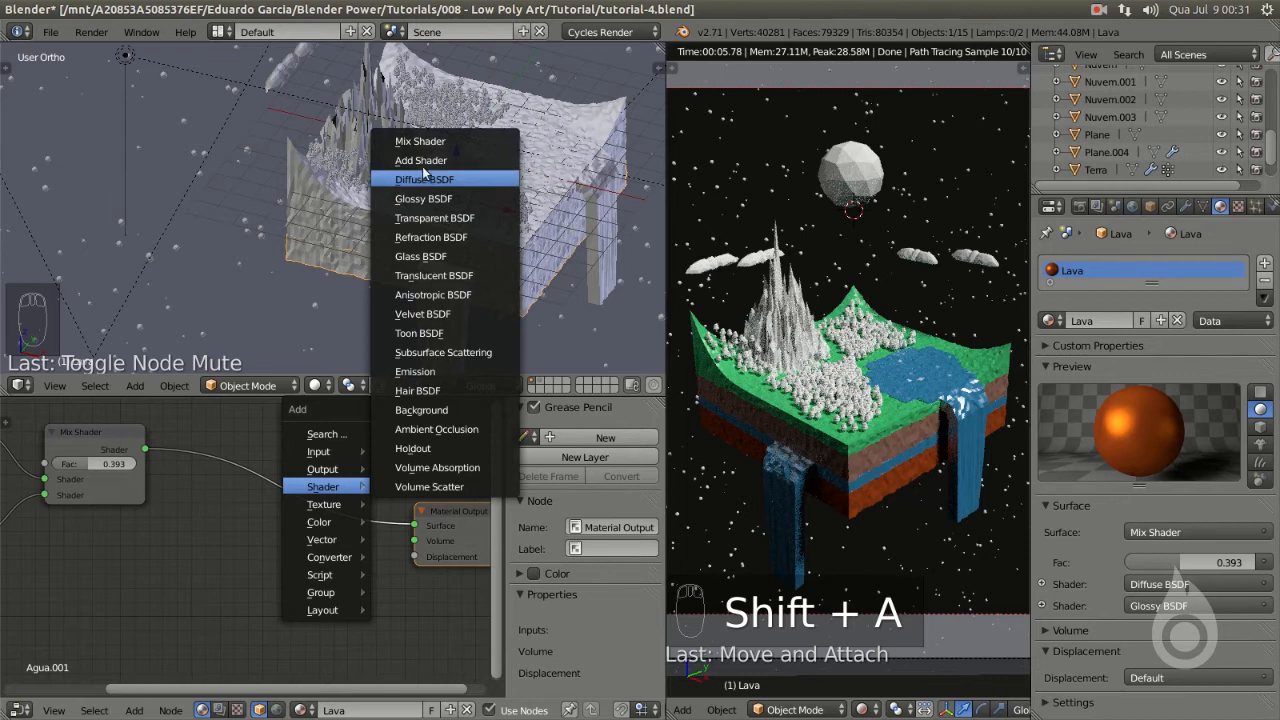
left_click(425, 141)
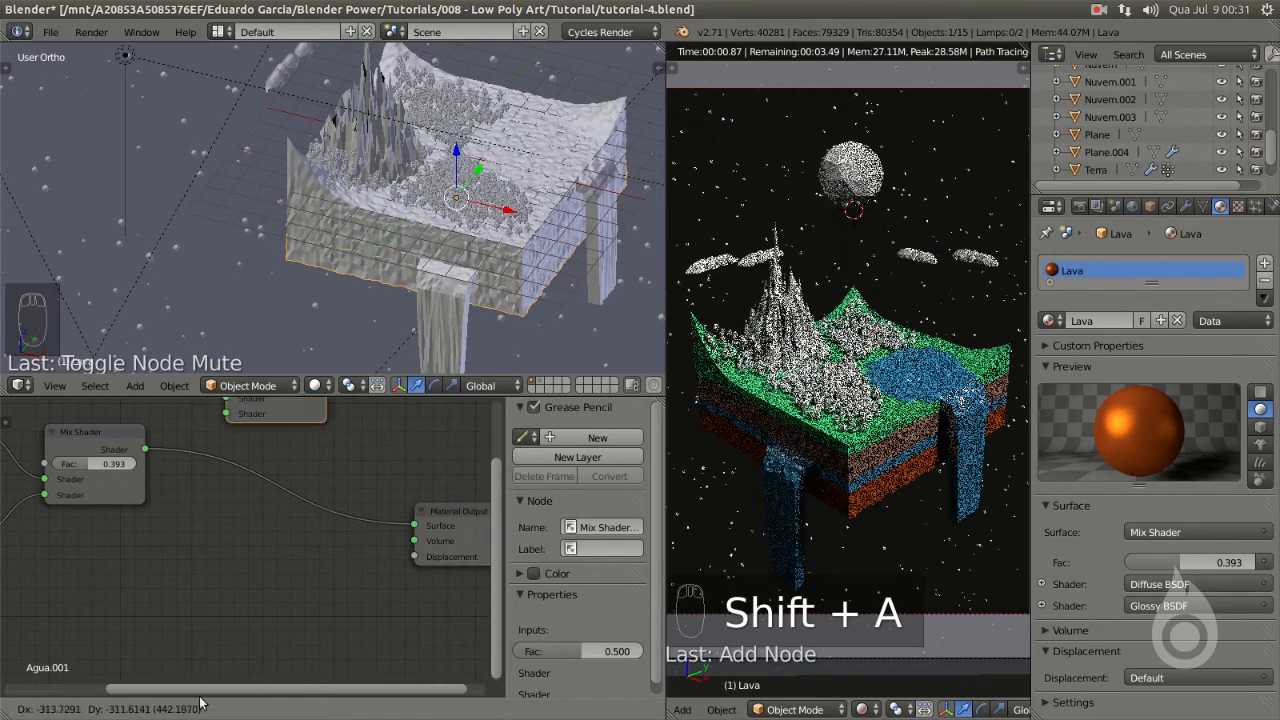
left_click(265, 467)
- Add an Emission shader and link it to the free shader input of Lava's second Mix Shader
key("shift+a")
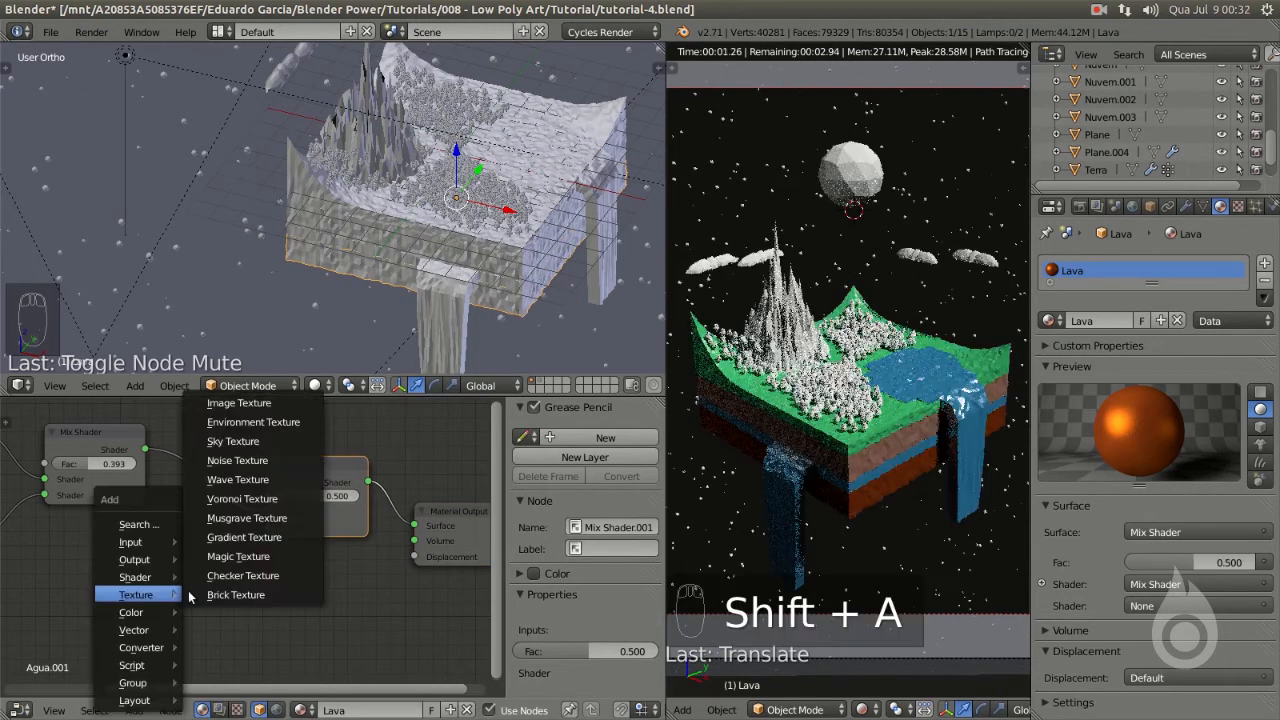
mouse_move(142, 574)
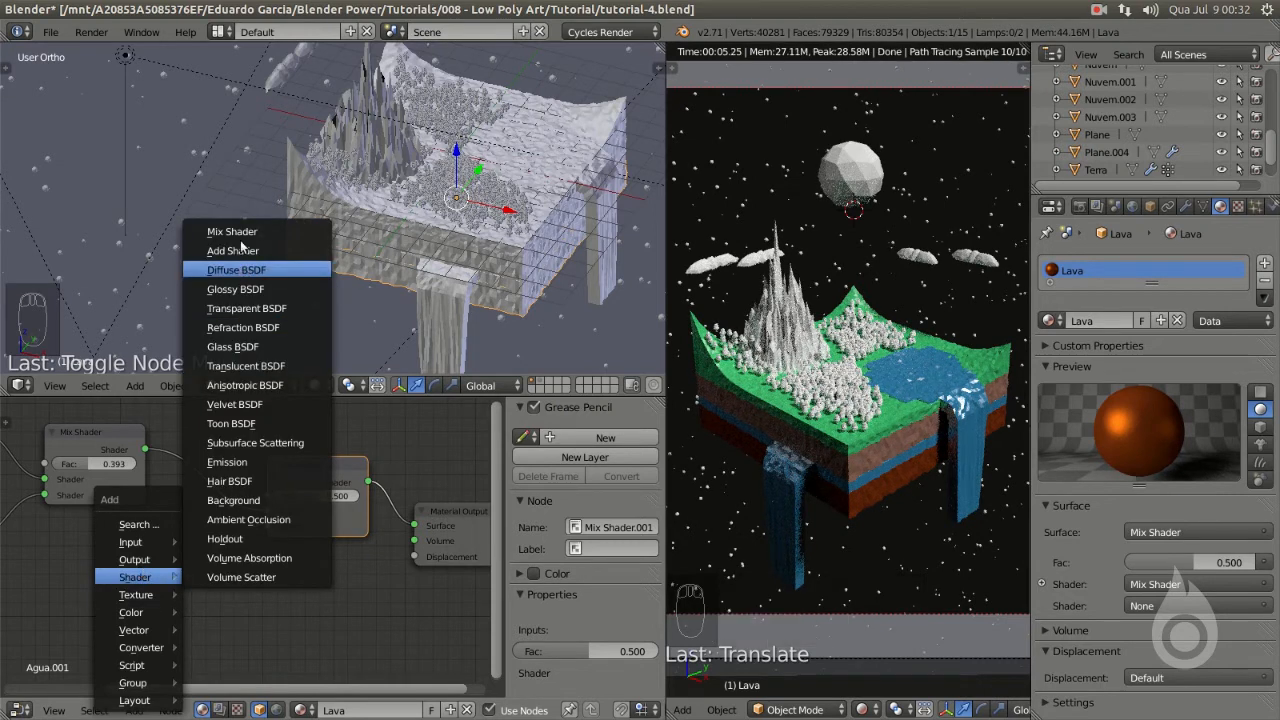
left_click(226, 463)
left_click(120, 560)
left_click_drag(229, 569, 268, 528)
- Set the Emission colour to orange and reduce the second Mix Shader's factor to 0.082
middle_click_drag(268, 528, 330, 491)
left_click(206, 548)
left_click(237, 438)
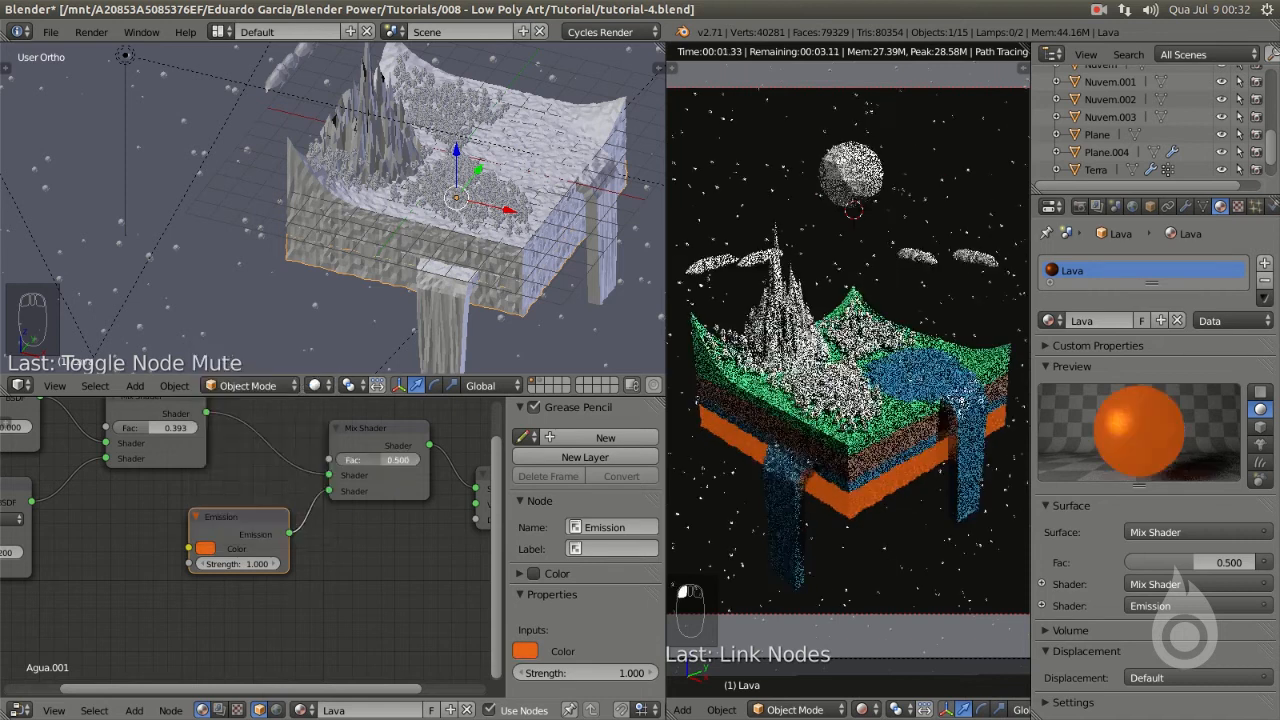
left_click_drag(386, 460, 356, 460)
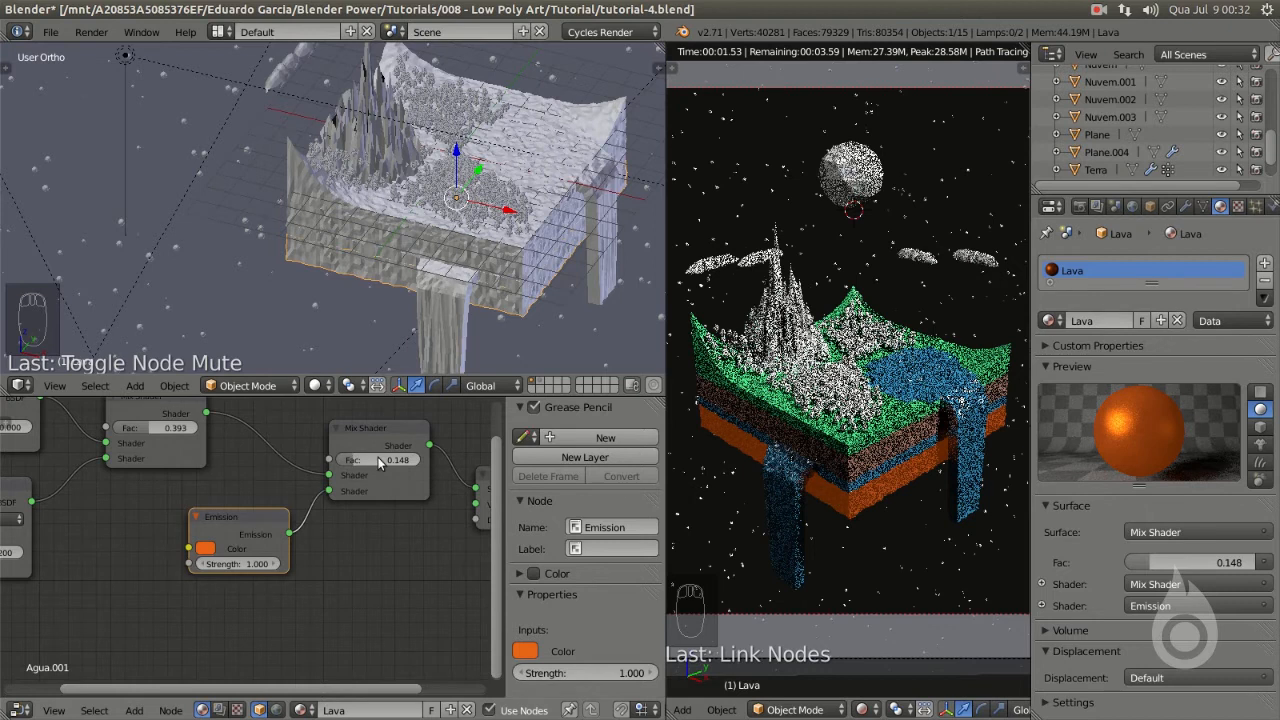
left_click_drag(377, 461, 350, 463)
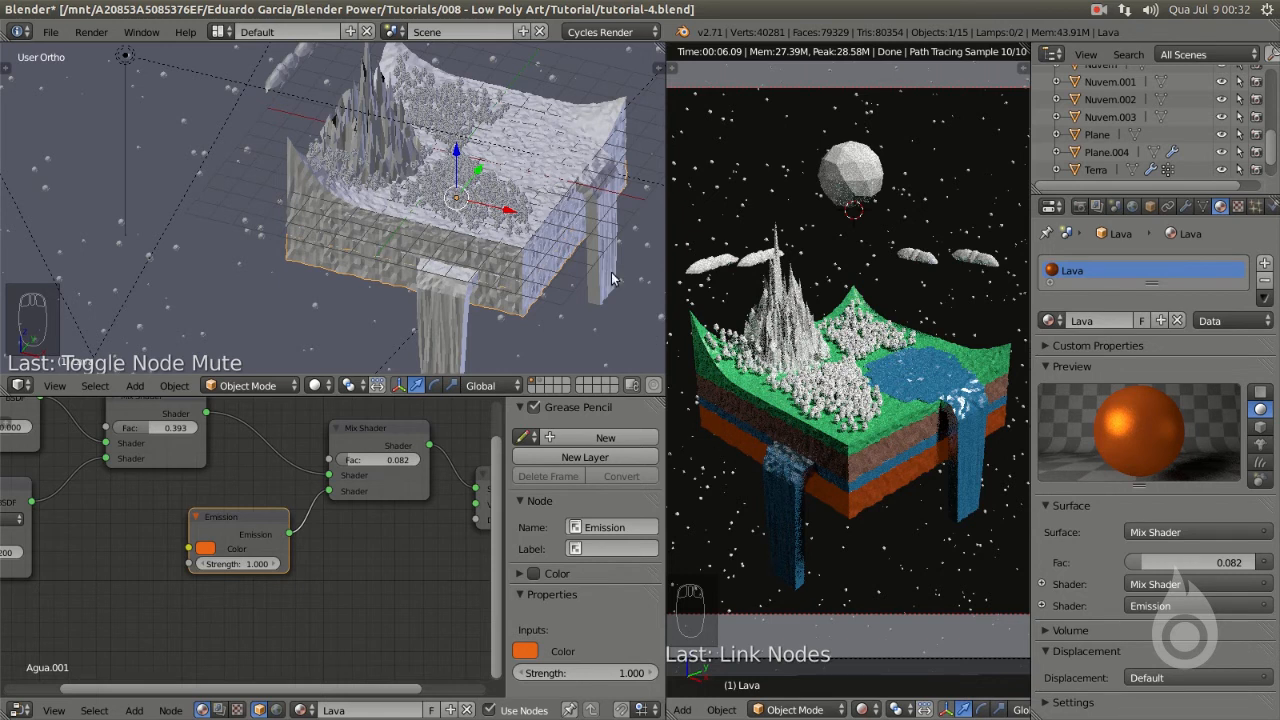
- Give the moon an independent copy of the Terra material and rename the copy Lua
middle_click_drag(470, 180, 345, 108)
right_click(343, 105)
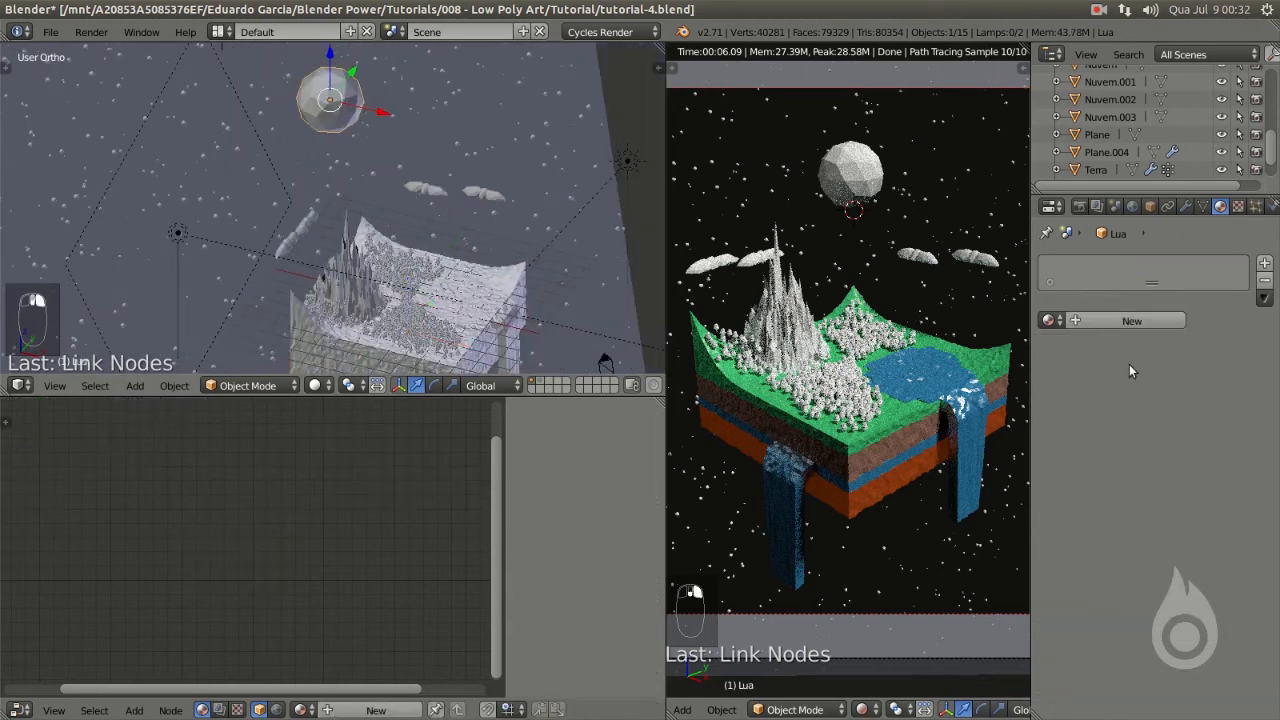
left_click(1049, 320)
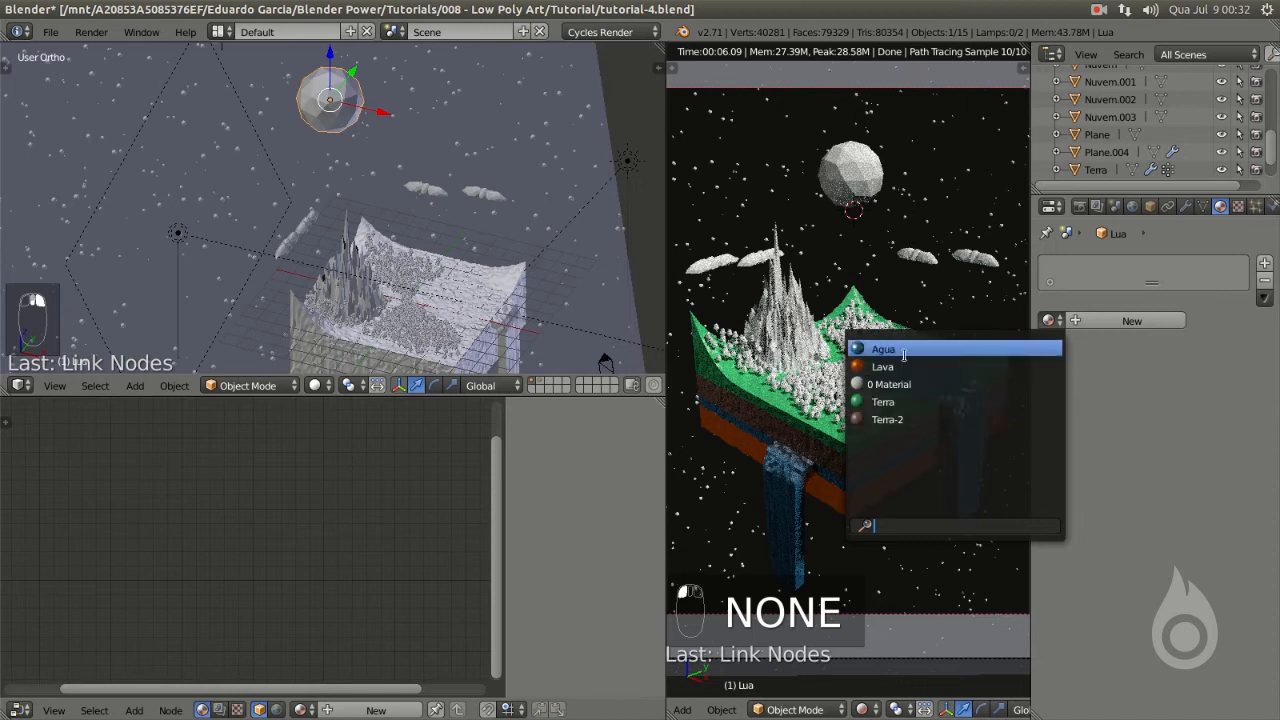
left_click(898, 402)
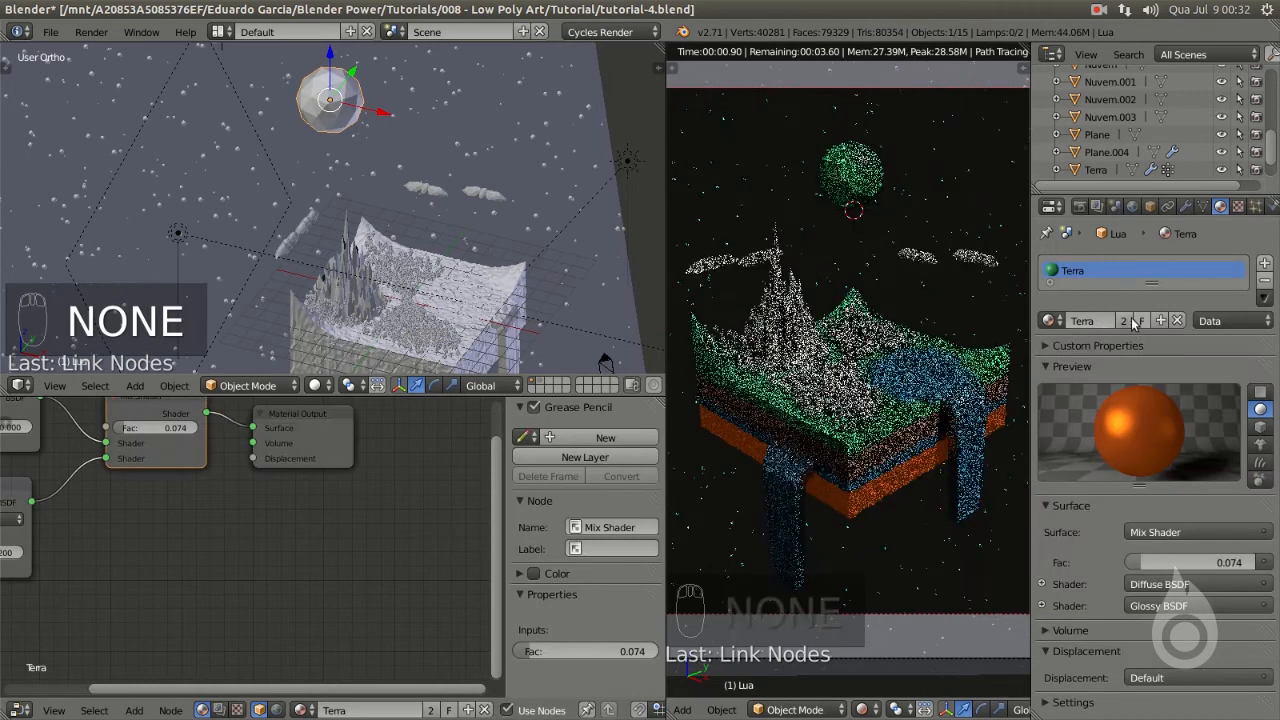
left_click(1128, 321)
left_click(1119, 321)
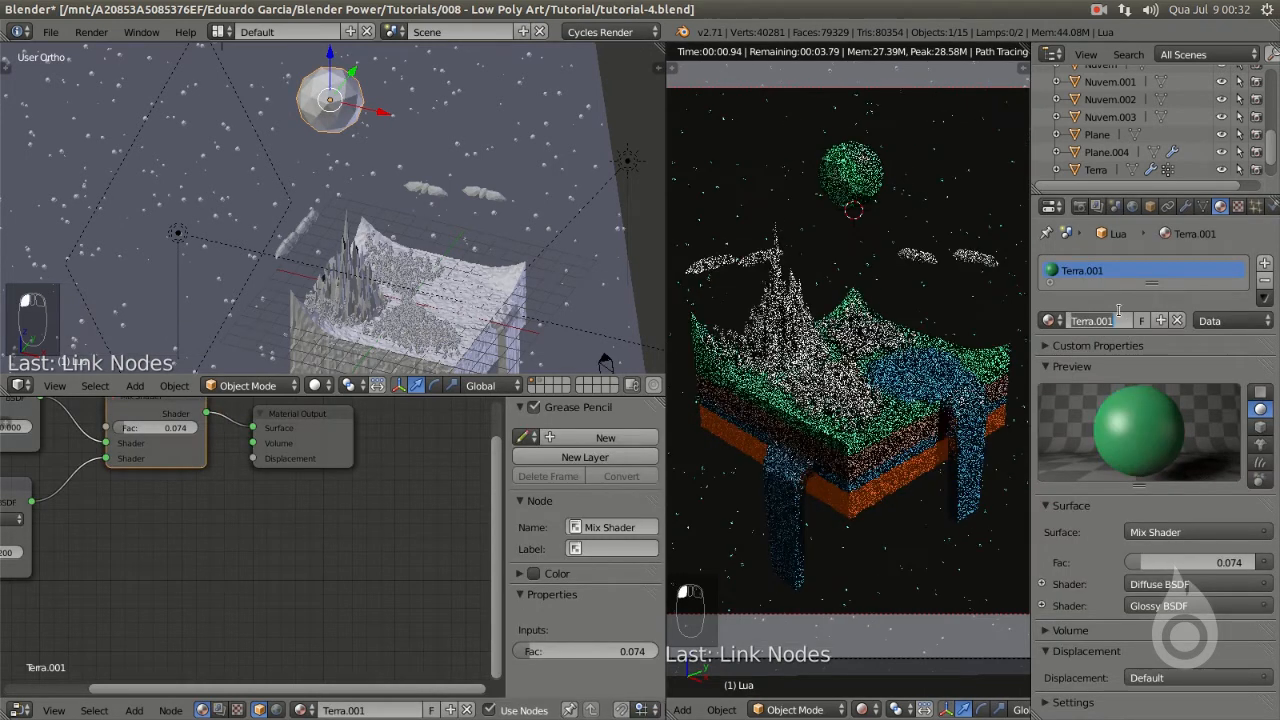
type("Lua")
key("Return")
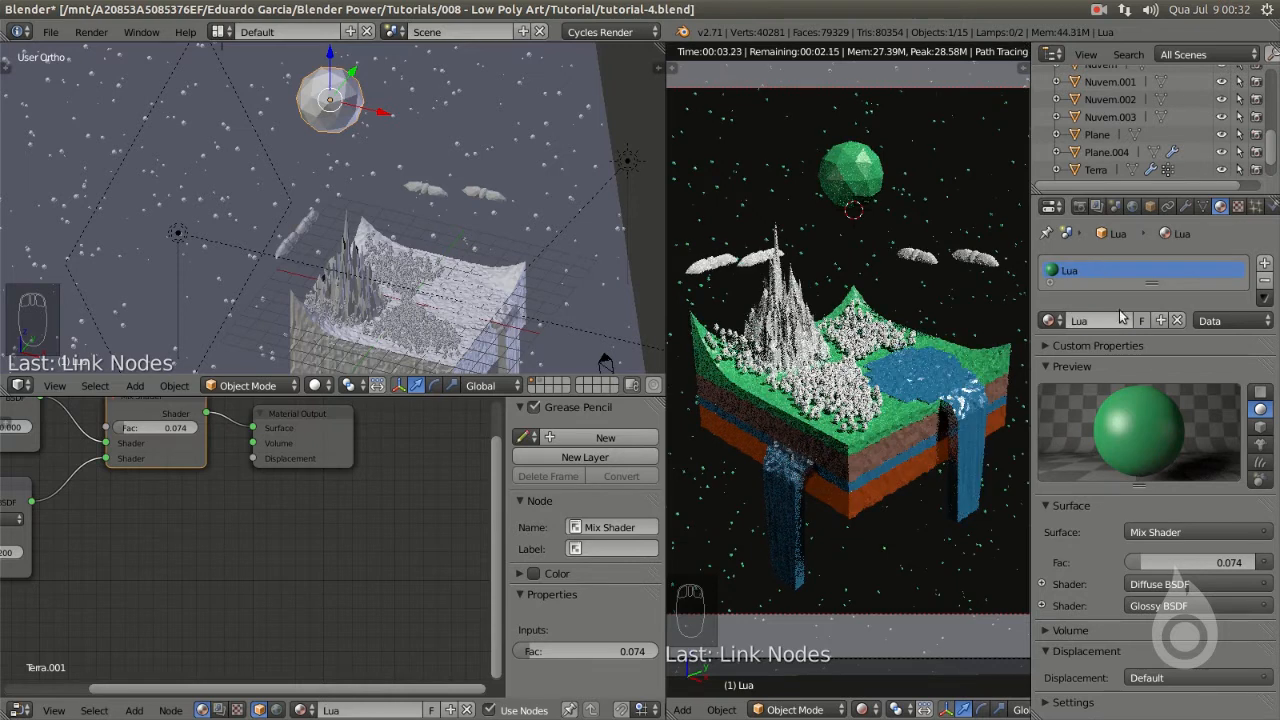
- Set the Diffuse BSDF colour of the Lua material to pure white, with R, G and B all at 1
middle_click_drag(160, 490, 385, 549)
left_click(179, 470)
left_click(187, 386)
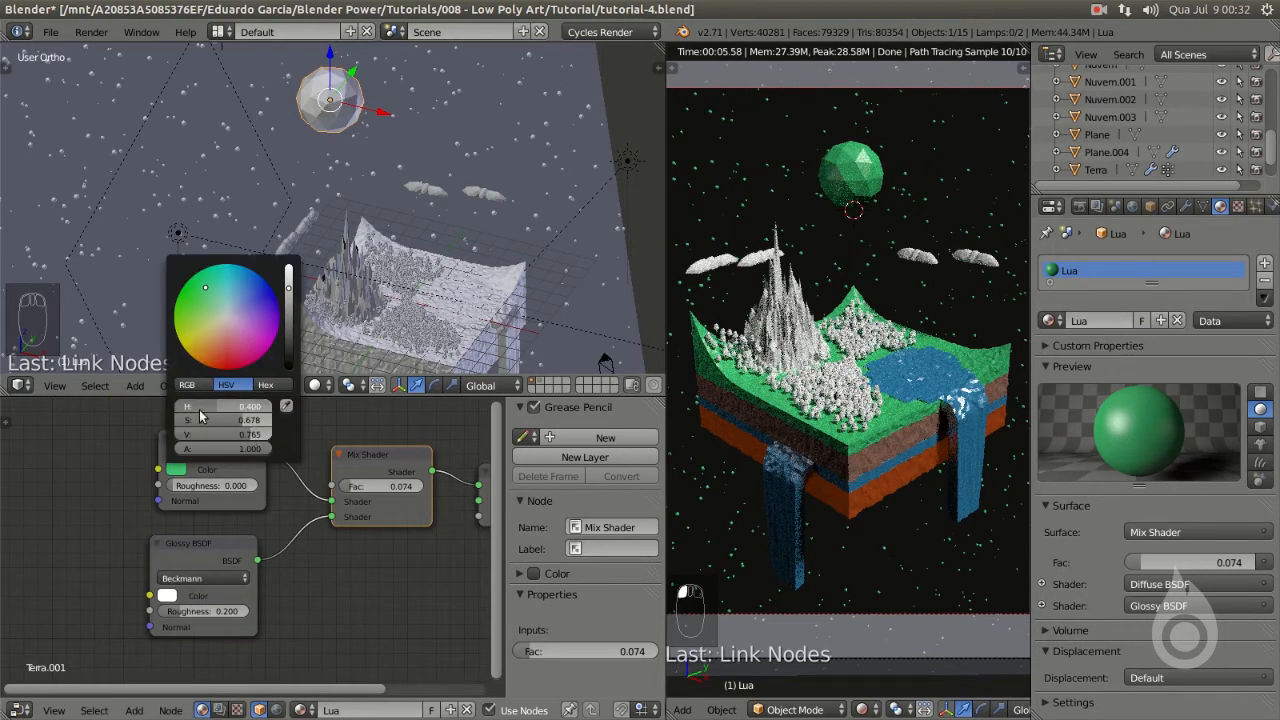
left_click(202, 408)
type("1")
key("Return")
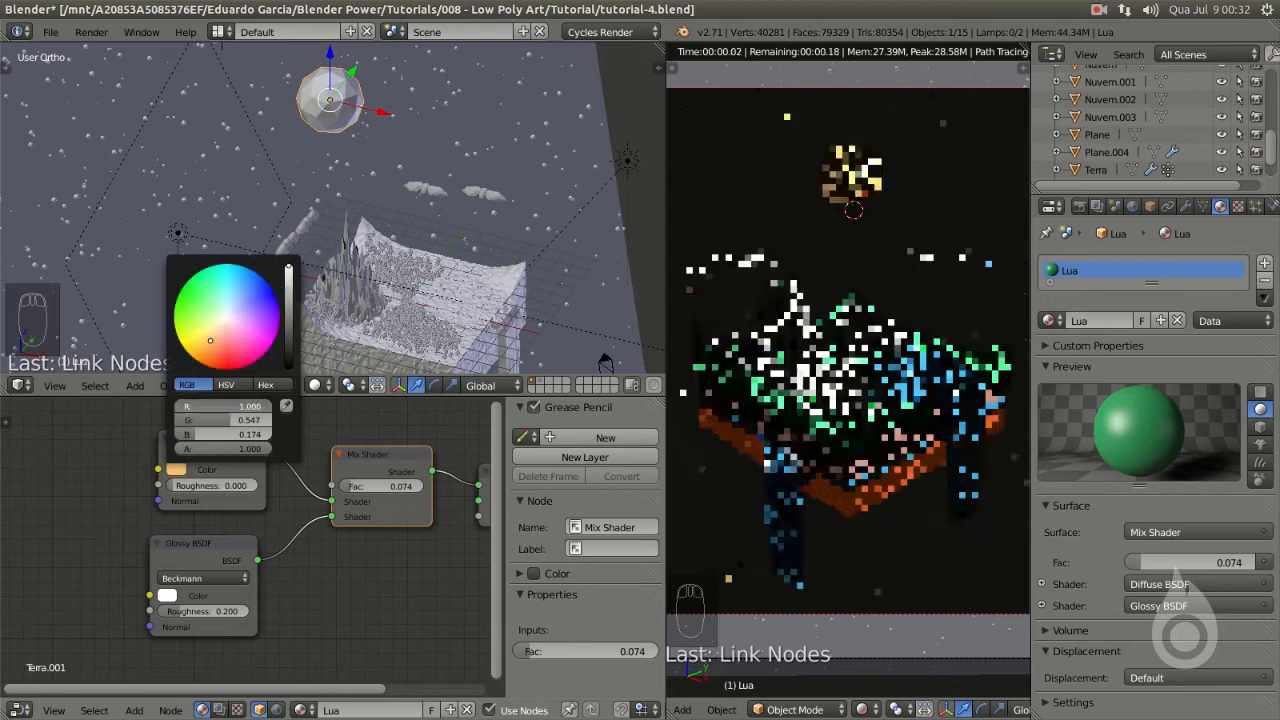
left_click(205, 422)
type("1")
key("Return")
left_click(205, 434)
type("1")
key("Return")
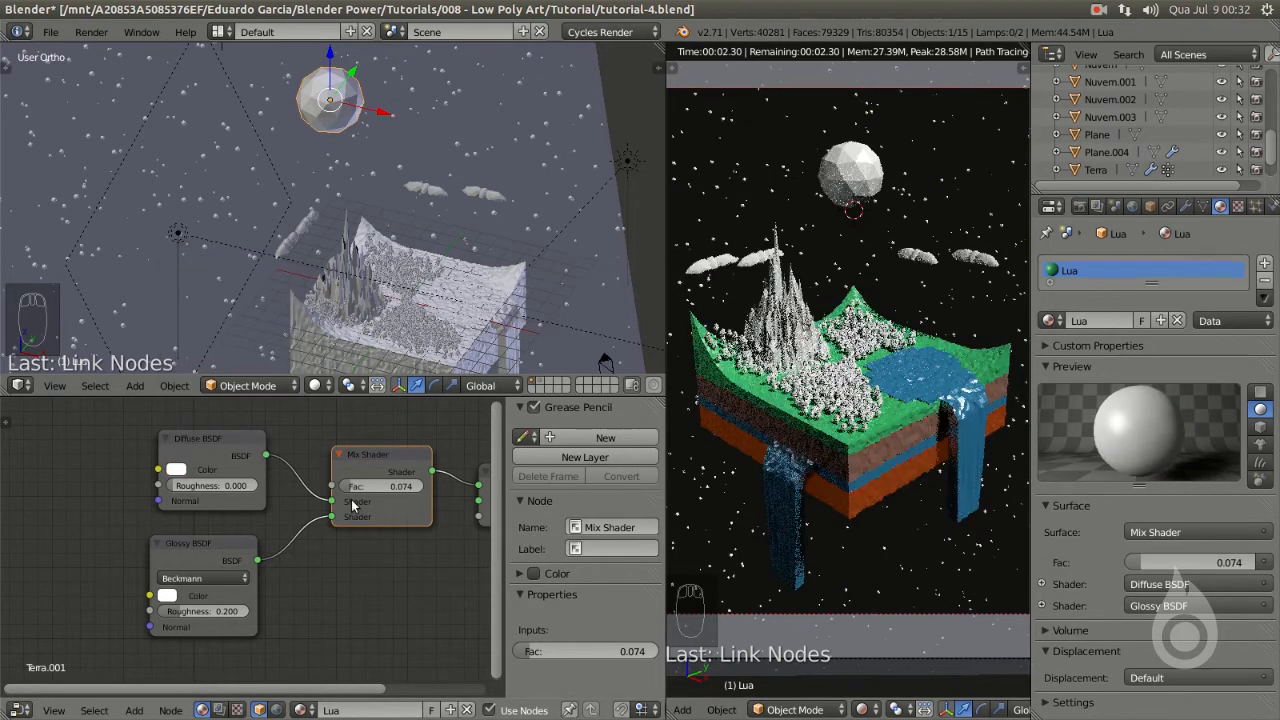
- Move Lua's Material Output node farther away from the Mix Shader
middle_click_drag(475, 521, 314, 514)
left_click(332, 476)
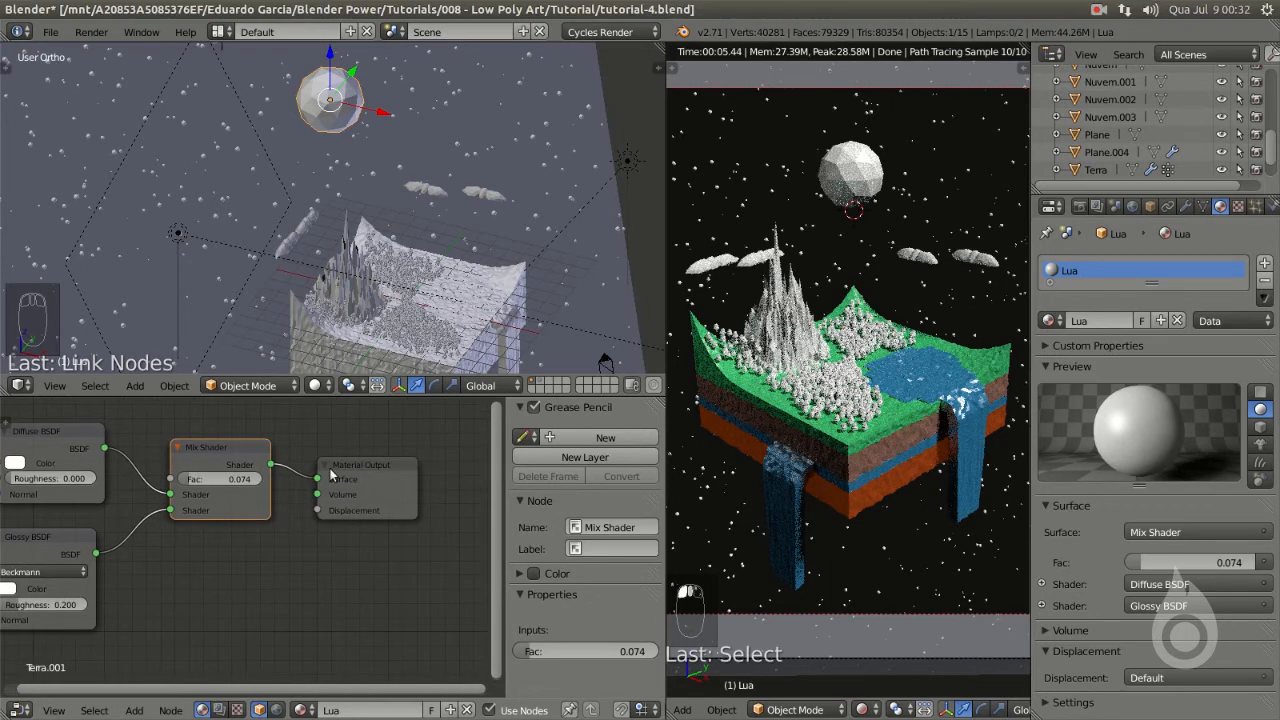
left_click_drag(395, 469, 423, 476)
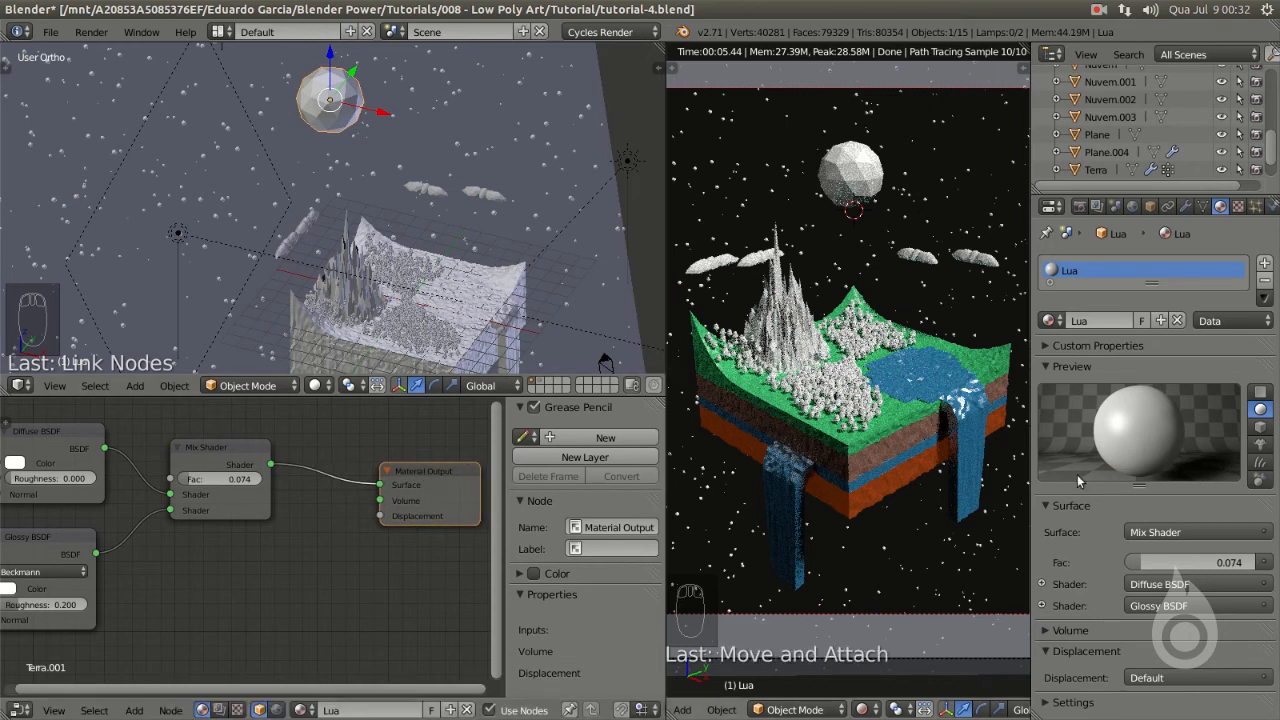
- Give the cloud Nuvem.001 an independent copy of the Lua material and rename the copy Nuvens
right_click(426, 193)
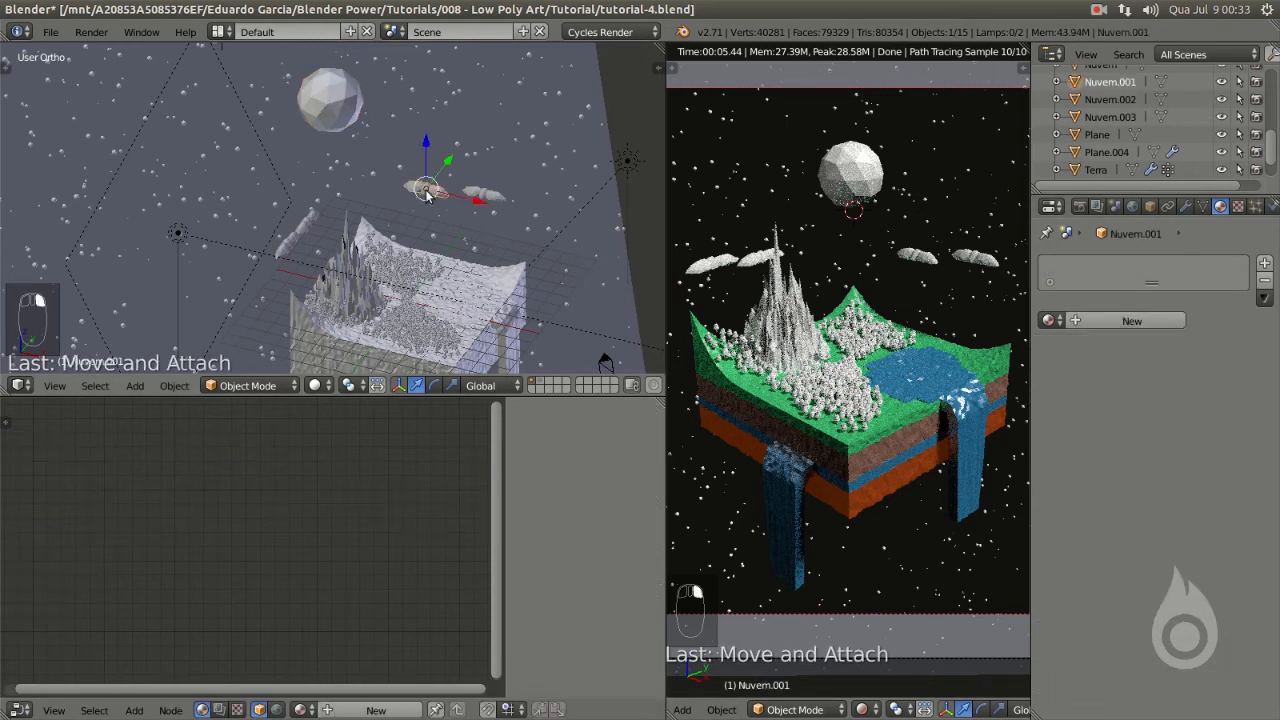
left_click(1048, 320)
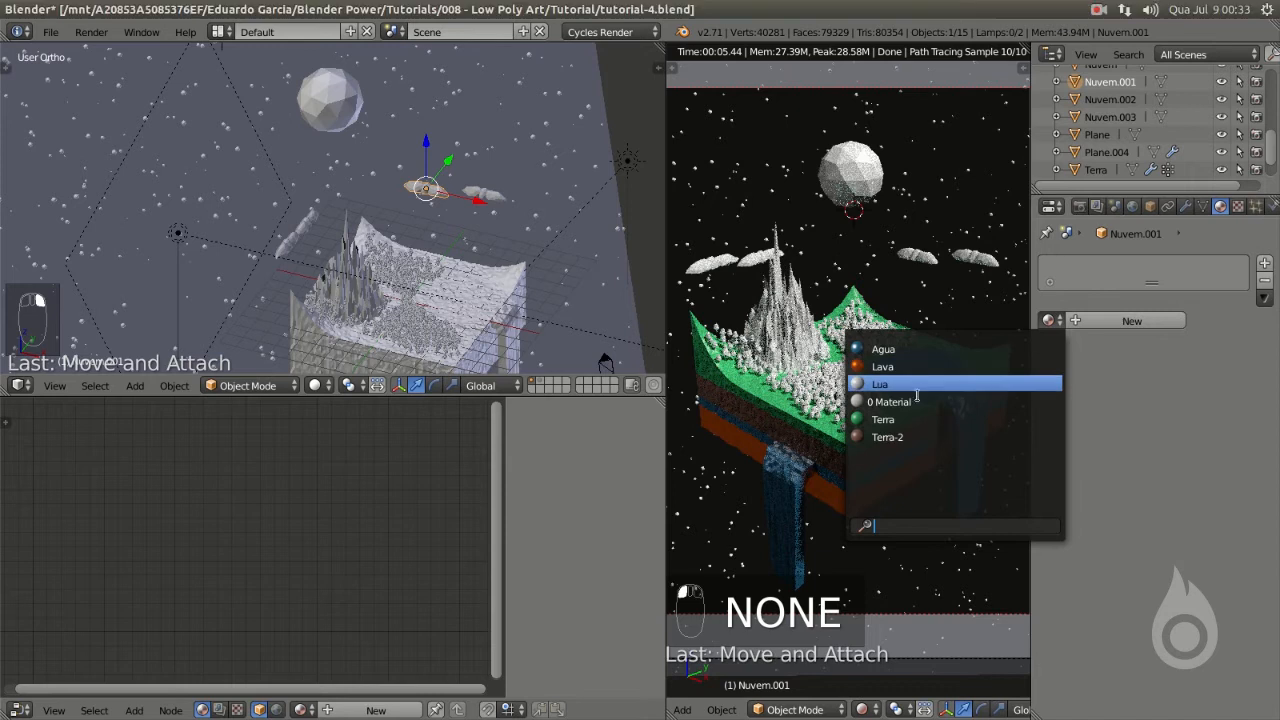
left_click(882, 384)
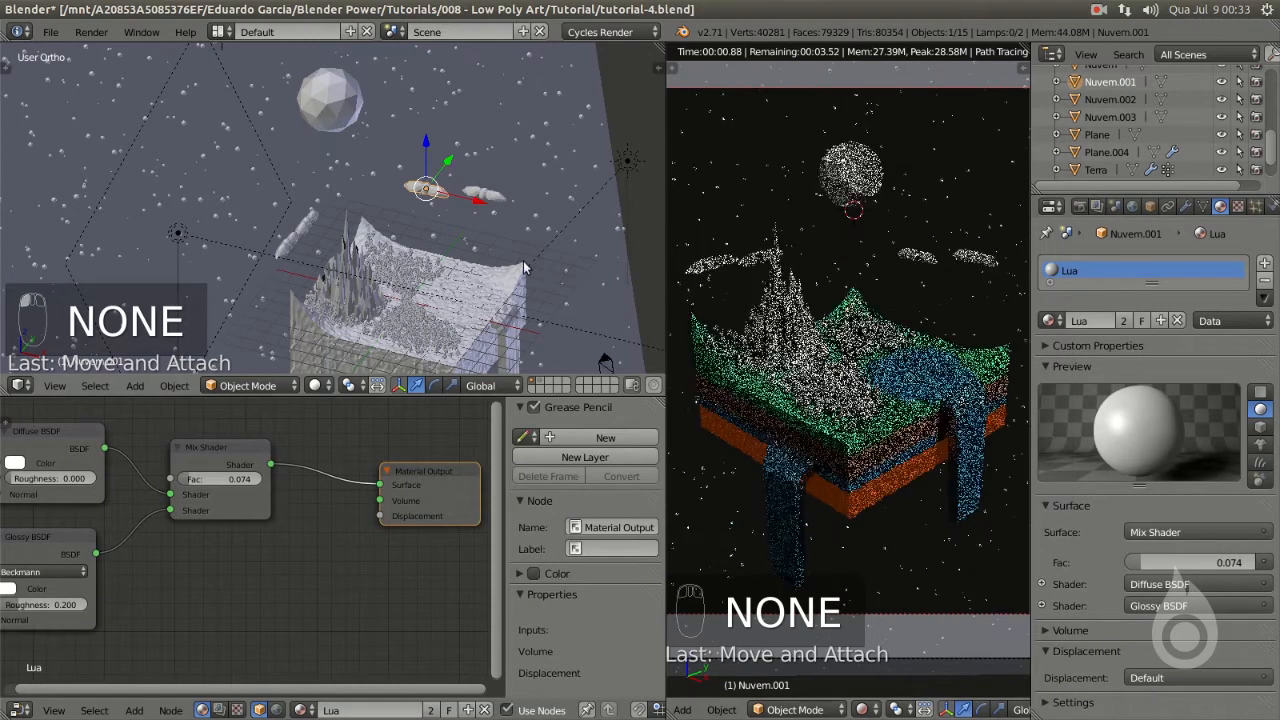
right_click(488, 197)
right_click(426, 190)
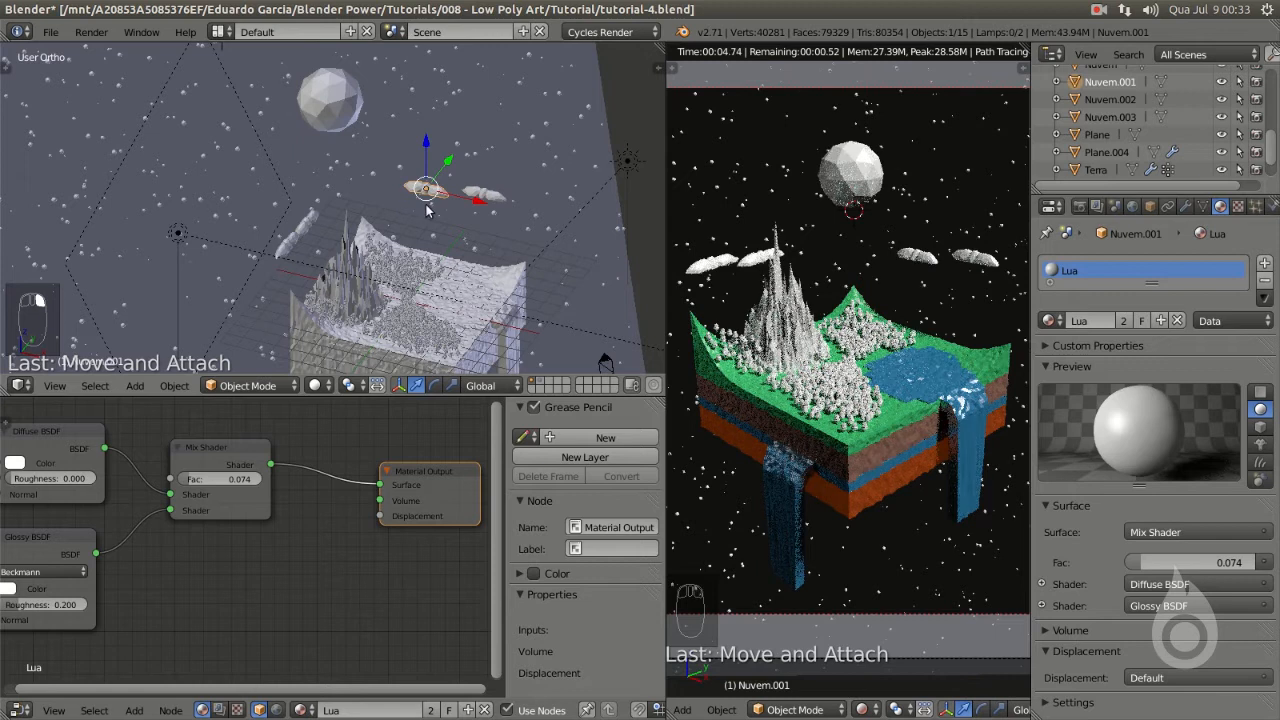
right_click(298, 250)
right_click(426, 190)
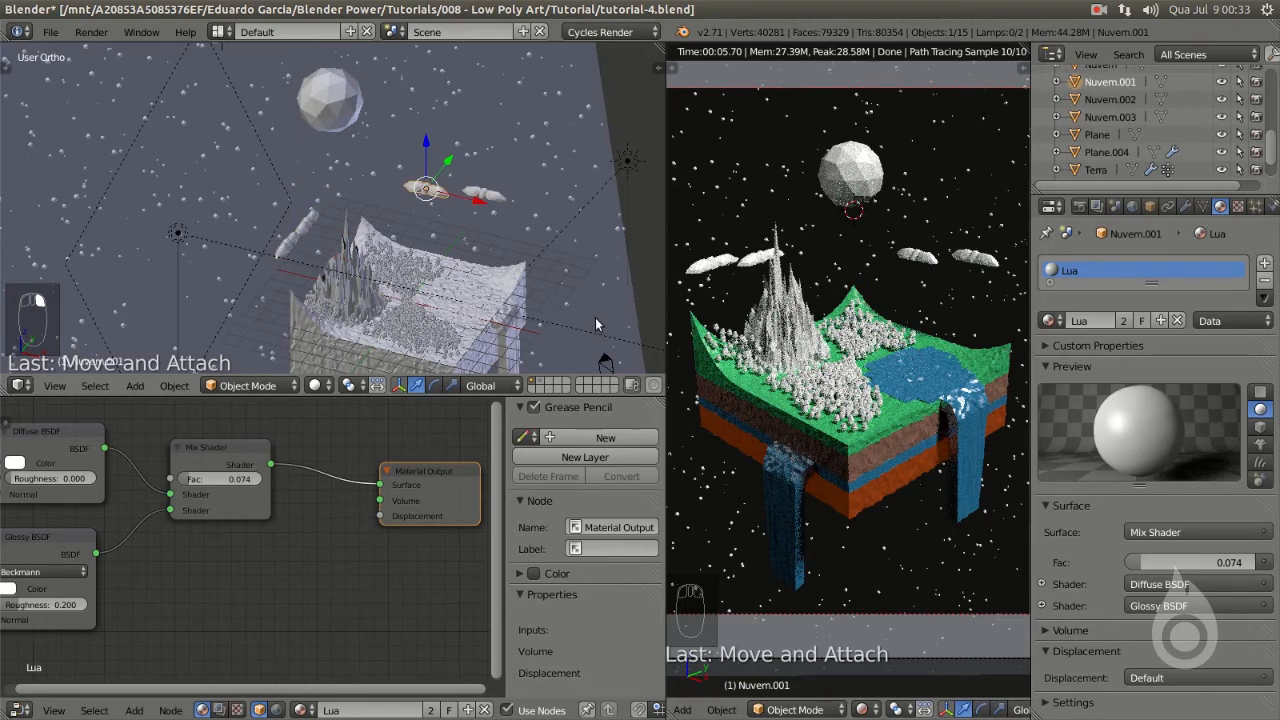
left_click(1124, 320)
type("Nuve")
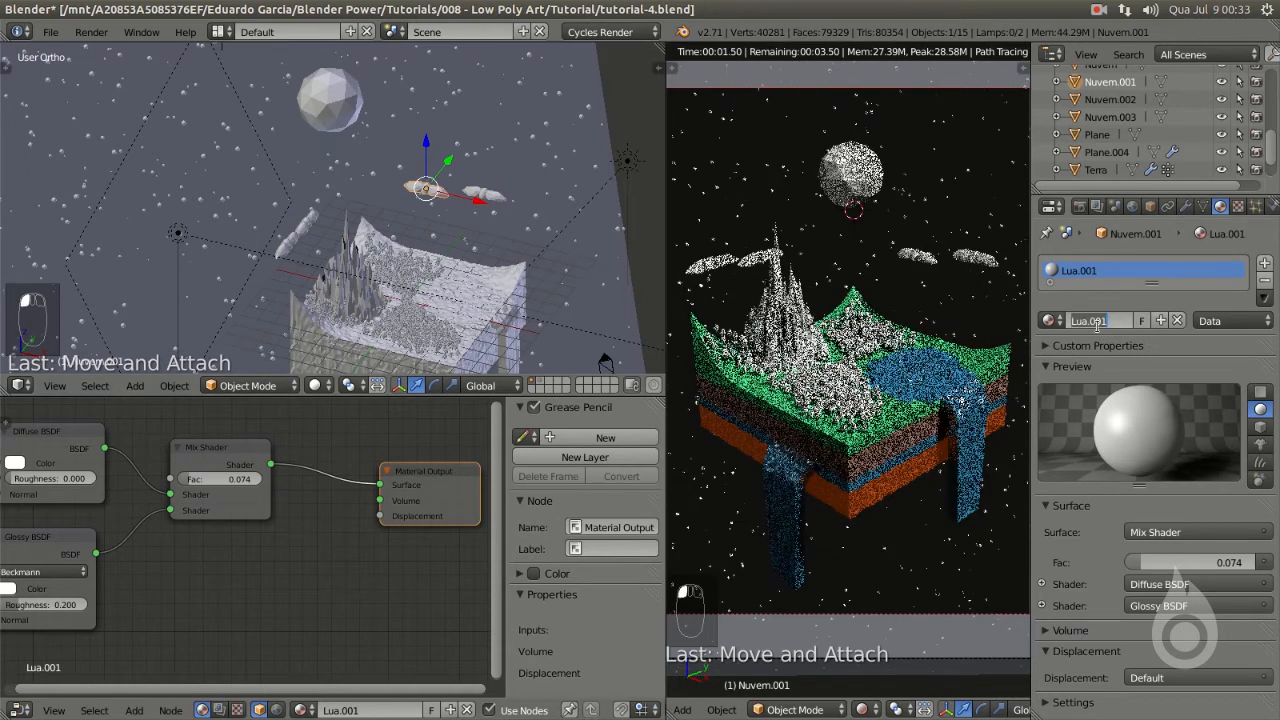
- Make more room before the moon material's Material Output and insert a second Mix Shader between it and the first one
right_click(330, 110)
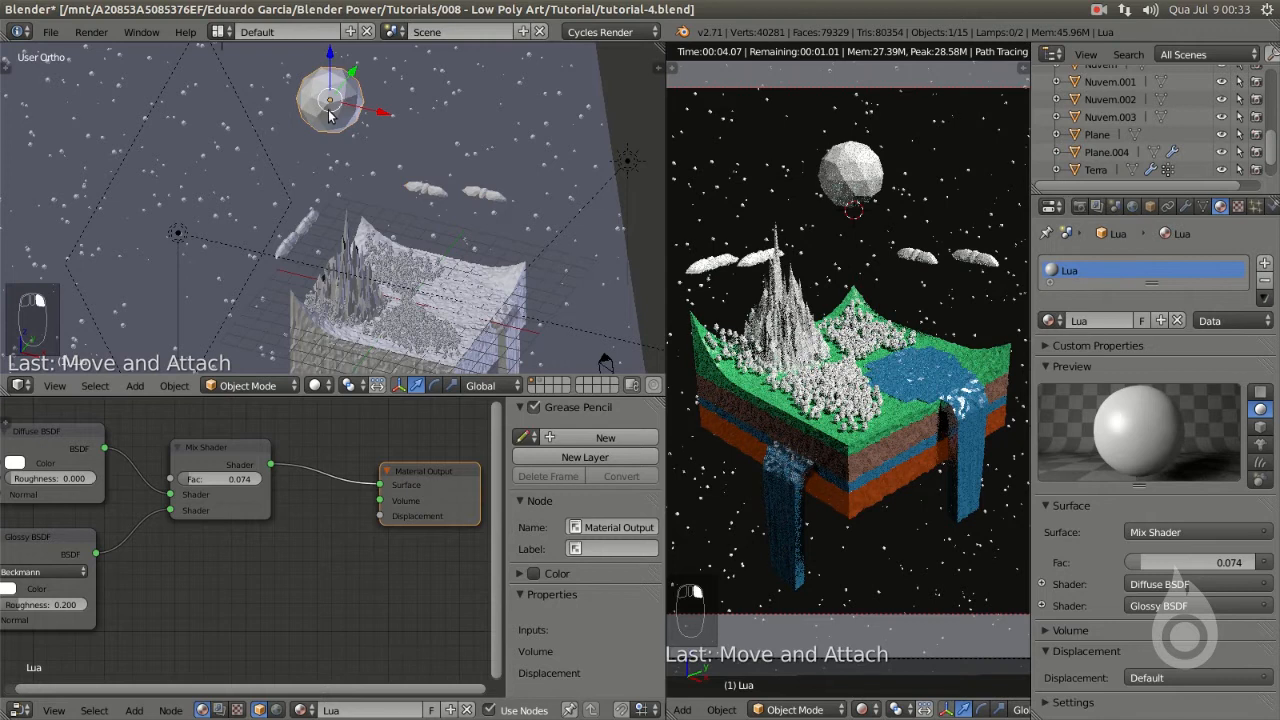
scroll(195, 502, "down", 3)
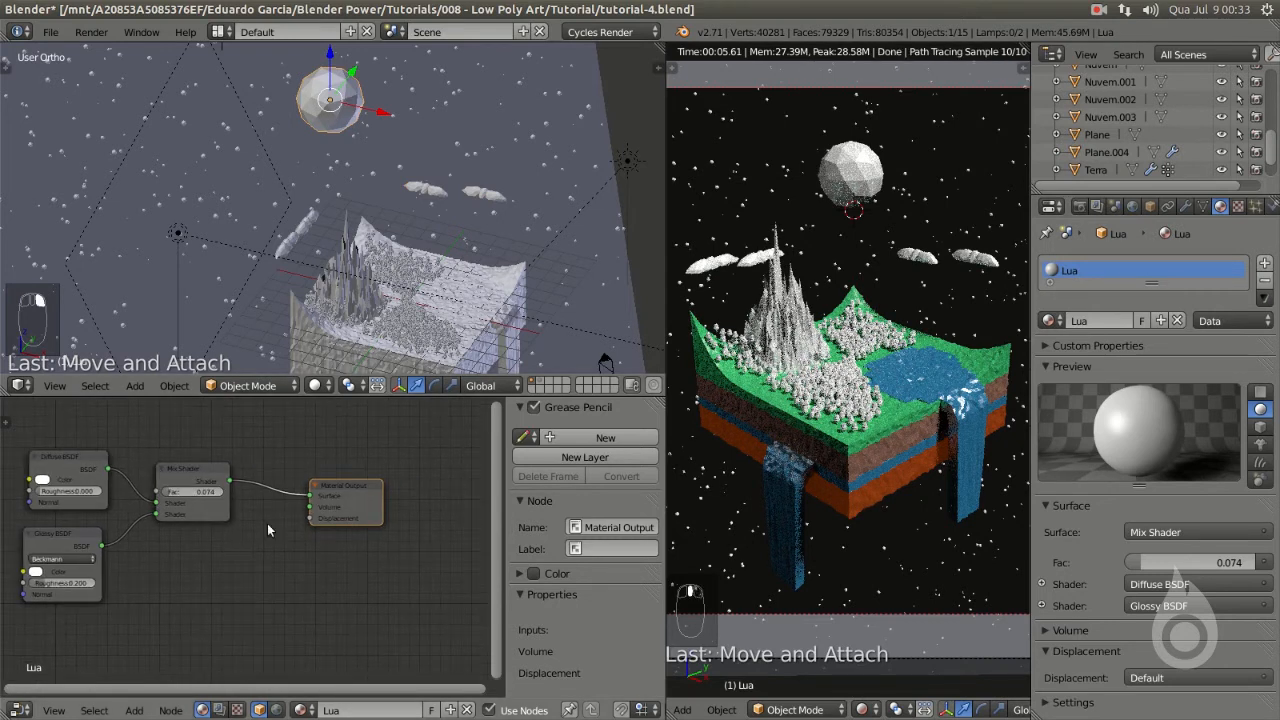
middle_click_drag(268, 530, 244, 490)
left_click_drag(318, 455, 391, 468)
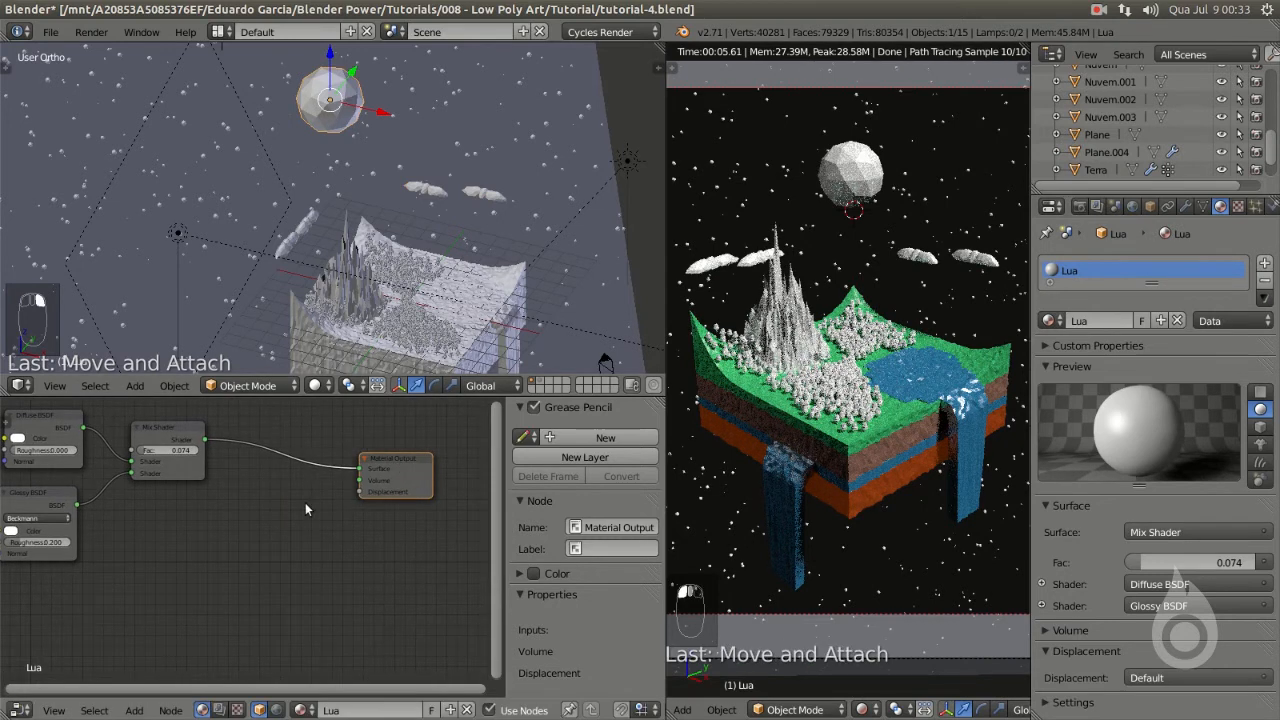
key("shift+a")
mouse_move(268, 530)
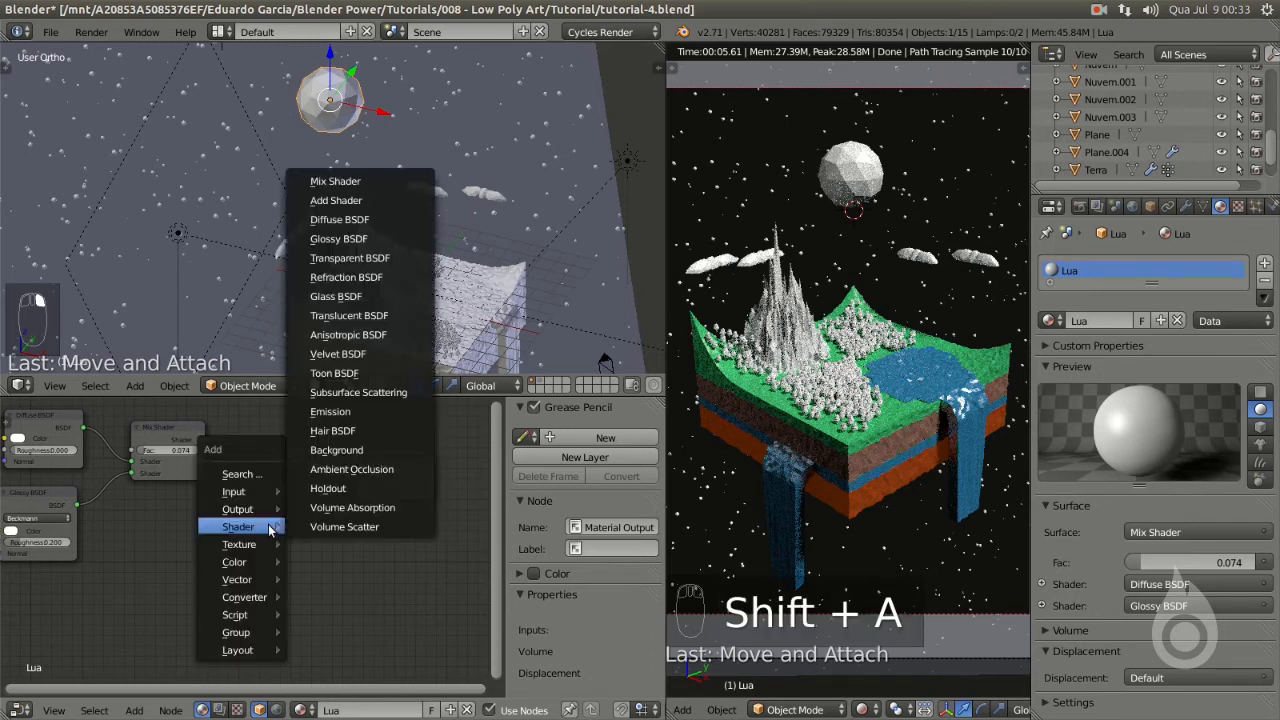
left_click(335, 181)
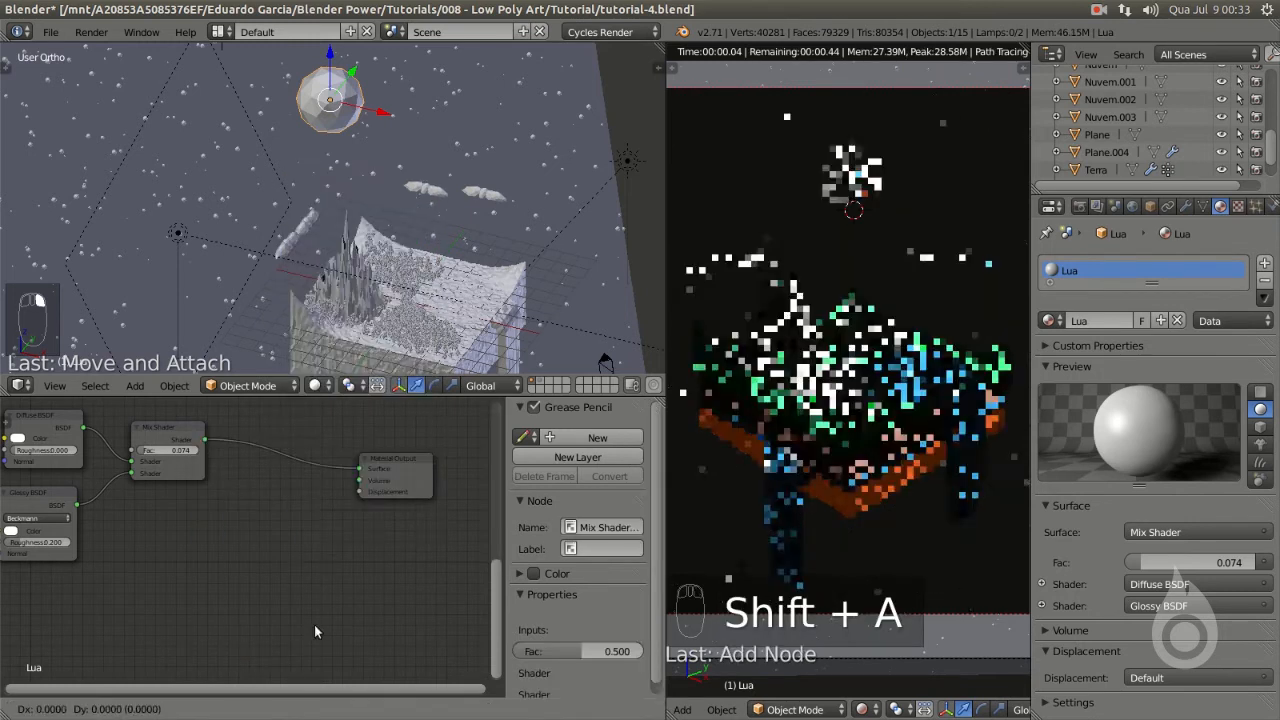
left_click(271, 543)
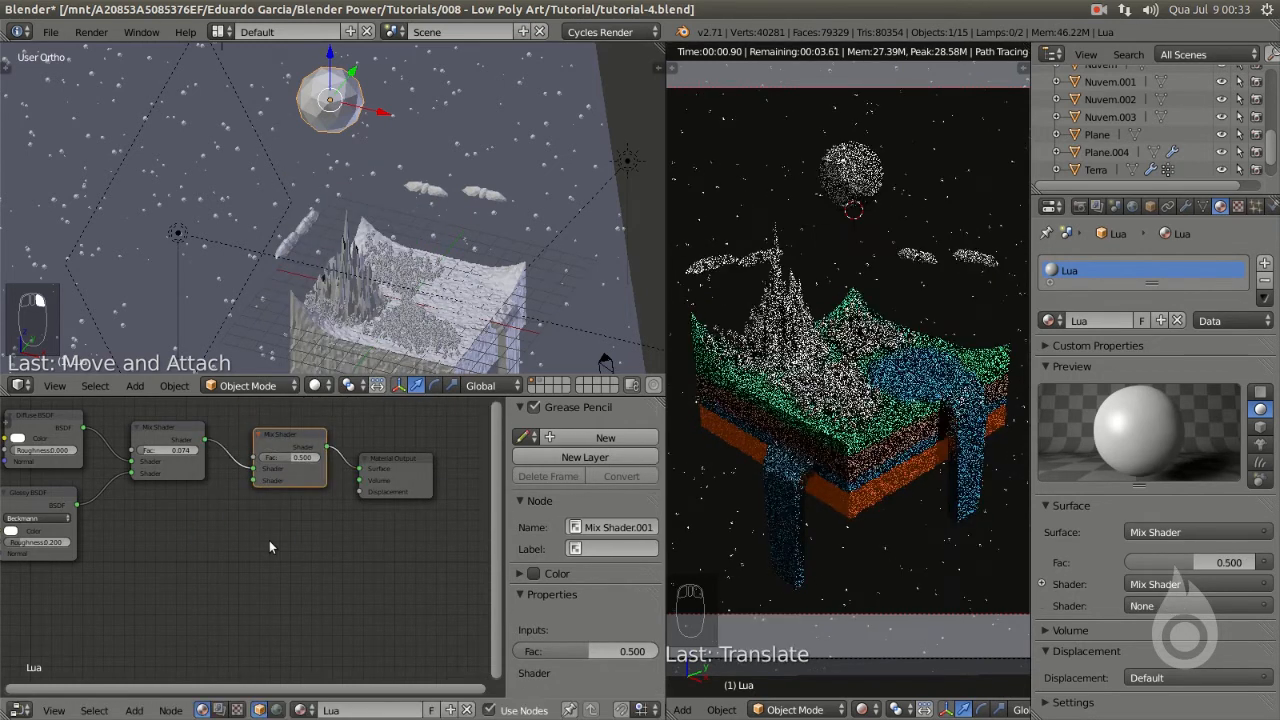
- Add an Emission shader and link it to the free shader input of Lua's second Mix Shader
key("shift+a")
mouse_move(270, 545)
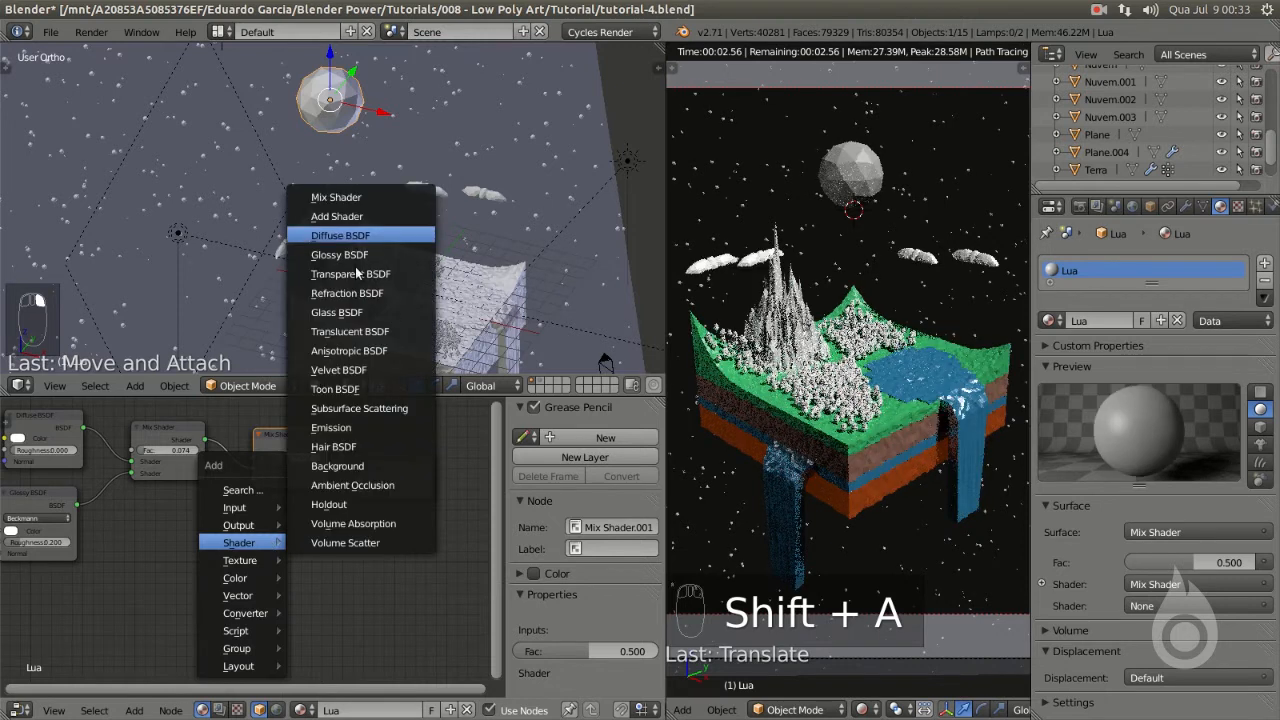
left_click(331, 427)
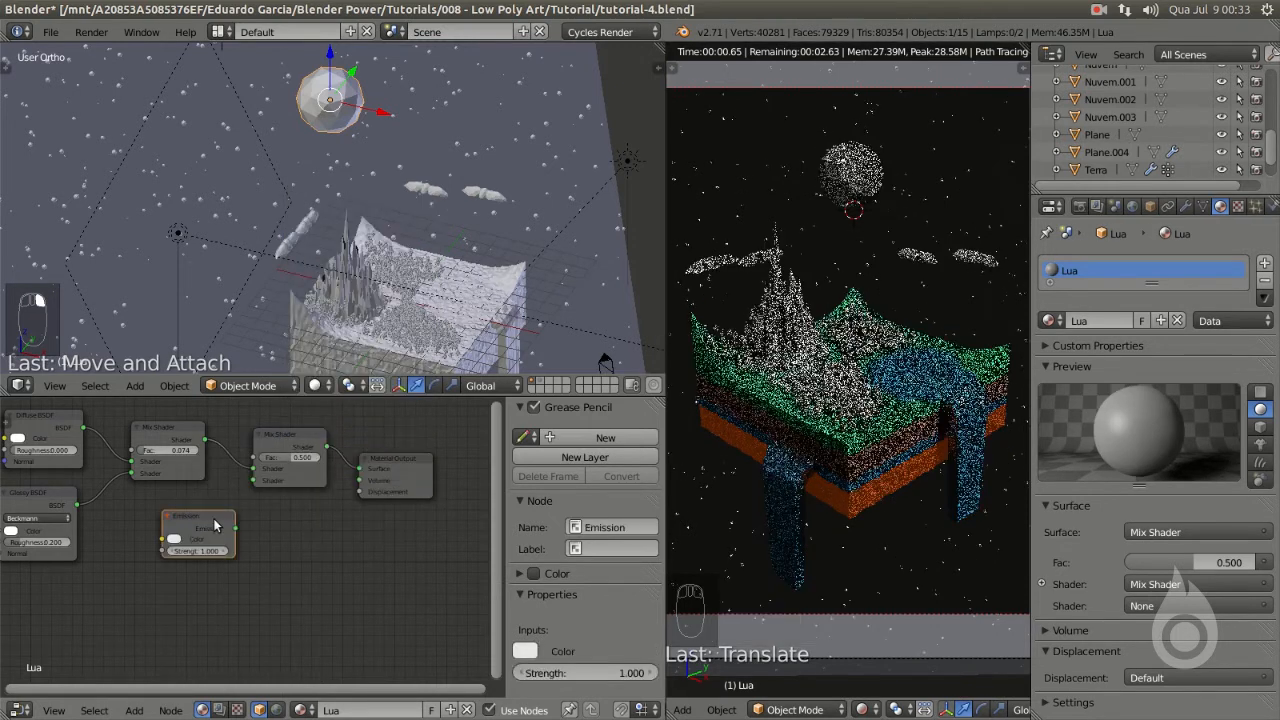
left_click_drag(234, 527, 177, 512)
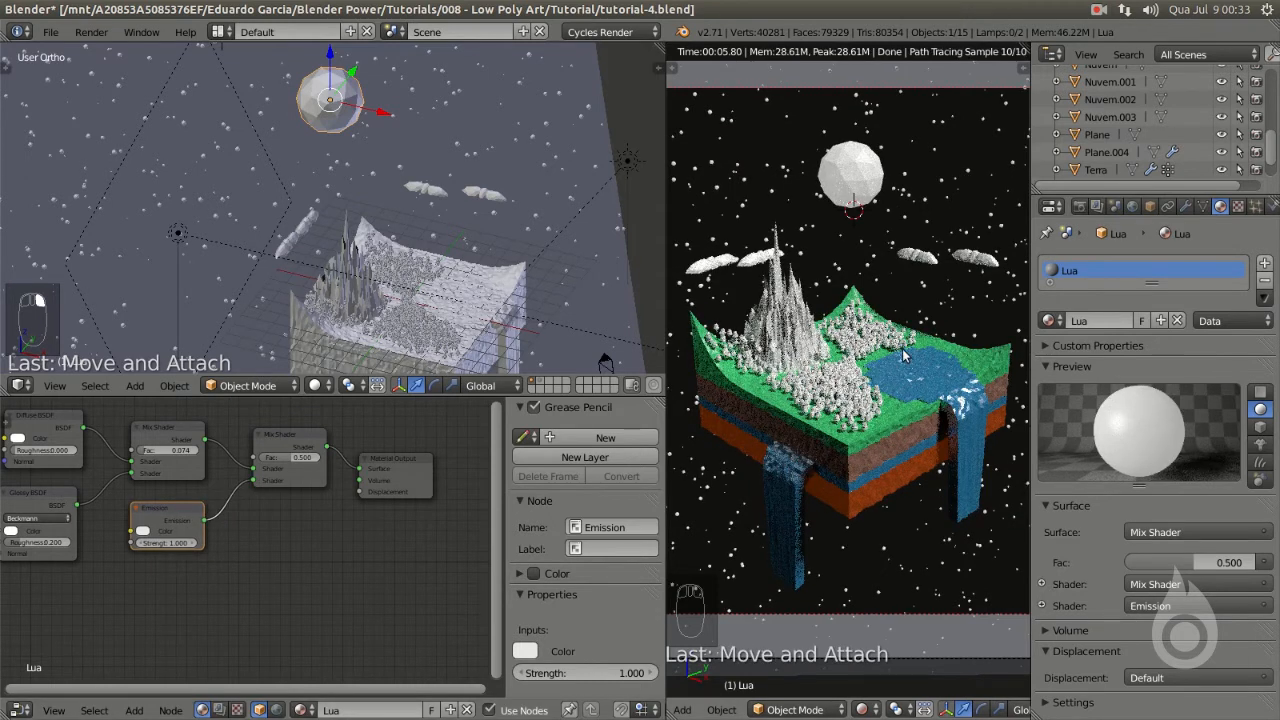
- Switch to the second scene layer and assign the Terra material to the tree there
scroll(327, 230, "down", 2)
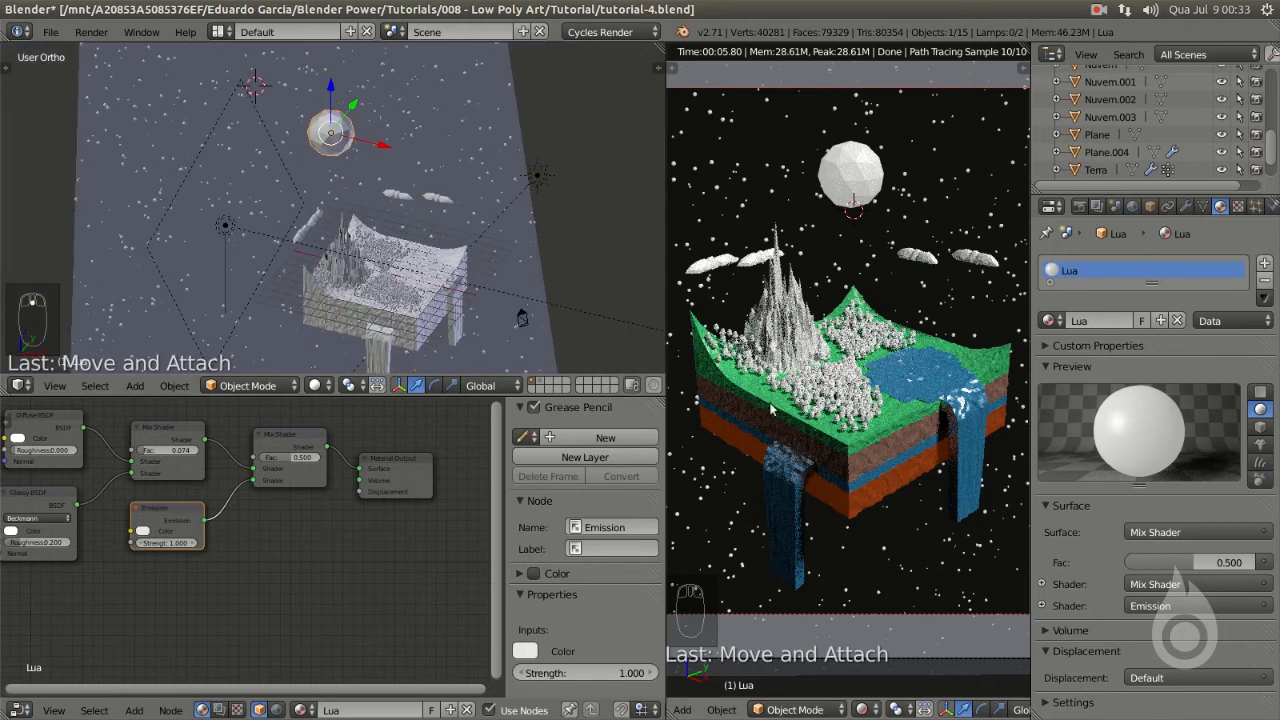
scroll(437, 297, "up", 6)
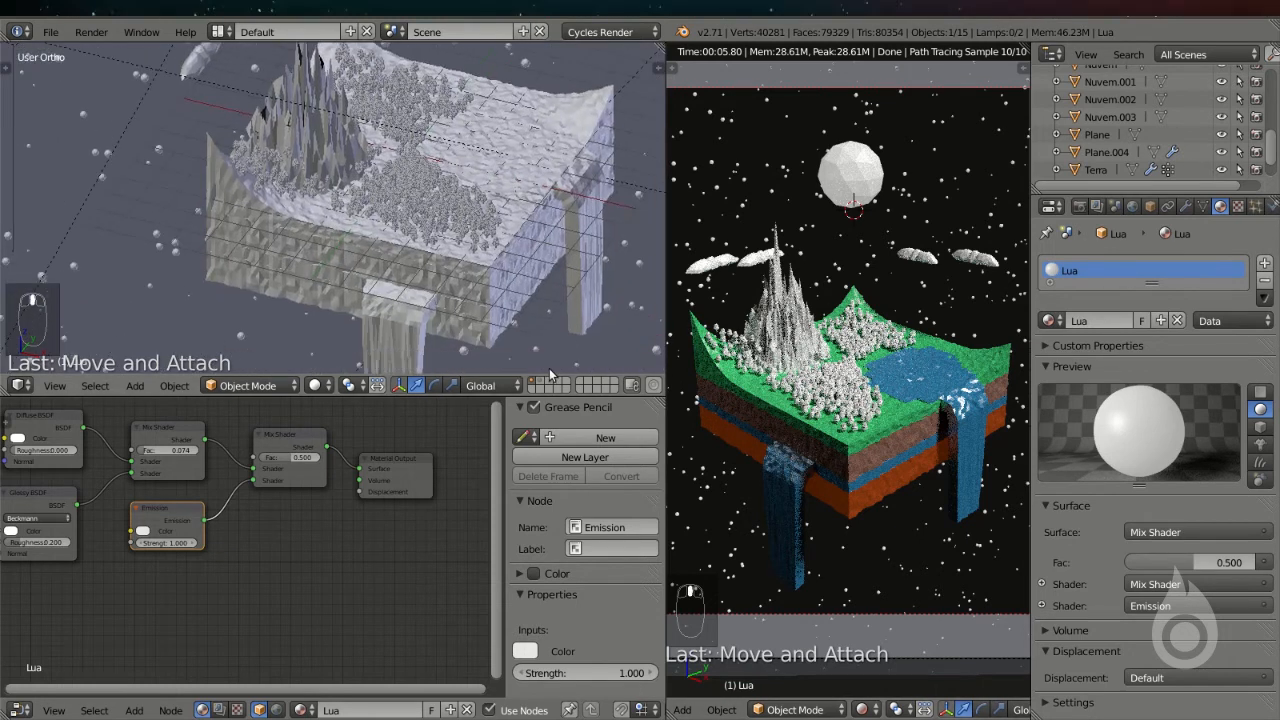
left_click(541, 386)
middle_click_drag(453, 153, 472, 277, "shift")
scroll(488, 306, "up", 4)
middle_click_drag(550, 318, 436, 317, "shift")
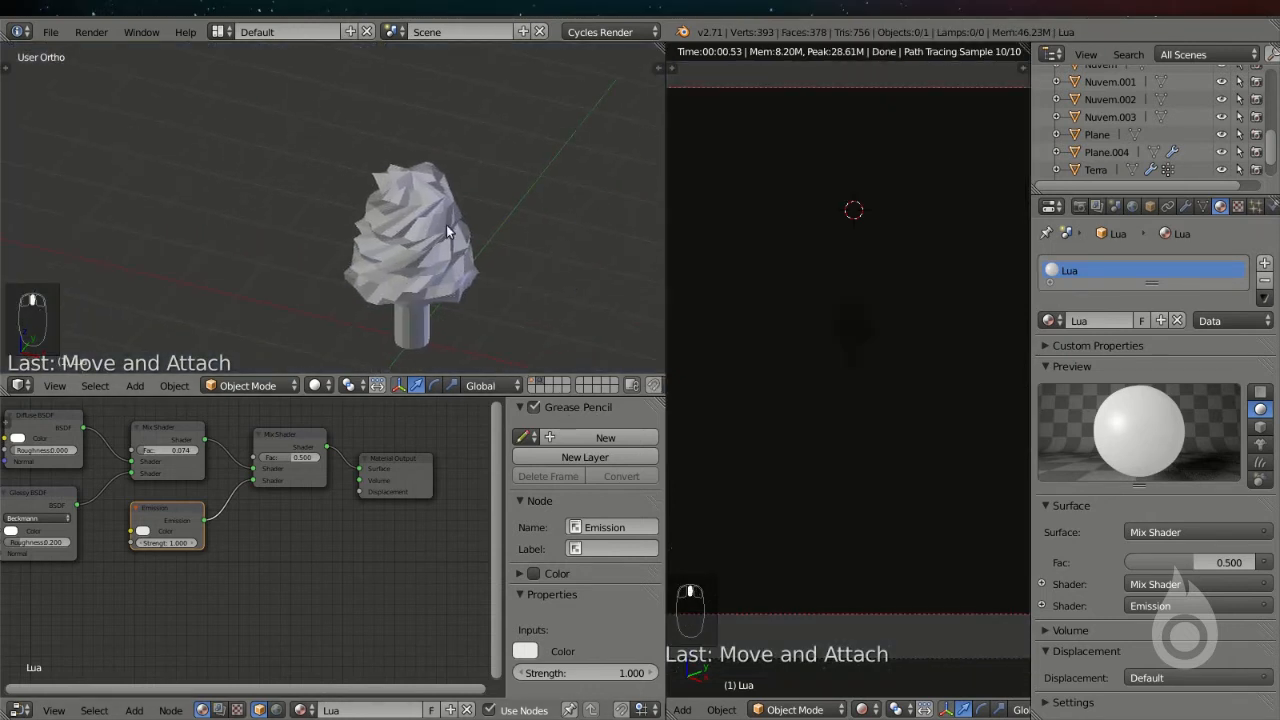
right_click(447, 226)
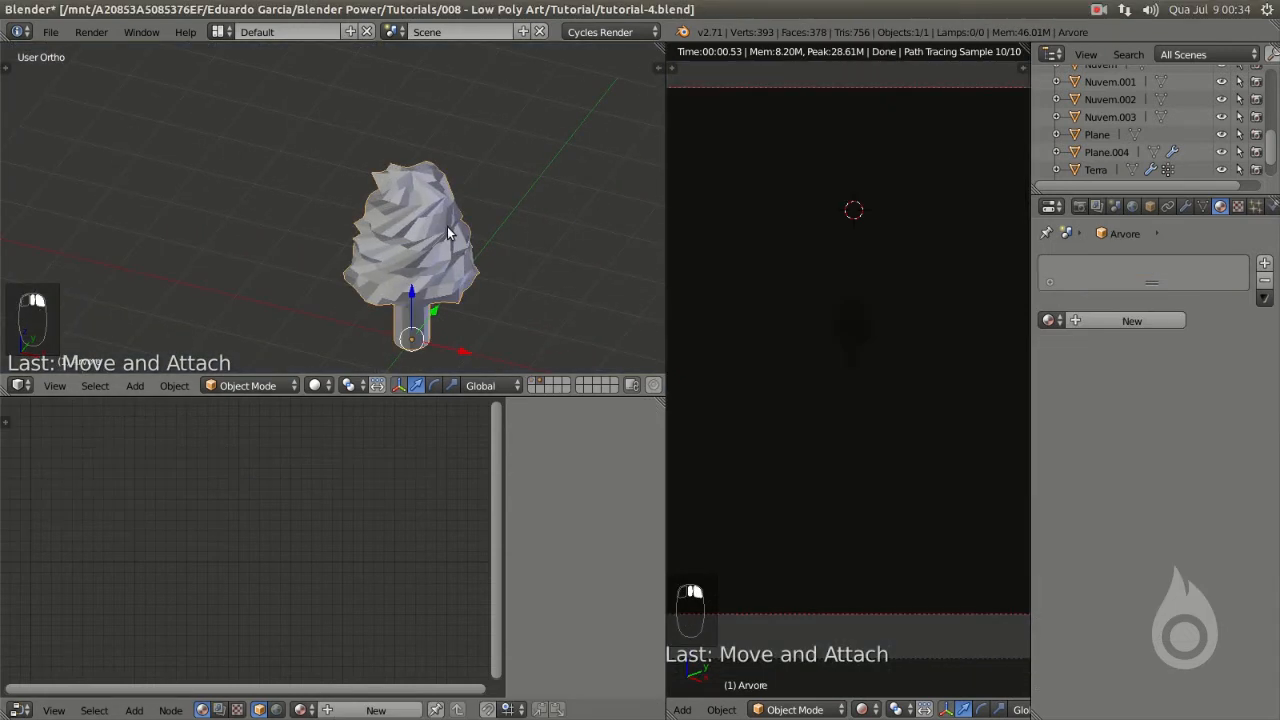
left_click(1048, 320)
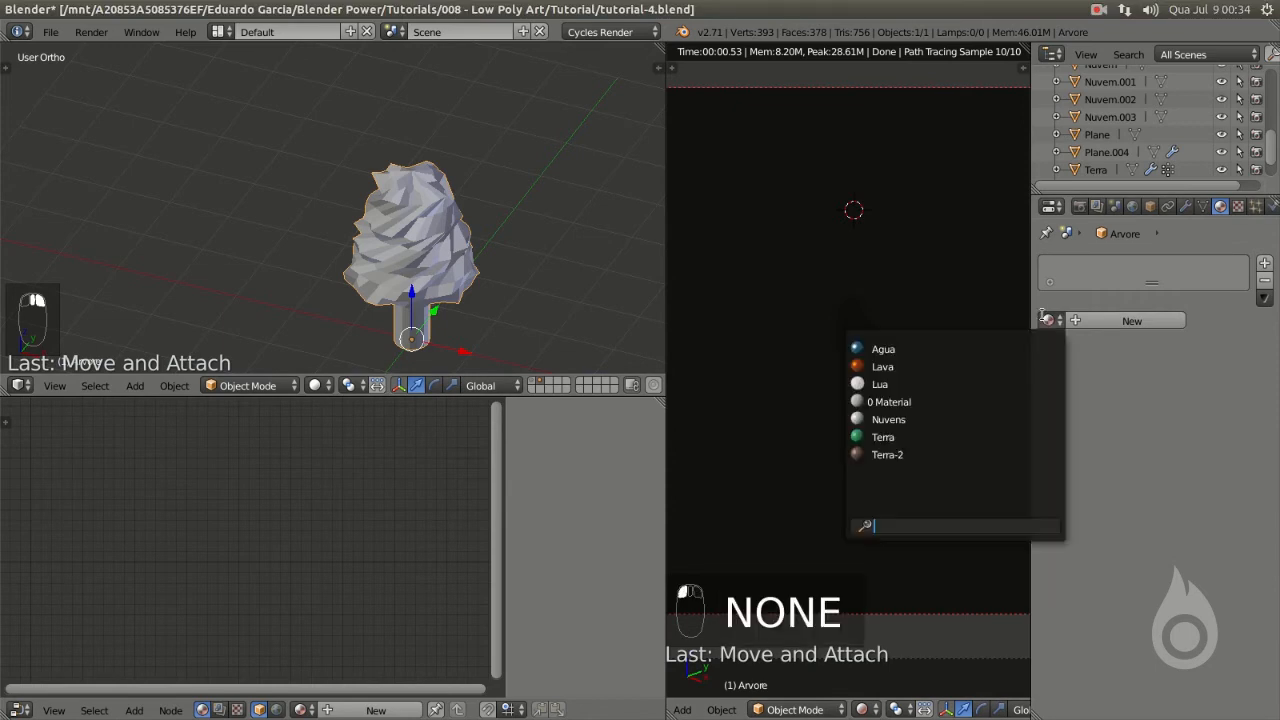
left_click(900, 437)
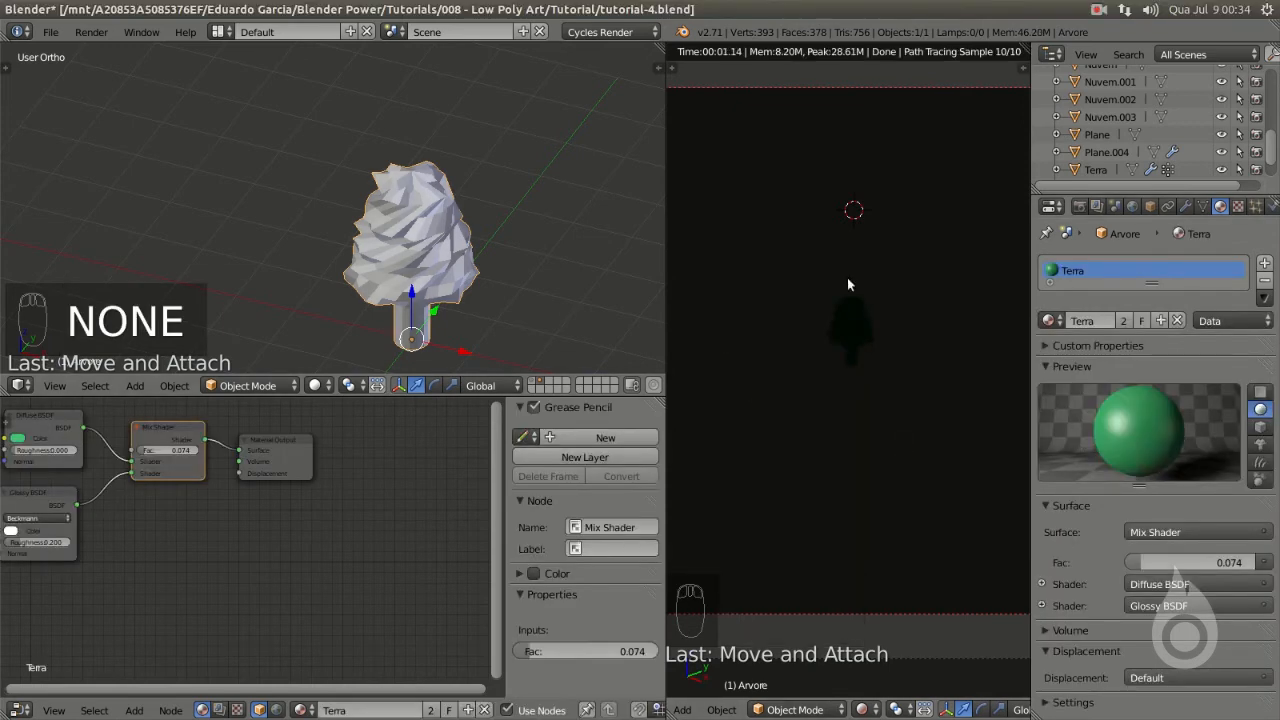
- Edit the tree's mesh in face selection mode and select the faces of the trunk
key("Tab")
middle_click_drag(429, 322, 395, 247, "shift")
scroll(456, 210, "up", 2)
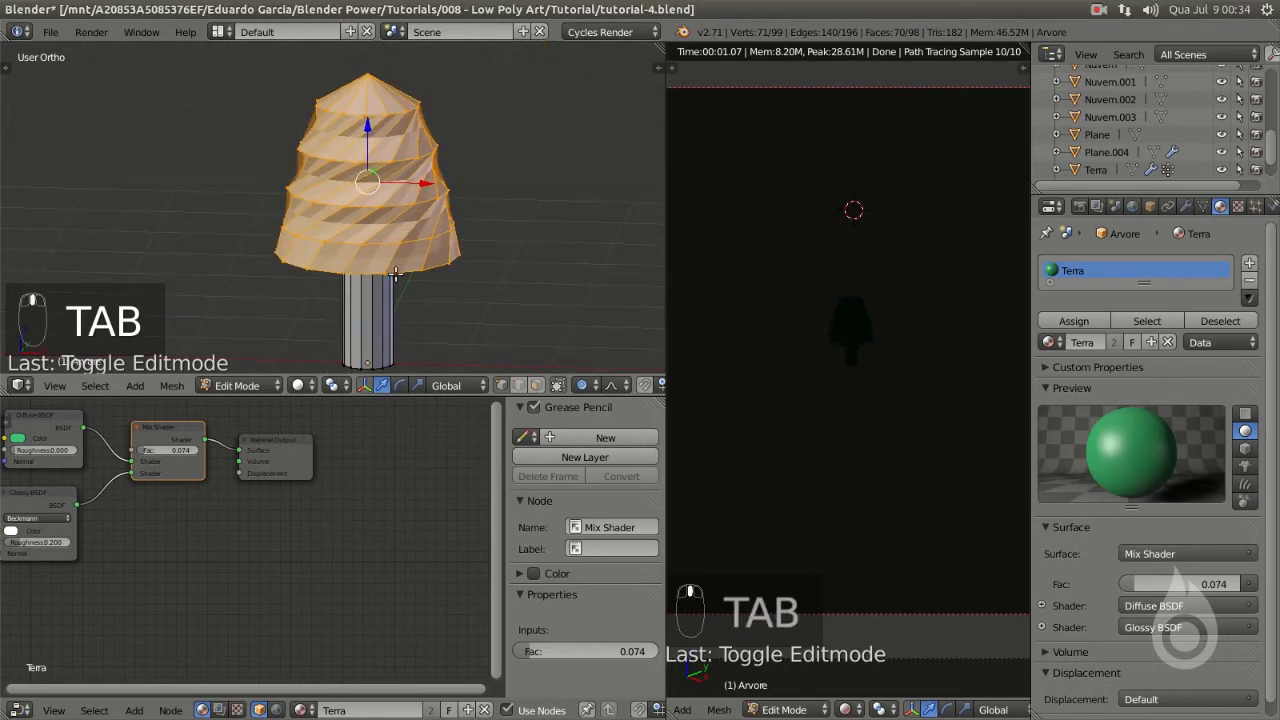
key("ctrl+Tab")
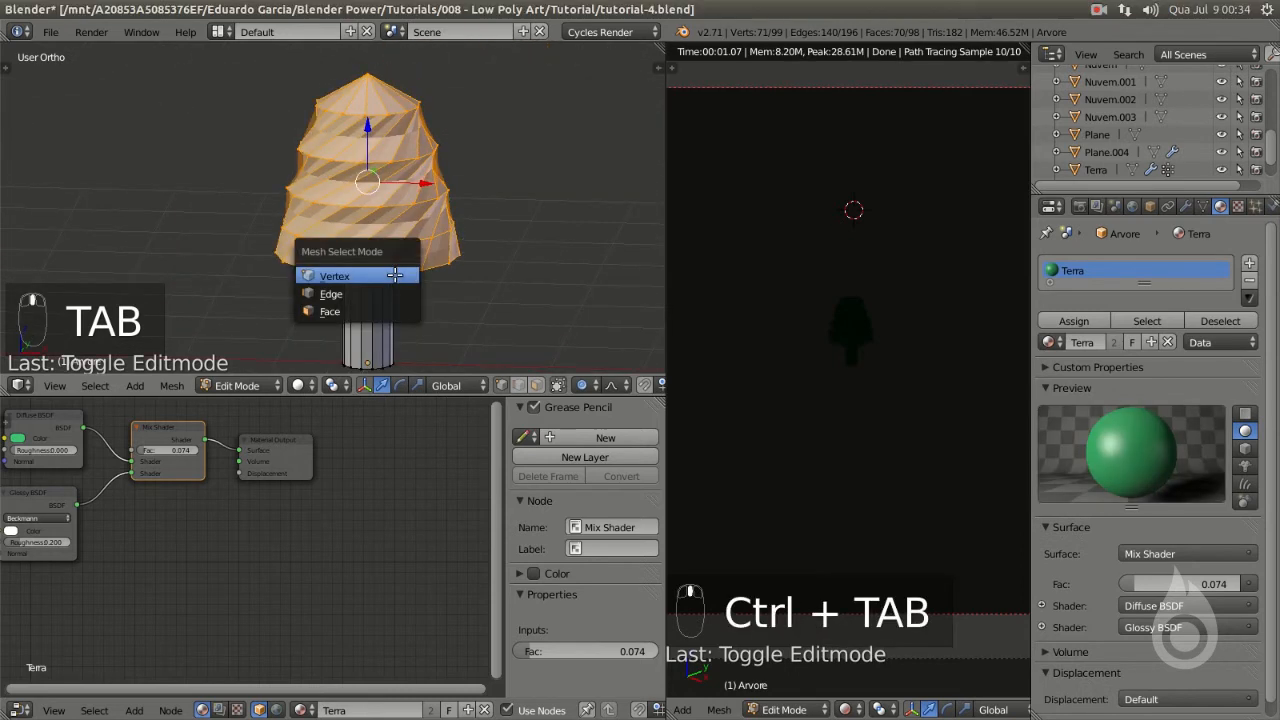
left_click(331, 308)
right_click(359, 309)
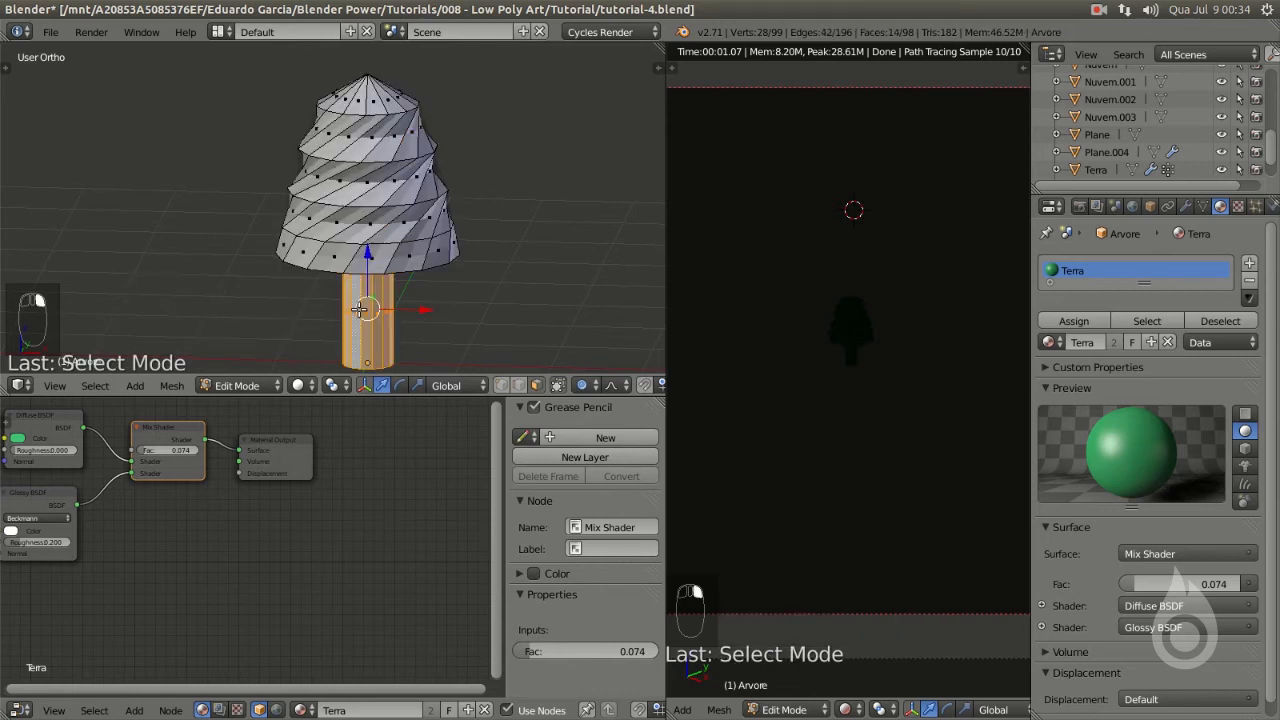
middle_click_drag(415, 306, 417, 238, "shift")
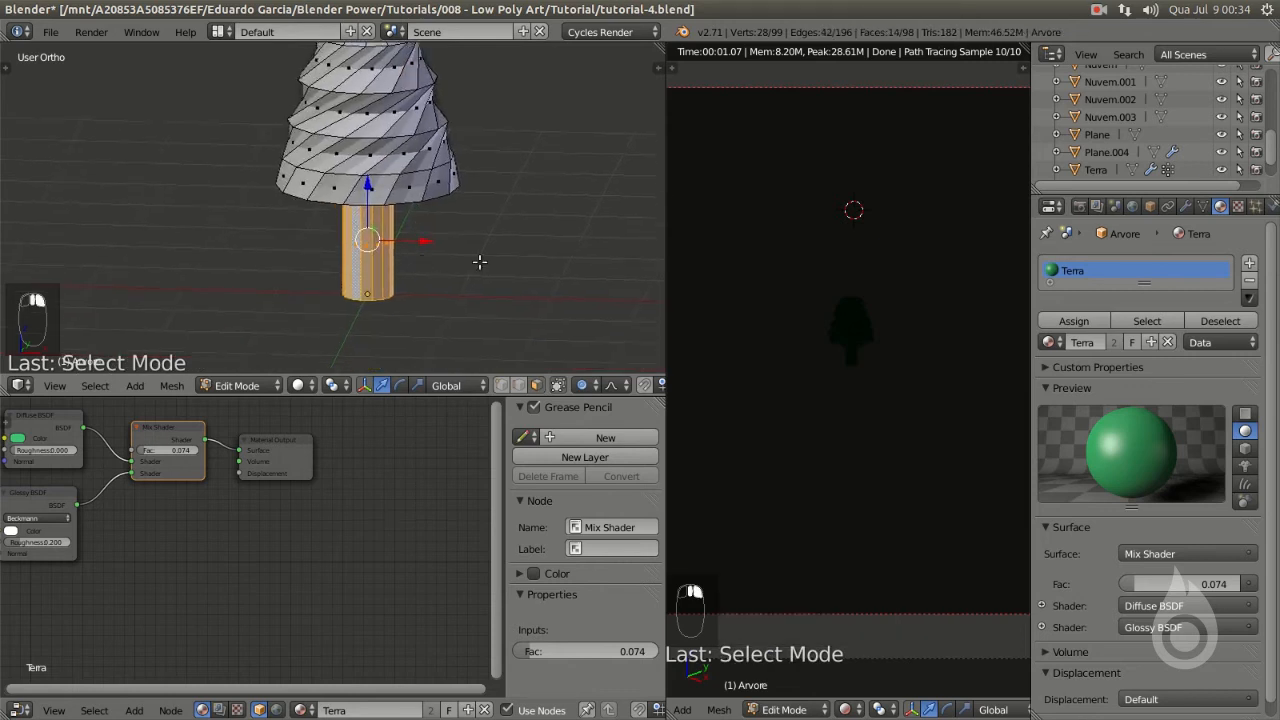
- Add a second material slot holding Terra-2 to the tree, assign it to the selected trunk faces and leave mesh editing
left_click(1249, 266)
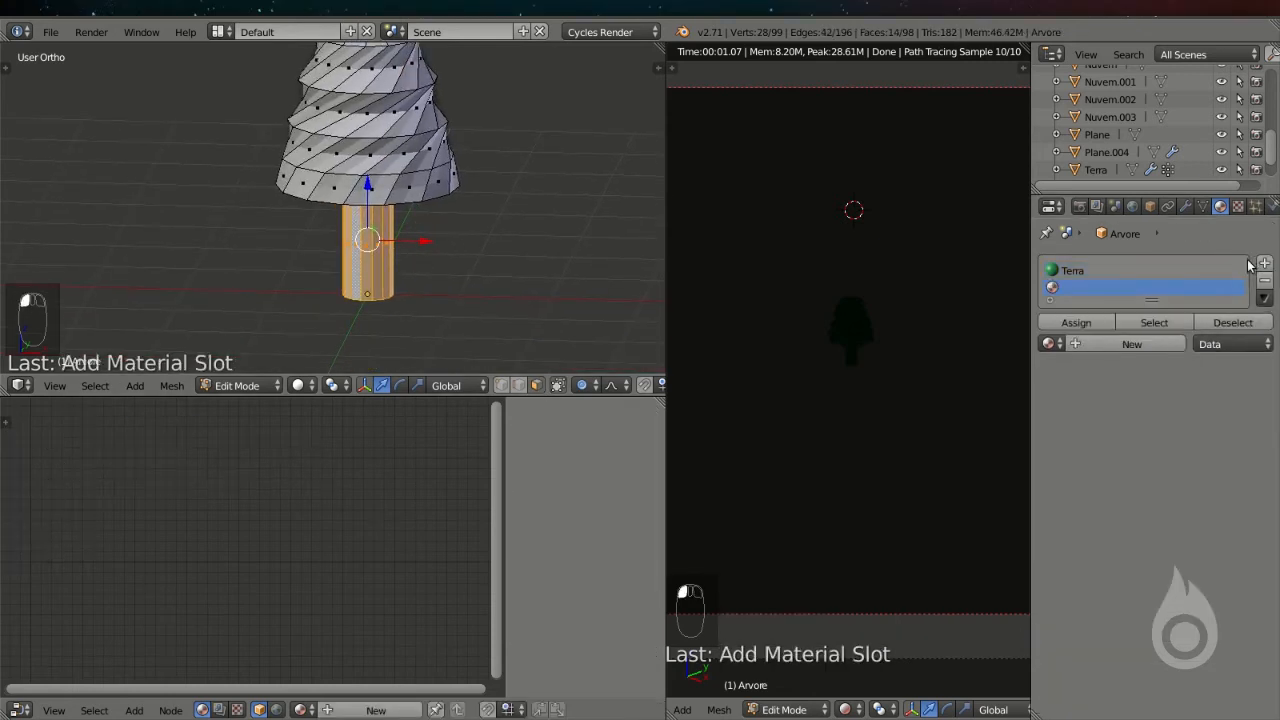
left_click(1050, 343)
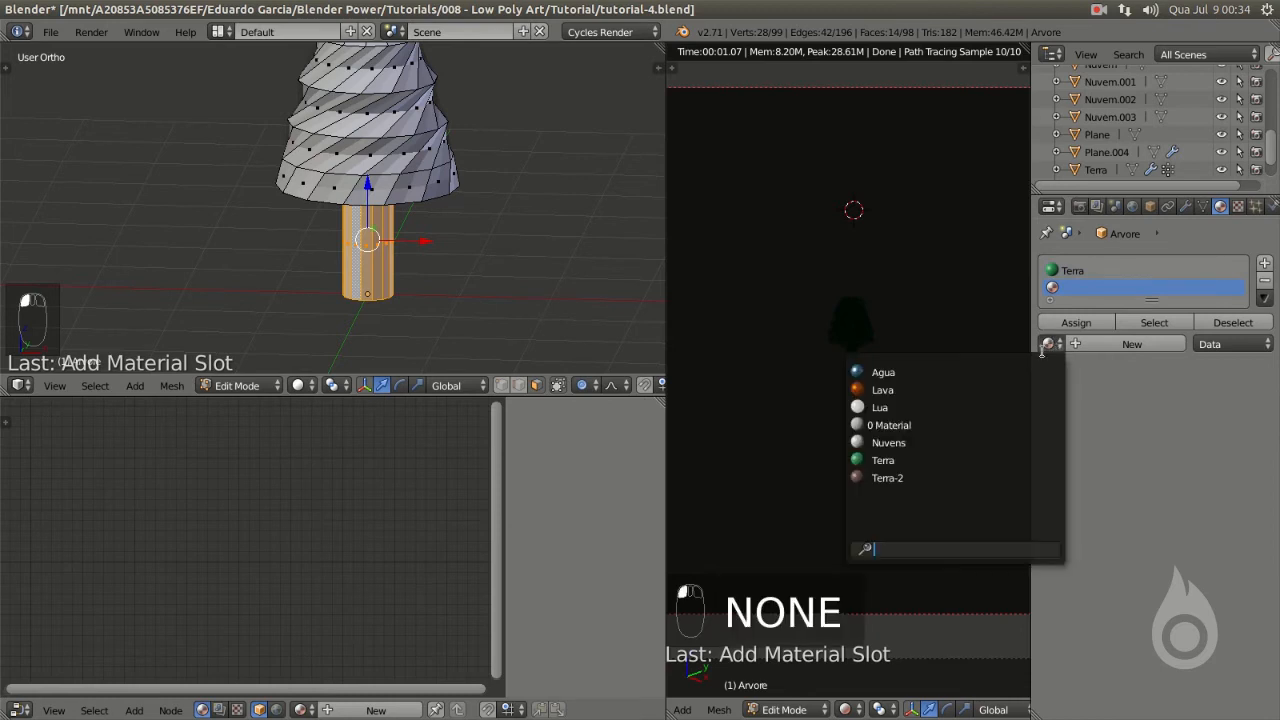
left_click(902, 476)
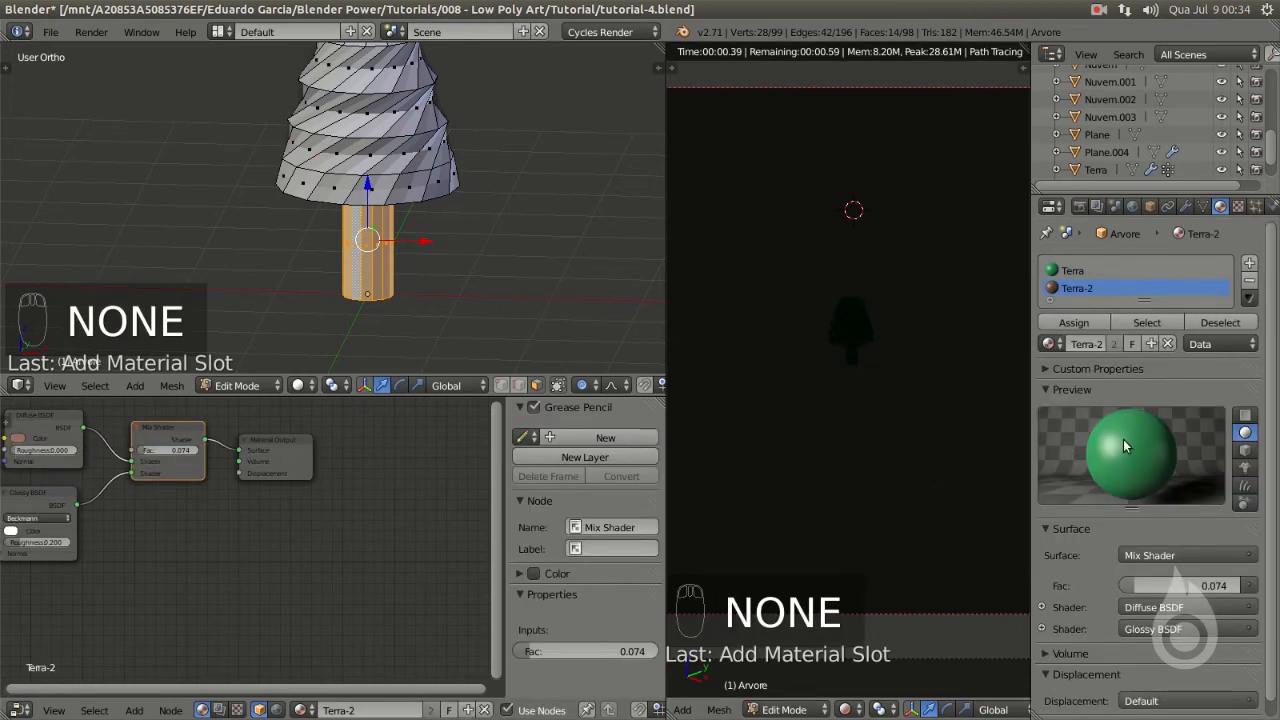
left_click(1074, 323)
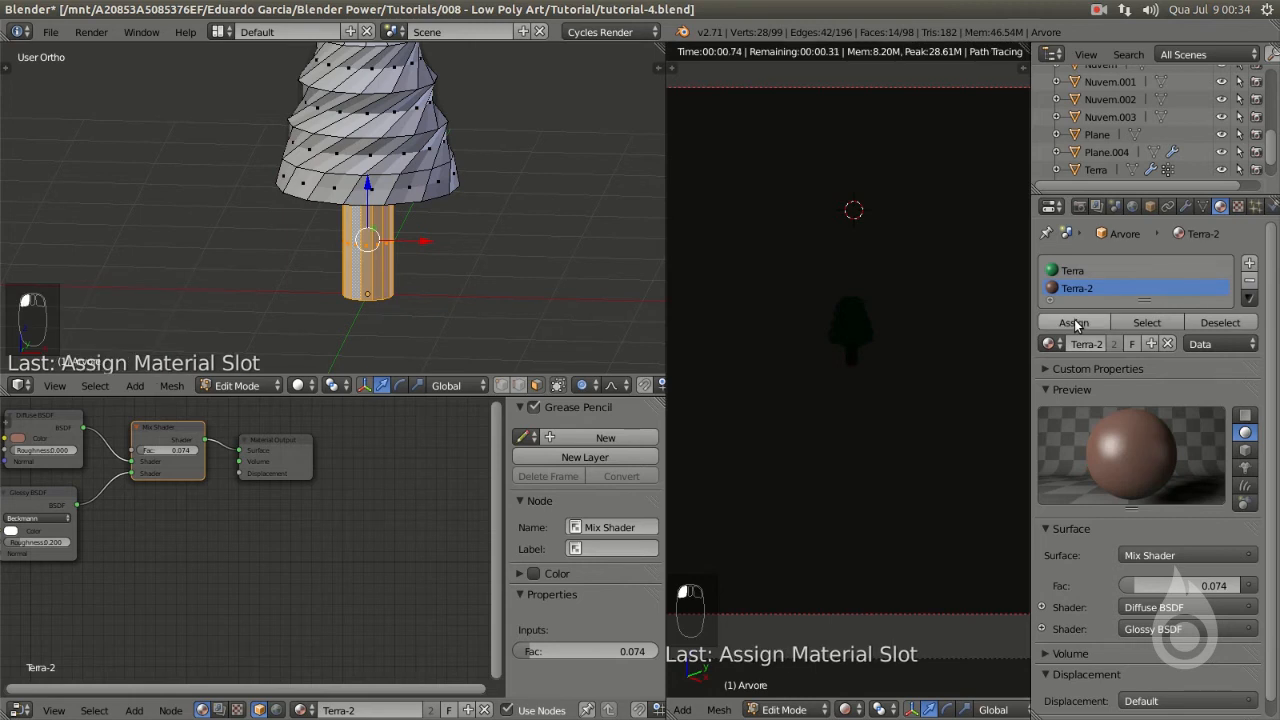
key("Tab")
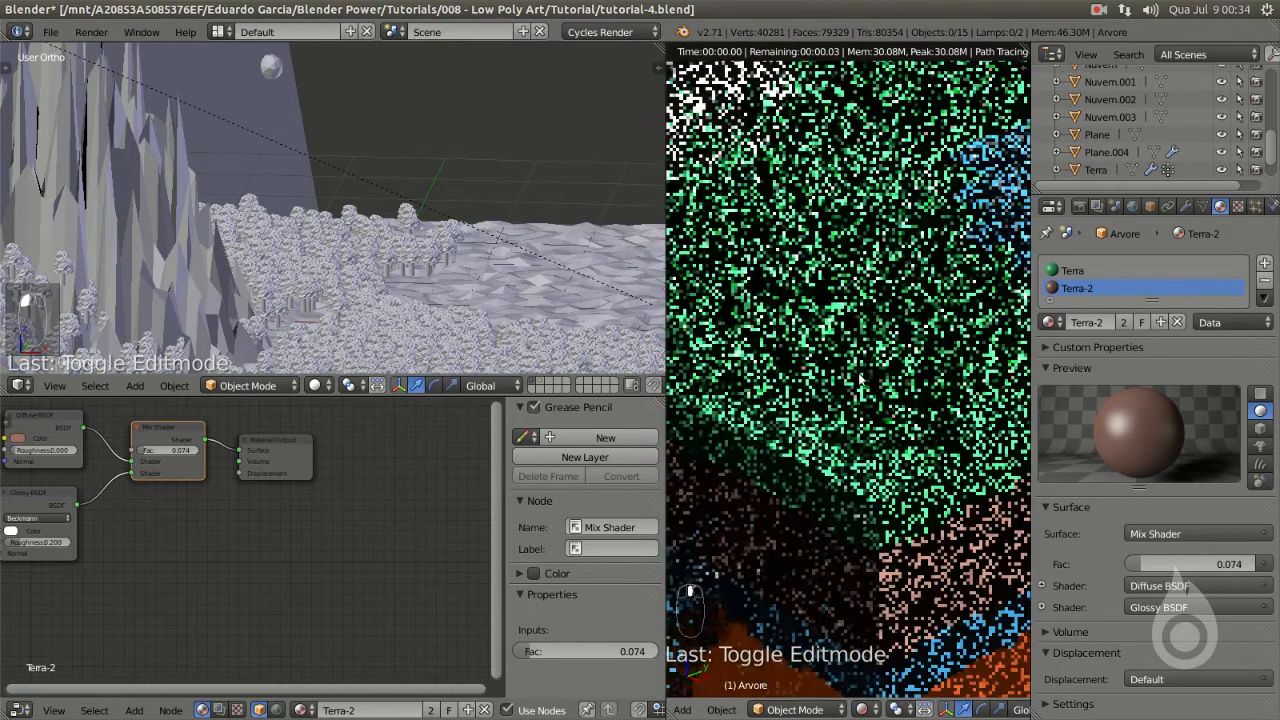
- Limit the rendered preview to a small region around a few trees and examine their foliage and trunk materials up close
key("ctrl+b")
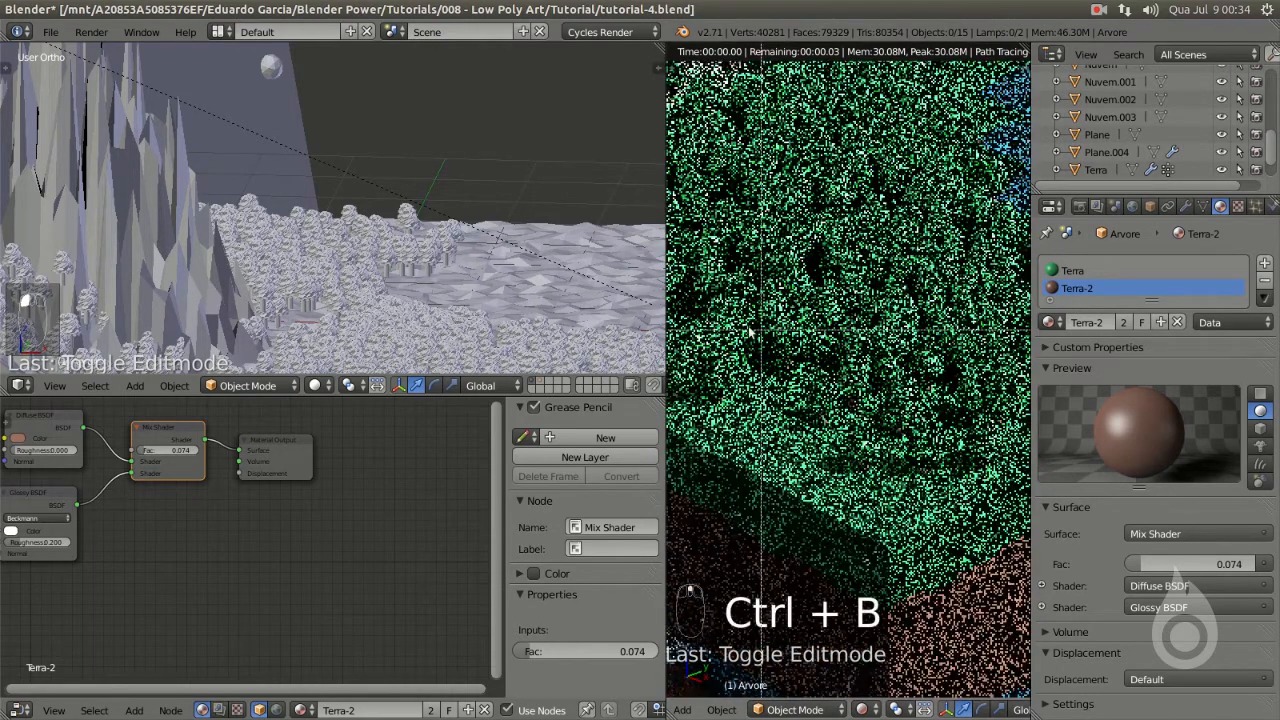
mouse_move(767, 340)
left_mouse_down()
mouse_move(880, 452)
mouse_move(889, 491)
left_mouse_up()
scroll(830, 452, "up", 4)
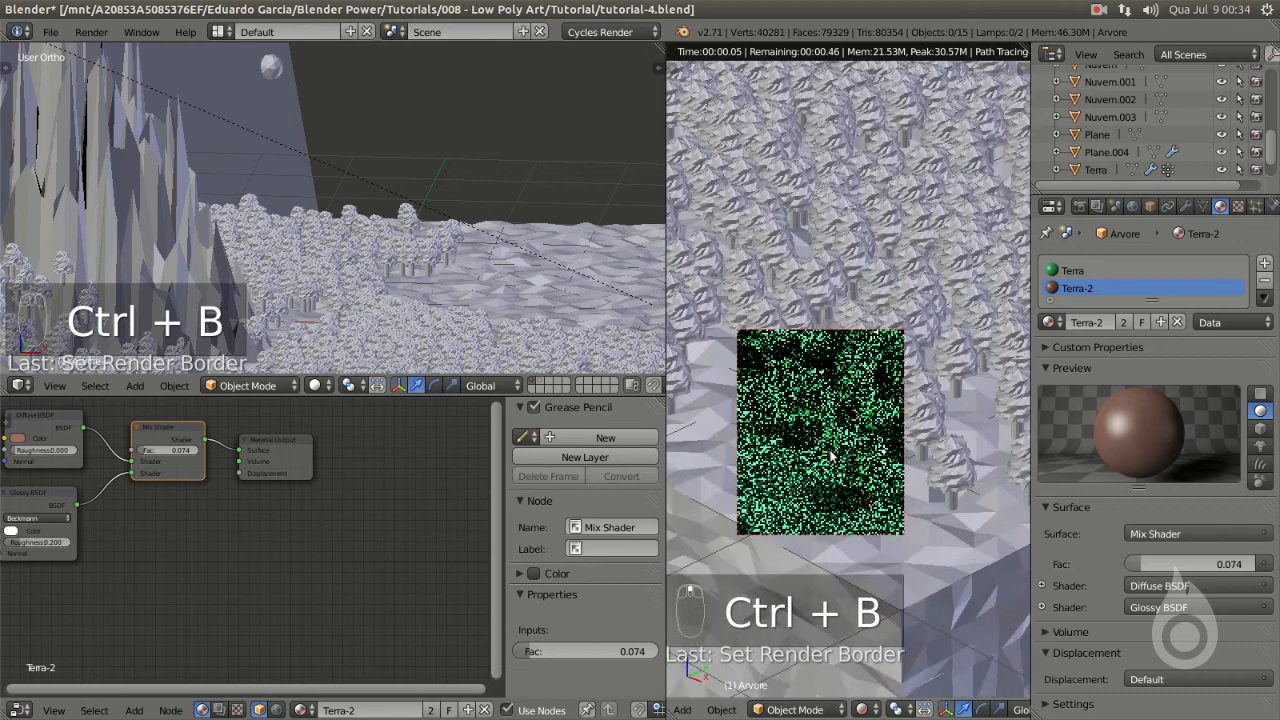
middle_click_drag(830, 452, 897, 397, "shift")
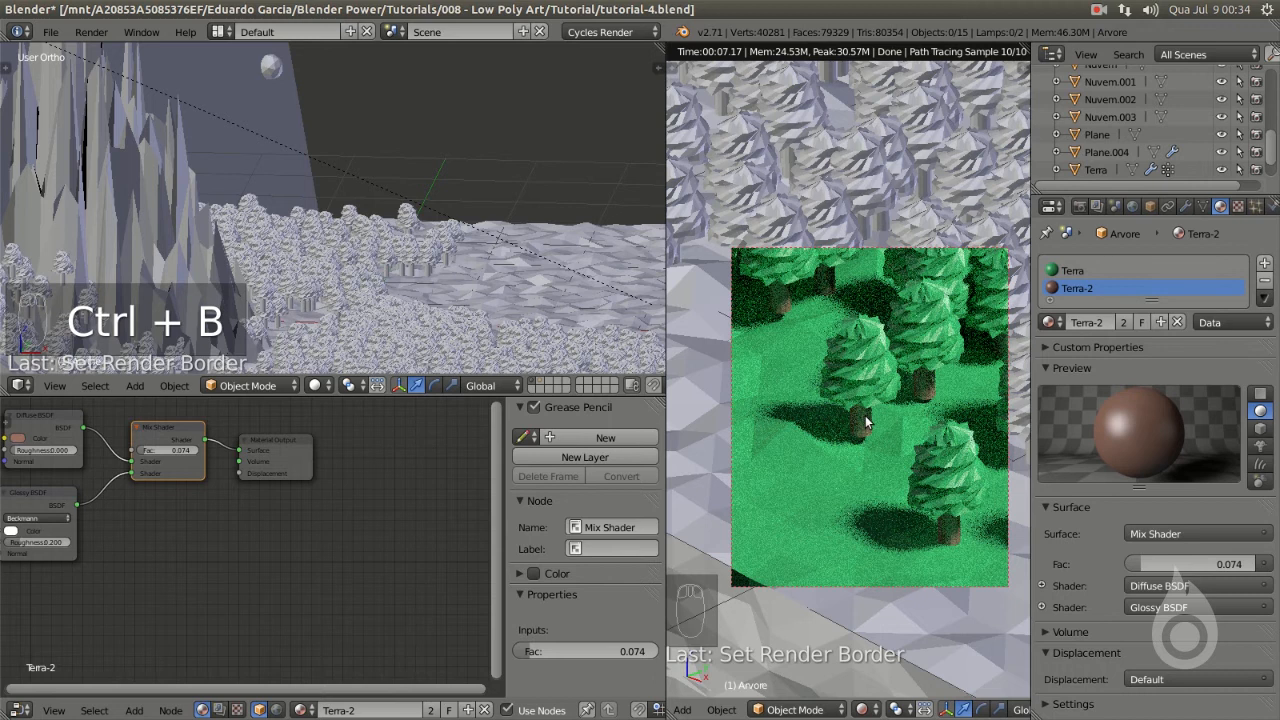
scroll(848, 455, "down", 1)
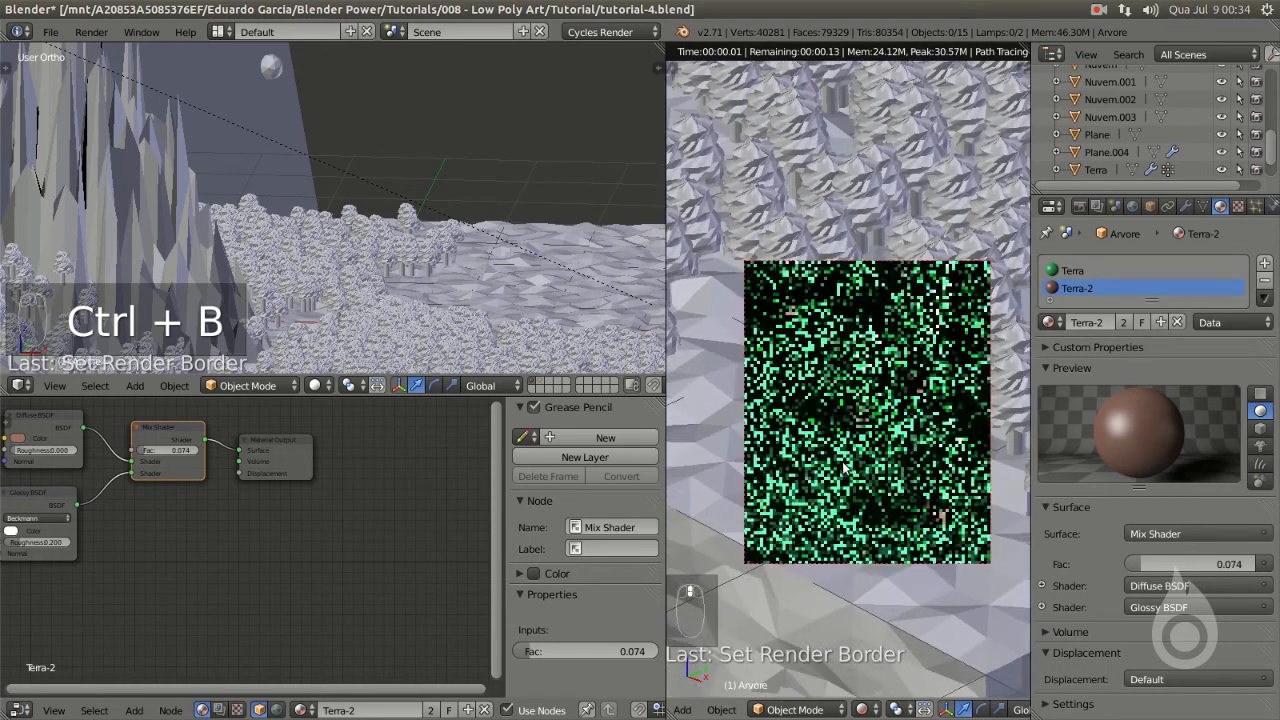
scroll(814, 489, "down", 6)
- Set the render border around the whole island scene within the camera frame
key("ctrl+b")
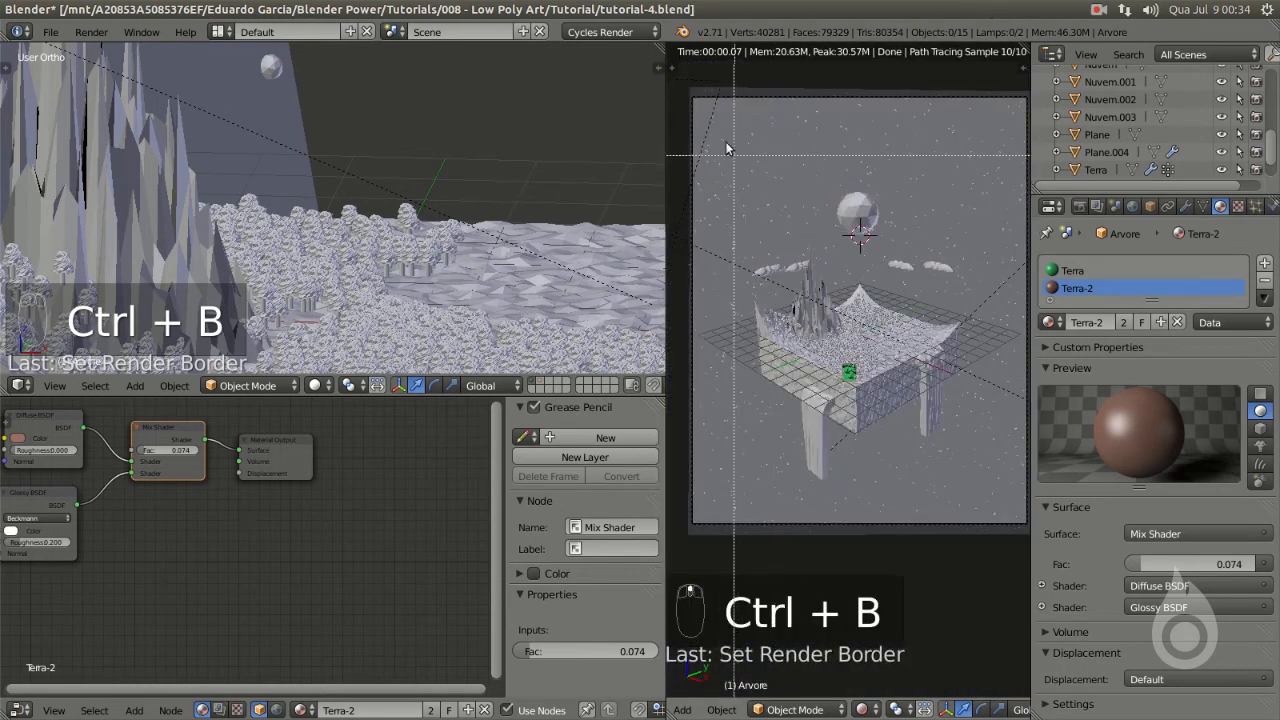
left_click_drag(708, 104, 1007, 514)
scroll(1000, 505, "up", 5)
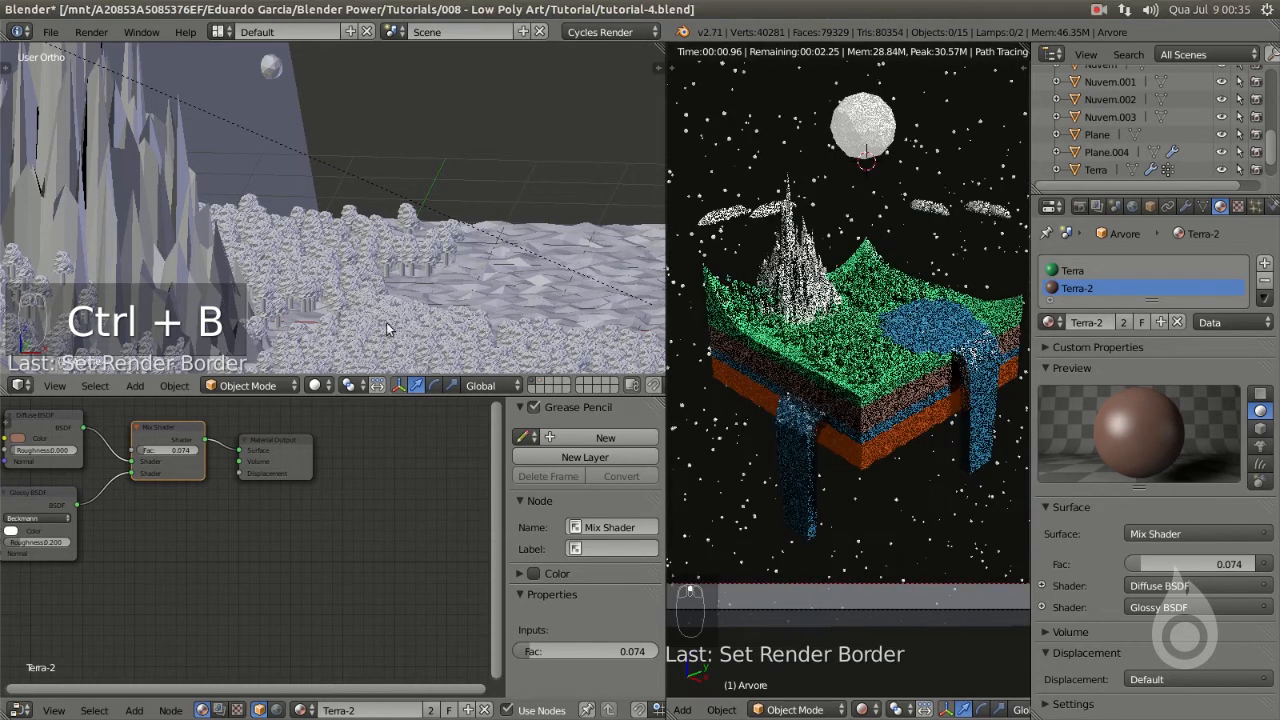
- Select the spiky mountain and assign the existing Terra material to it
scroll(378, 320, "down", 6)
scroll(361, 306, "up", 2)
middle_click_drag(361, 306, 570, 358, "shift")
right_click(370, 237)
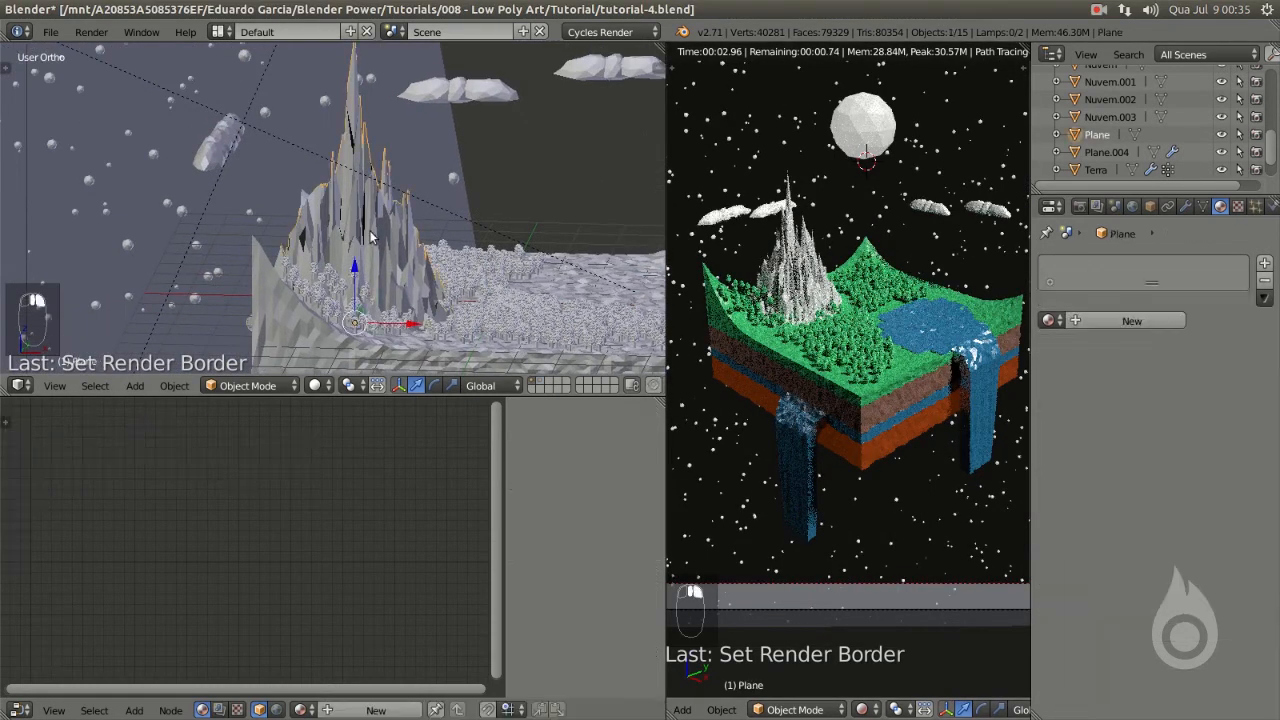
left_click(1050, 321)
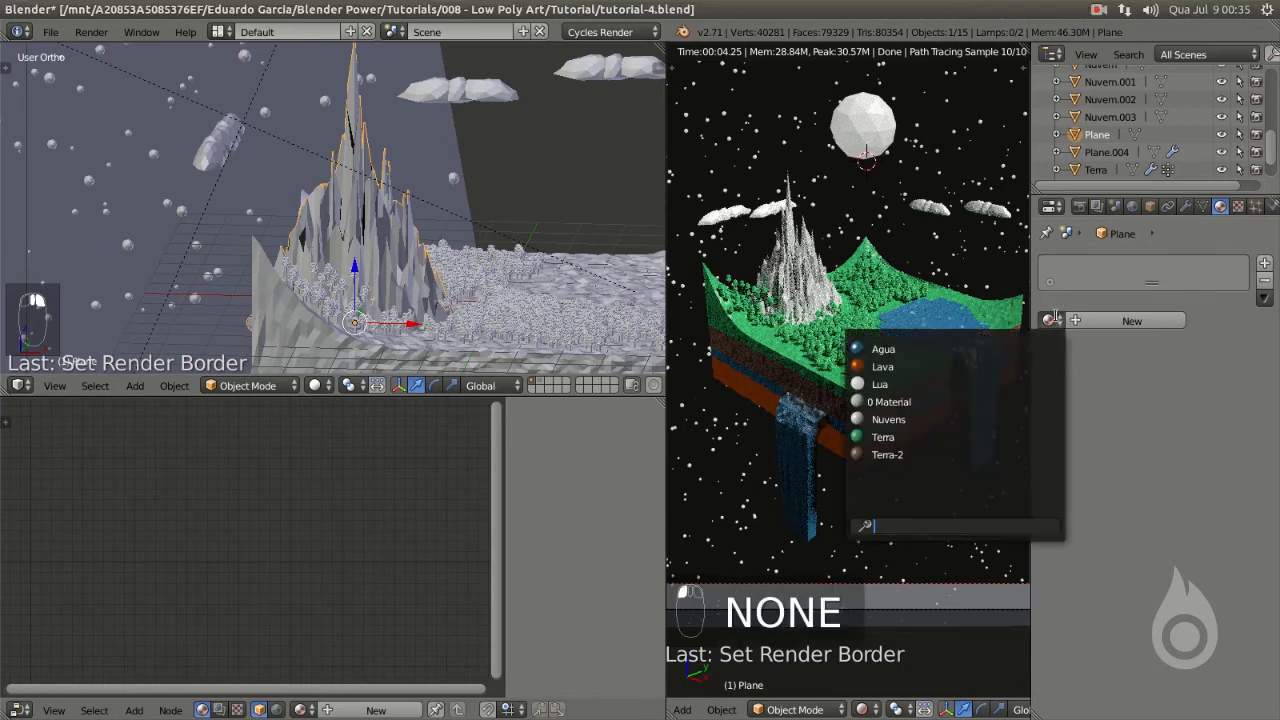
left_click(947, 436)
- Duplicate the mountain in place, unlink Terra from the copy and assign the Nuvens material to it instead
scroll(500, 285, "up", 2)
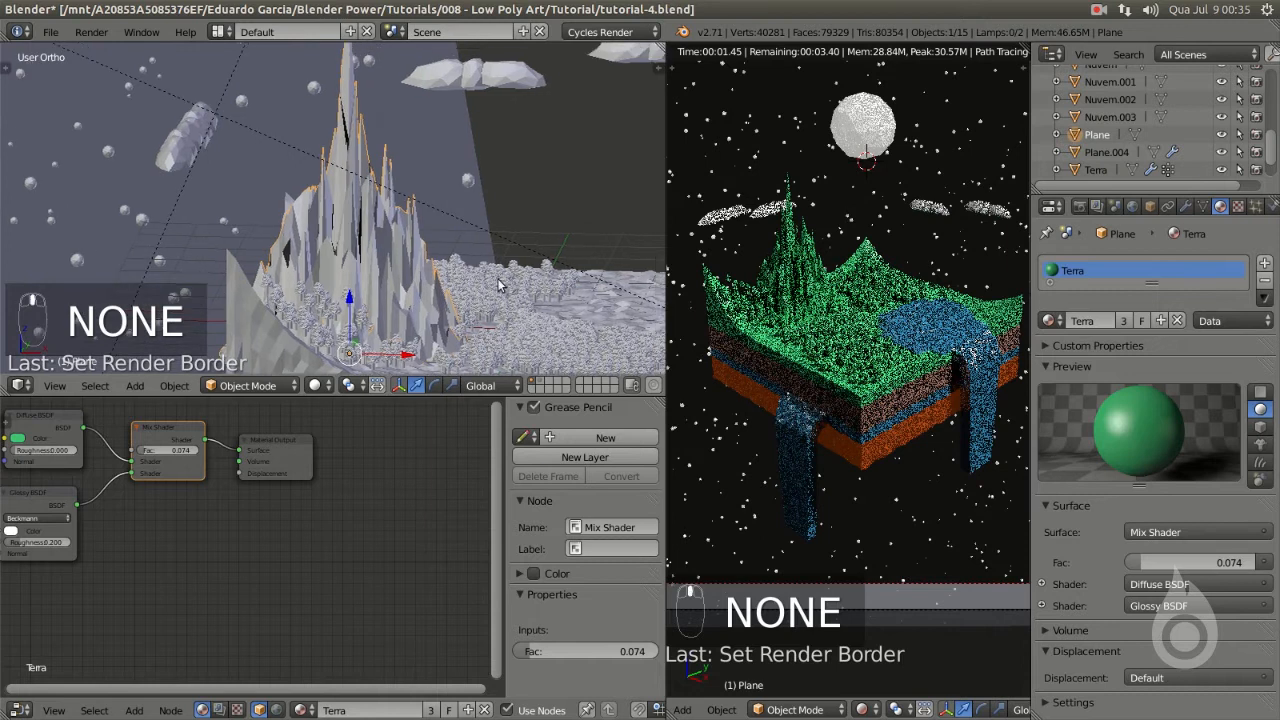
middle_click_drag(498, 279, 501, 280, "shift")
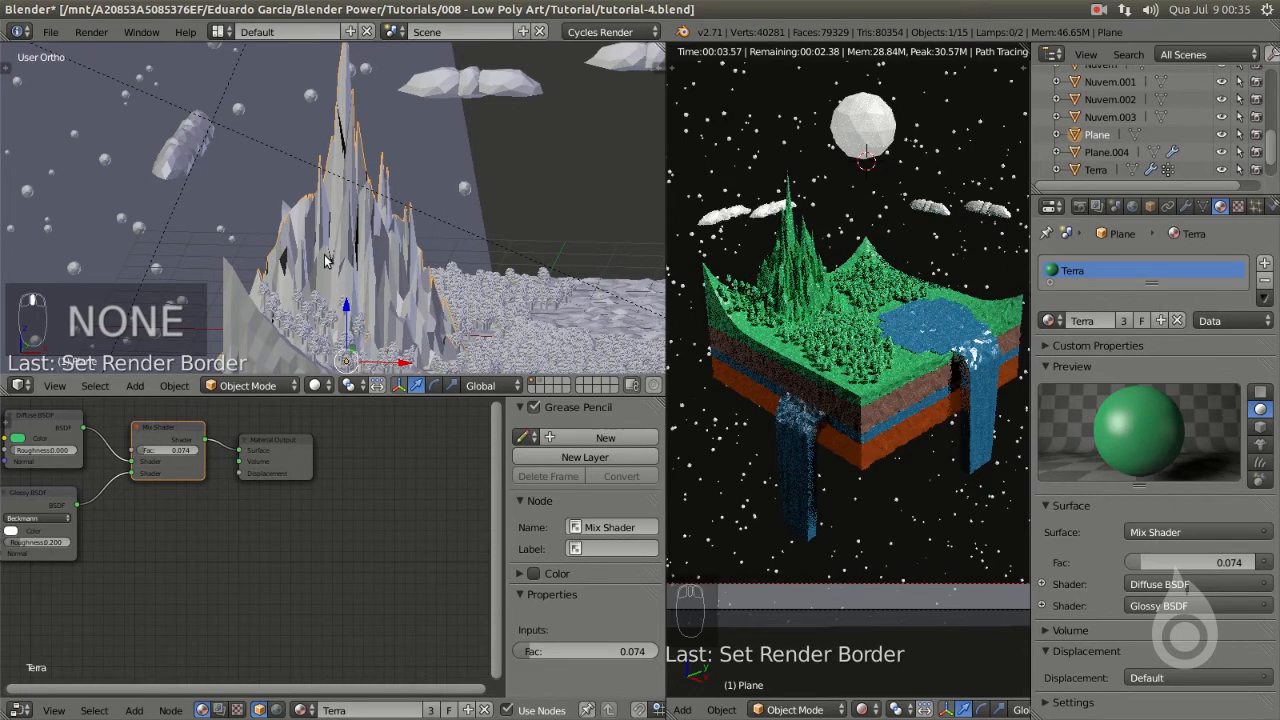
key("shift+d")
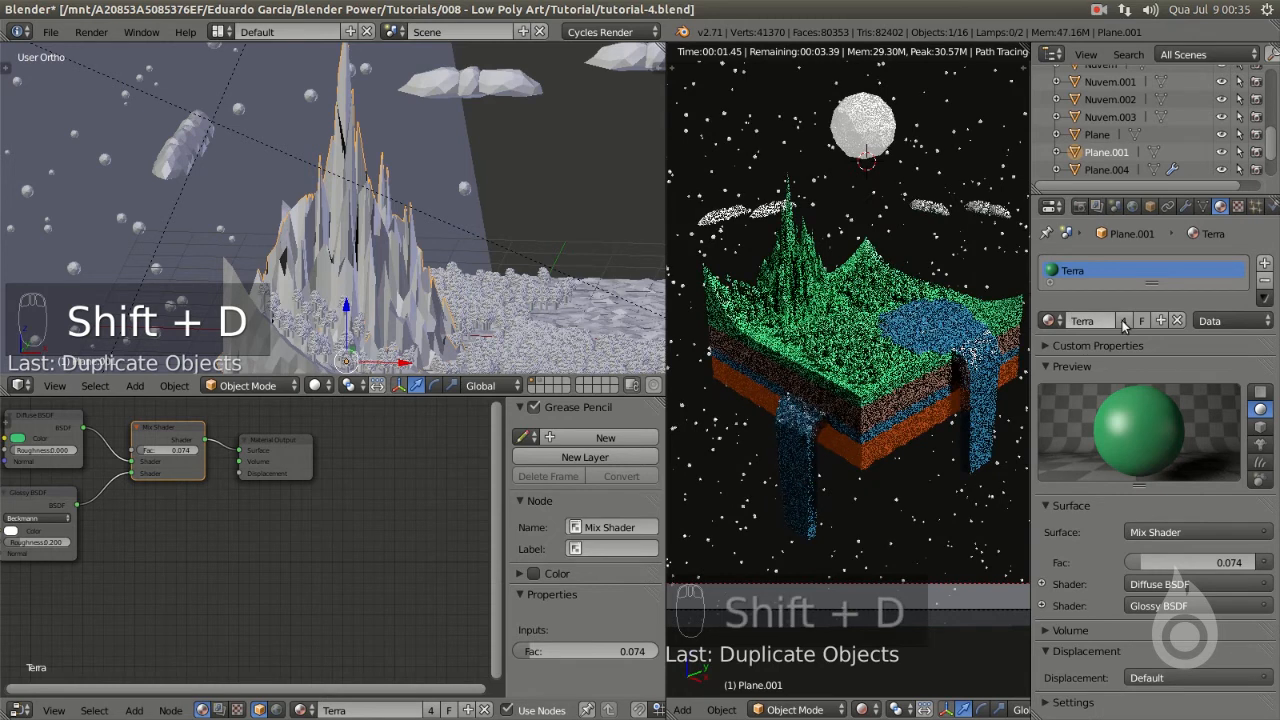
left_click(1178, 321)
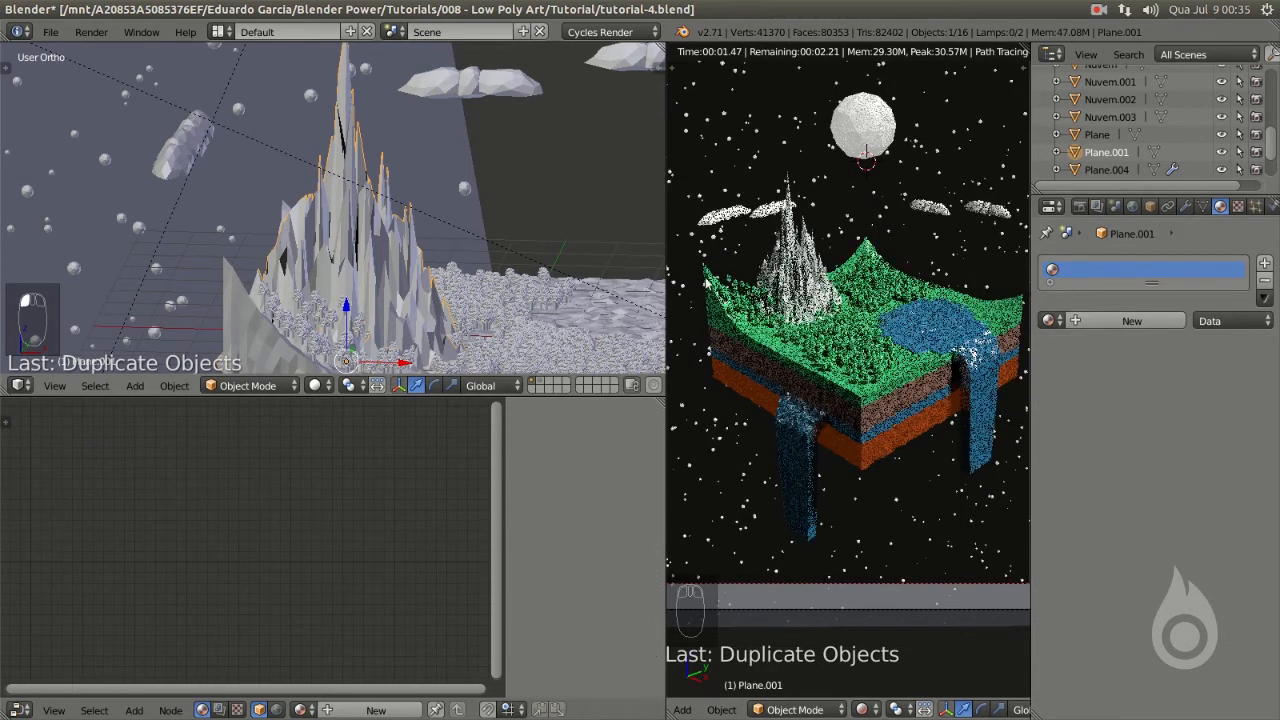
left_click(1050, 320)
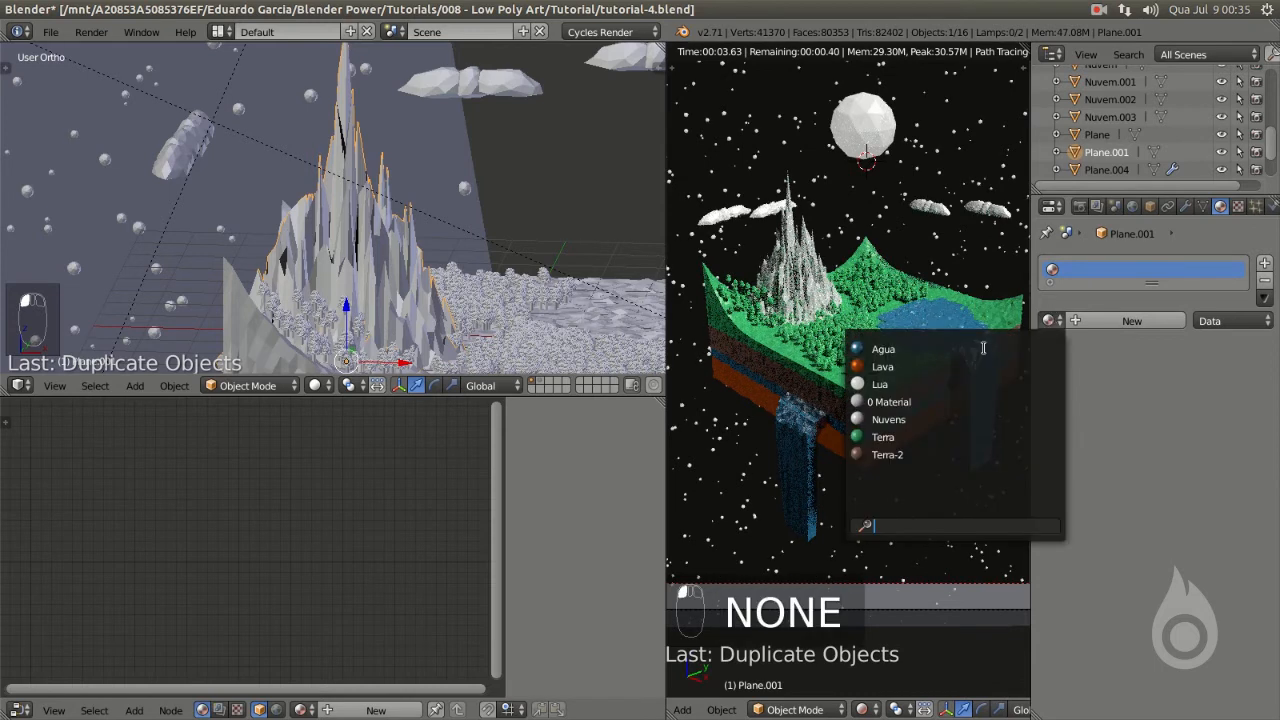
left_click(896, 424)
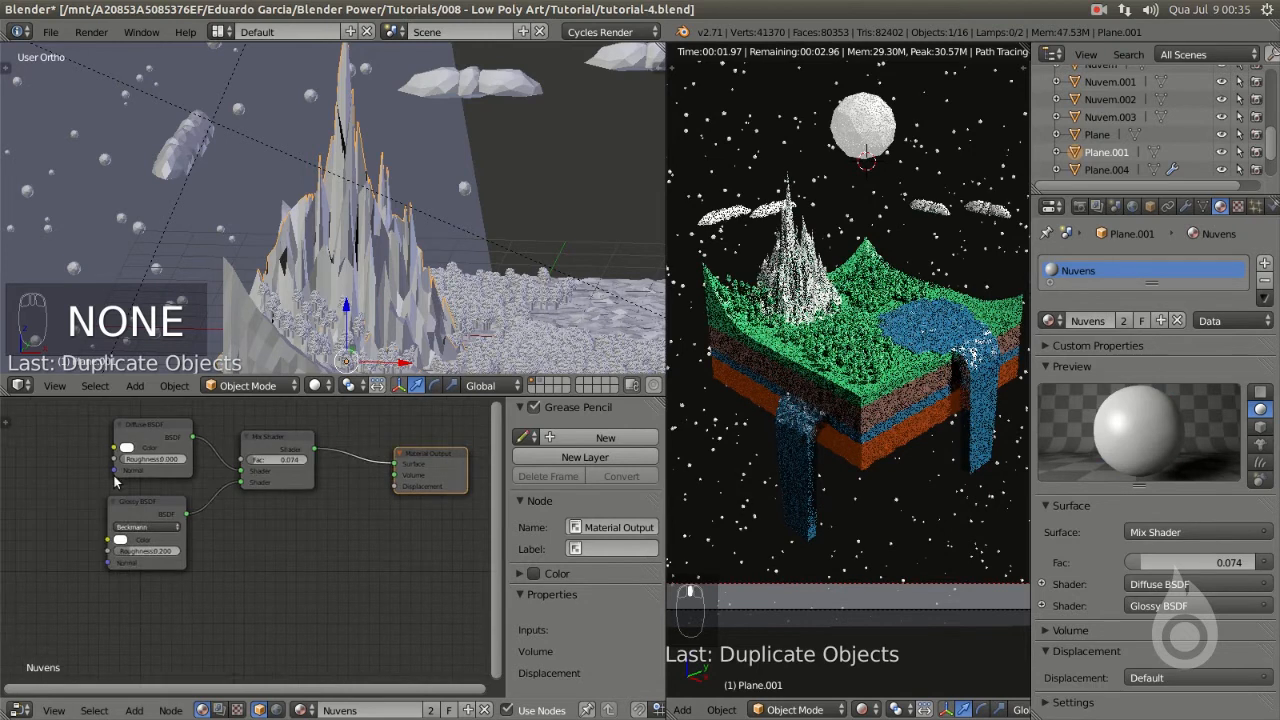
scroll(114, 482, "up", 2)
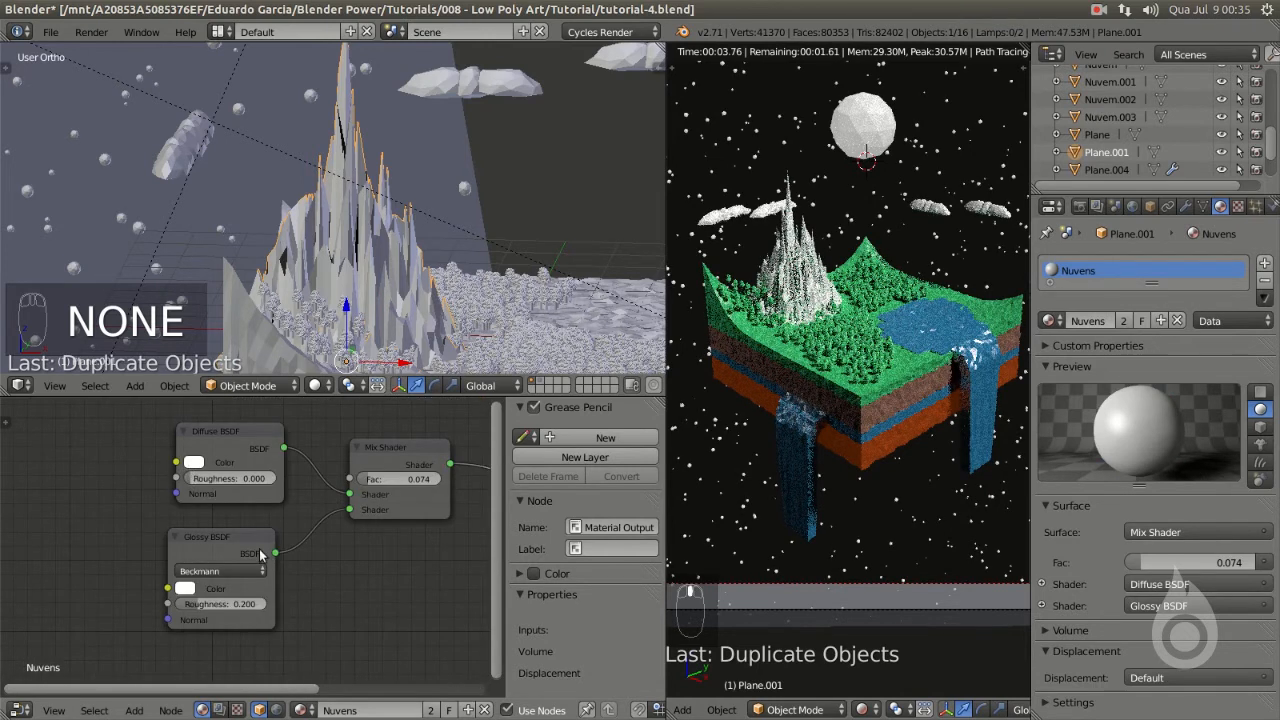
middle_click_drag(431, 490, 309, 485)
scroll(349, 461, "down", 2)
- Edit the mountain copy's mesh in wireframe display, change the selection mode and select one side of its outer border loop
middle_click_drag(418, 262, 427, 265)
key("Tab")
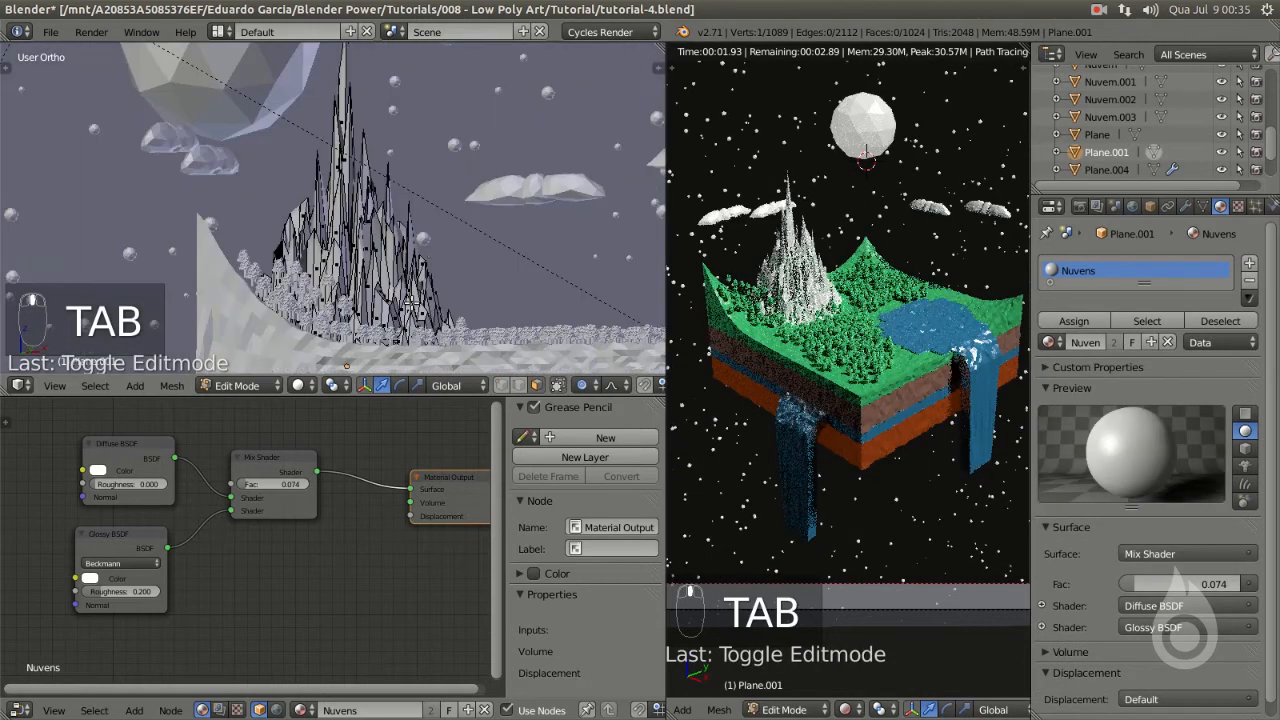
middle_click_drag(427, 249, 459, 252)
key("z")
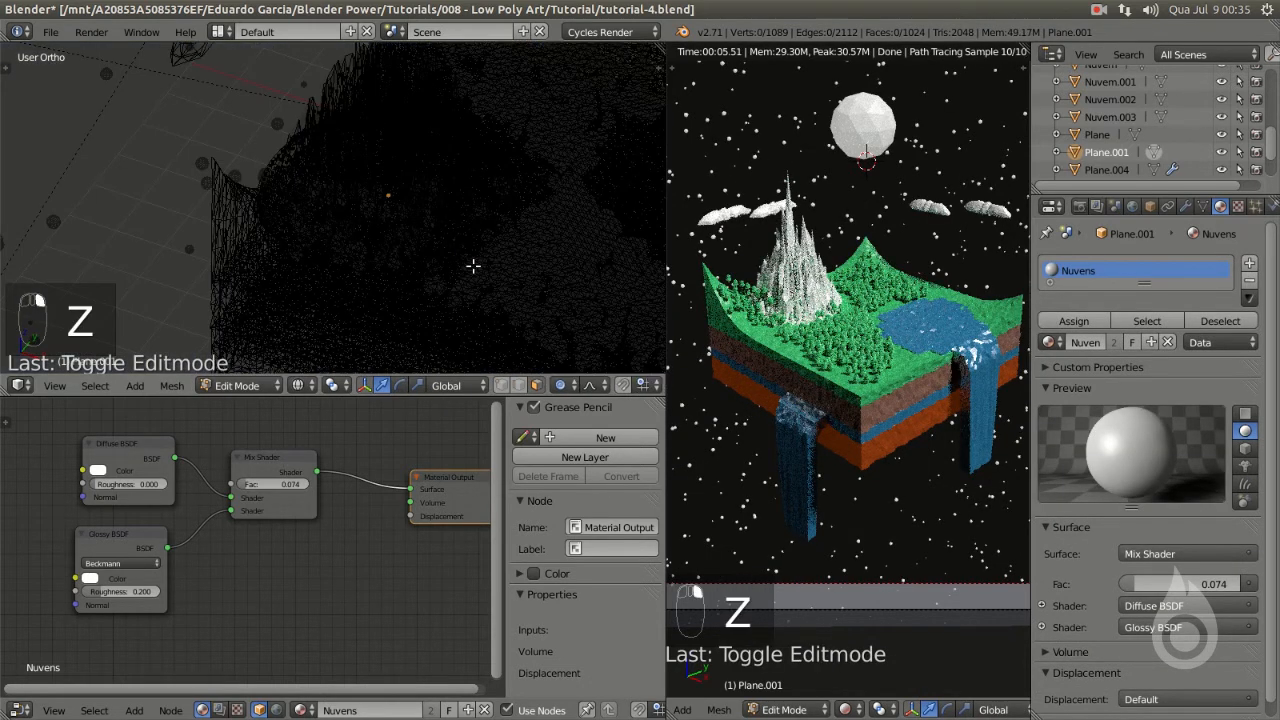
key("ctrl+Tab")
left_click(427, 233)
right_click(476, 257, "alt")
- Try to move the selected border section along the X axis with proportional editing
key("z")
key("z")
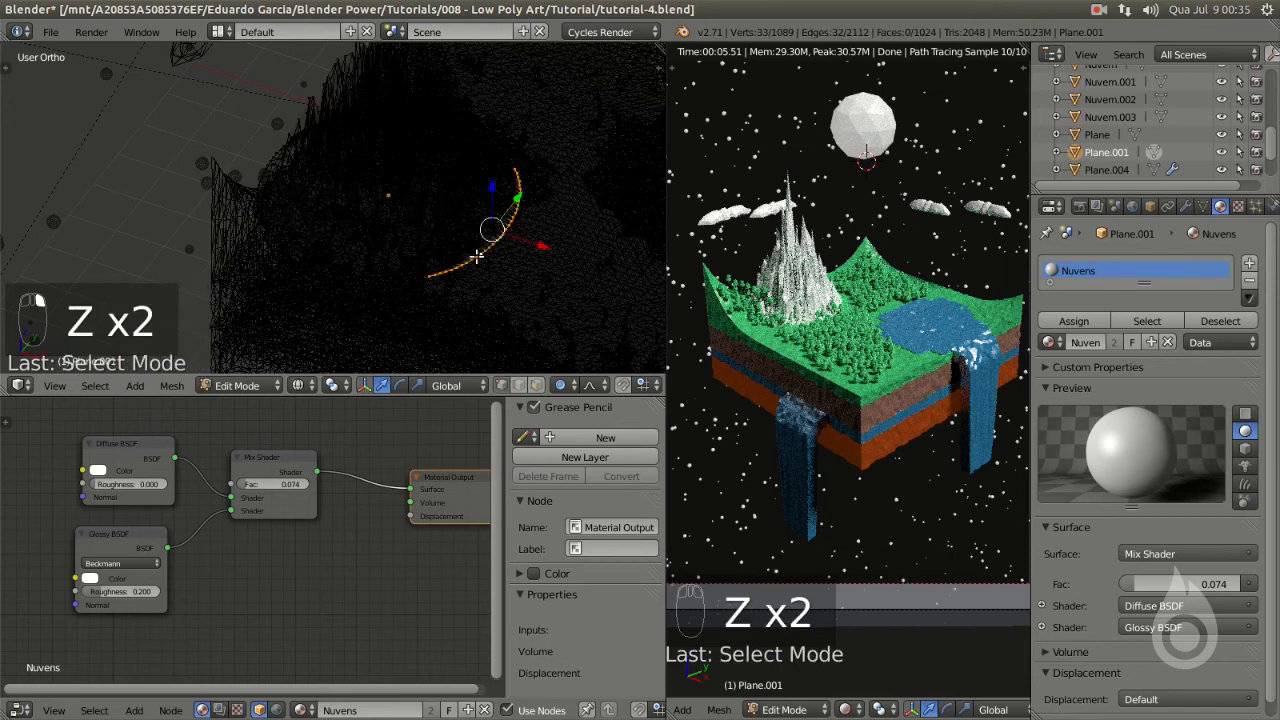
key("z")
middle_click_drag(484, 255, 507, 232)
left_click_drag(538, 229, 527, 229)
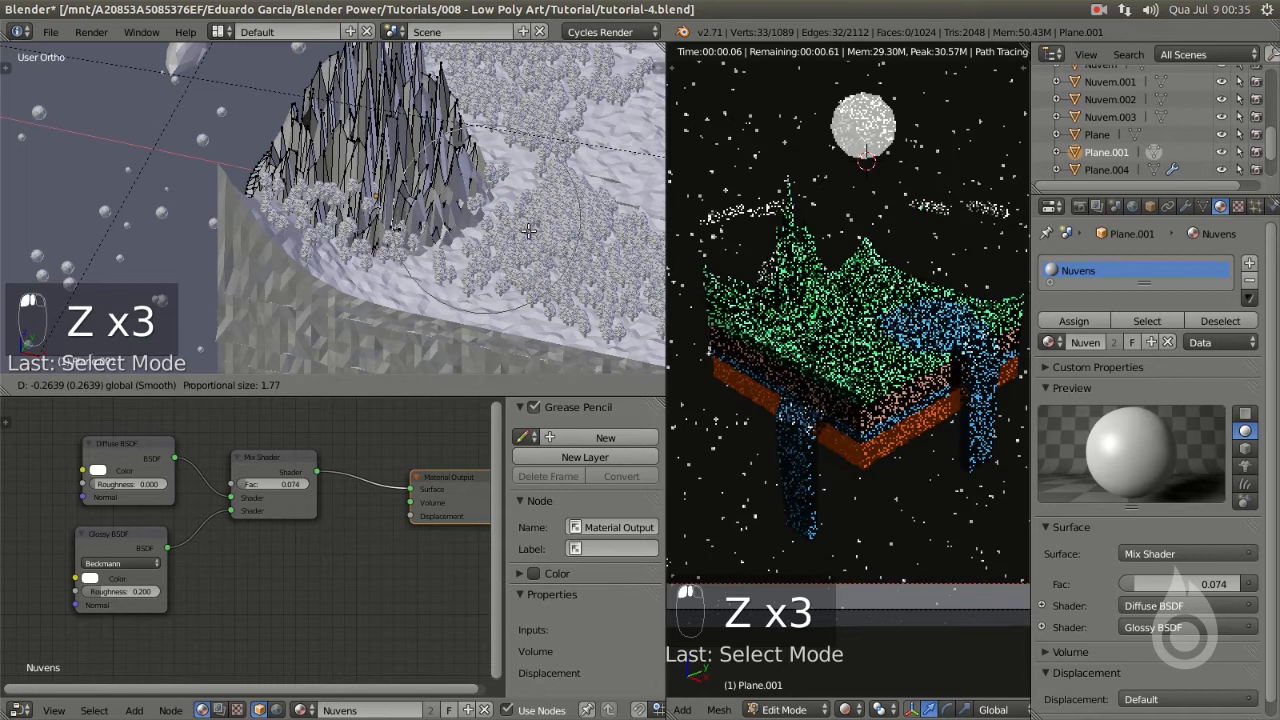
left_click(527, 229)
key("z")
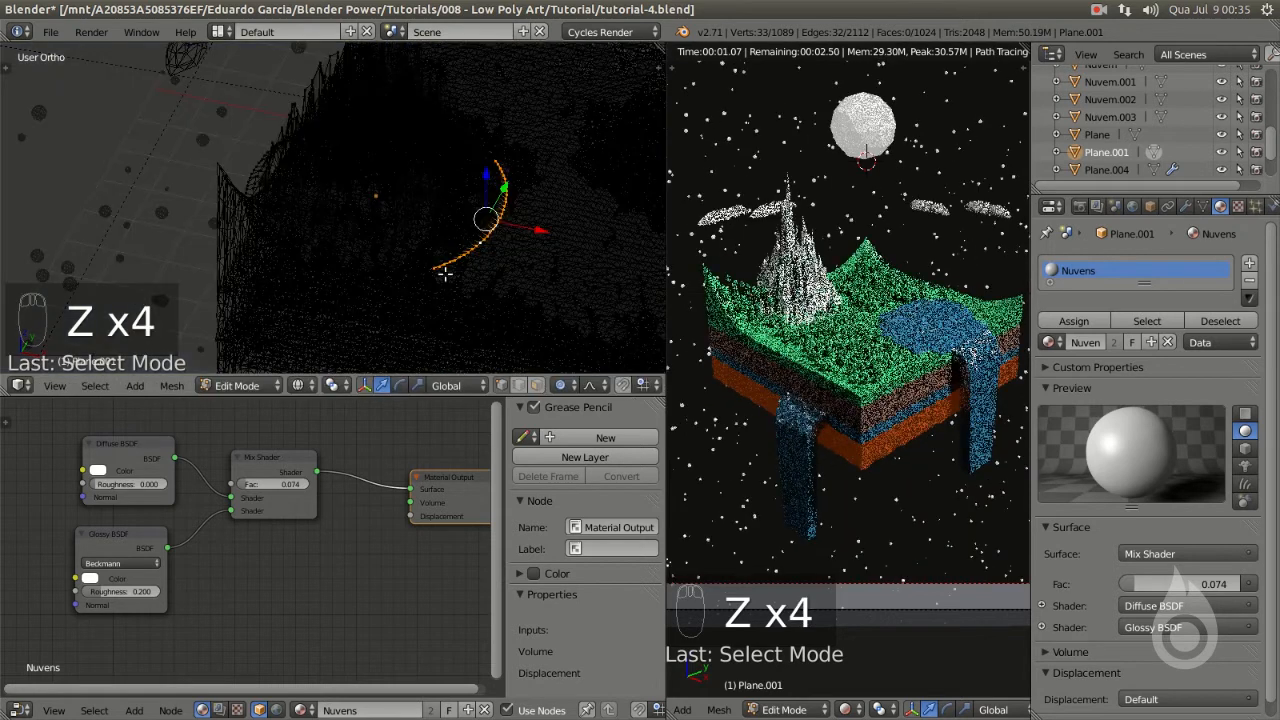
key("ctrl+z")
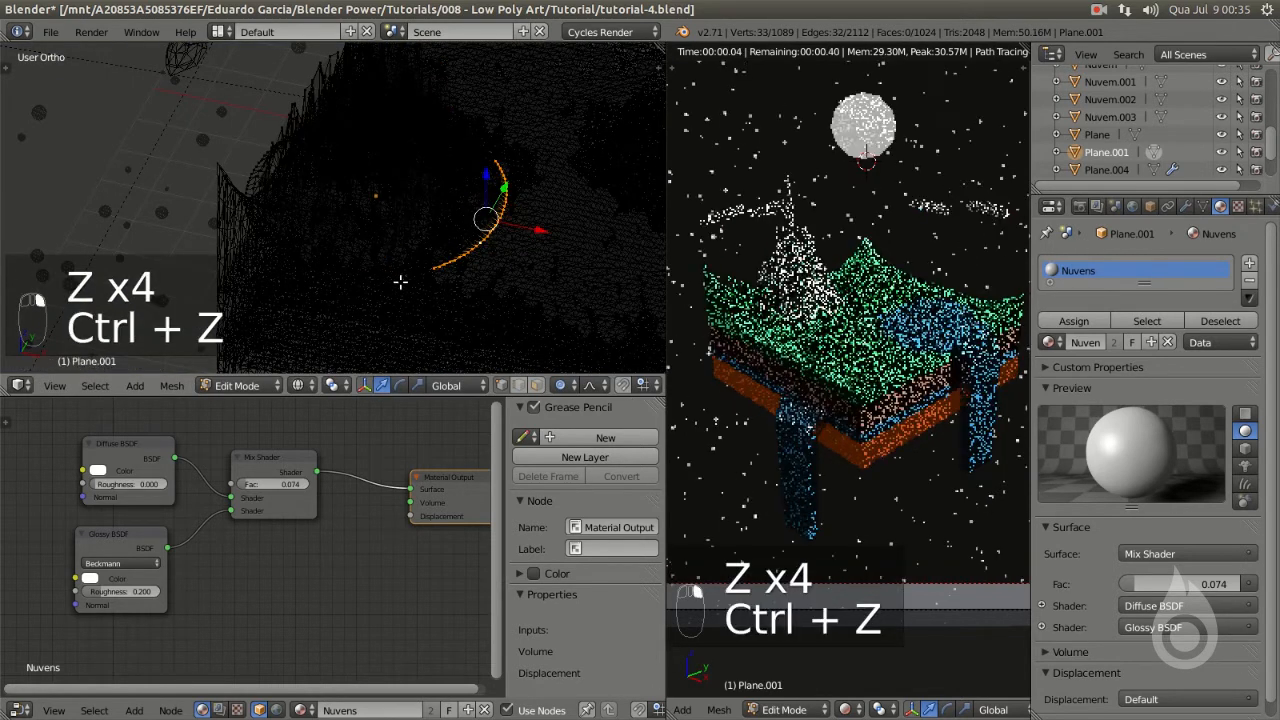
- Extend the selection to the mountain copy's complete outer border loop and return to solid display
key("ctrl+z")
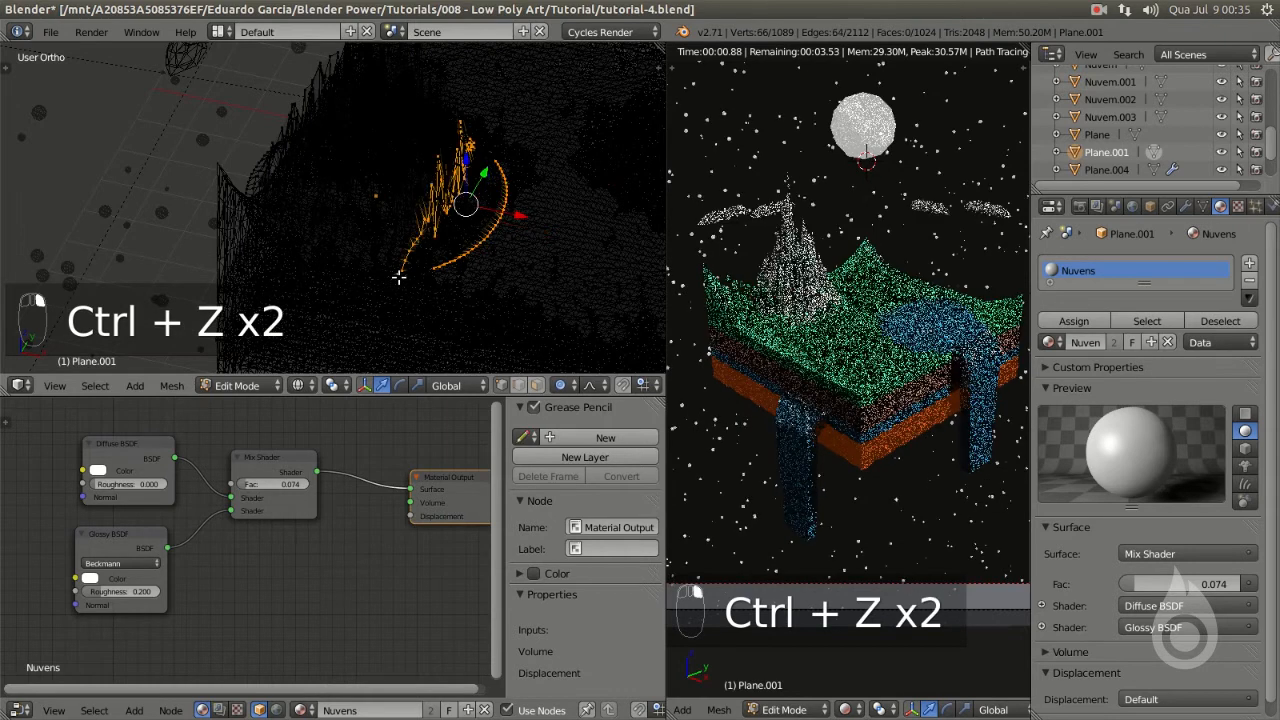
key("ctrl+z")
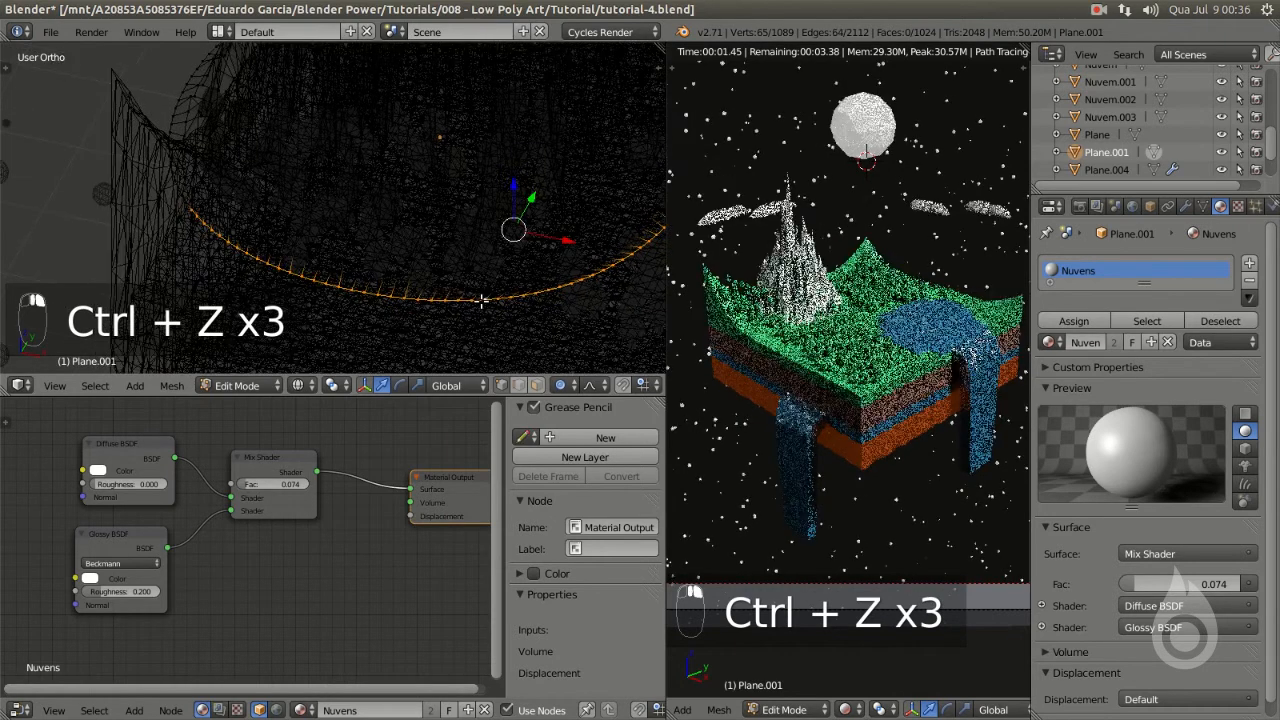
middle_click_drag(206, 241, 195, 239)
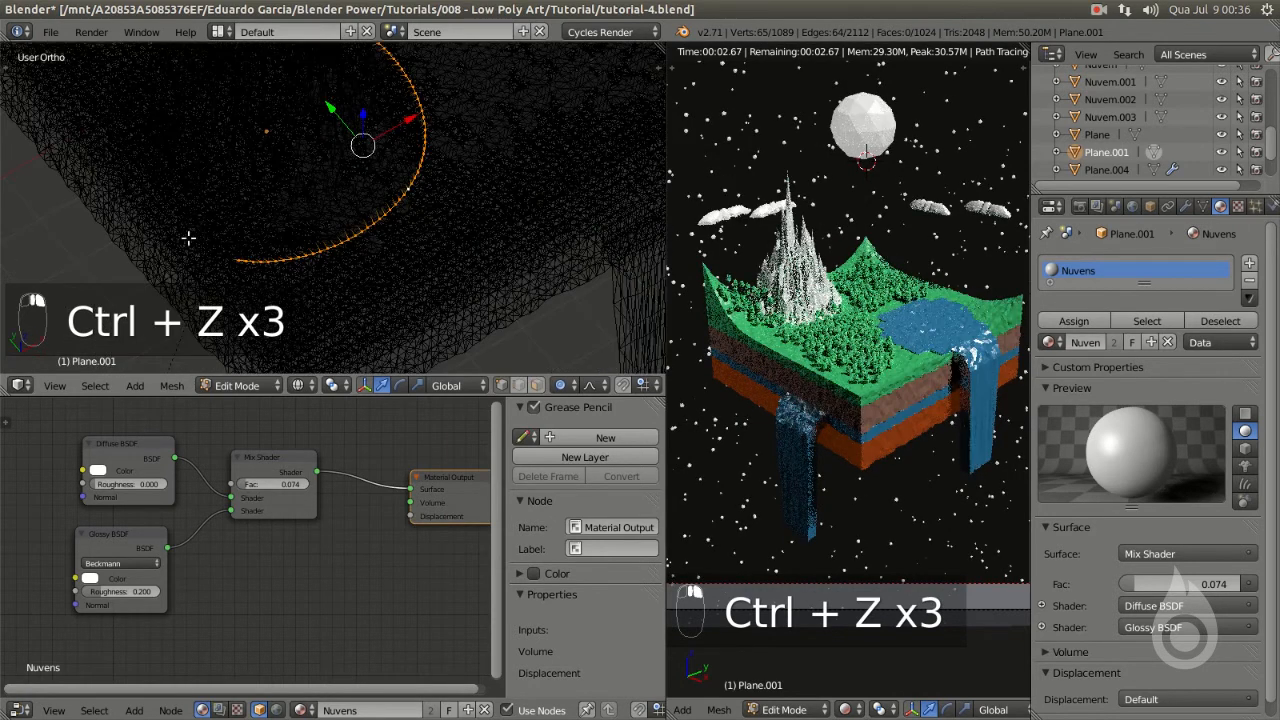
key("ctrl+z")
mouse_move(194, 259)
middle_mouse_down()
mouse_move(247, 241)
mouse_move(420, 300)
mouse_move(404, 211)
middle_mouse_up()
key("z")
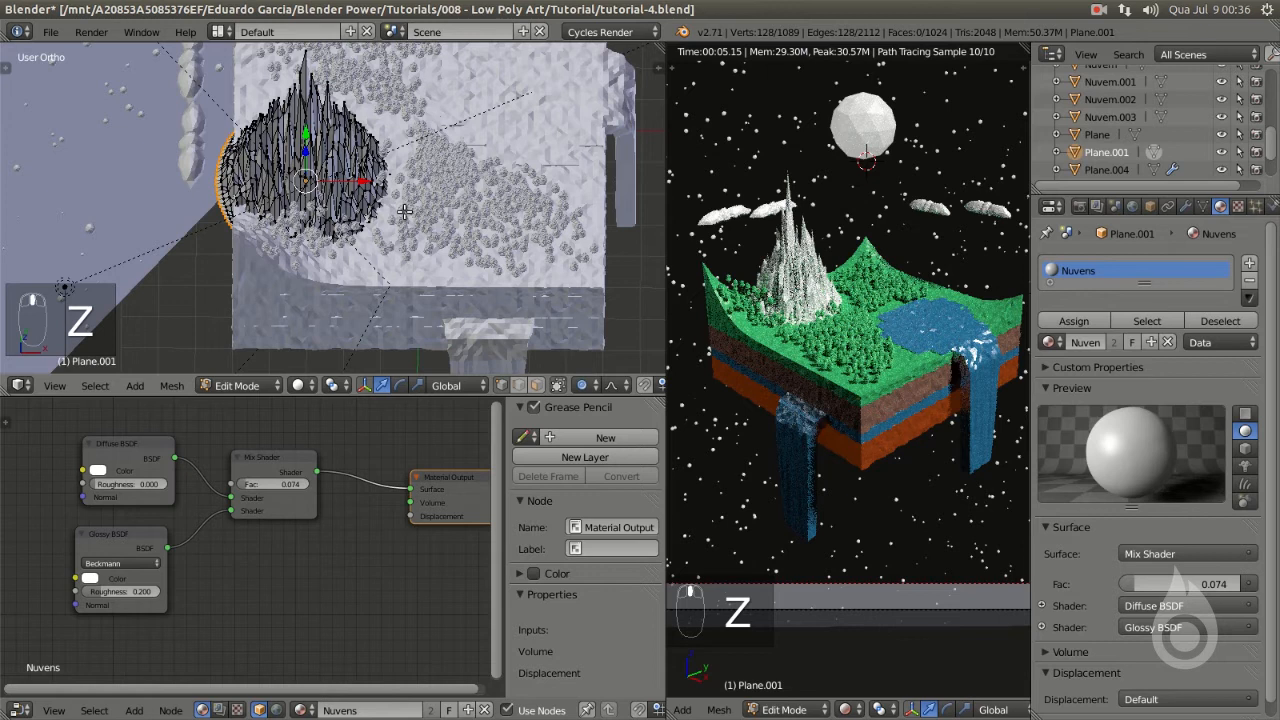
- Scale the border inward to about 0.67 with smooth proportional editing at size 2.36, then raise the mountain copy slightly along Z
scroll(404, 211, "up", 1)
middle_click_drag(529, 210, 509, 256, "shift")
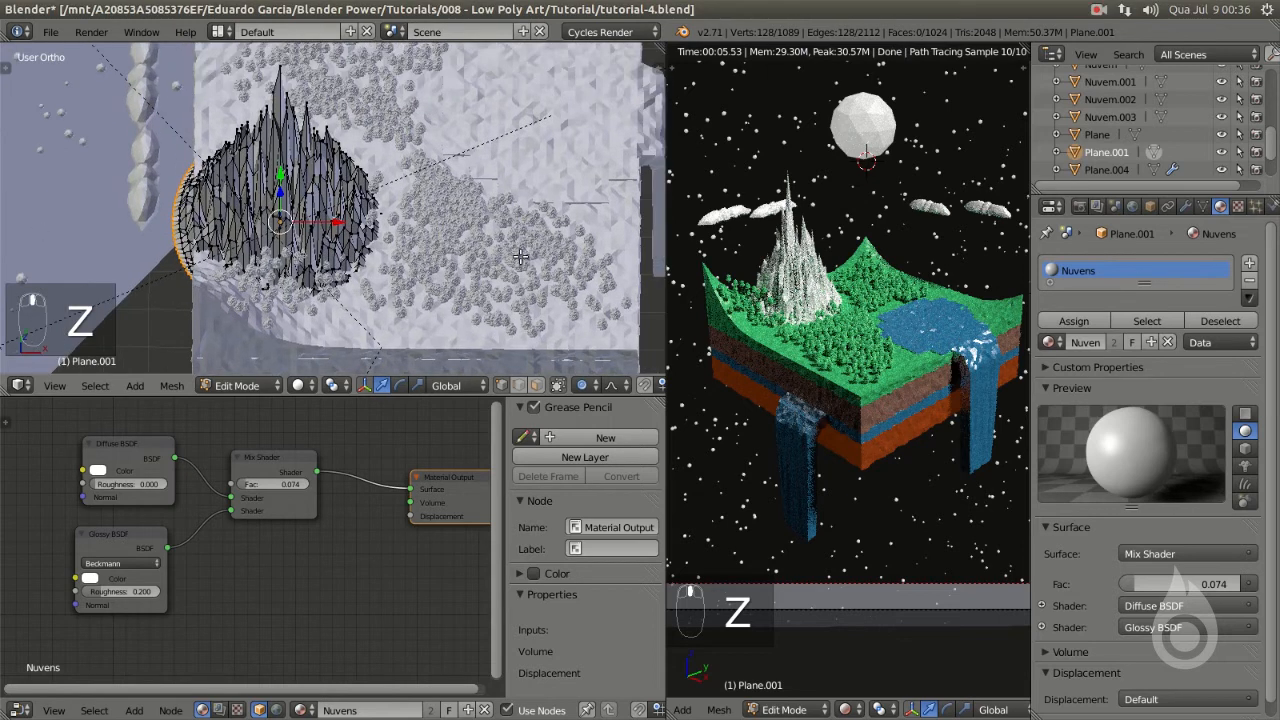
key("s")
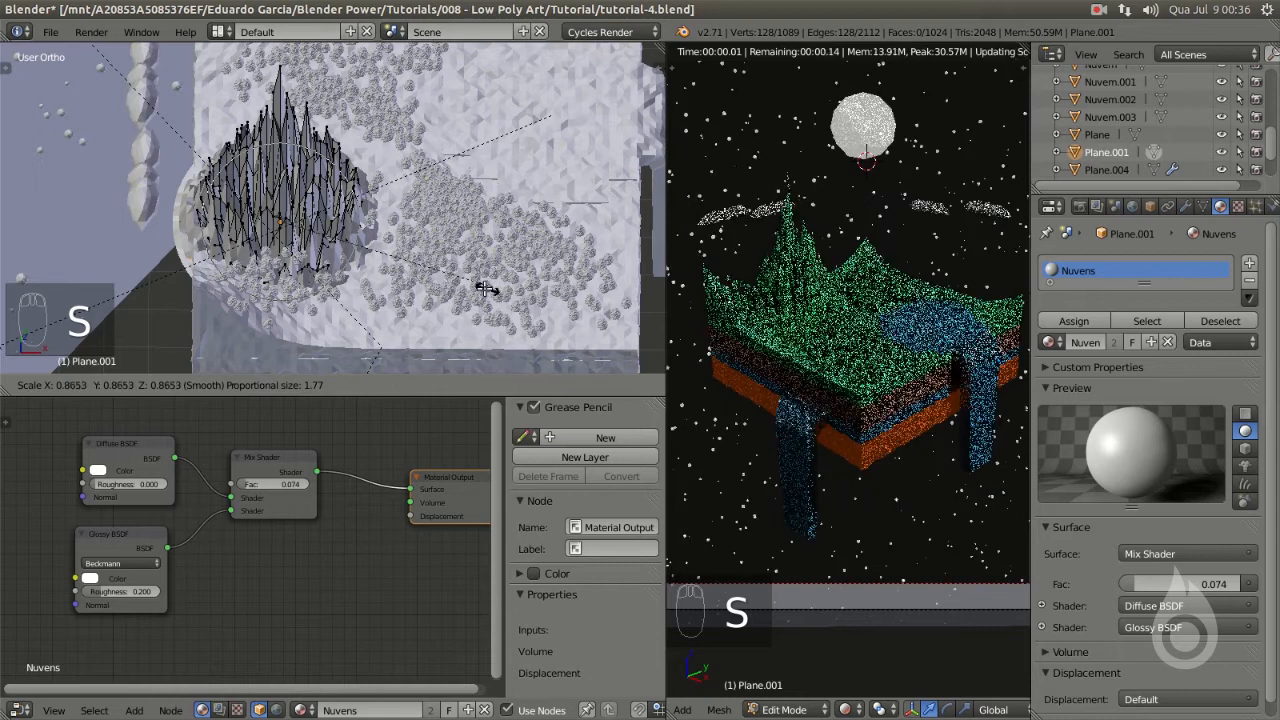
scroll(445, 270, "down", 4)
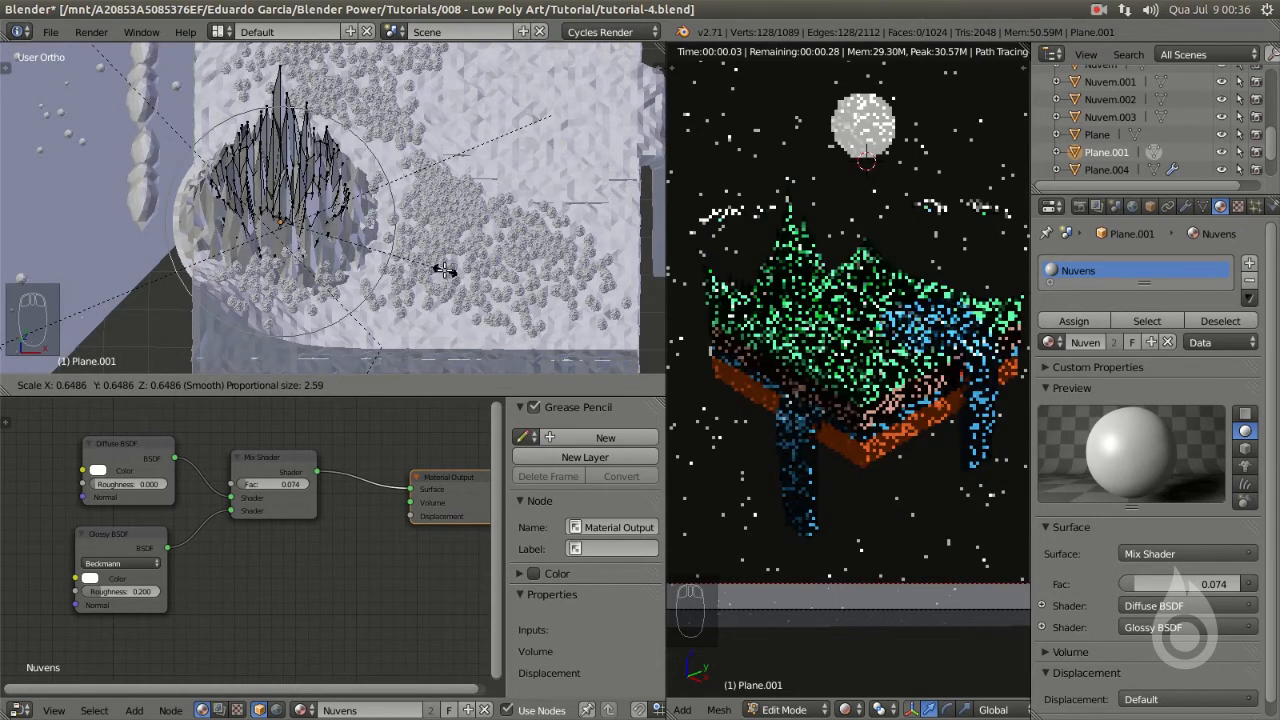
scroll(452, 268, "up", 1)
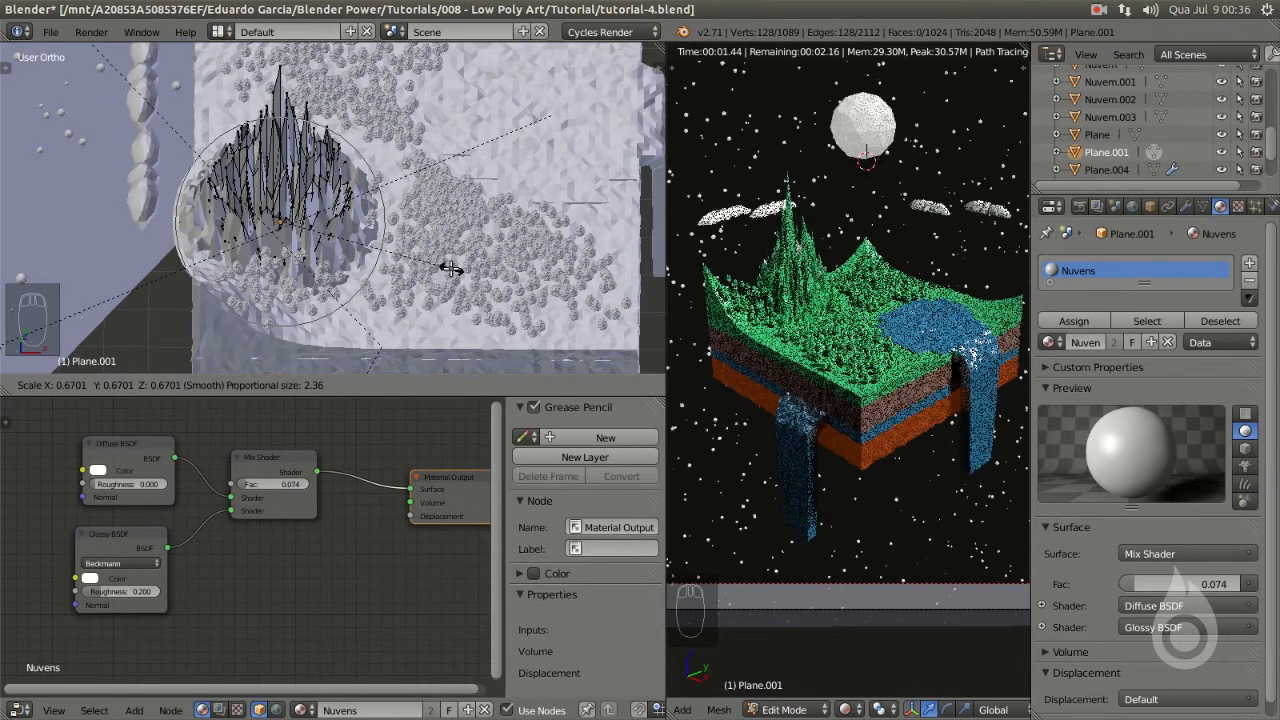
left_click(451, 268)
key("Tab")
left_click_drag(281, 190, 283, 180)
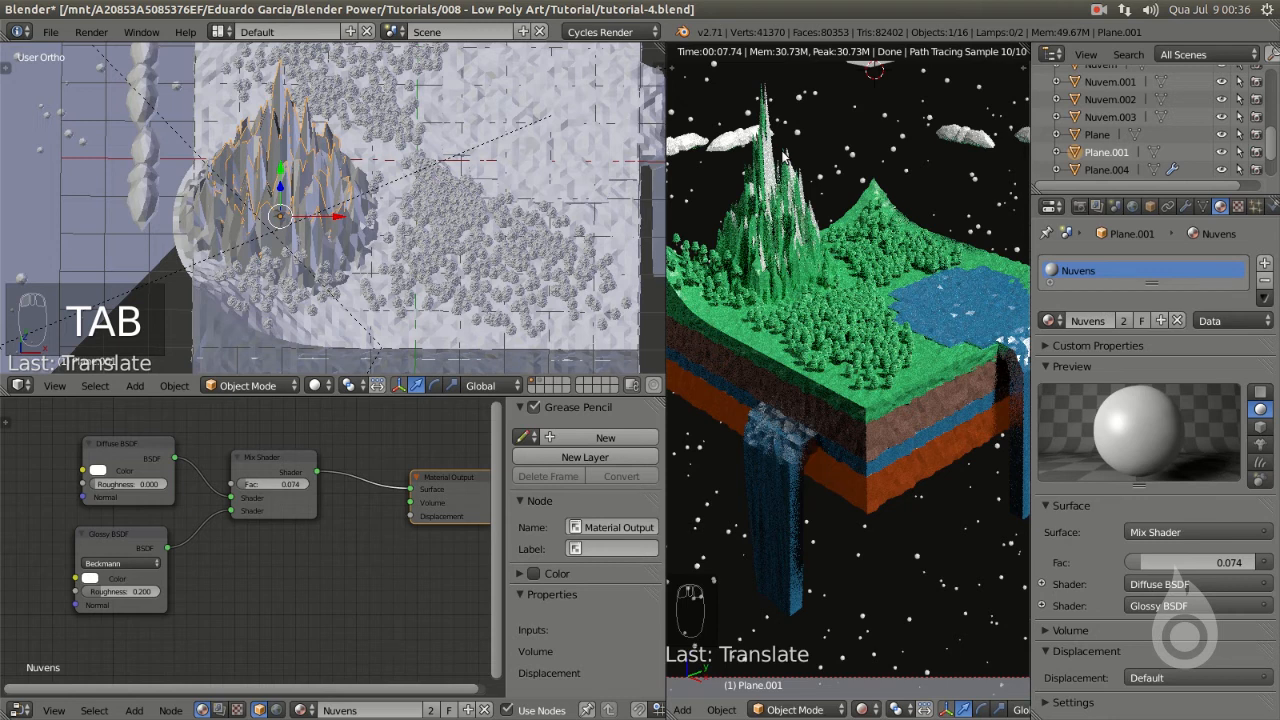
- Duplicate the size 10 area lamp near the mountain side of the island and place the copy below the island's front edge
scroll(865, 202, "down", 2)
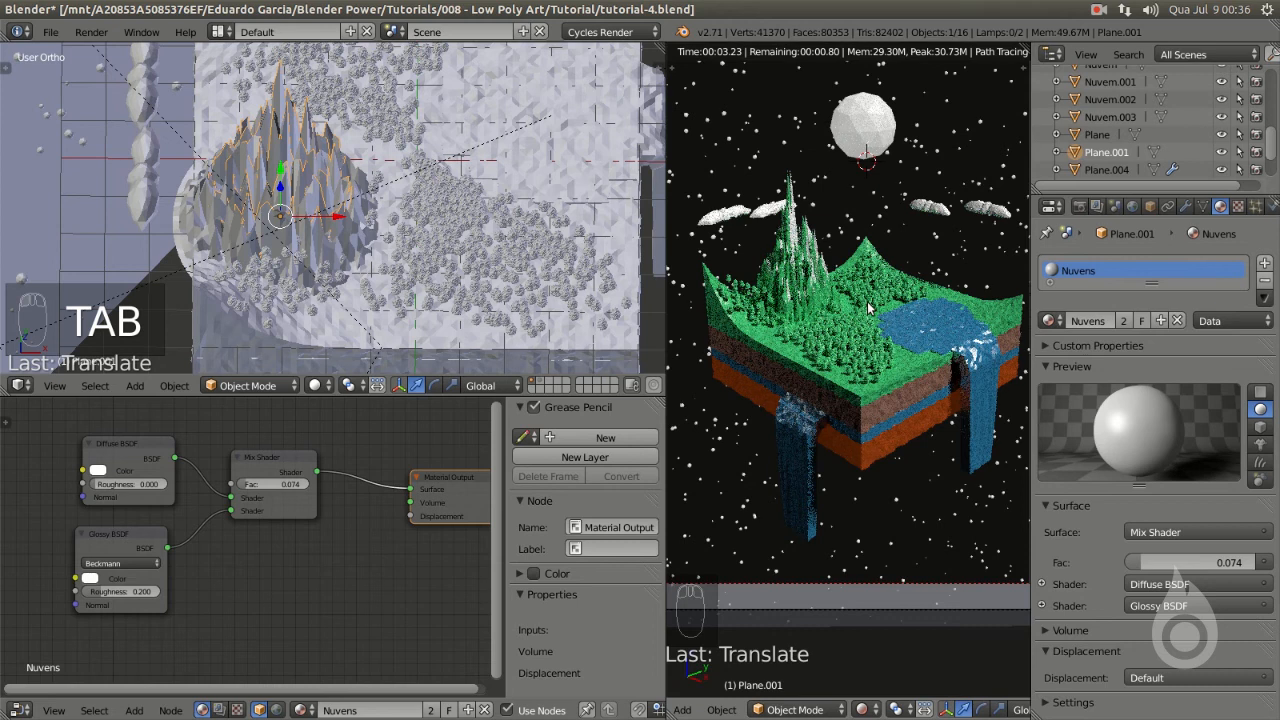
key("KP_0")
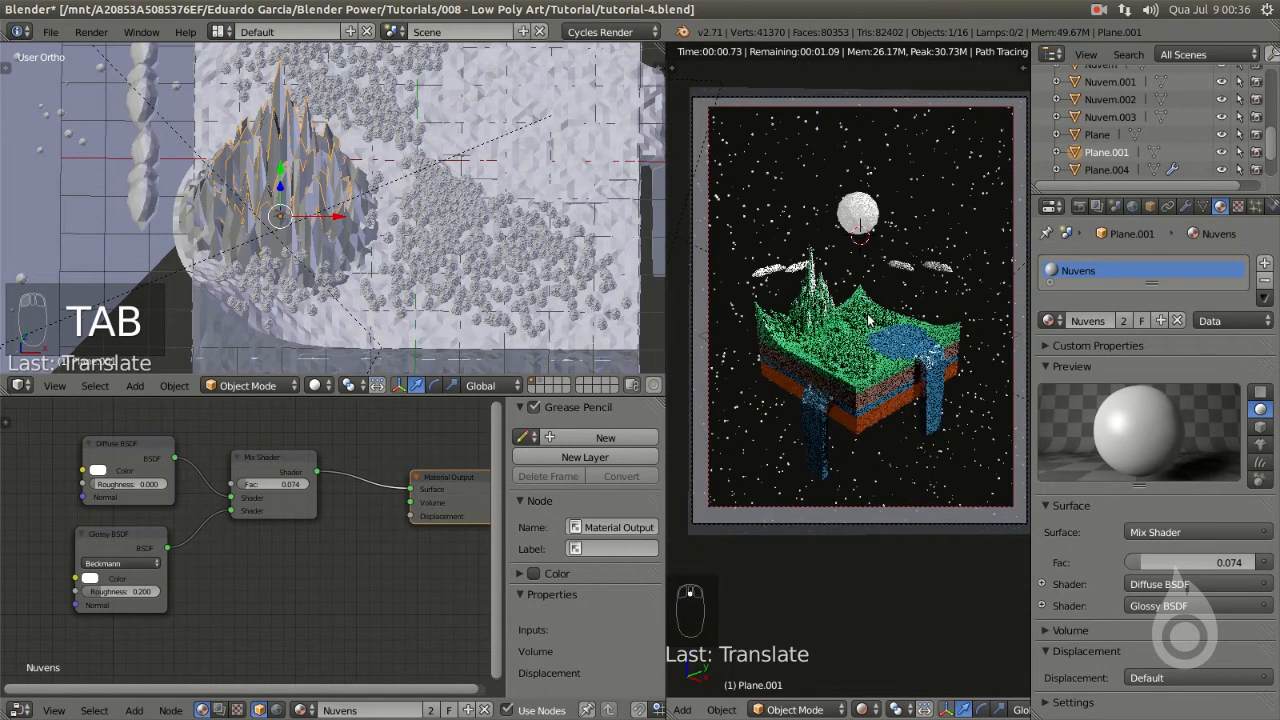
scroll(870, 322, "up", 3)
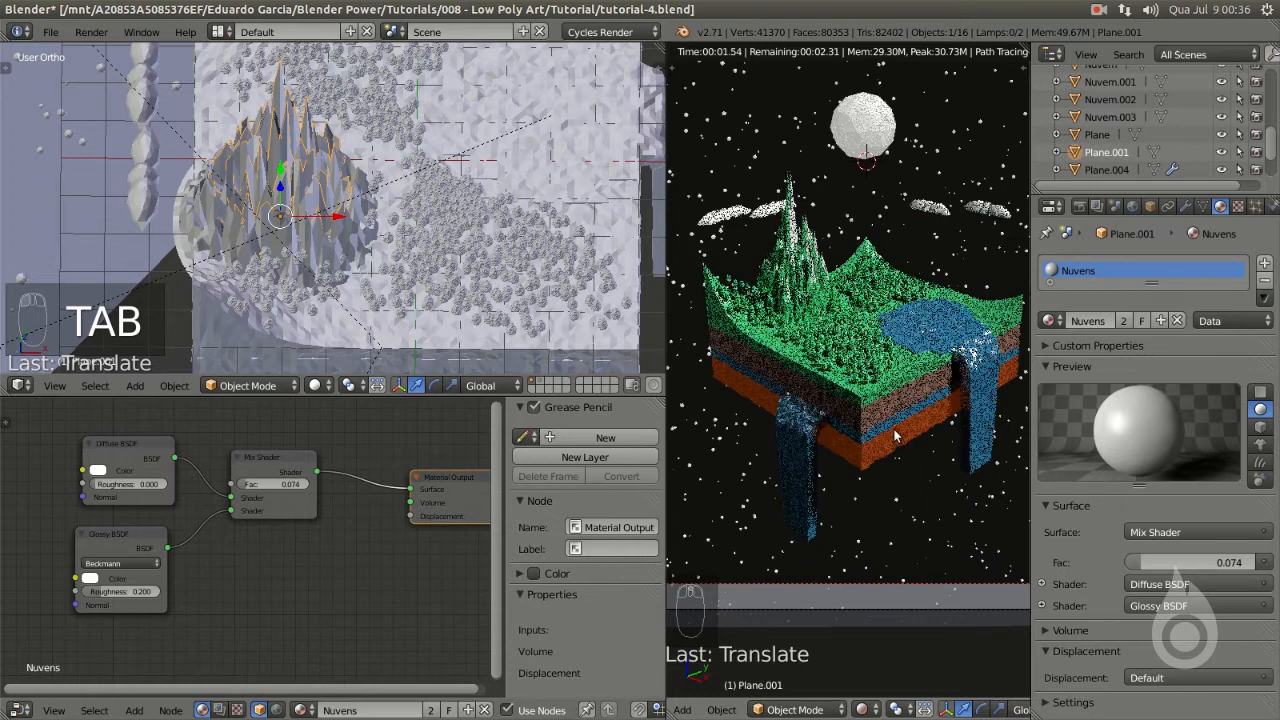
middle_click_drag(894, 428, 904, 371, "shift")
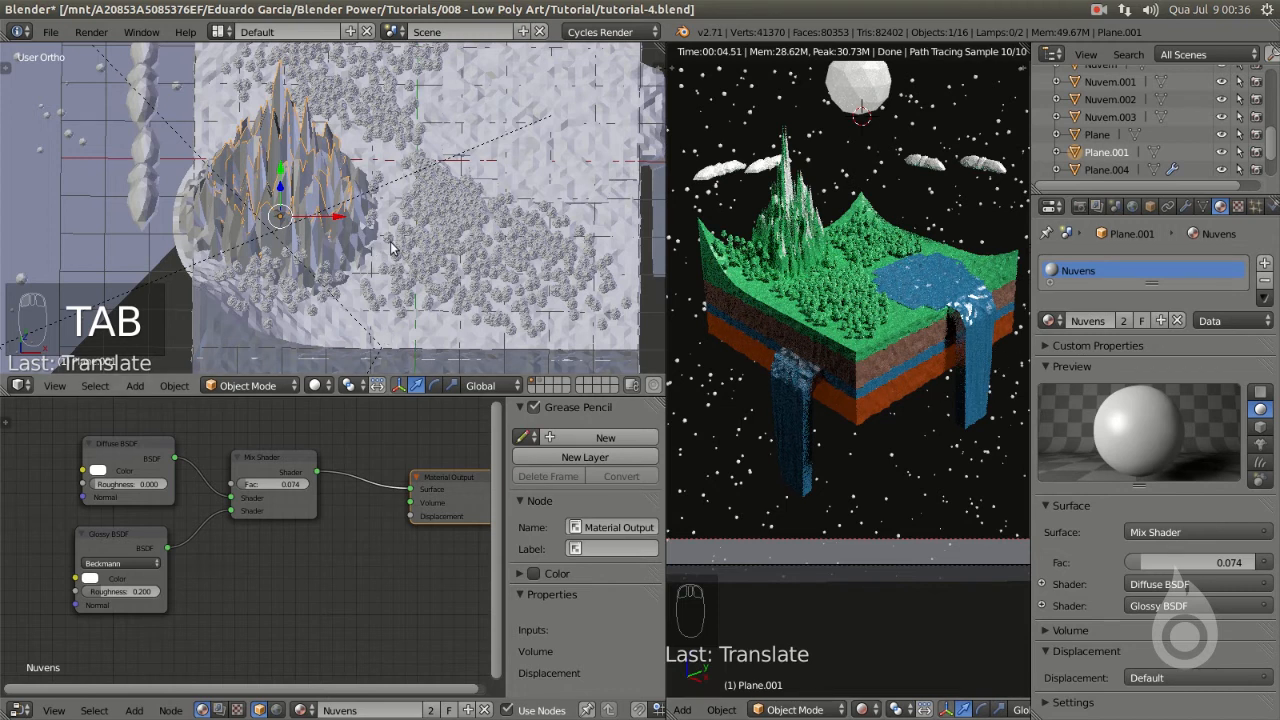
scroll(391, 249, "down", 6)
right_click(279, 244)
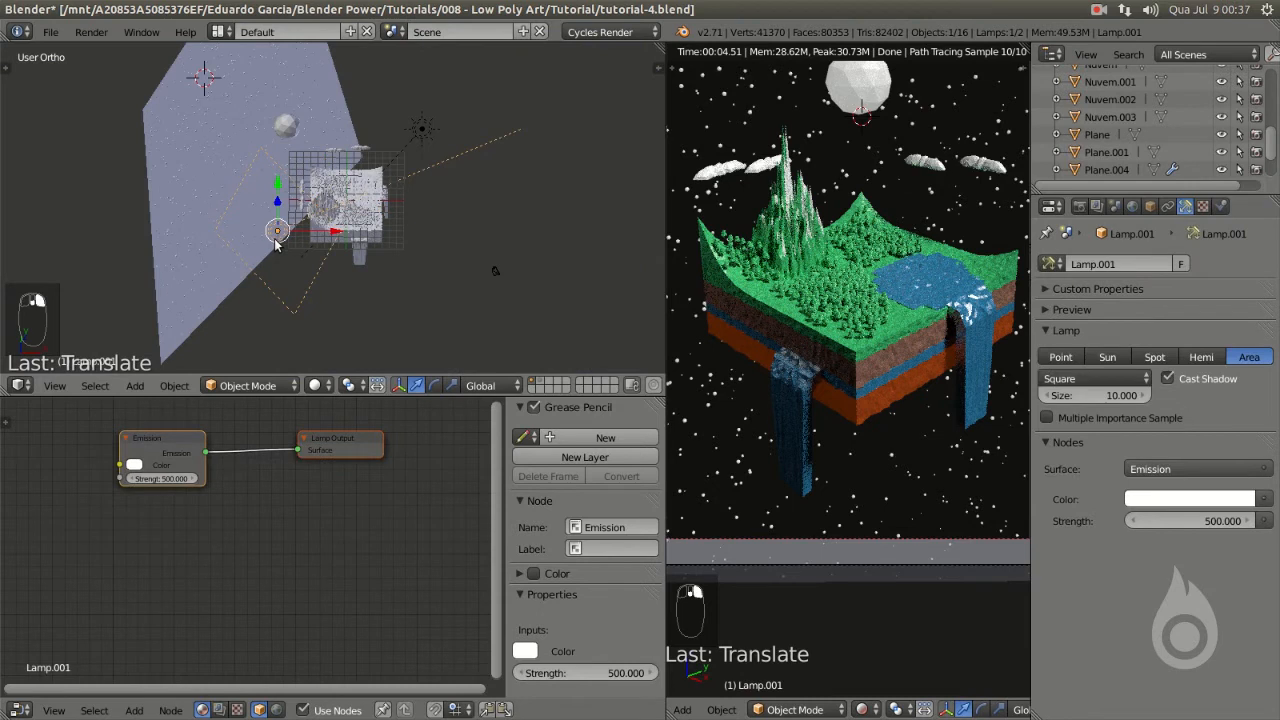
middle_click_drag(356, 258, 419, 242)
scroll(328, 223, "up", 3)
middle_click_drag(346, 303, 380, 231, "shift")
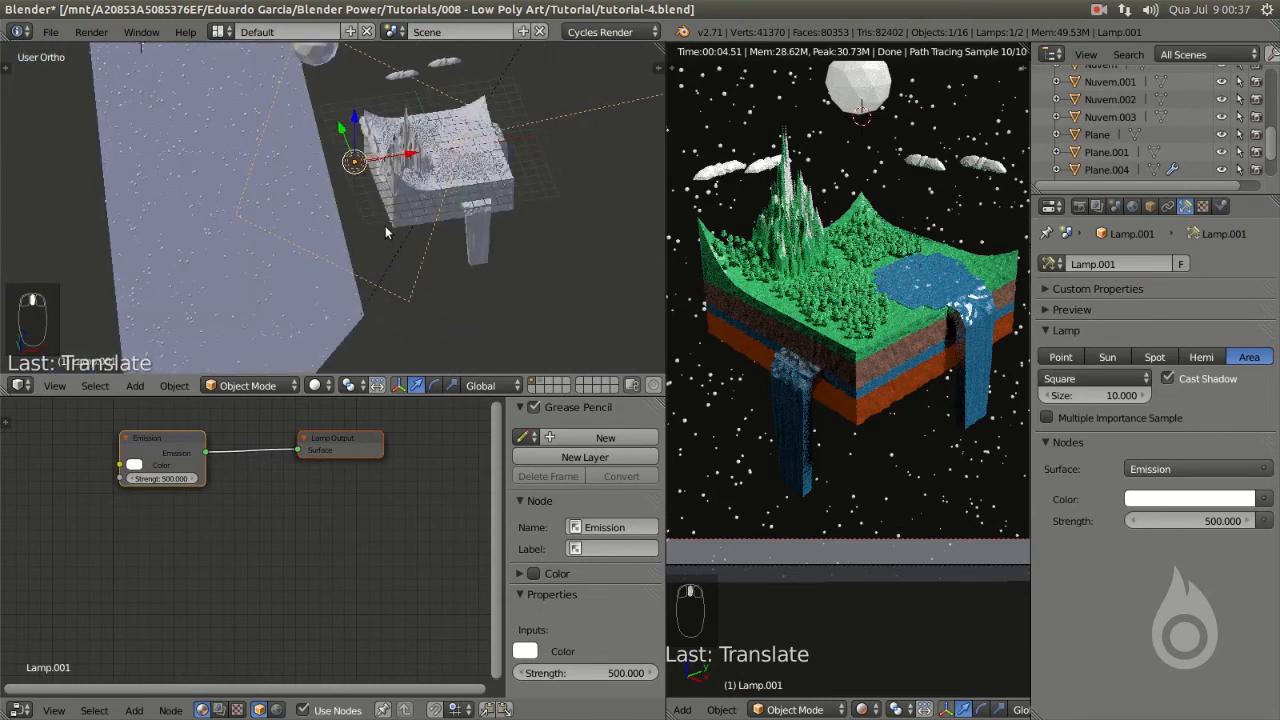
key("shift+d")
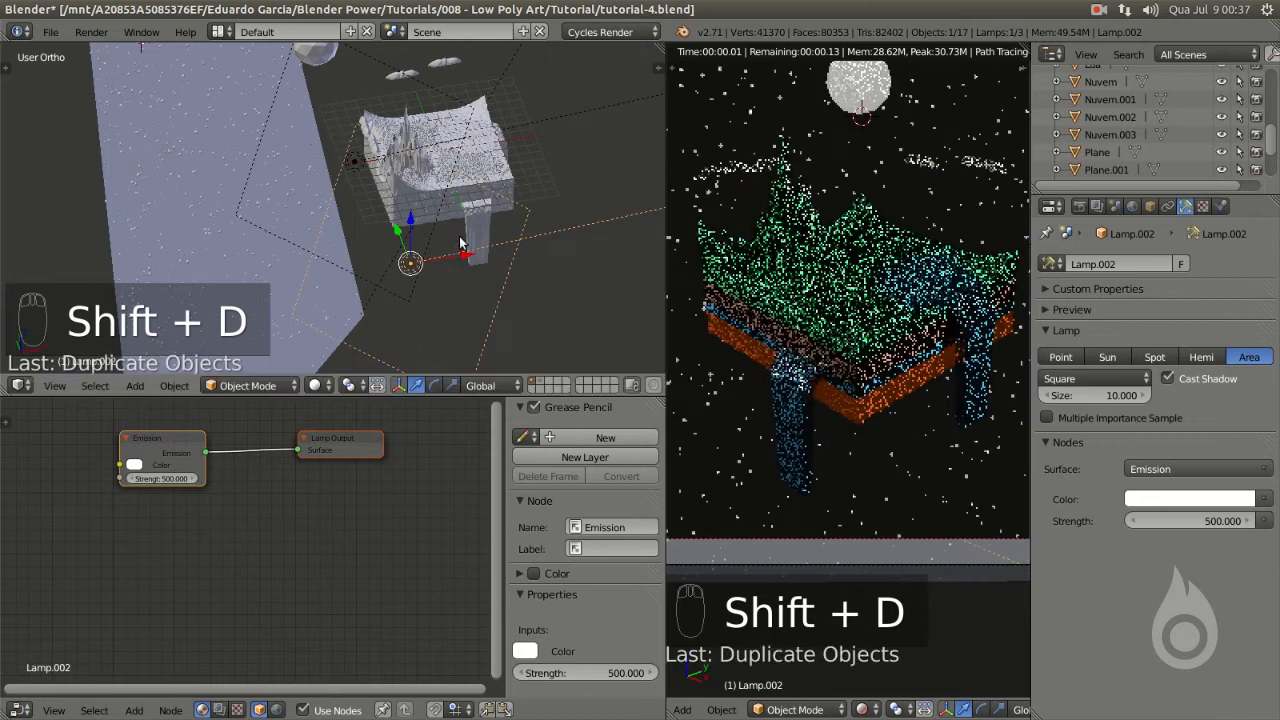
- Rotate the copied area lamp with trackball rotation and move it down below the island
middle_click_drag(460, 238, 479, 217)
key("r")
key("r")
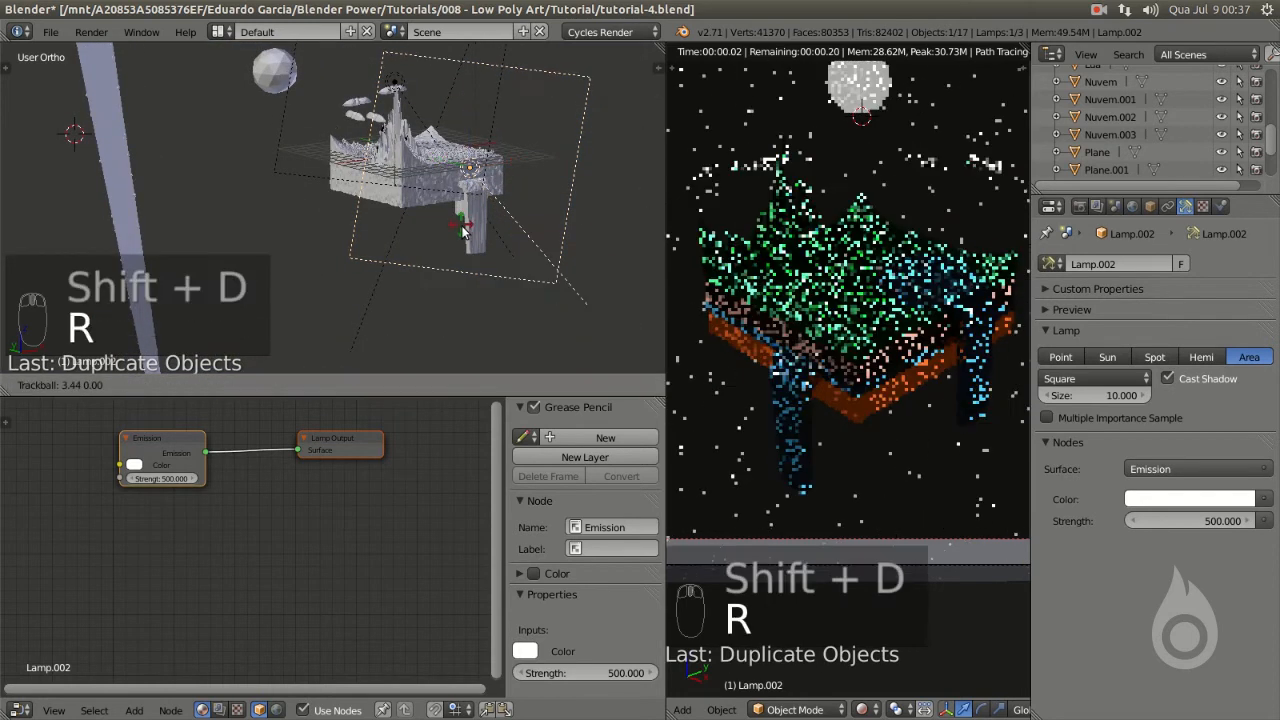
left_click(482, 276)
key("g")
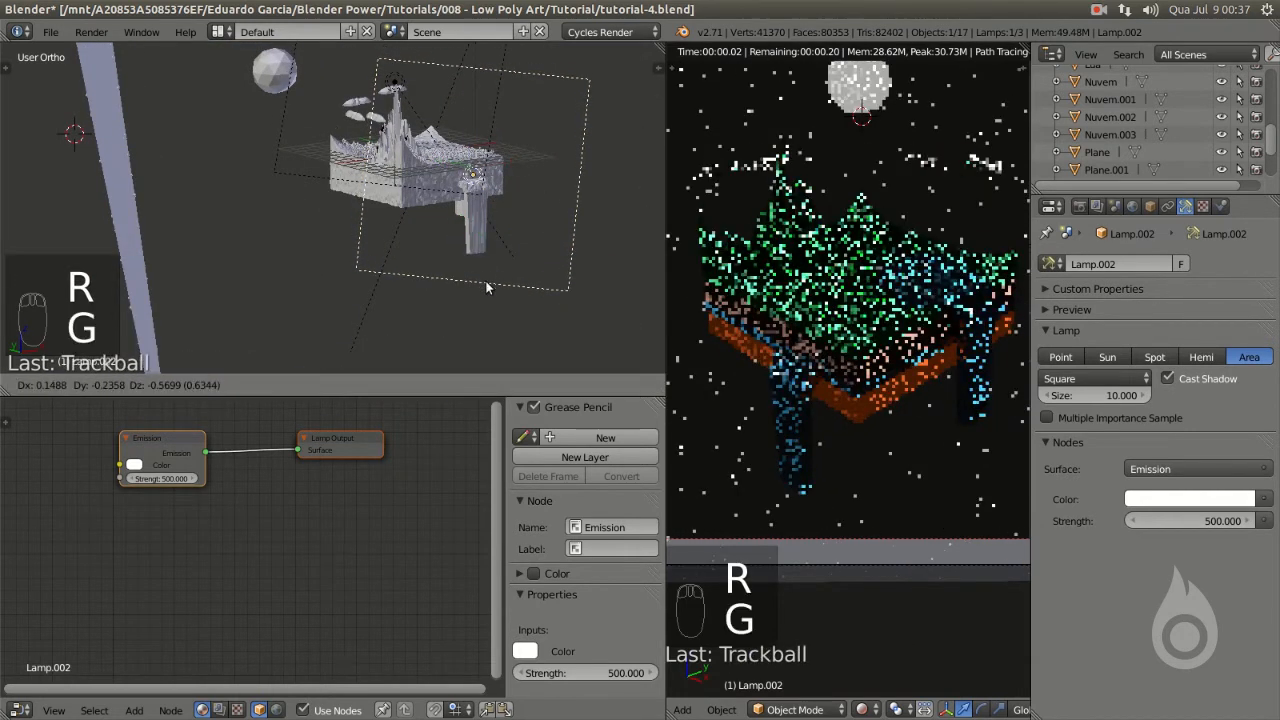
left_click(497, 334)
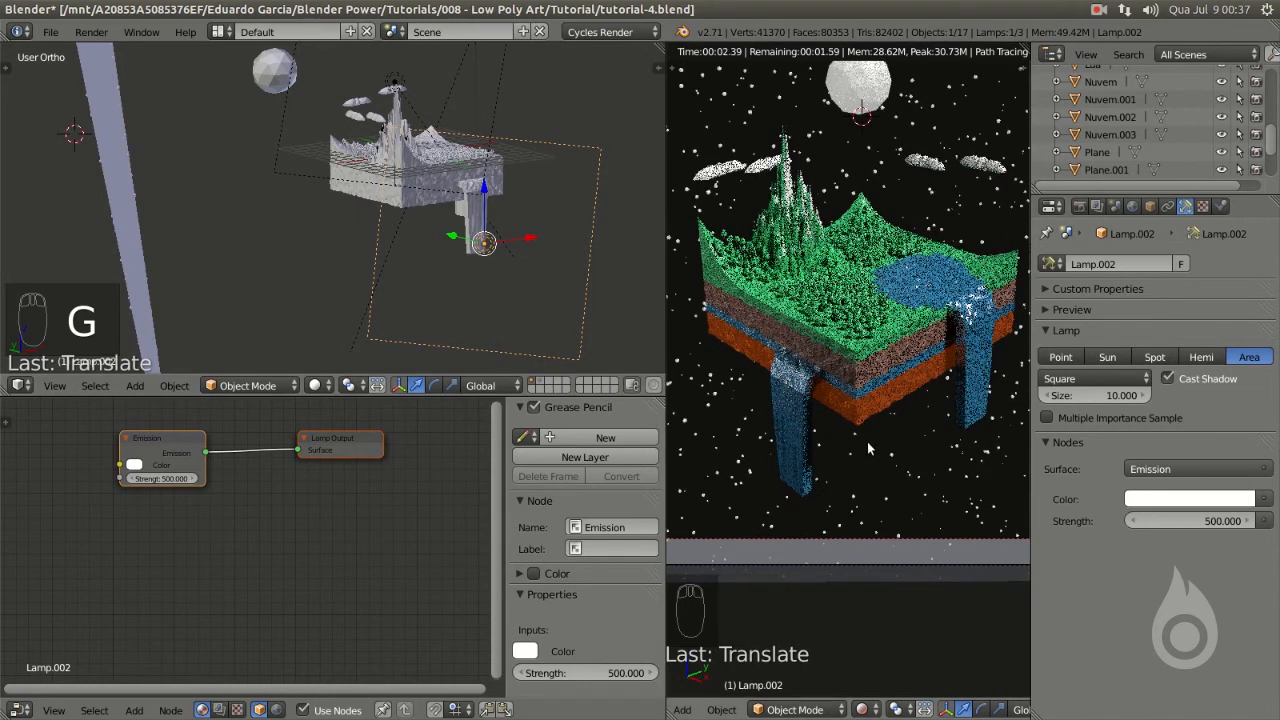
- Reposition the copied lamp in top view, diagonally out from the island's front corner
middle_click_drag(527, 217, 352, 317)
key("KP_7")
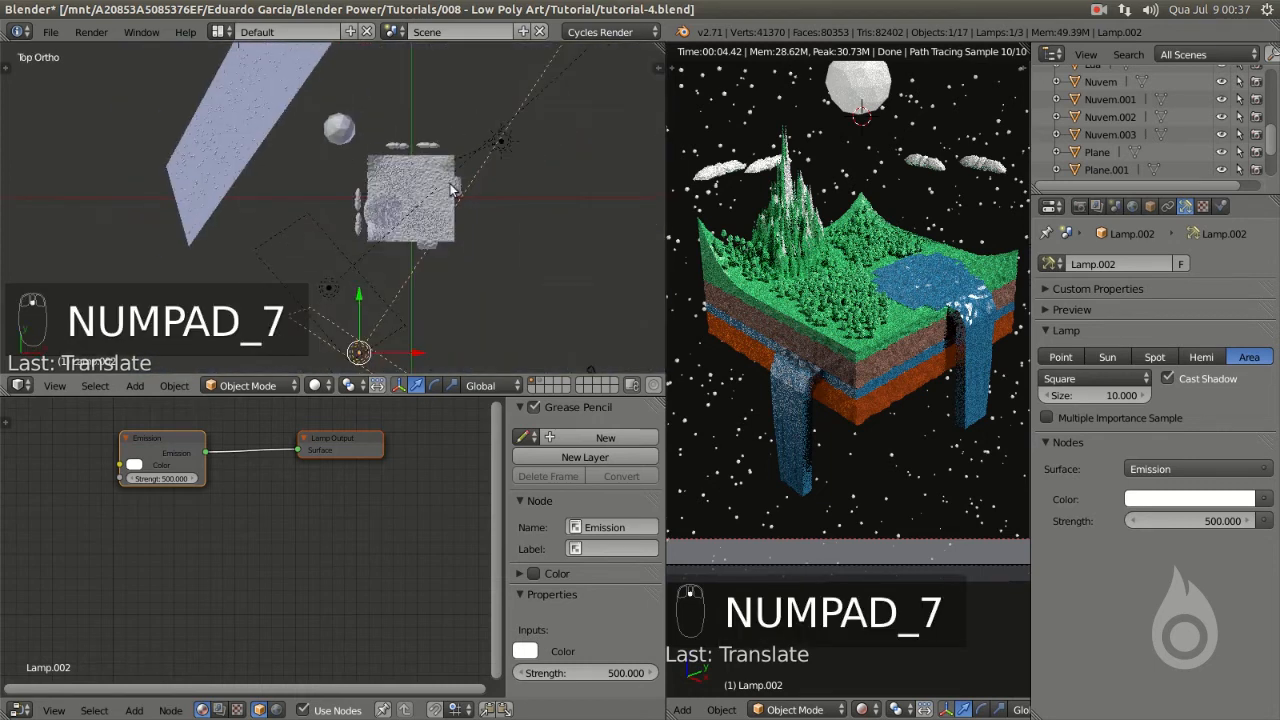
middle_click_drag(550, 222, 530, 75, "shift")
left_click(540, 206)
key("g")
left_click(423, 206)
- Rotate the copied lamp from a side angle so it aims at the island
scroll(423, 206, "up", 3)
middle_click_drag(423, 206, 275, 195)
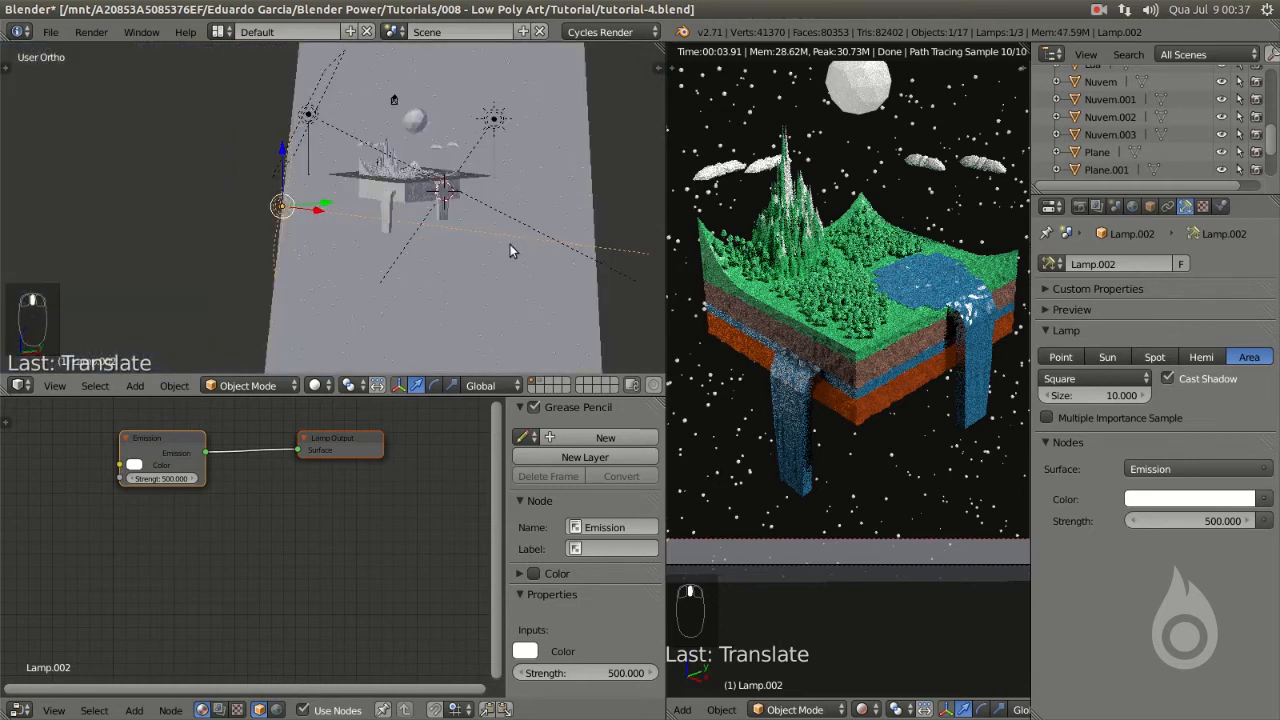
key("r")
left_click(325, 210)
middle_click_drag(325, 210, 516, 265)
- Duplicate the lower area lamp in top view and place the new copy diagonally across on the island's opposite side
key("KP_7")
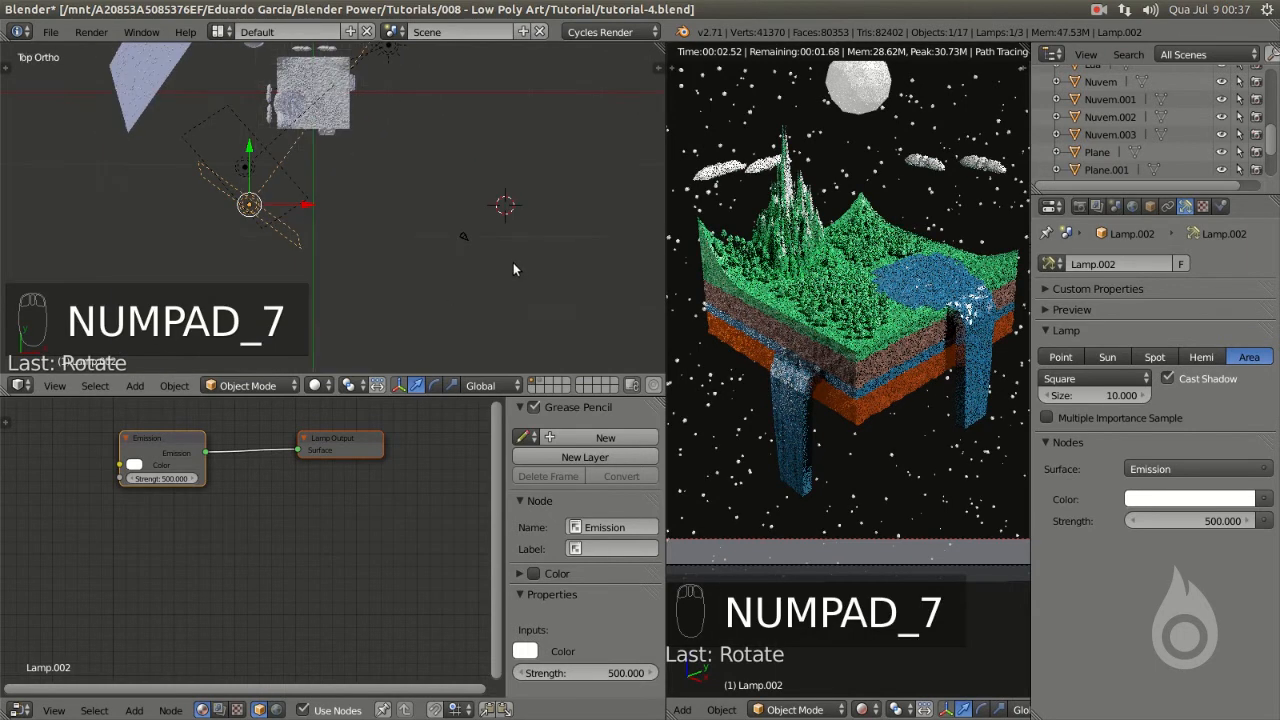
scroll(319, 243, "down", 1)
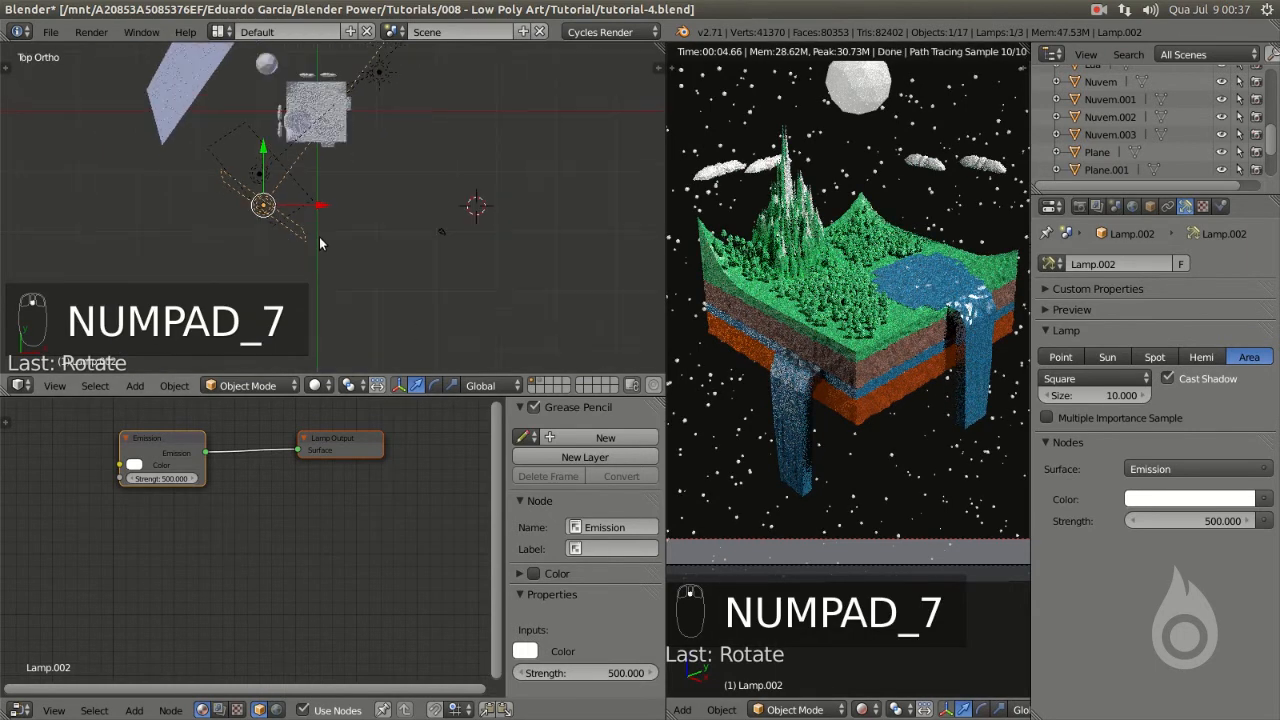
scroll(319, 238, "down", 2)
middle_click_drag(307, 189, 312, 254, "shift")
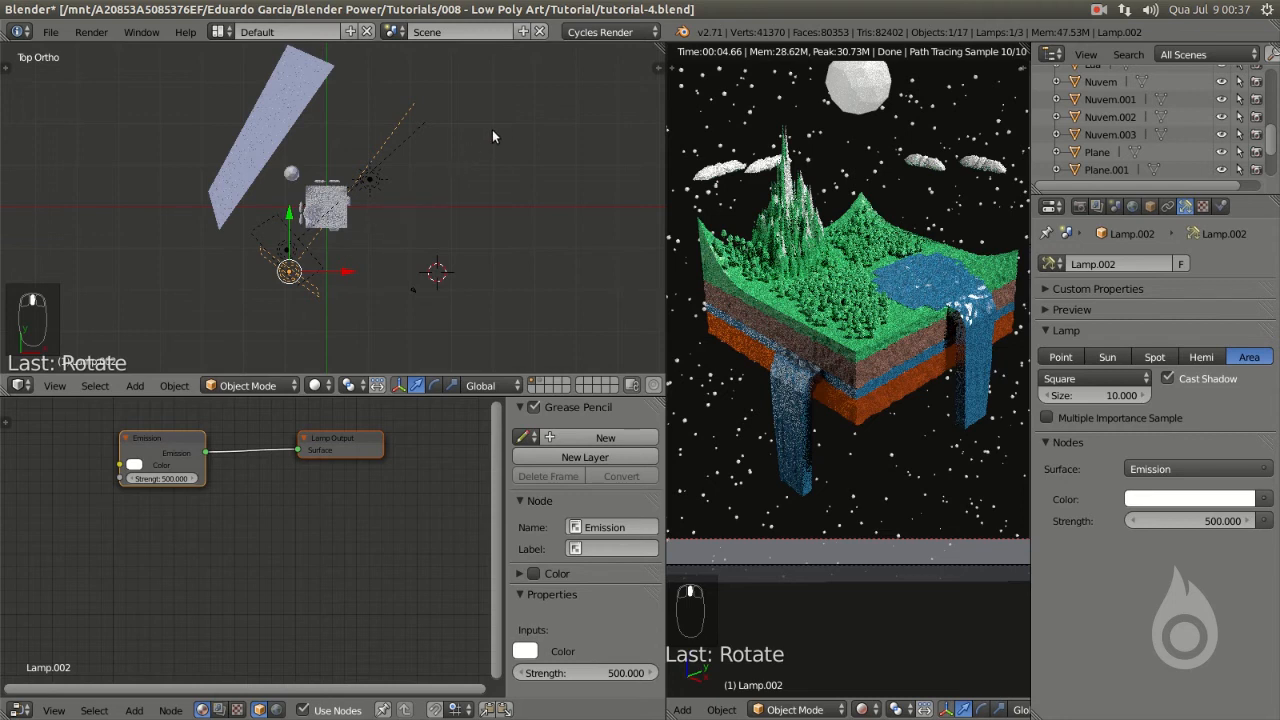
key("shift+d")
left_click(519, 165)
- Rotate the new lamp copy to face the island and move it closer in top view
key("r")
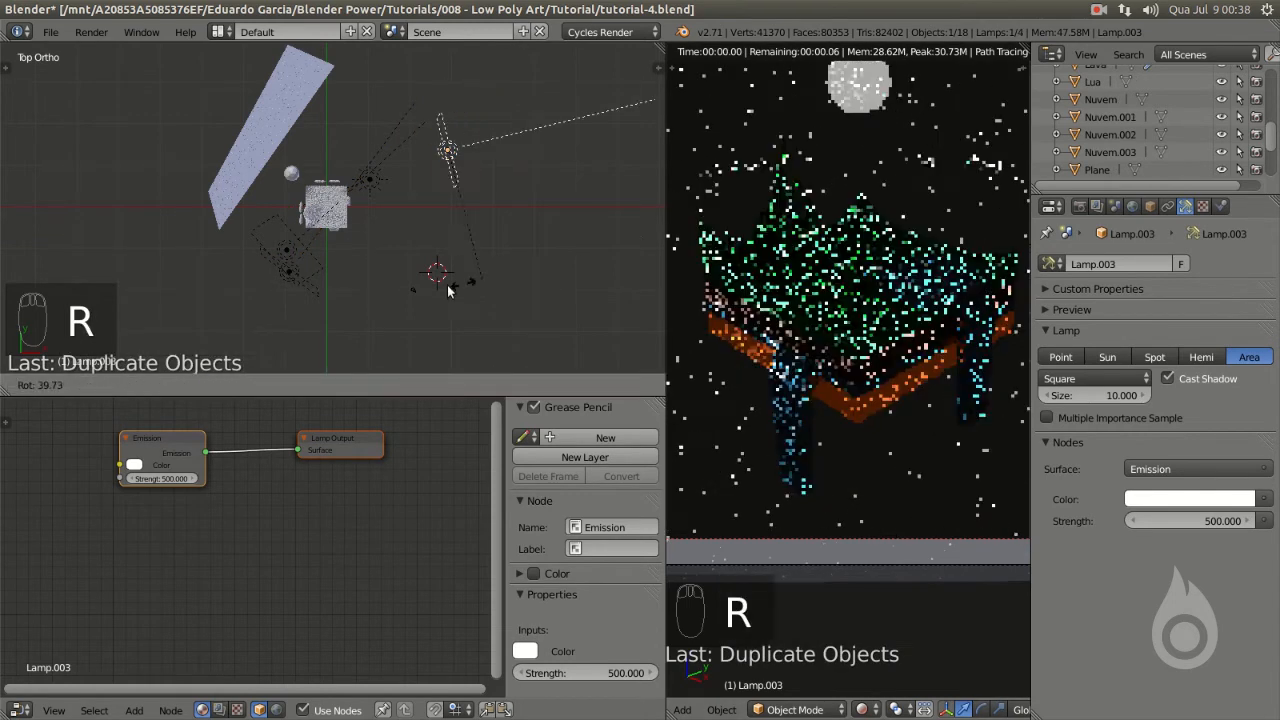
left_click(420, 177)
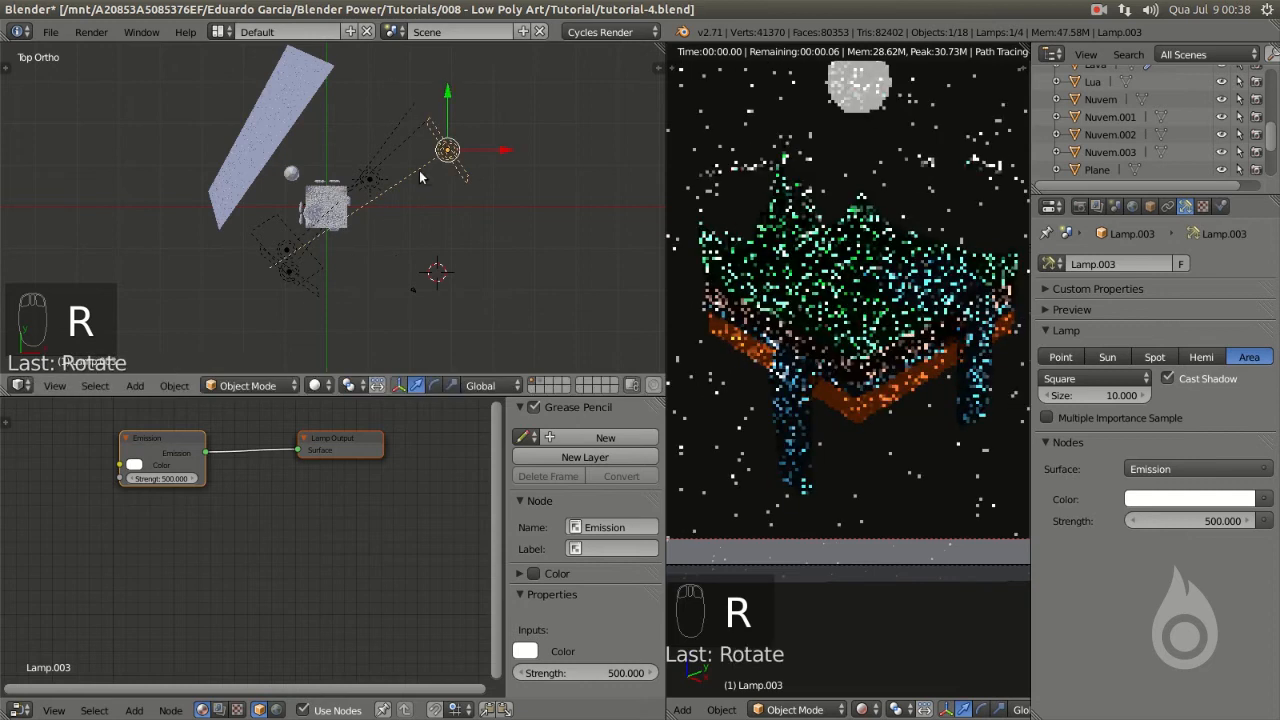
key("g")
left_click(387, 190)
- Lower the new lamp copy from a perspective angle so it sits below the island's level
middle_click_drag(377, 222, 436, 227)
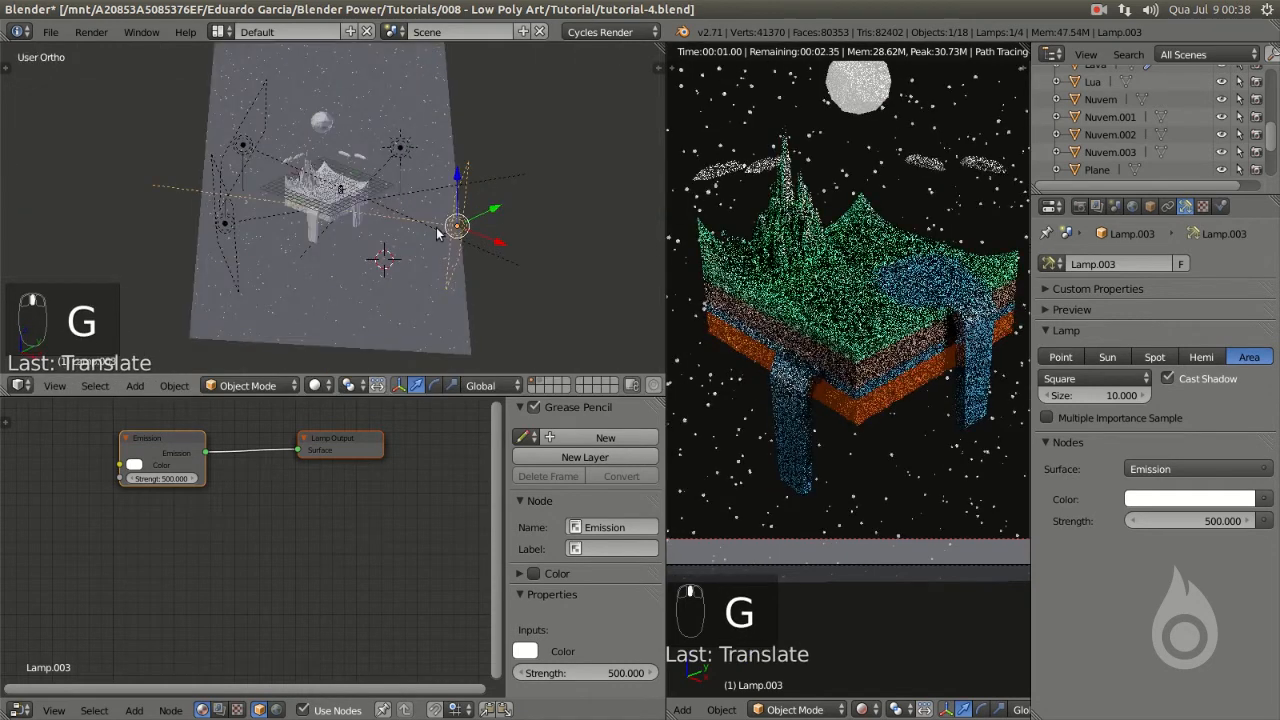
scroll(436, 227, "up", 2)
key("g")
left_click(527, 296)
key("g")
left_click(535, 285)
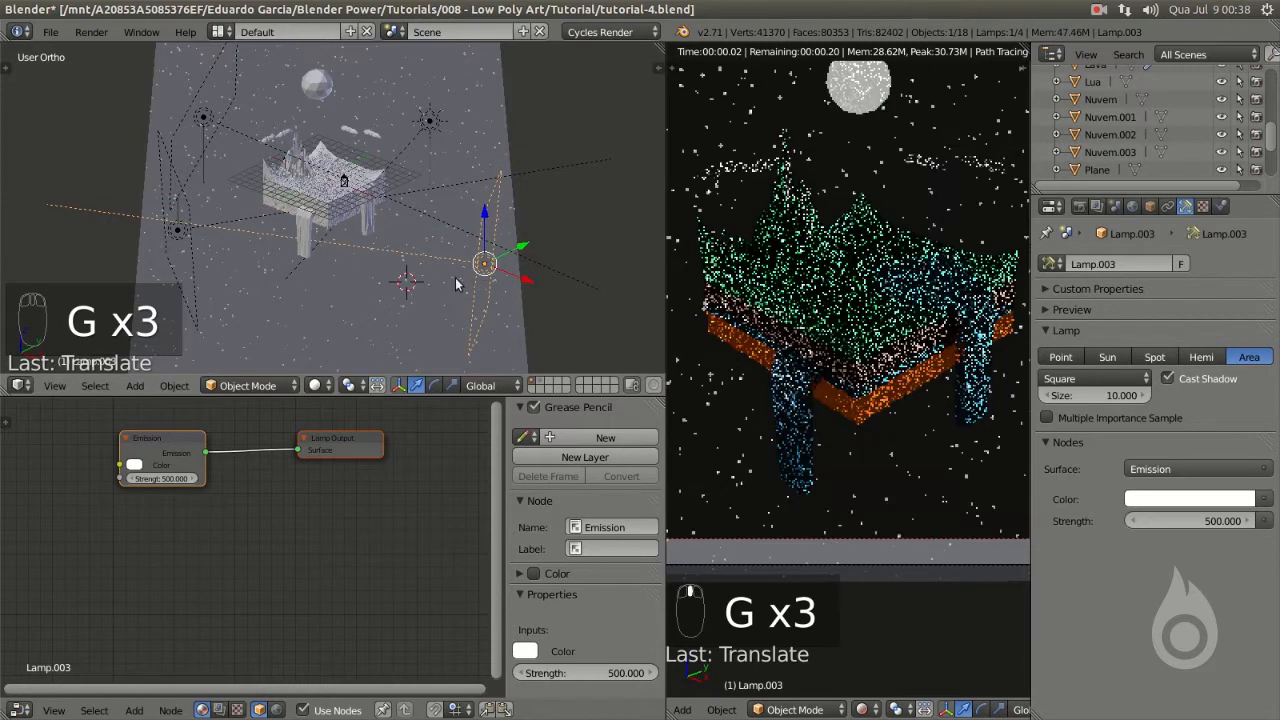
- Fine-tune the new lamp's rotation in top view toward the island
middle_click_drag(455, 285, 430, 272)
key("KP_7")
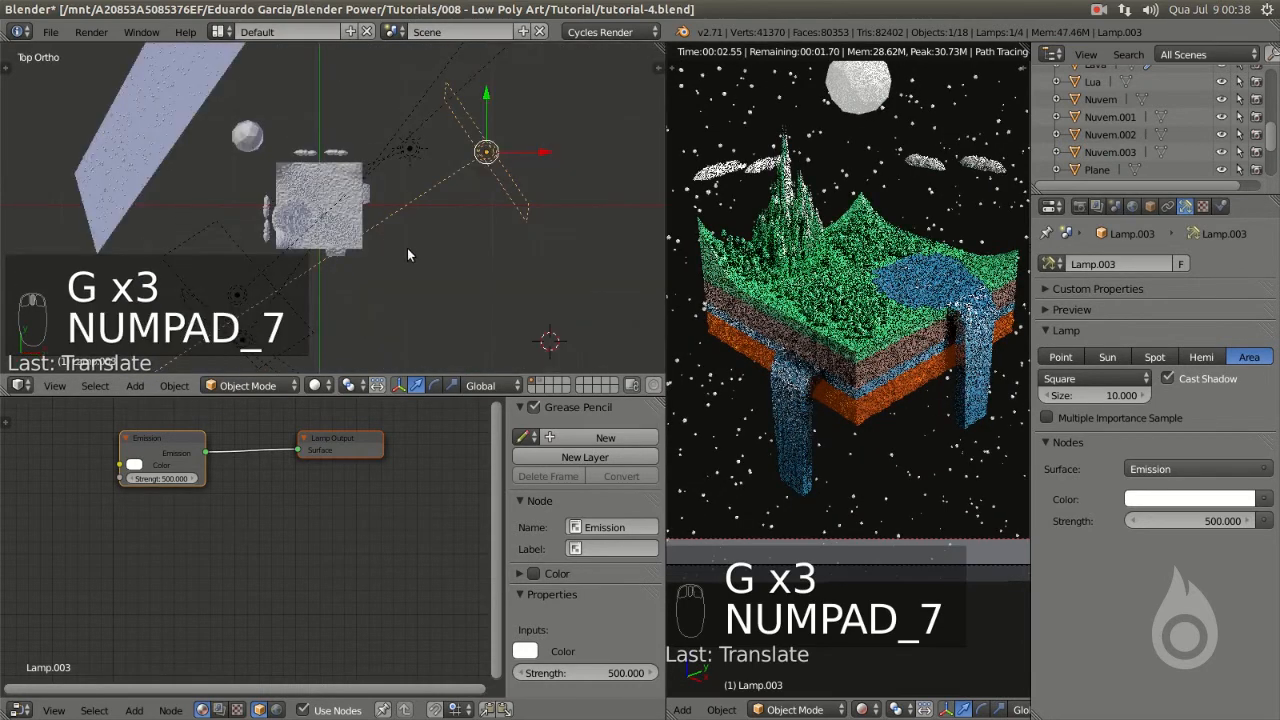
key("r")
left_click(440, 309)
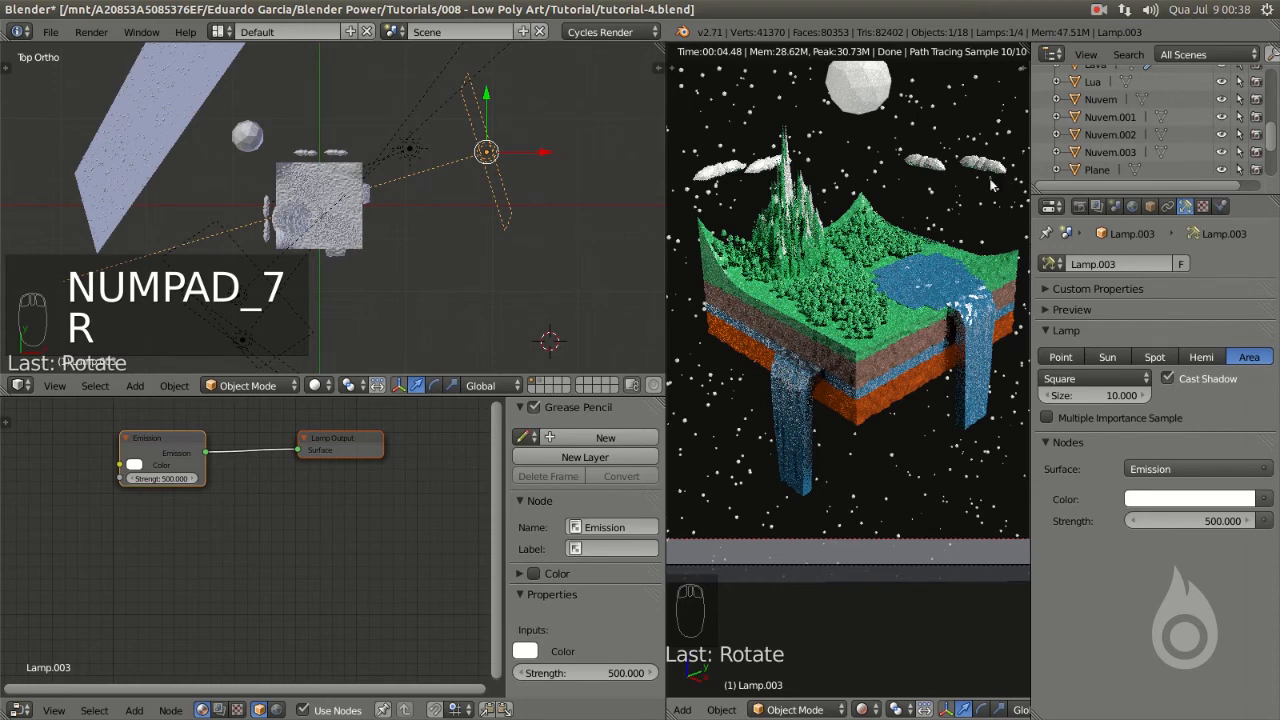
- Switch the camera view to solid display and set the render resolution scale to 100%
middle_click_drag(556, 240, 307, 183)
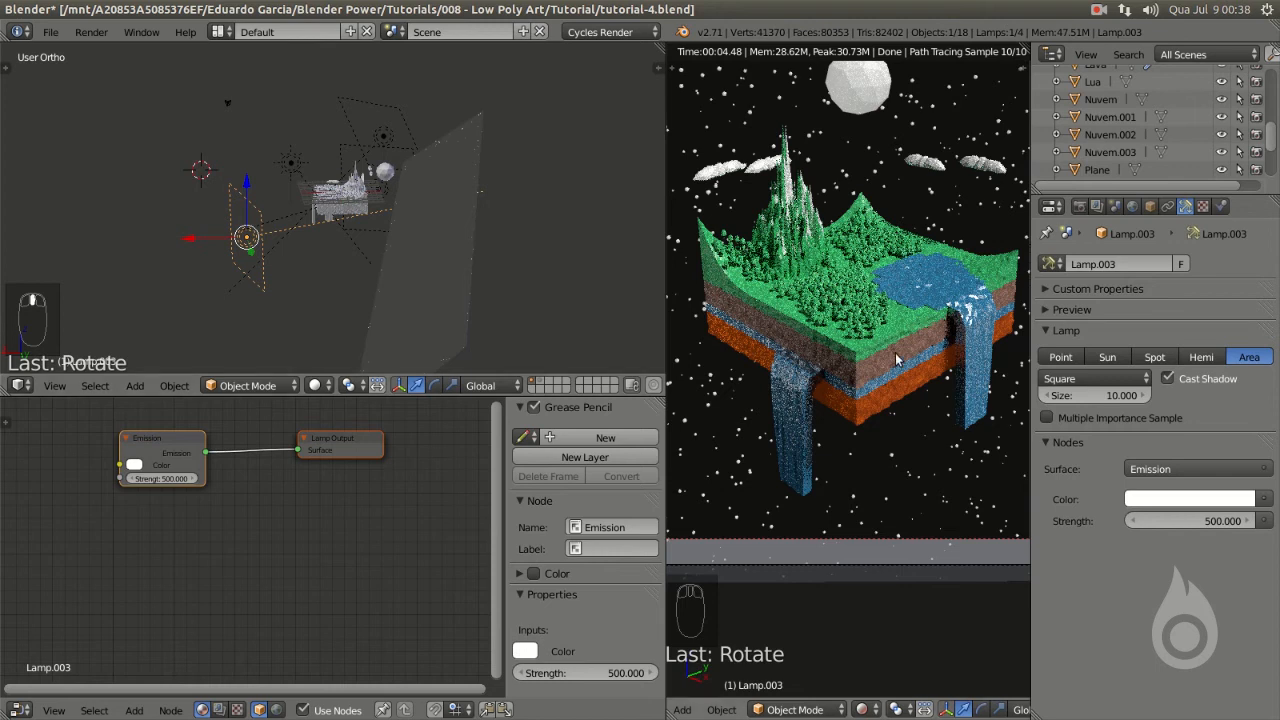
key("z")
key("z")
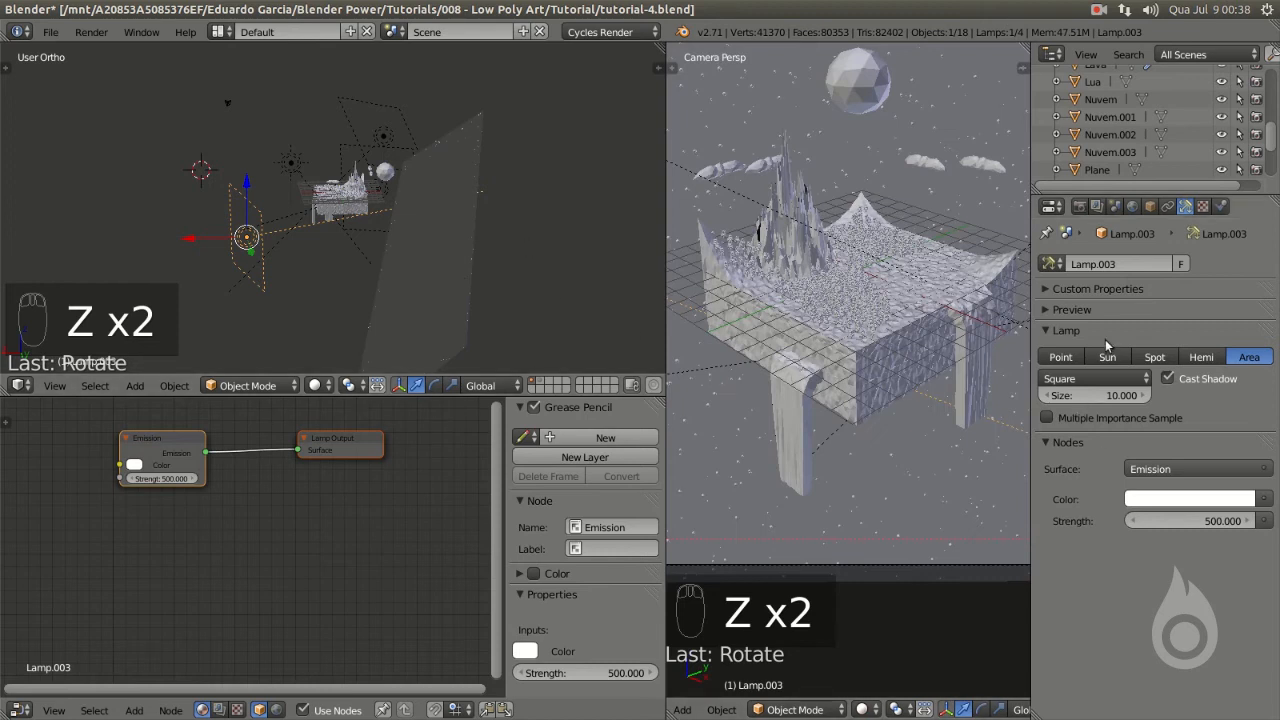
left_click(1080, 207)
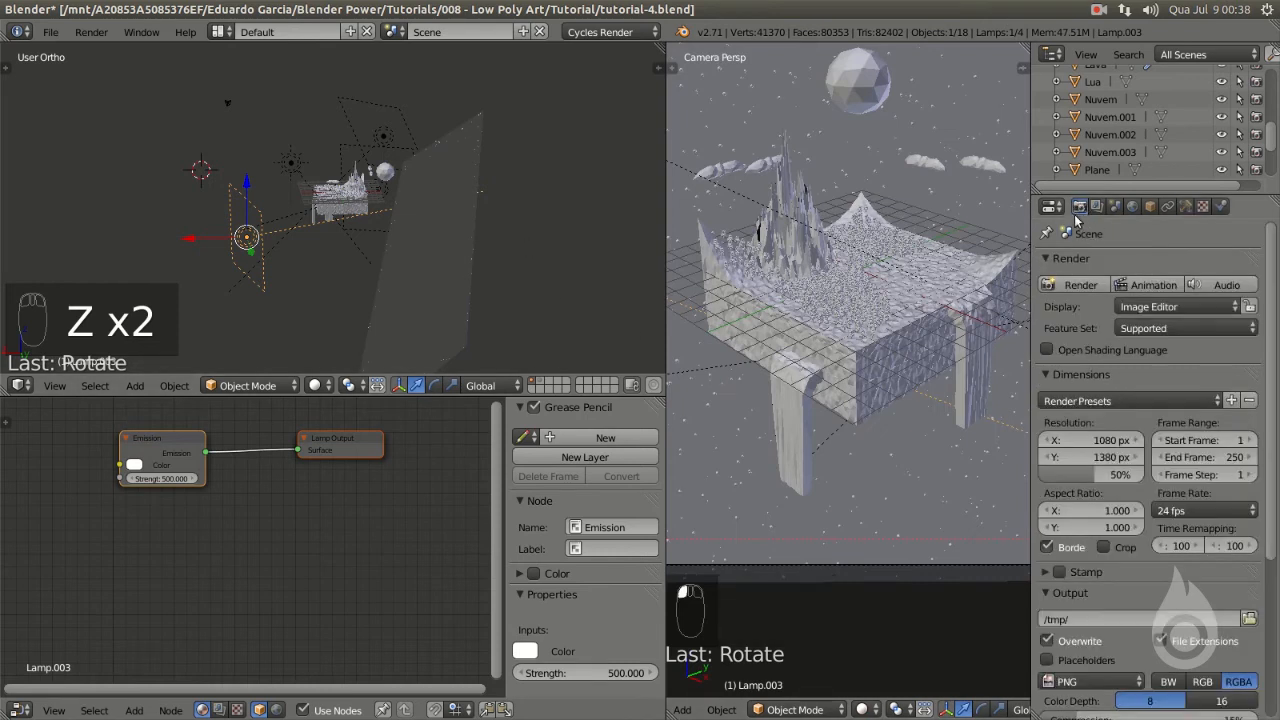
scroll(1148, 480, "down", 3)
scroll(1148, 480, "down", 2)
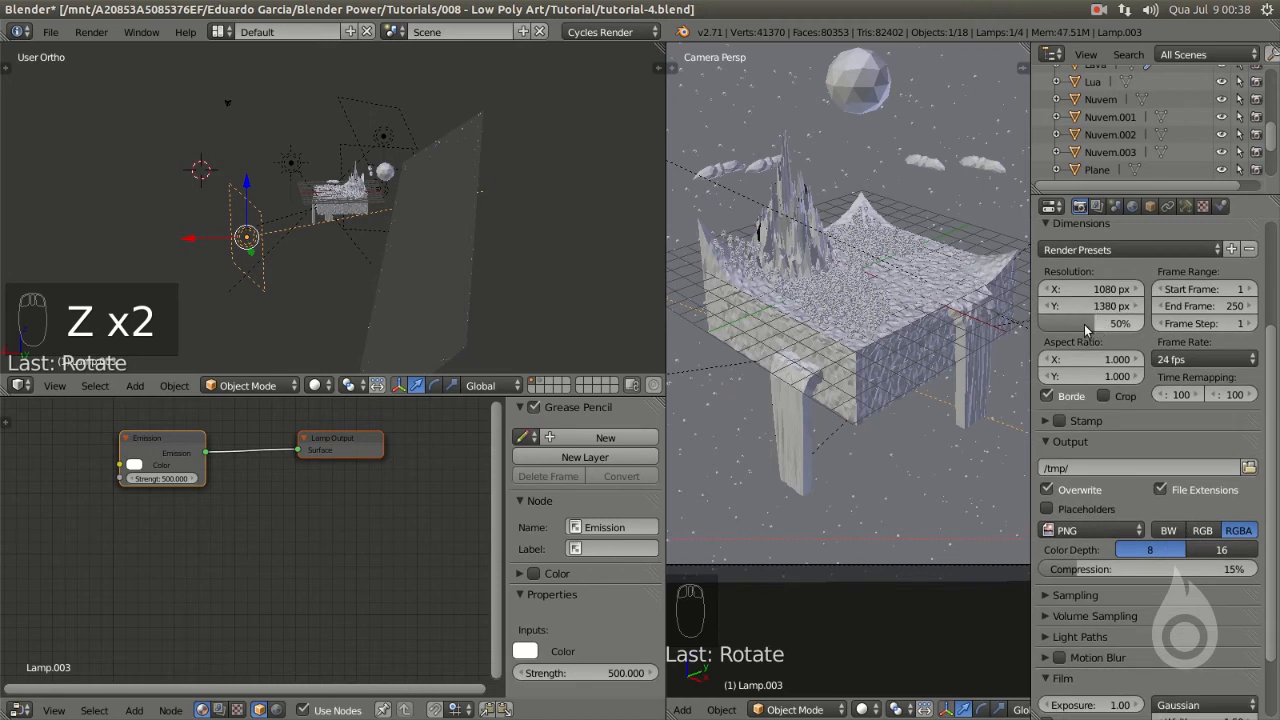
left_click_drag(1085, 330, 1182, 338)
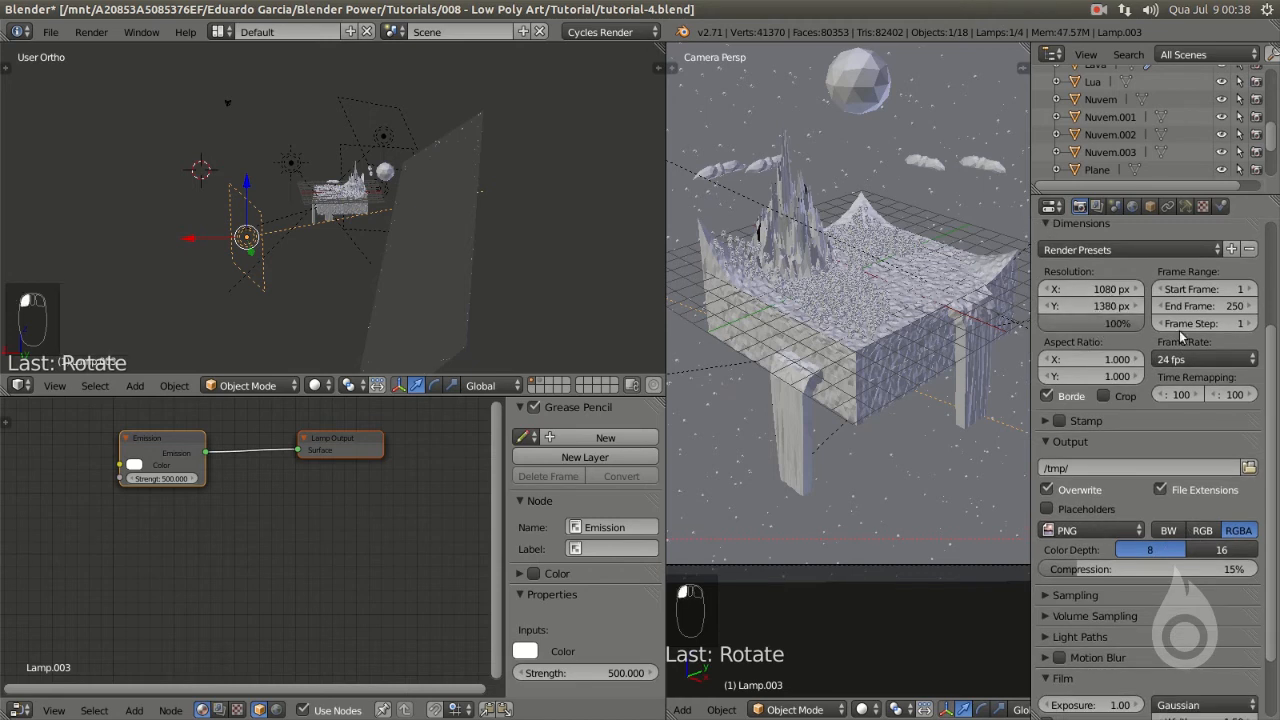
- Set the Cycles render sample count to 800
scroll(1183, 405, "down", 3)
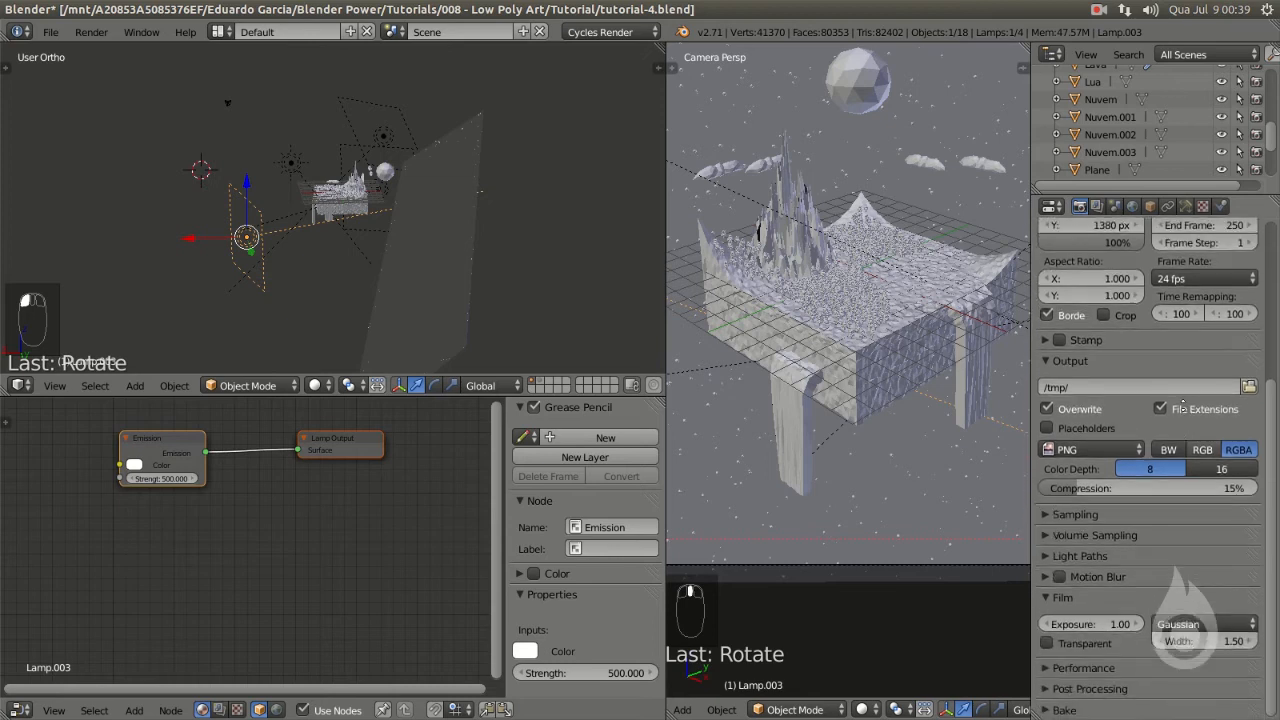
left_click(1047, 516)
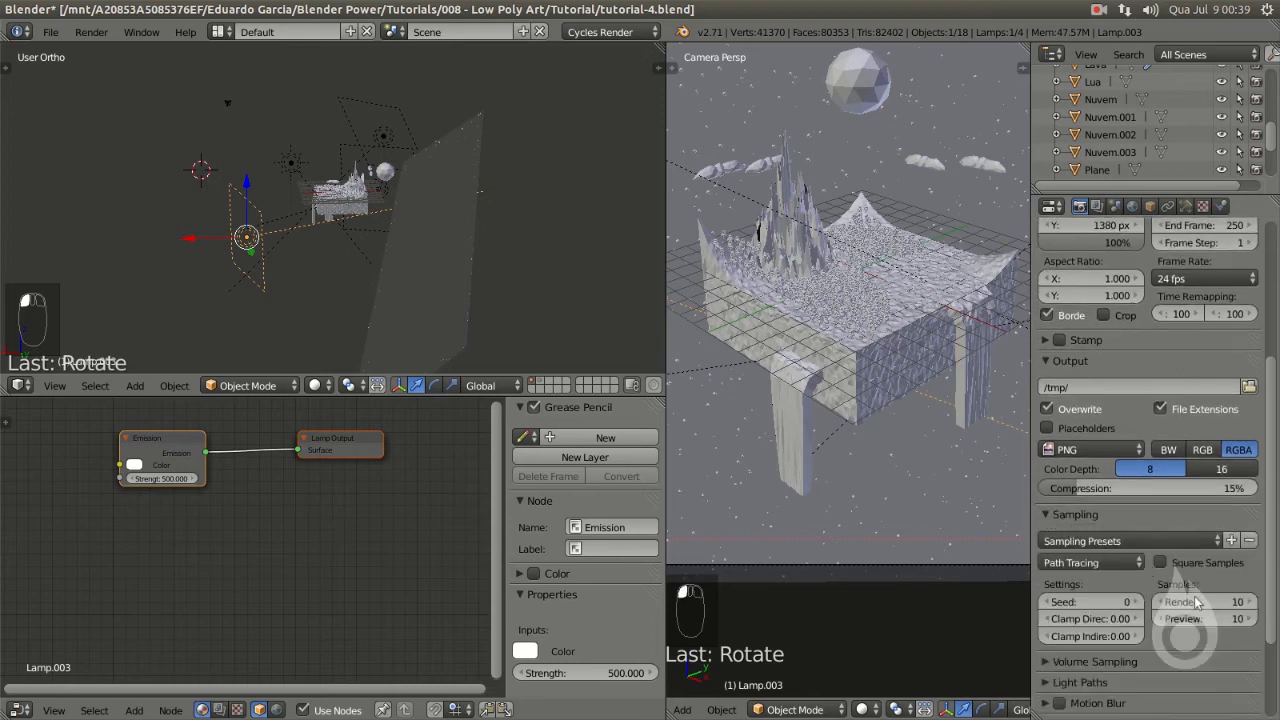
left_click(1230, 606)
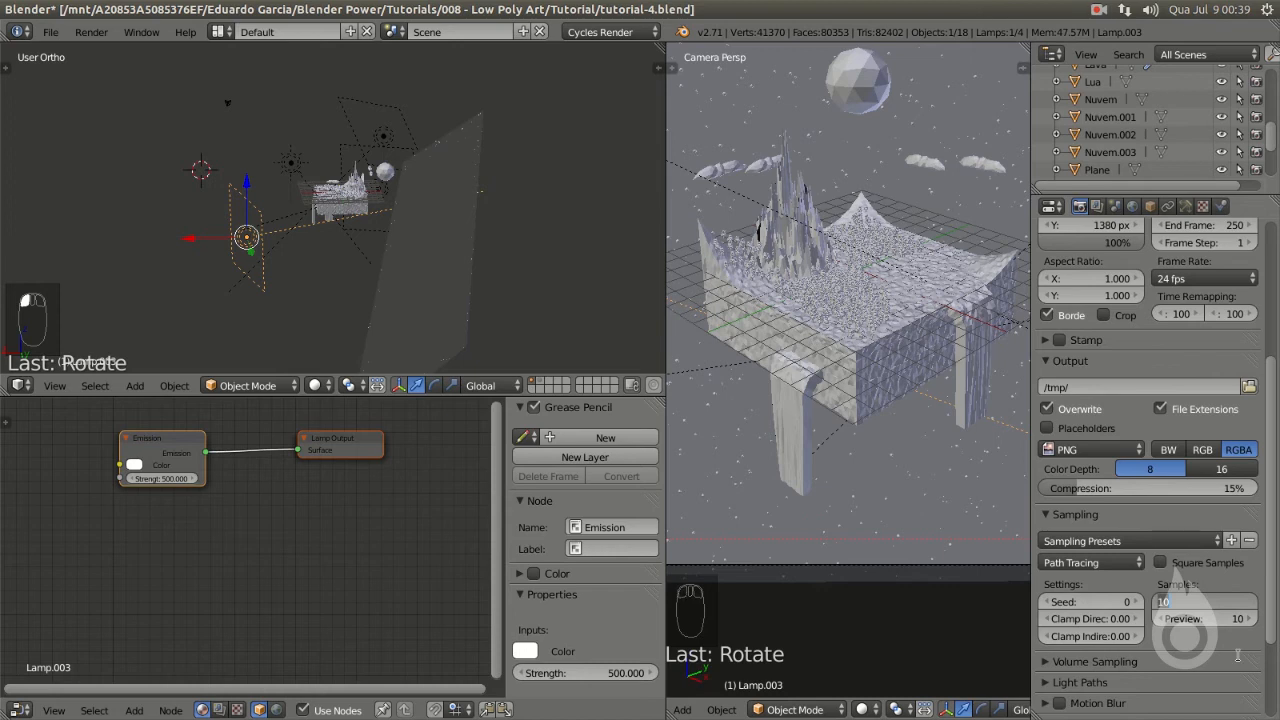
type("000")
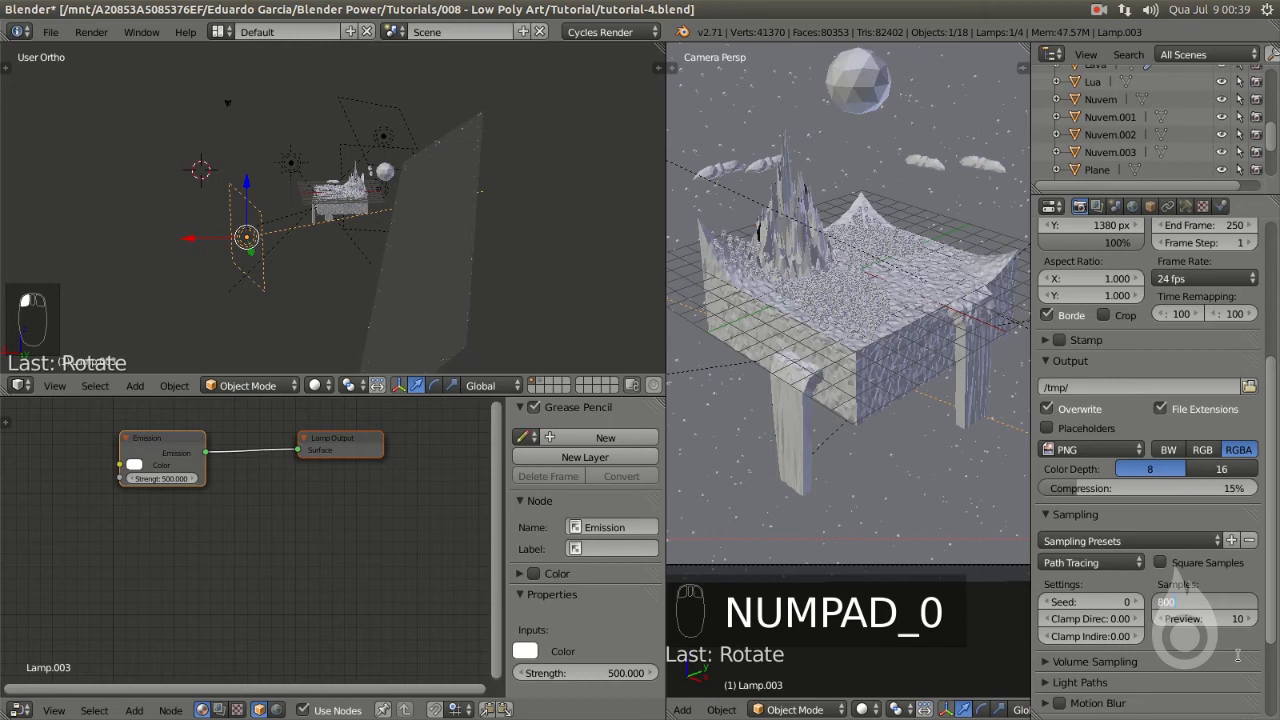
key("Return")
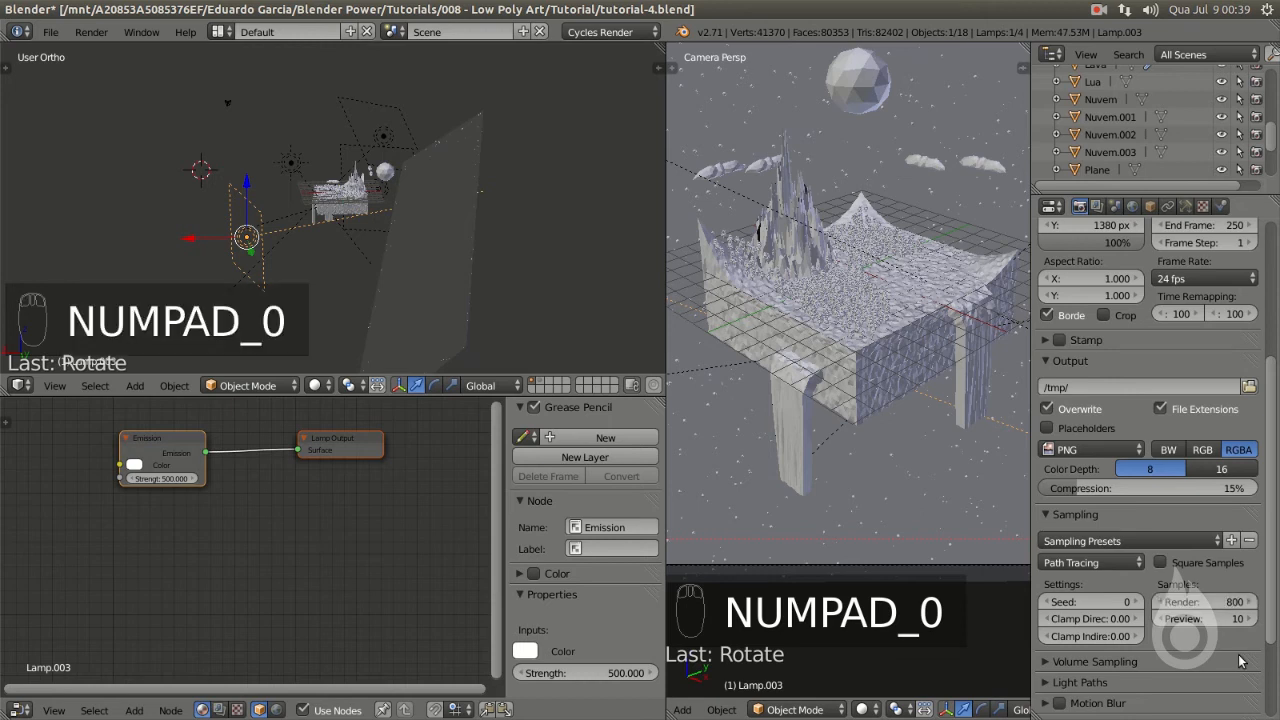
- Select the moon and raise its Lua material's Pass Index by one
right_click(857, 86)
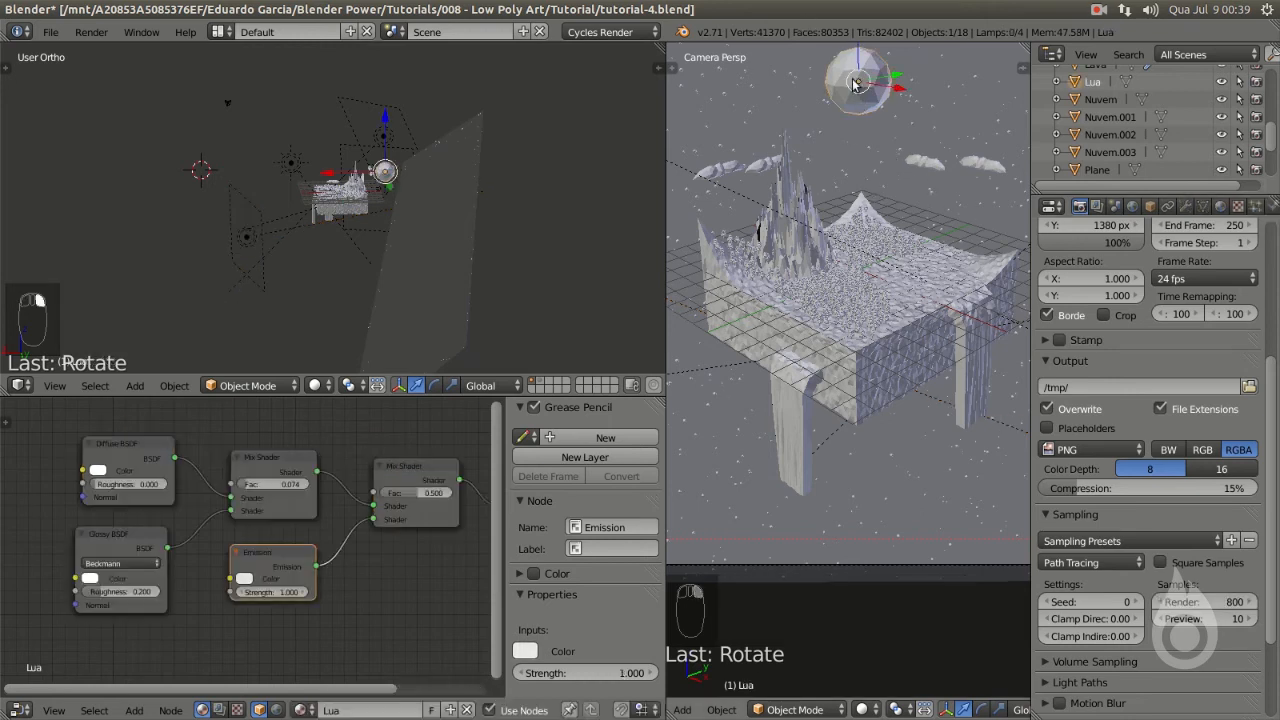
left_click(1221, 206)
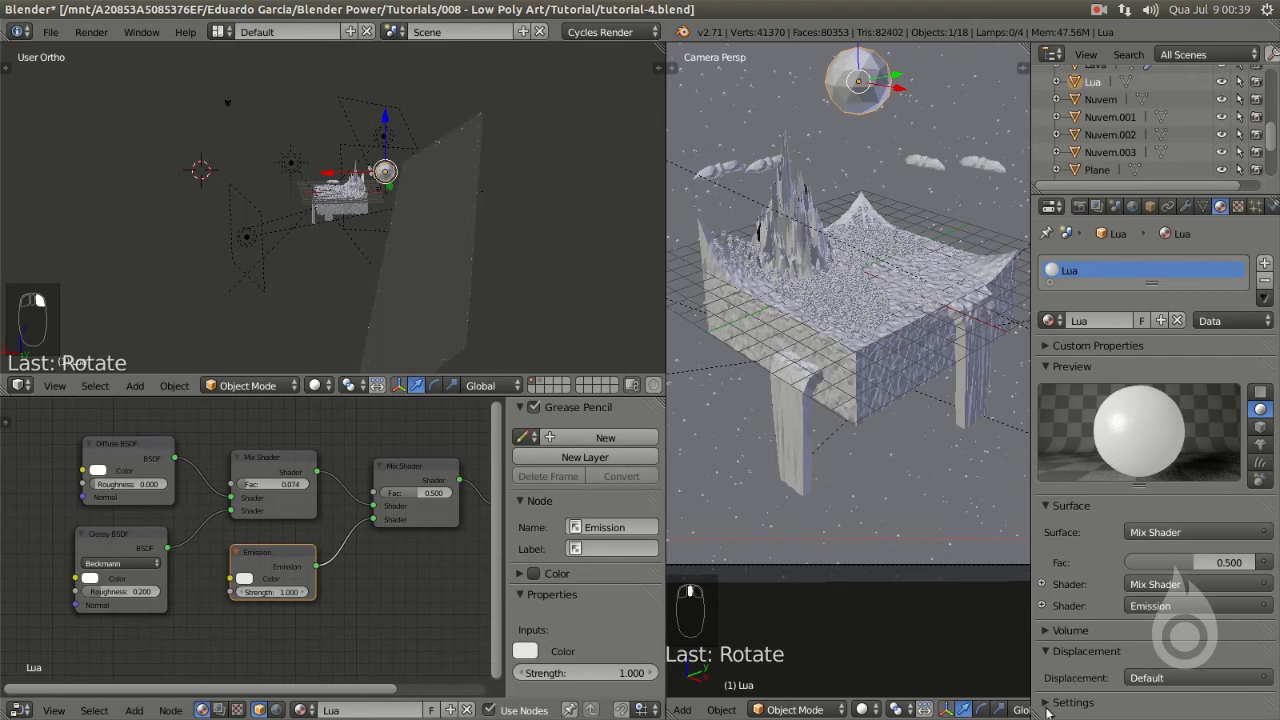
scroll(1110, 610, "down", 3)
scroll(1108, 604, "down", 1)
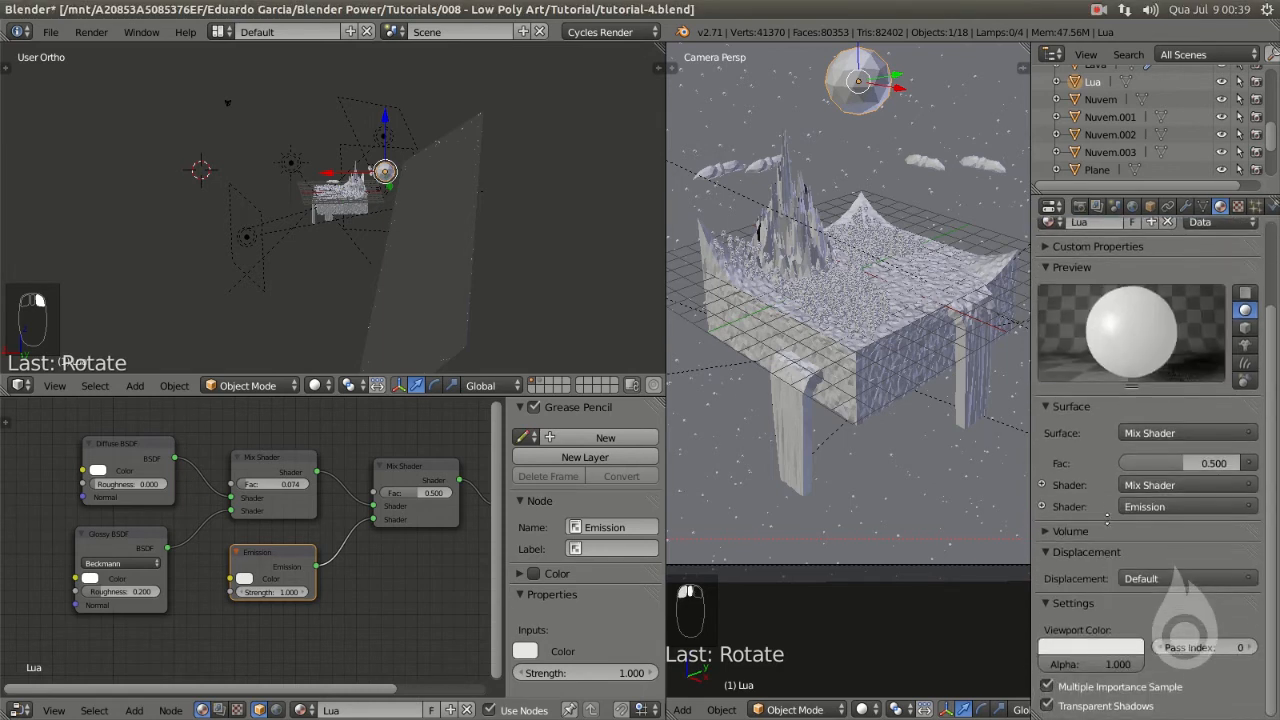
left_click(1250, 648)
- Enable the Material Index pass for the render layer and check the moon material's Pass Index setting
left_click(1101, 207)
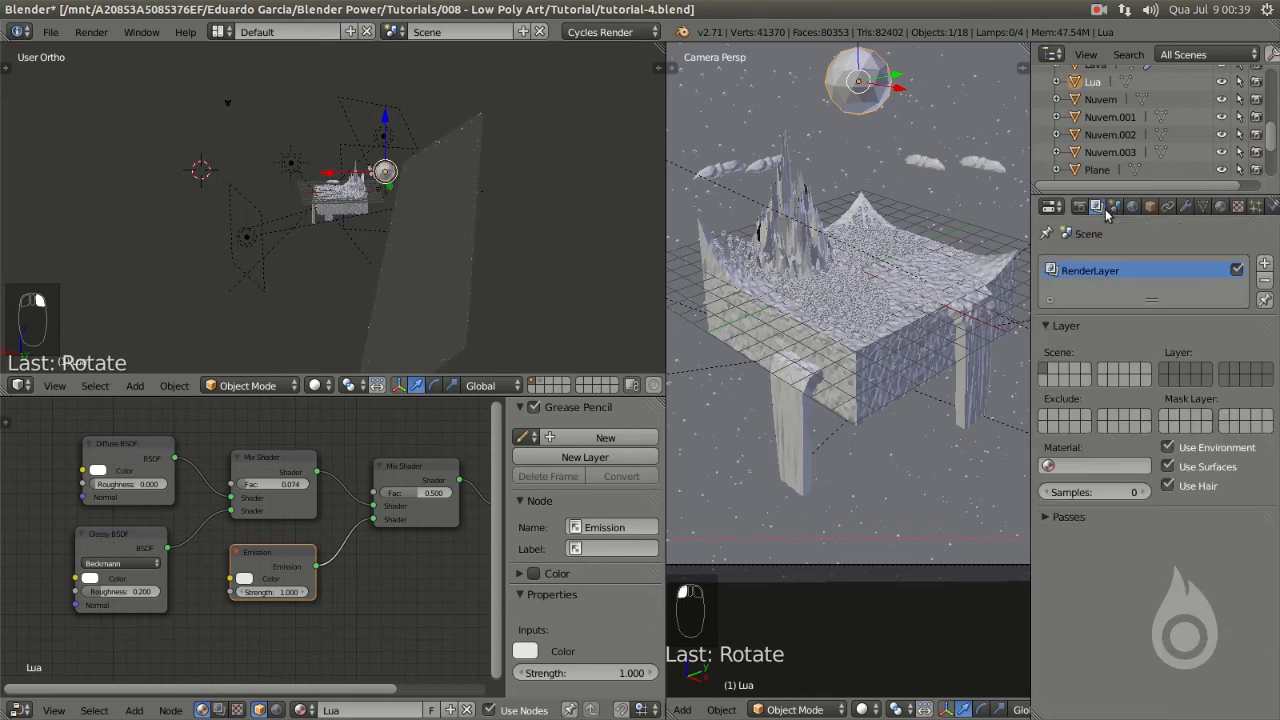
left_click(1064, 516)
scroll(1090, 535, "down", 2)
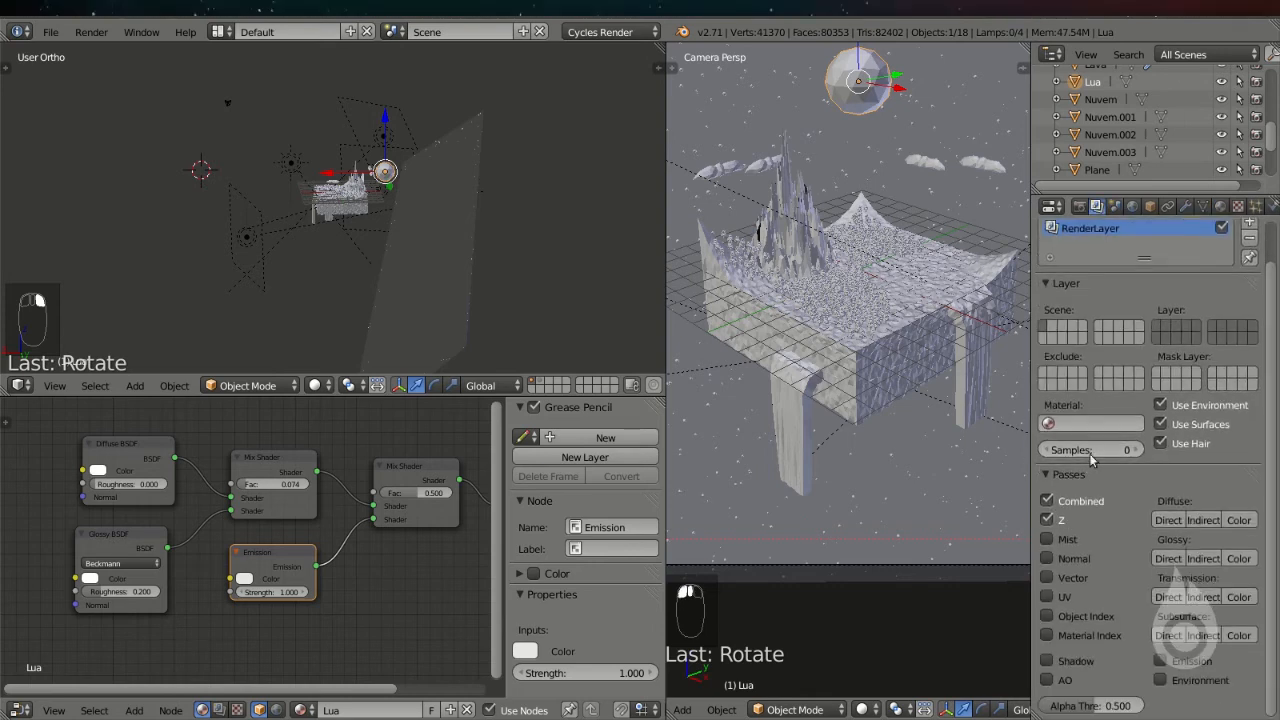
left_click(1055, 637)
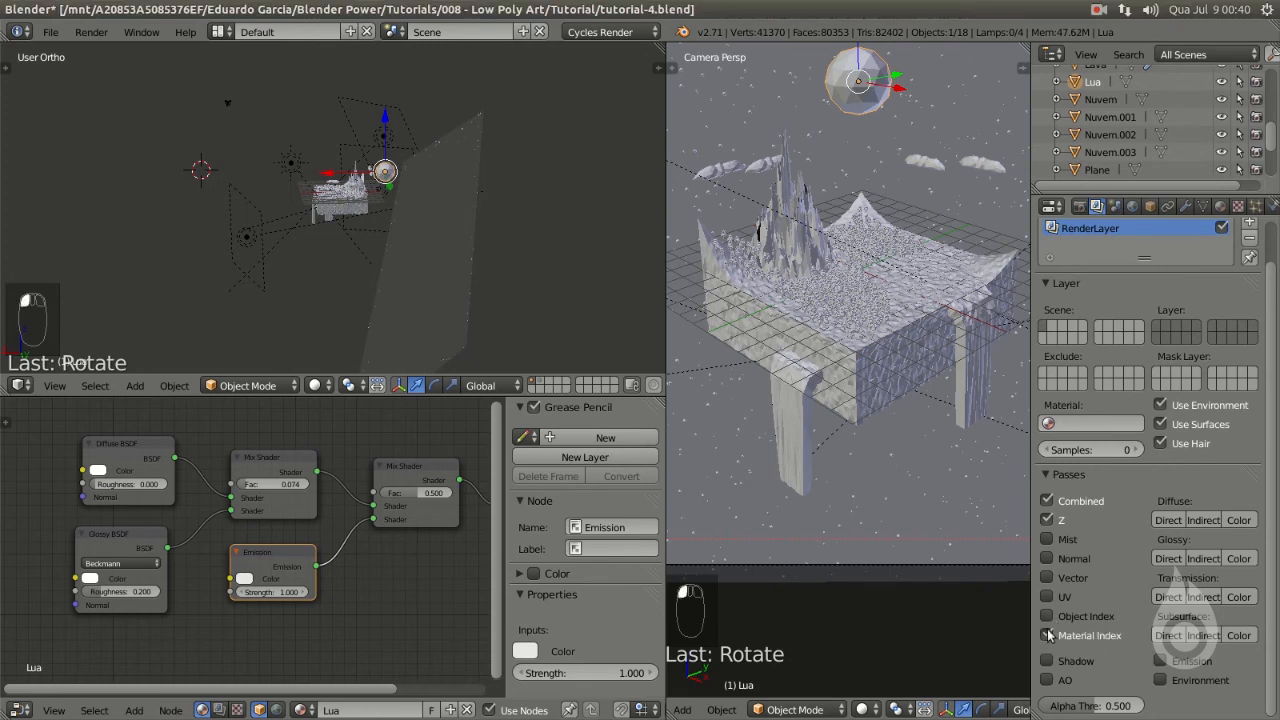
left_click(1220, 206)
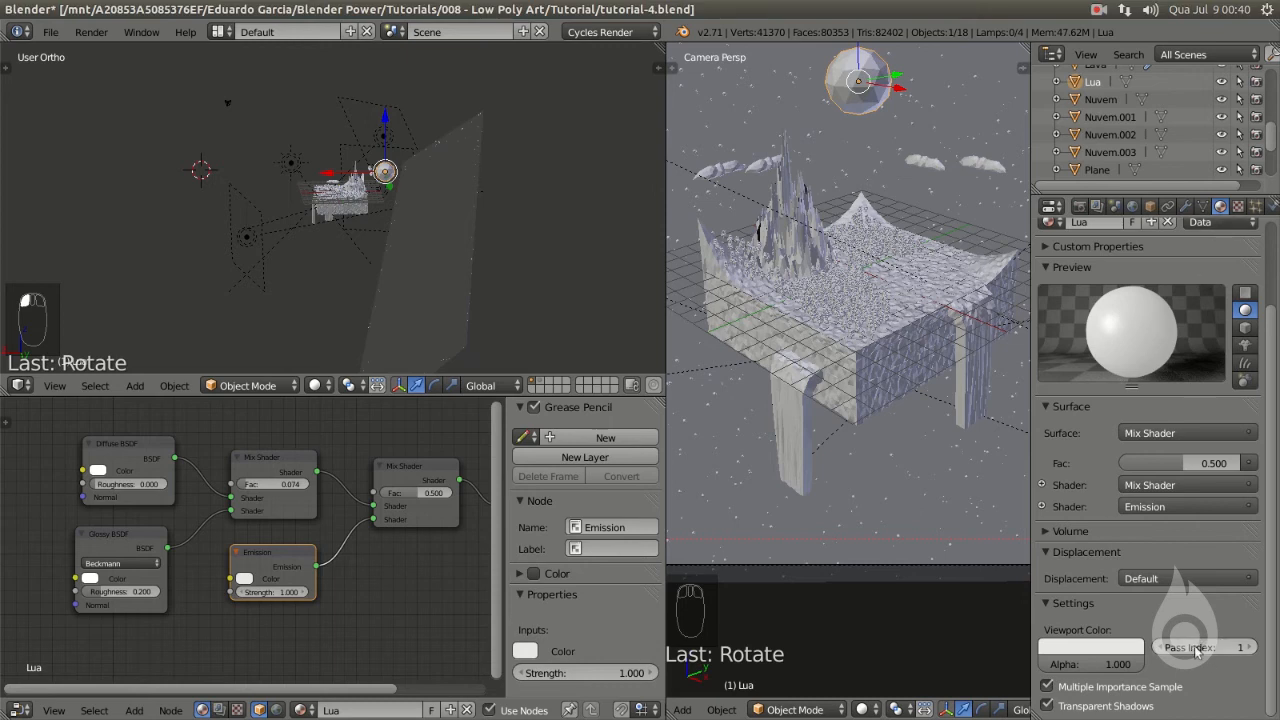
left_click(1237, 206)
left_click(1079, 206)
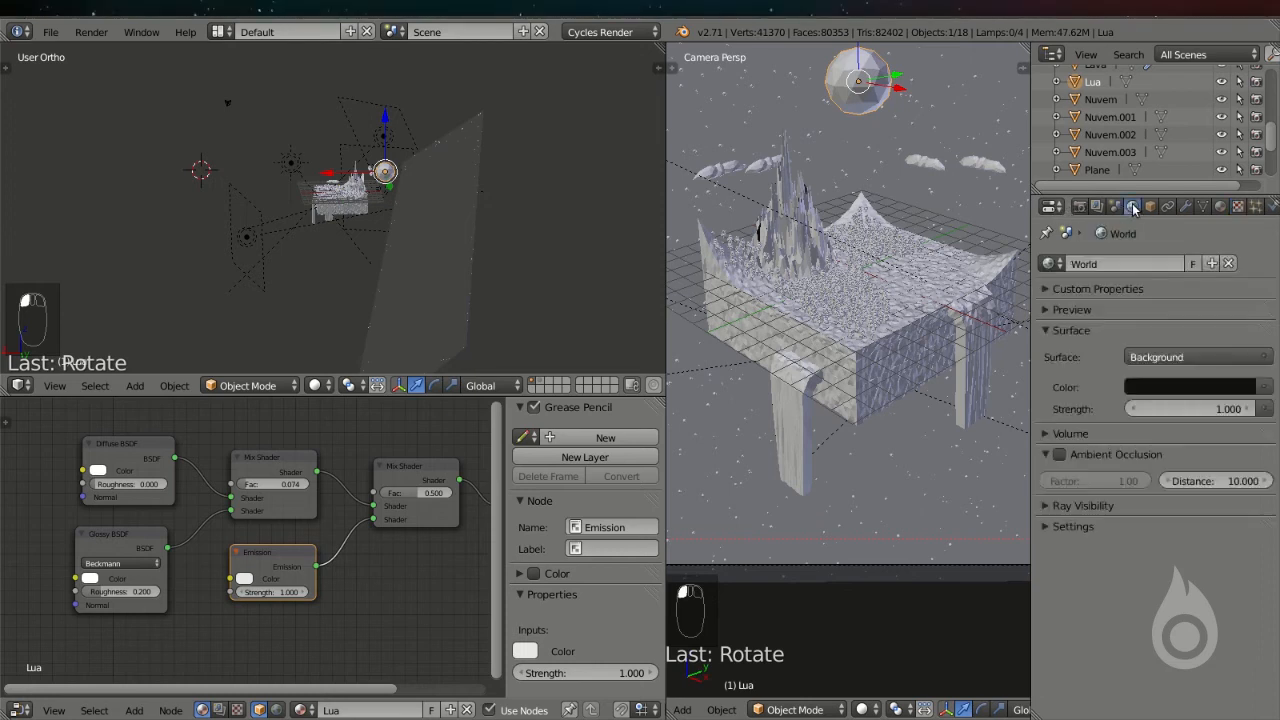
left_click(1096, 206)
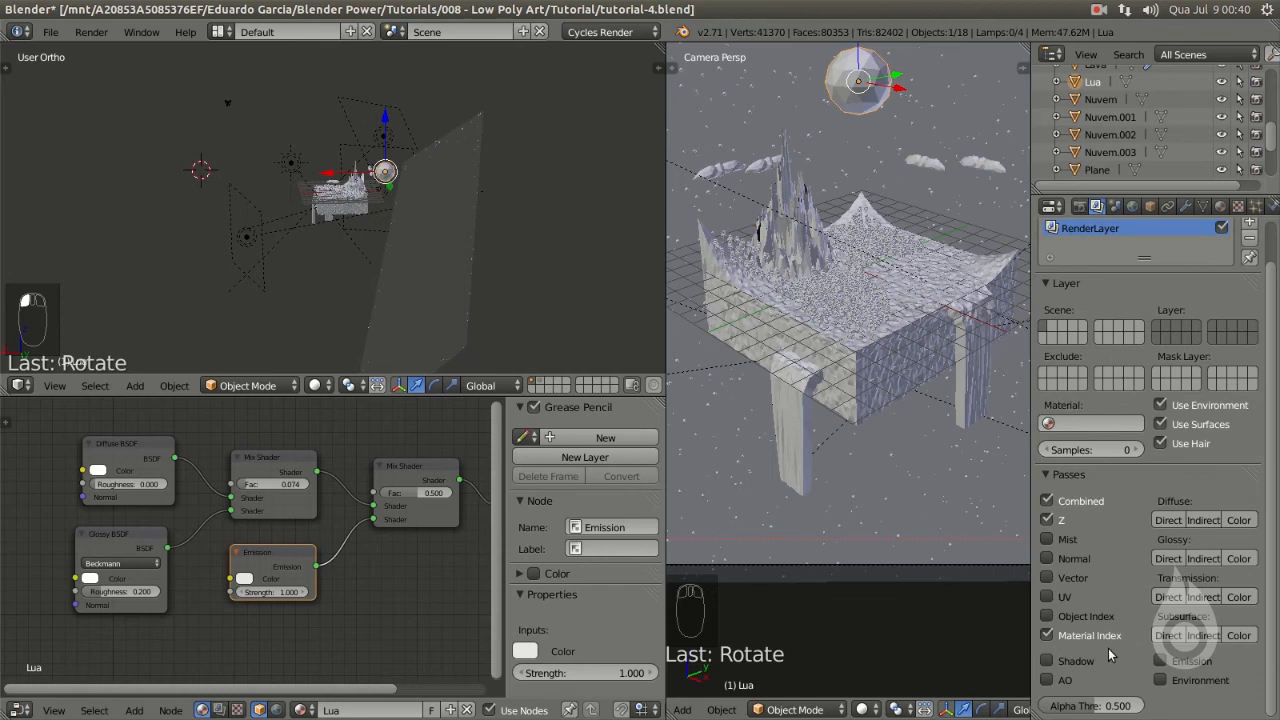
- Save the file over the existing one and render the final image of the scene
key("ctrl+s")
left_click(887, 397)
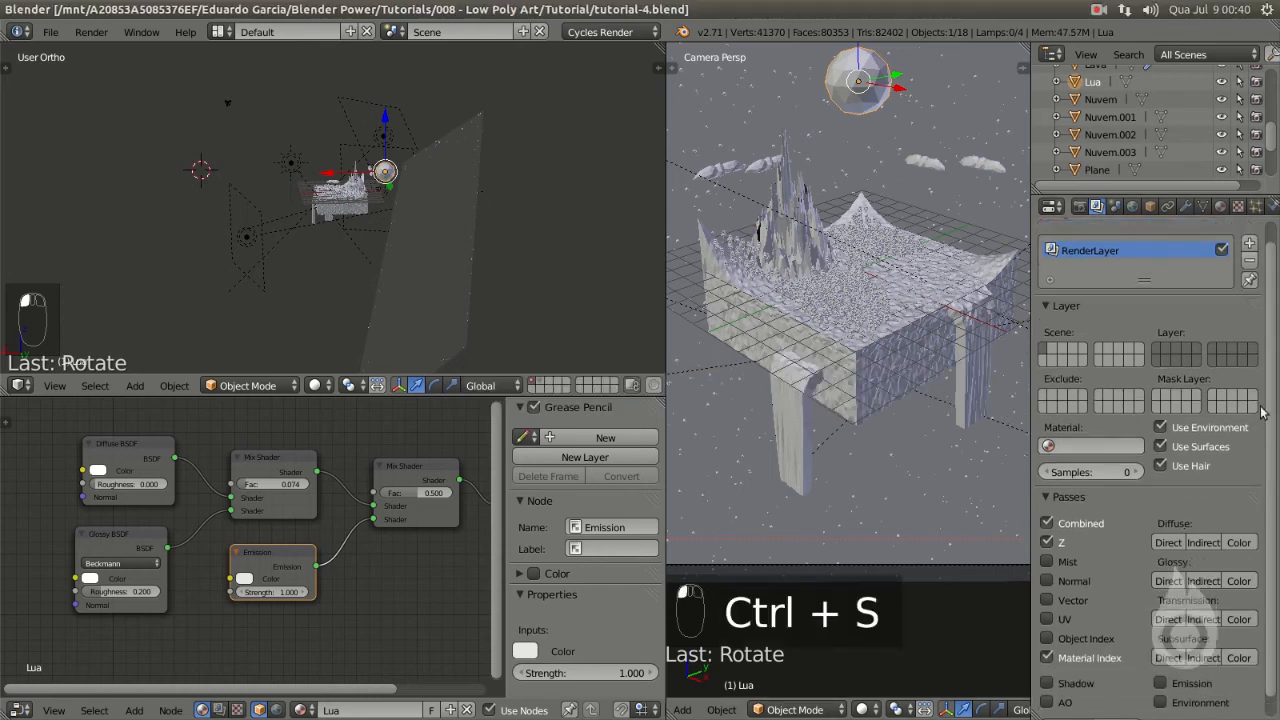
left_click(1079, 207)
scroll(1079, 320, "up", 5)
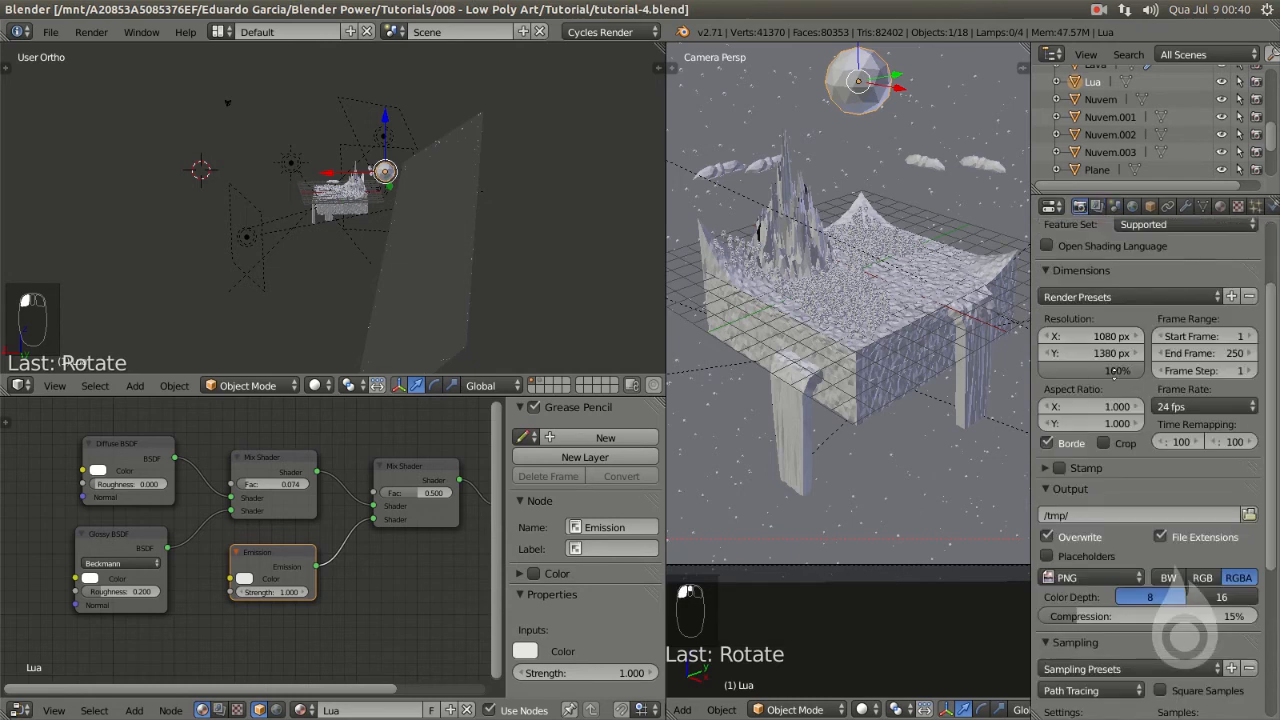
left_click(1079, 286)
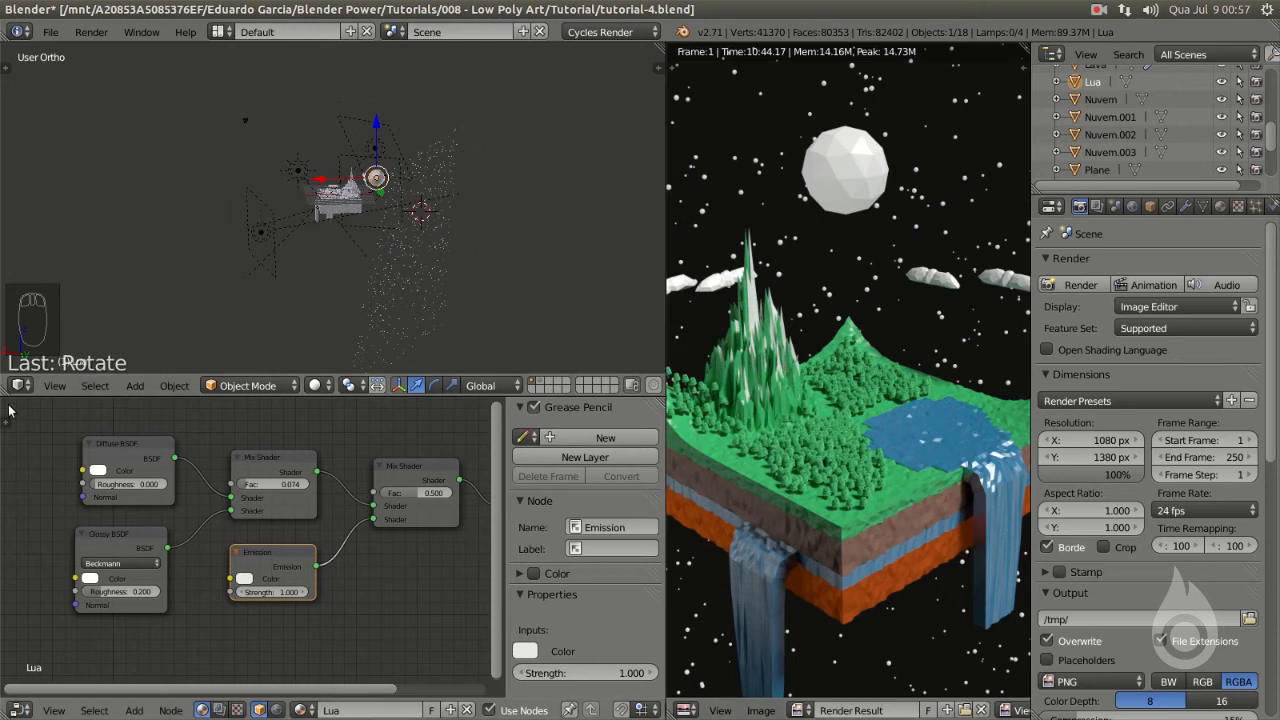
- Expand the node editor over the 3D view above it and hide its properties sidebar
left_click_drag(7, 392, 54, 304)
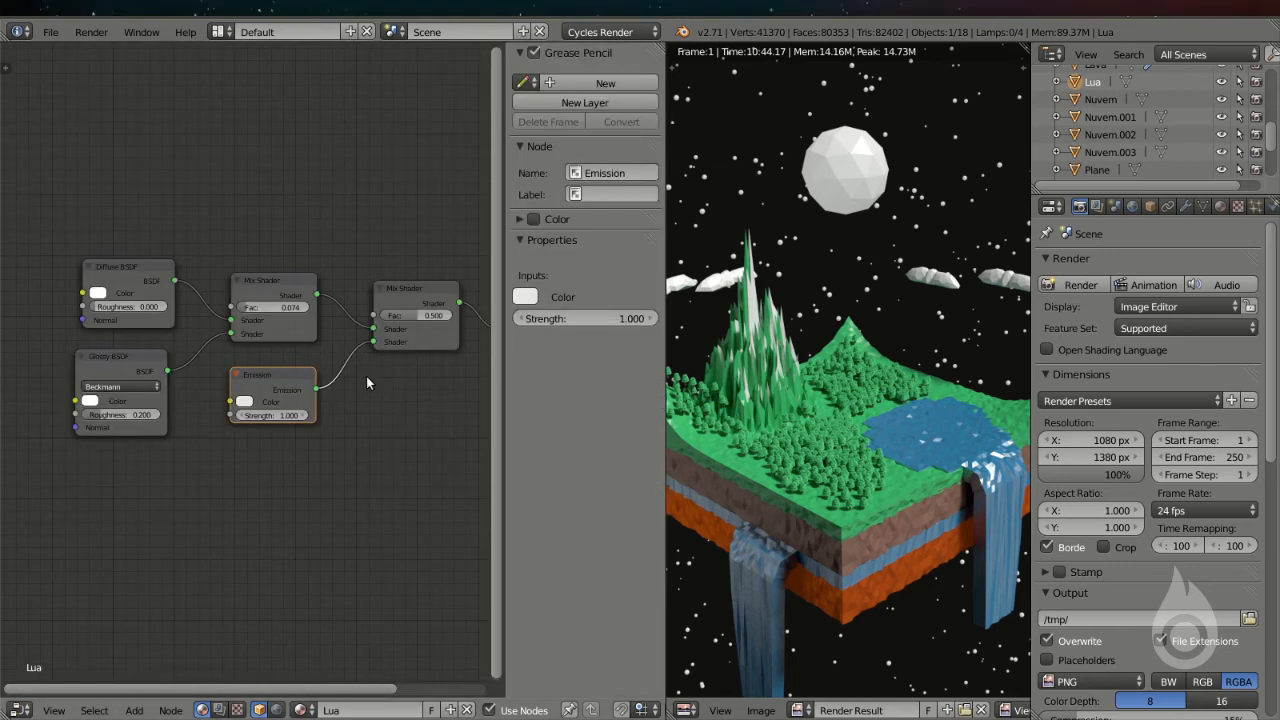
key("n")
scroll(534, 380, "down", 4)
middle_click_drag(540, 384, 582, 390)
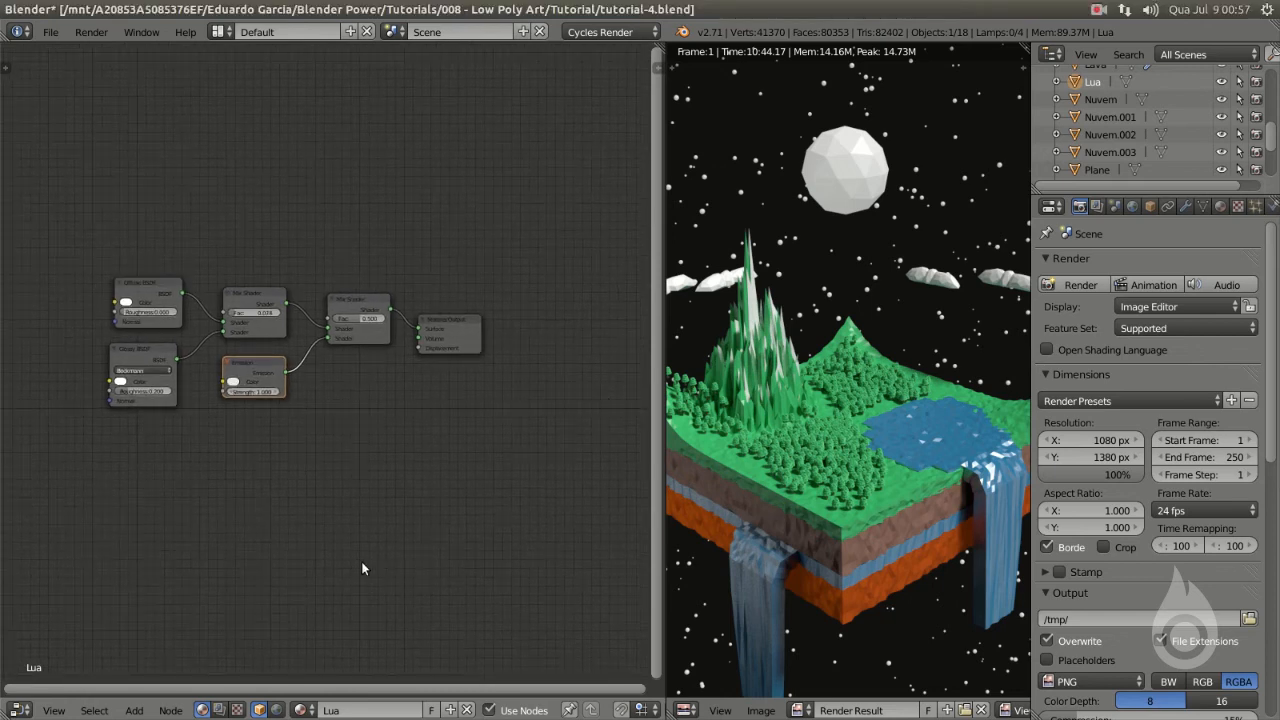
- Switch the node editor to compositing nodes and turn on Use Nodes and Backdrop
left_click(219, 710)
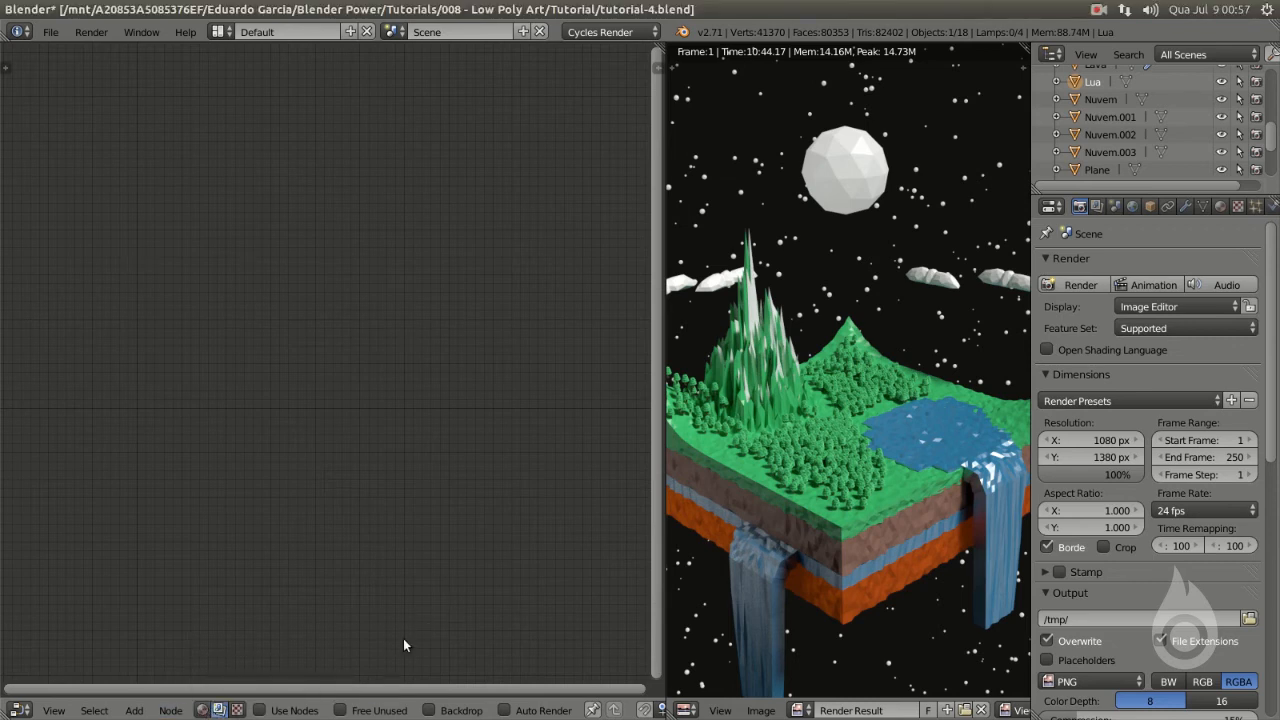
left_click(260, 710)
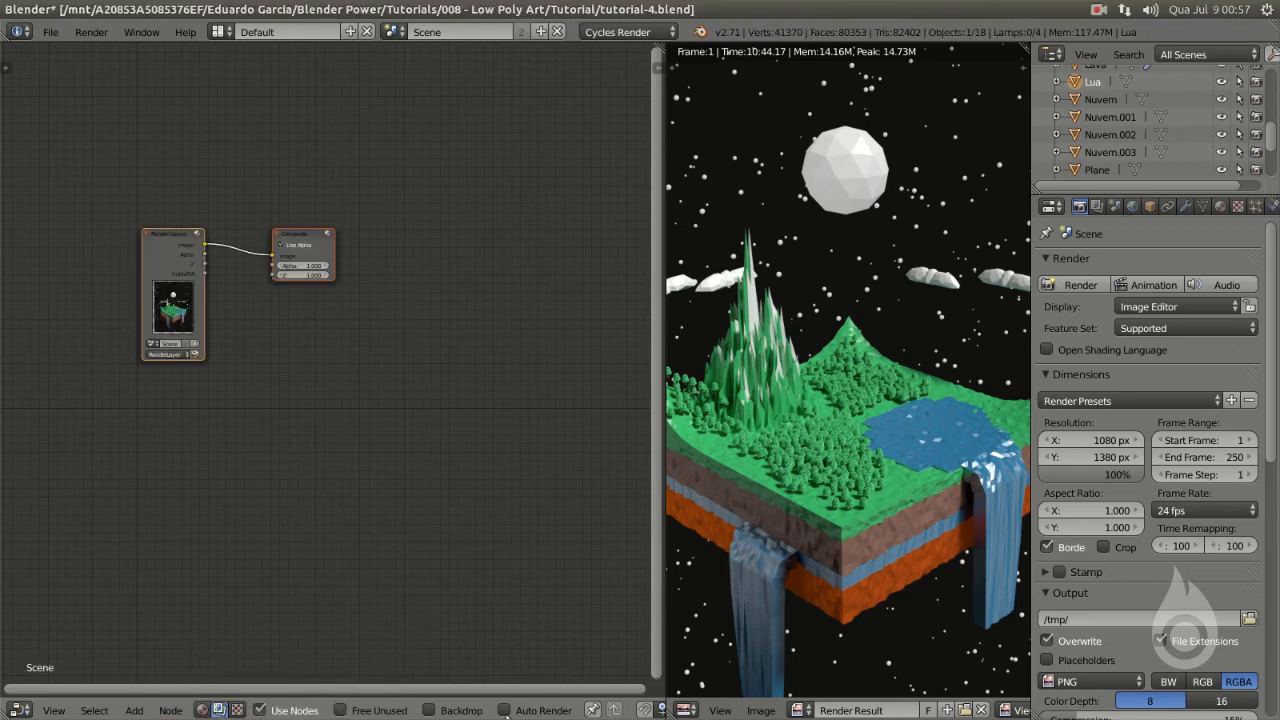
left_click(428, 710)
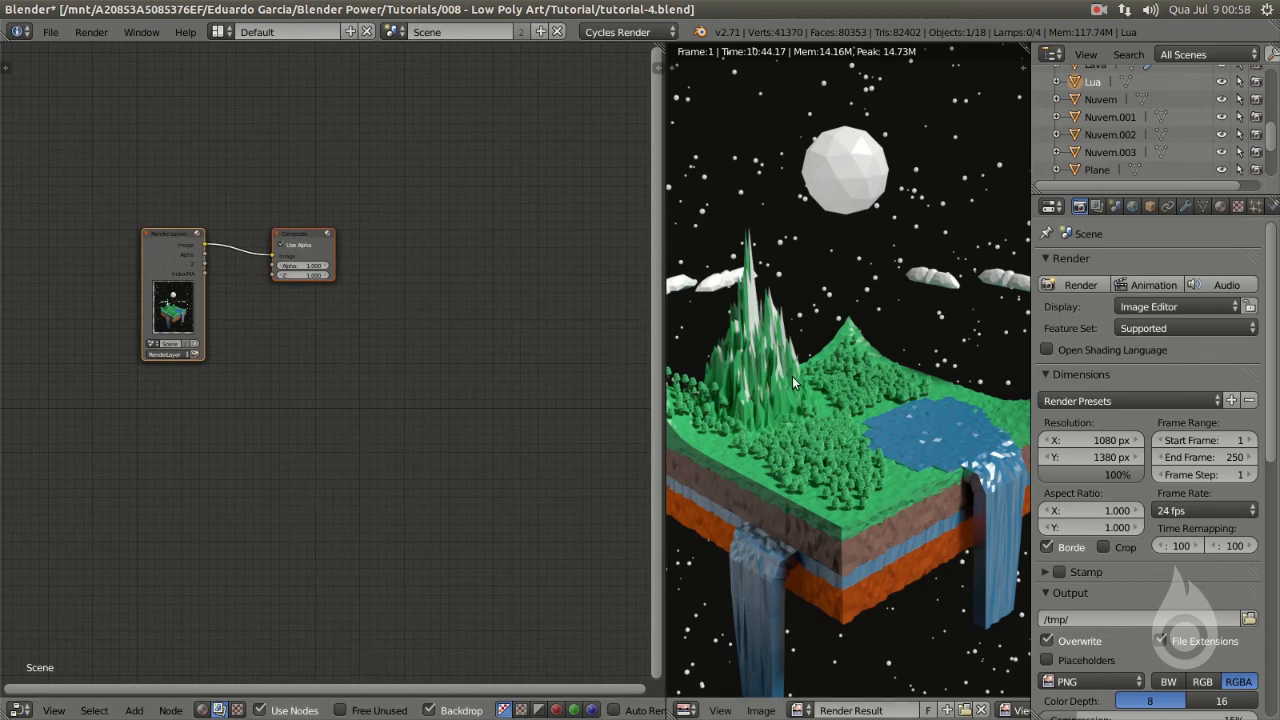
- Examine the whole rendered island image in a maximized image editor, then restore the layout
scroll(809, 376, "down", 3)
scroll(809, 376, "up", 1)
key("ctrl+Up")
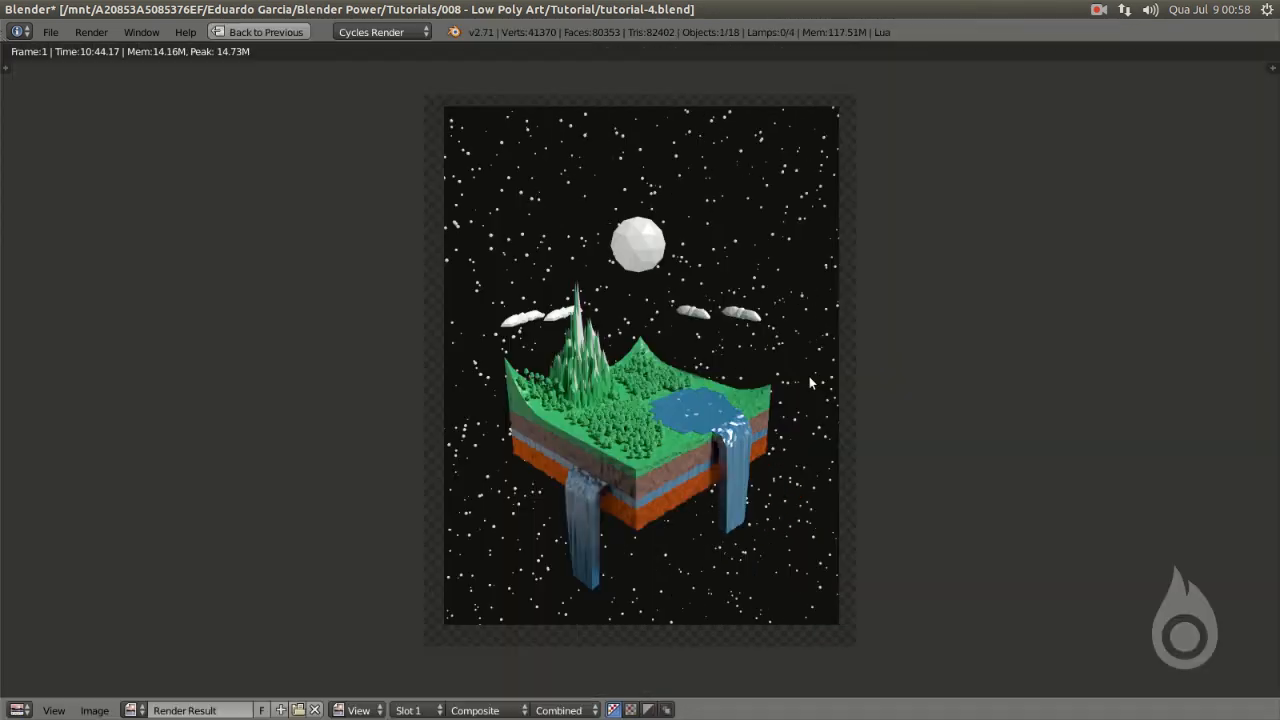
scroll(607, 388, "up", 4)
scroll(607, 388, "down", 3)
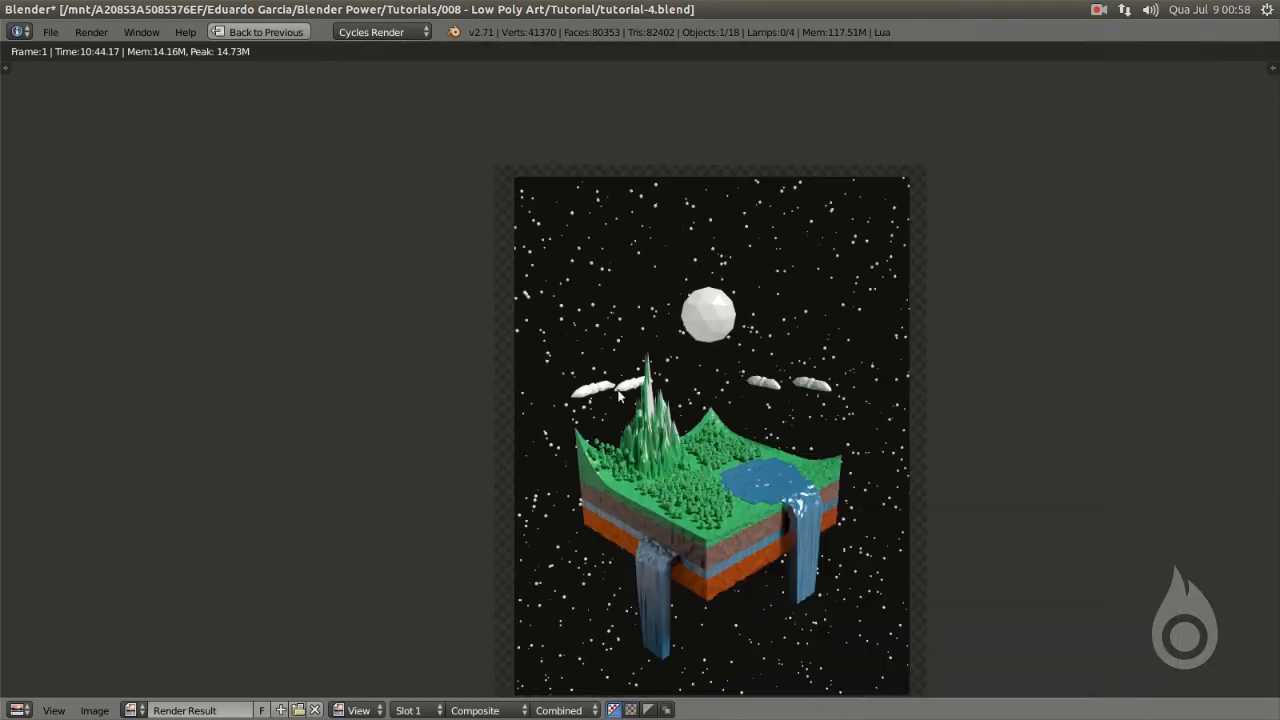
scroll(508, 378, "down", 1)
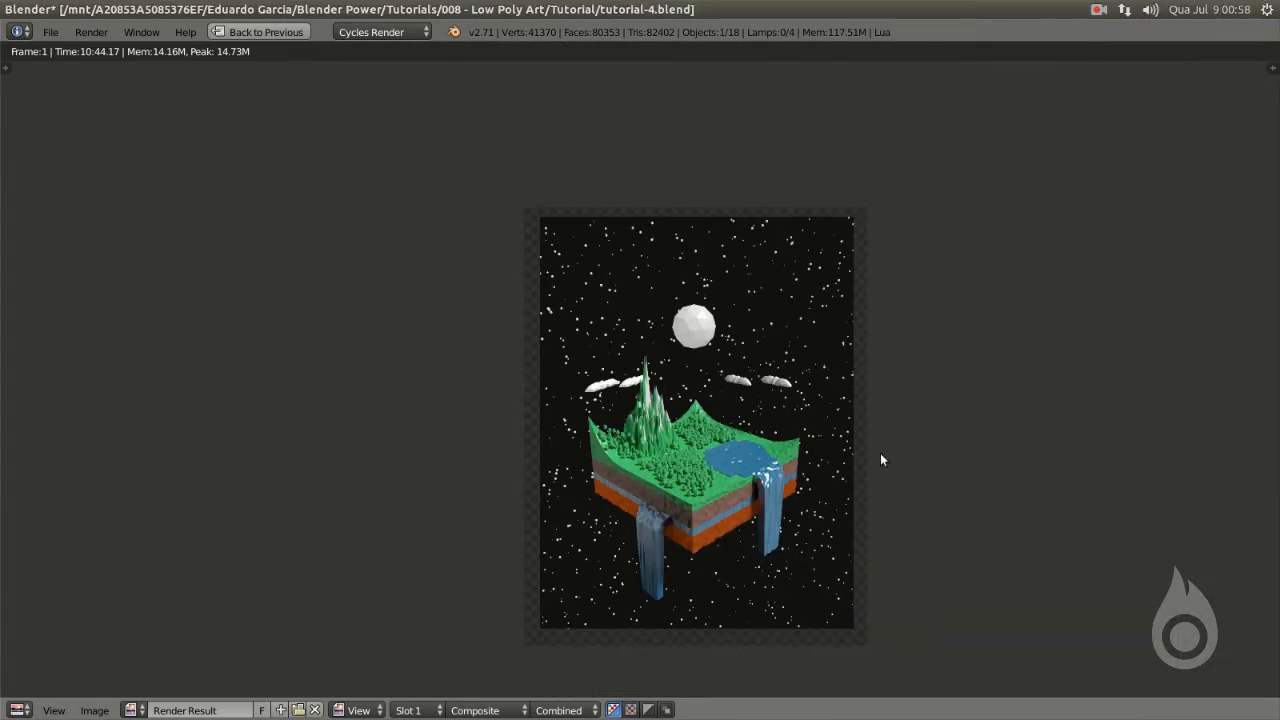
scroll(880, 460, "up", 2)
scroll(928, 384, "down", 2)
key("ctrl+Up")
- Spread the Render Layers and Composite nodes apart to make room between them
middle_click_drag(420, 311, 461, 308)
left_click_drag(348, 237, 413, 230)
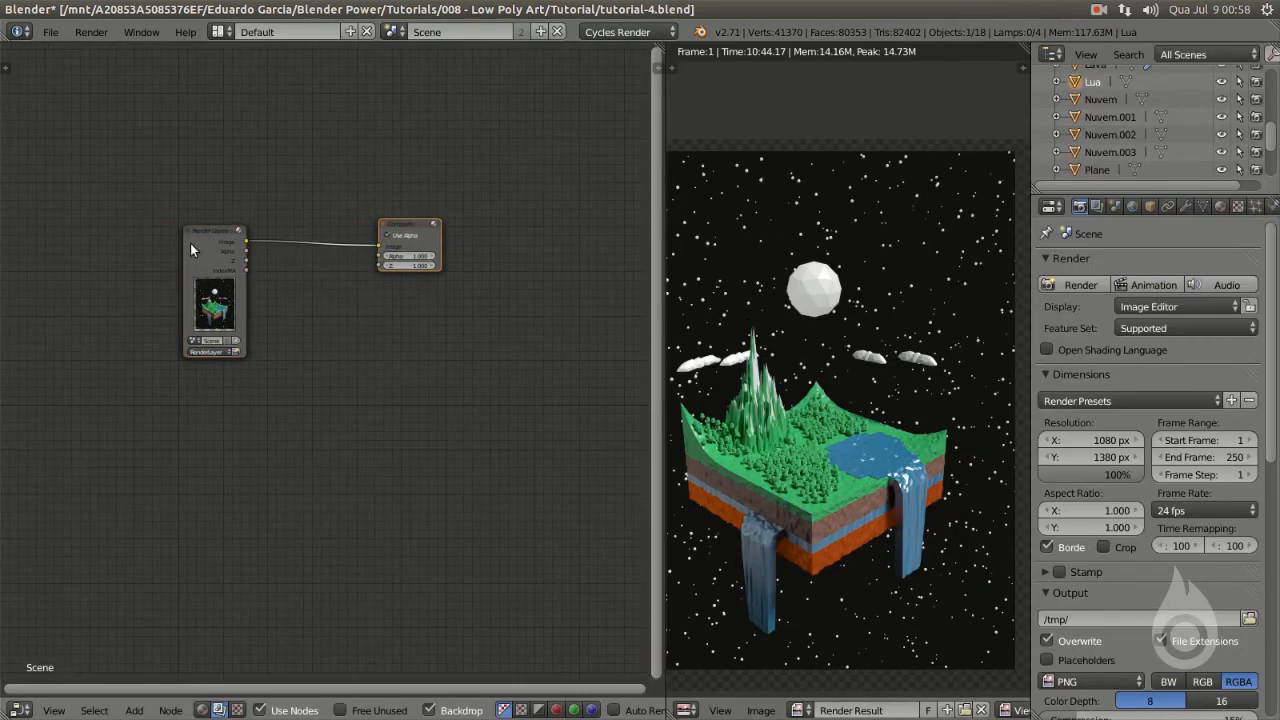
left_click_drag(190, 250, 117, 253)
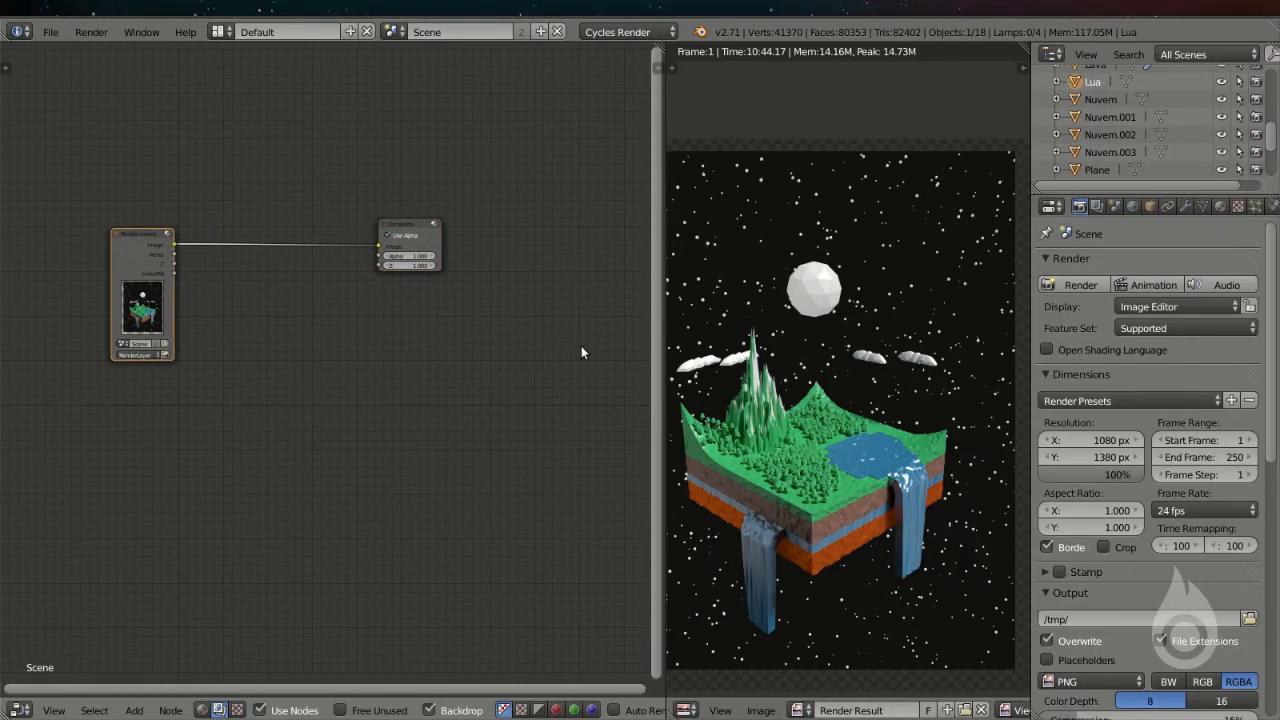
- Add an ID Mask node beside Render Layers and connect the IndexMA output to its ID value input
middle_click_drag(862, 369, 830, 345)
scroll(845, 335, "up", 1)
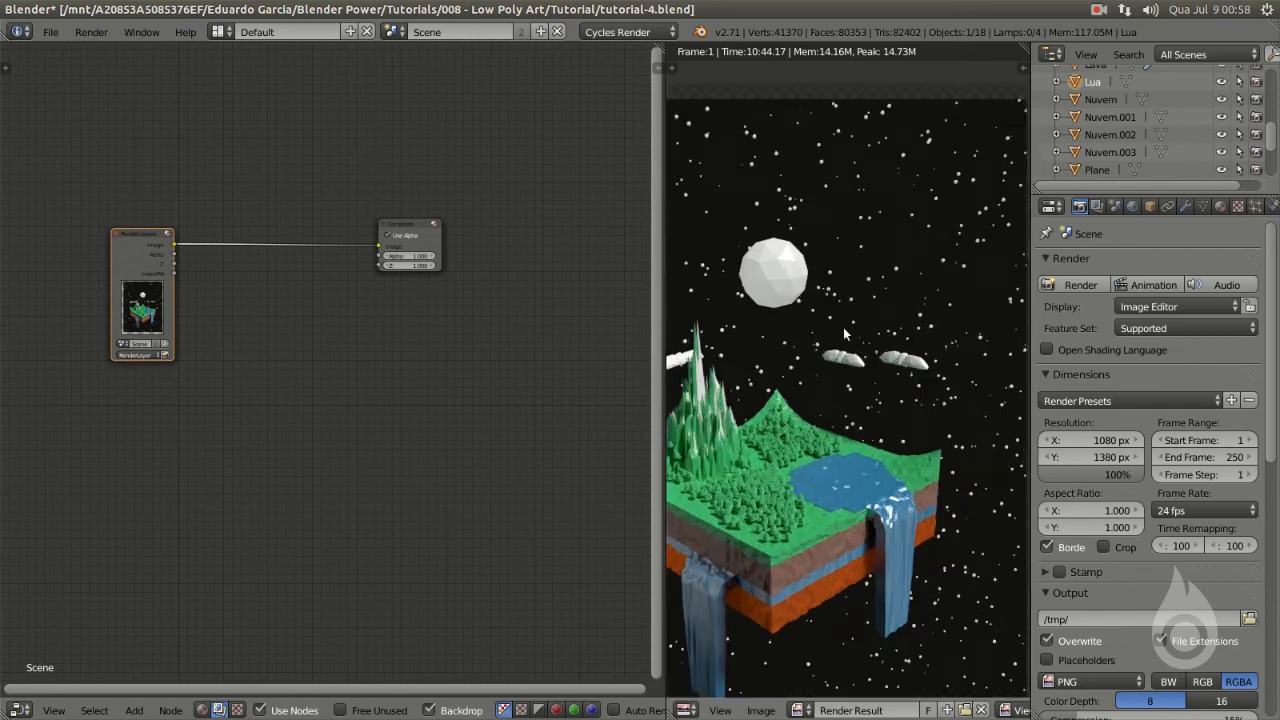
scroll(845, 335, "up", 3)
scroll(205, 362, "up", 1)
middle_click_drag(205, 362, 390, 356)
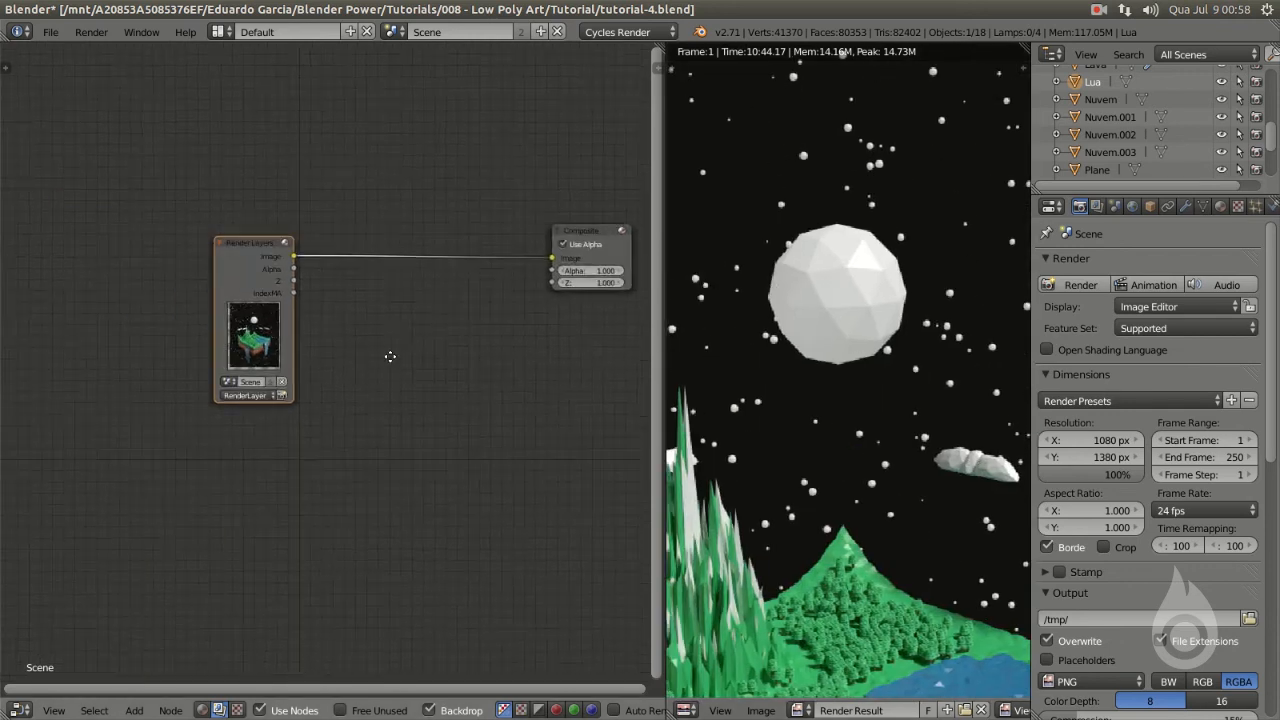
scroll(390, 356, "up", 2)
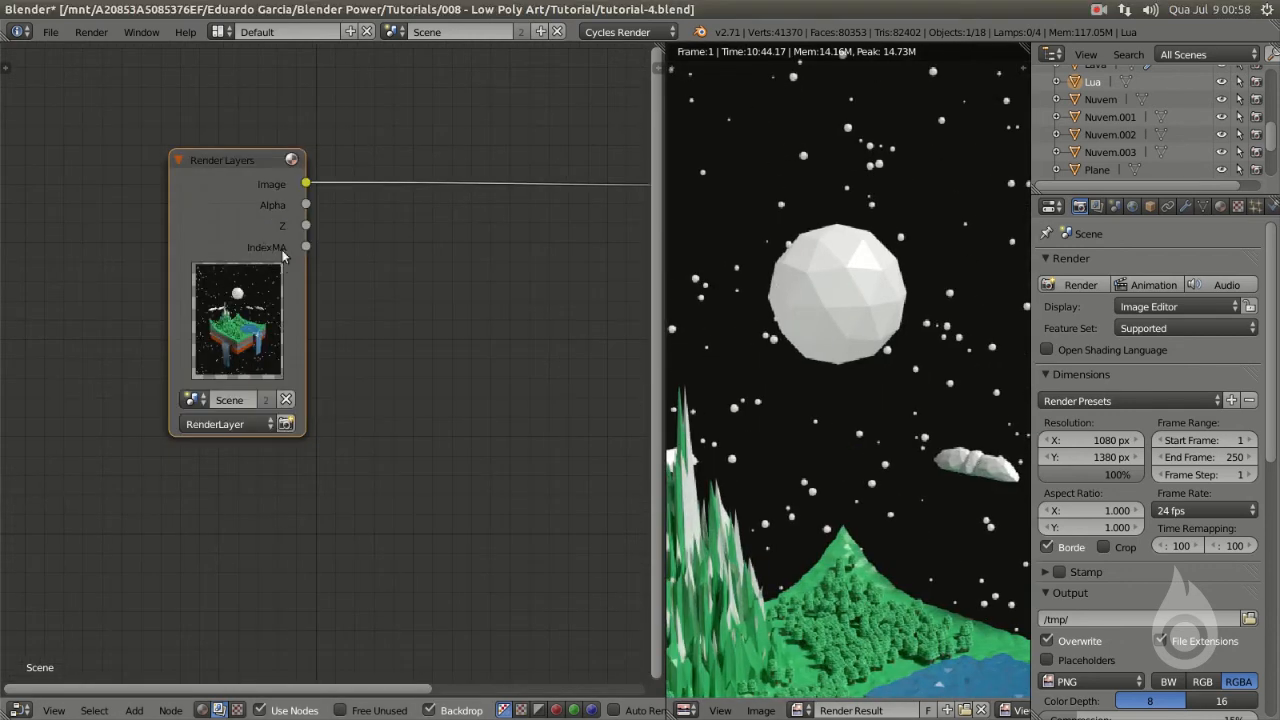
middle_click_drag(386, 285, 276, 279)
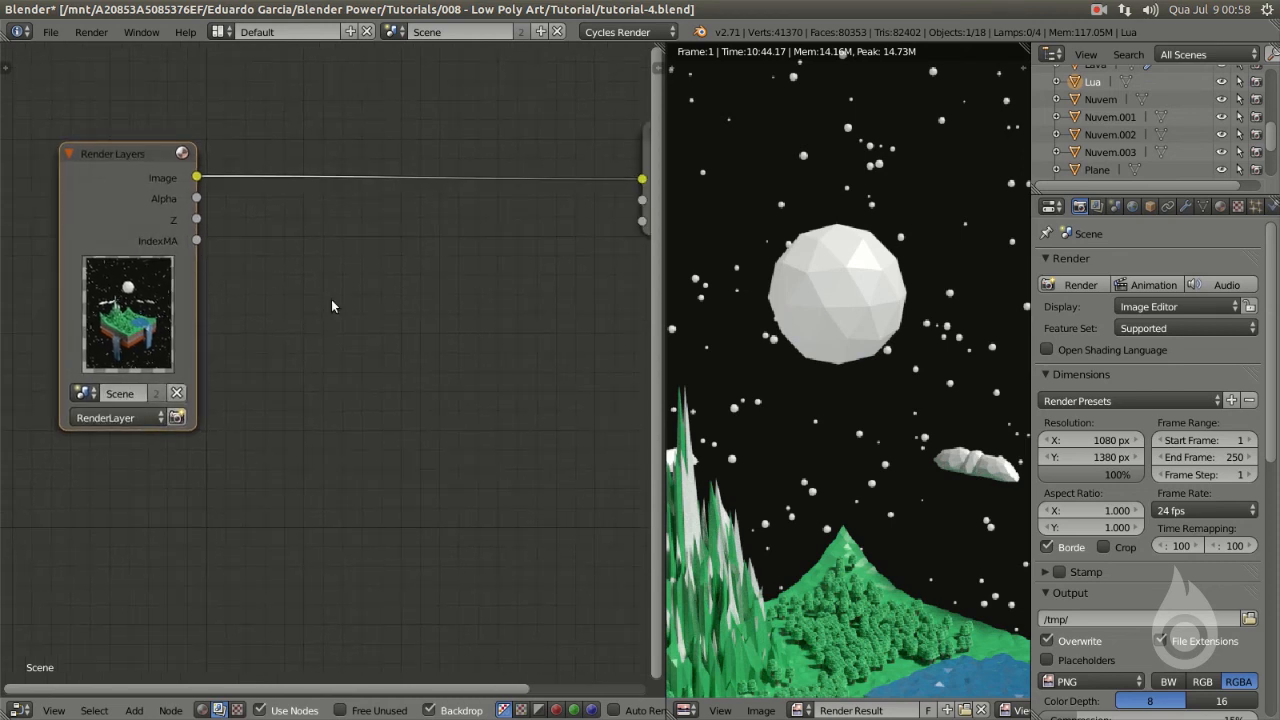
key("shift+a")
mouse_move(318, 378)
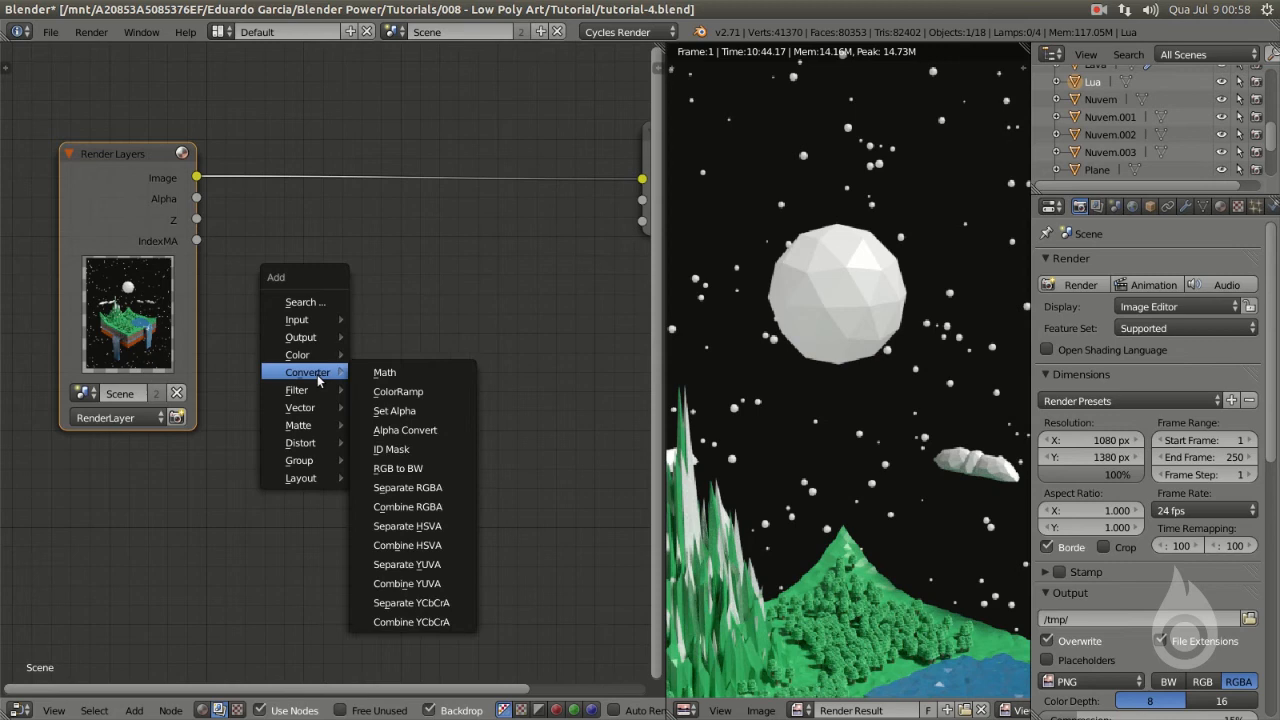
left_click(397, 450)
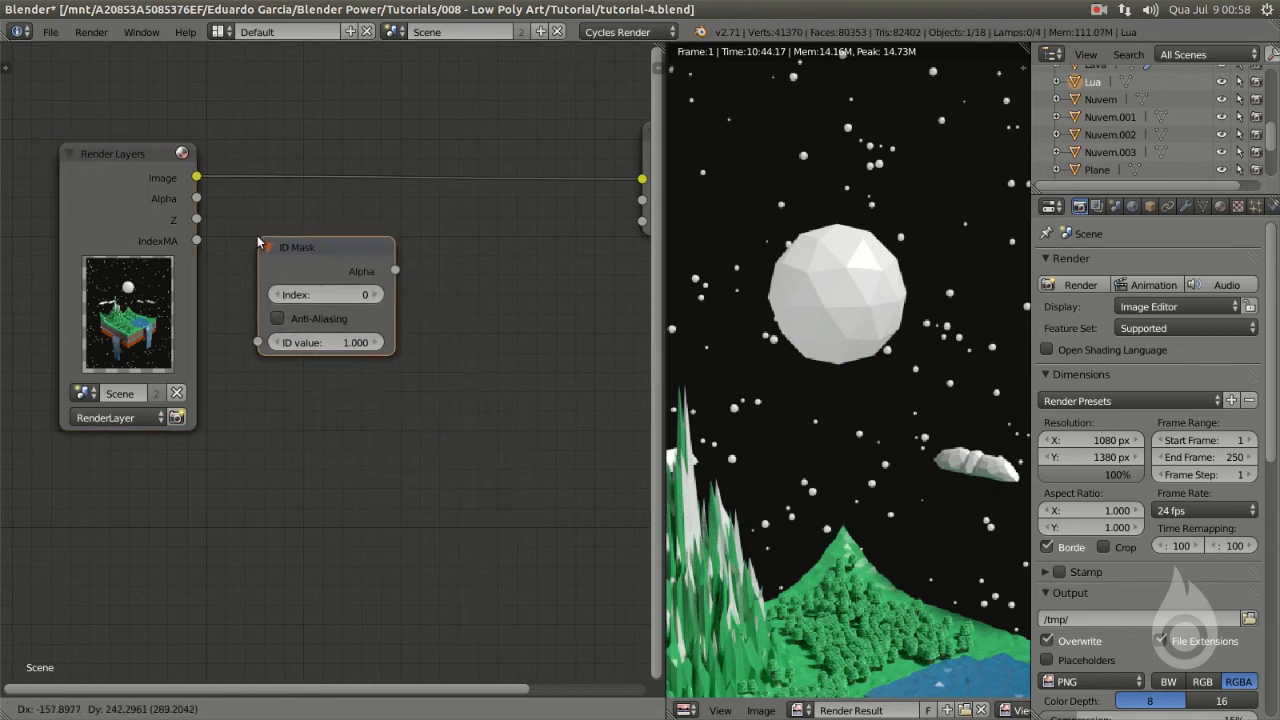
left_click(258, 242)
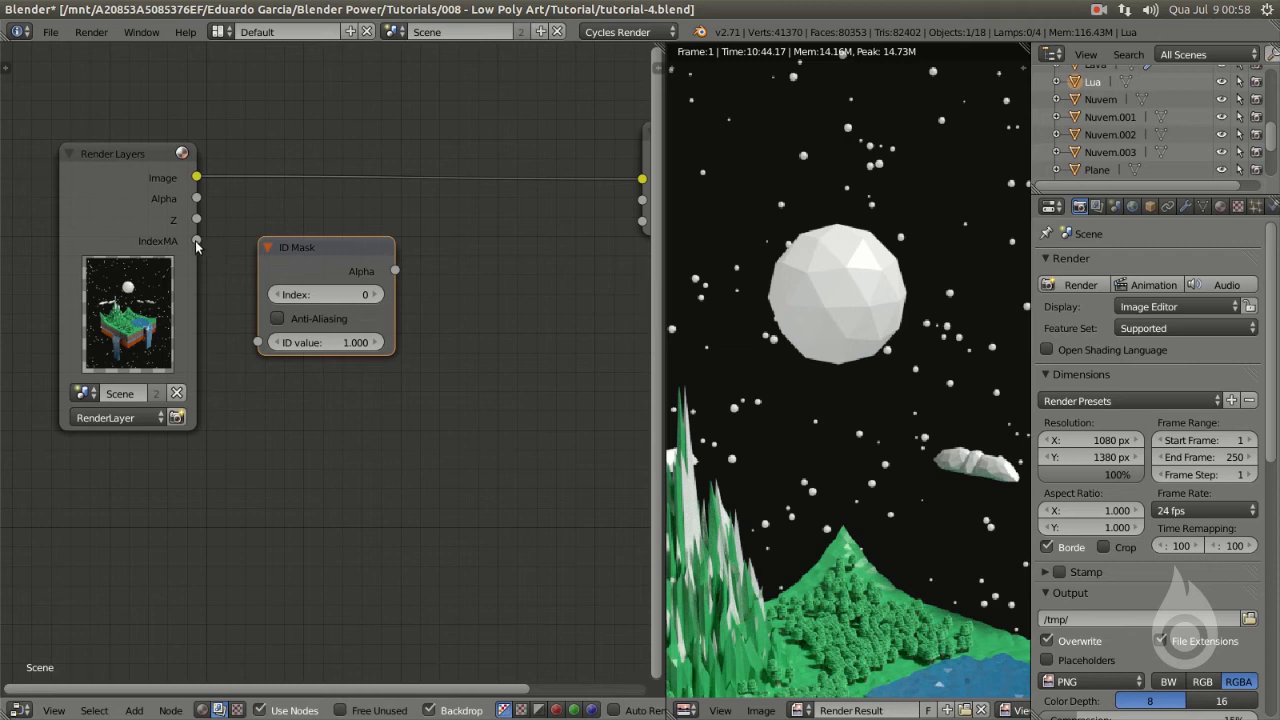
left_click_drag(197, 241, 258, 342)
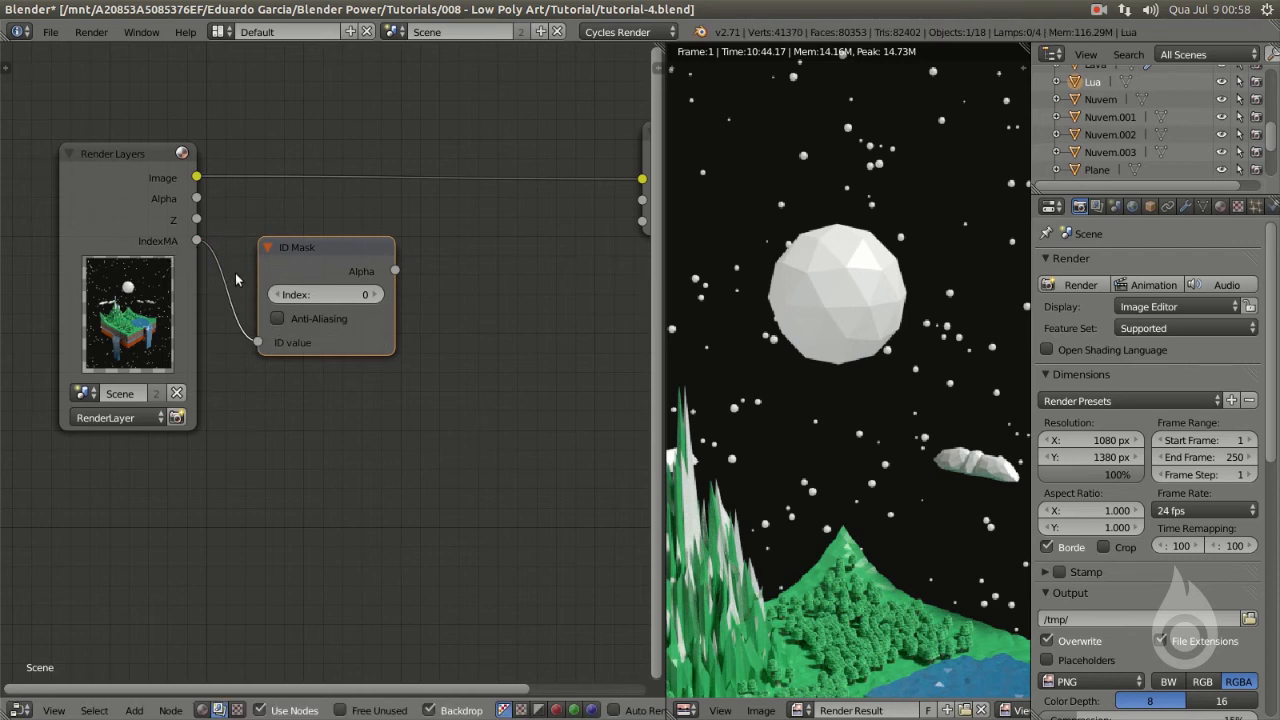
- Shift the ID Mask node slightly, set its Index to 1 and compare it with the Lua material's Pass Index
left_click_drag(295, 261, 317, 273)
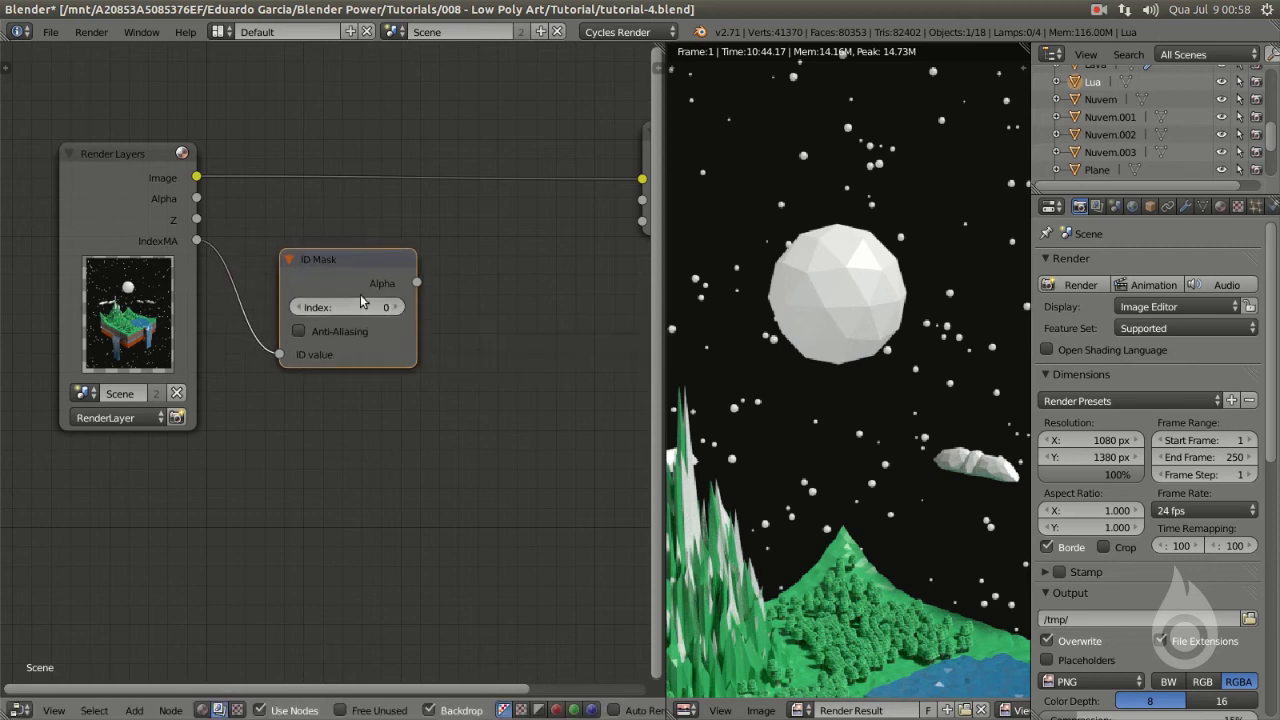
left_click(398, 308)
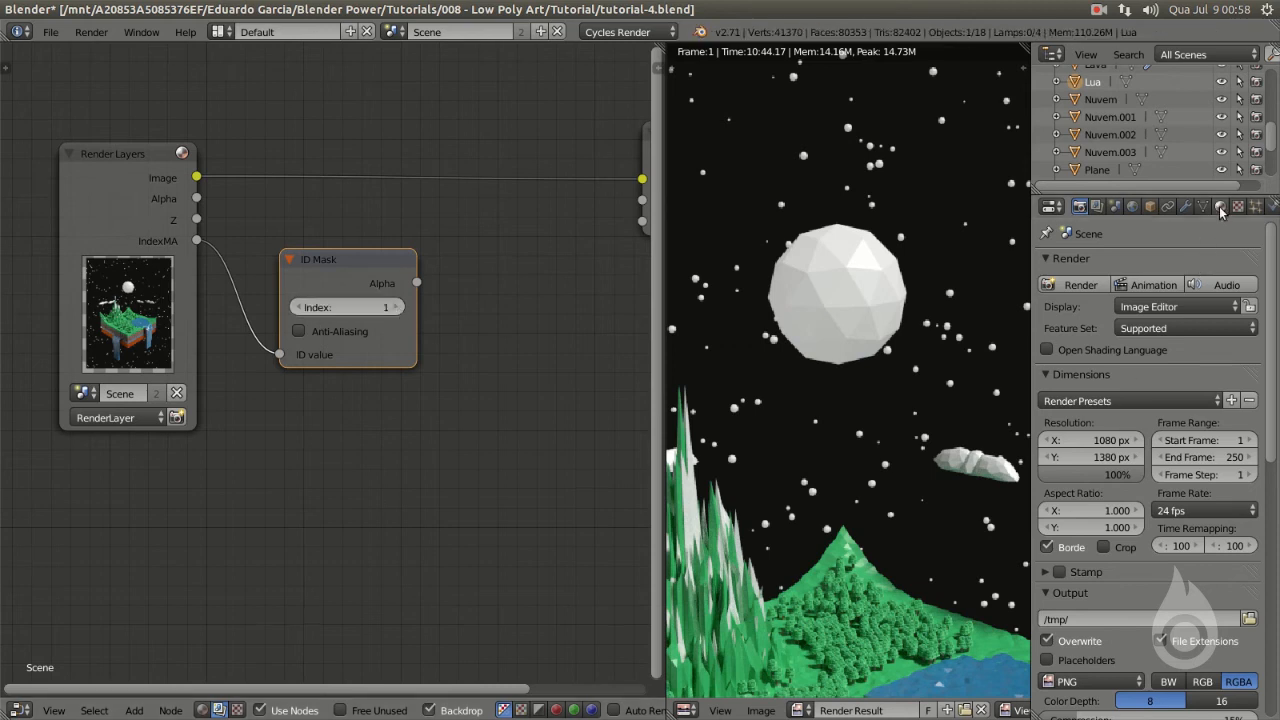
left_click(1220, 206)
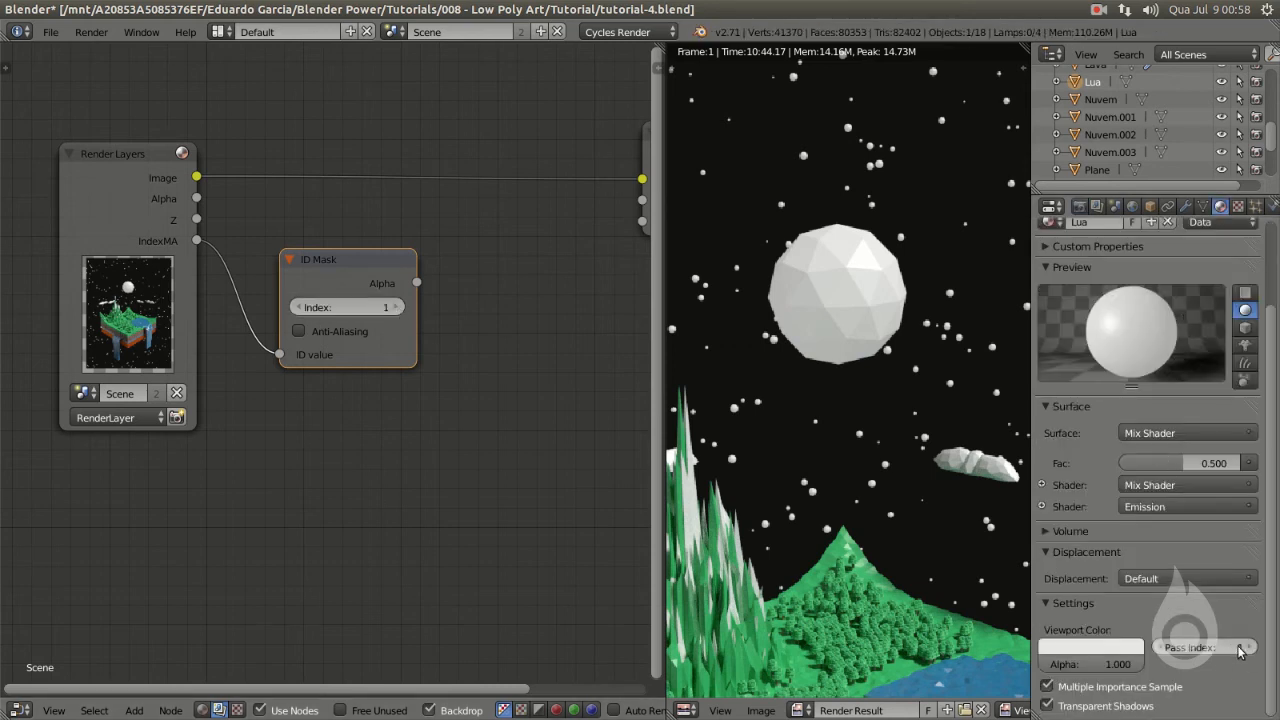
- Preview the ID Mask output through a Viewer node and place the Viewer below the Composite node
middle_click_drag(426, 301, 387, 316)
scroll(285, 288, "down", 1)
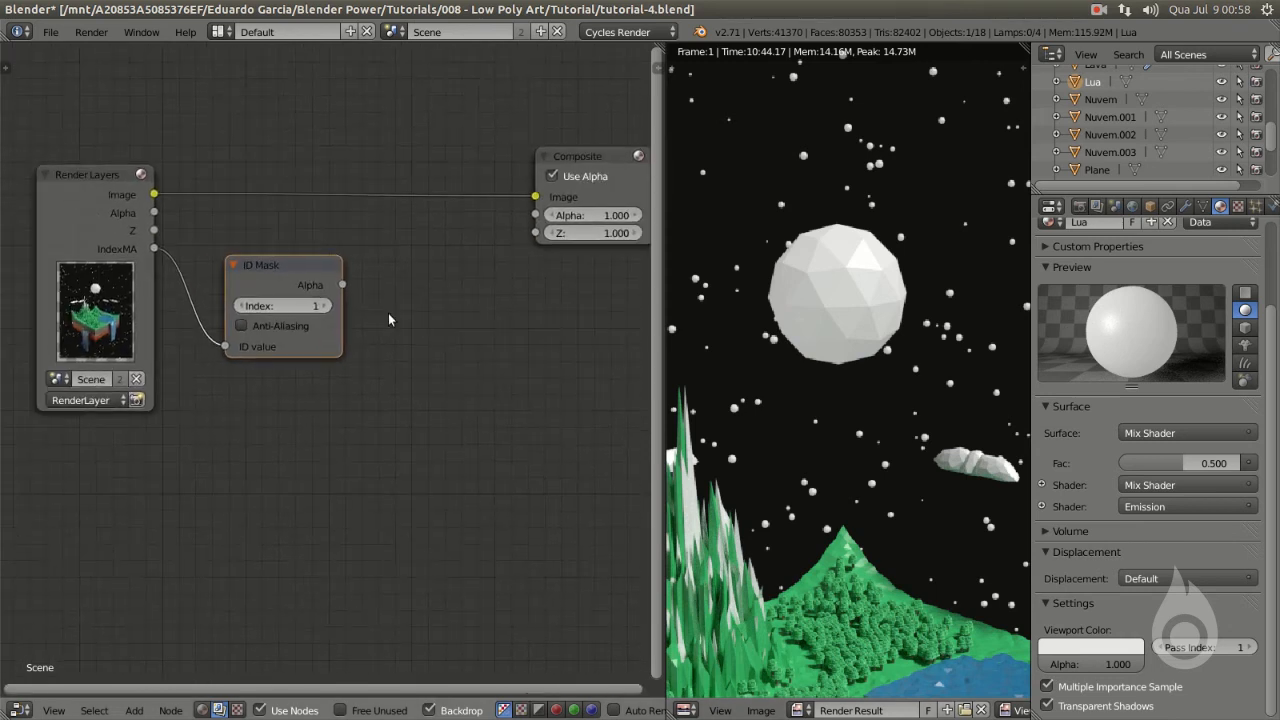
left_click(288, 264, "ctrl+shift")
scroll(440, 255, "down", 1)
scroll(440, 255, "down", 1)
left_click_drag(440, 255, 451, 336)
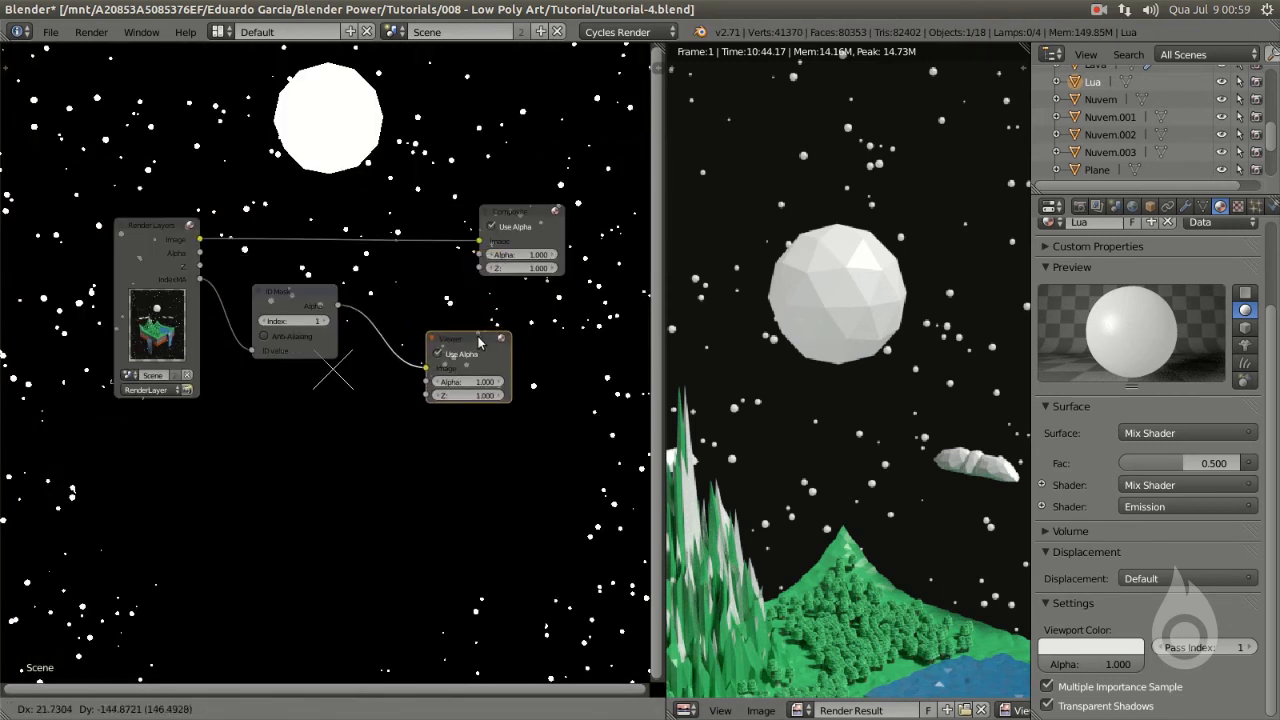
- Reduce the backdrop zoom until the whole mask image fits in the node editor
key("n")
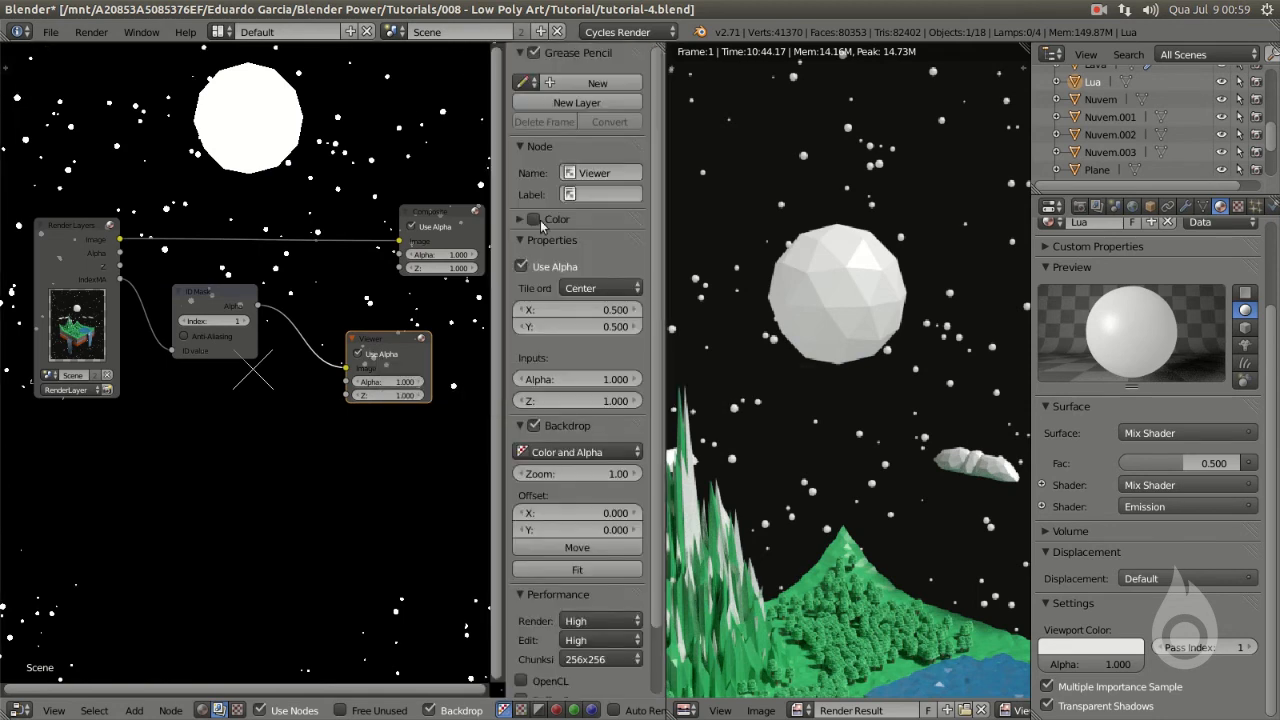
left_click(521, 265)
left_click_drag(590, 476, 542, 476)
key("n")
middle_click_drag(359, 292, 365, 501)
scroll(377, 297, "up", 1)
middle_click_drag(475, 412, 442, 318)
scroll(857, 412, "down", 3)
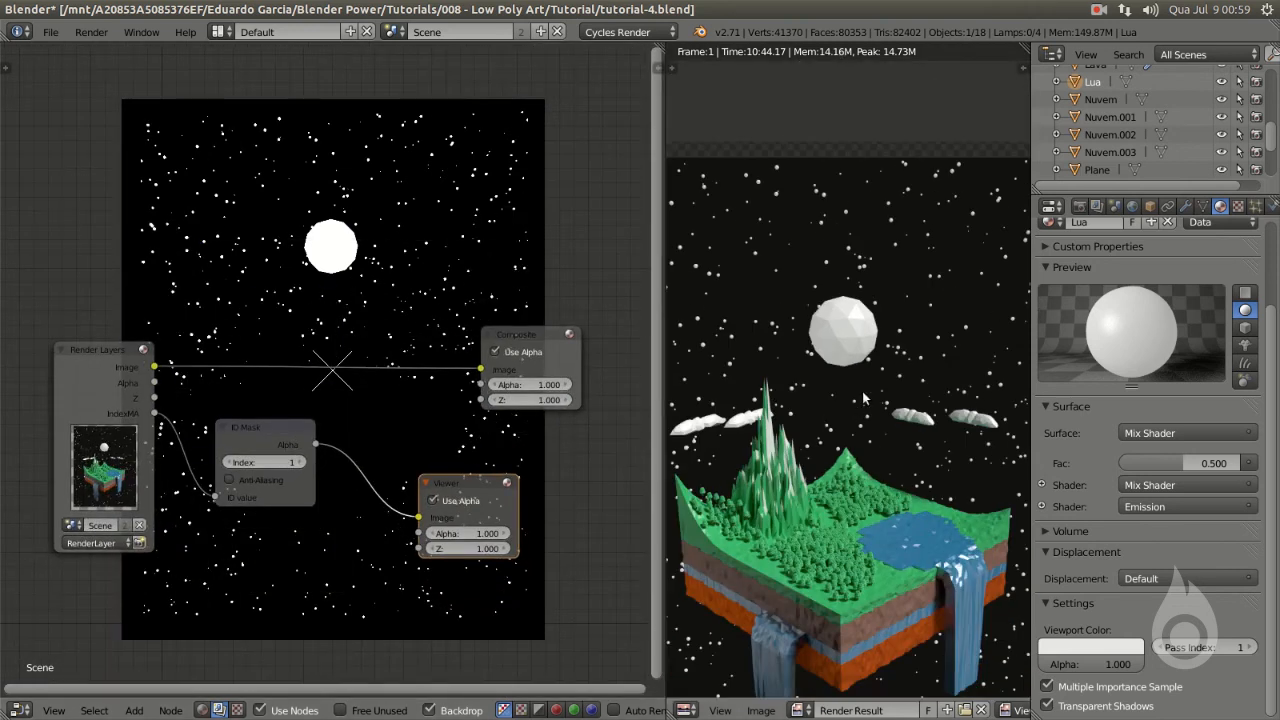
- Move the Composite node farther away from the other nodes to free space for more compositing nodes
middle_click_drag(513, 427, 367, 325)
left_click_drag(382, 240, 658, 272)
mouse_move(481, 414)
middle_mouse_down()
mouse_move(523, 407)
mouse_move(505, 411)
middle_mouse_up()
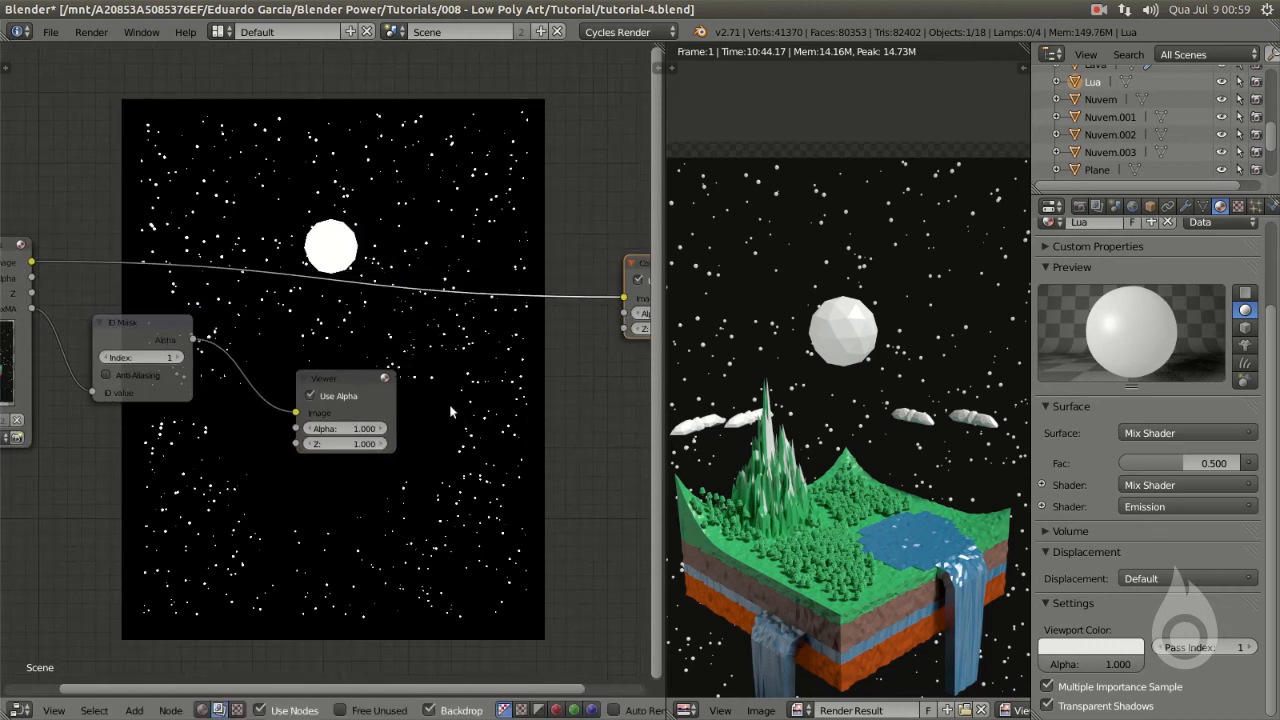
- Add a Blur node between the ID Mask and Viewer nodes and space the nodes apart
key("shift+a")
mouse_move(432, 428)
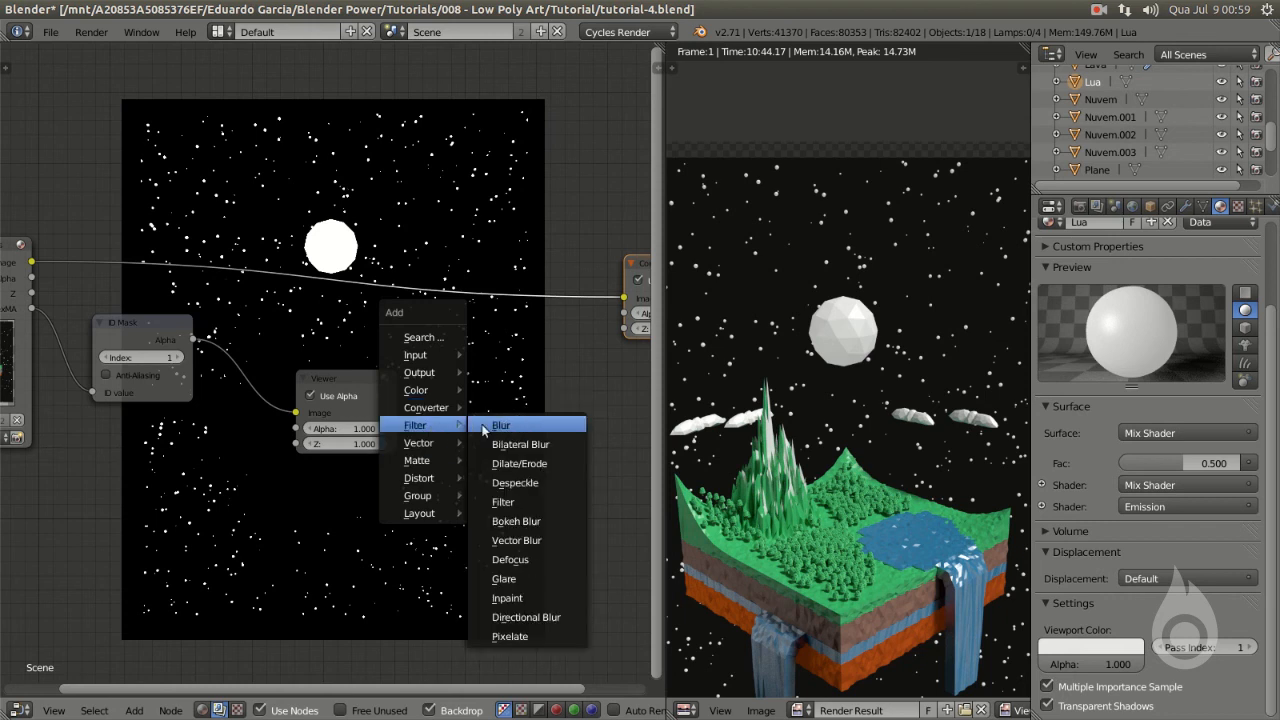
left_click(493, 428)
left_click(206, 339)
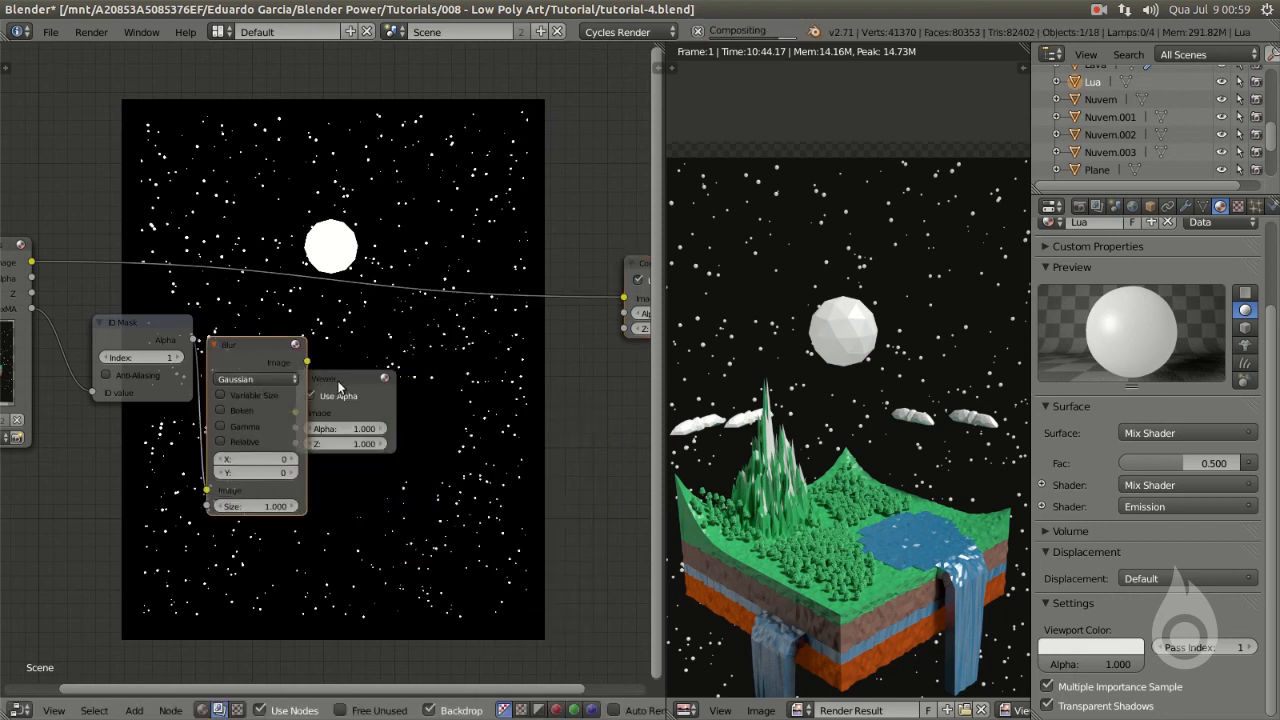
left_click_drag(341, 386, 481, 386)
left_click_drag(257, 343, 306, 349)
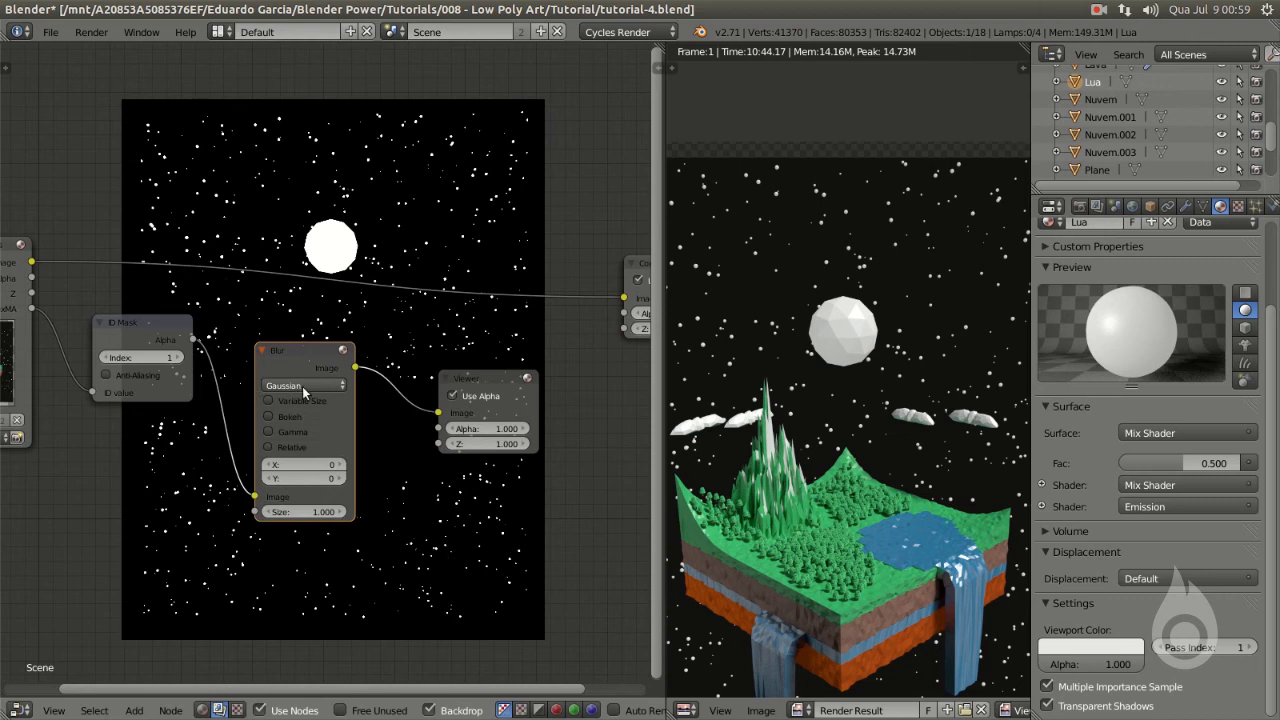
- Switch the Blur node to Fast Gaussian with Relative sizing and set its X and Y to 5%
left_click(304, 387)
left_click(300, 291)
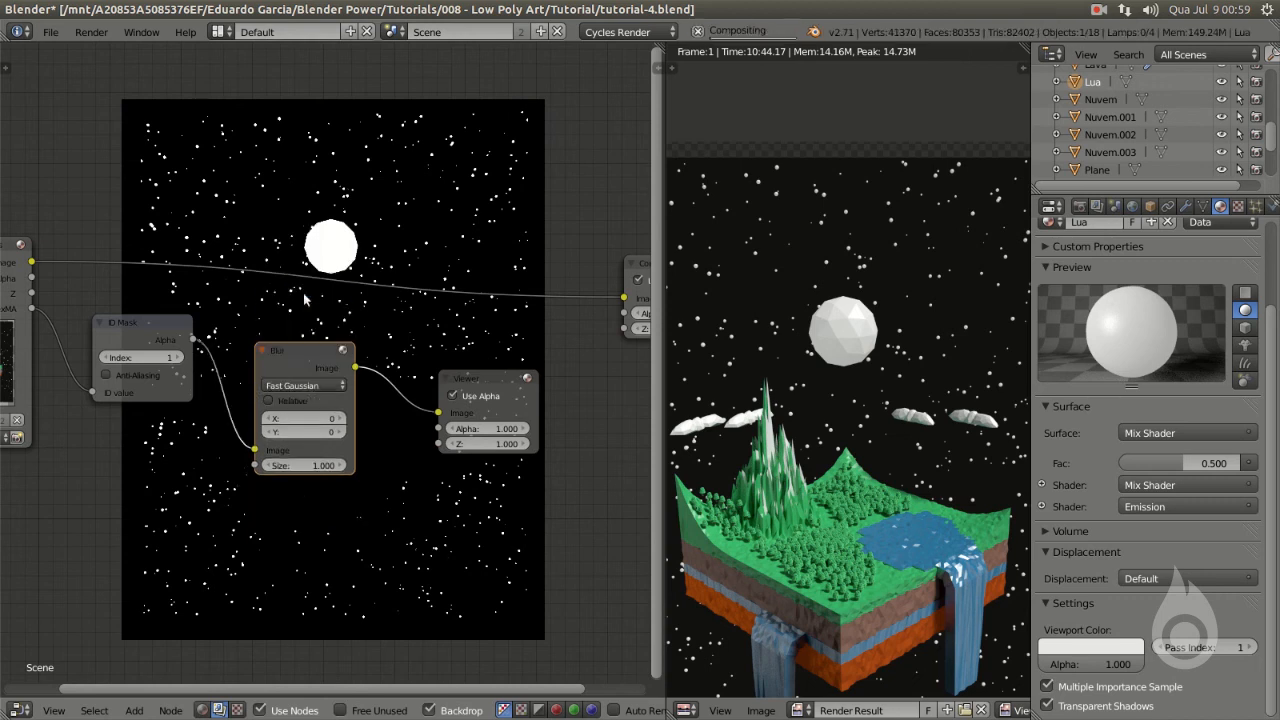
left_click(270, 401)
left_click(303, 451)
type("5")
key("Tab")
type("5")
key("Tab")
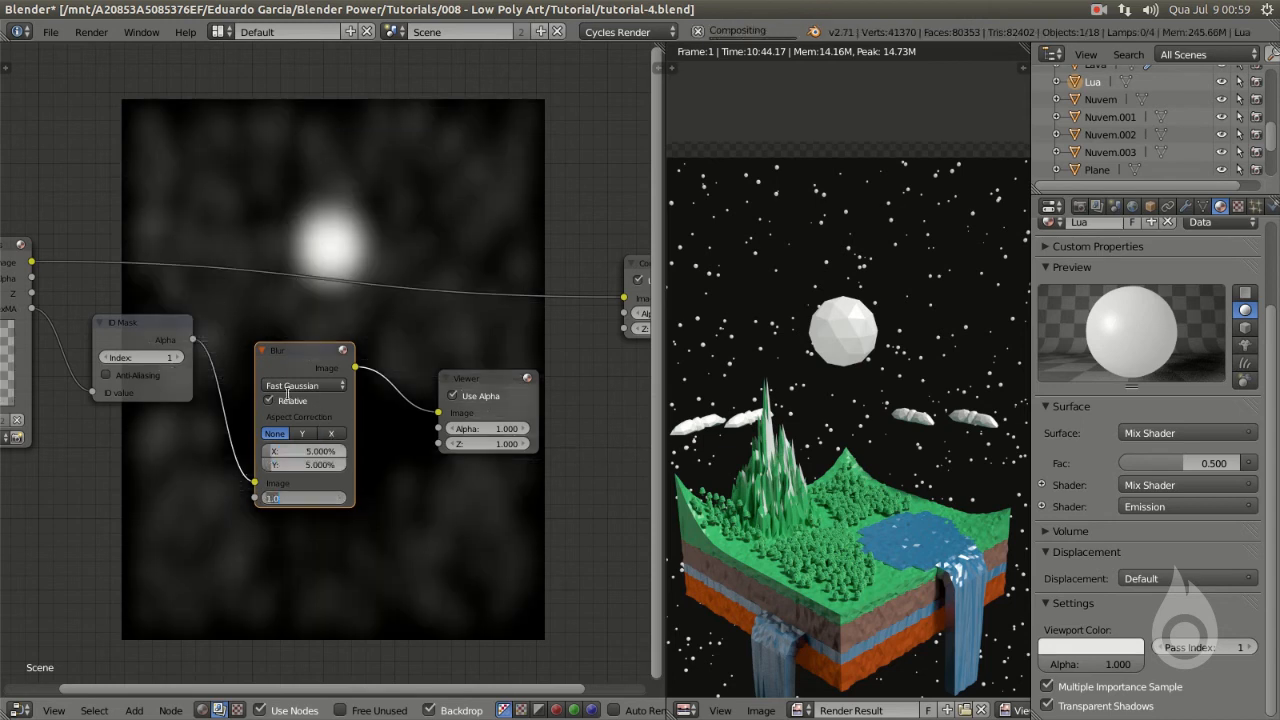
- Try a smaller relative blur of 2% in both X and Y
left_click(306, 451)
left_click(306, 451)
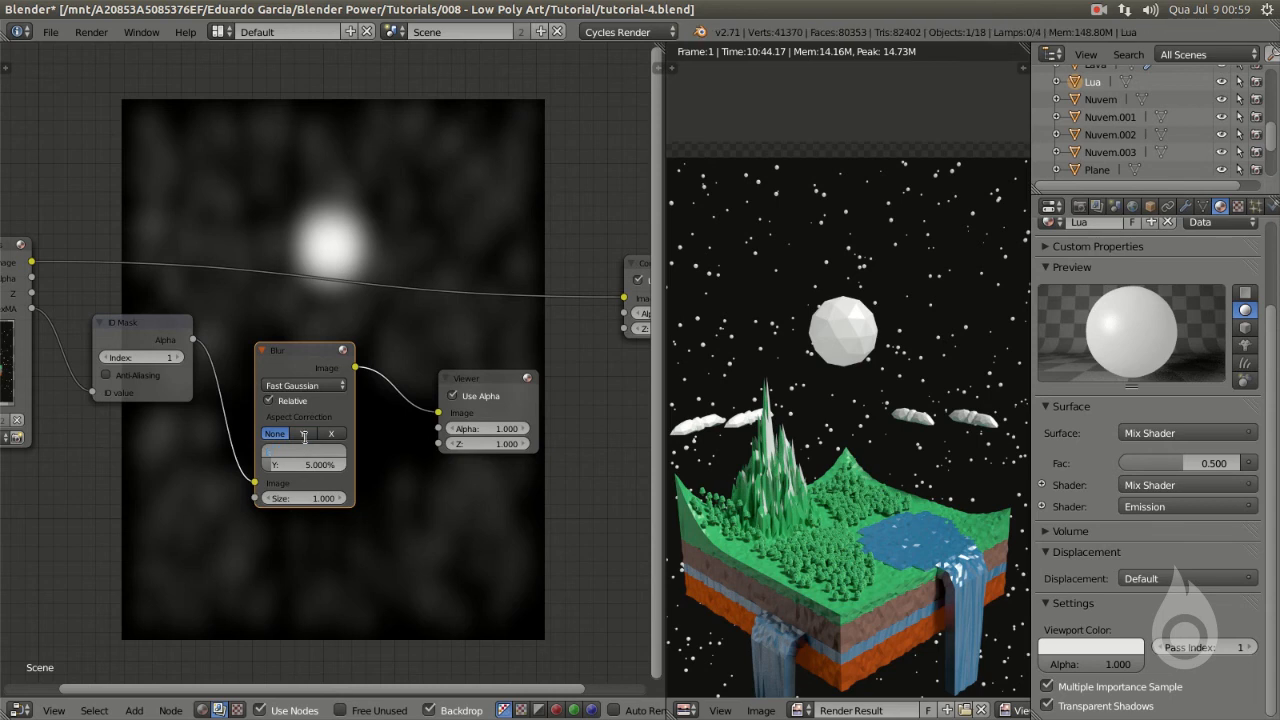
type("2")
key("Tab")
key("Tab")
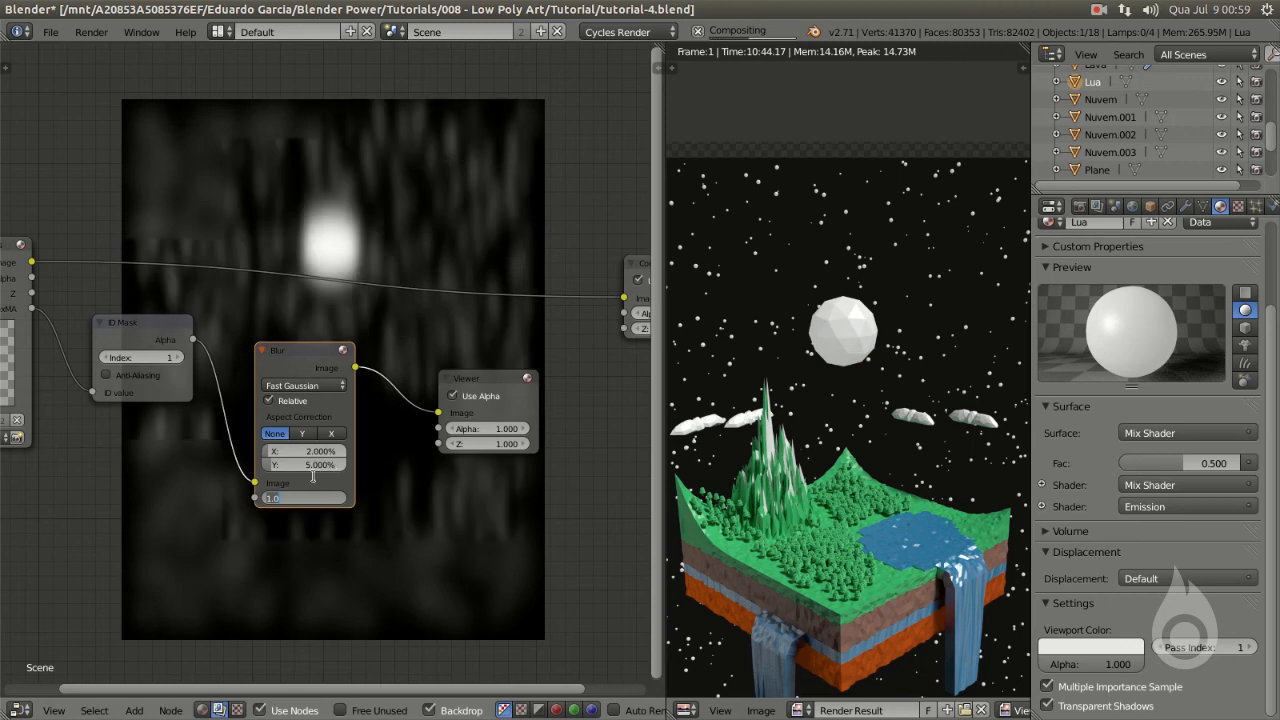
left_click(312, 471)
left_click(310, 468)
type("2")
key("Return")
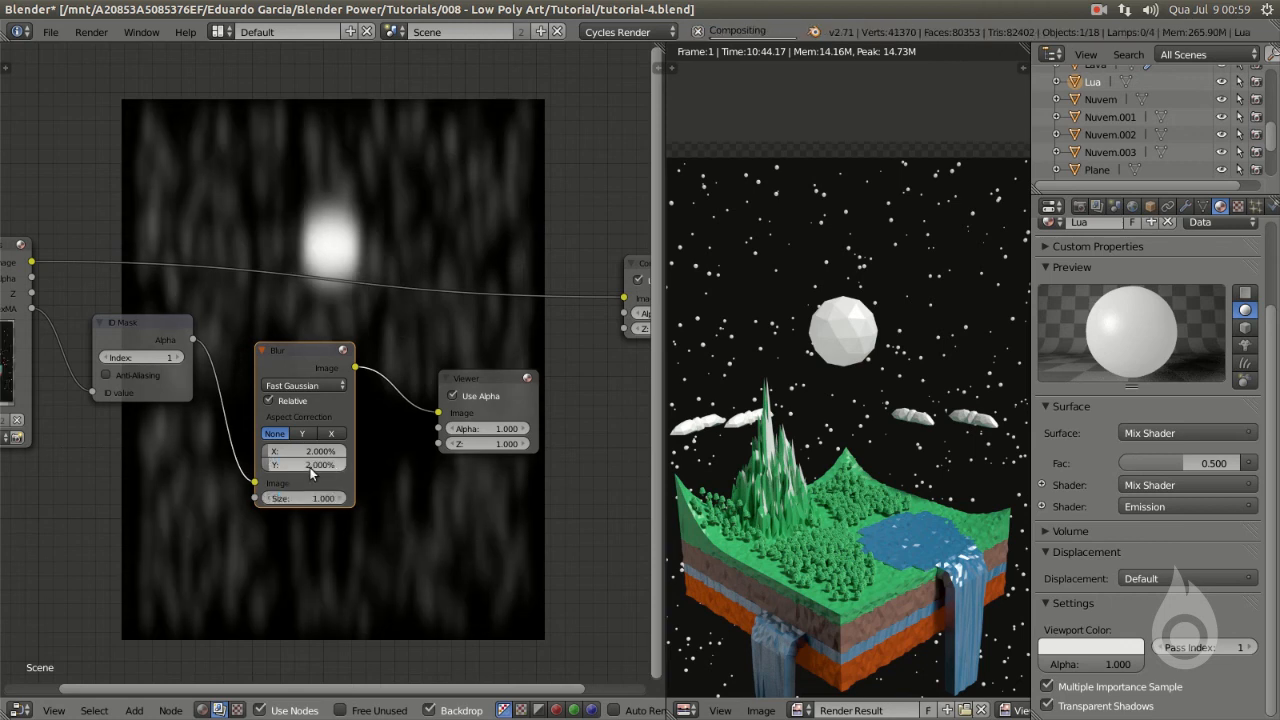
- Set the Blur node's X and Y sizes to 3%
left_click_drag(276, 452, 296, 452)
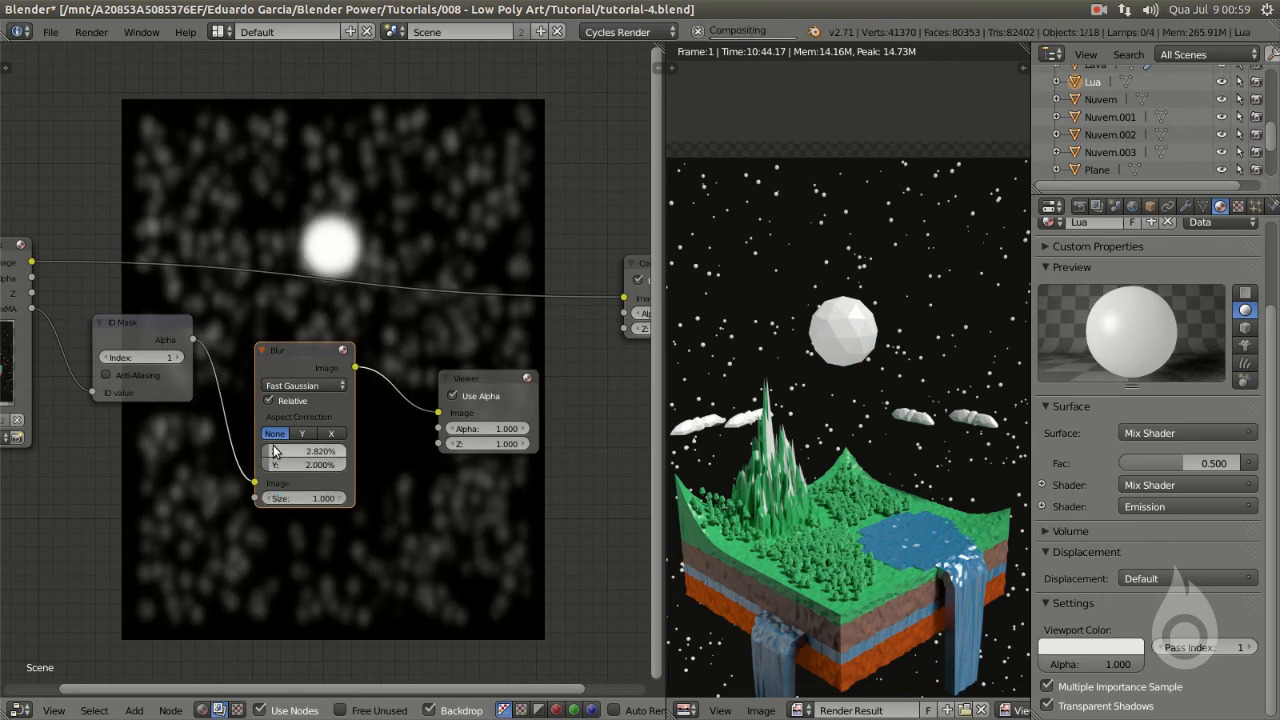
left_click(293, 450)
key("Tab")
type("3")
key("Return")
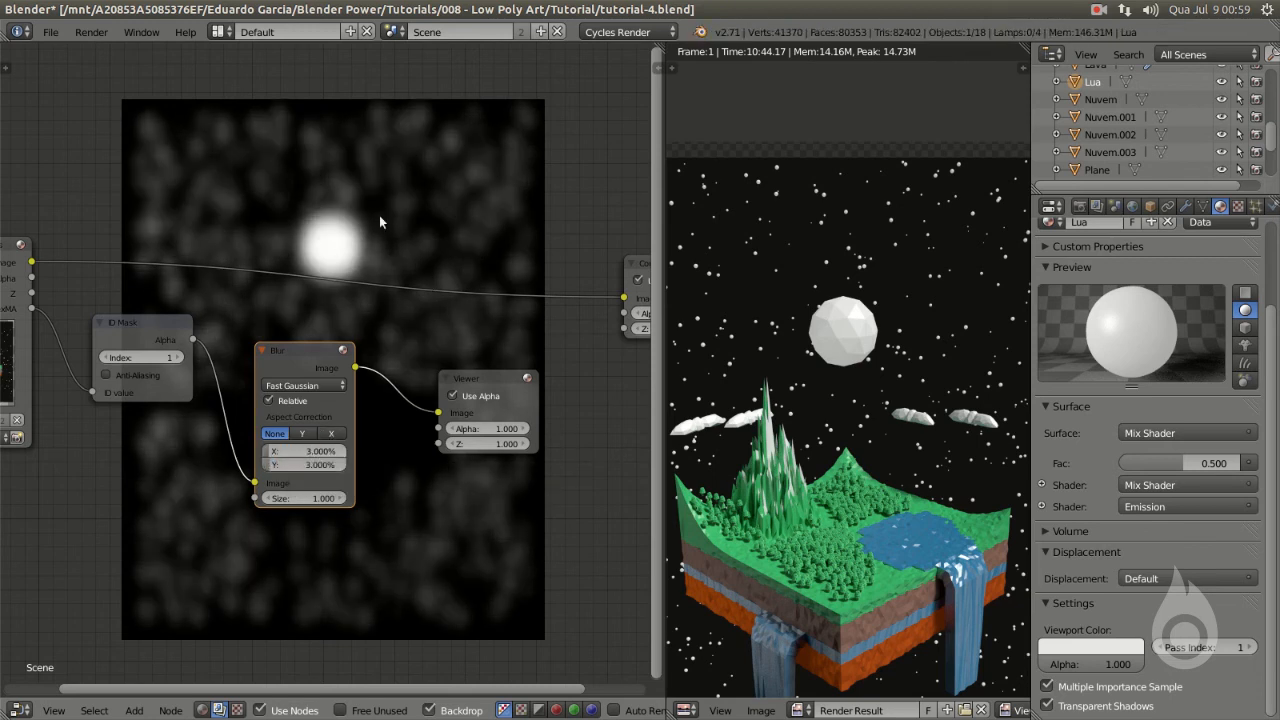
- Spread the Viewer and Blur nodes apart to make room for a node before the Composite node
scroll(379, 215, "up", 1)
mouse_move(371, 349)
middle_mouse_down()
mouse_move(301, 344)
mouse_move(353, 366)
middle_mouse_up()
left_click_drag(374, 402, 419, 441)
left_click_drag(224, 379, 184, 357)
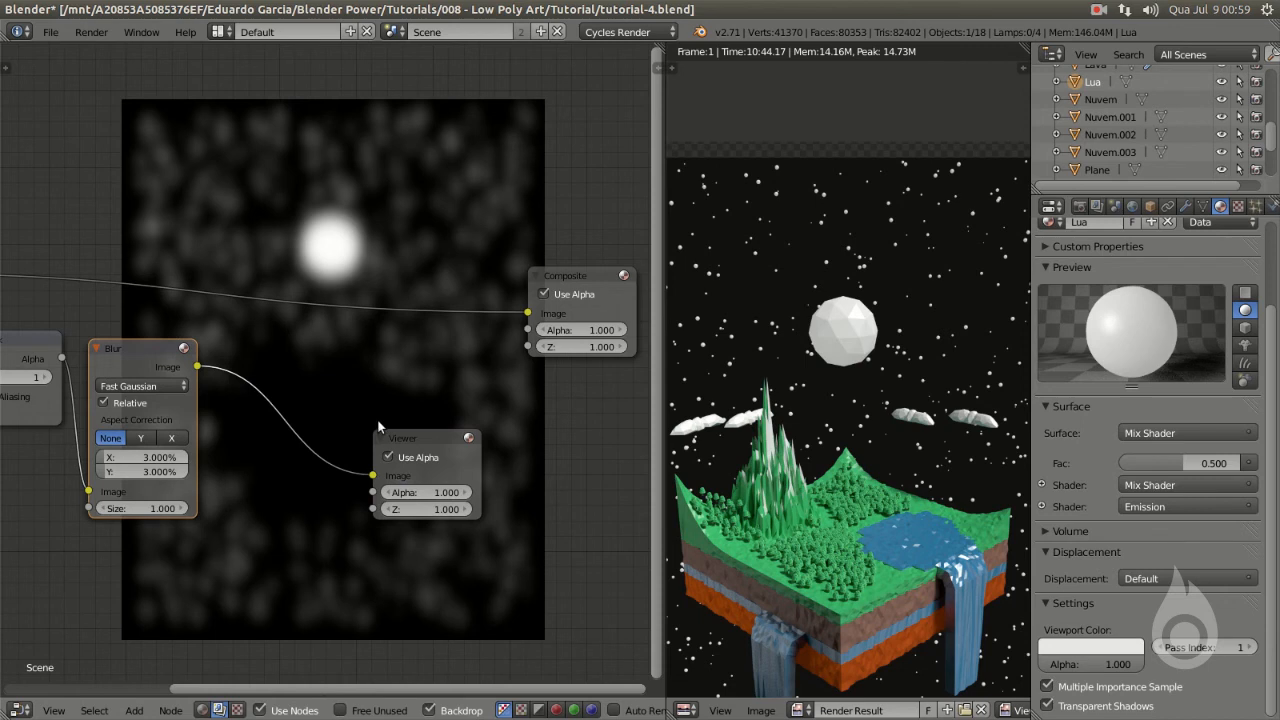
- Insert a Mix node before the Composite node, feed the blurred mask into its second Image input, and set its blend type to Add
key("shift+a")
mouse_move(378, 418)
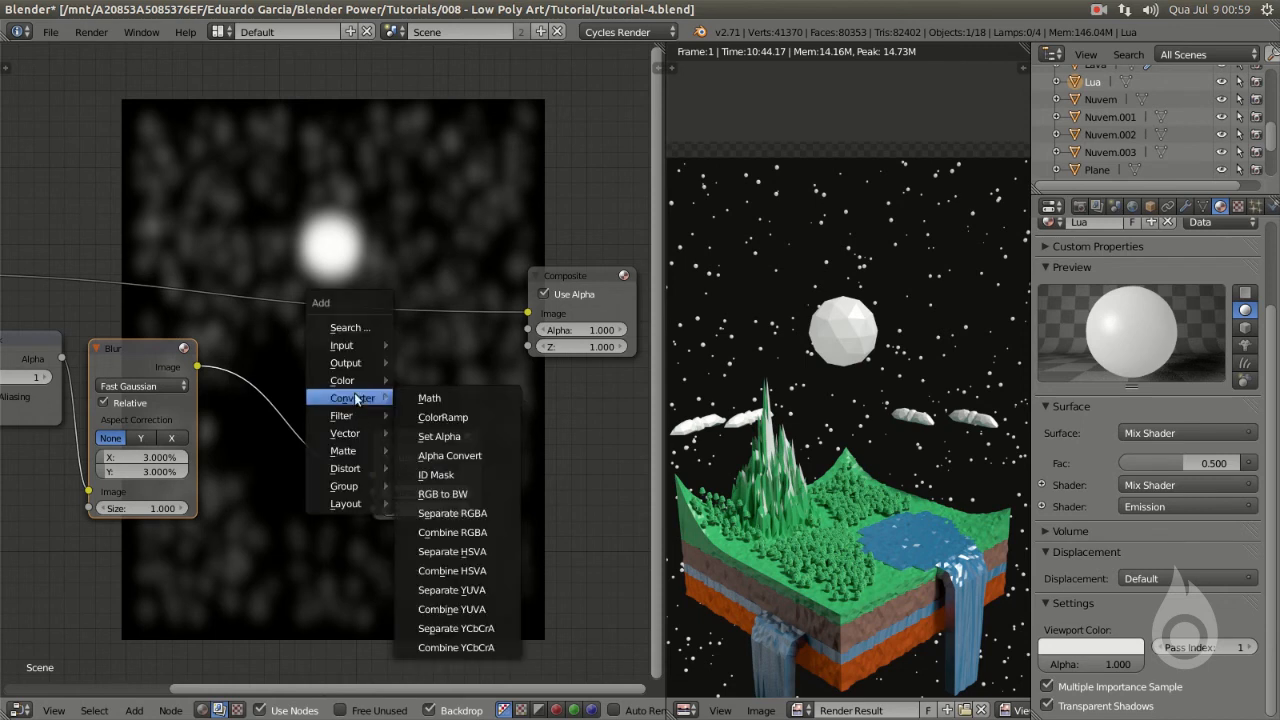
mouse_move(368, 382)
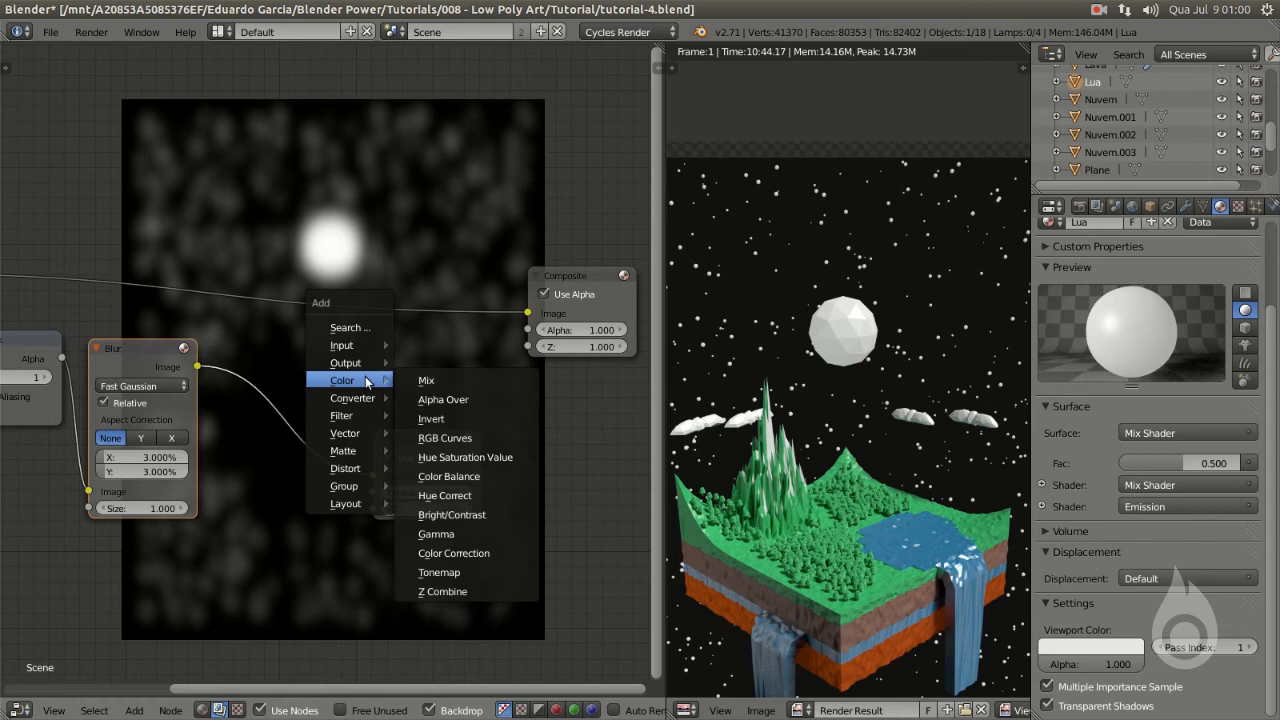
left_click(423, 380)
left_click(325, 258)
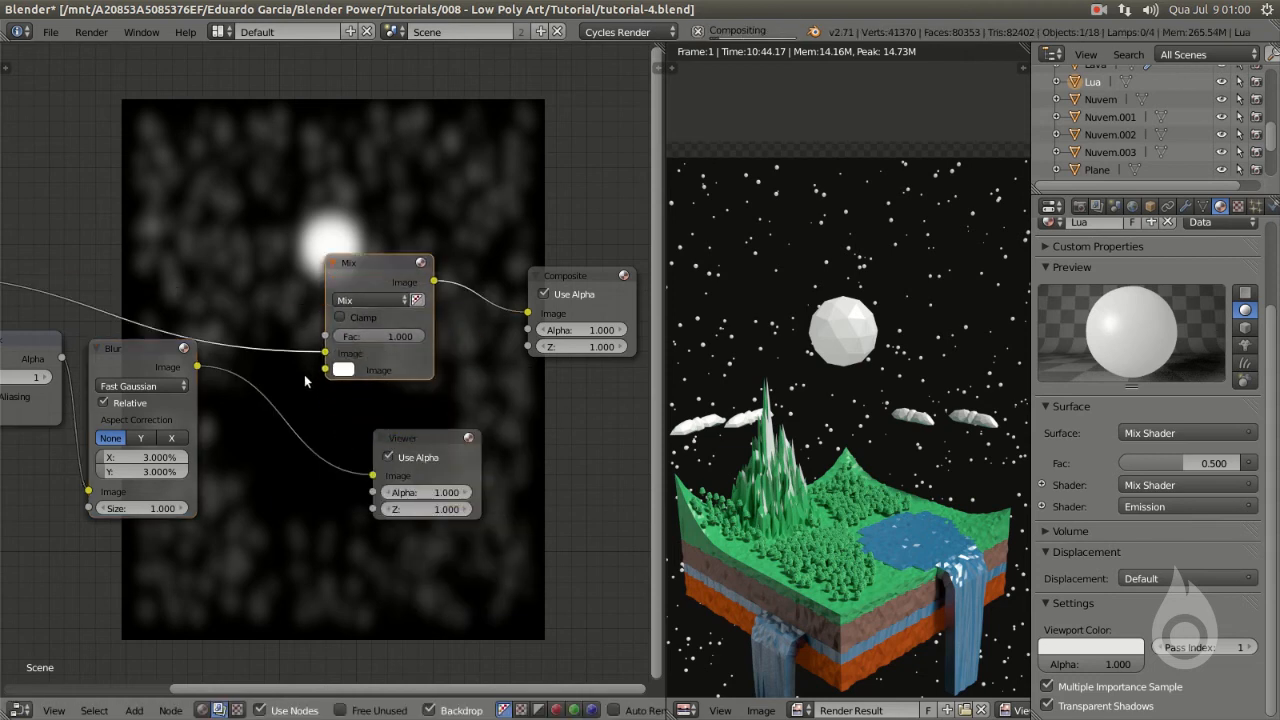
left_click_drag(192, 366, 325, 370)
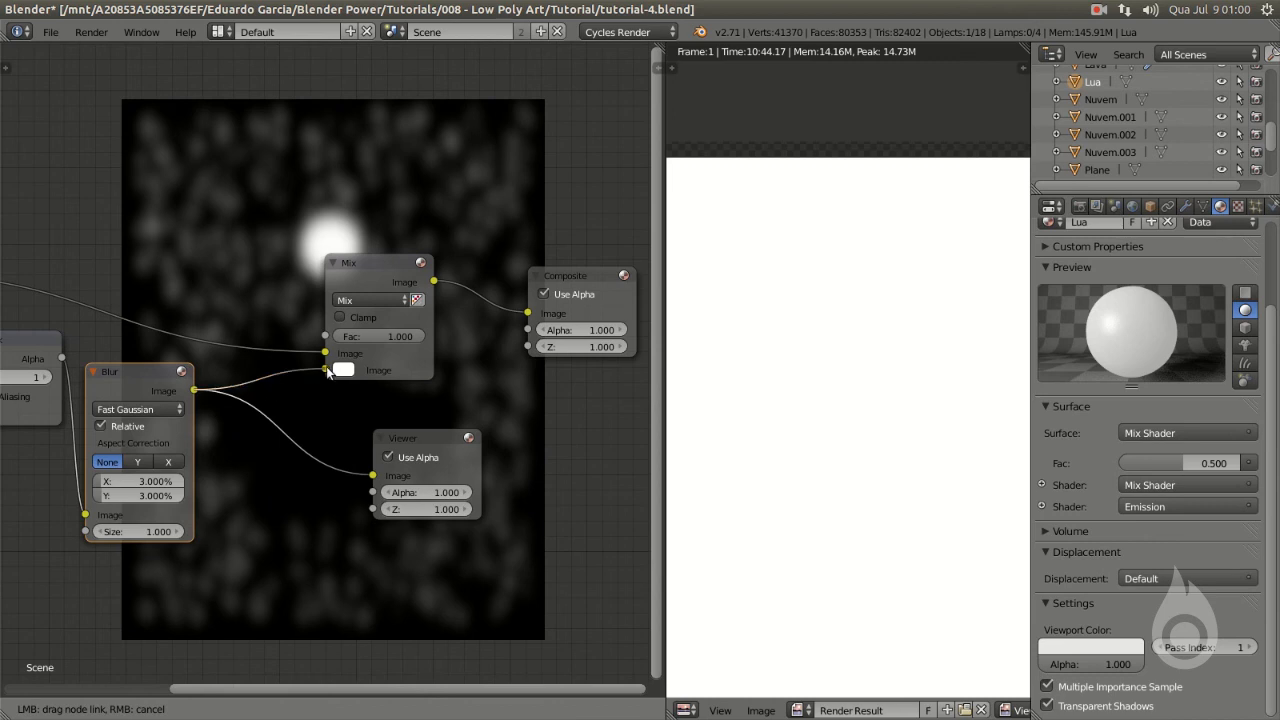
left_click(378, 300)
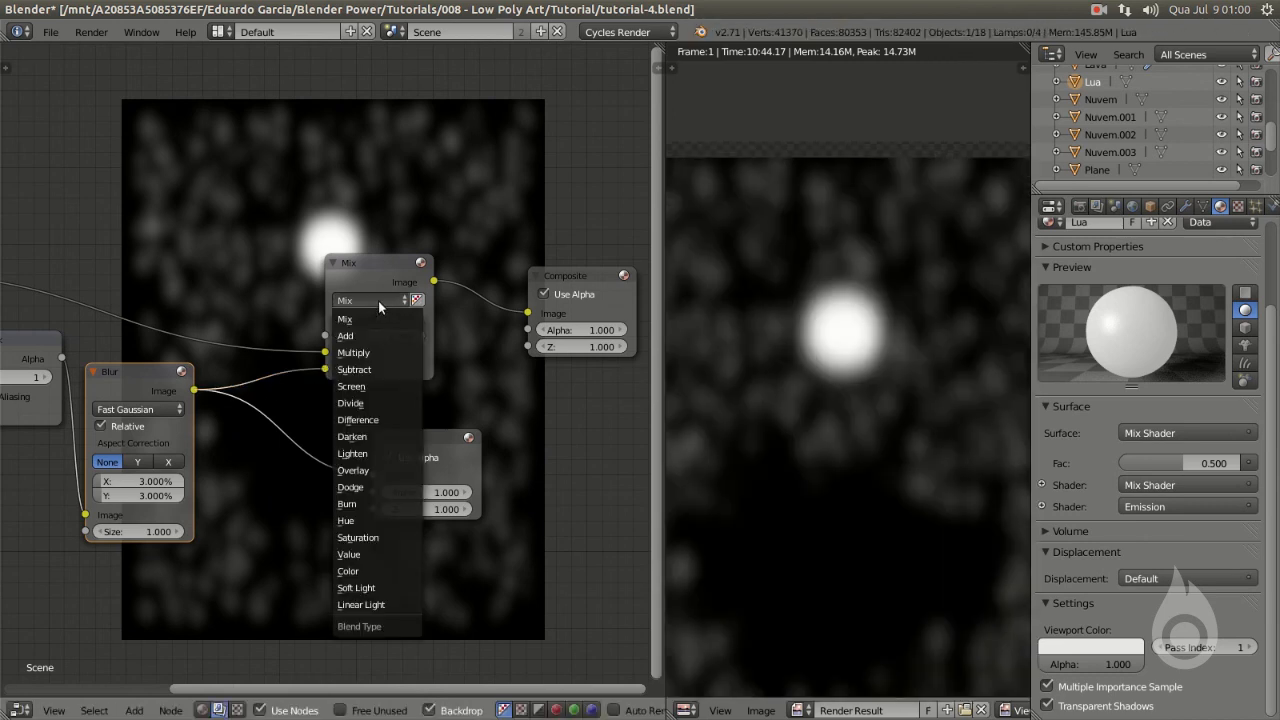
left_click(365, 336)
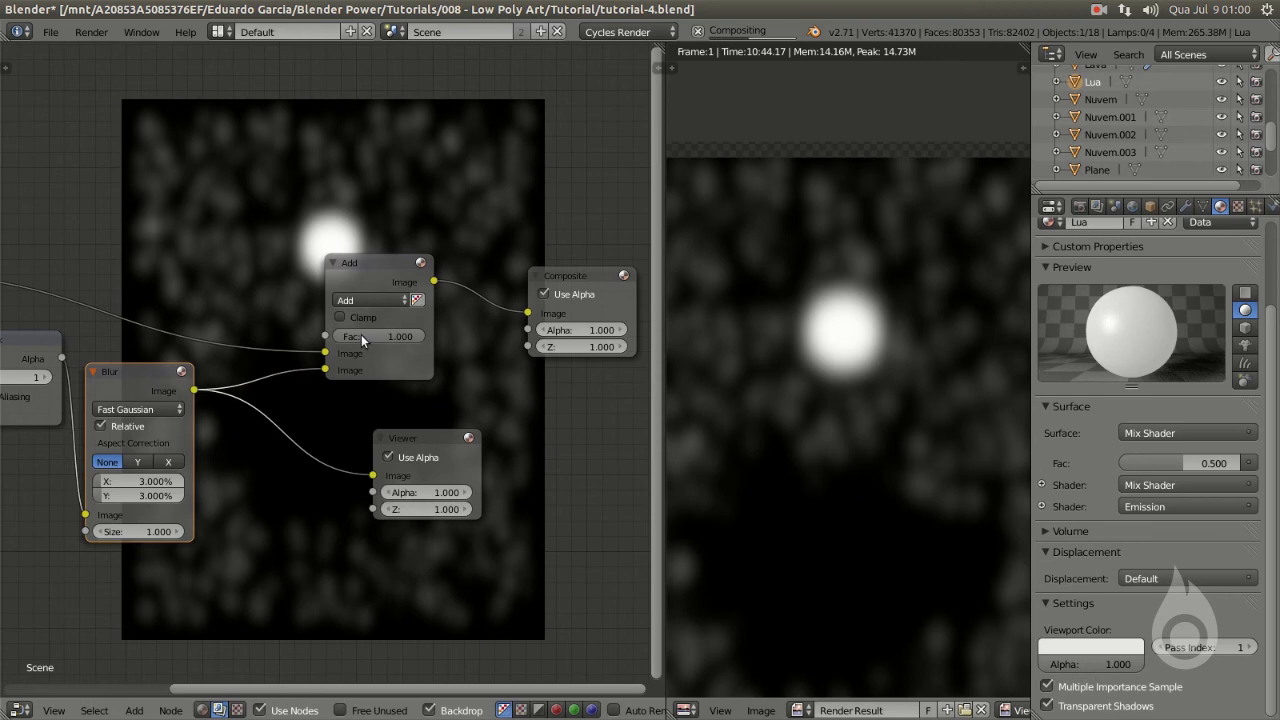
- Examine the glow around the moon and stars in the composited render and set the Add node's Fac to about 0.67
middle_click_drag(826, 620, 921, 424)
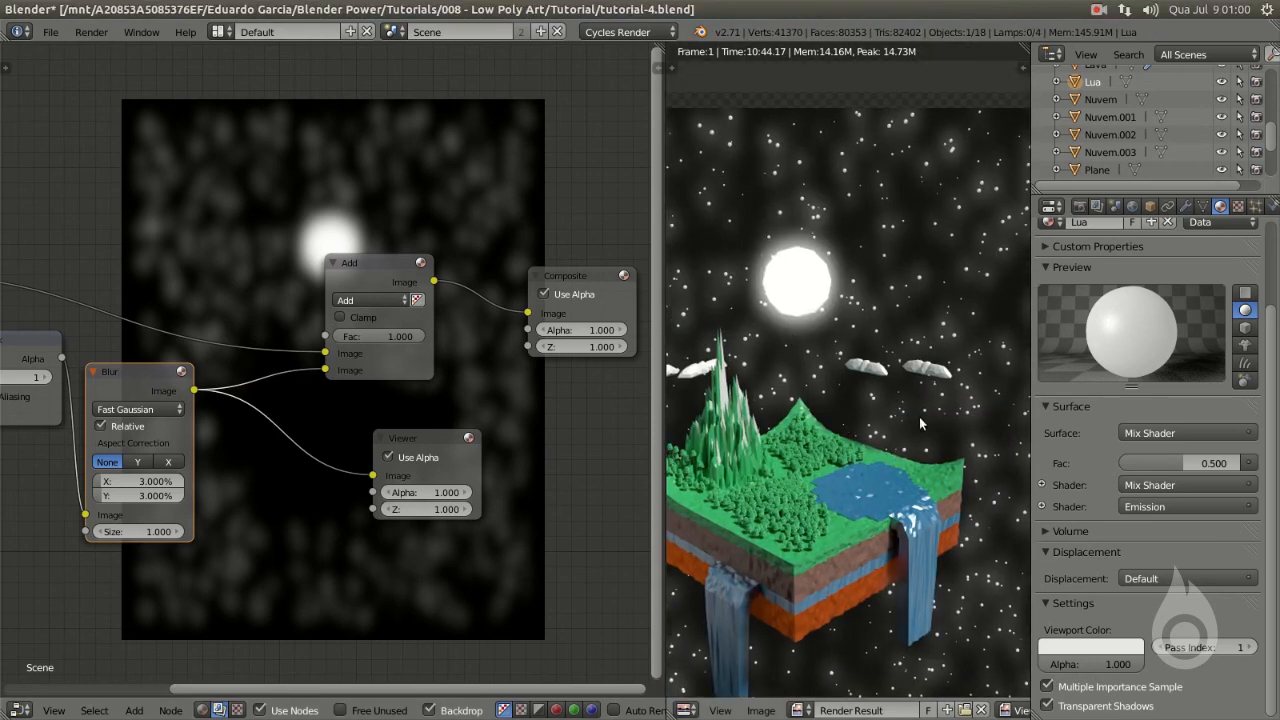
scroll(854, 304, "up", 3)
middle_click_drag(750, 154, 842, 276)
scroll(840, 271, "up", 2)
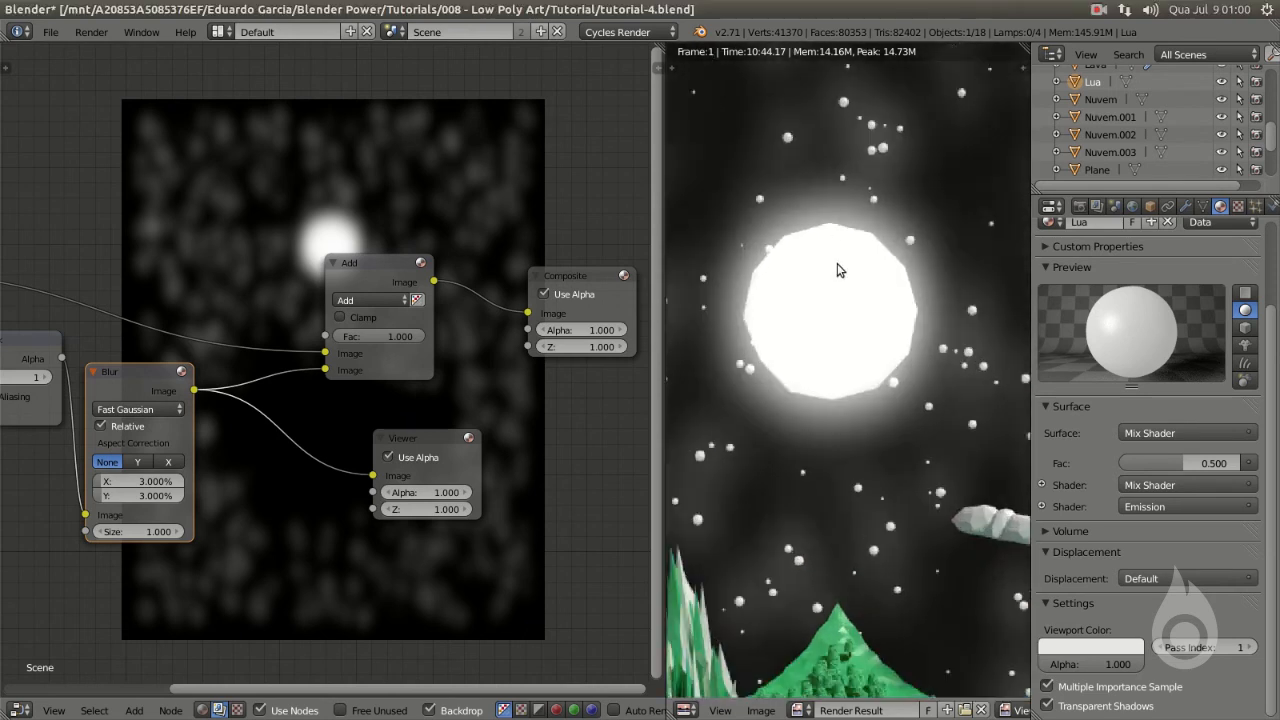
middle_click_drag(796, 312, 716, 418)
scroll(716, 418, "down", 5)
scroll(809, 400, "down", 4)
scroll(809, 400, "up", 4)
scroll(843, 378, "down", 2)
middle_click_drag(843, 378, 880, 374)
scroll(881, 370, "up", 1)
left_click_drag(420, 337, 397, 341)
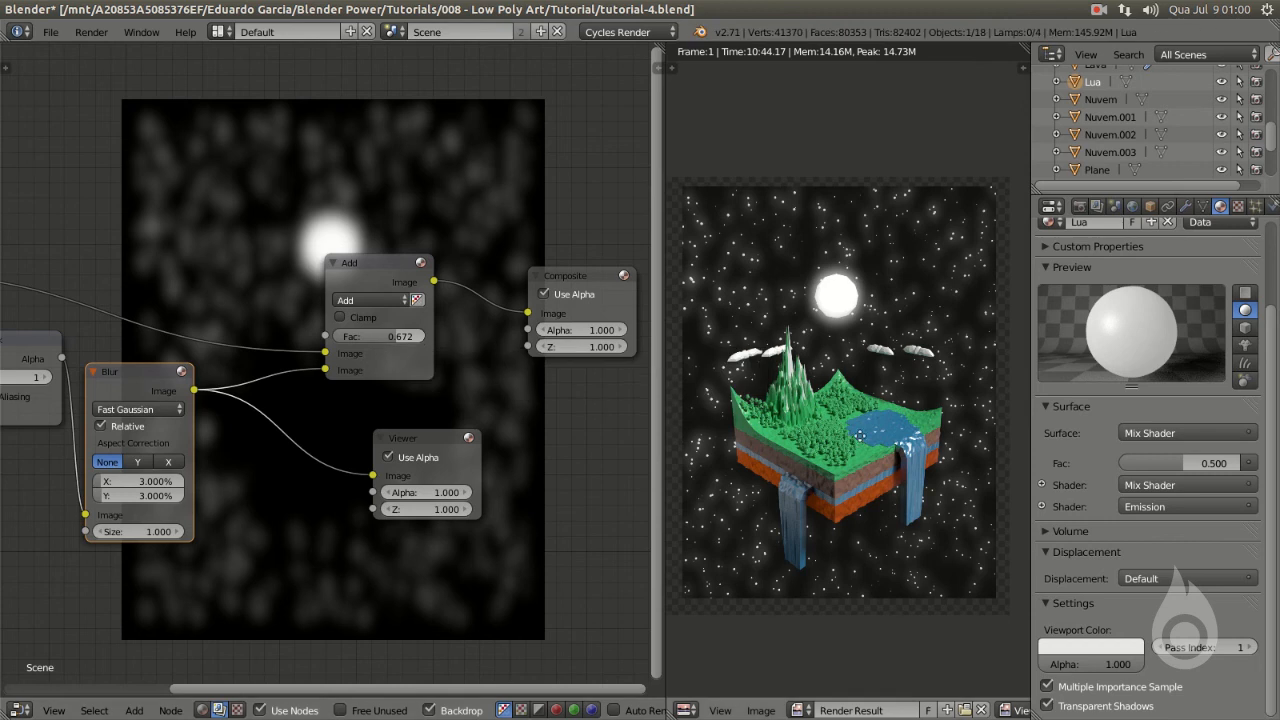
middle_click_drag(909, 441, 935, 455)
- Move the Viewer and Composite nodes farther from the Add node and review the whole render
middle_click_drag(443, 373, 422, 364)
scroll(422, 364, "down", 5)
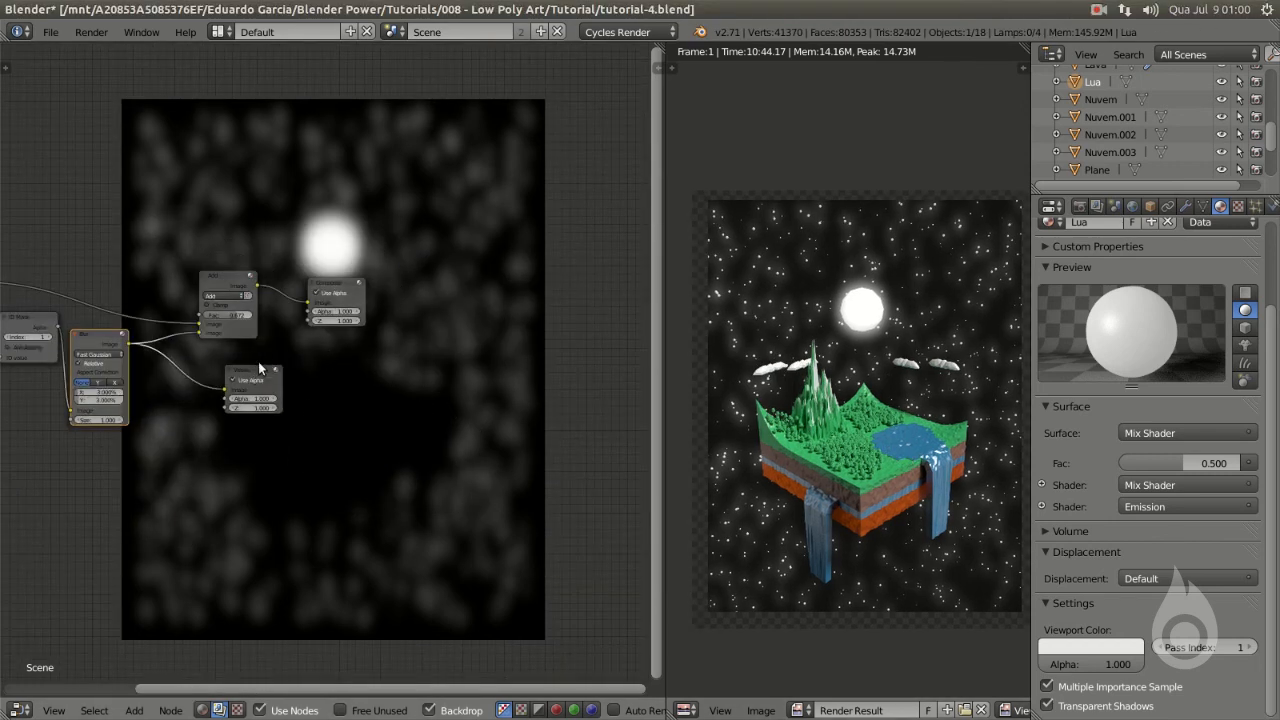
left_click_drag(260, 369, 562, 488)
left_click_drag(345, 284, 532, 292)
scroll(393, 346, "up", 1)
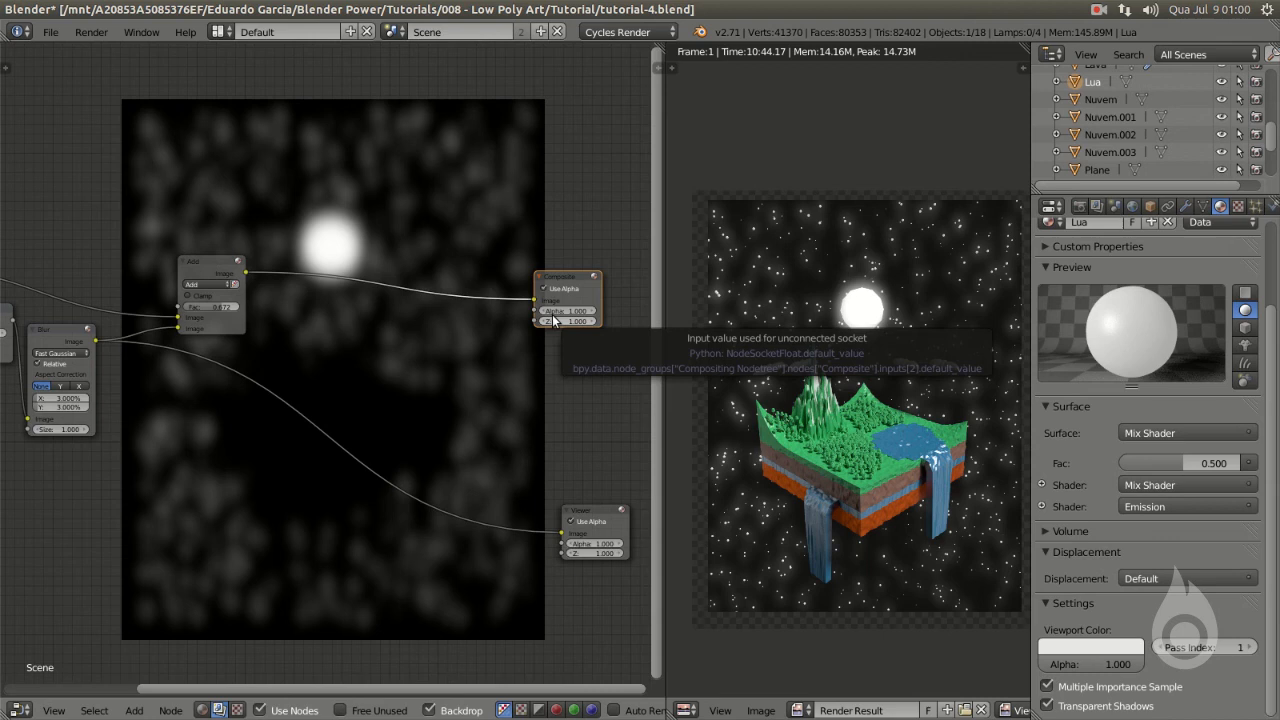
scroll(902, 401, "up", 4)
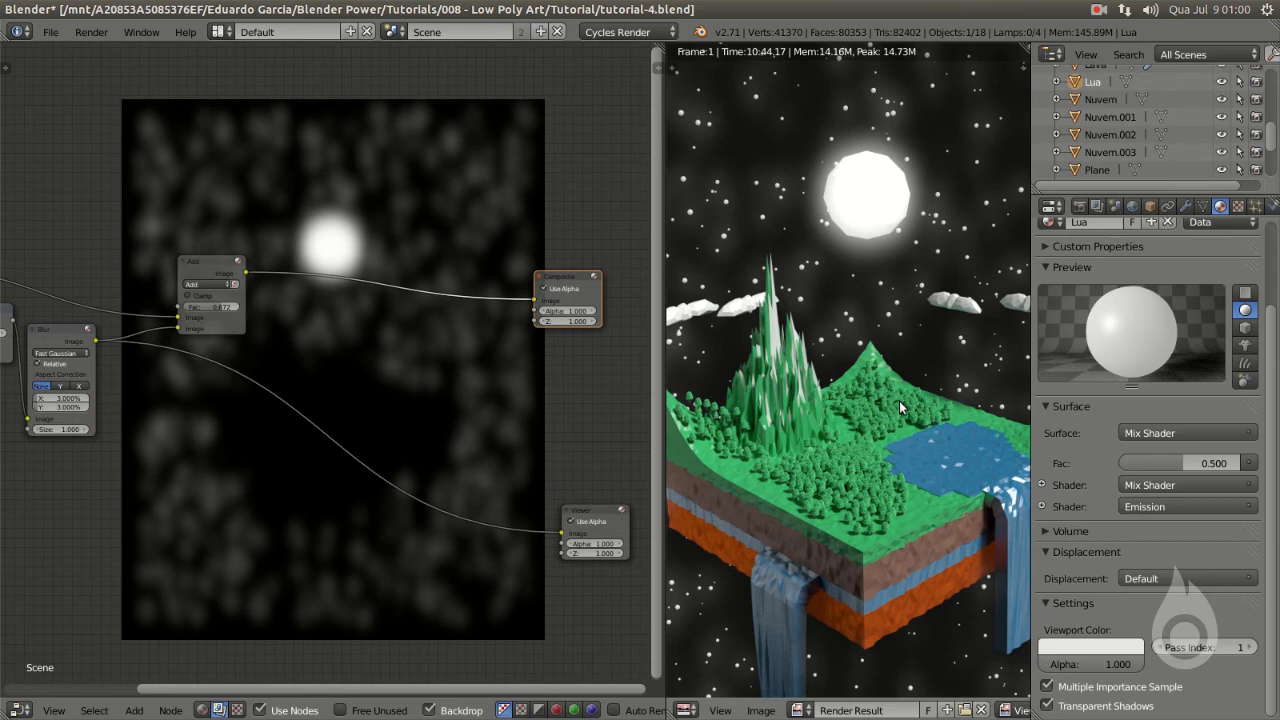
key("Home")
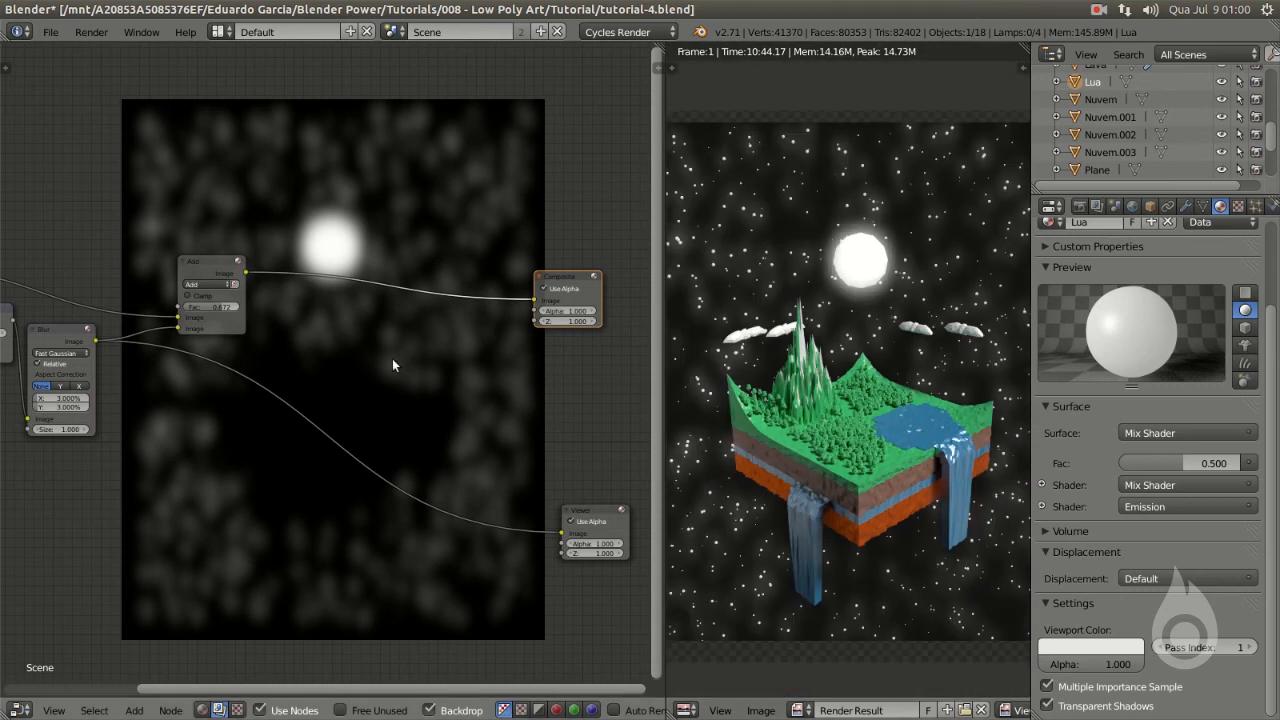
- Add an Image input node and place it below the Add node
key("shift+a")
mouse_move(380, 335)
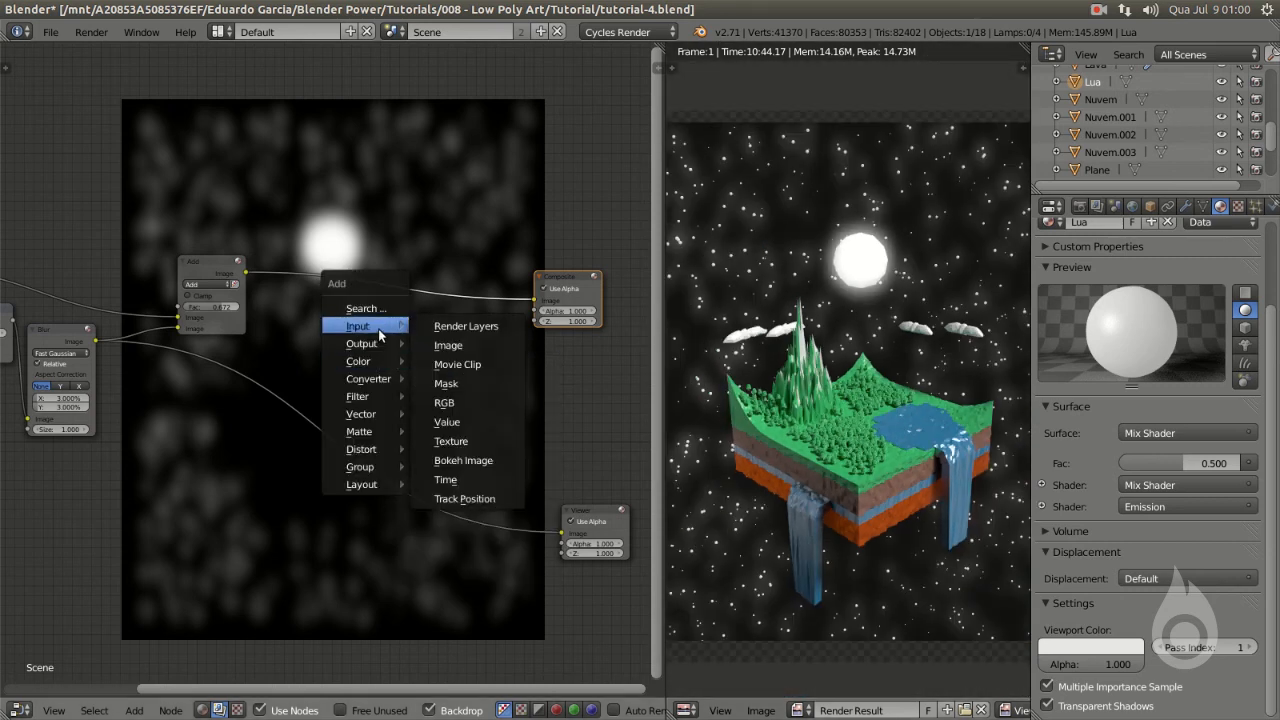
left_click(448, 345)
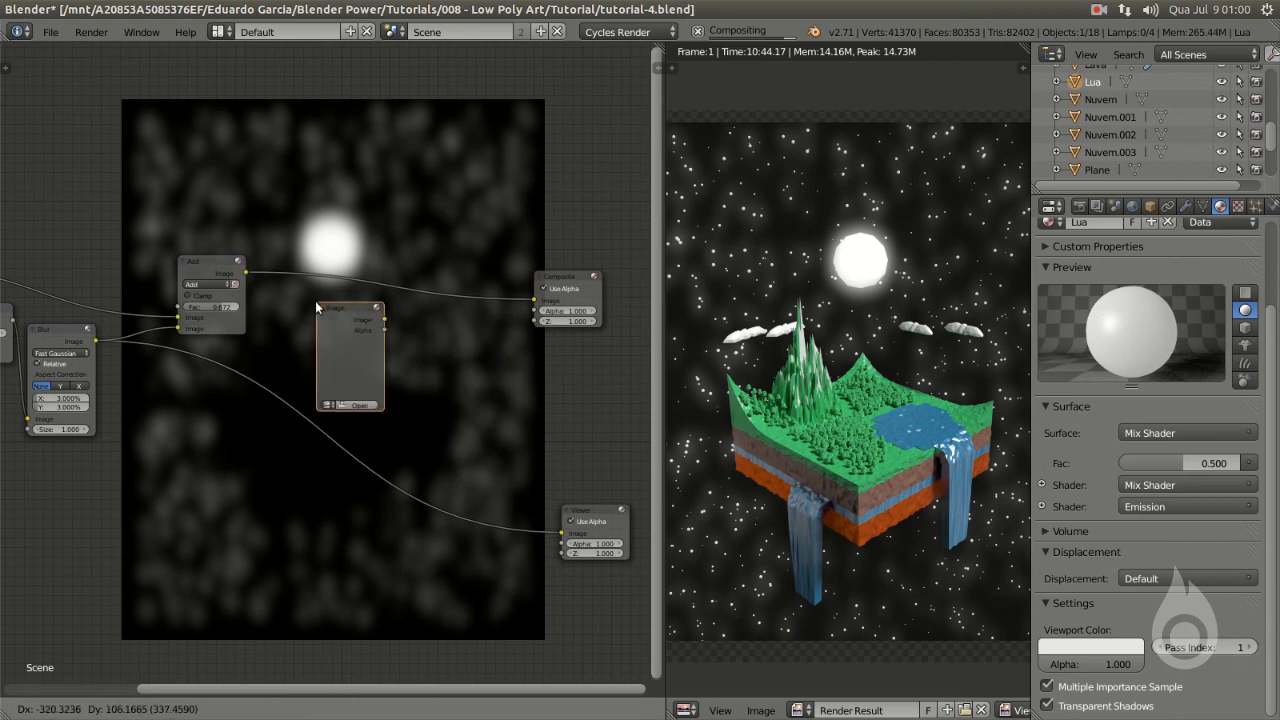
left_click(316, 303)
left_click_drag(351, 316, 240, 380)
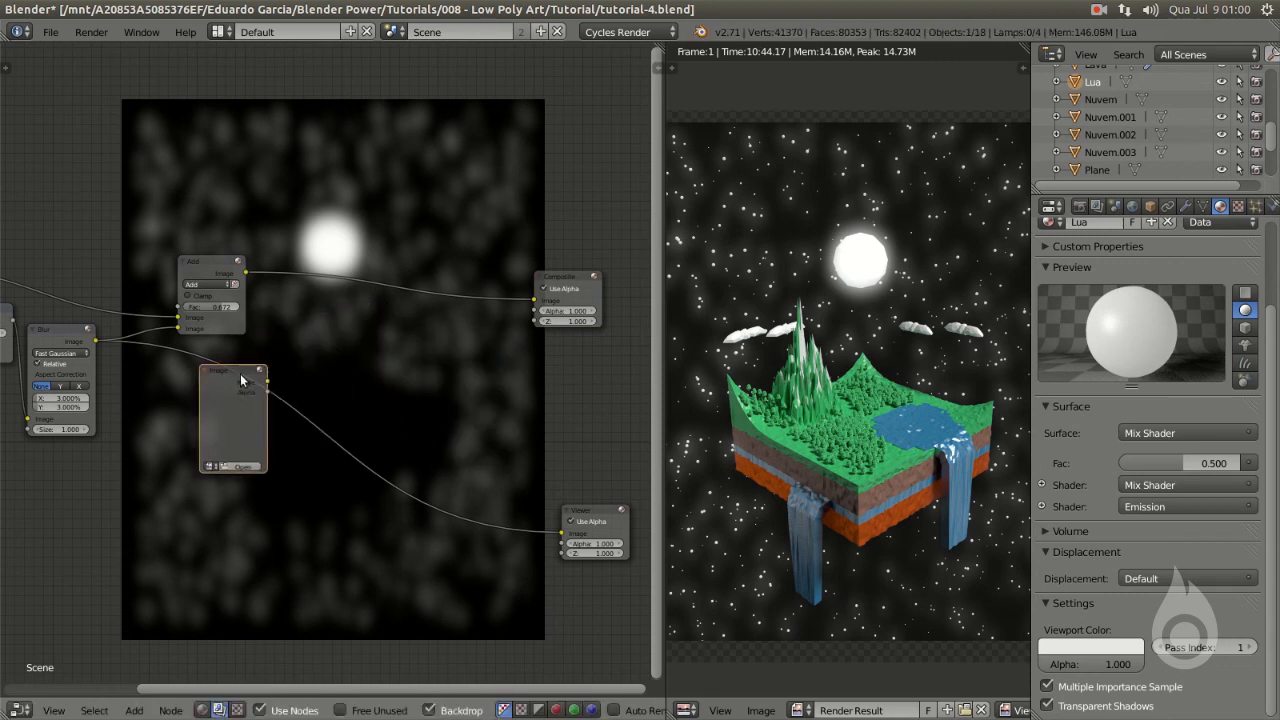
- Load Grungy-Paper-Texture-3.jpg from the Textures folder of 008 - Low Poly Art into the Image node
left_click(245, 467)
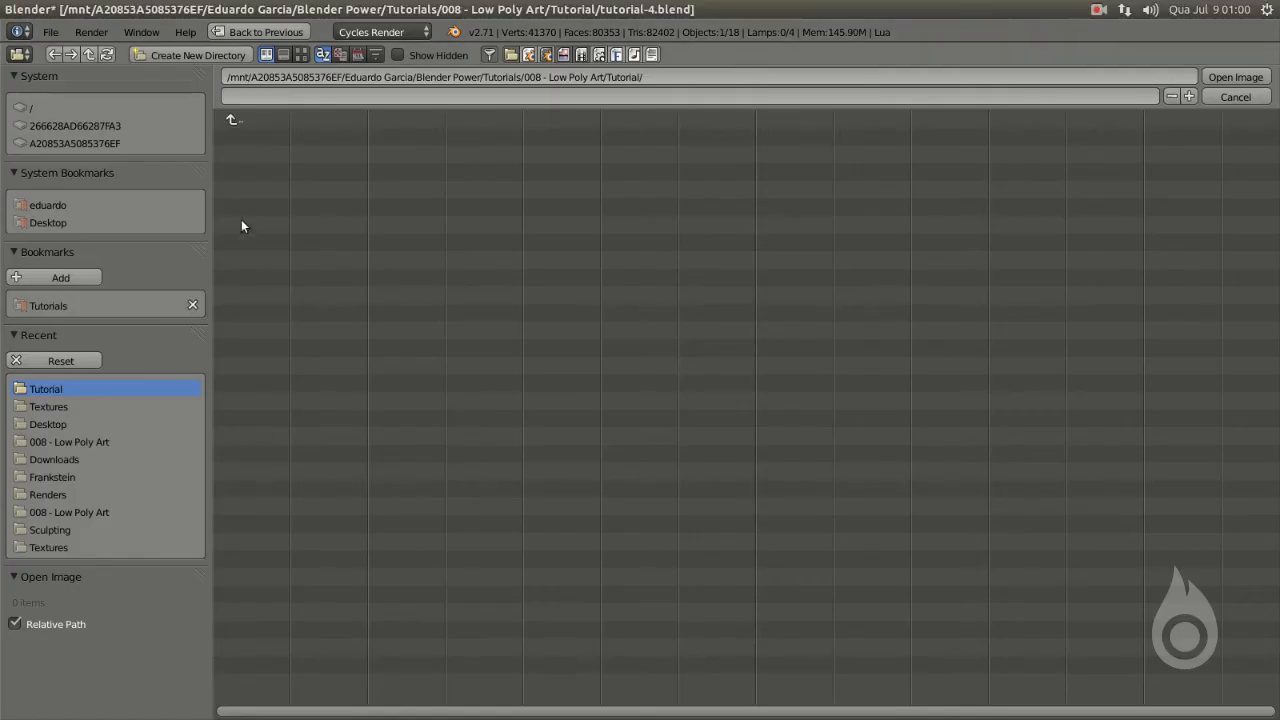
left_click(66, 309)
double_click(289, 260)
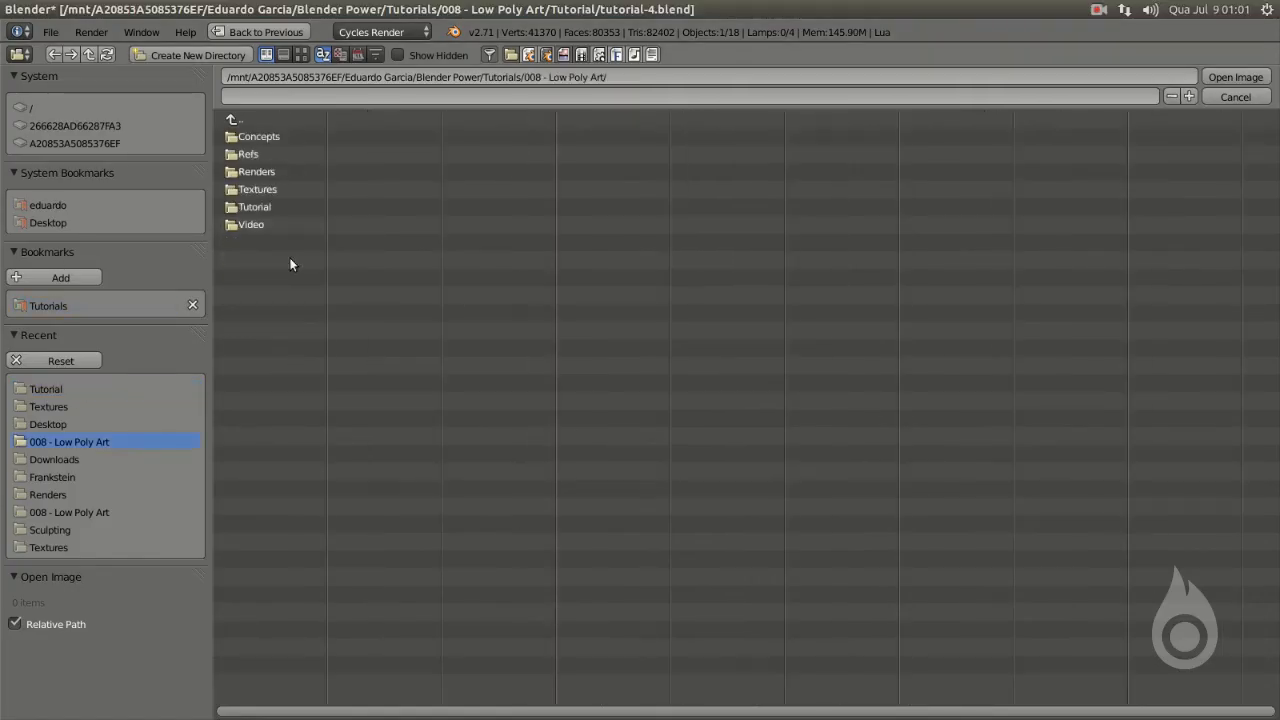
double_click(262, 207)
key("BackSpace")
double_click(258, 189)
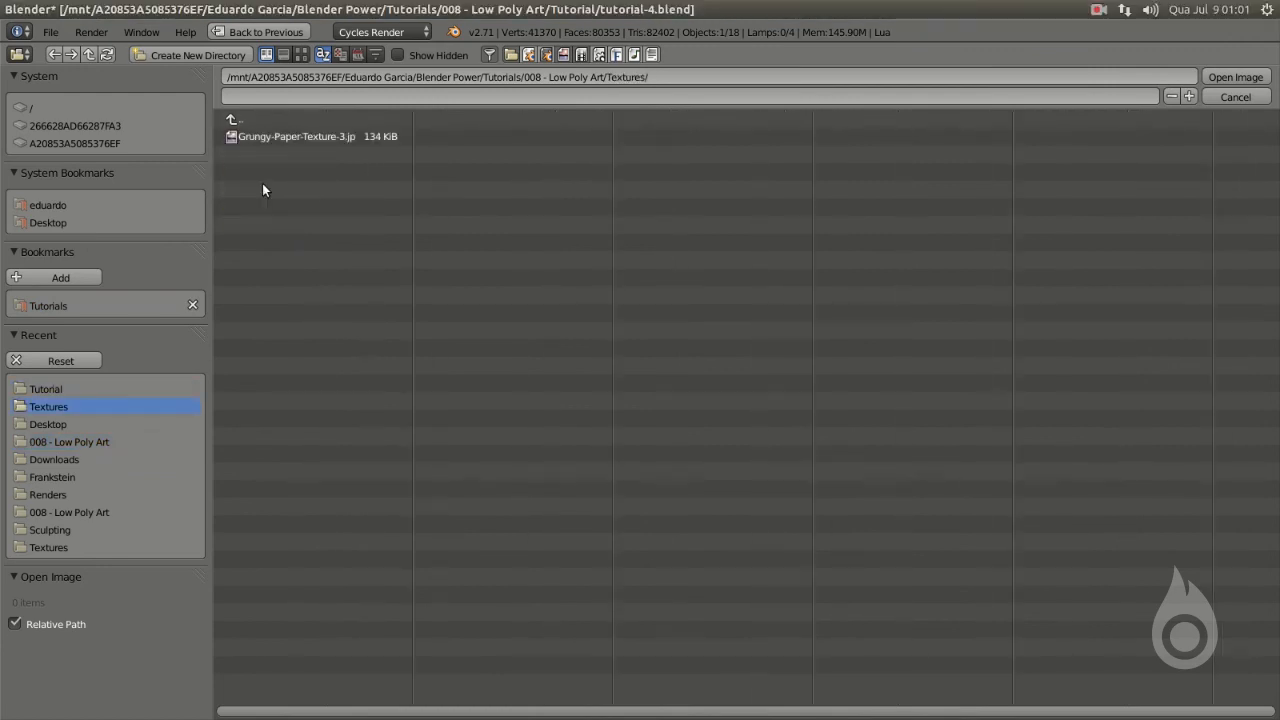
left_click(266, 136)
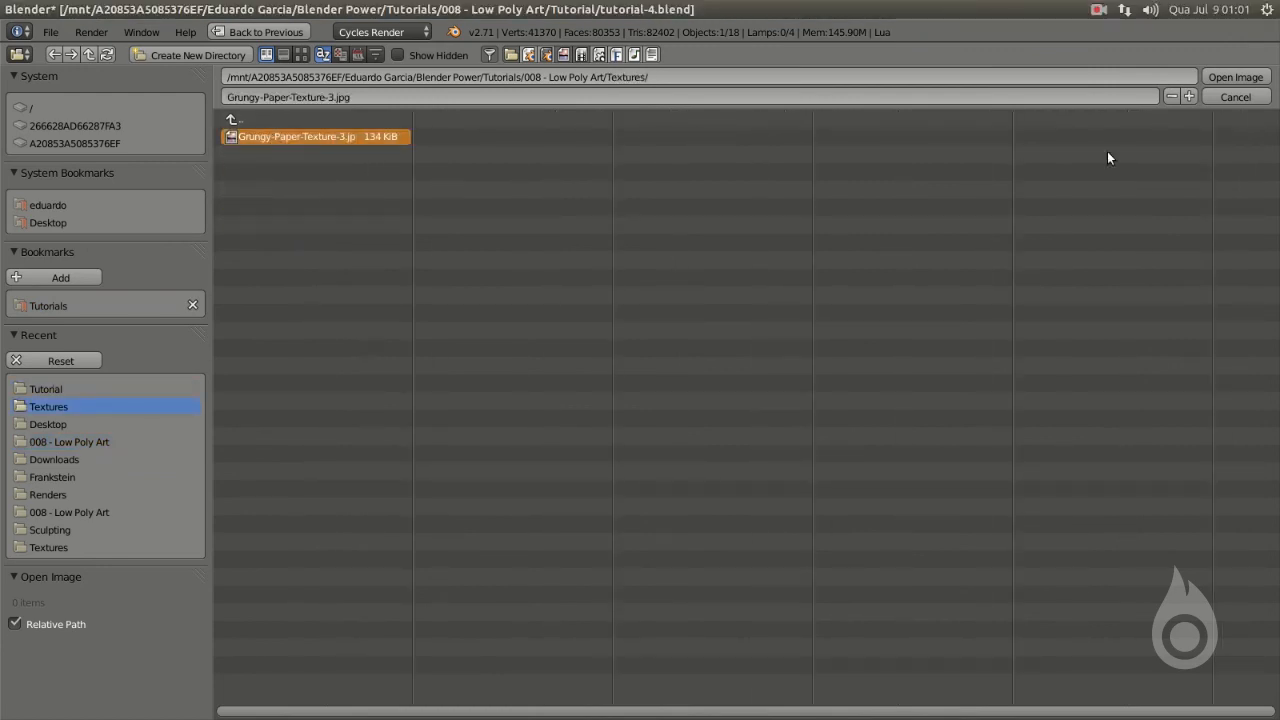
left_click(1234, 78)
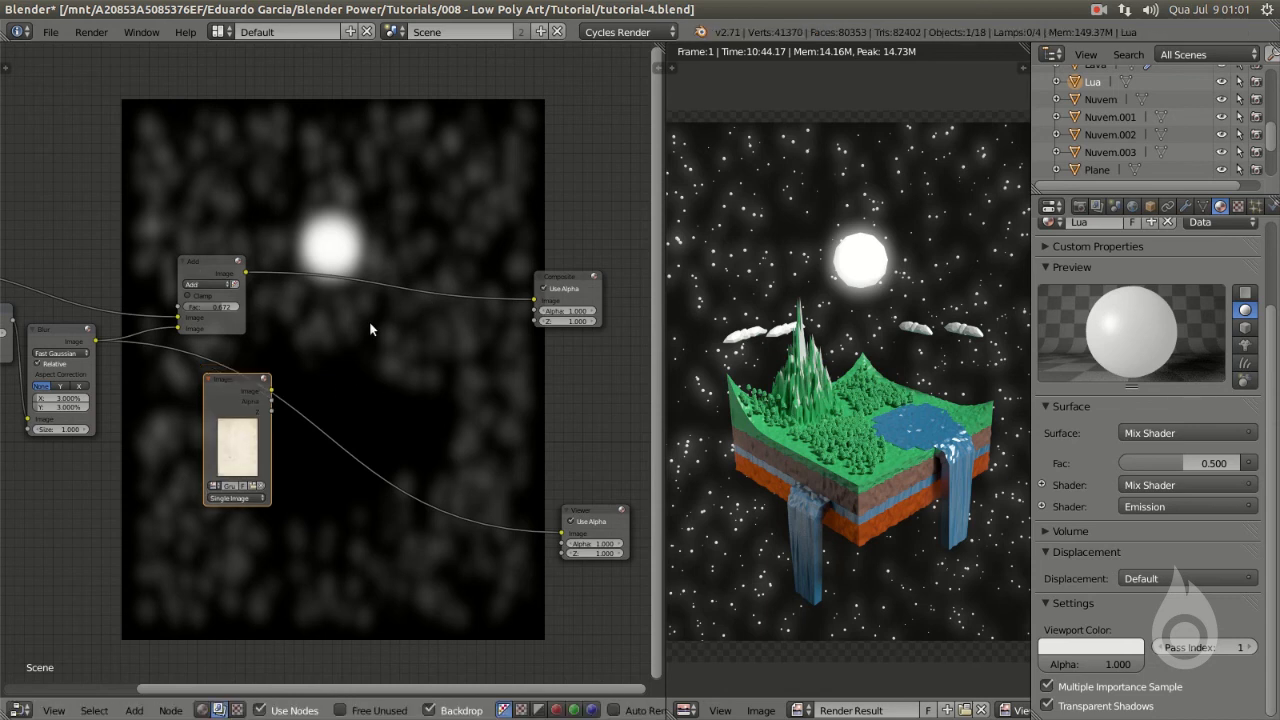
- Insert a second Mix node between the Add and Composite nodes and shift the Image node slightly away
key("shift+a")
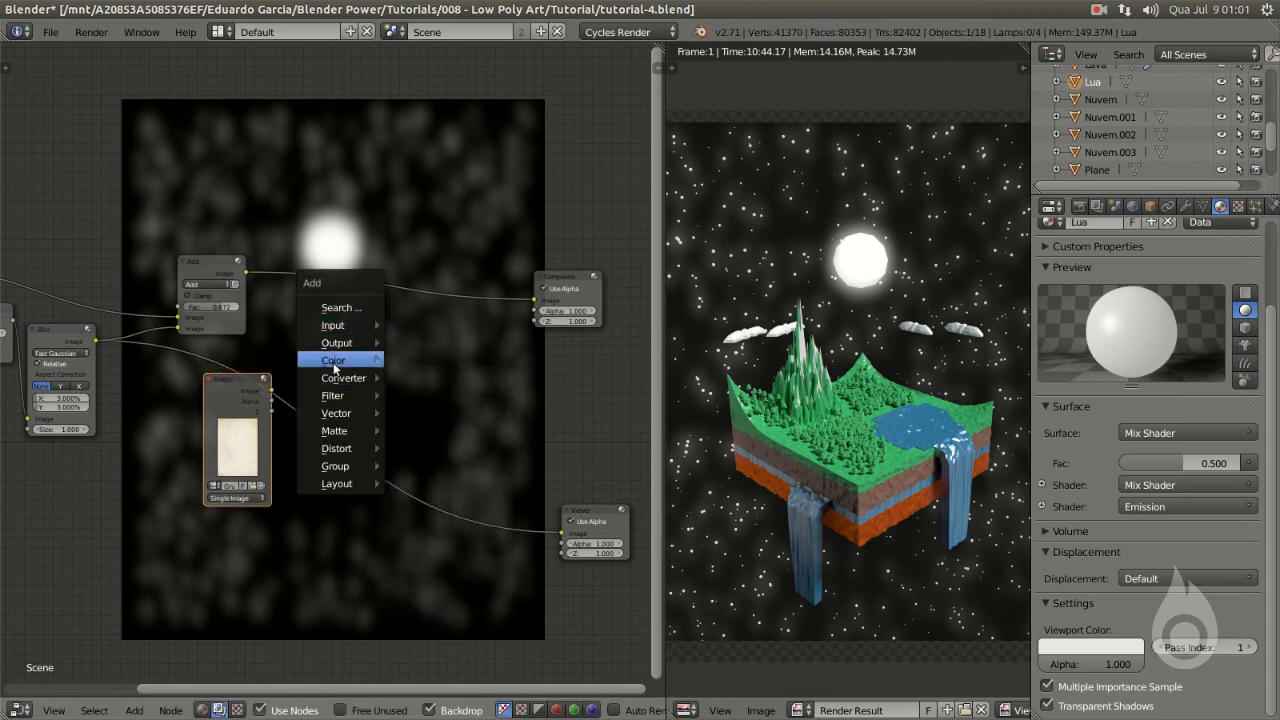
mouse_move(348, 363)
left_click(418, 361)
left_click(393, 261)
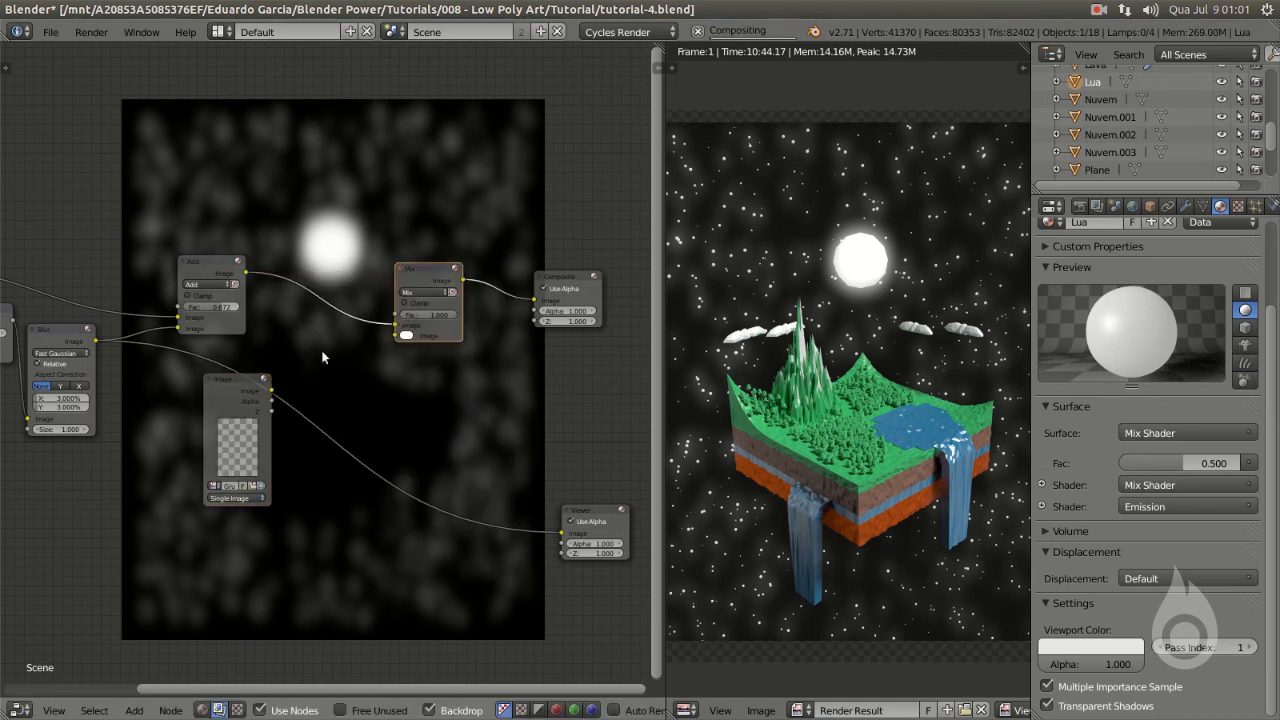
left_click_drag(250, 392, 238, 396)
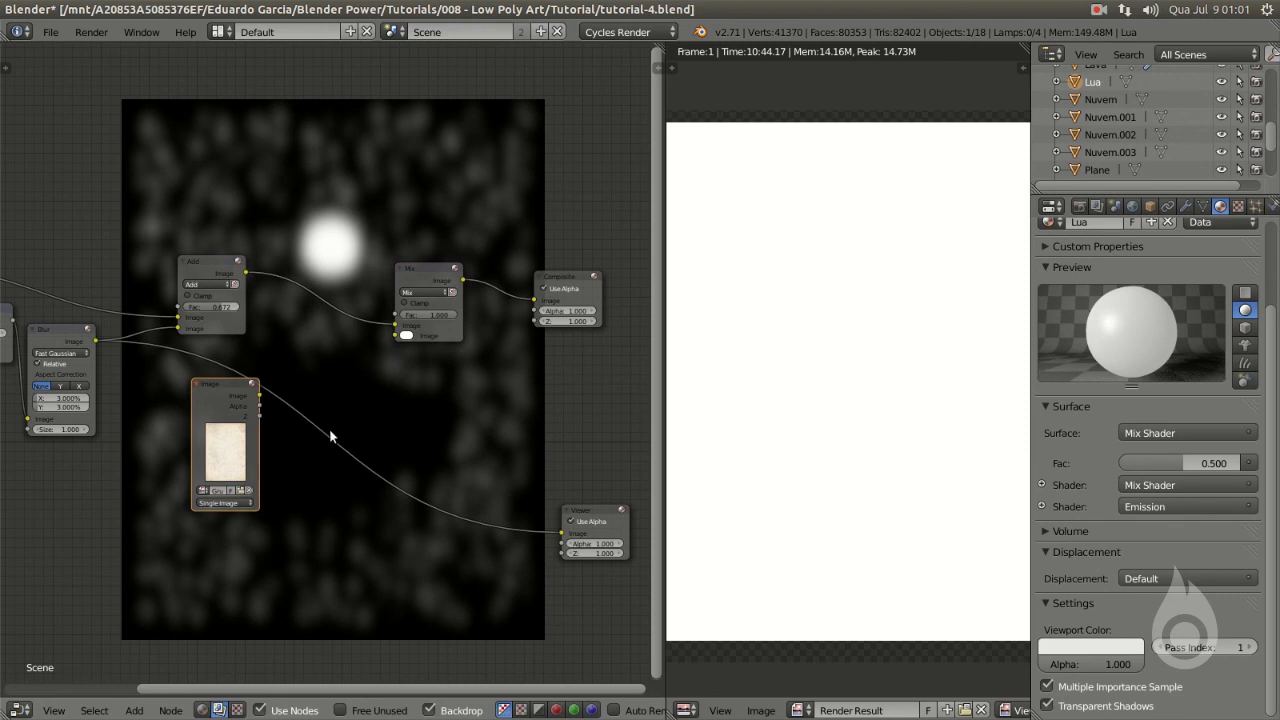
- Preview the paper texture through the Viewer node and move the Image node slightly down and away from the Mix node
left_click(215, 398, "ctrl+shift")
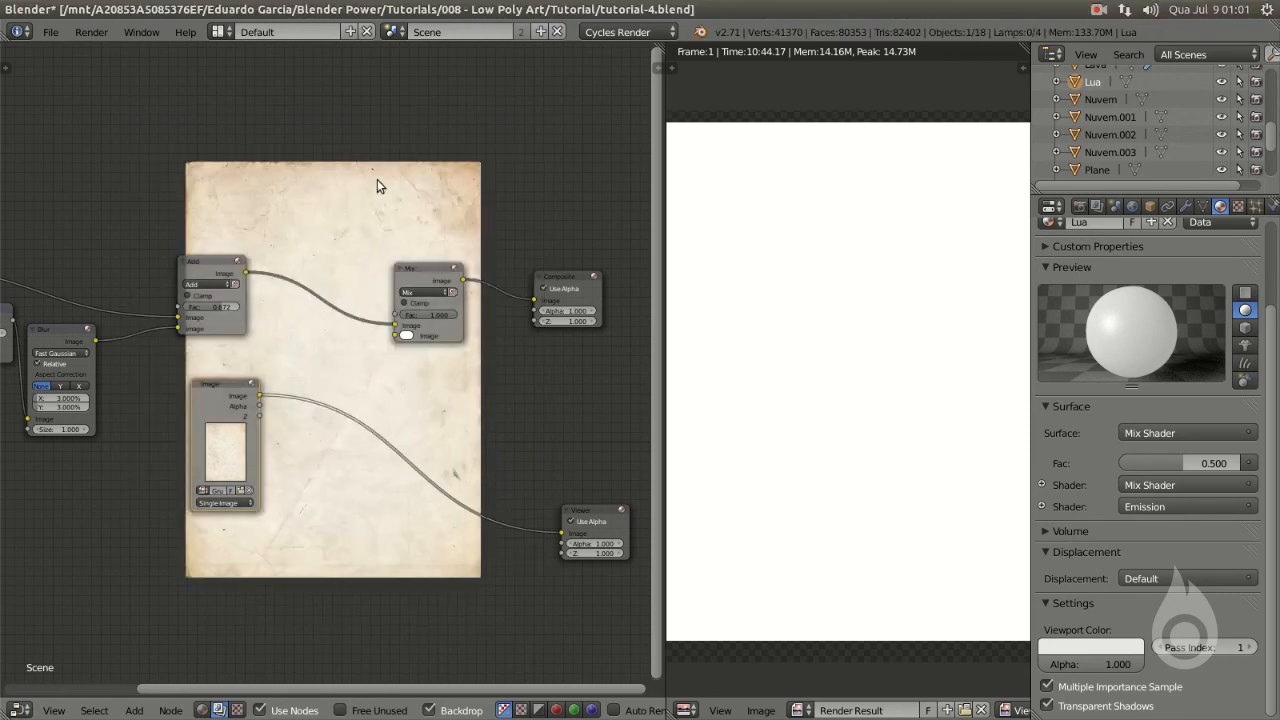
key("g")
left_click(314, 244)
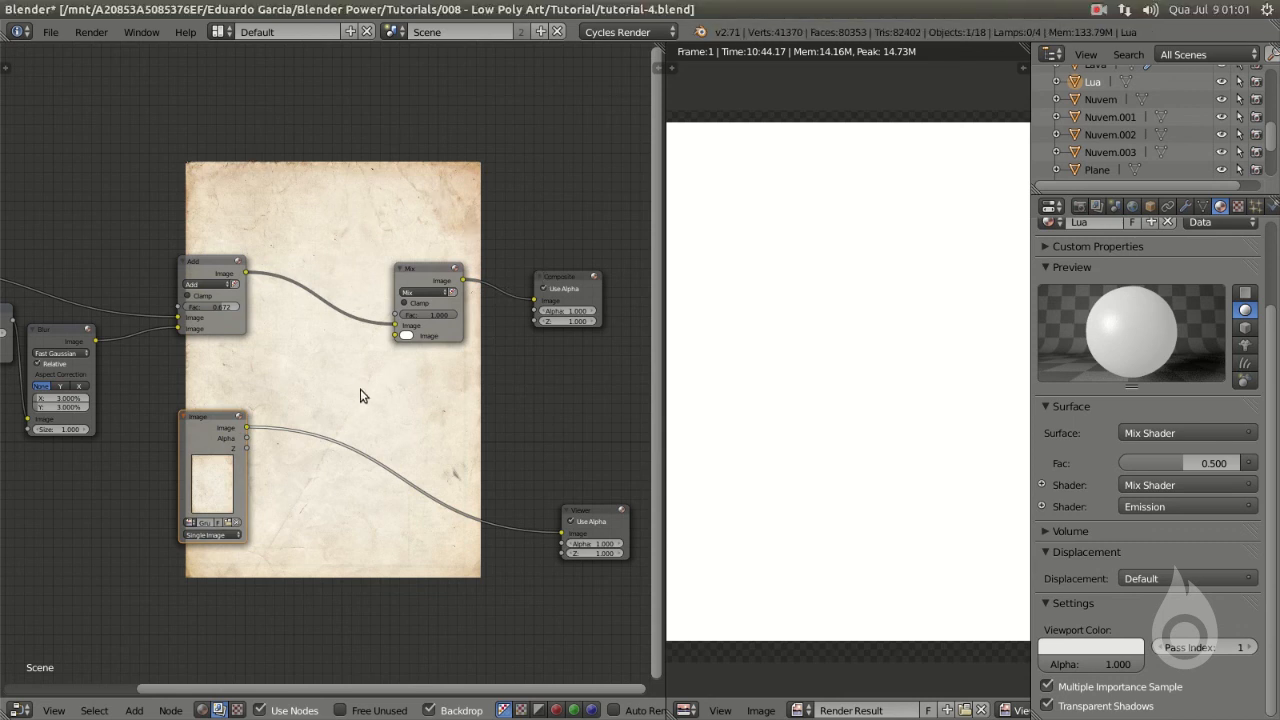
- Insert a Scale node between the Image and Viewer nodes and set its space to Render Size
key("shift+a")
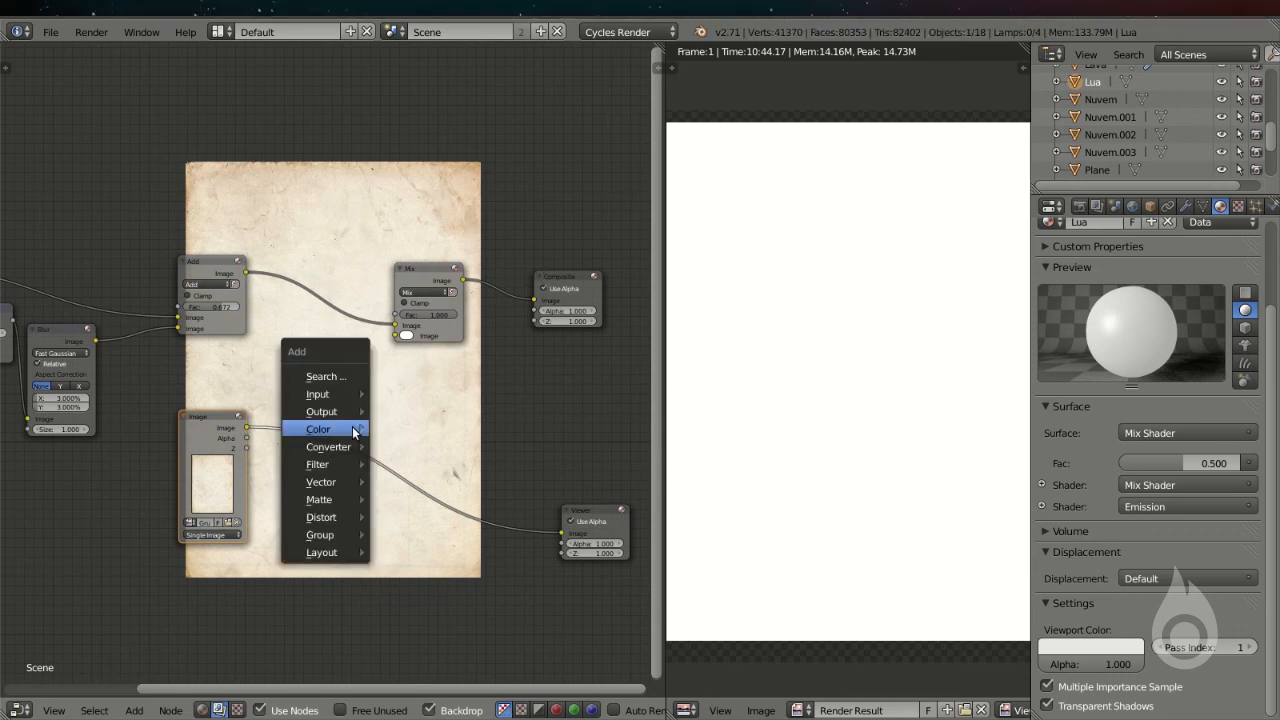
mouse_move(341, 517)
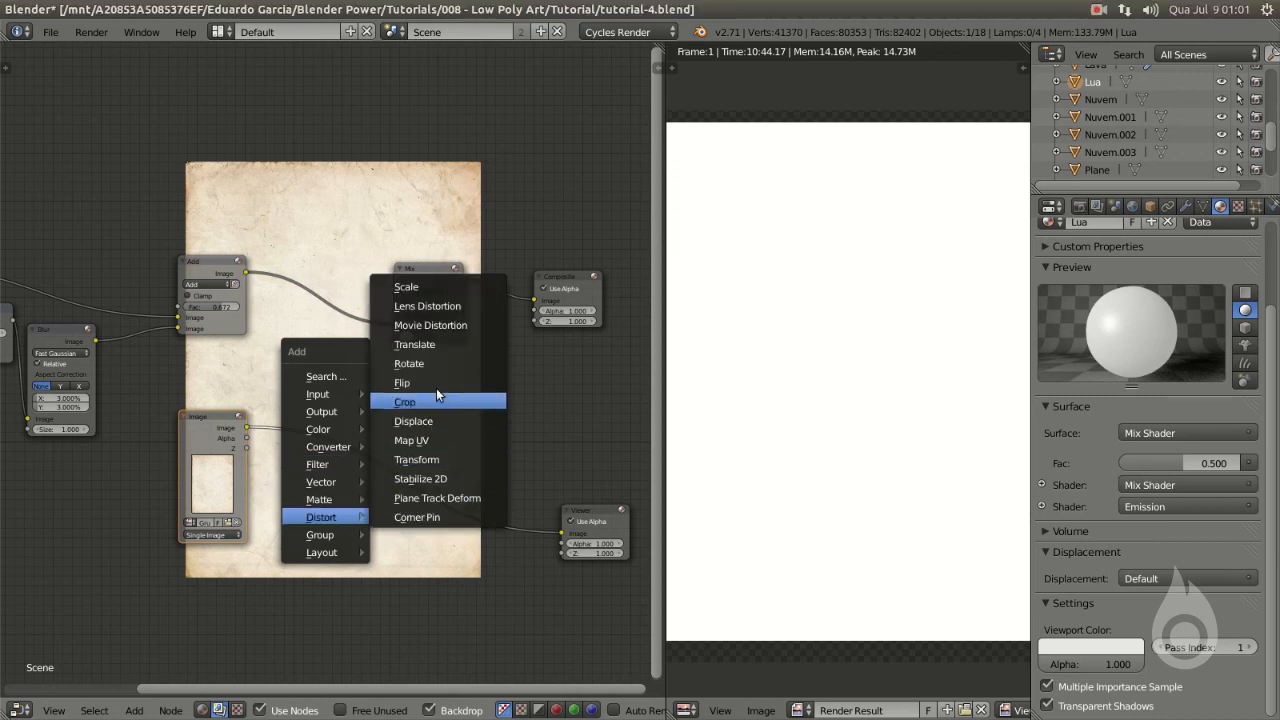
left_click(425, 288)
left_click(321, 393)
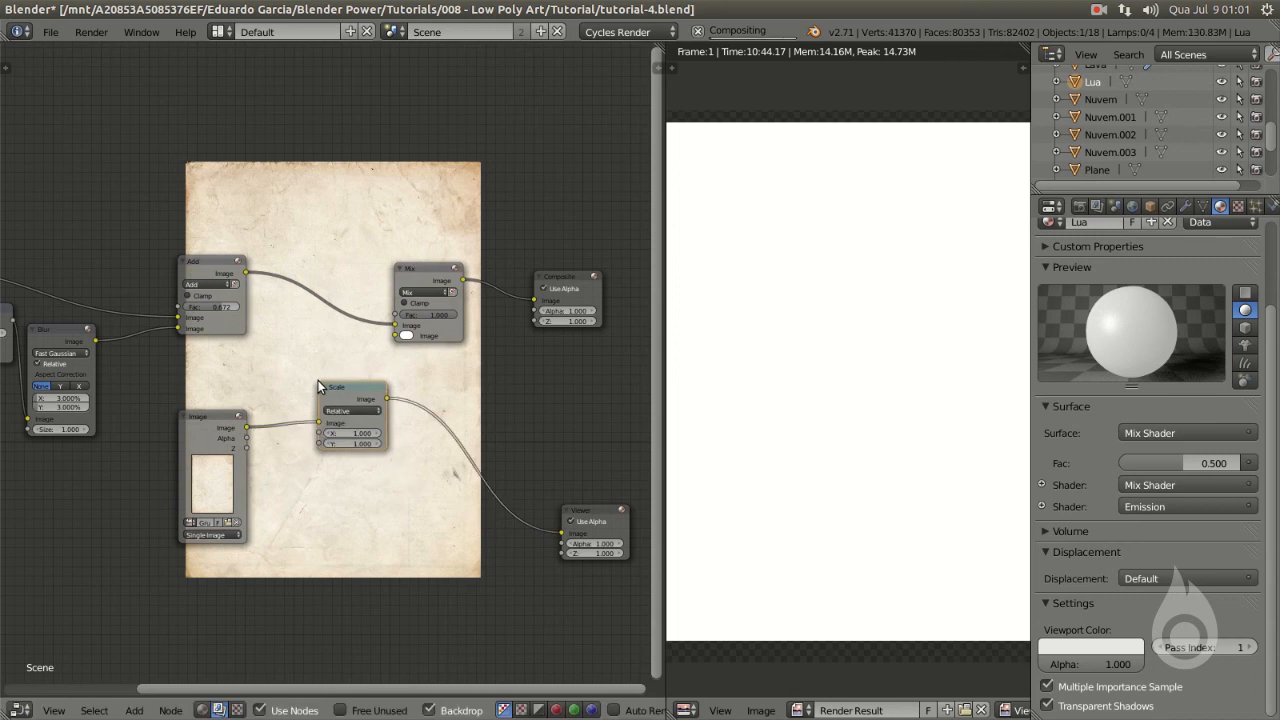
scroll(321, 393, "up", 3)
left_click(374, 452)
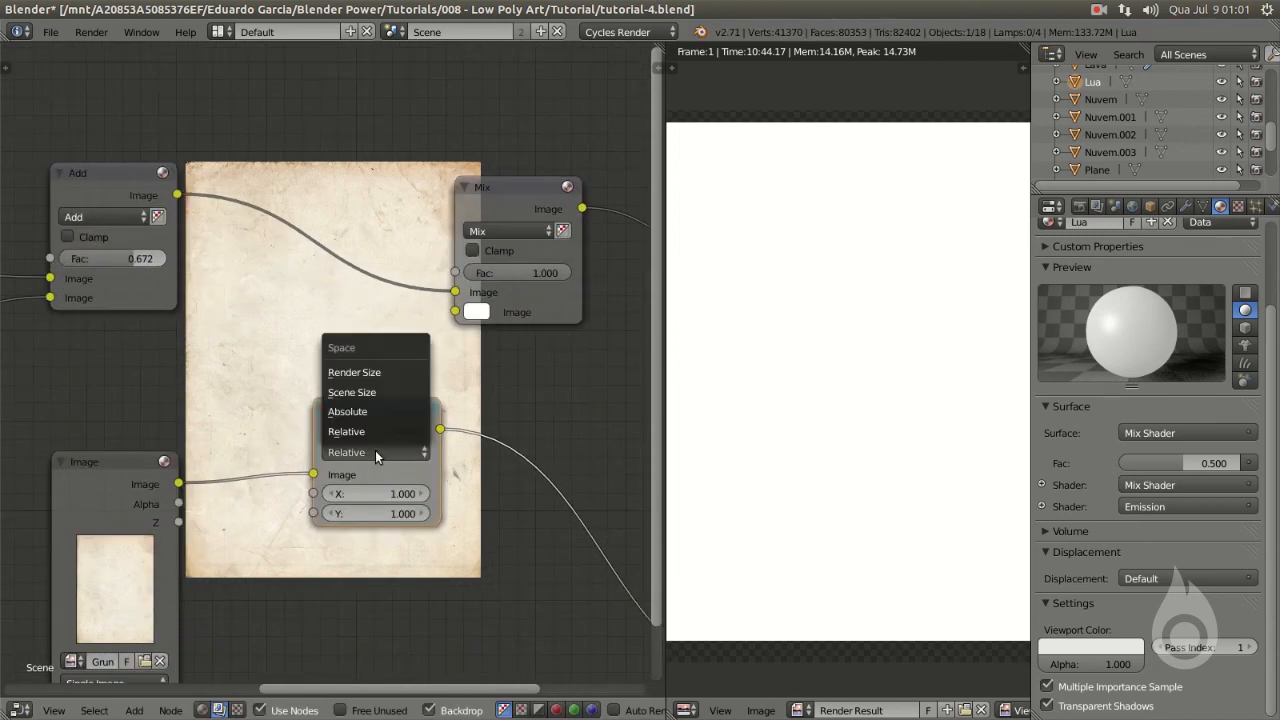
left_click(367, 372)
scroll(386, 403, "down", 4)
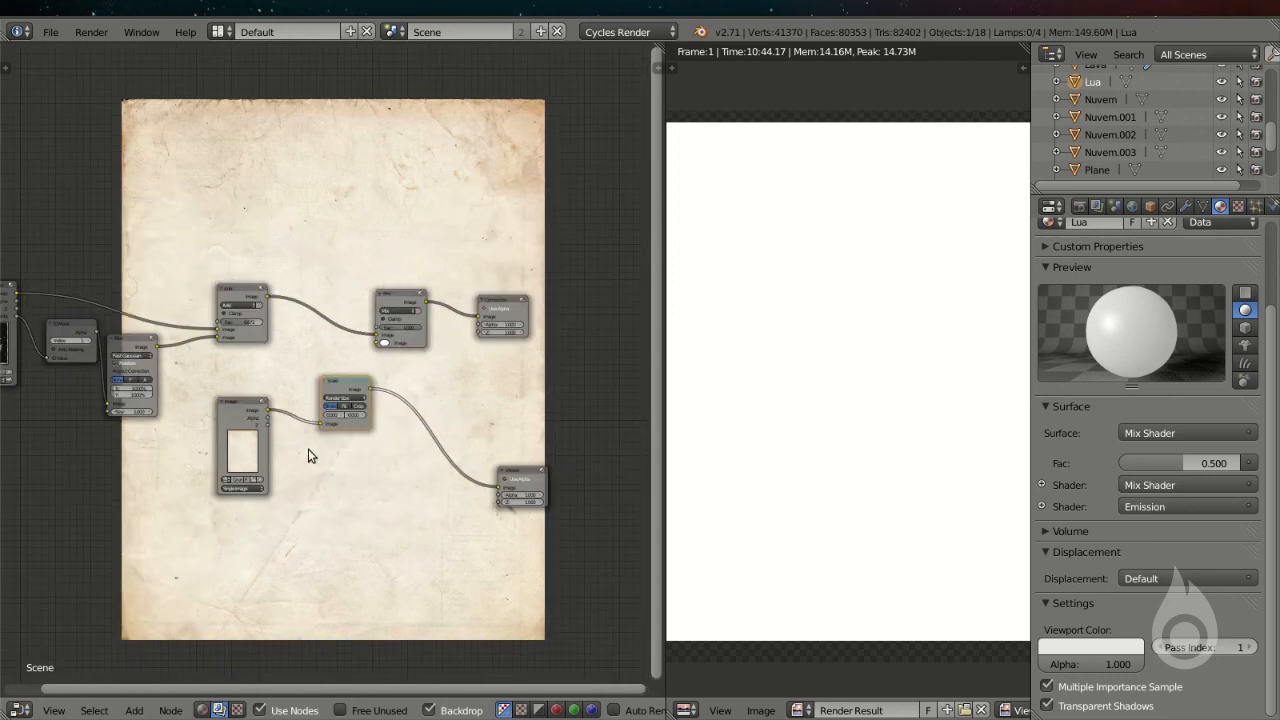
- Rearrange the Image, Scale and Mix nodes and connect the Scale output to the Mix node's second Image input
scroll(257, 440, "down", 2)
left_click_drag(239, 416, 213, 400)
left_click_drag(339, 380, 295, 403)
scroll(369, 390, "up", 3)
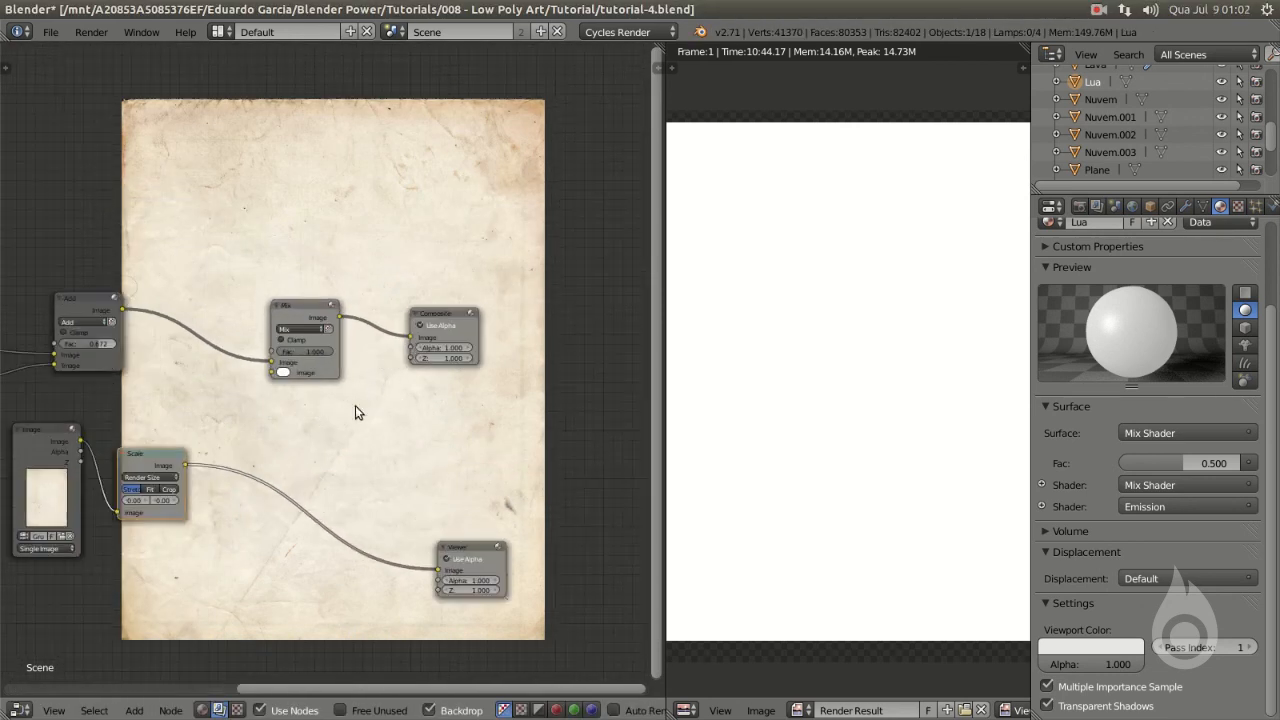
left_click_drag(295, 319, 322, 321)
left_click_drag(188, 462, 297, 373)
left_click_drag(325, 304, 280, 304)
- Set the blend mode of the Mix node that overlays the paper texture to Multiply
scroll(247, 377, "up", 4)
scroll(289, 330, "down", 1)
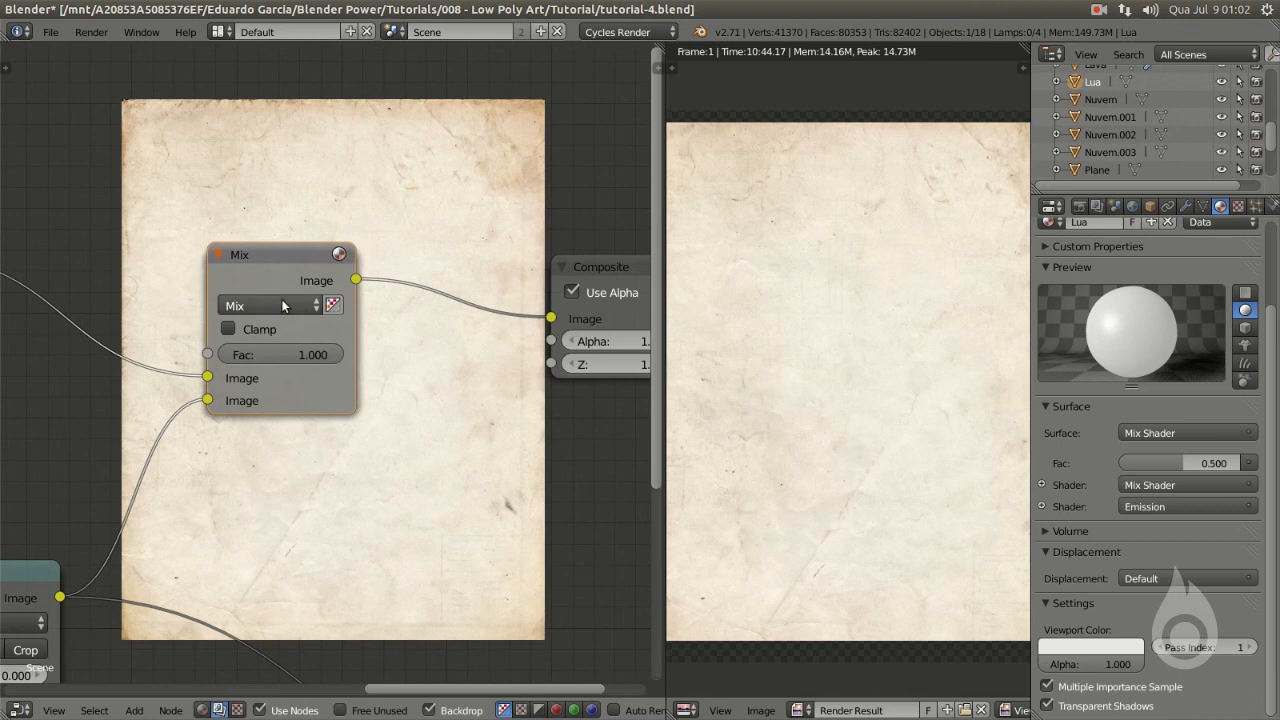
left_click(273, 305)
left_click(254, 377)
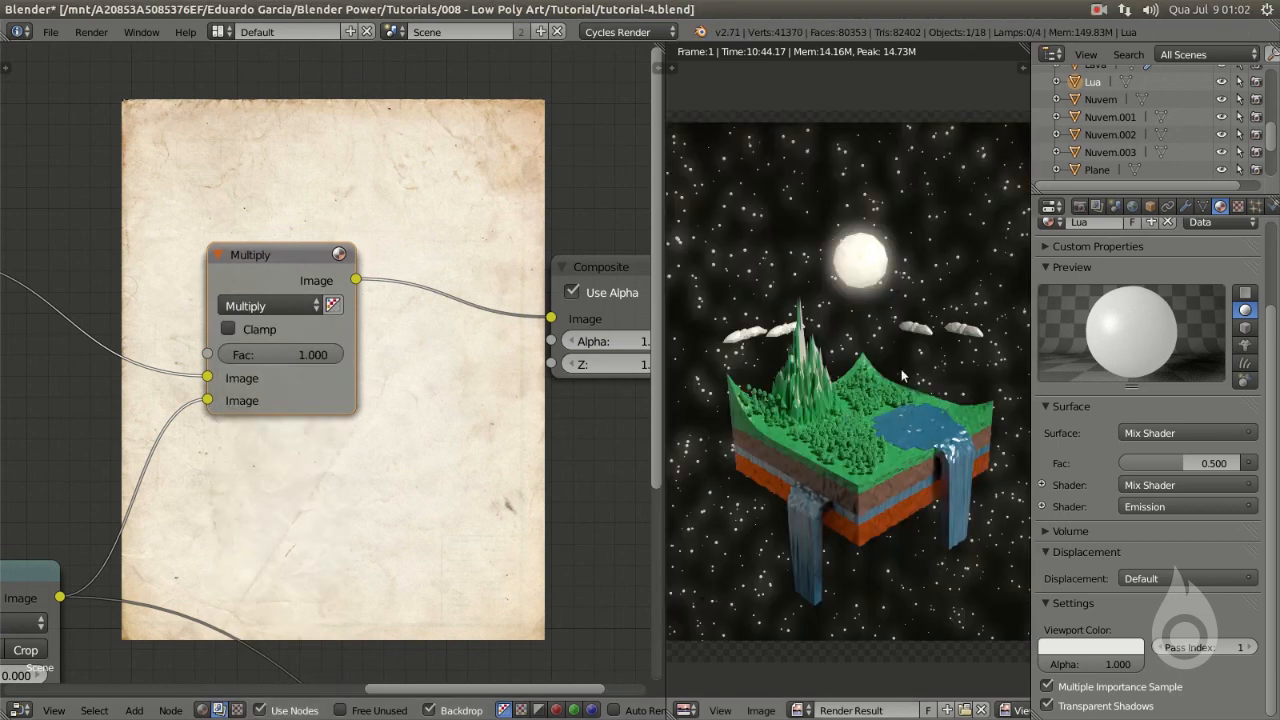
- Try Clamp on the Multiply node and inspect the textured render up close and full screen
left_click_drag(308, 357, 343, 352)
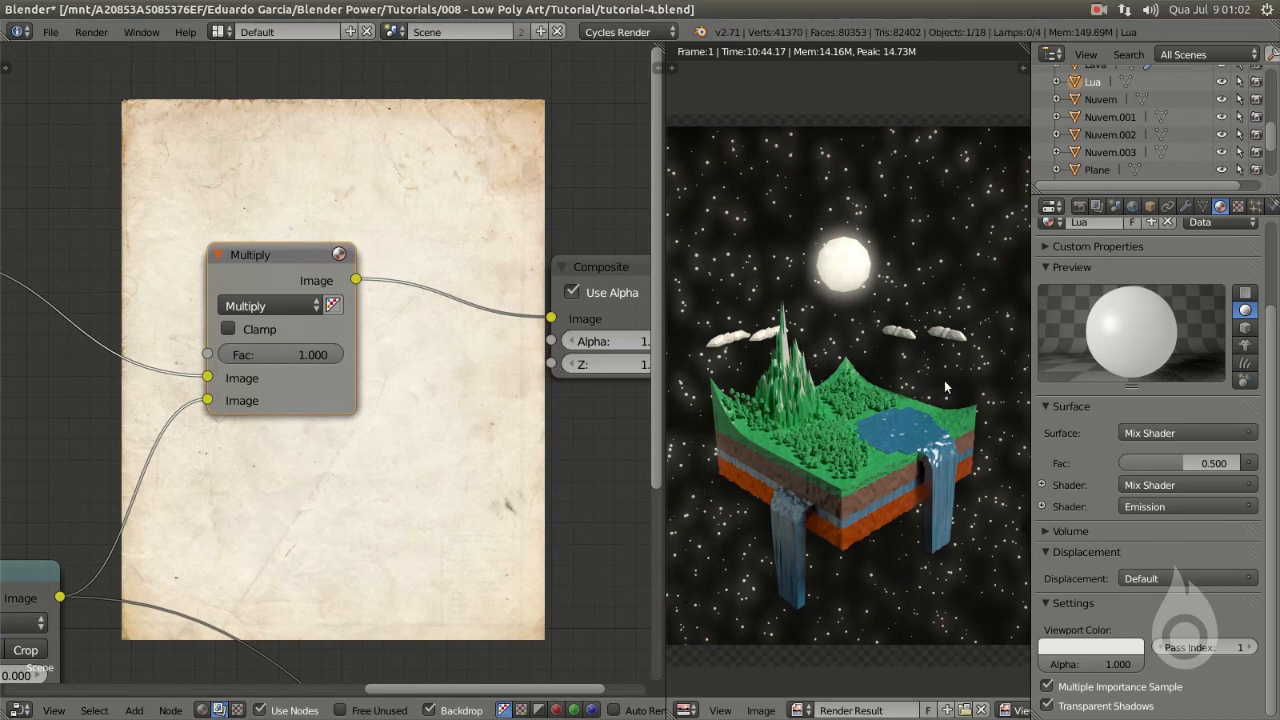
scroll(948, 380, "up", 6)
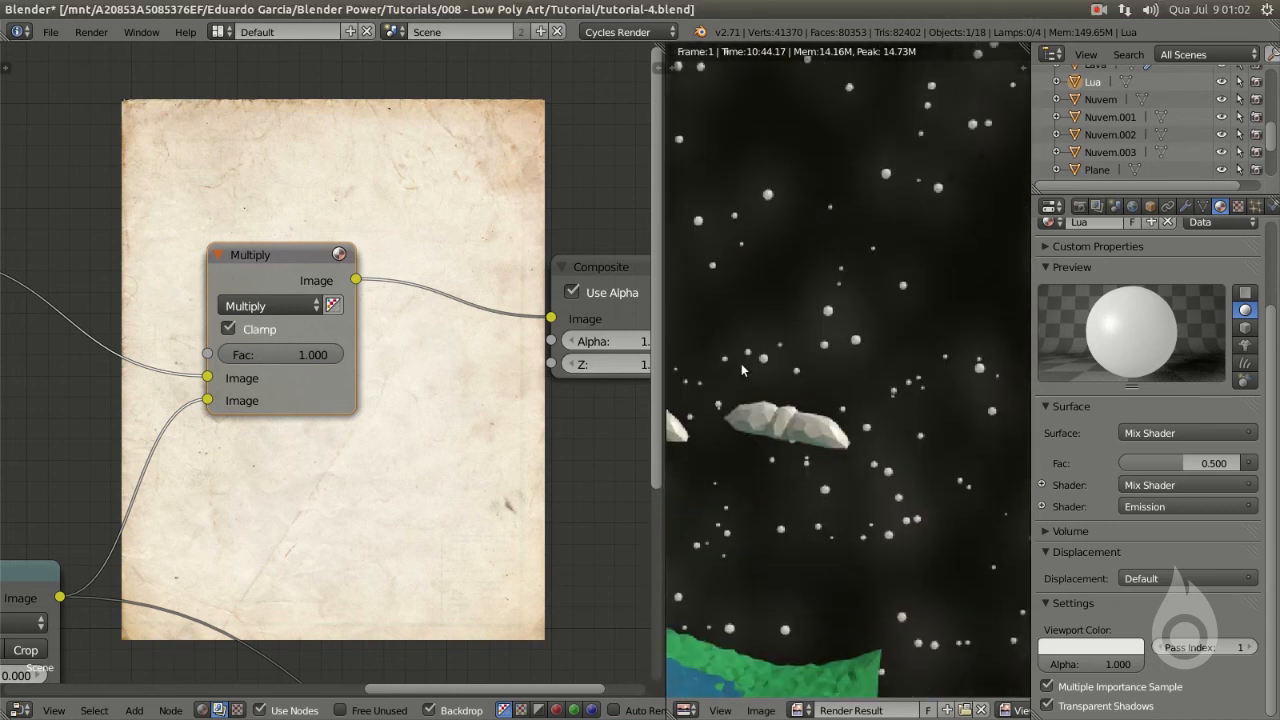
key("Home")
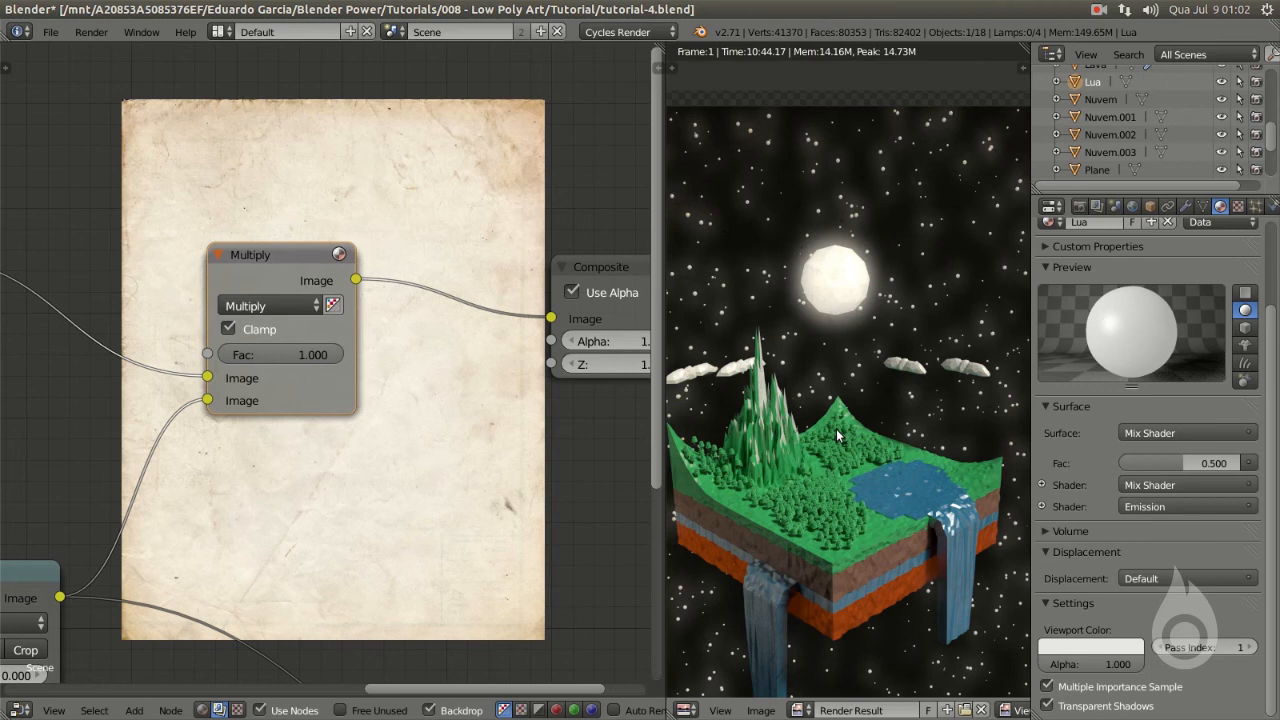
key("ctrl+Up")
key("Home")
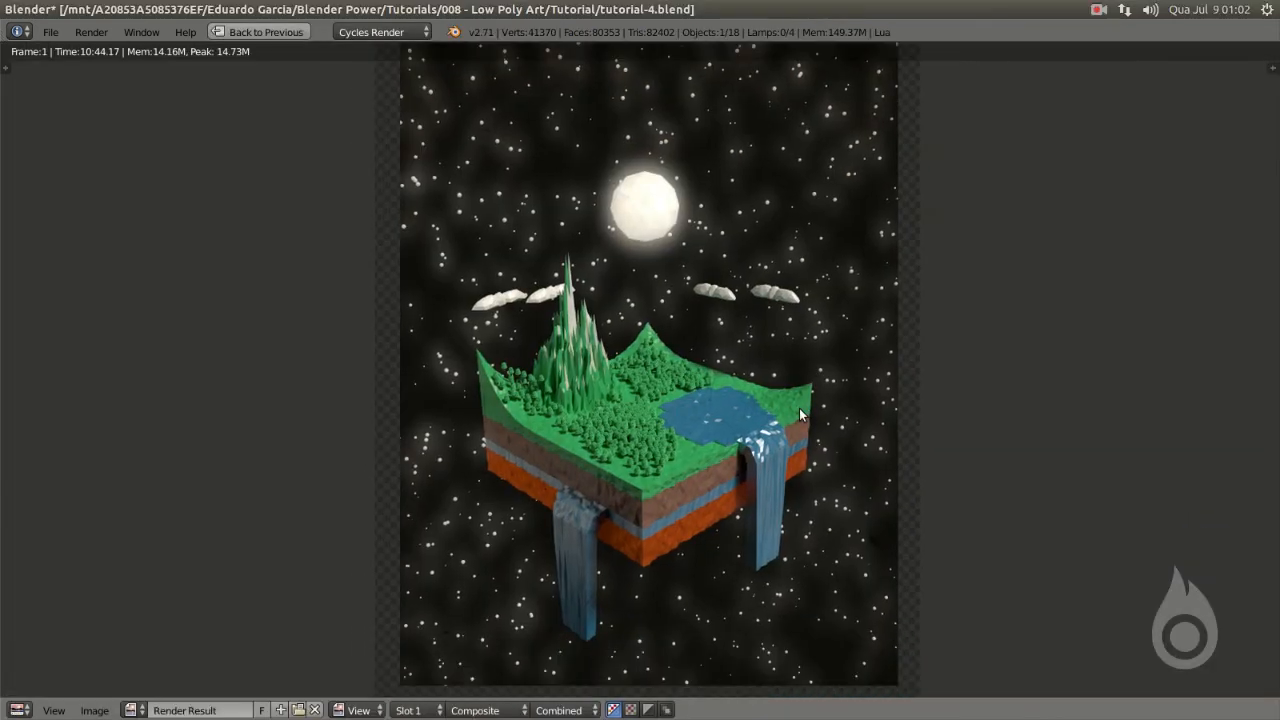
key("ctrl+Up")
- Review the node chain from Render Layers through ID Mask and Blur, and move the Add node slightly higher
scroll(401, 418, "down", 6)
scroll(356, 405, "up", 5)
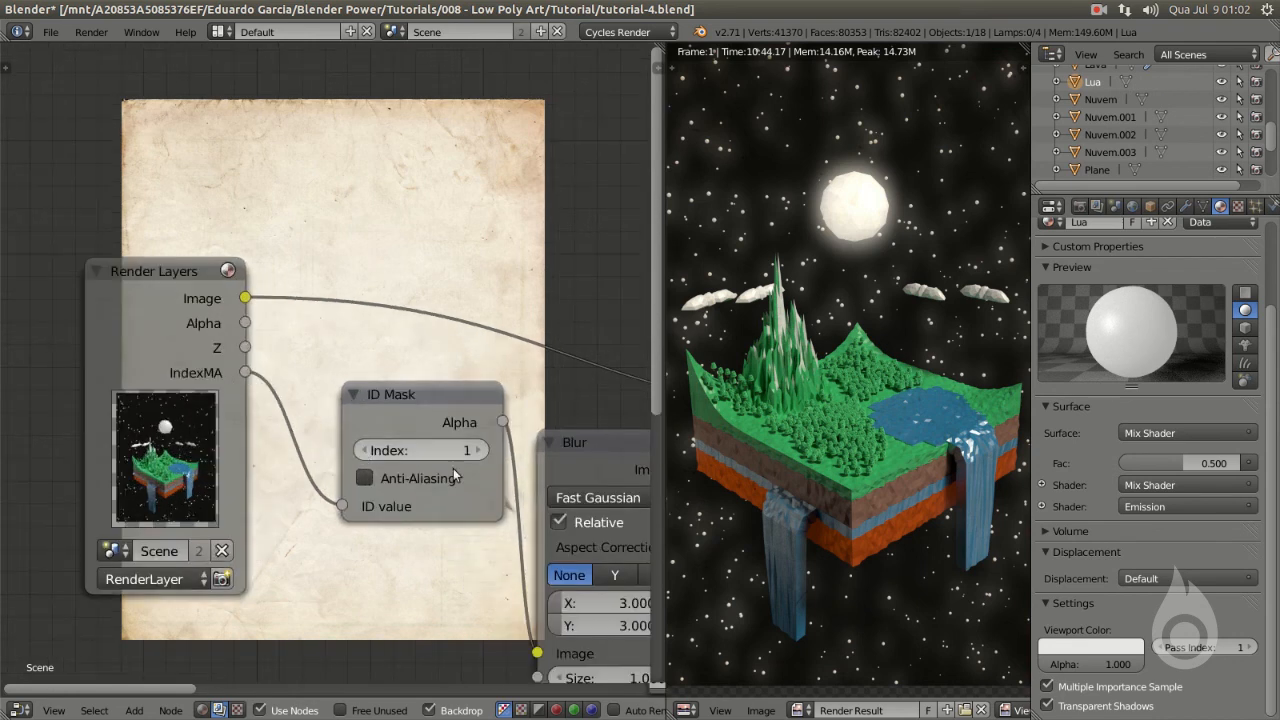
middle_click_drag(367, 453, 260, 438)
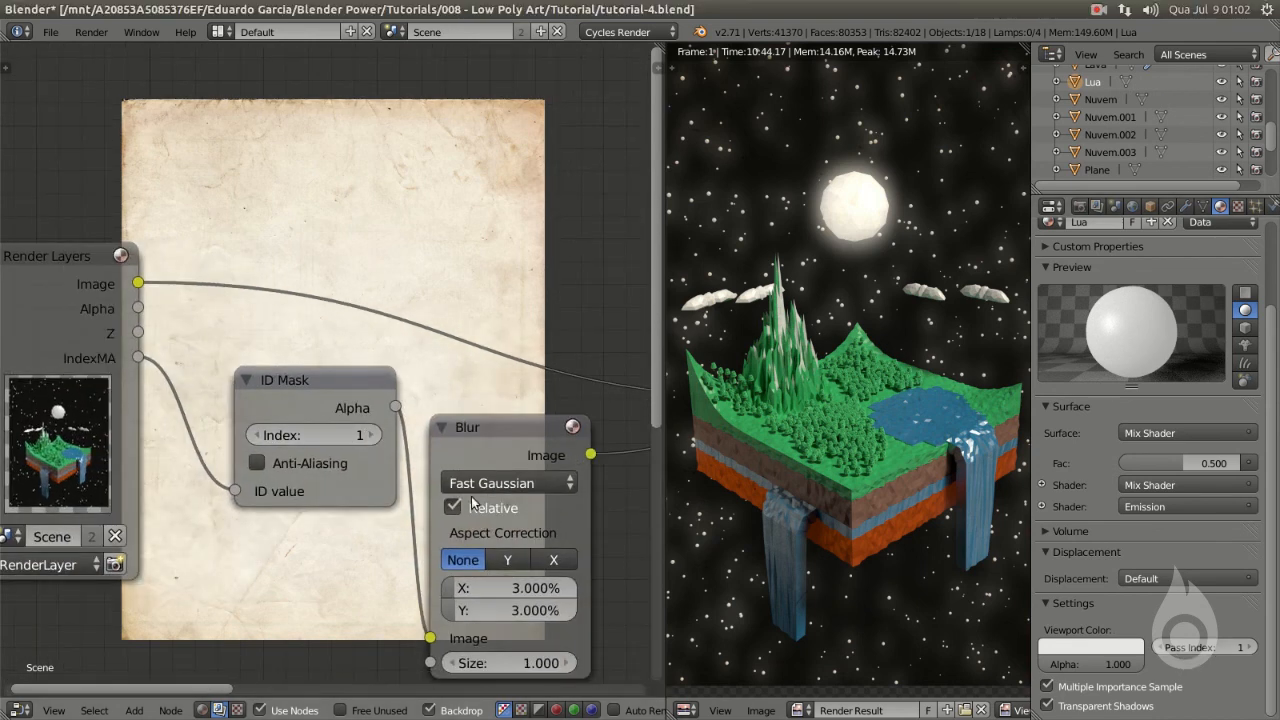
scroll(532, 498, "down", 3)
middle_click_drag(524, 466, 314, 437)
middle_click_drag(476, 426, 294, 414)
left_click_drag(350, 273, 360, 236)
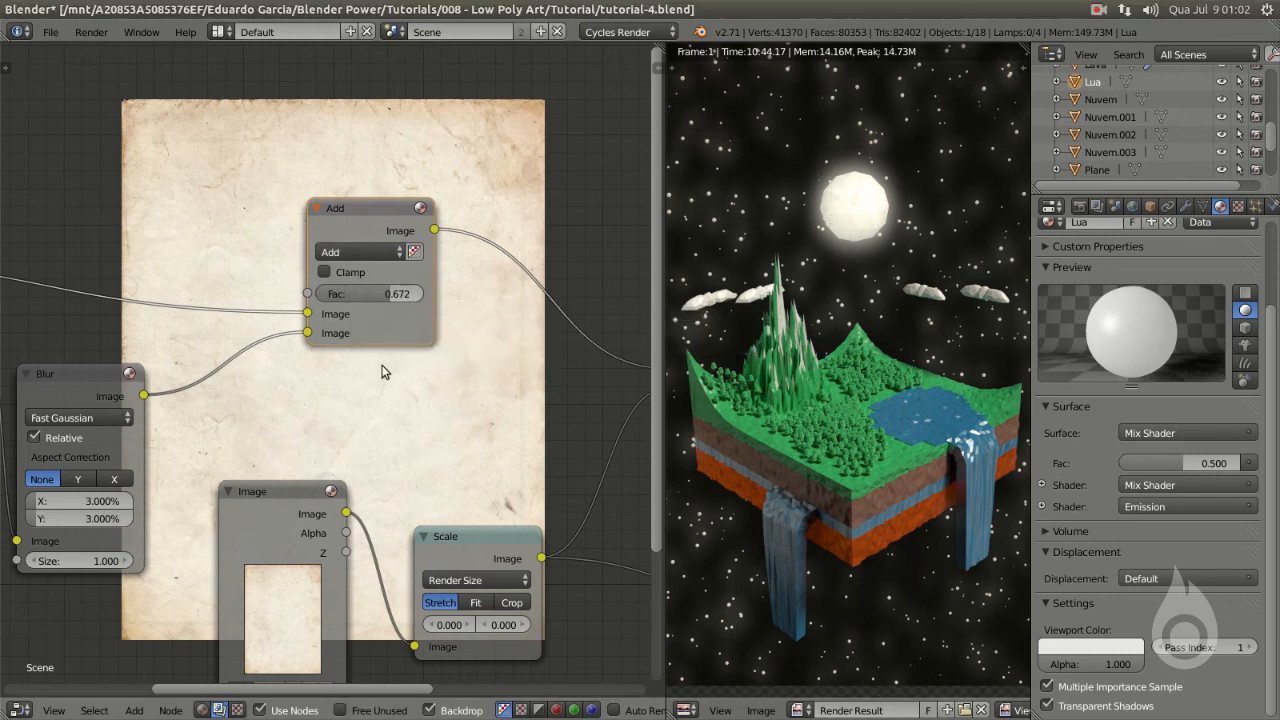
- Review the Image and Scale nodes that feed the paper texture into the Multiply node
scroll(385, 372, "down", 2)
middle_click_drag(400, 400, 348, 280)
scroll(405, 288, "up", 2)
middle_click_drag(240, 400, 254, 346)
left_click(211, 310)
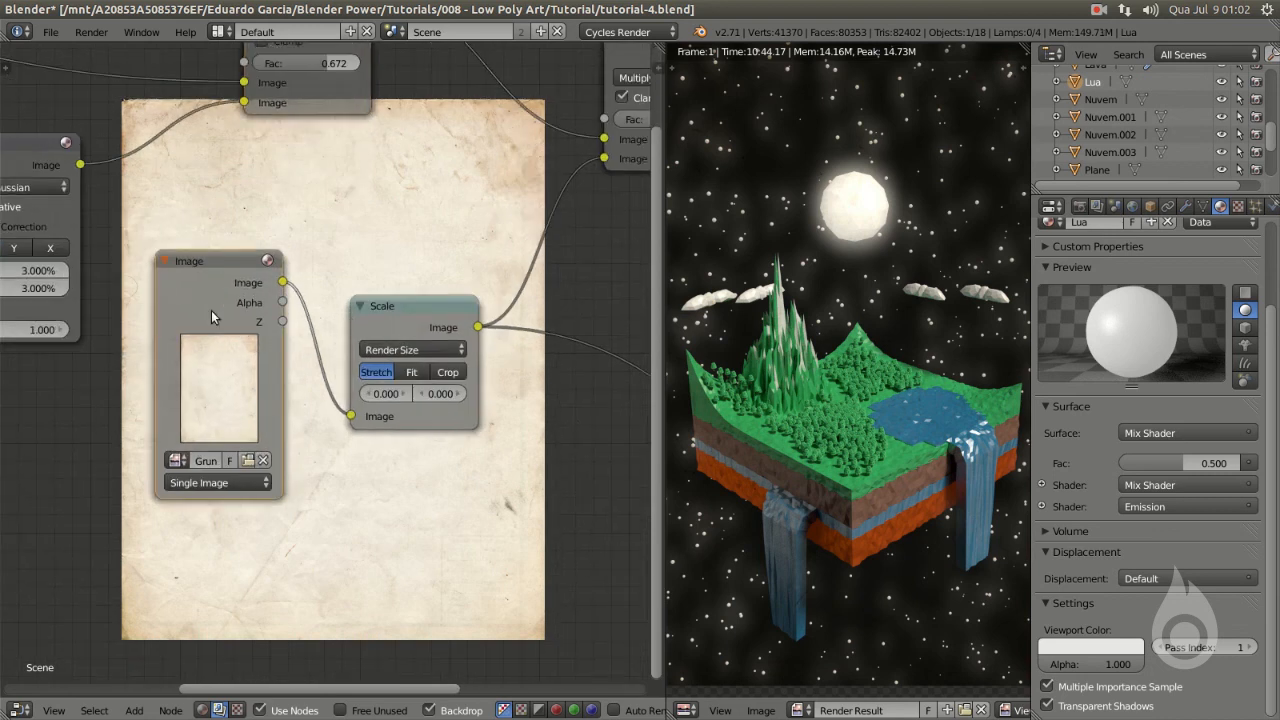
left_click(423, 327)
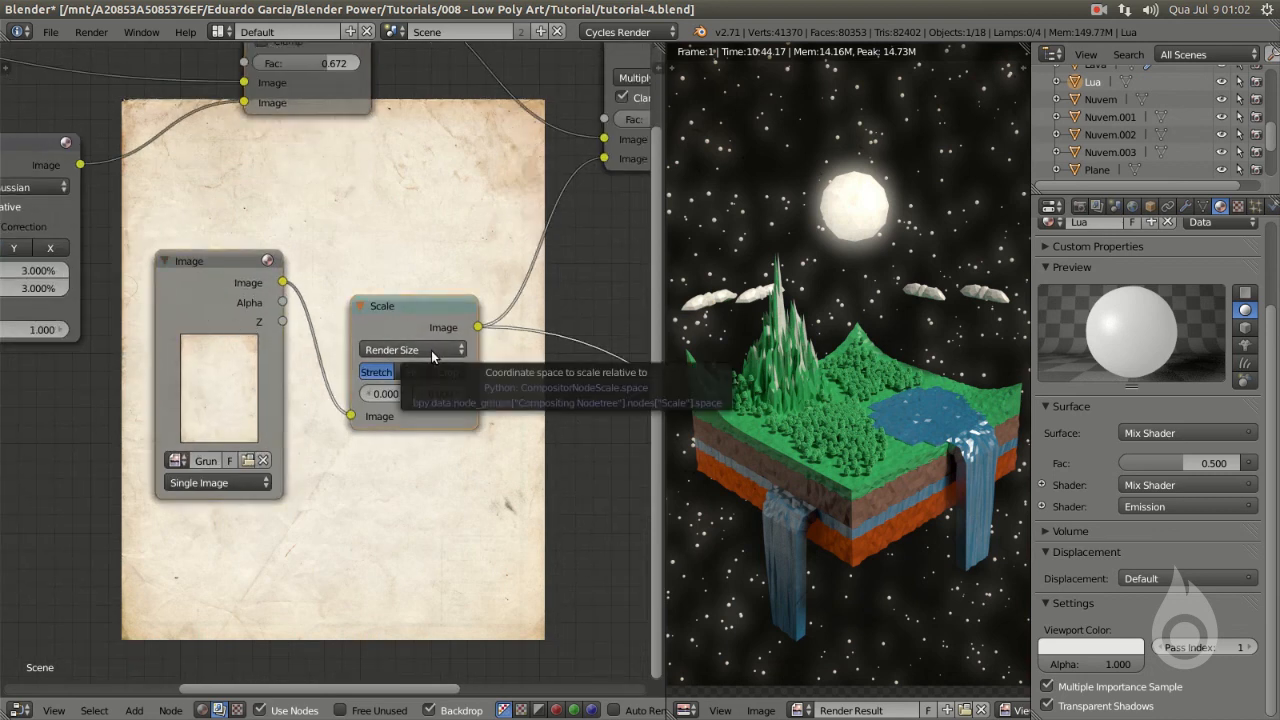
scroll(437, 357, "down", 2)
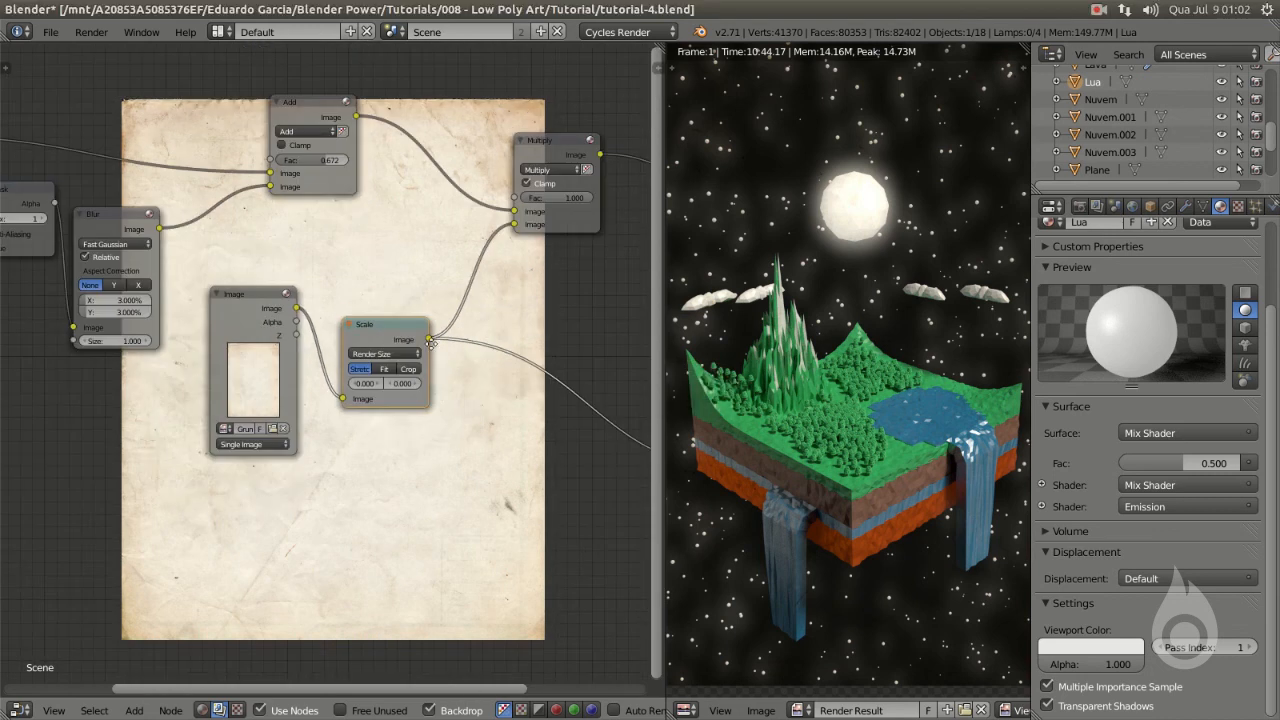
- Turn off Clamp on the Multiply node and shift the node slightly, keeping the Multiply blend mode
middle_click_drag(570, 147, 400, 162)
scroll(400, 162, "up", 1)
scroll(400, 162, "up", 2)
middle_click_drag(492, 151, 333, 246)
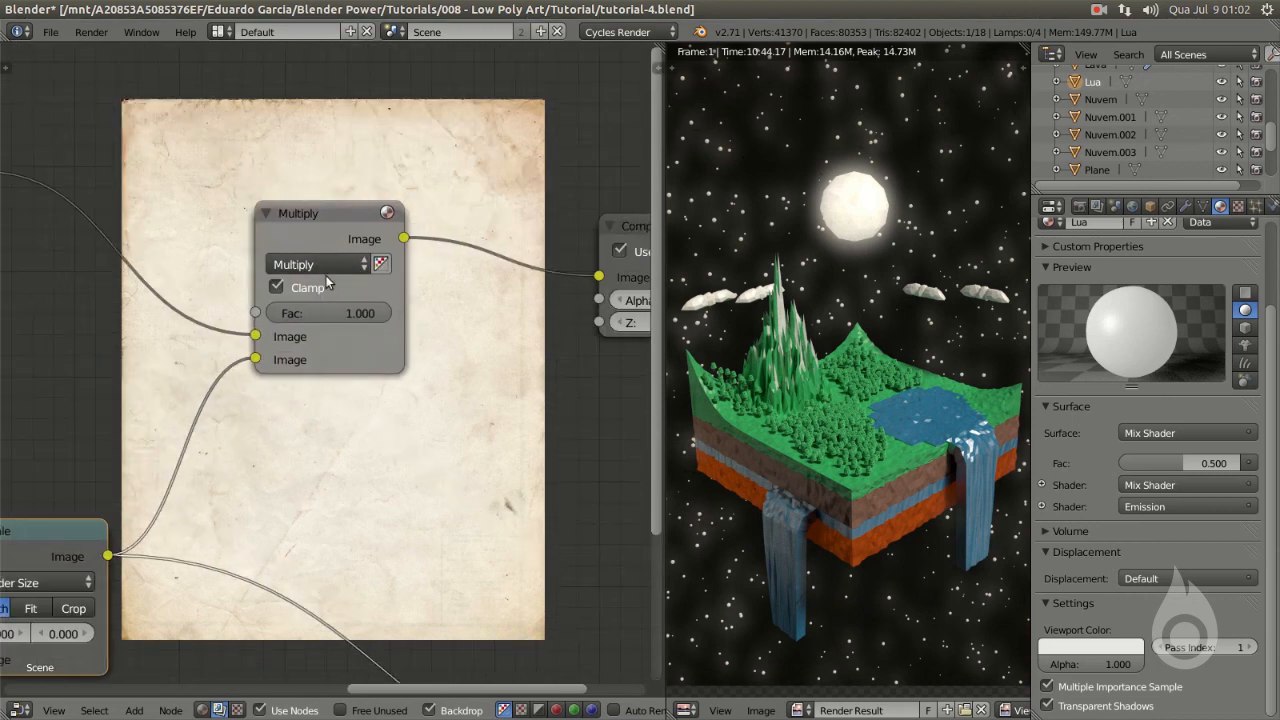
left_click(308, 287)
left_click_drag(324, 238, 313, 257)
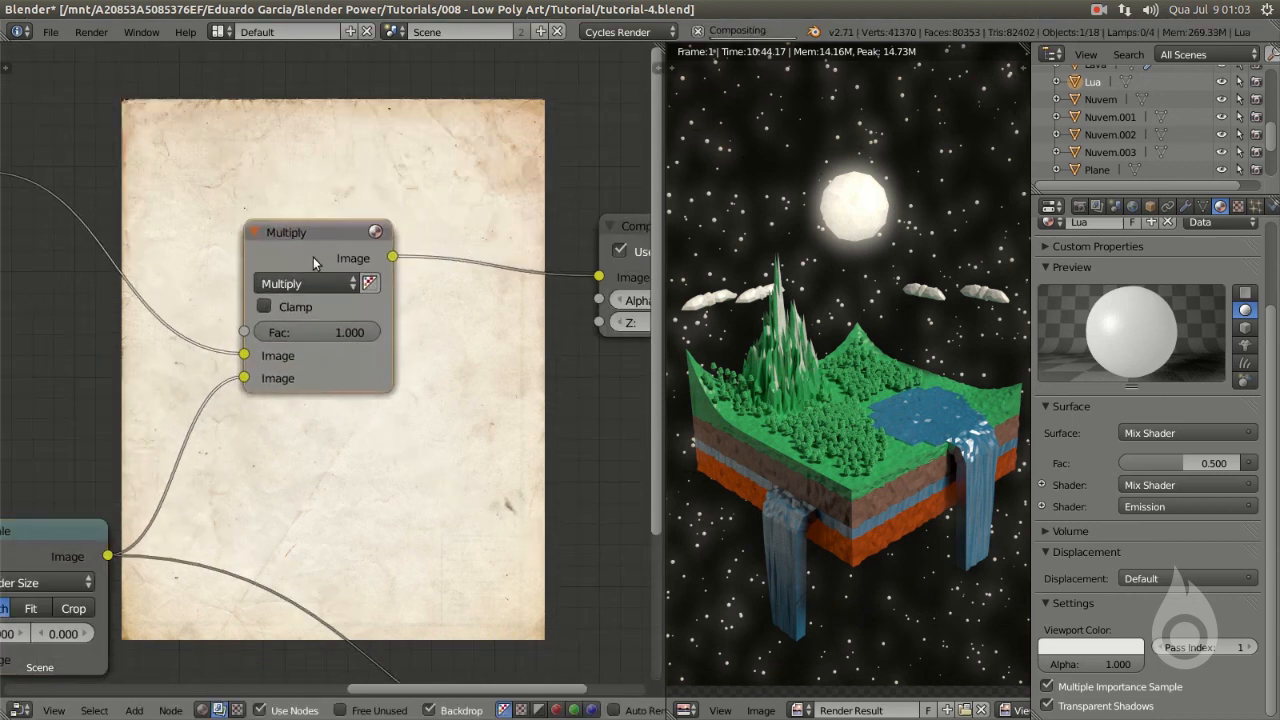
left_click(300, 285)
left_click(302, 286)
- Examine the final composited island render full screen at different magnifications
scroll(803, 402, "down", 7)
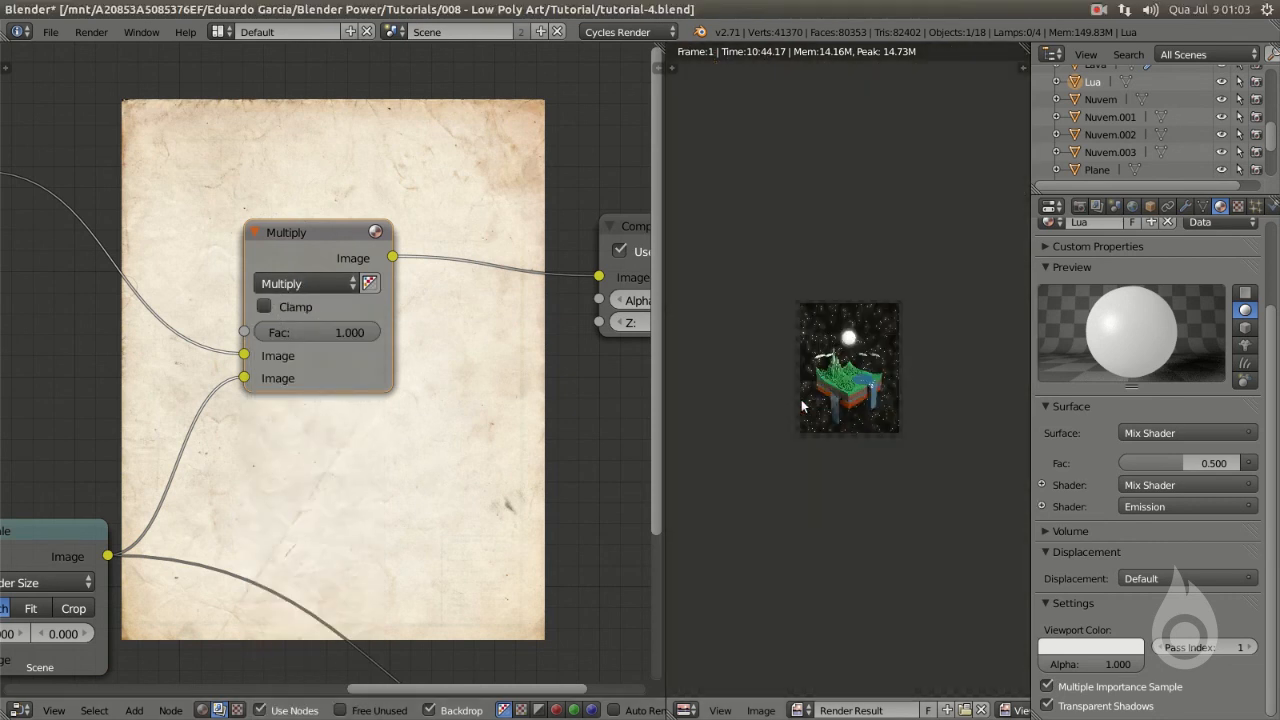
scroll(801, 399, "up", 3)
key("ctrl+Up")
scroll(691, 391, "up", 4)
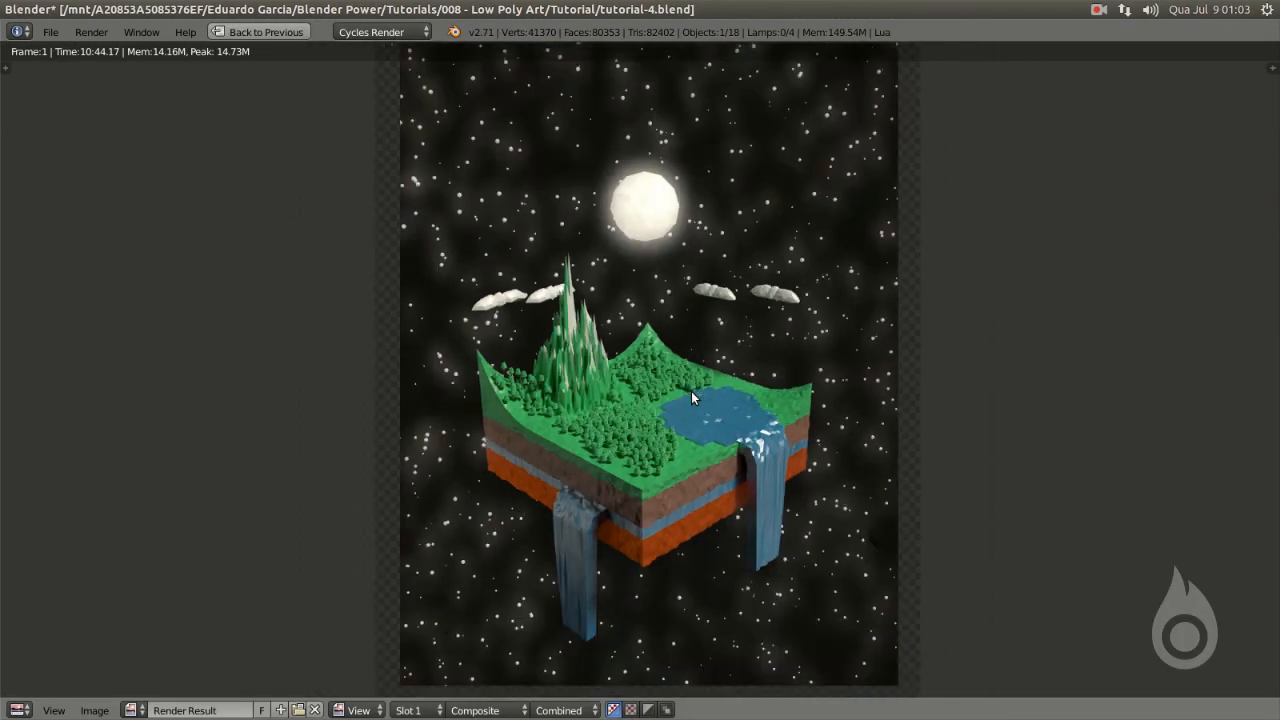
scroll(691, 391, "down", 1)
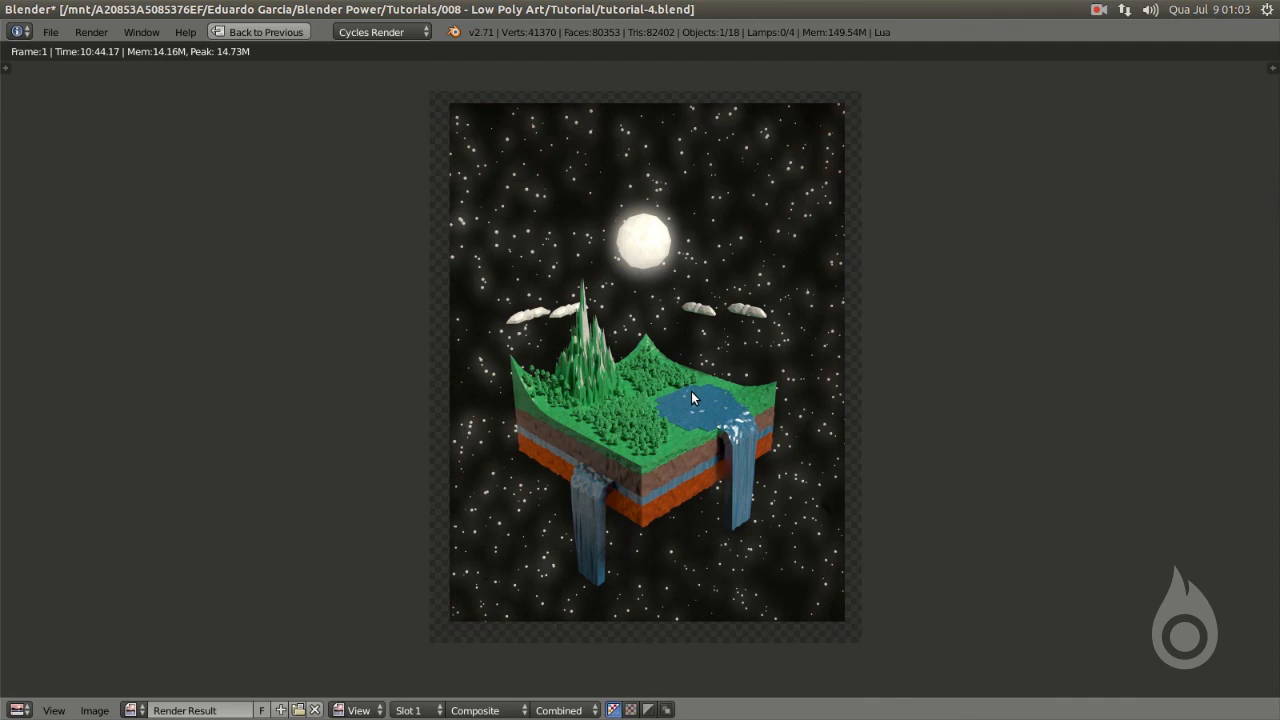
scroll(677, 370, "up", 2)
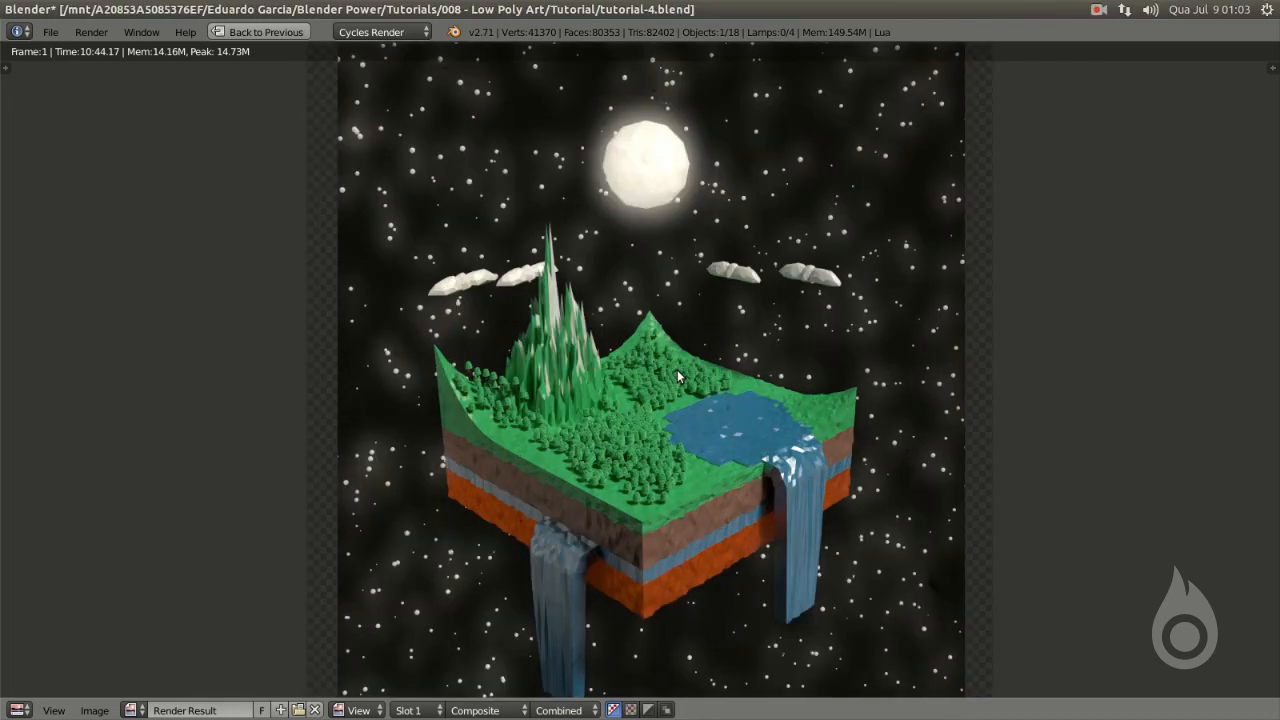